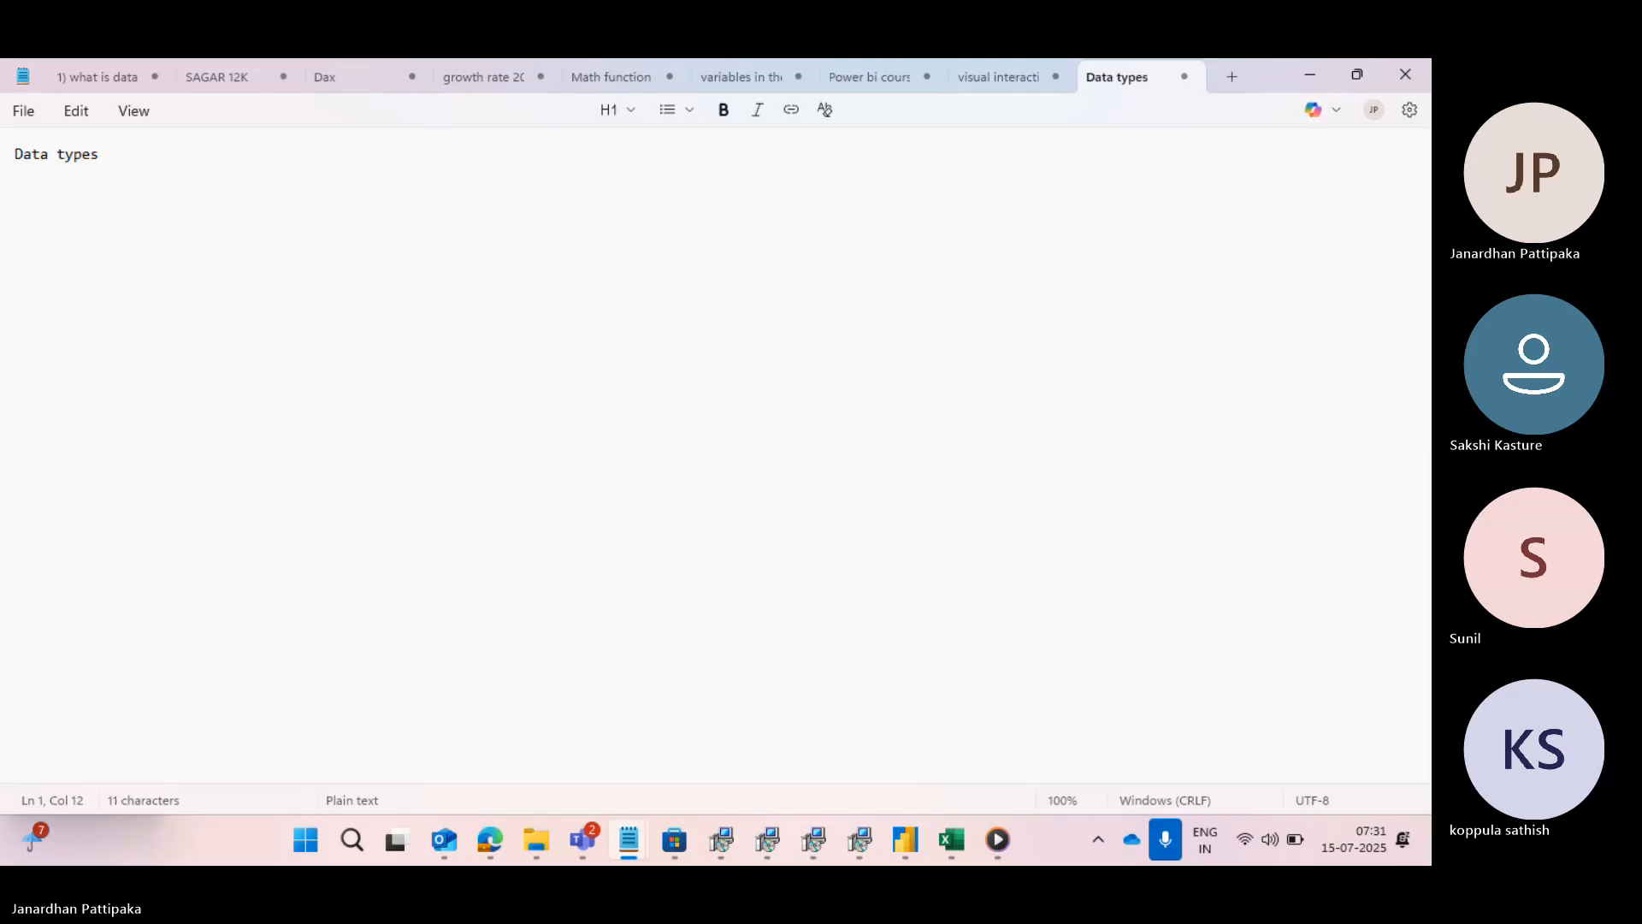
# - Complete the note's heading as "Data types in power query:" and leave a blank line below it
pyautogui.write('in p')
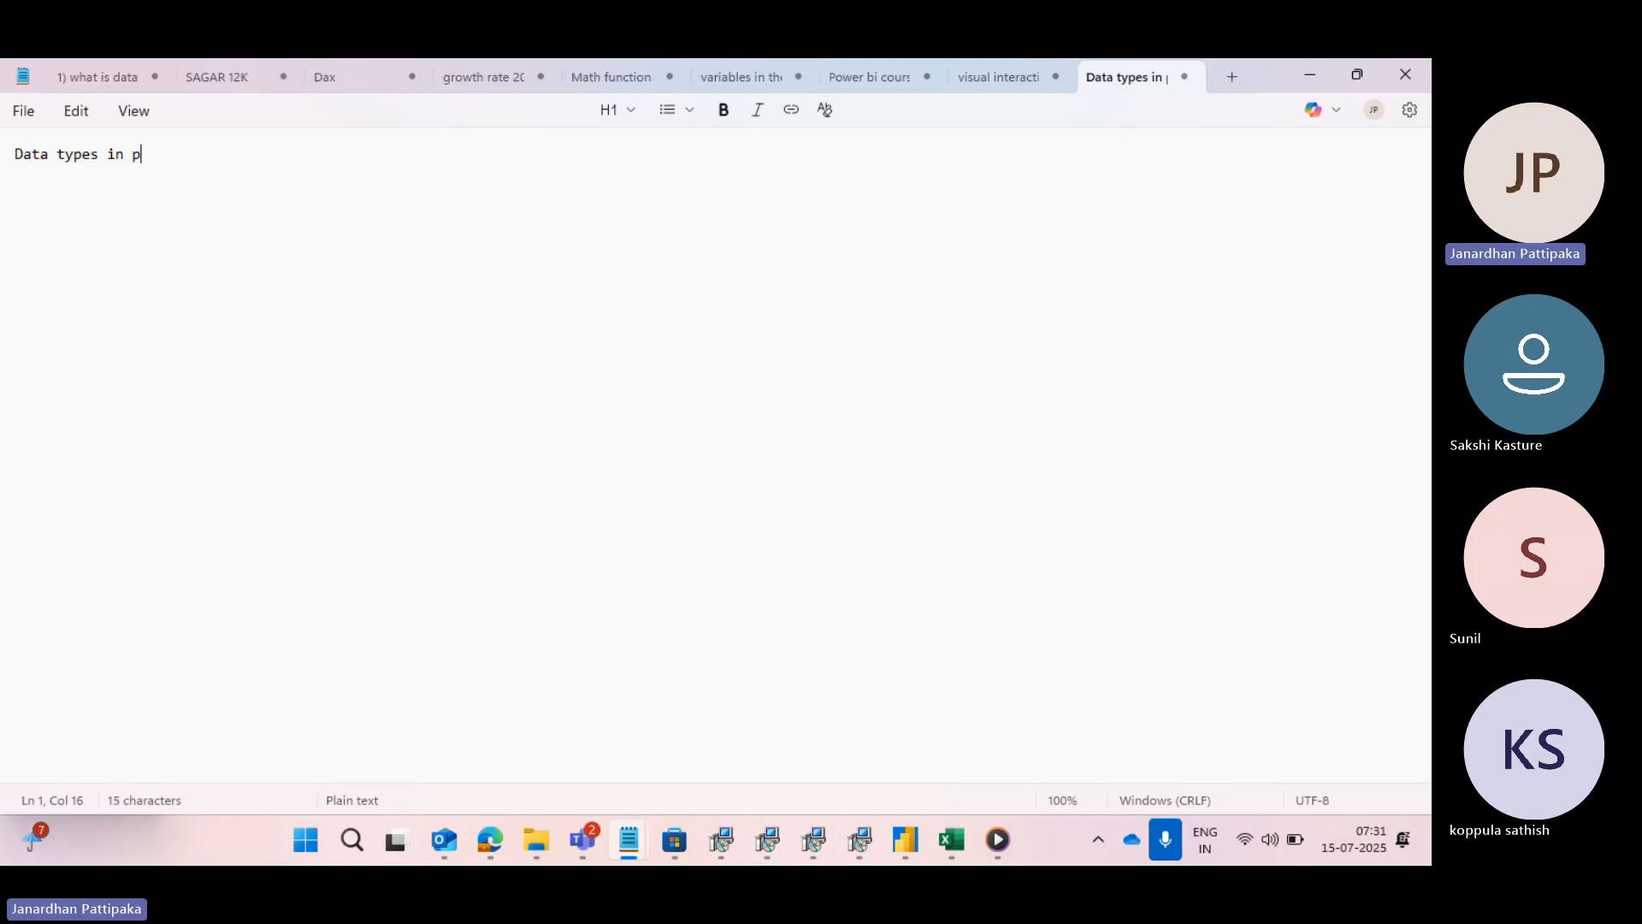
pyautogui.write('ower query:')
pyautogui.press('Return')
pyautogui.press('Return')
# - Write the definition "data type: The type of information stored in the column is called as datatype" below the heading
pyautogui.write('data typ')
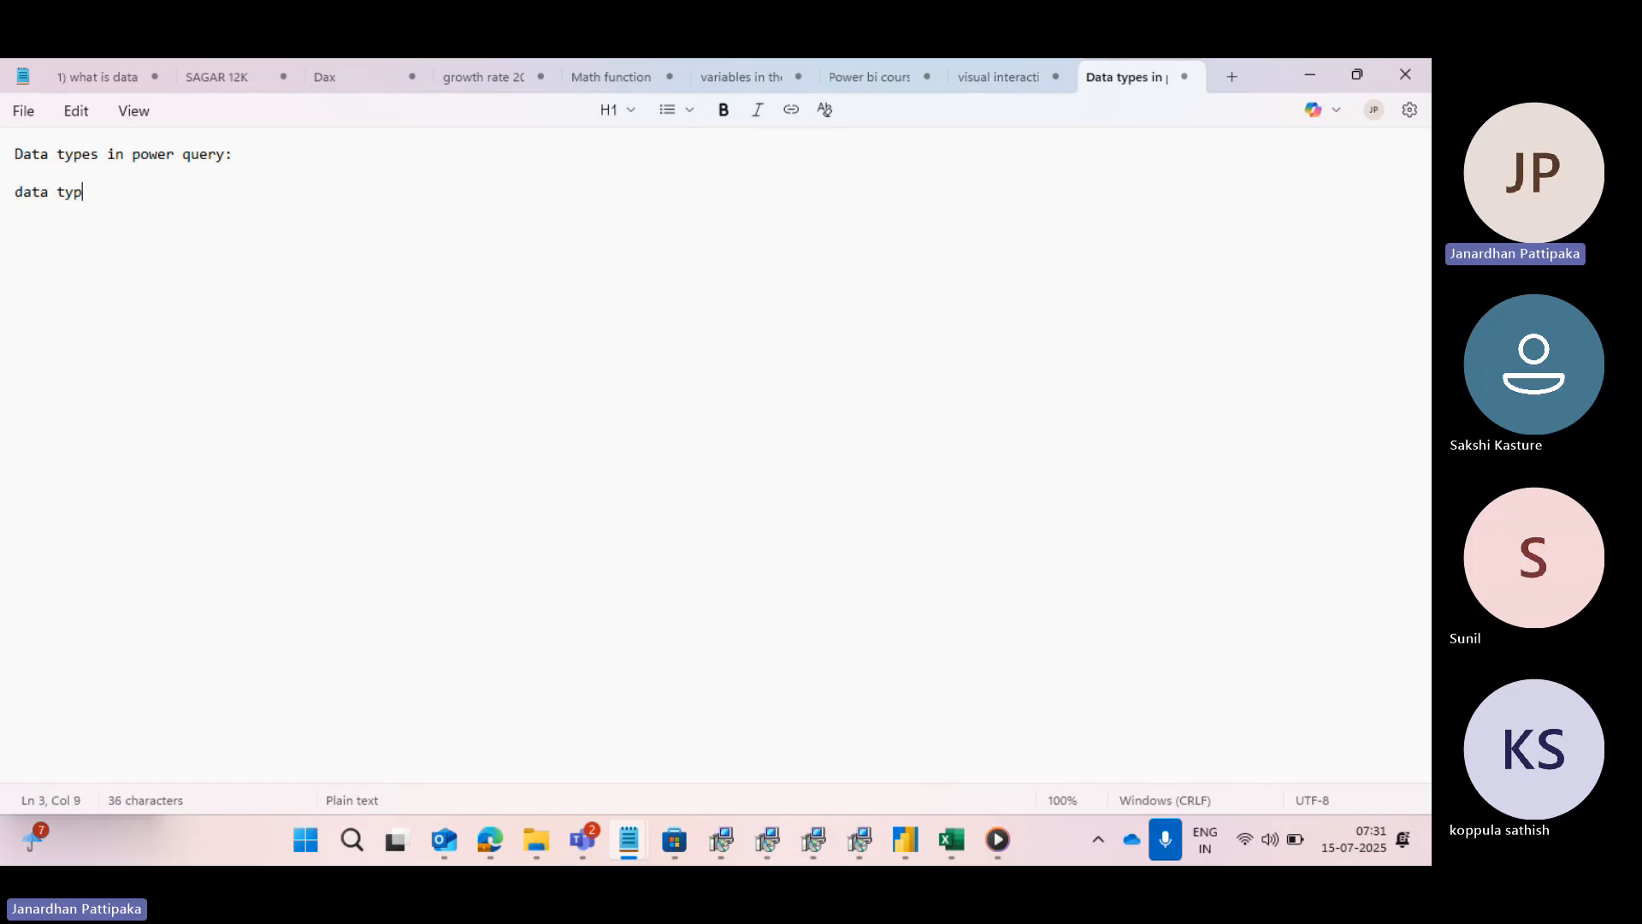
pyautogui.write('e: the type of ')
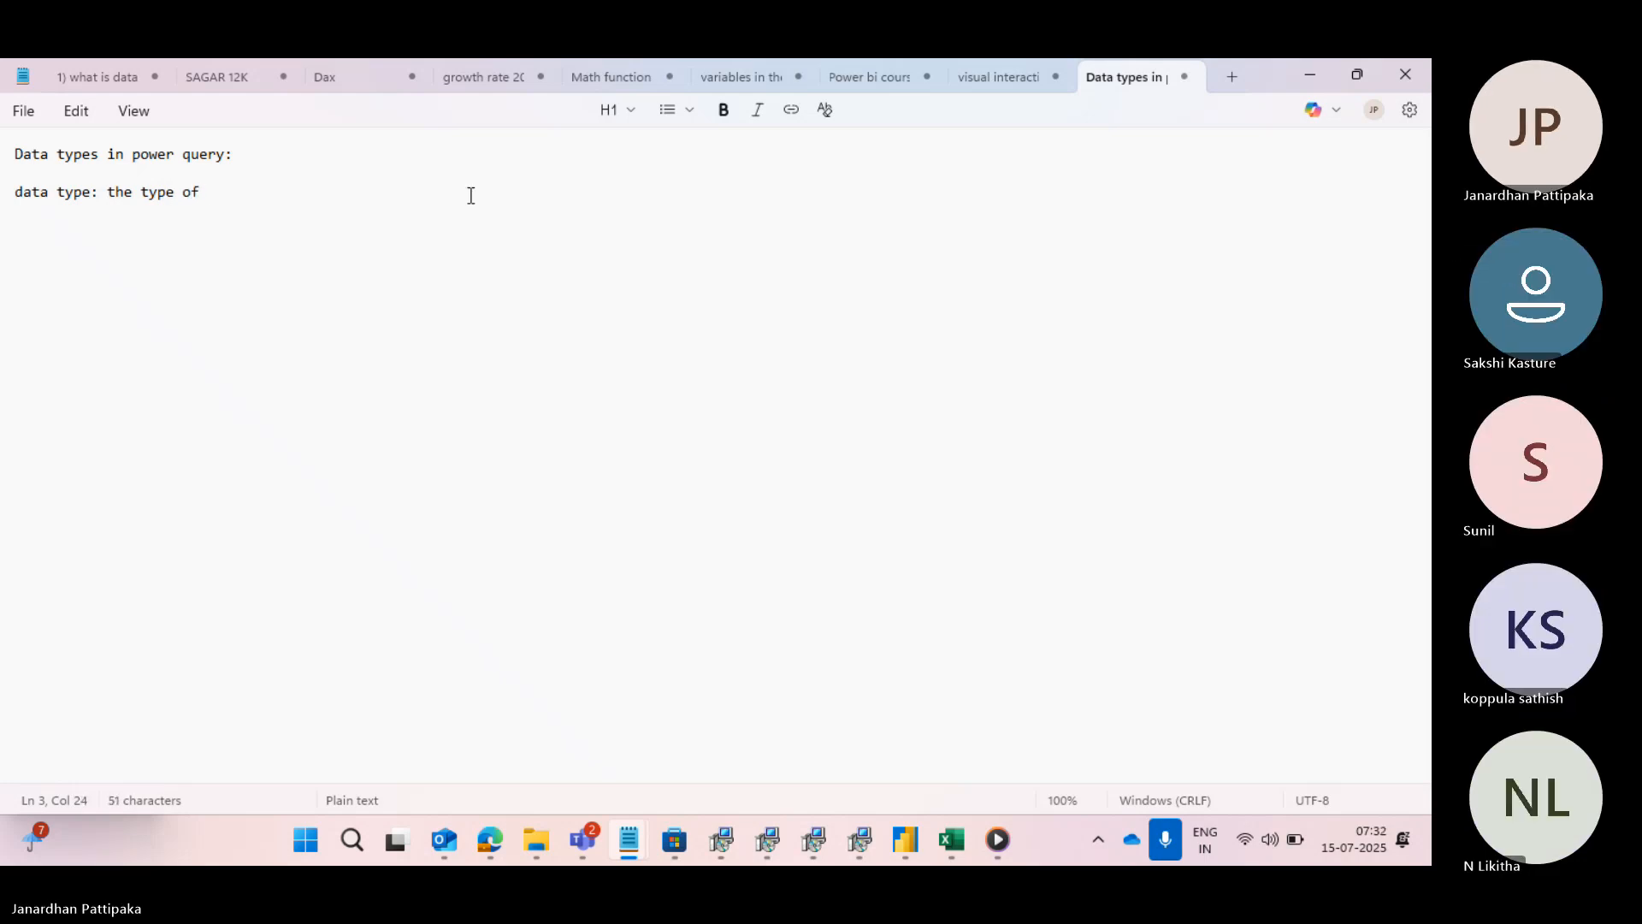
pyautogui.write('informa')
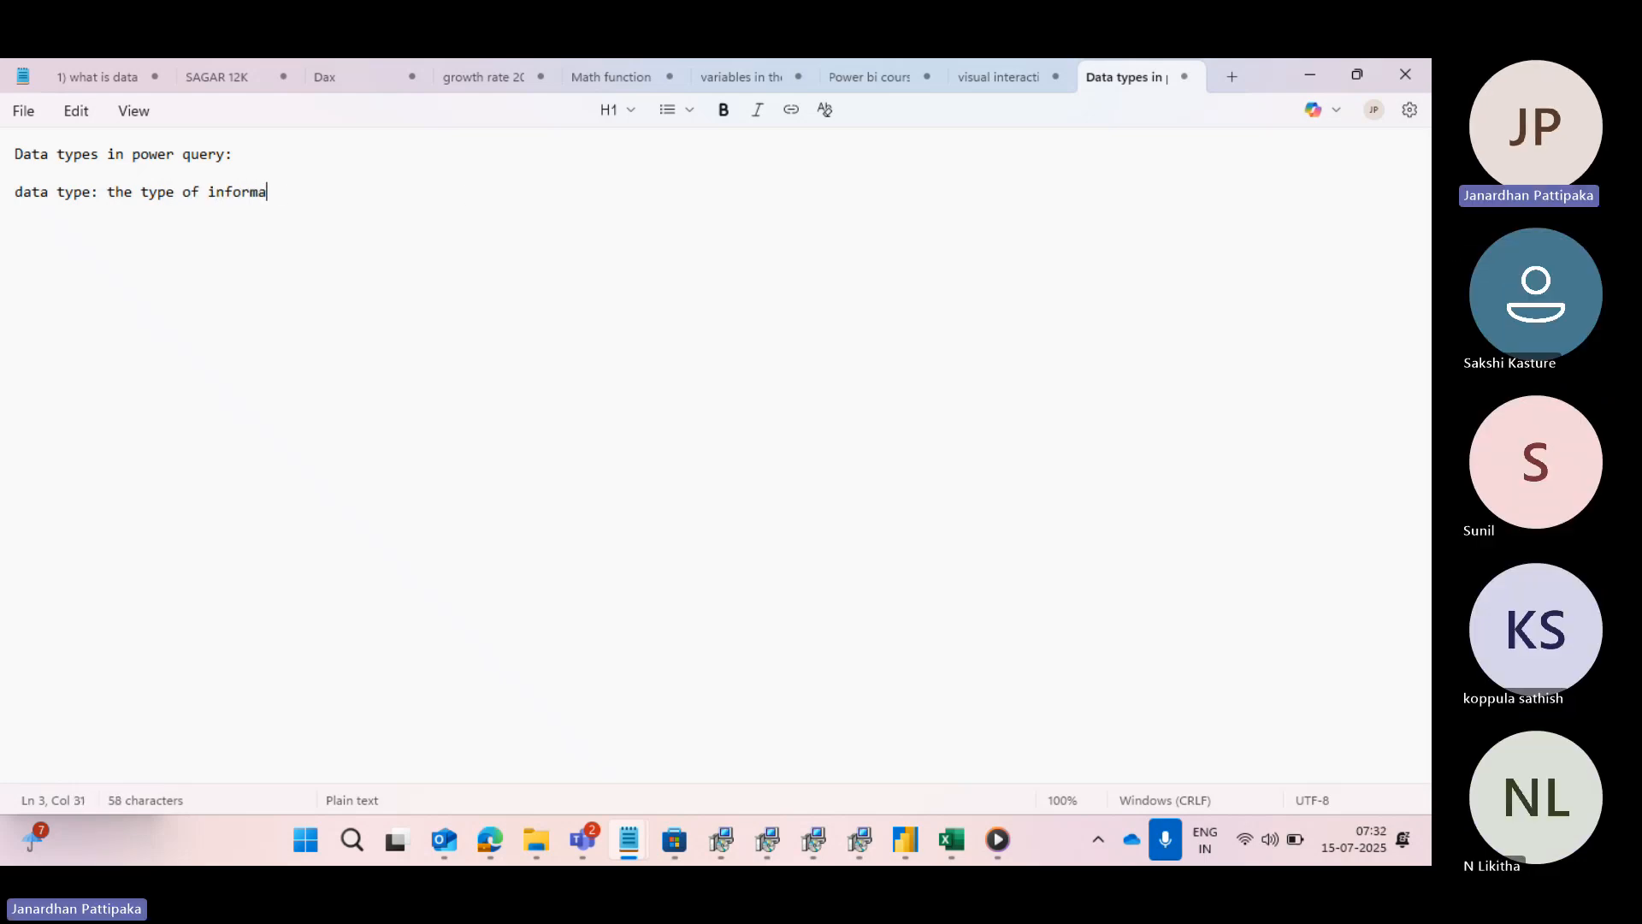
pyautogui.write('tion sto')
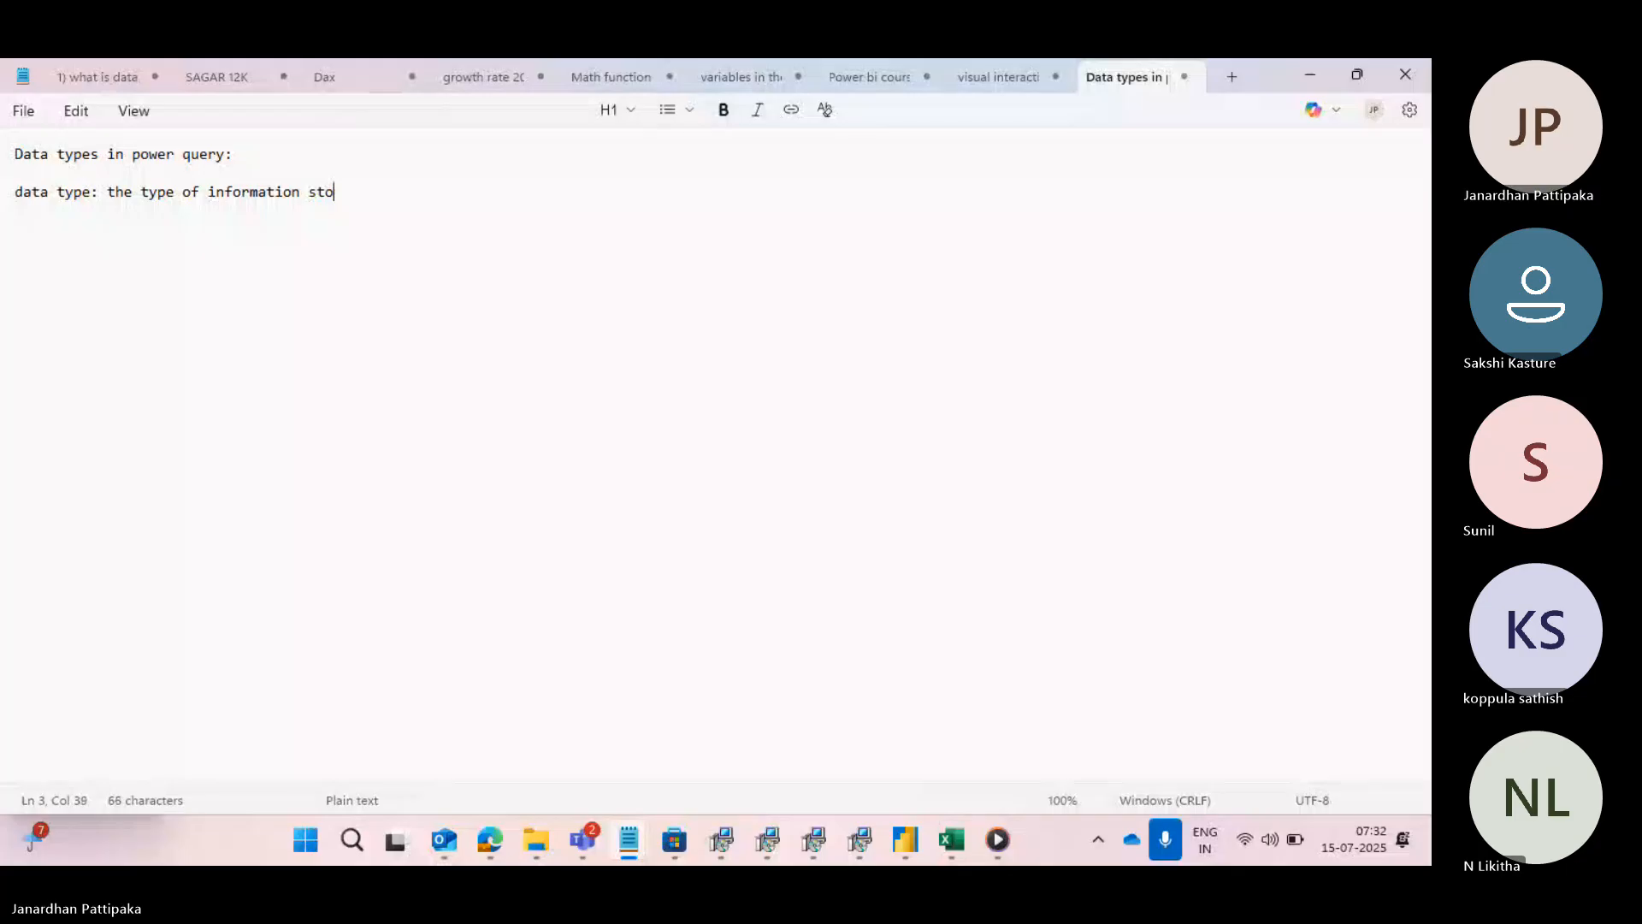
pyautogui.write('red in the column is ')
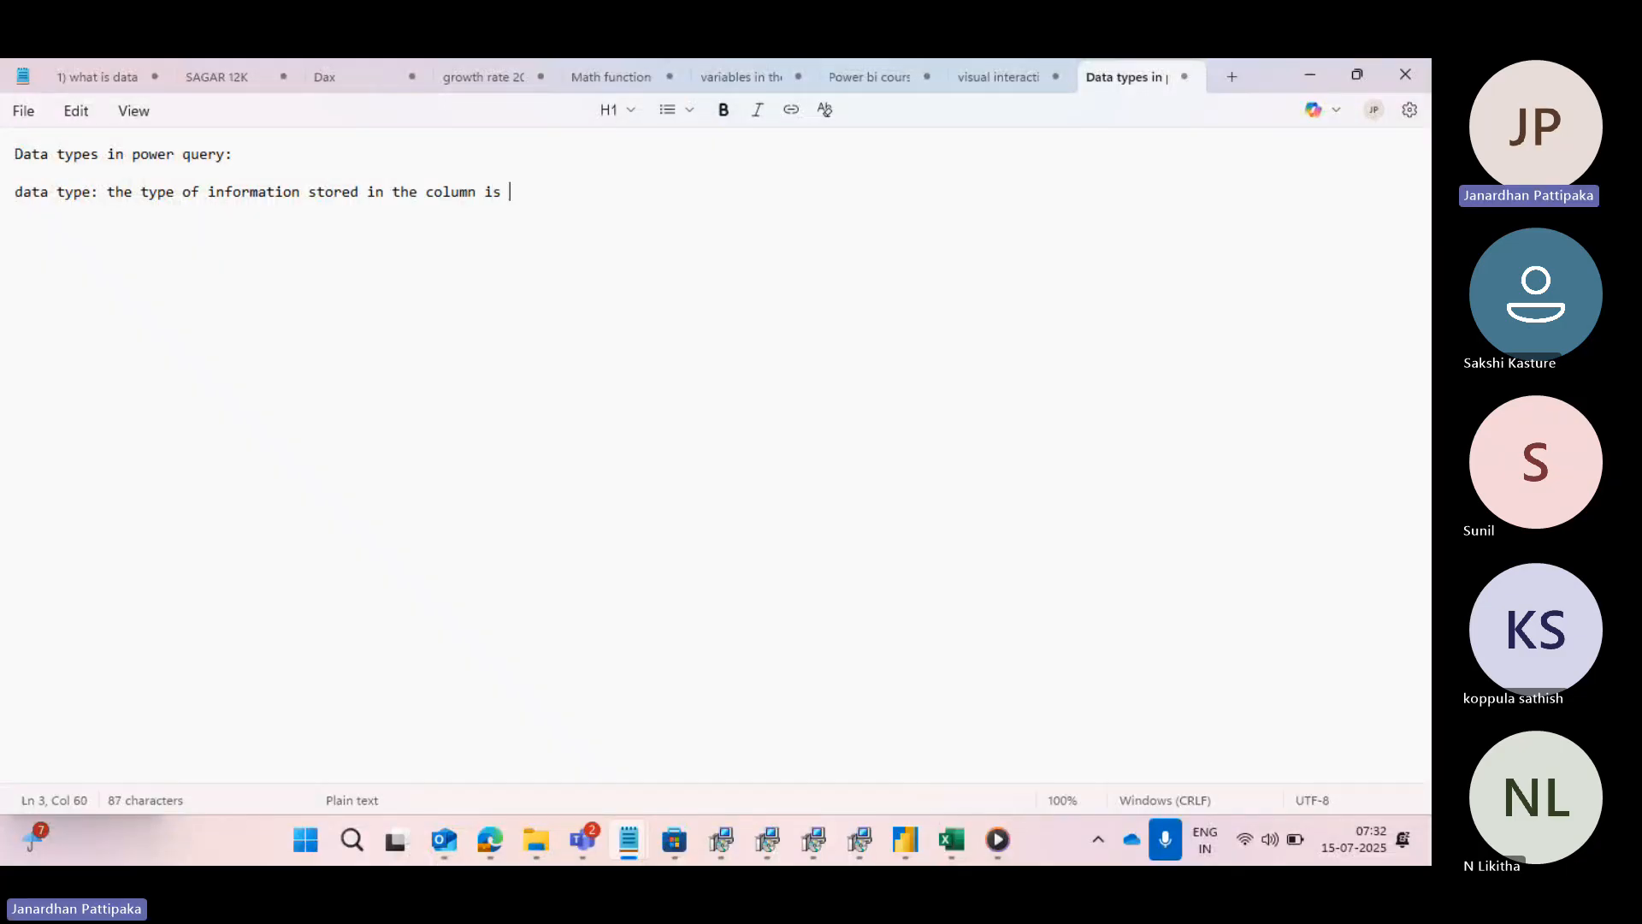
pyautogui.write('called as datatype')
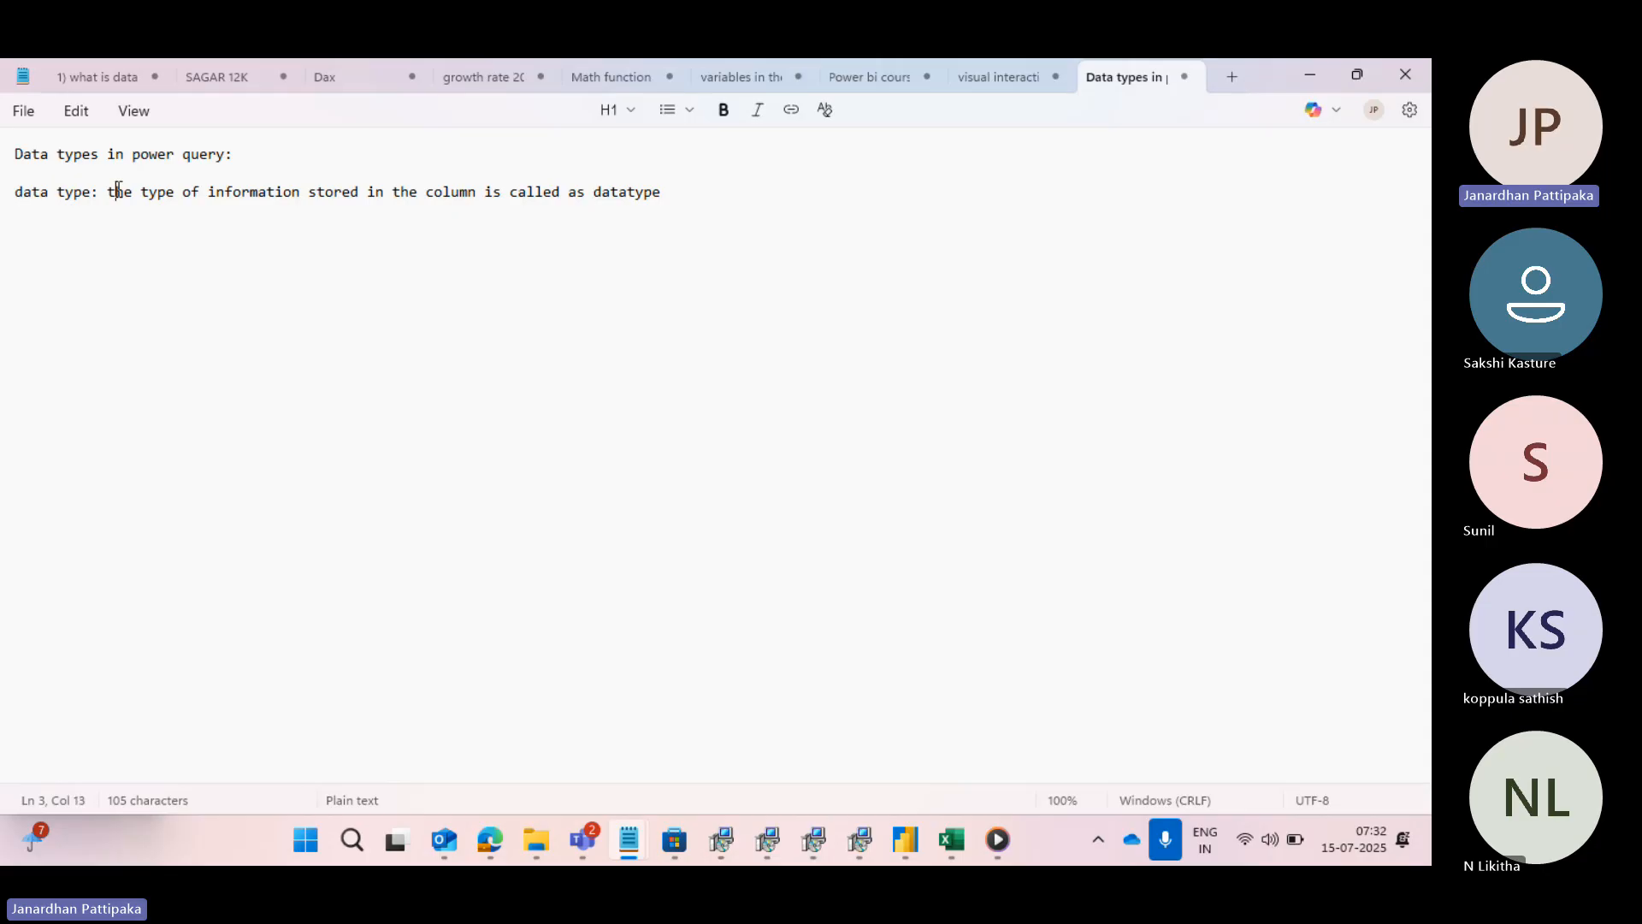
pyautogui.press('BackSpace')
pyautogui.write('T')
# - Switch to Power BI Desktop and examine the financials table's columns in the field list and in Table view
pyautogui.moveTo(900, 843)
pyautogui.click(915, 726)
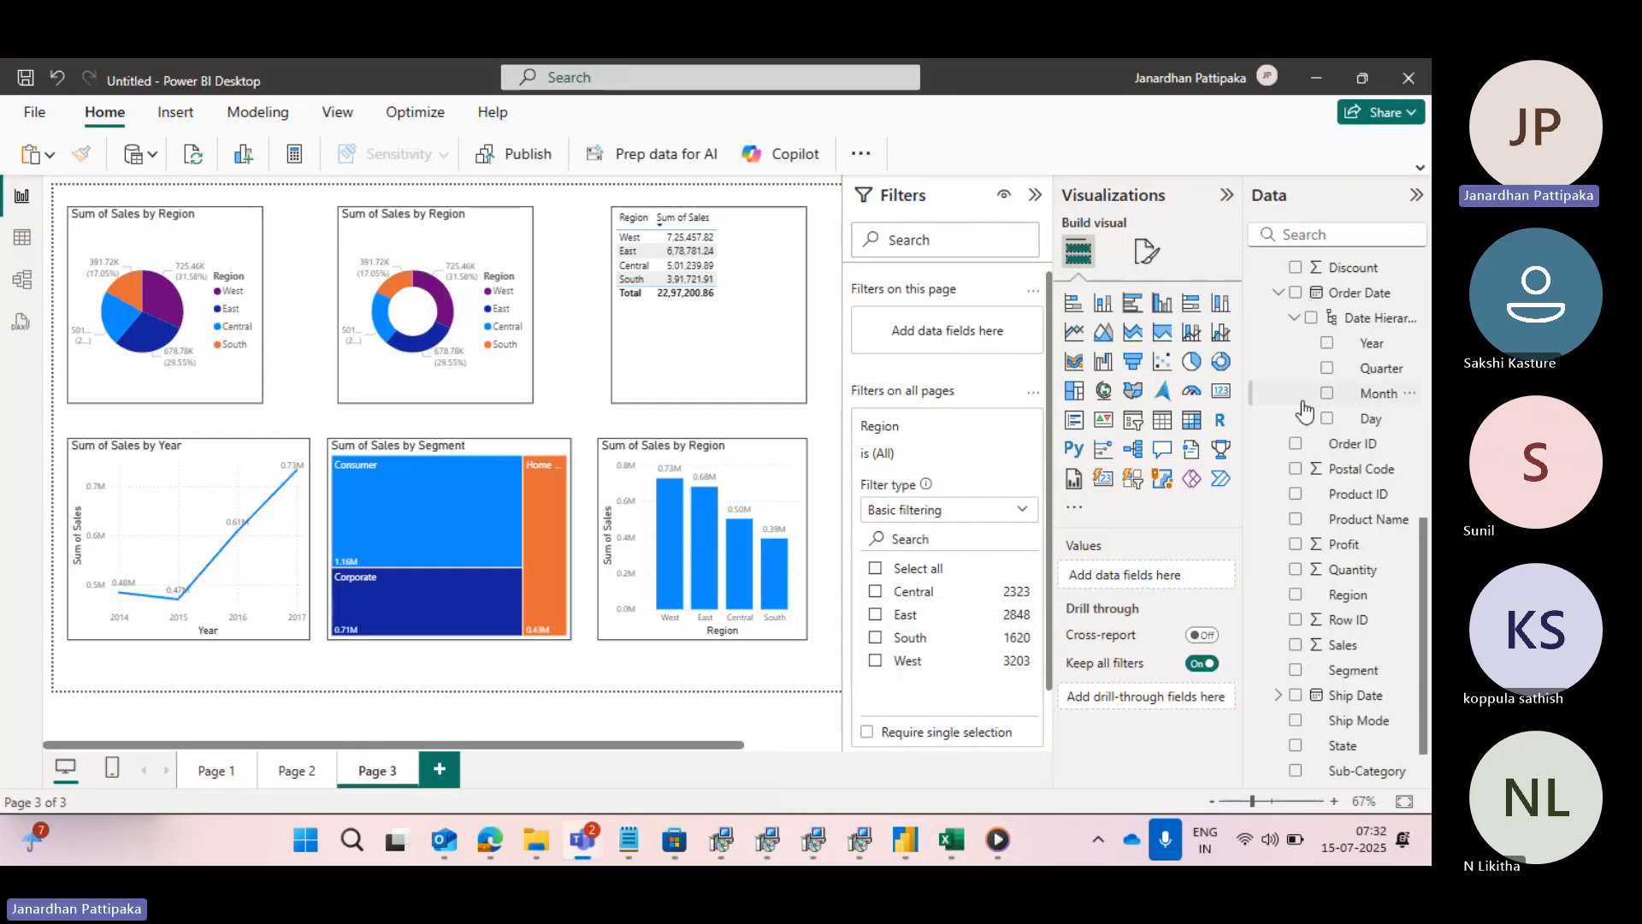
pyautogui.scroll(5, 1306, 410)
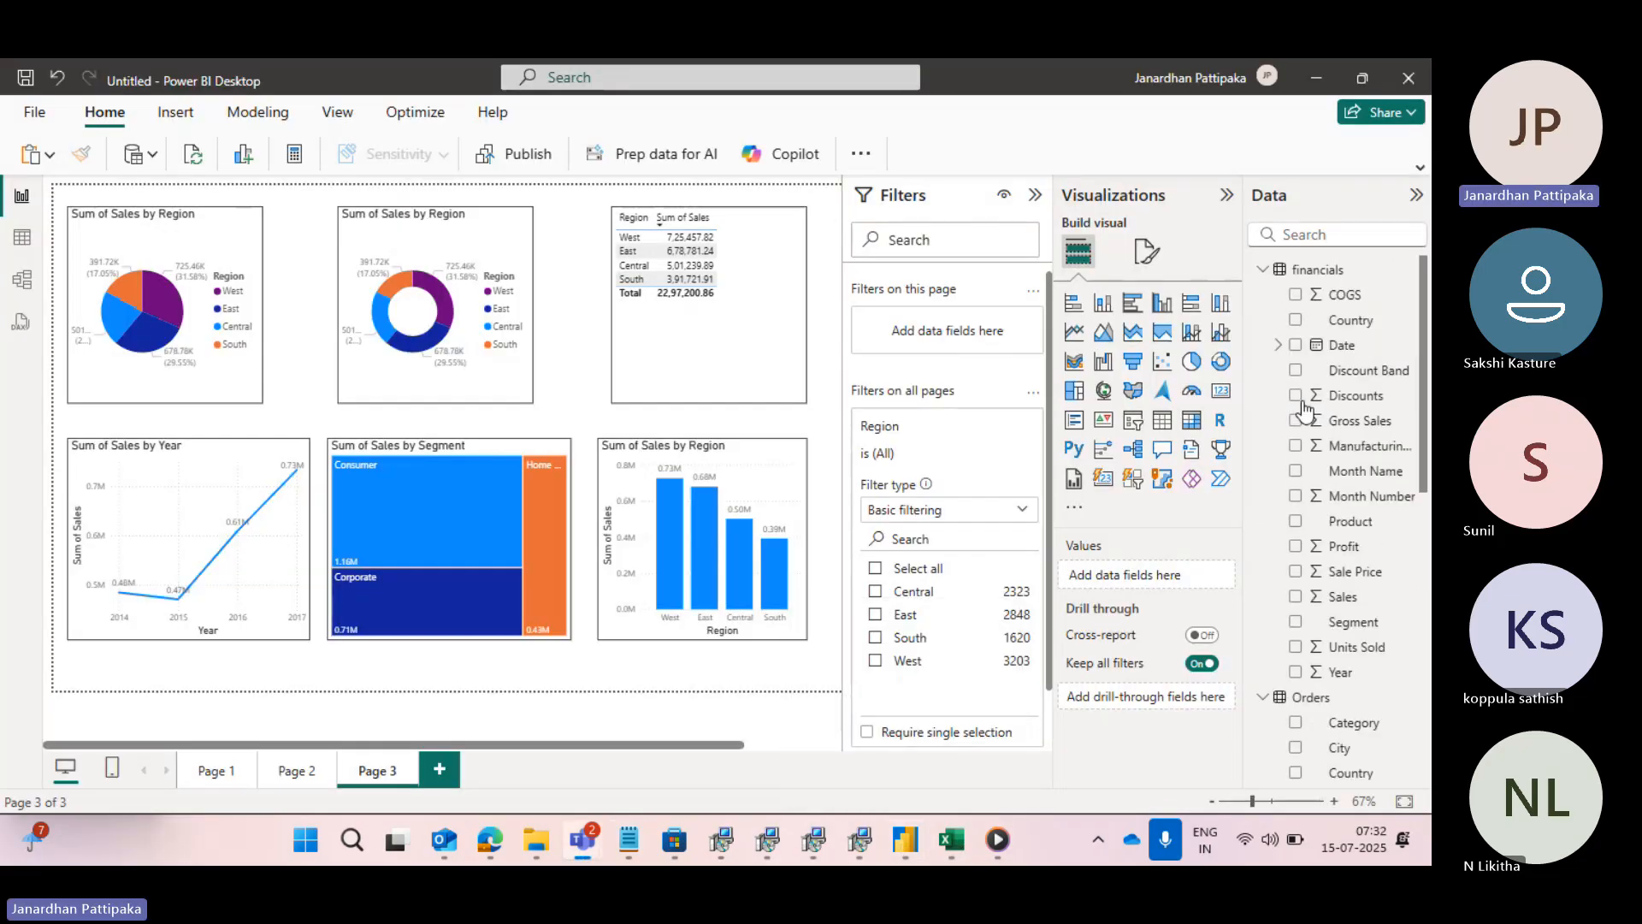
pyautogui.click(1262, 270)
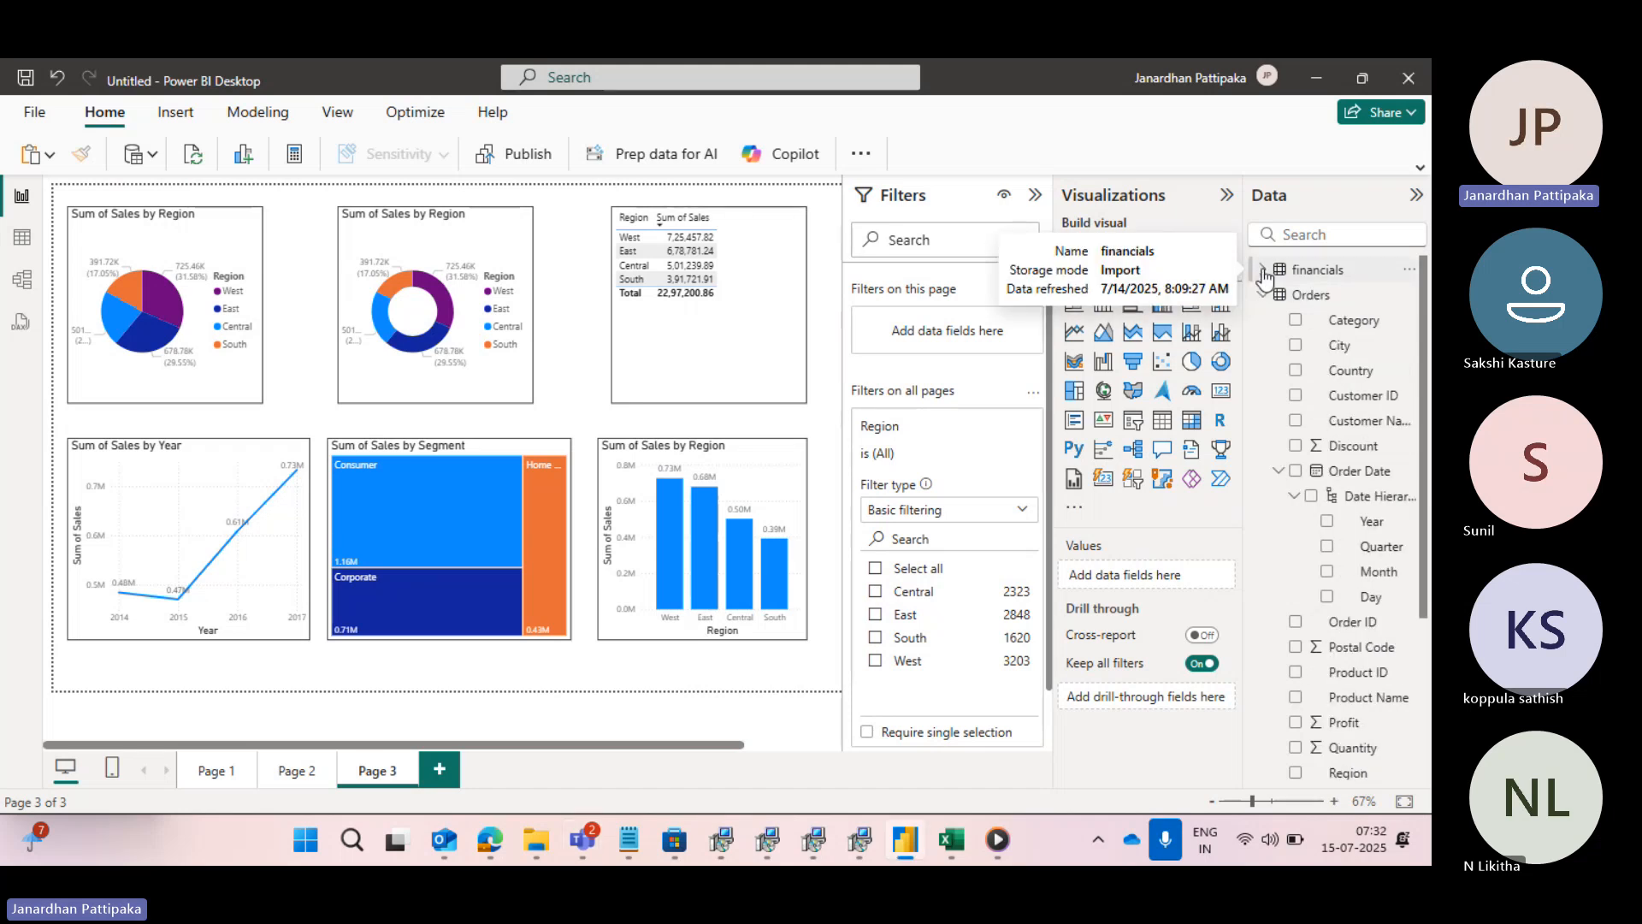
pyautogui.click(1263, 270)
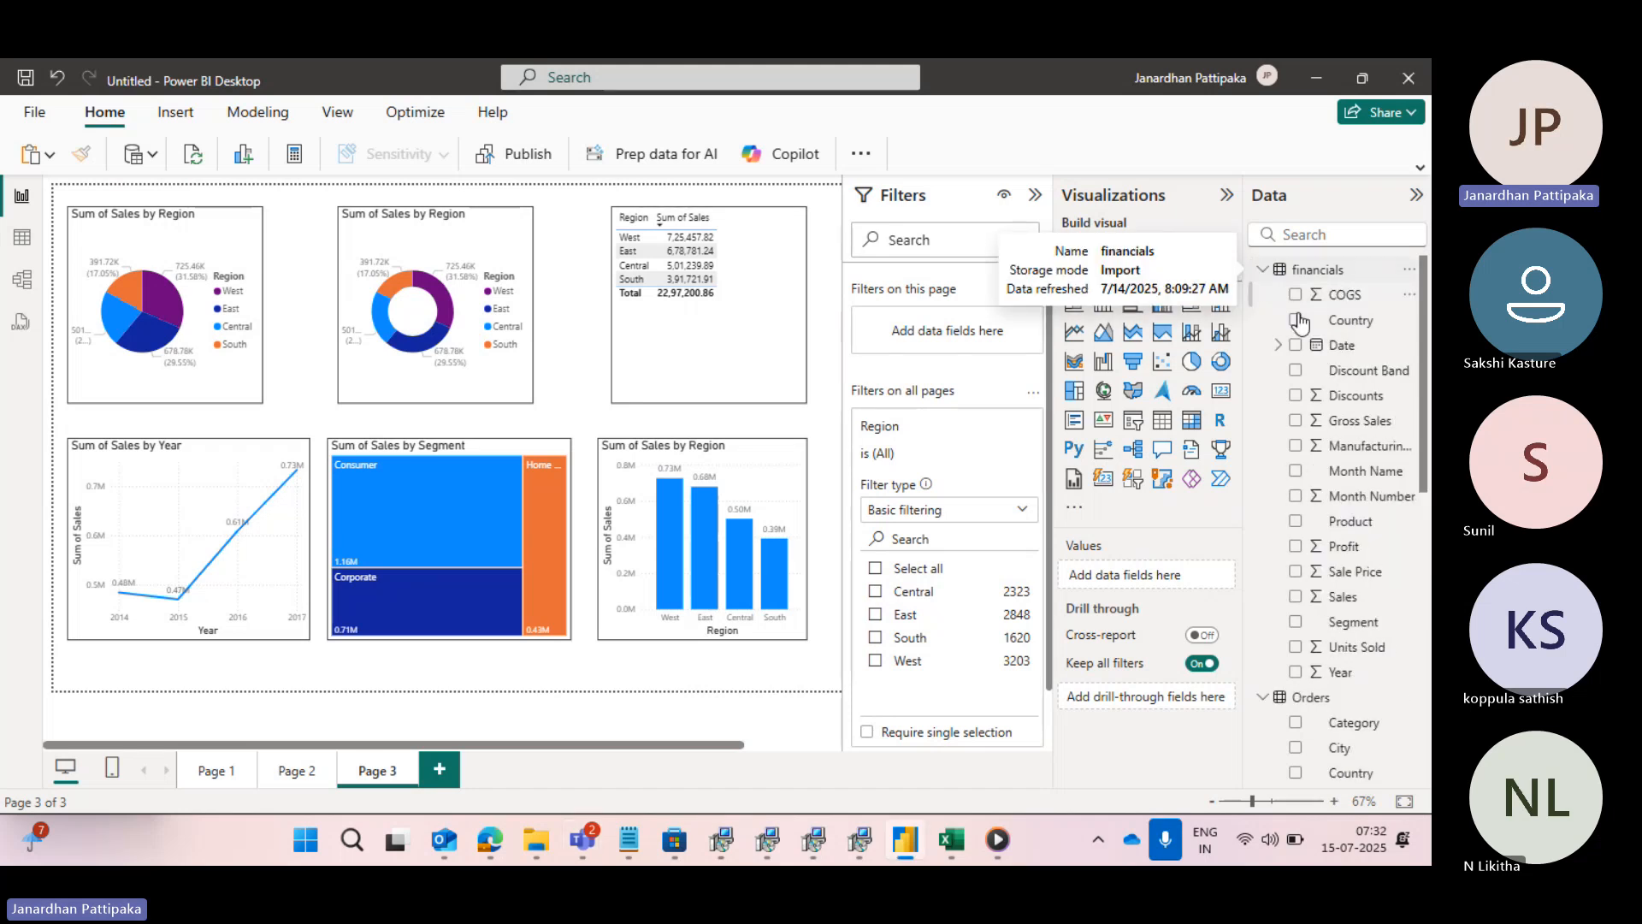
pyautogui.click(1345, 402)
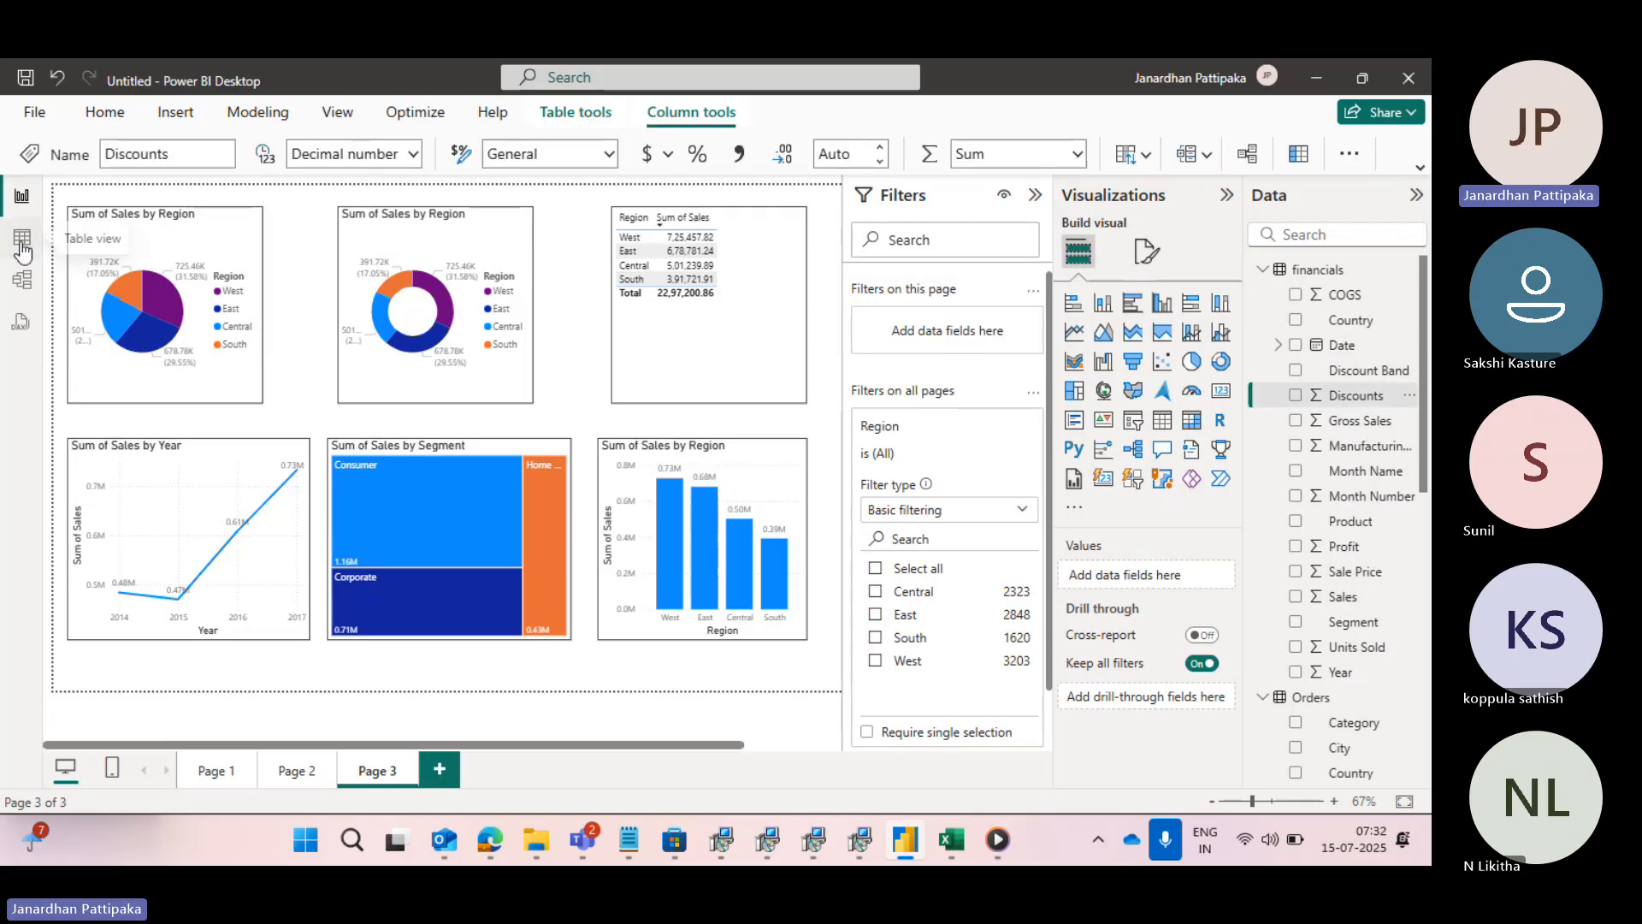
pyautogui.click(24, 241)
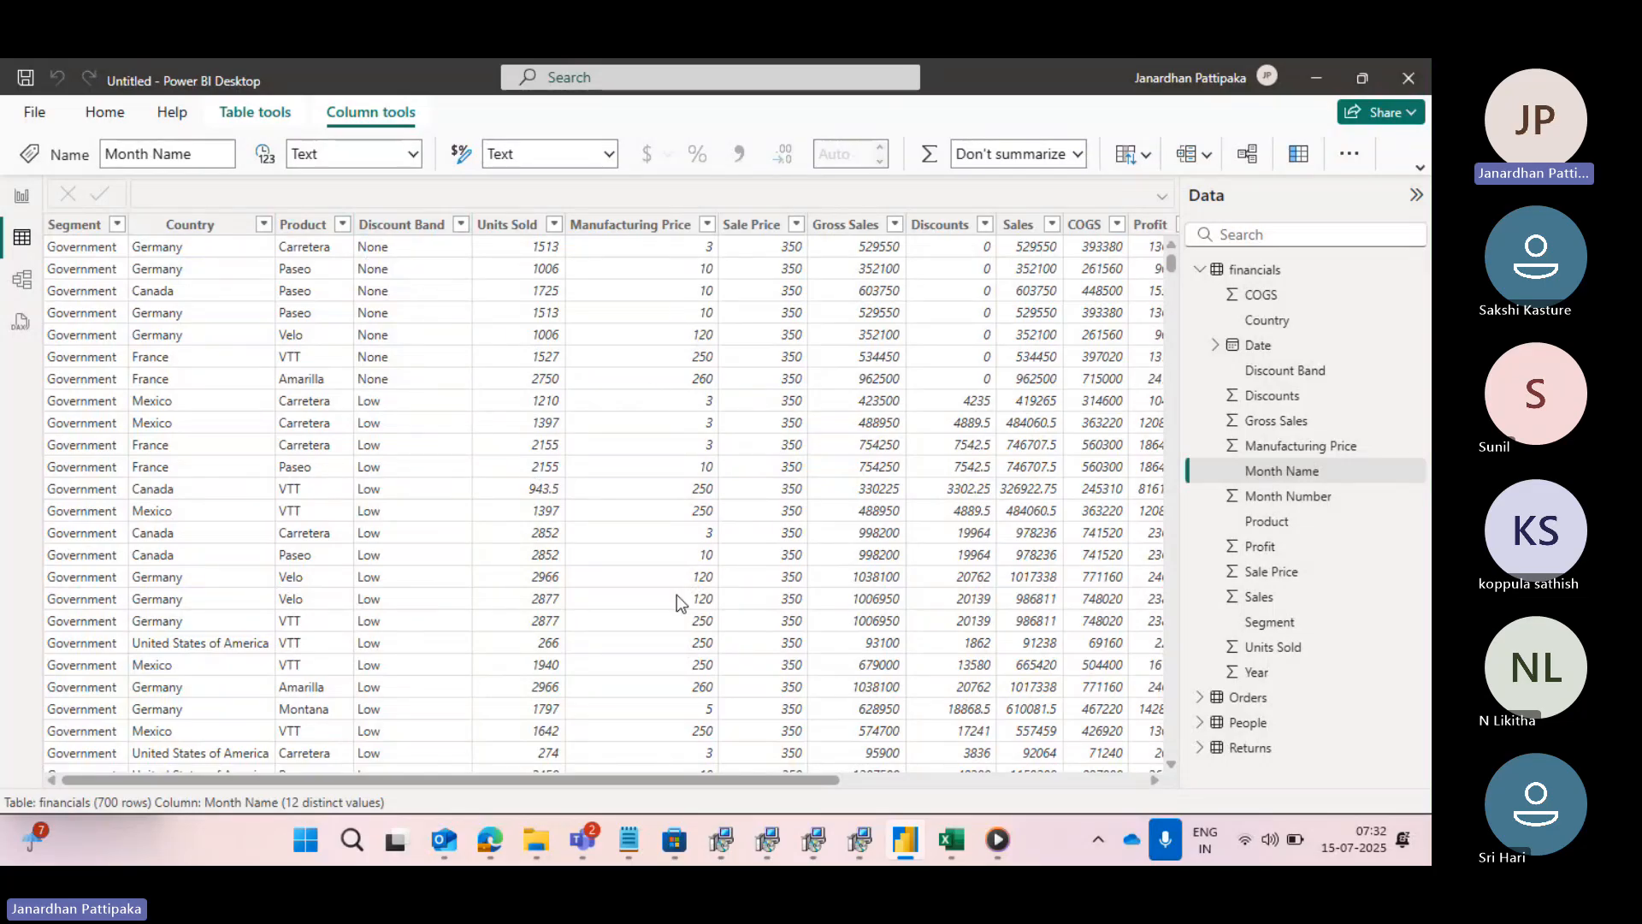
pyautogui.hscroll(2, 915, 416)
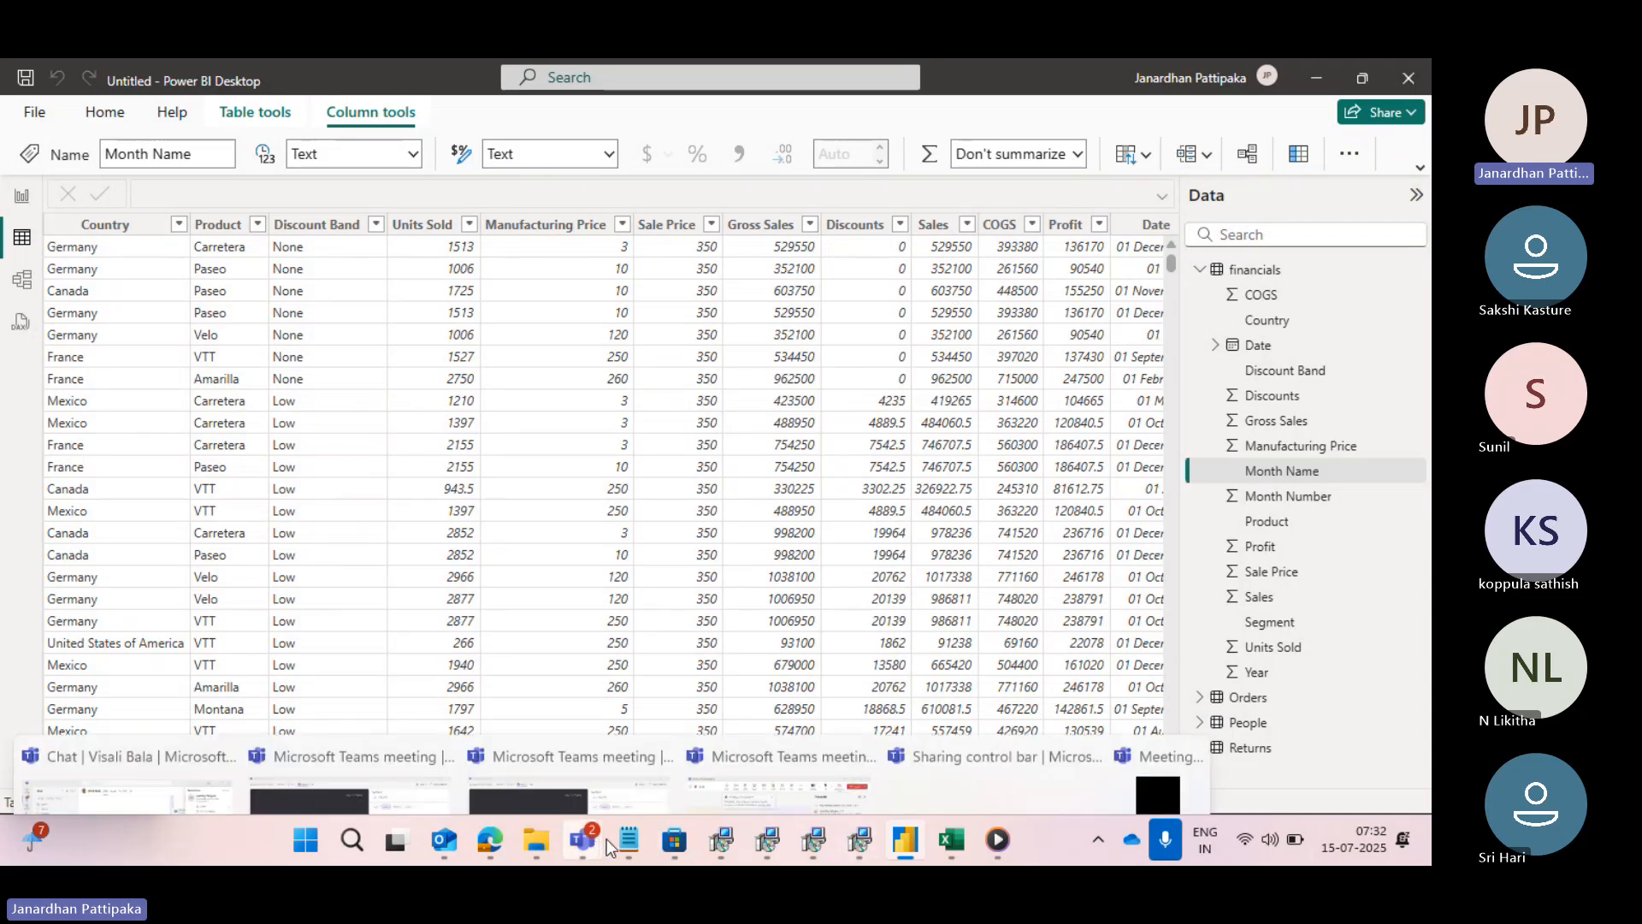
# - Switch back to the data types note in Notepad and end the definition sentence with a period
pyautogui.moveTo(624, 838)
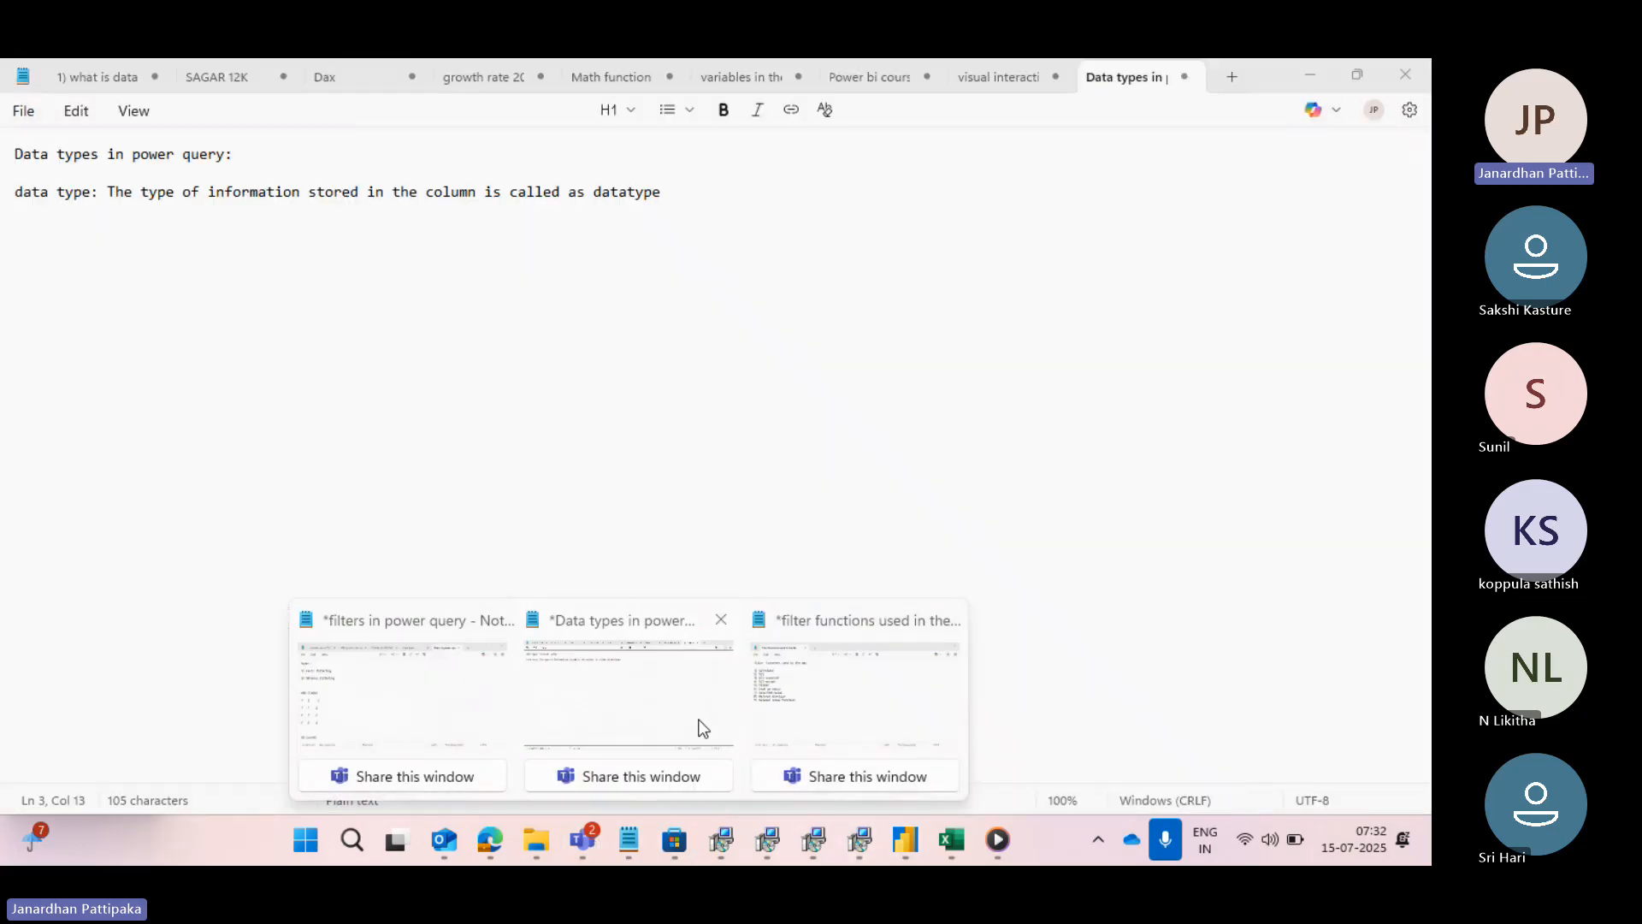
pyautogui.click(697, 723)
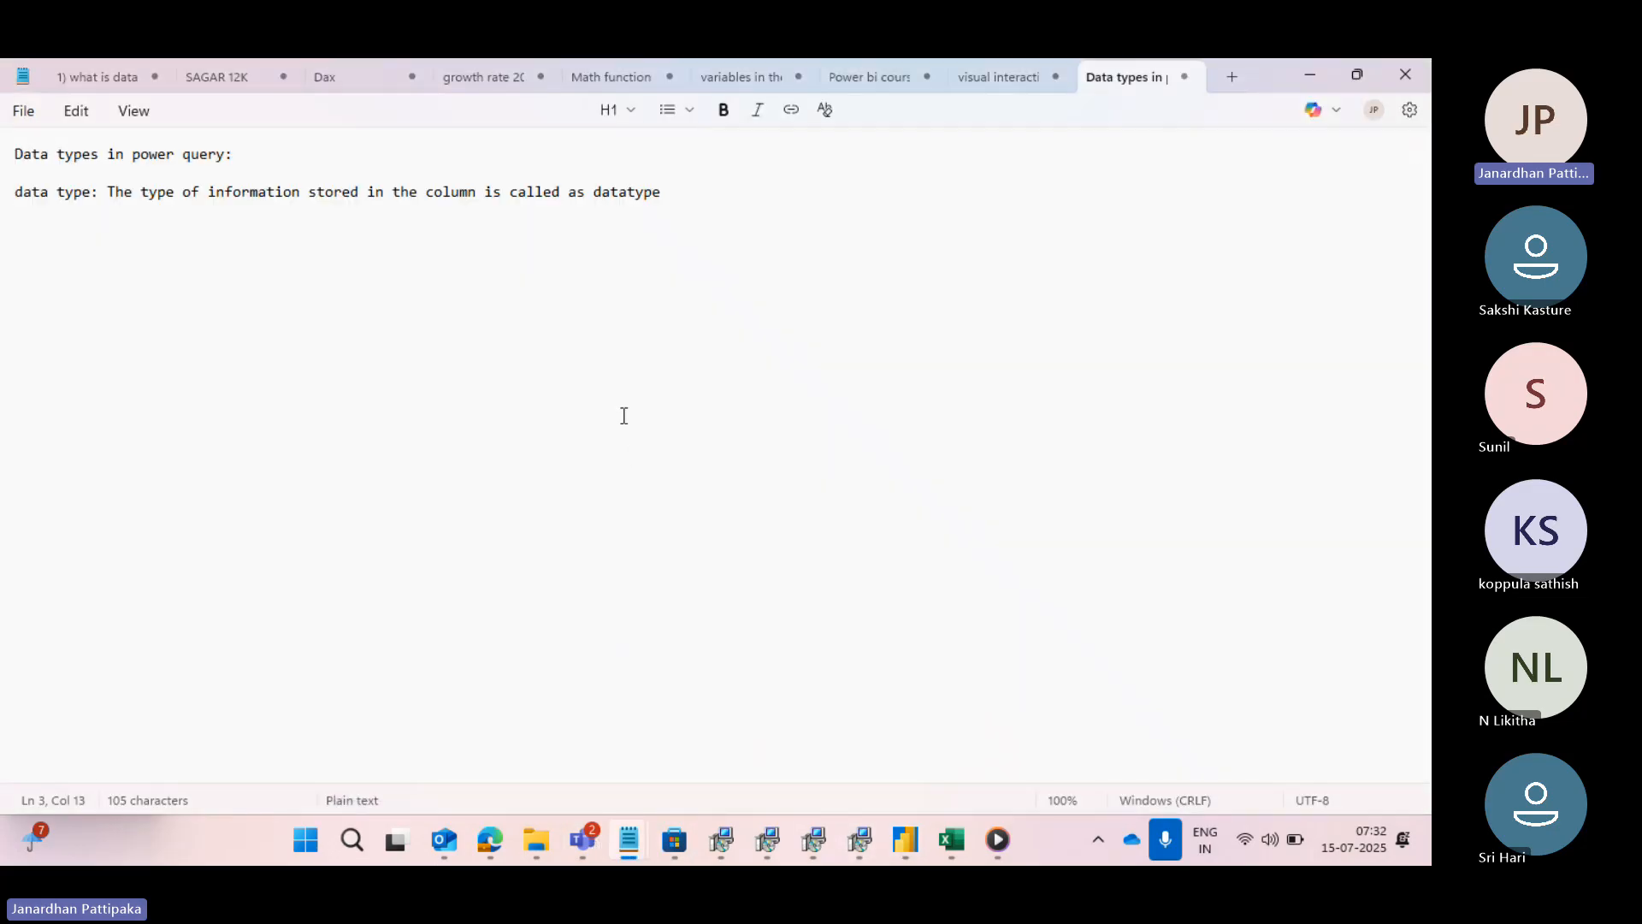
pyautogui.click(672, 200)
pyautogui.write('.')
# - Add the subheading "types of data types:" two blank lines below the definition, followed by a blank line
pyautogui.press('Return')
pyautogui.press('Return')
pyautogui.press('Return')
pyautogui.write('types of data types')
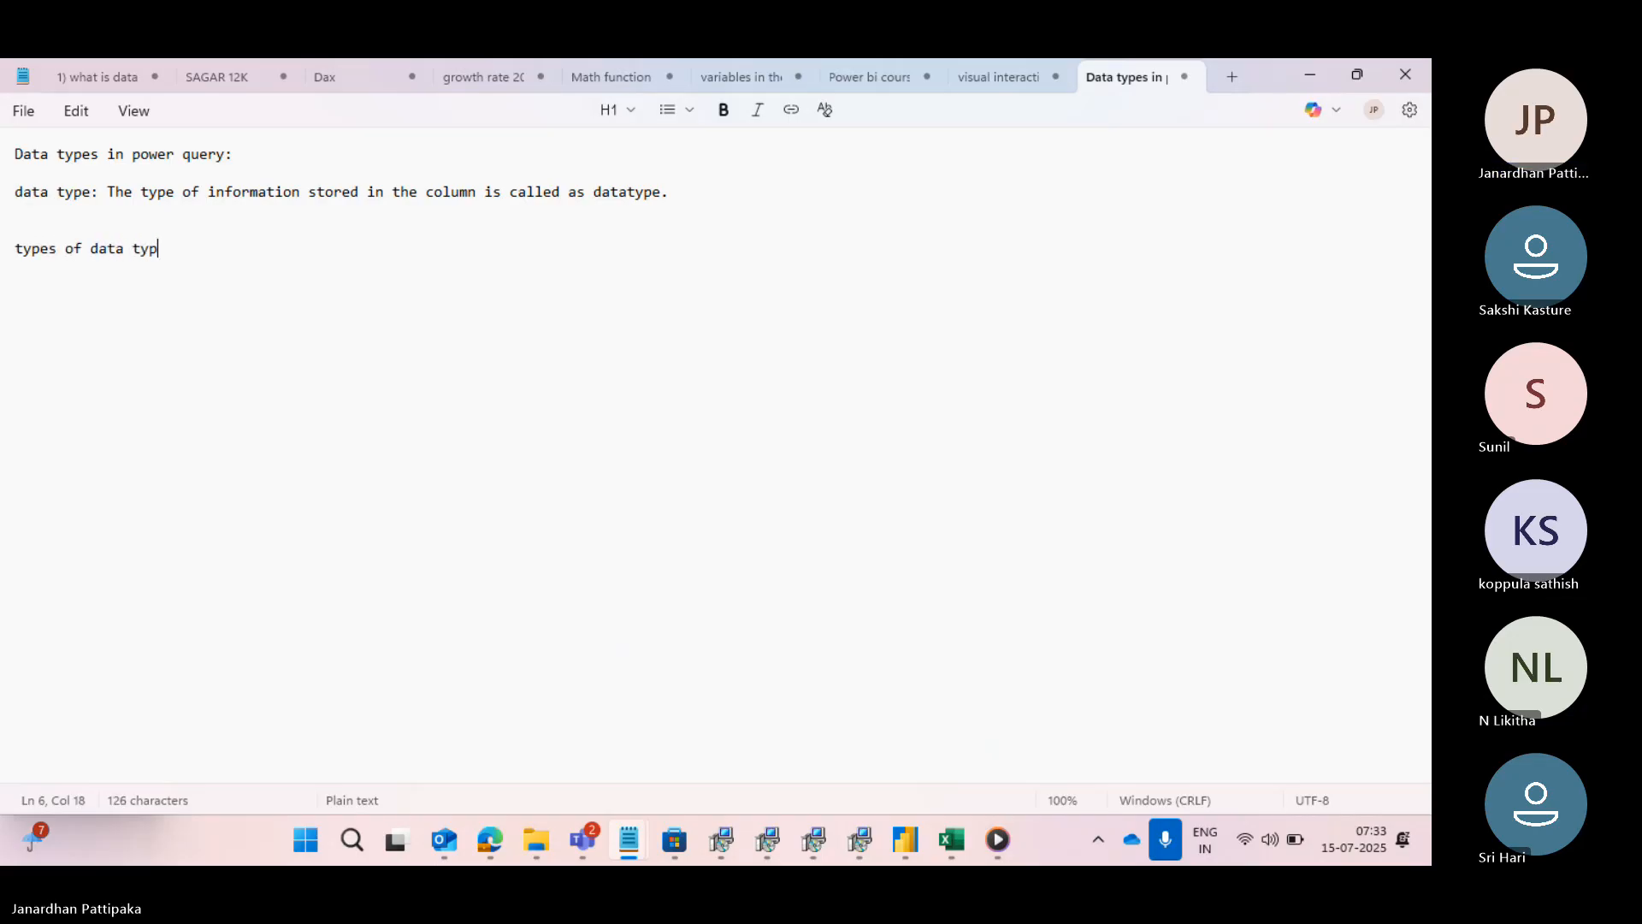
pyautogui.write(':')
pyautogui.press('Return')
pyautogui.press('Return')
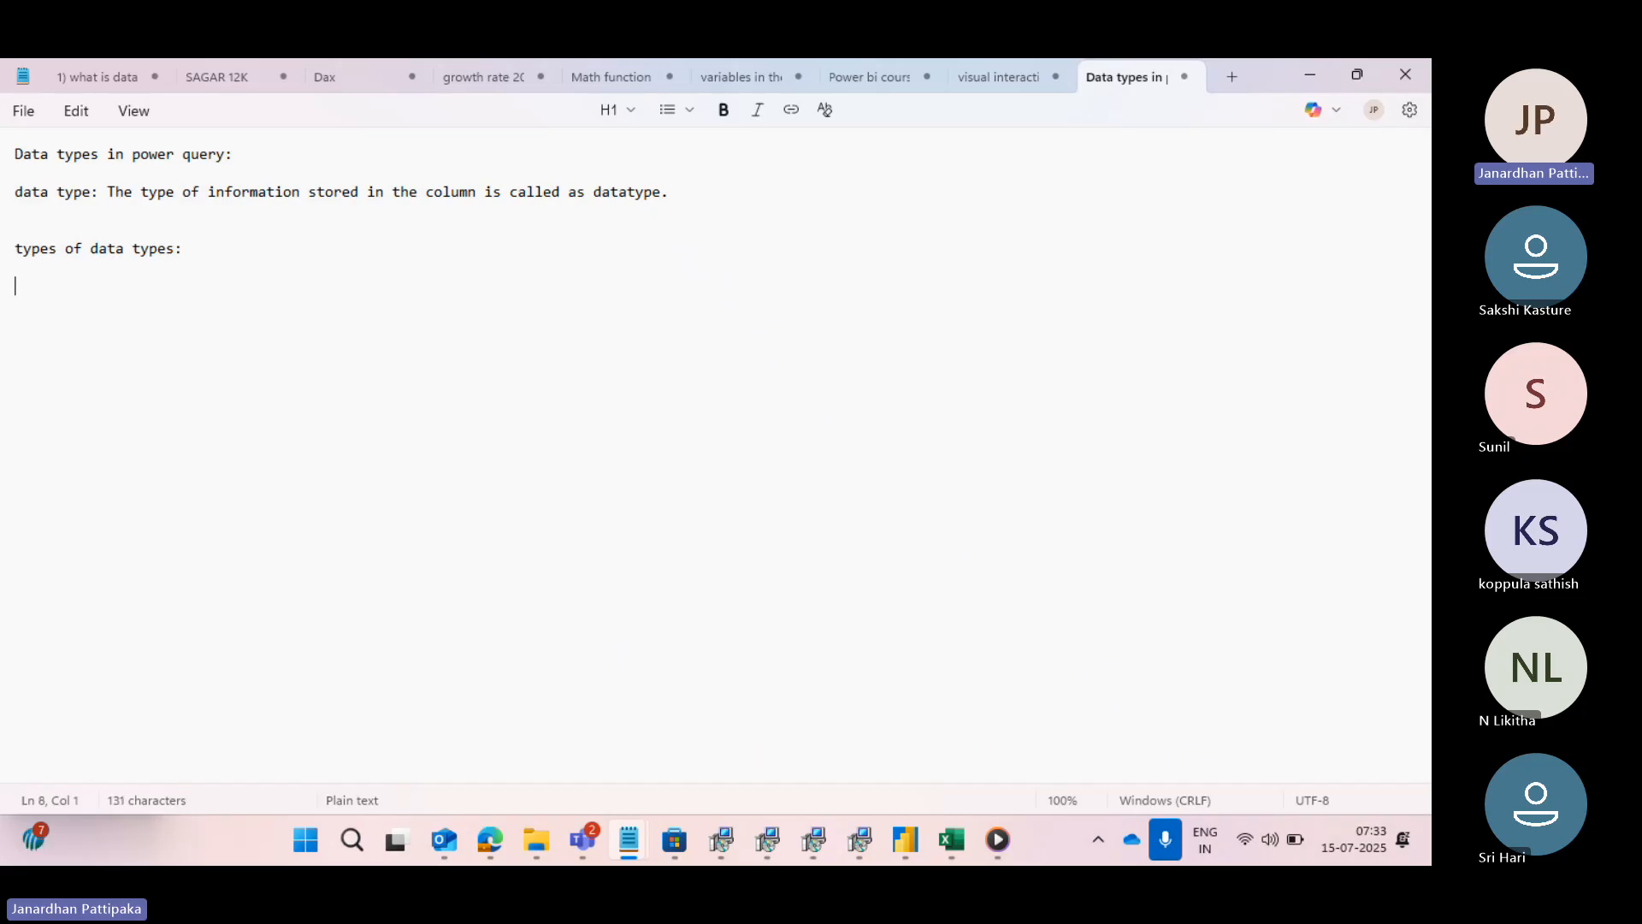
# - Add the first list entry "1) text data type" under the subheading, followed by a blank line
pyautogui.write('10')
pyautogui.press('BackSpace')
pyautogui.write(') text ')
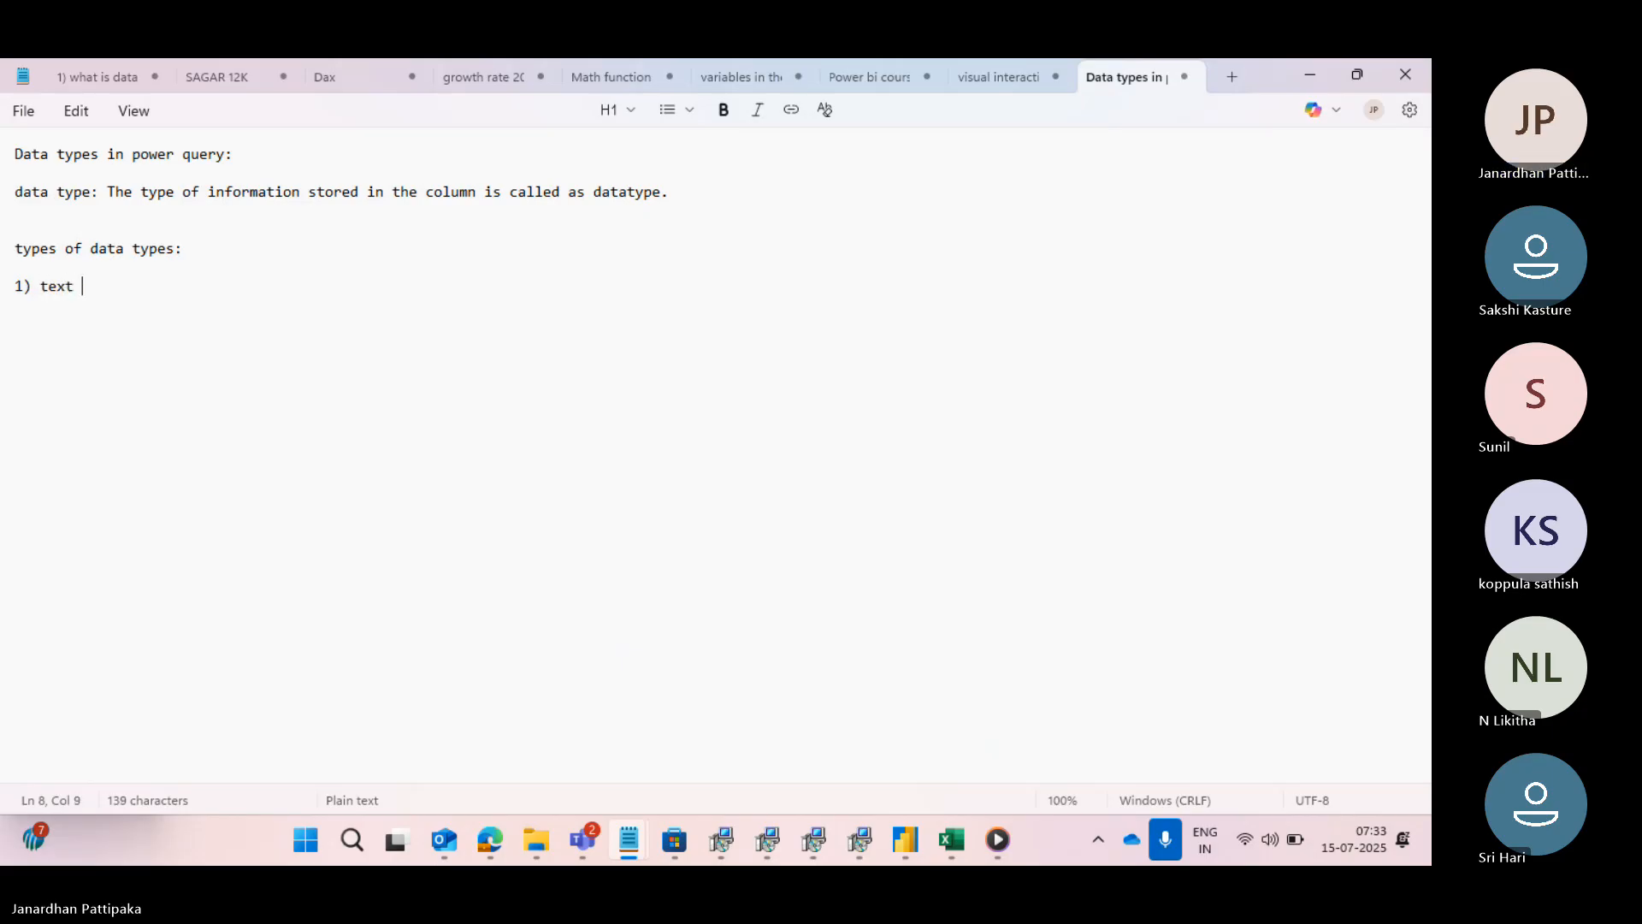
pyautogui.write('data ty')
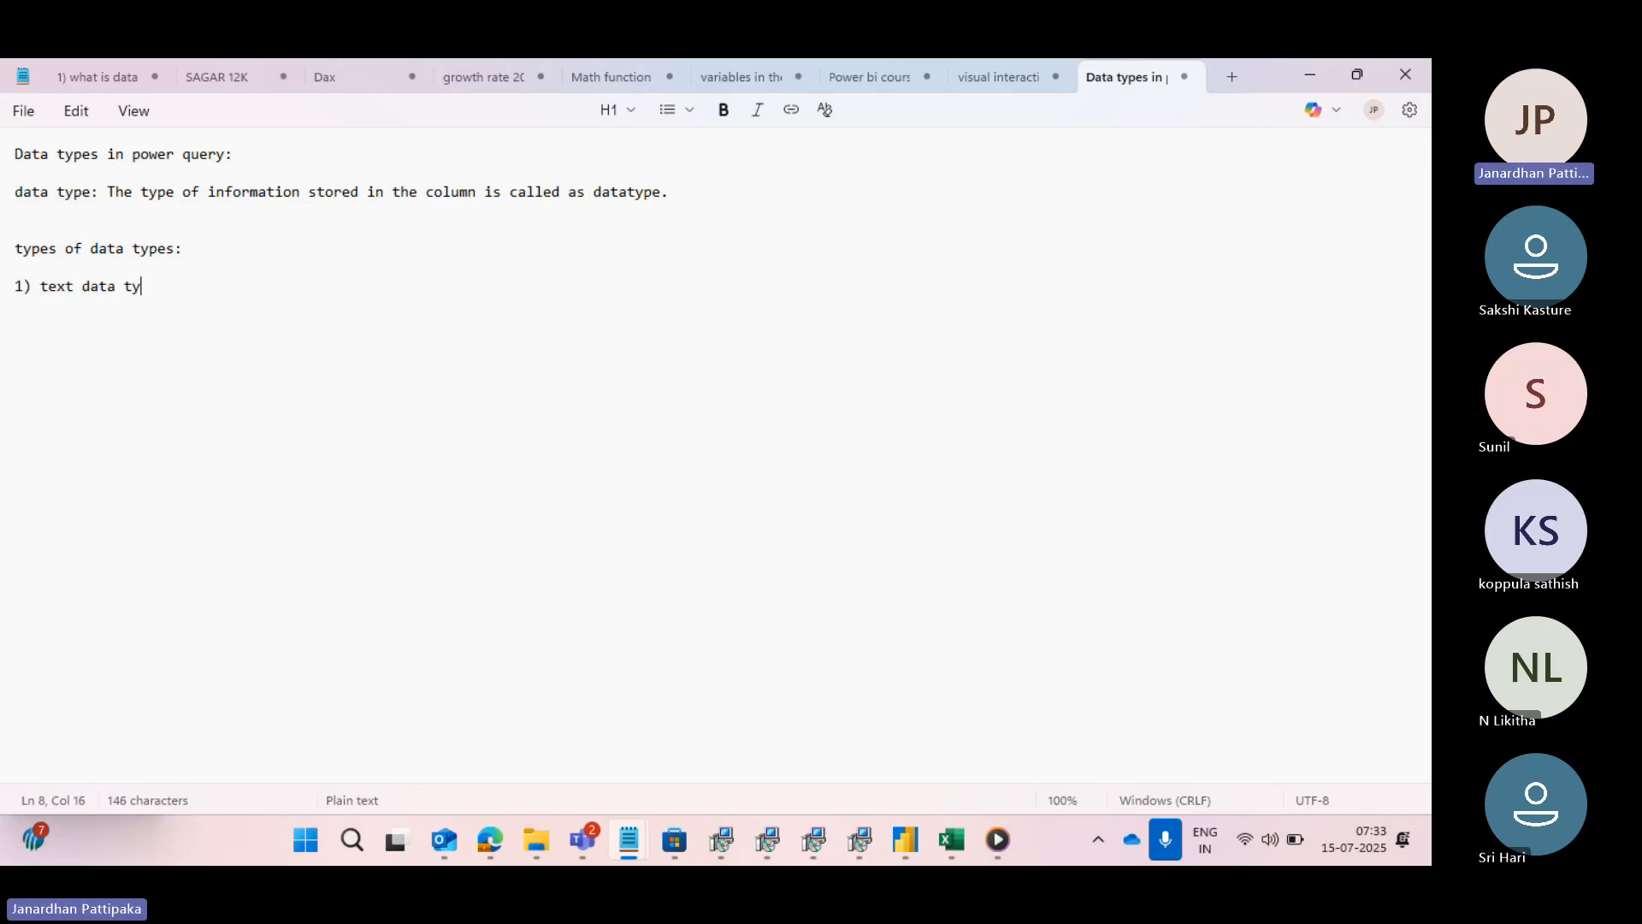
pyautogui.write('pe')
pyautogui.press('Return')
pyautogui.press('Return')
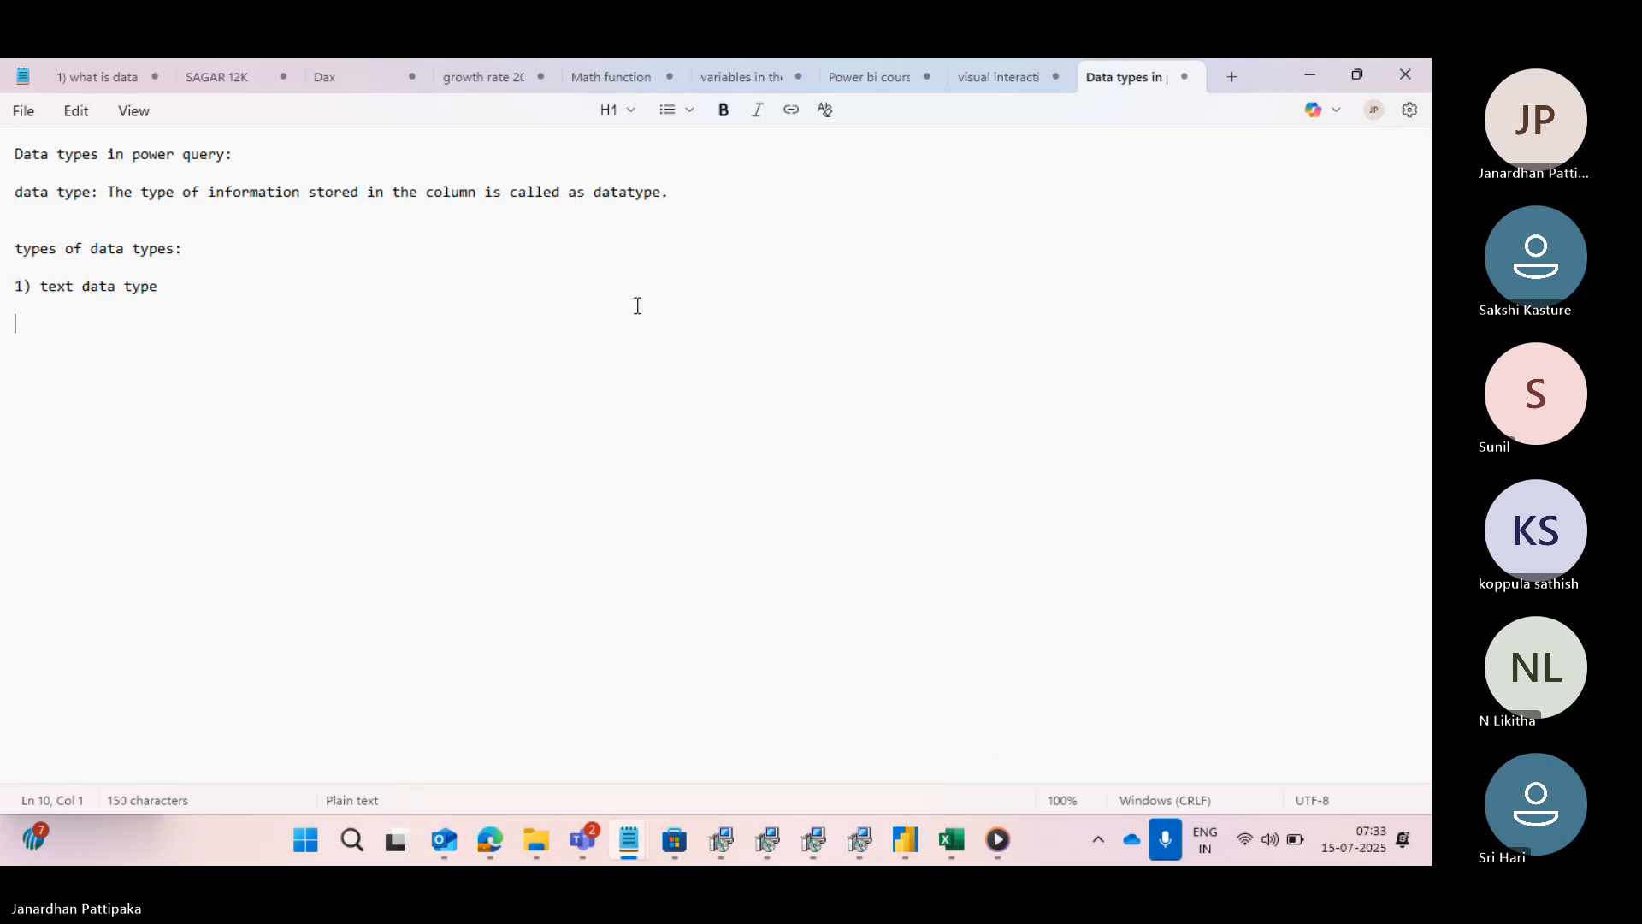
# - Add the second list entry "2) Number data type", followed by a blank line
pyautogui.write('2) Number data ty')
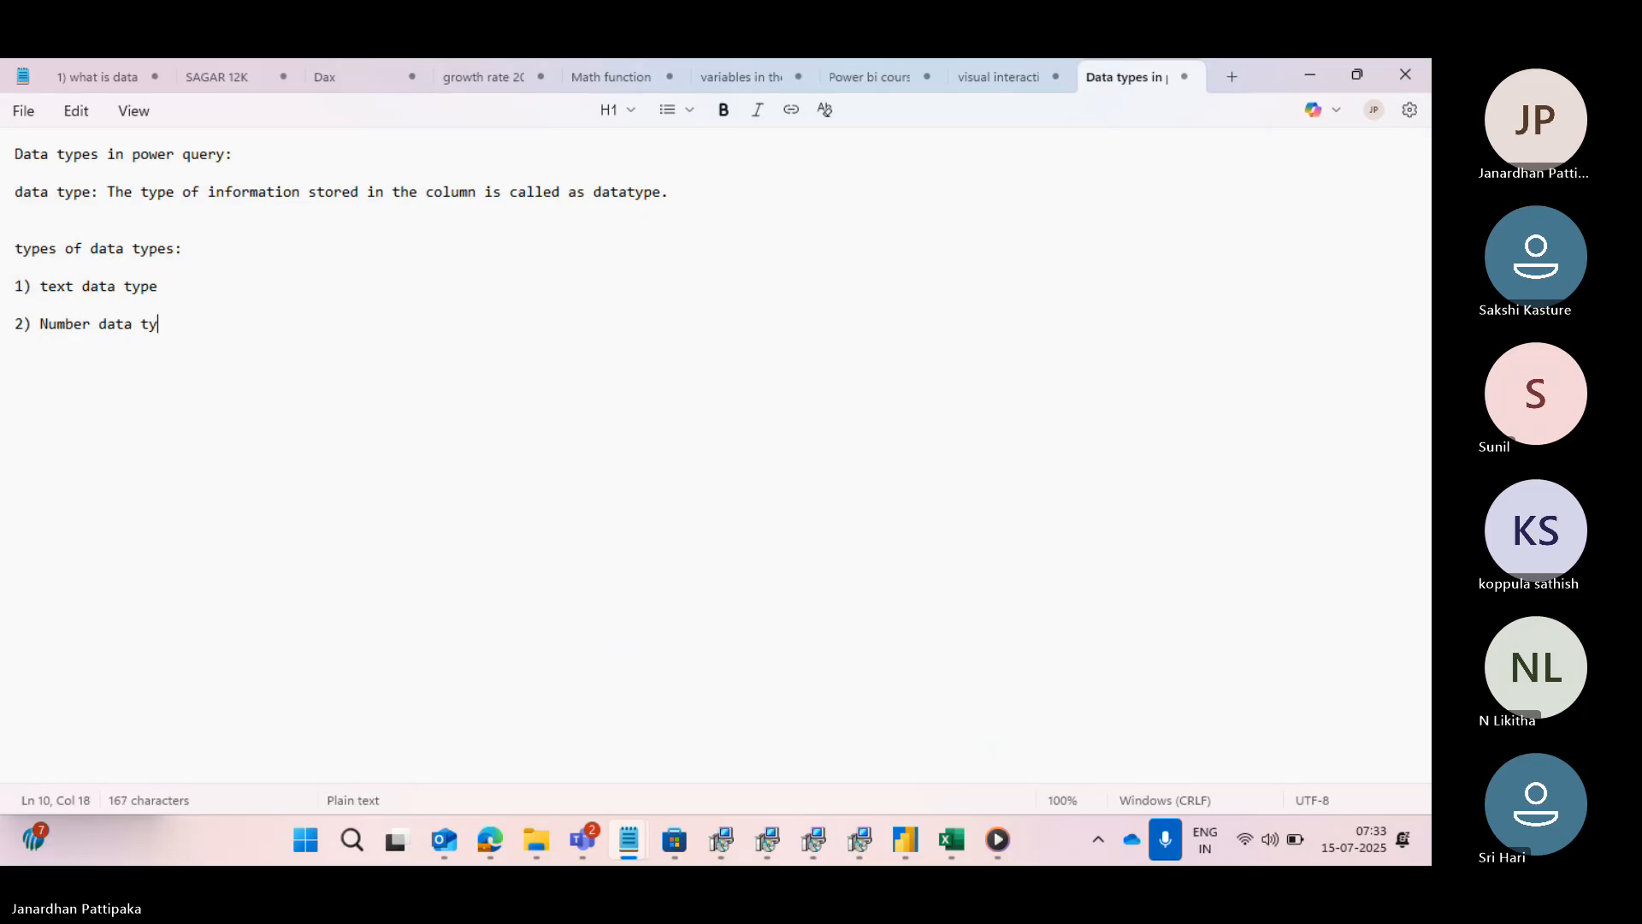
pyautogui.write('pe')
pyautogui.press('Return')
pyautogui.press('Return')
# - Add the third list entry "3) date data type"
pyautogui.write('3)')
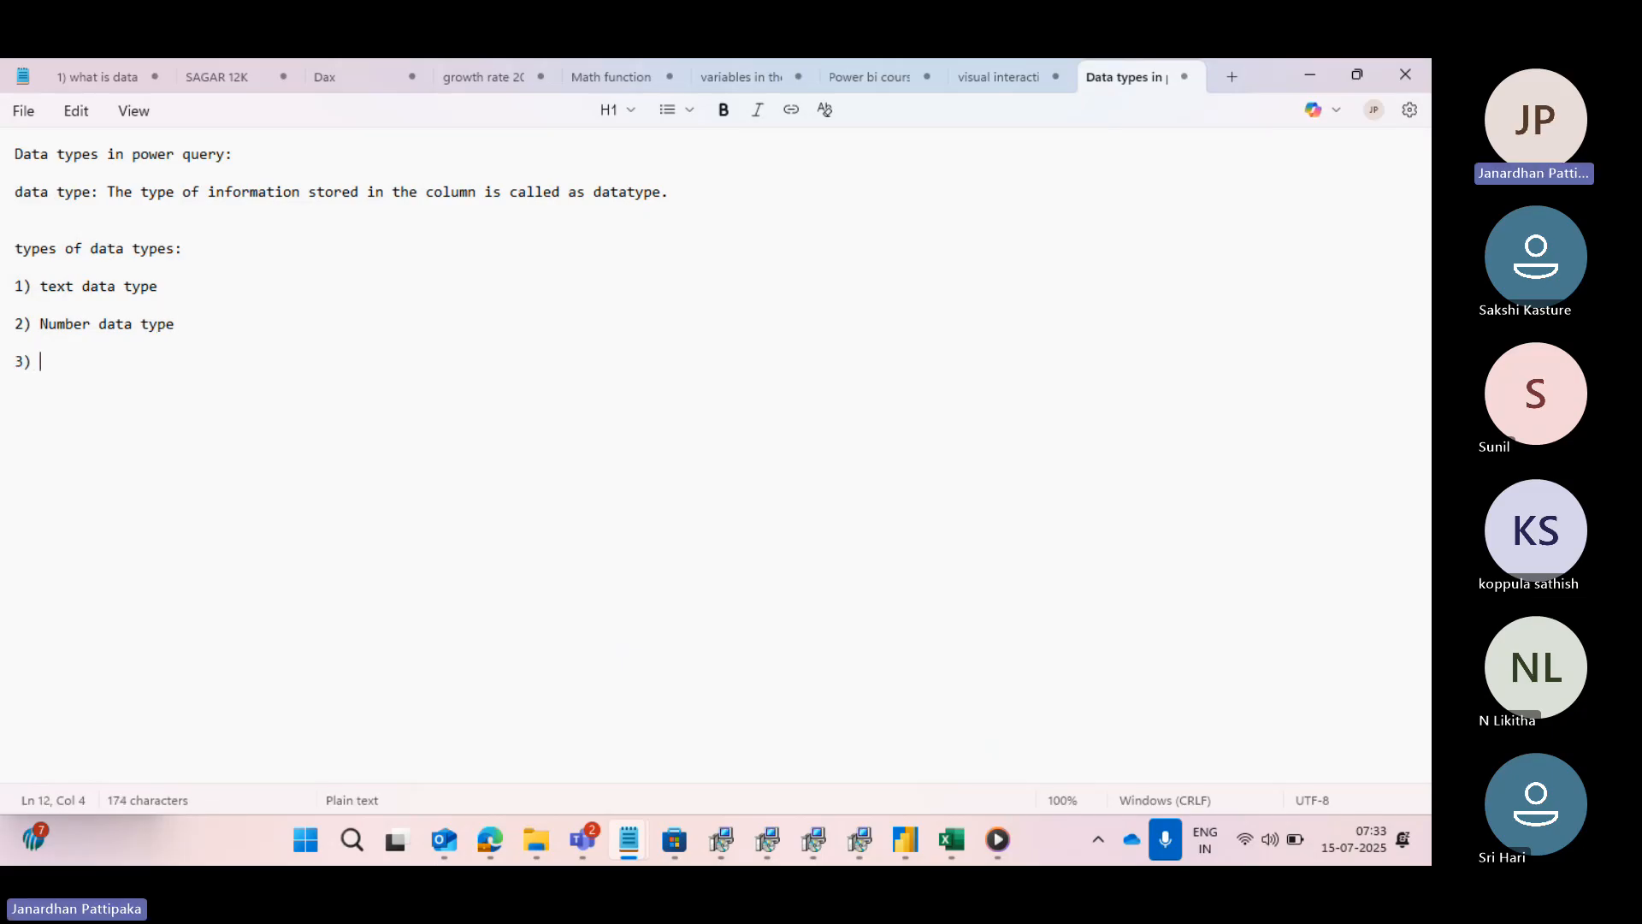
pyautogui.write(' date dat')
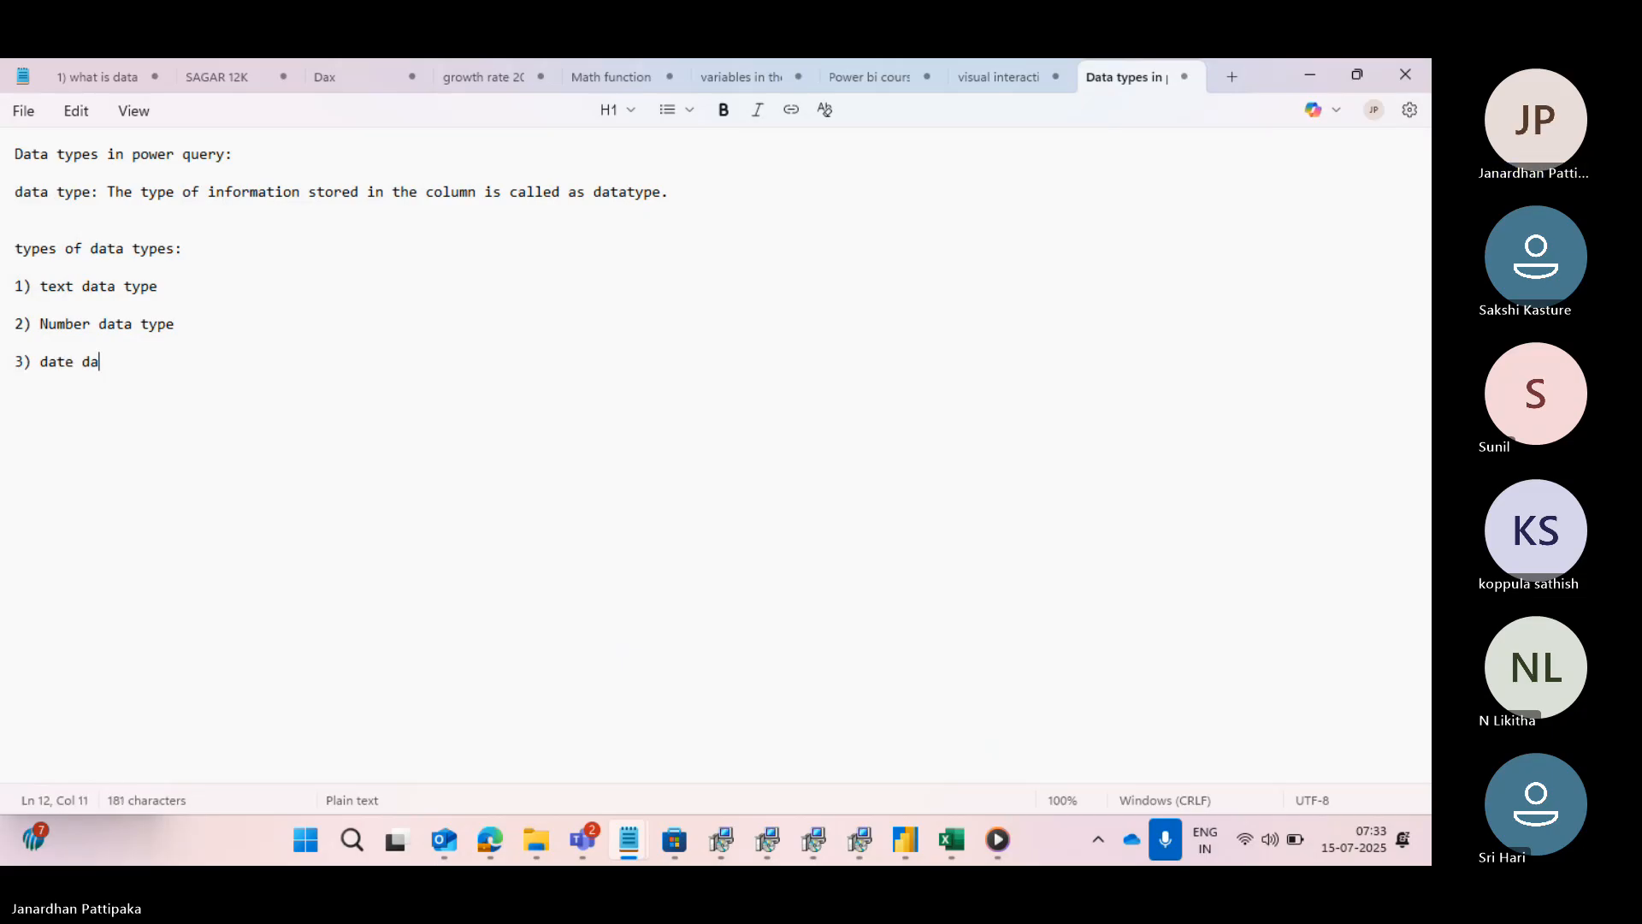
pyautogui.write('a type')
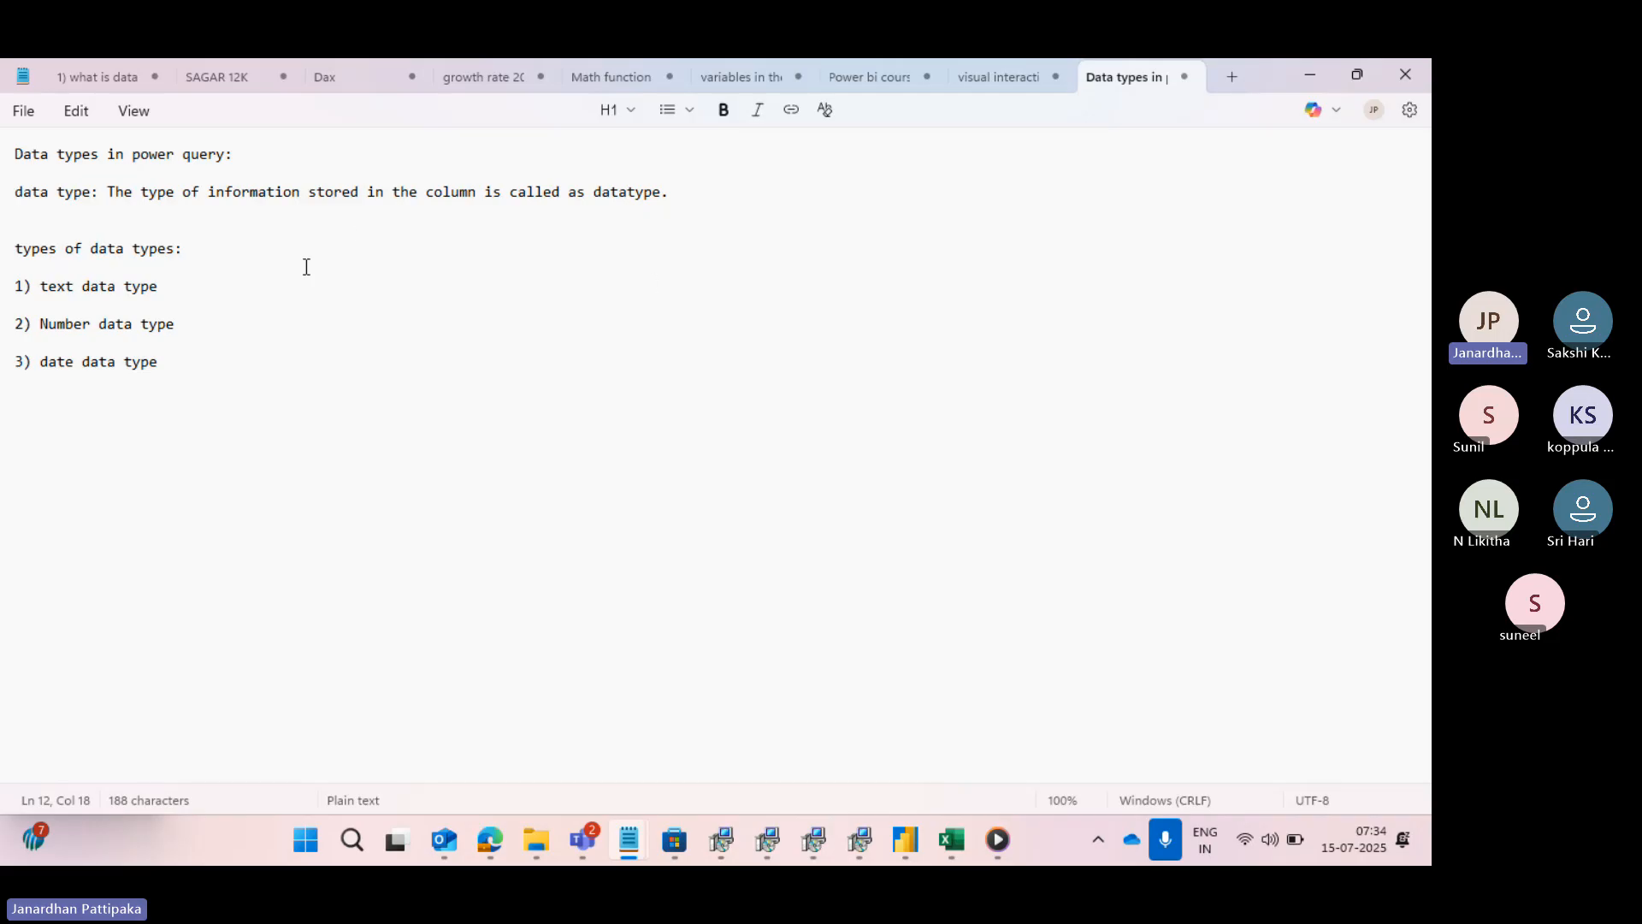
# - Add the fourth list entry "4) logical data type (true, false)" after a blank line
pyautogui.press('Return')
pyautogui.press('Return')
pyautogui.write('4) logical da')
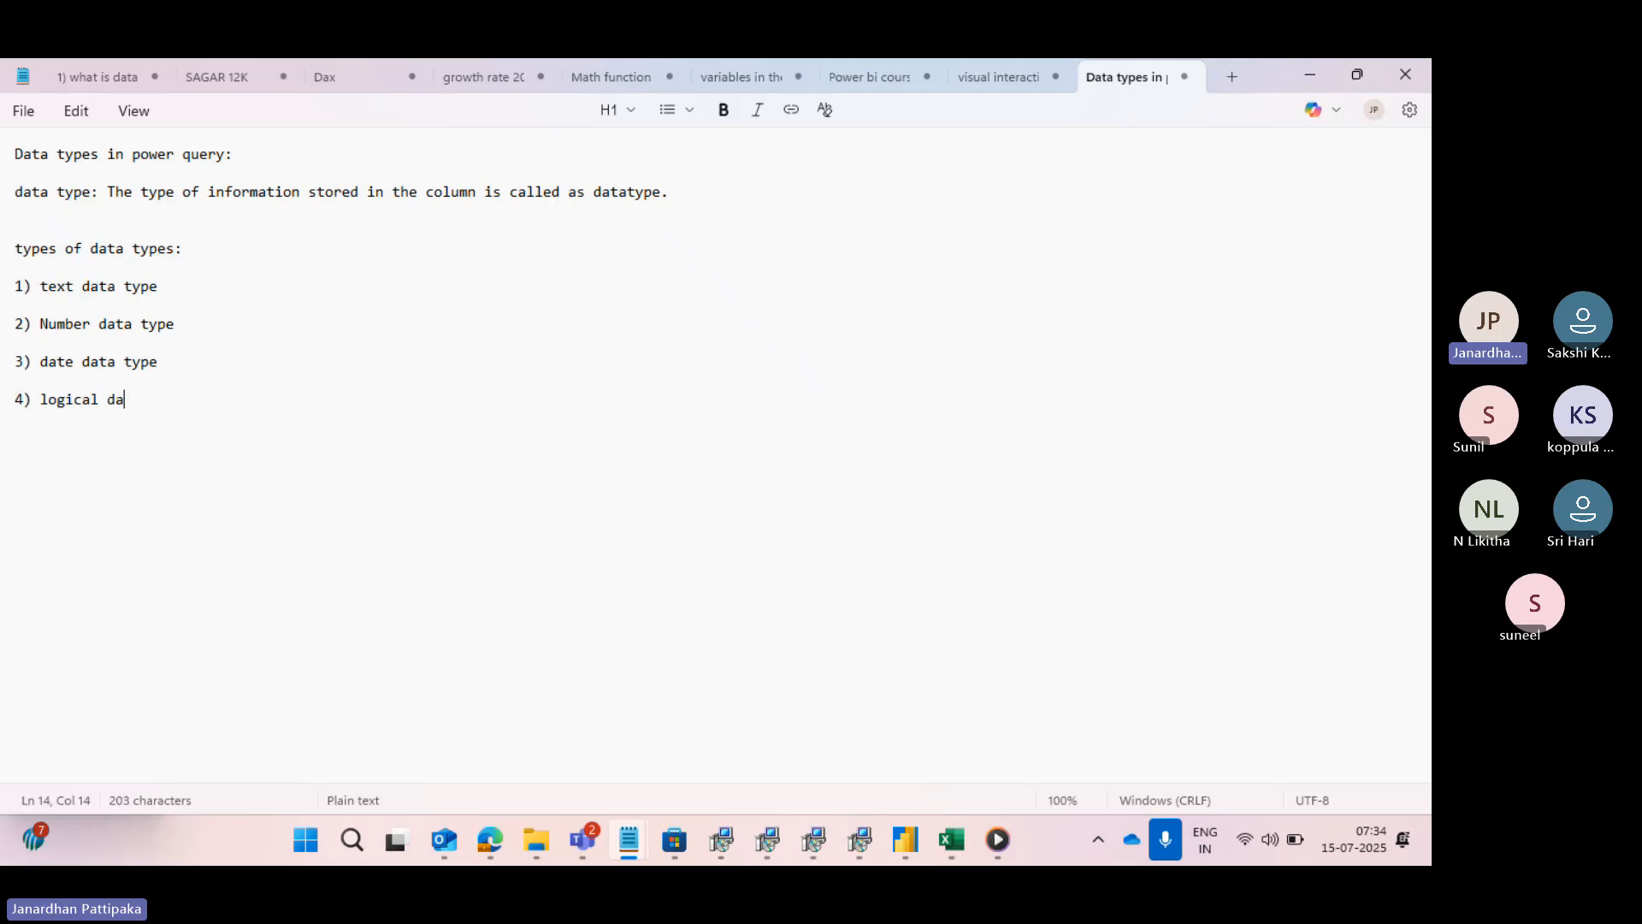
pyautogui.write('ta ty')
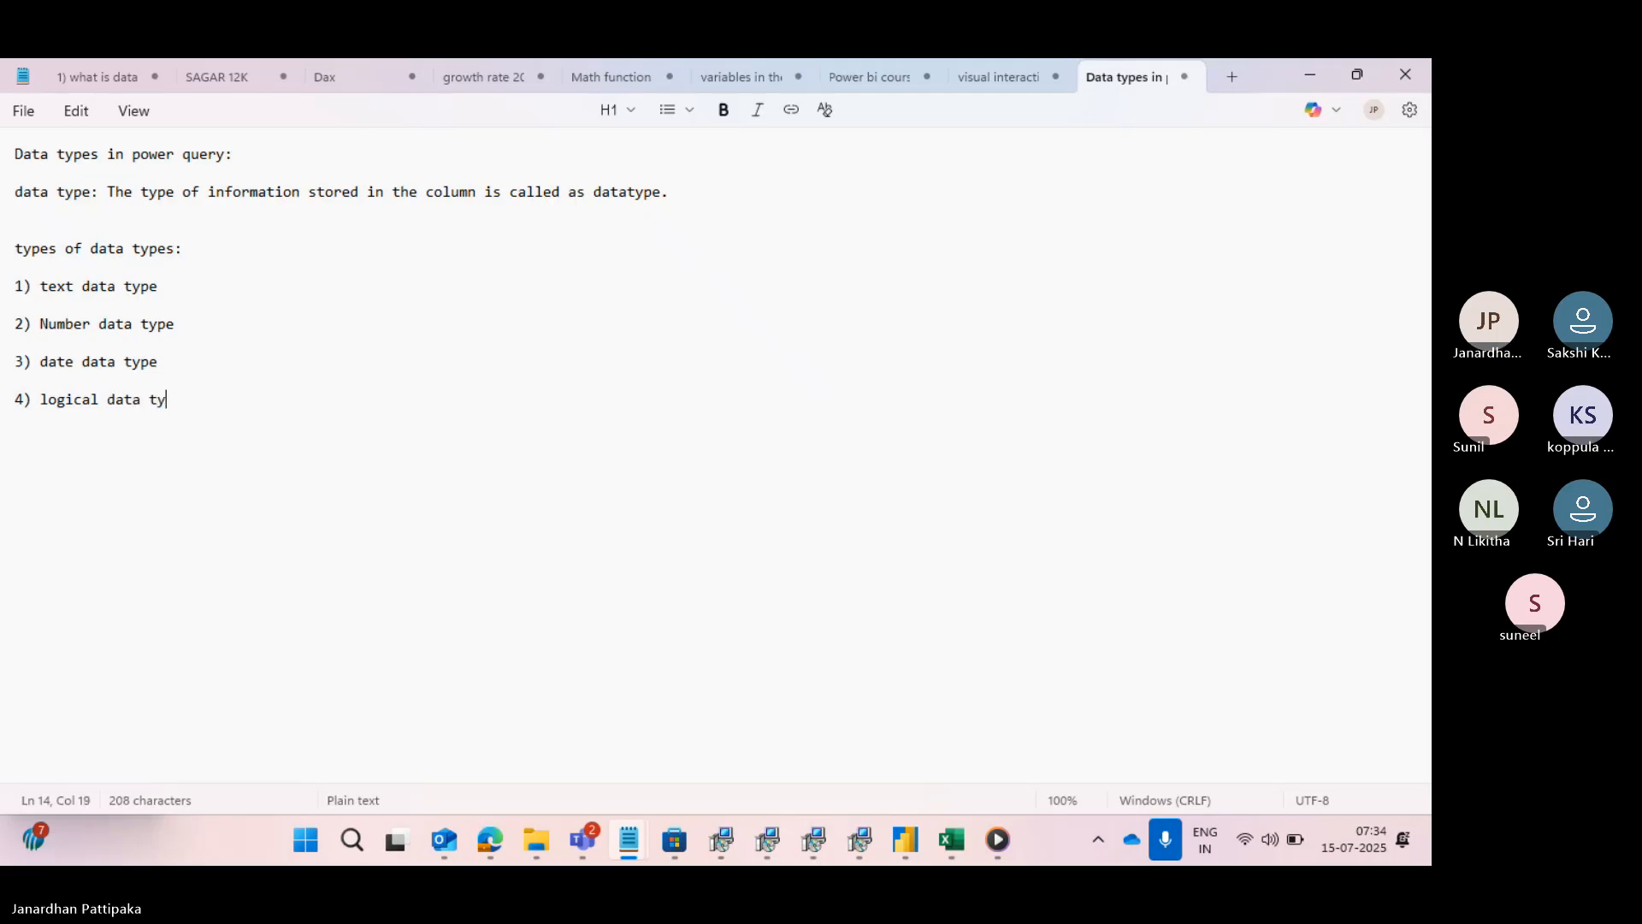
pyautogui.write('pe (')
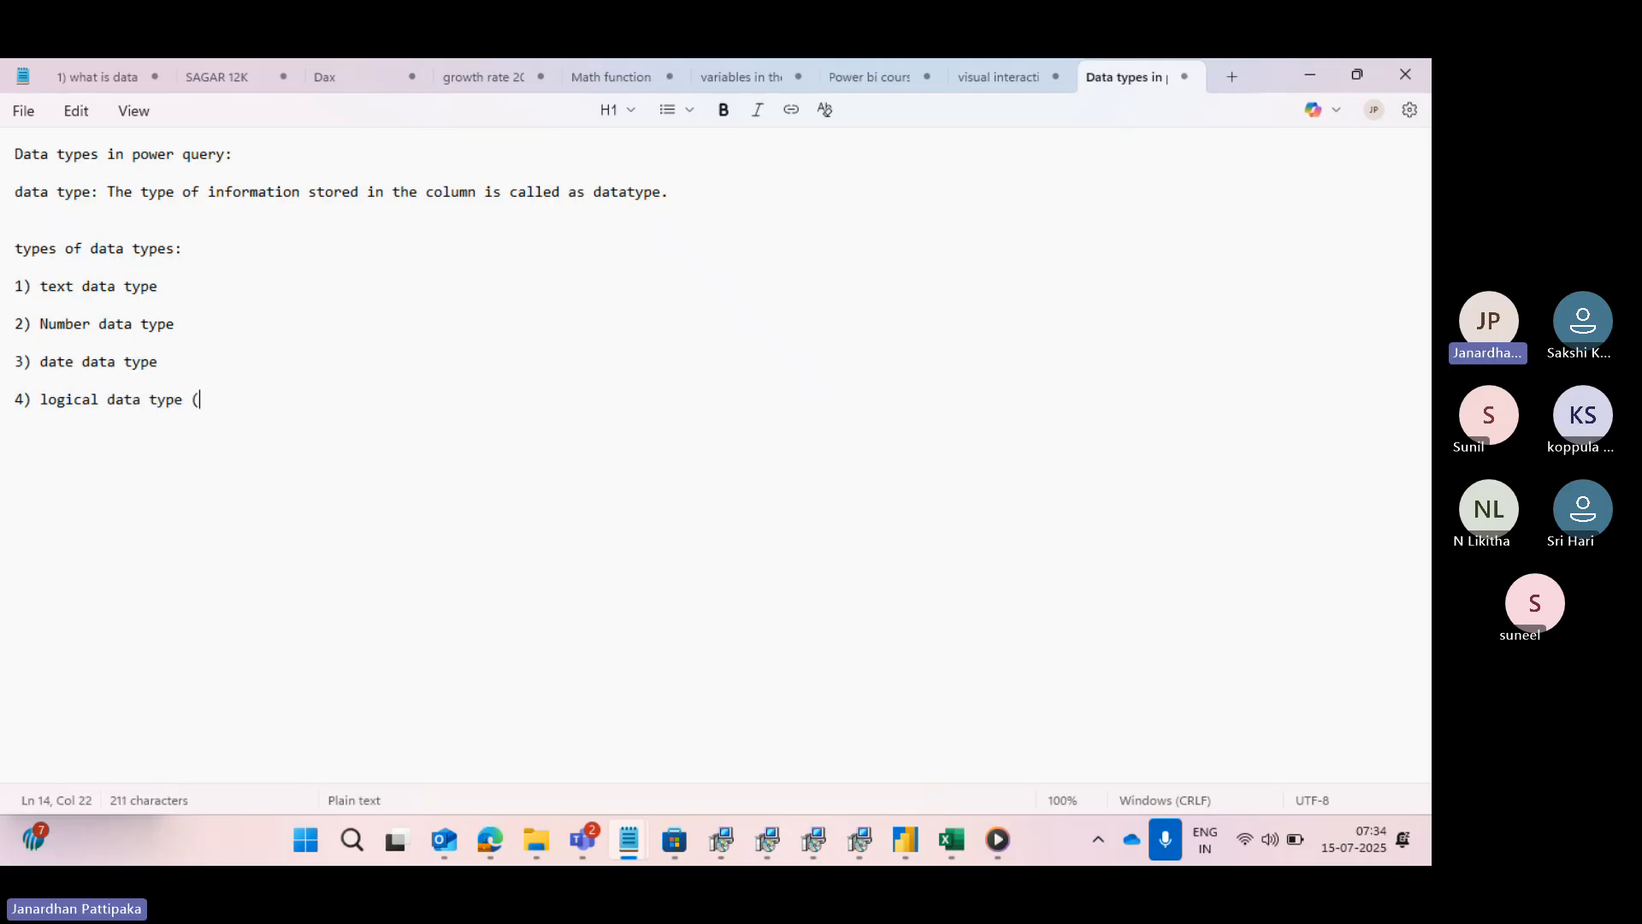
pyautogui.write('true, false)')
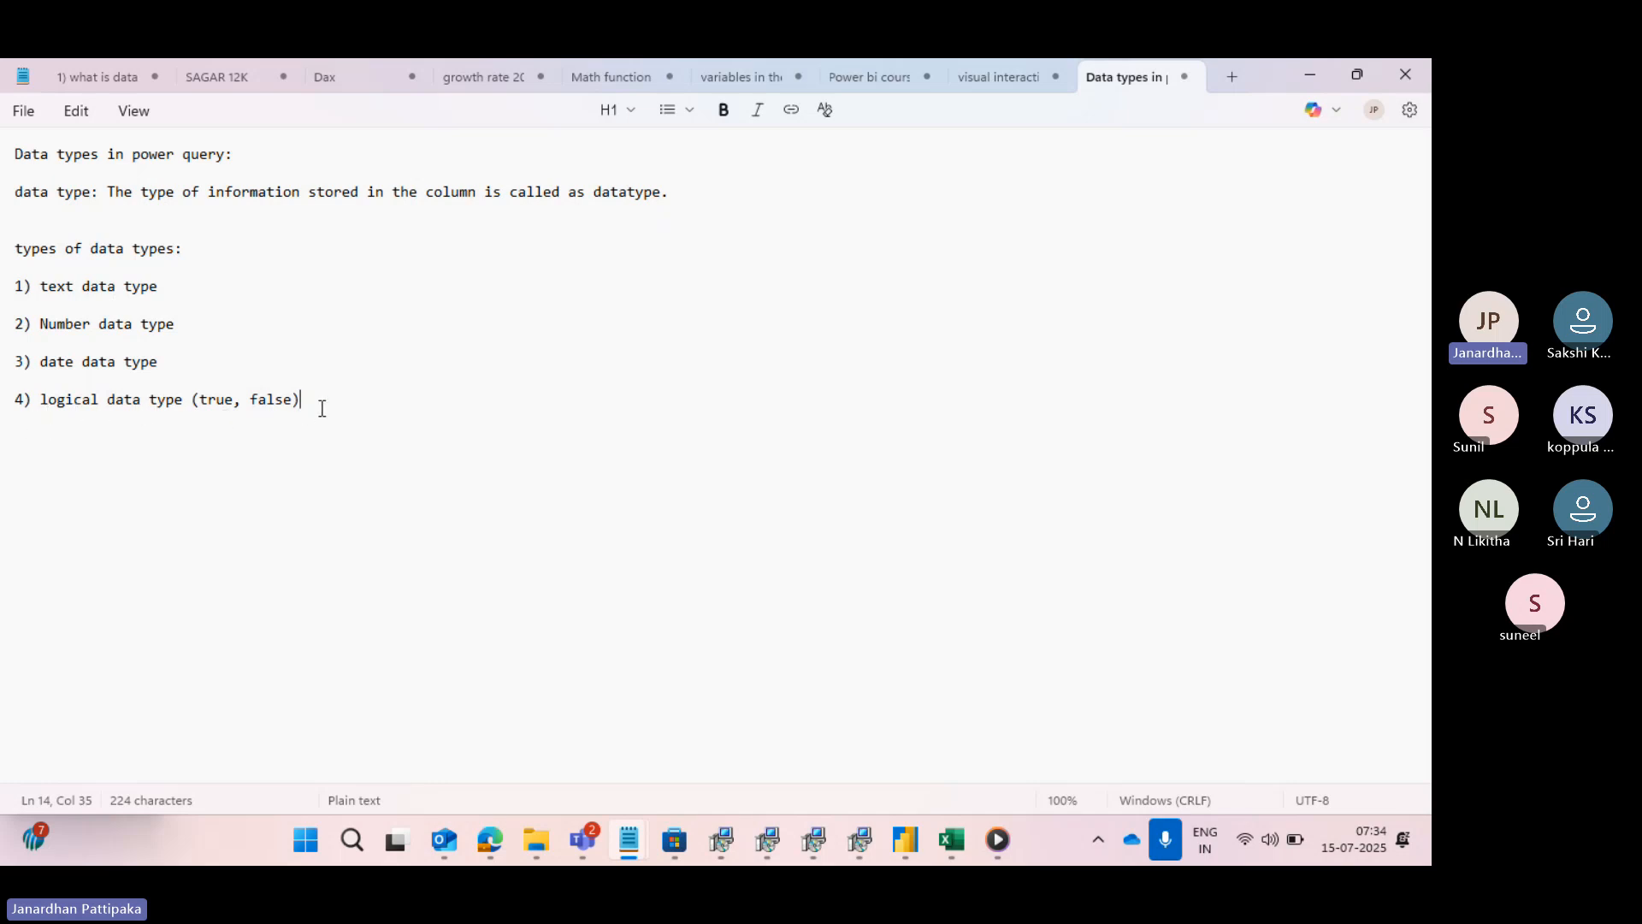
# - Add the fifth list entry "5) Binary data type" after a blank line
pyautogui.press('Return')
pyautogui.press('Return')
pyautogui.write('5) Binary da')
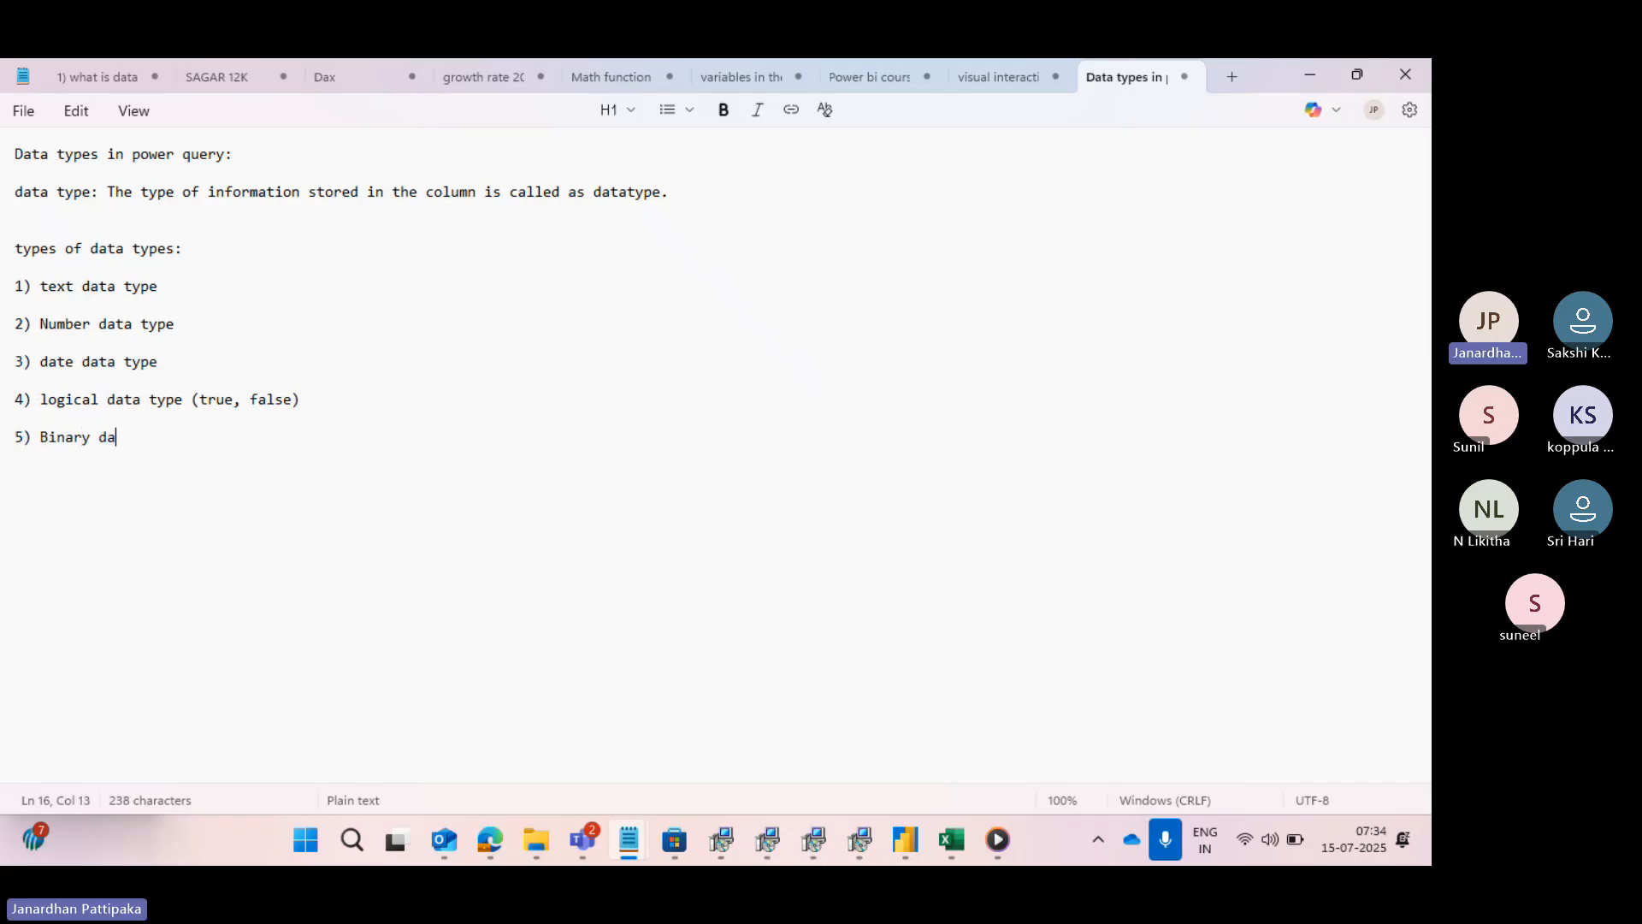
pyautogui.write('ta ty')
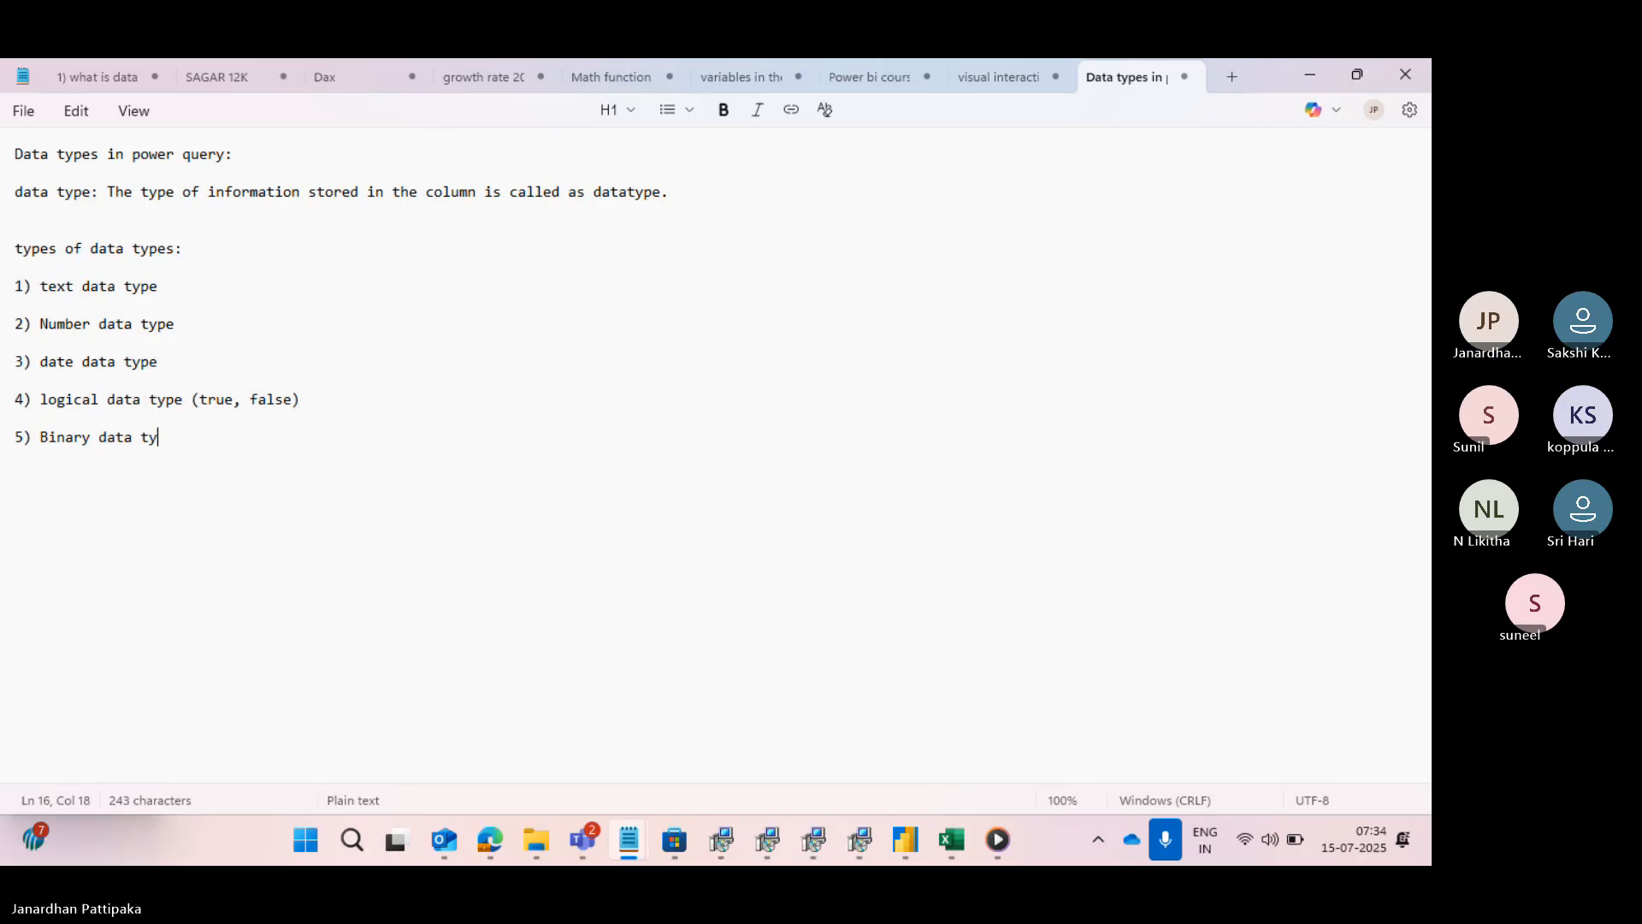
pyautogui.write('pe (')
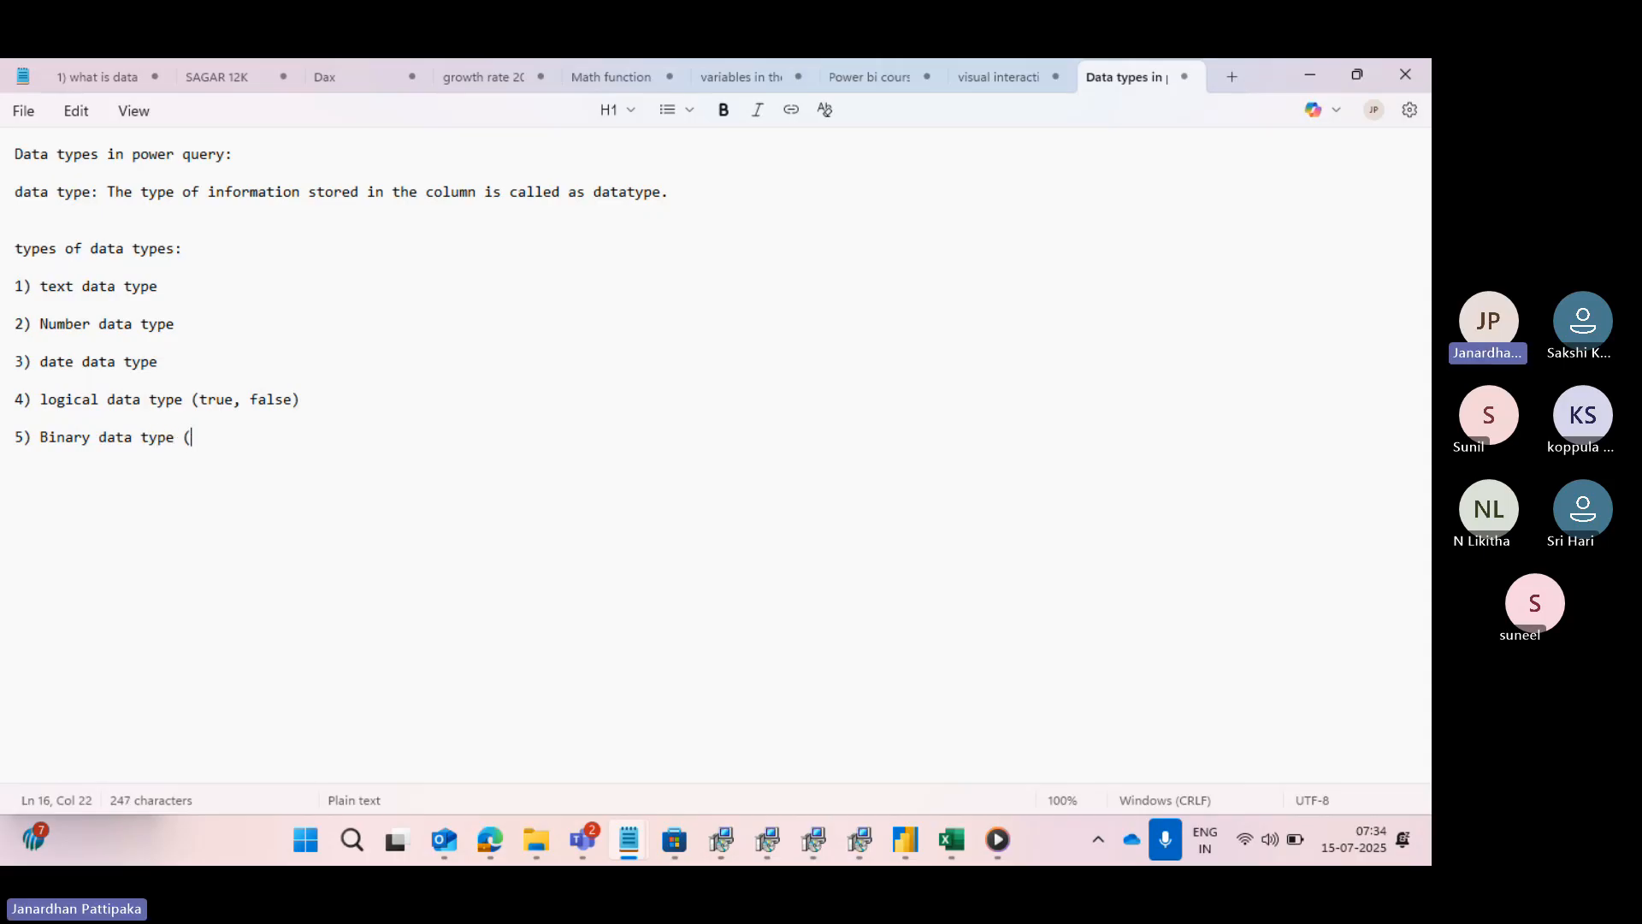
pyautogui.write('0100100010001001')
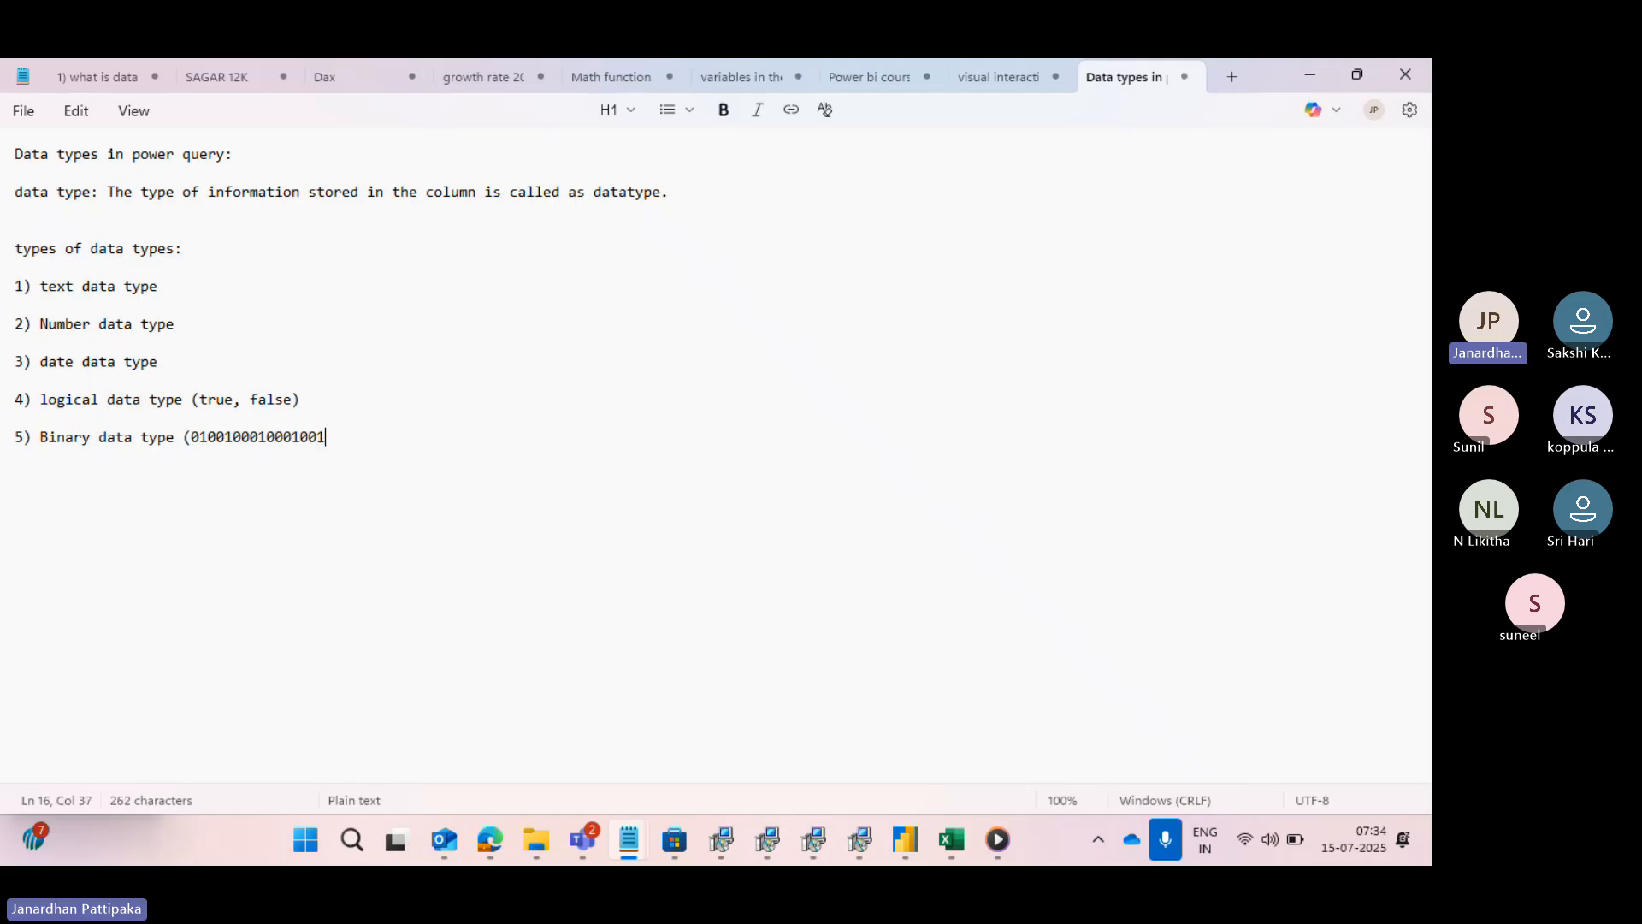
pyautogui.write('1001001001')
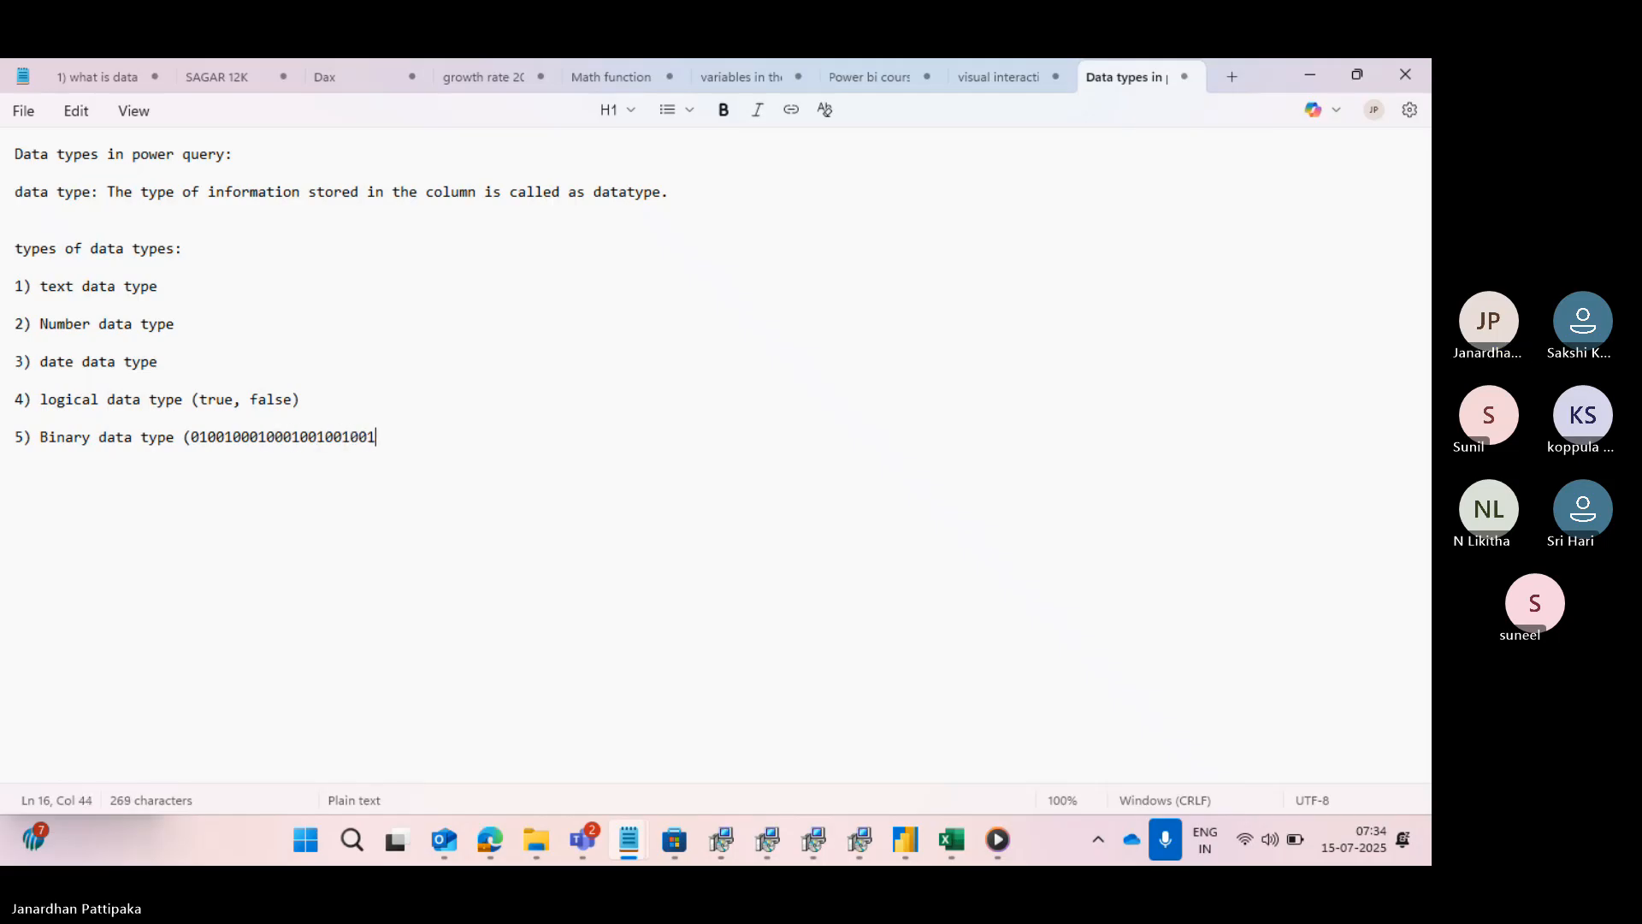
pyautogui.write('11')
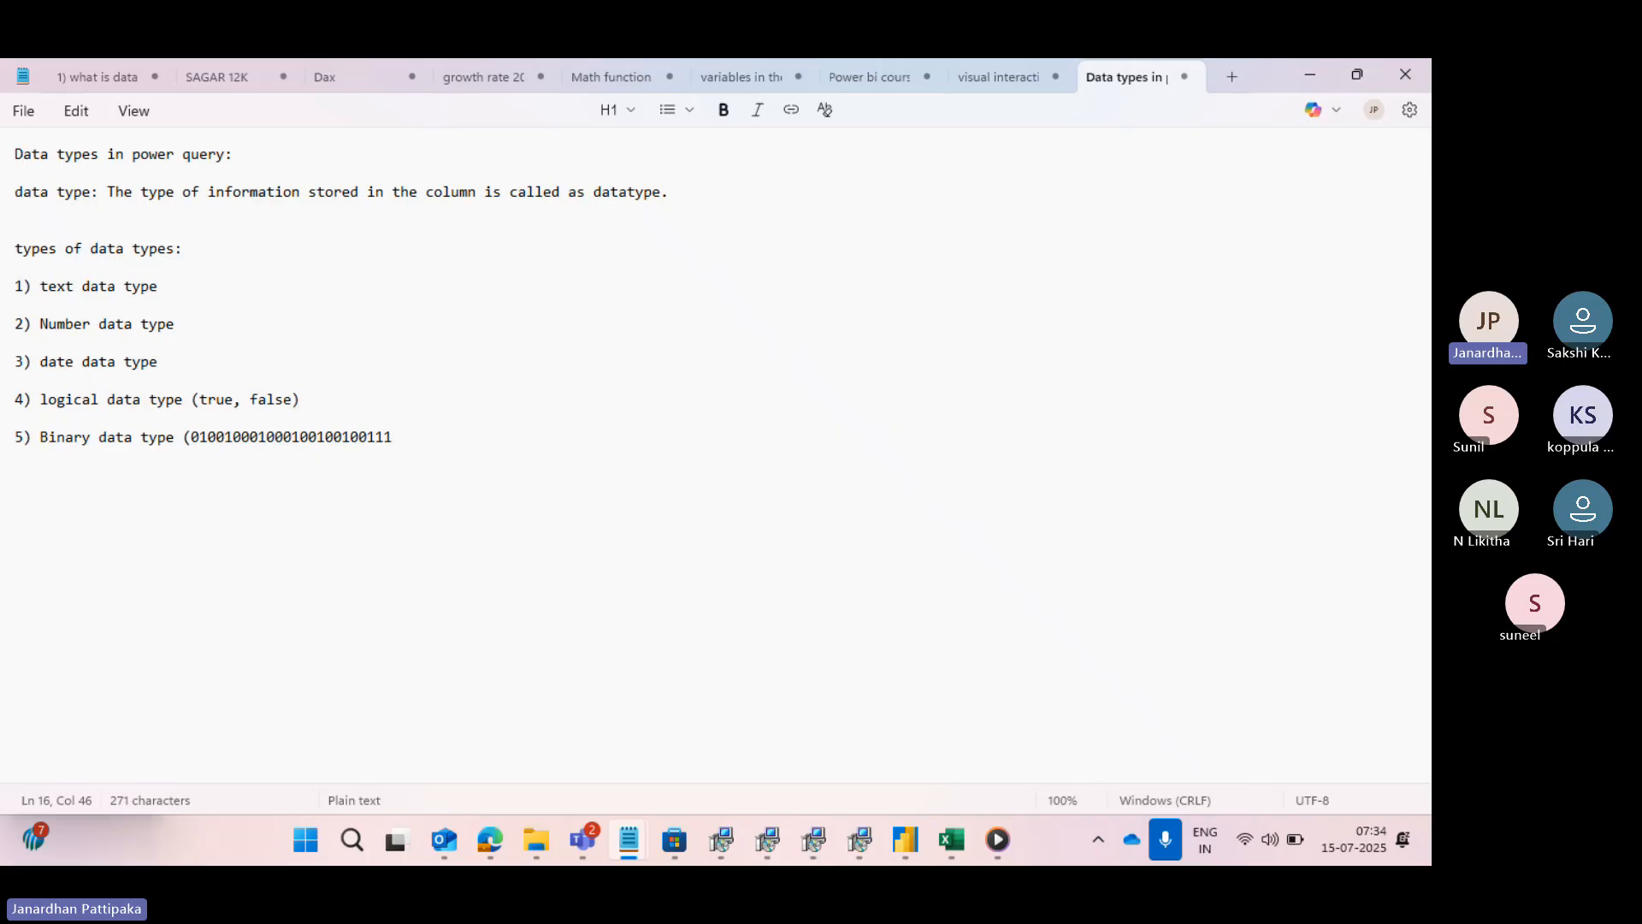
pyautogui.write(')')
pyautogui.moveTo(170, 362); pyautogui.dragTo(1, 282)
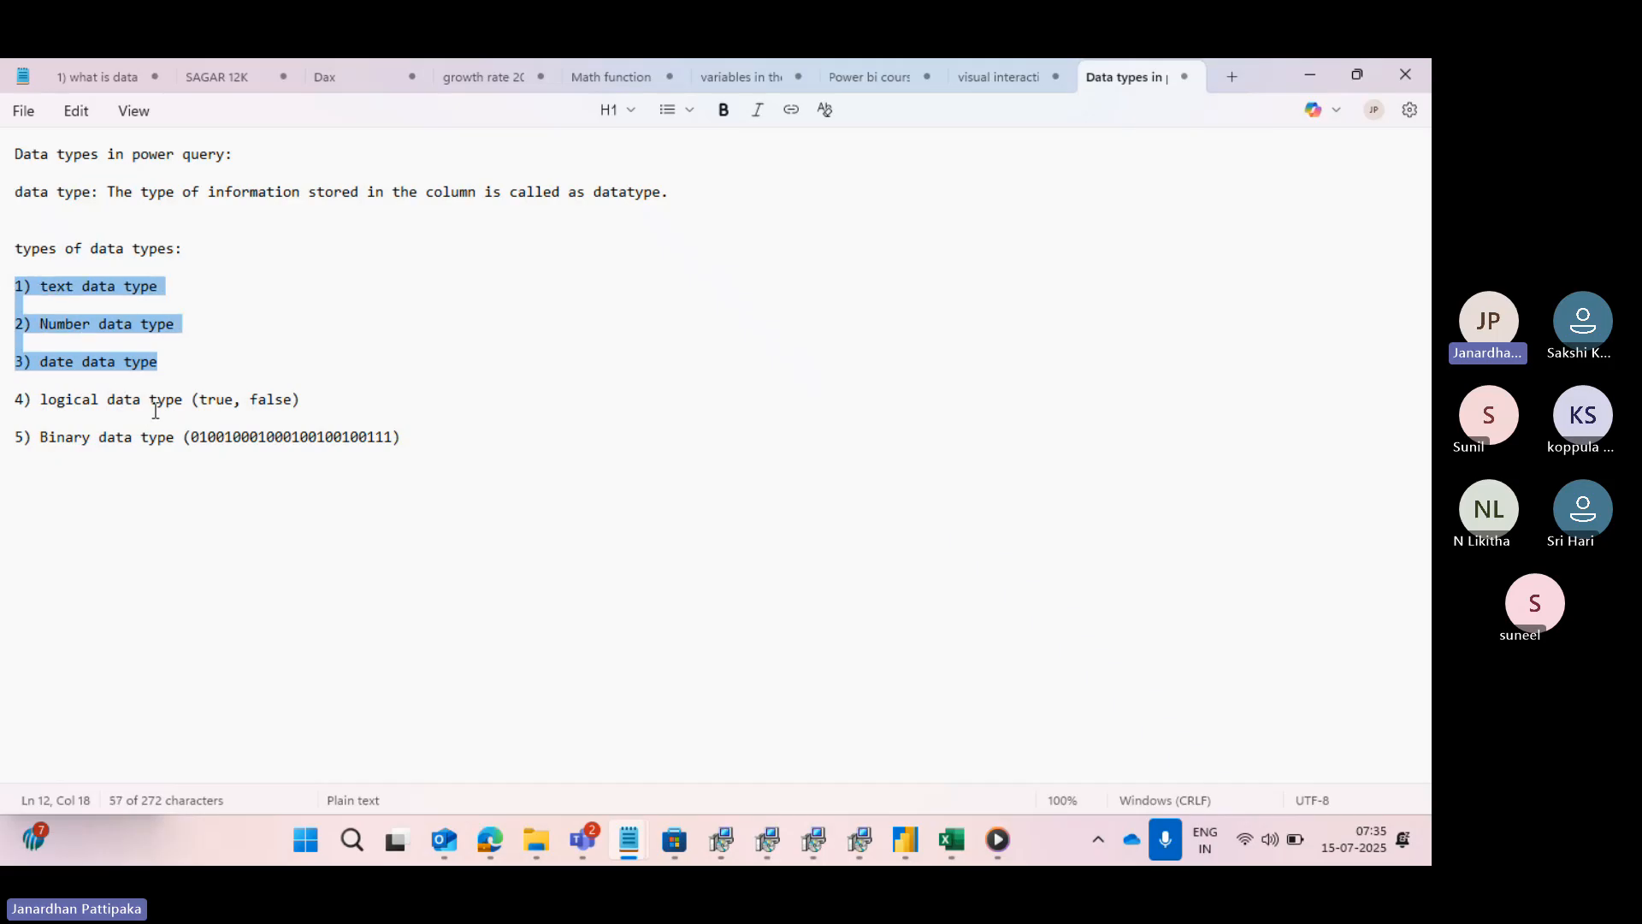
pyautogui.click(179, 358)
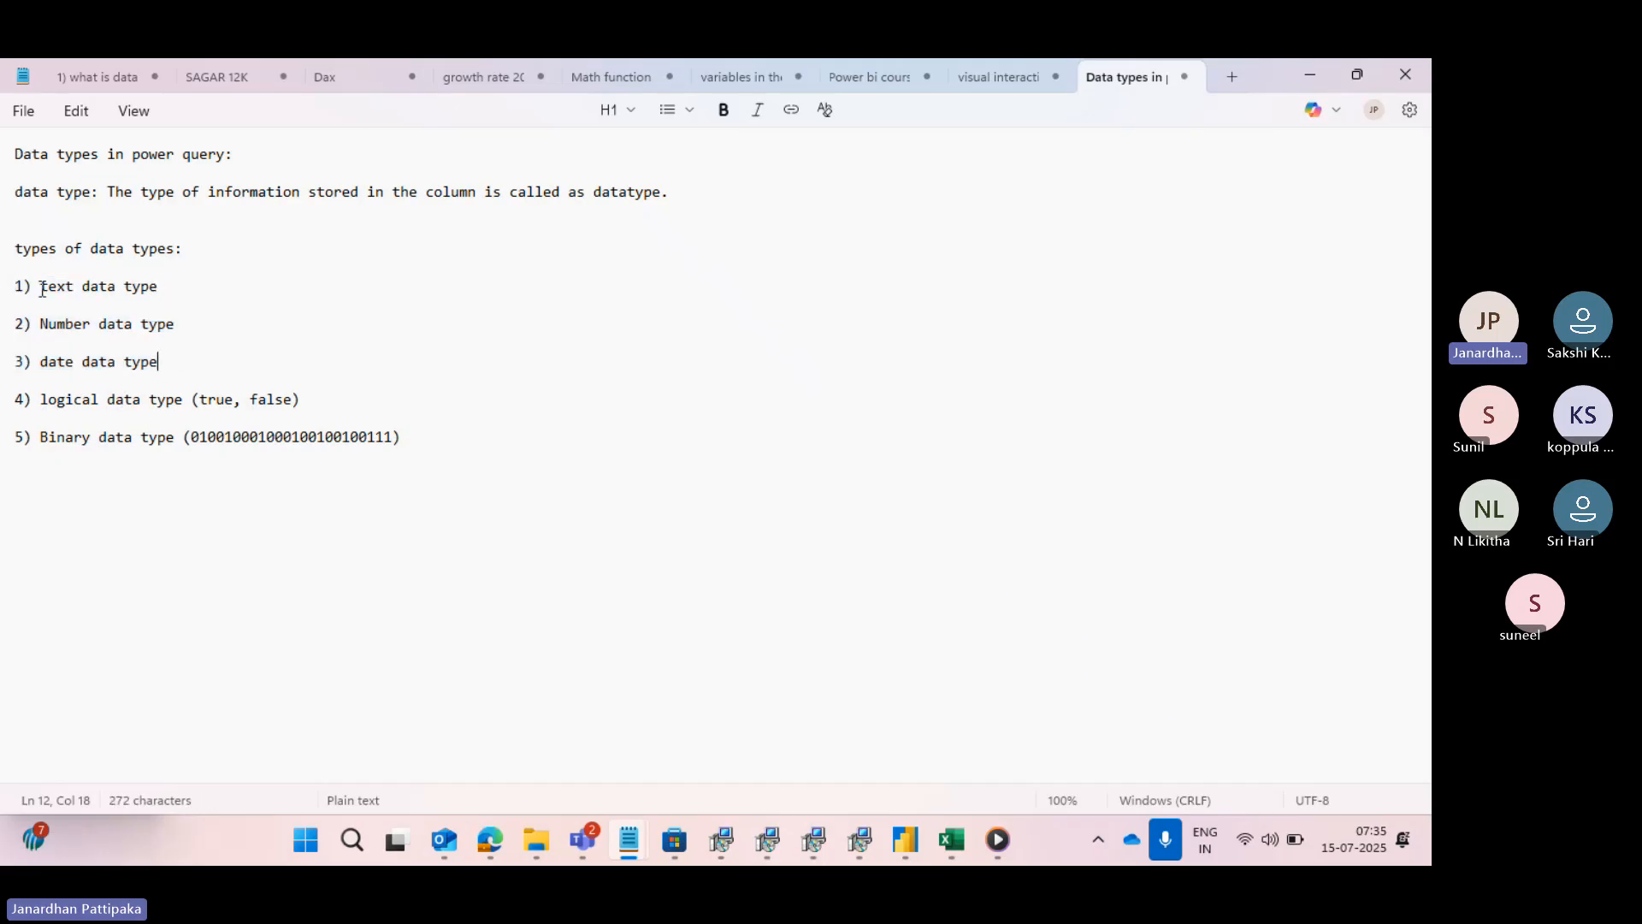
pyautogui.moveTo(159, 359); pyautogui.dragTo(26, 289)
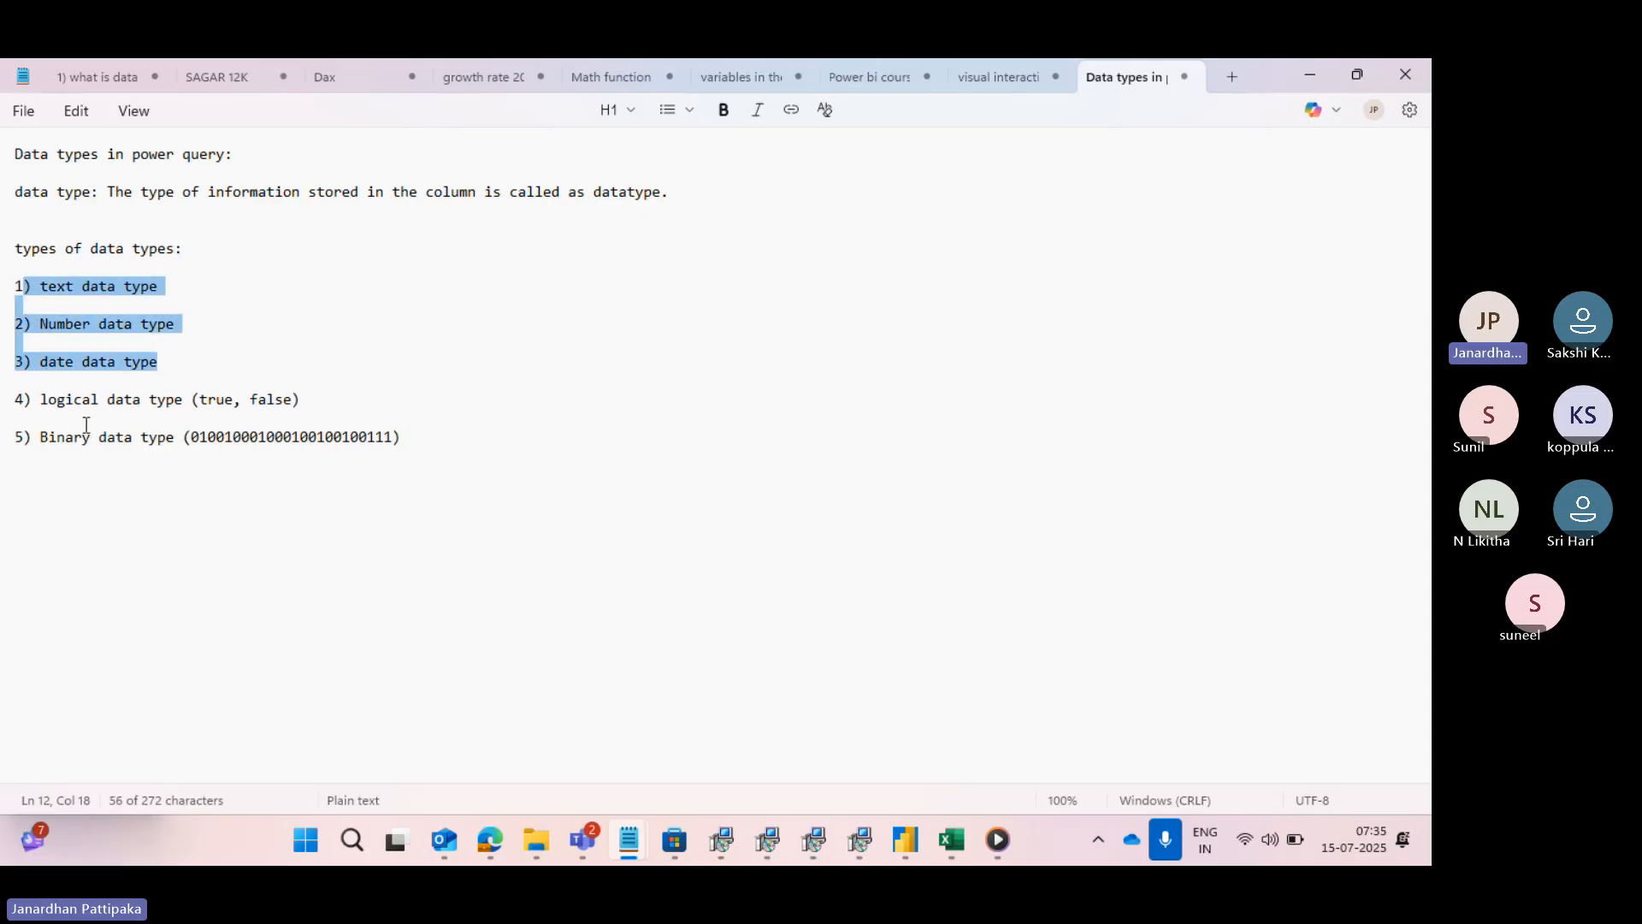
pyautogui.click(41, 398)
pyautogui.moveTo(52, 395); pyautogui.dragTo(124, 399)
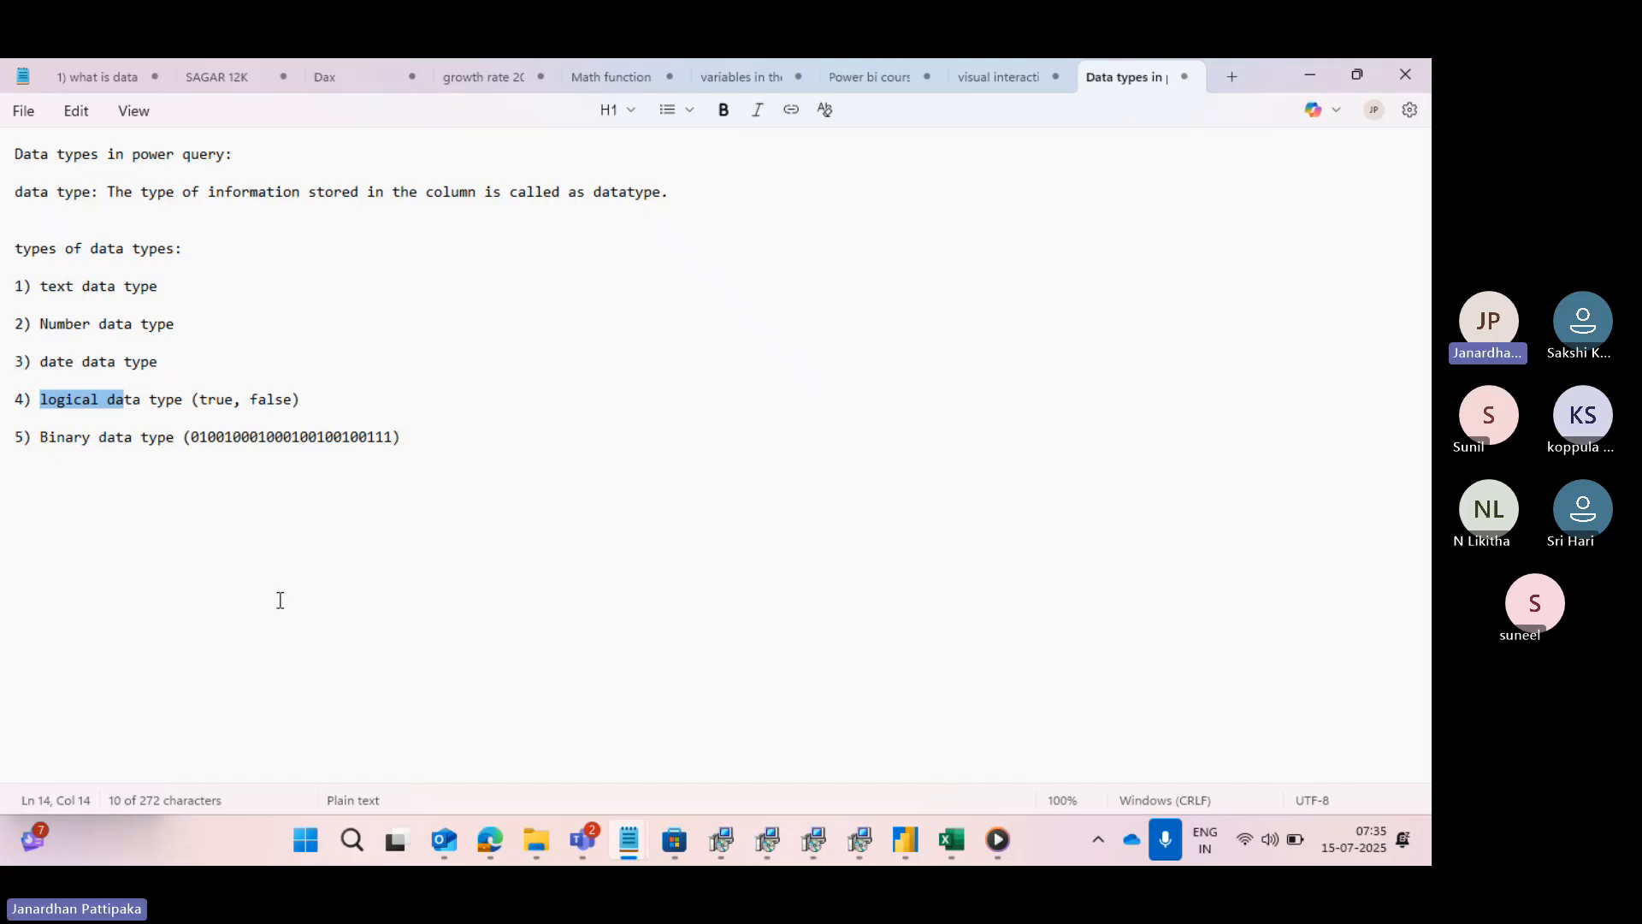
# - Start a parenthetical description after "1) text data type" with "(text,"
pyautogui.click(174, 292)
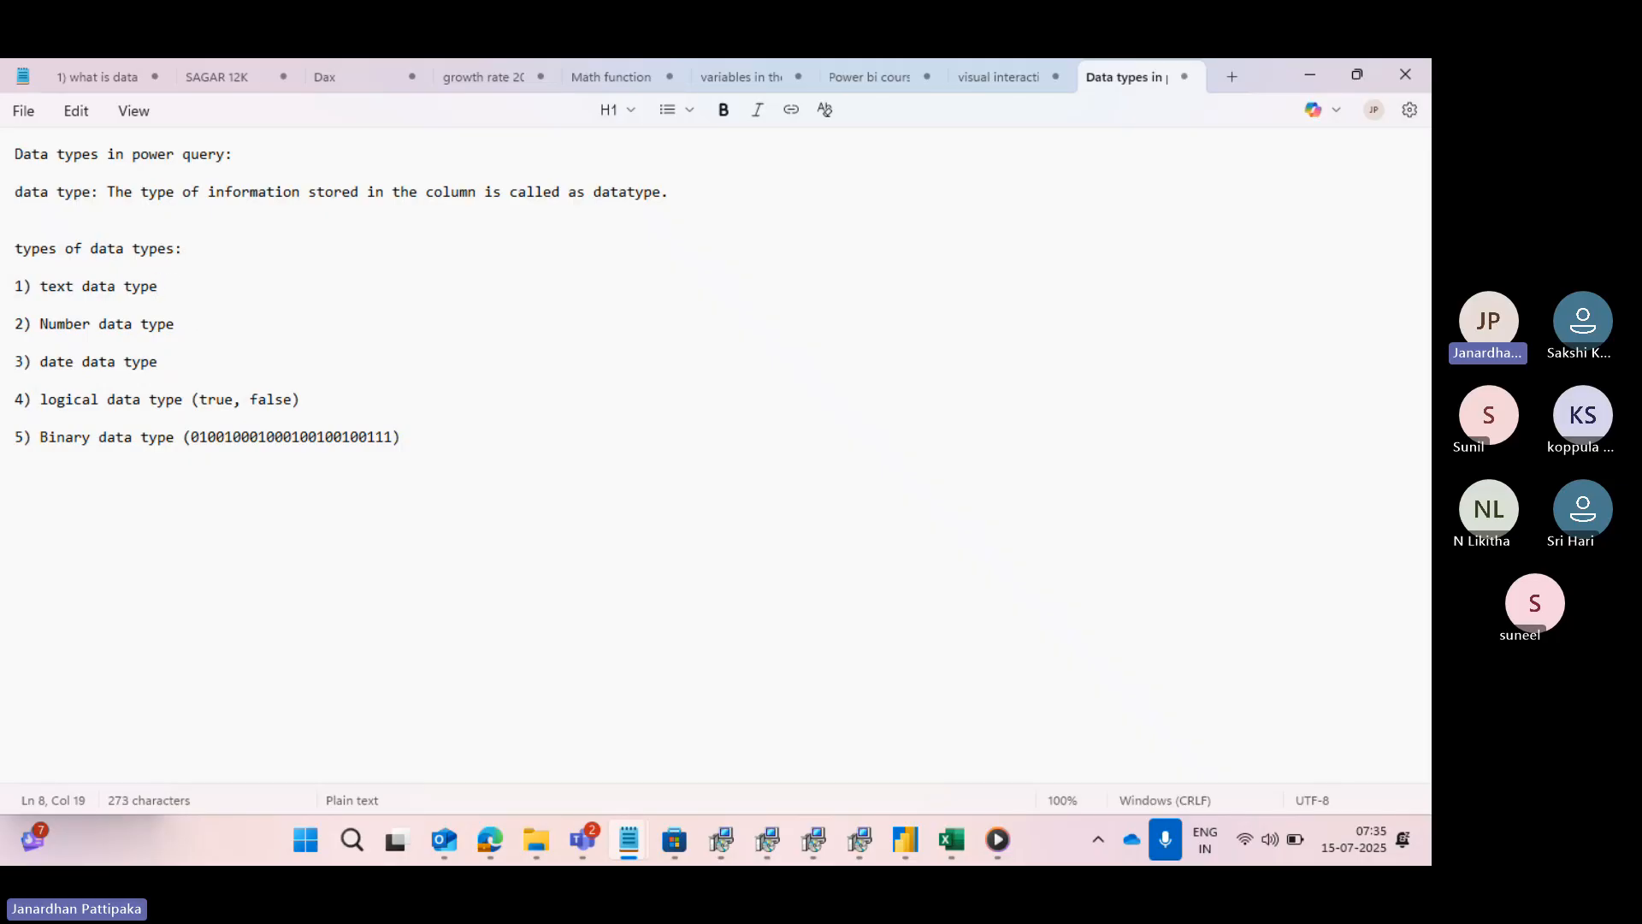
pyautogui.write('(text,')
# - Switch to Power BI Desktop, examine the text columns of the financials table, and return to Notepad
pyautogui.moveTo(921, 833)
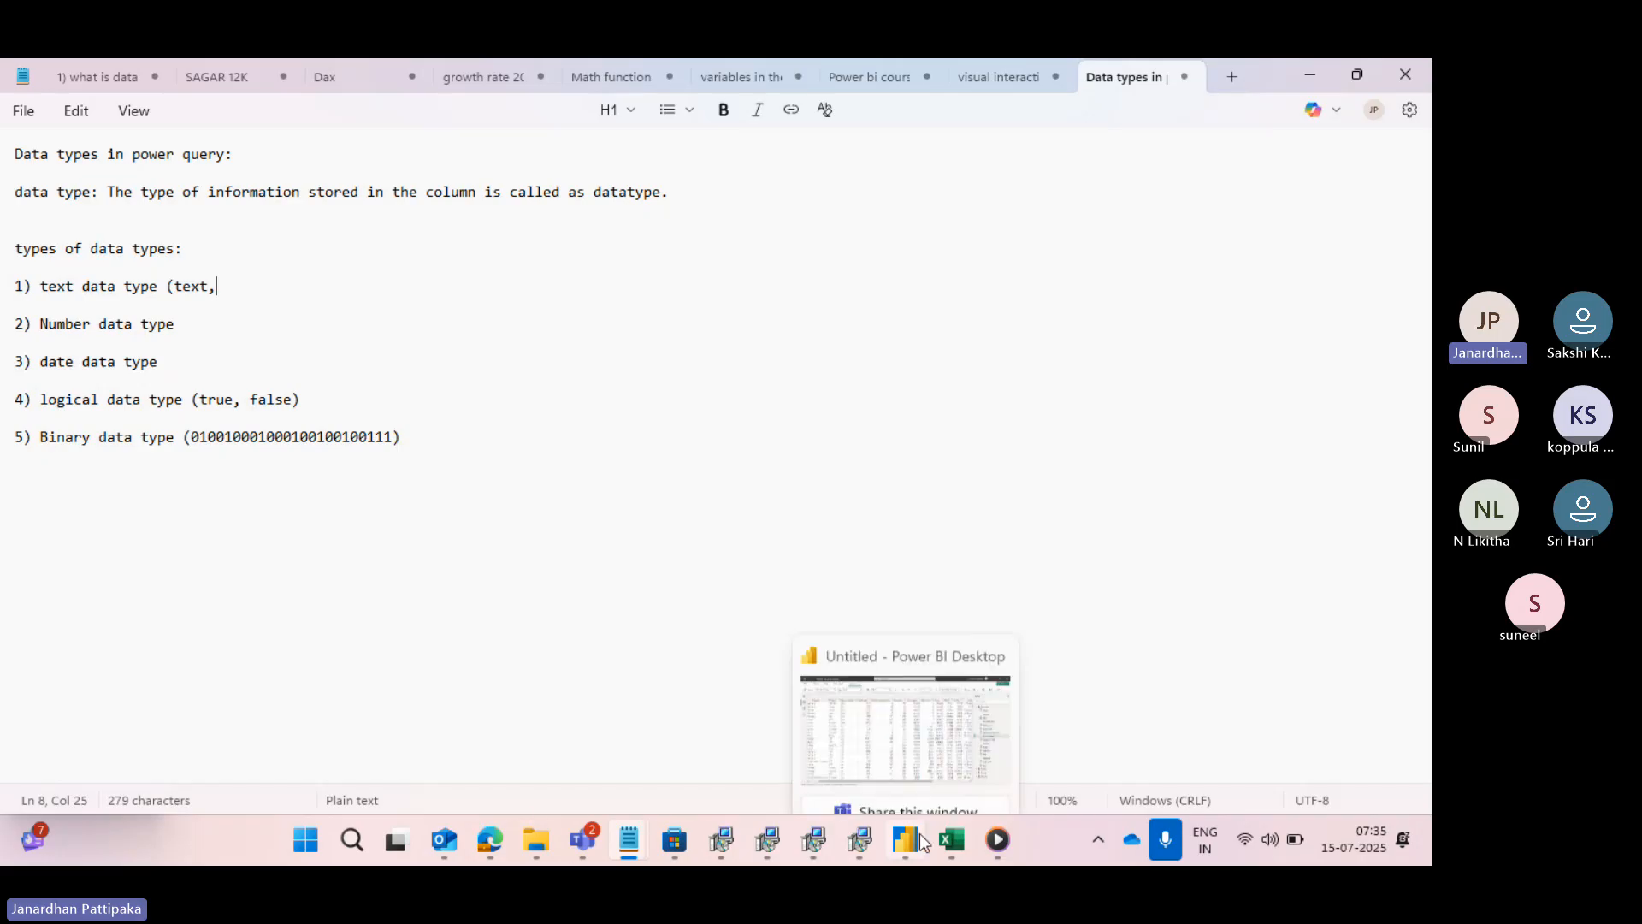
pyautogui.click(927, 744)
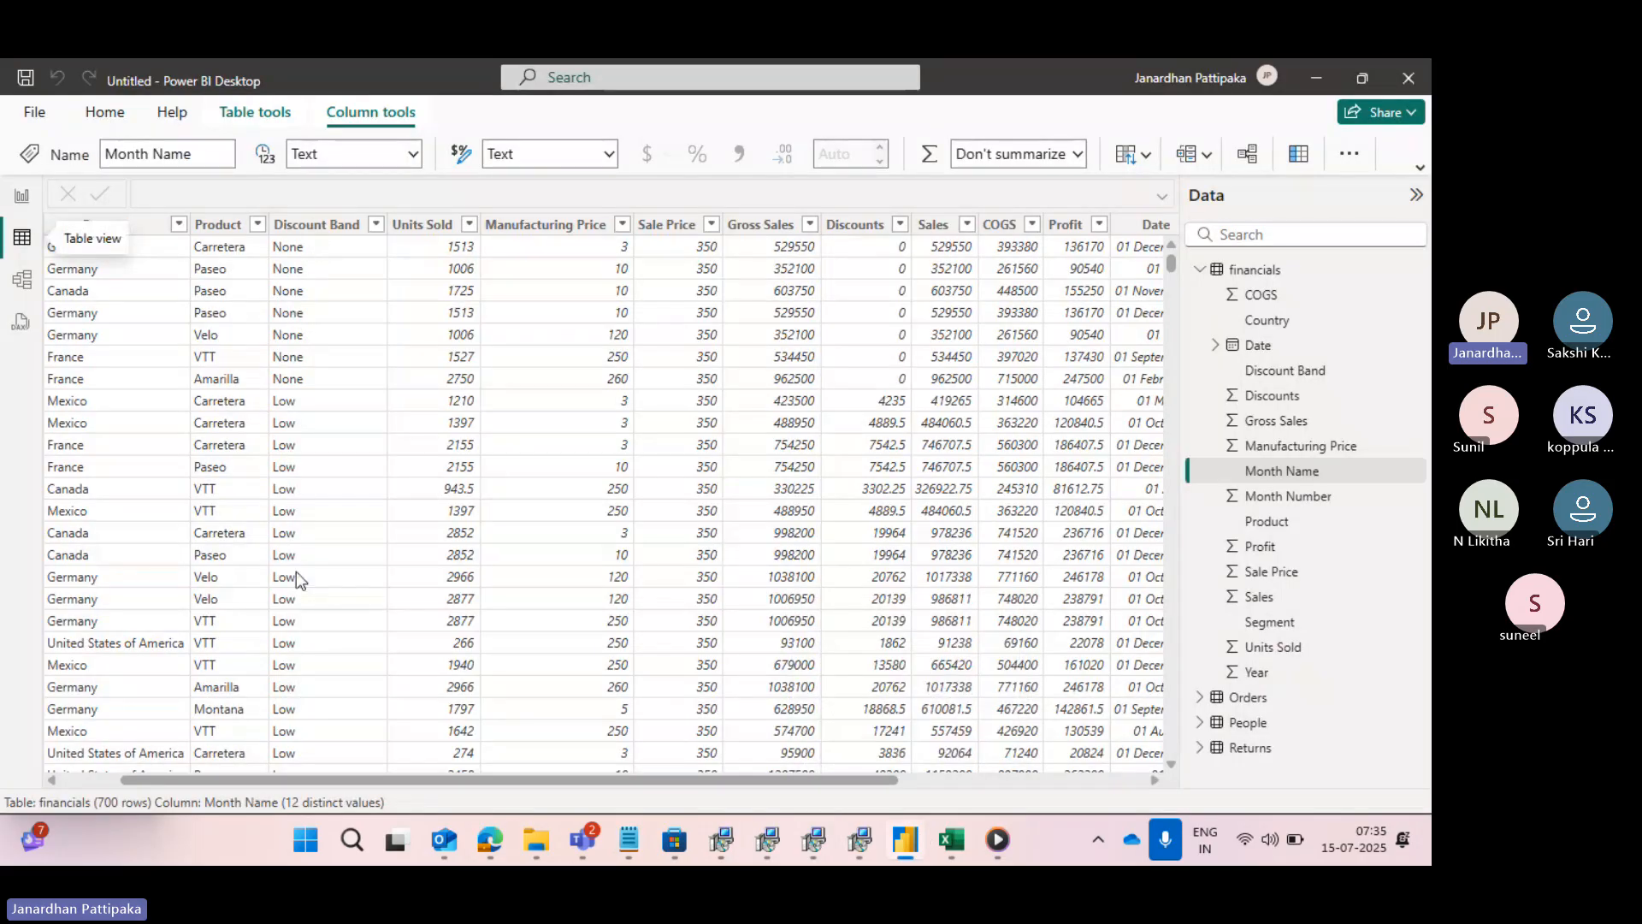
pyautogui.hscroll(-2, 213, 462)
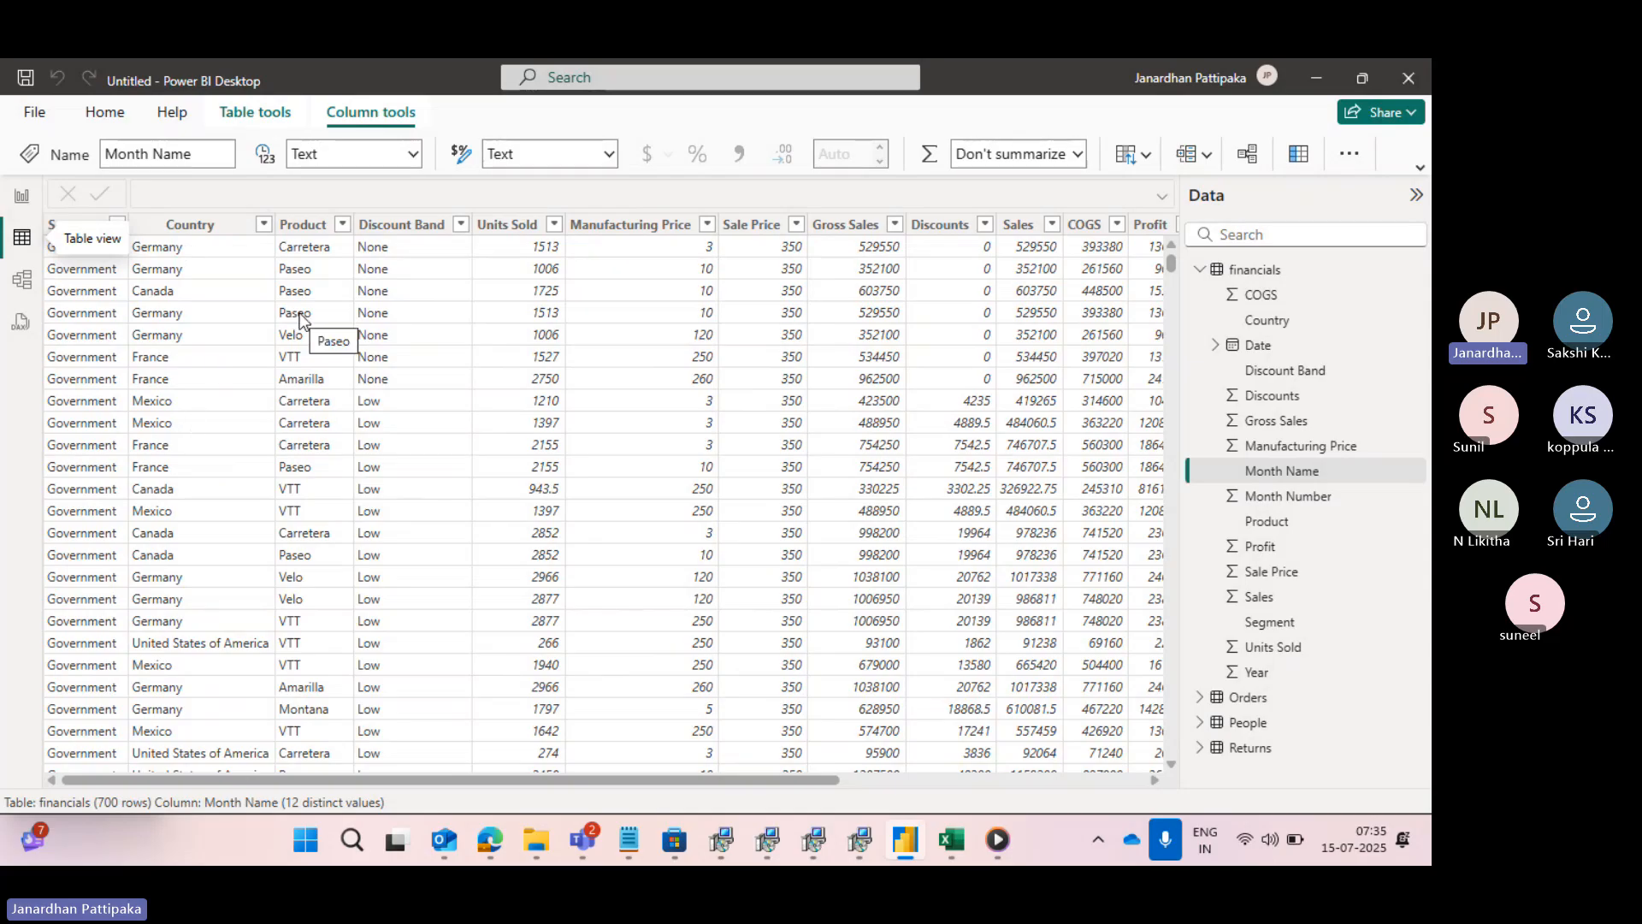
pyautogui.hotkey('alt', 'Tab')
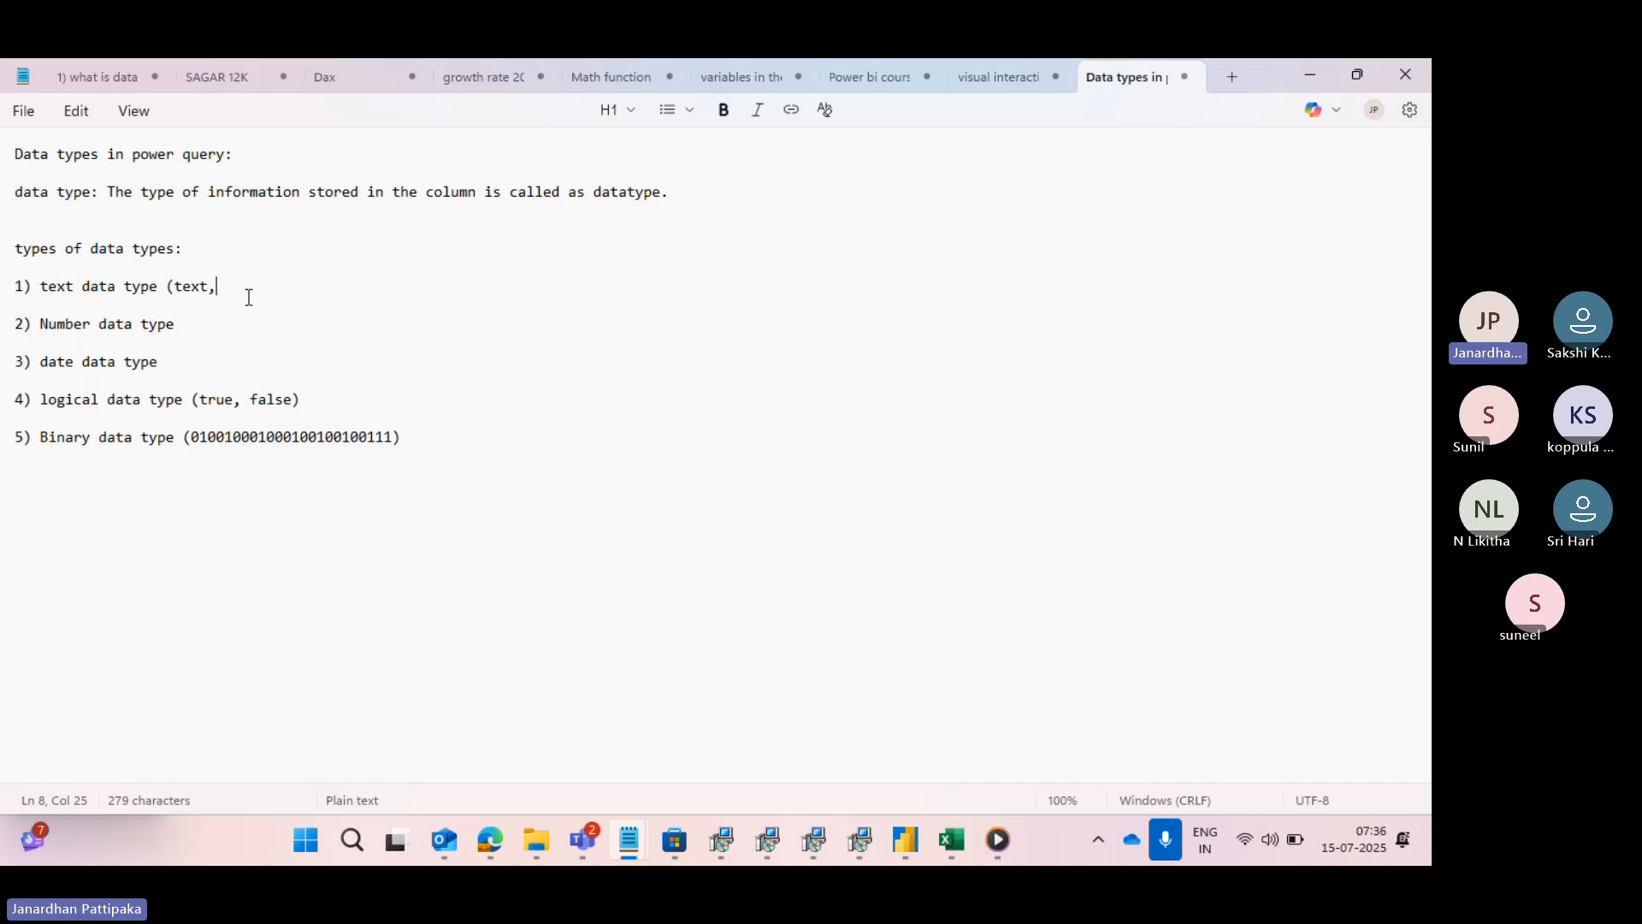
# - Continue the text data type description with "Special characters,", capitalised and separated from "text," by a space
pyautogui.write('special ')
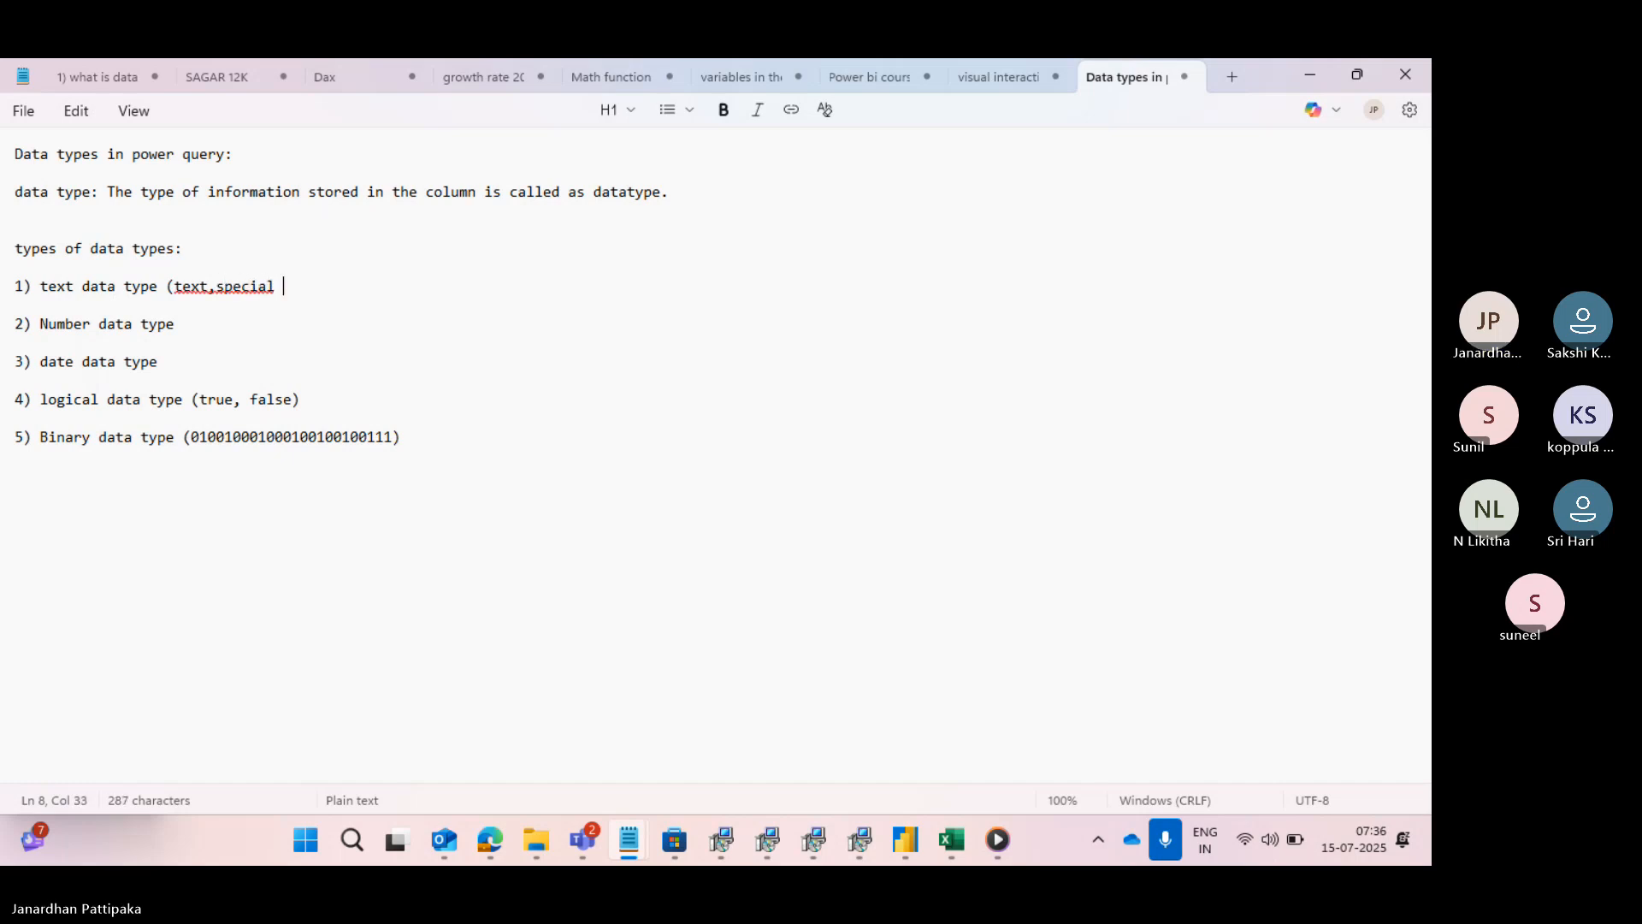
pyautogui.write('charact')
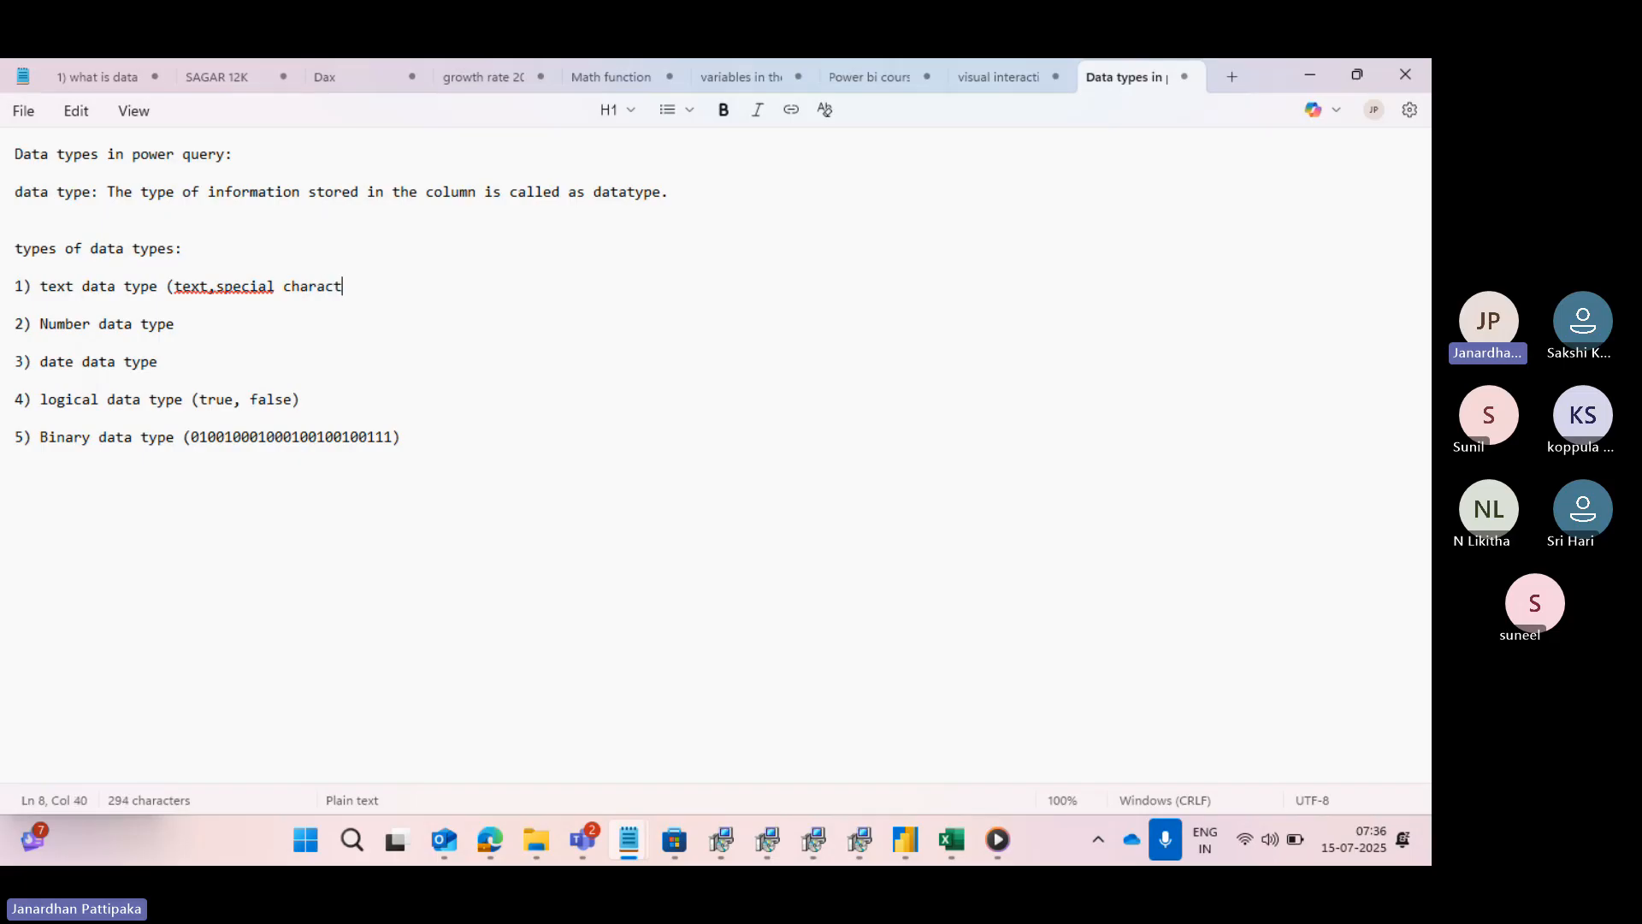
pyautogui.write('ers,')
pyautogui.click(220, 286)
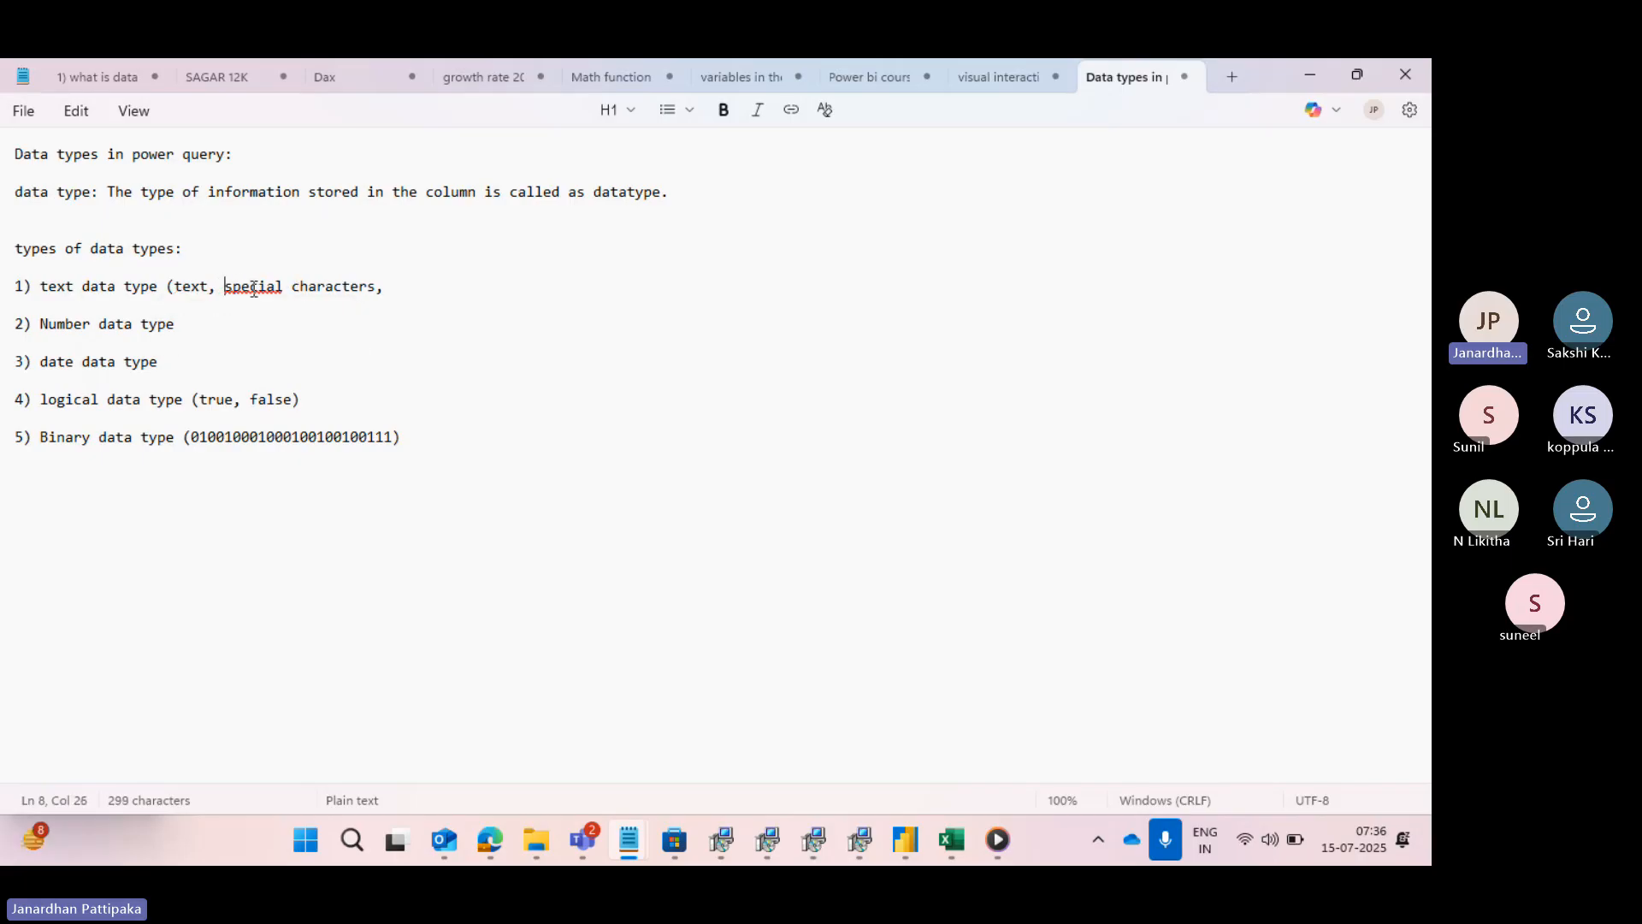
pyautogui.press('Delete')
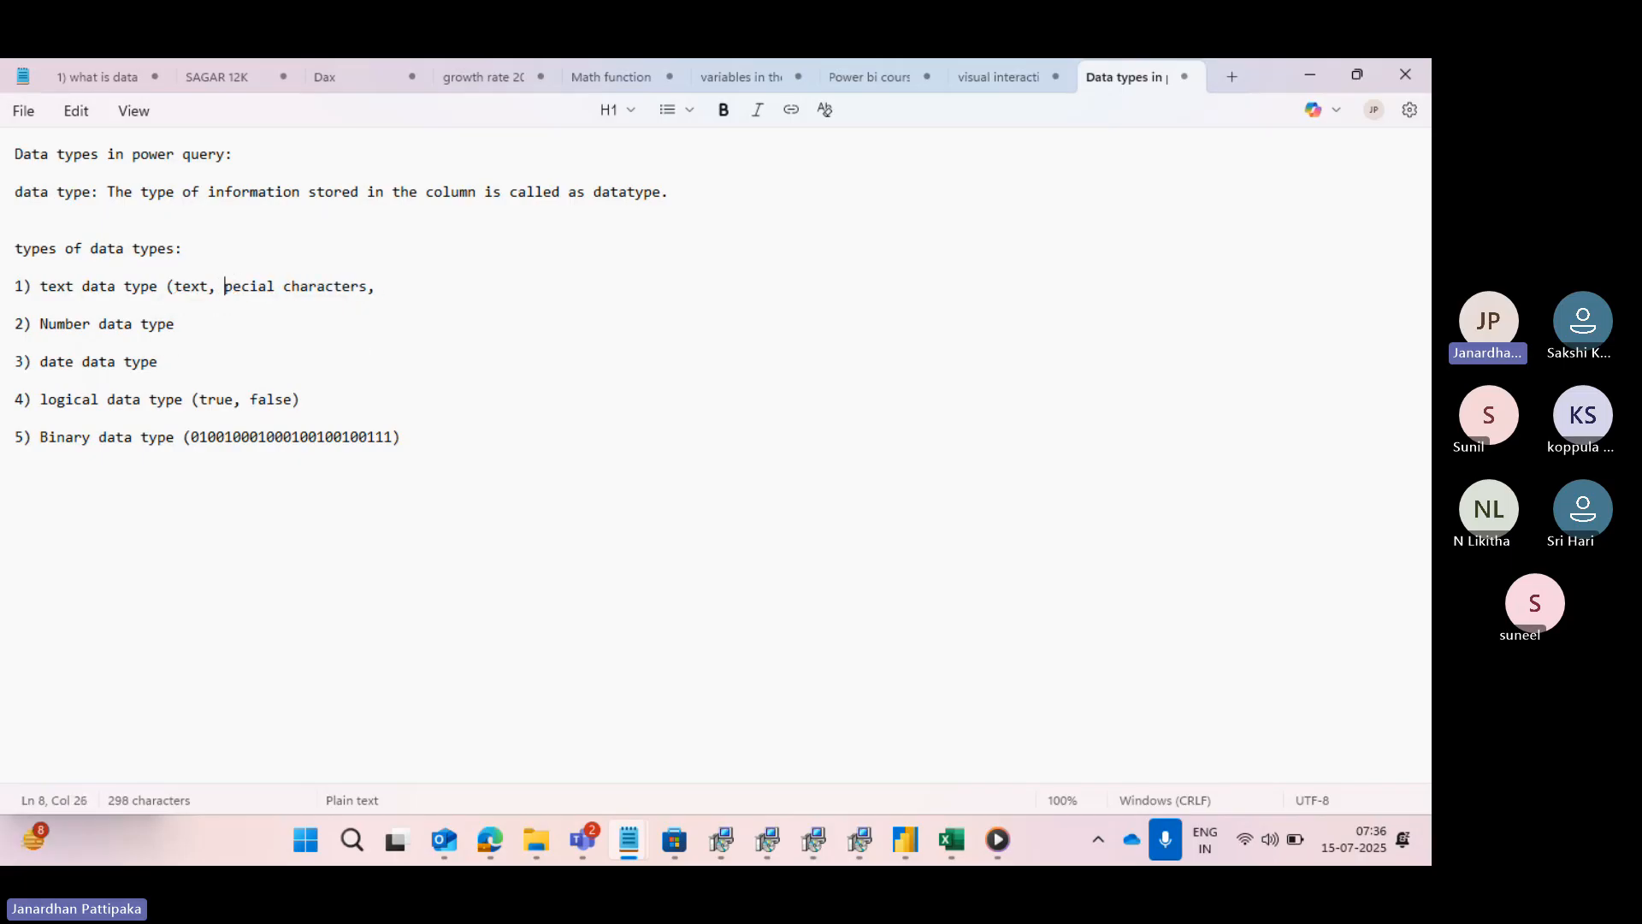
pyautogui.write('S')
# - Extend the text data type description with "special characters and numbers"
pyautogui.write('spe')
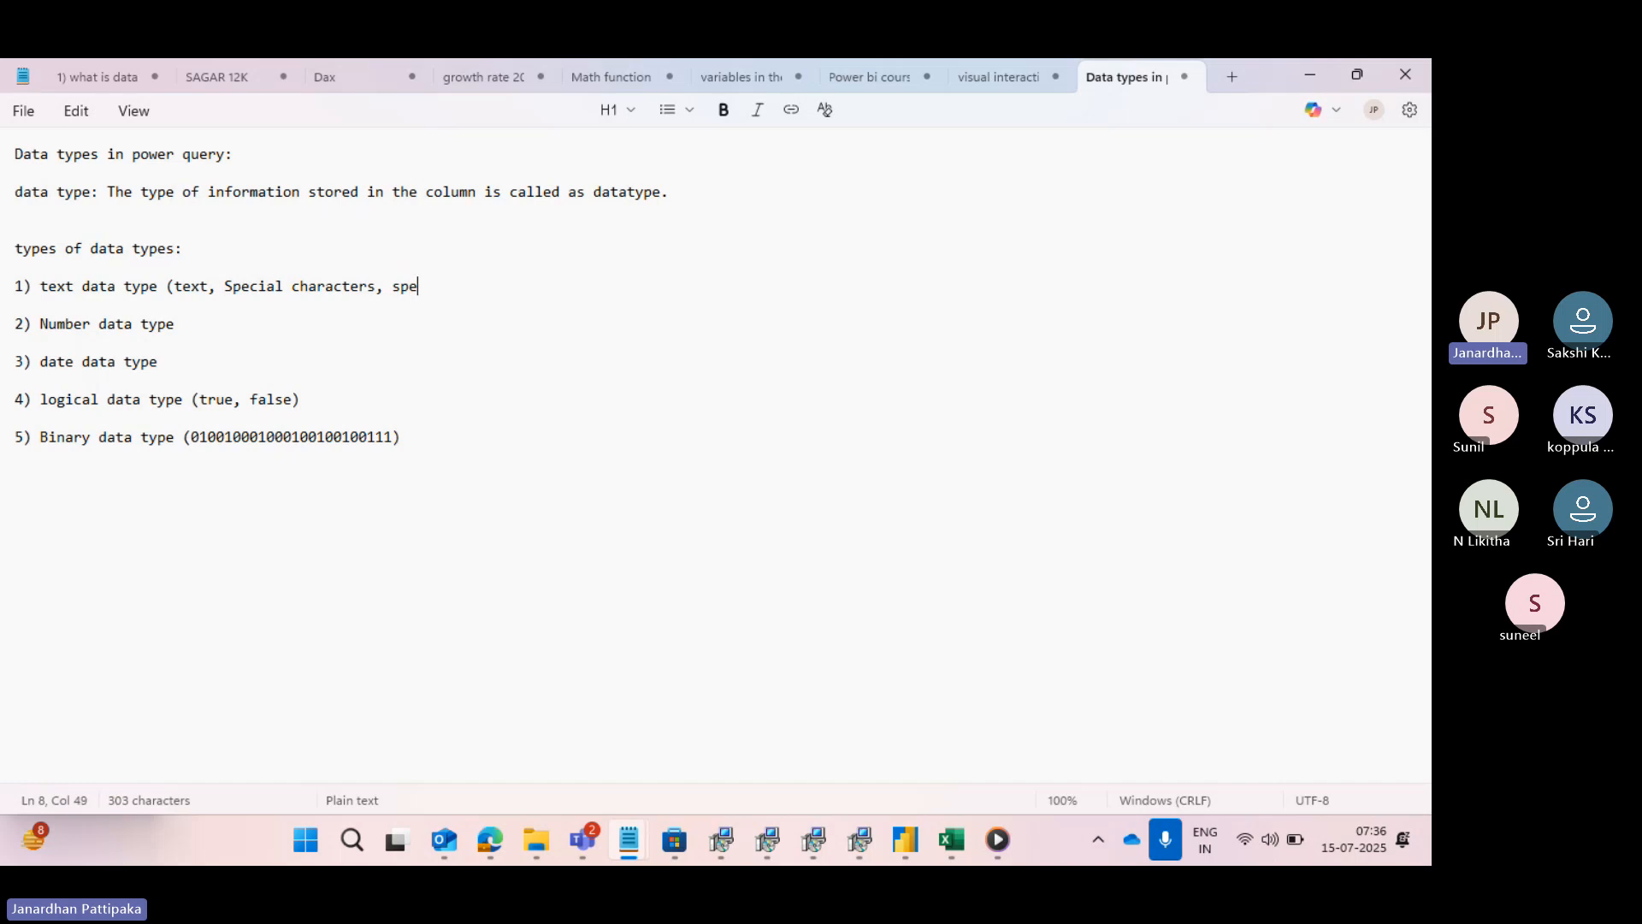
pyautogui.write('cial charac')
pyautogui.write('ter')
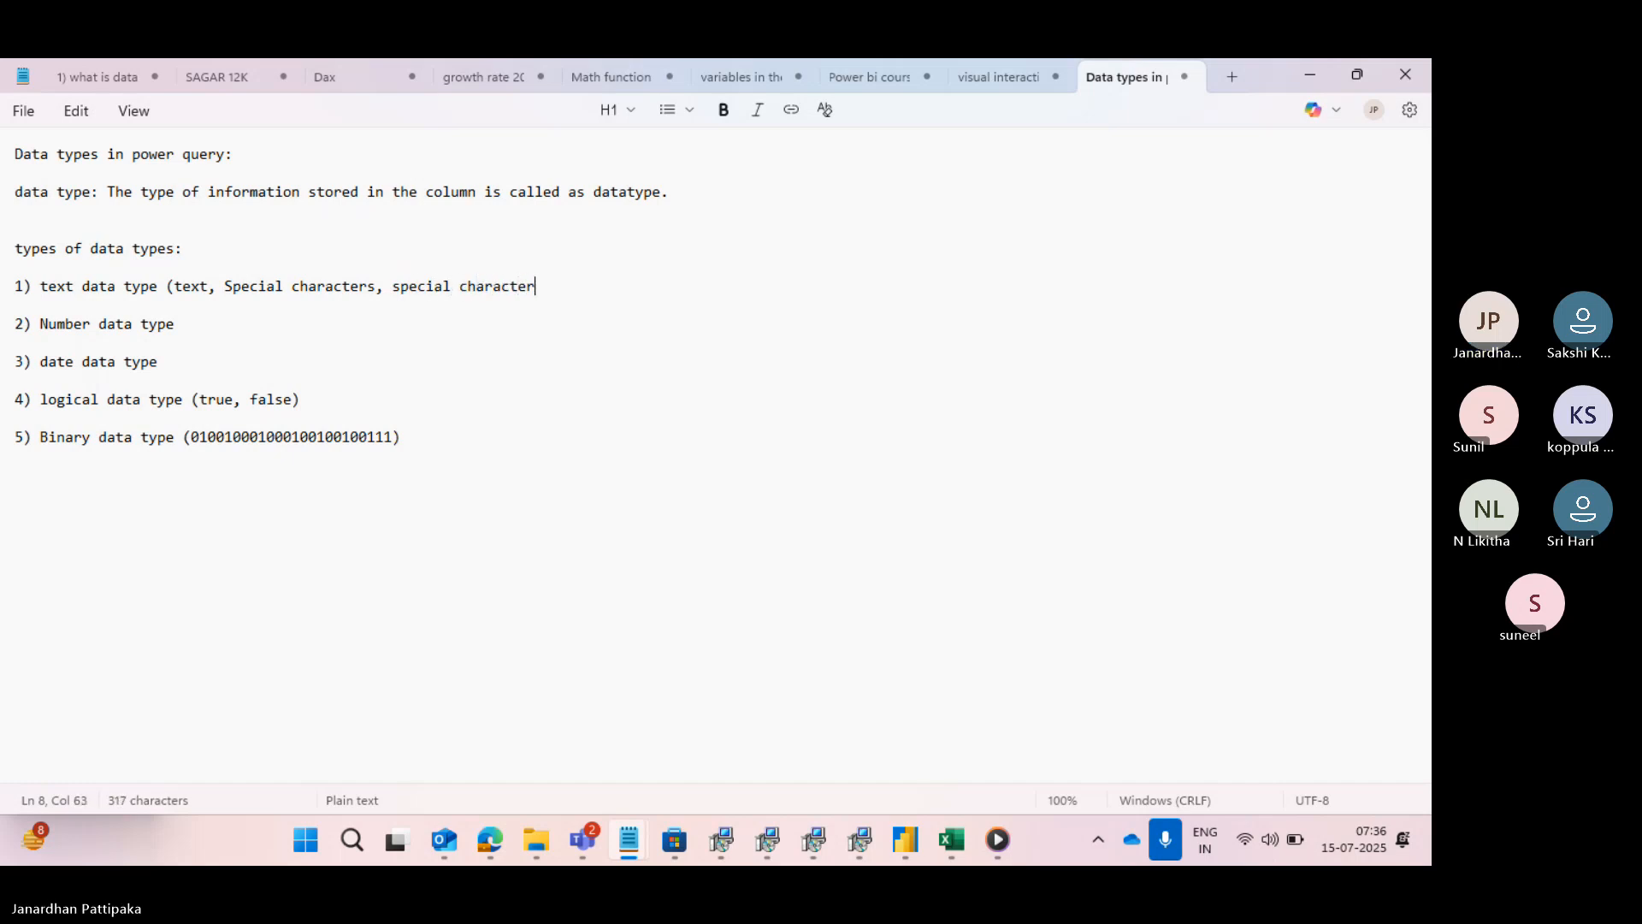
pyautogui.write('s and numbers')
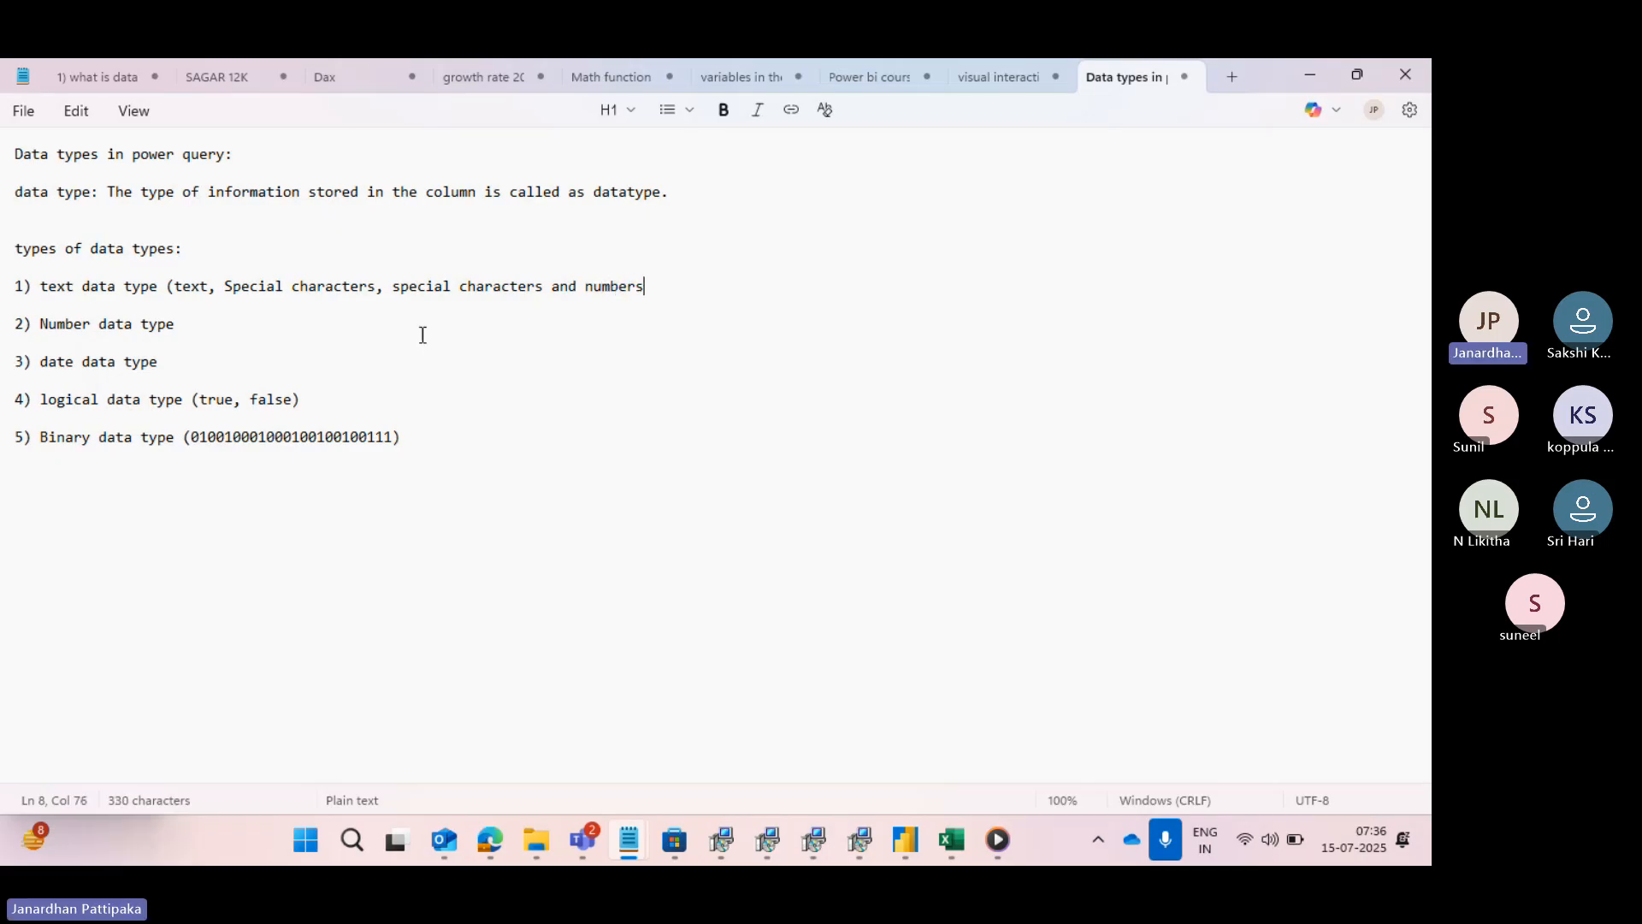
pyautogui.write(',')
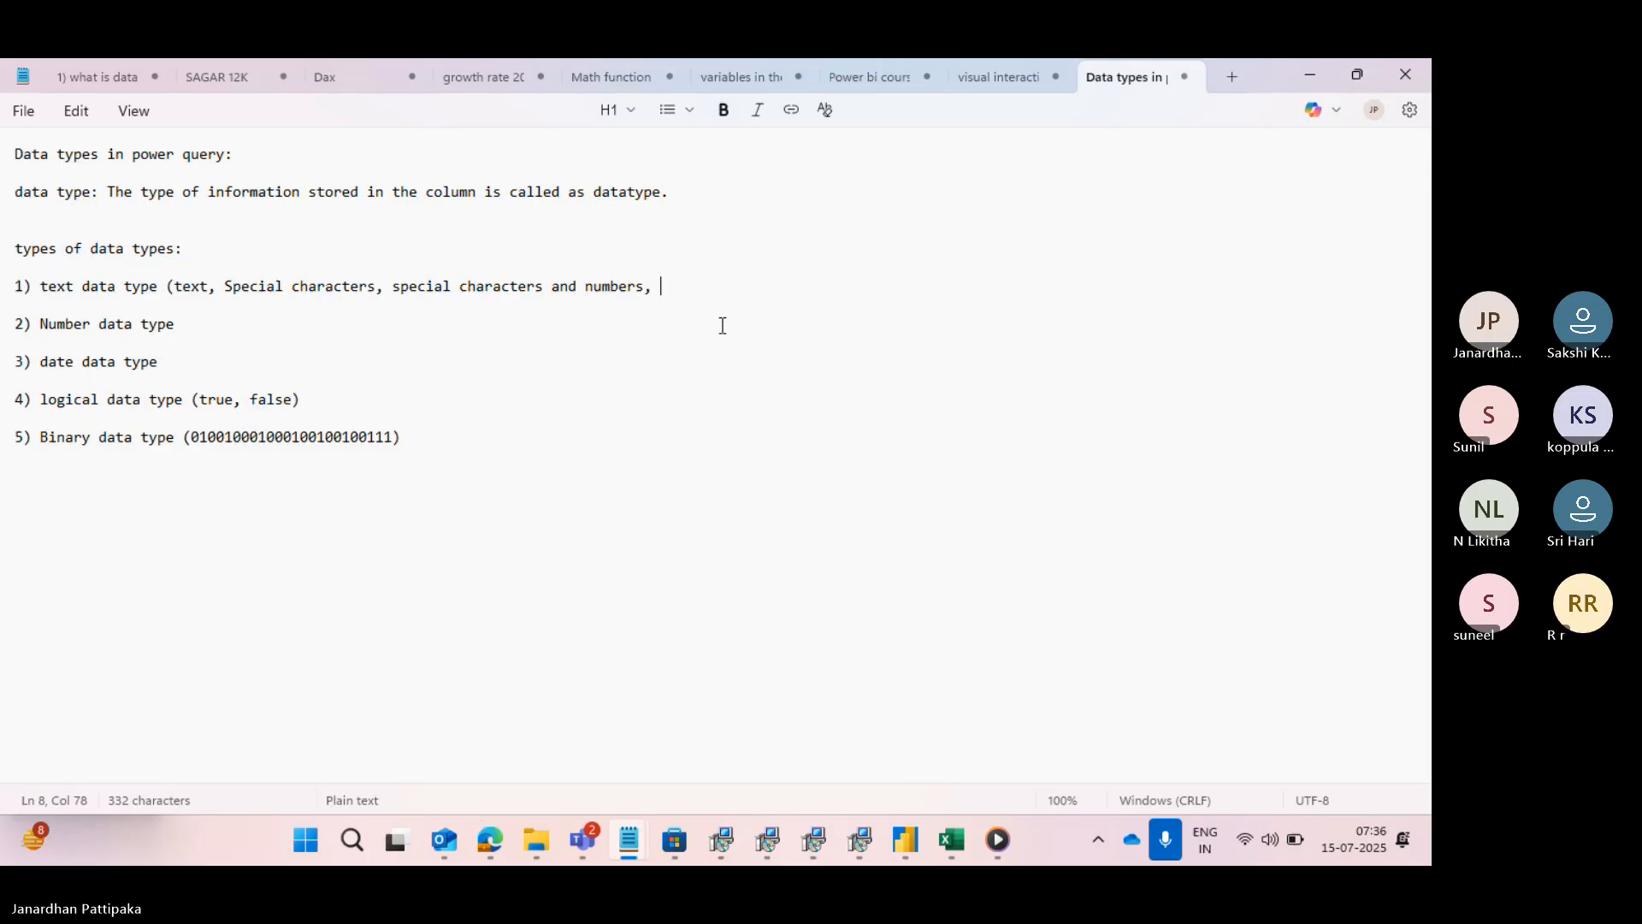
# - Finish the text data type description with ", text and numbers)"
pyautogui.write('text')
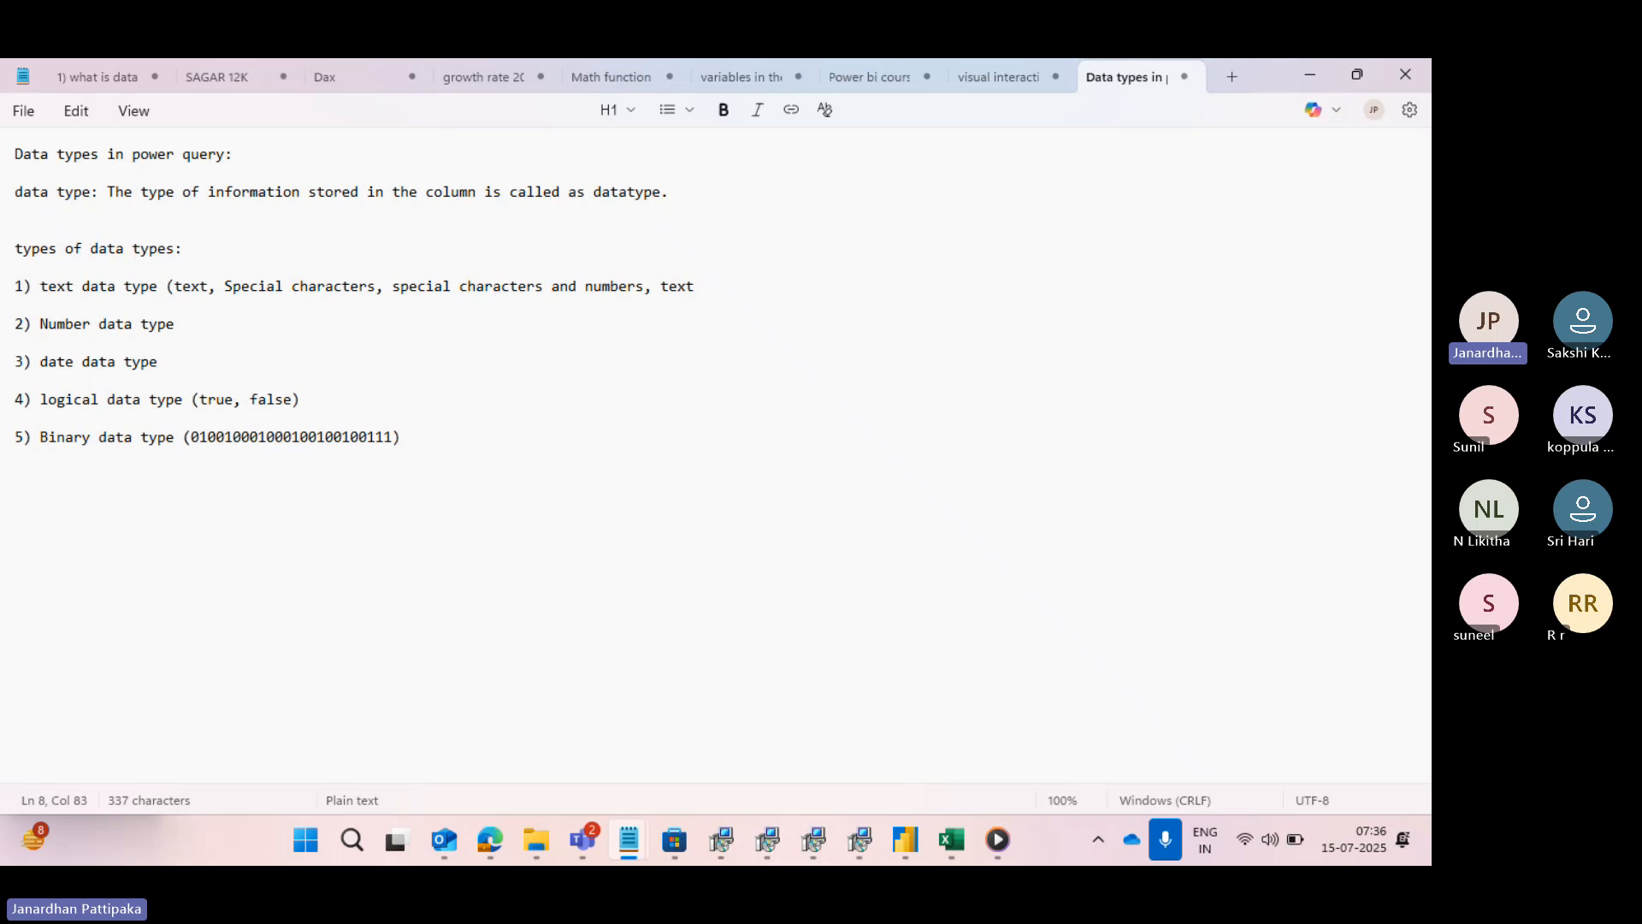
pyautogui.write('and nnumbers)')
# - Capitalise the first word of list entry 1 so that it reads "Text data type"
pyautogui.click(50, 289)
pyautogui.press('BackSpace')
pyautogui.write('T')
# - Start the description after "2) Number data type" with "(numbers, whole numbers"
pyautogui.click(184, 325)
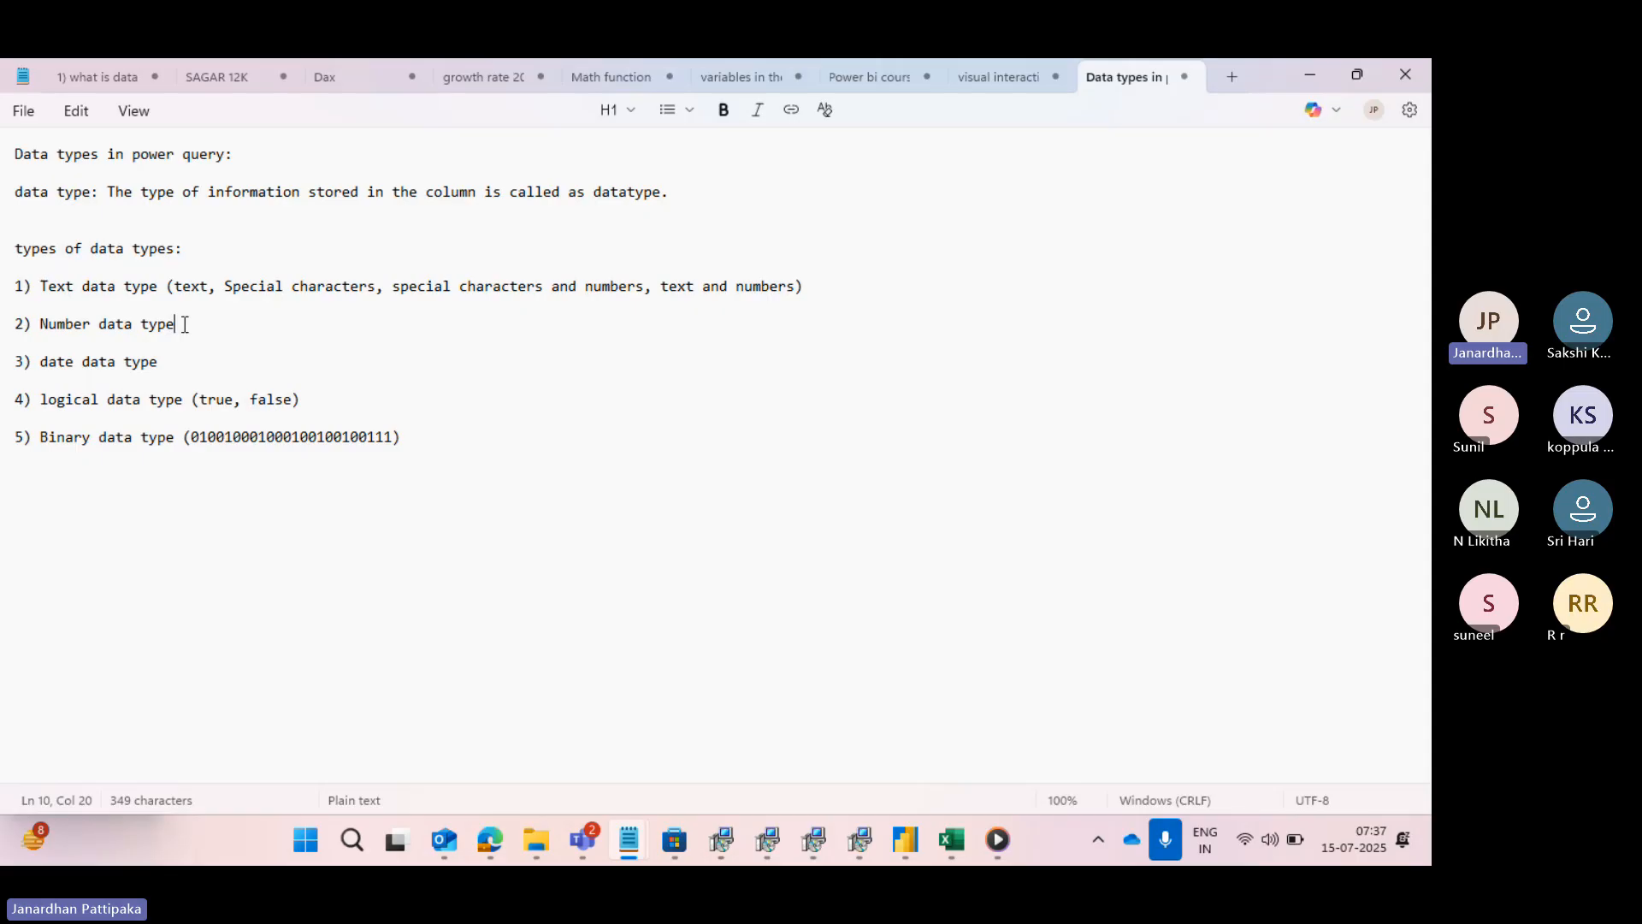
pyautogui.write('(numbers, whole numbers')
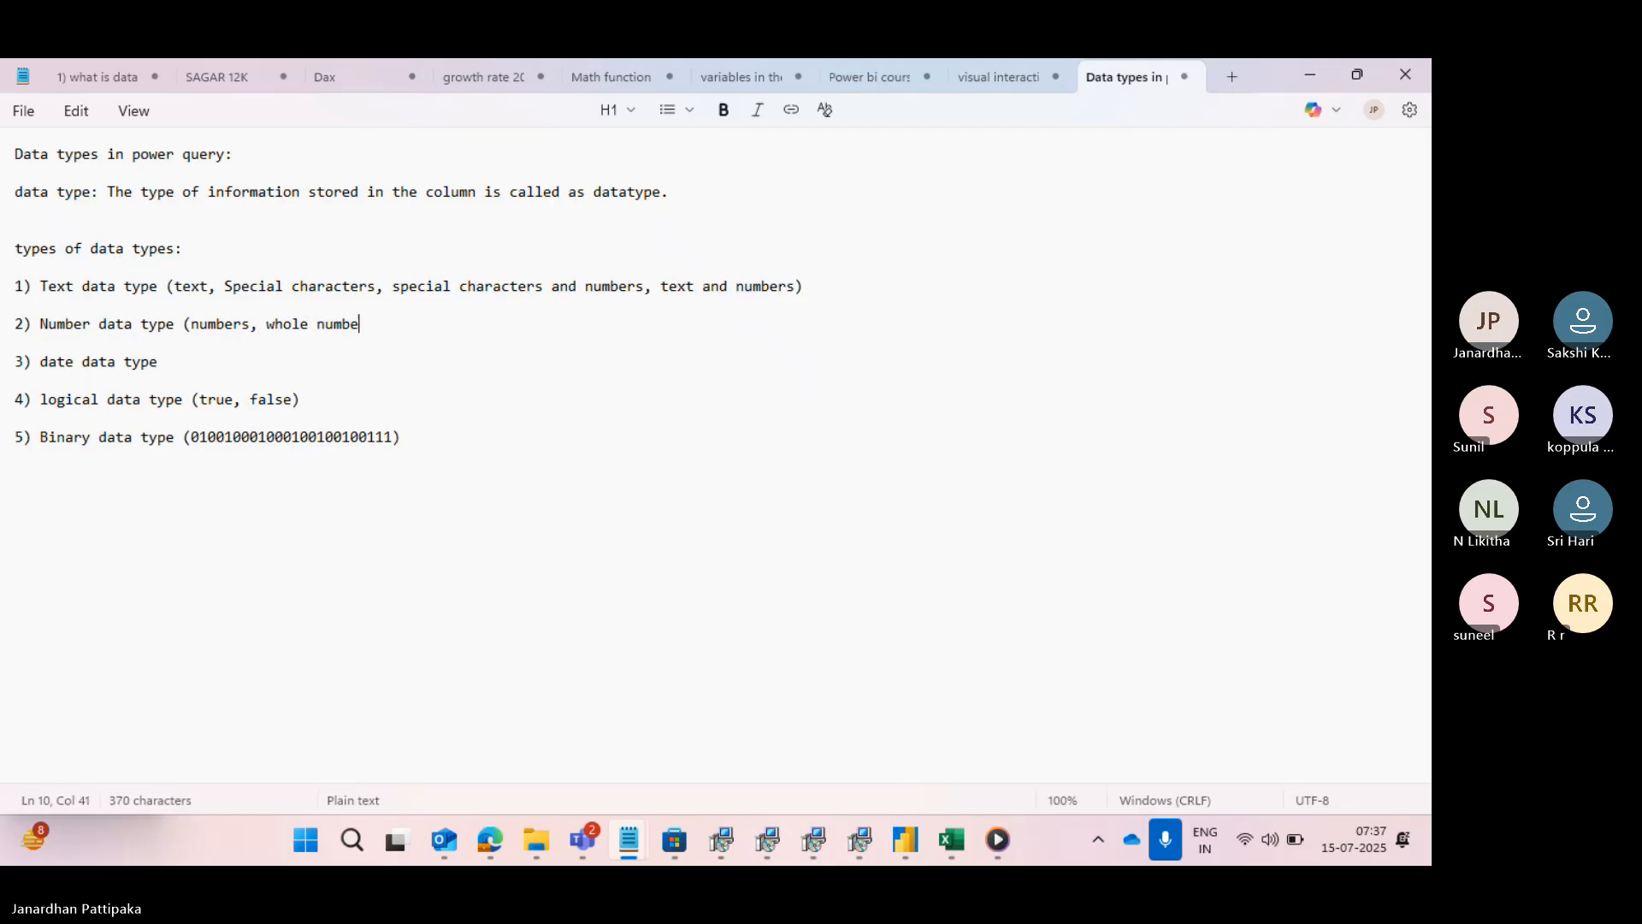
pyautogui.write(', ine')
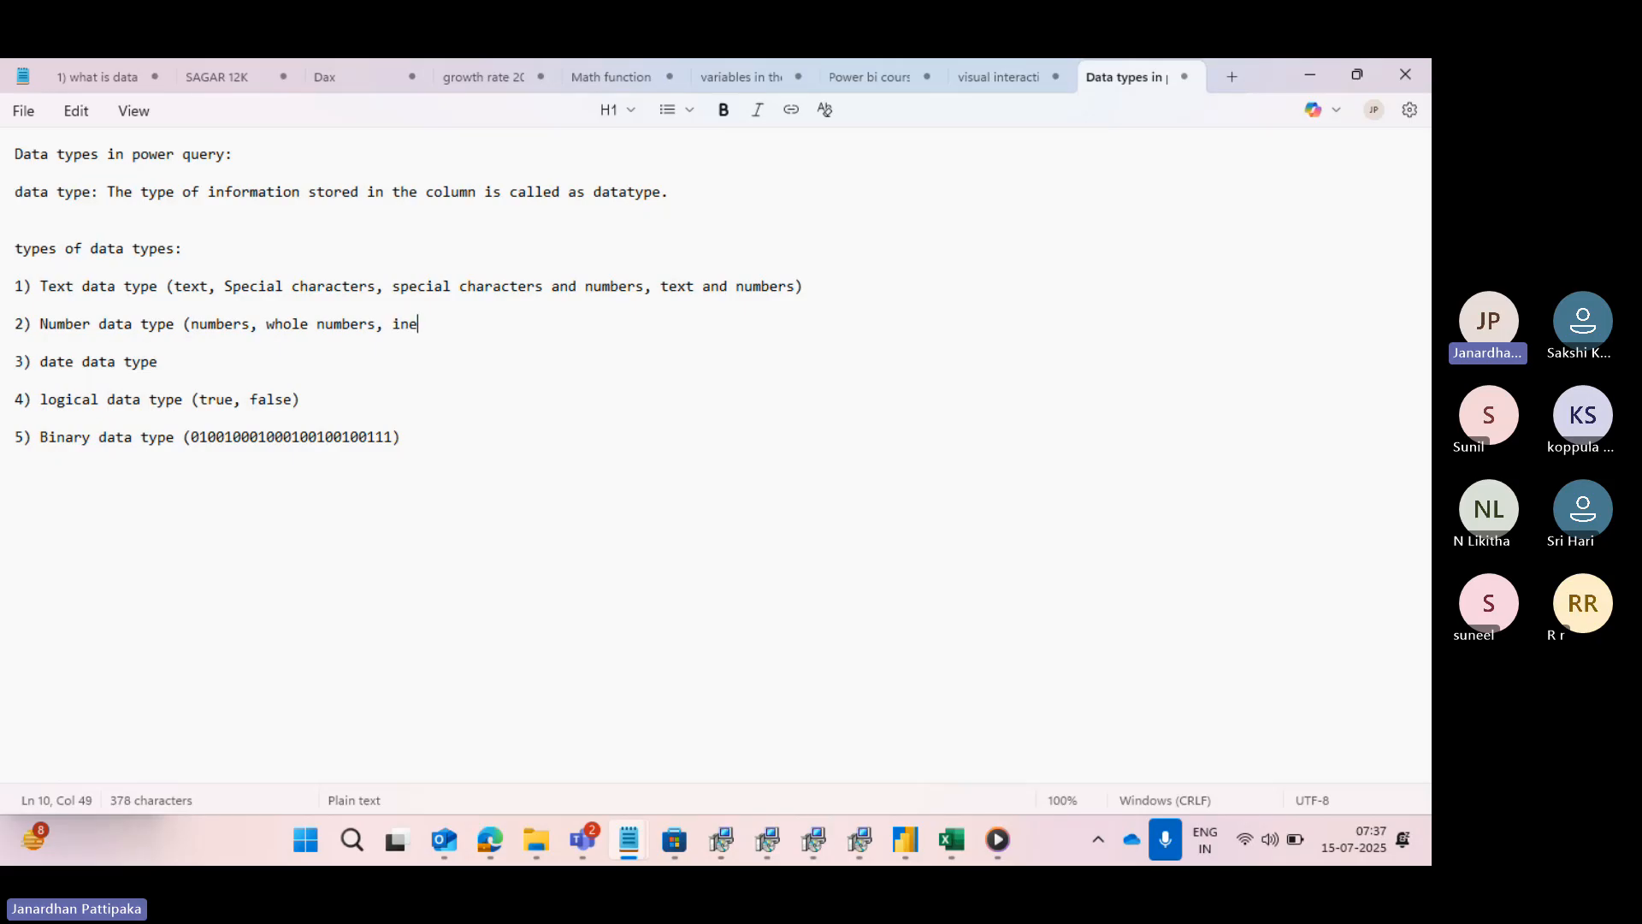
# - Complete the Number data type description with ", integers, decimal numbers)"
pyautogui.press('BackSpace')
pyautogui.write('tegers')
pyautogui.write(', ')
pyautogui.write('decimal ')
pyautogui.write('numbers')
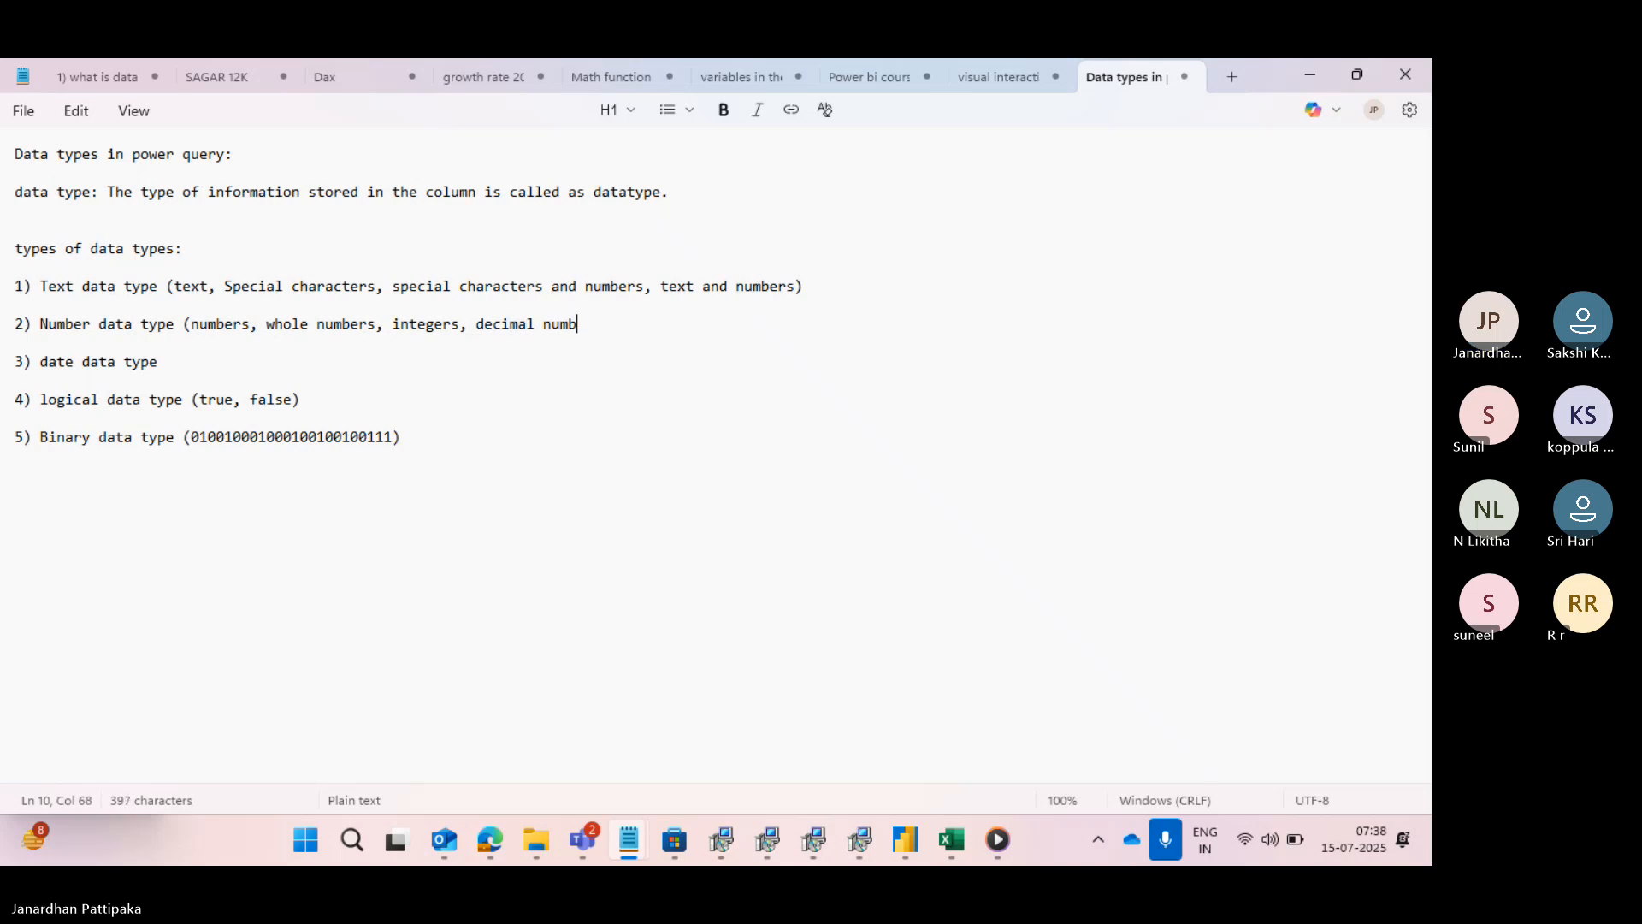
pyautogui.write(')')
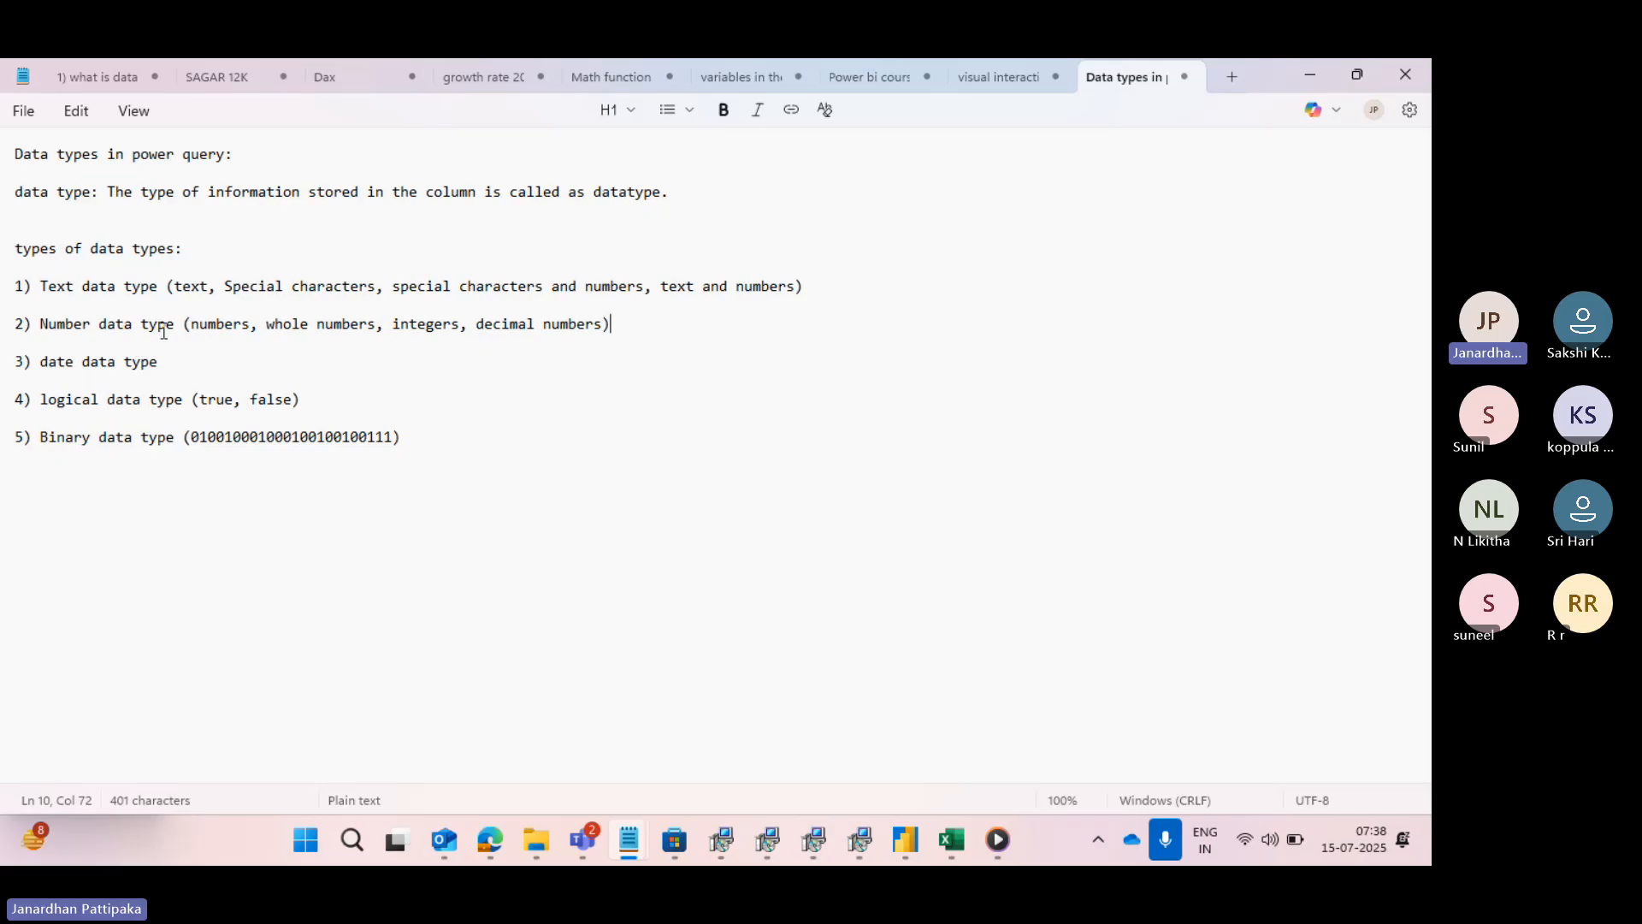
pyautogui.moveTo(181, 326); pyautogui.dragTo(38, 327)
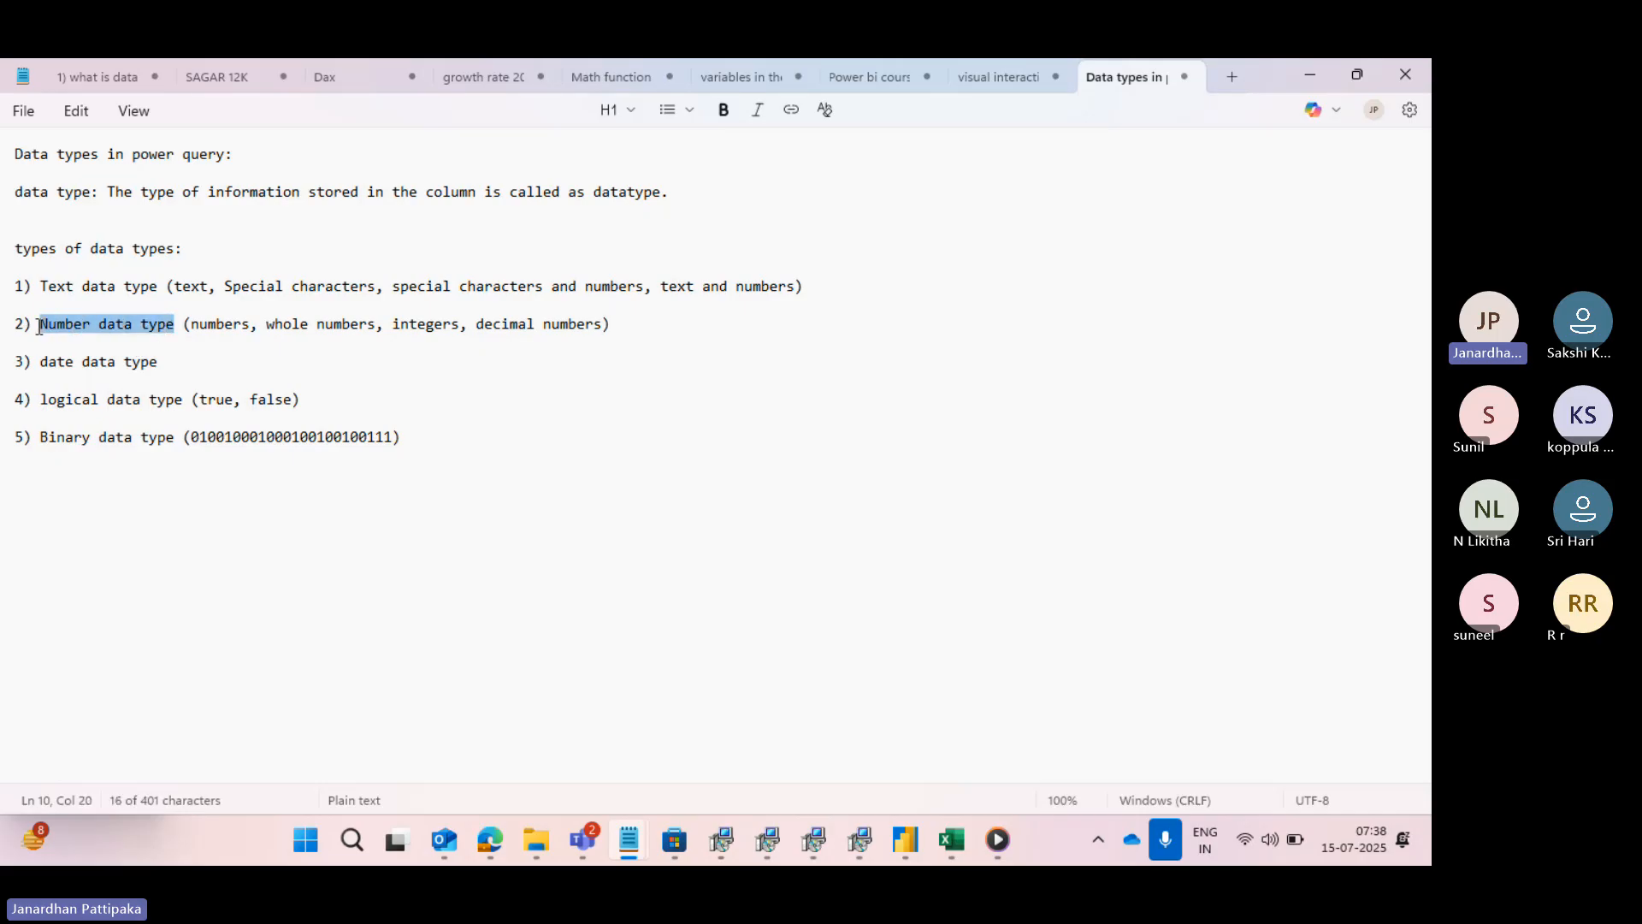
# - Append "(Date information)" to the "3) date data type" entry
pyautogui.click(181, 362)
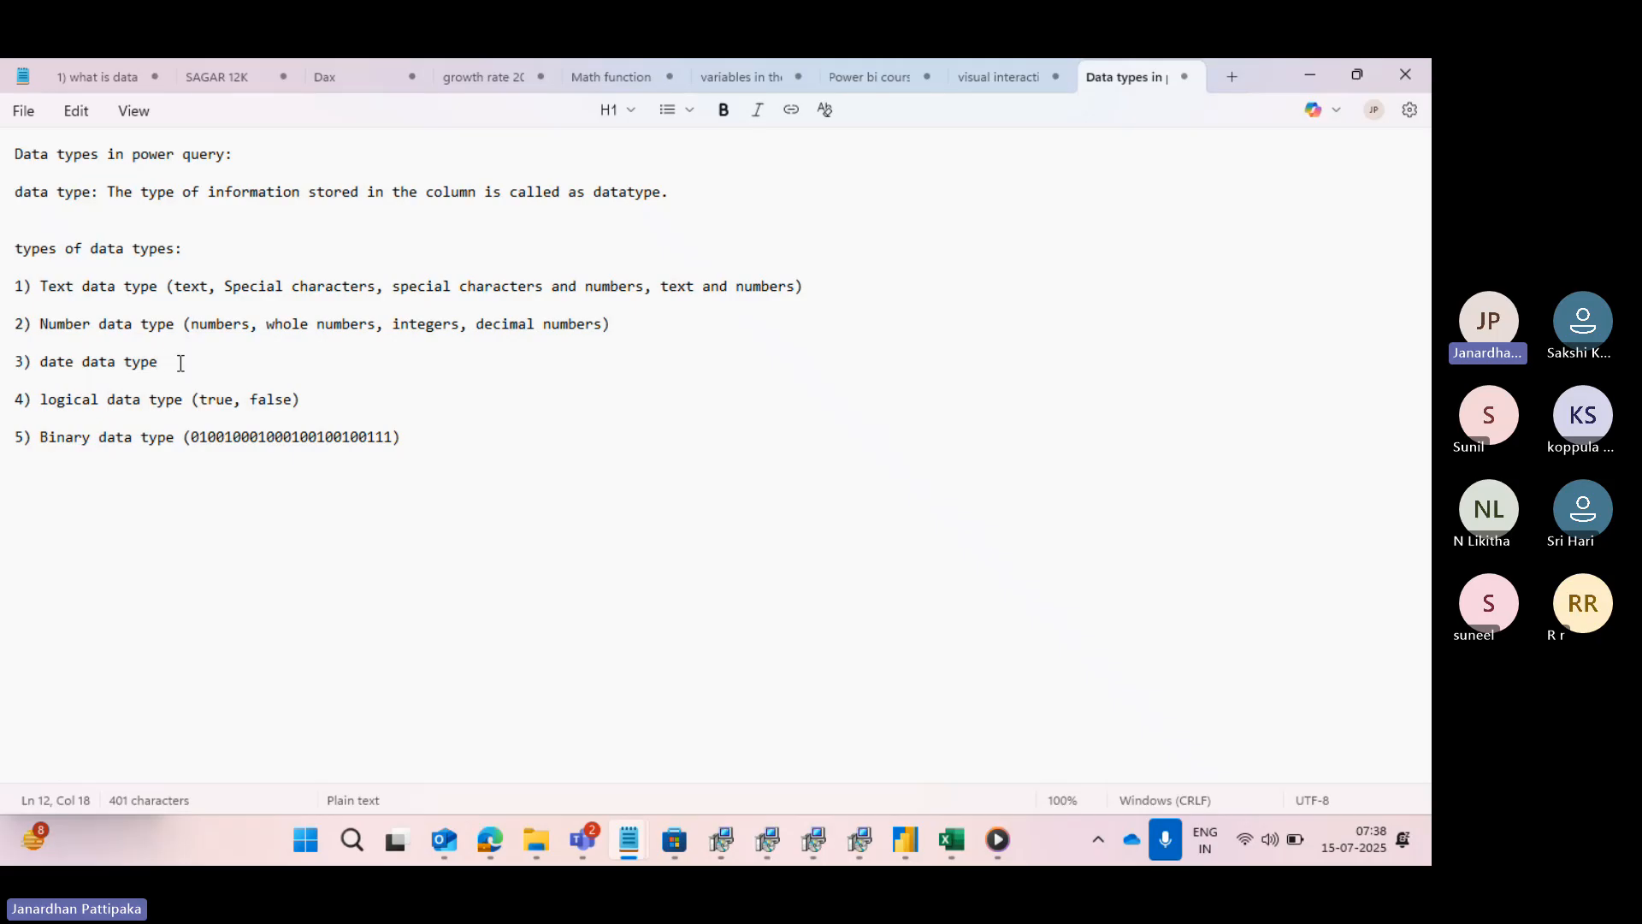
pyautogui.write('(Date info')
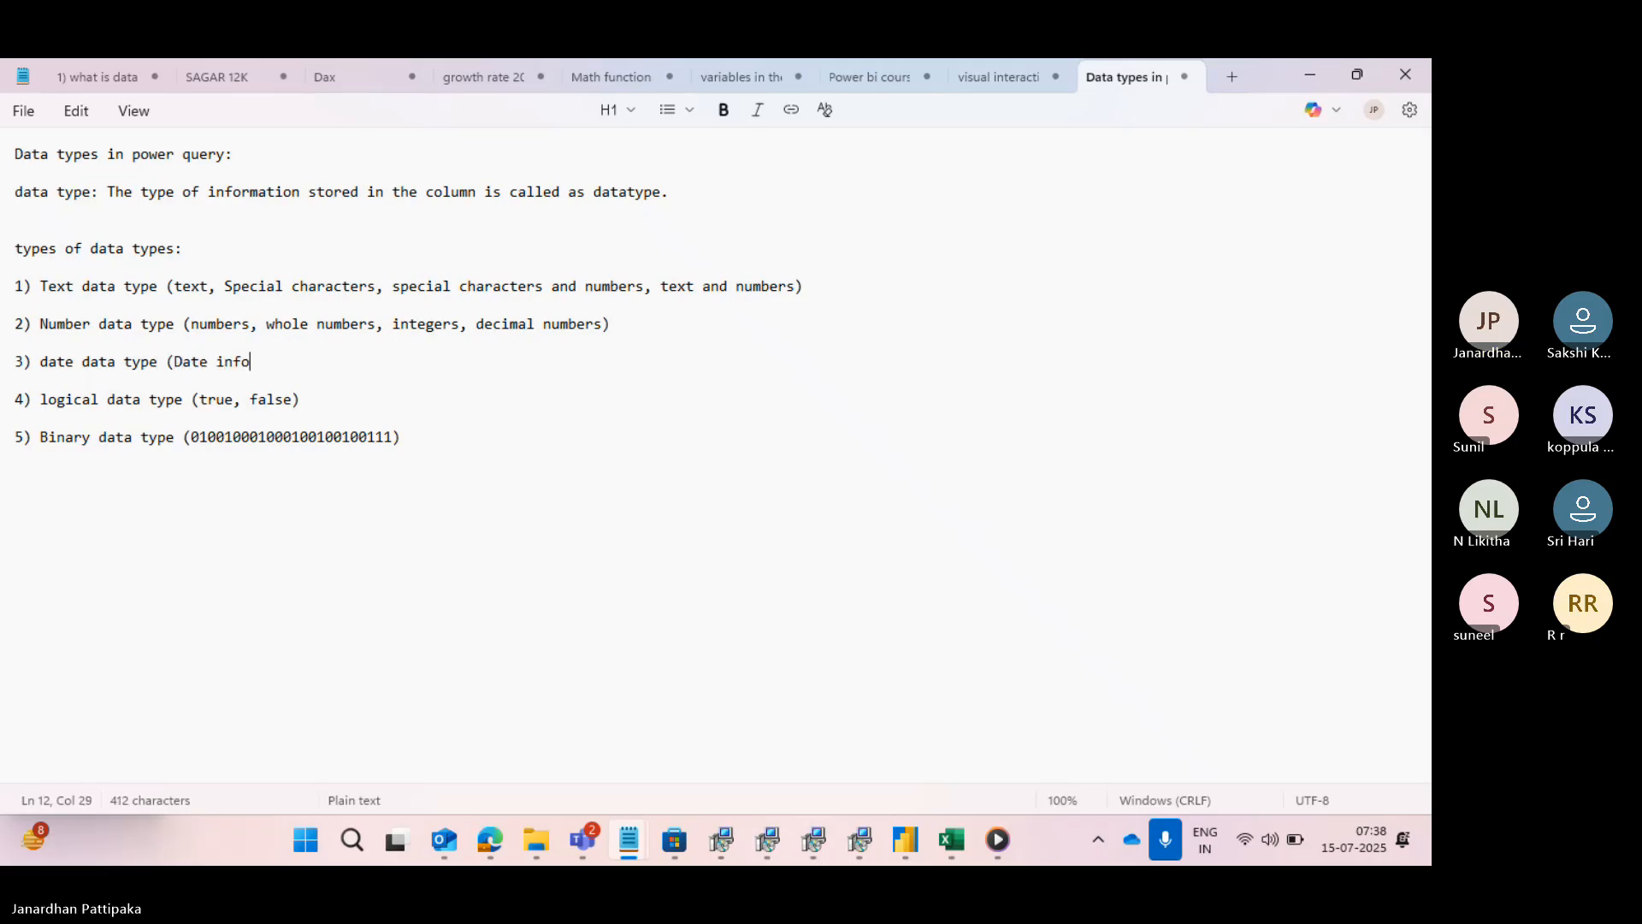
pyautogui.write('rmation')
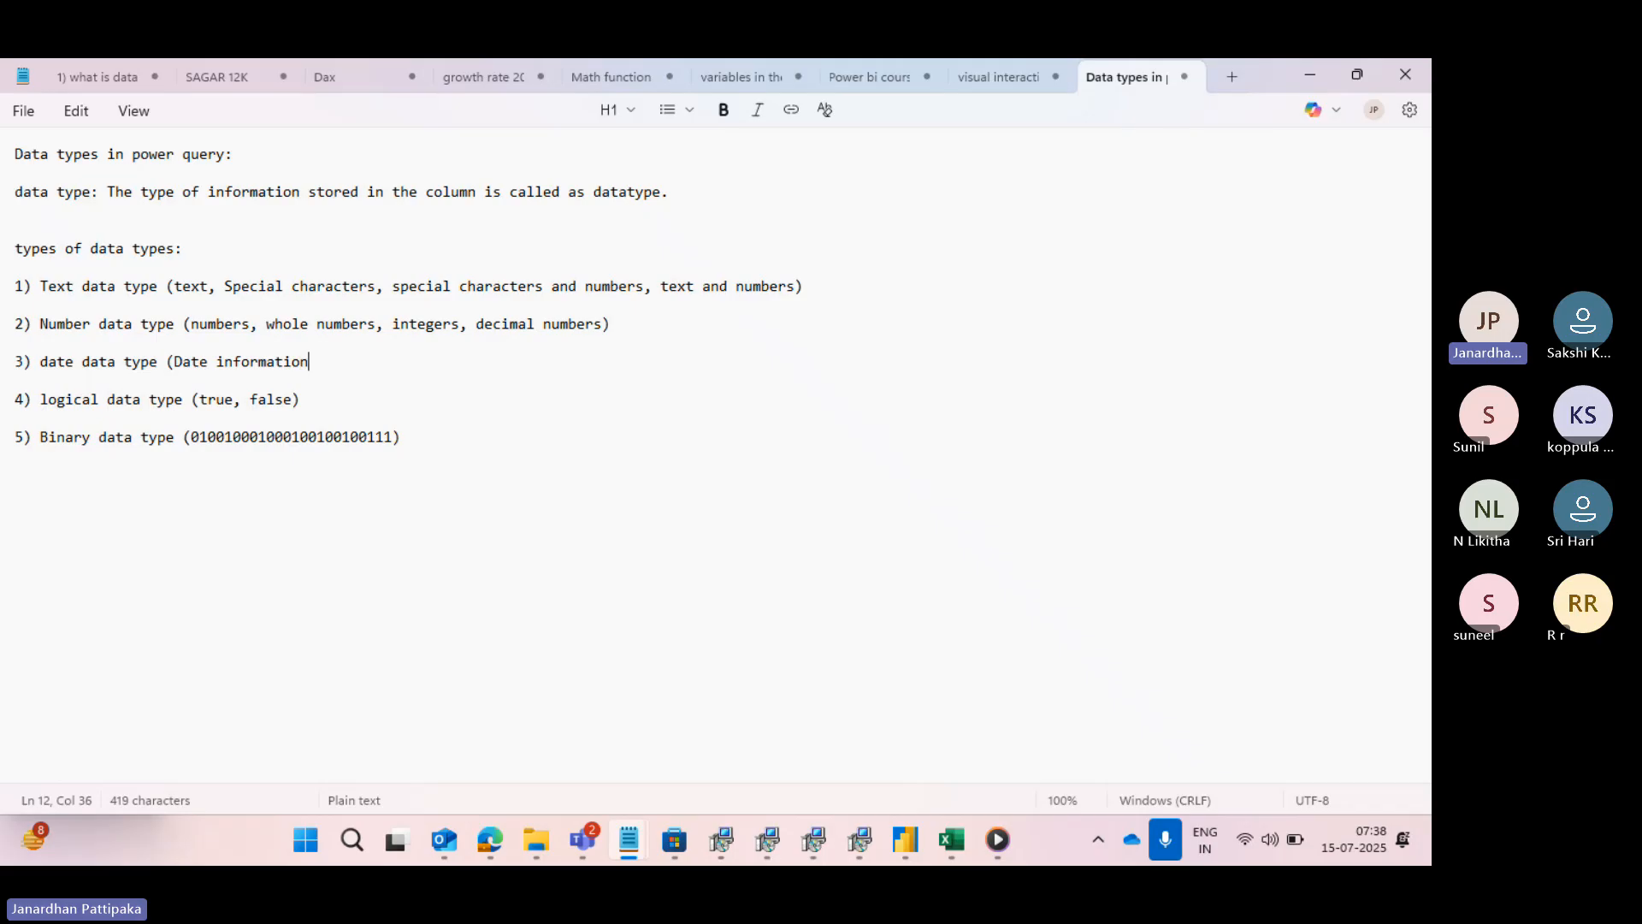
pyautogui.write(')')
pyautogui.press('Return')
pyautogui.press('Return')
pyautogui.press('Return')
pyautogui.press('Return')
pyautogui.press('BackSpace')
# - Append ", unique identifiers" to the description in the "1) Text data type" entry
pyautogui.click(798, 289)
pyautogui.write(', un')
pyautogui.write('iq')
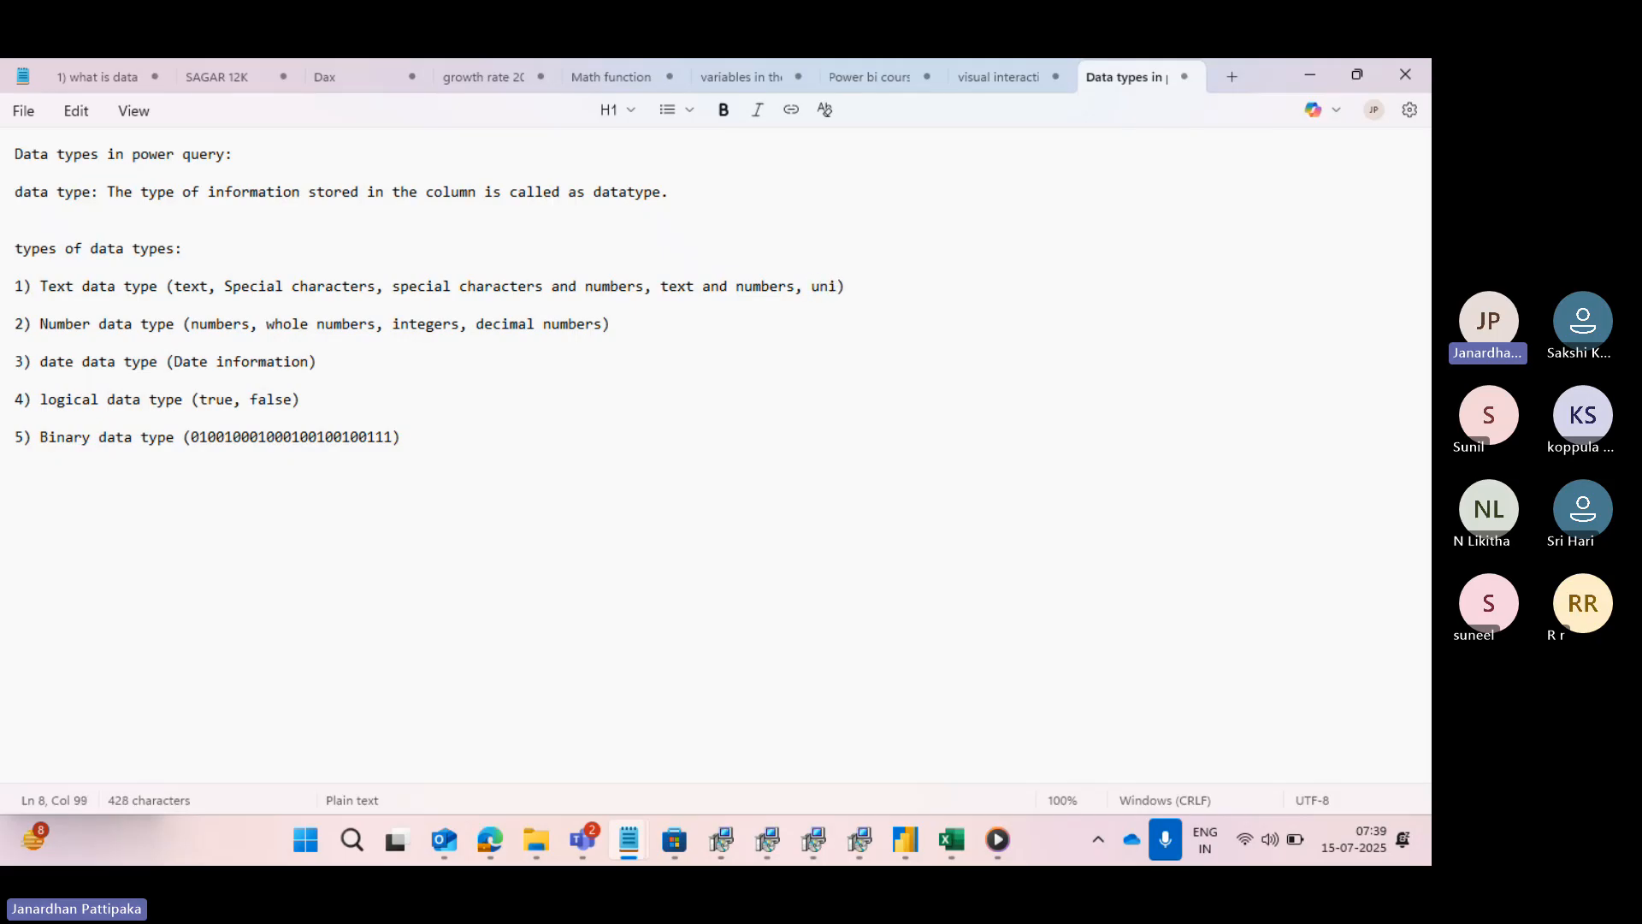
pyautogui.write('ue identi')
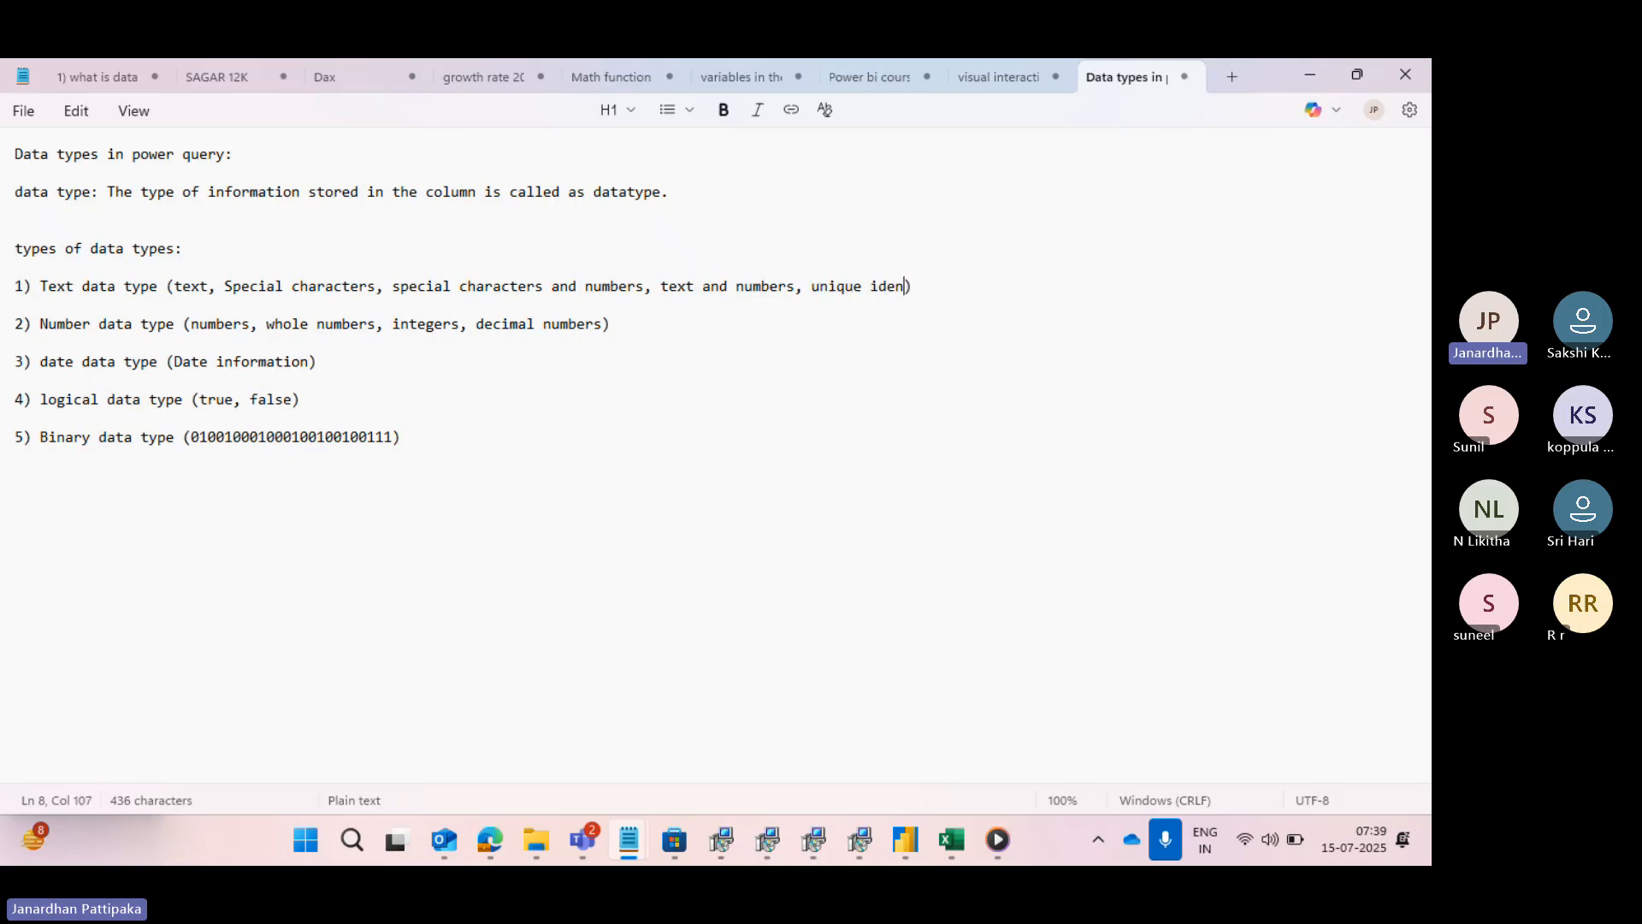
pyautogui.write('fie')
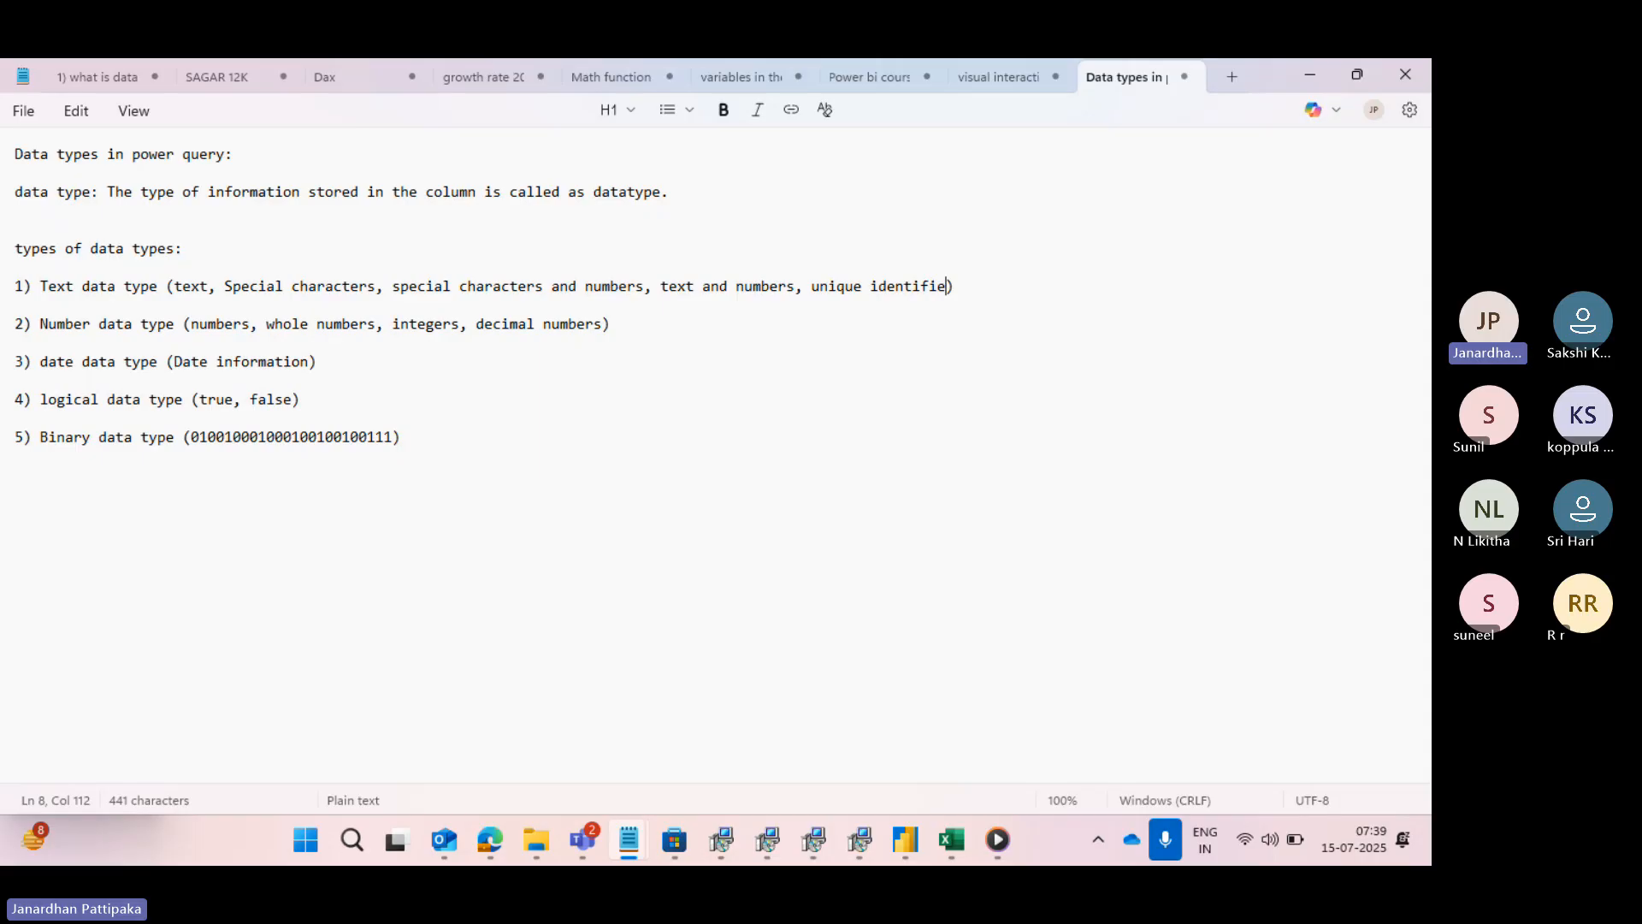
pyautogui.write('rs')
pyautogui.press('BackSpace')
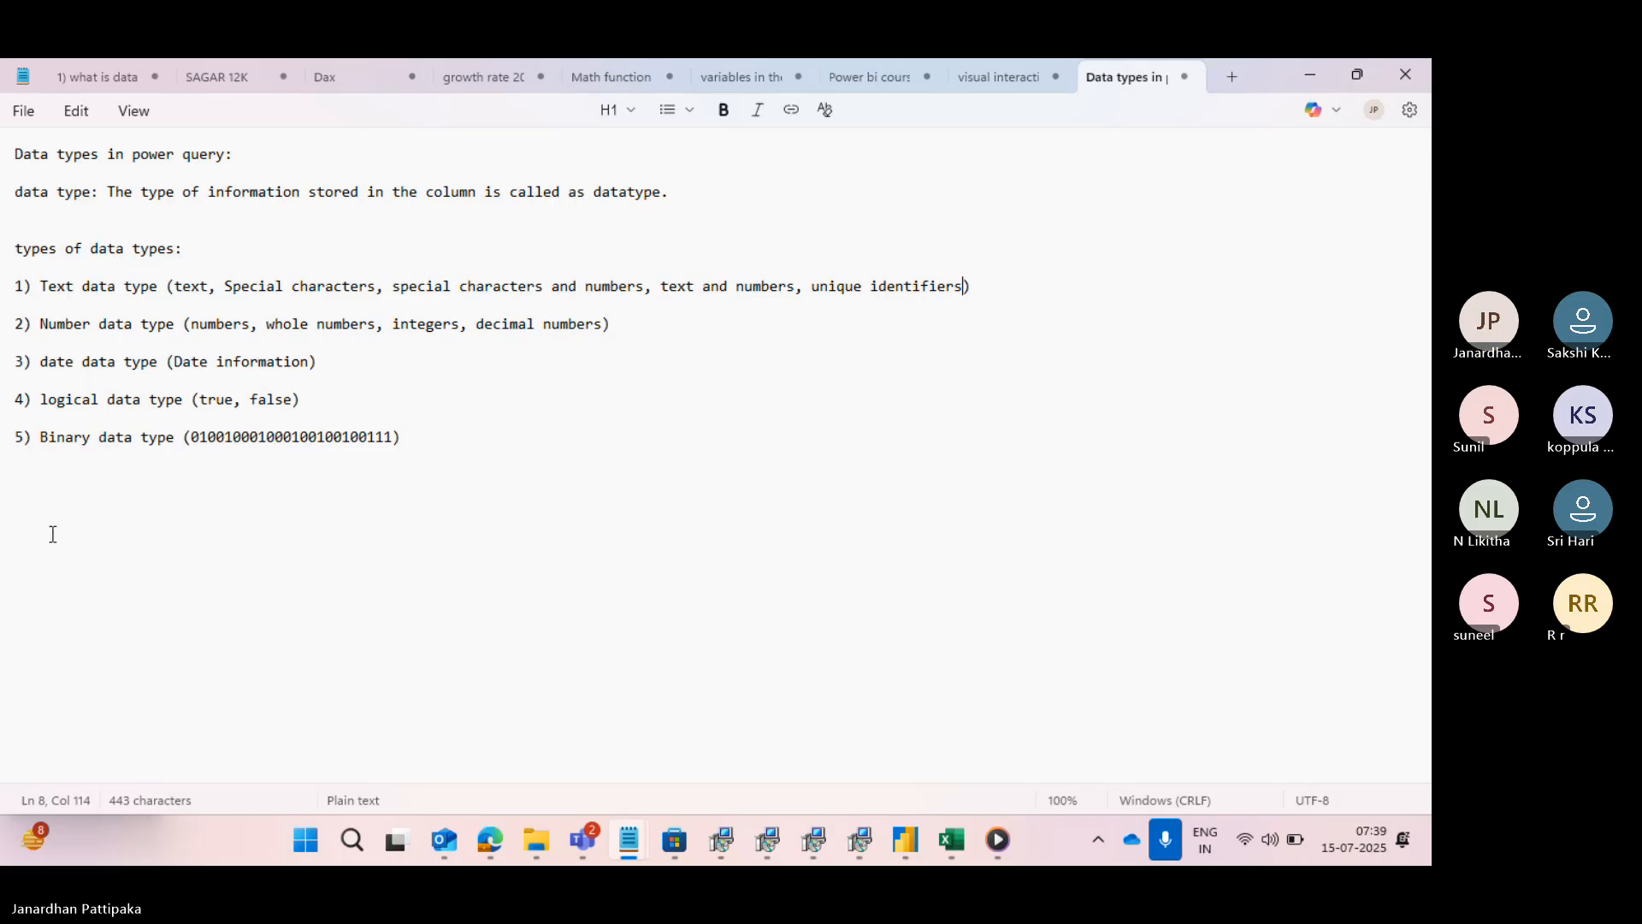
pyautogui.moveTo(116, 524); pyautogui.dragTo(371, 438)
pyautogui.write('u')
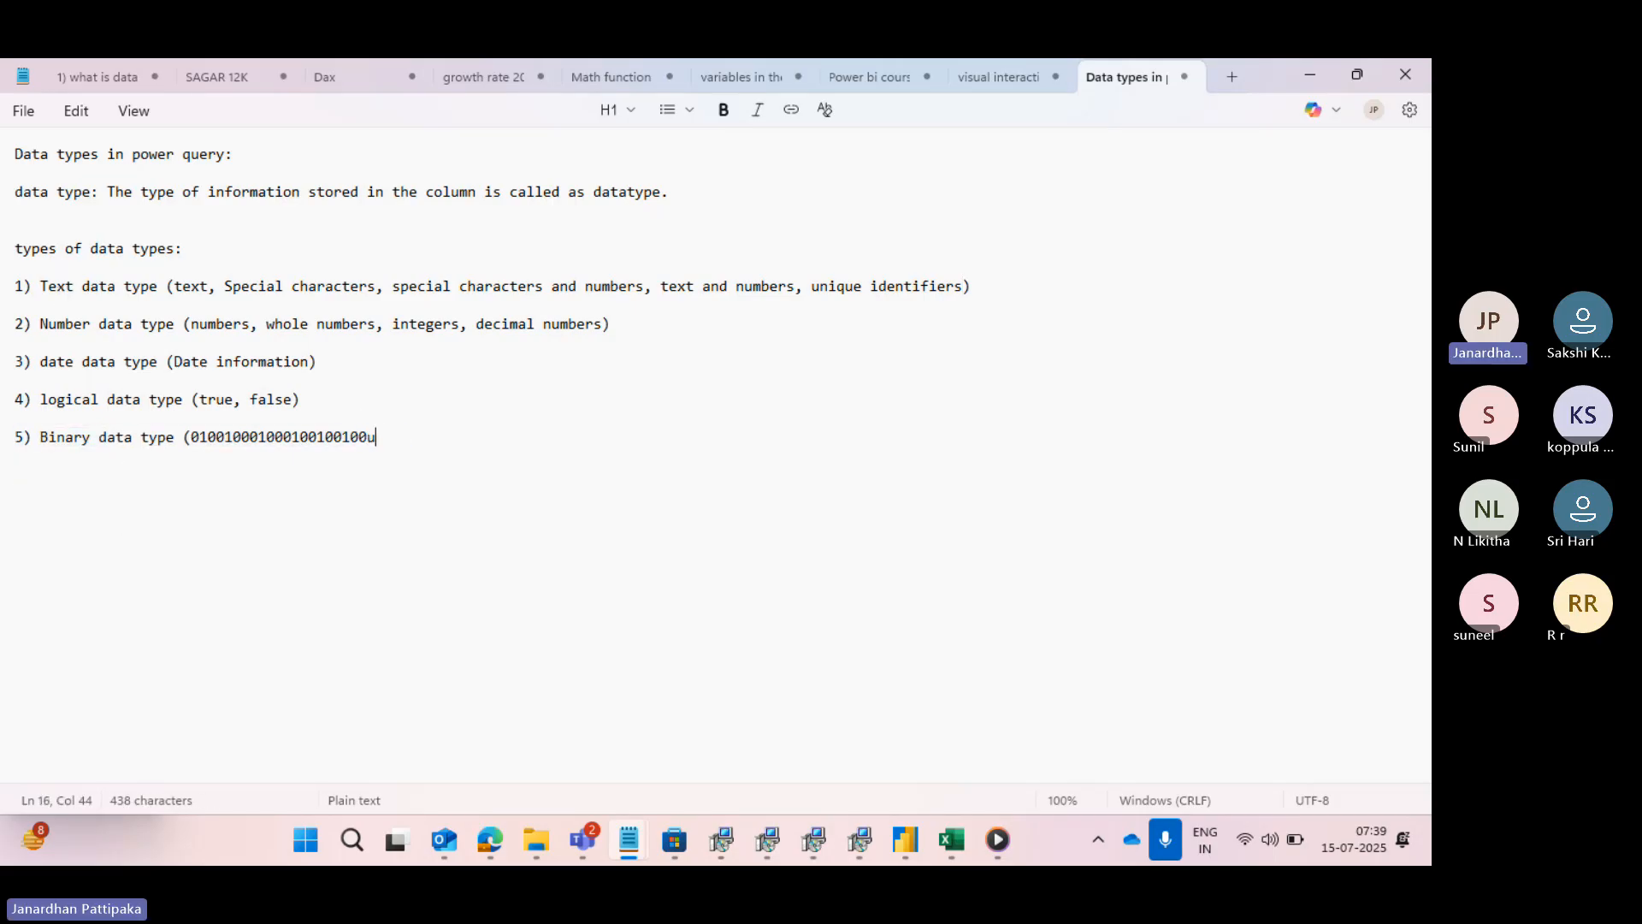
pyautogui.write('nique identfie')
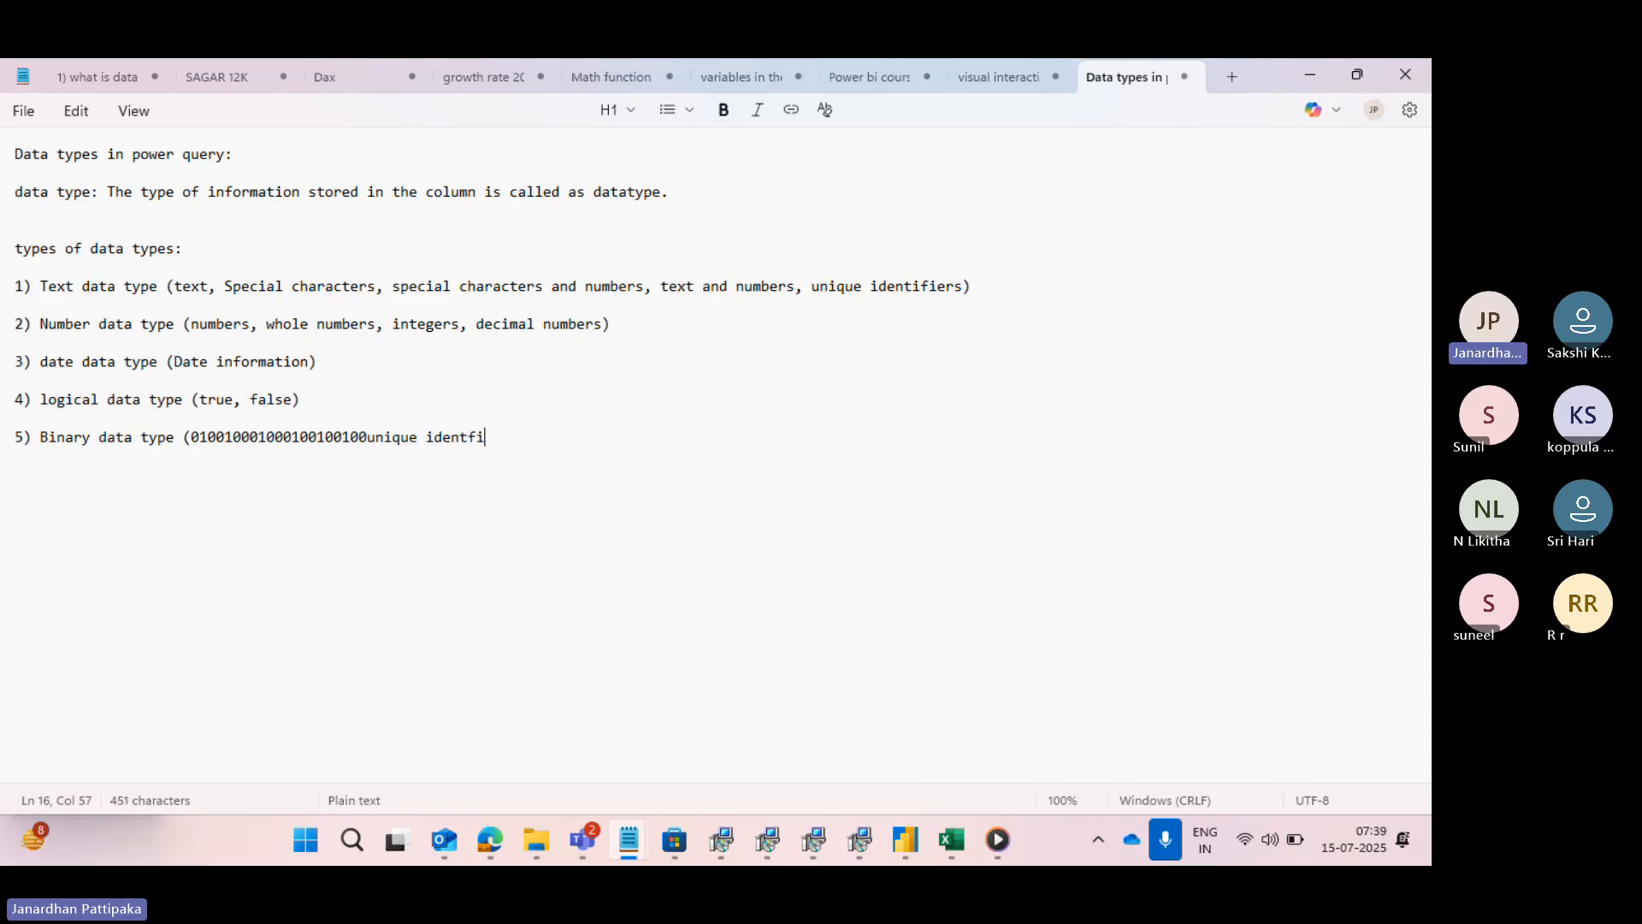
pyautogui.press('BackSpace')
pyautogui.press('BackSpace')
pyautogui.press('BackSpace')
pyautogui.press('BackSpace')
pyautogui.press('BackSpace')
pyautogui.press('BackSpace')
pyautogui.press('BackSpace')
pyautogui.press('BackSpace')
pyautogui.press('BackSpace')
pyautogui.press('BackSpace')
pyautogui.press('BackSpace')
pyautogui.press('BackSpace')
pyautogui.press('BackSpace')
pyautogui.press('BackSpace')
pyautogui.press('BackSpace')
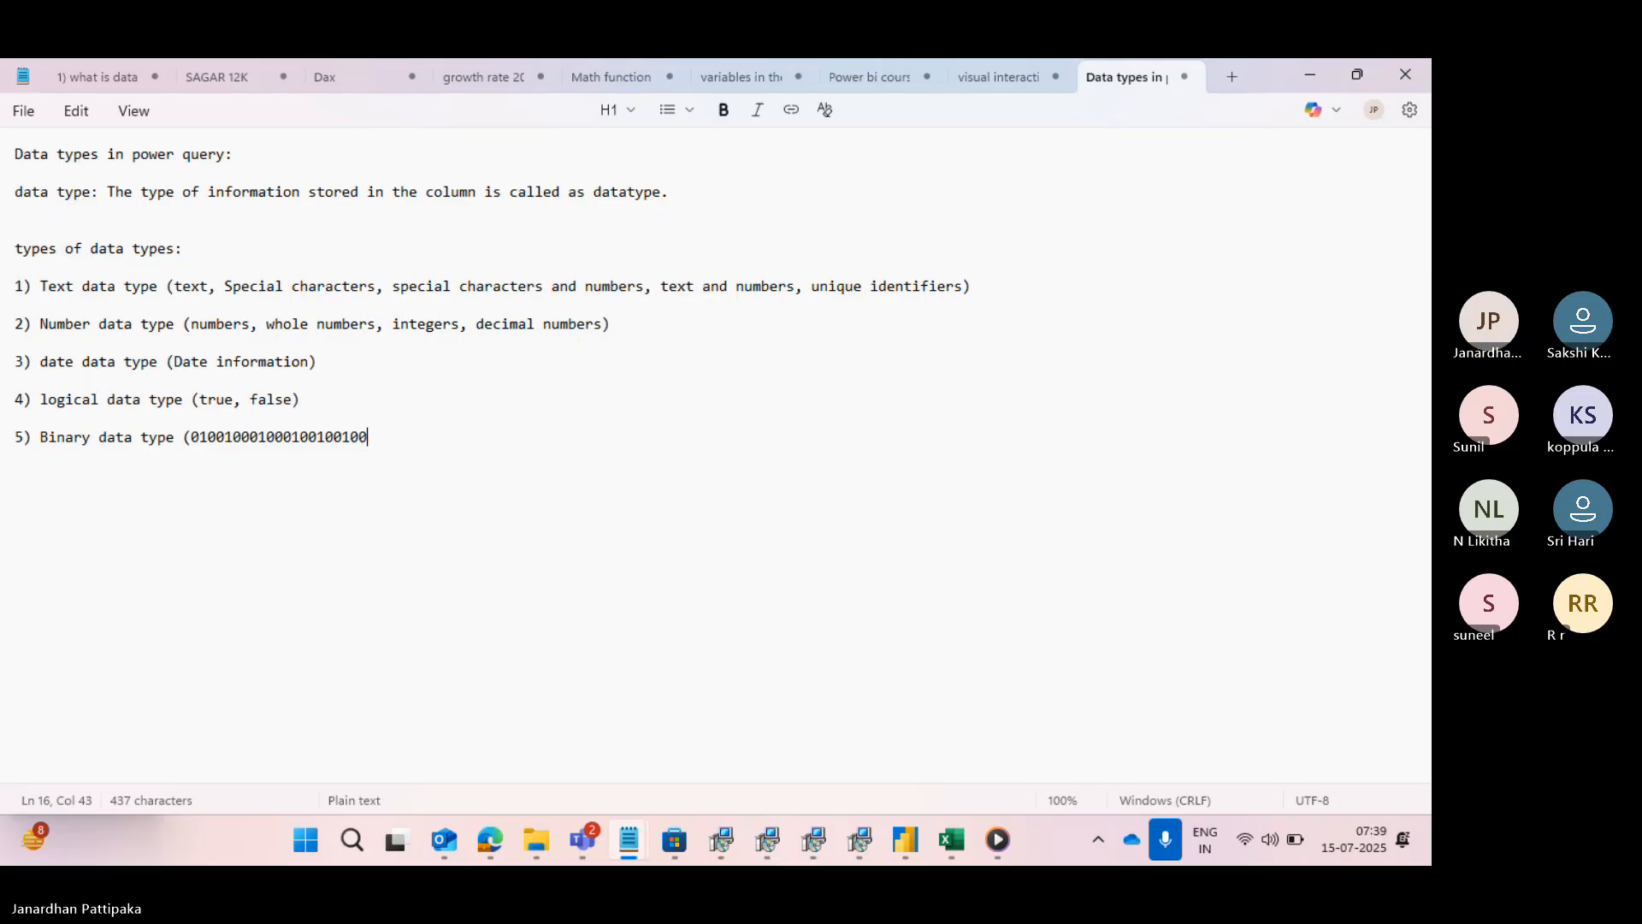
pyautogui.write(')')
# - Add the correctly spelled heading "unique identifiers:" below the data types list, separated by blank lines
pyautogui.press('Return')
pyautogui.press('Return')
pyautogui.press('Return')
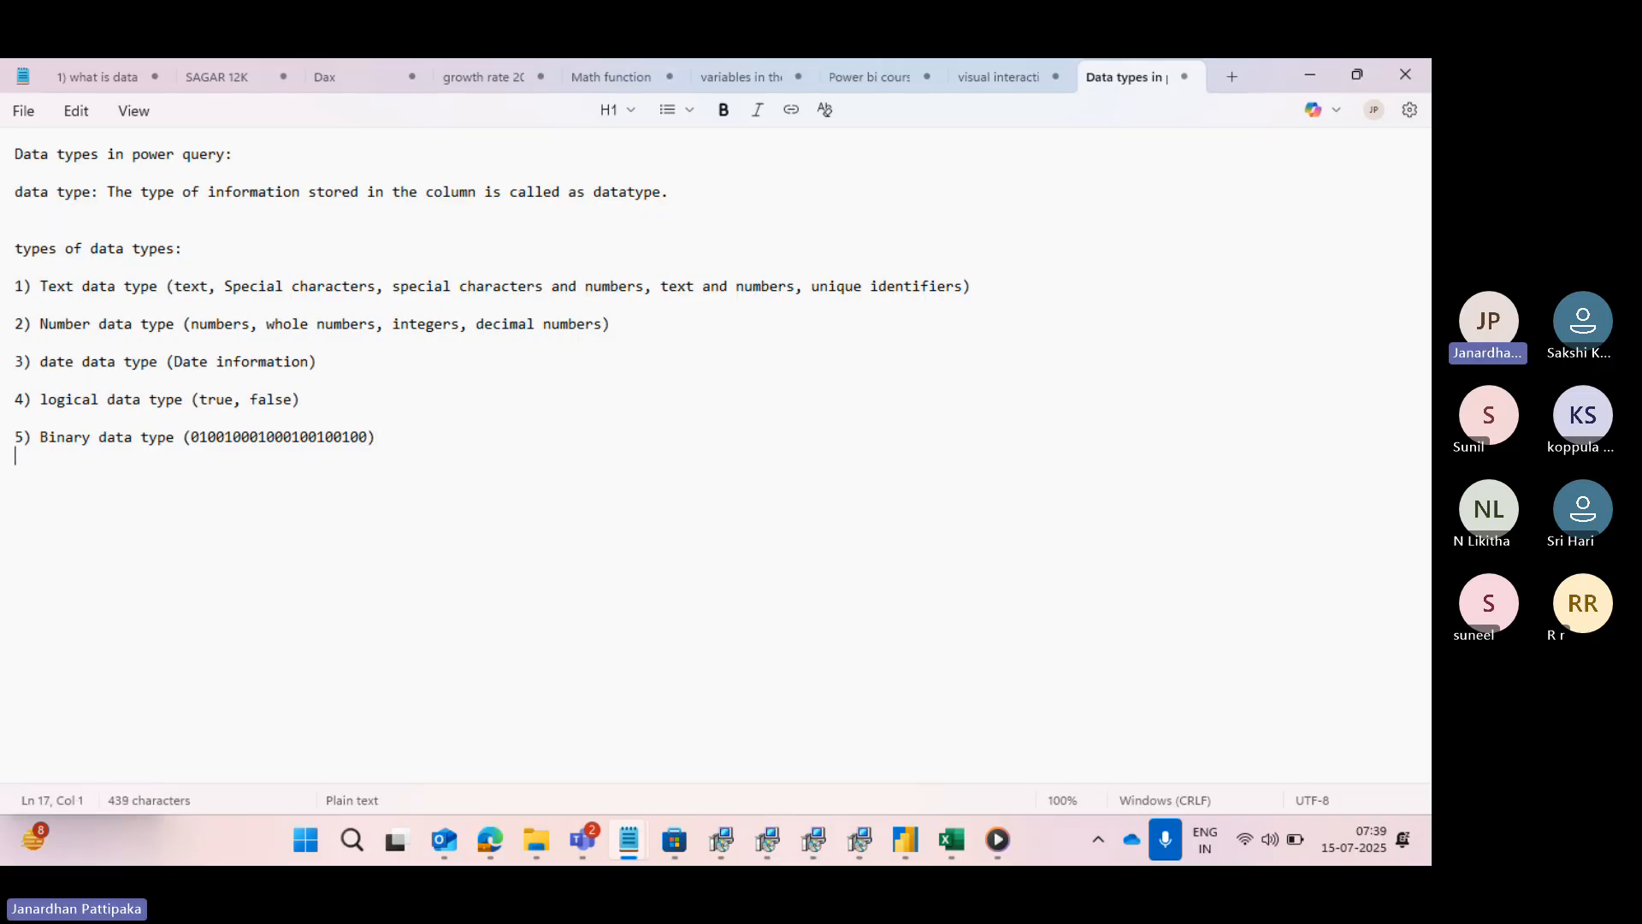
pyautogui.write('unique ident')
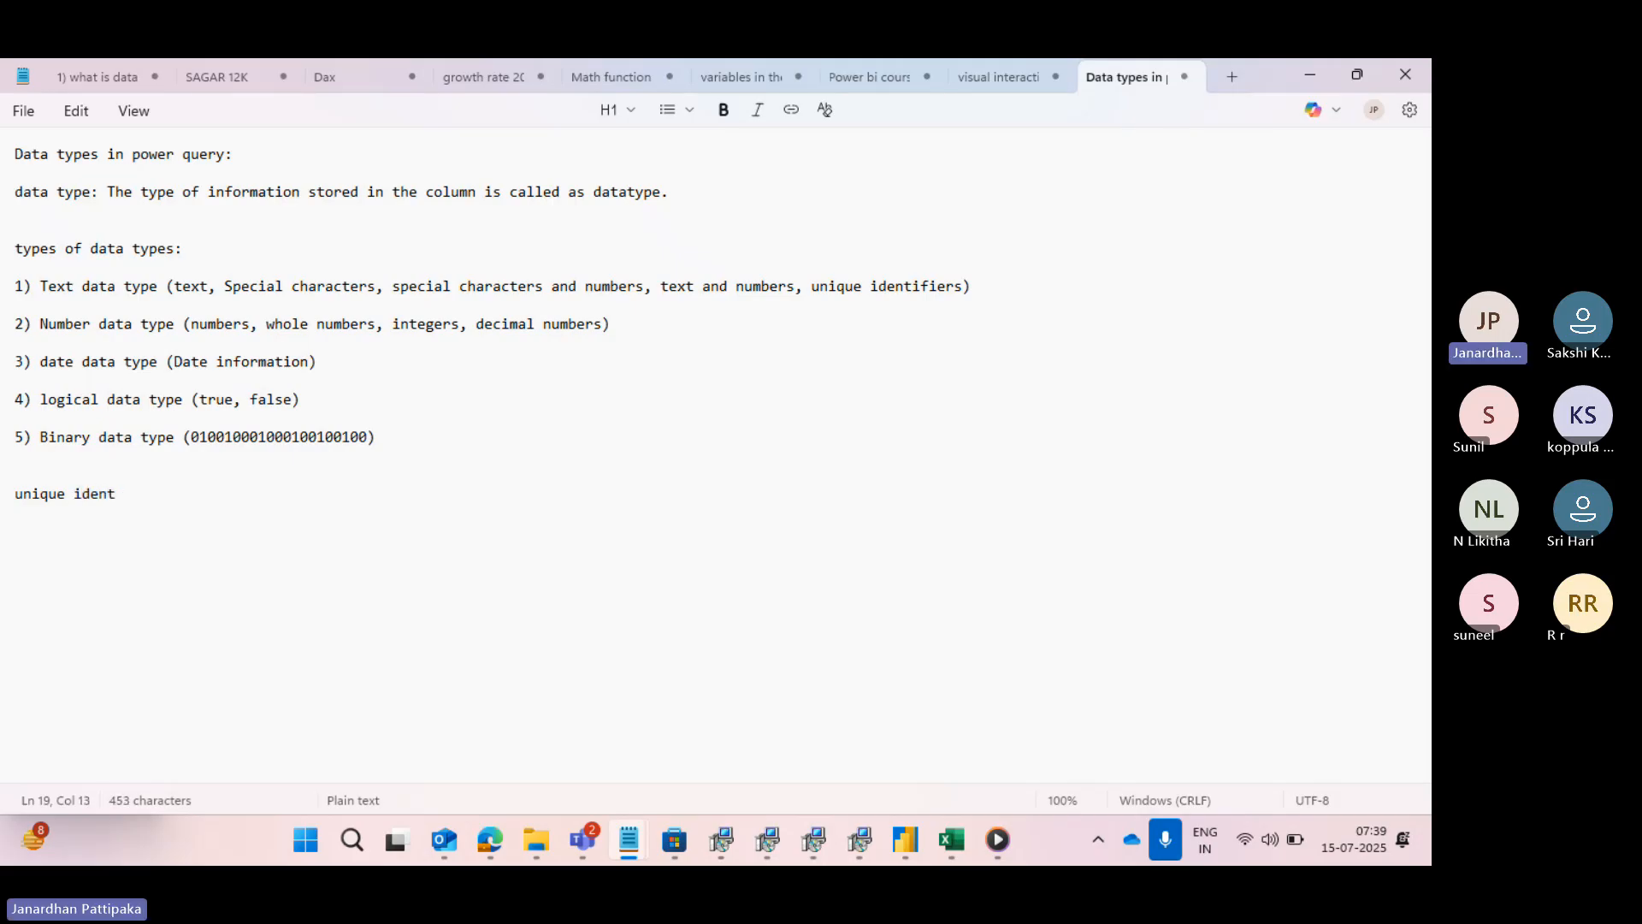
pyautogui.write('ifires:')
pyautogui.press('Return')
pyautogui.press('Return')
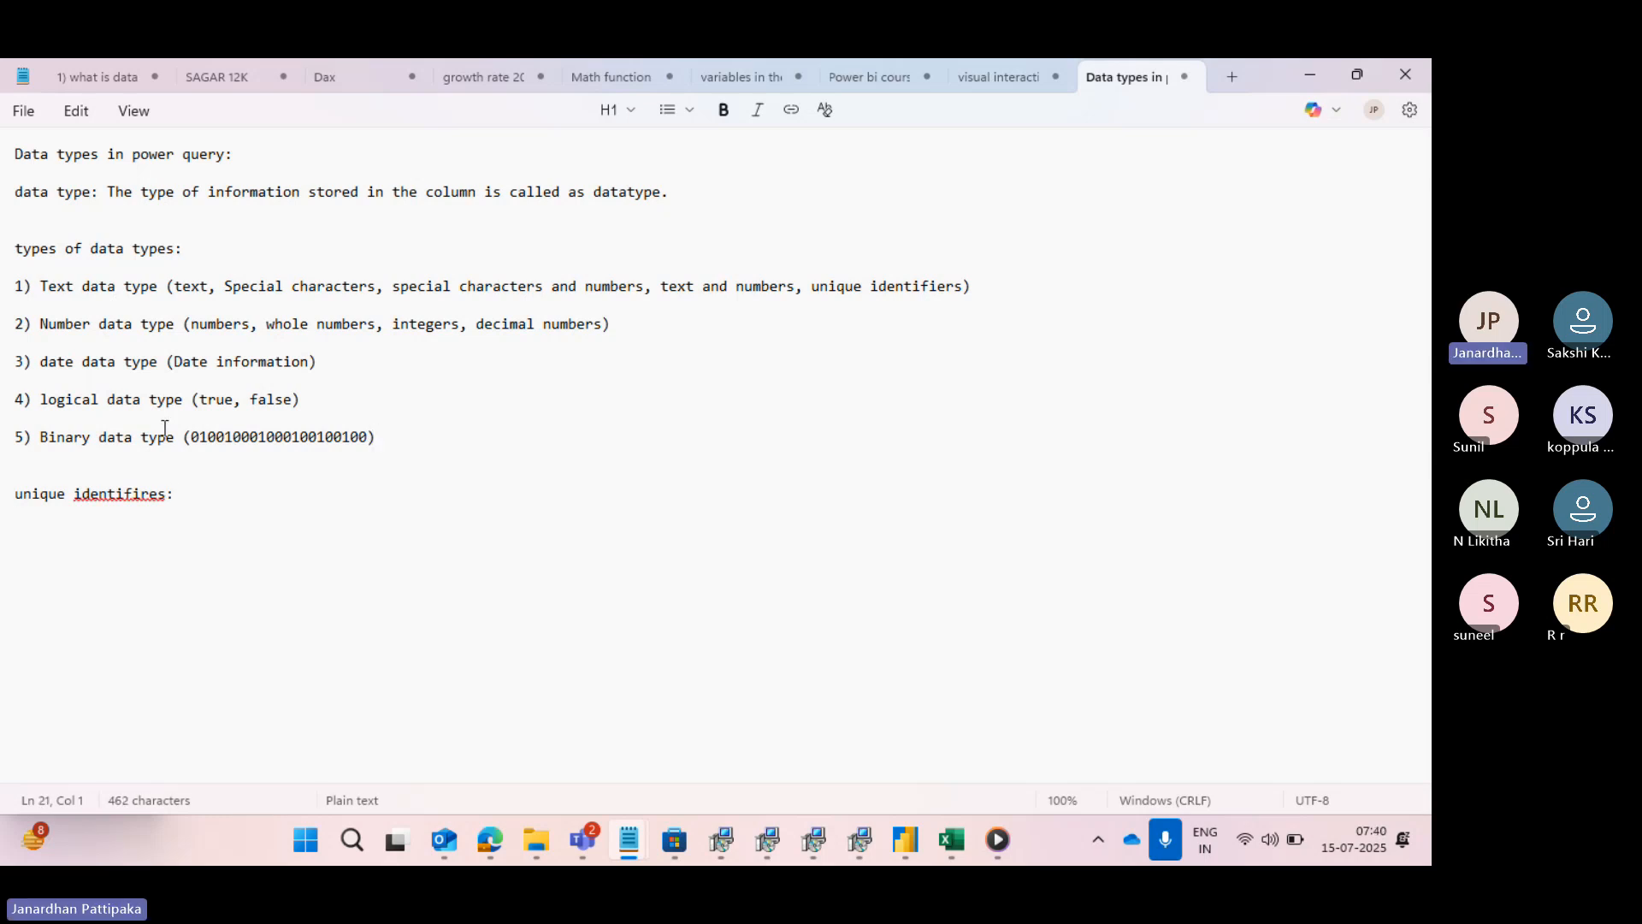
pyautogui.click(109, 495)
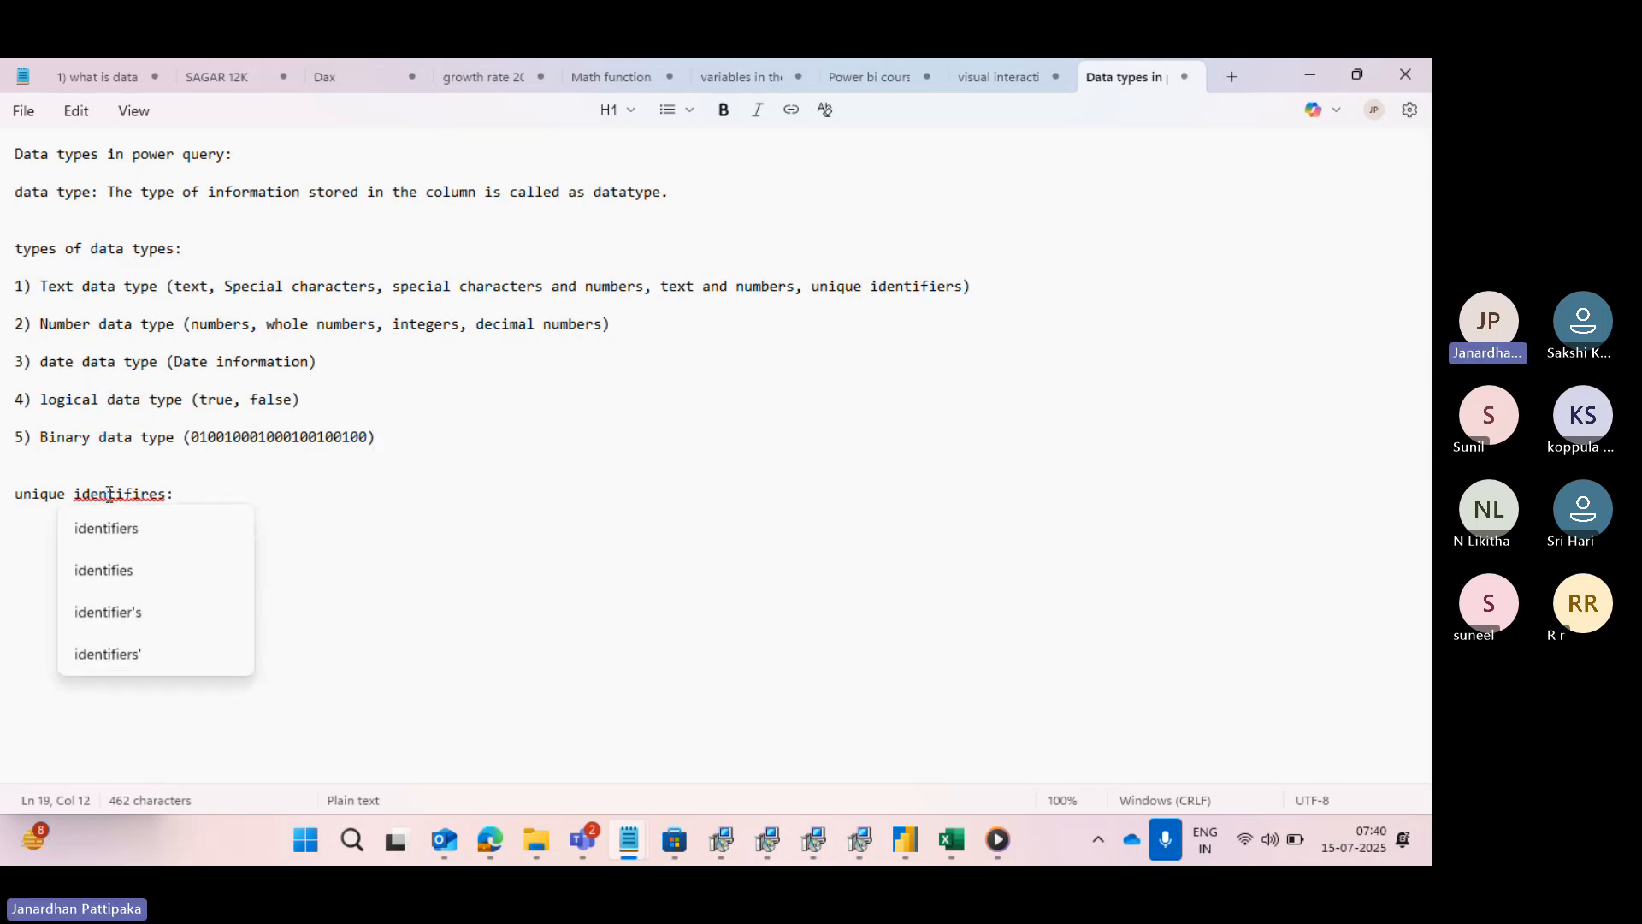
pyautogui.click(101, 530)
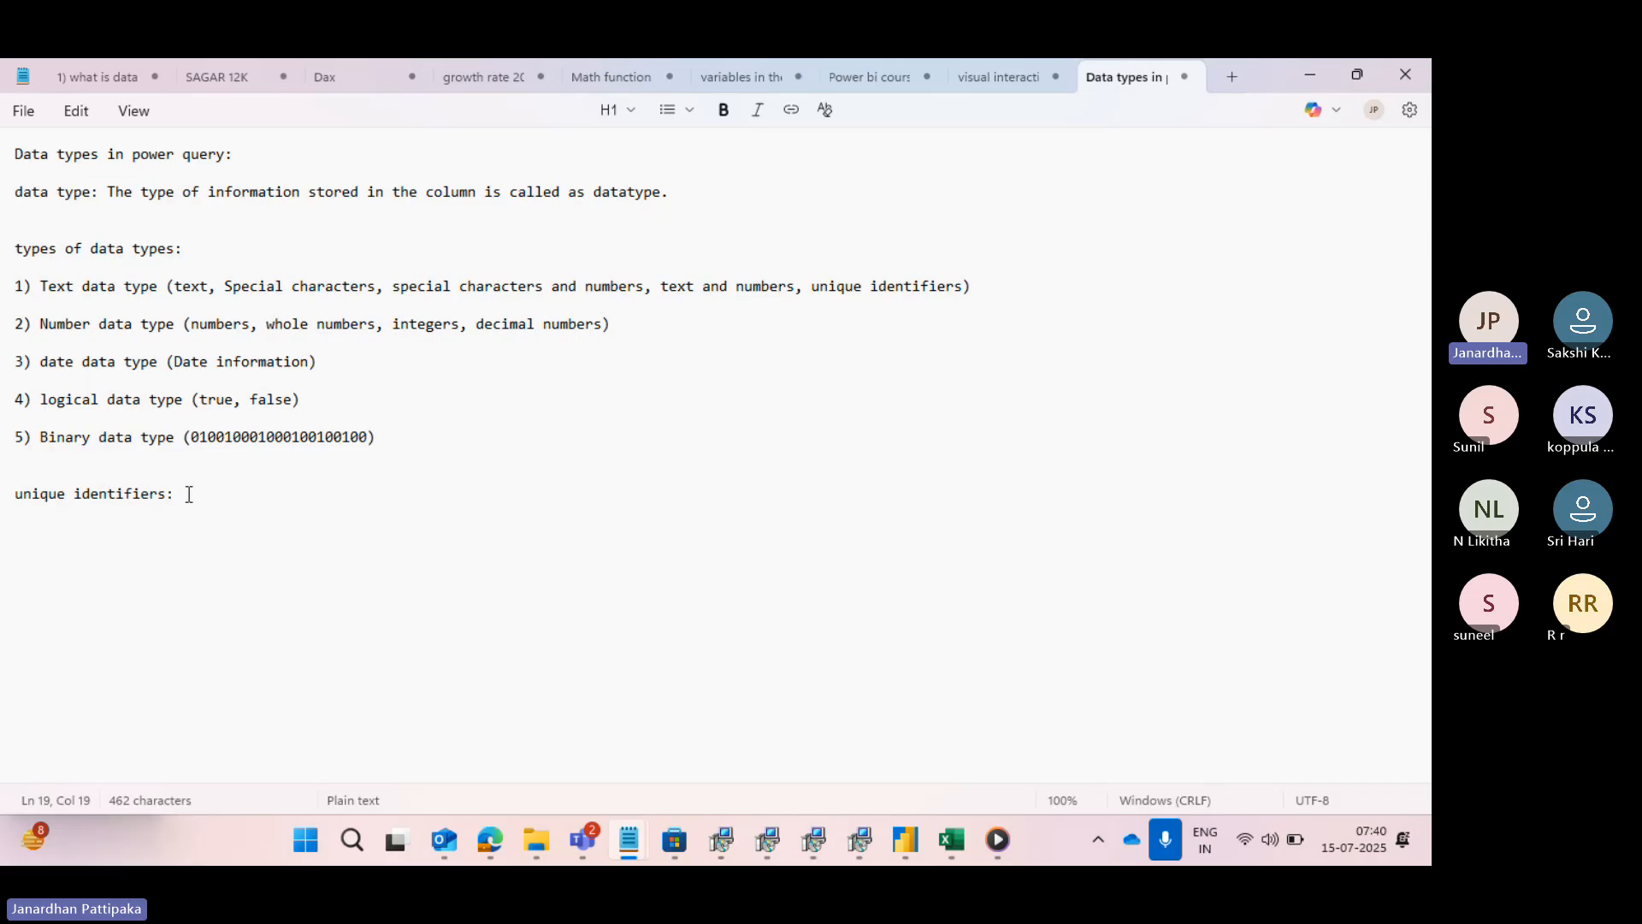
# - Start a numbered entry reading "1) Aadhar card" below the "unique identifiers:" heading, with the suggested capitalised spelling "Aadhar"
pyautogui.click(189, 494)
pyautogui.press('Return')
pyautogui.press('Return')
pyautogui.write('1) aadha')
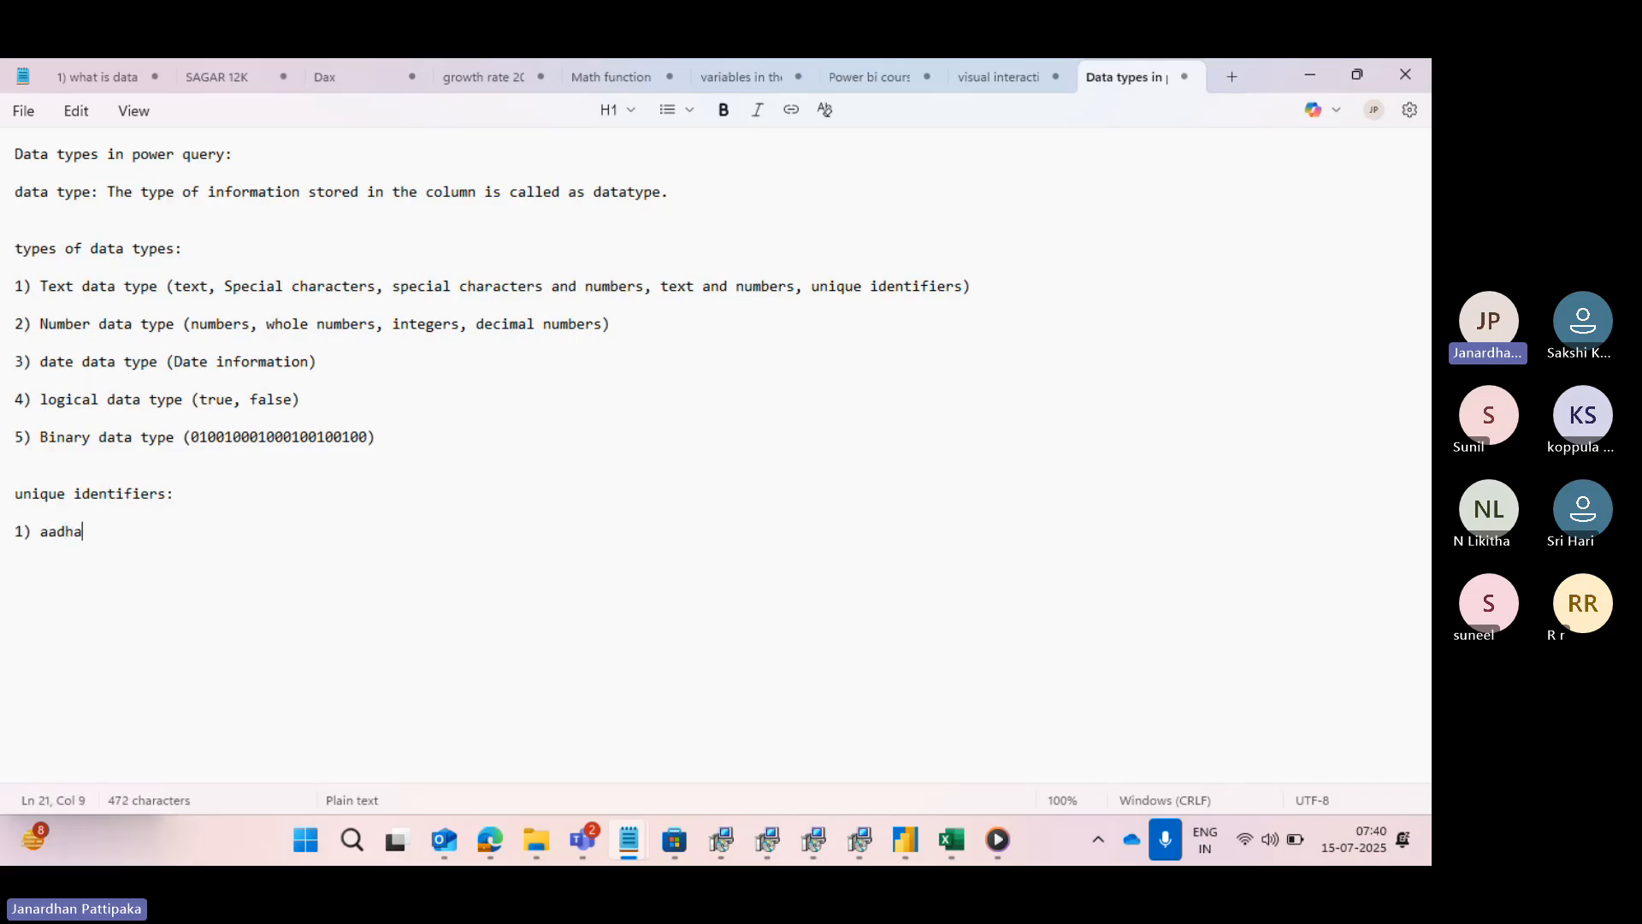
pyautogui.write('r card')
pyautogui.click(43, 532)
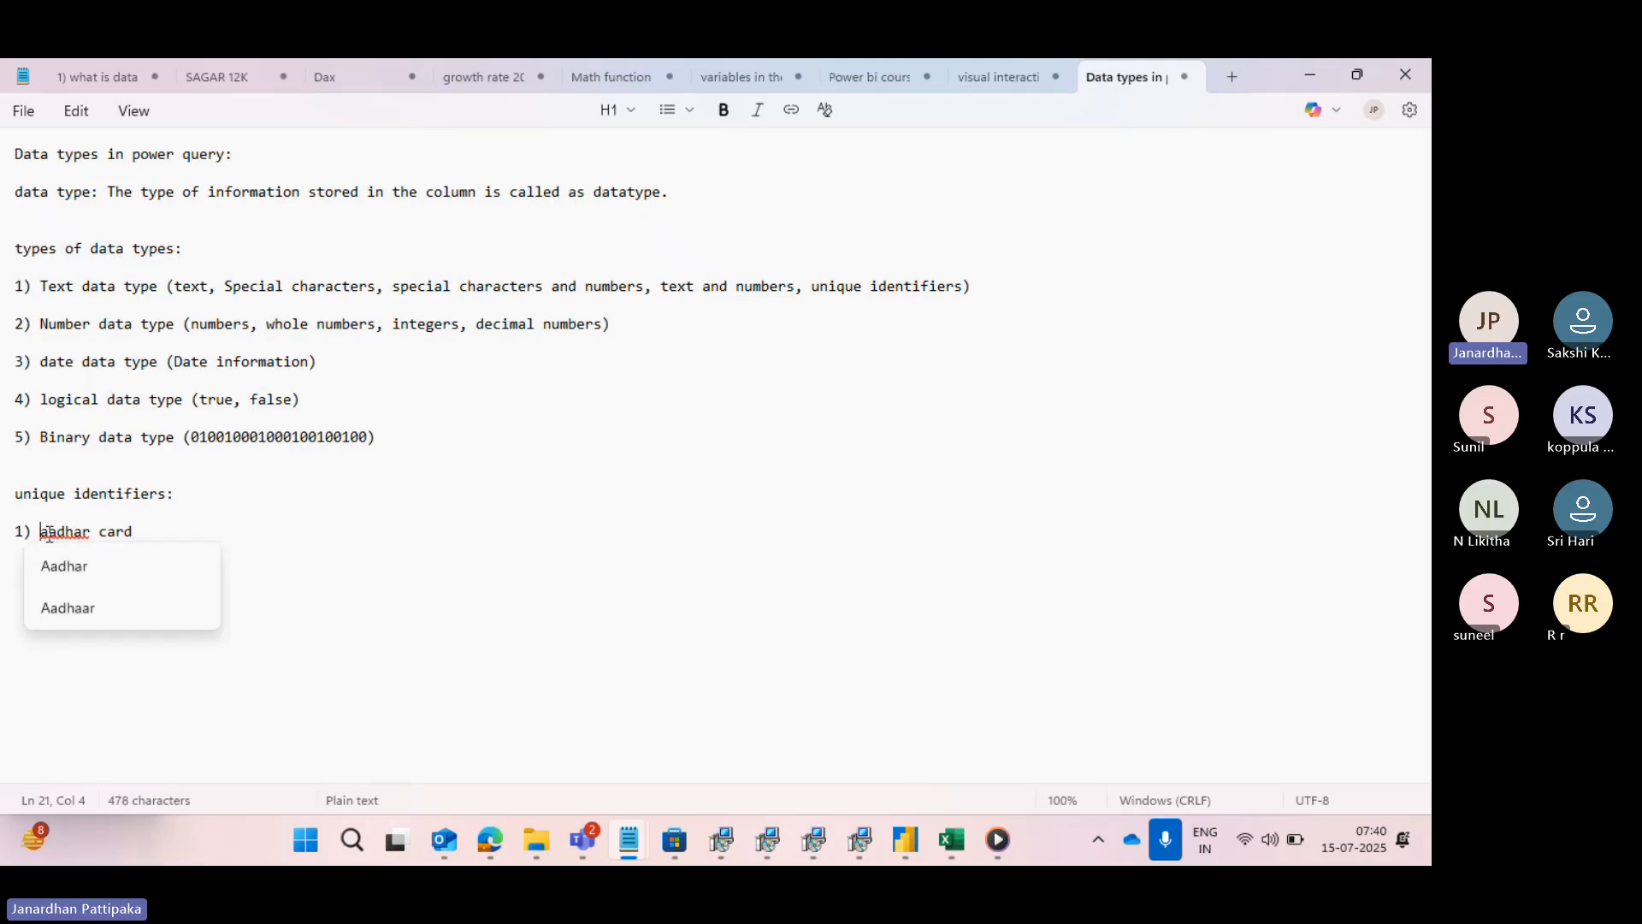
pyautogui.click(64, 568)
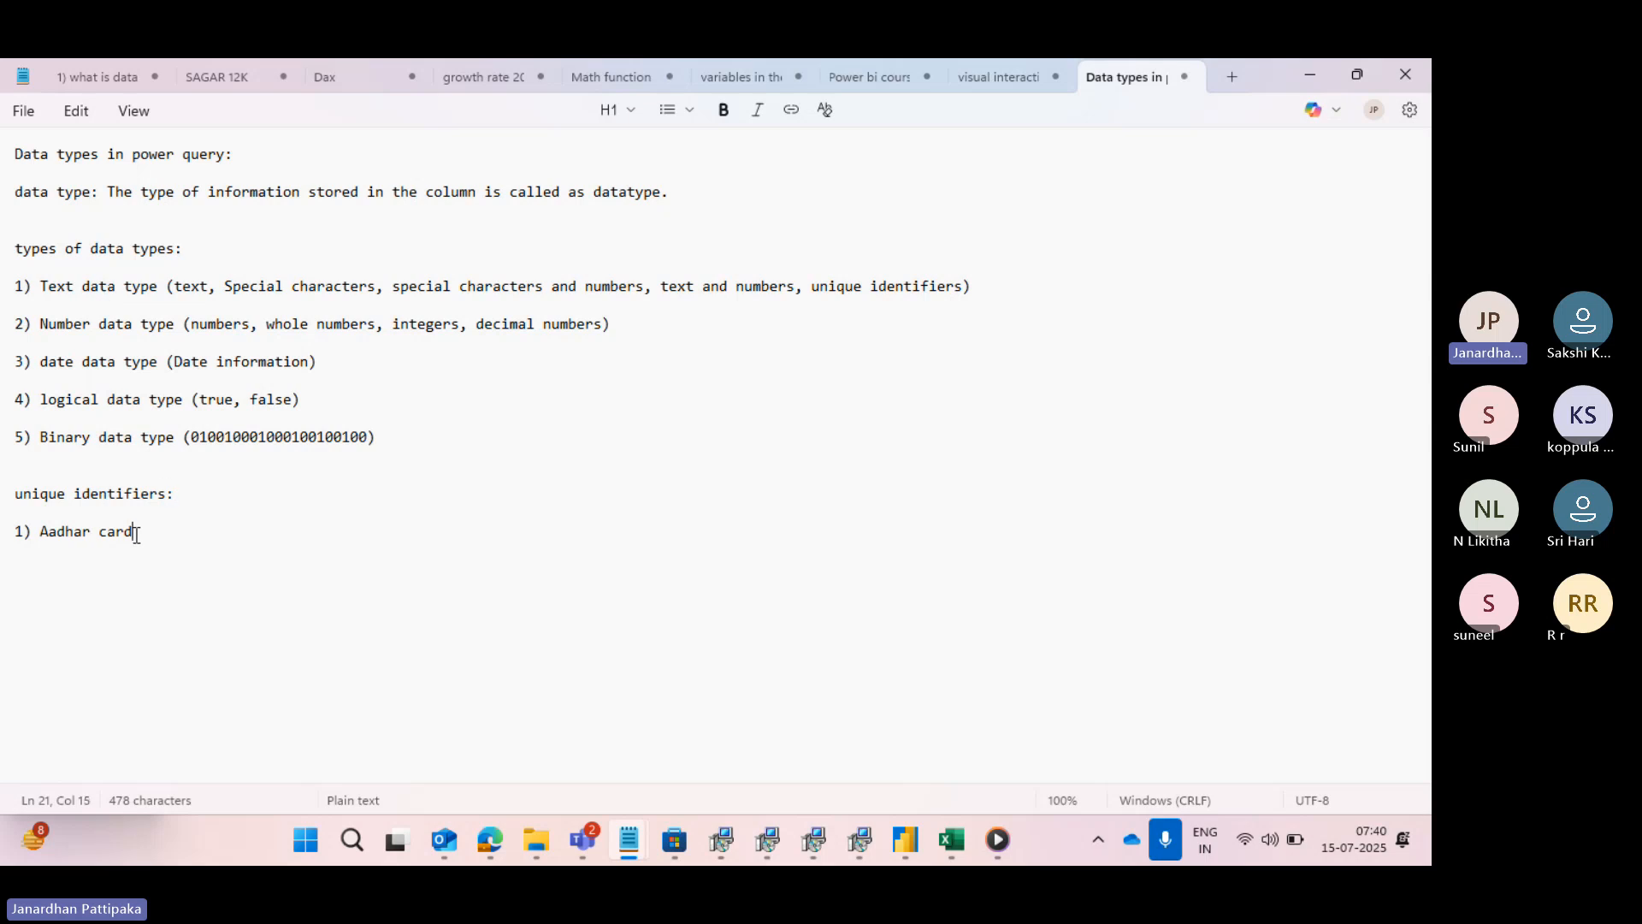
# - Continue the unique identifiers entry after "Aadhar card" with ", PAN CARD,VOTER ID,RATION CARD," in capitals
pyautogui.write(',')
pyautogui.press('capslock')
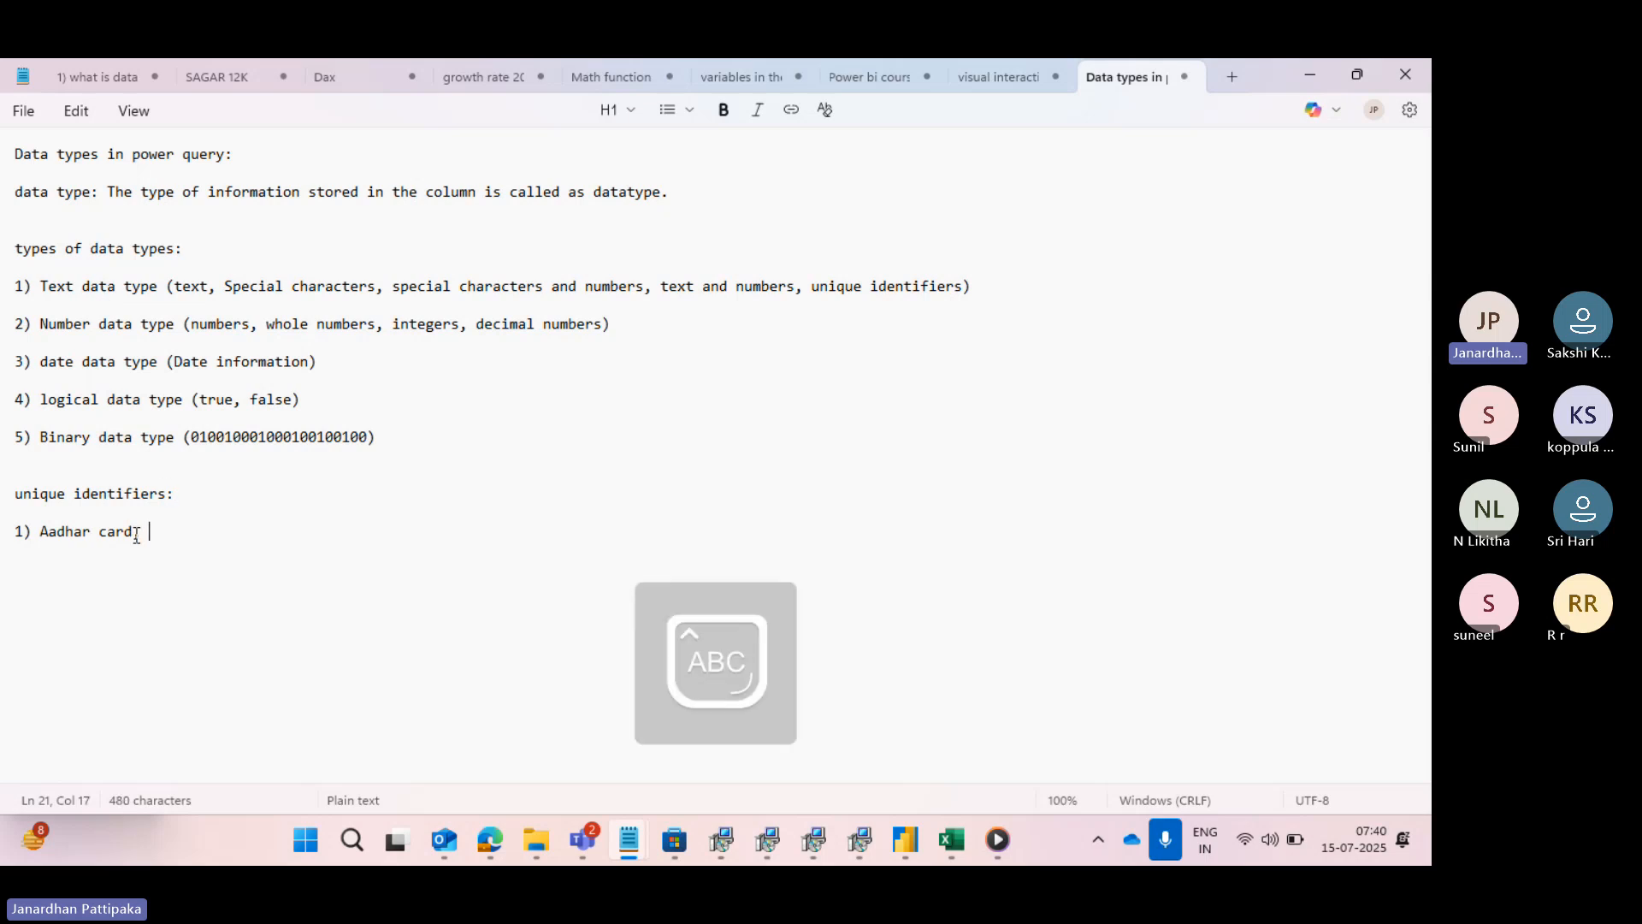
pyautogui.write('PAN CARD,VOT')
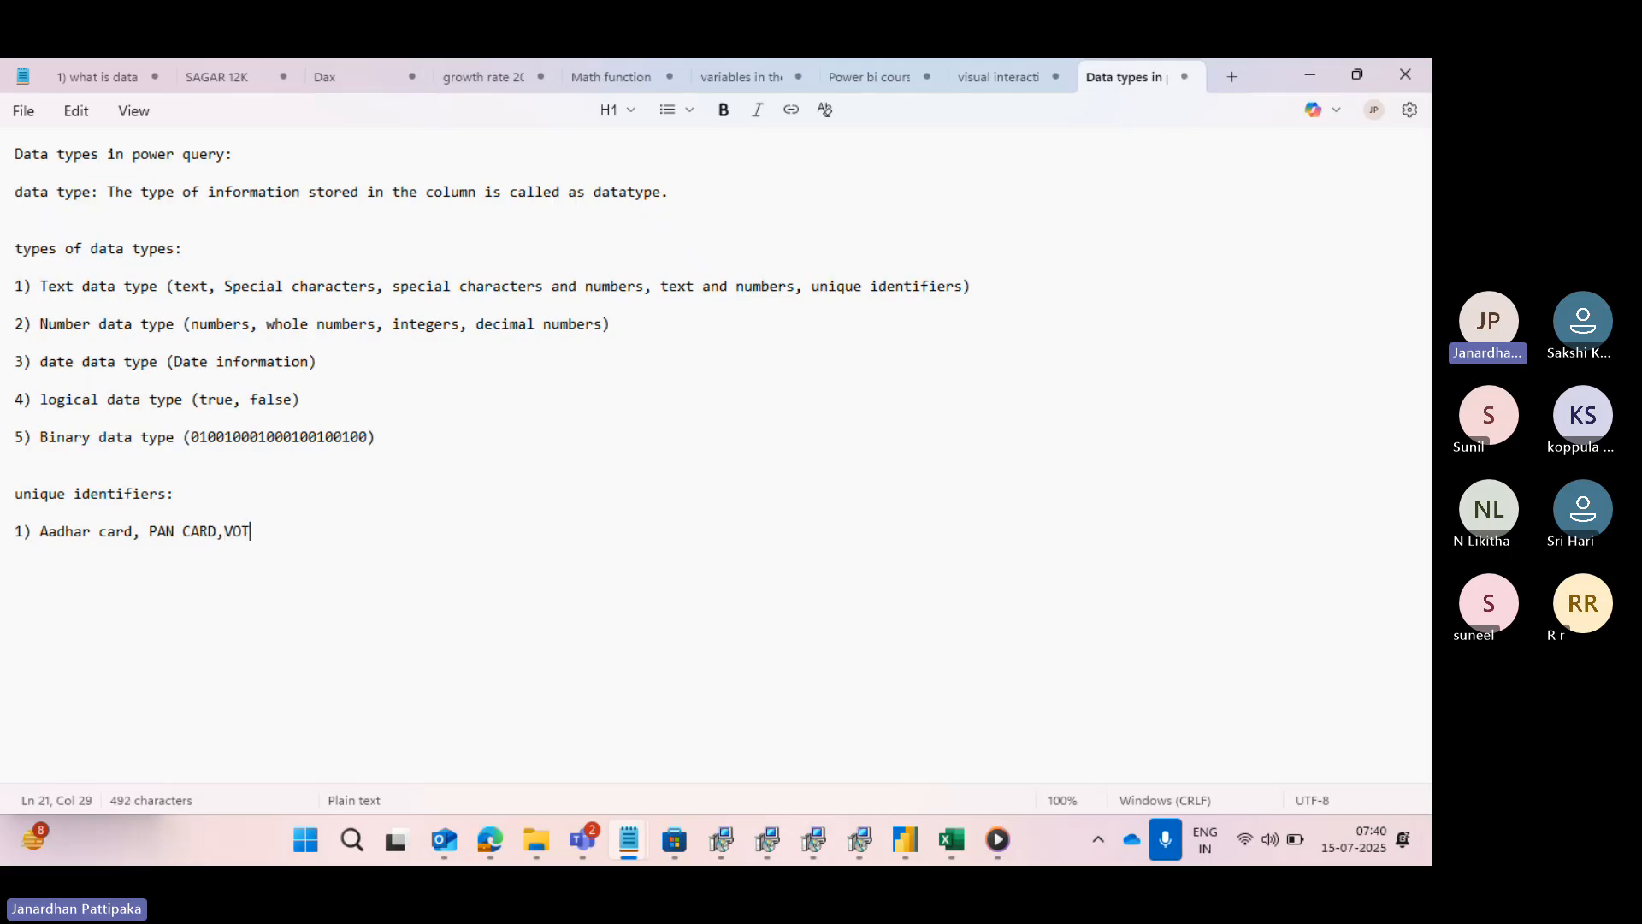
pyautogui.write('ER ID,RATION CAR')
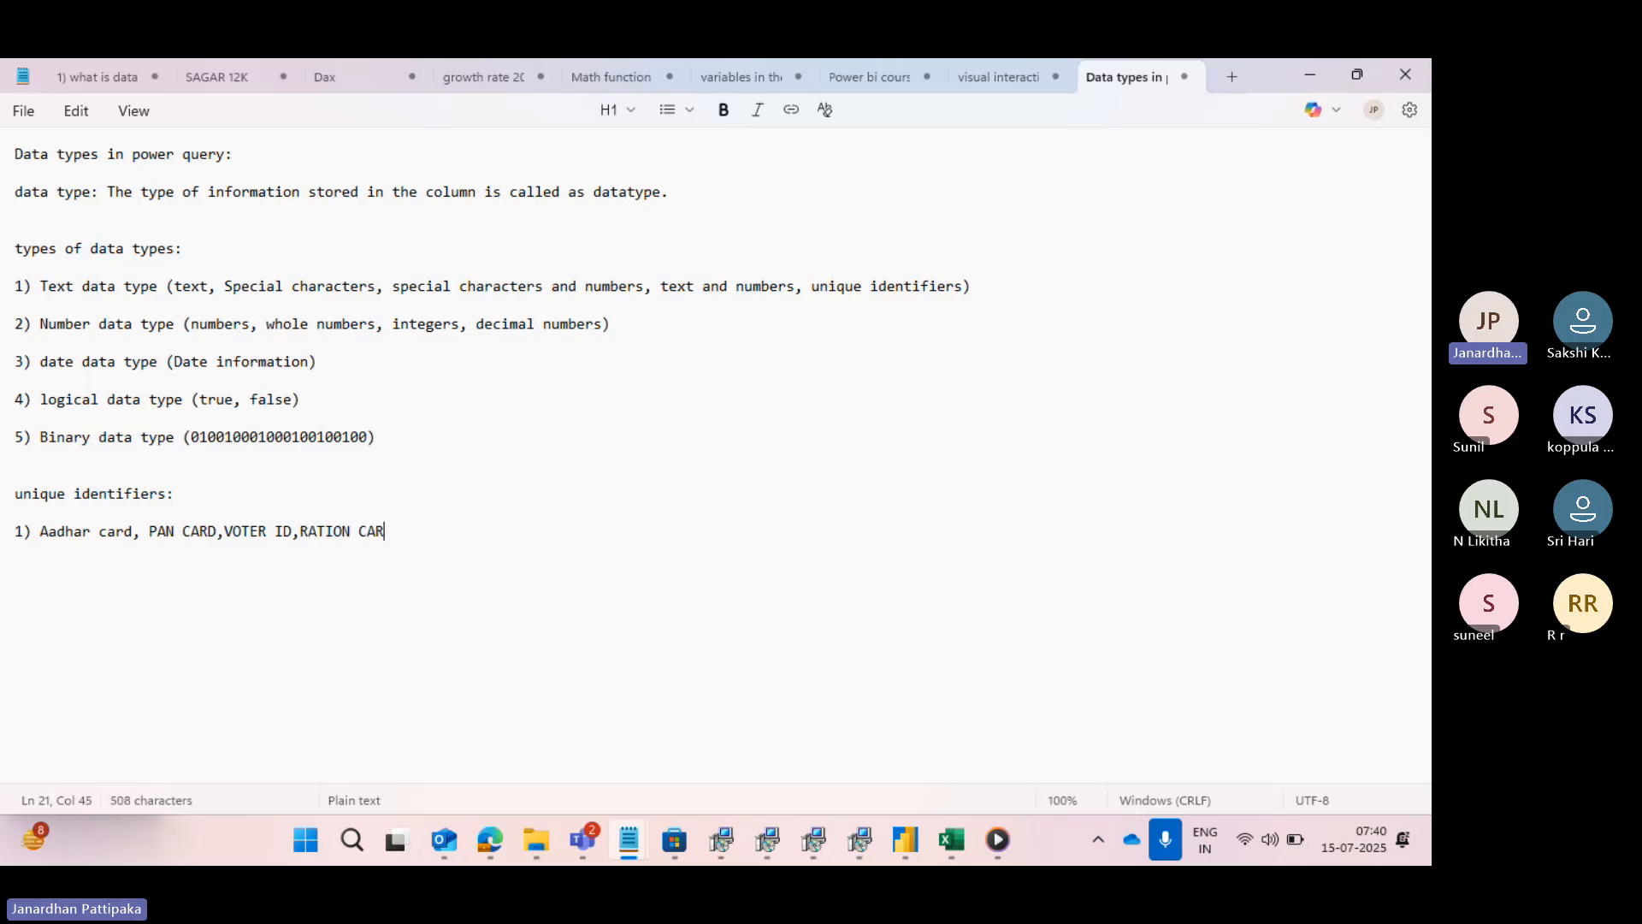
pyautogui.write('D,BANK ACCOUNT,EM')
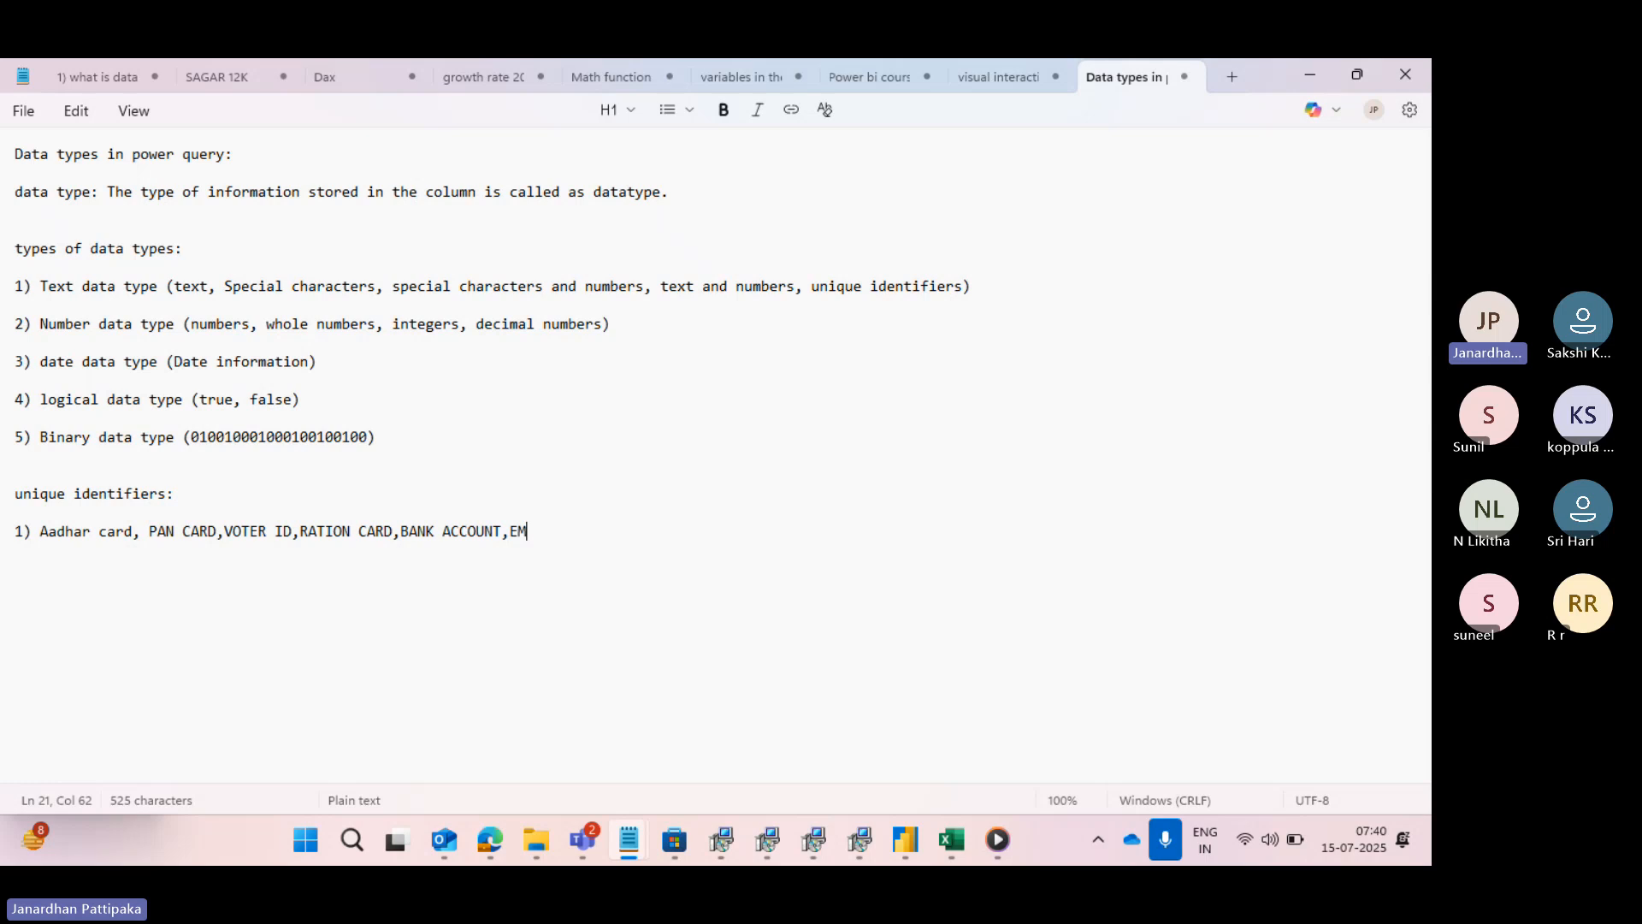
pyautogui.write('PLOYEE ID')
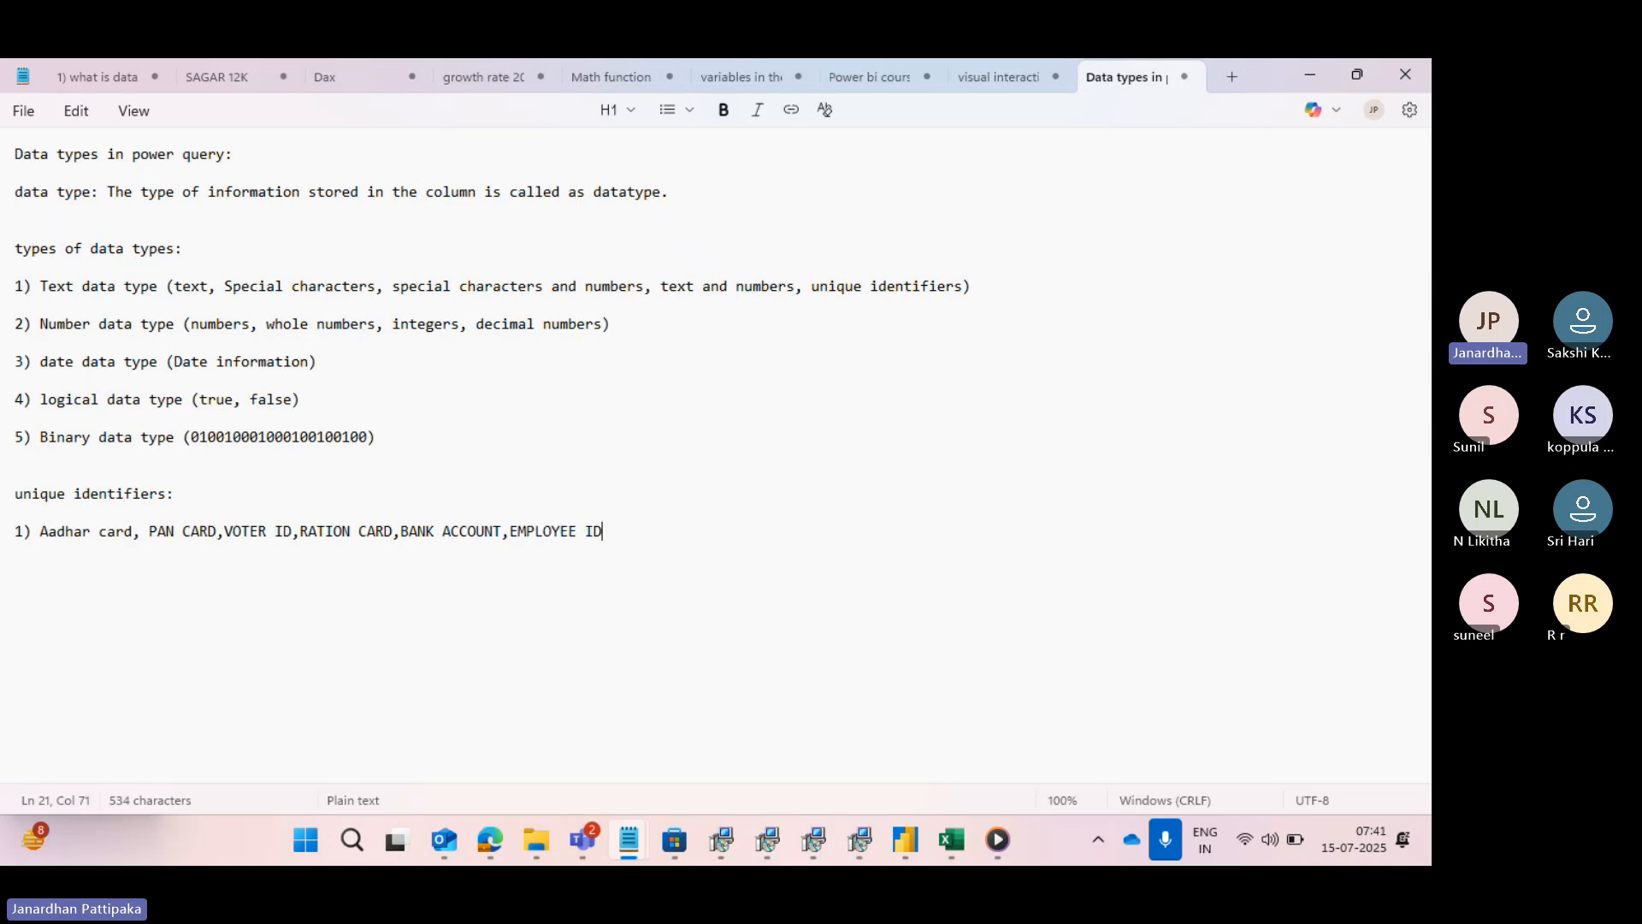
pyautogui.write(',CUSTOMERD I')
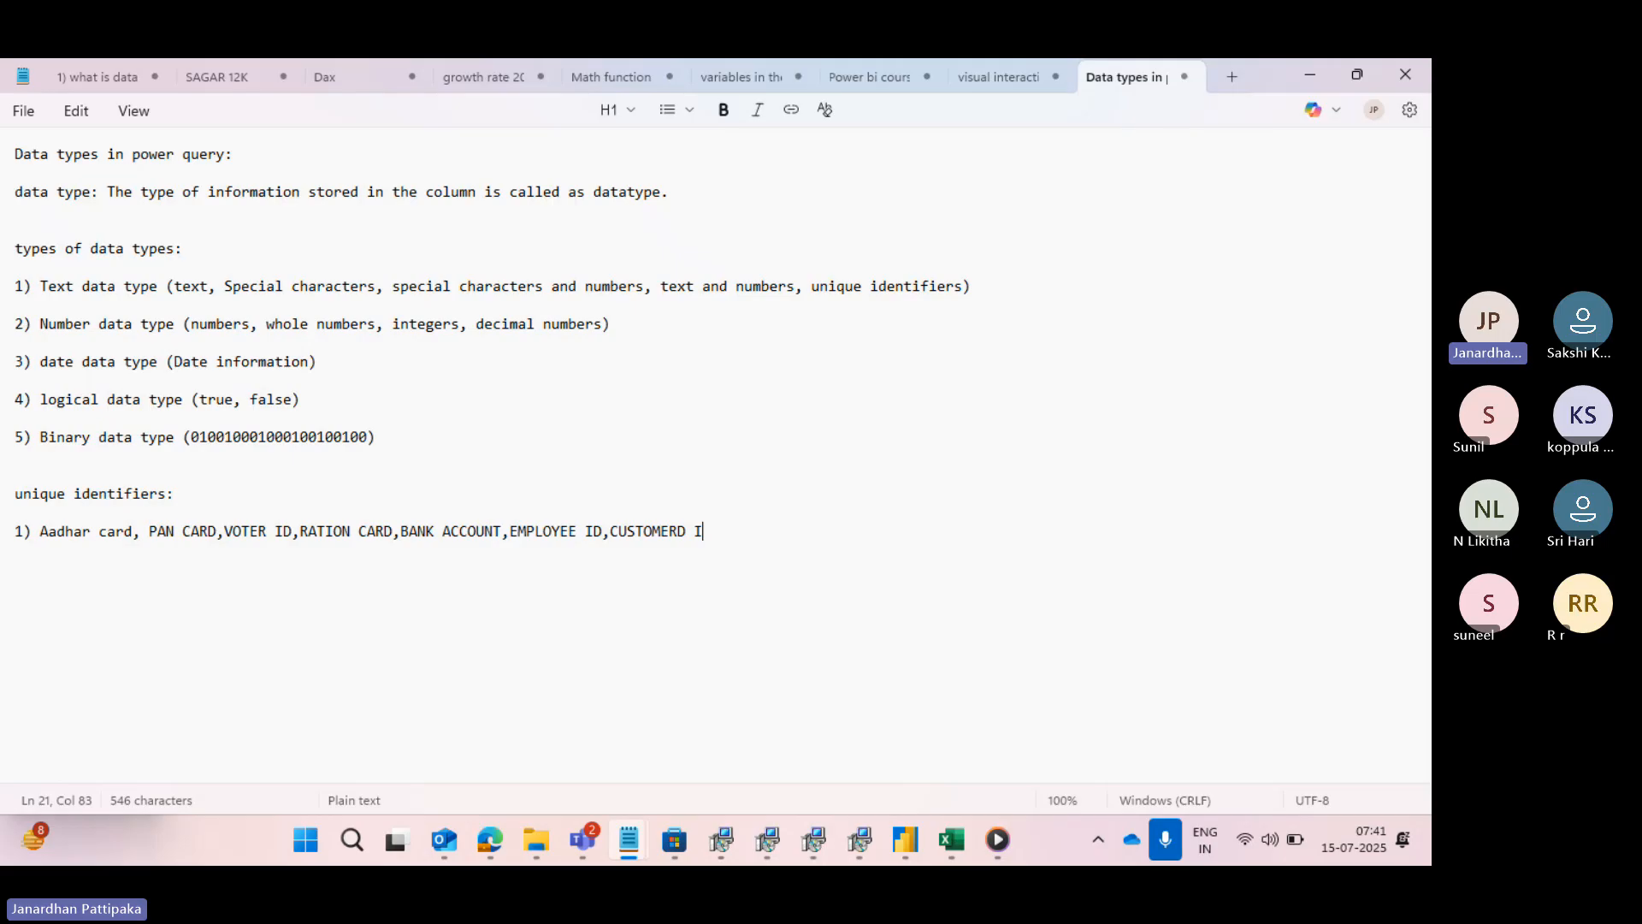
pyautogui.write('D,PRODUCT ID,PIN CODE')
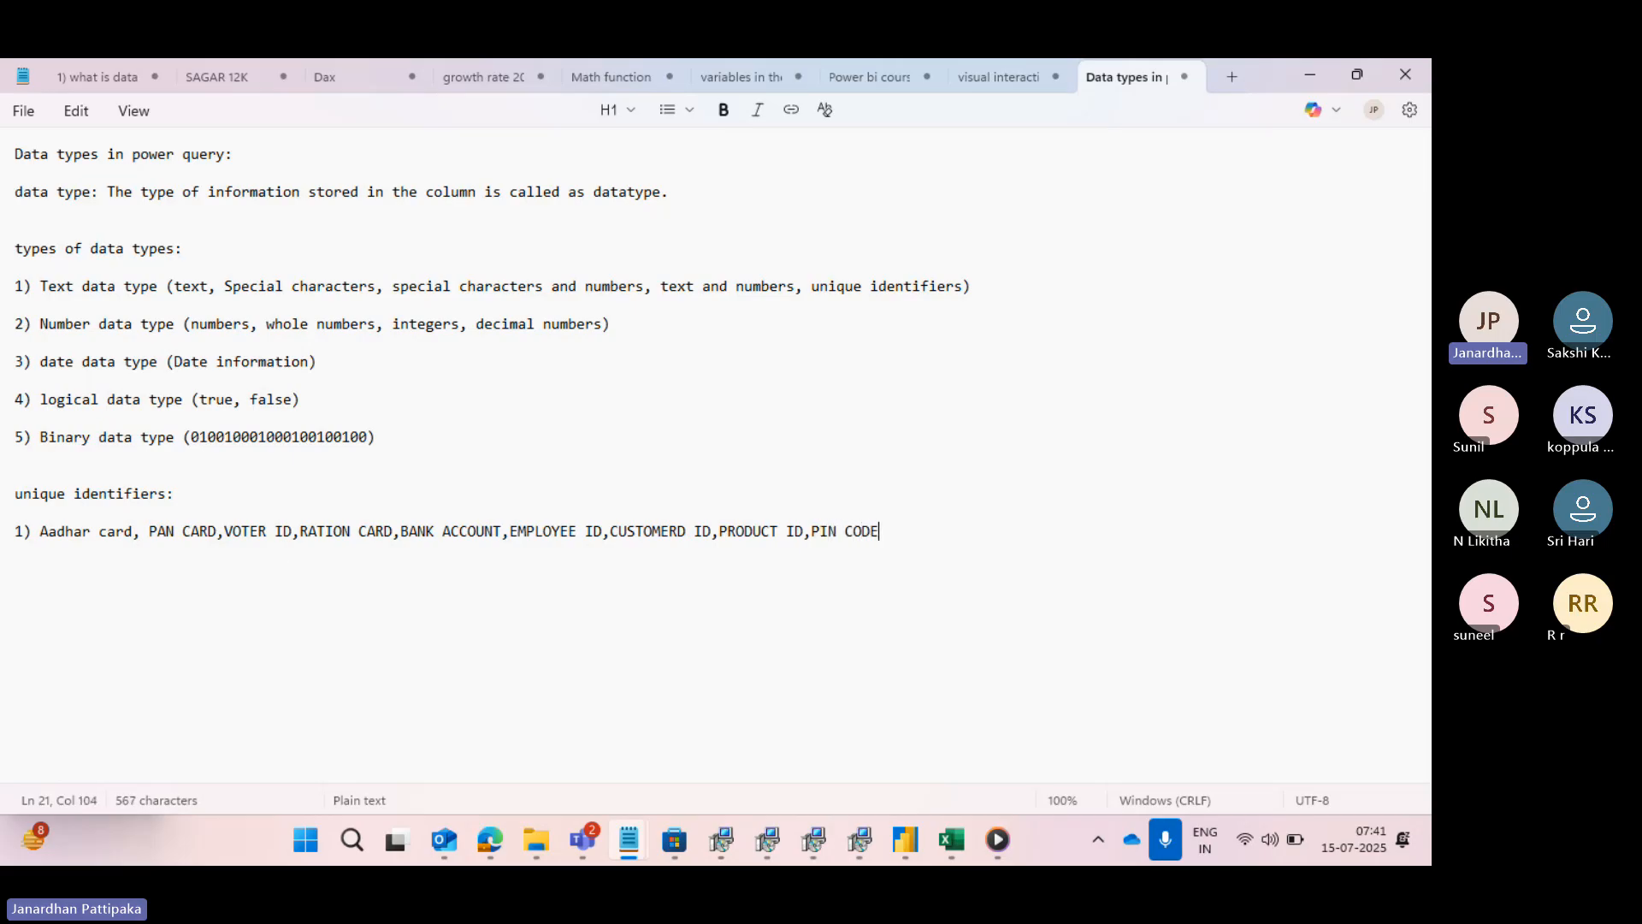
pyautogui.write(',ZIP CODE,')
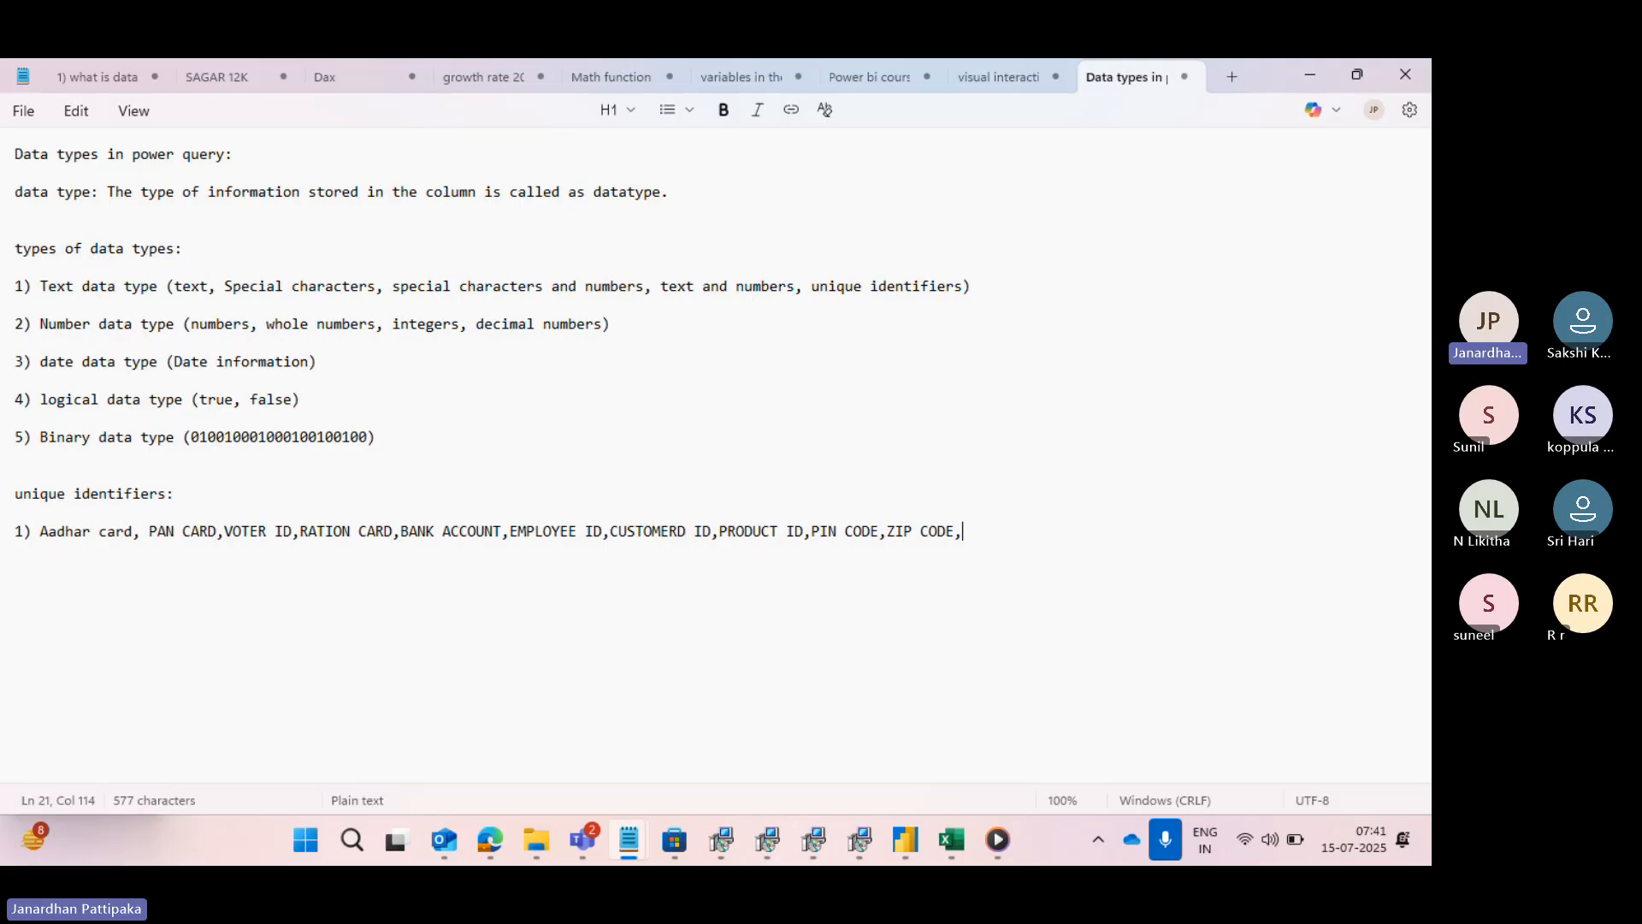
pyautogui.write('MOBILE NUMBER')
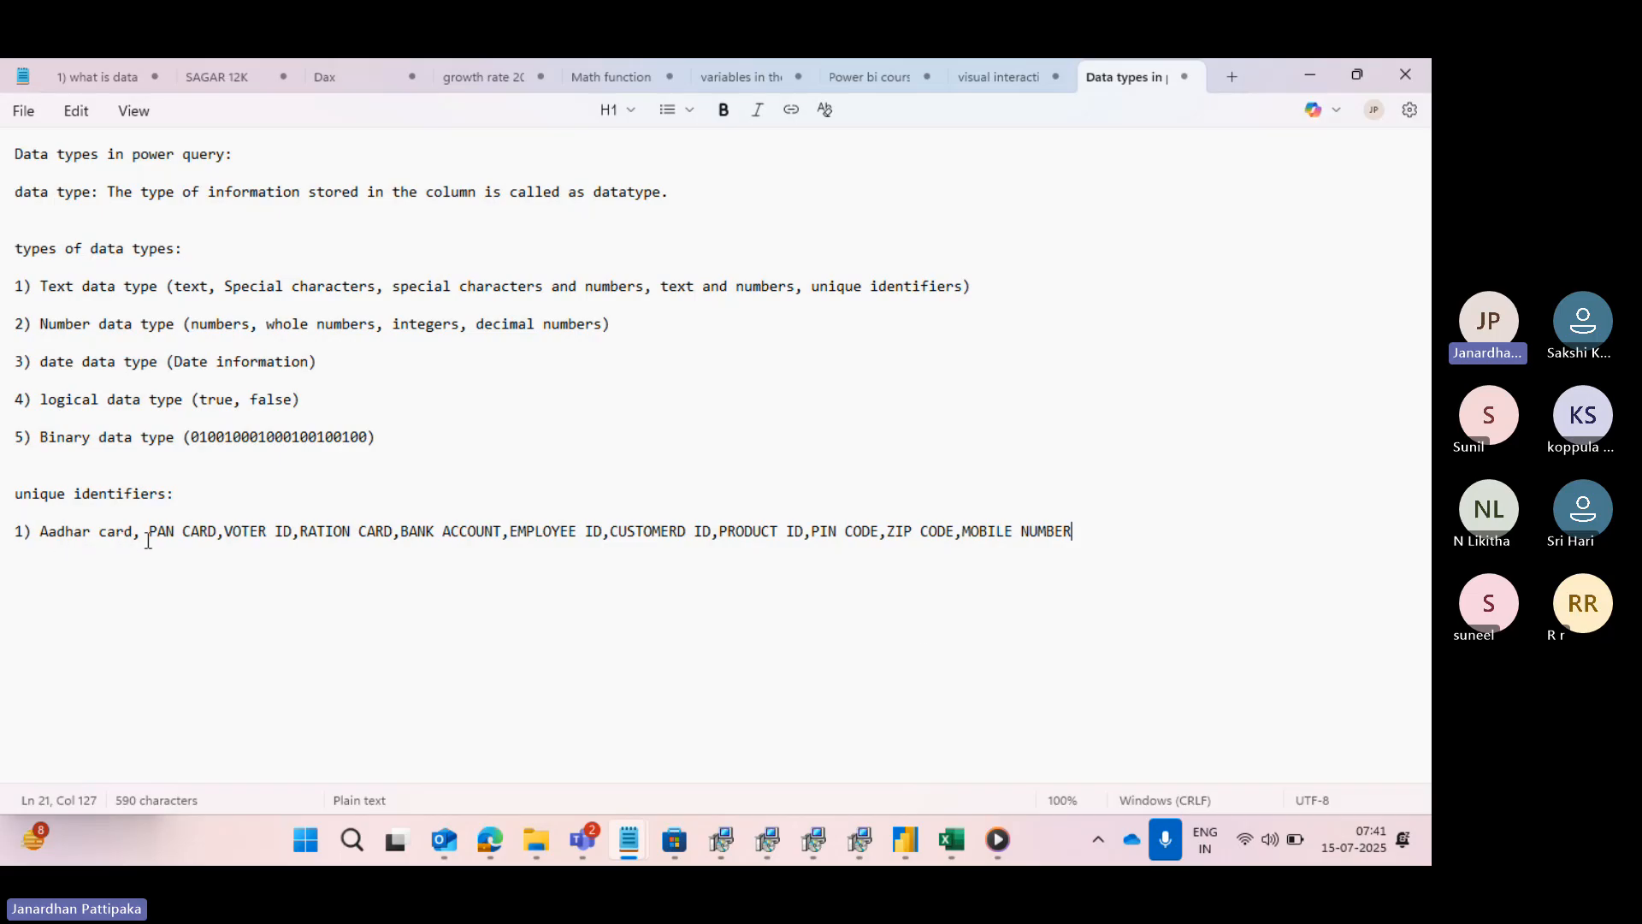
# - Finish the unique identifiers entry with "MOBILE NUMBER,INSURANCE POLICY NO)" and return to the Text data type entry
pyautogui.write(',INS')
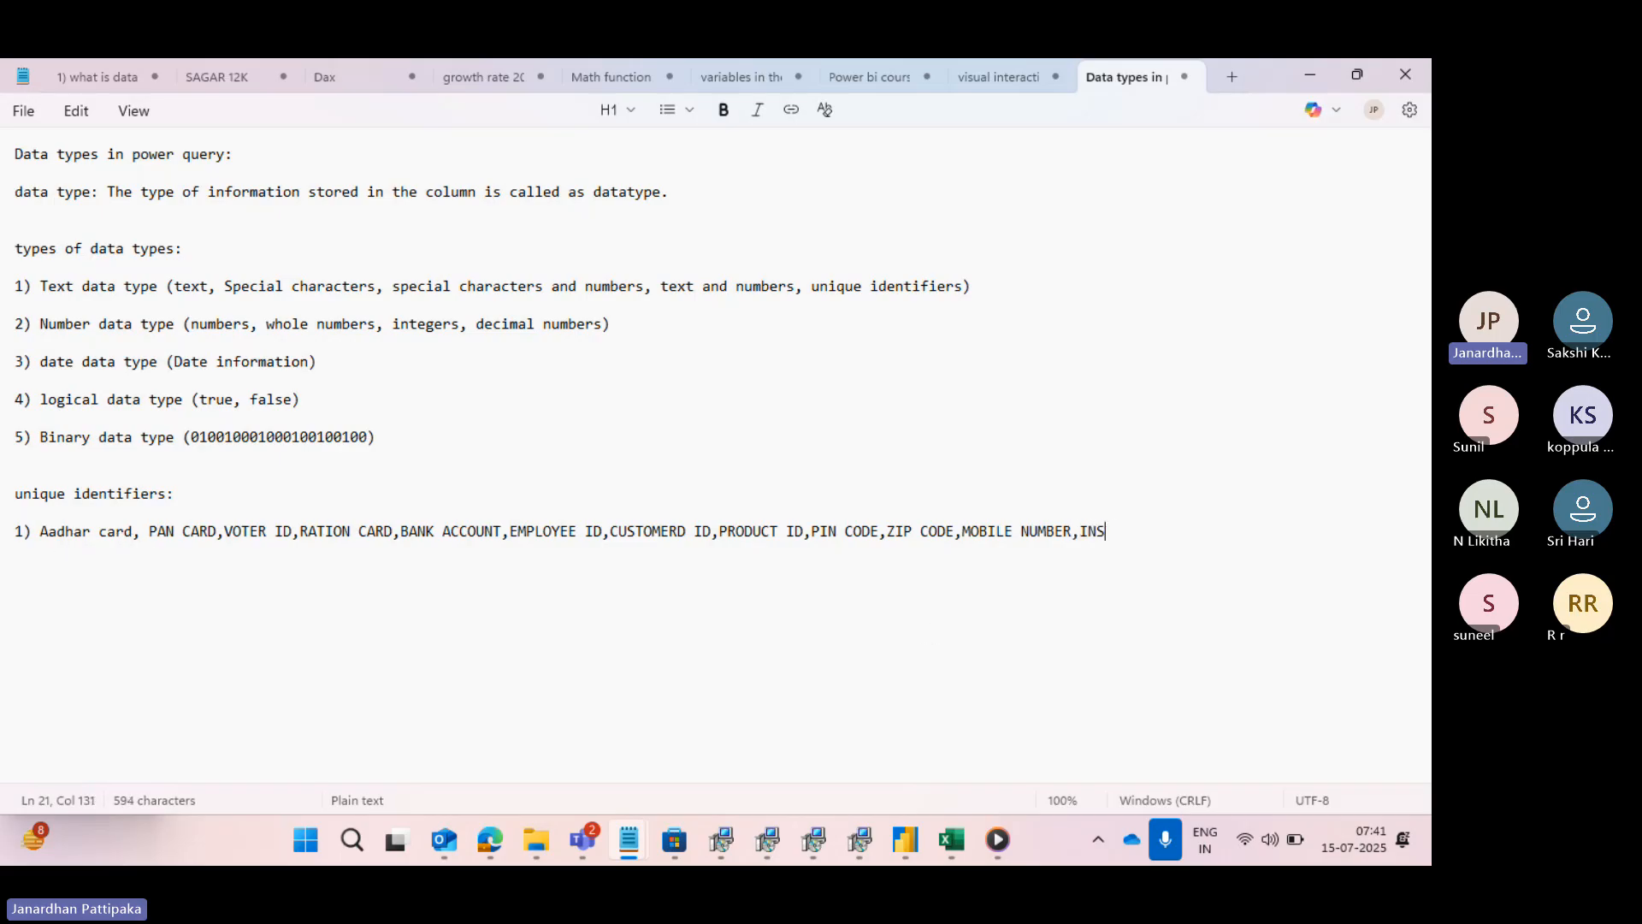
pyautogui.write('URANCE P')
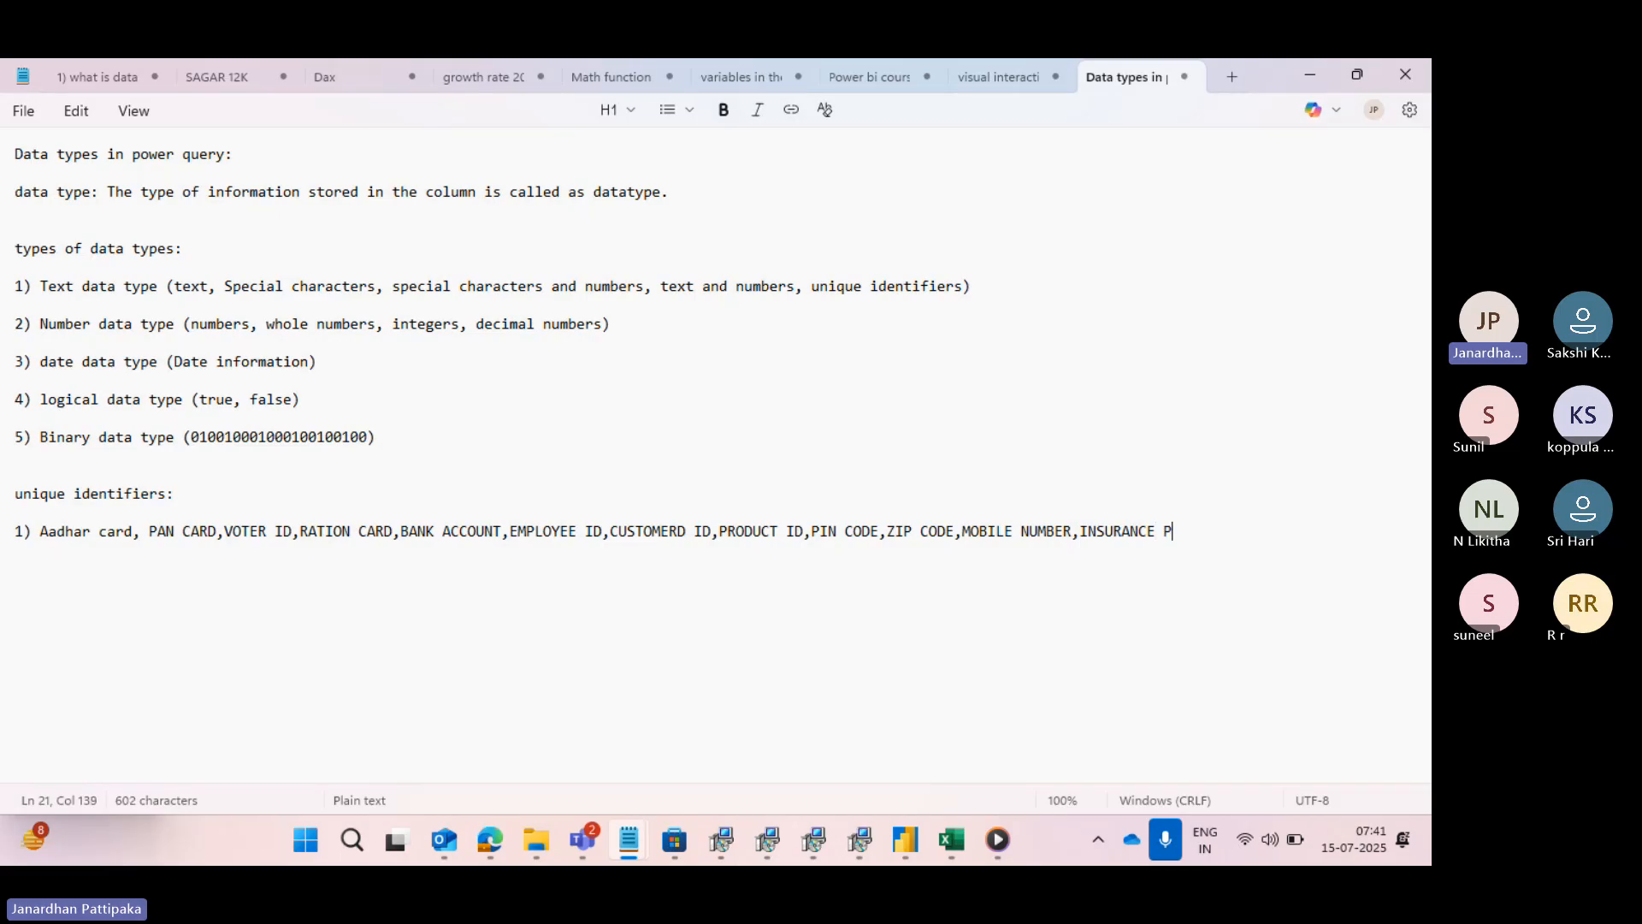
pyautogui.write('OLICY NOO')
pyautogui.press('BackSpace')
pyautogui.write(')')
pyautogui.click(201, 291)
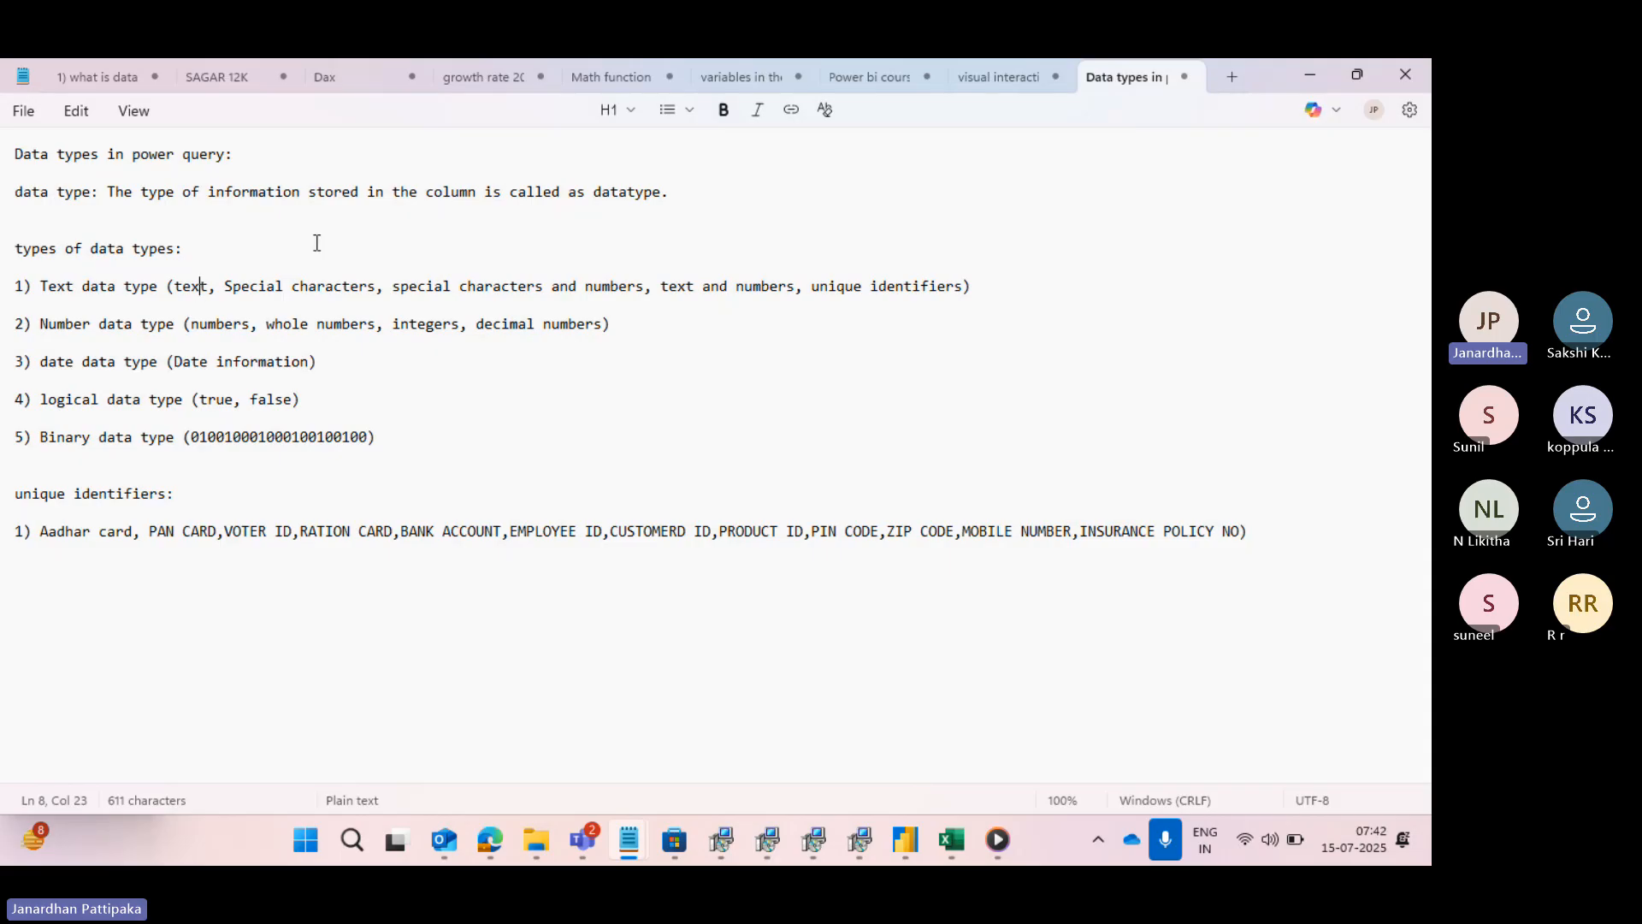
# - Switch to the report view of Power BI Desktop and collapse the financials and Orders tables in the field list
pyautogui.moveTo(905, 840)
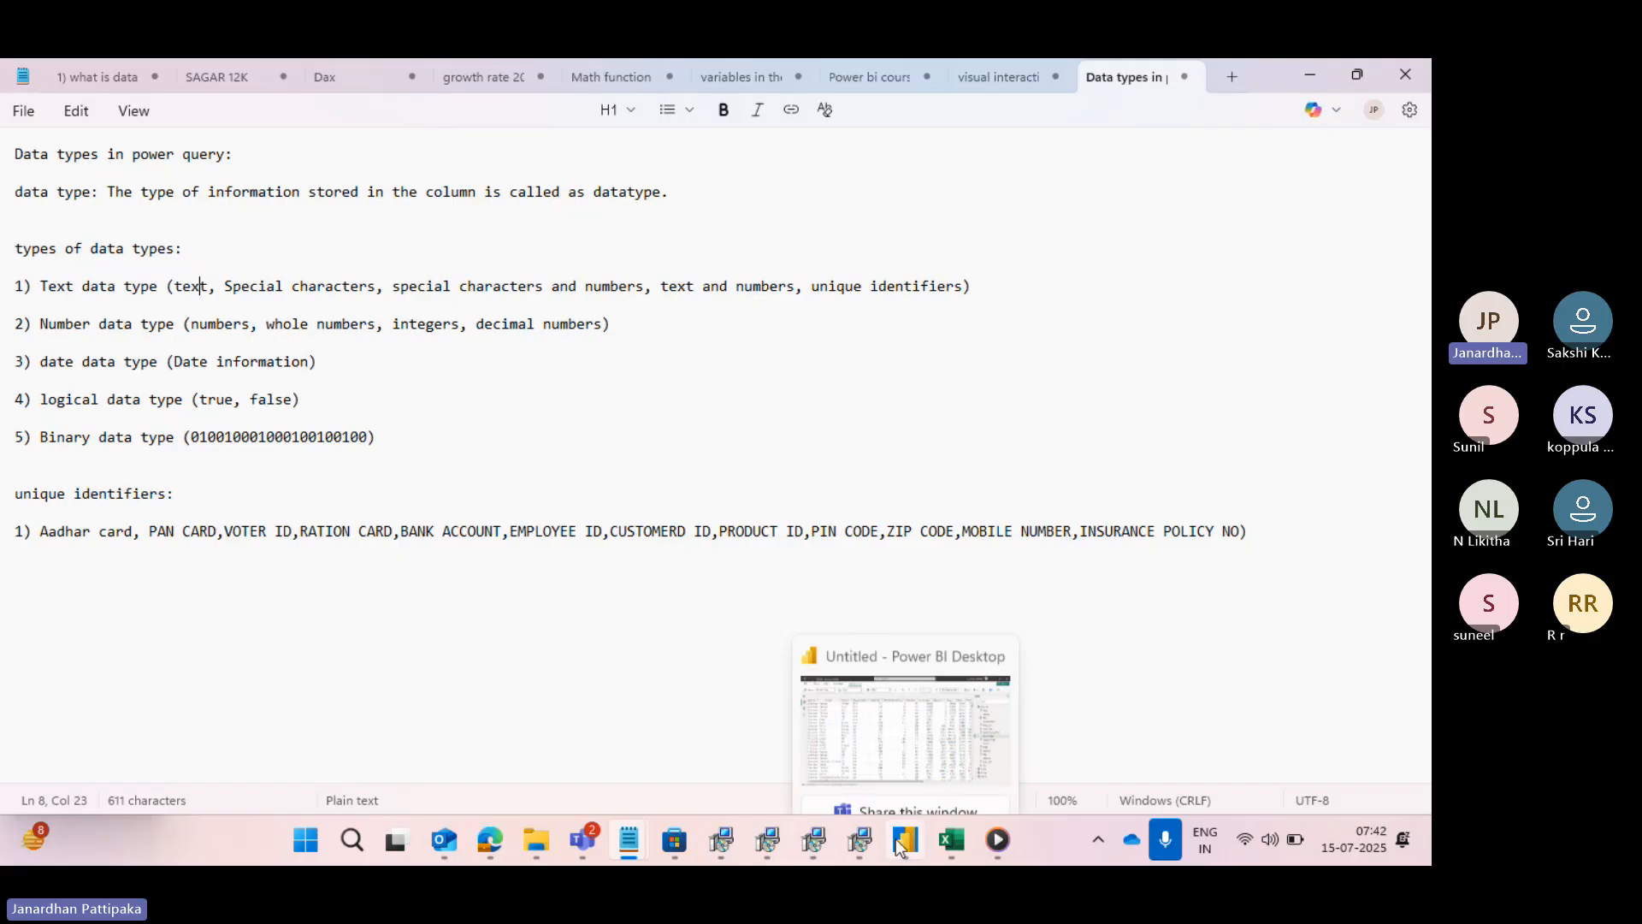
pyautogui.click(891, 720)
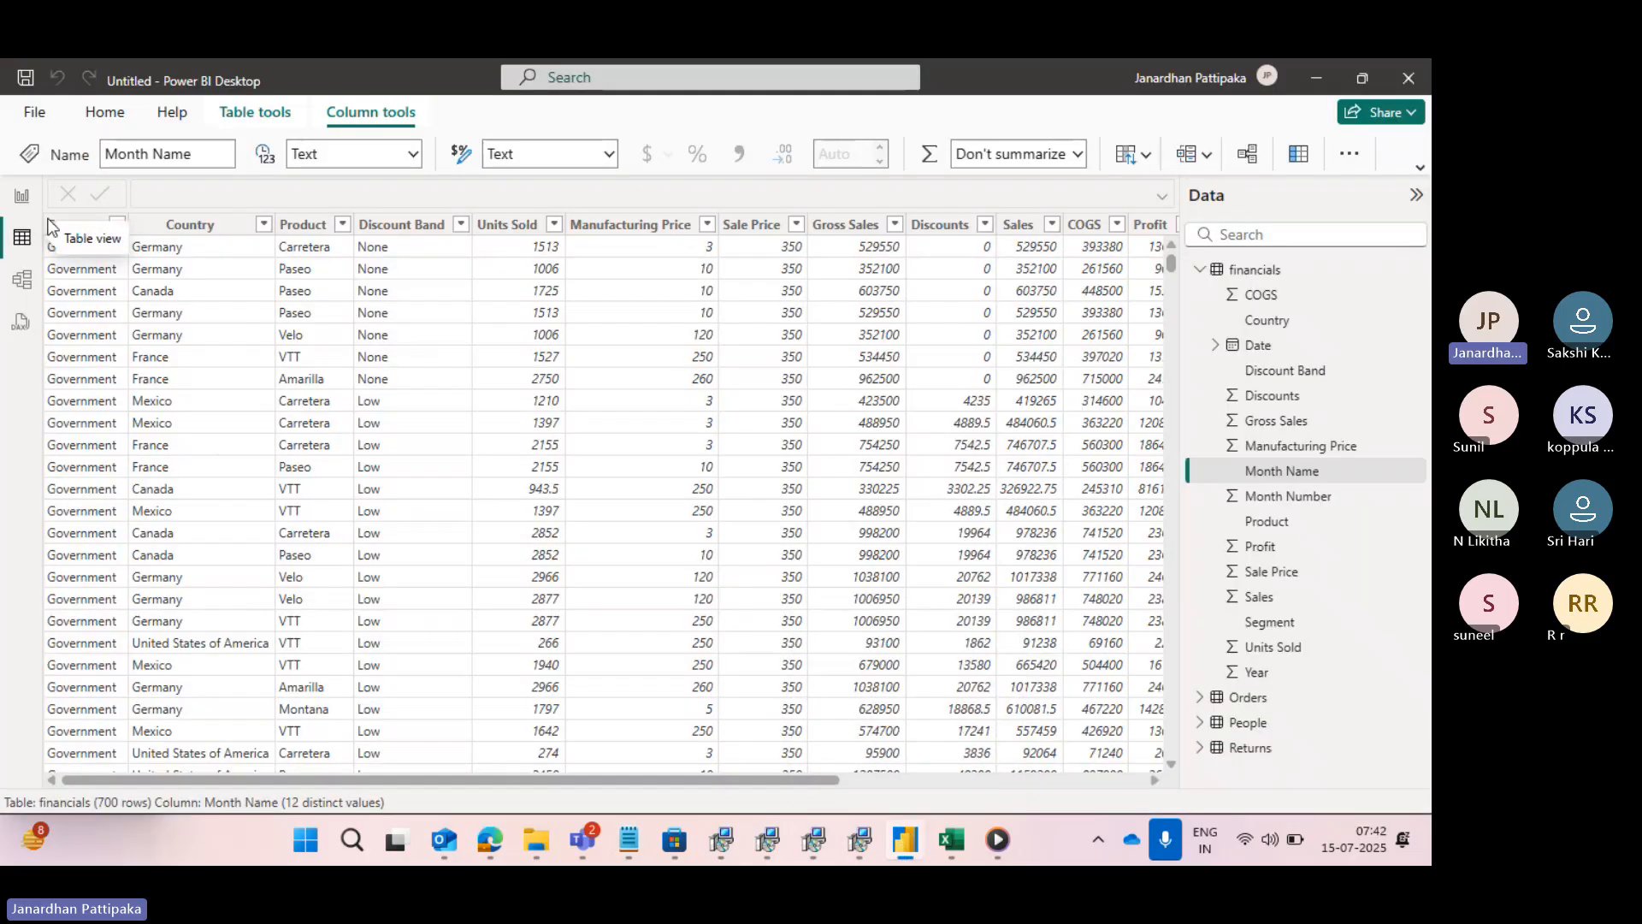
pyautogui.click(22, 196)
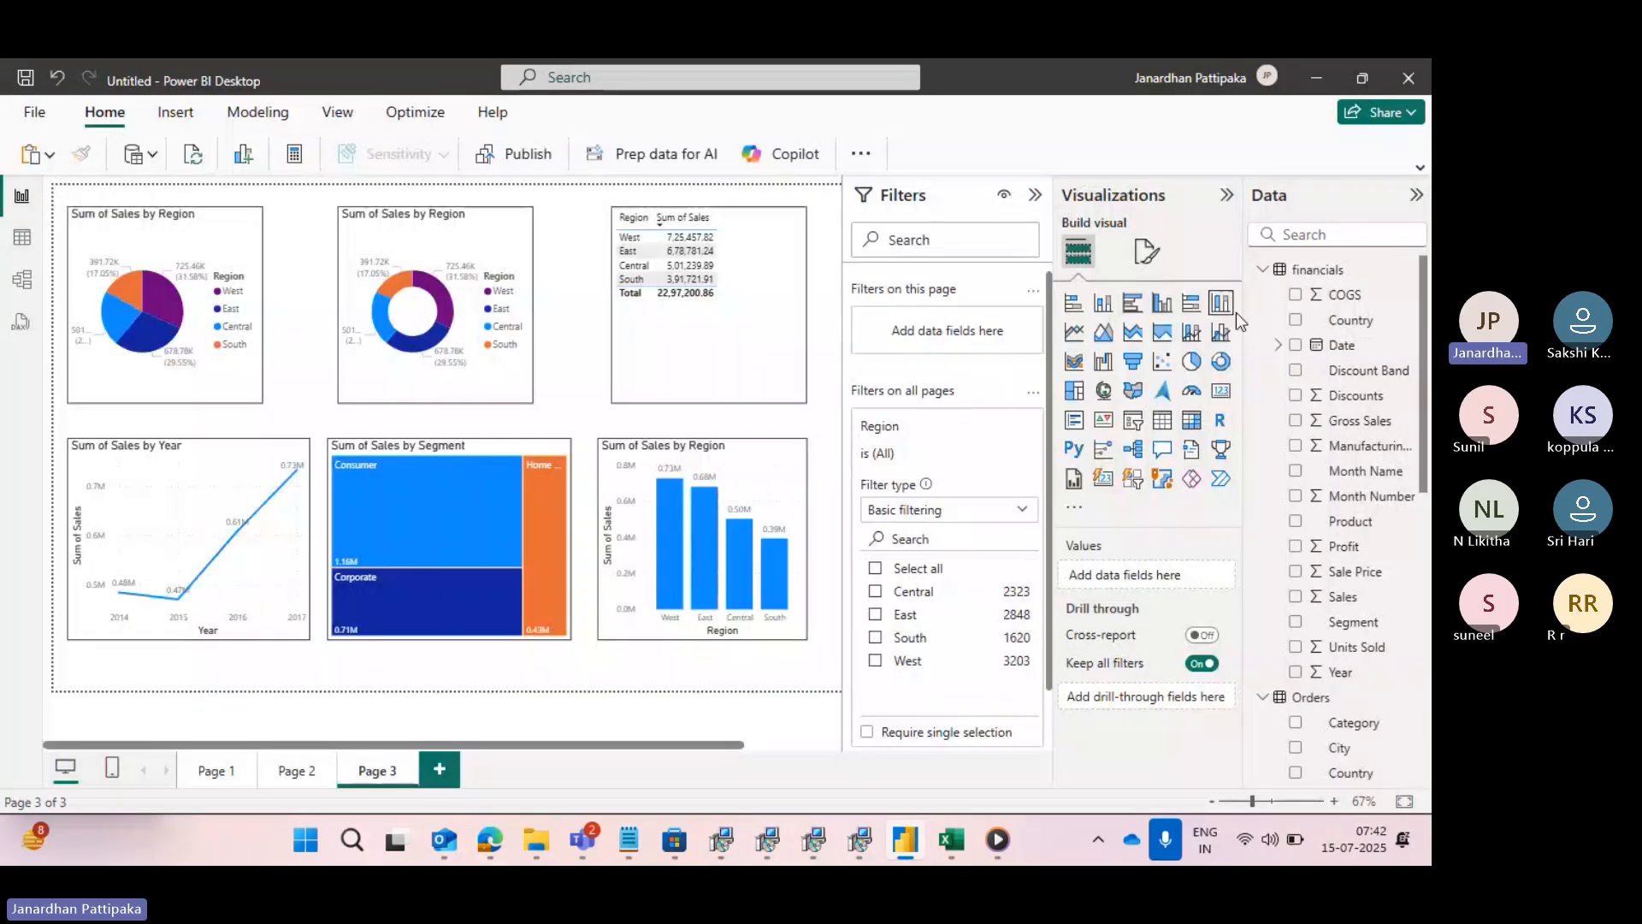
pyautogui.click(1263, 270)
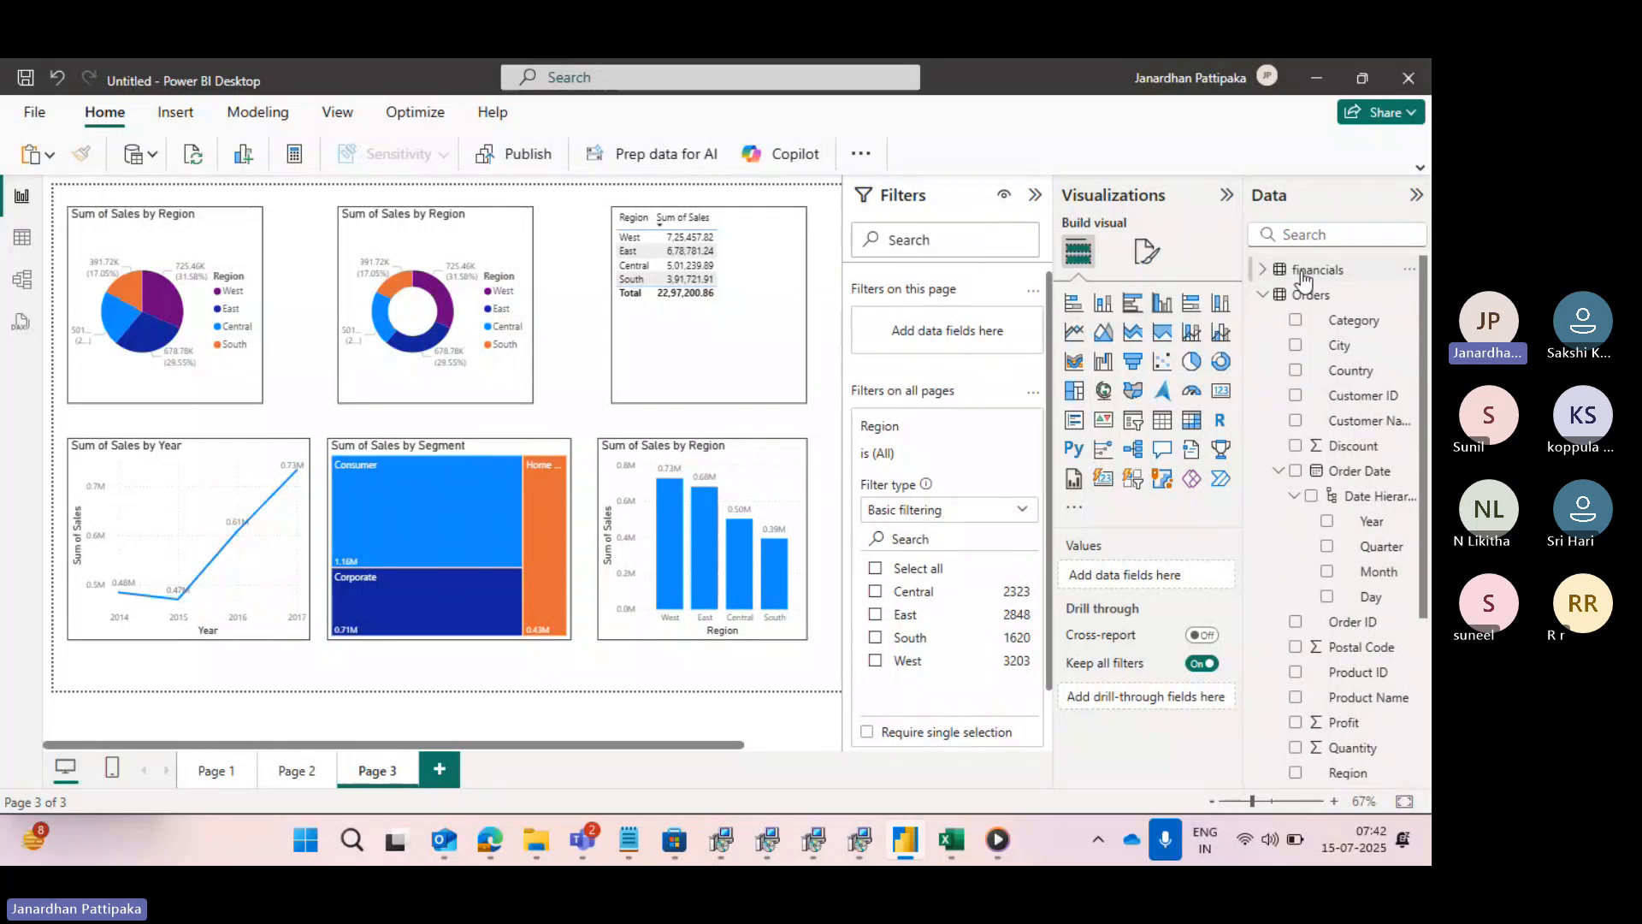
pyautogui.click(1263, 295)
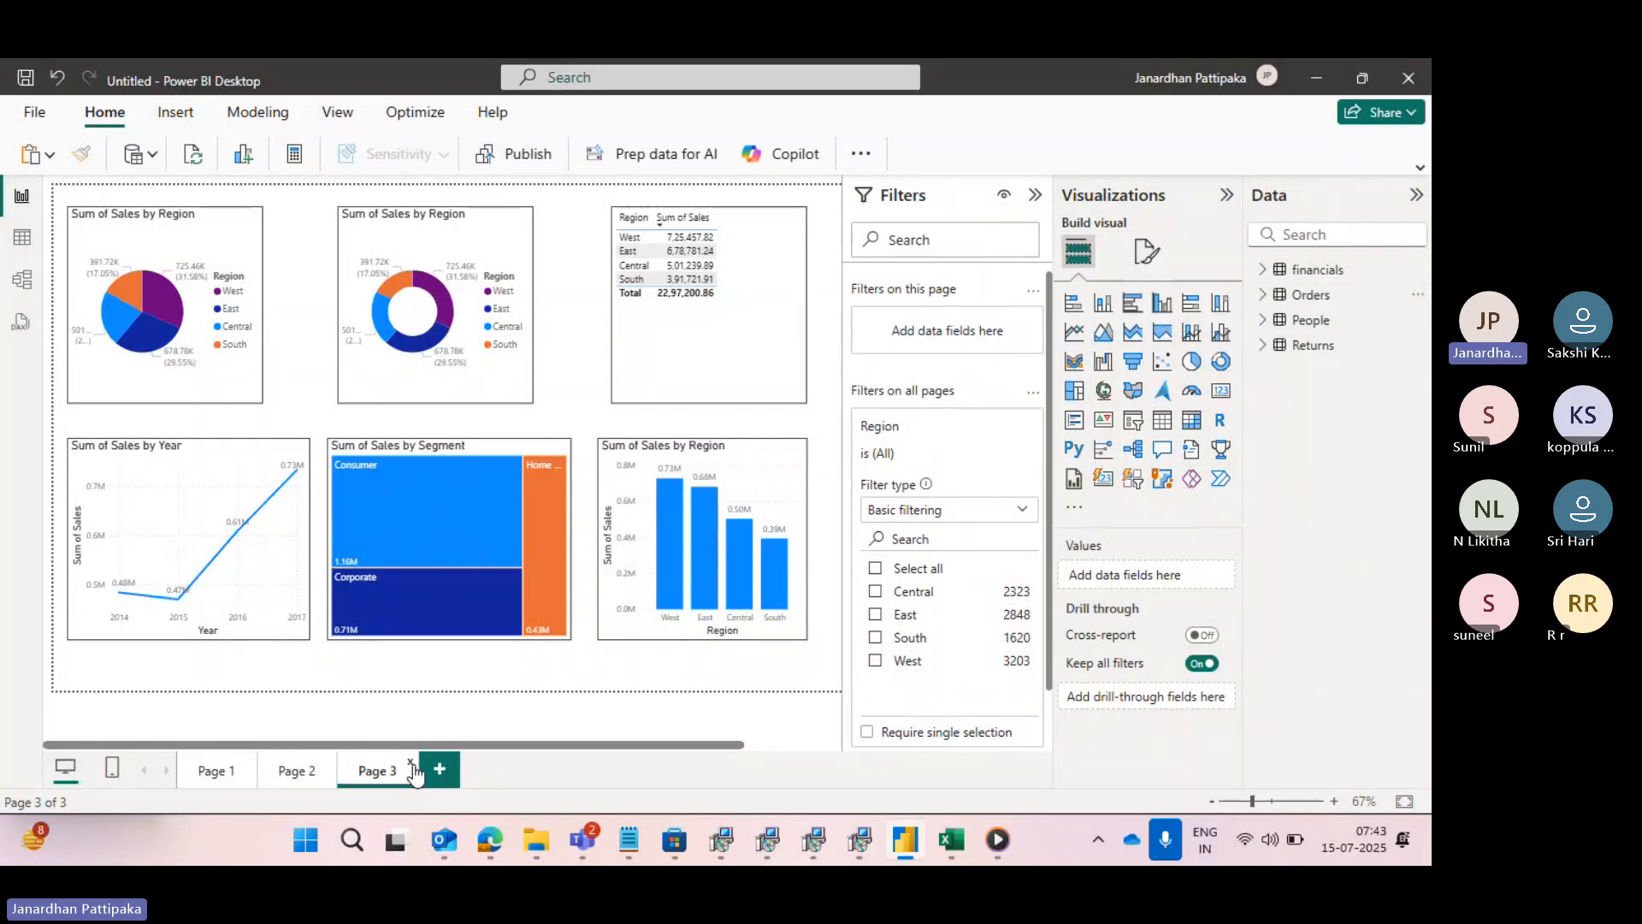
# - Add a new report page, expand the Orders table's fields and insert an empty table visual on the page
pyautogui.click(439, 768)
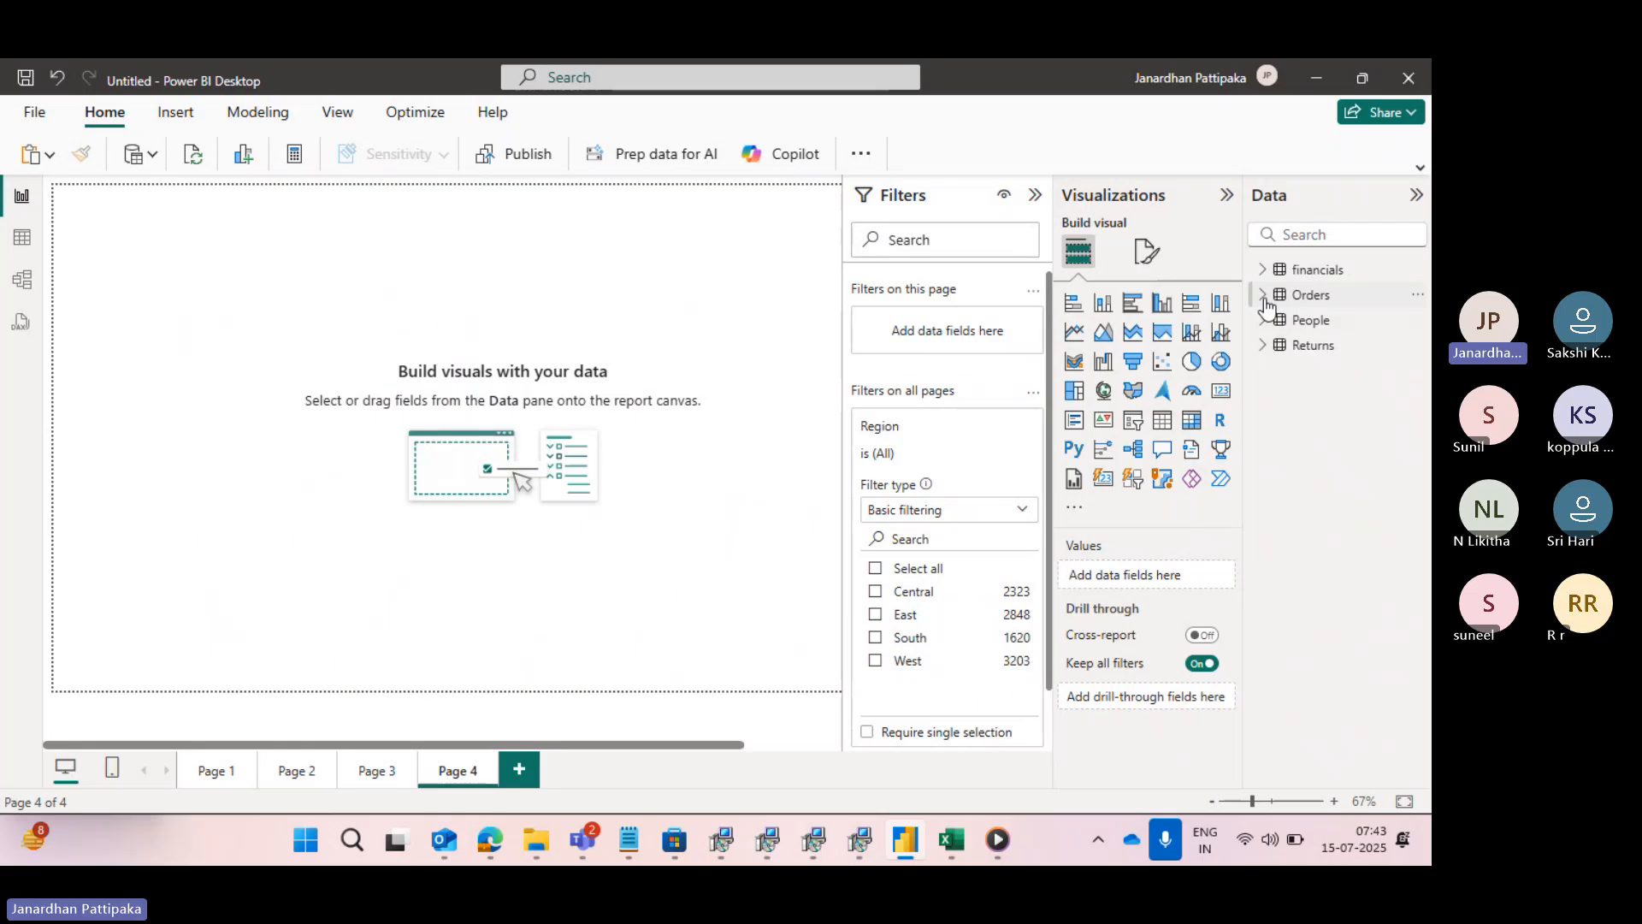
pyautogui.click(1263, 300)
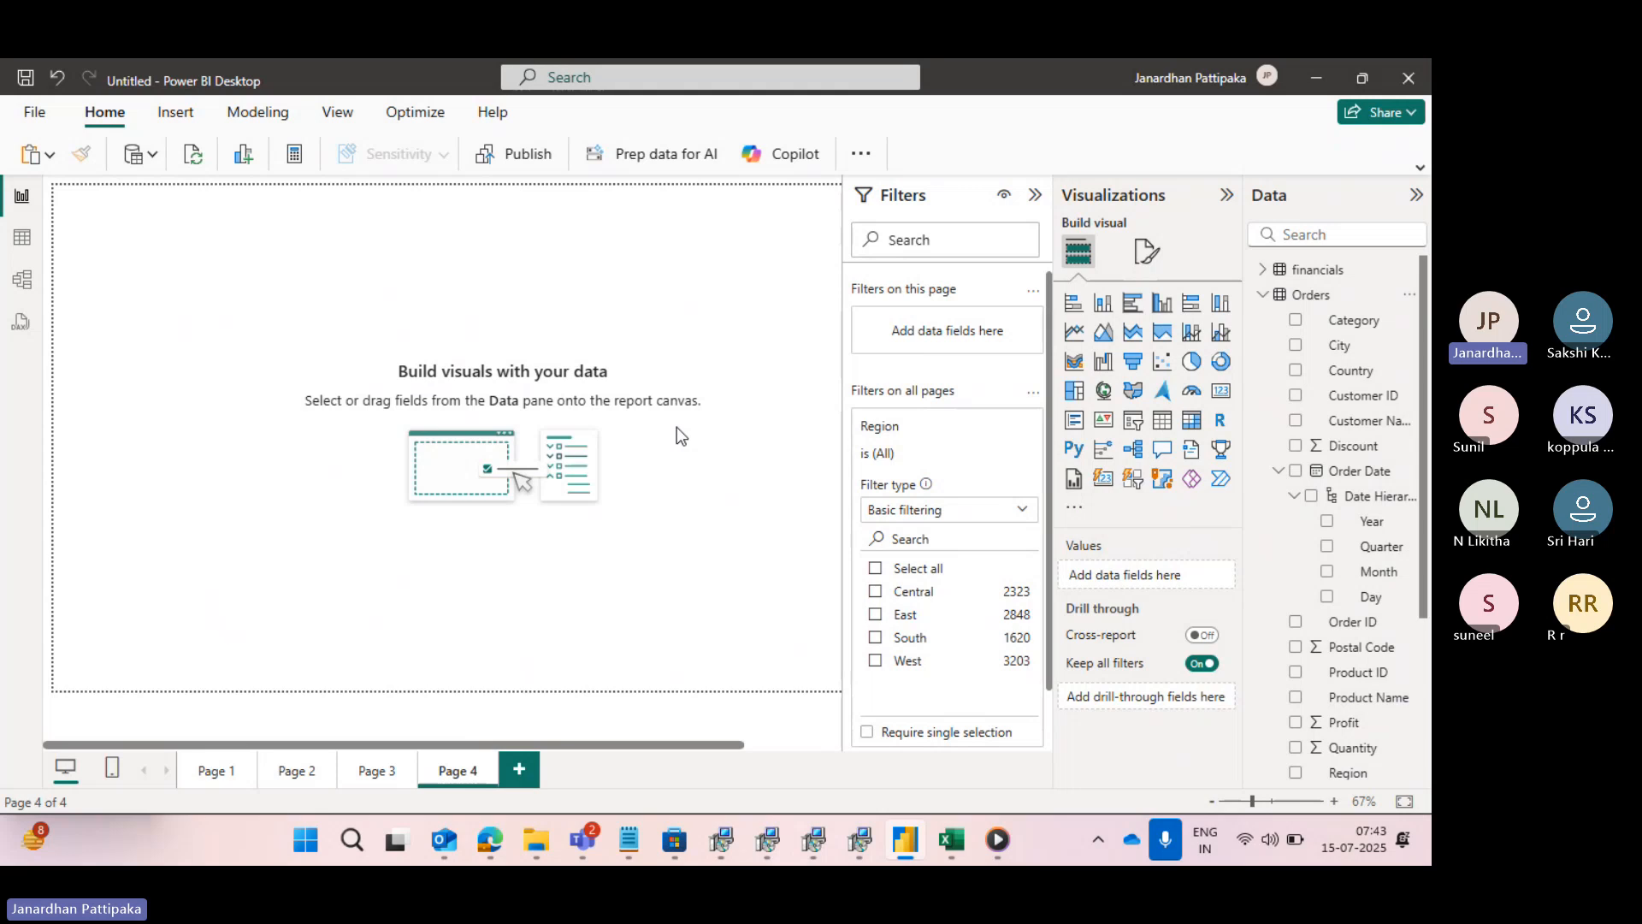
pyautogui.click(1166, 428)
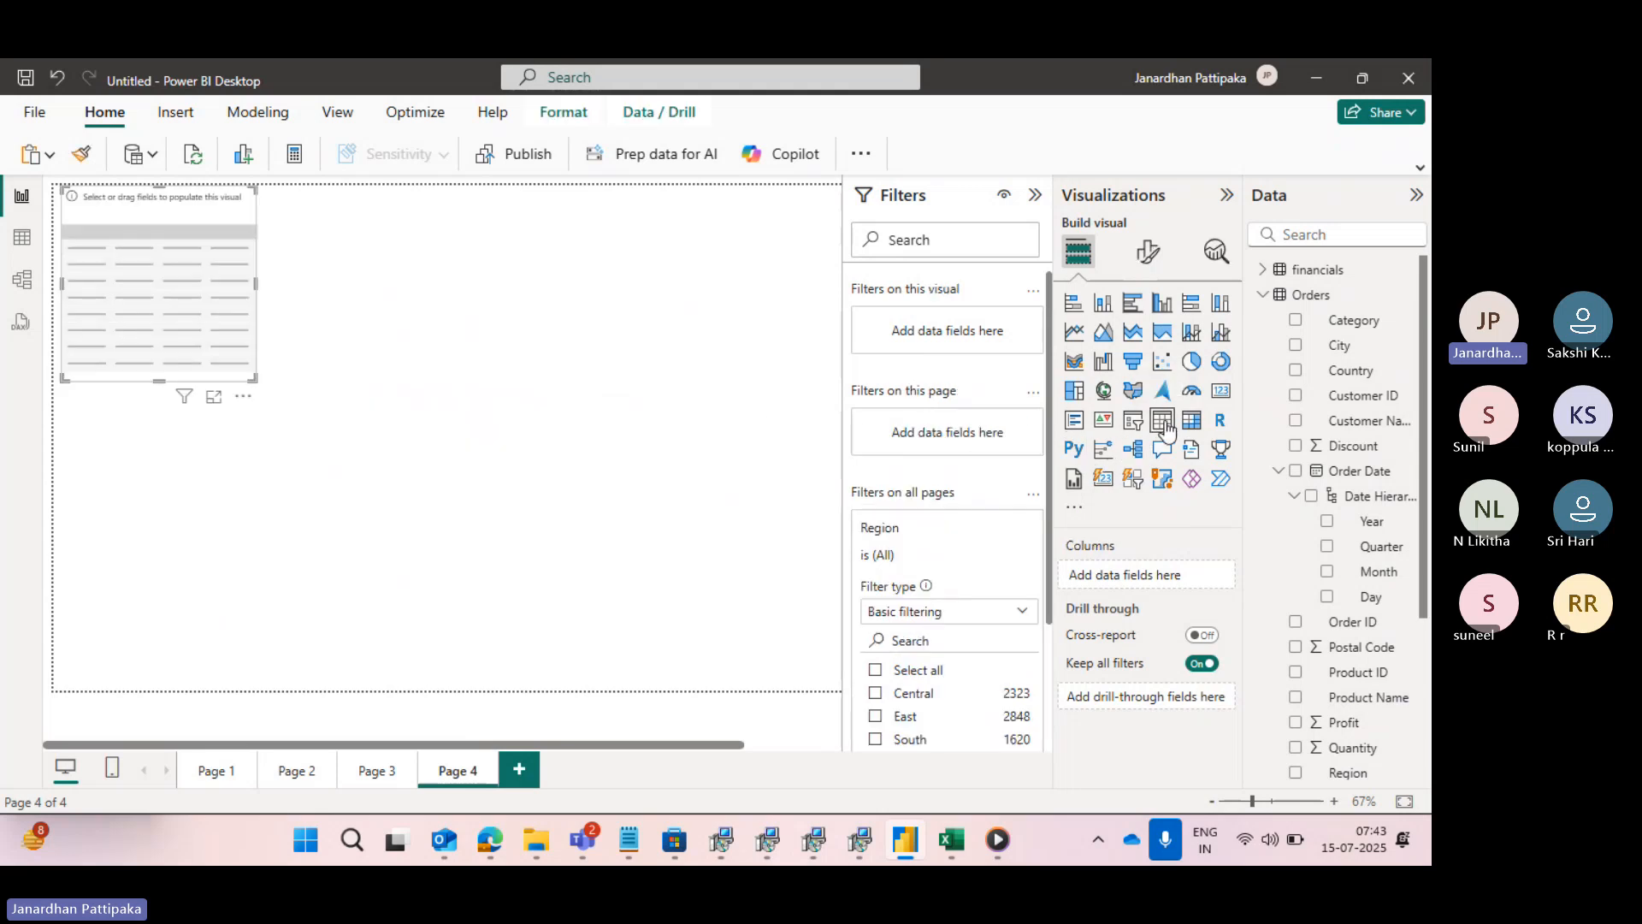
# - Reposition the empty table visual slightly, add the Orders fields Region and Sales to it, and zoom the report page to 110%
pyautogui.moveTo(181, 243); pyautogui.dragTo(189, 276)
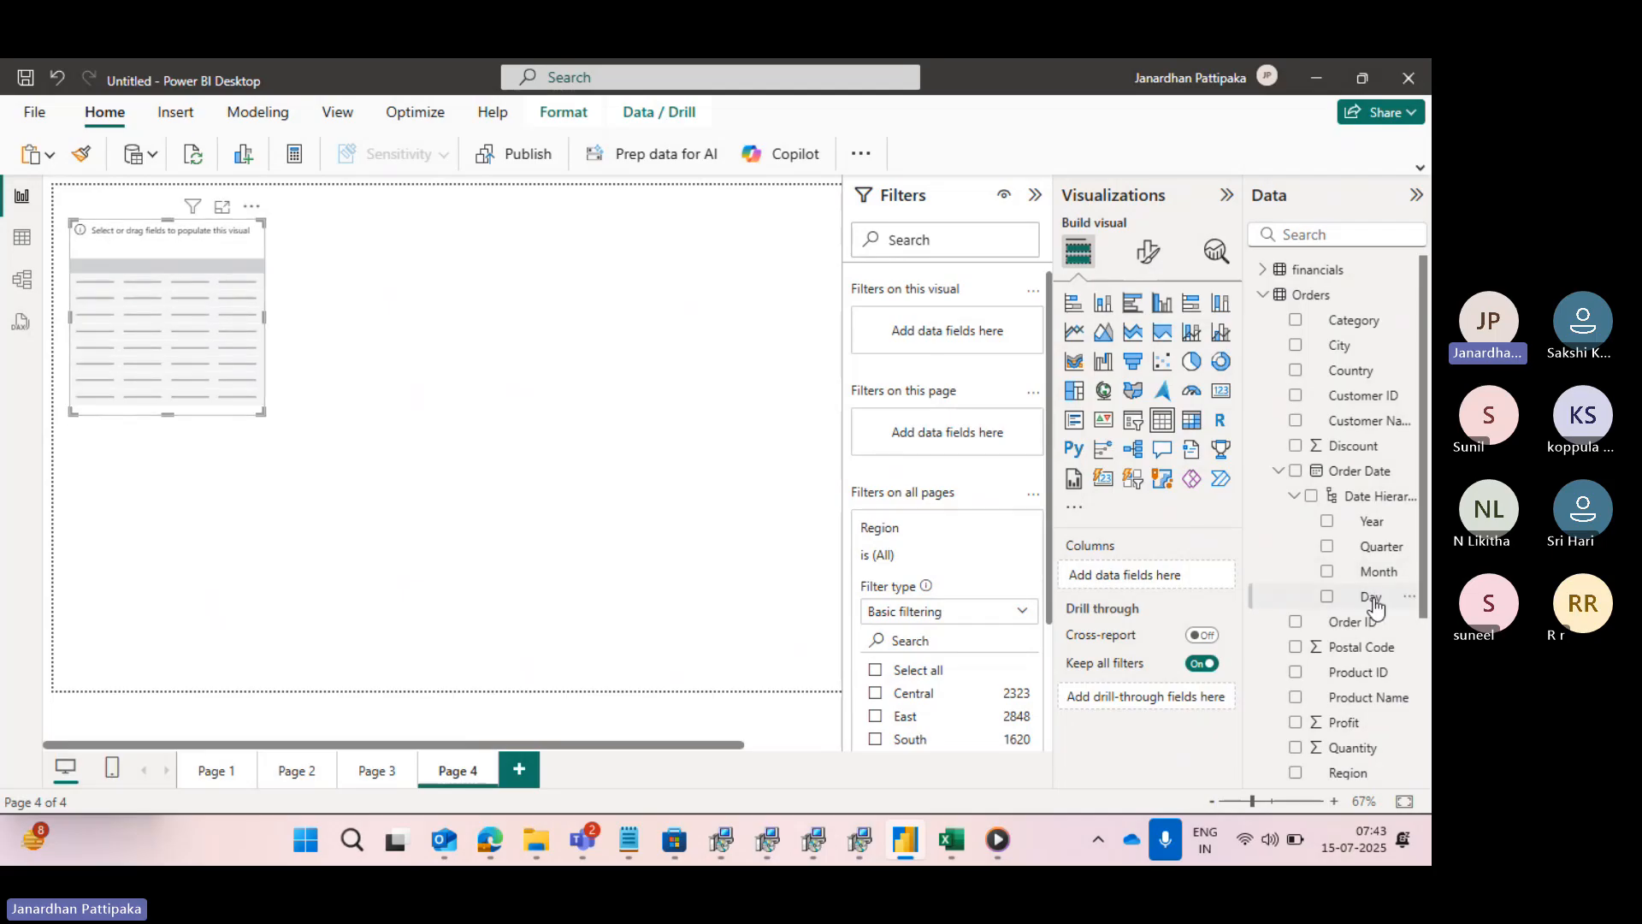
pyautogui.scroll(-2, 1359, 611)
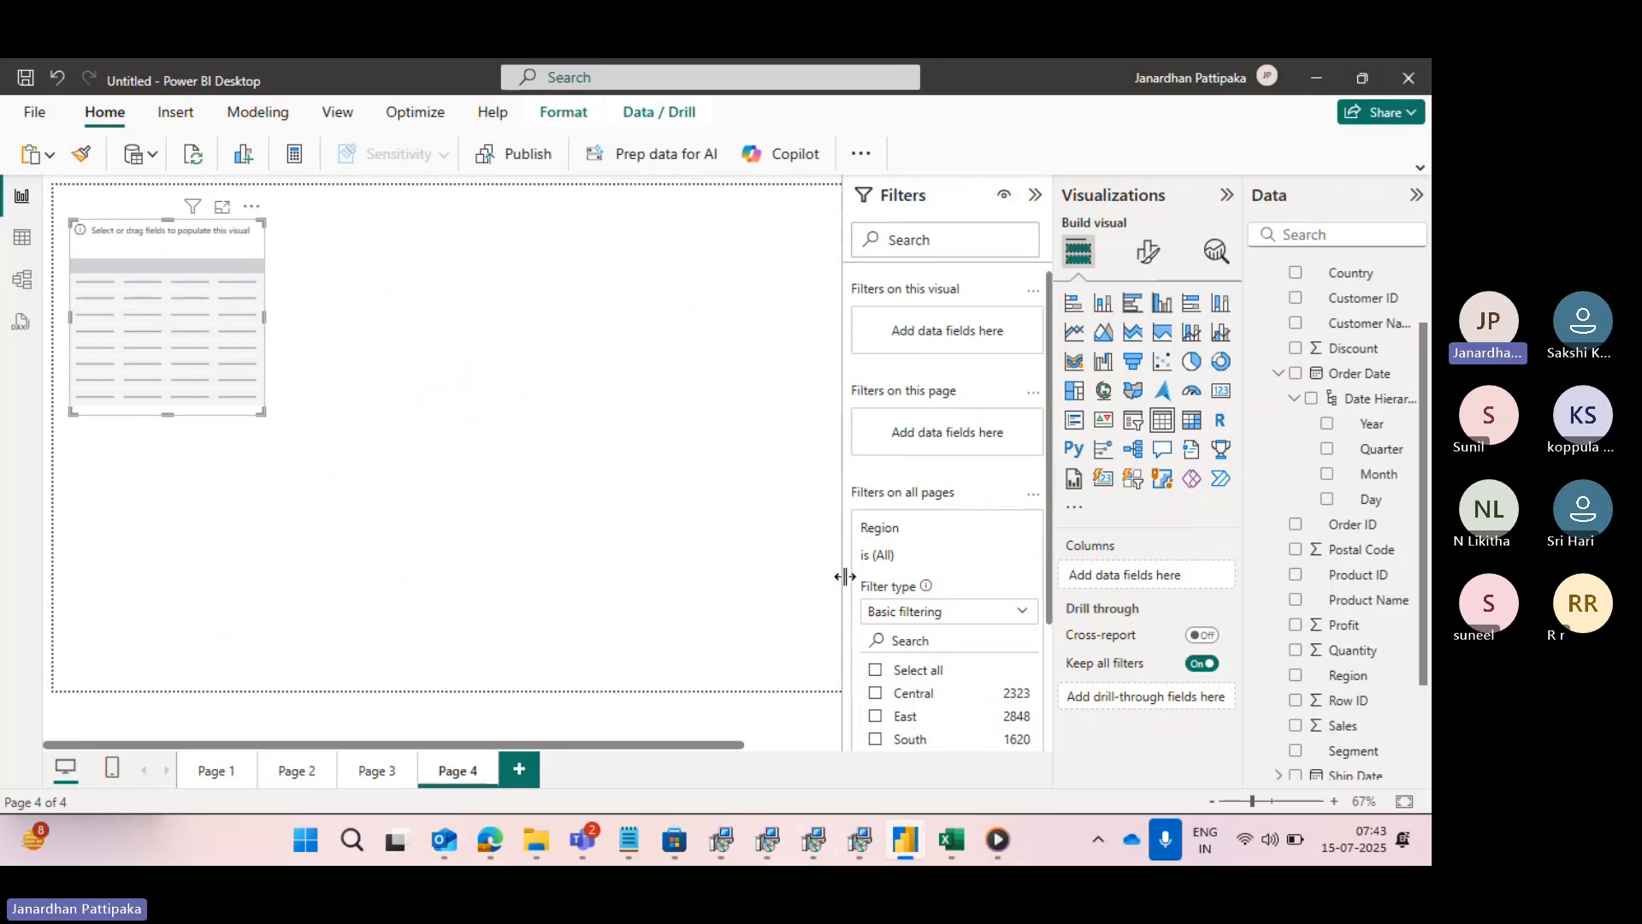
pyautogui.click(1296, 676)
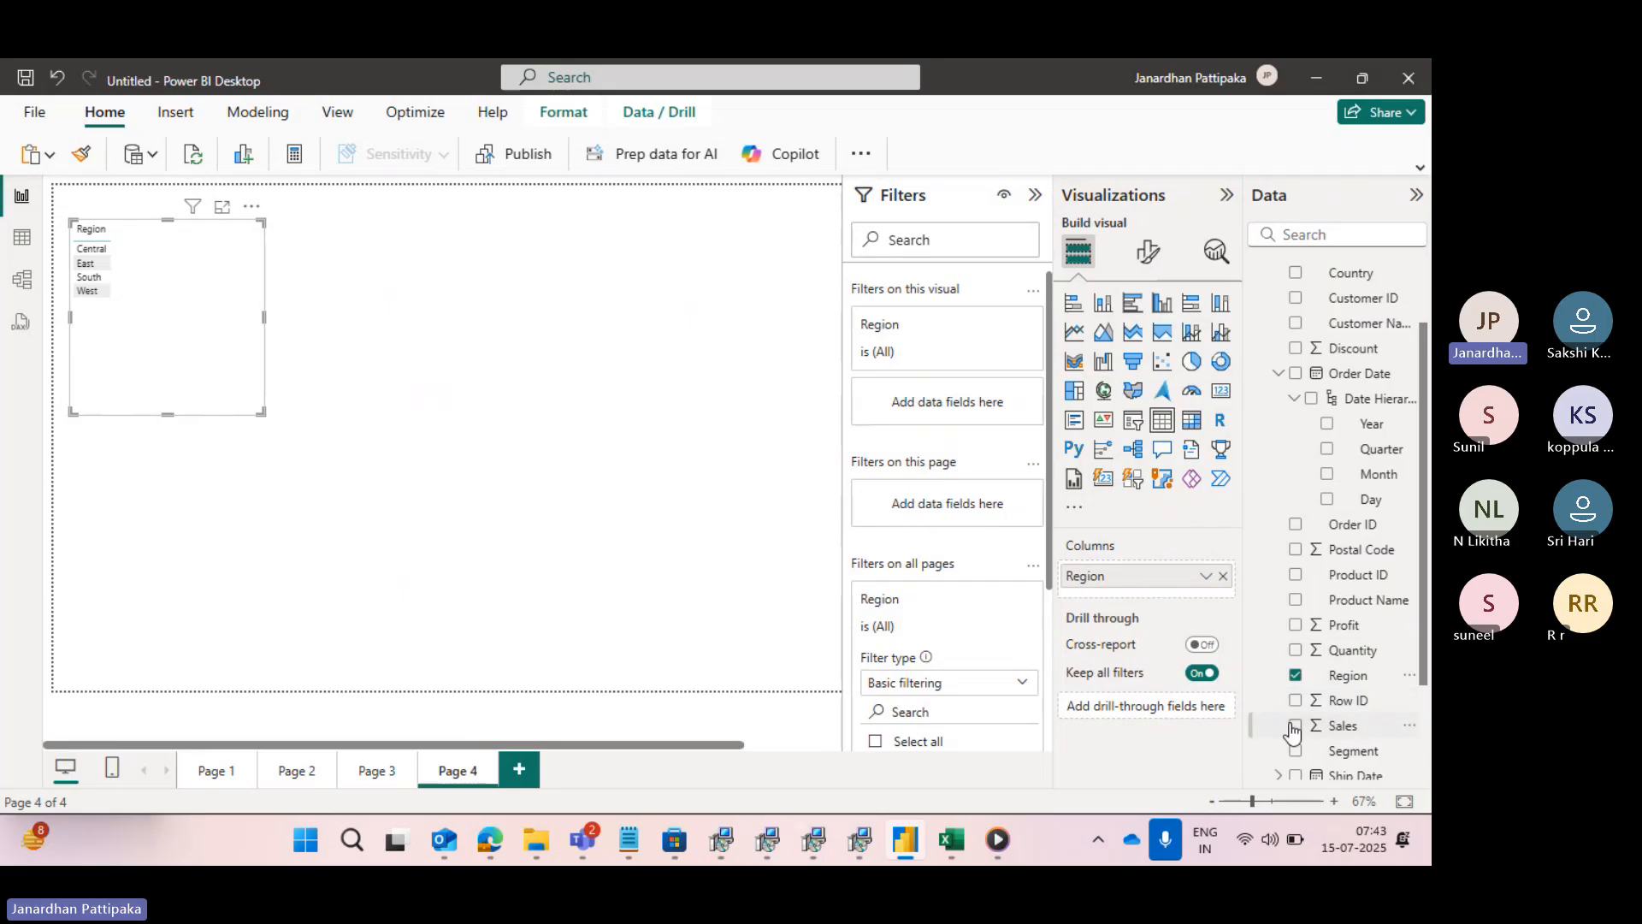
pyautogui.click(1295, 726)
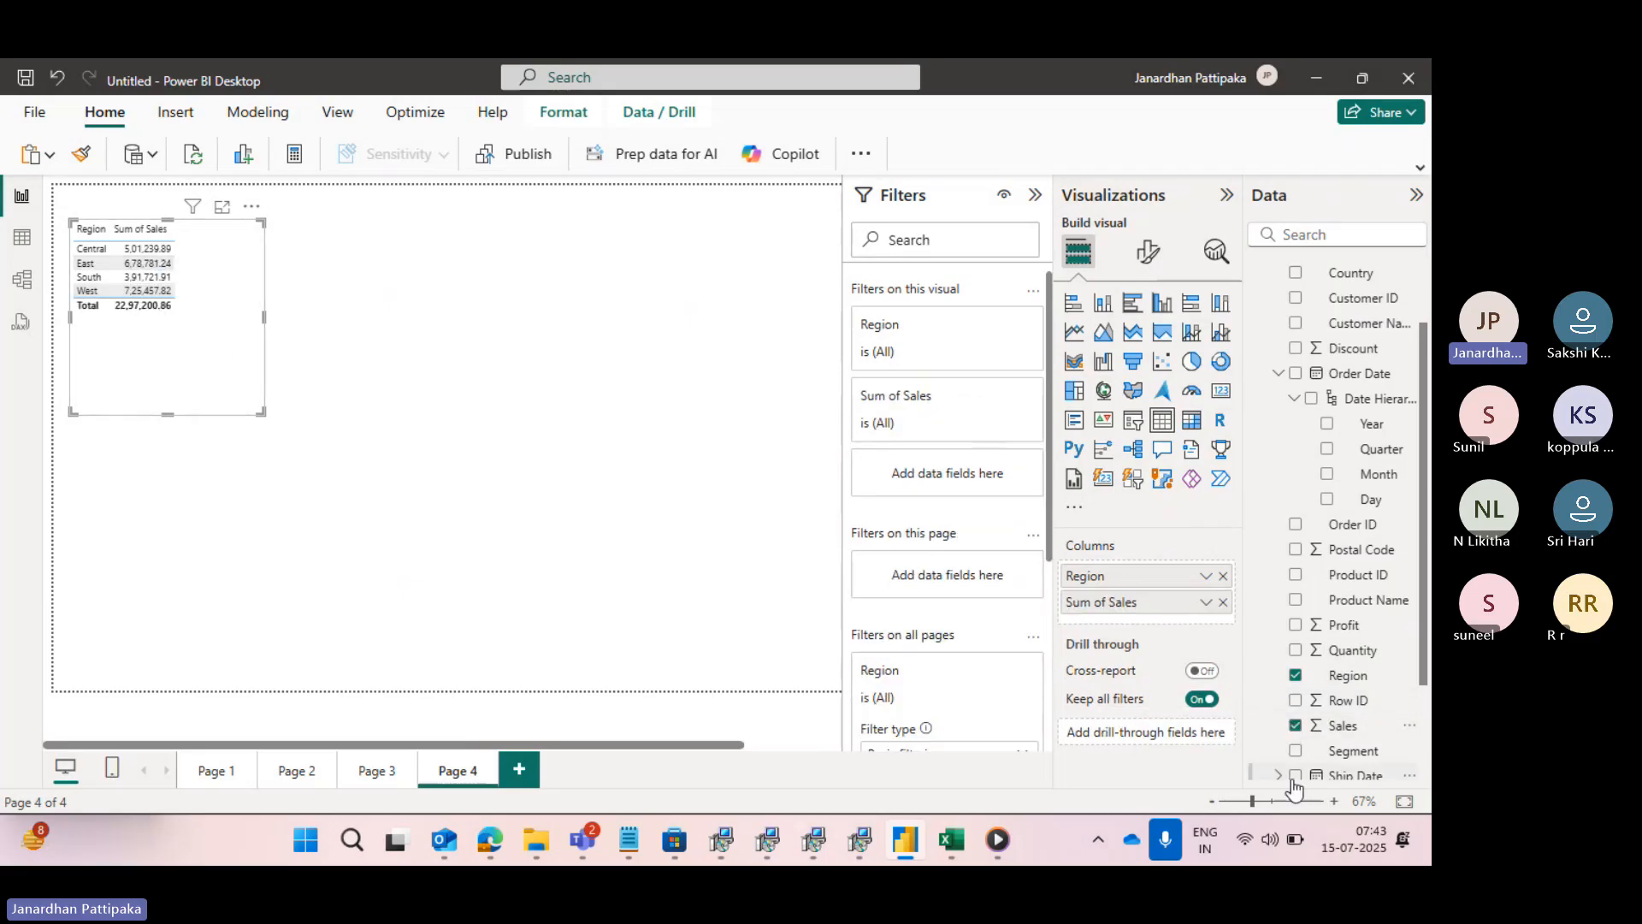
pyautogui.click(1273, 801)
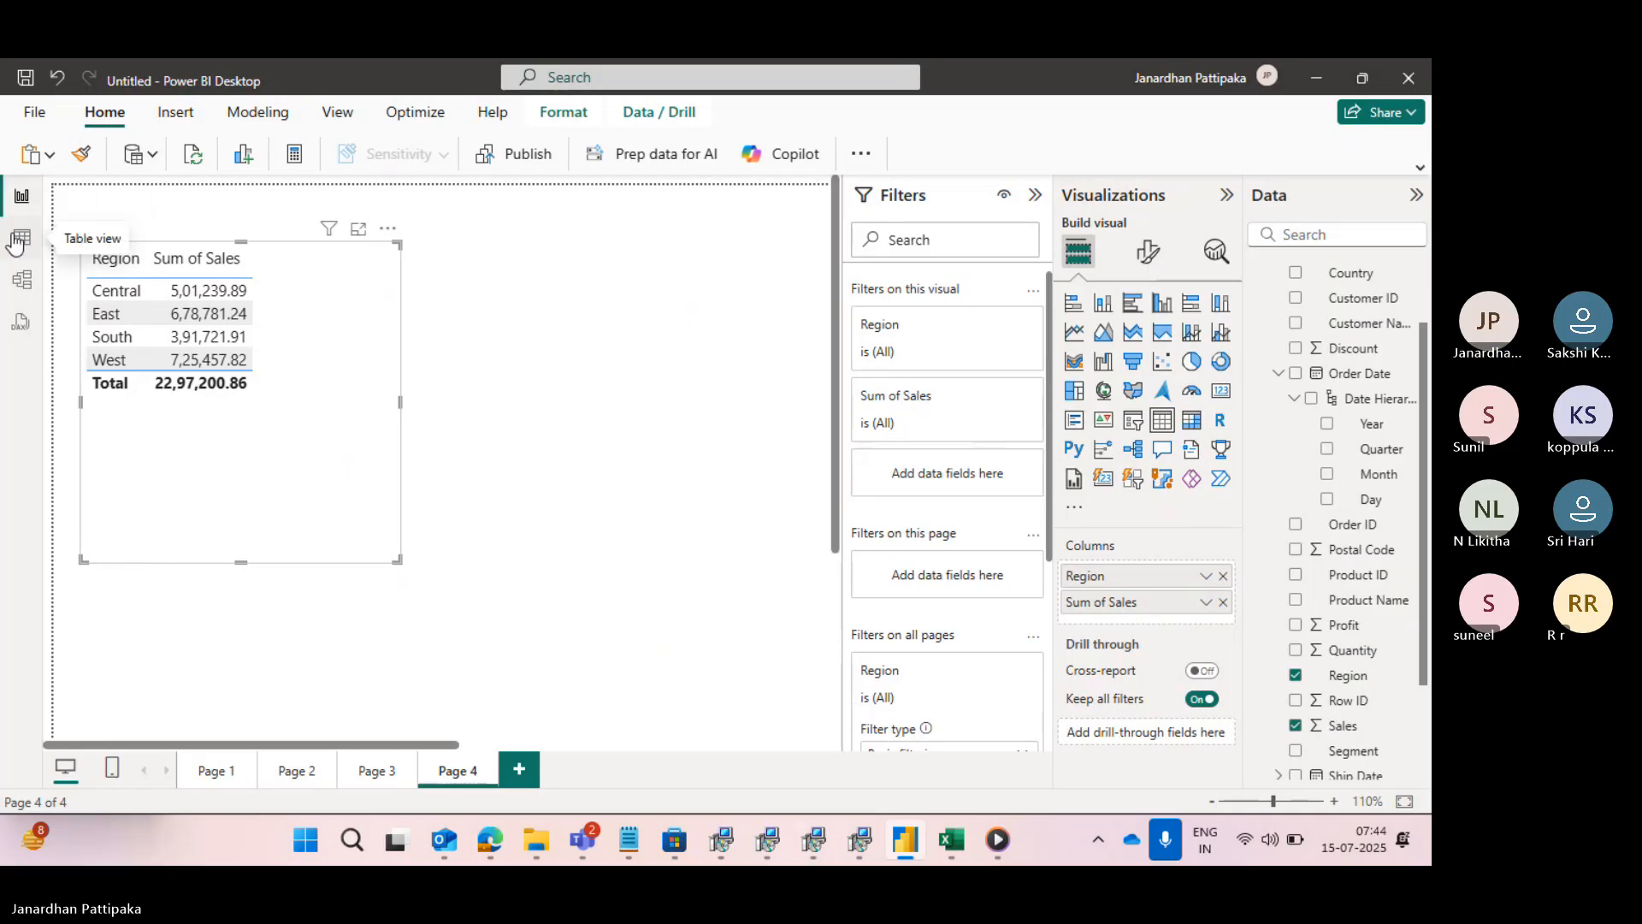
# - Switch to the table view and examine the Orders table's Region column and its available data types
pyautogui.click(22, 237)
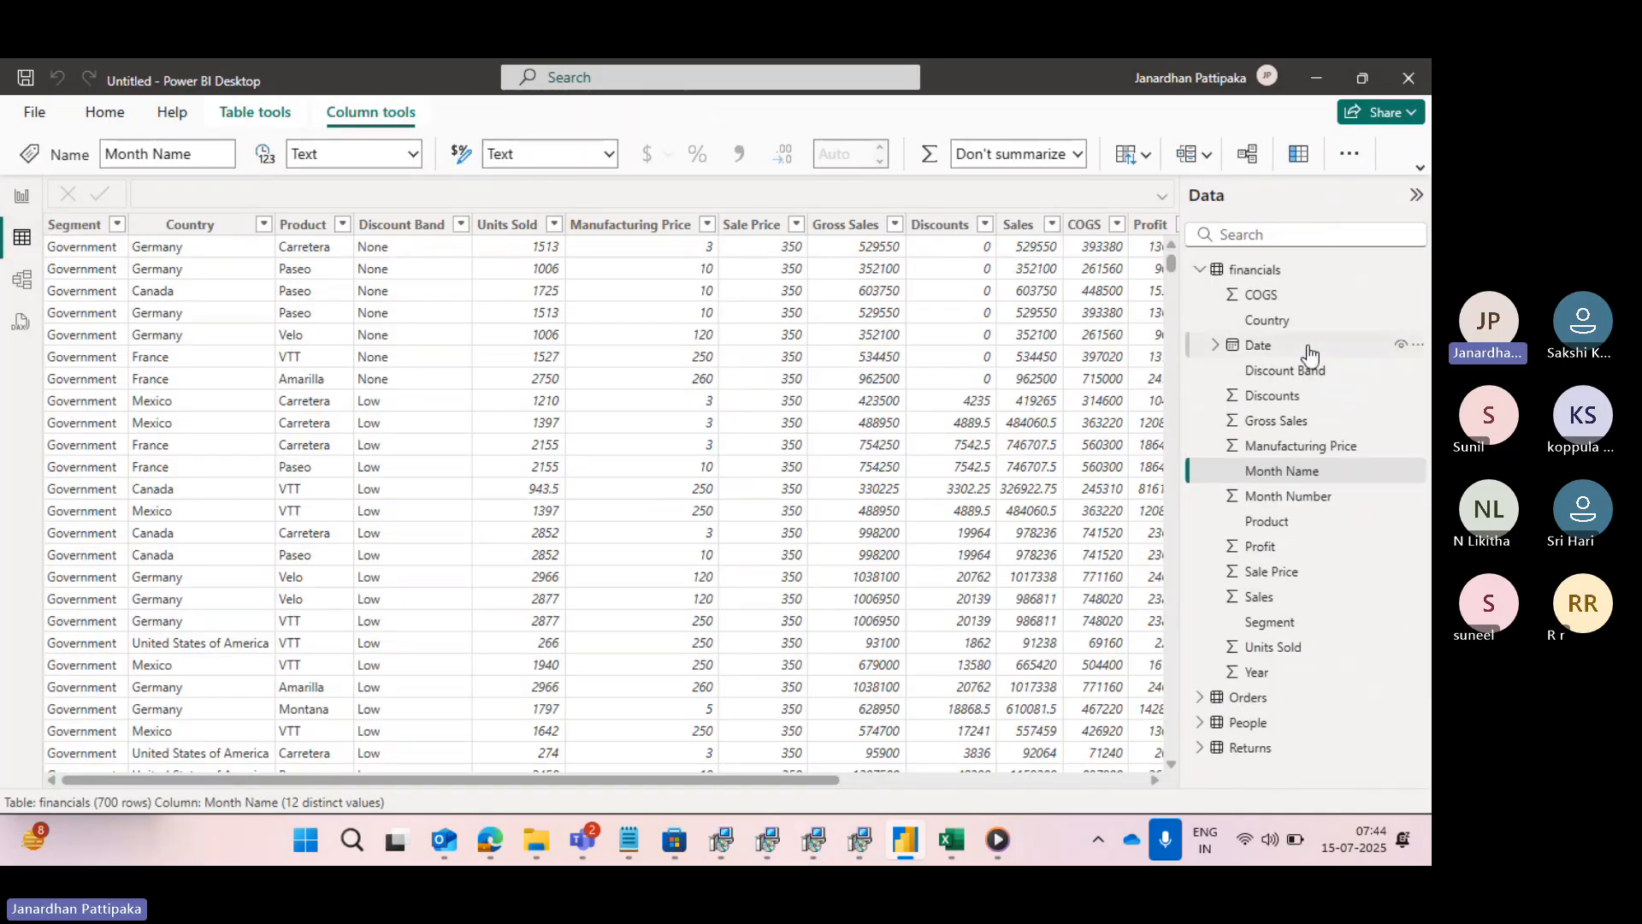
pyautogui.click(1200, 271)
pyautogui.click(1199, 294)
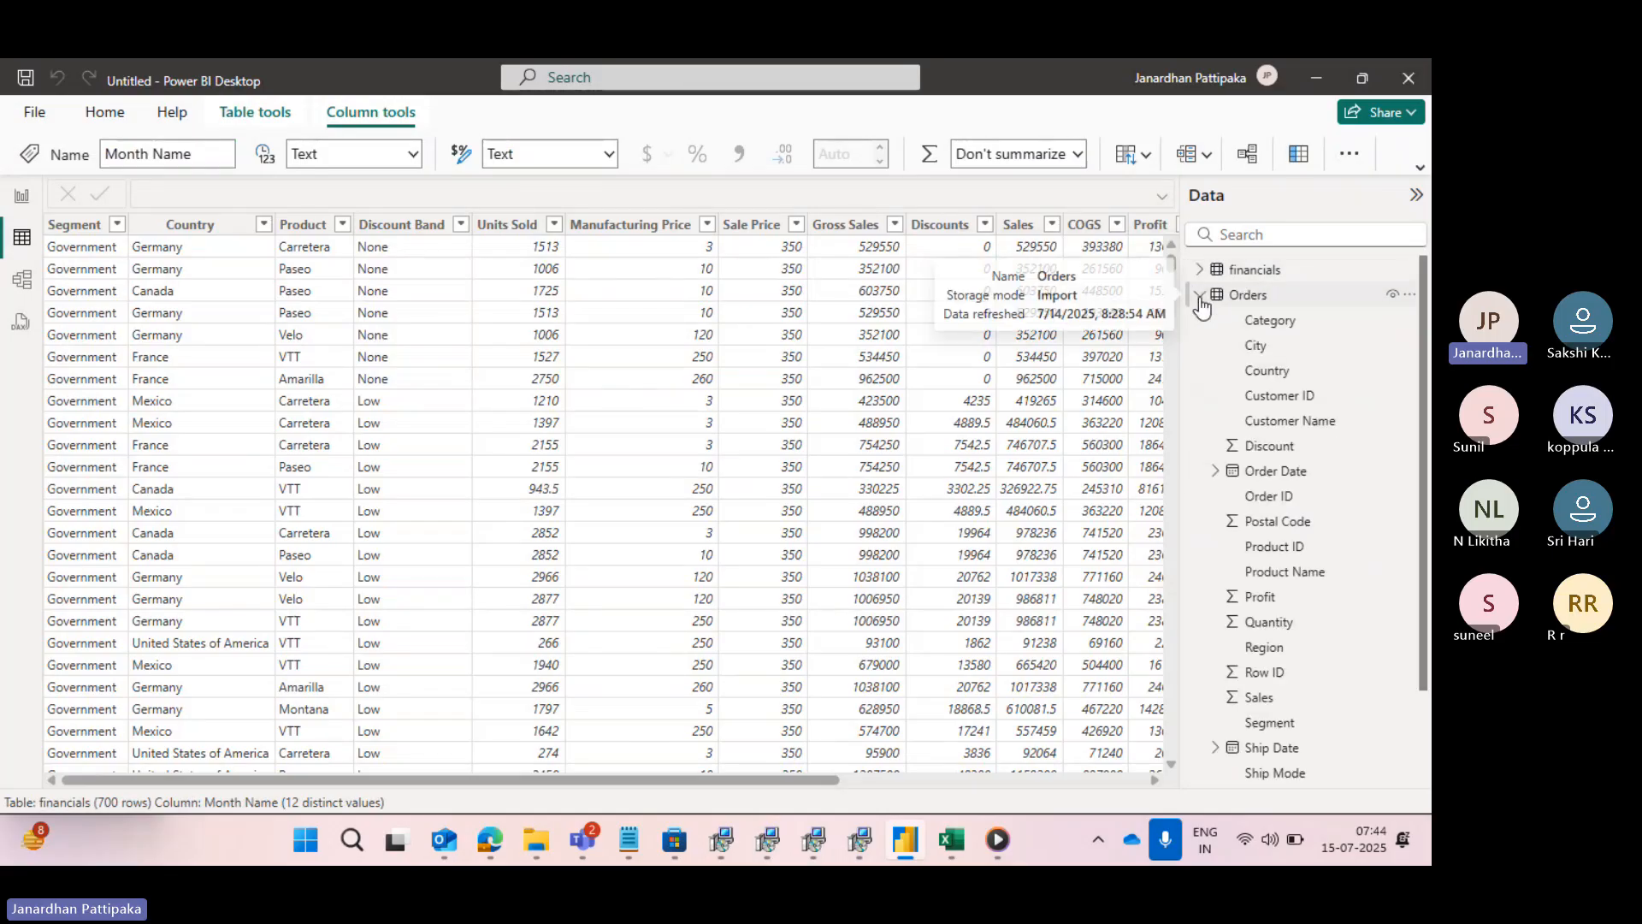
pyautogui.click(1261, 651)
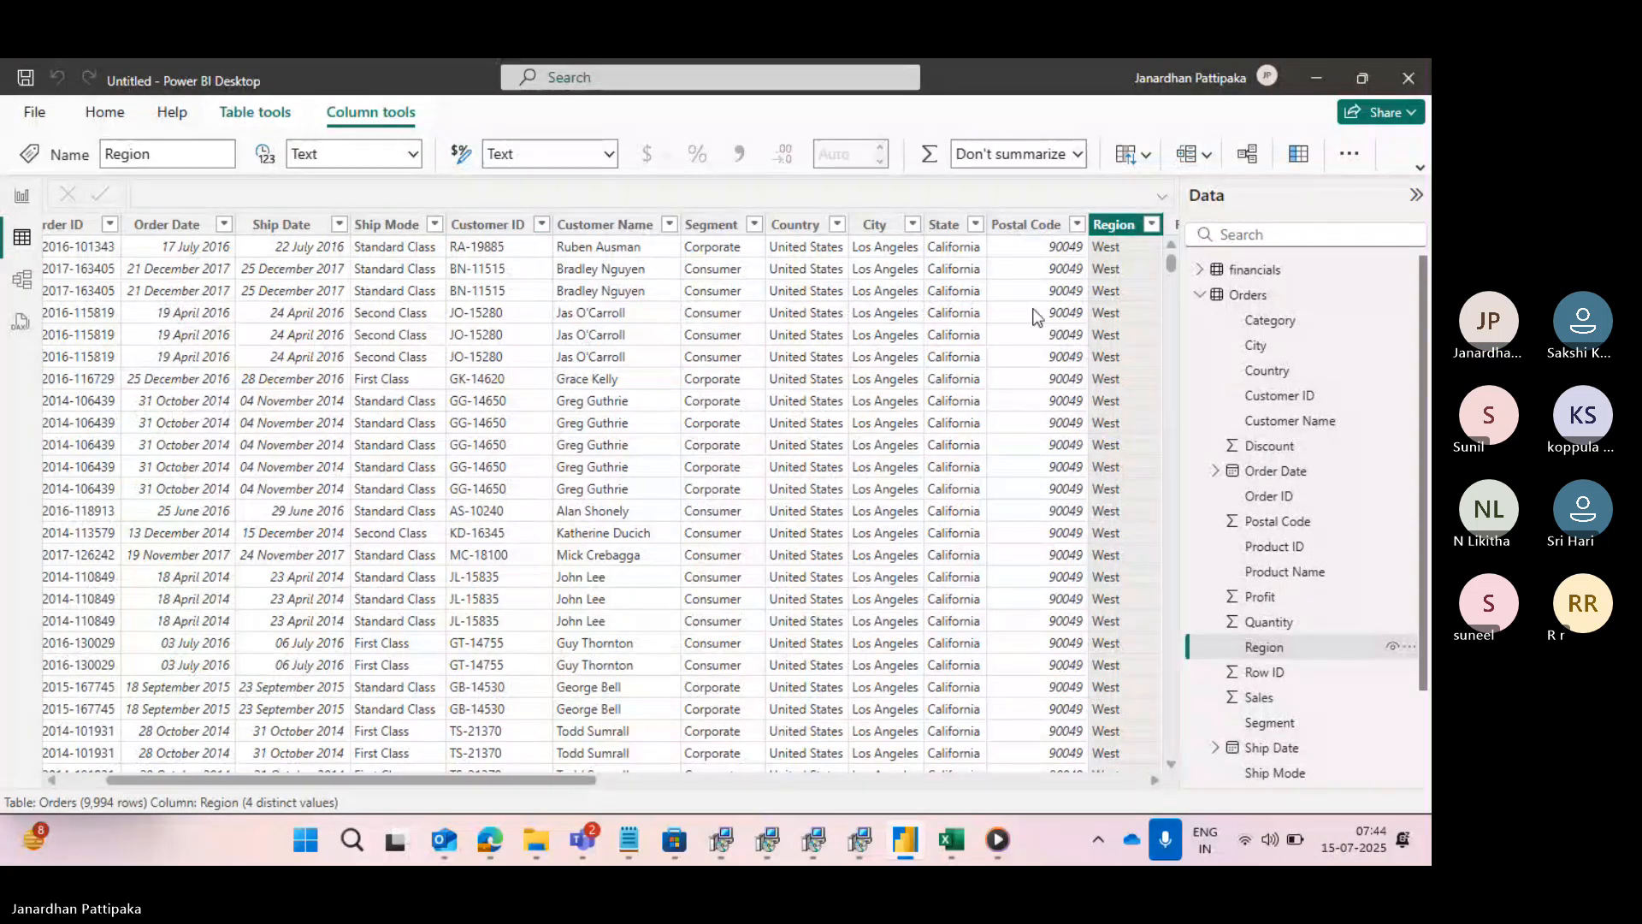
pyautogui.click(414, 155)
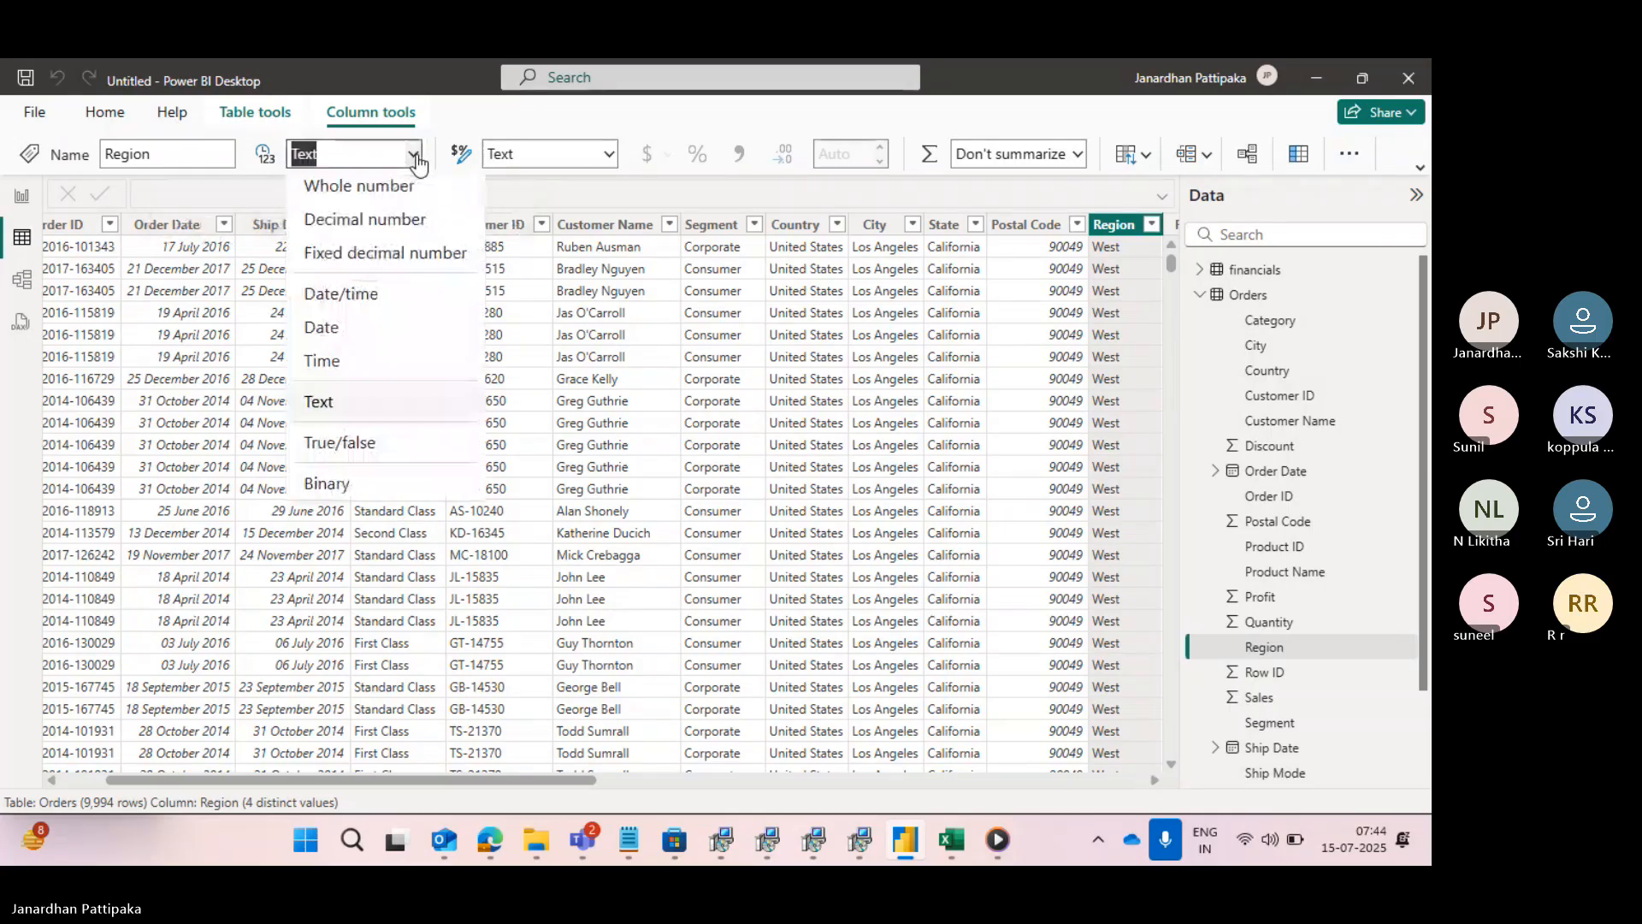
pyautogui.click(534, 179)
# - Set the Orders table's Sales column data type to Text and check the effect on the table visual in the report view
pyautogui.hscroll(5, 812, 317)
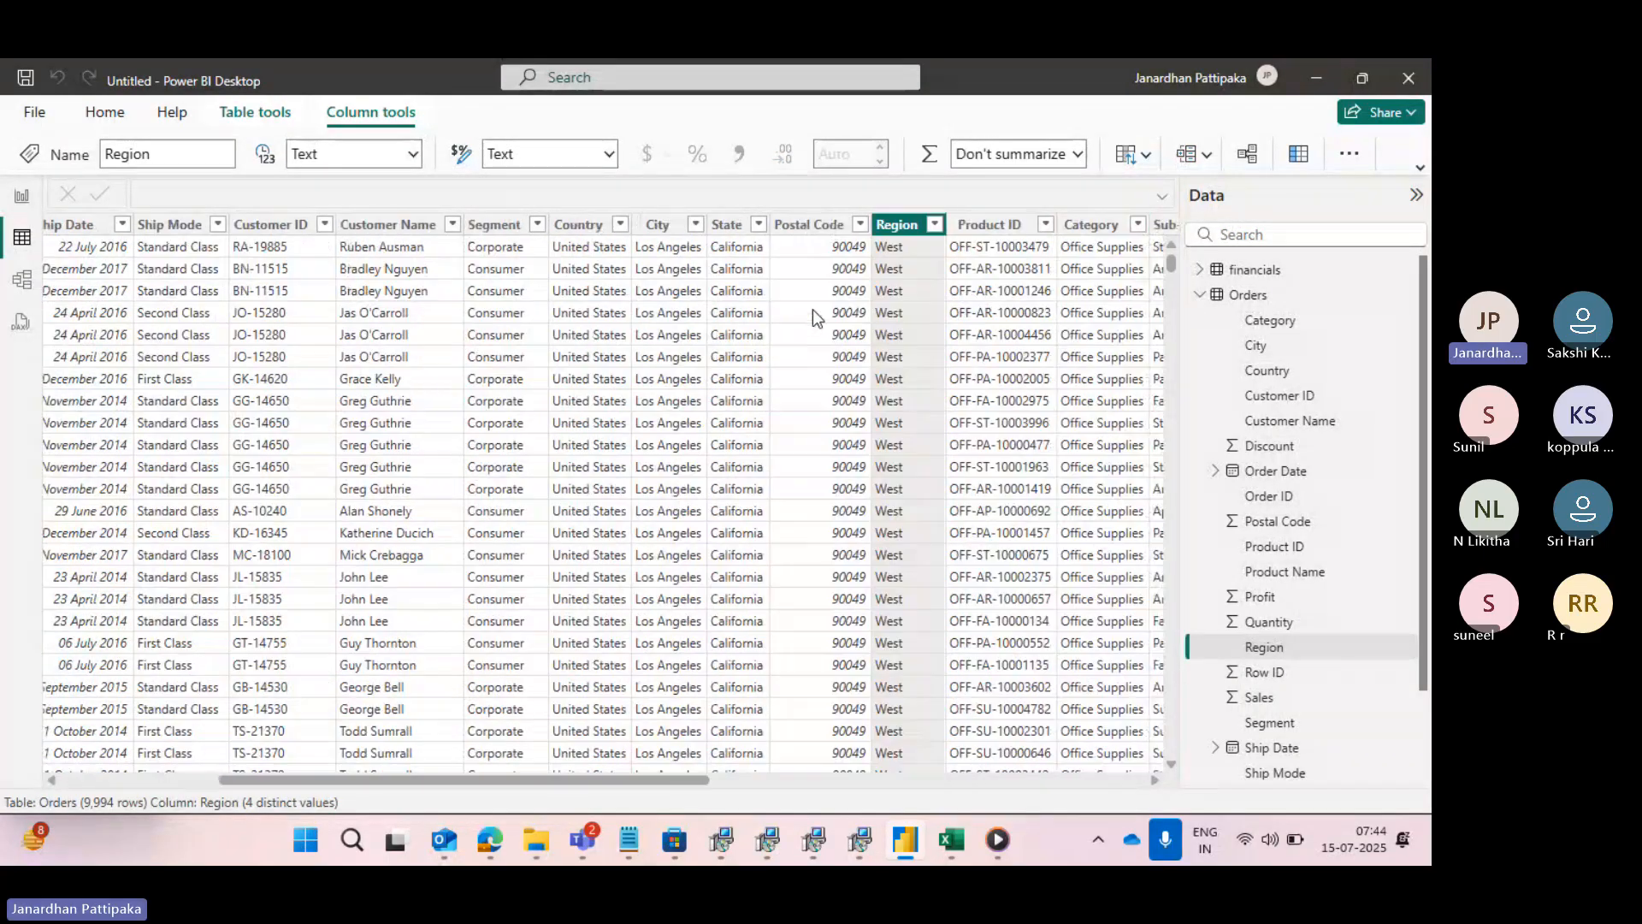
pyautogui.hscroll(6, 812, 317)
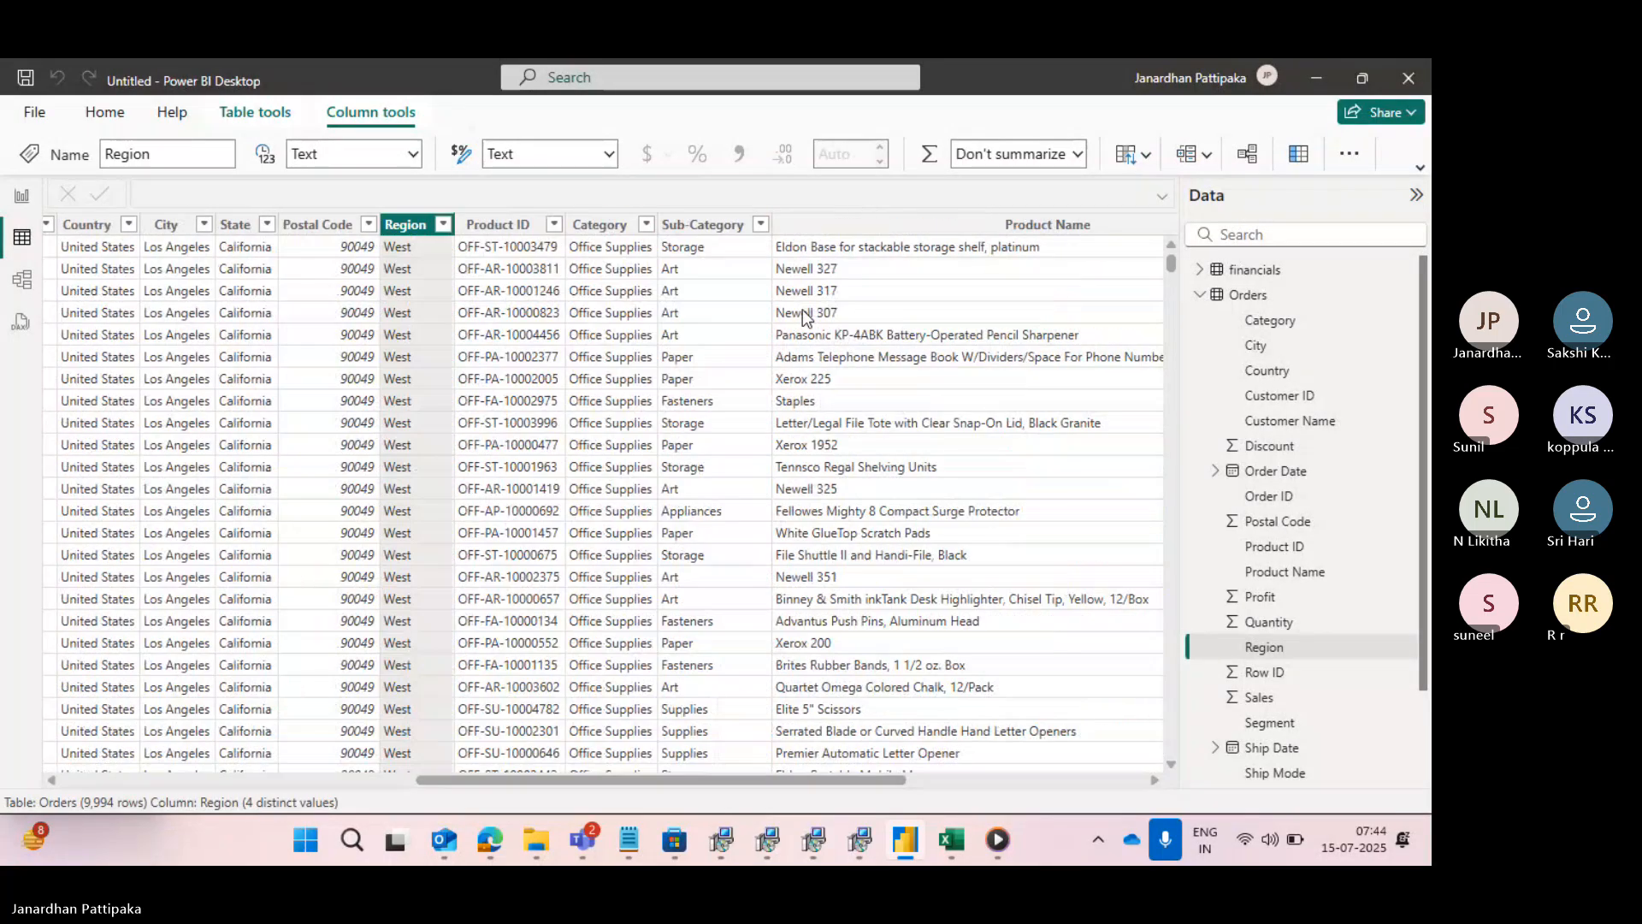
pyautogui.hscroll(5, 803, 310)
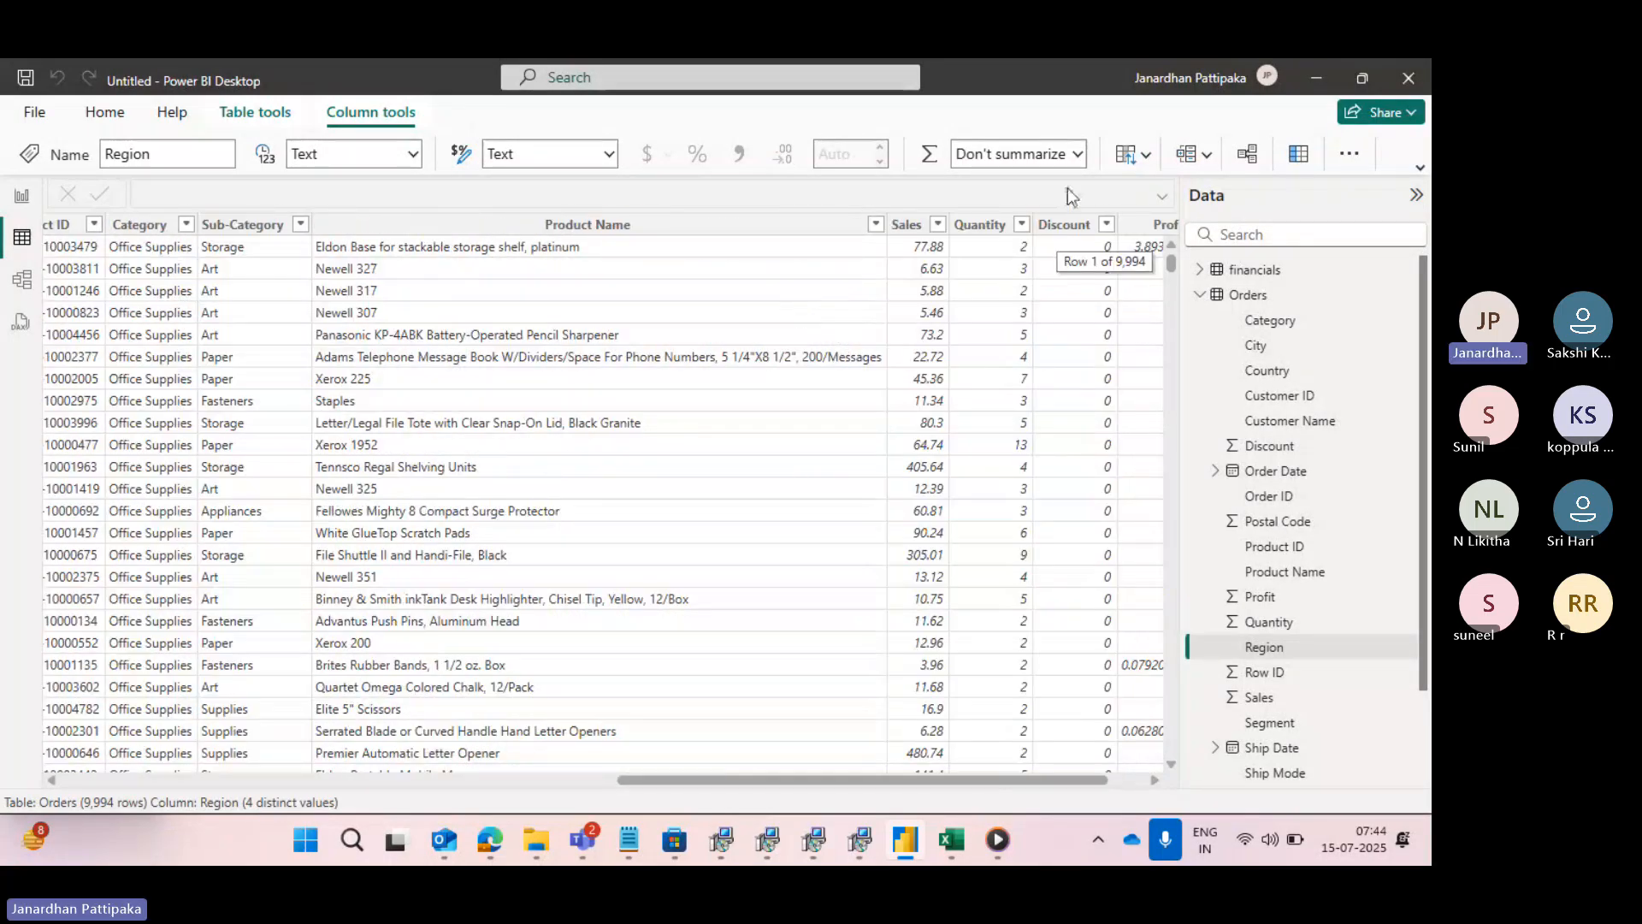
pyautogui.click(906, 224)
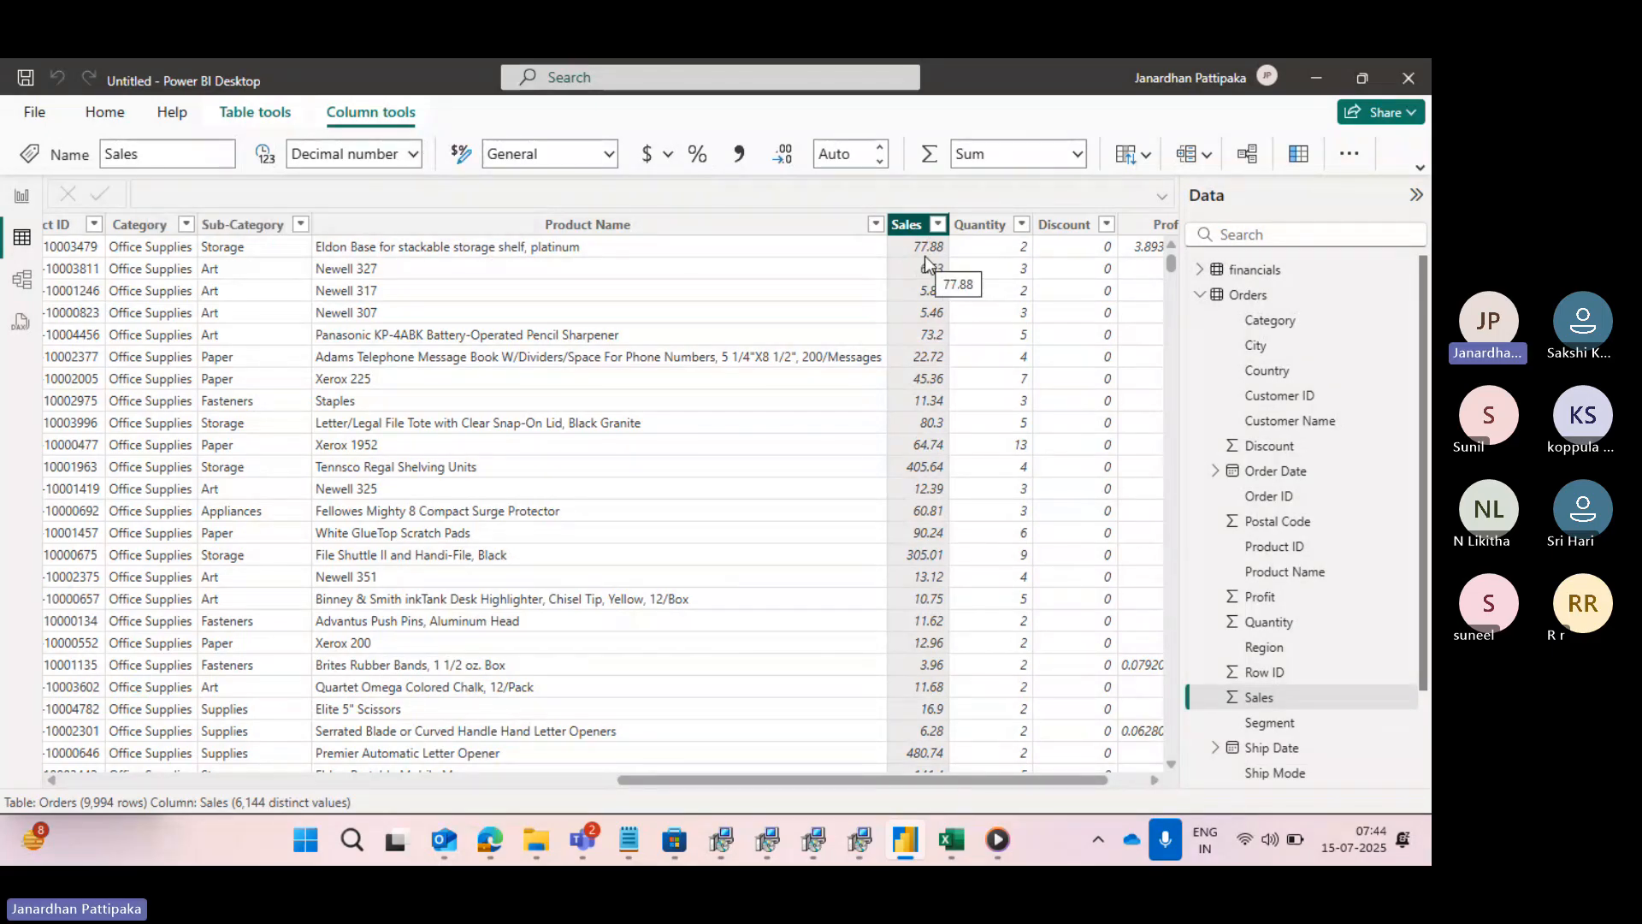
pyautogui.click(415, 156)
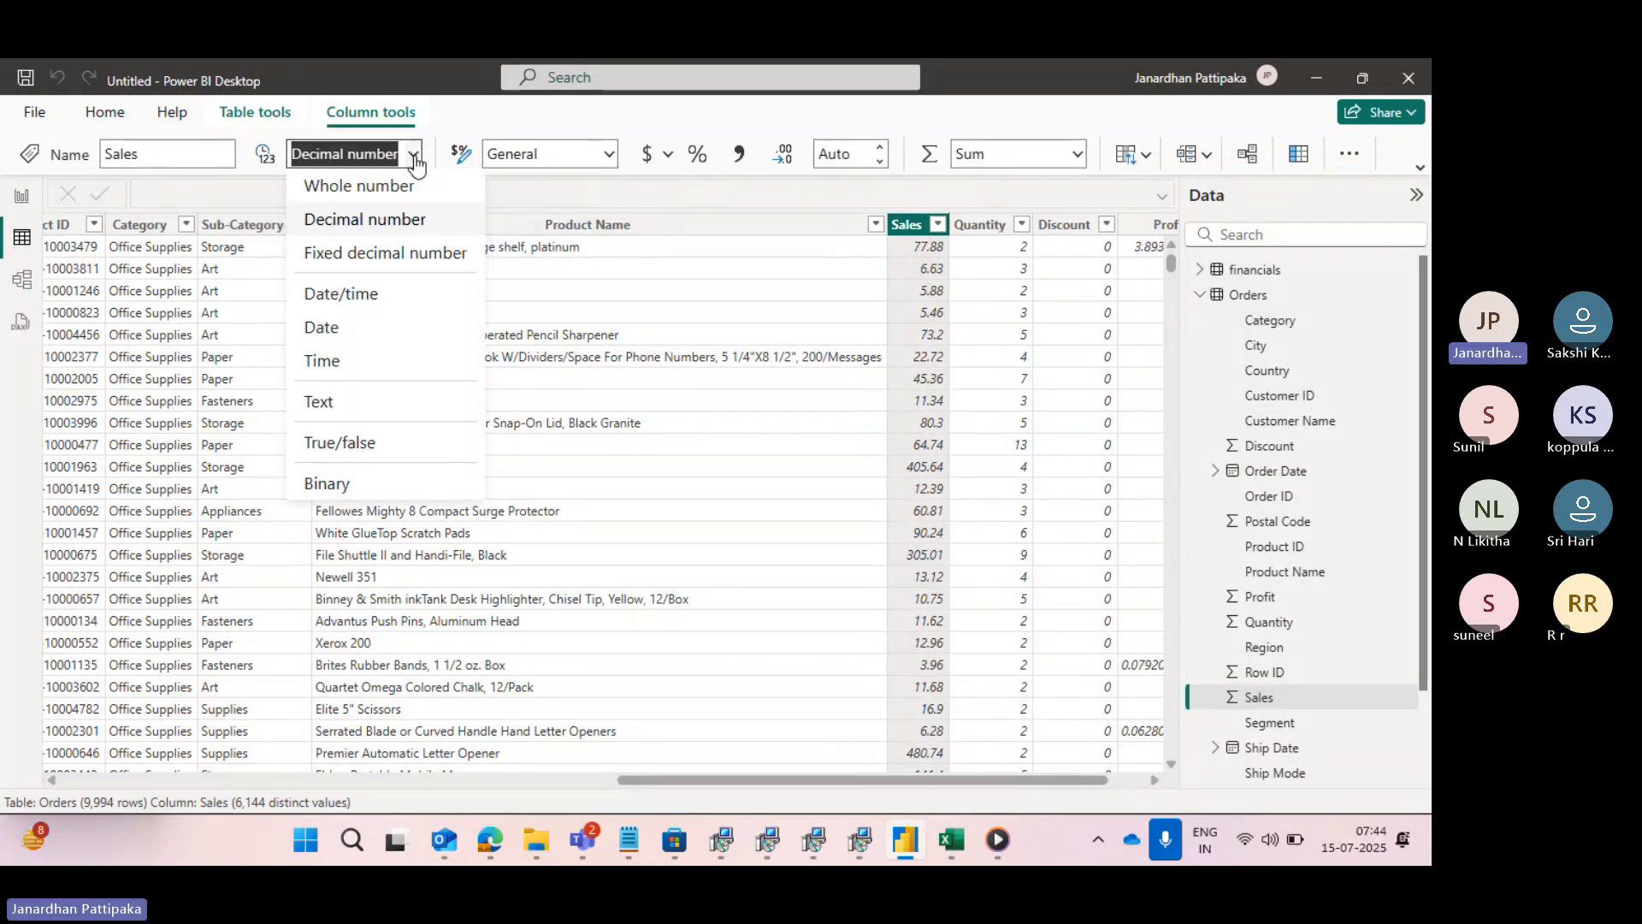
pyautogui.click(318, 409)
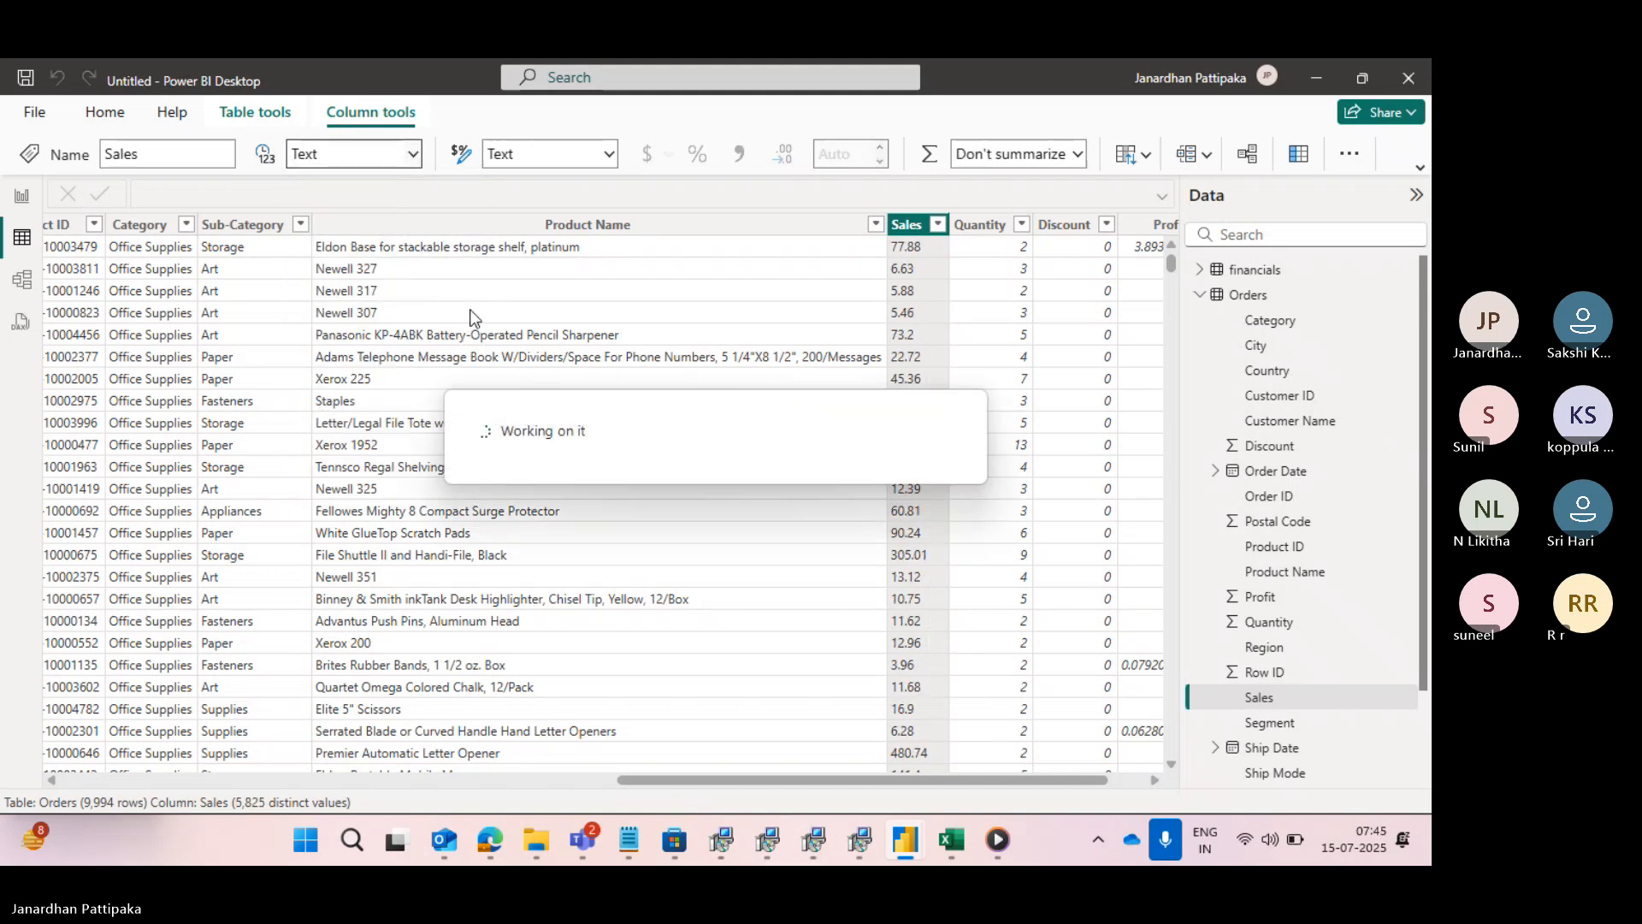
pyautogui.click(663, 256)
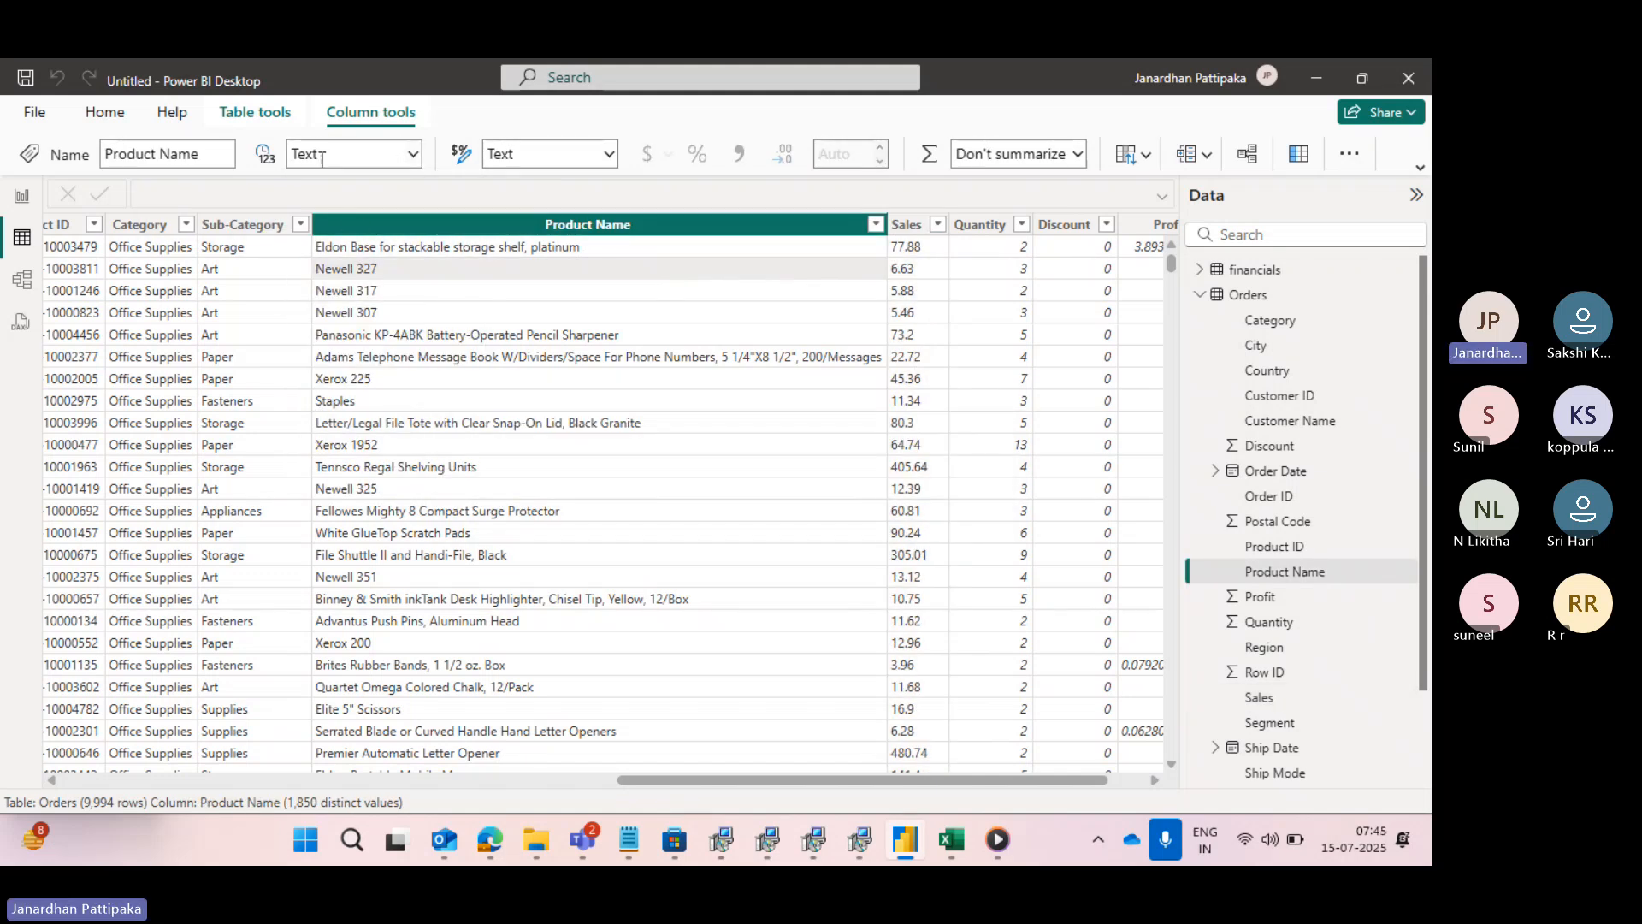
pyautogui.click(904, 226)
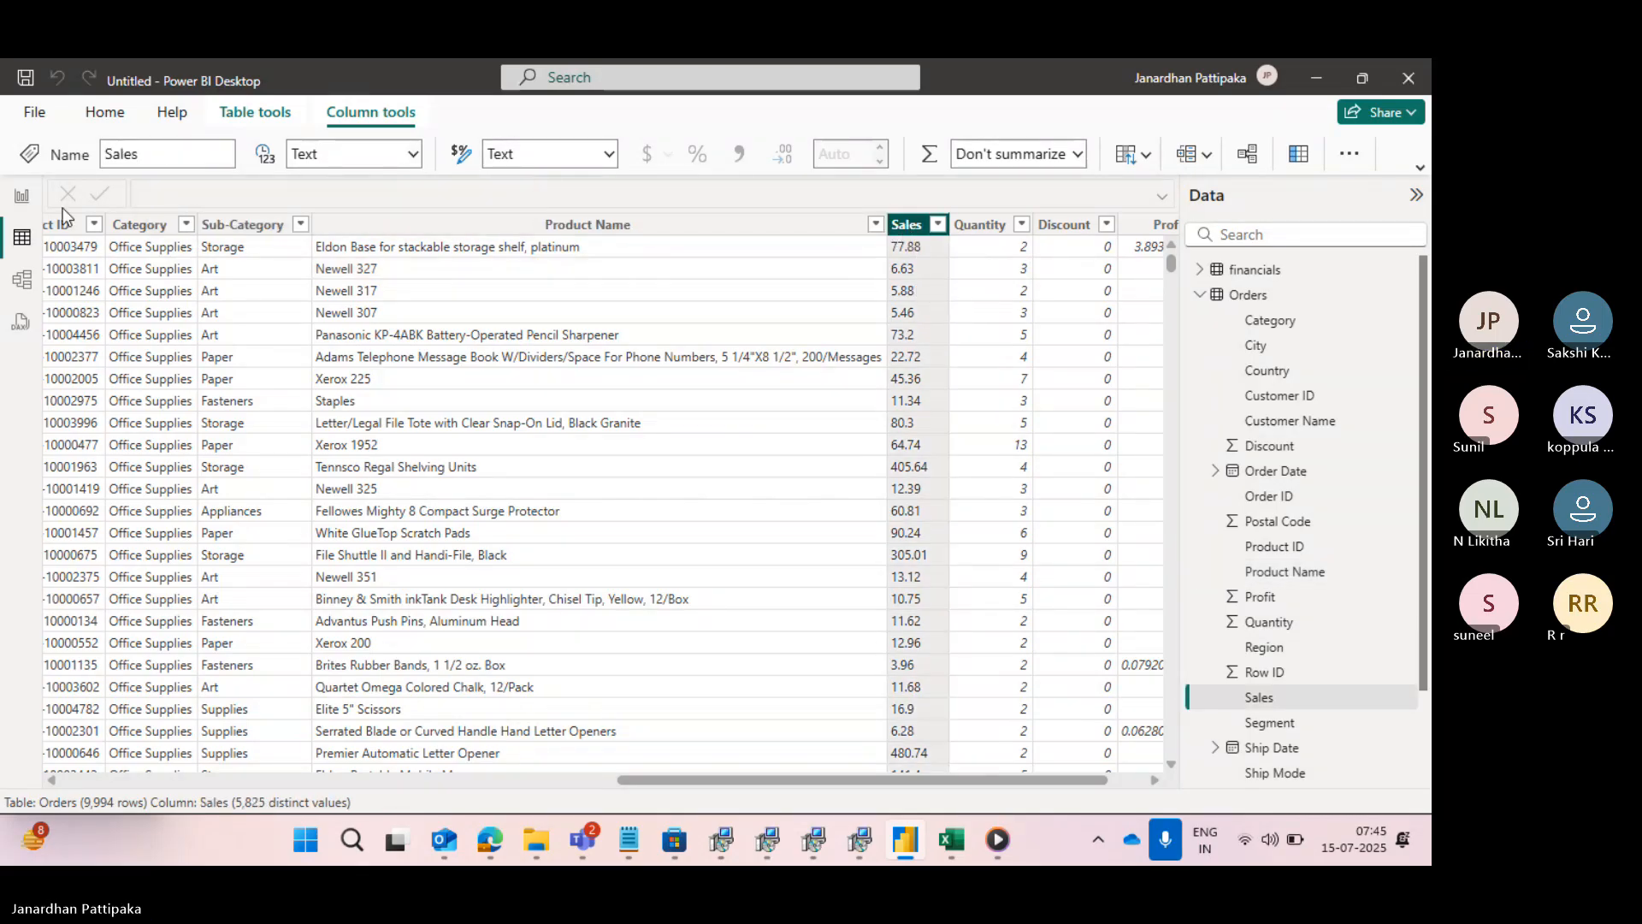
pyautogui.click(20, 202)
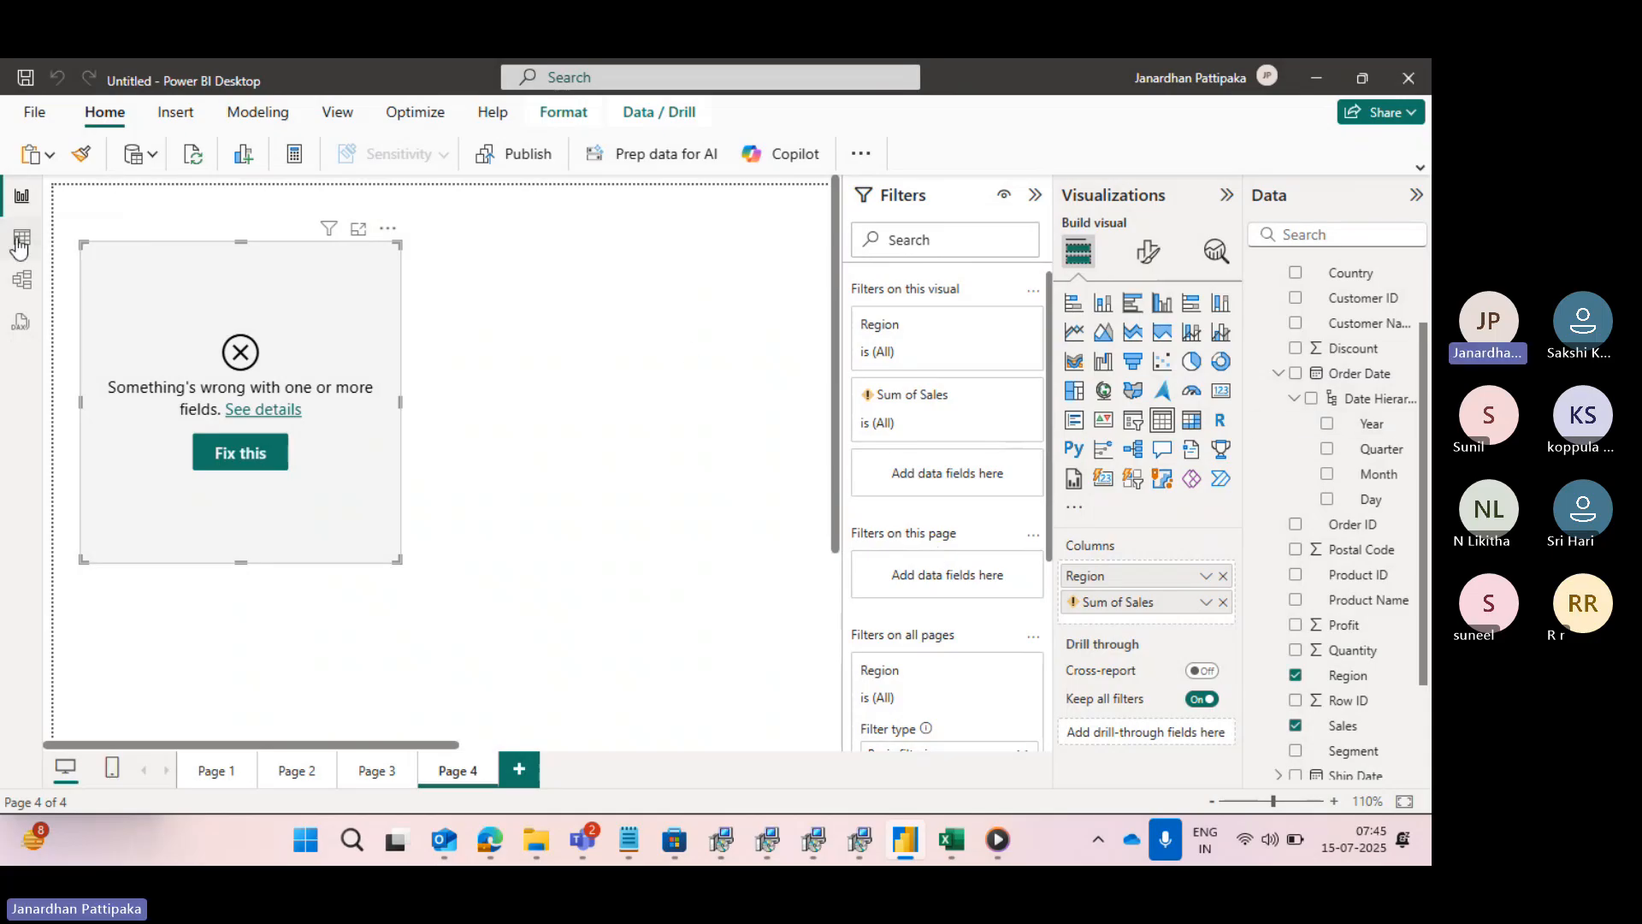
# - Set the Sales column's data type to Decimal number, accept the data type change, and shrink the table visual in the report view
pyautogui.click(20, 244)
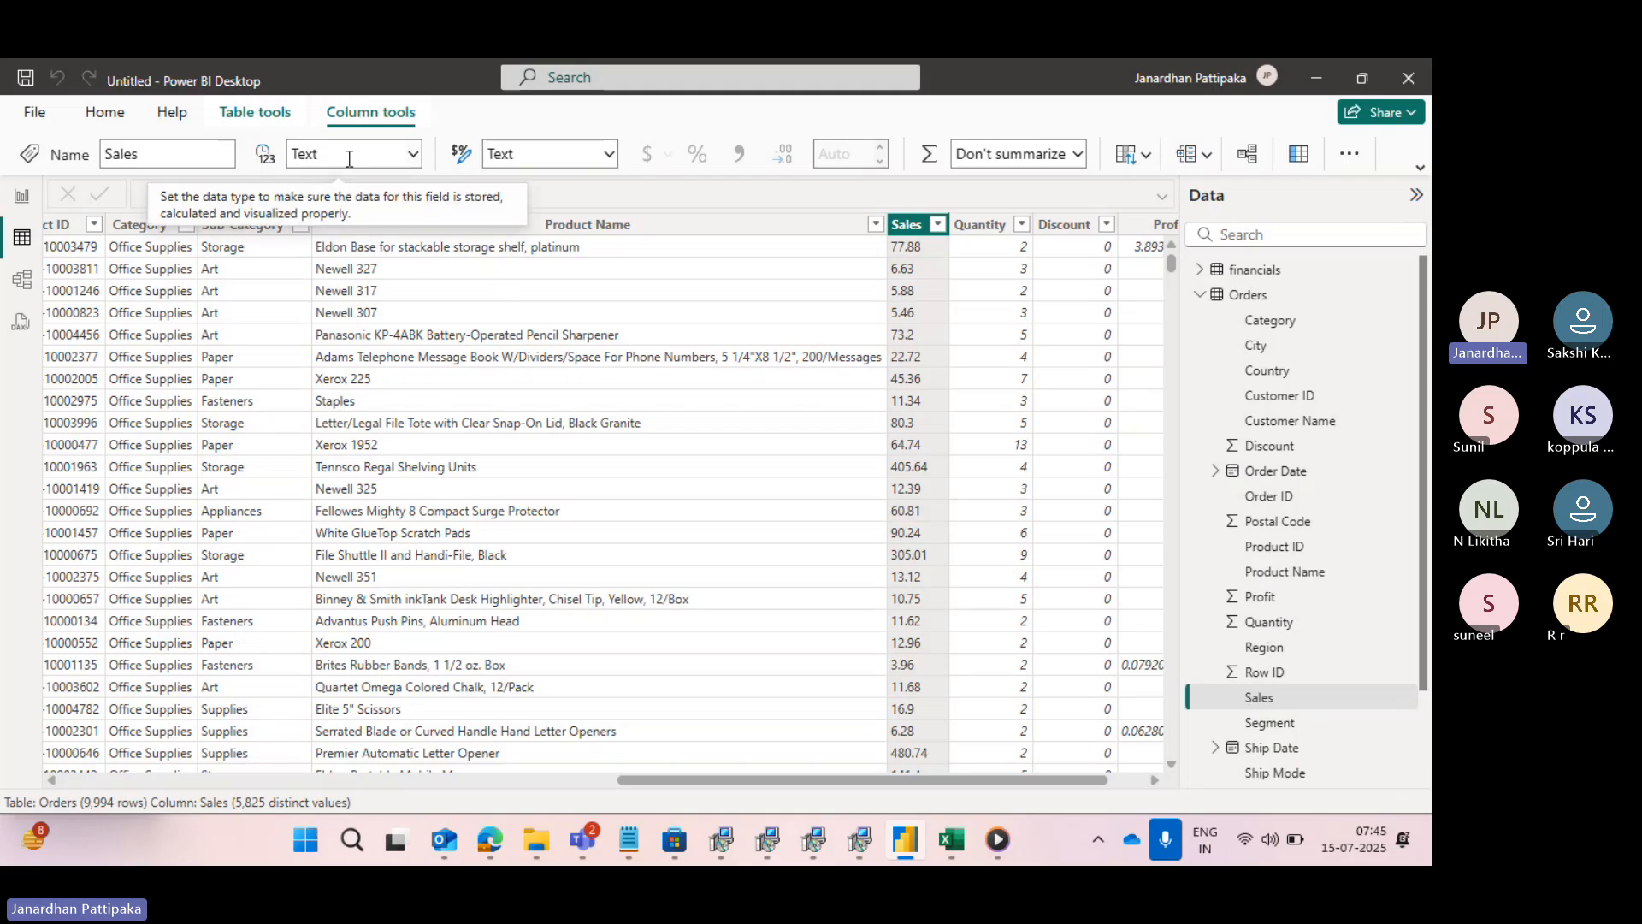
pyautogui.click(414, 156)
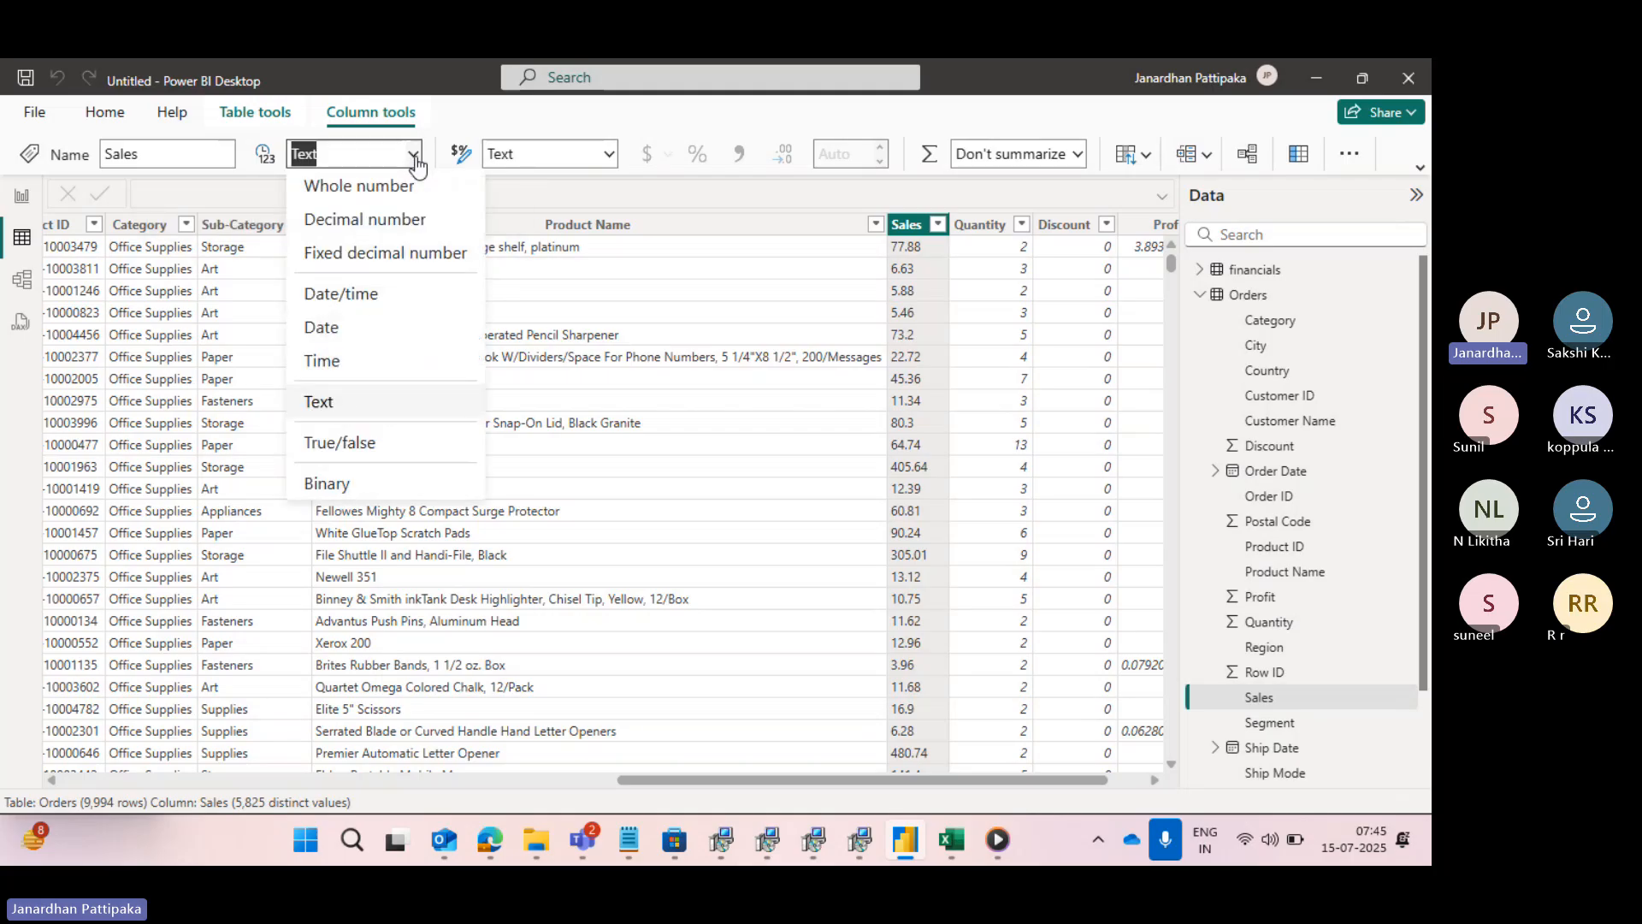
pyautogui.click(356, 224)
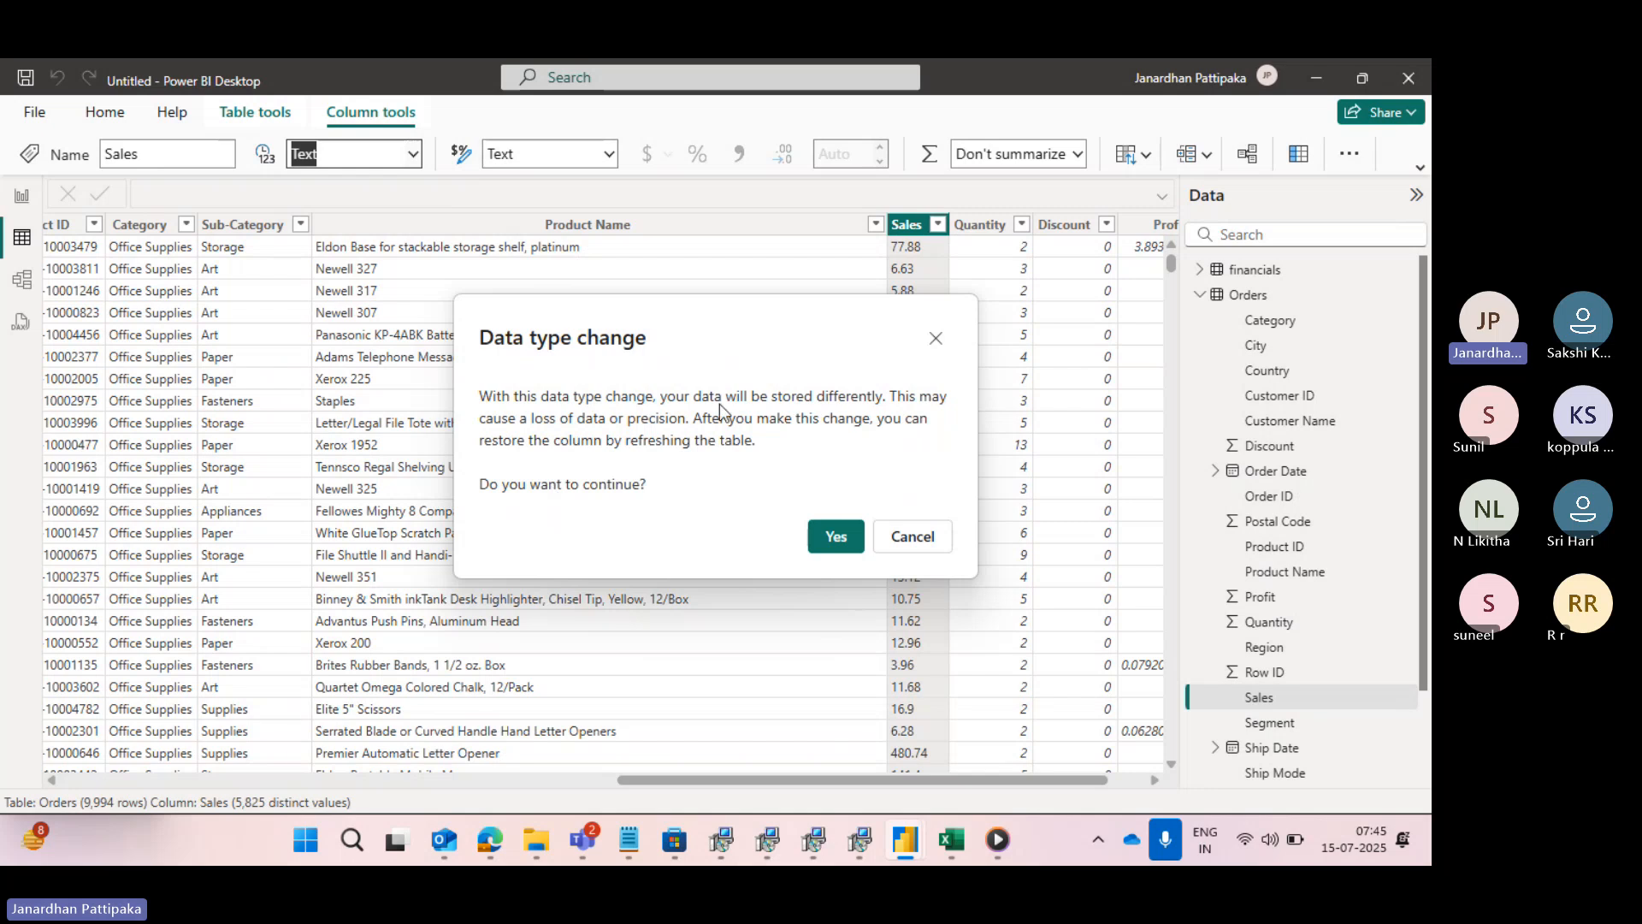
pyautogui.click(856, 533)
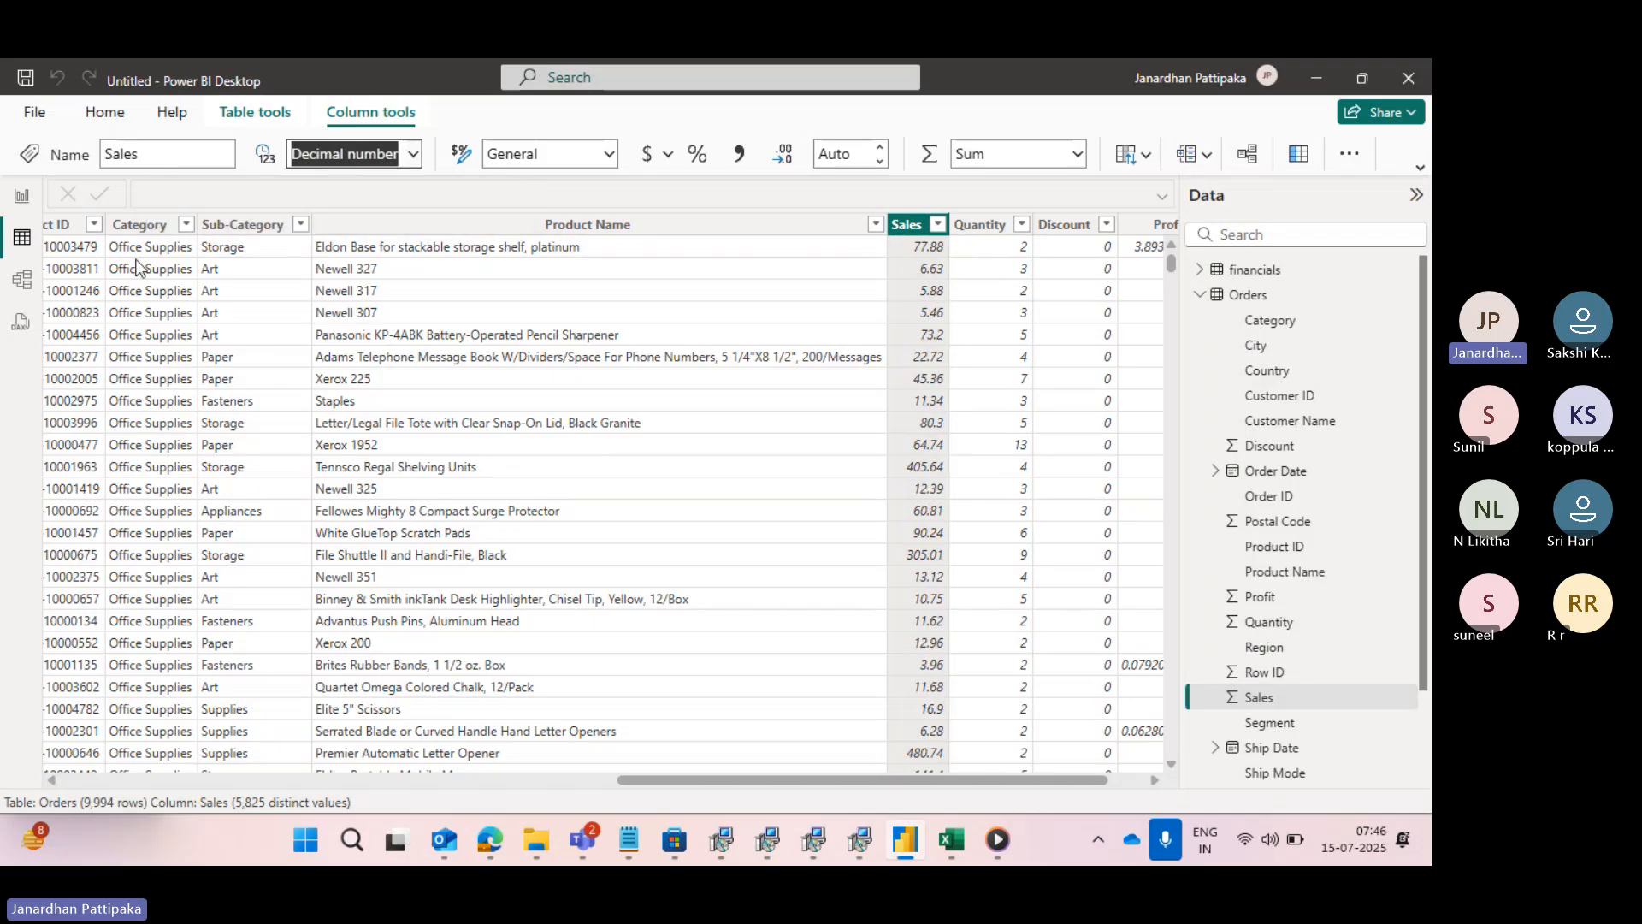
pyautogui.click(21, 195)
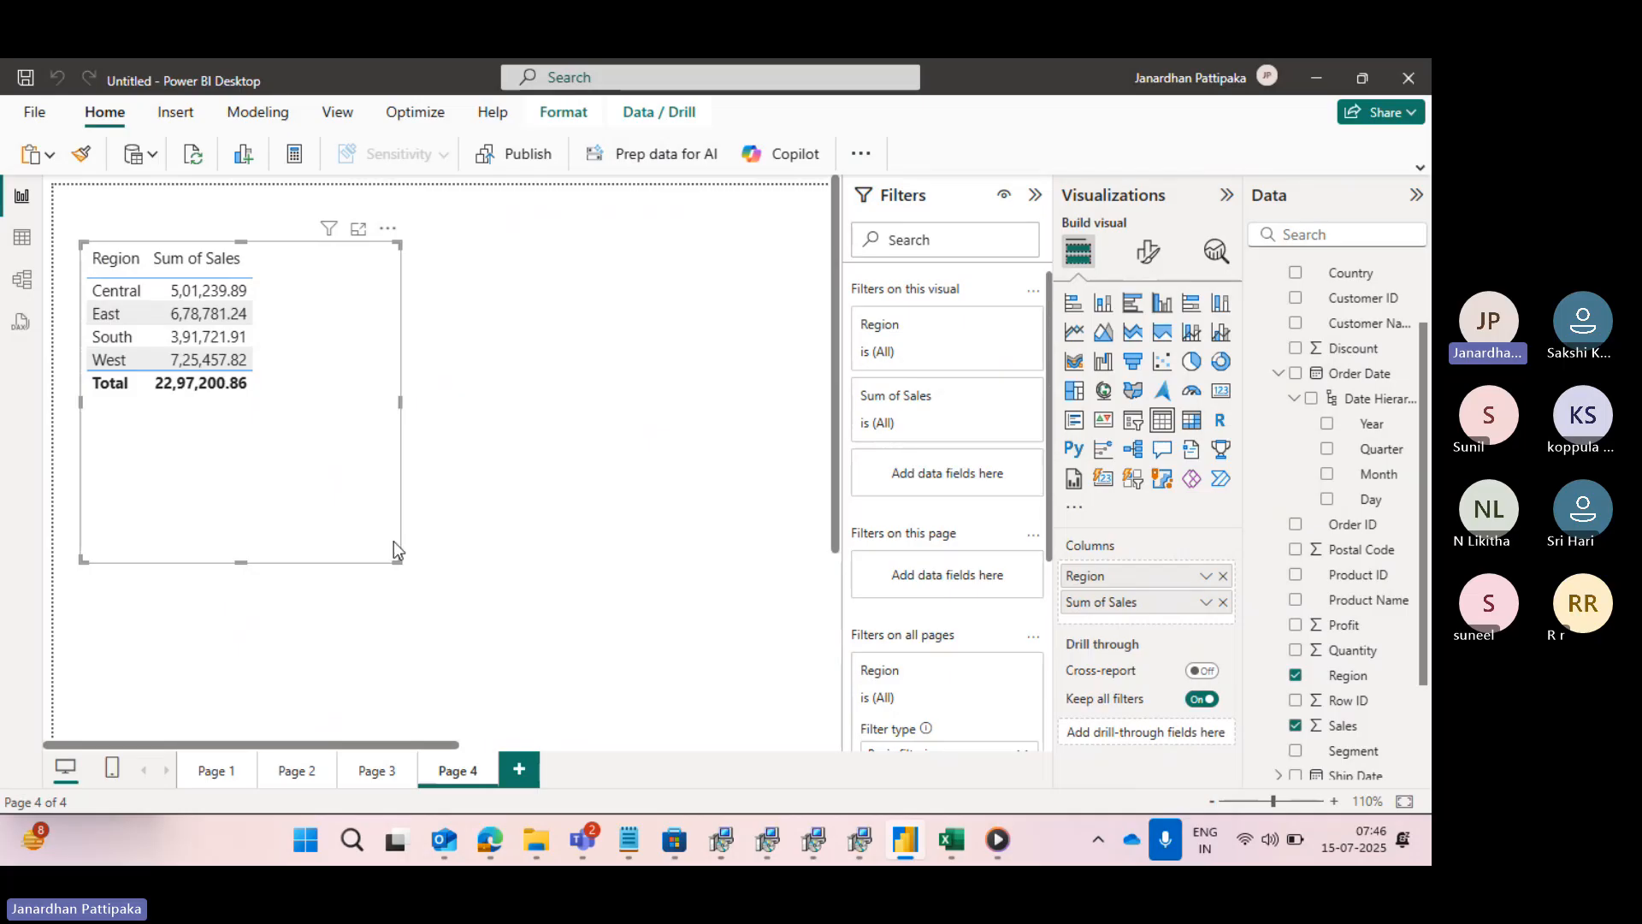
pyautogui.moveTo(397, 554); pyautogui.dragTo(339, 435)
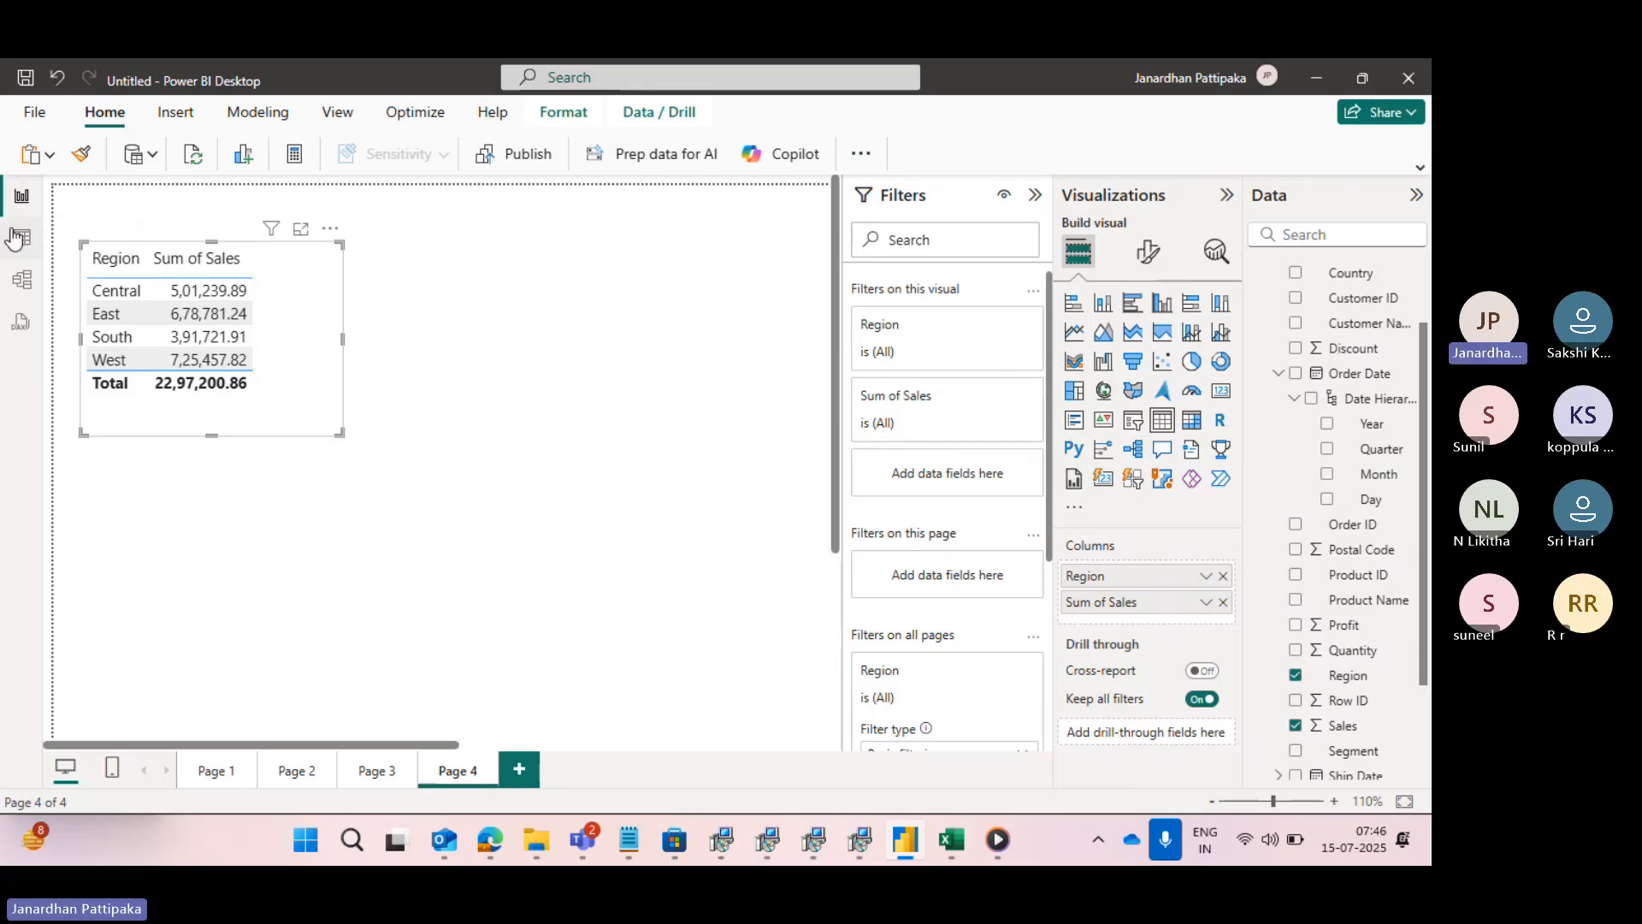
# - Return to the Orders data in the table view and check the data types of the Row ID and Order ID columns
pyautogui.click(21, 237)
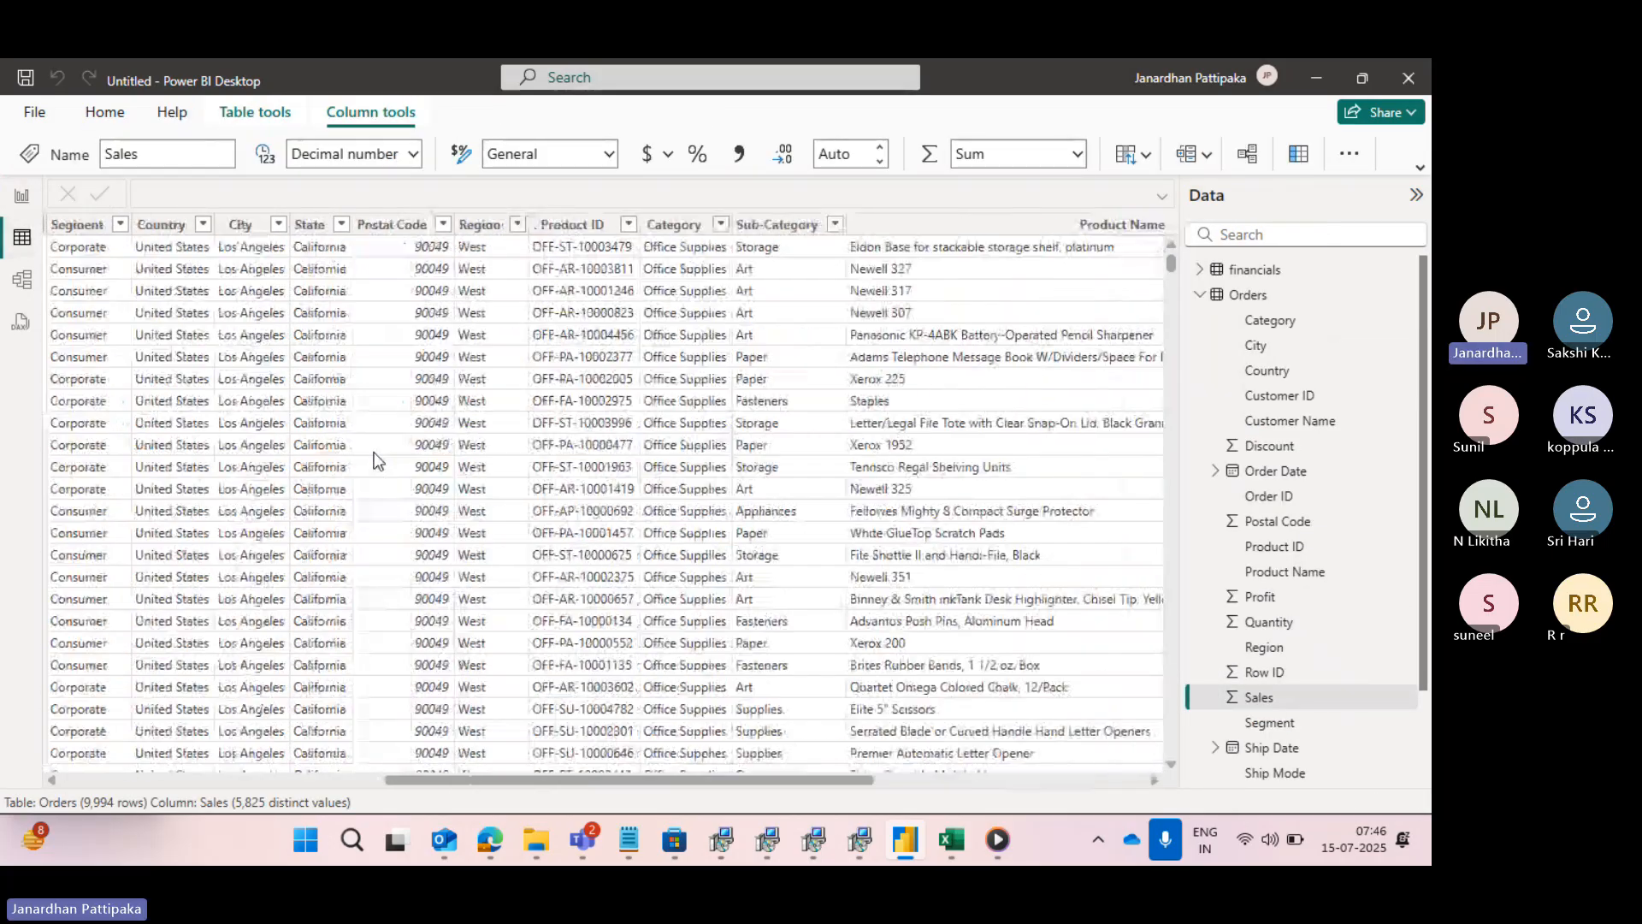
pyautogui.hscroll(-2, 373, 461)
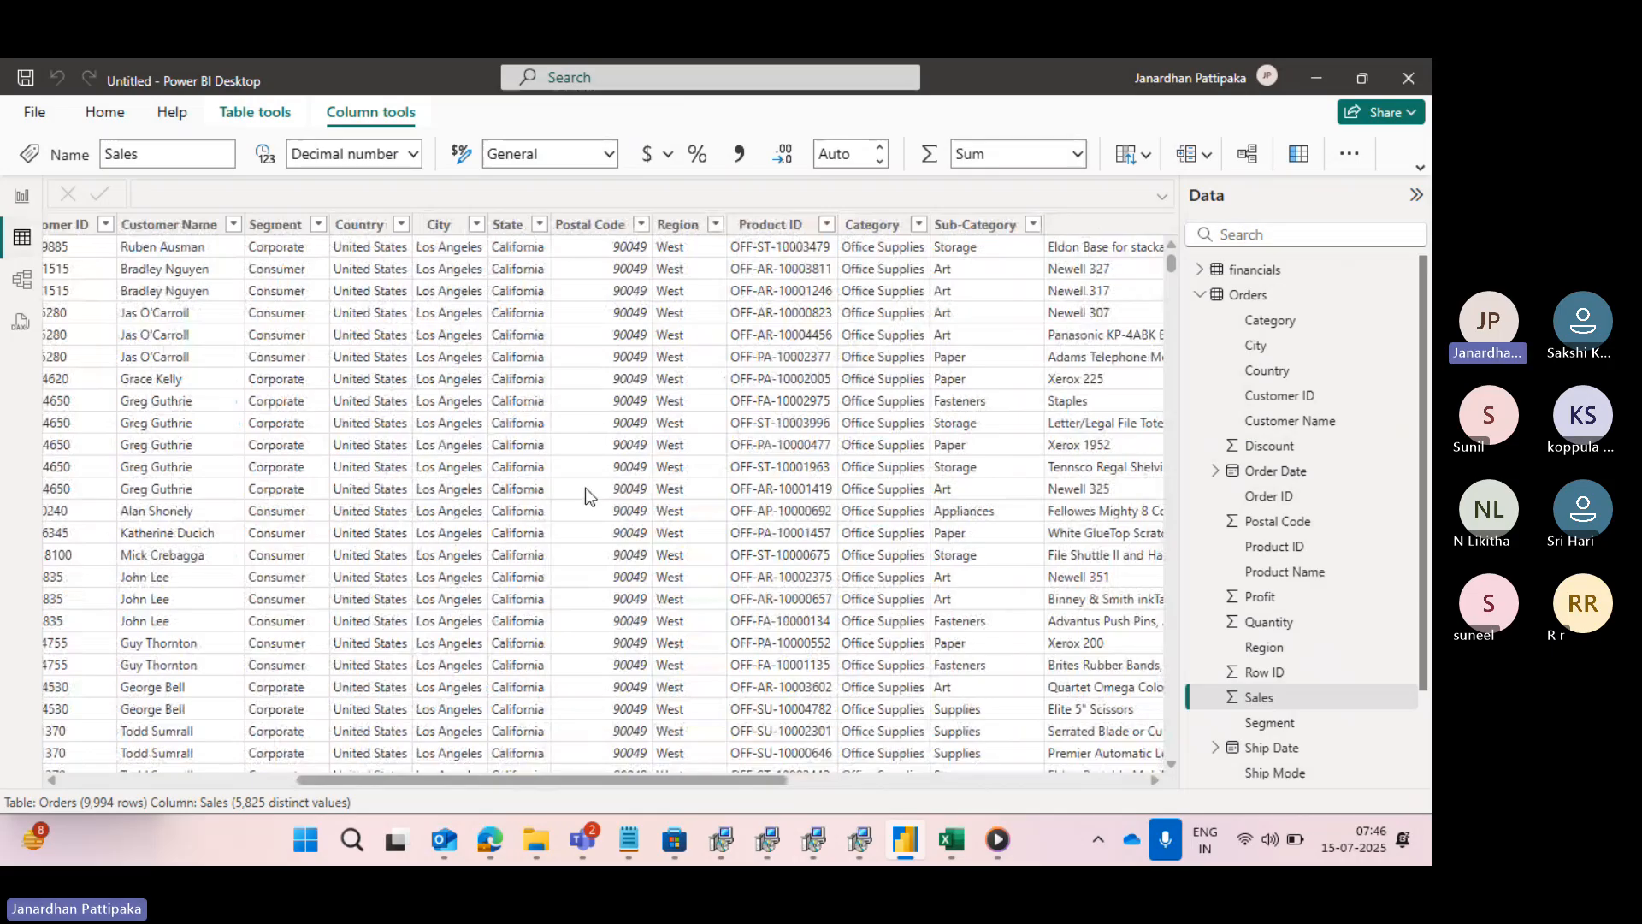
pyautogui.hscroll(-3, 300, 464)
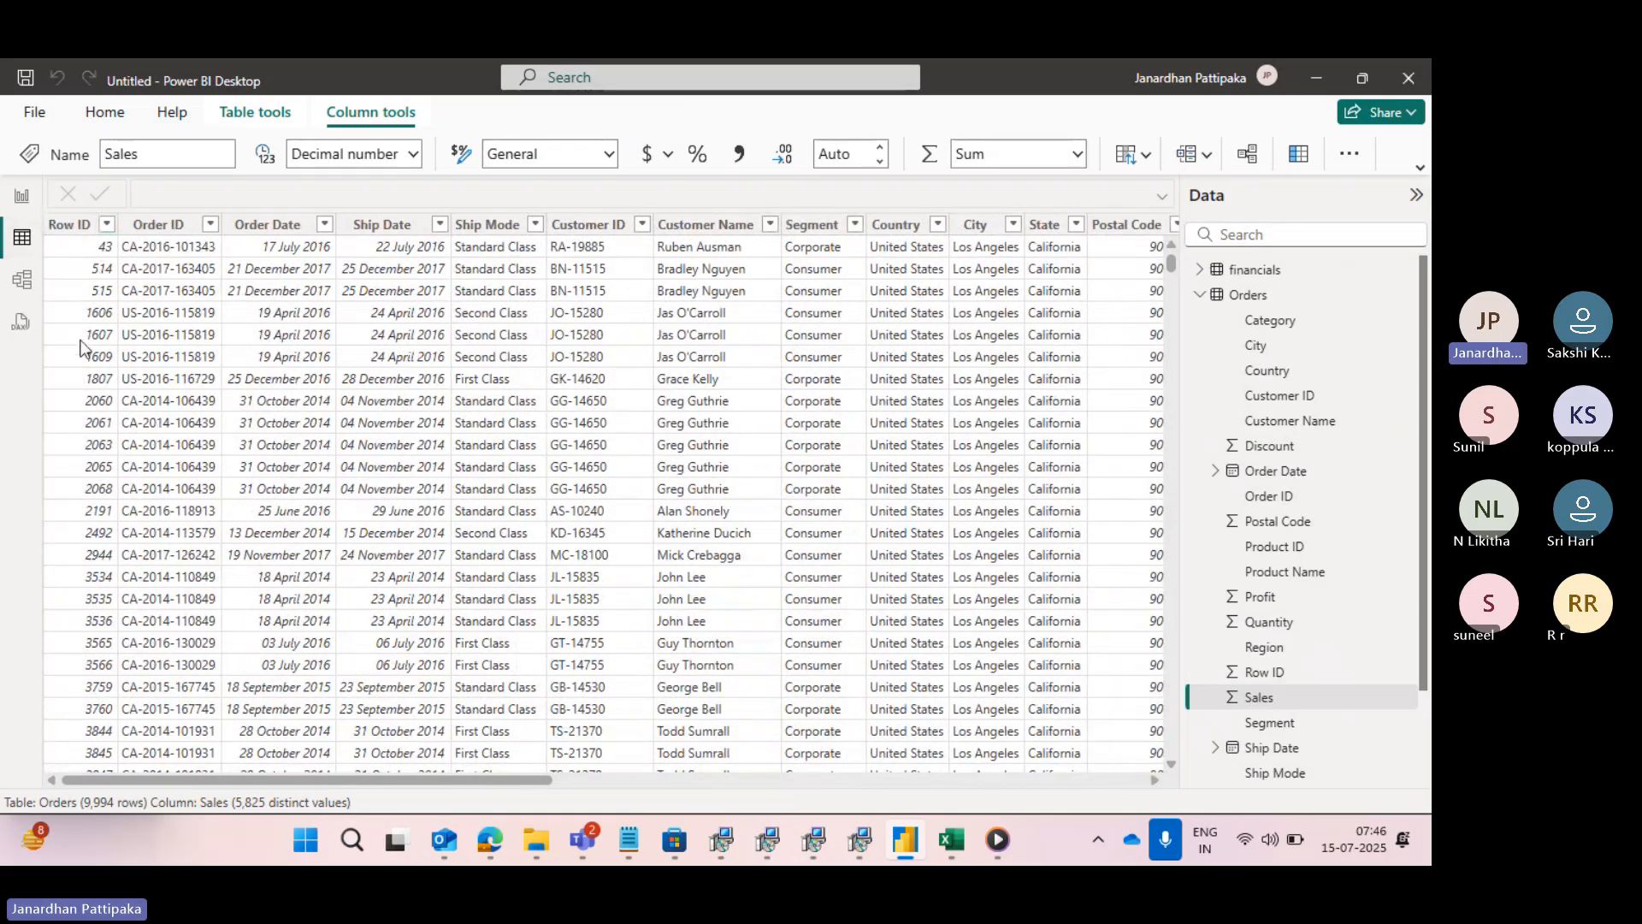
pyautogui.click(70, 225)
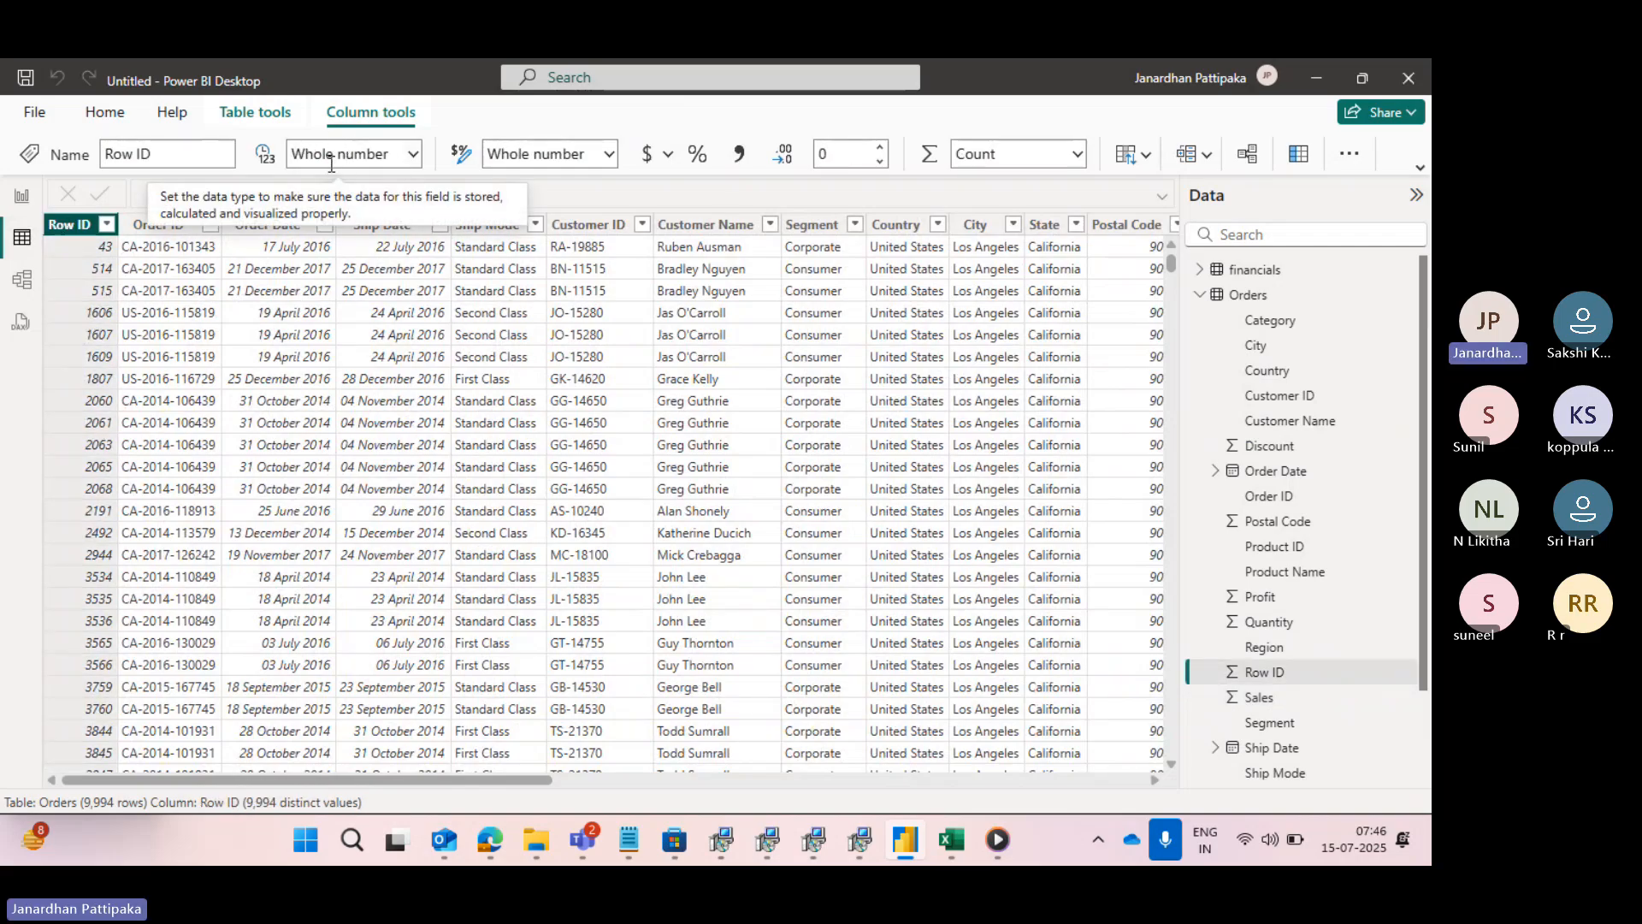
pyautogui.click(159, 224)
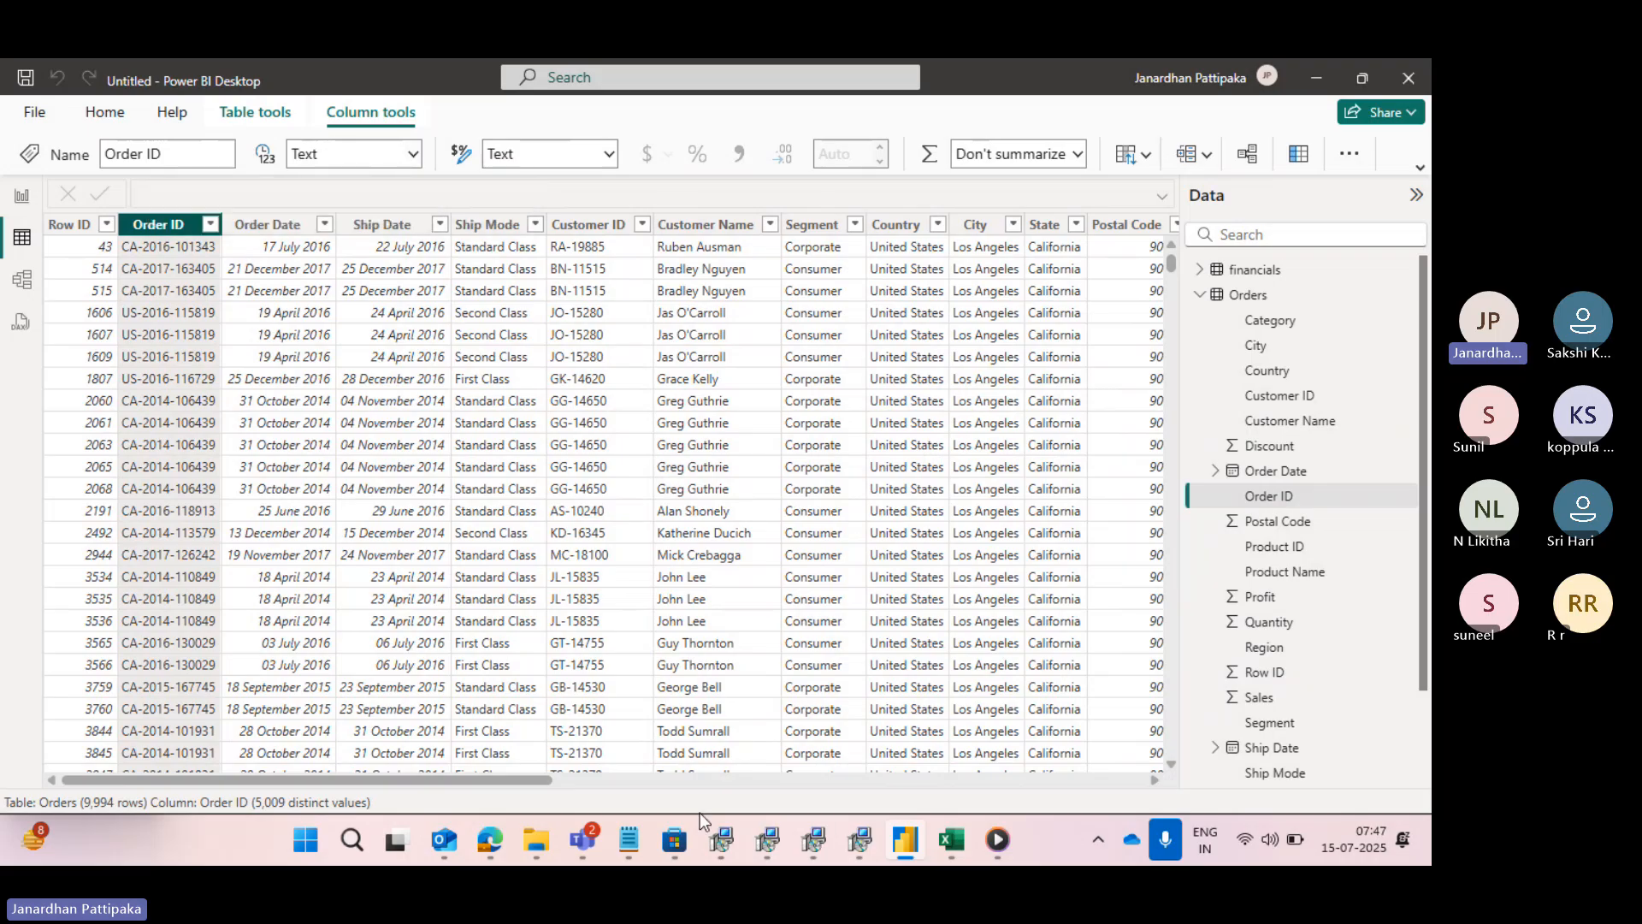
# - Consult the data type notes in Notepad, then return to Power BI Desktop and check the Order Date and Ship Date columns' data types
pyautogui.moveTo(622, 845)
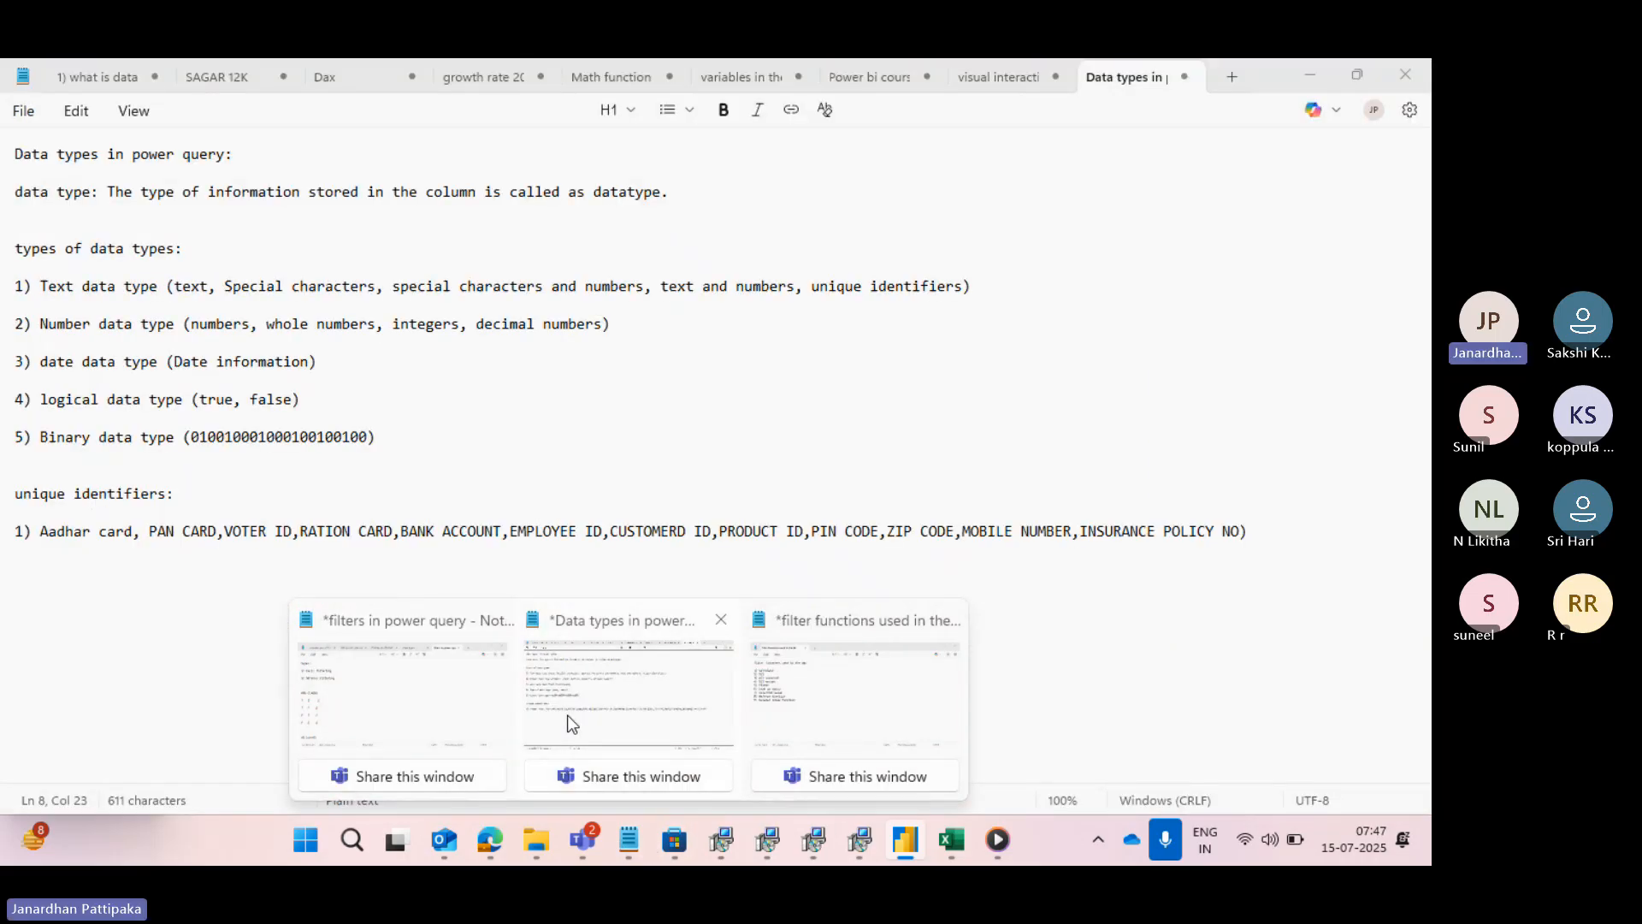
pyautogui.click(571, 723)
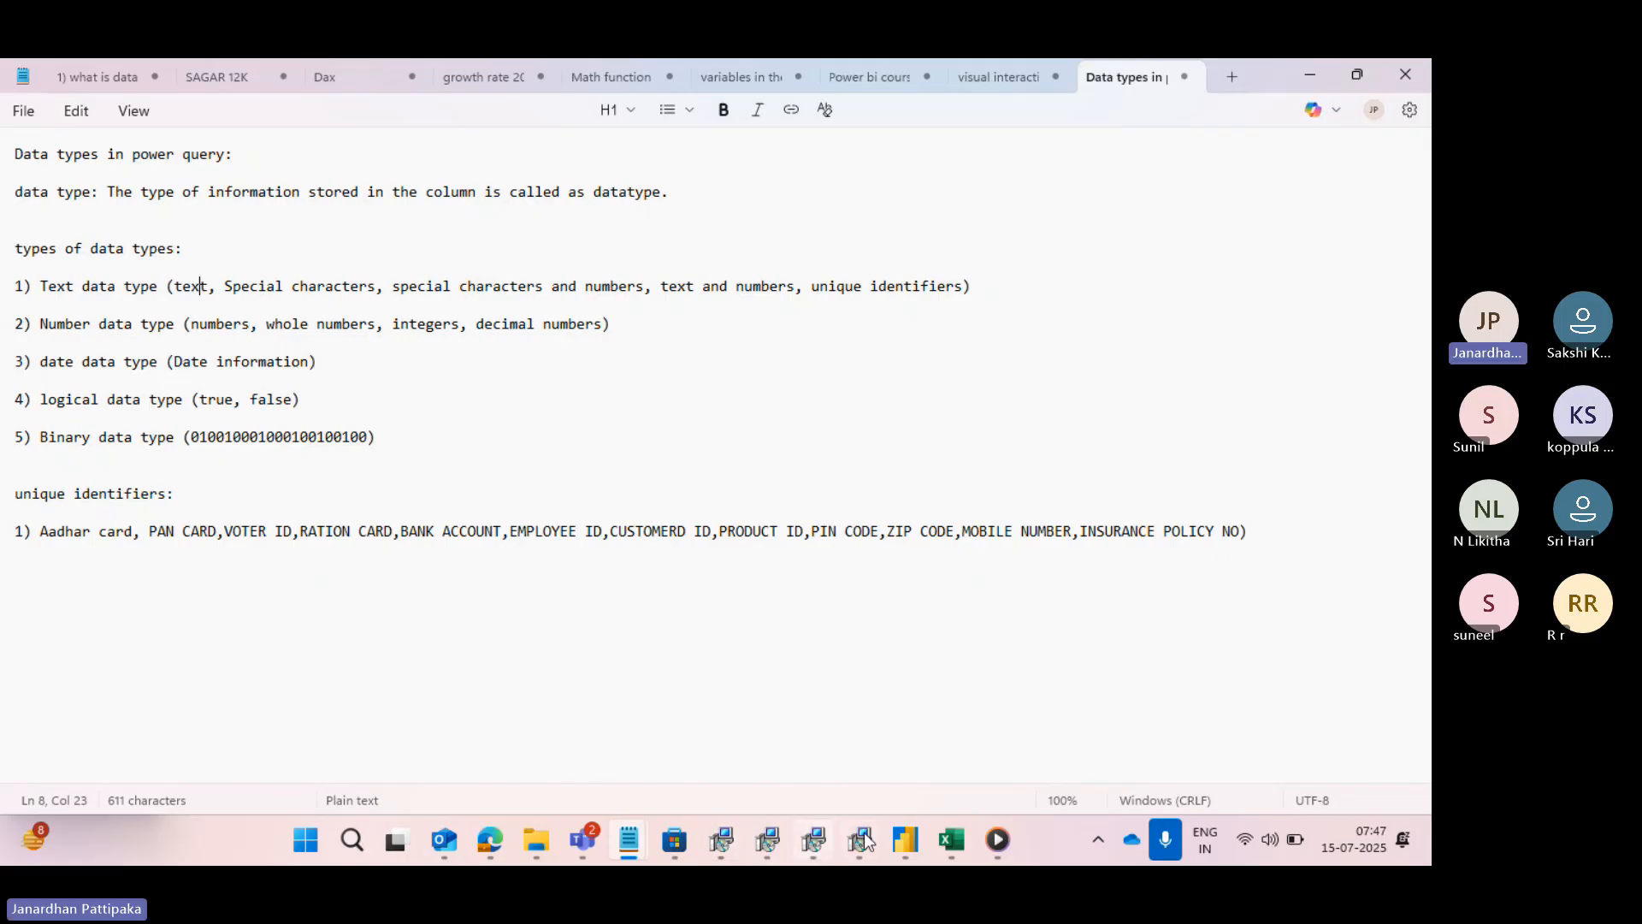
pyautogui.moveTo(904, 842)
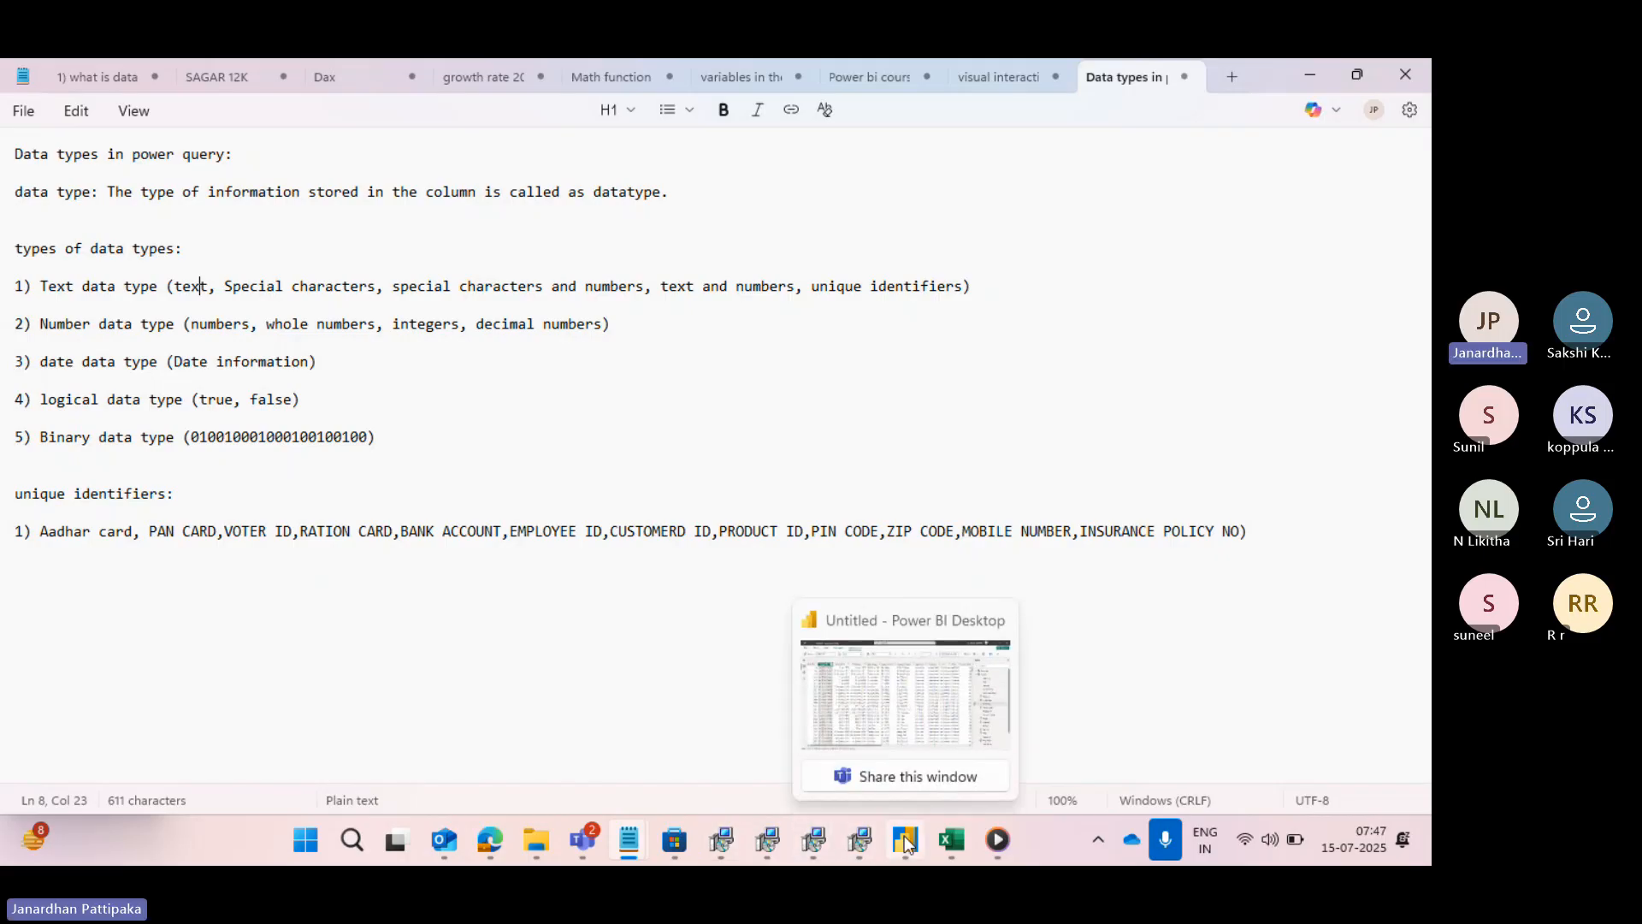
pyautogui.click(906, 726)
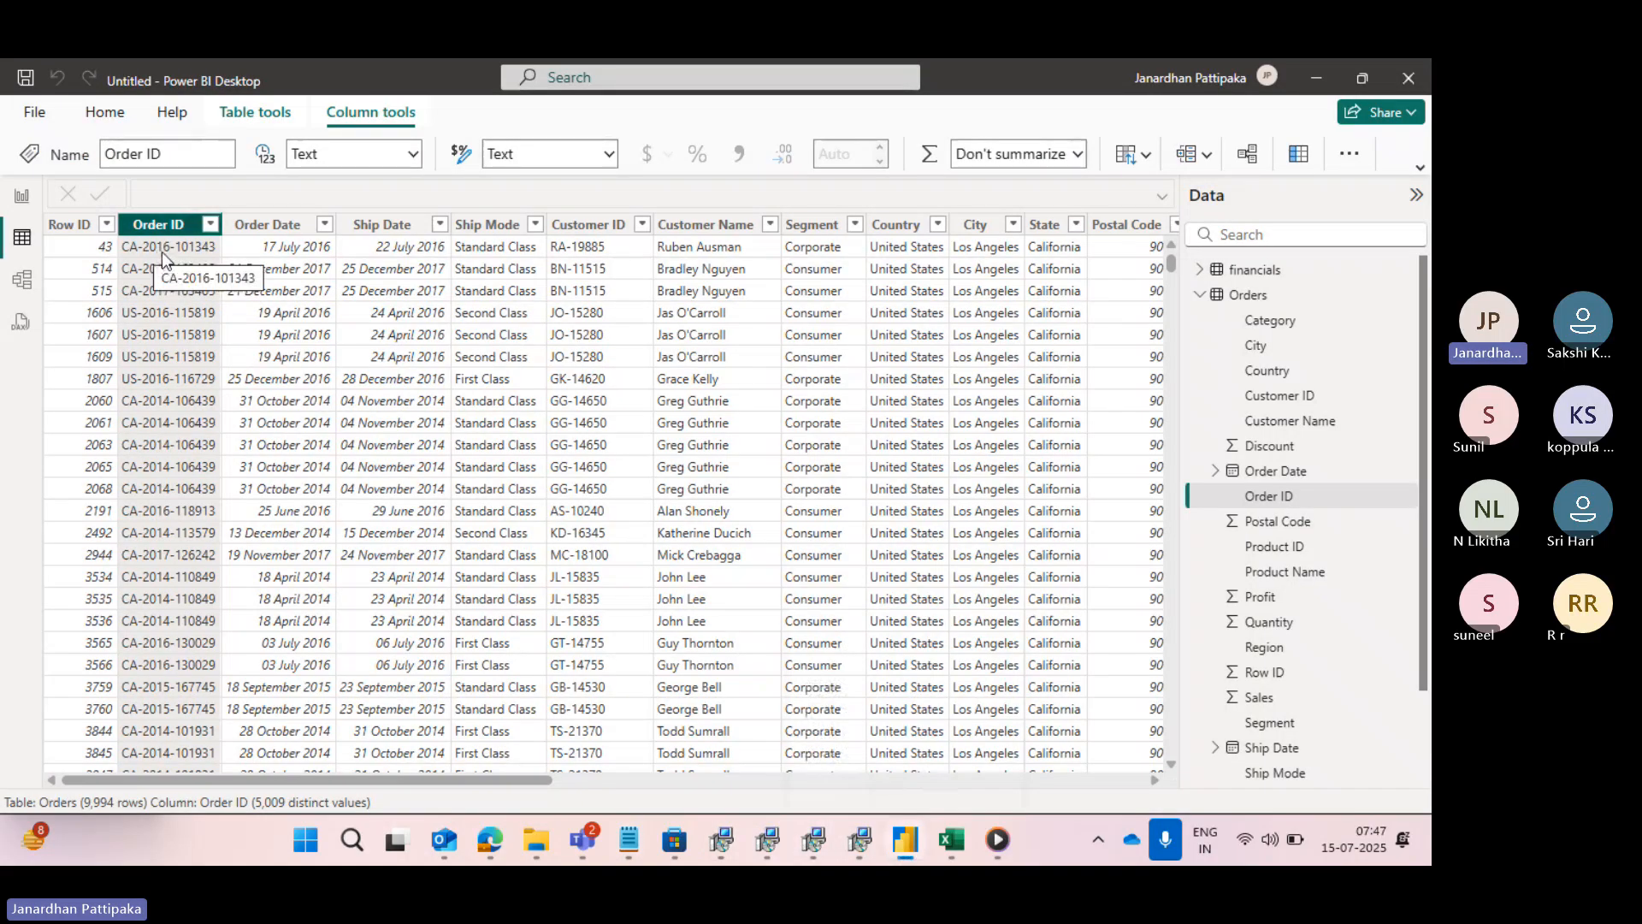
pyautogui.click(267, 242)
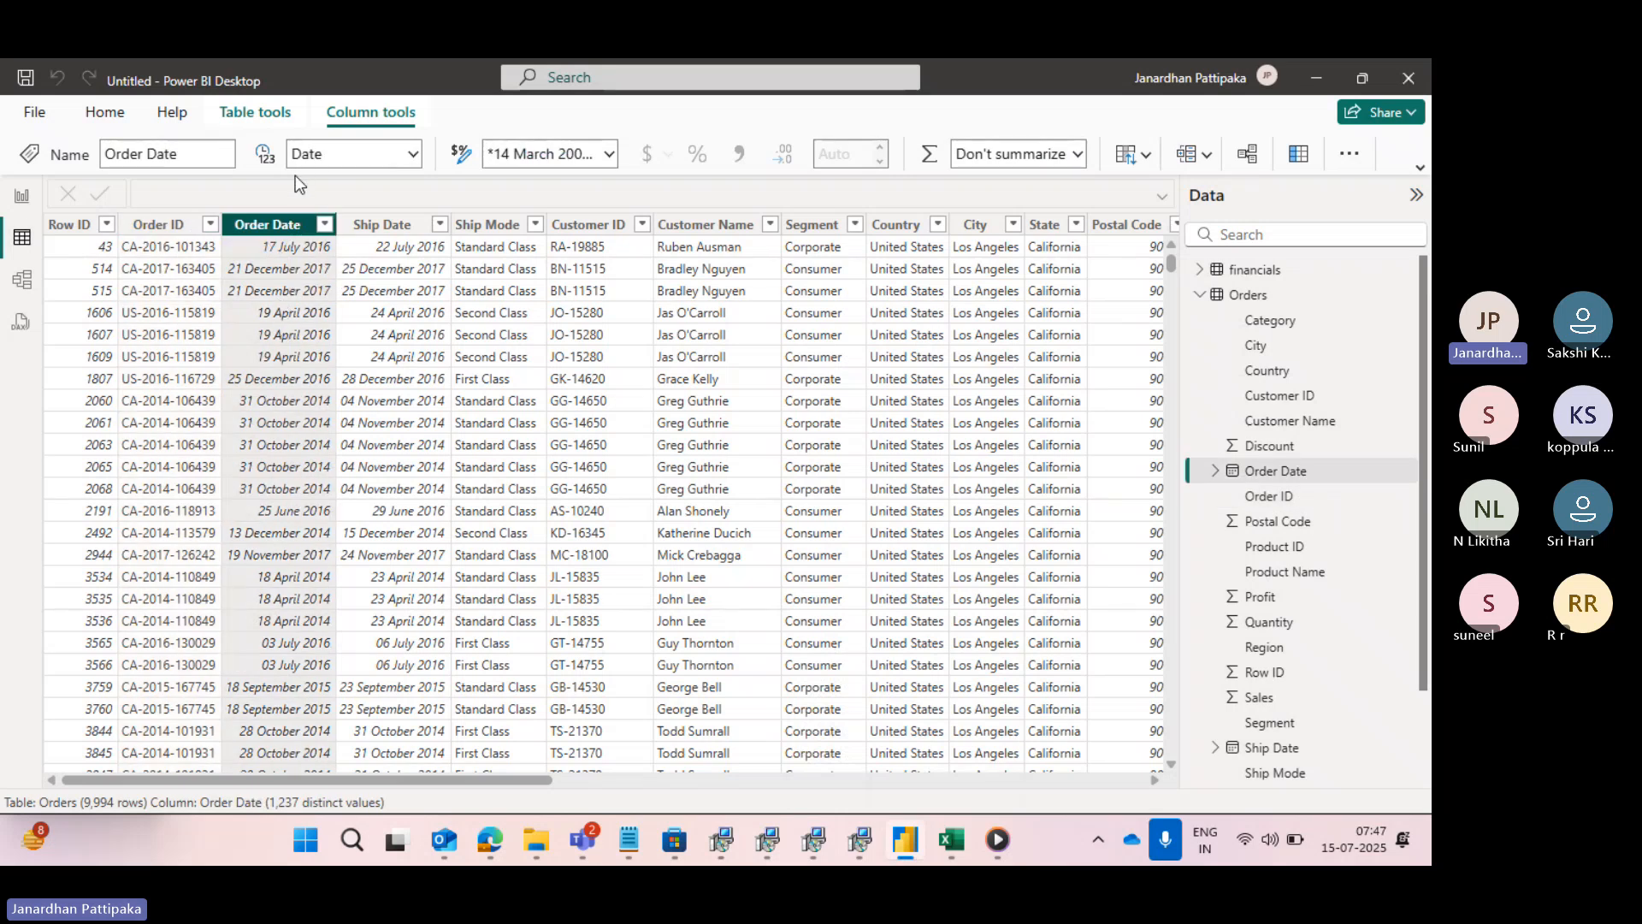
pyautogui.click(382, 224)
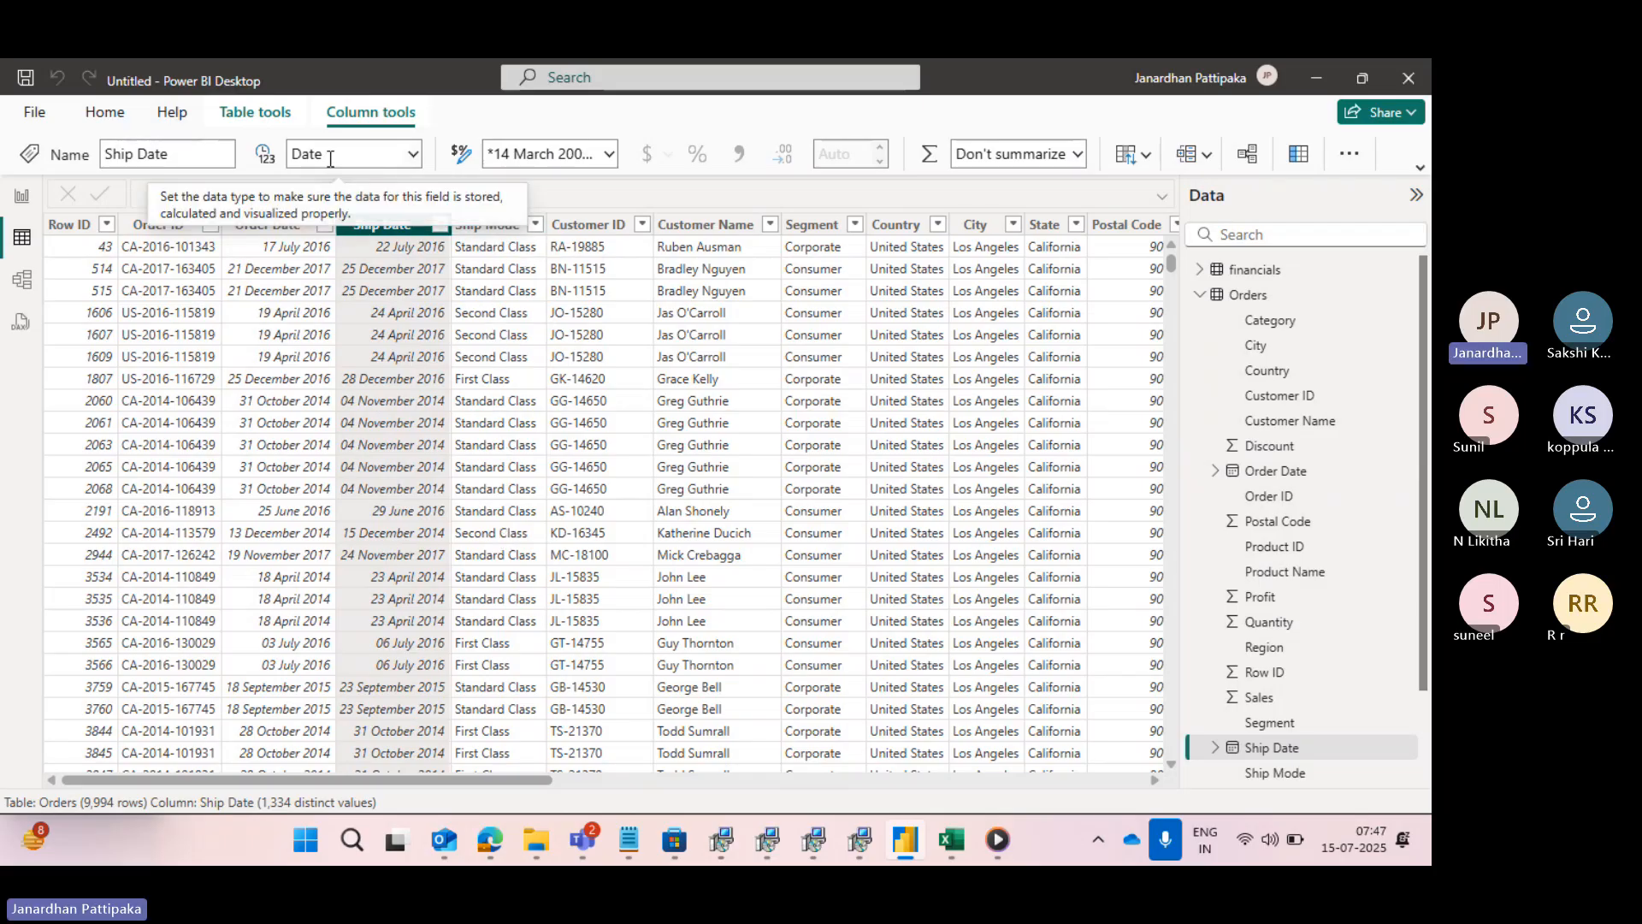
# - Check the data types of the Ship Mode, Customer ID and Customer Name columns in the Orders table
pyautogui.click(484, 229)
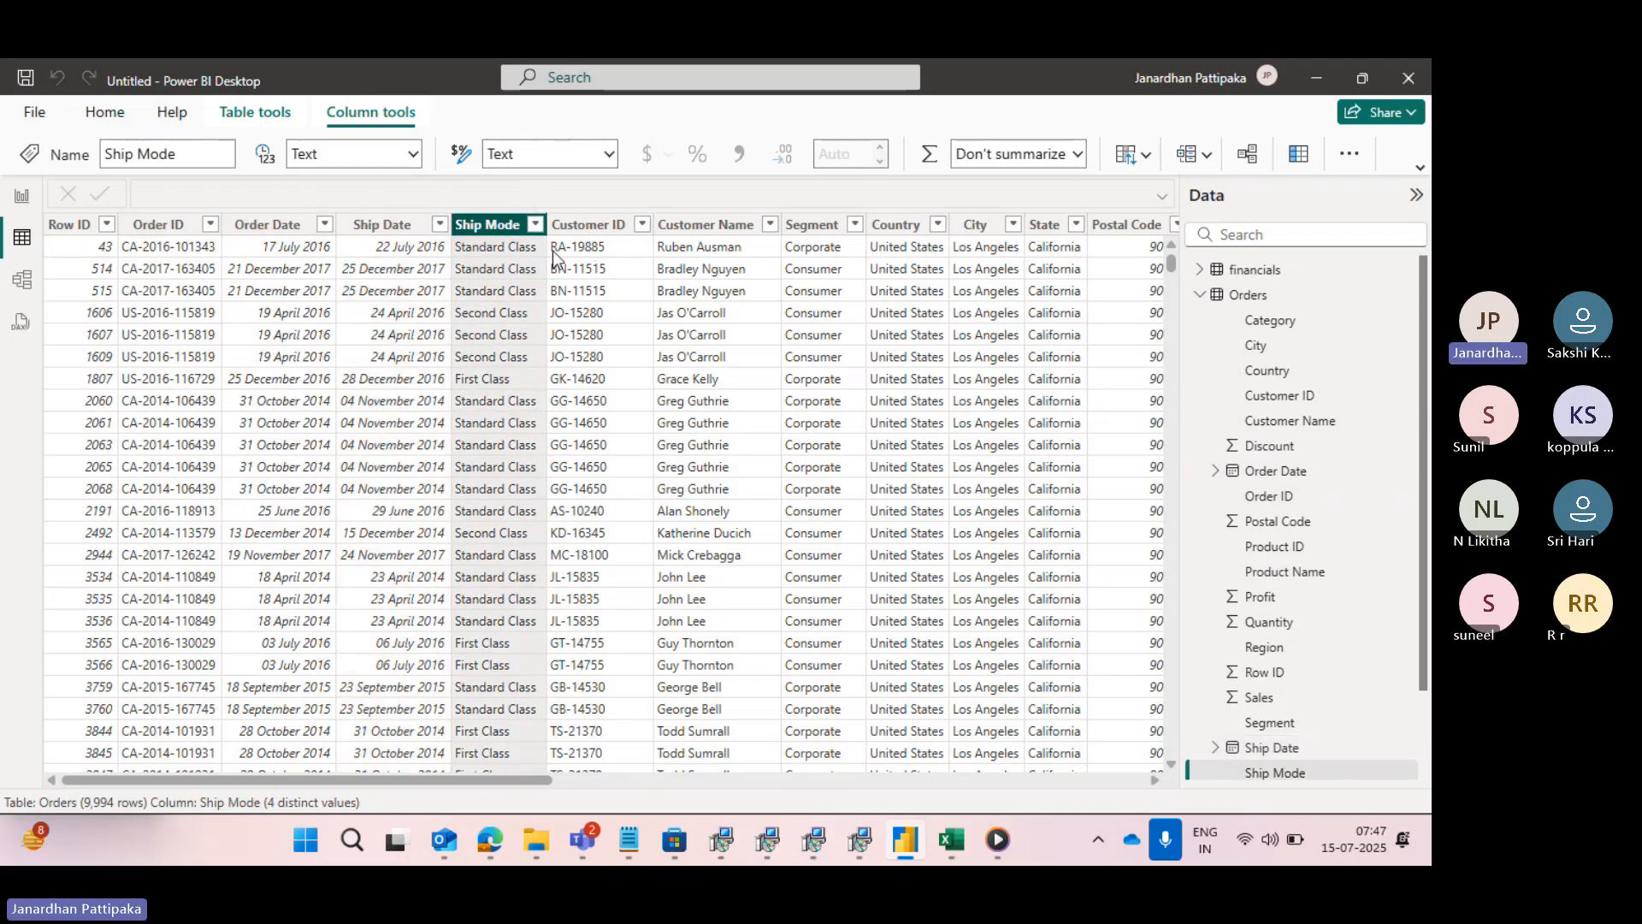
pyautogui.click(587, 224)
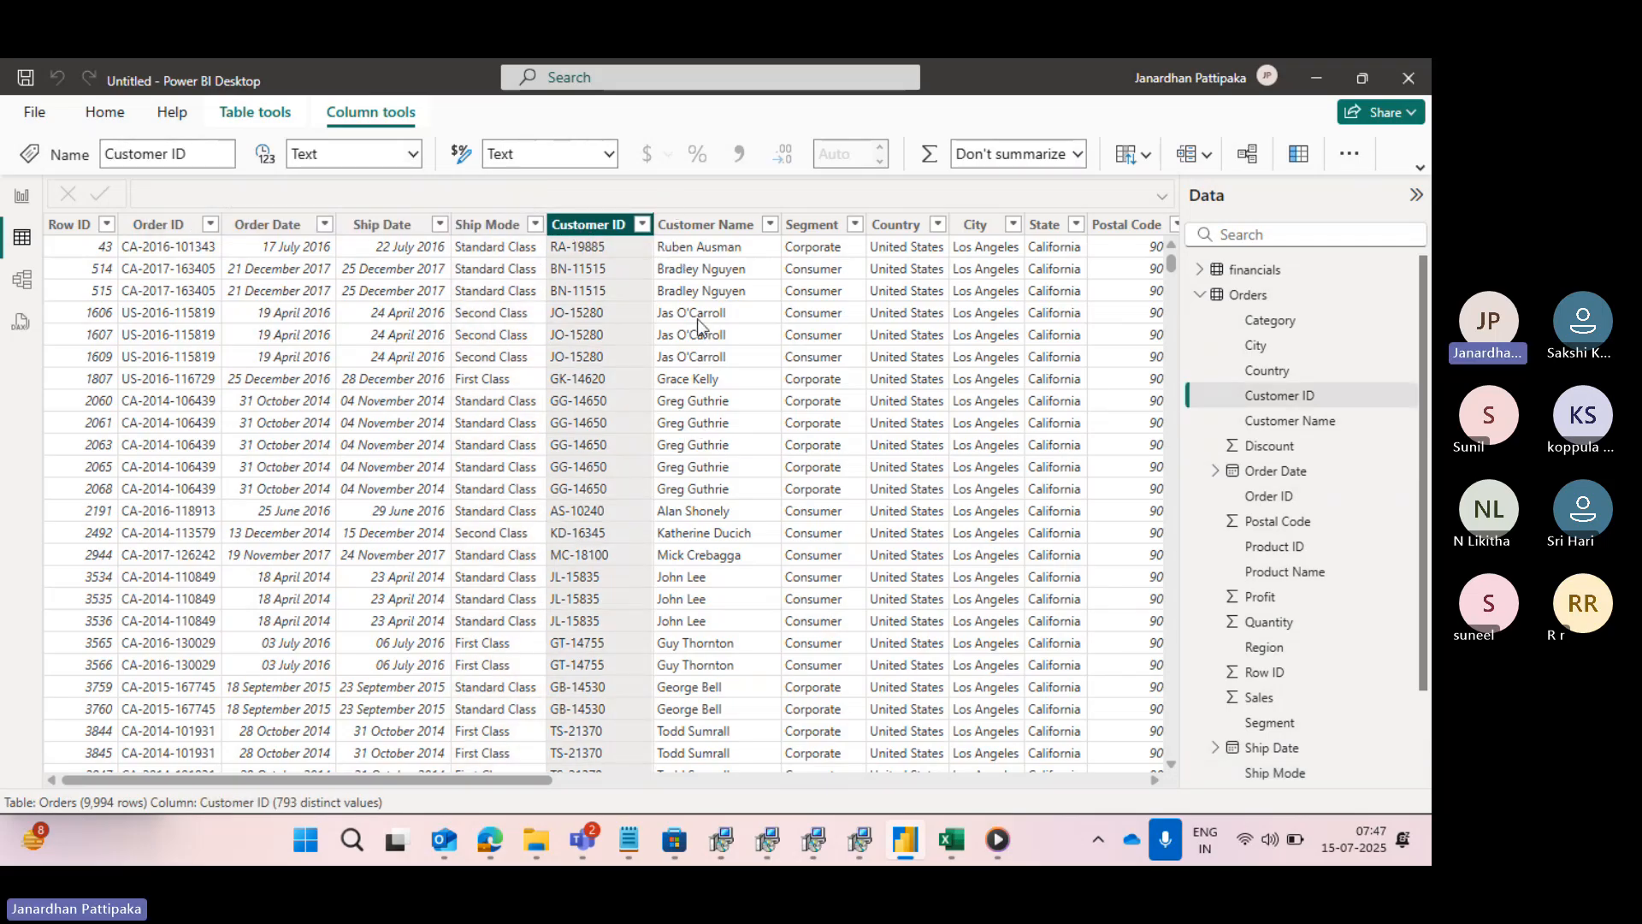
pyautogui.click(690, 229)
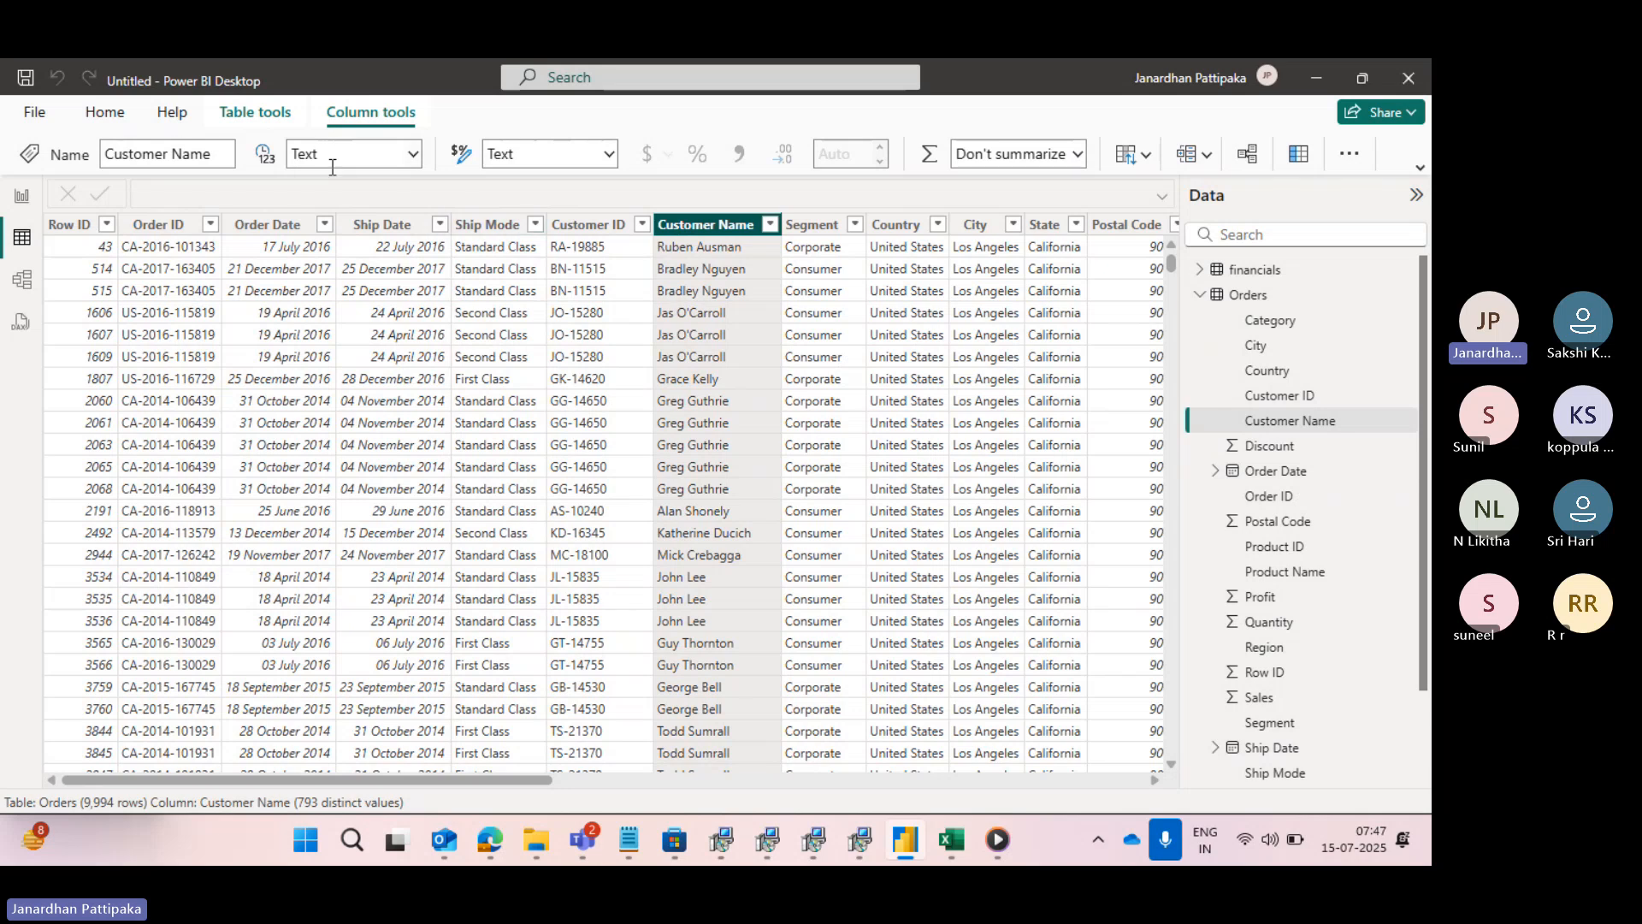
# - Check the data types of the Quantity, Sales and Profit columns in the Orders table
pyautogui.hscroll(10, 864, 425)
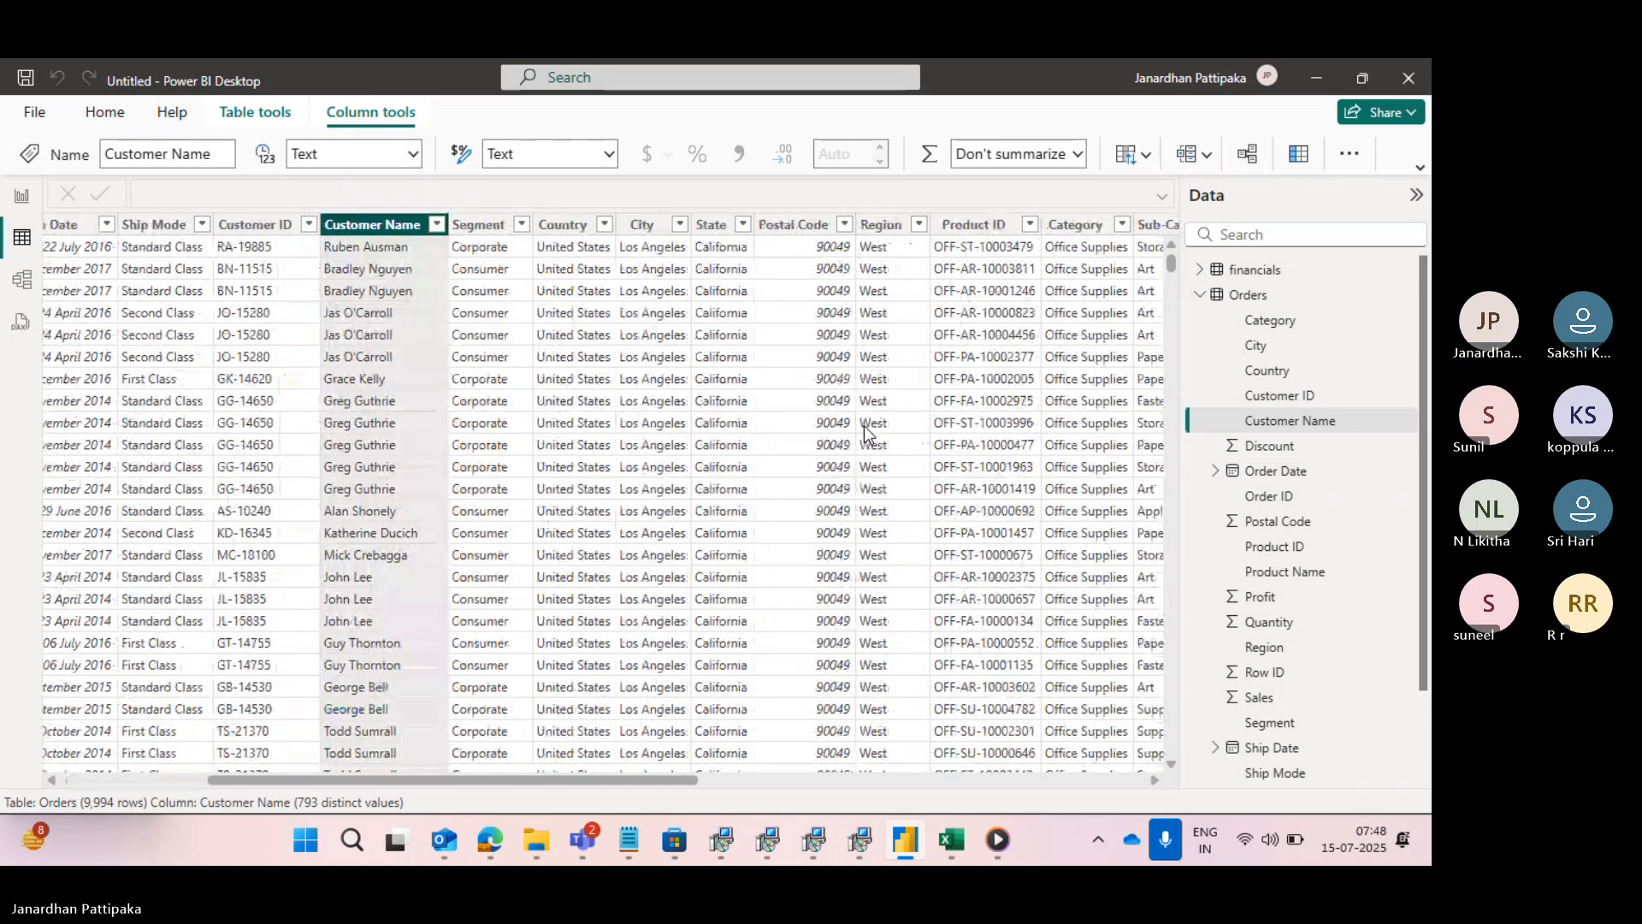
pyautogui.hscroll(3, 863, 424)
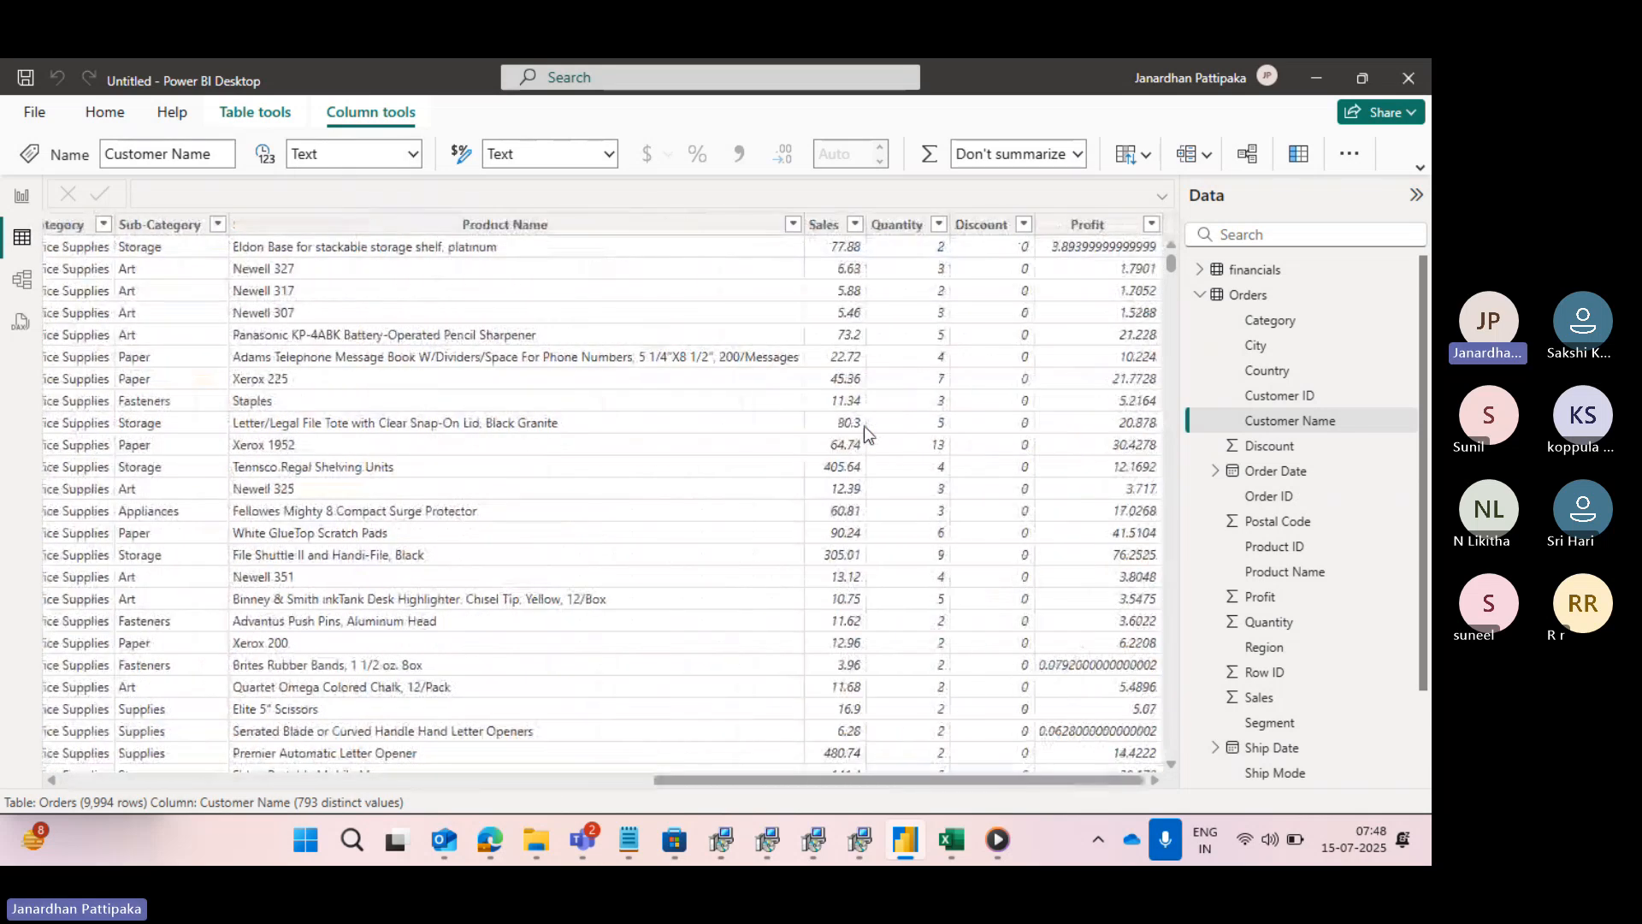
pyautogui.click(897, 225)
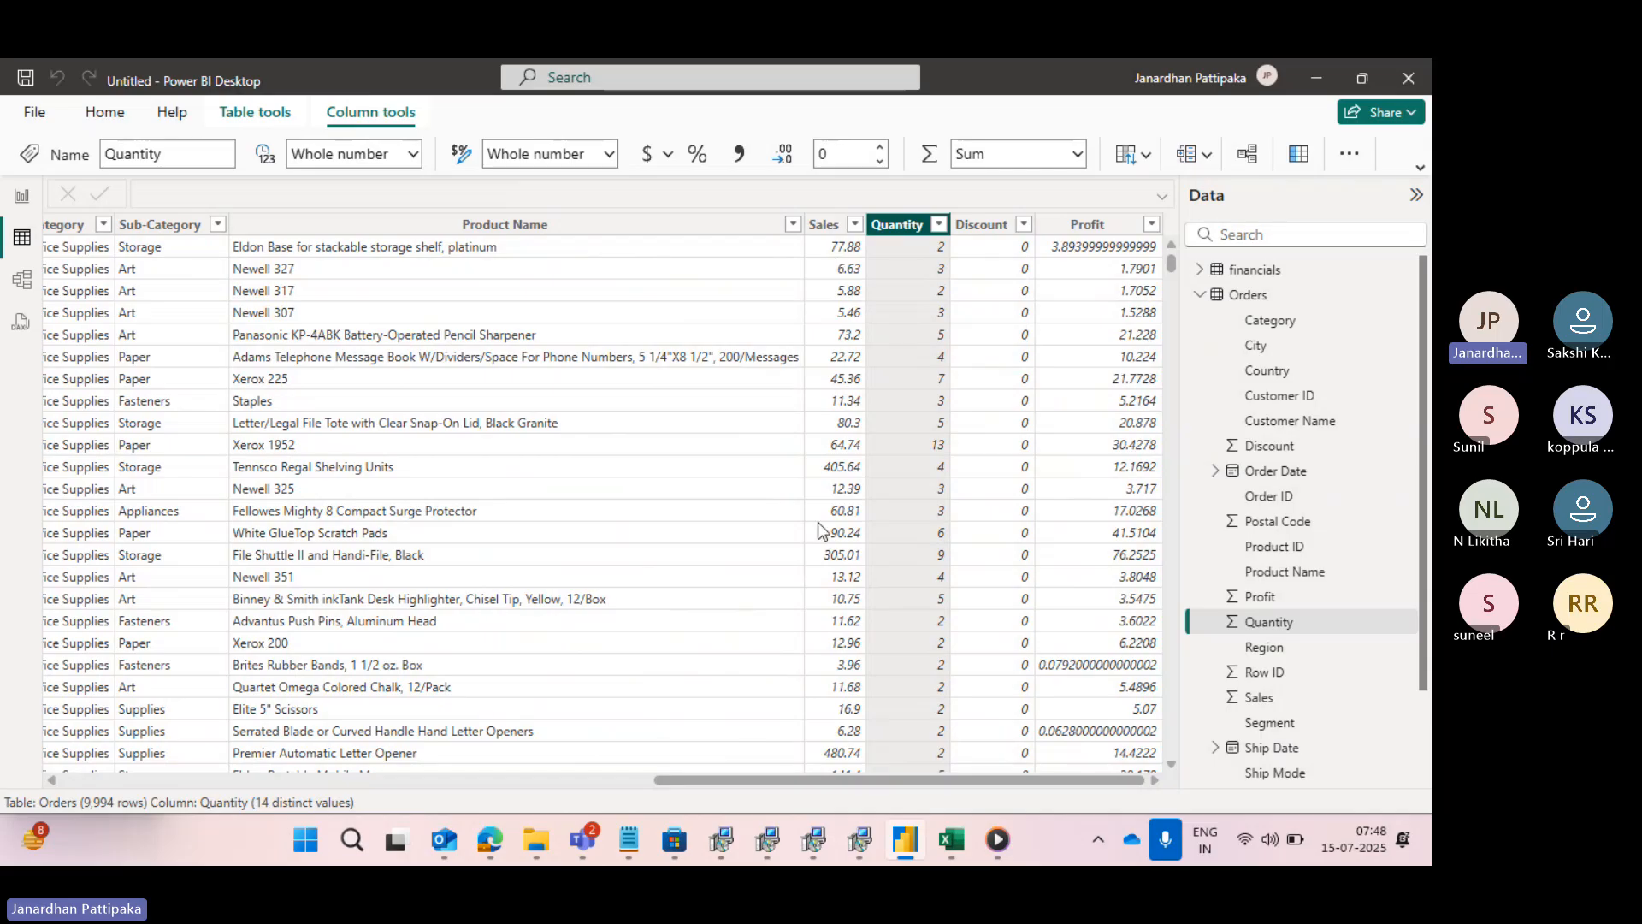
pyautogui.click(823, 224)
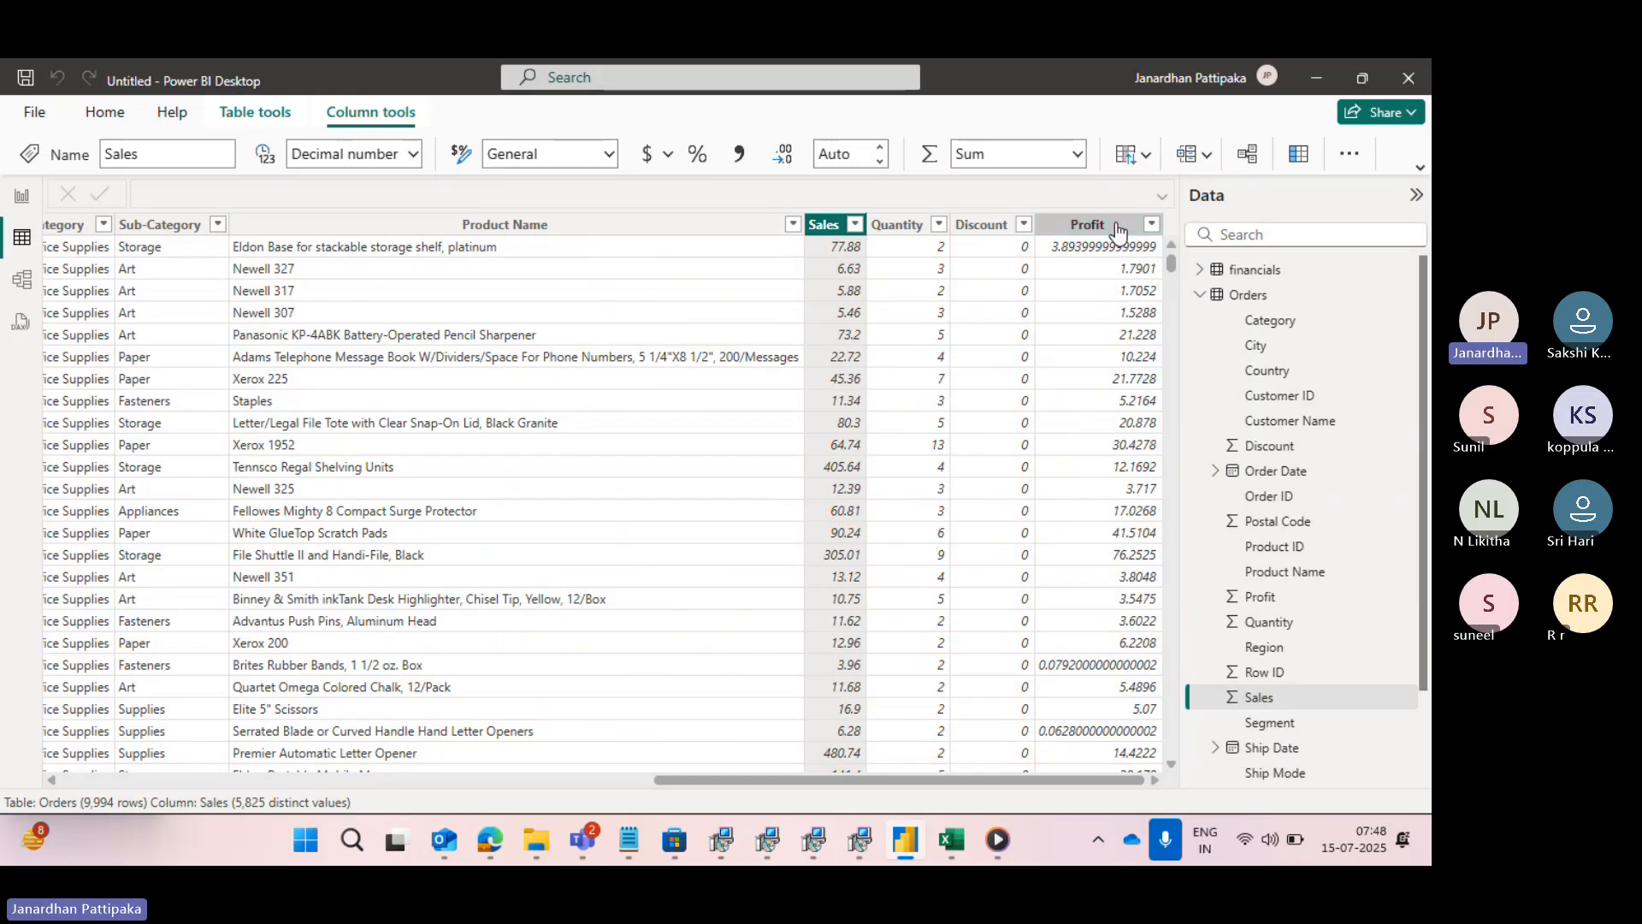
pyautogui.click(1039, 224)
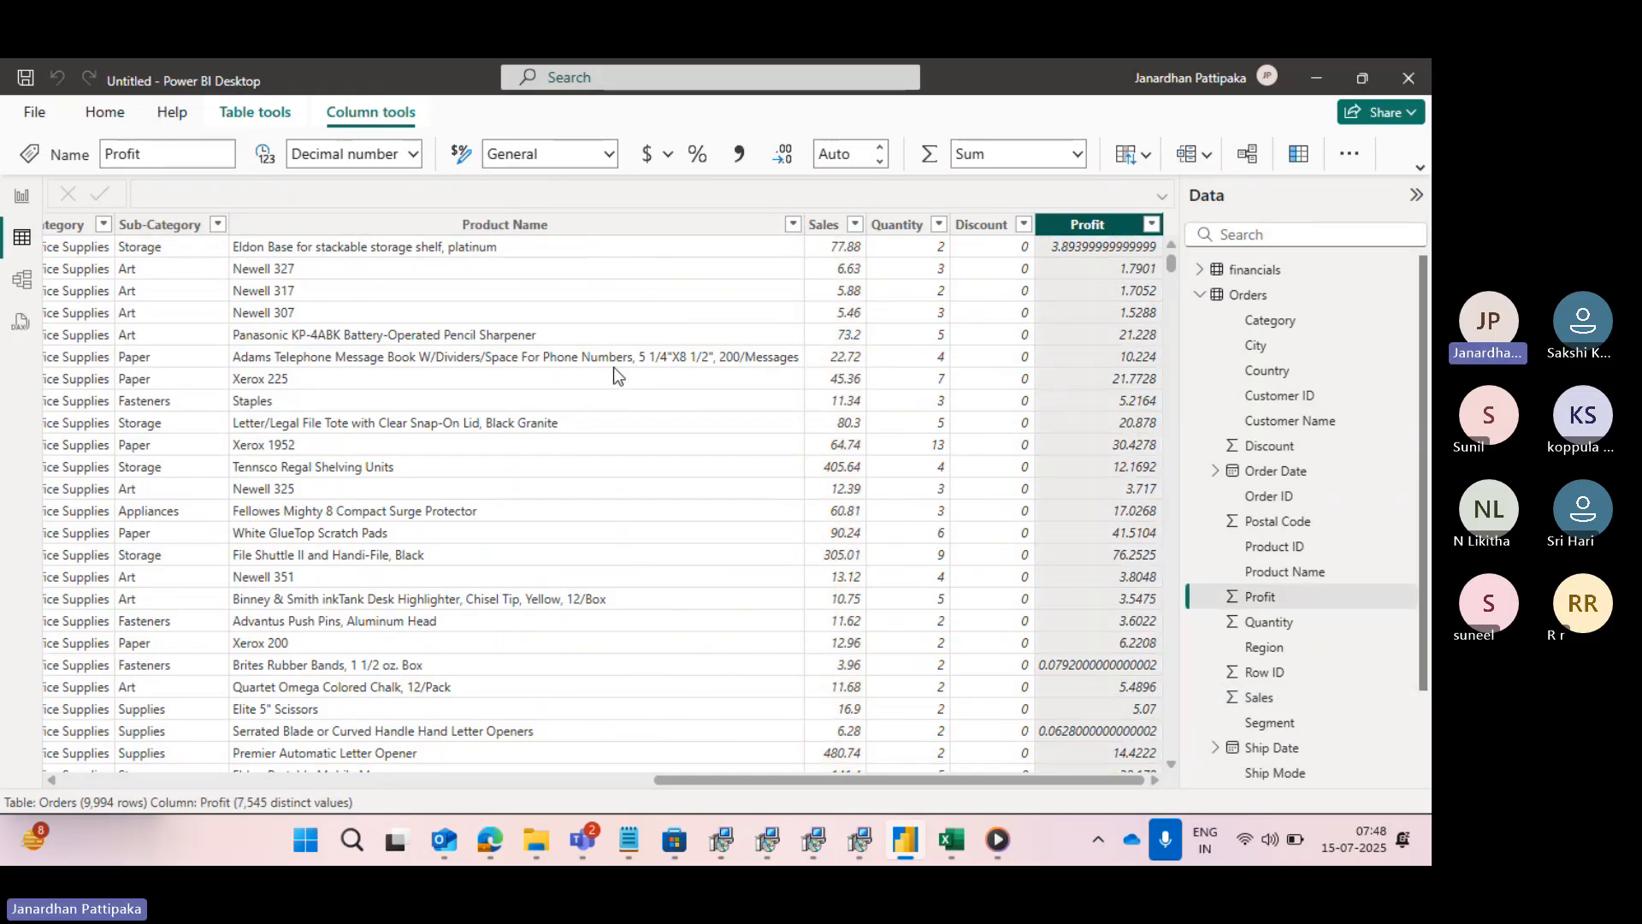
# - Look back over the Orders columns, compare the report, table and model views, and end in the report view
pyautogui.hscroll(-5, 613, 370)
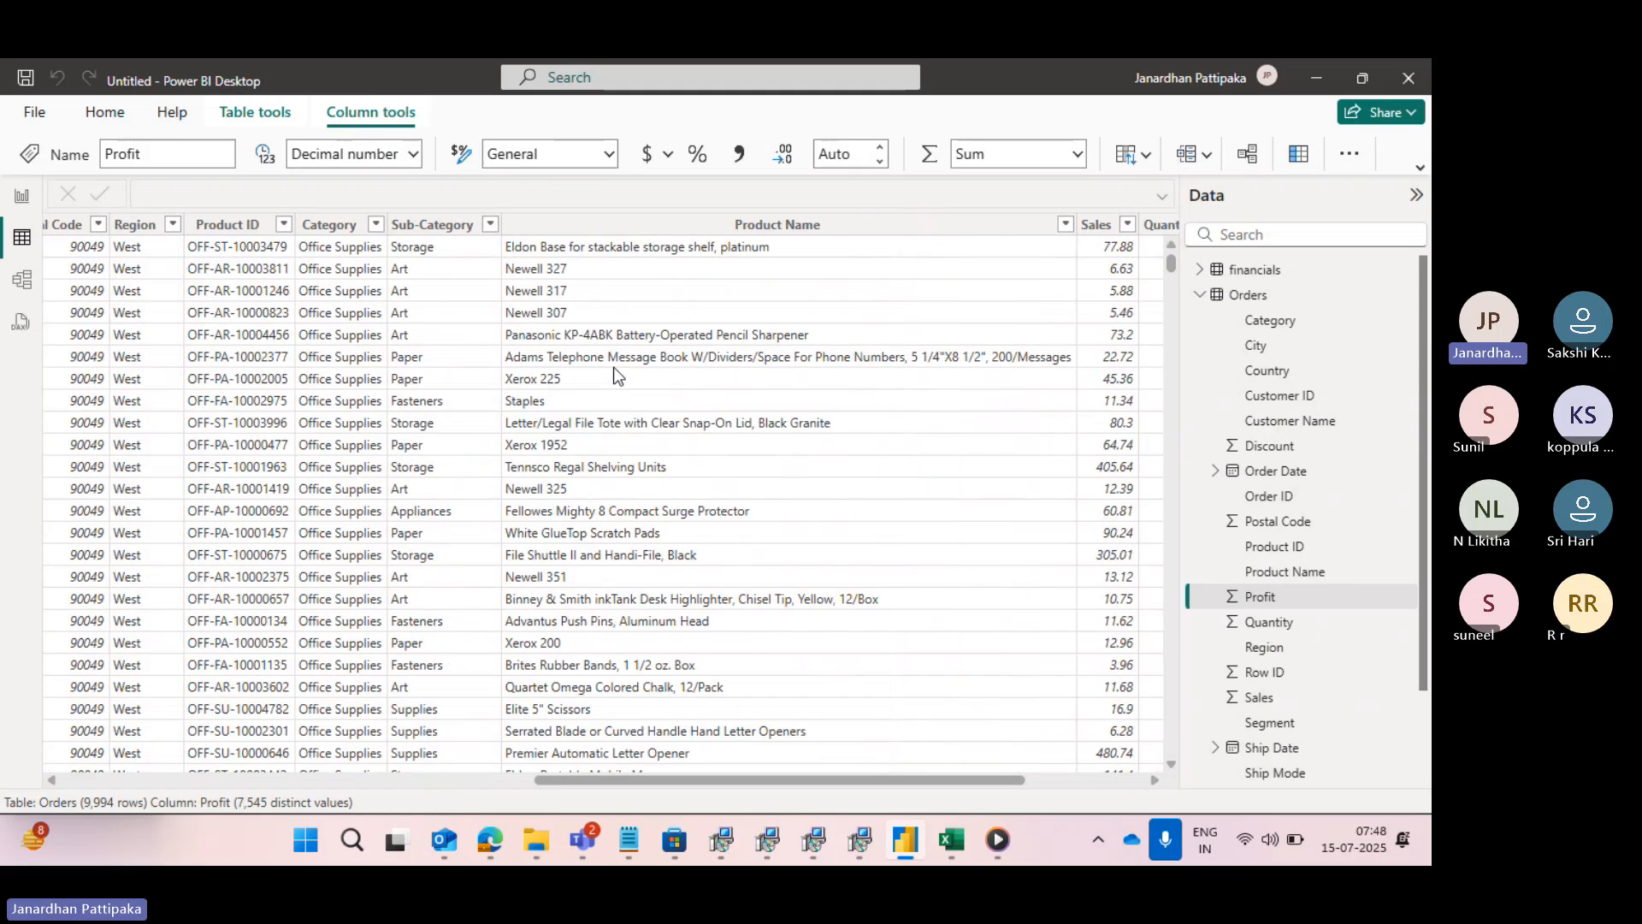
pyautogui.hscroll(-3, 613, 369)
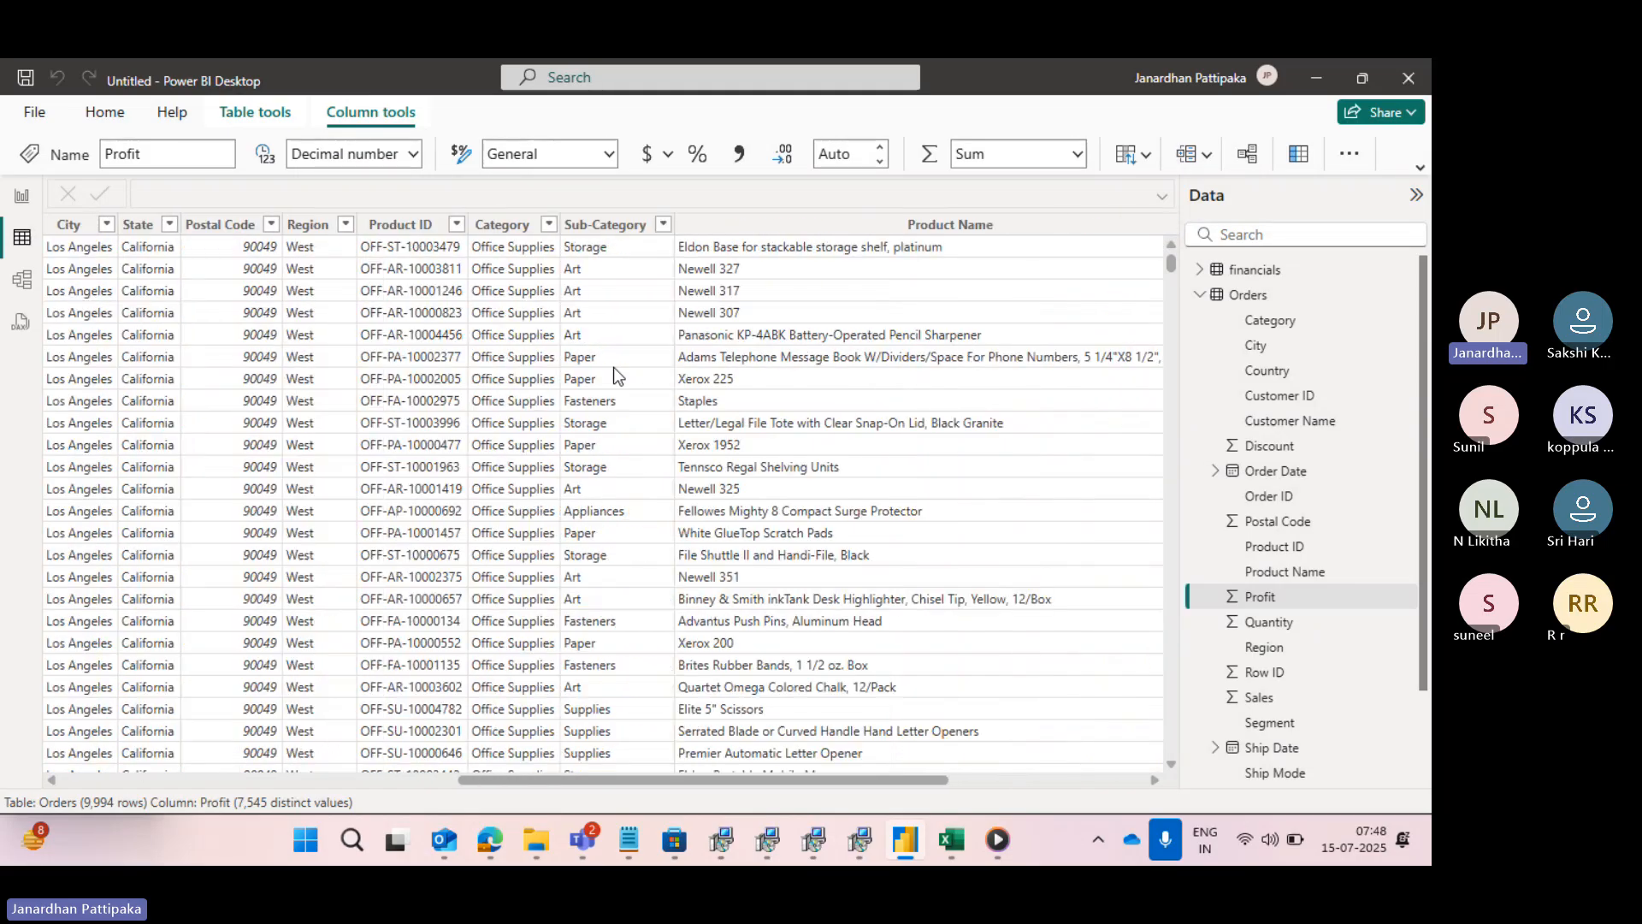
pyautogui.hscroll(-2, 613, 367)
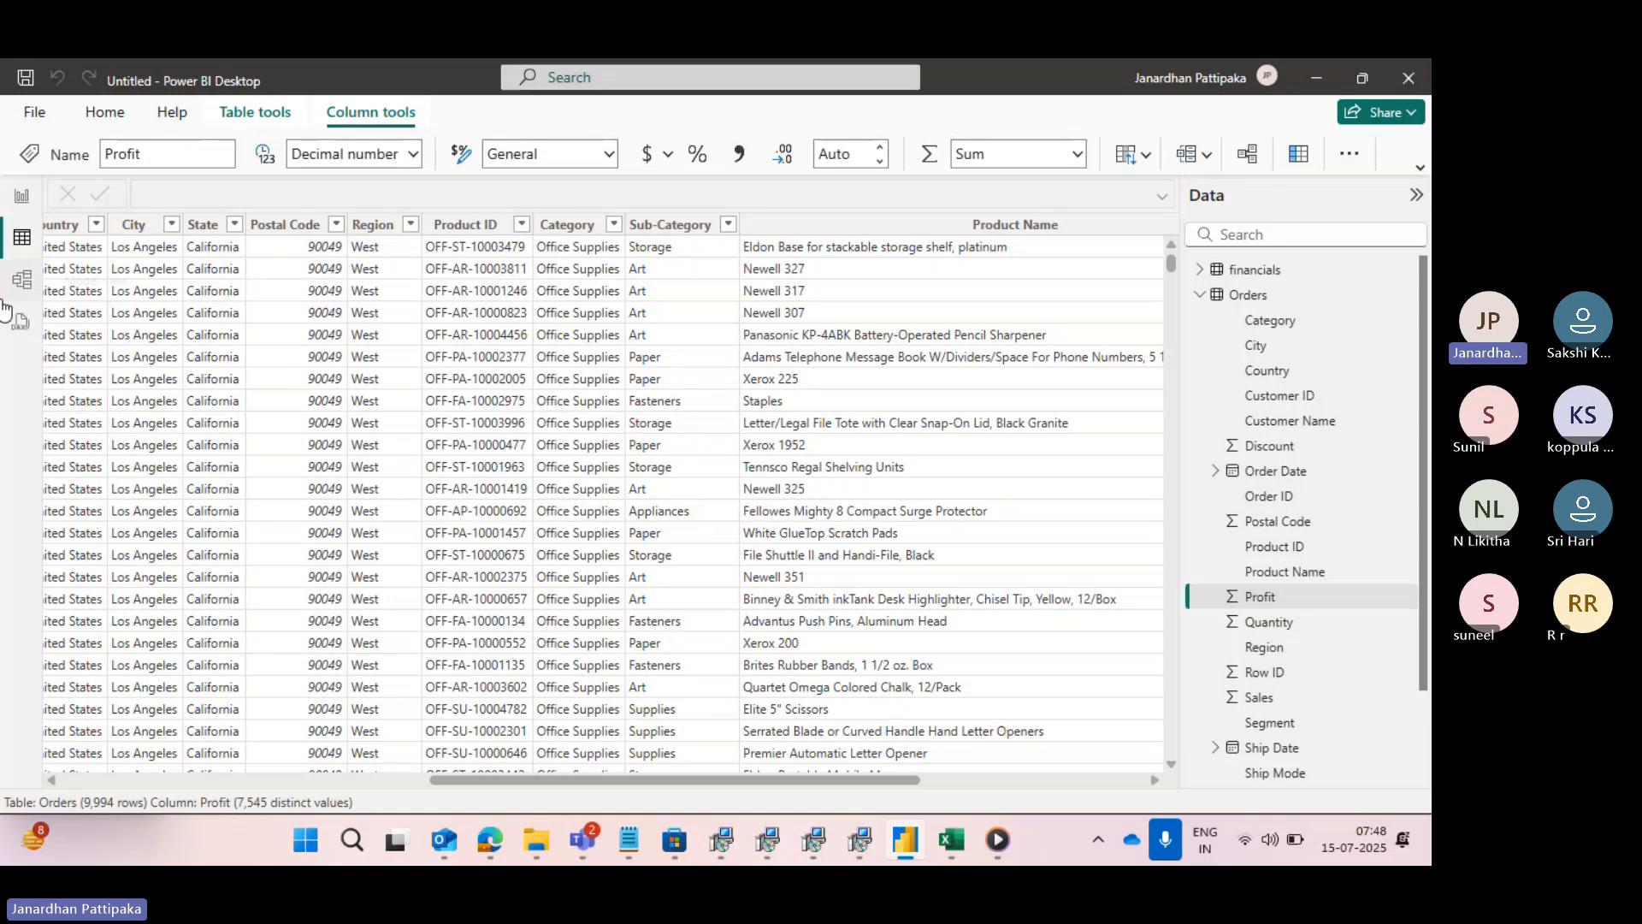
pyautogui.click(20, 198)
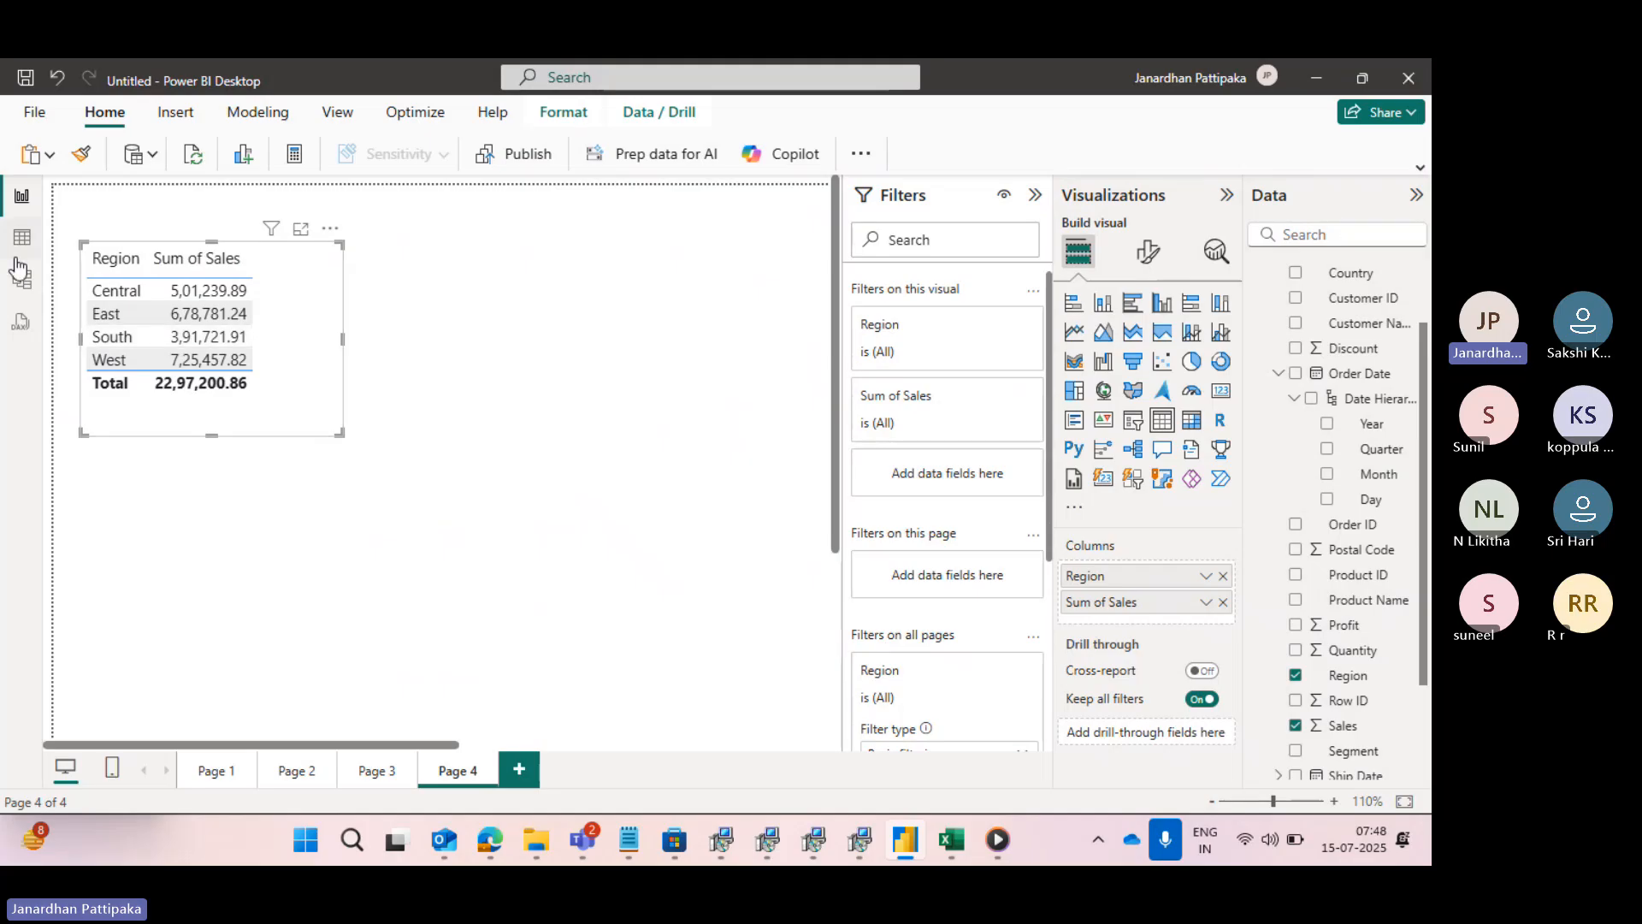
pyautogui.click(21, 238)
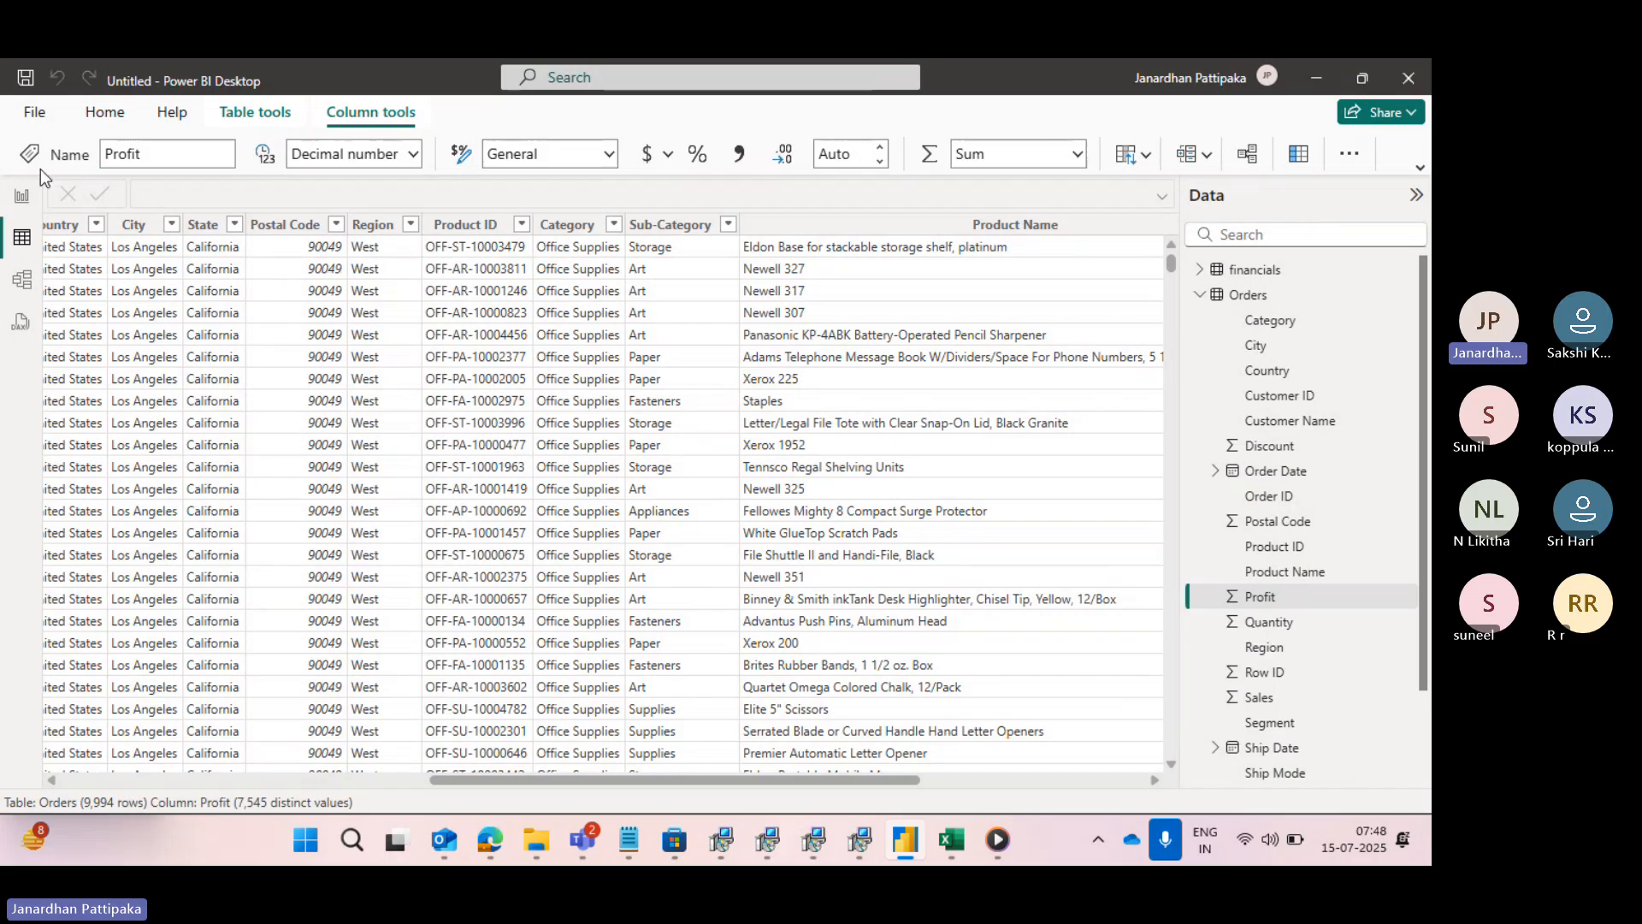
pyautogui.click(24, 200)
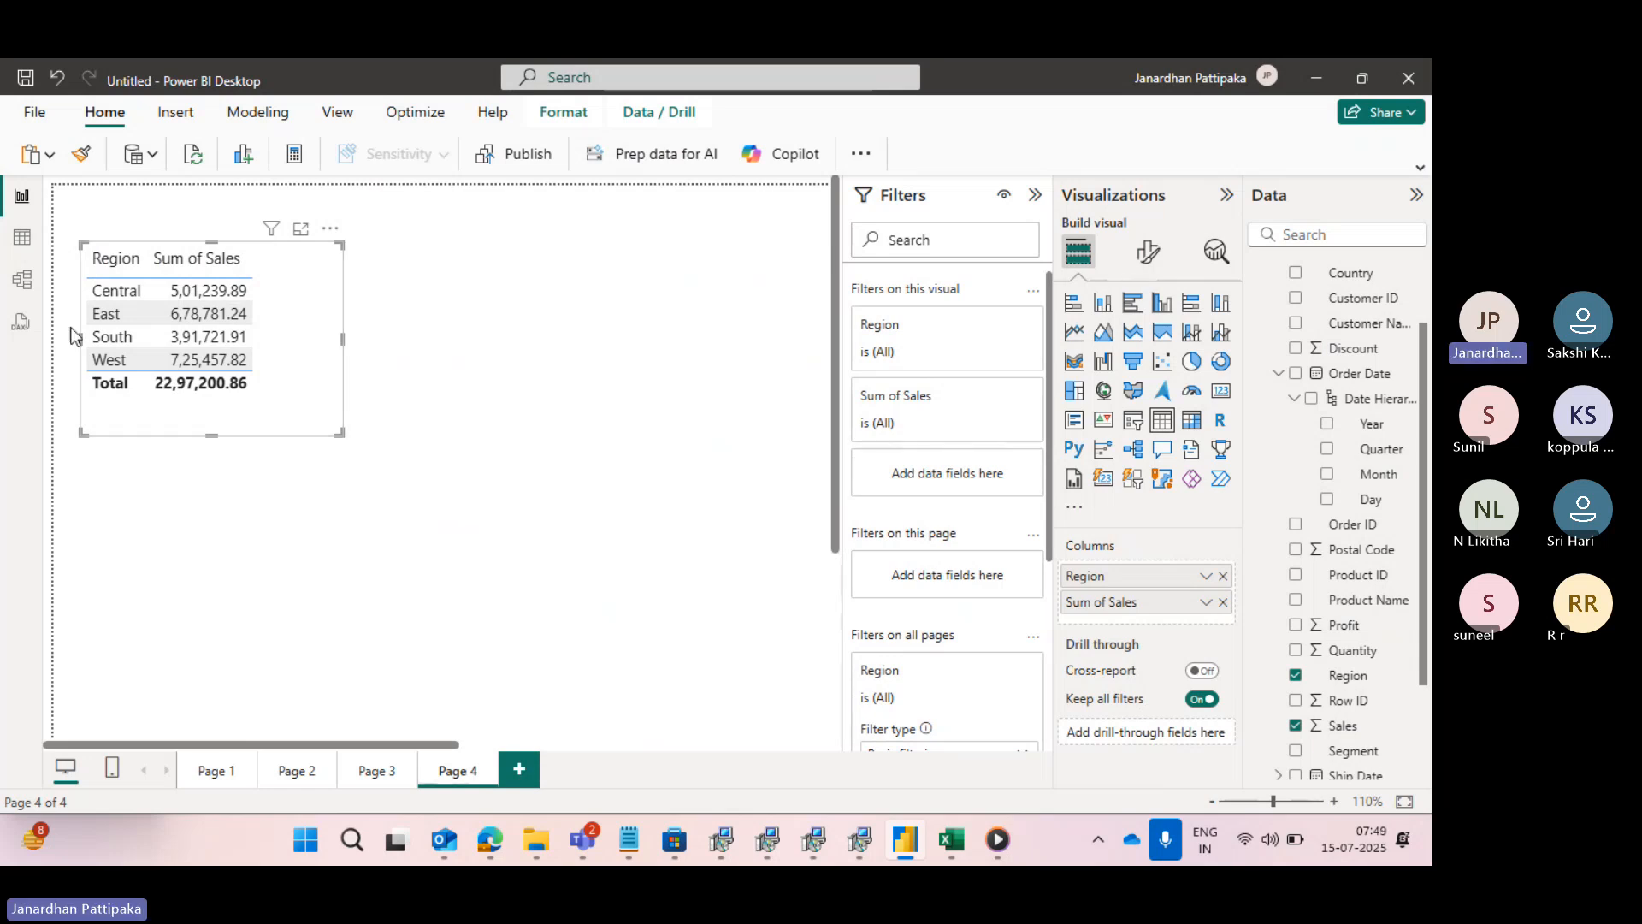
pyautogui.click(26, 286)
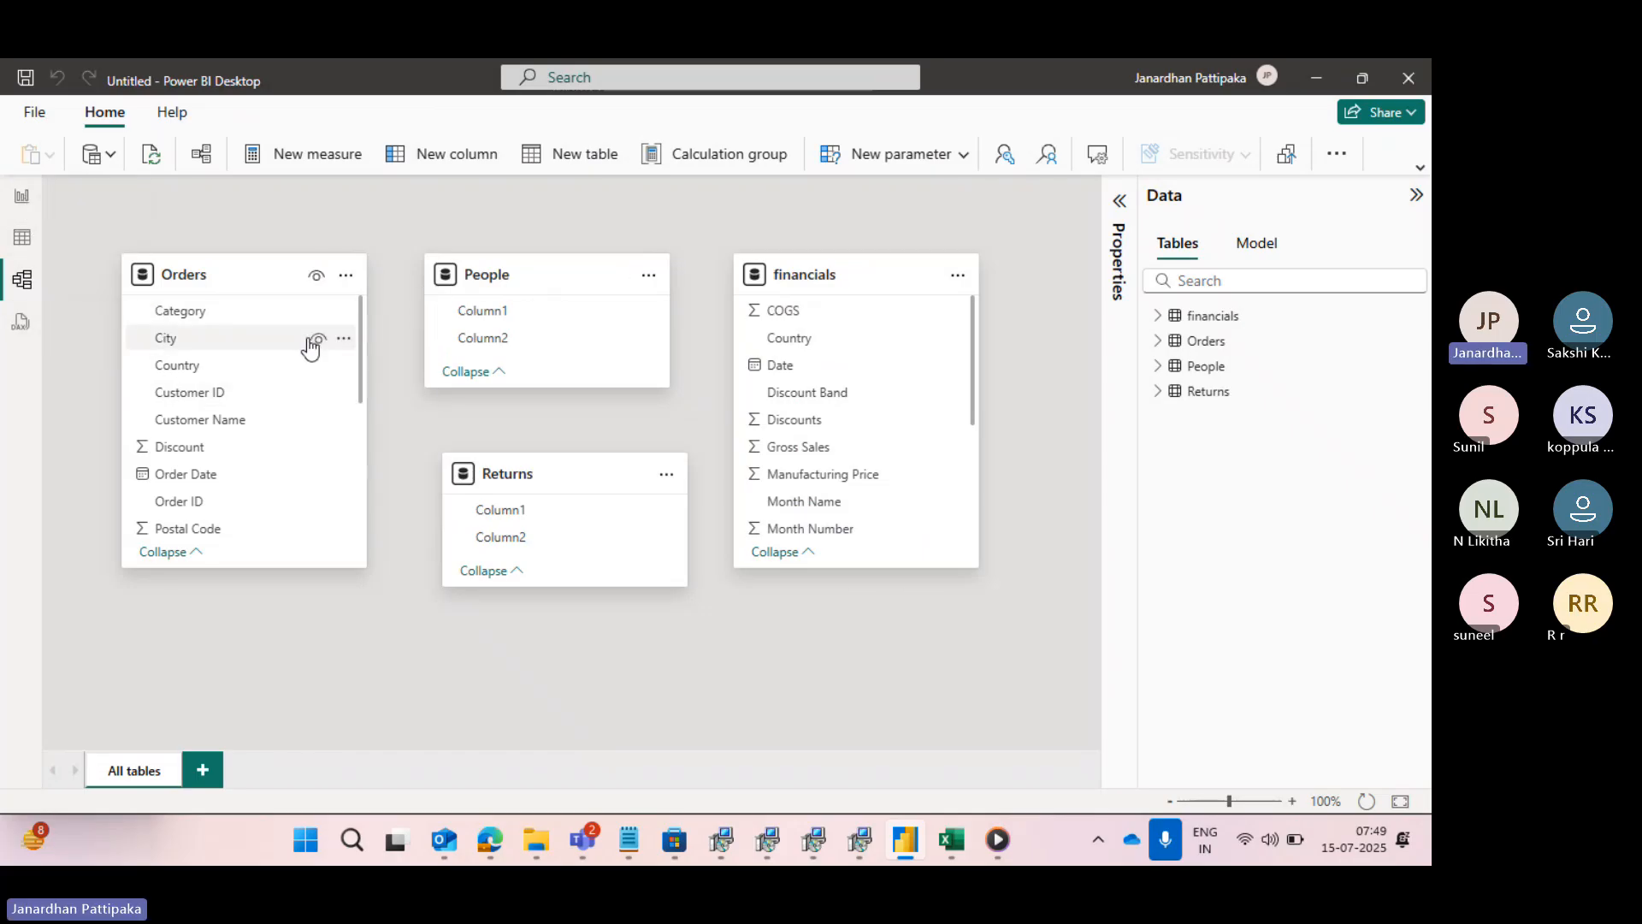
pyautogui.click(23, 197)
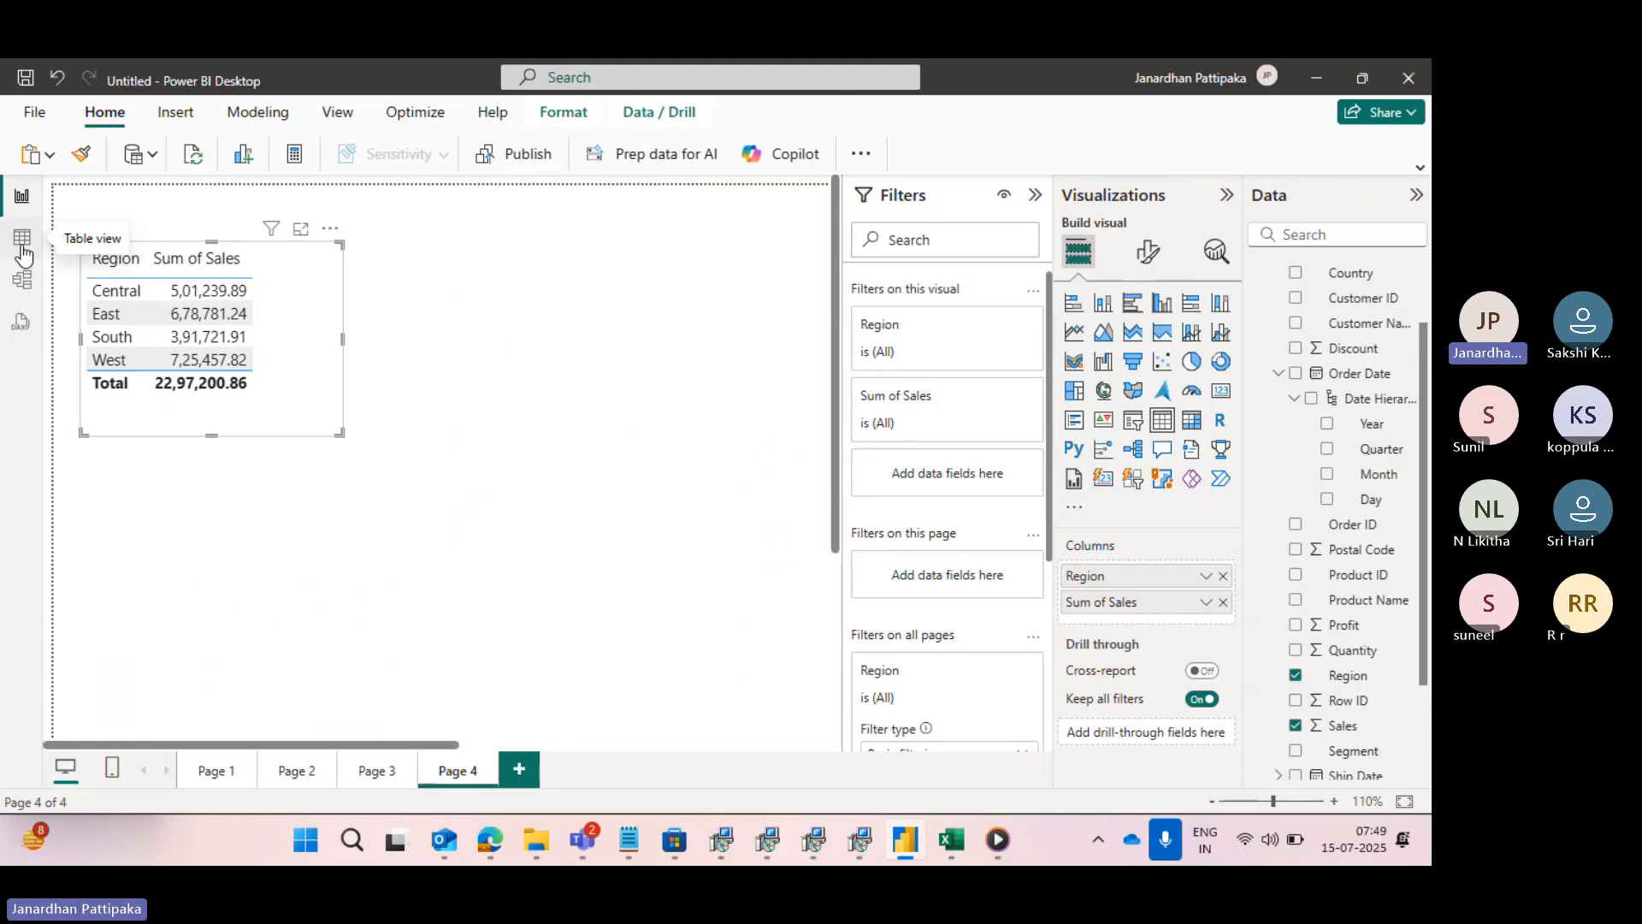
pyautogui.click(23, 239)
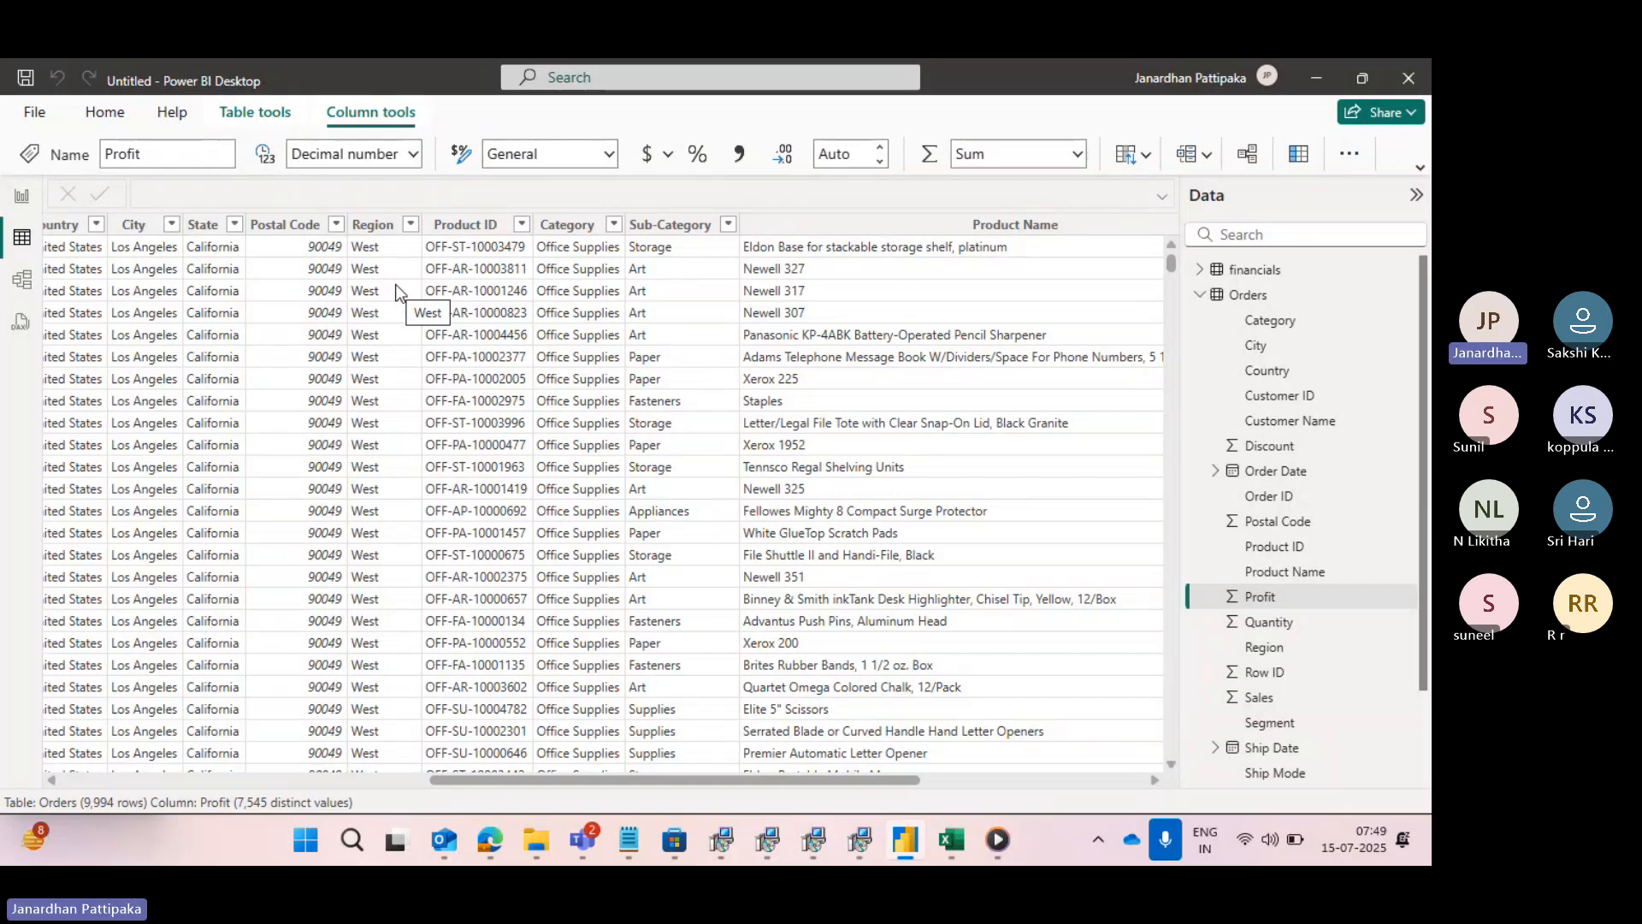
pyautogui.click(21, 198)
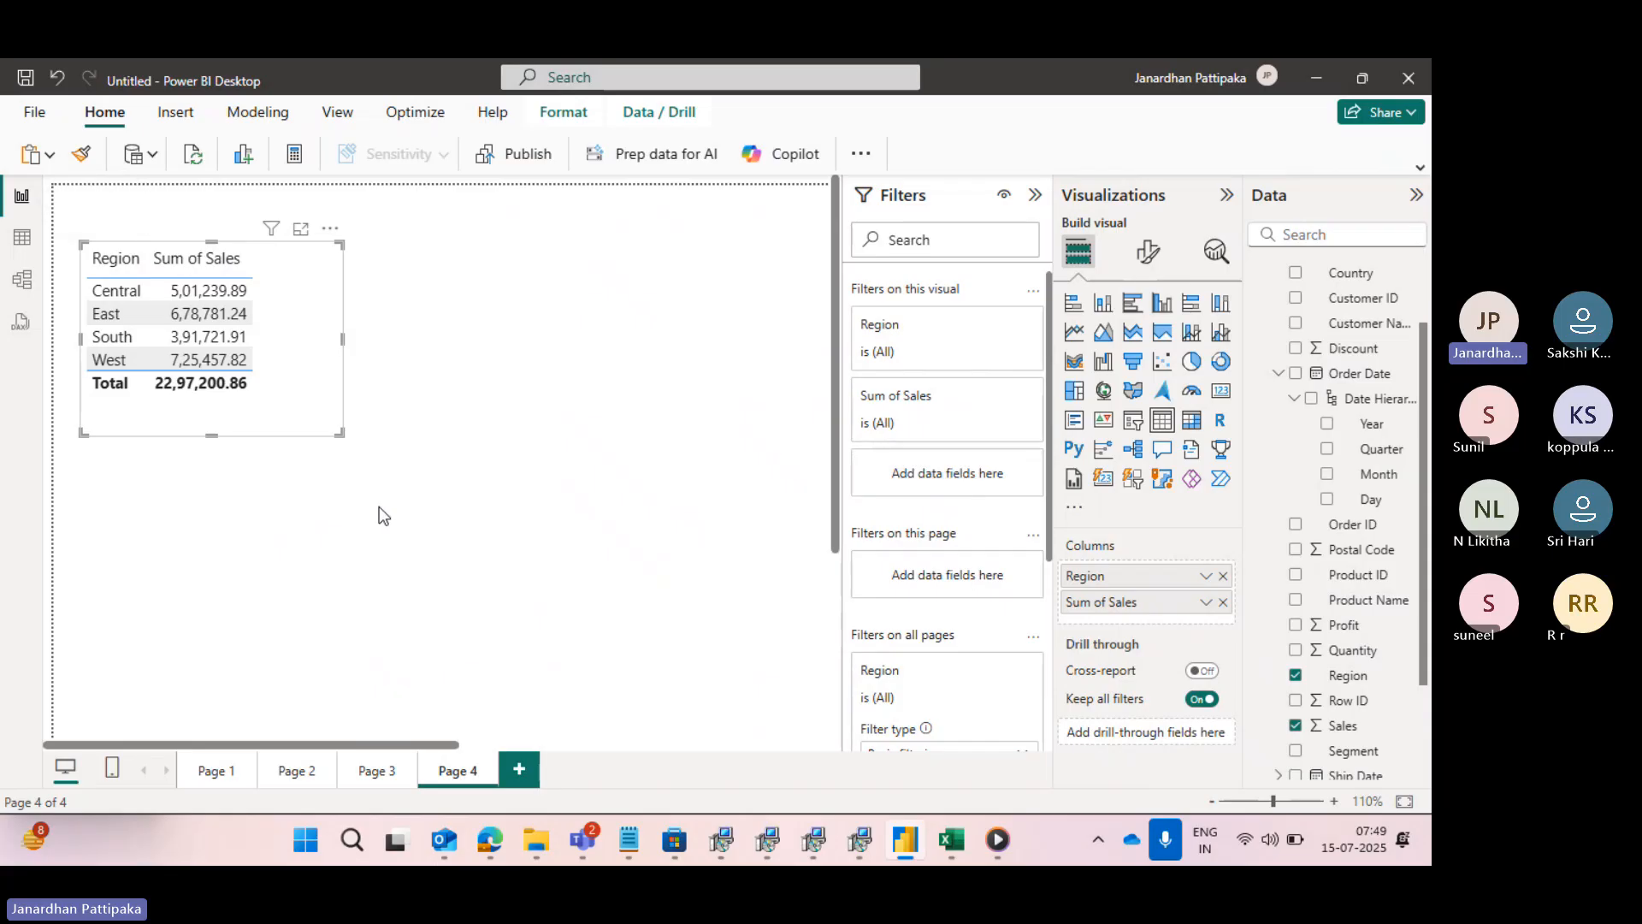
# - Show the charts on Page 3 and Page 2, and collapse the Filters, Visualizations and Data panes to enlarge the canvas
pyautogui.click(361, 772)
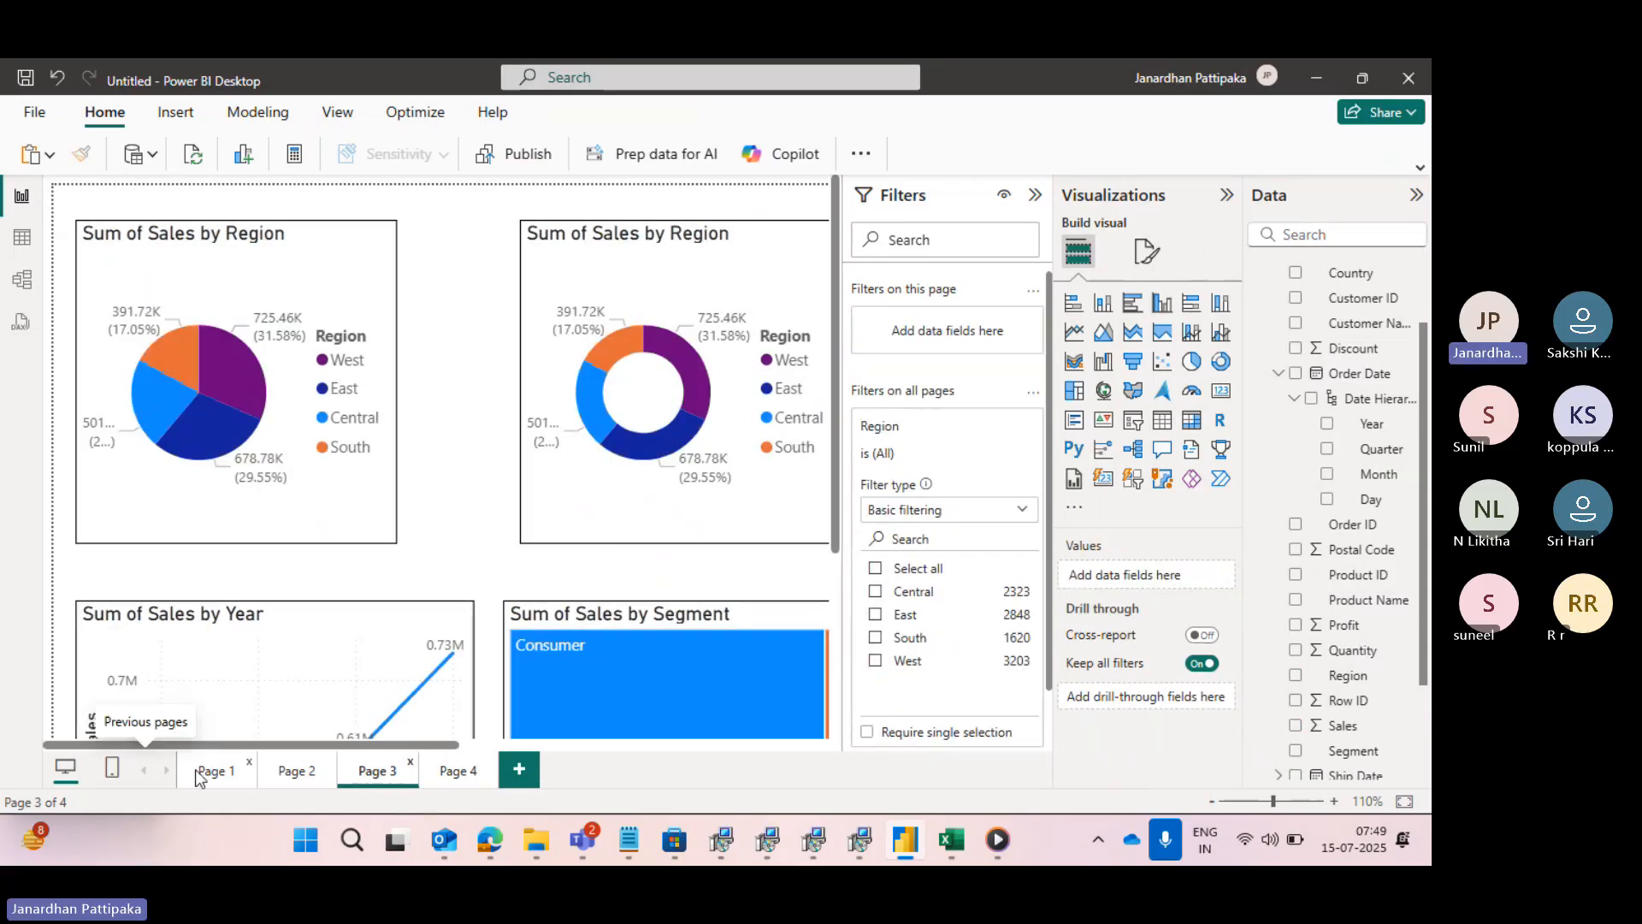
pyautogui.click(293, 772)
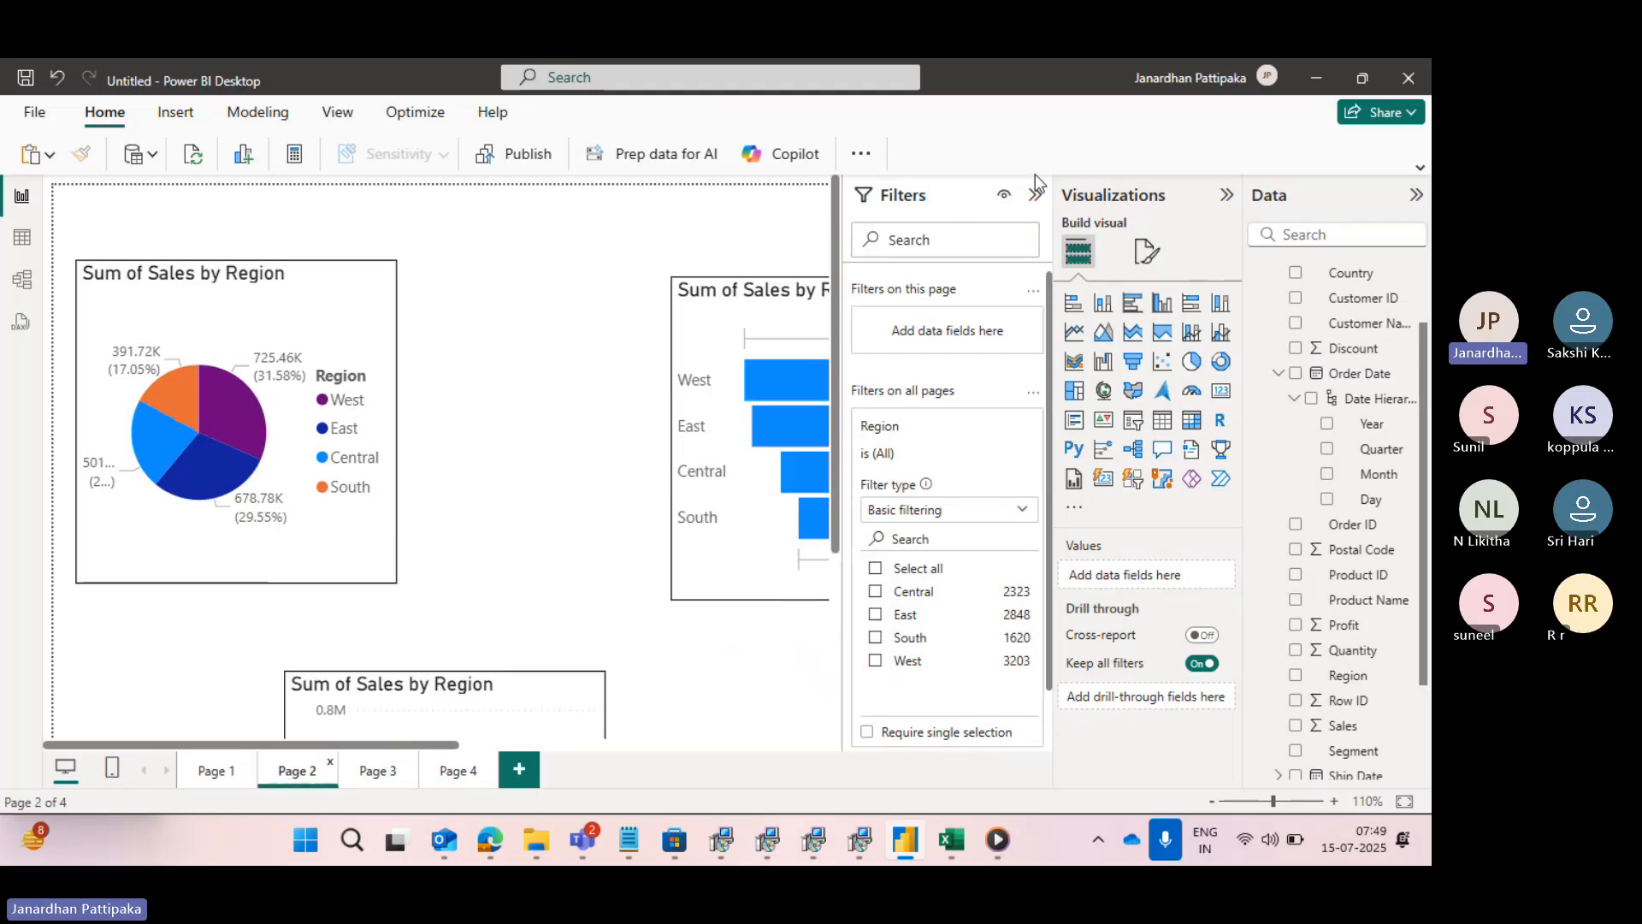
pyautogui.click(1035, 198)
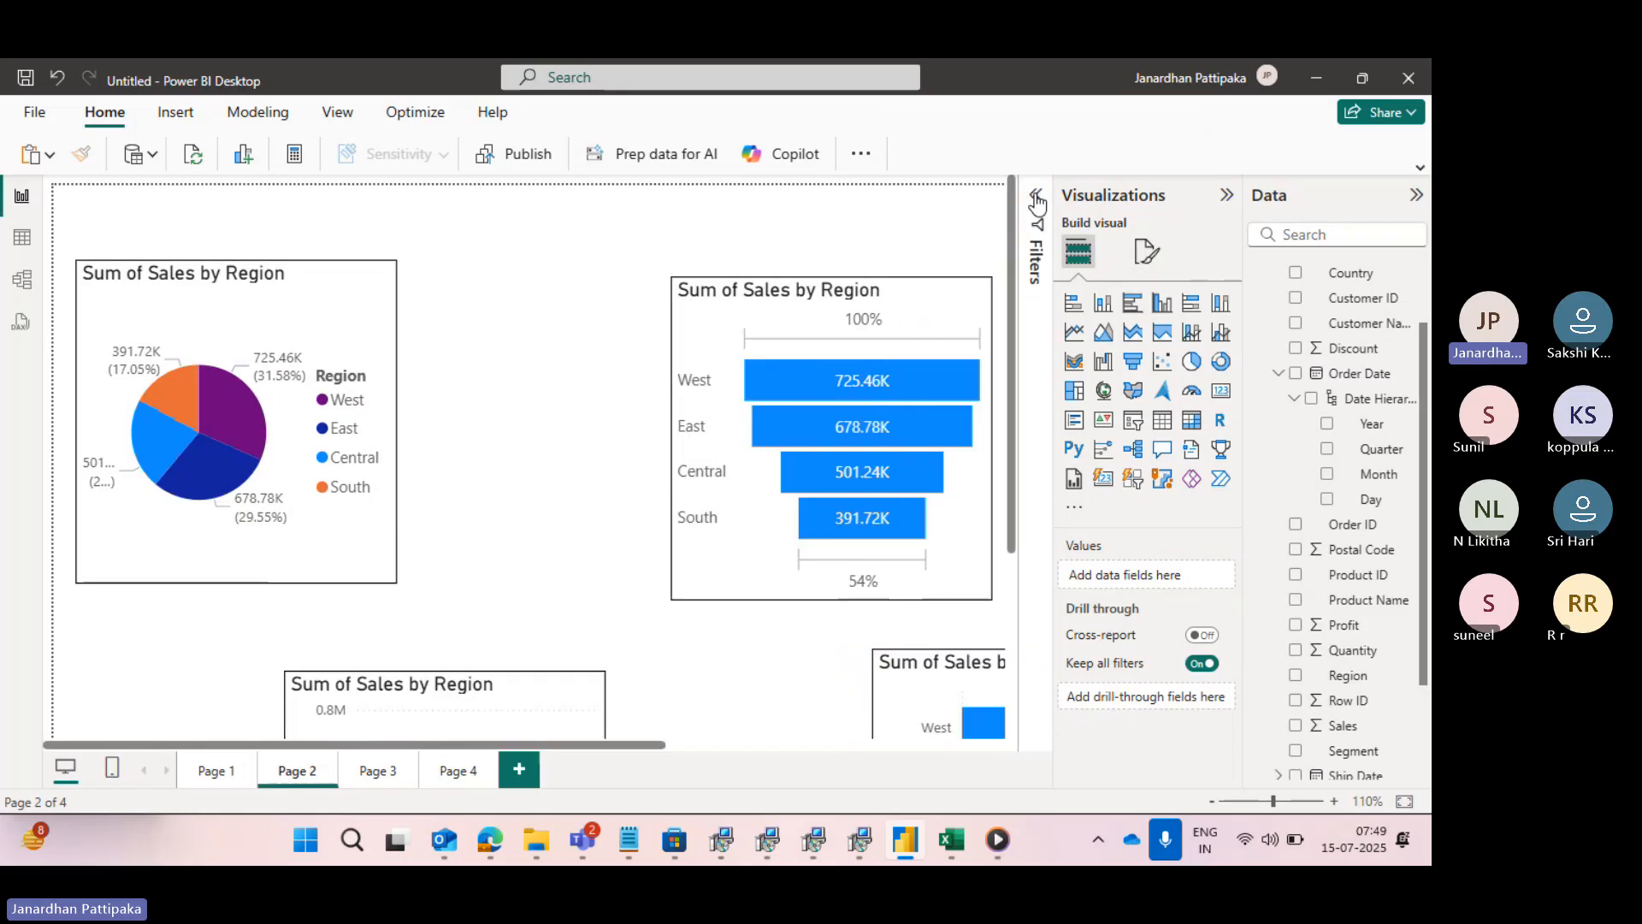
pyautogui.click(1226, 198)
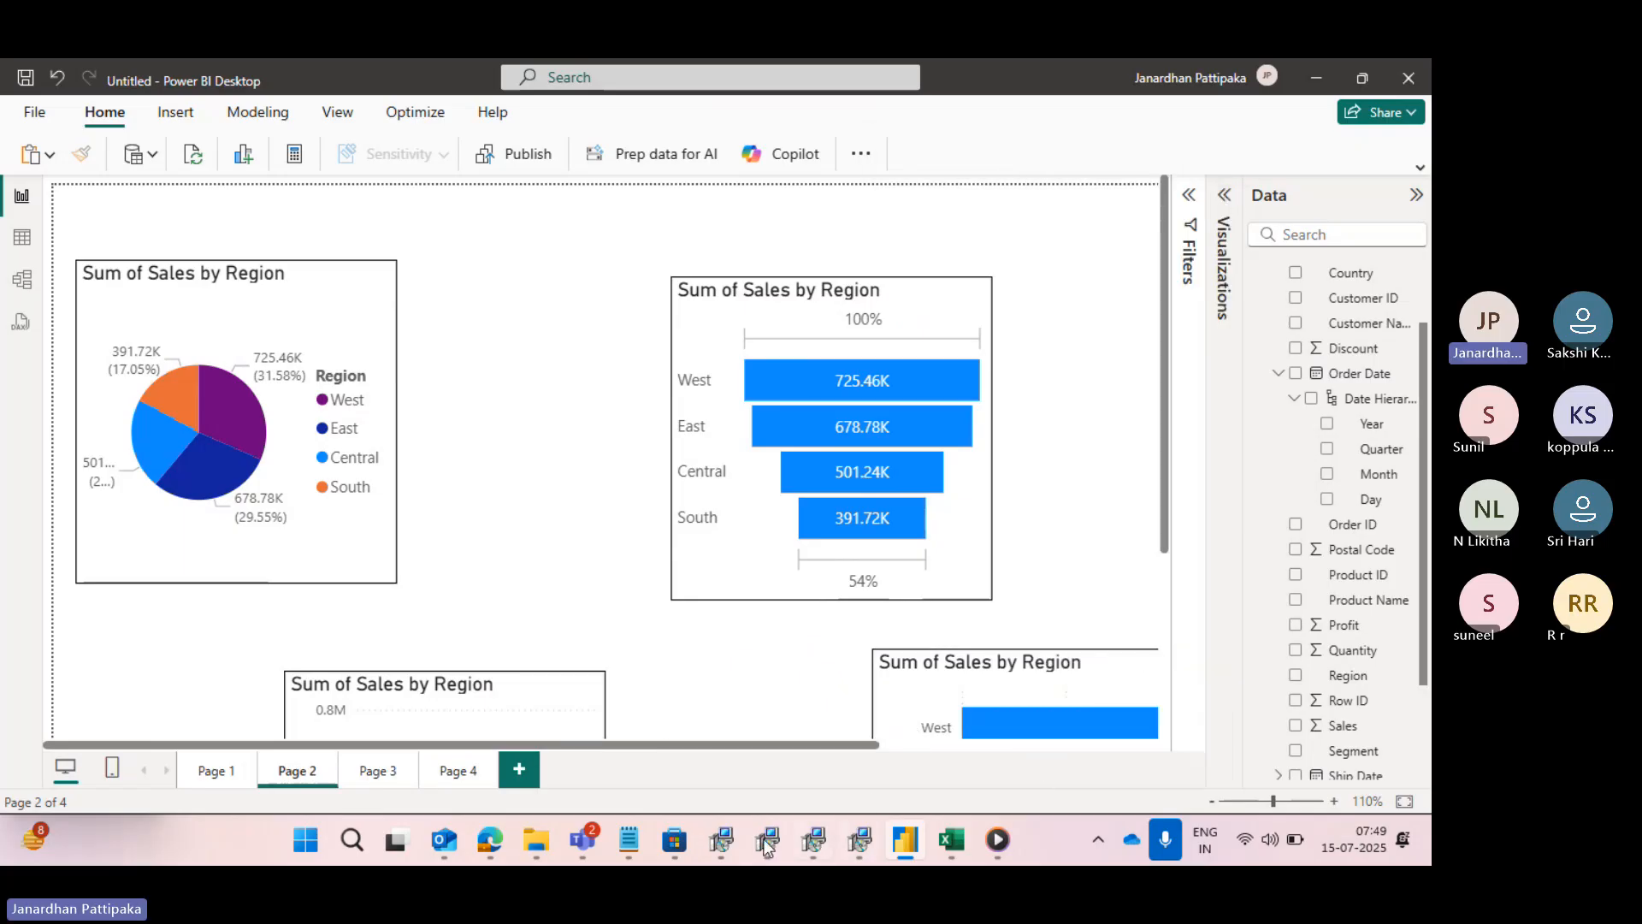
pyautogui.moveTo(489, 843)
pyautogui.click(1415, 197)
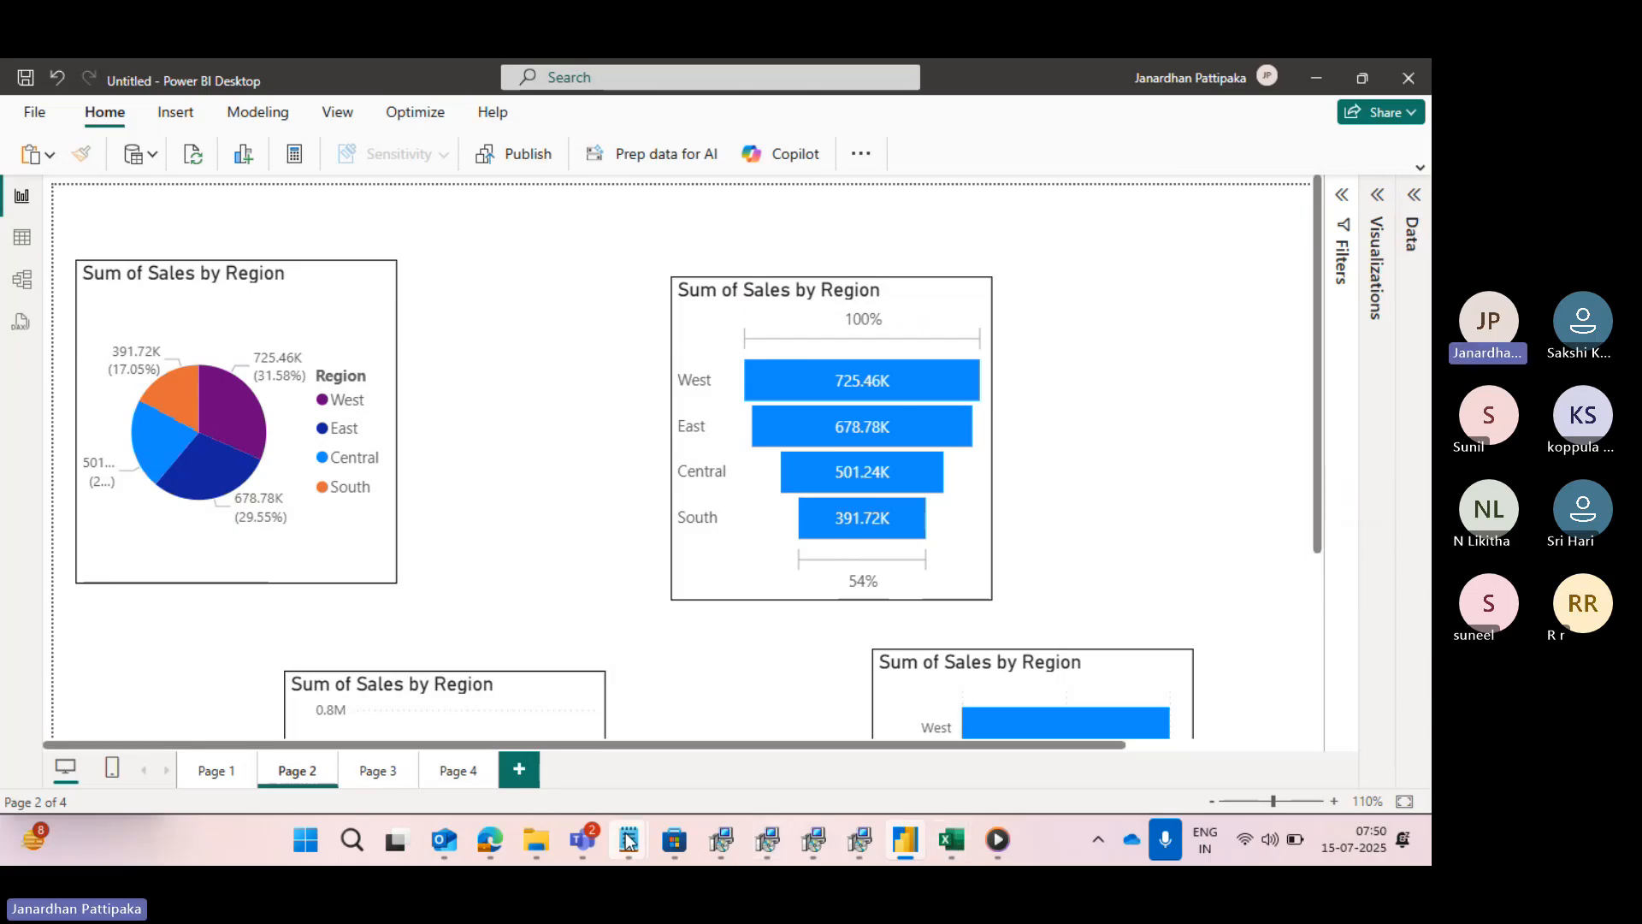
# - Switch to the data types notes in Notepad and add the heading "POWER QUERY TOPICS:" below the unique identifiers list
pyautogui.moveTo(629, 839)
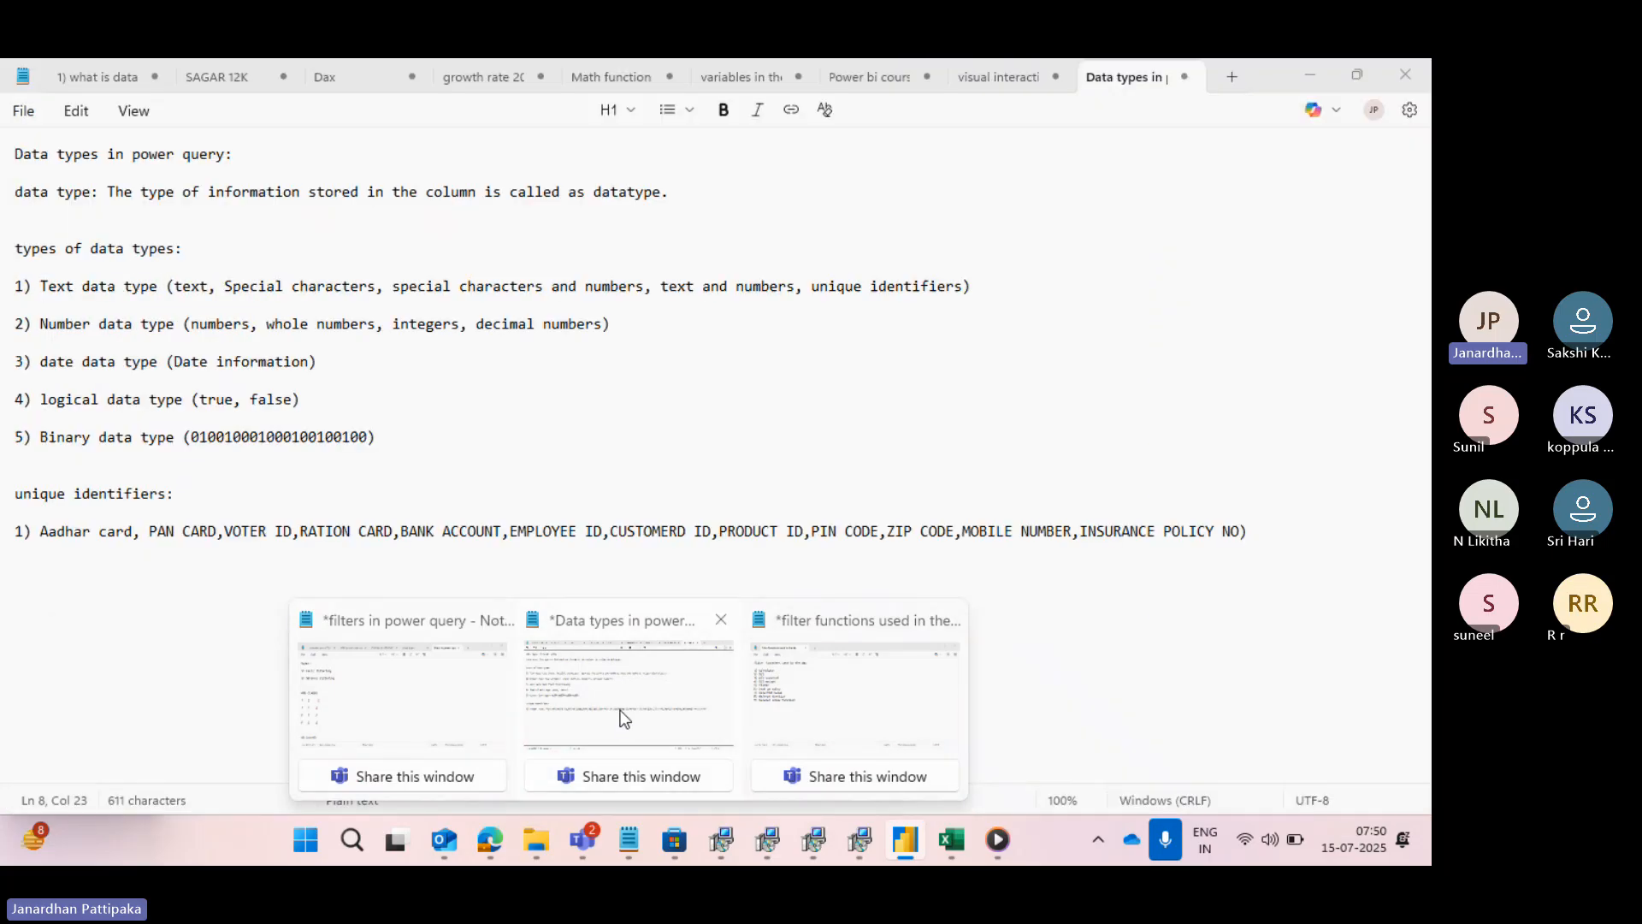
pyautogui.click(626, 718)
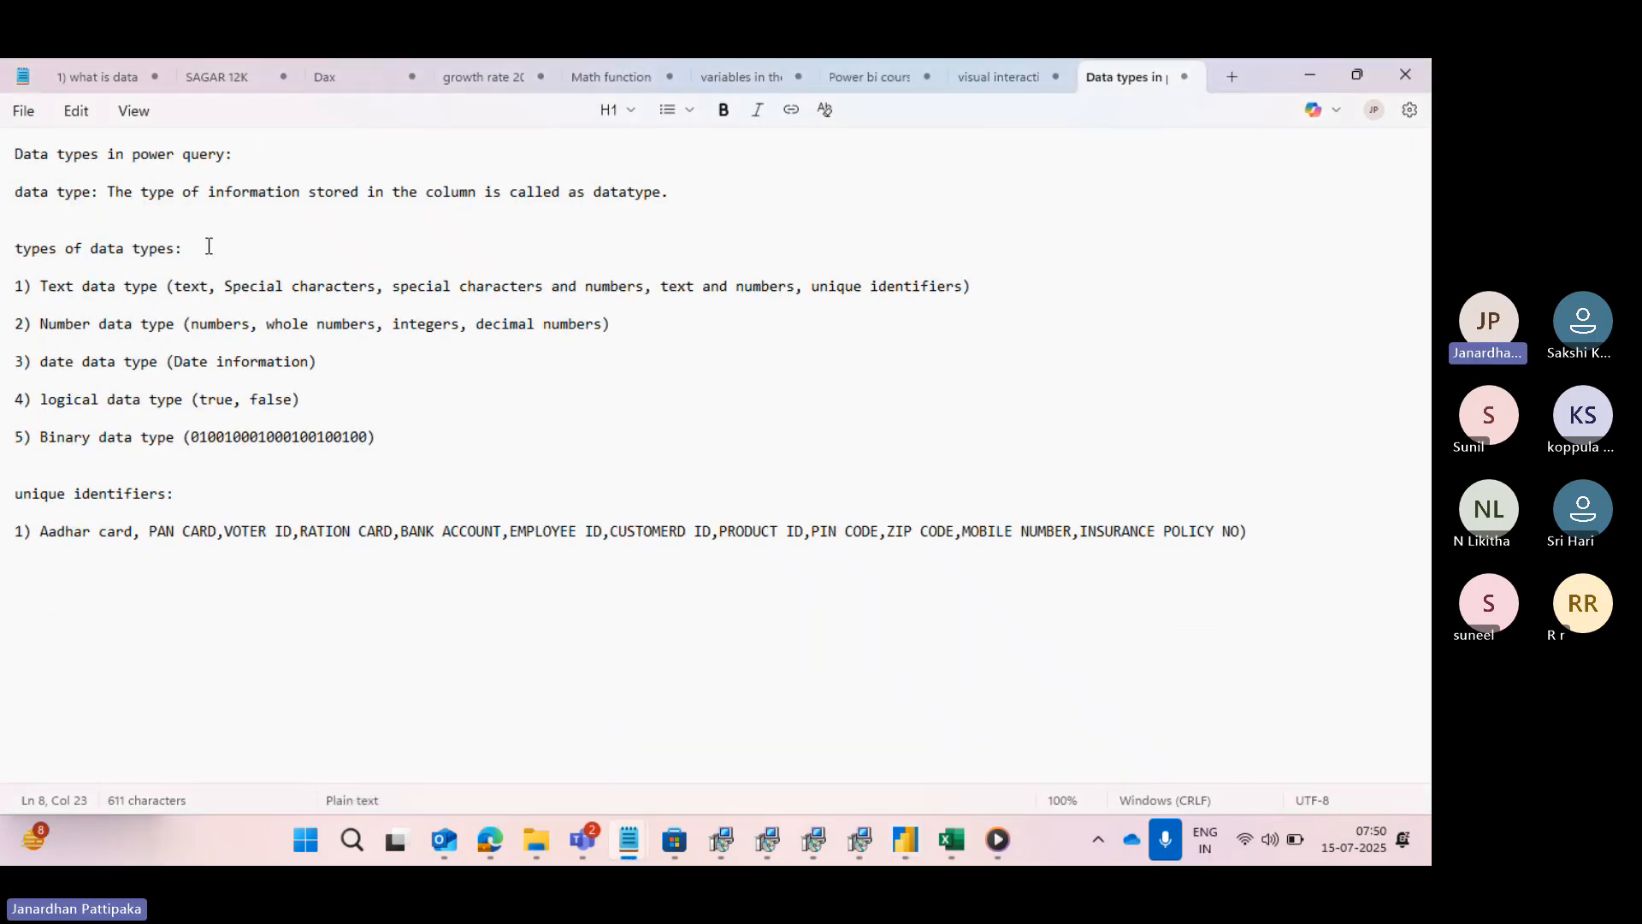
pyautogui.click(1254, 531)
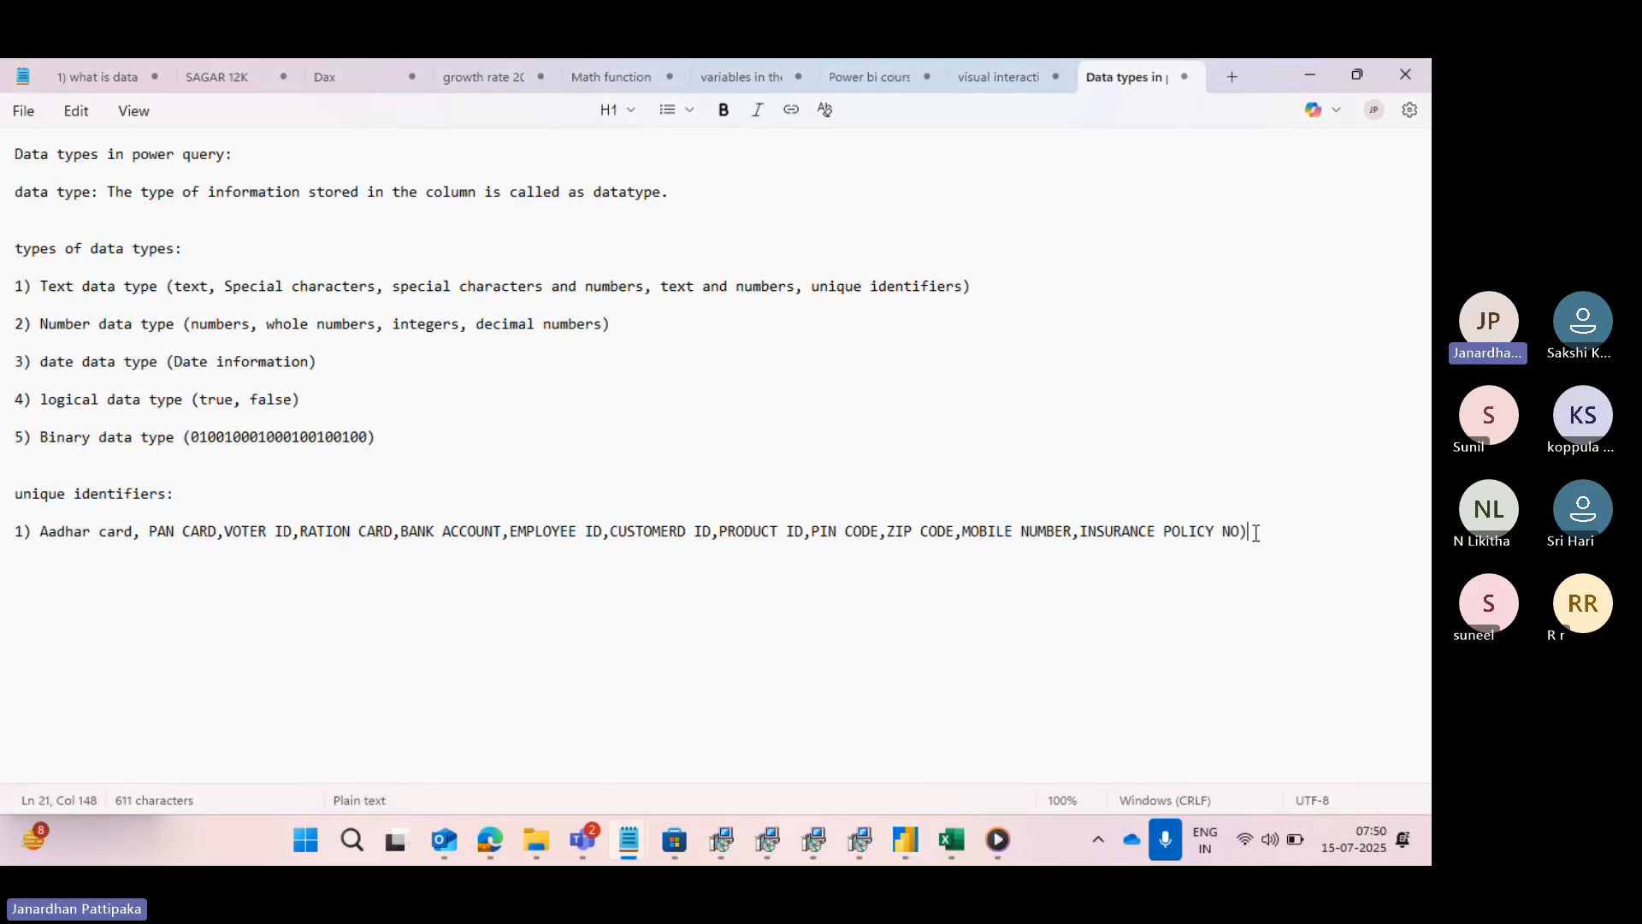
pyautogui.press('Return')
pyautogui.press('Return')
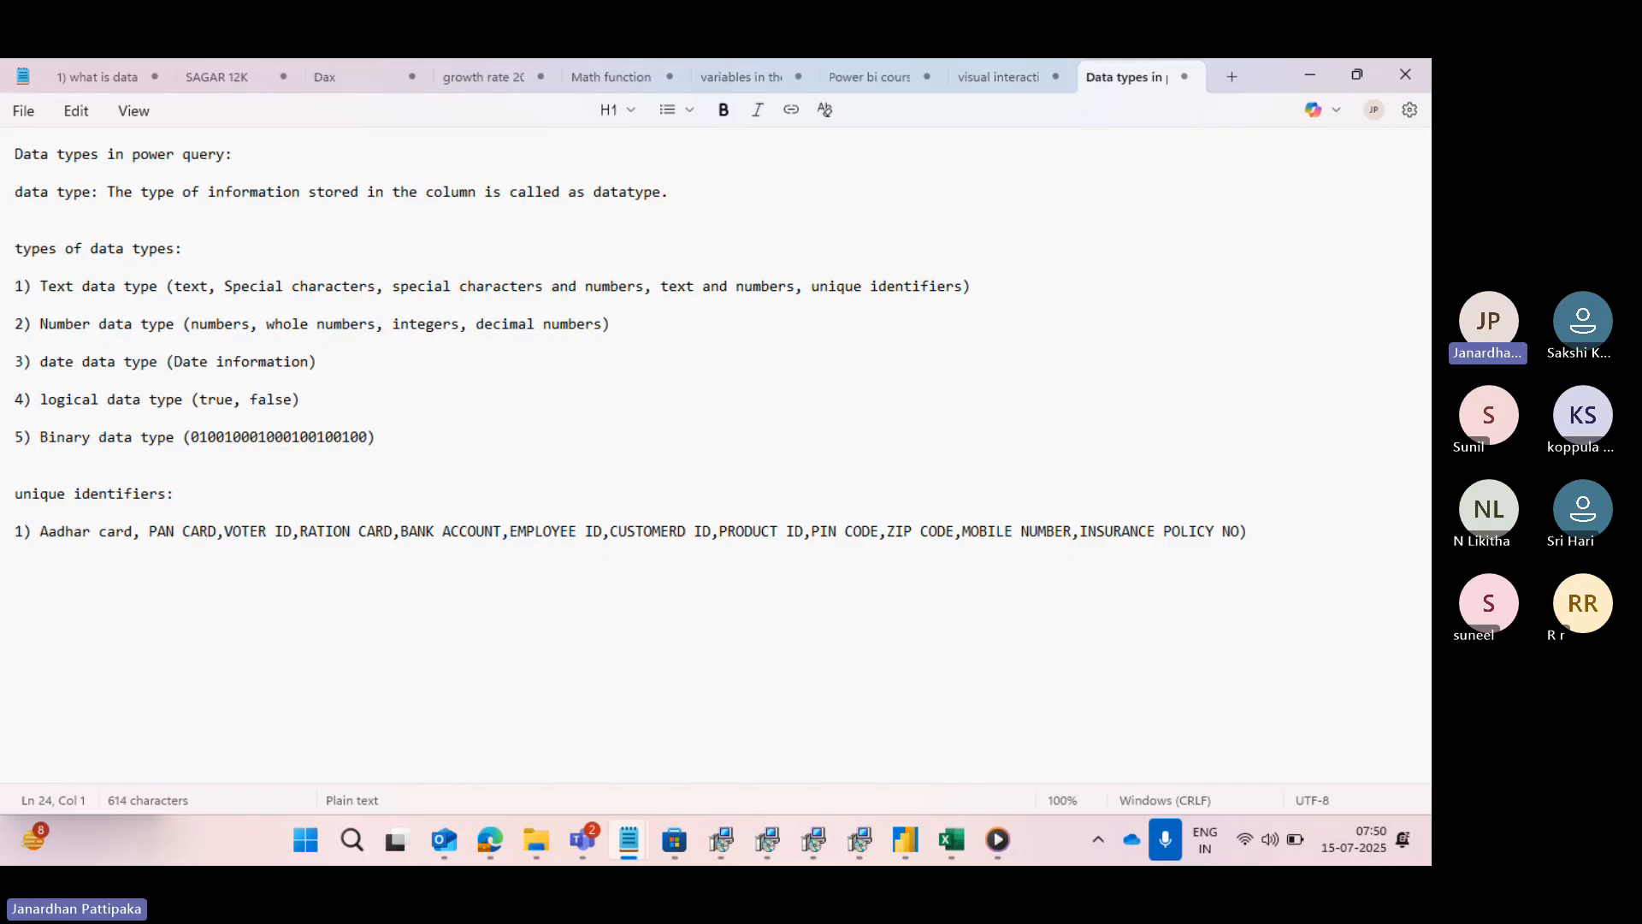
pyautogui.write('POWER QUER')
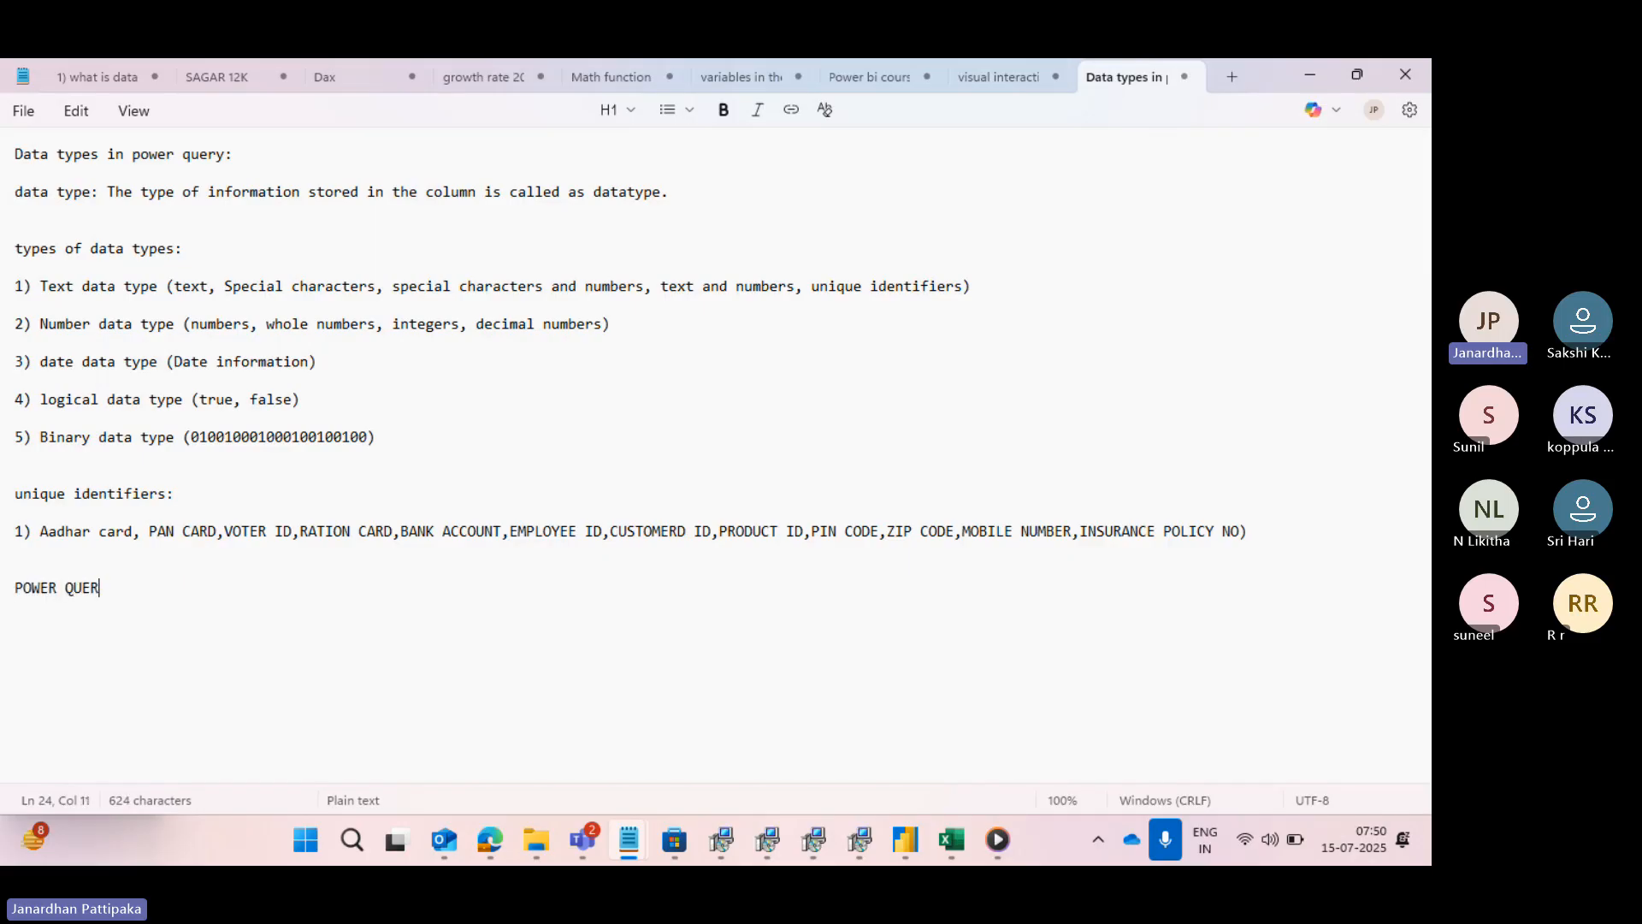
pyautogui.write('Y TOPI')
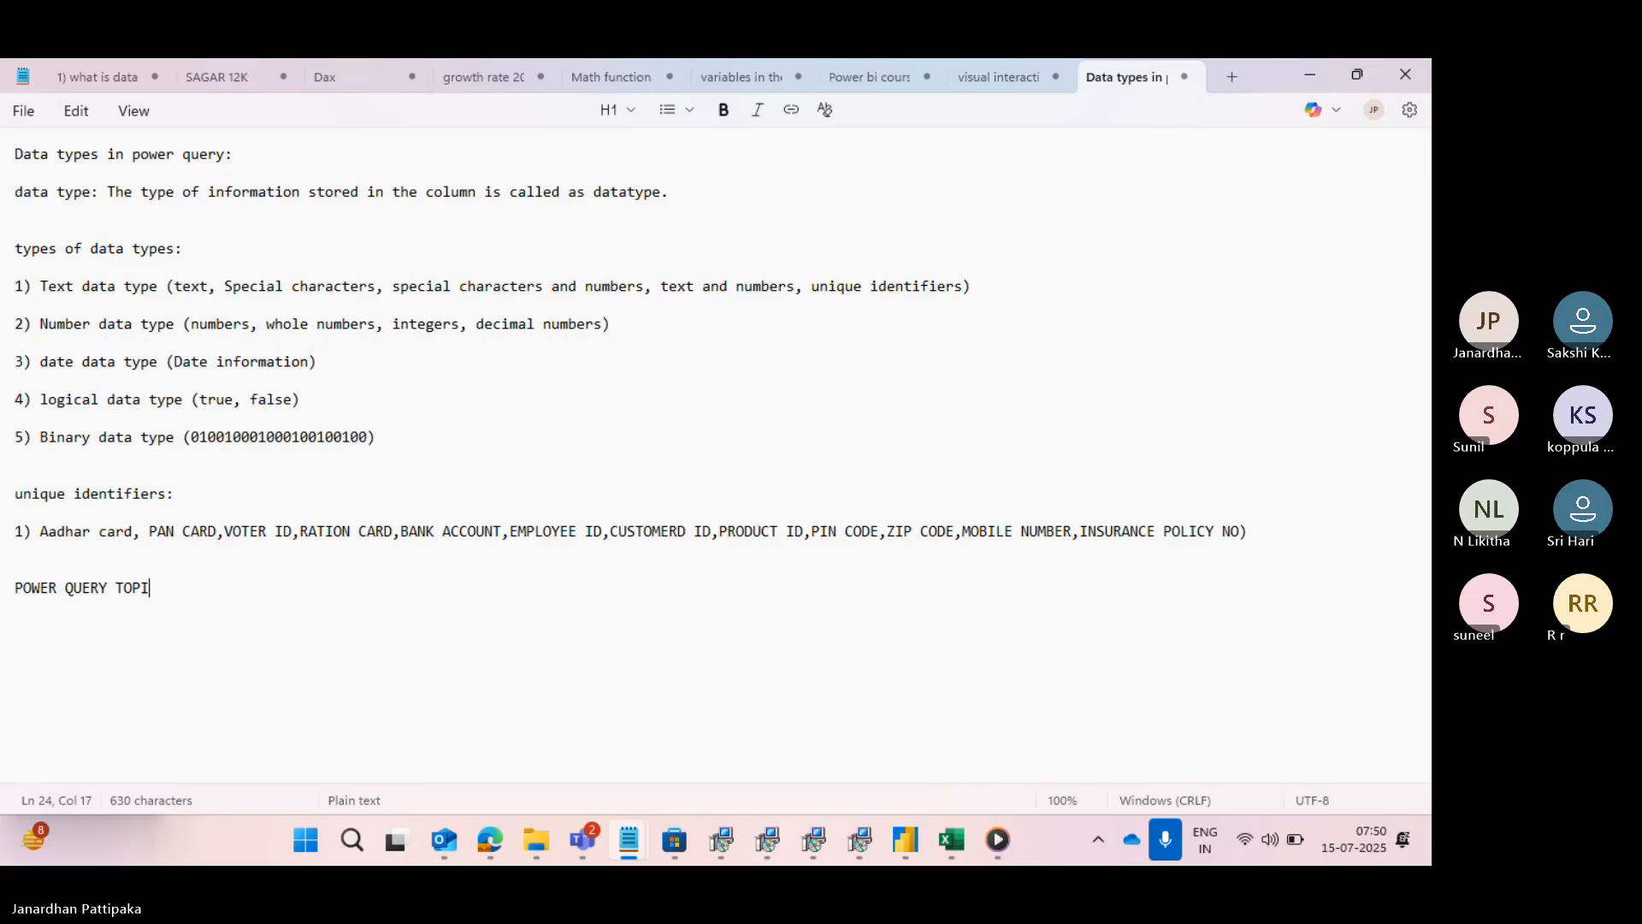
pyautogui.write('CS')
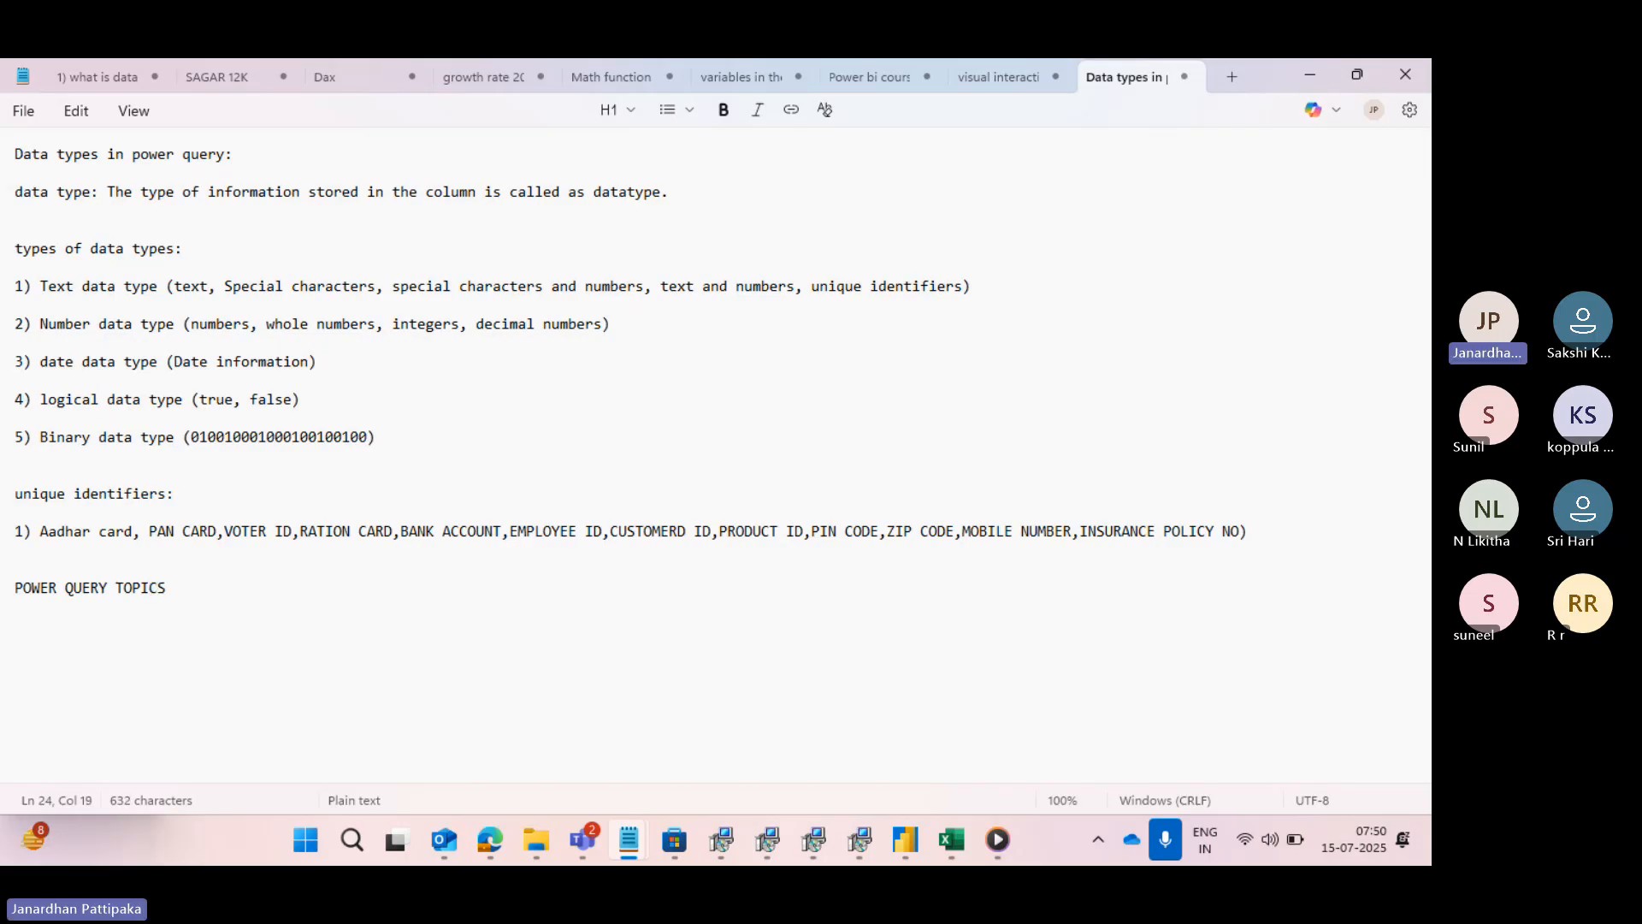
pyautogui.write(':')
# - Return to Power BI Desktop, show Page 1 with the Visualizations pane expanded, and add a new blank report page
pyautogui.moveTo(908, 855)
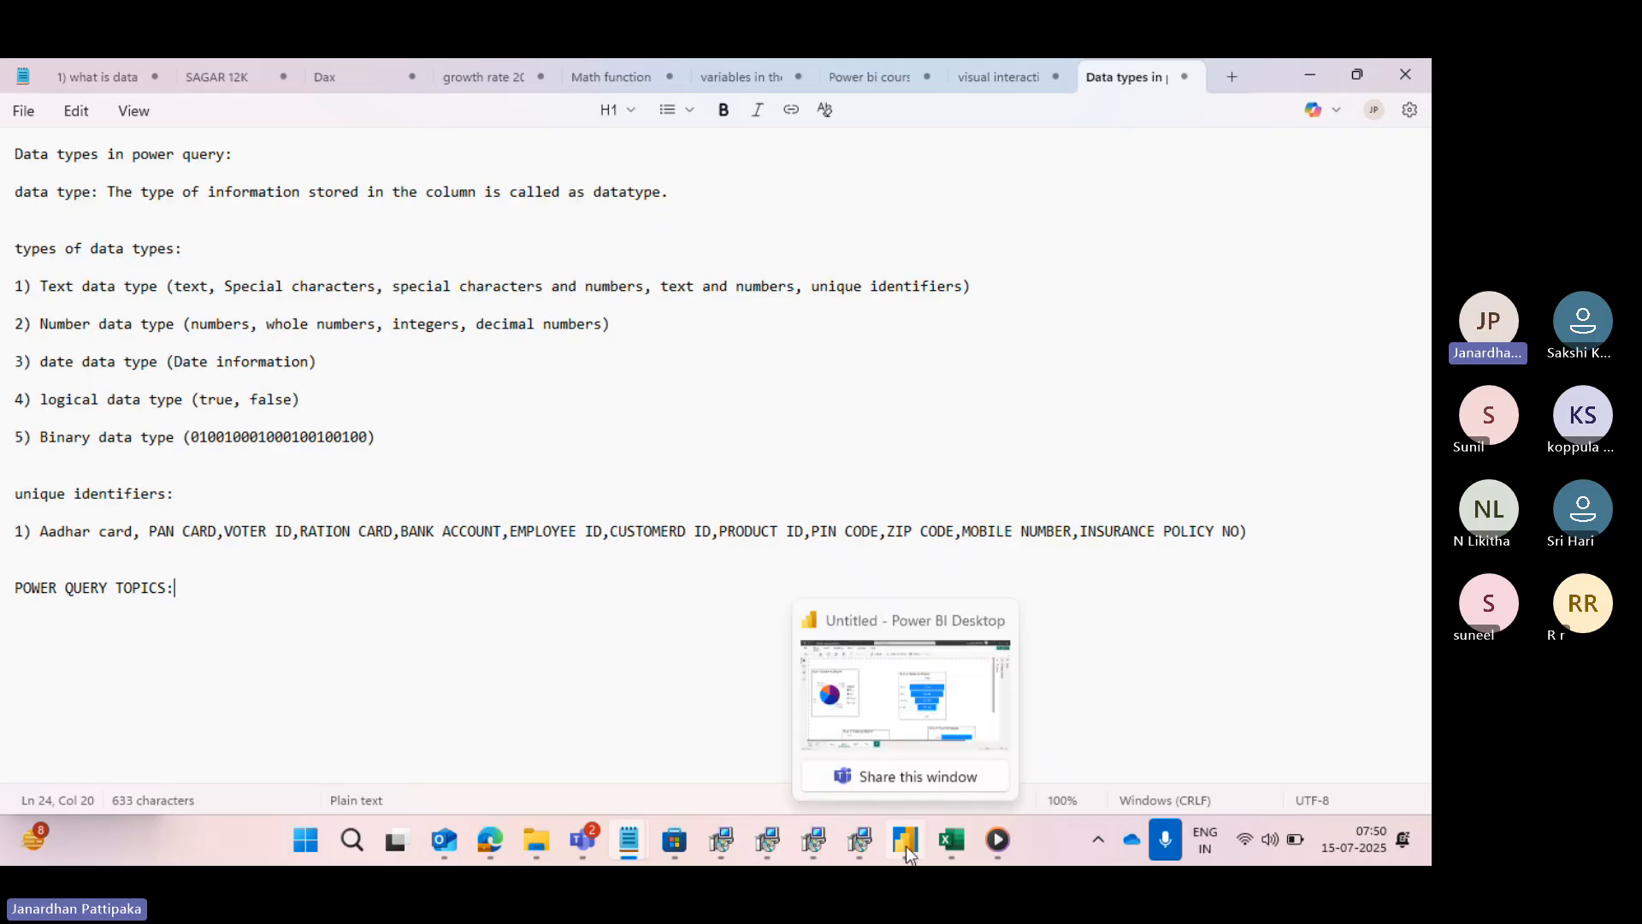
pyautogui.click(905, 792)
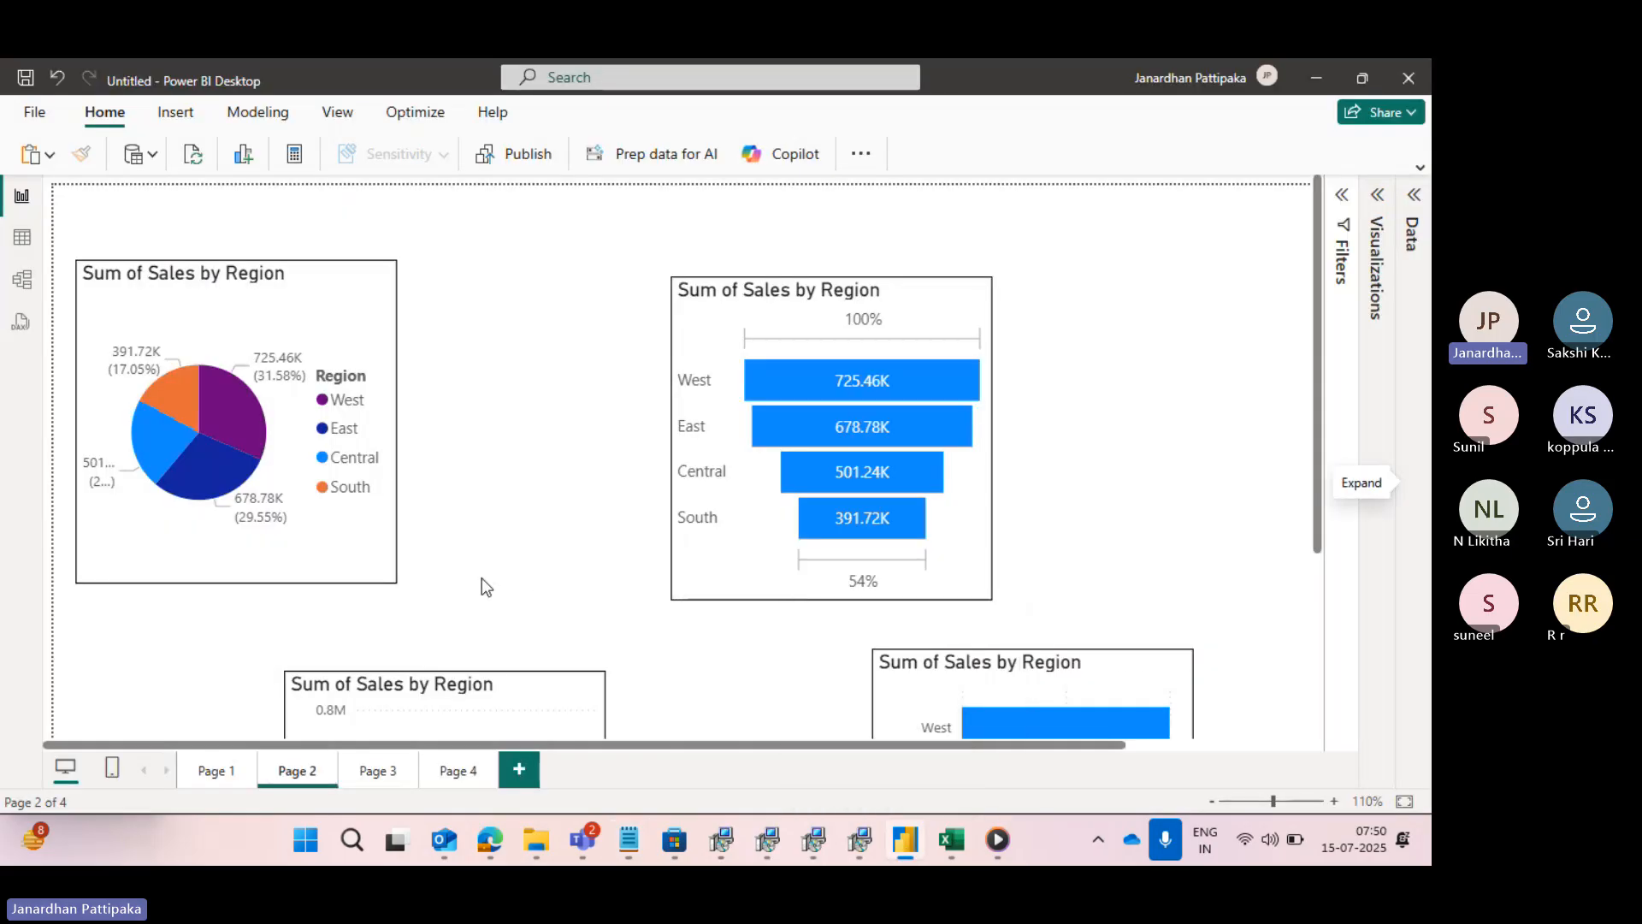
pyautogui.click(214, 770)
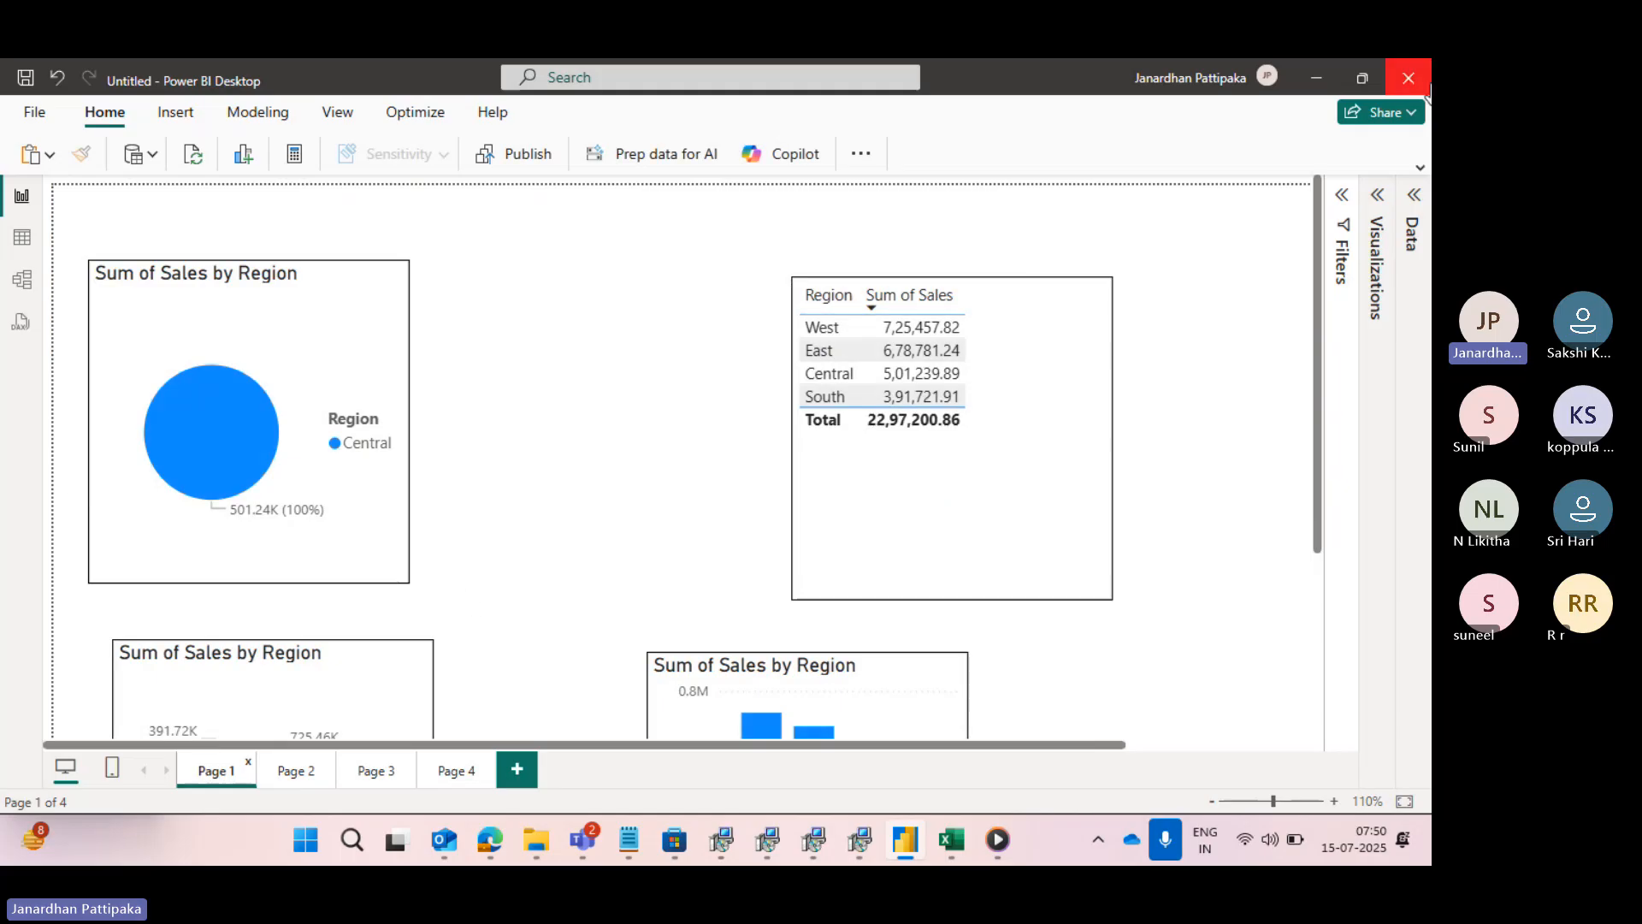
pyautogui.click(1377, 195)
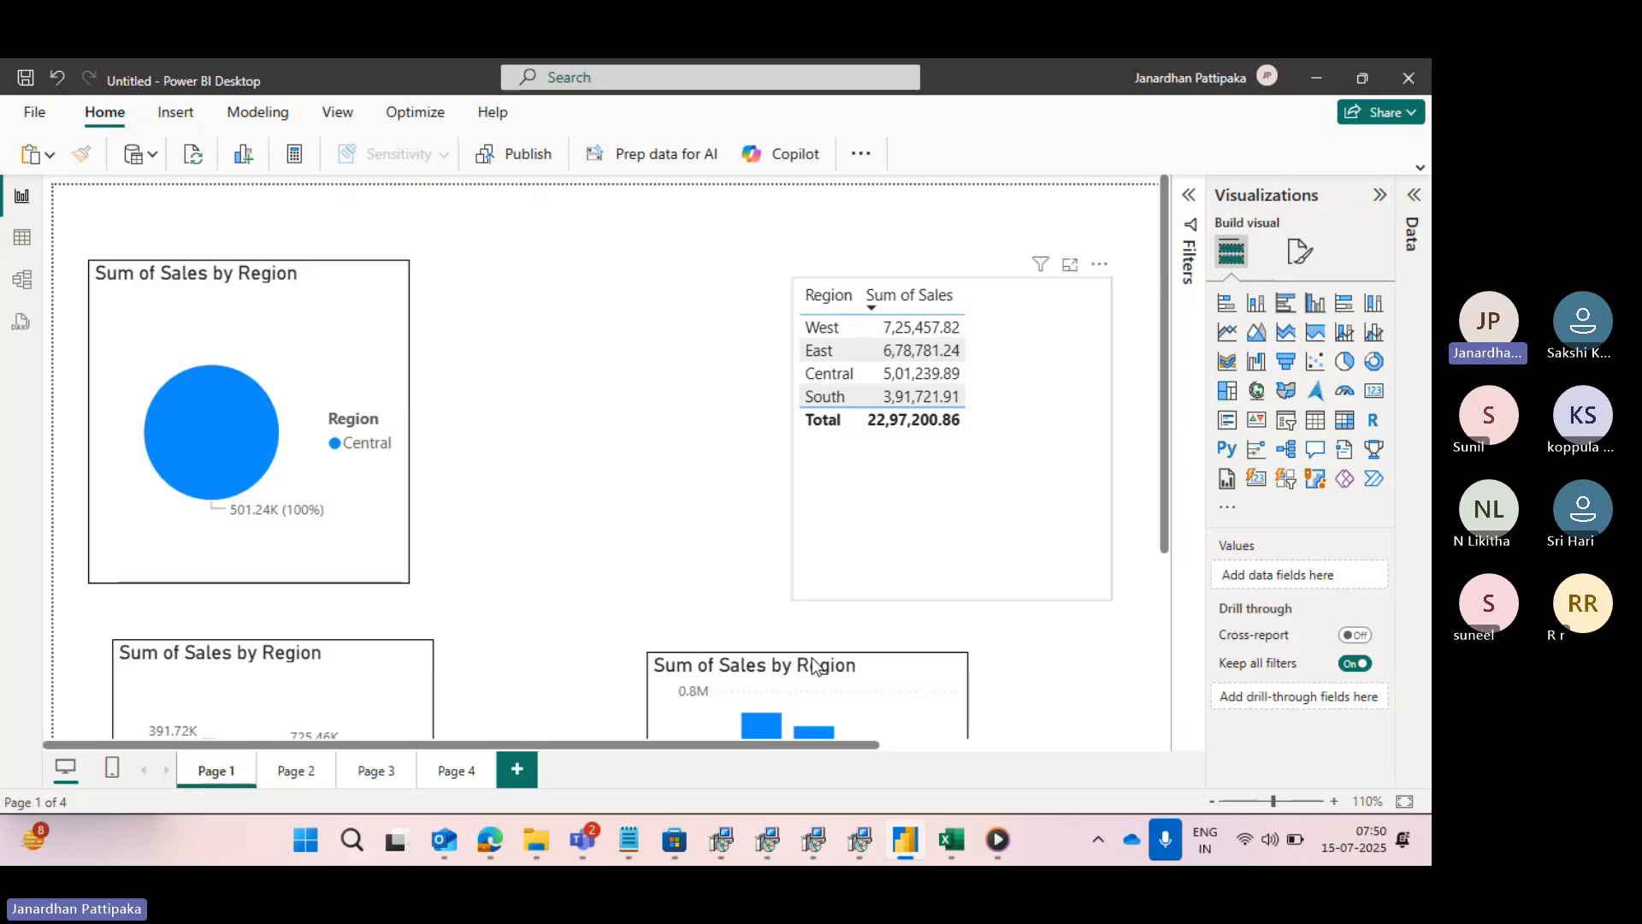
pyautogui.click(518, 772)
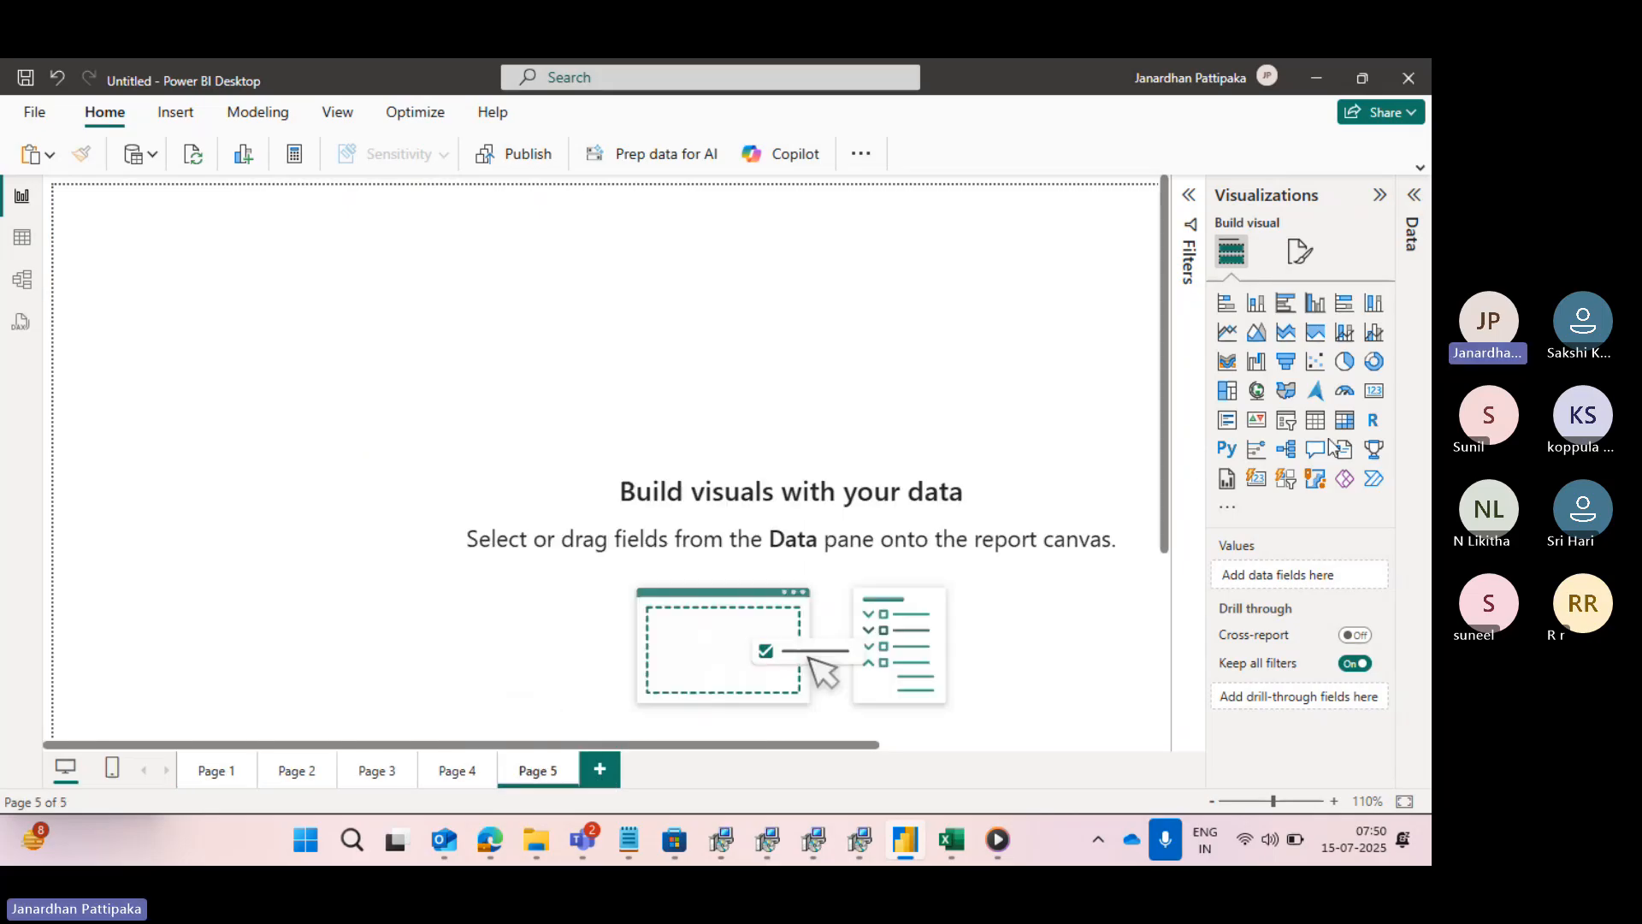
# - Build a funnel chart of Sales by Segment from the Orders table on Page 5 and move it slightly inward on the canvas
pyautogui.click(1413, 205)
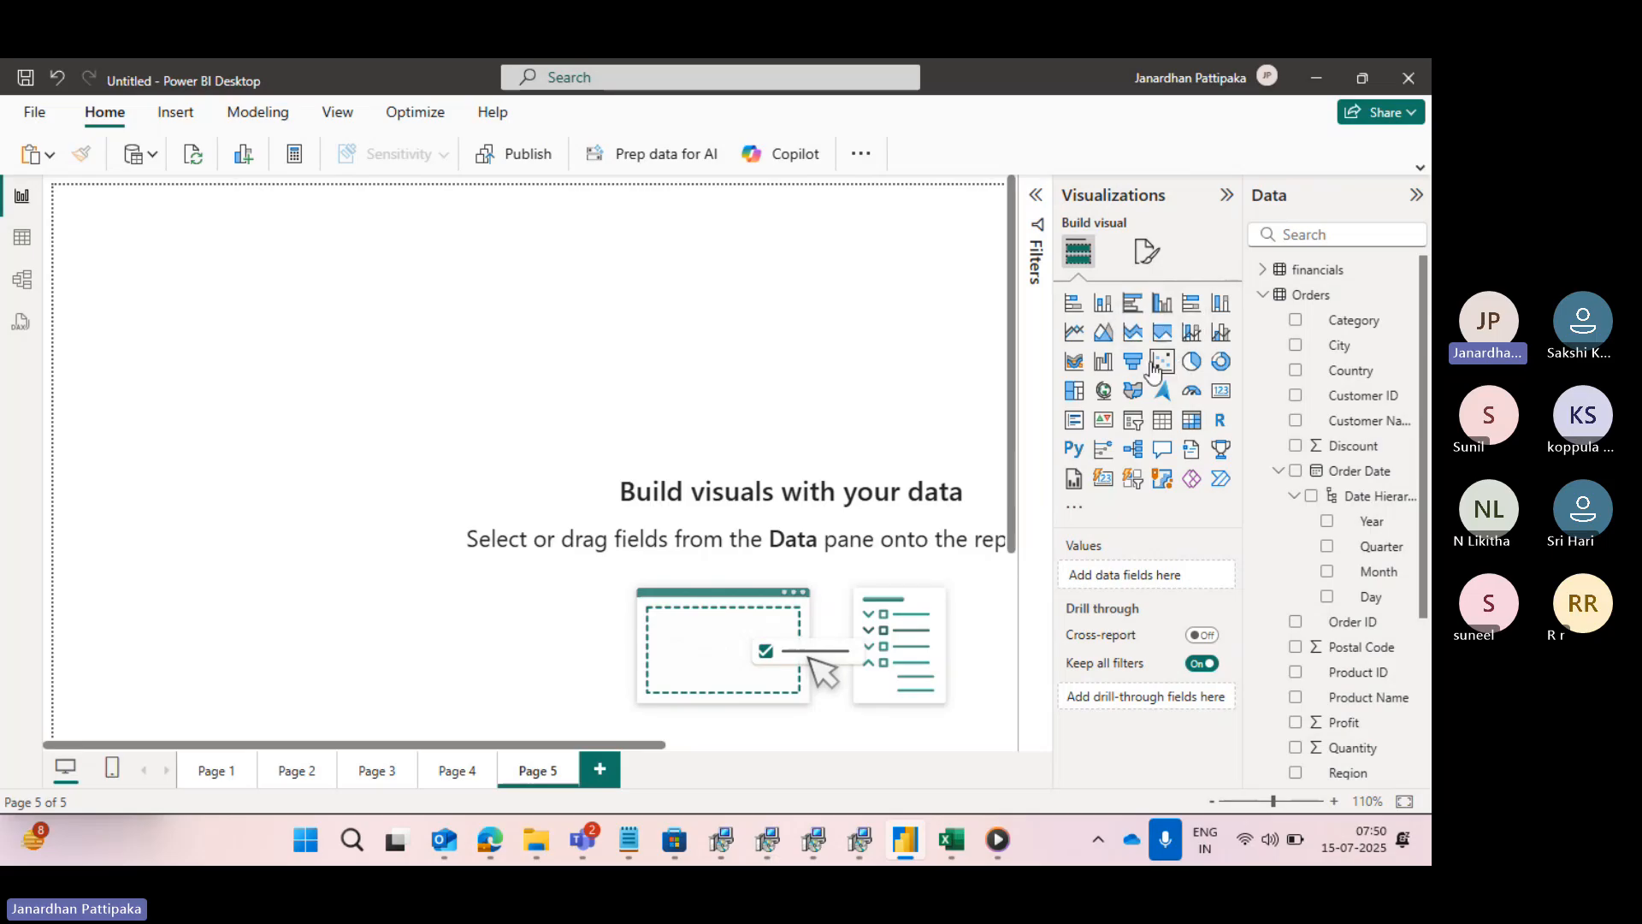
pyautogui.click(1134, 362)
pyautogui.scroll(-3, 1314, 618)
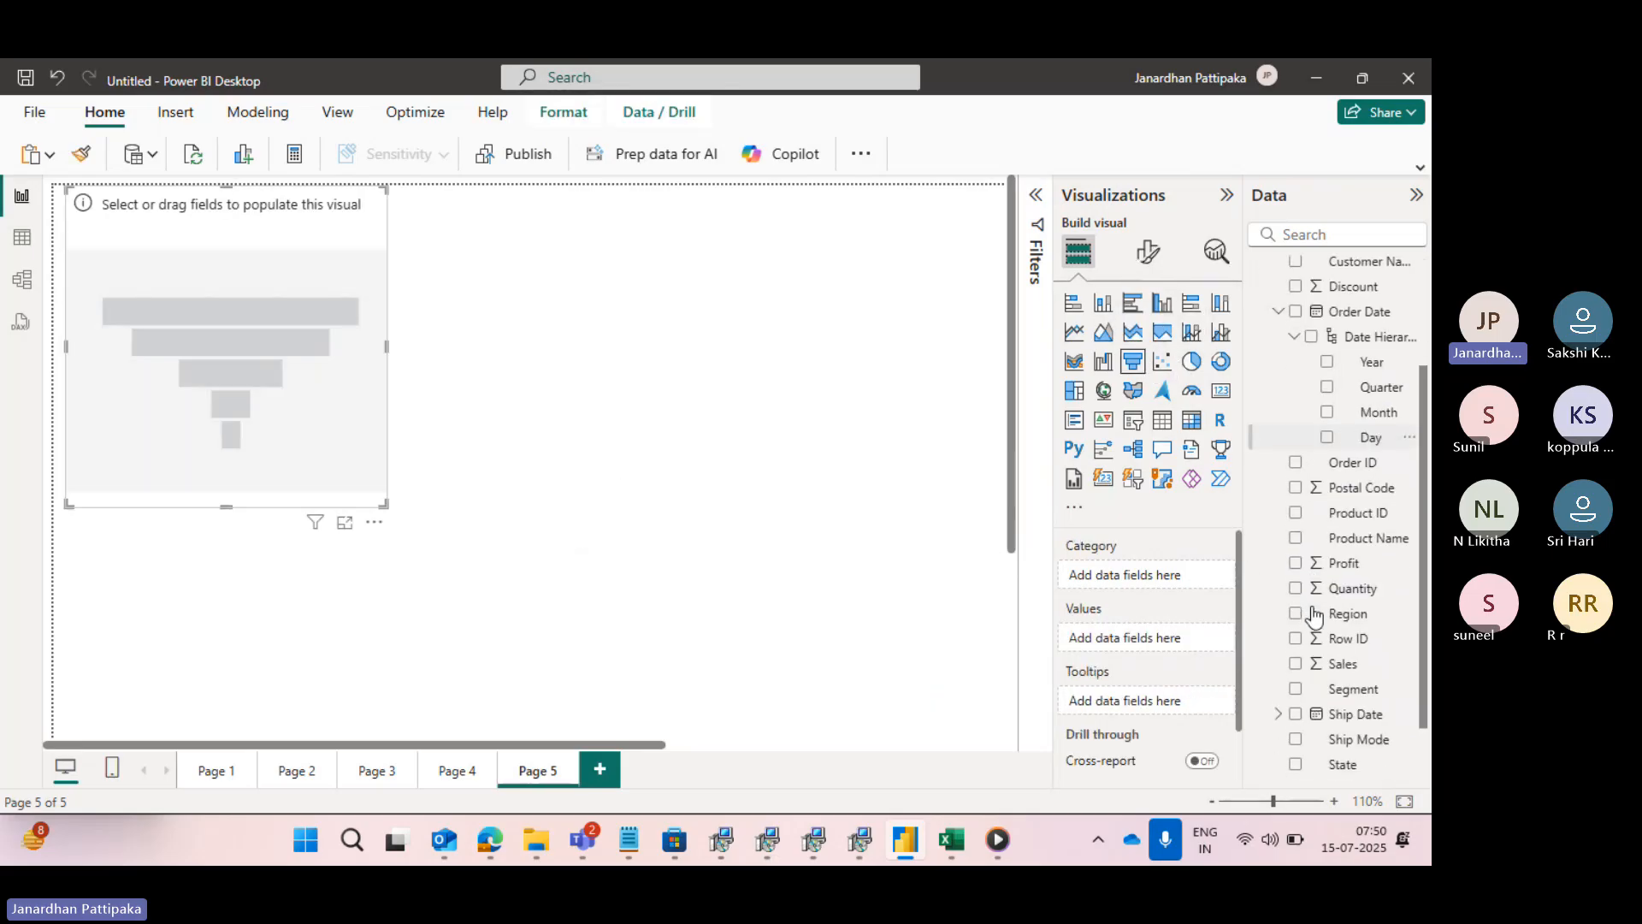
pyautogui.scroll(-1, 1315, 614)
pyautogui.scroll(-1, 1315, 613)
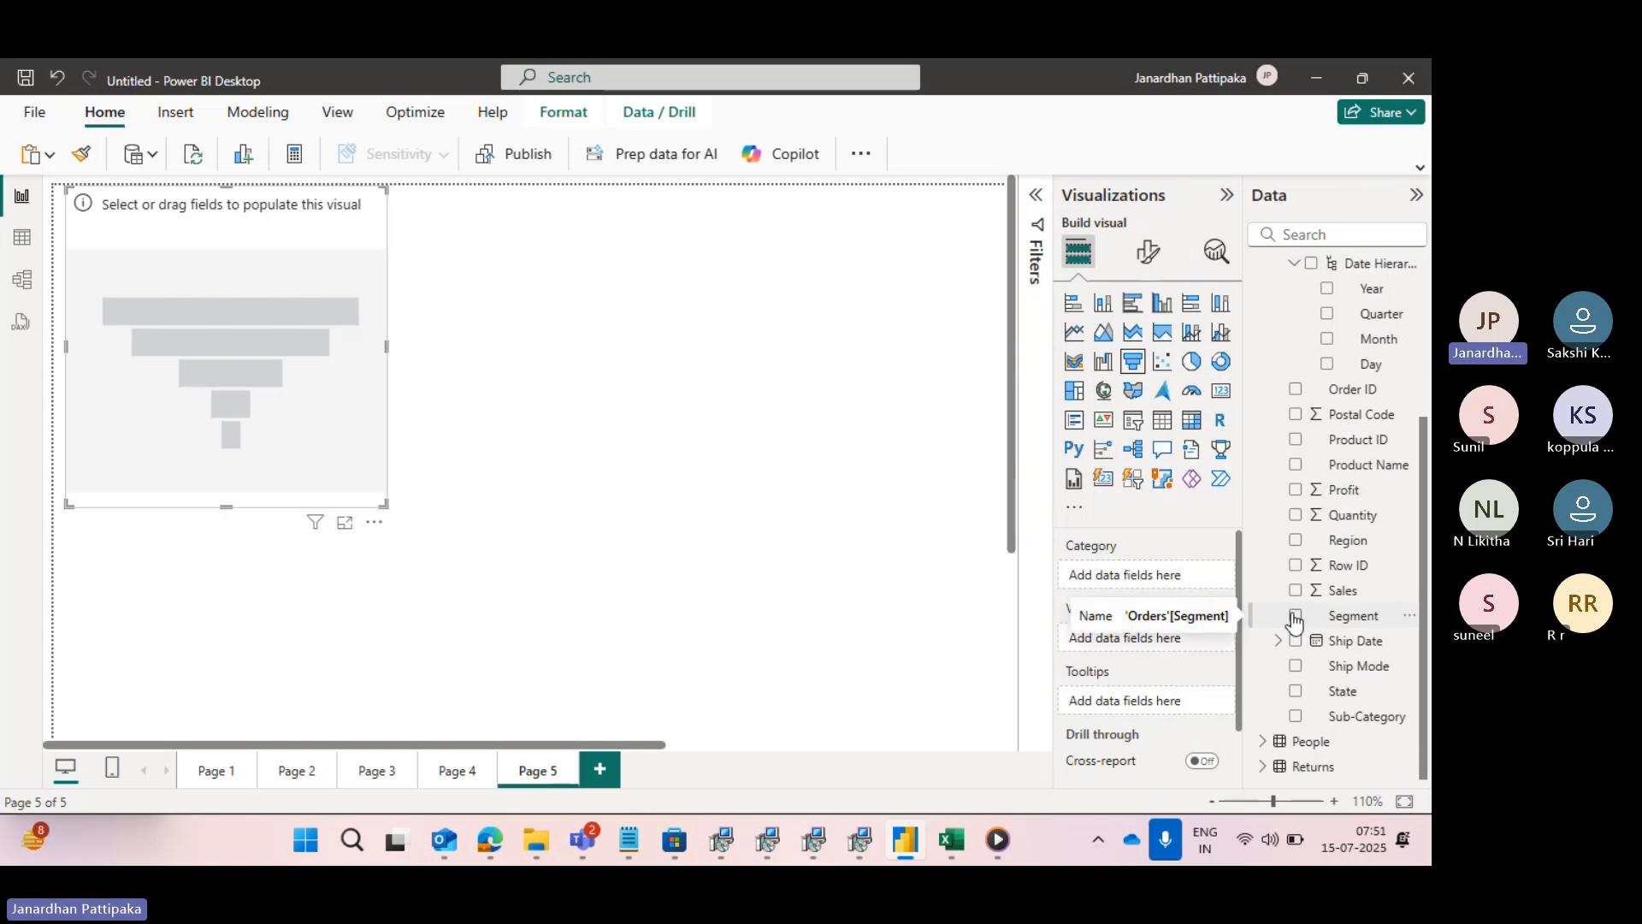
pyautogui.click(1296, 617)
pyautogui.click(1296, 590)
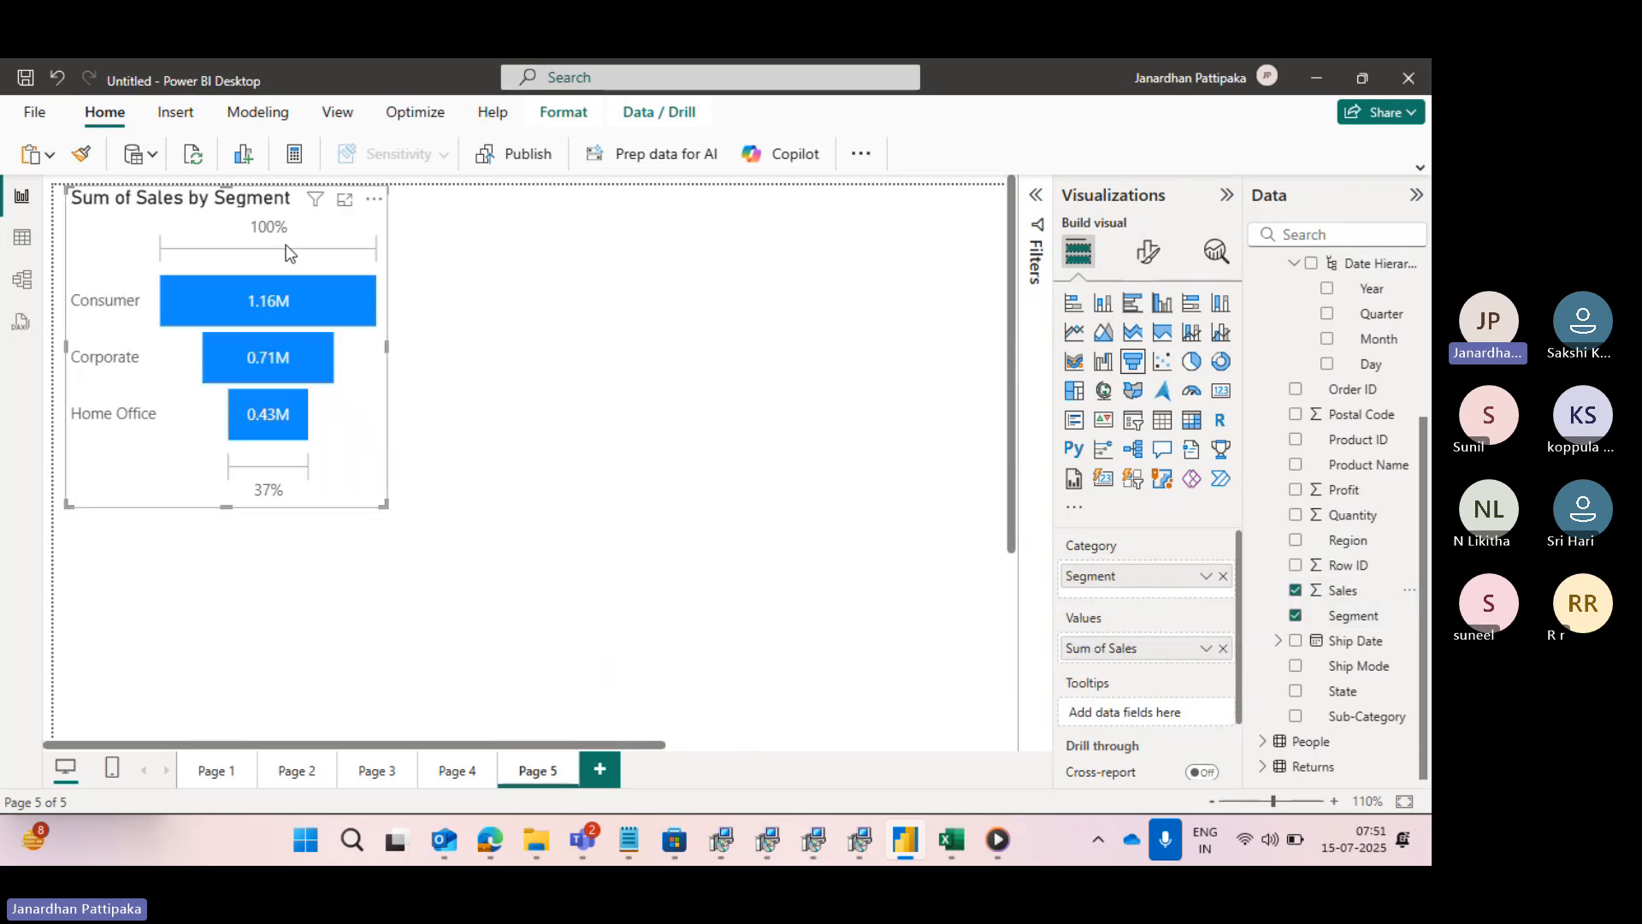
pyautogui.moveTo(287, 249); pyautogui.dragTo(324, 298)
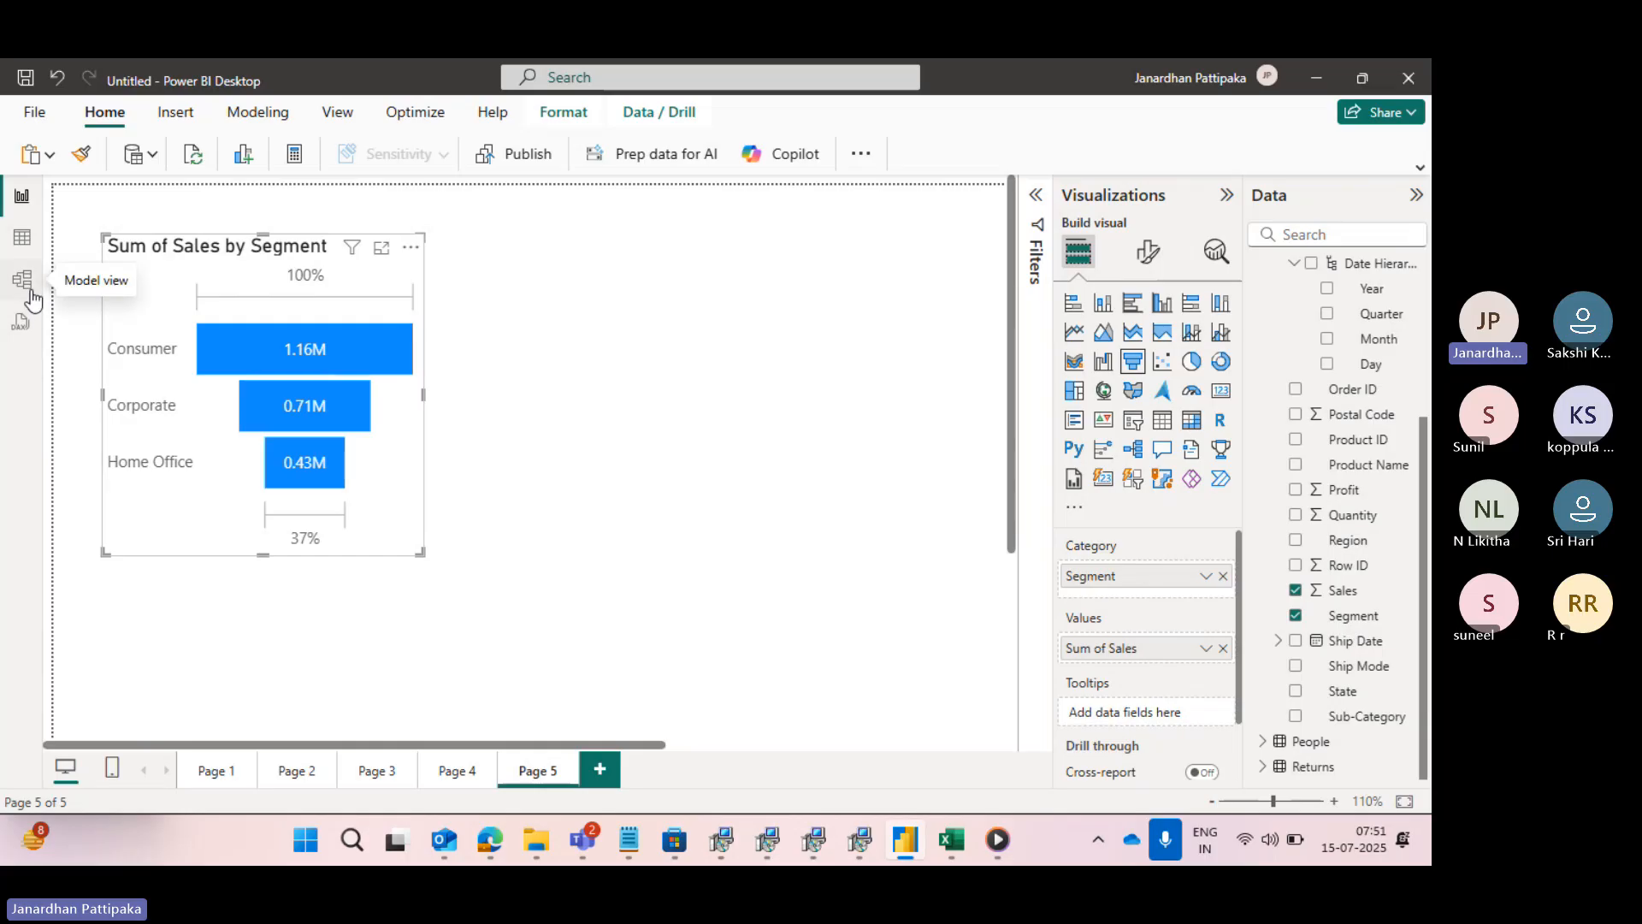
# - Show the model view of the tables, and switch to the data types notes in Notepad
pyautogui.click(23, 278)
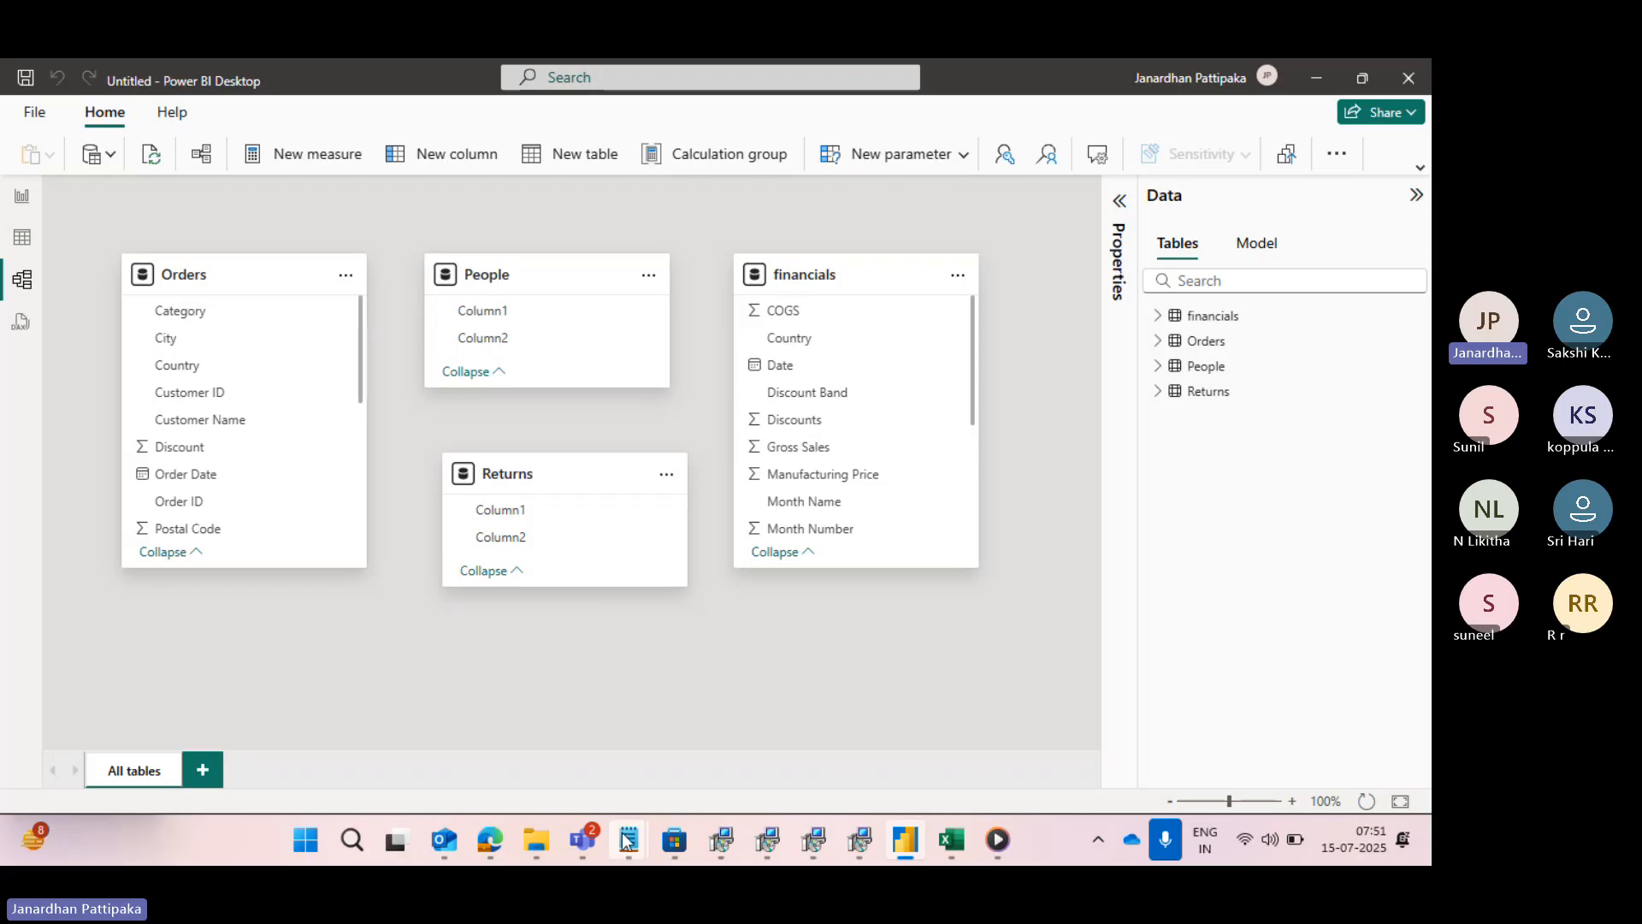
pyautogui.moveTo(633, 842)
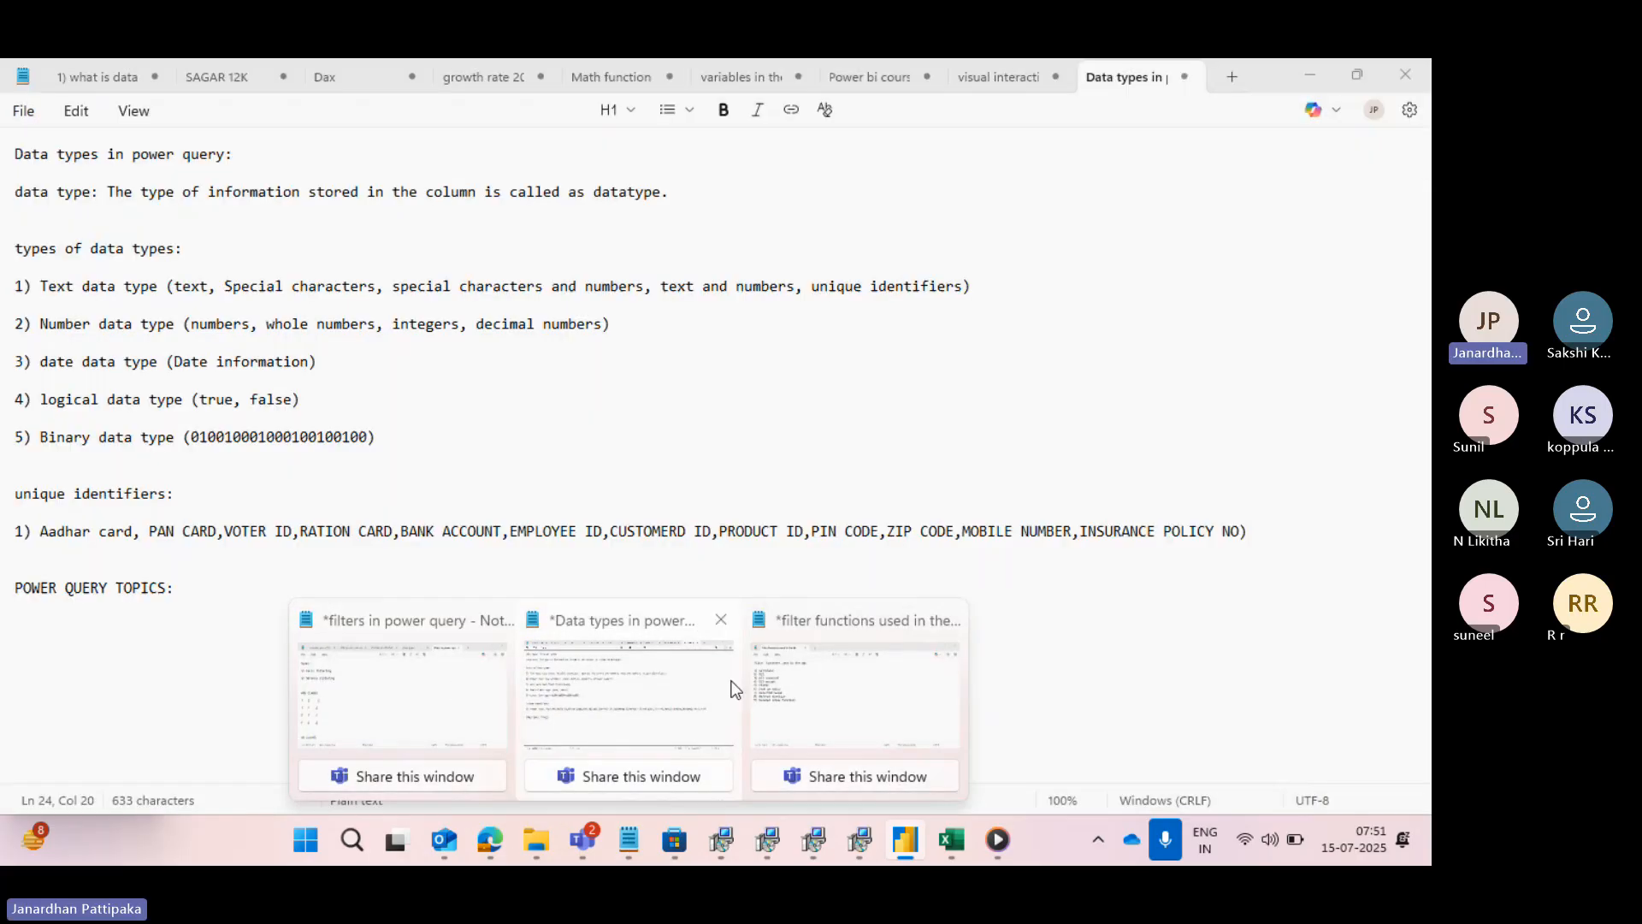
pyautogui.click(788, 690)
pyautogui.moveTo(628, 839)
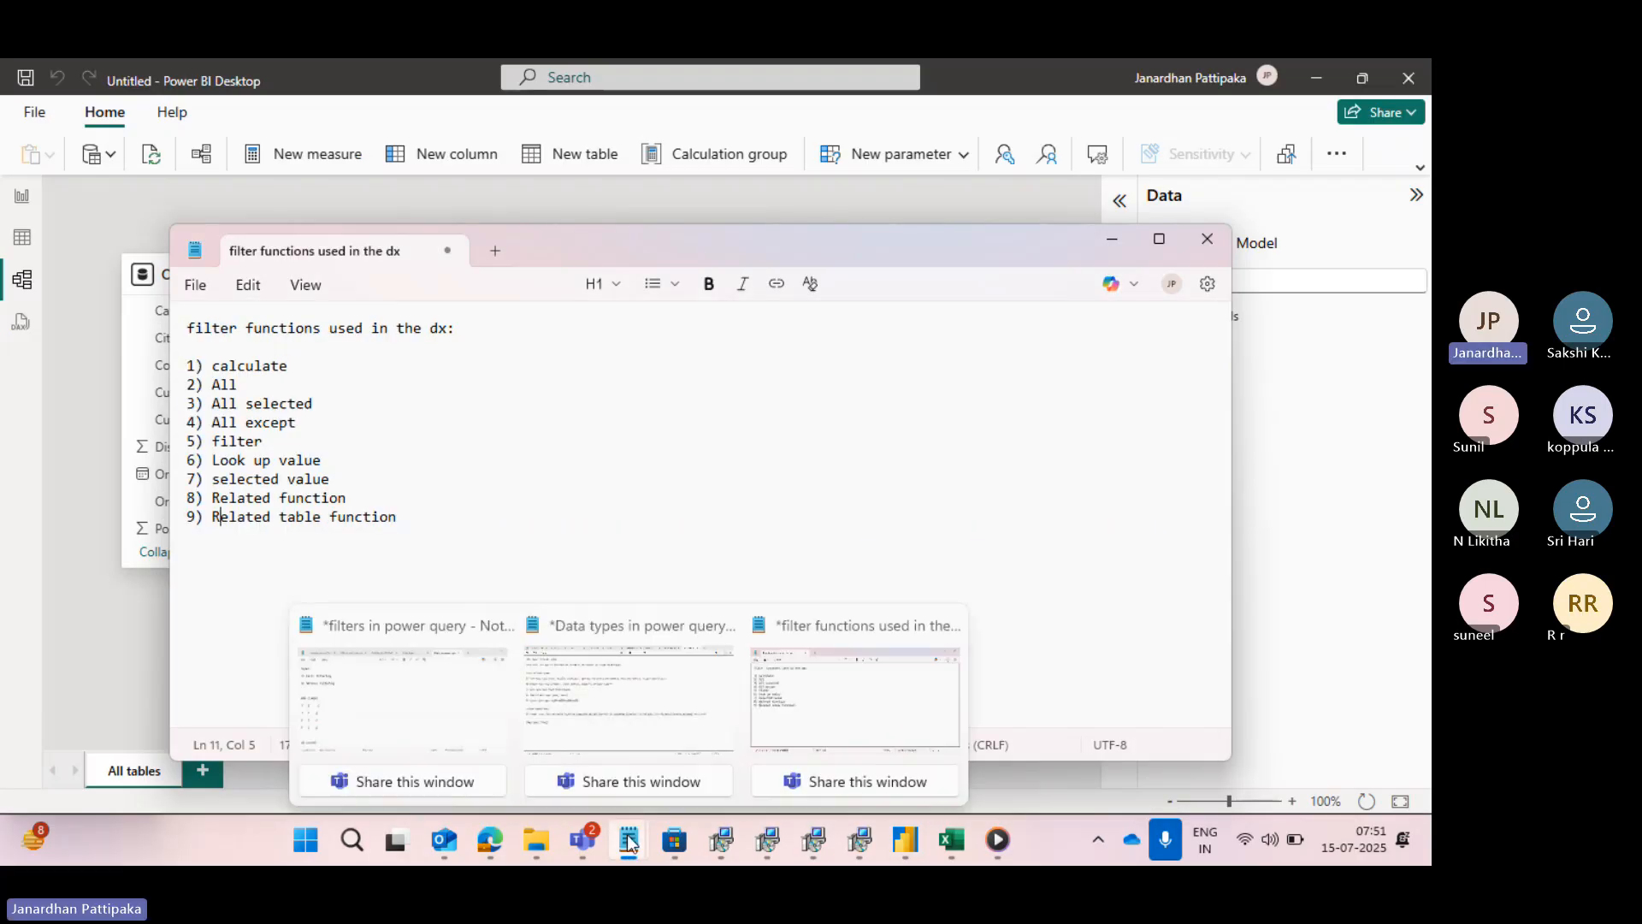
pyautogui.click(566, 708)
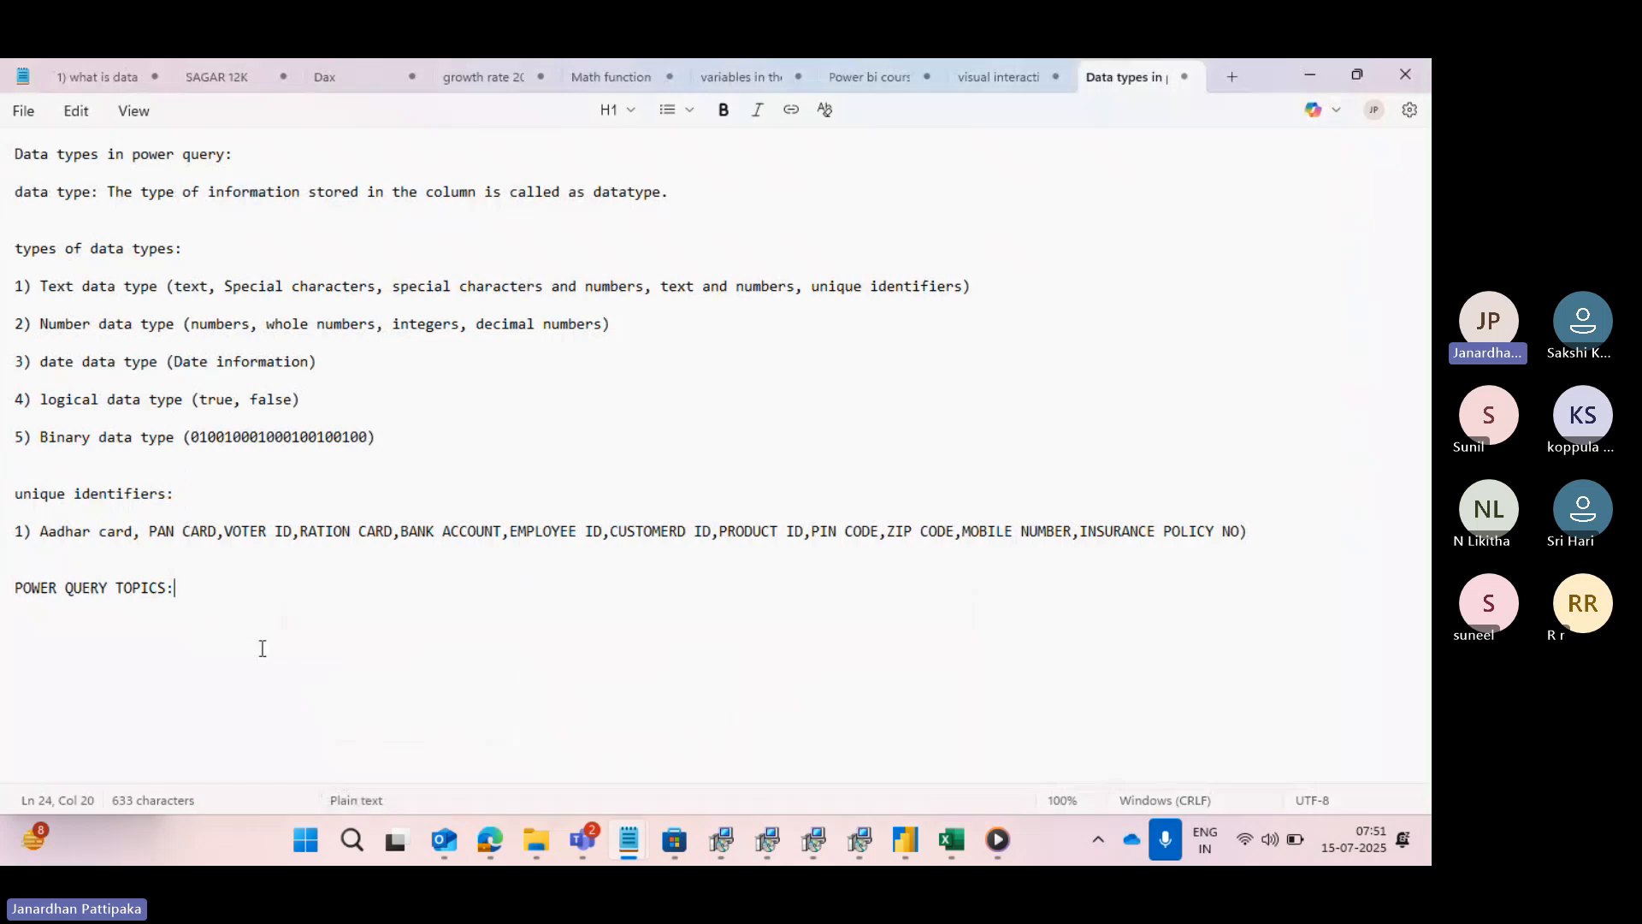
# - Add the subheading "FILTERS IN POWER QUERY:" below the "POWER QUERY TOPICS:" heading
pyautogui.press('Return')
pyautogui.press('Return')
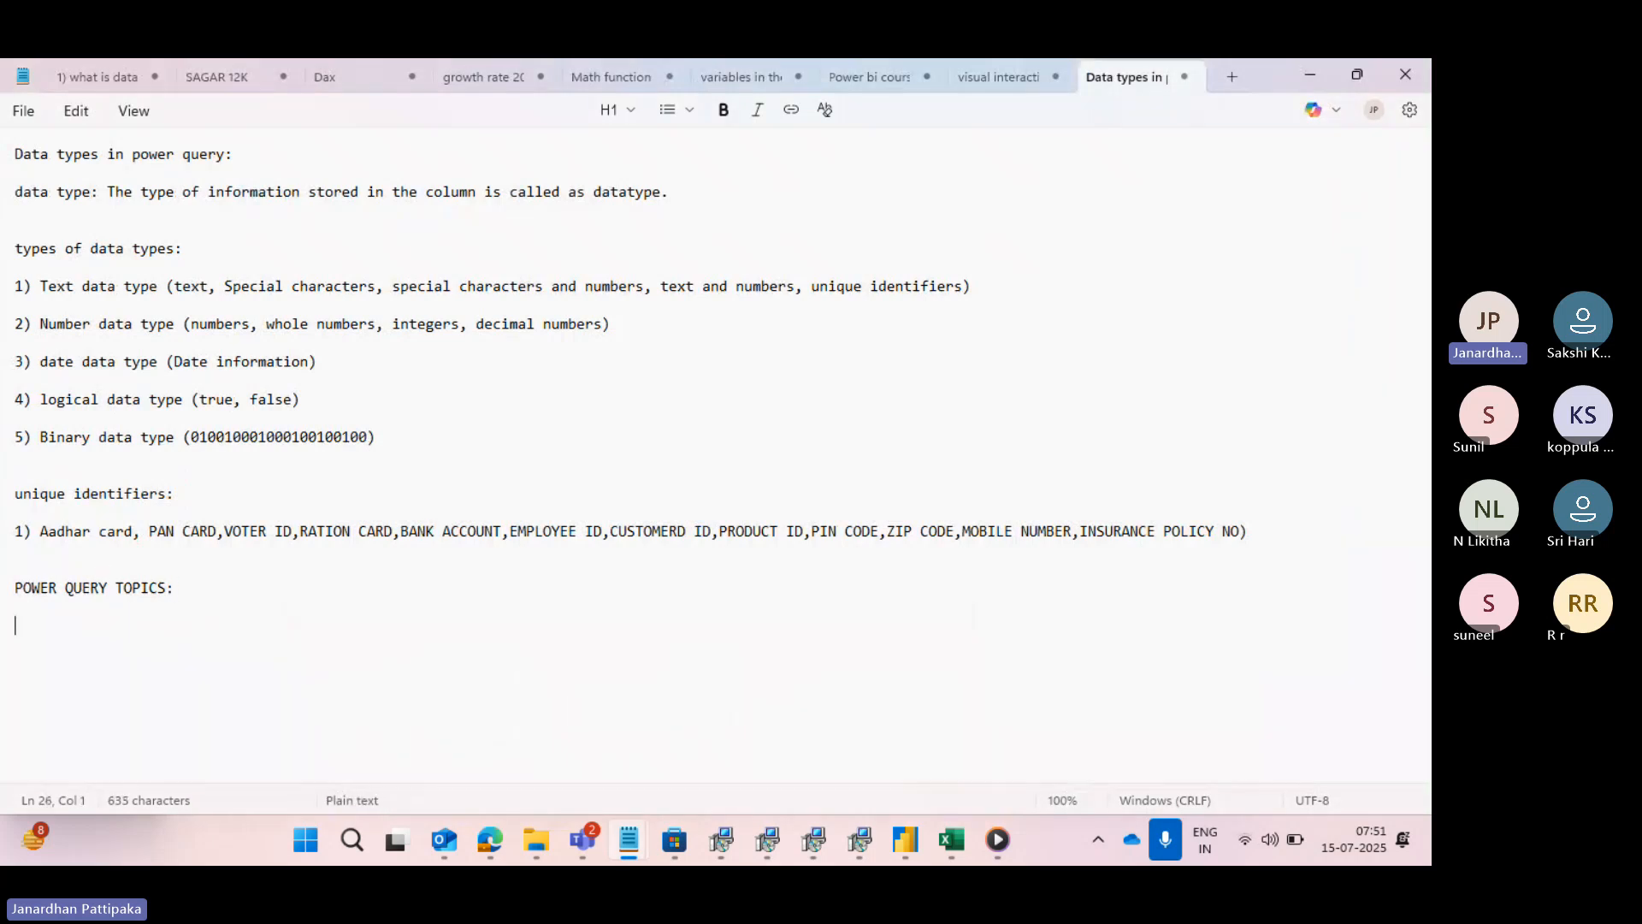
pyautogui.write('FILTERS IN POW')
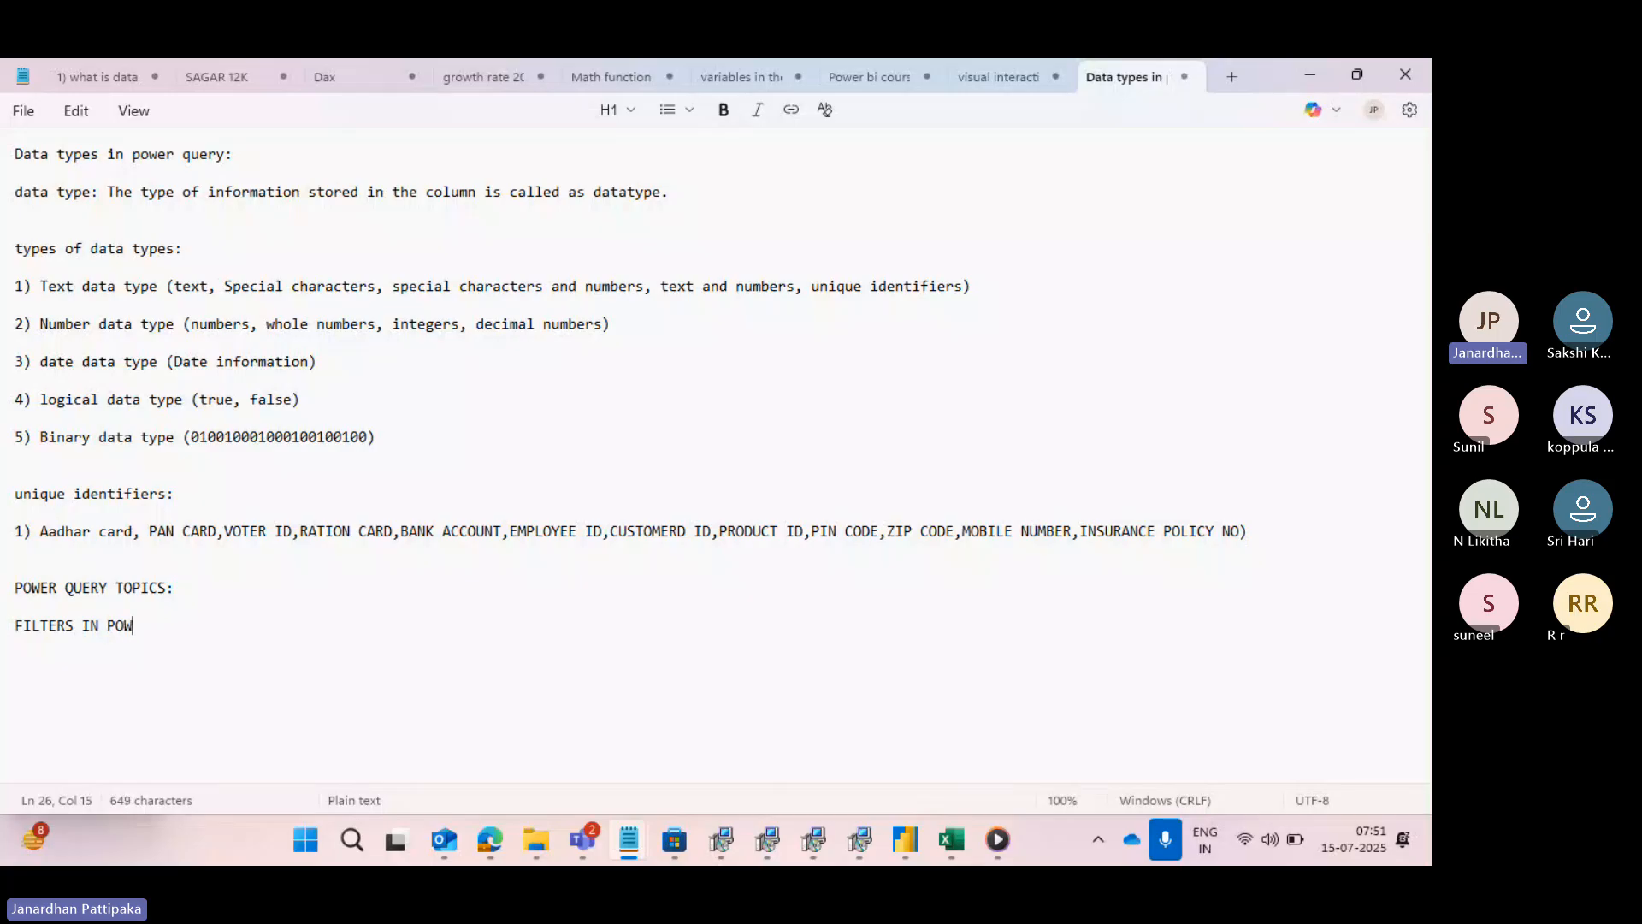
pyautogui.write('ER QUER')
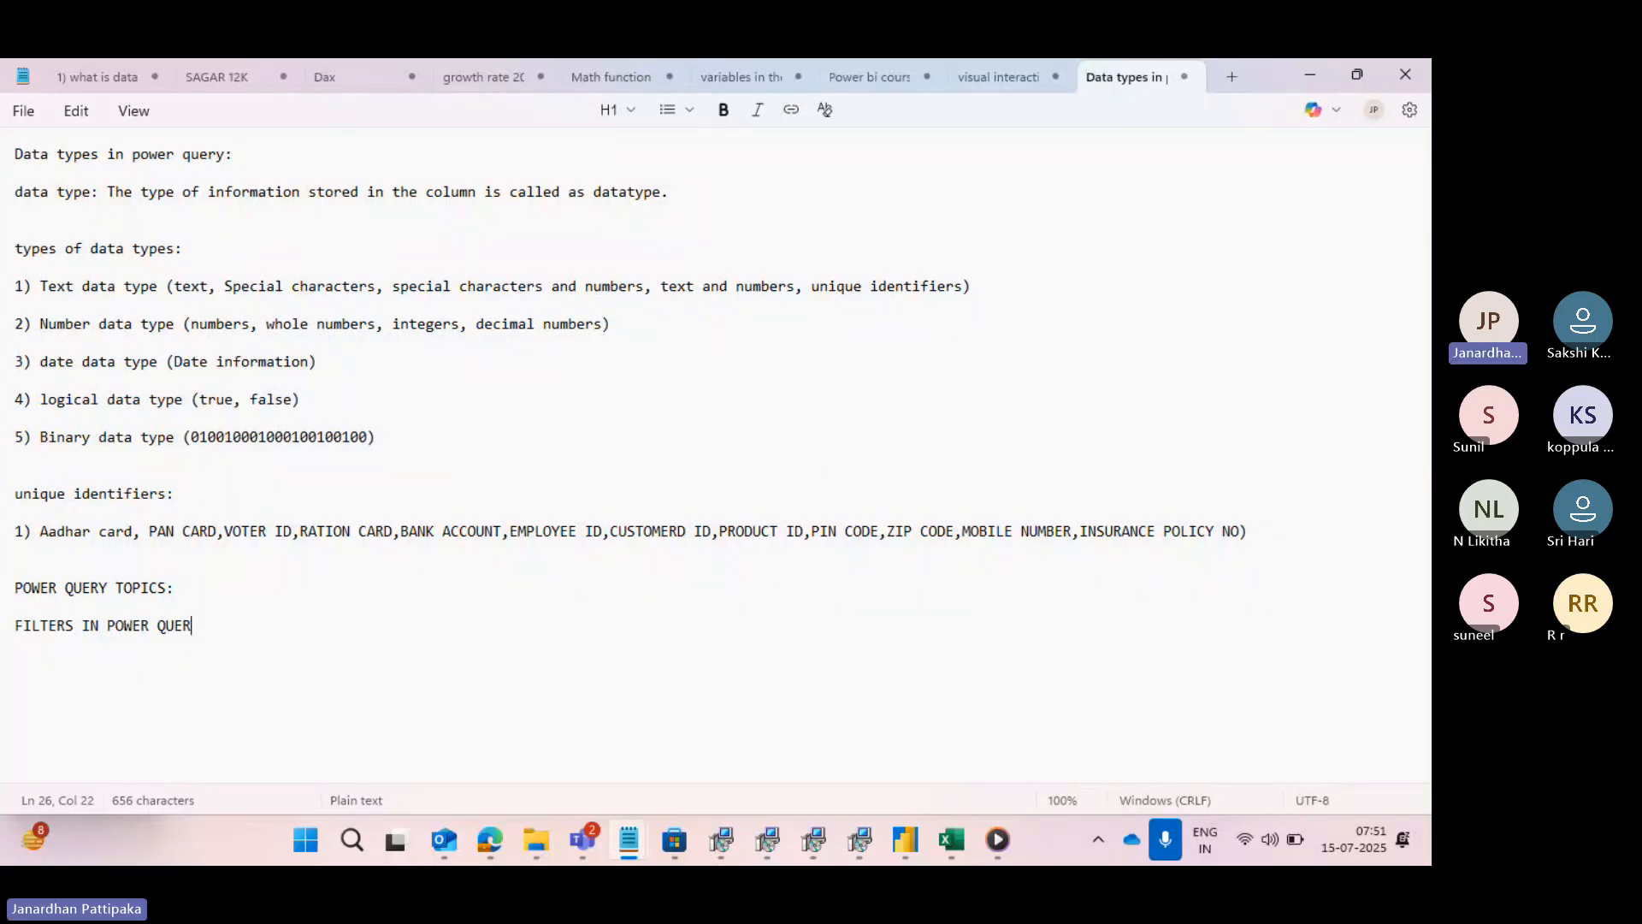
pyautogui.write('Y:')
# - Add the line "3 TYPES OF FILTERS" below the filters subheading, leaving a blank line between them
pyautogui.press('Return')
pyautogui.press('Return')
pyautogui.write('3 TYPES')
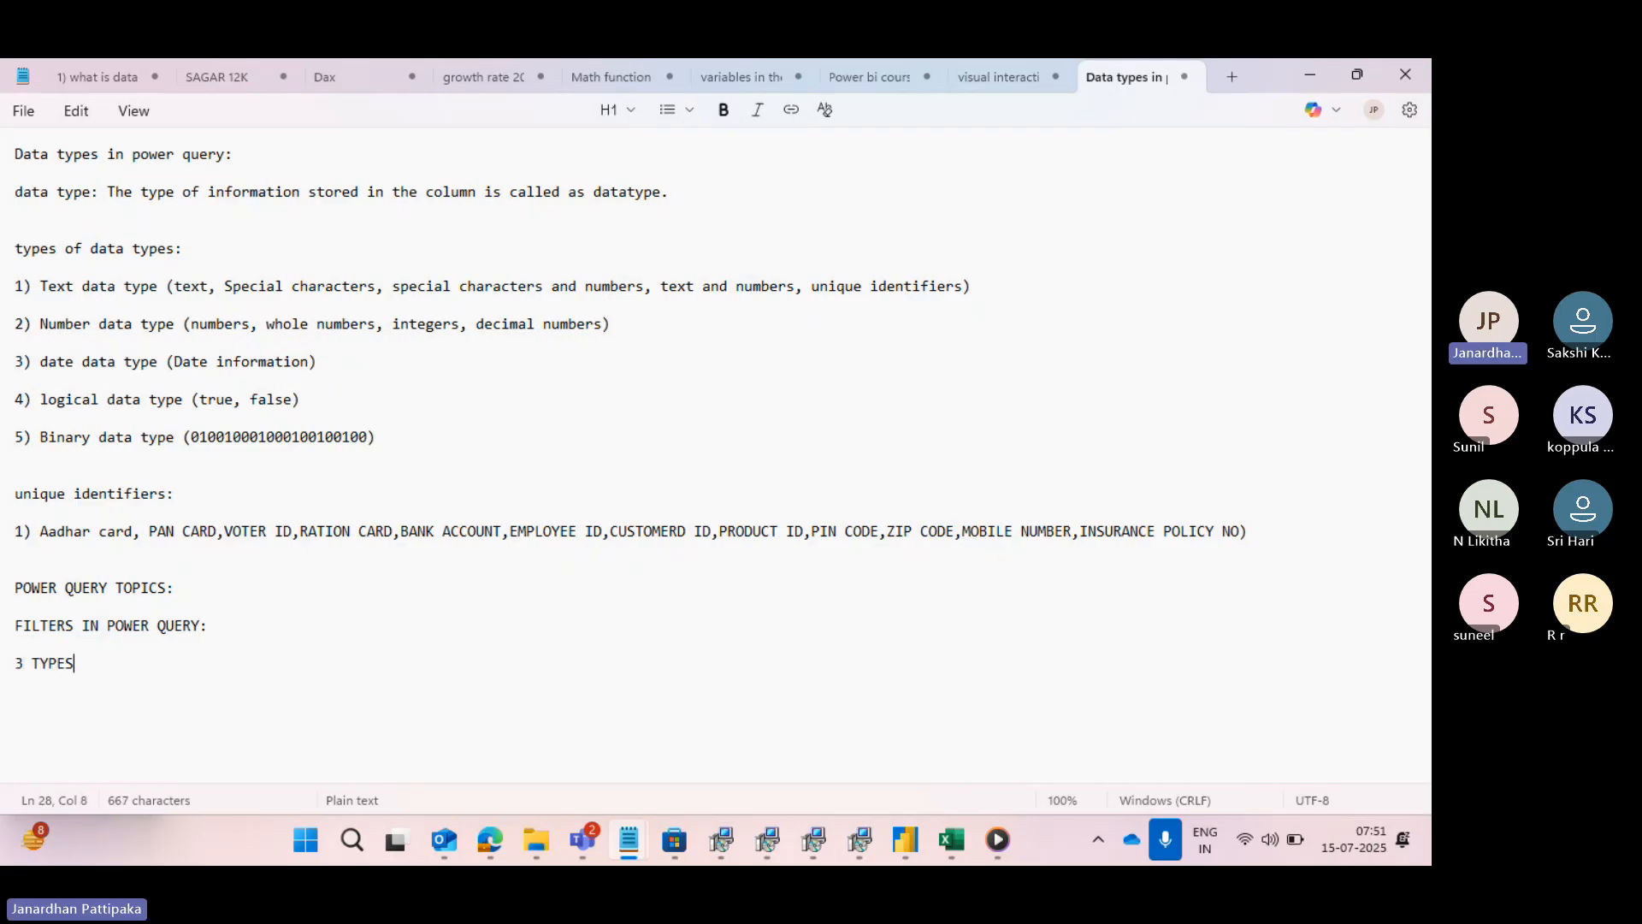
pyautogui.write(' OF FILTER')
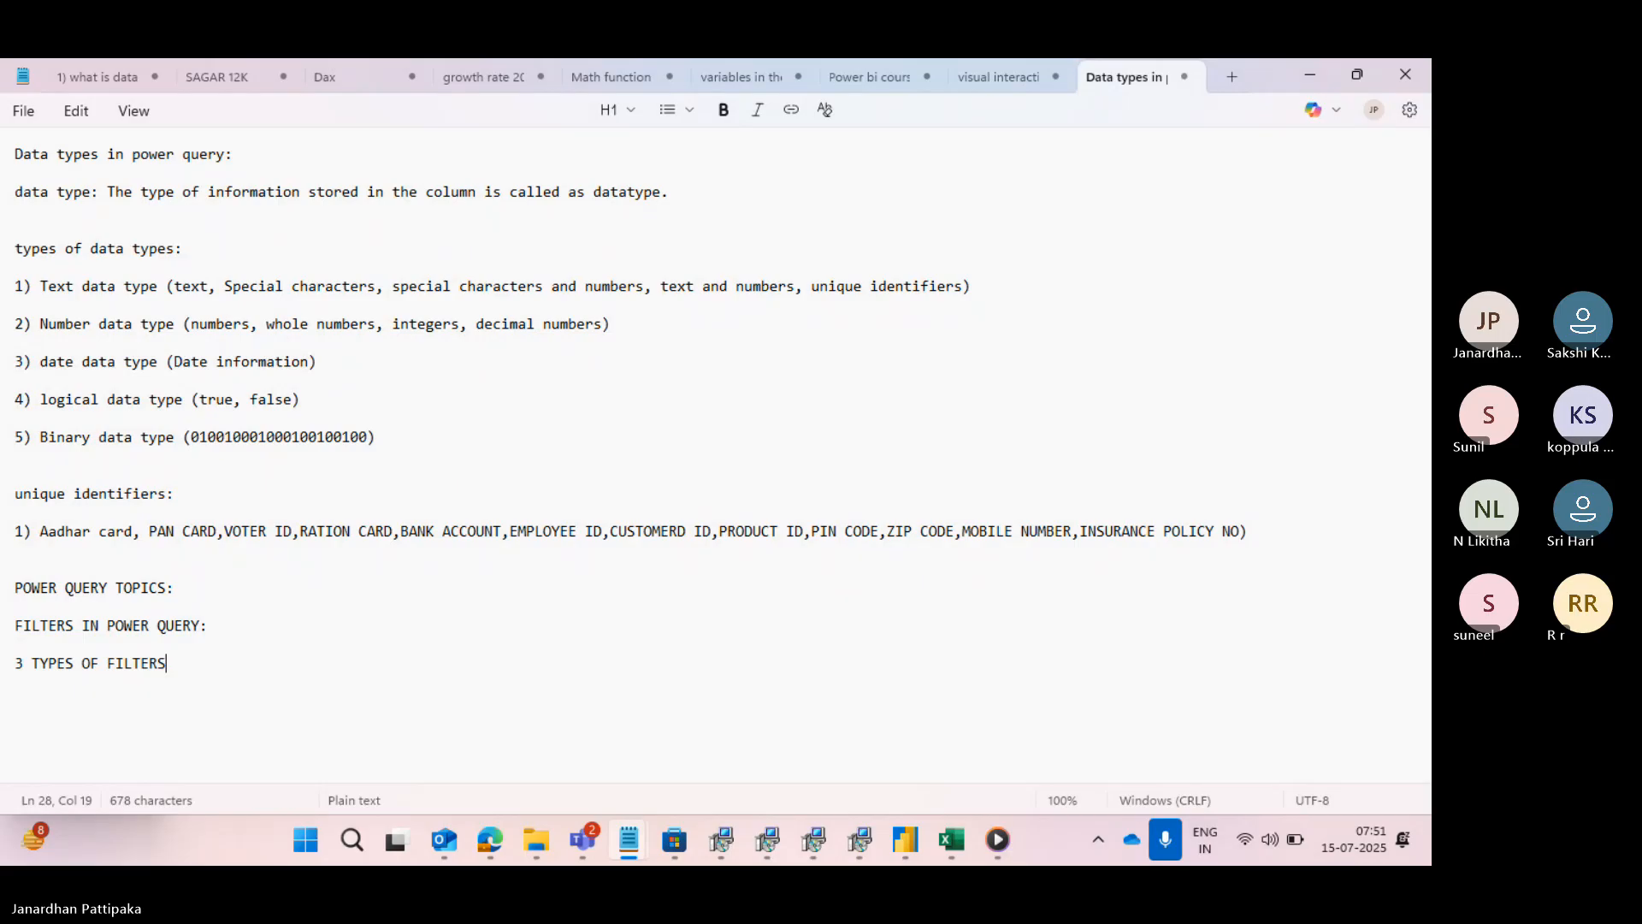
pyautogui.write('S')
# - Start the list of filter types with the item "1) TEXT FILTERS"
pyautogui.press('Return')
pyautogui.press('Return')
pyautogui.write('1)')
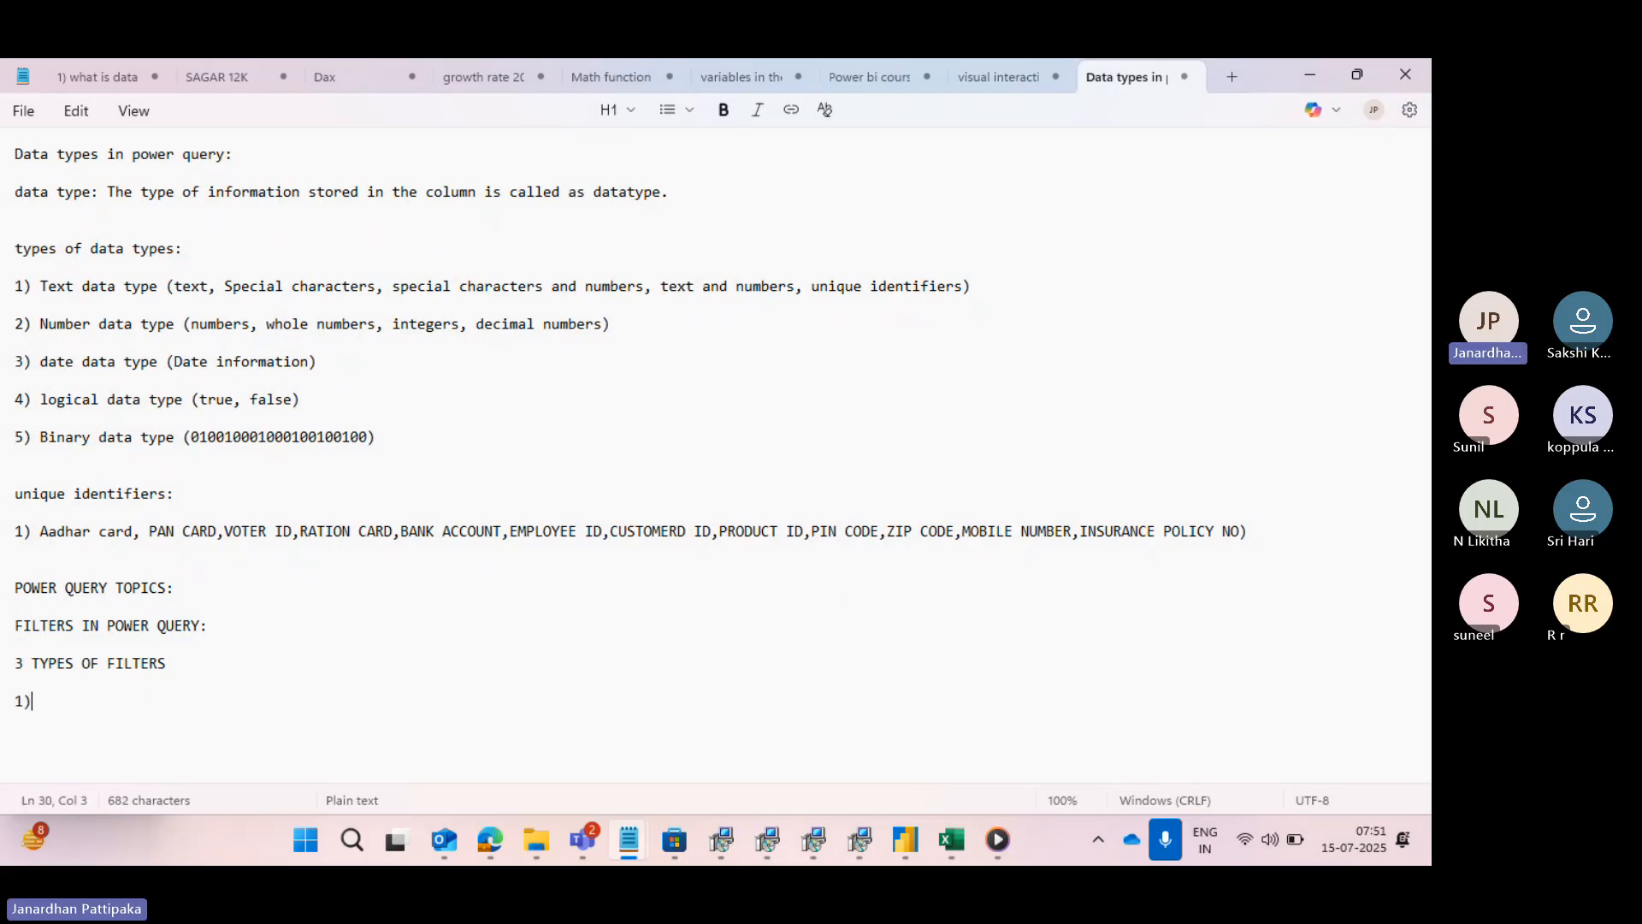
pyautogui.write(' TEXT FOLTERS')
pyautogui.press('BackSpace')
pyautogui.press('BackSpace')
pyautogui.press('BackSpace')
pyautogui.press('BackSpace')
pyautogui.press('BackSpace')
pyautogui.press('BackSpace')
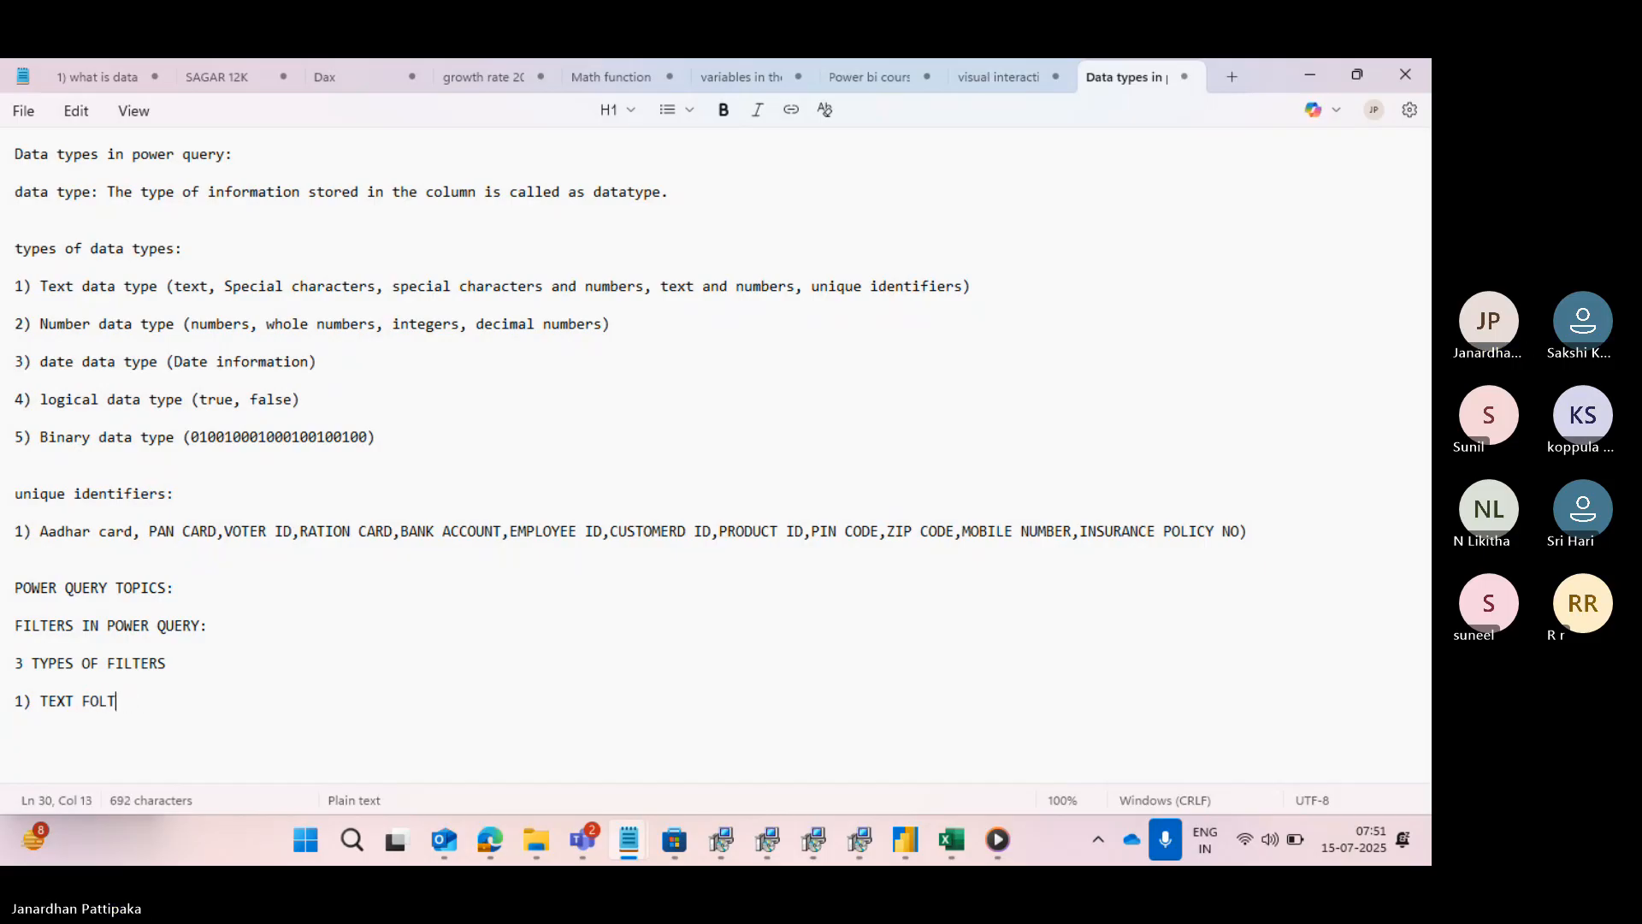
pyautogui.write('ILTERS')
# - Add "2) NUMBER FILTERS" as the second filter type, written entirely in capitals
pyautogui.press('Return')
pyautogui.press('Return')
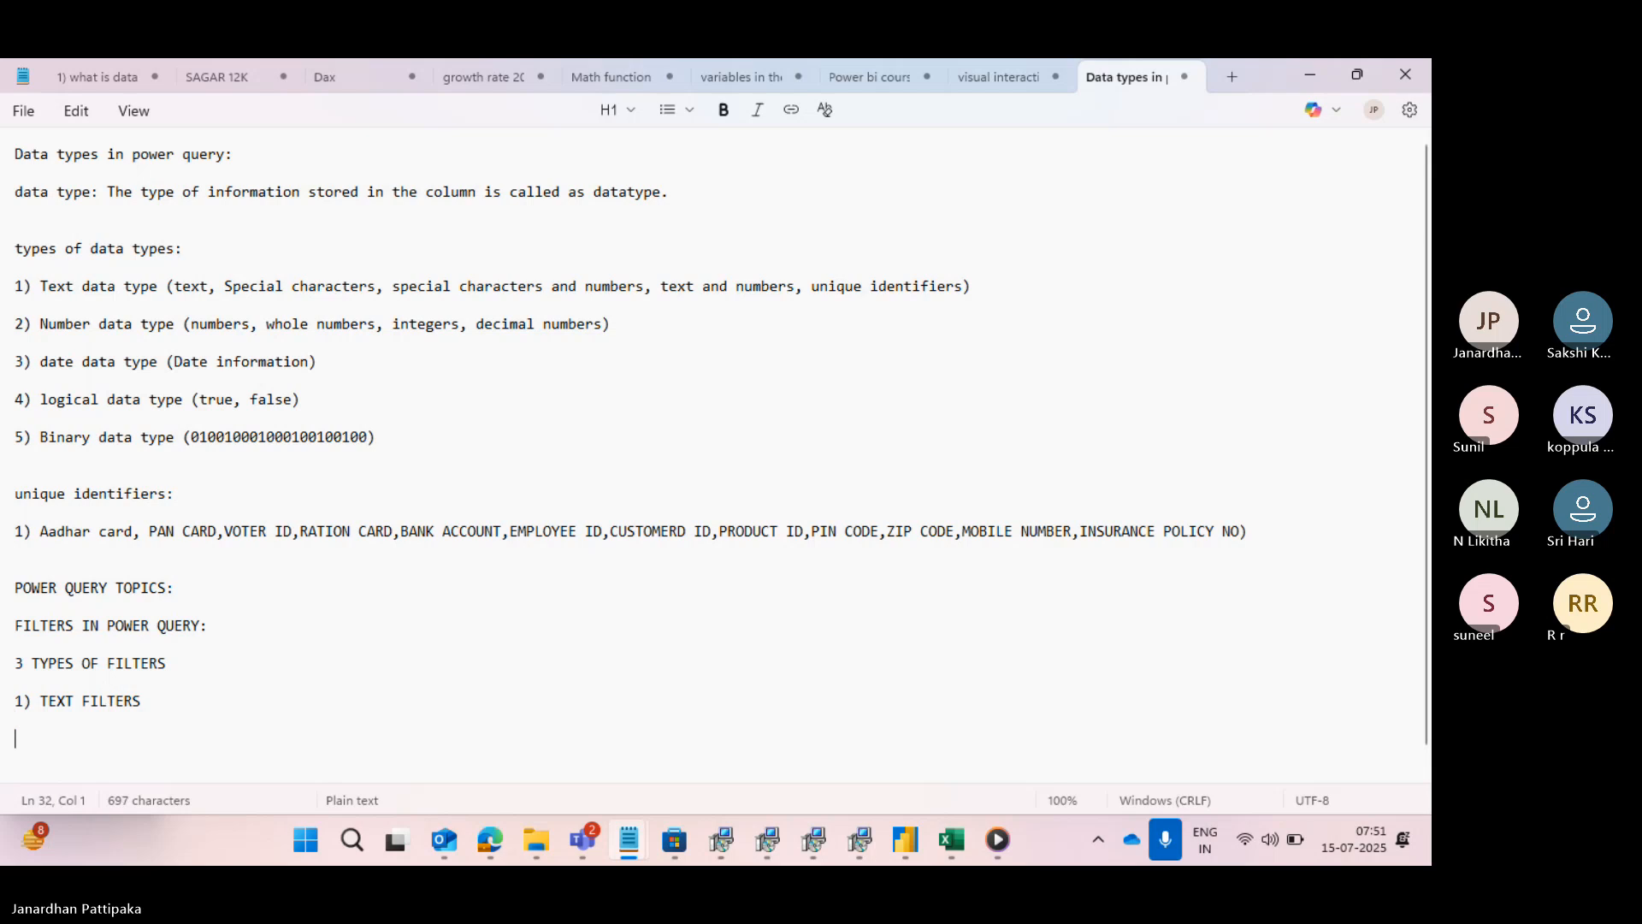
pyautogui.write('2) nUMBER FIL')
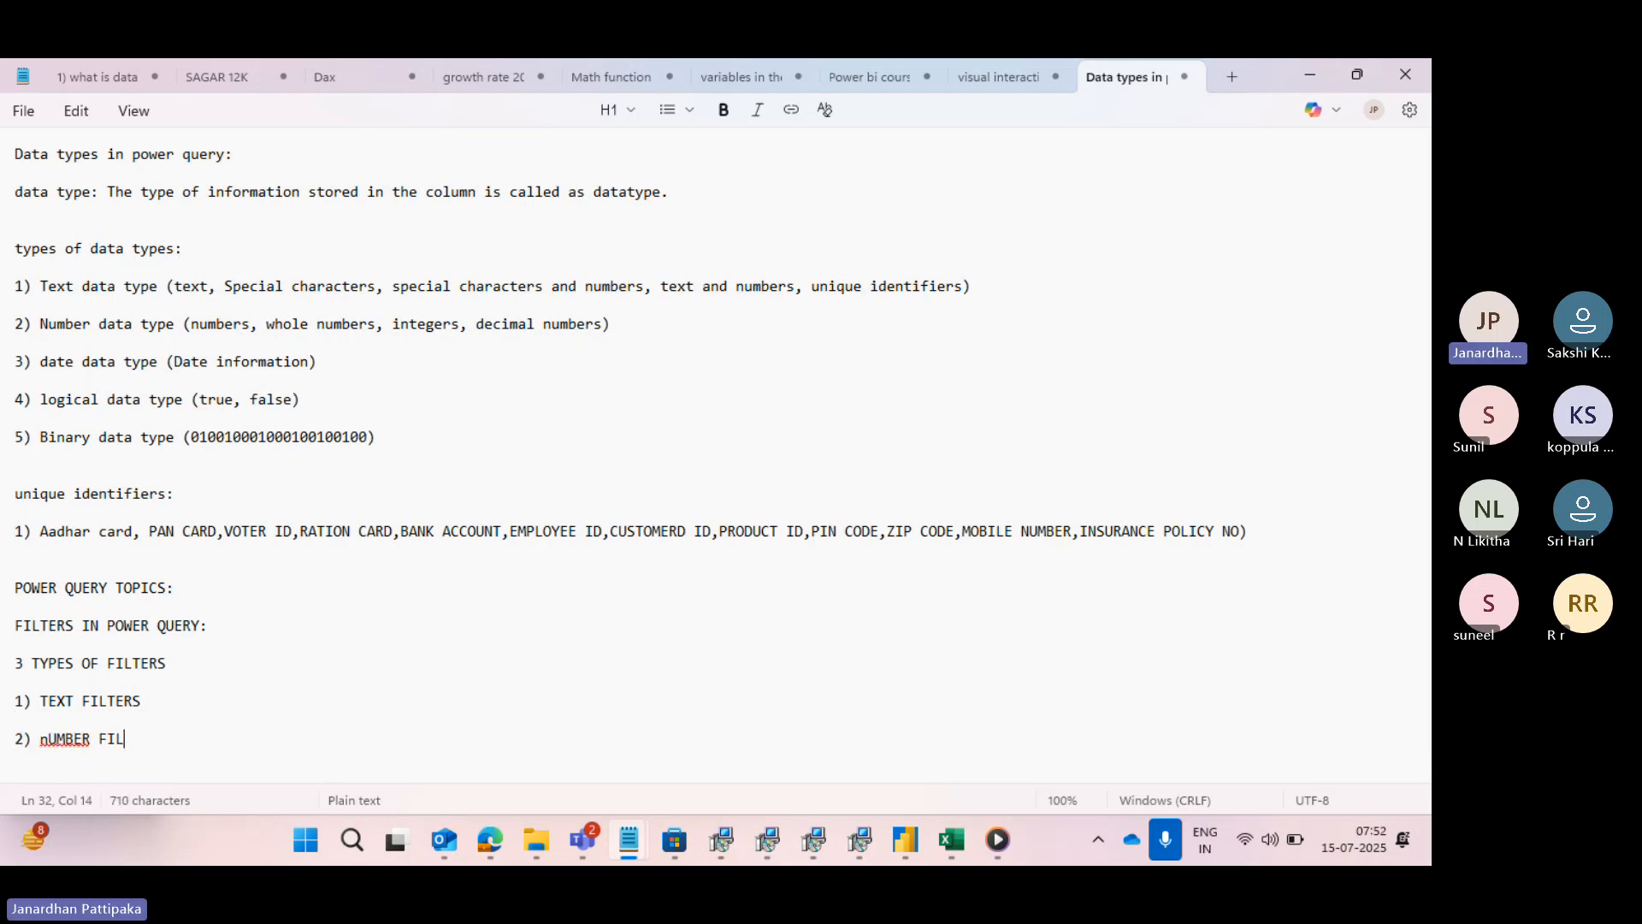
pyautogui.write('TERS')
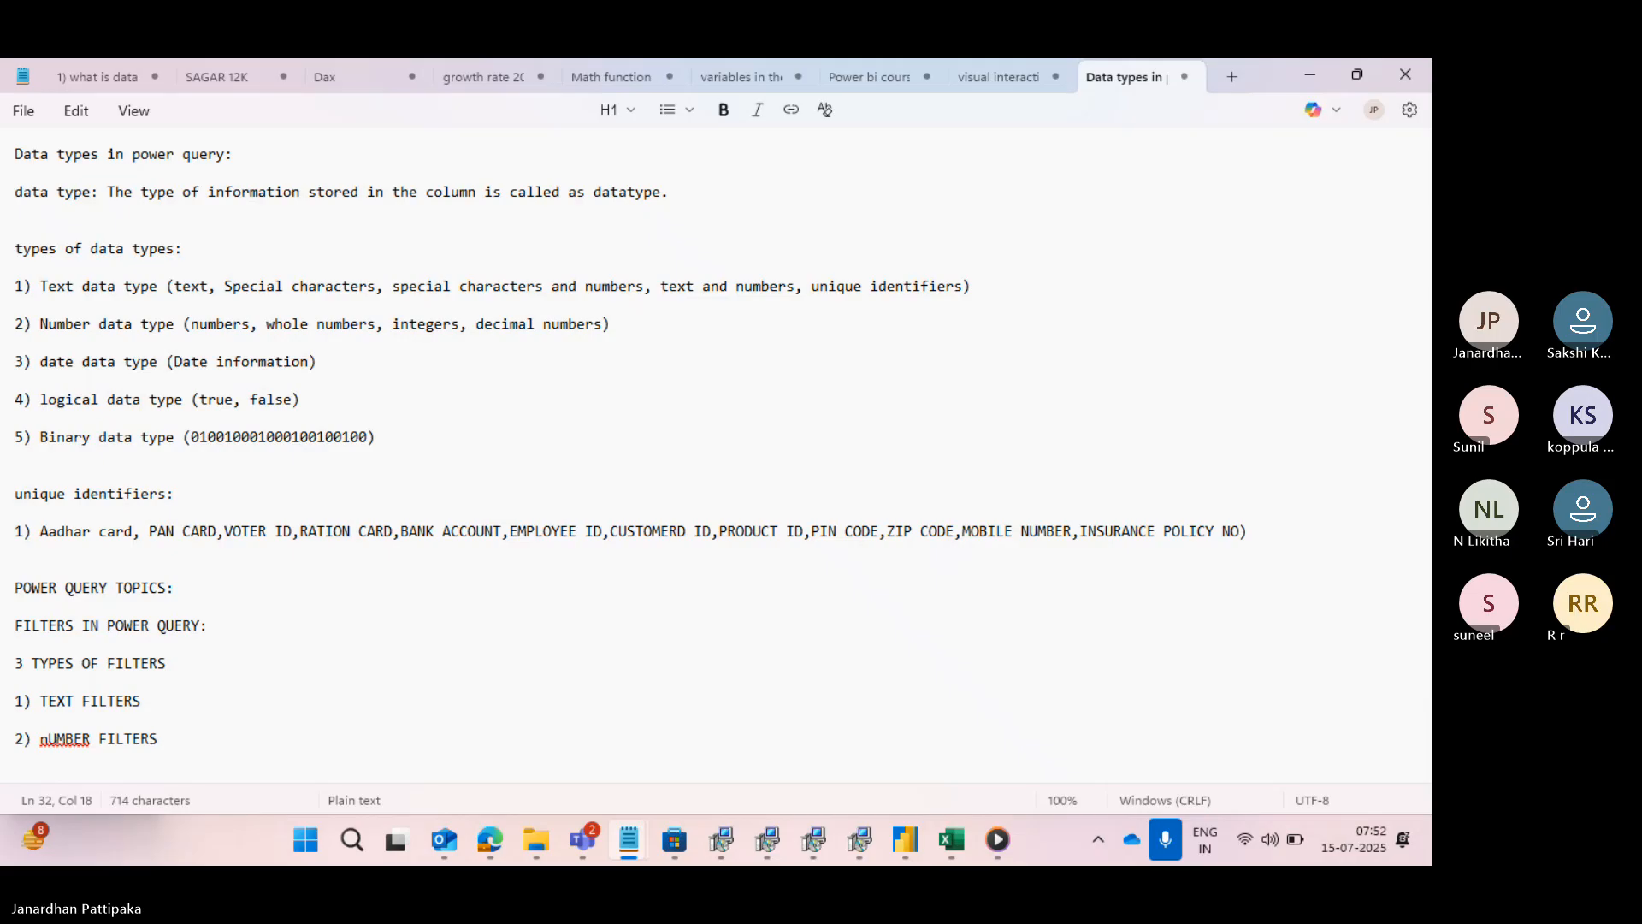
pyautogui.press('BackSpace')
pyautogui.press('BackSpace')
pyautogui.press('BackSpace')
pyautogui.press('BackSpace')
pyautogui.press('BackSpace')
pyautogui.press('BackSpace')
pyautogui.press('BackSpace')
pyautogui.press('BackSpace')
pyautogui.press('BackSpace')
pyautogui.press('BackSpace')
pyautogui.press('BackSpace')
pyautogui.press('BackSpace')
pyautogui.press('BackSpace')
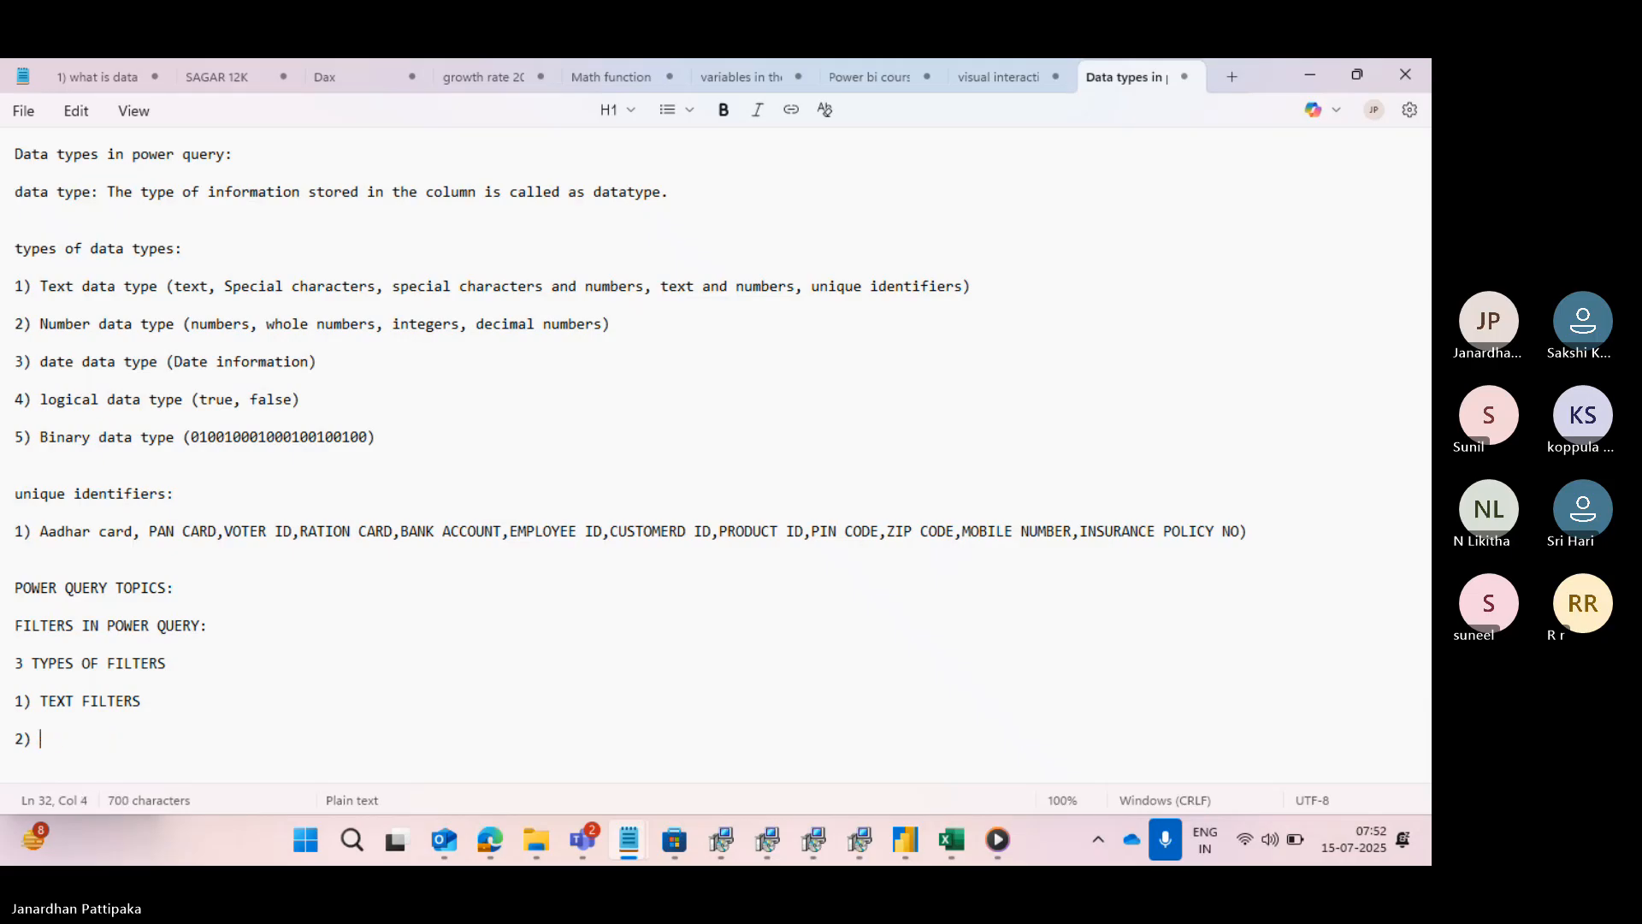
pyautogui.write('NUMBER FI')
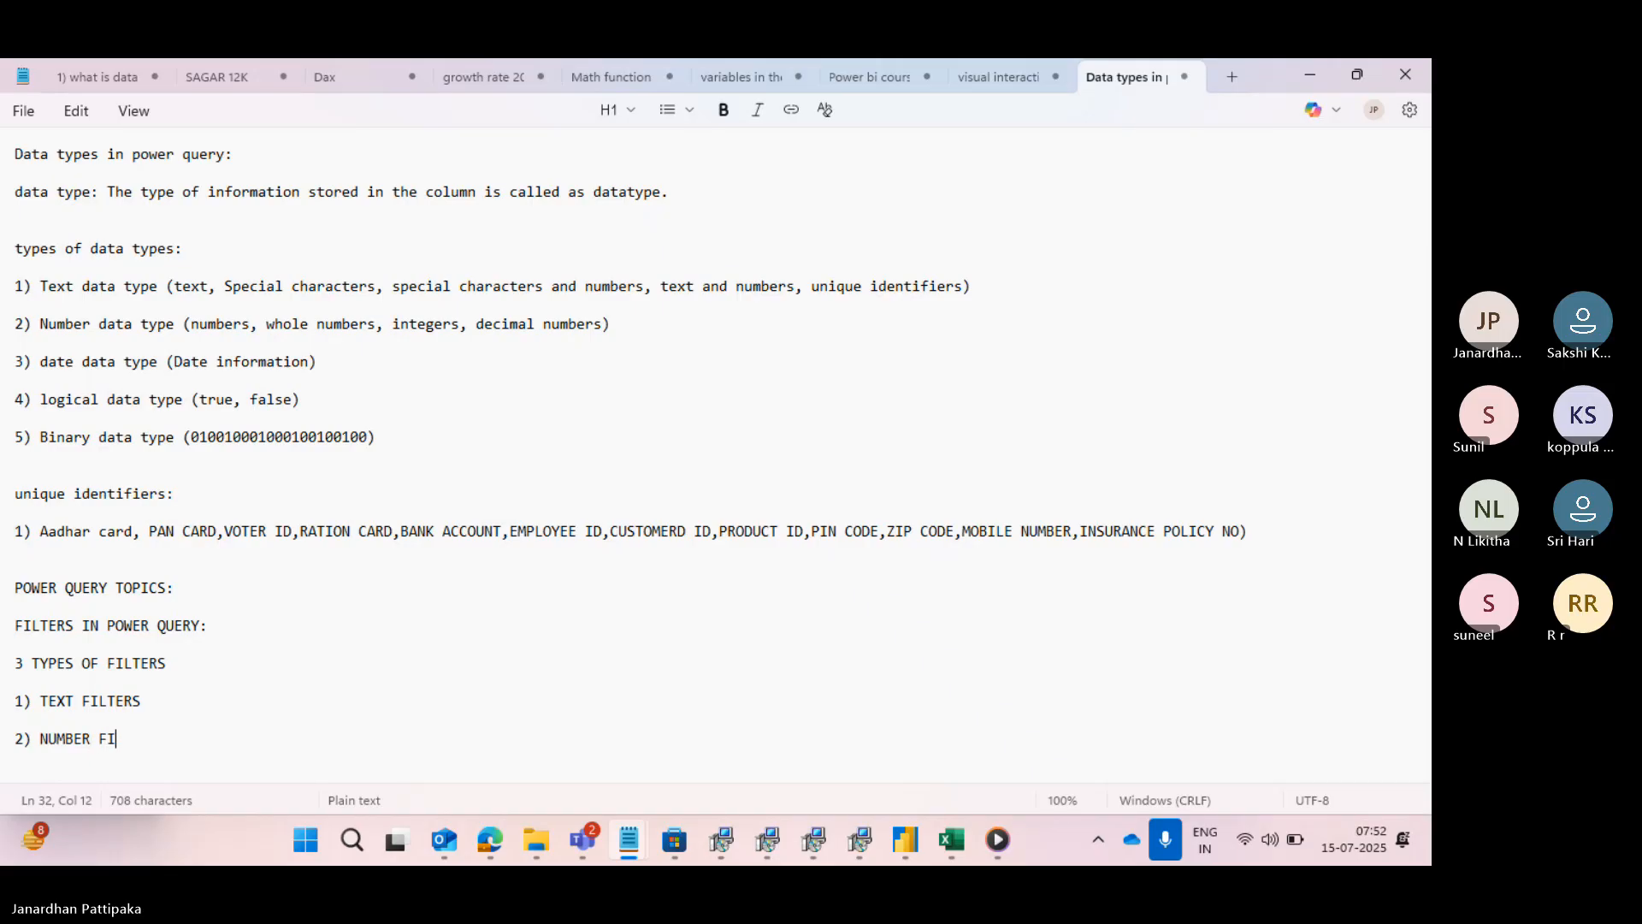
pyautogui.write('LTERS')
# - Complete the filter types list with the item "3) DATE FILTERS"
pyautogui.press('Return')
pyautogui.press('Return')
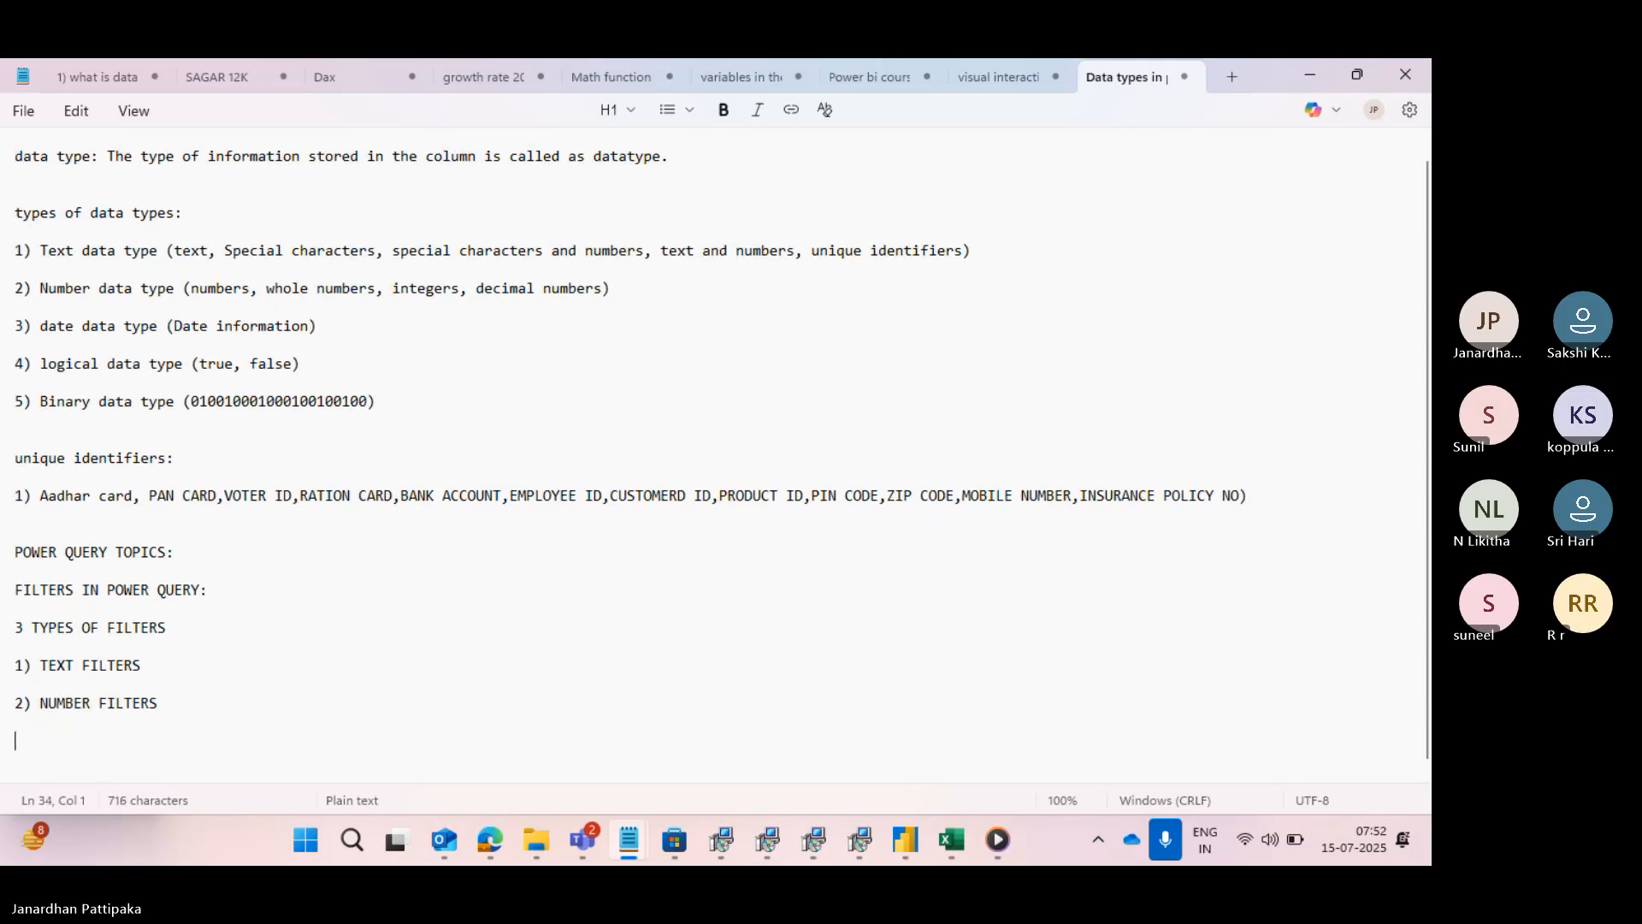
pyautogui.write('3)')
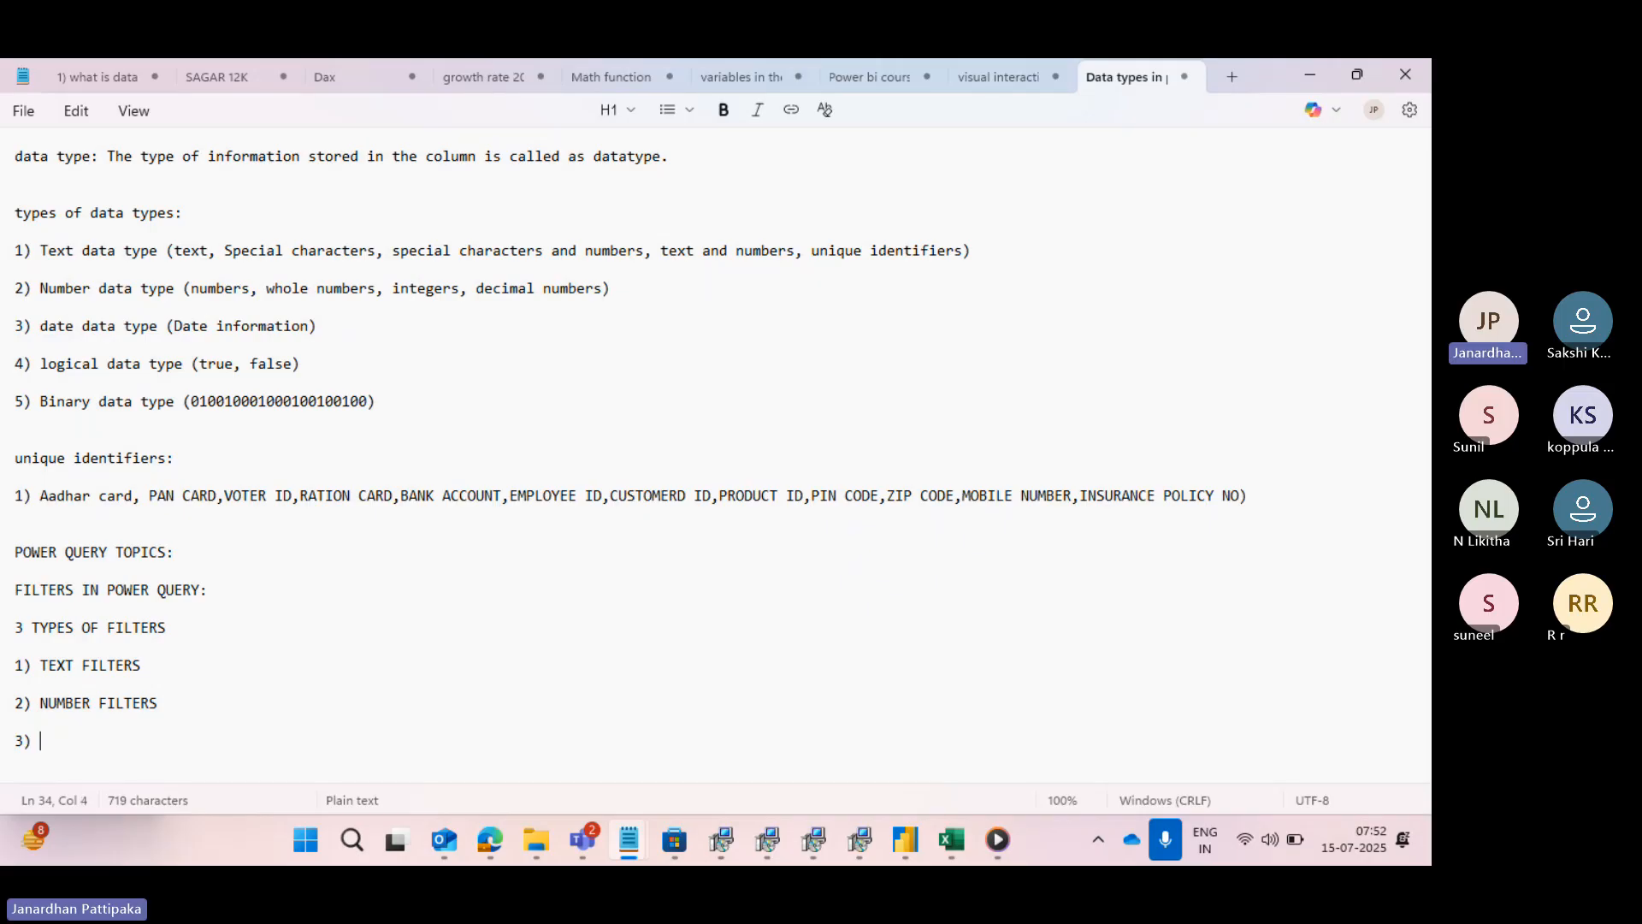
pyautogui.write(' DATE FIL')
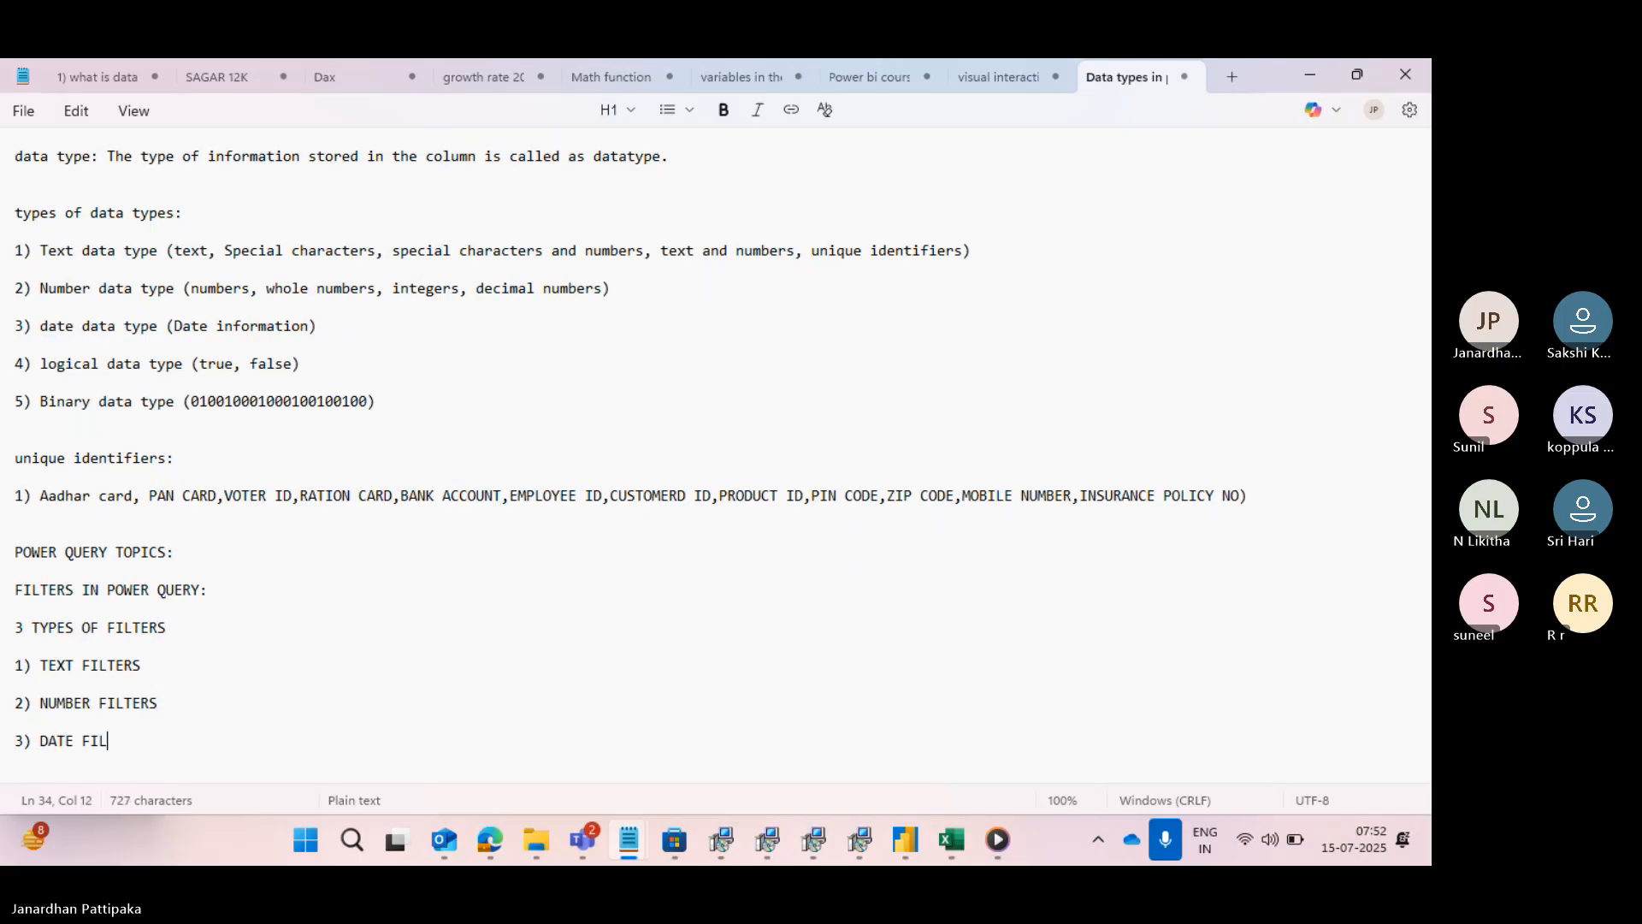
pyautogui.write('TERS')
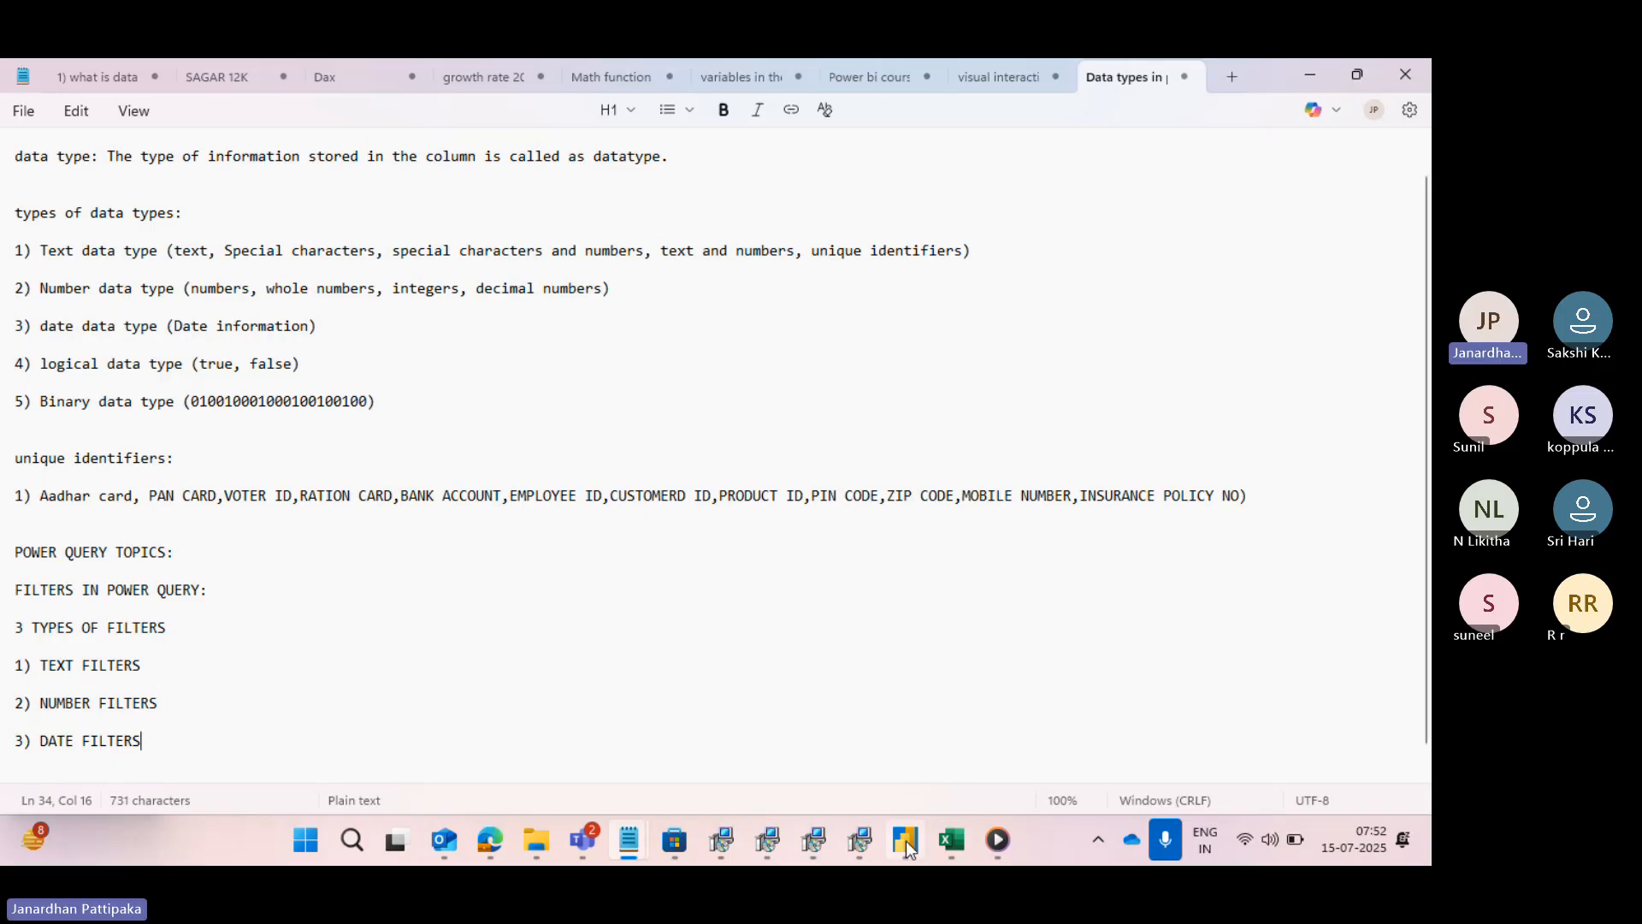
# - Return to the report view in Power BI Desktop and look through the charts on Pages 1, 2 and 3 at 69% zoom
pyautogui.moveTo(905, 839)
pyautogui.click(915, 756)
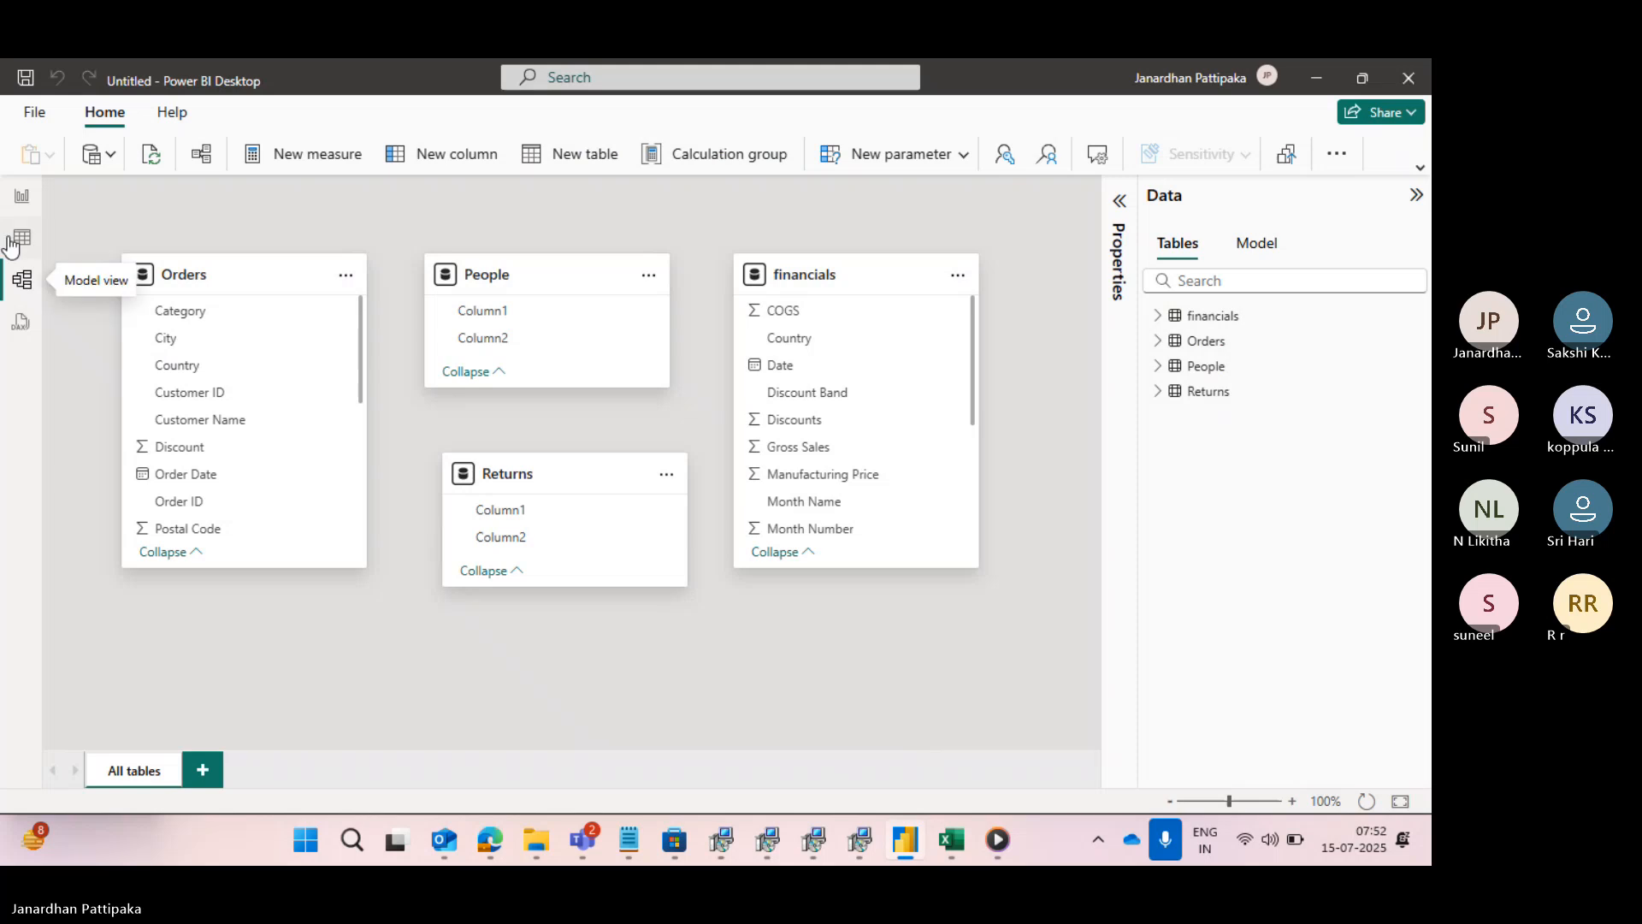
pyautogui.click(22, 196)
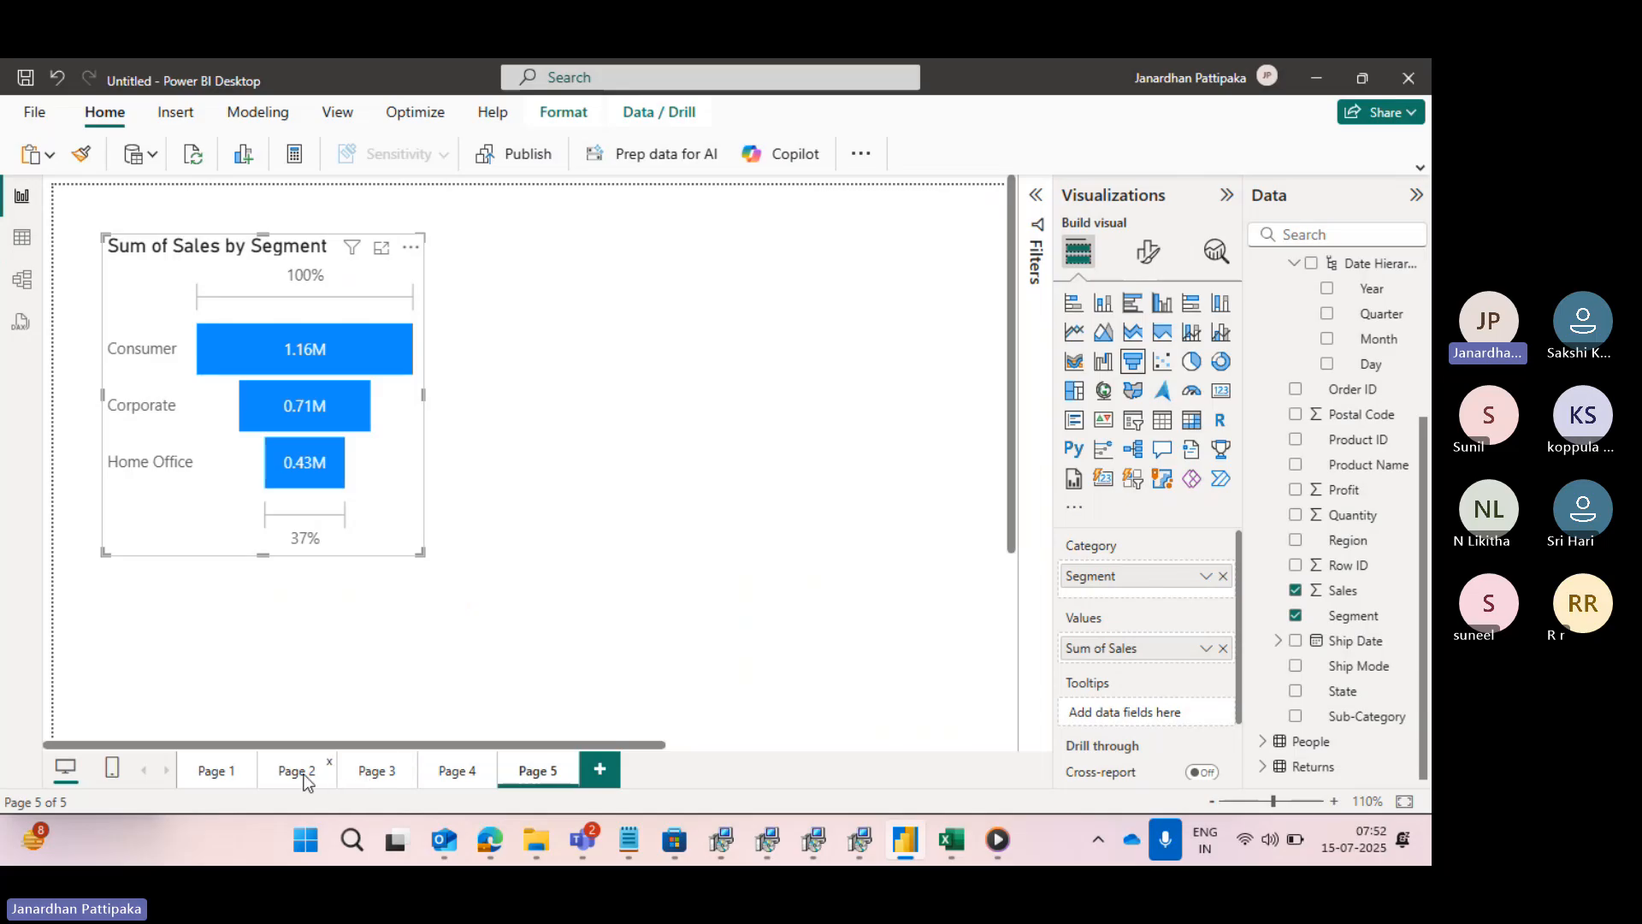
pyautogui.click(222, 776)
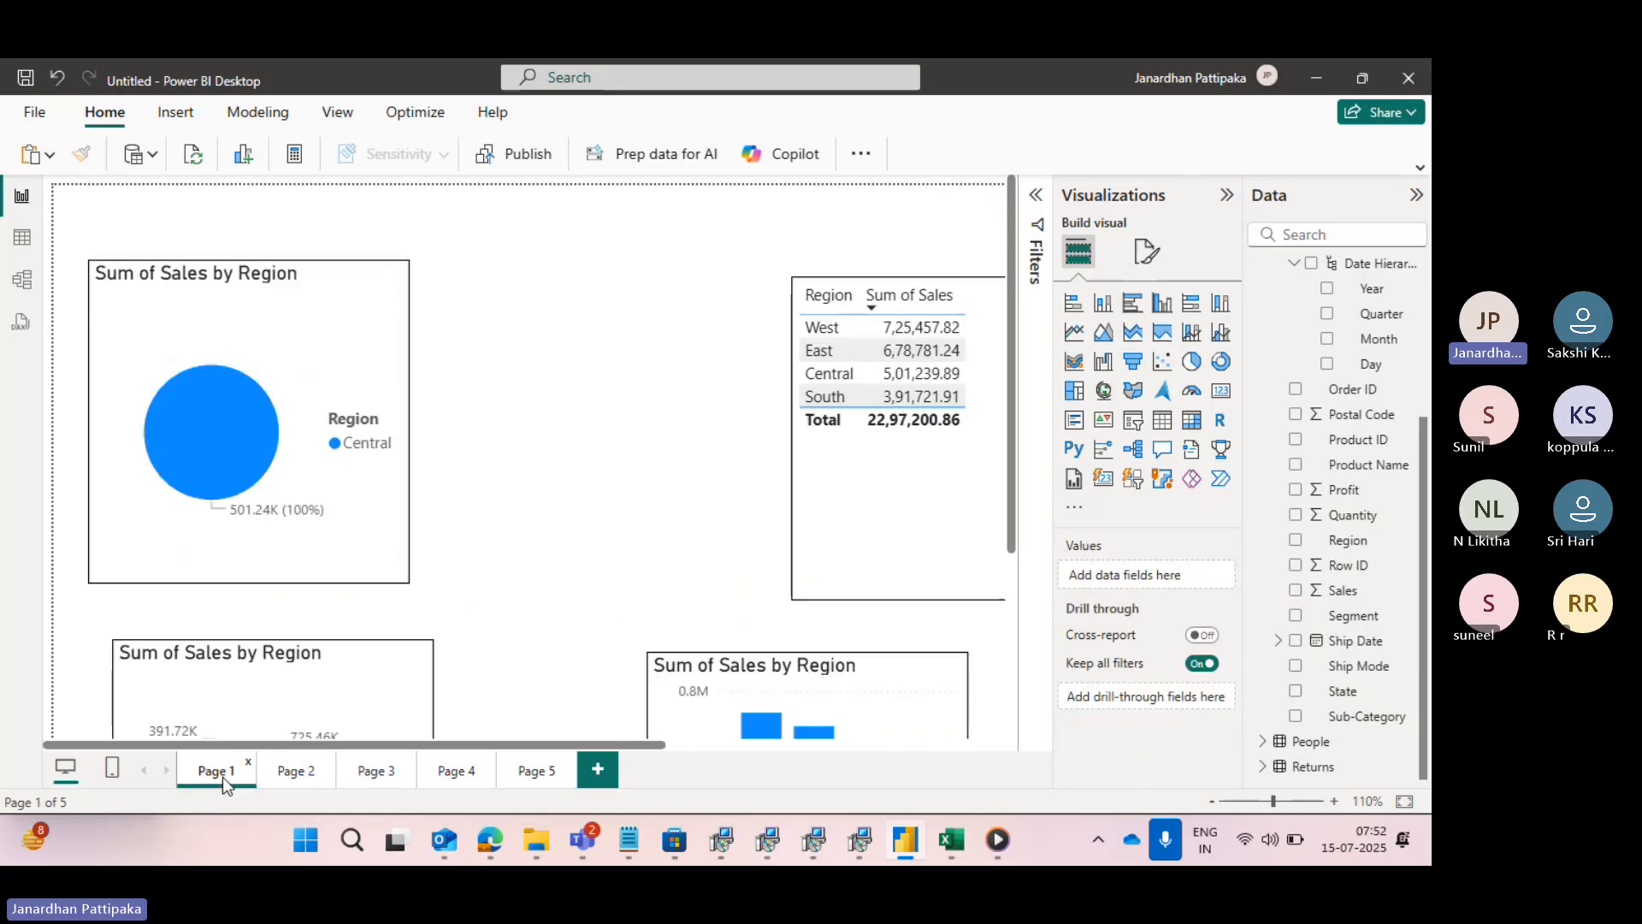
pyautogui.click(1228, 801)
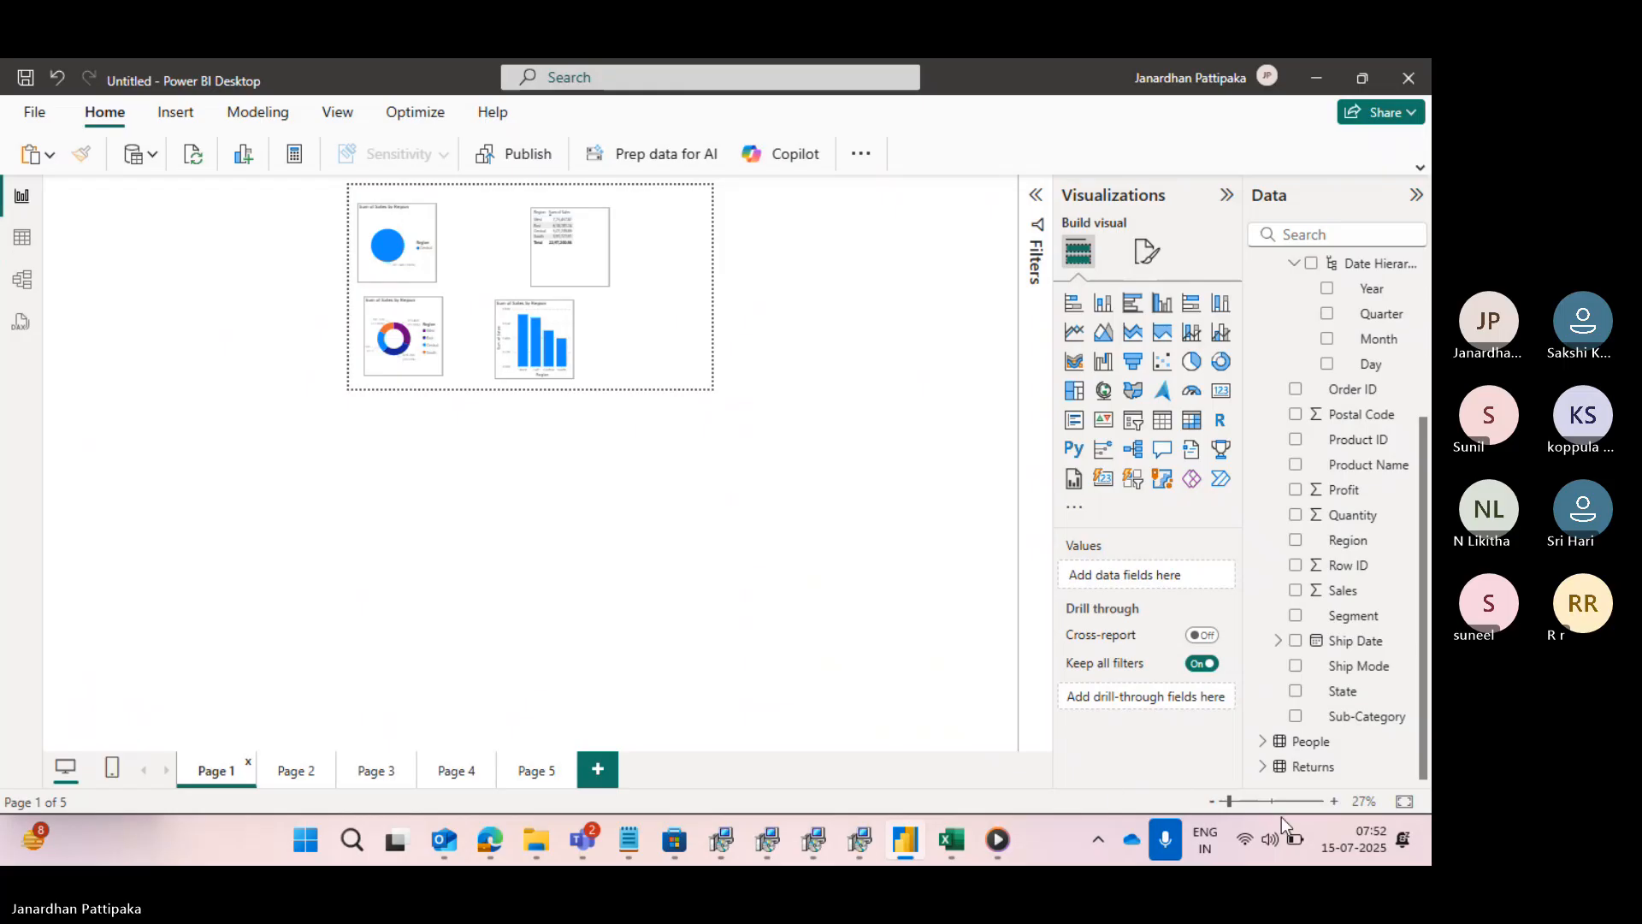
pyautogui.moveTo(1246, 802); pyautogui.dragTo(1253, 801)
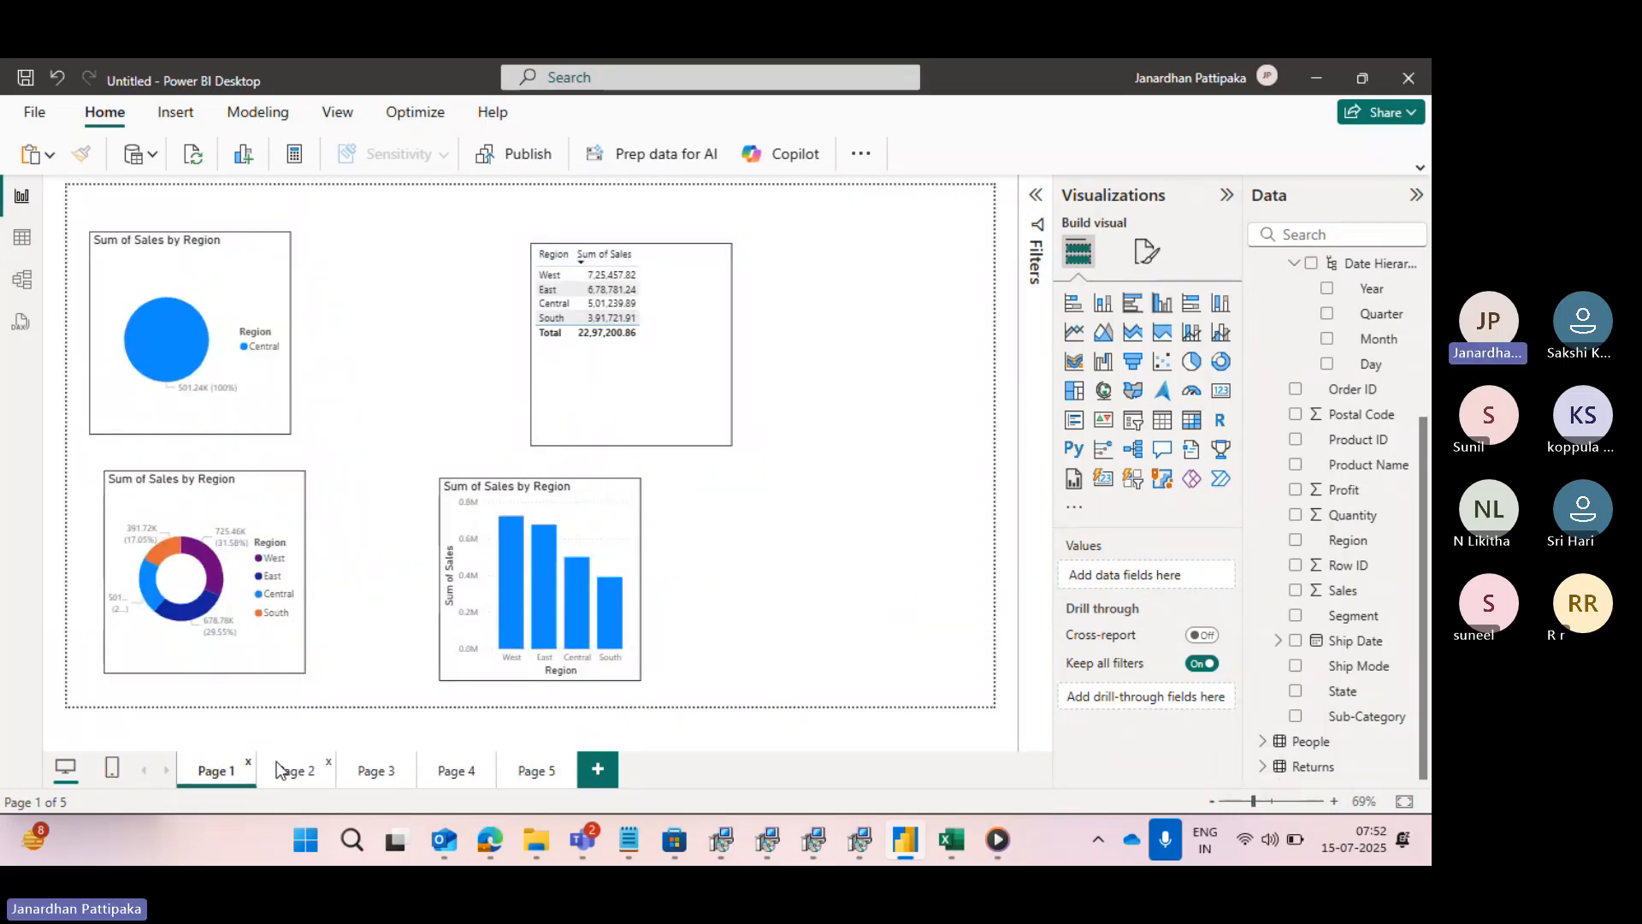
pyautogui.click(295, 772)
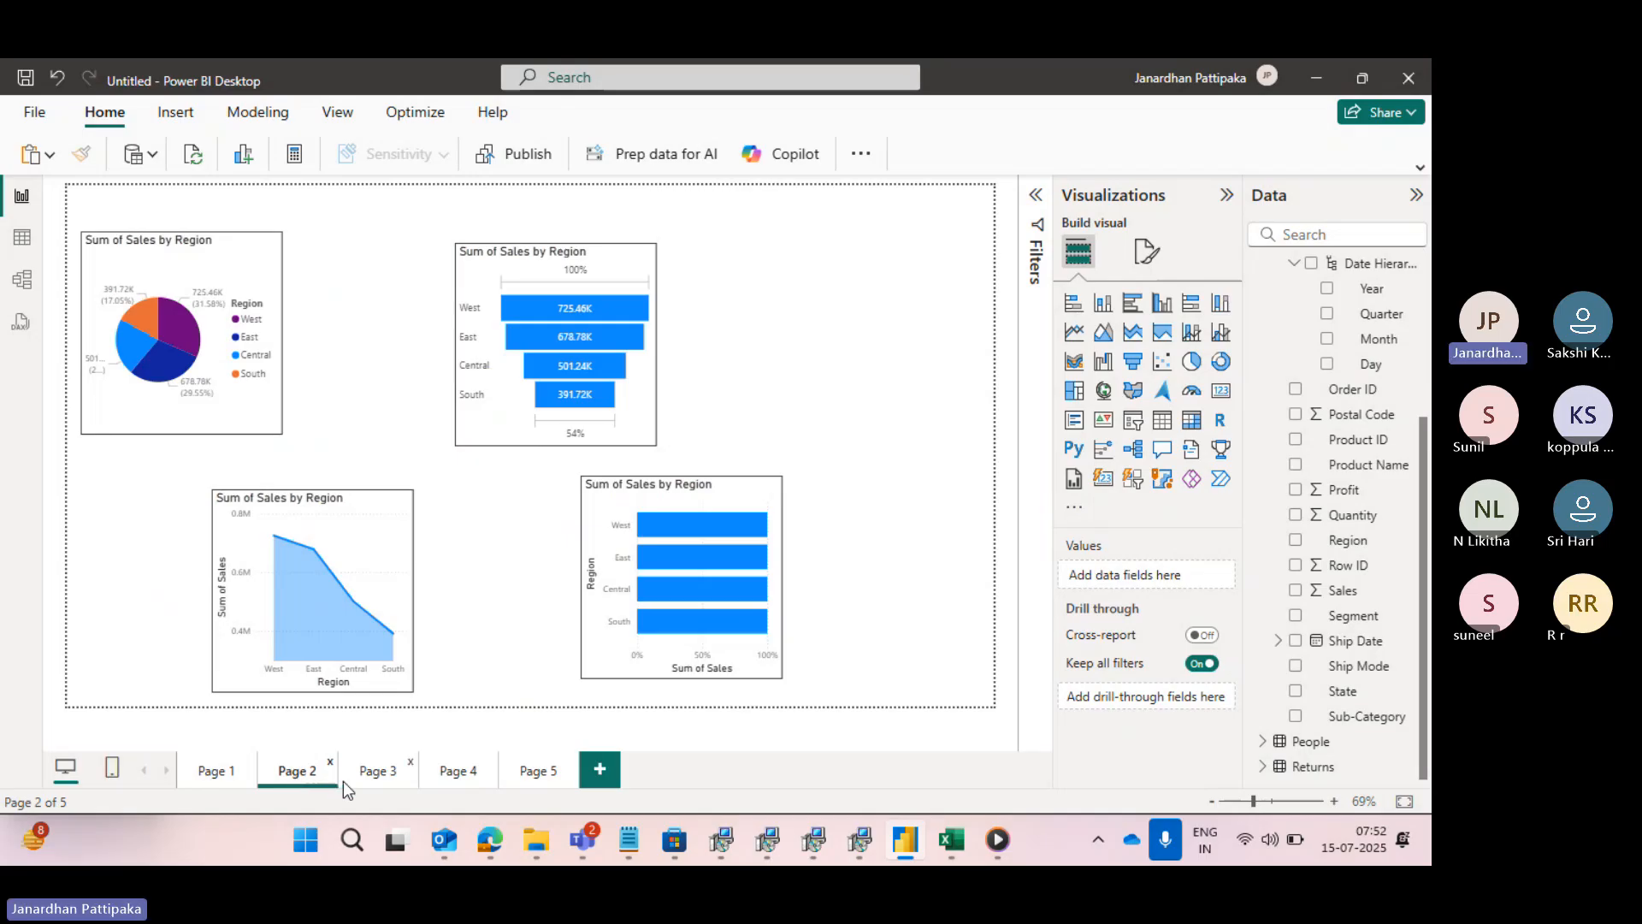
pyautogui.click(374, 772)
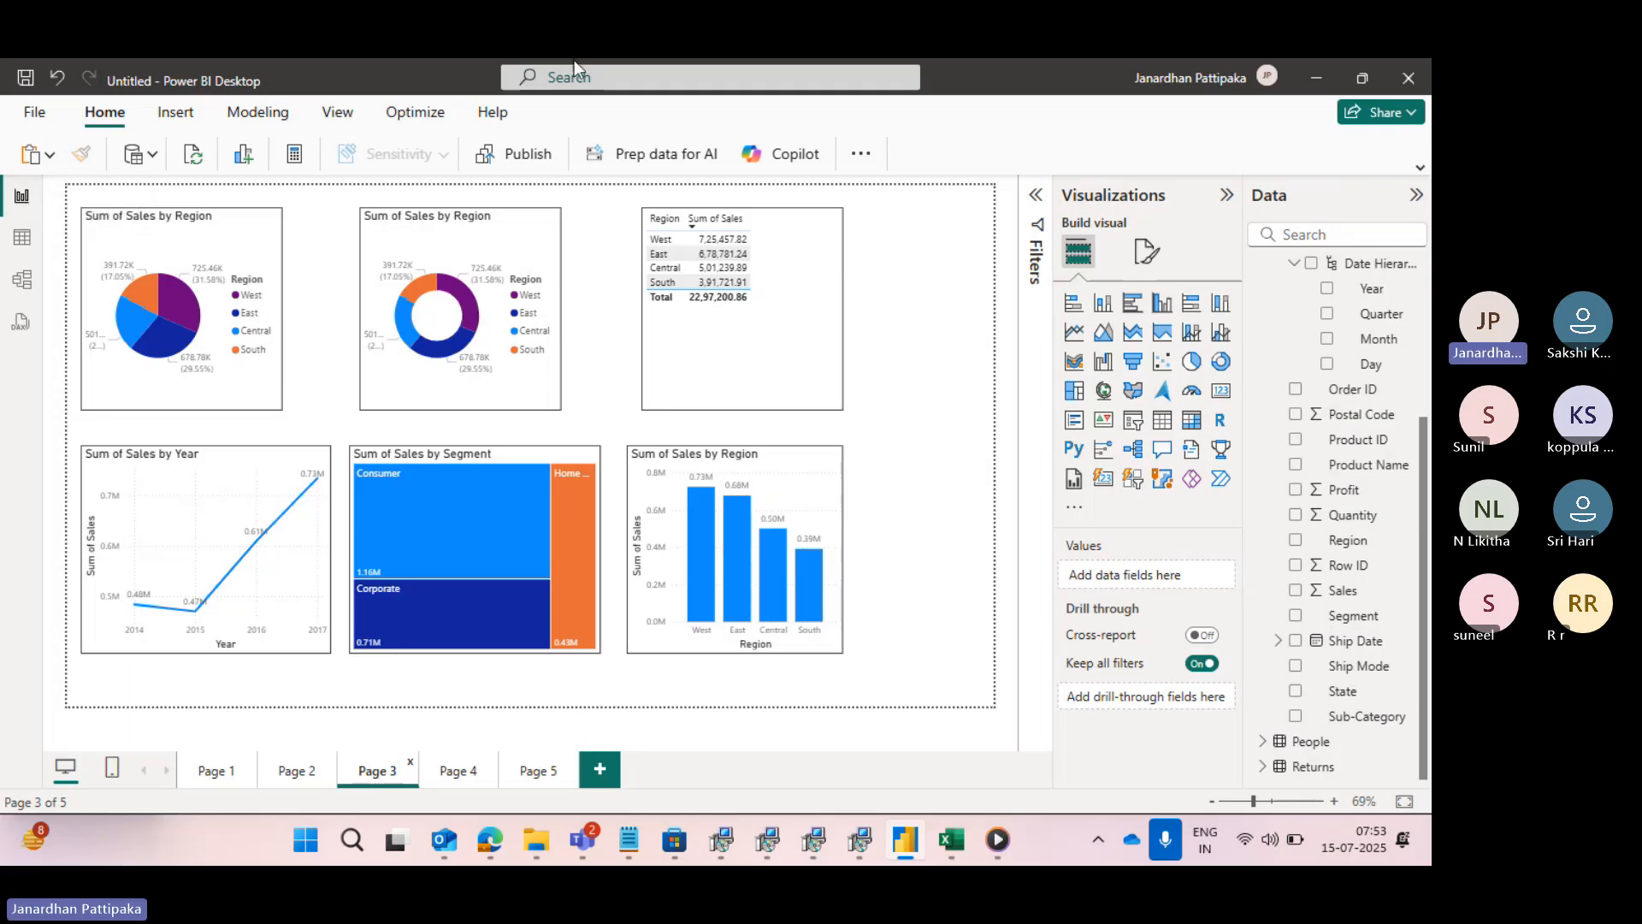
# - Open the Power Query Editor from the report using Transform data
pyautogui.click(860, 156)
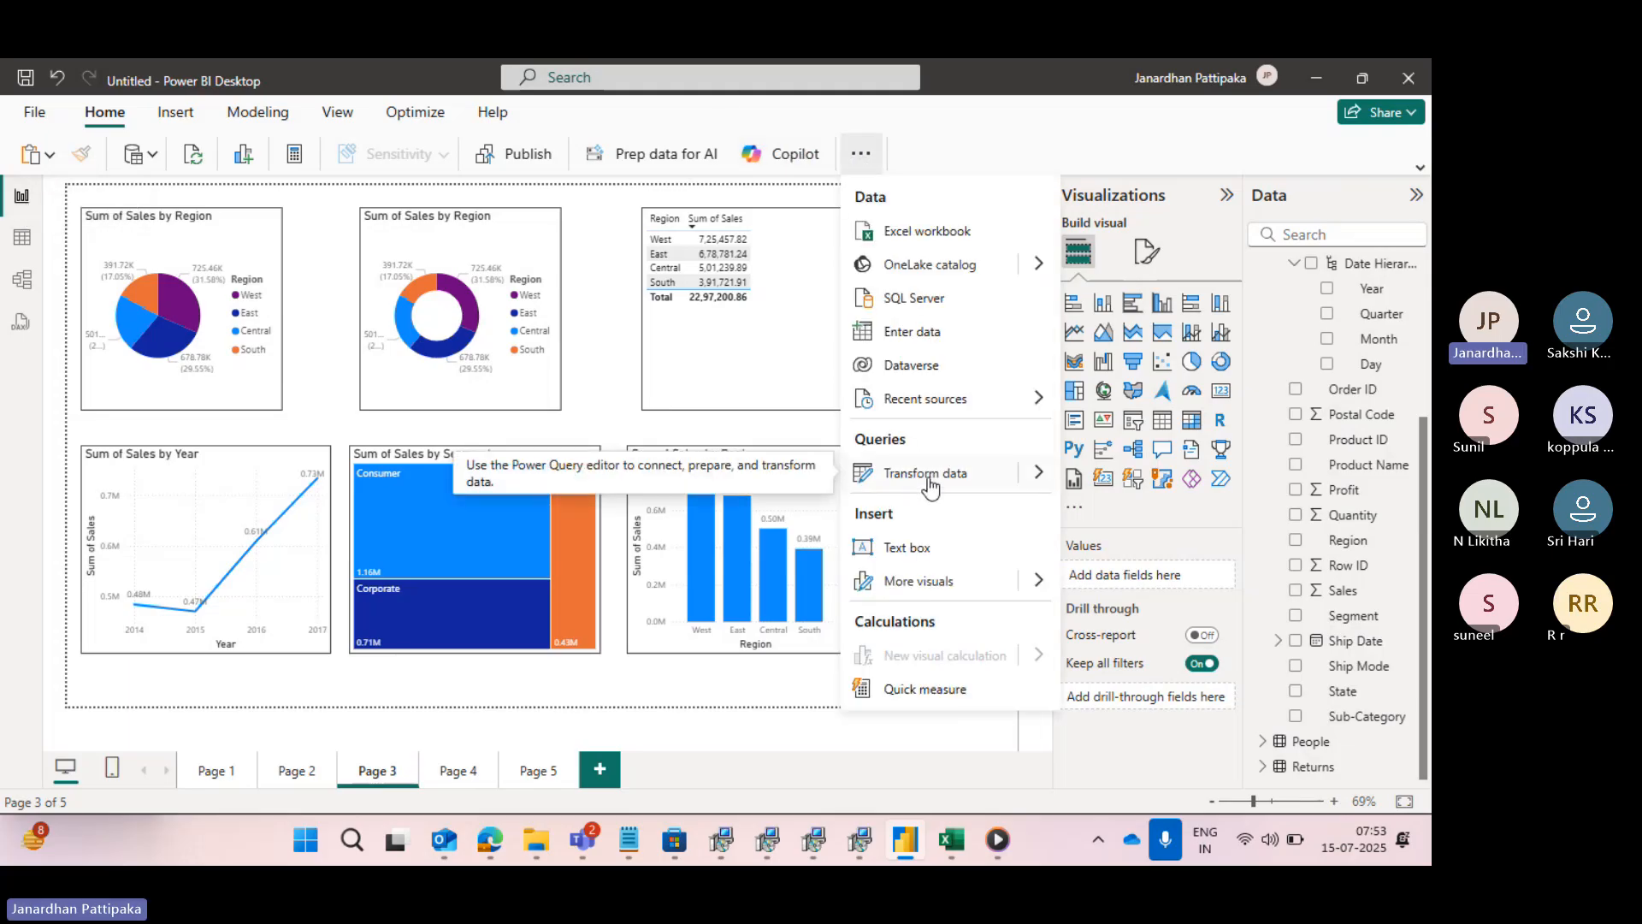
pyautogui.moveTo(1037, 476)
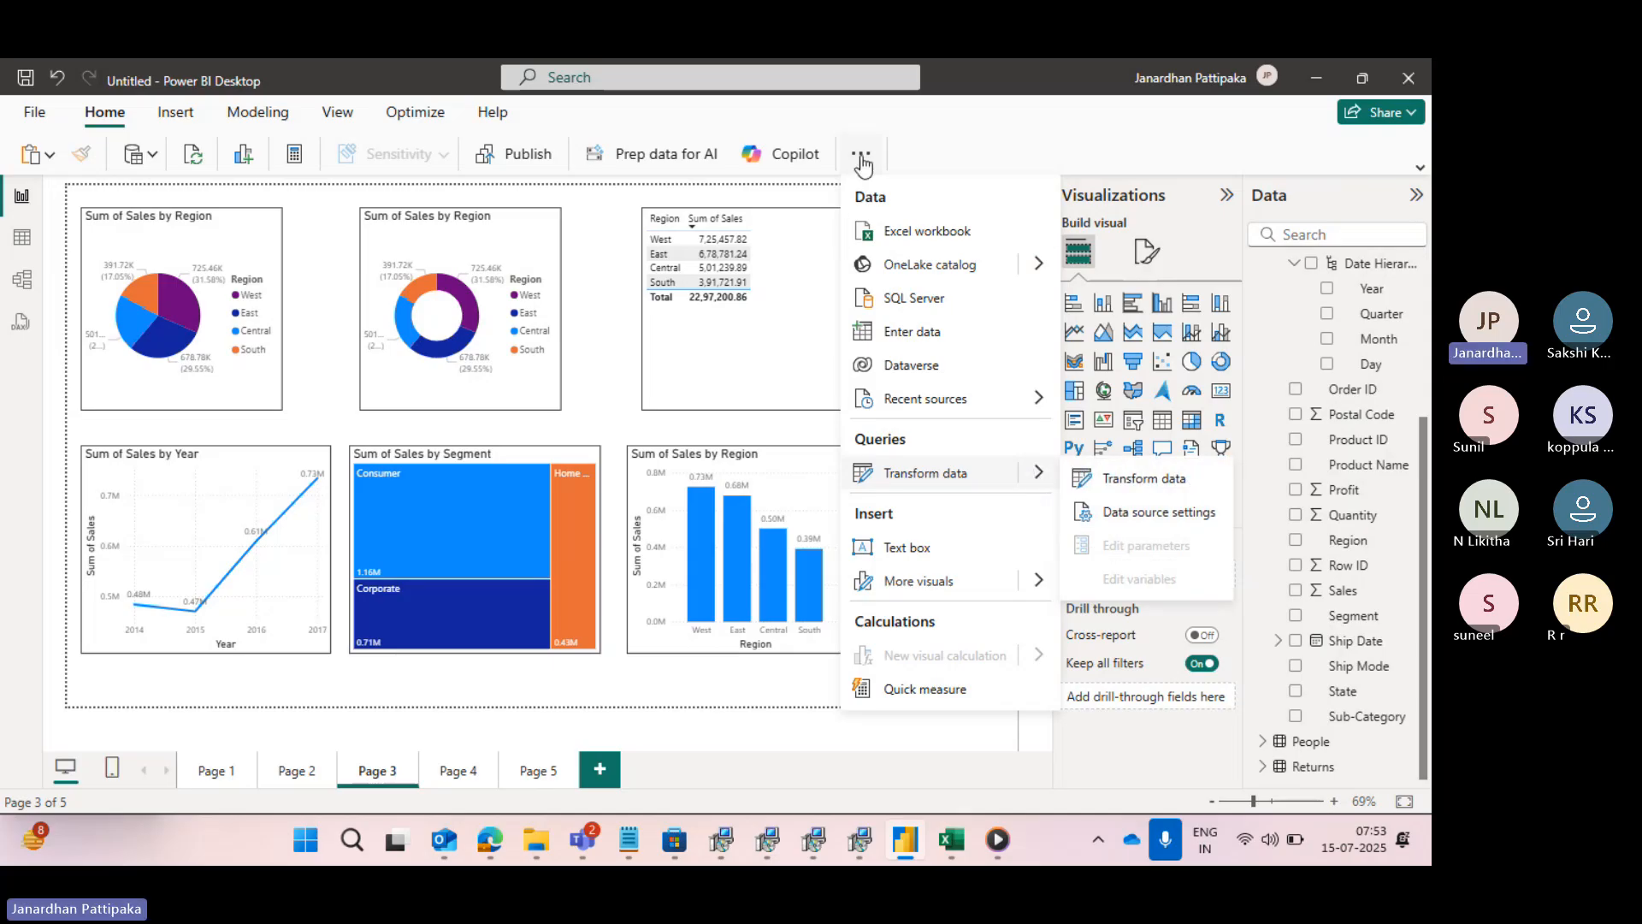
pyautogui.click(1132, 480)
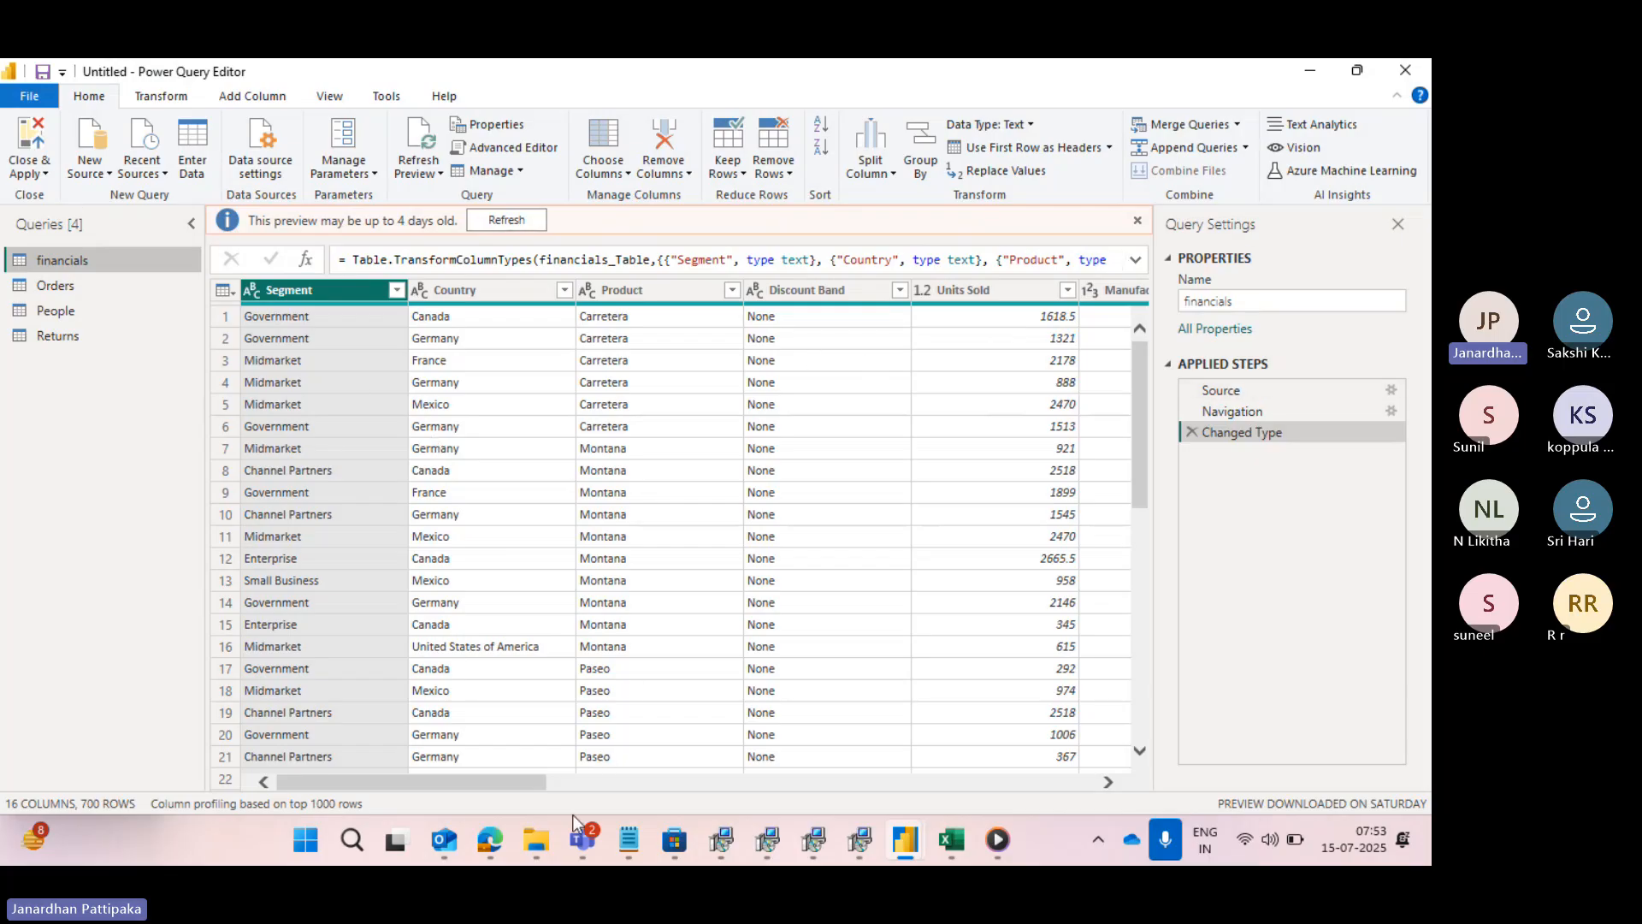
# - Check the transcript and participants in the Microsoft Teams meeting window, and return to the Power Query Editor
pyautogui.moveTo(590, 838)
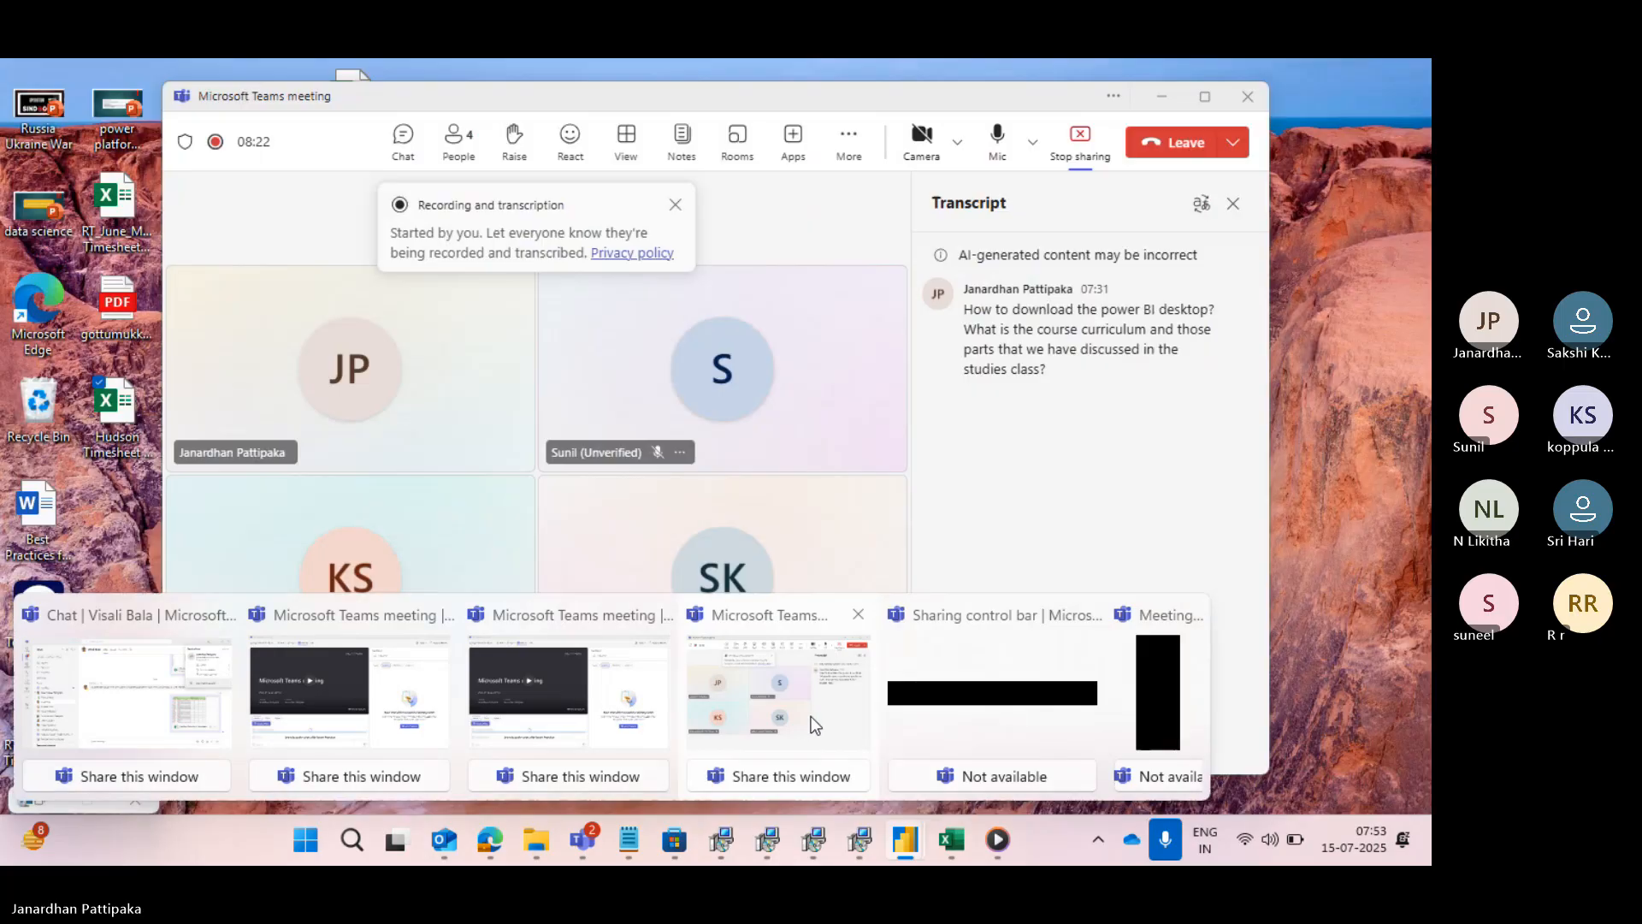
pyautogui.click(811, 715)
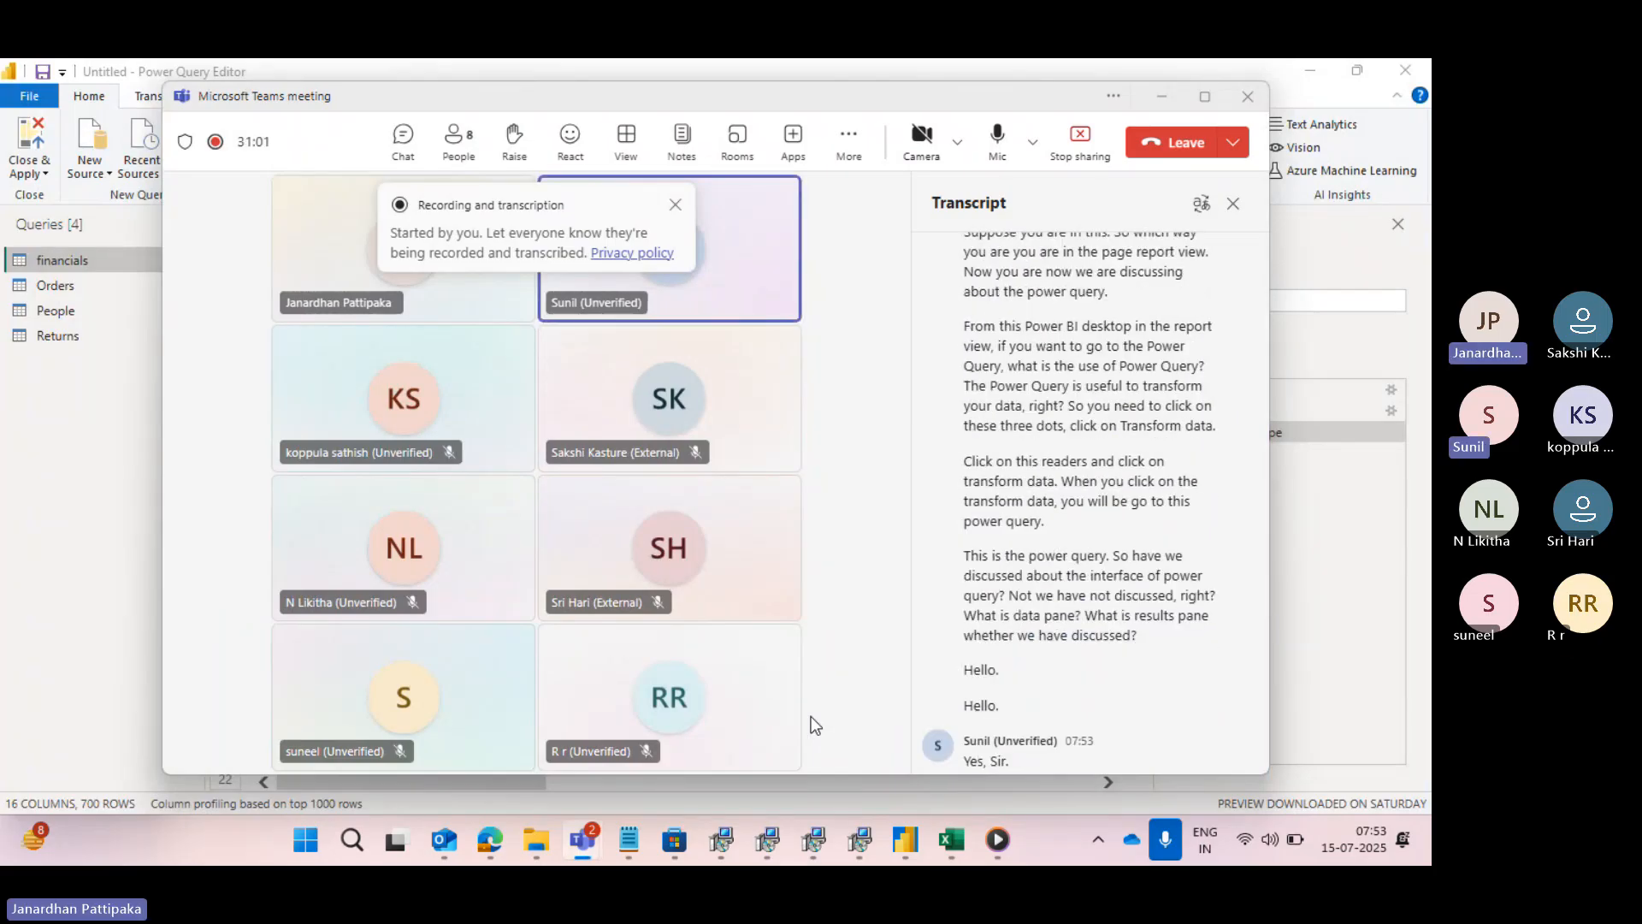
pyautogui.hotkey('alt', 'Tab')
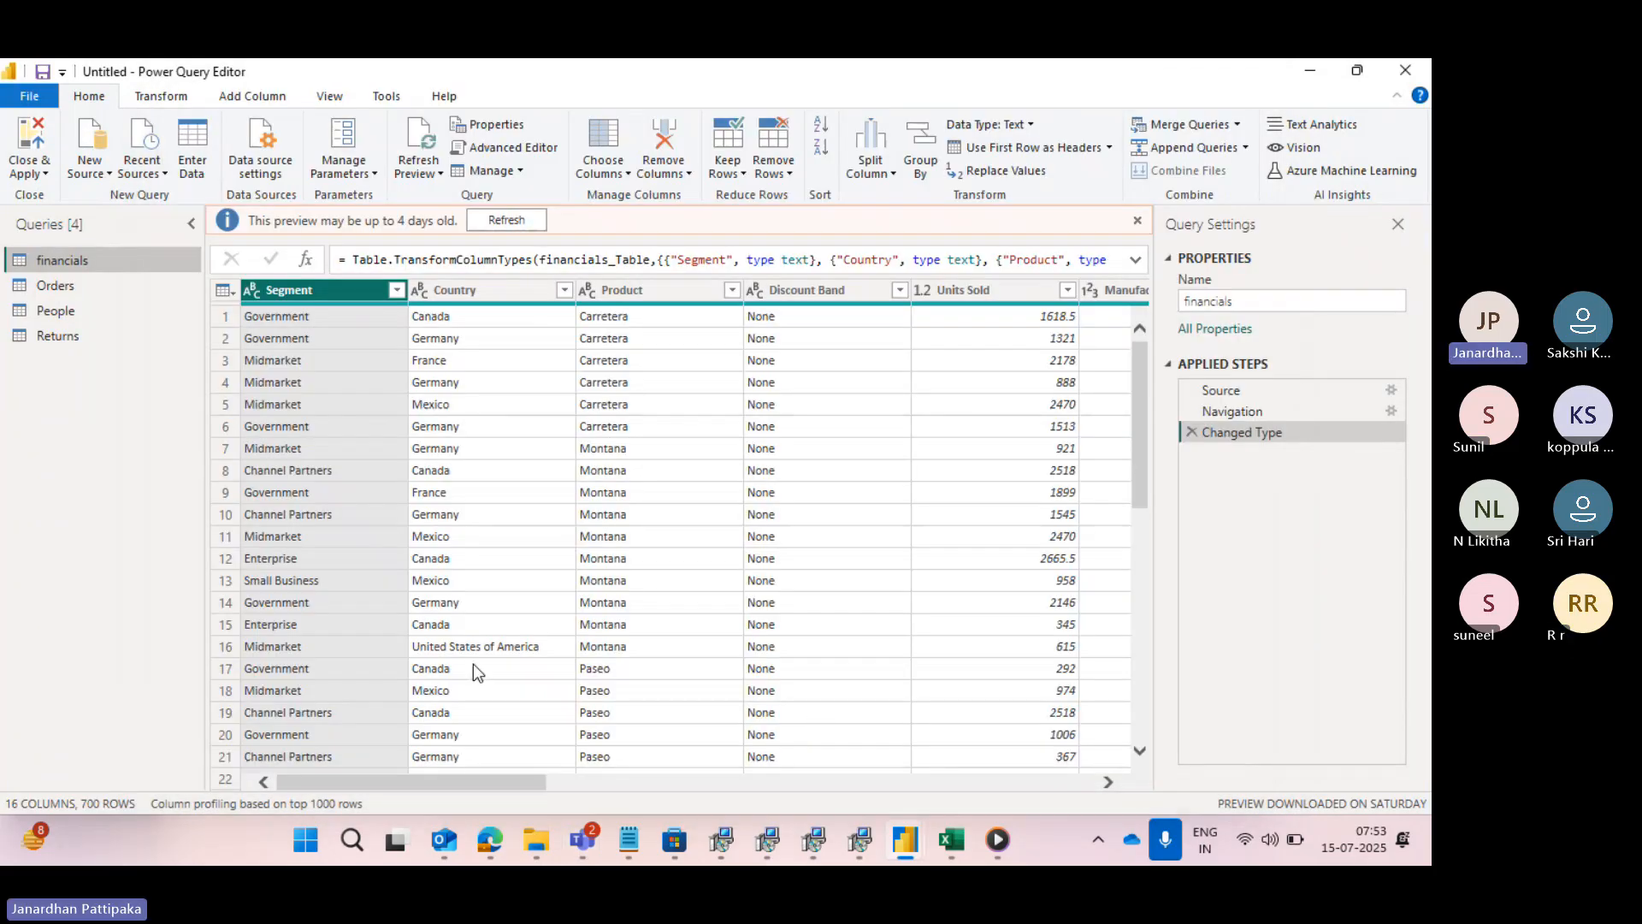
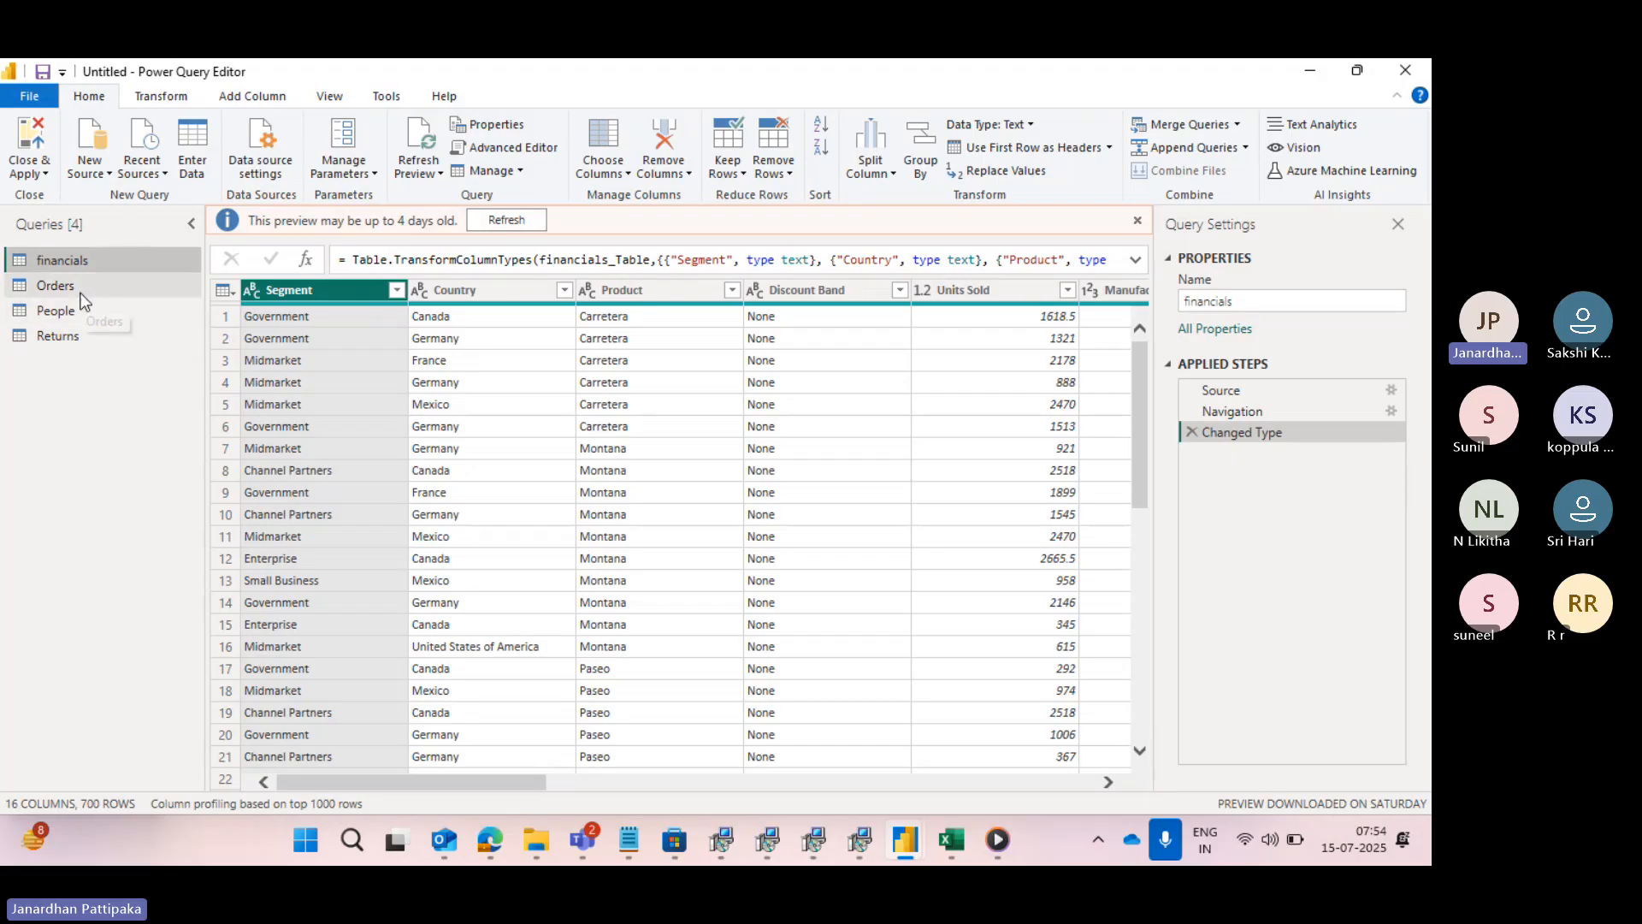
# - Look through all columns of the financials query, checking the data type of each, from Segment to Year
pyautogui.hotkey('alt', 'Tab')
pyautogui.hotkey('alt', 'Tab')
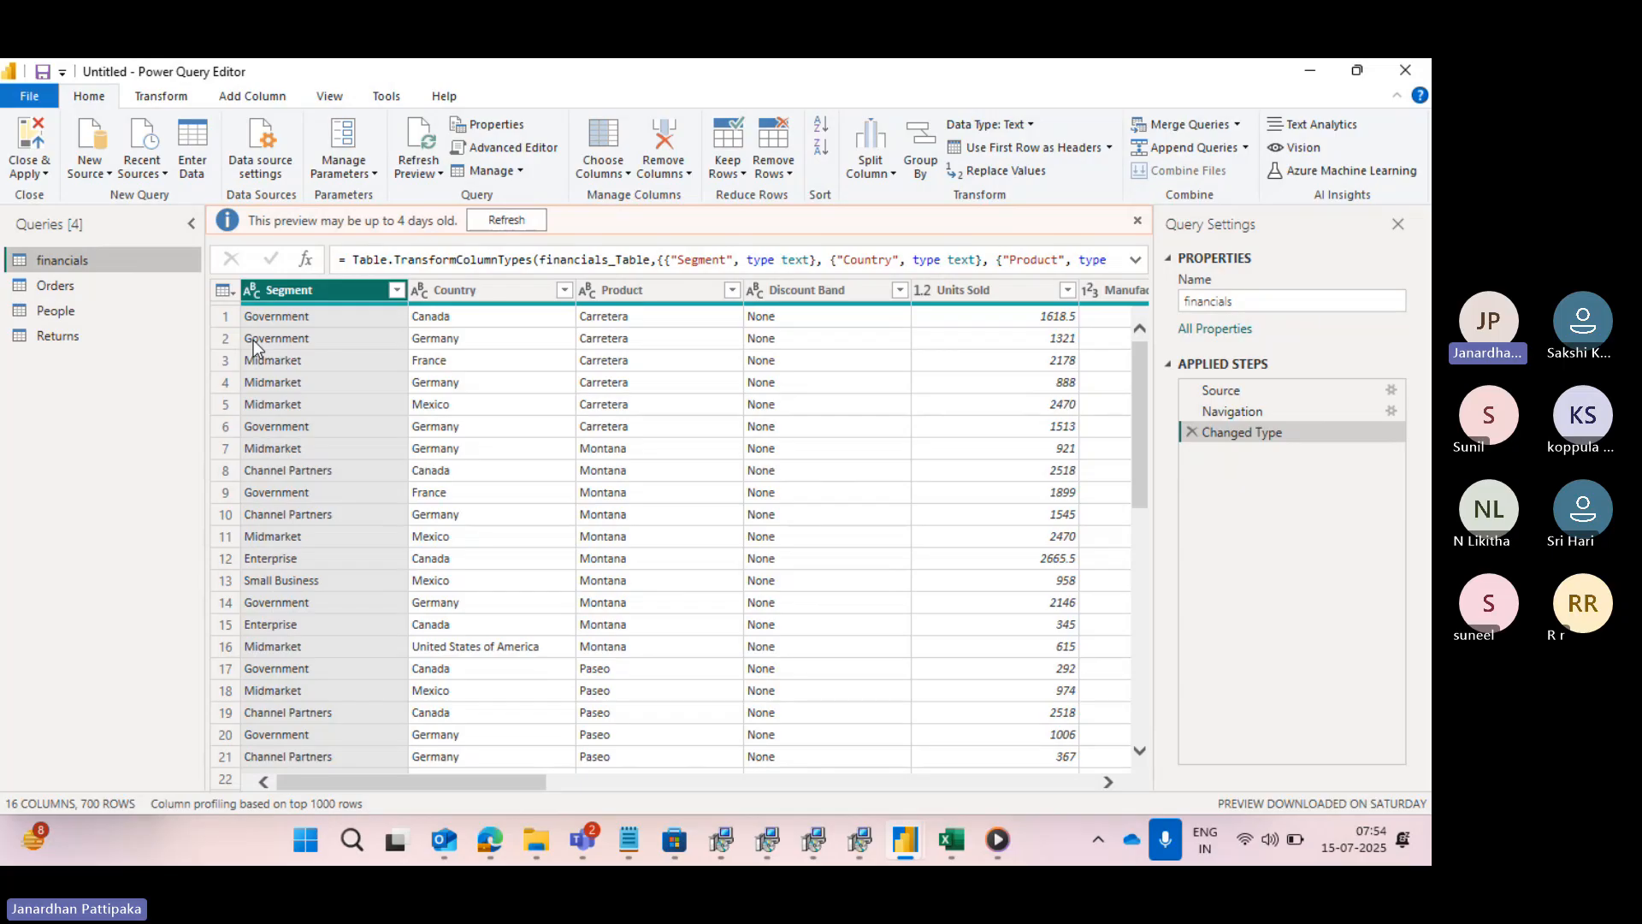
pyautogui.hscroll(3, 511, 425)
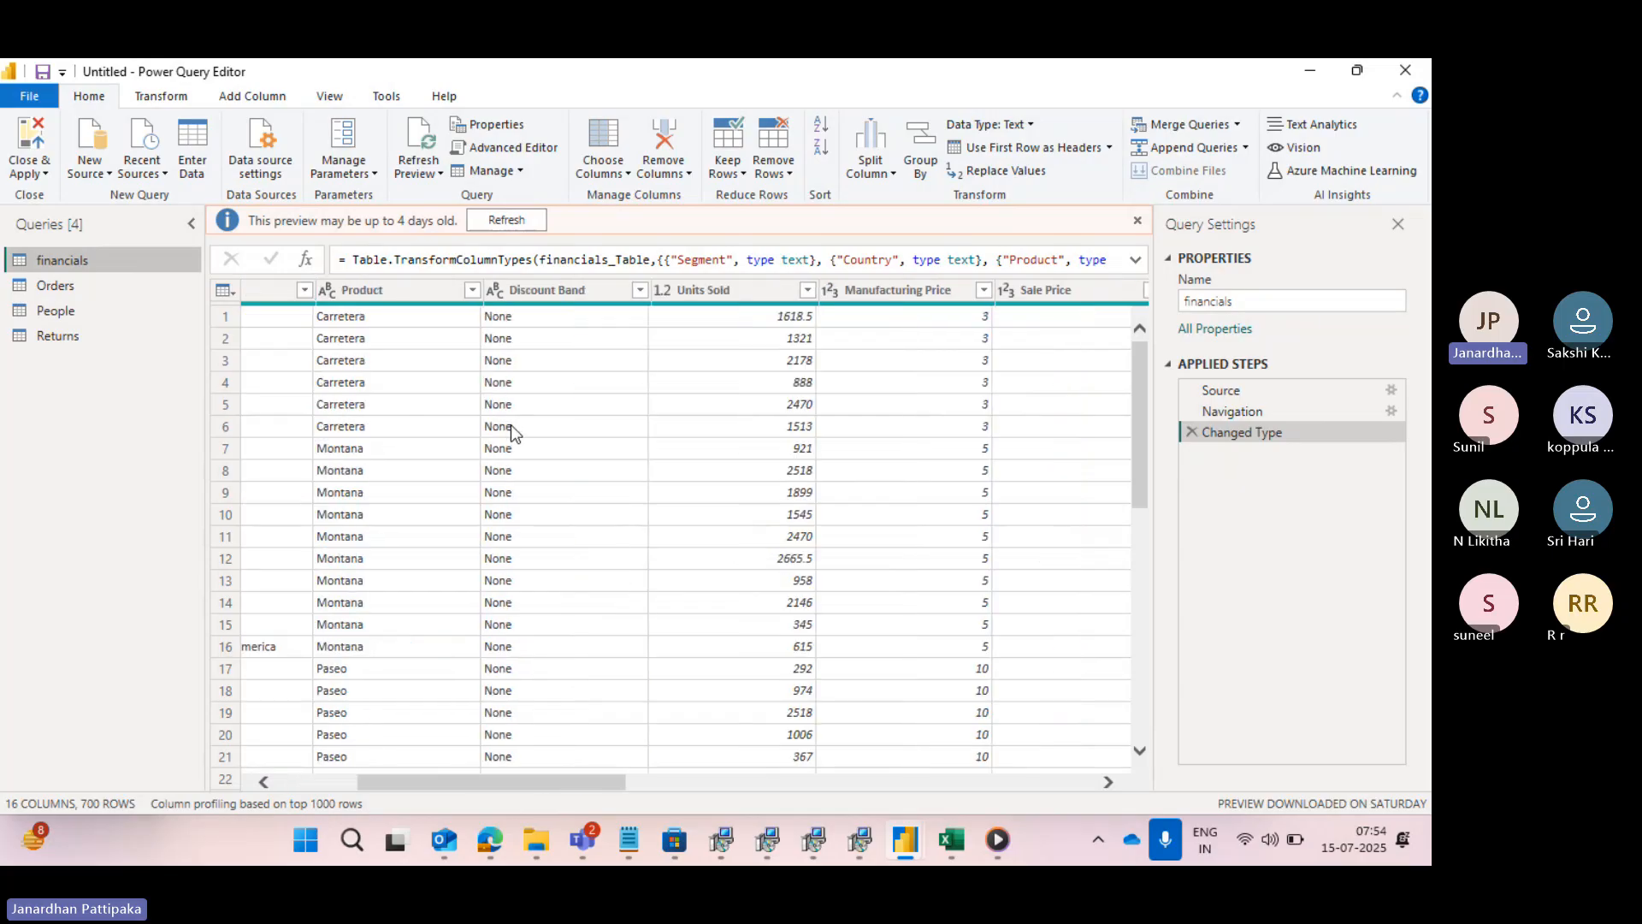
pyautogui.hscroll(10, 510, 424)
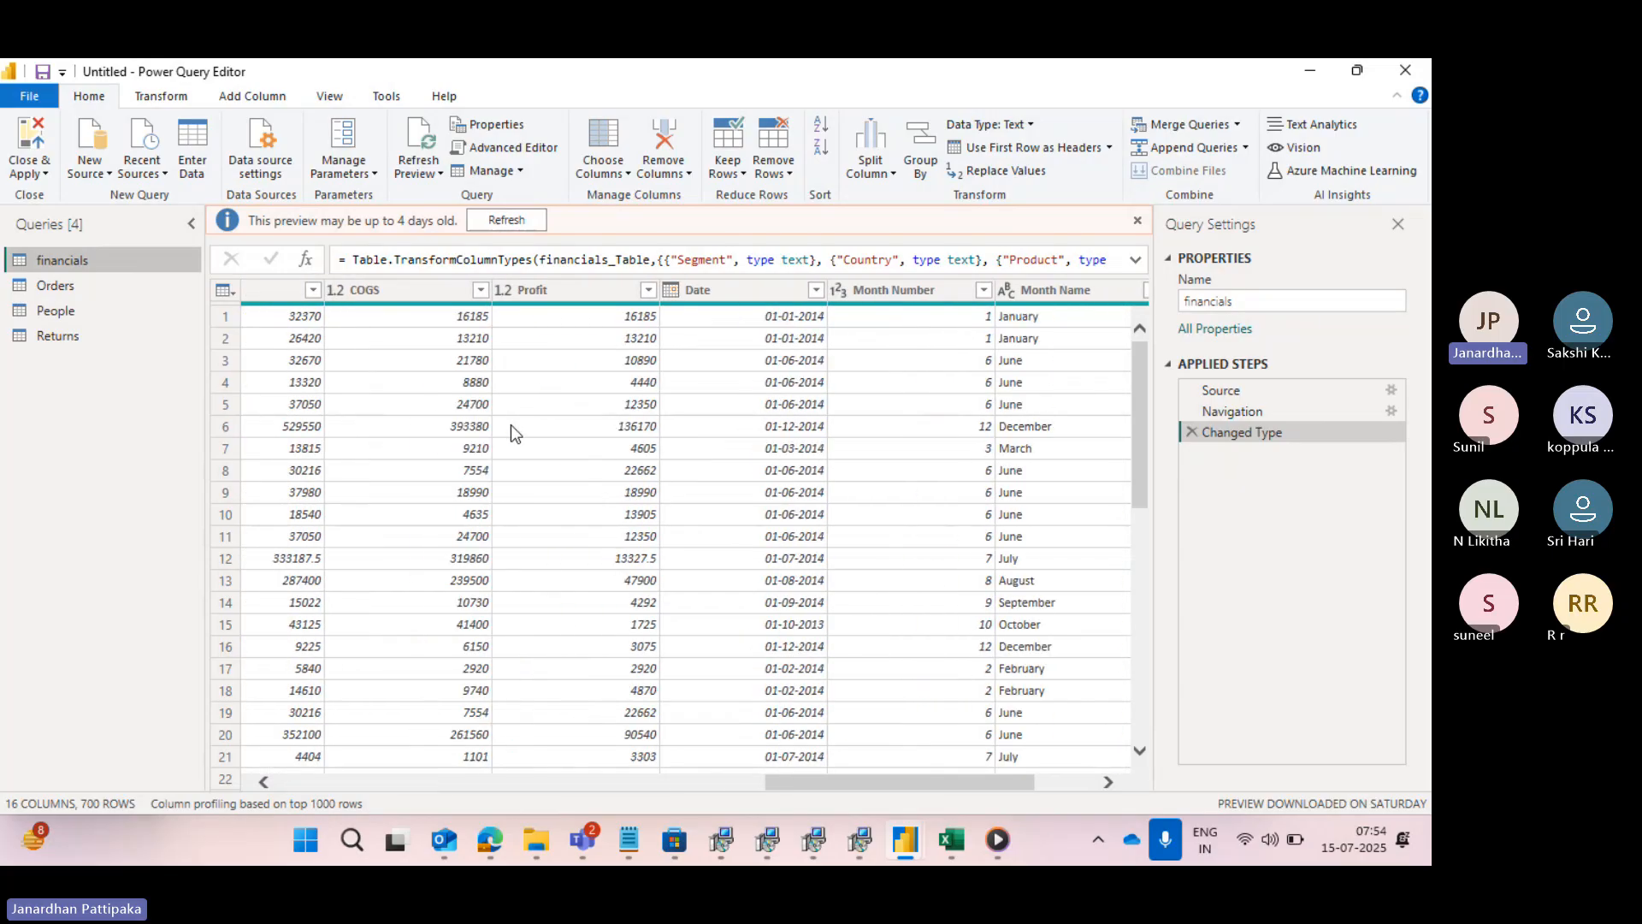
pyautogui.hscroll(3, 510, 425)
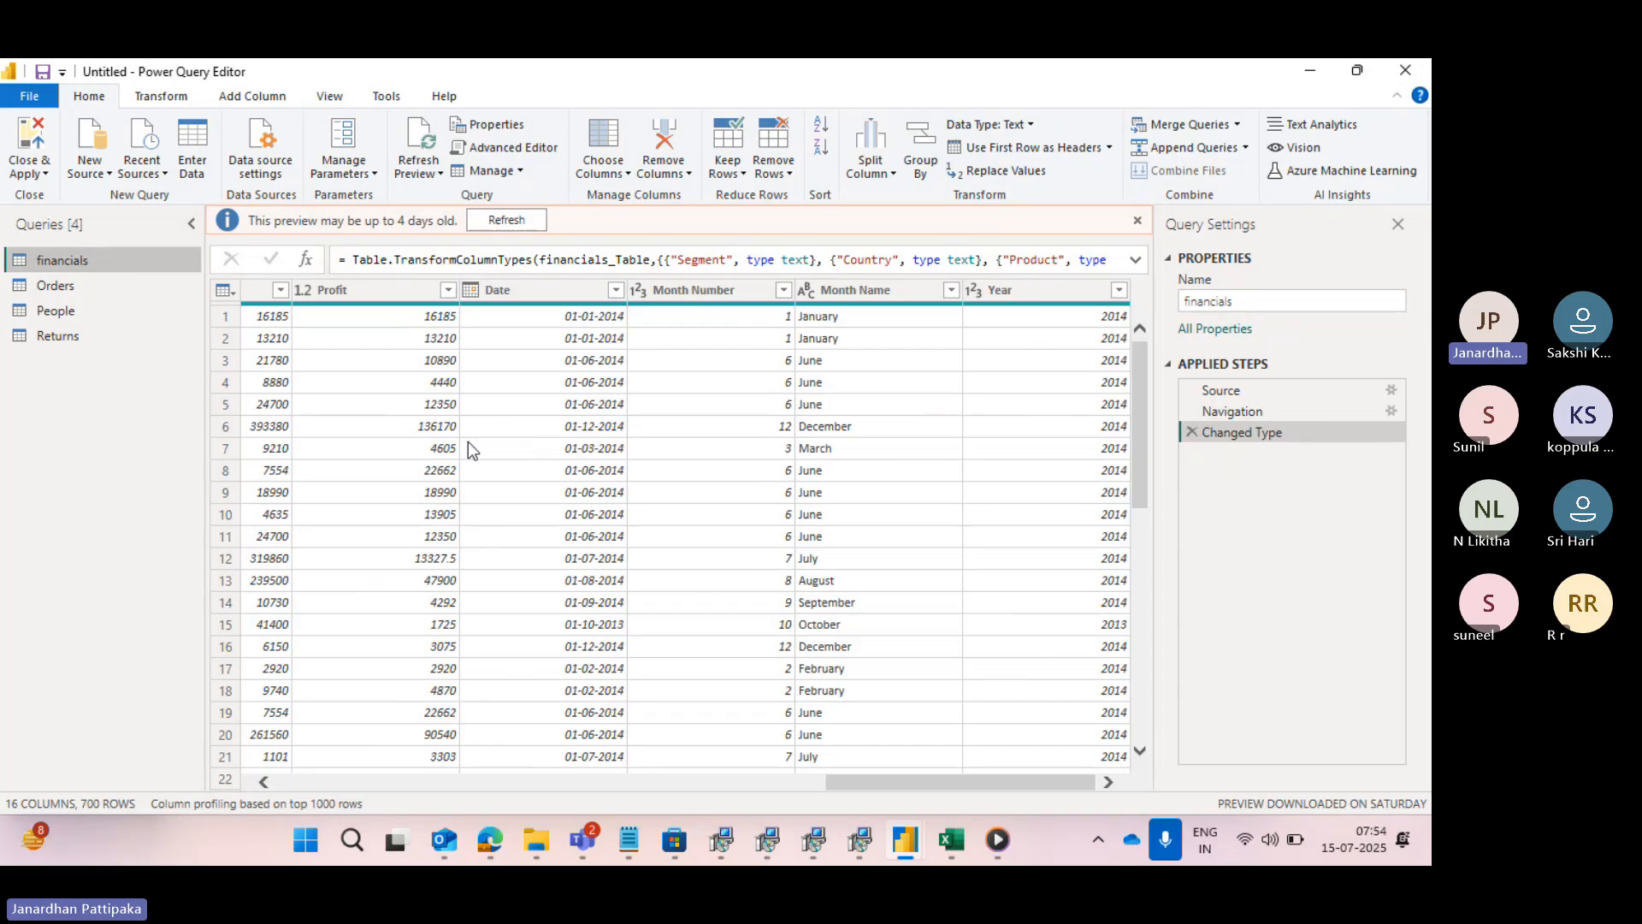
pyautogui.hscroll(-12, 469, 441)
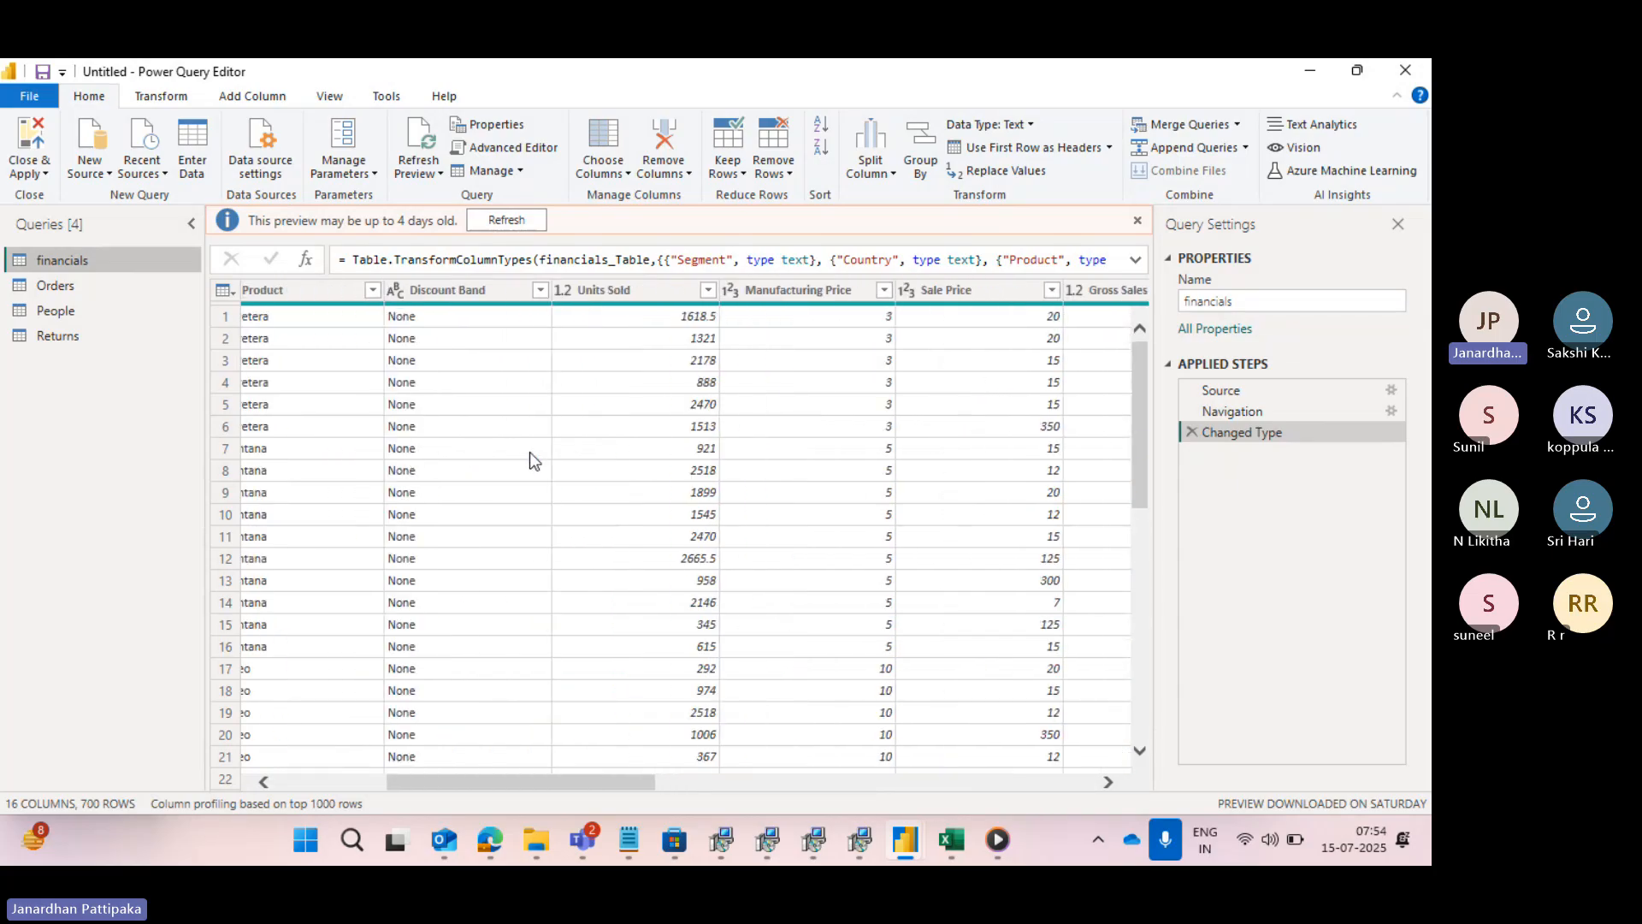
pyautogui.hscroll(-5, 530, 452)
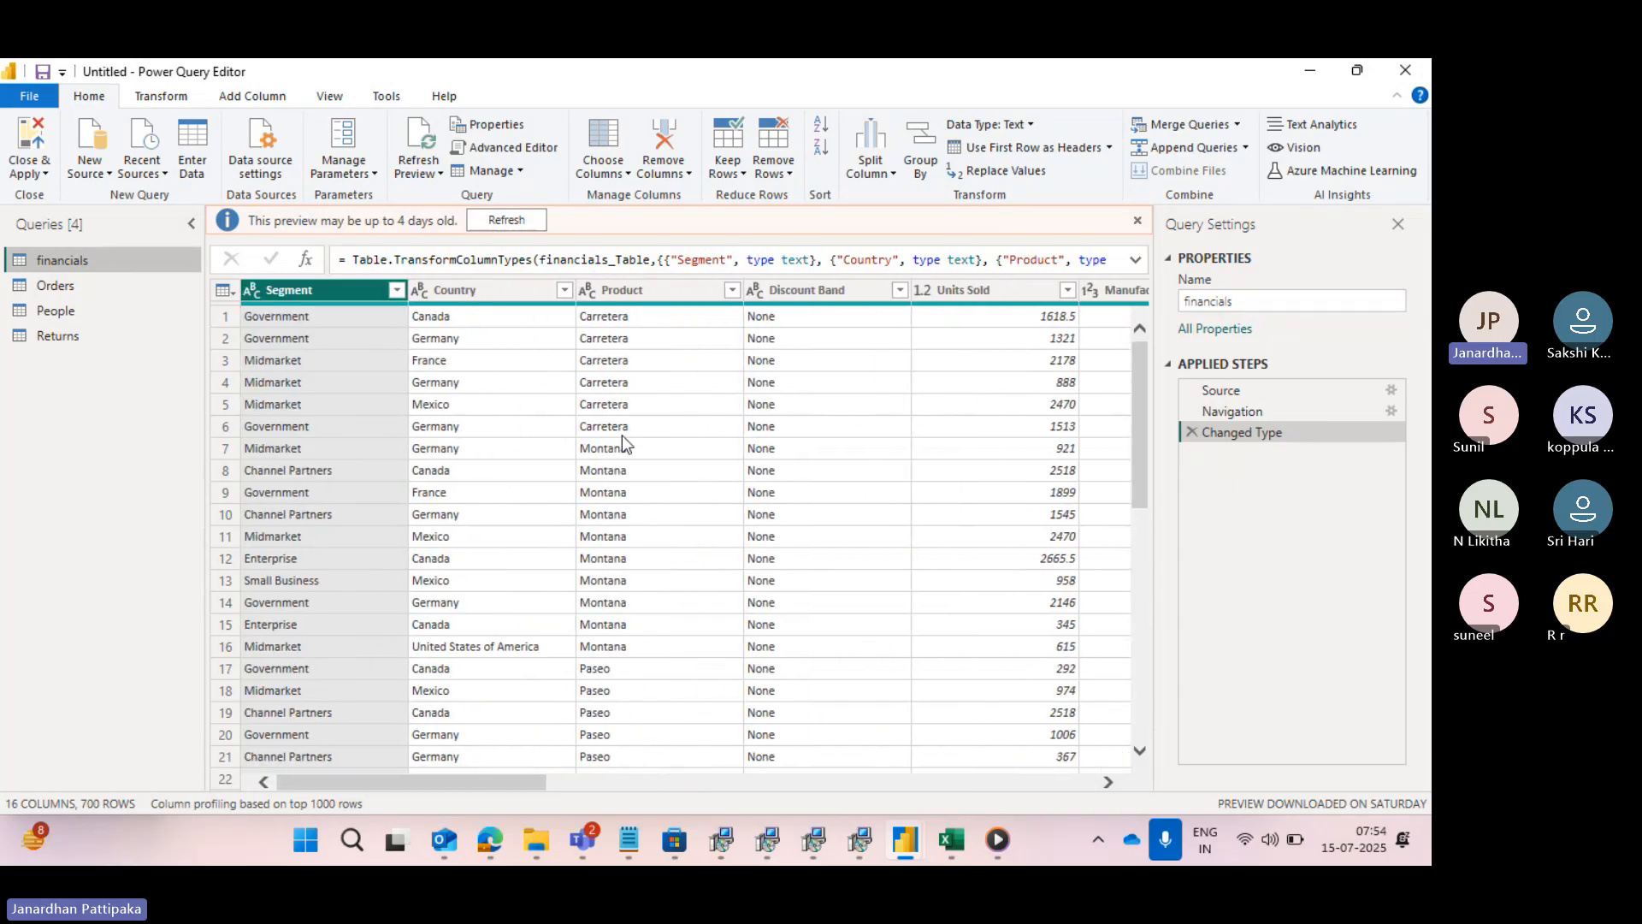
pyautogui.hscroll(10, 643, 441)
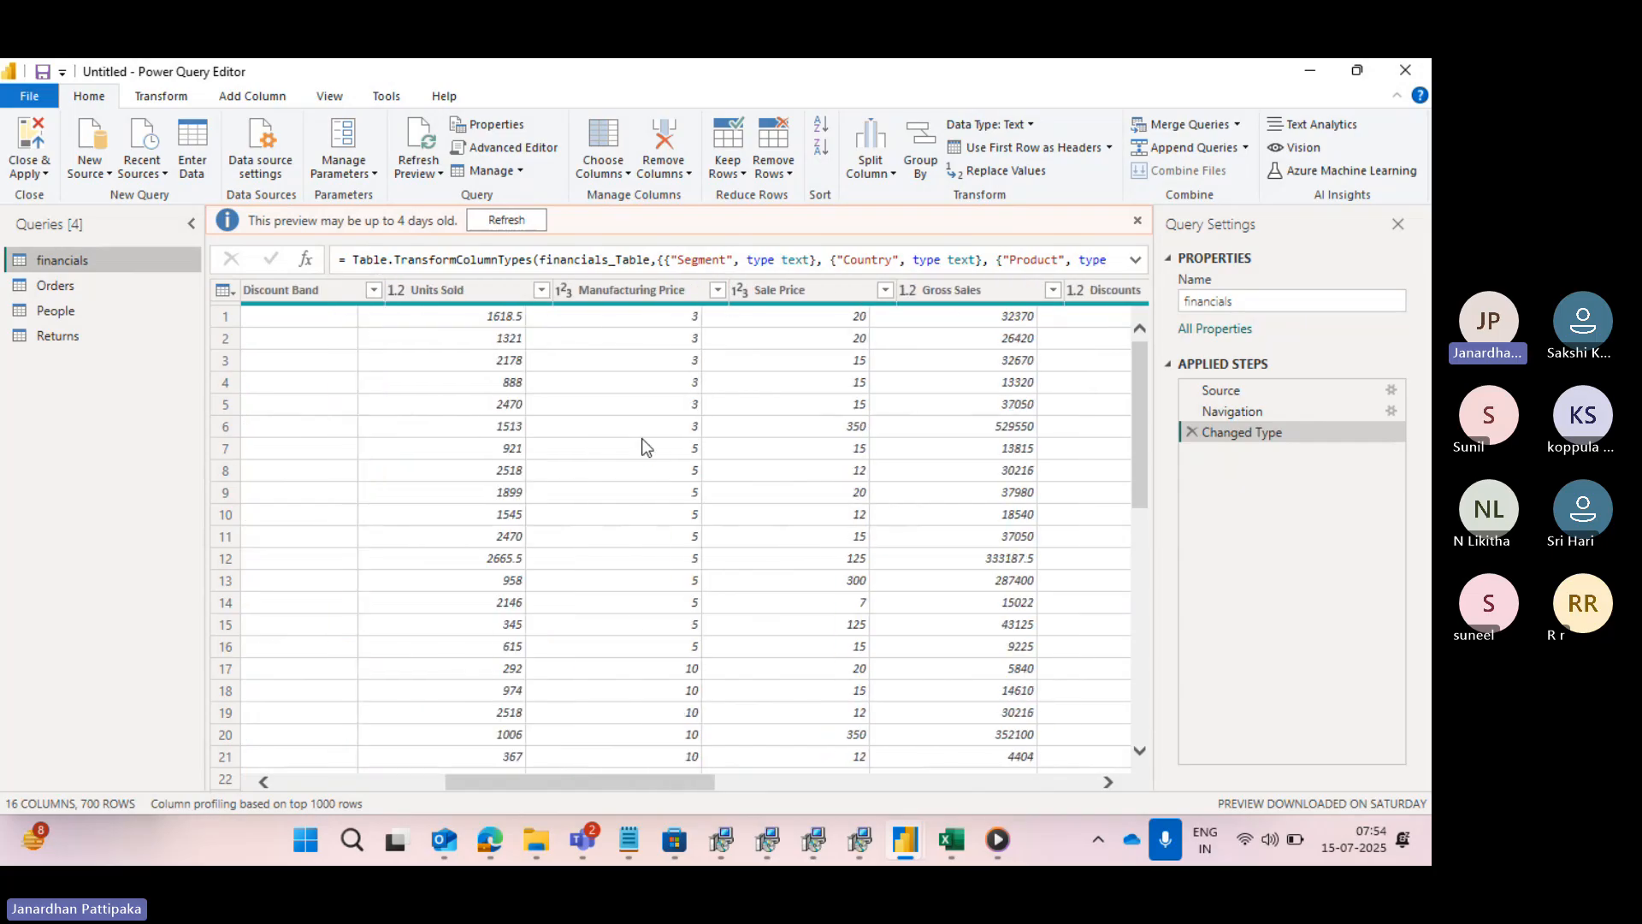
pyautogui.hscroll(4, 643, 441)
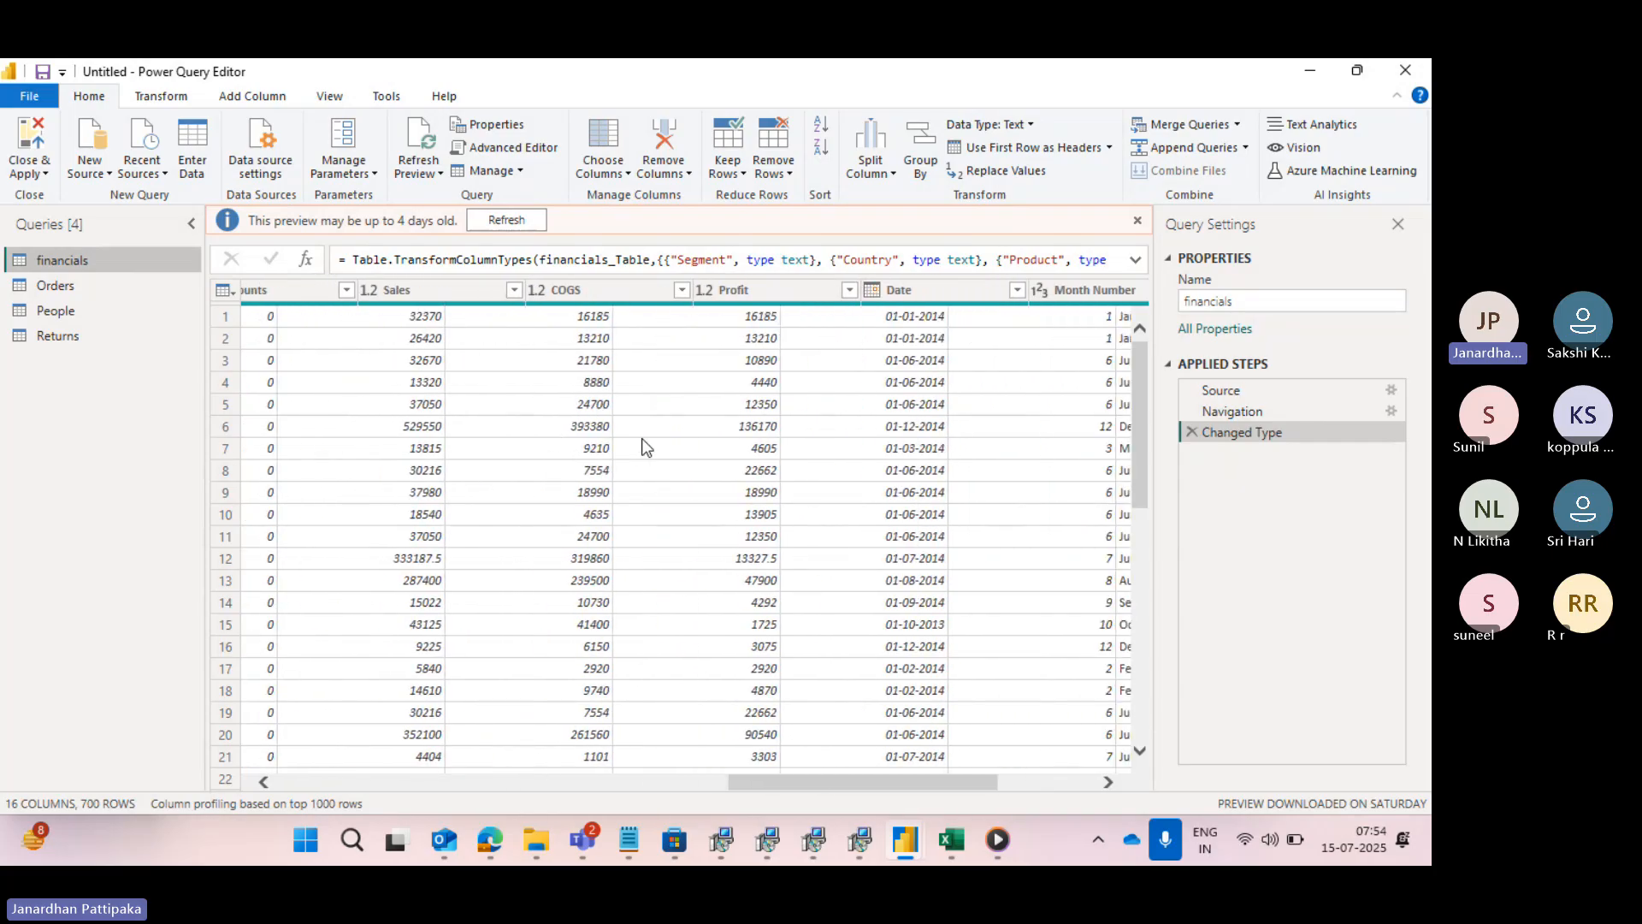
pyautogui.hscroll(2, 643, 444)
pyautogui.hscroll(-6, 643, 445)
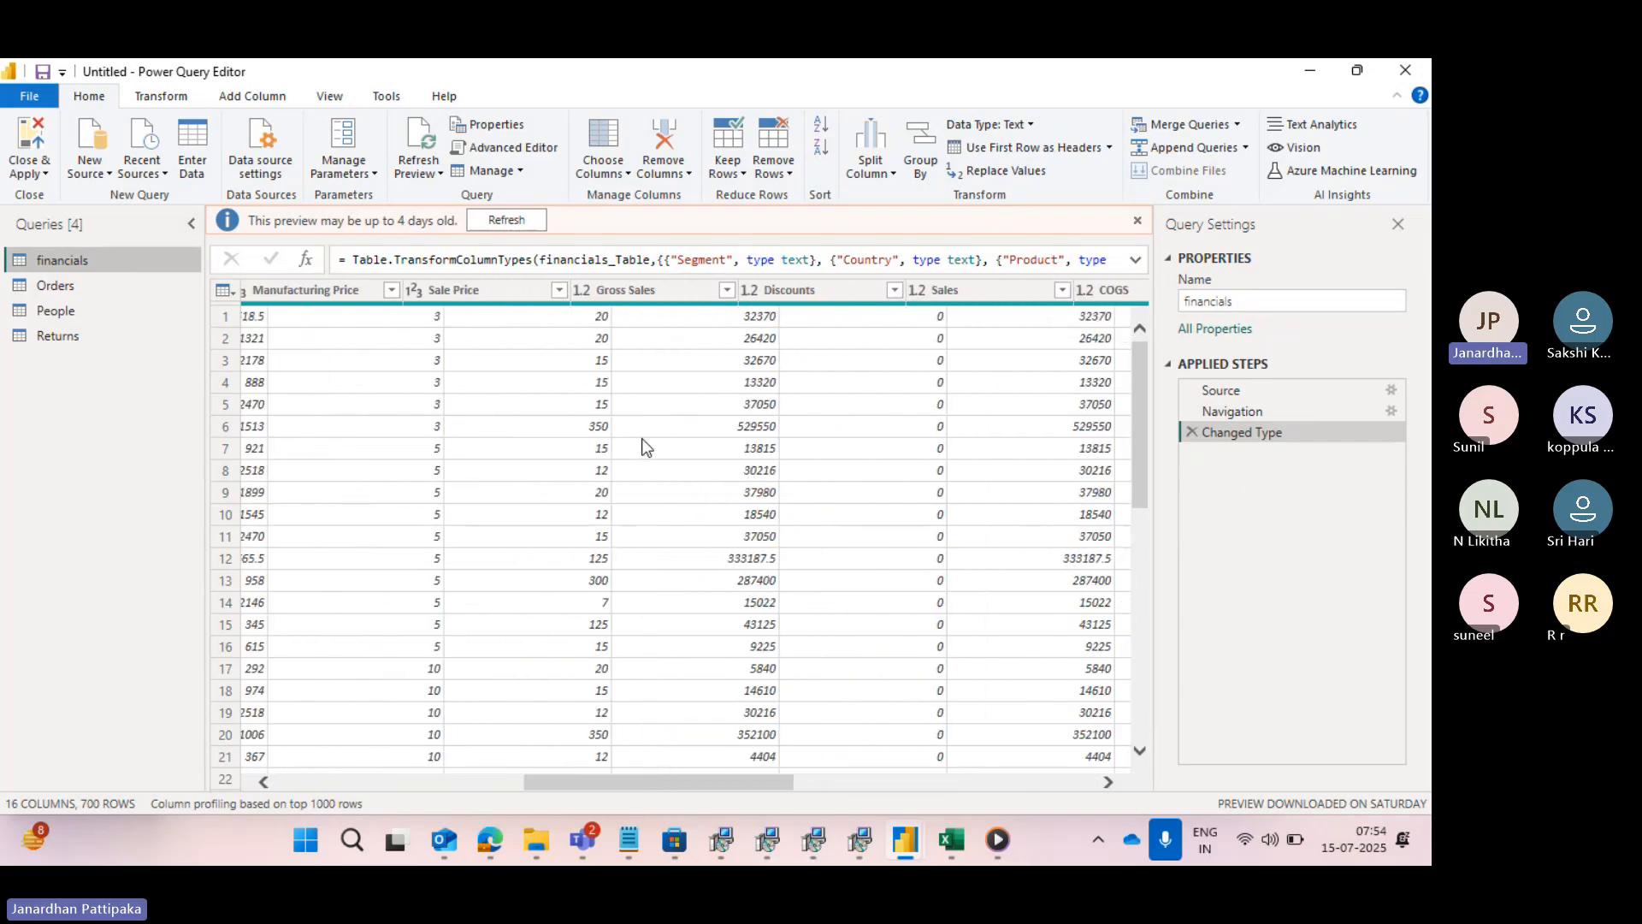
pyautogui.hscroll(-1, 645, 445)
# - Open the Orders query and look through its columns and their data types up to Profit
pyautogui.click(98, 291)
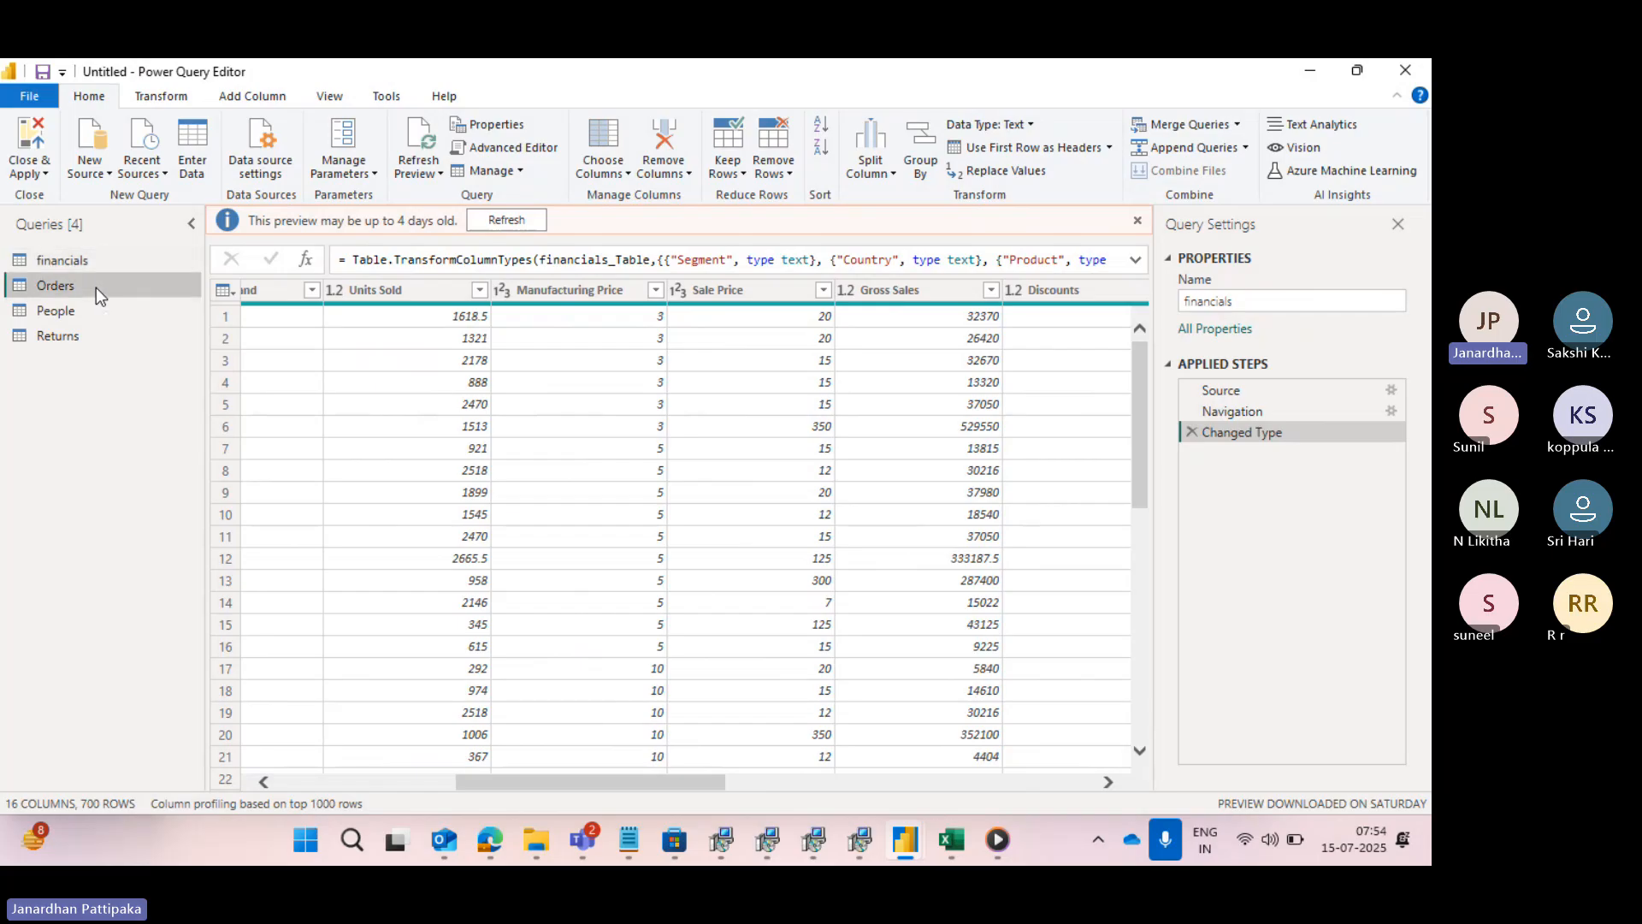
pyautogui.hscroll(4, 684, 496)
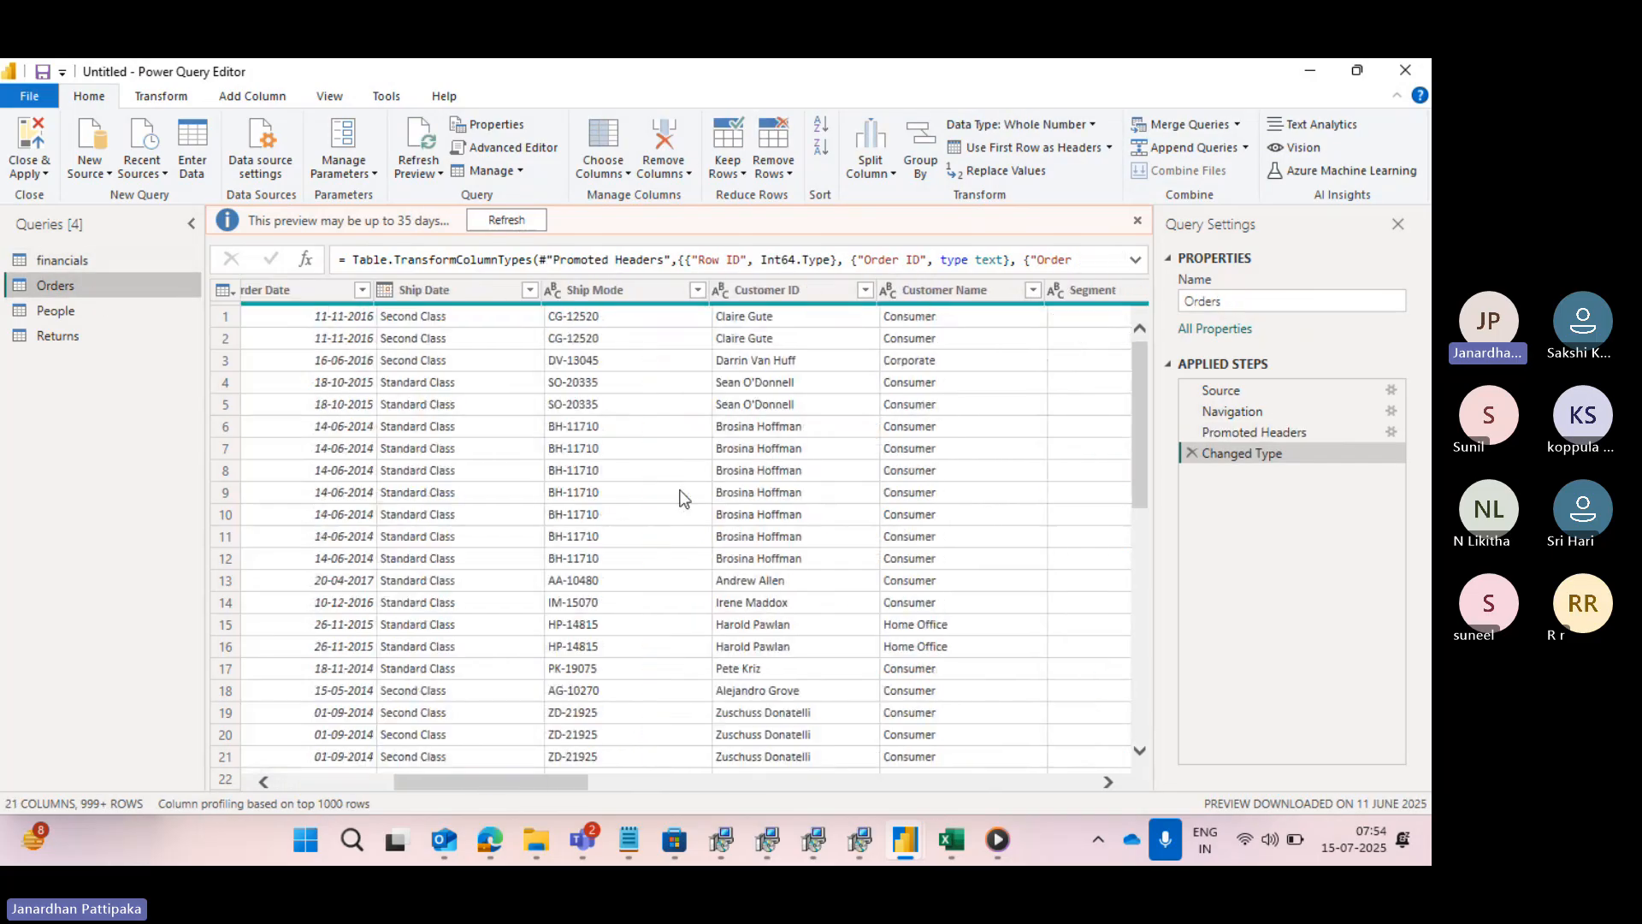
pyautogui.hscroll(8, 684, 496)
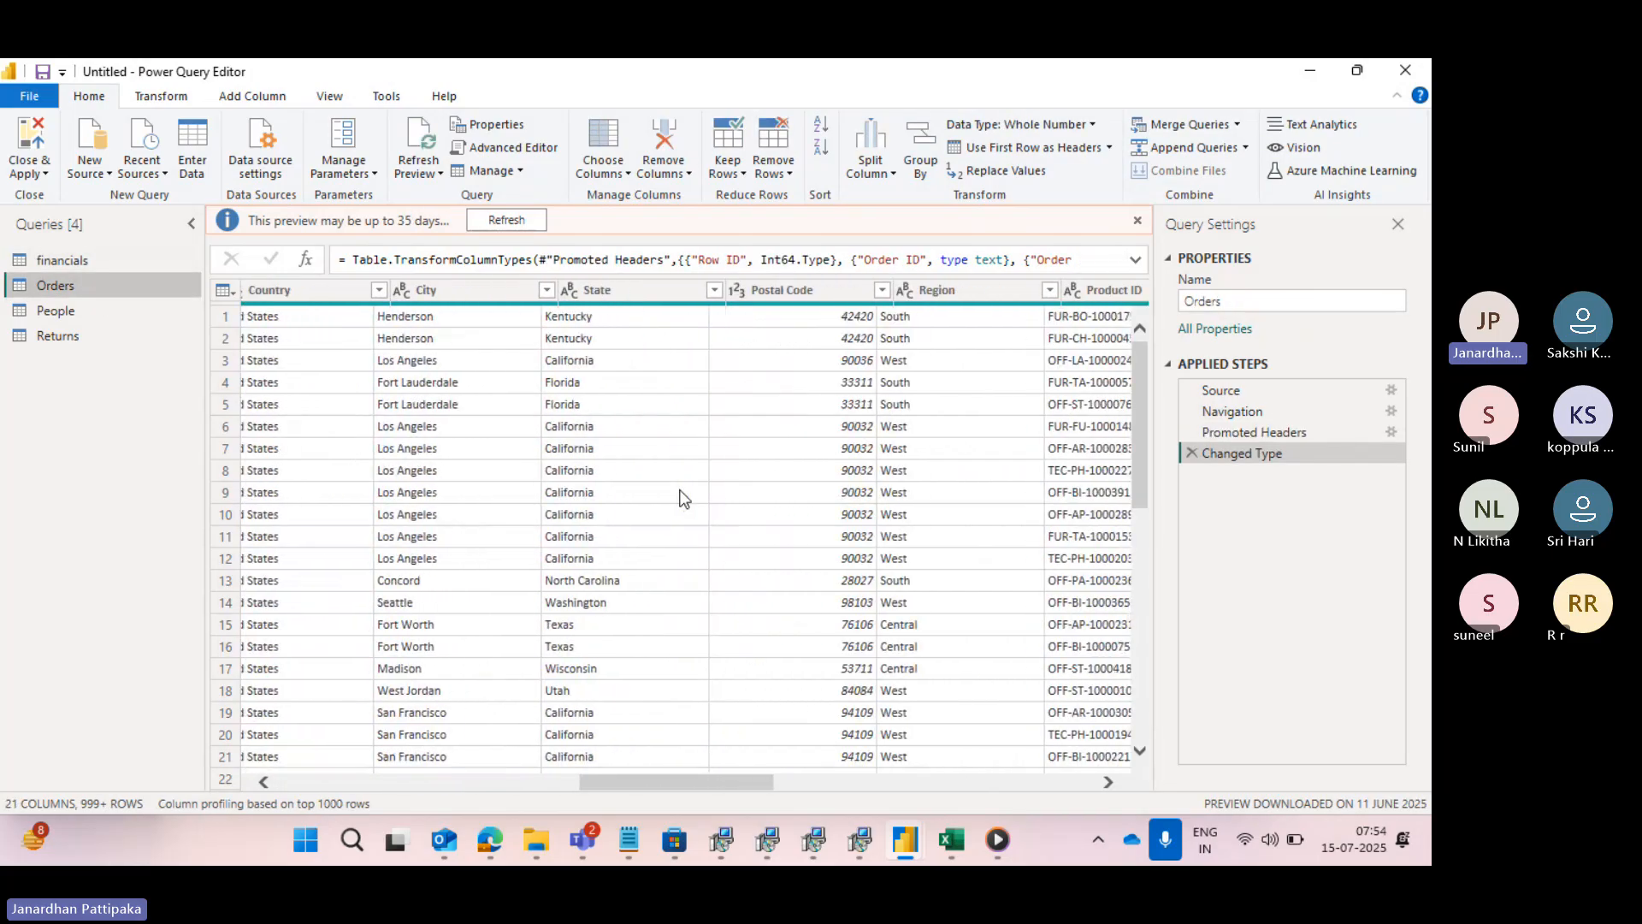
pyautogui.hscroll(6, 681, 497)
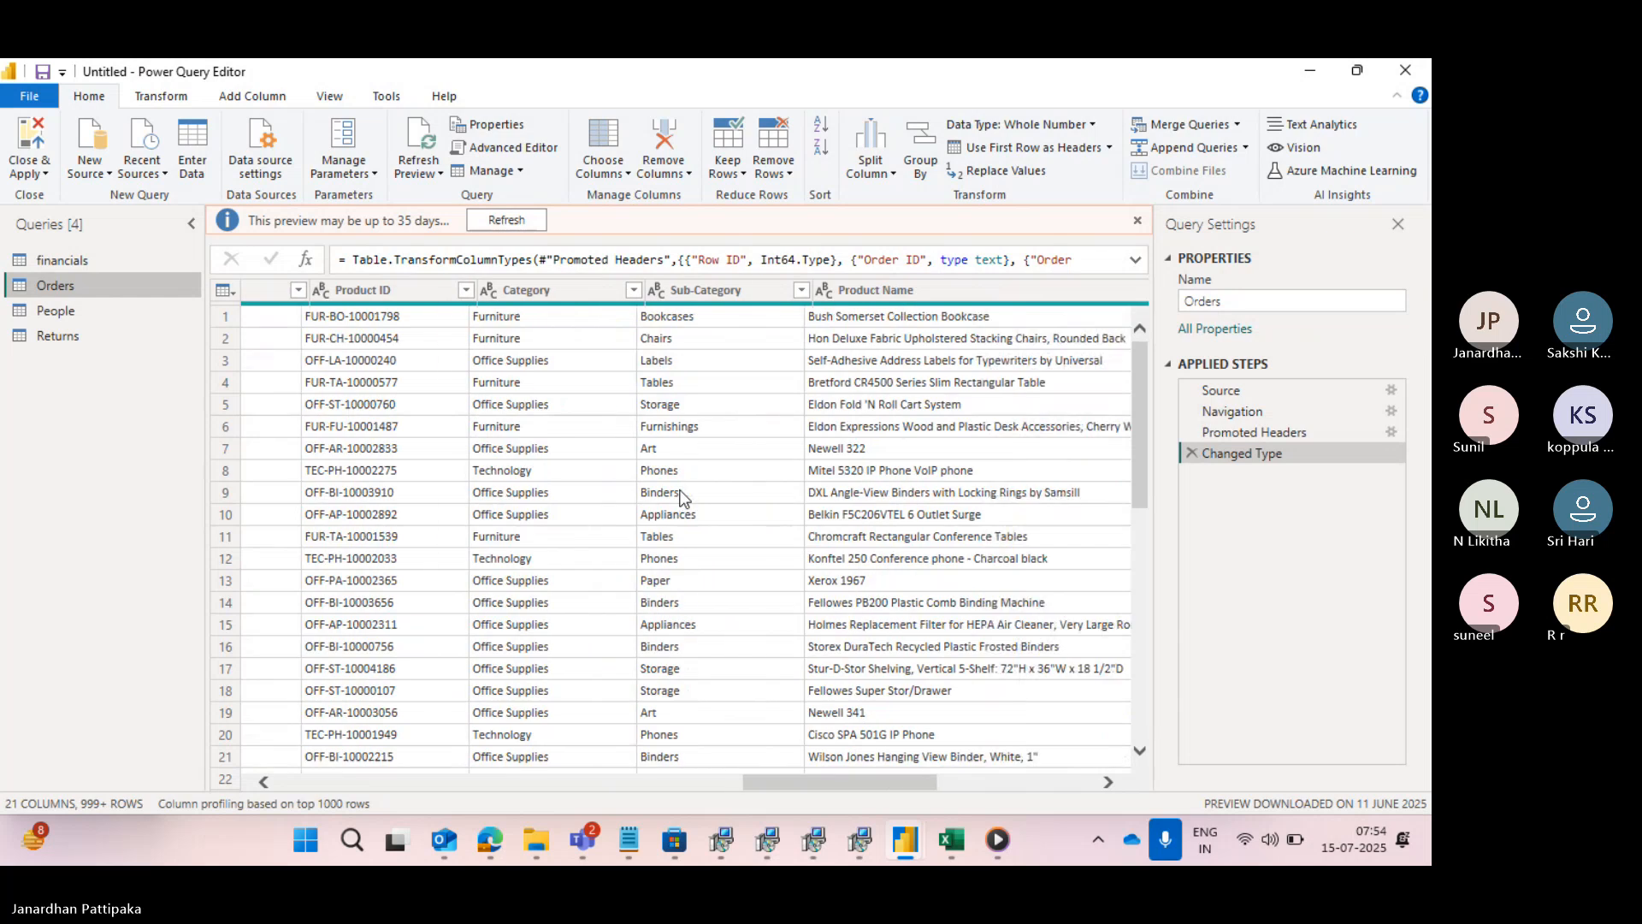
pyautogui.hscroll(2, 684, 497)
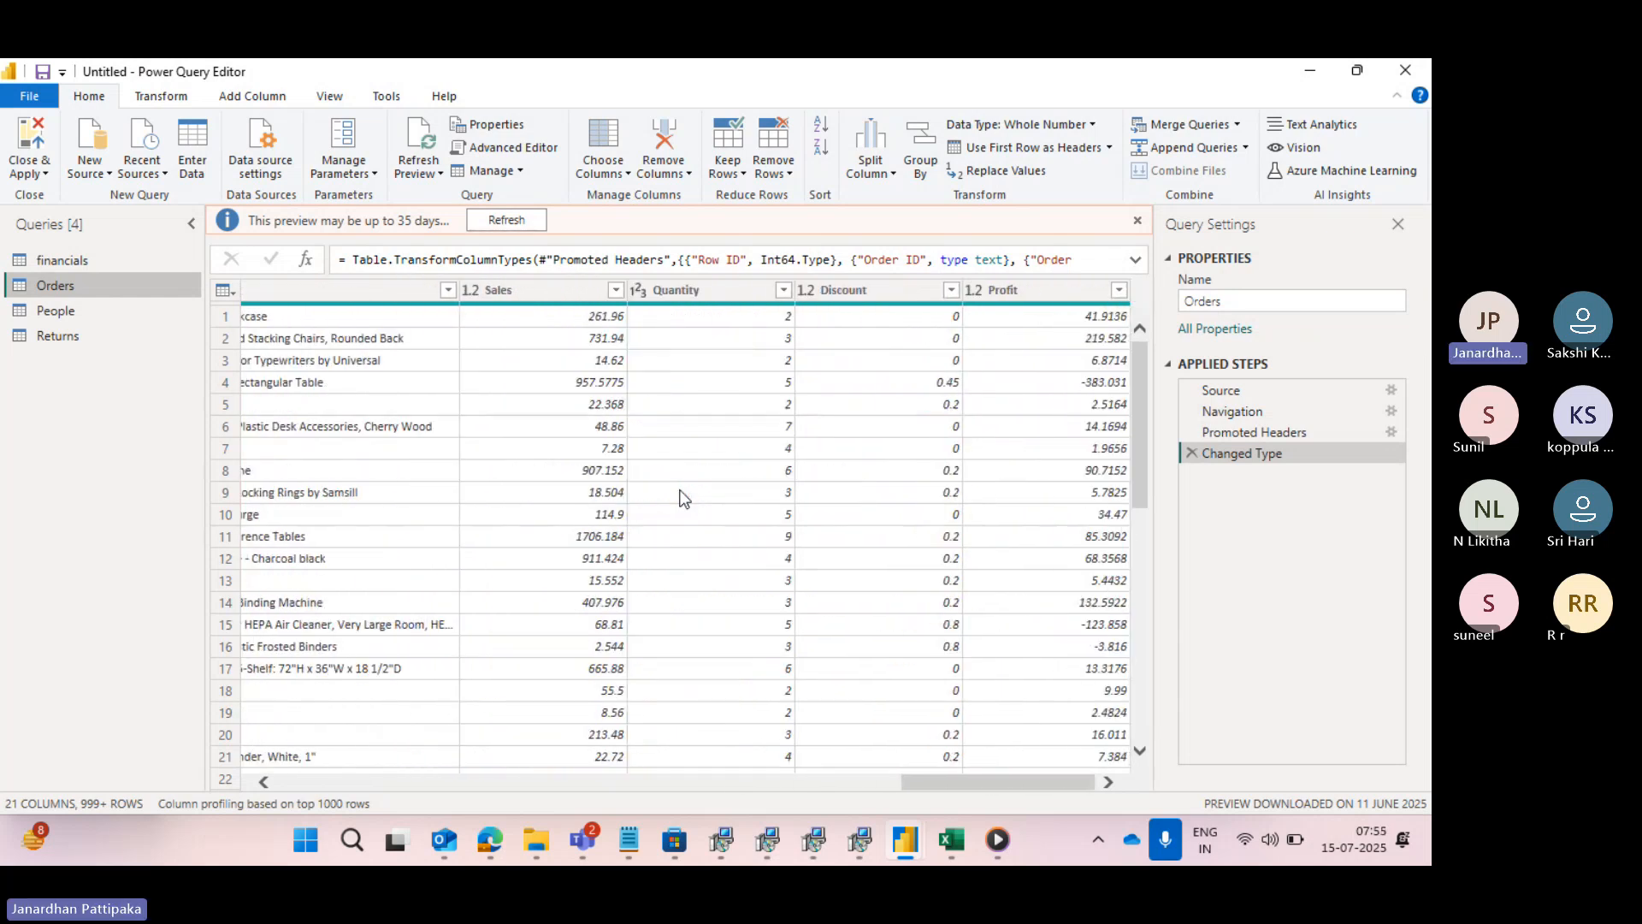
pyautogui.hscroll(-10, 684, 496)
pyautogui.hscroll(-2, 684, 496)
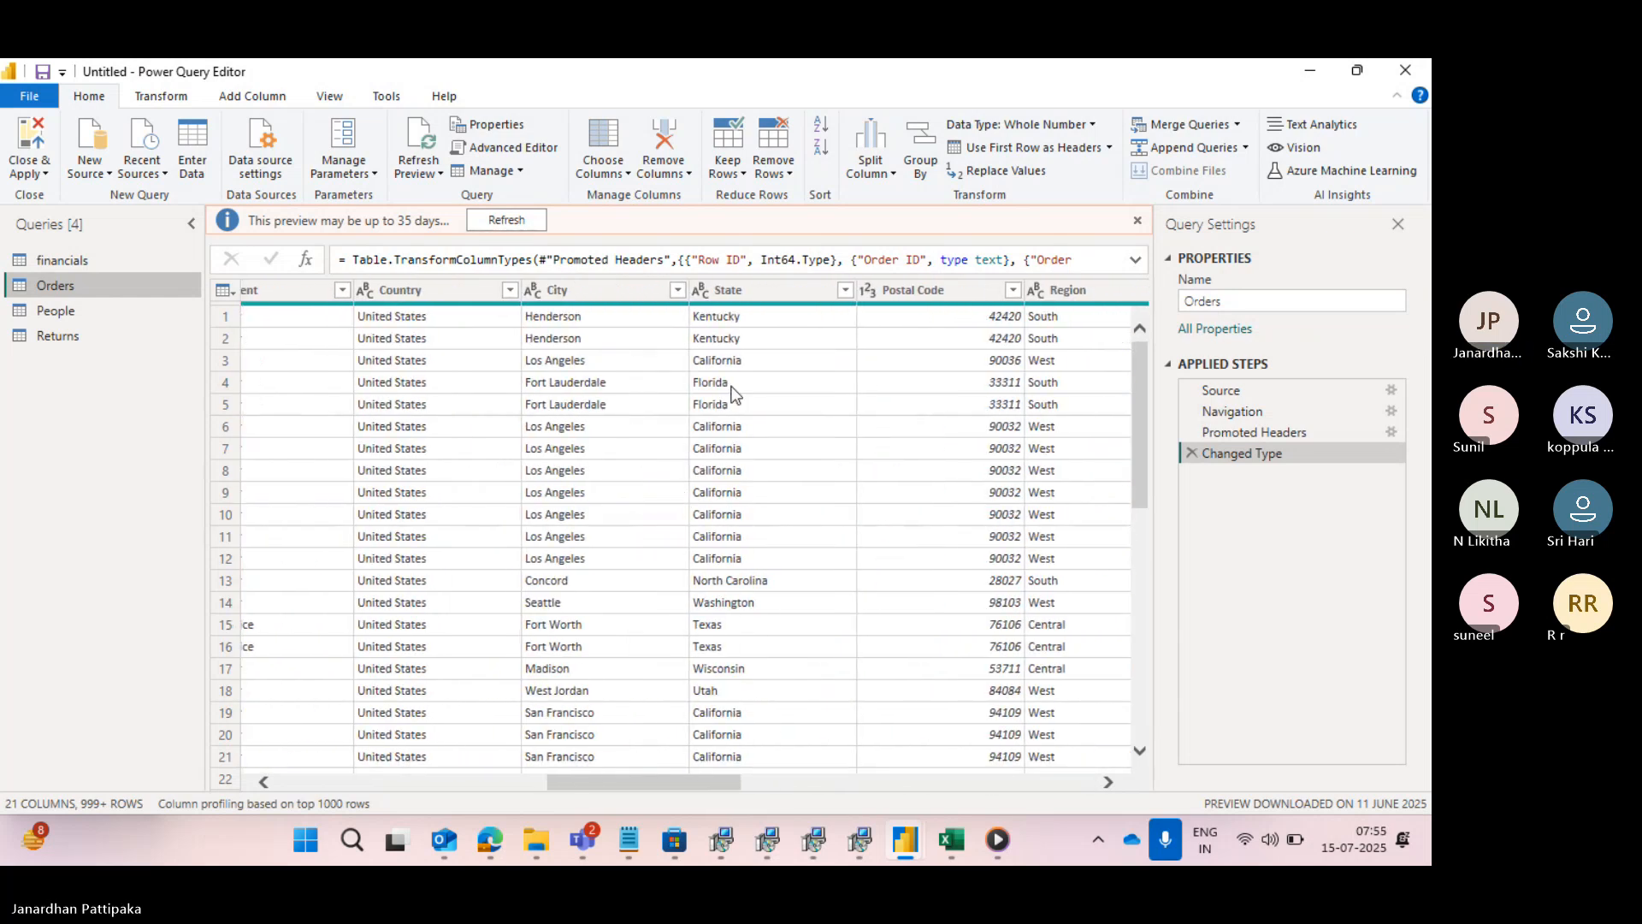
# - Show the text filter conditions available for the State column, and close the list without filtering
pyautogui.click(729, 290)
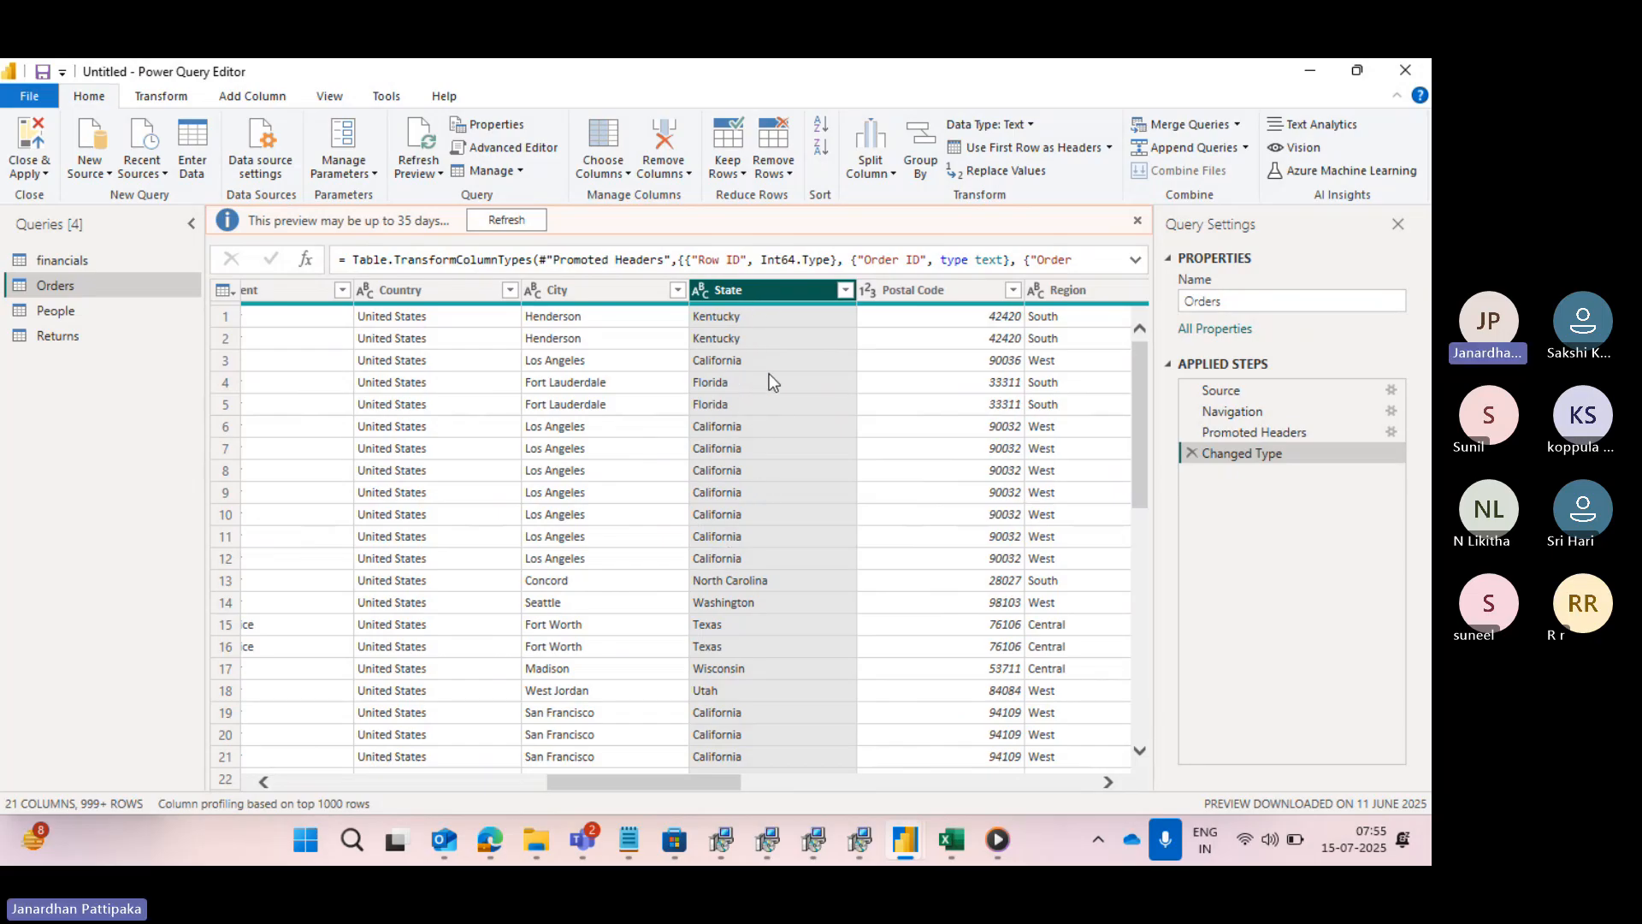
pyautogui.click(844, 290)
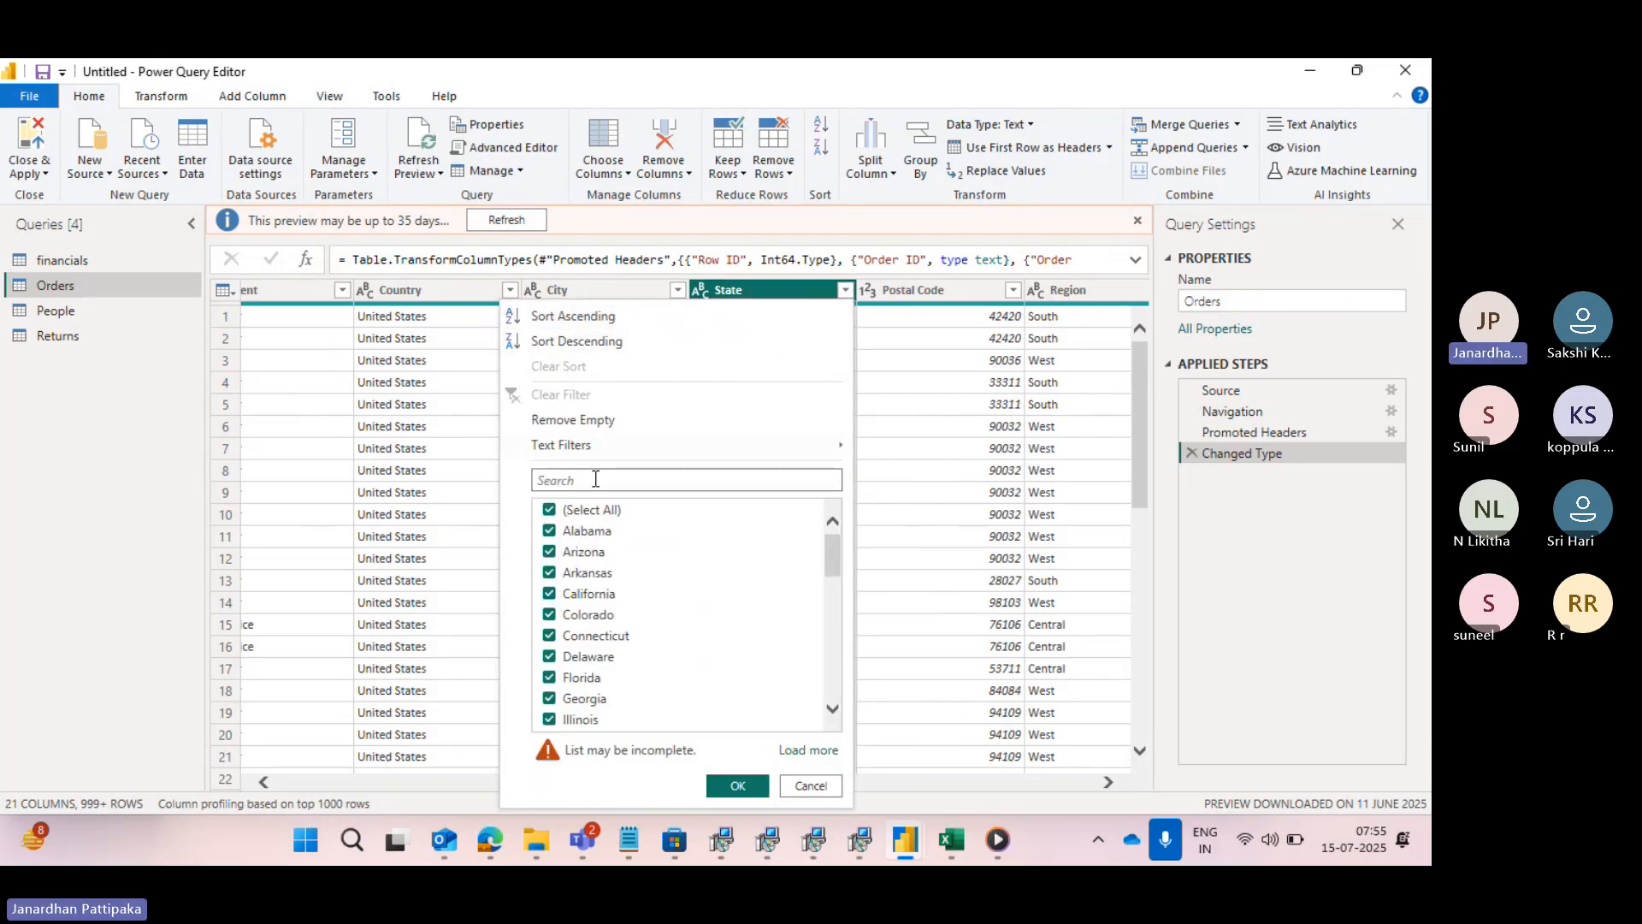
pyautogui.moveTo(544, 452)
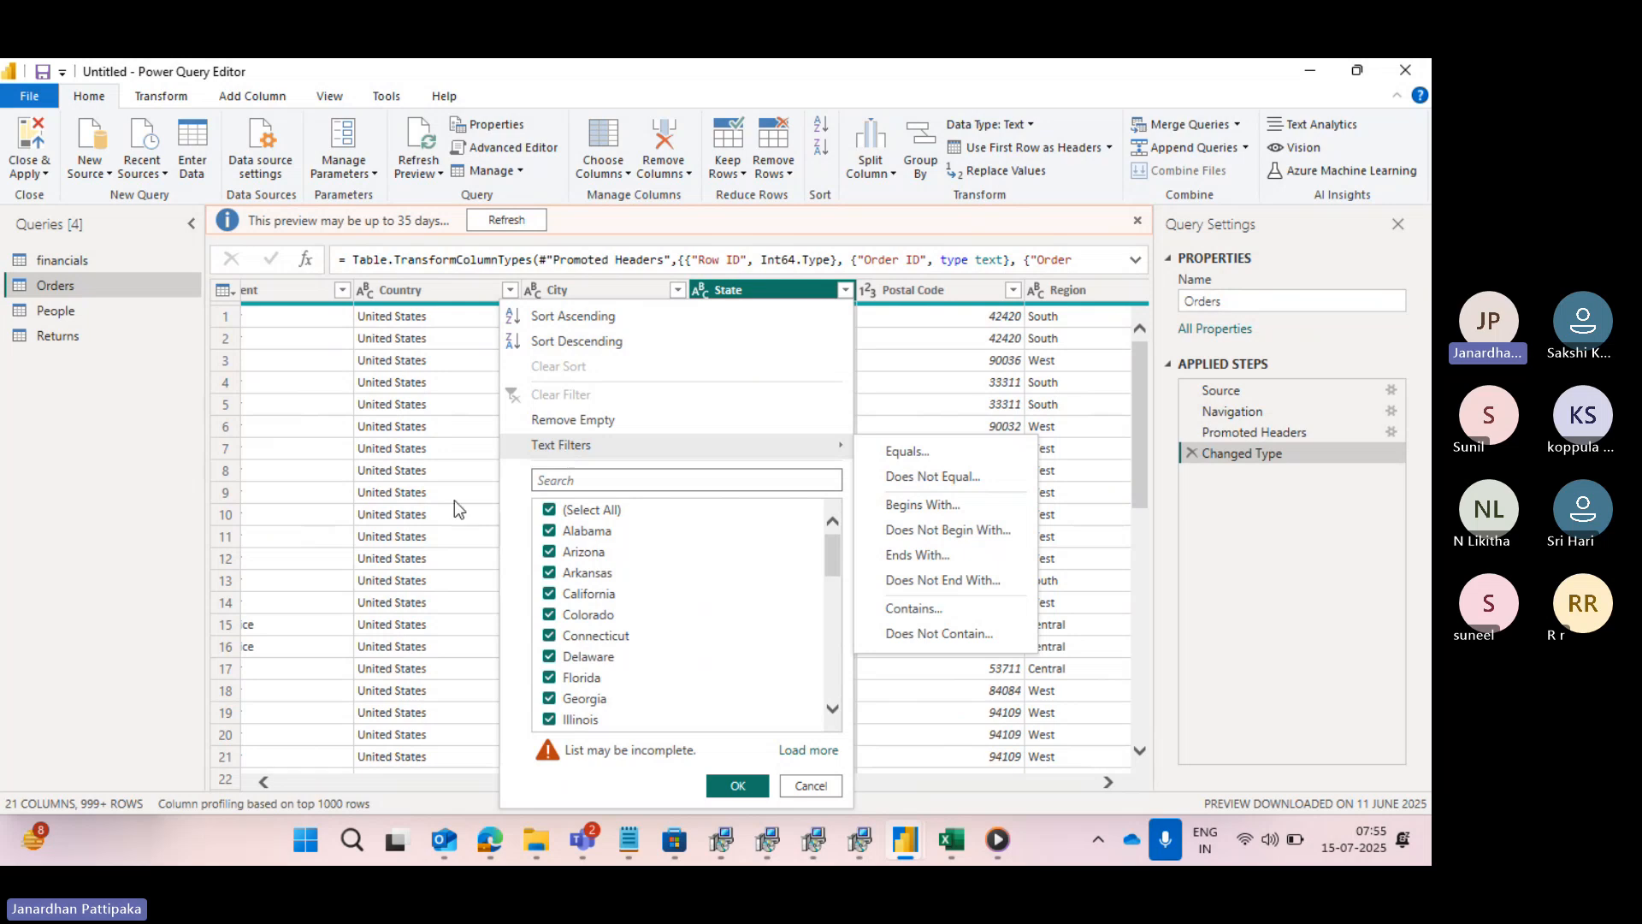
pyautogui.hscroll(-5, 340, 490)
pyautogui.hscroll(-5, 340, 490)
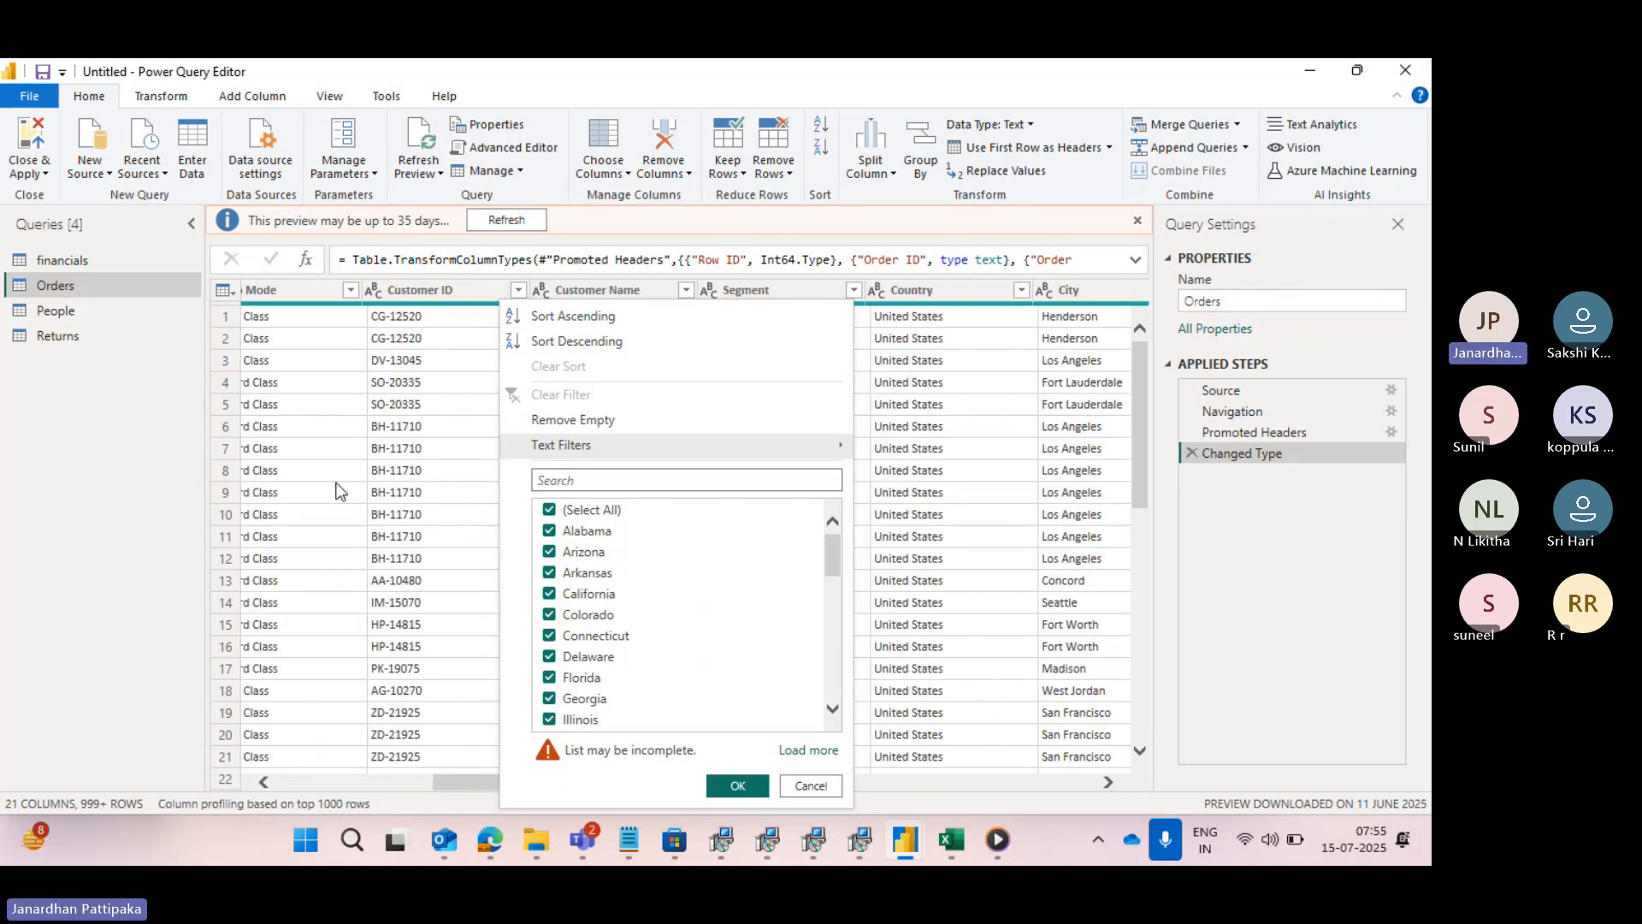
pyautogui.hscroll(-1, 340, 490)
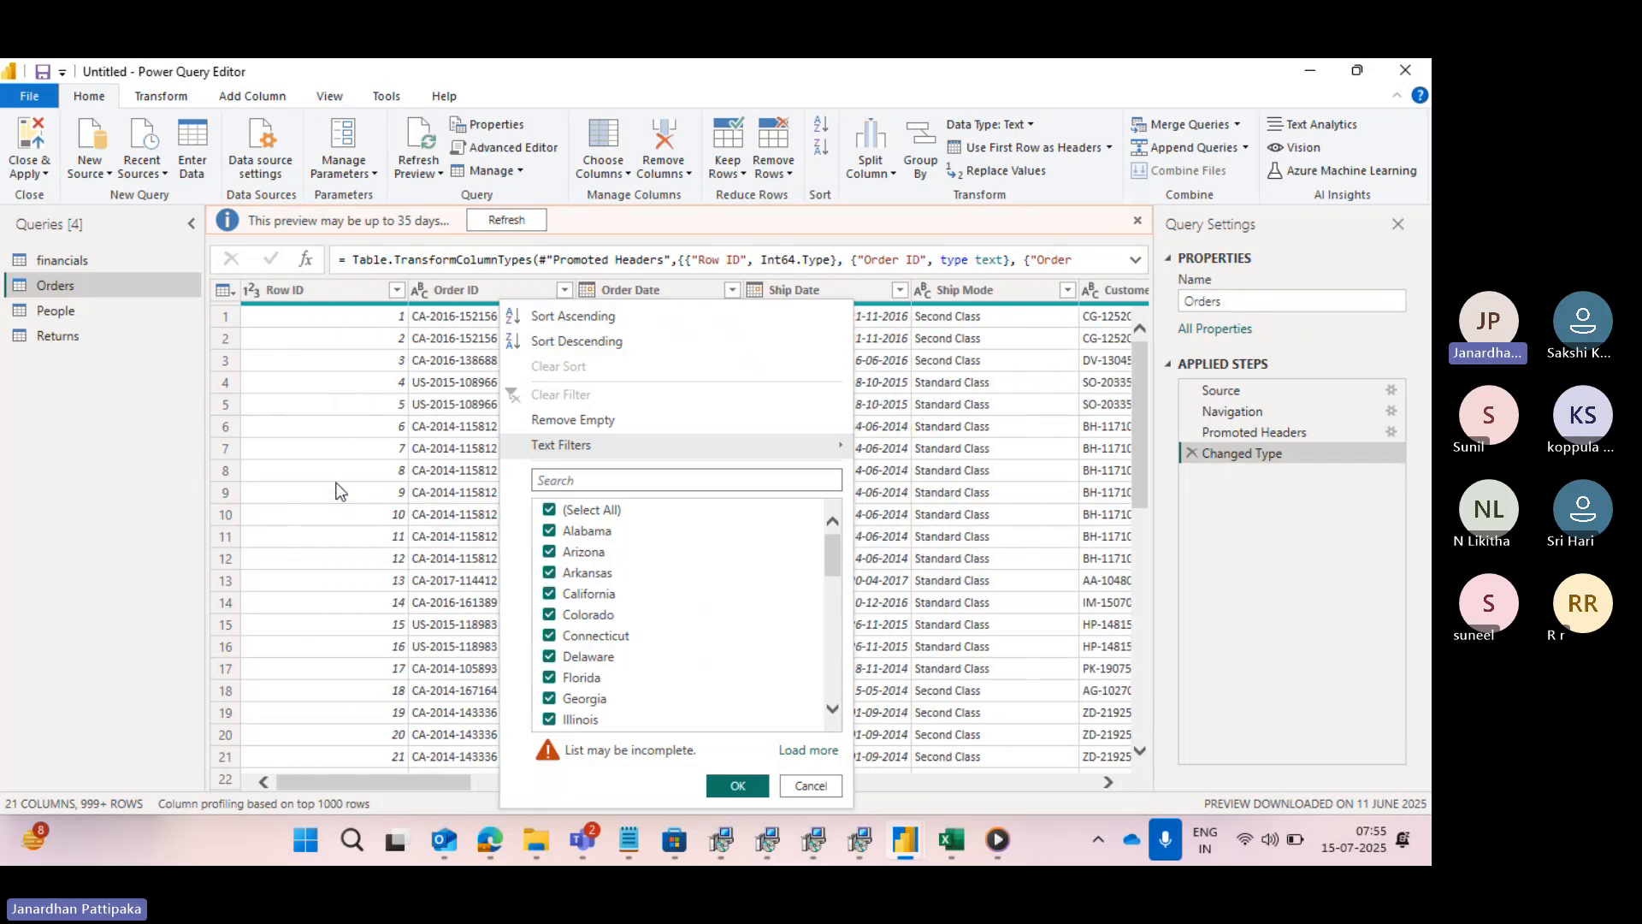
pyautogui.click(1053, 460)
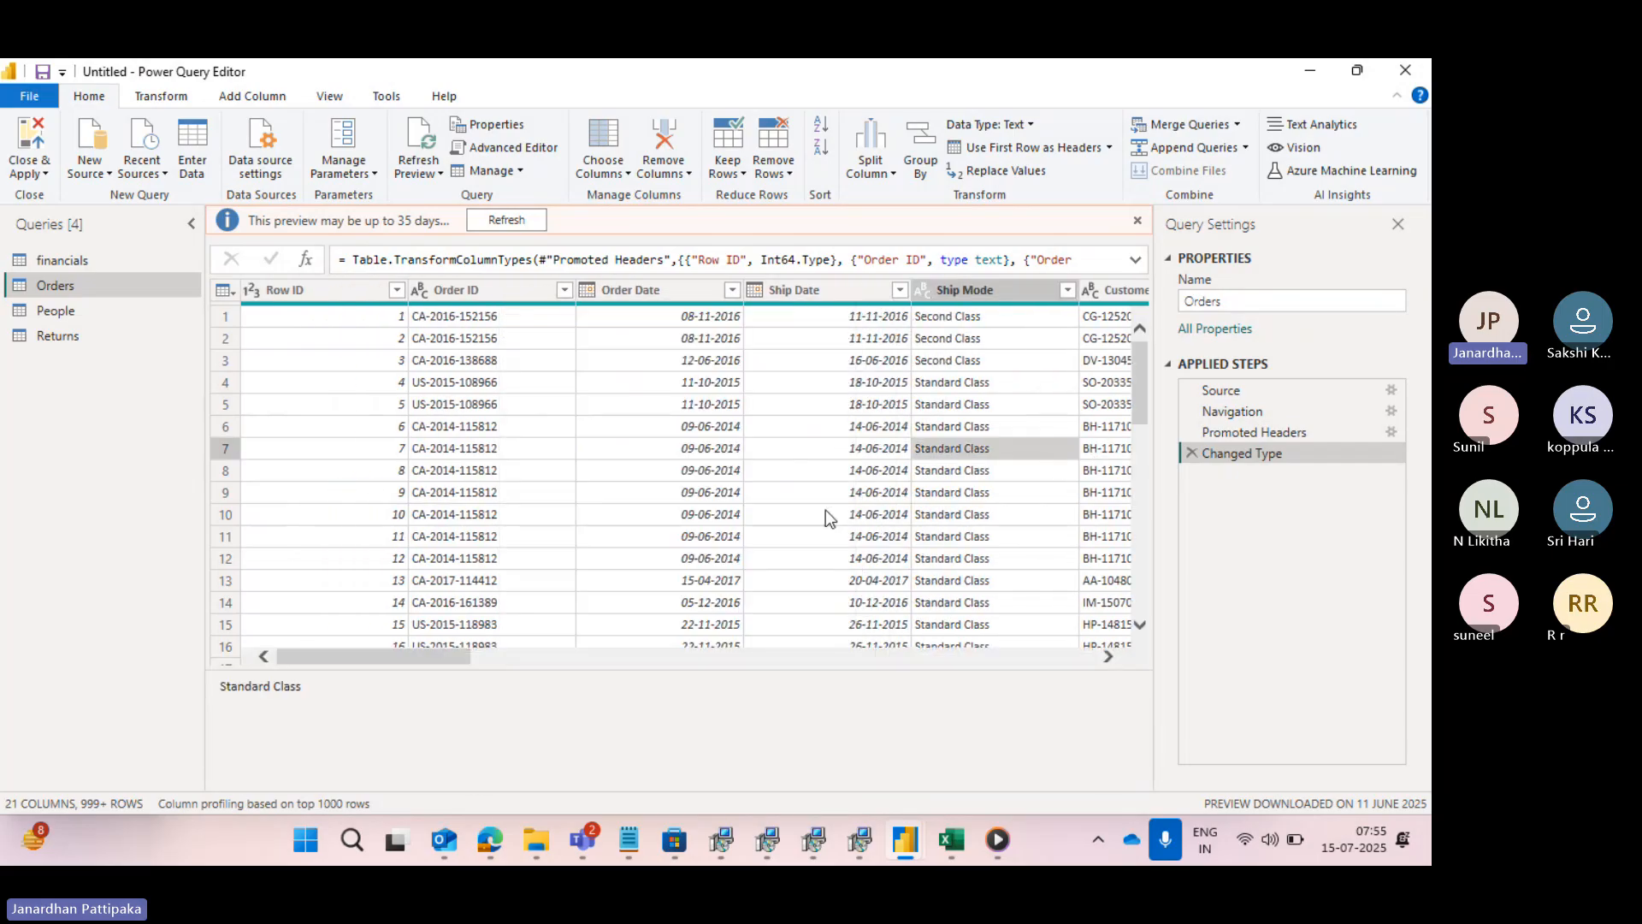
# - Show the number filter conditions available for the Quantity column, and close the list without filtering
pyautogui.hscroll(10, 825, 509)
pyautogui.hscroll(6, 824, 510)
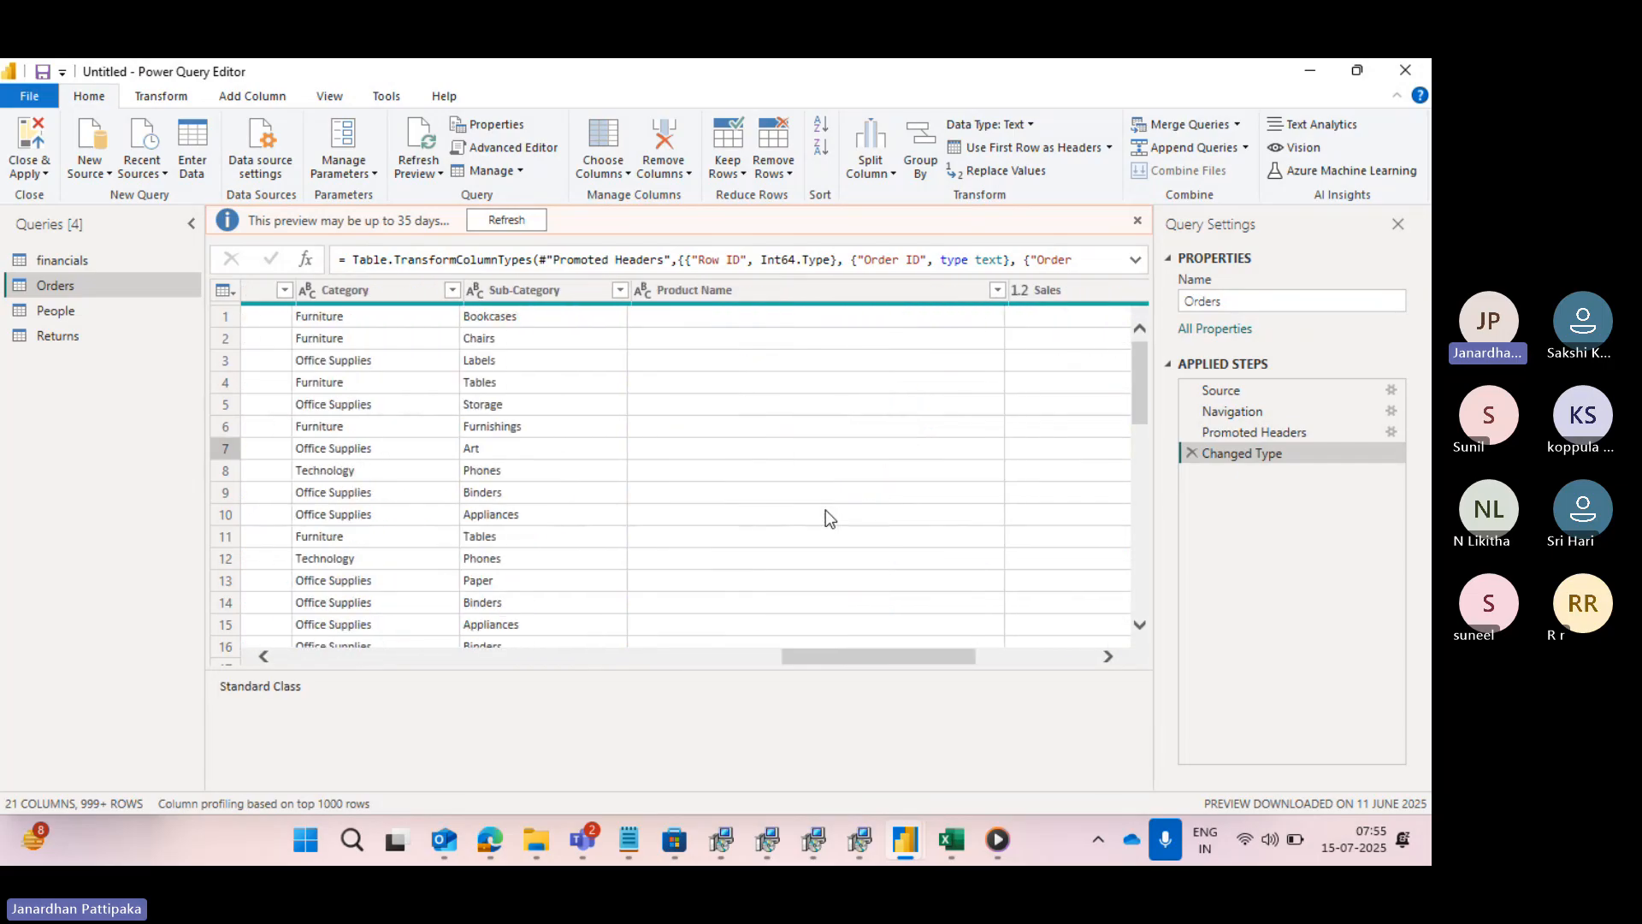
pyautogui.hscroll(3, 937, 446)
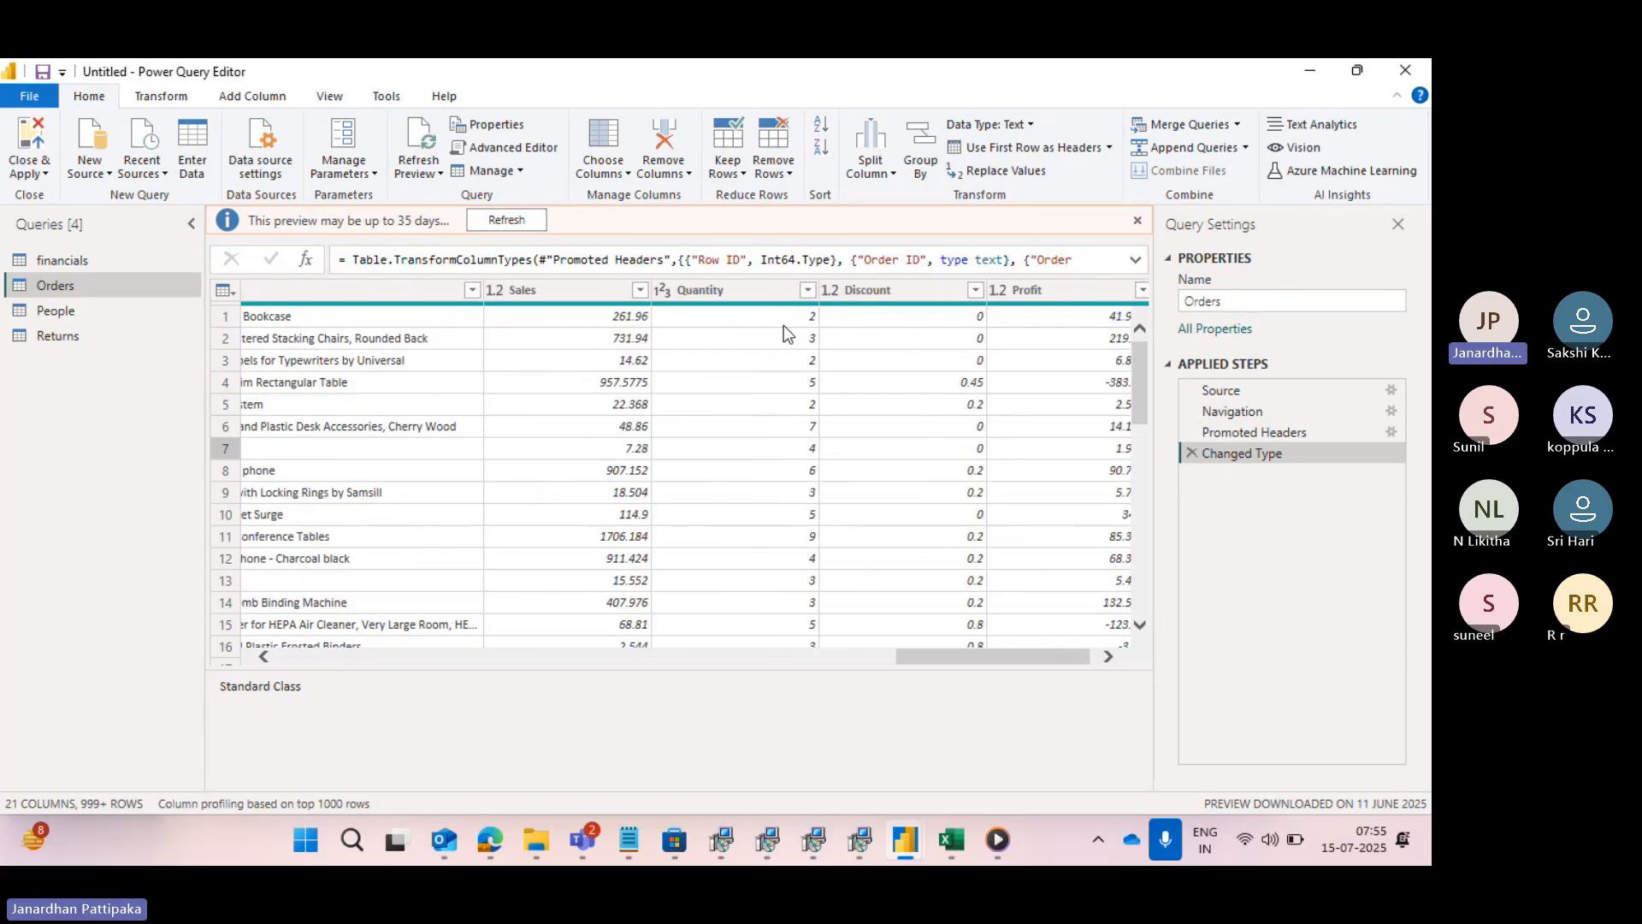
pyautogui.click(743, 289)
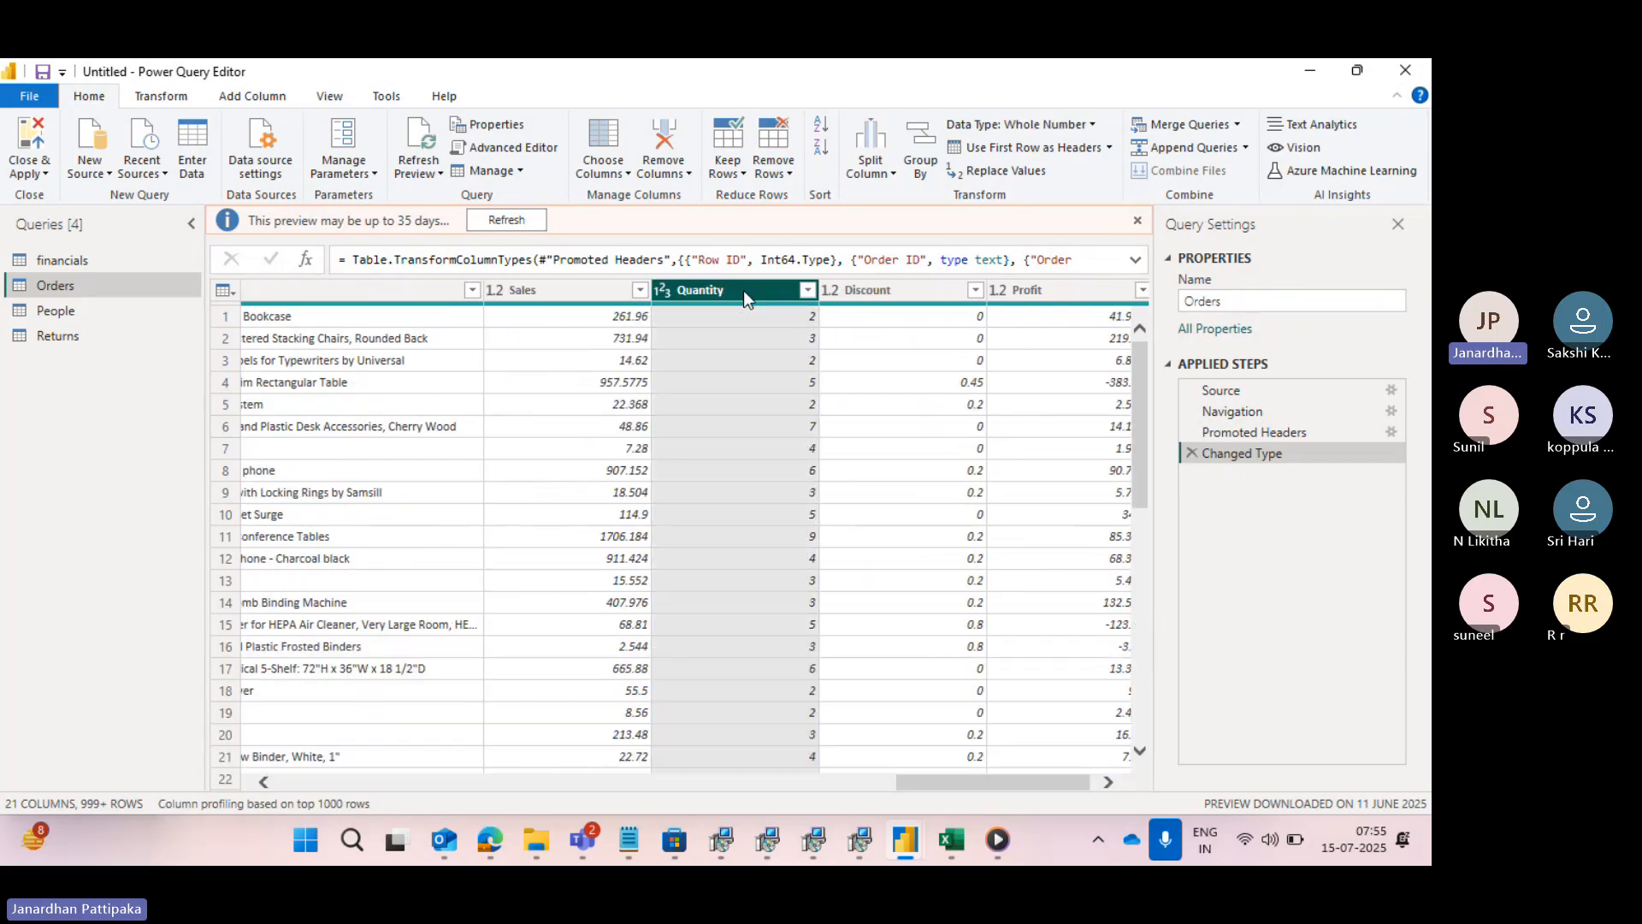
pyautogui.click(808, 292)
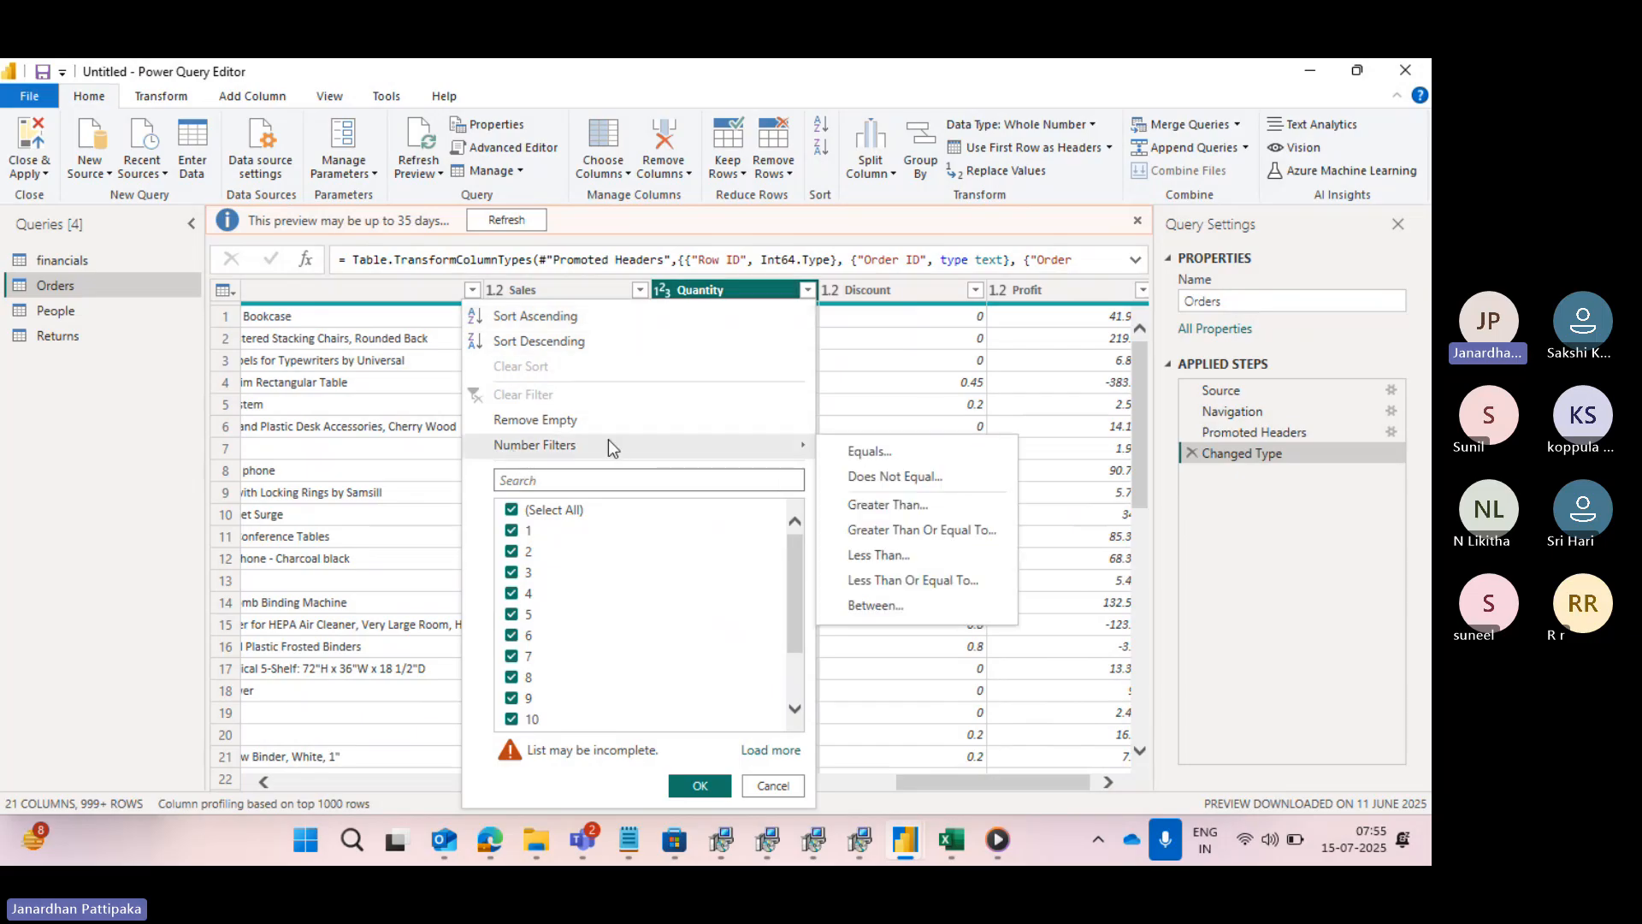
pyautogui.click(836, 316)
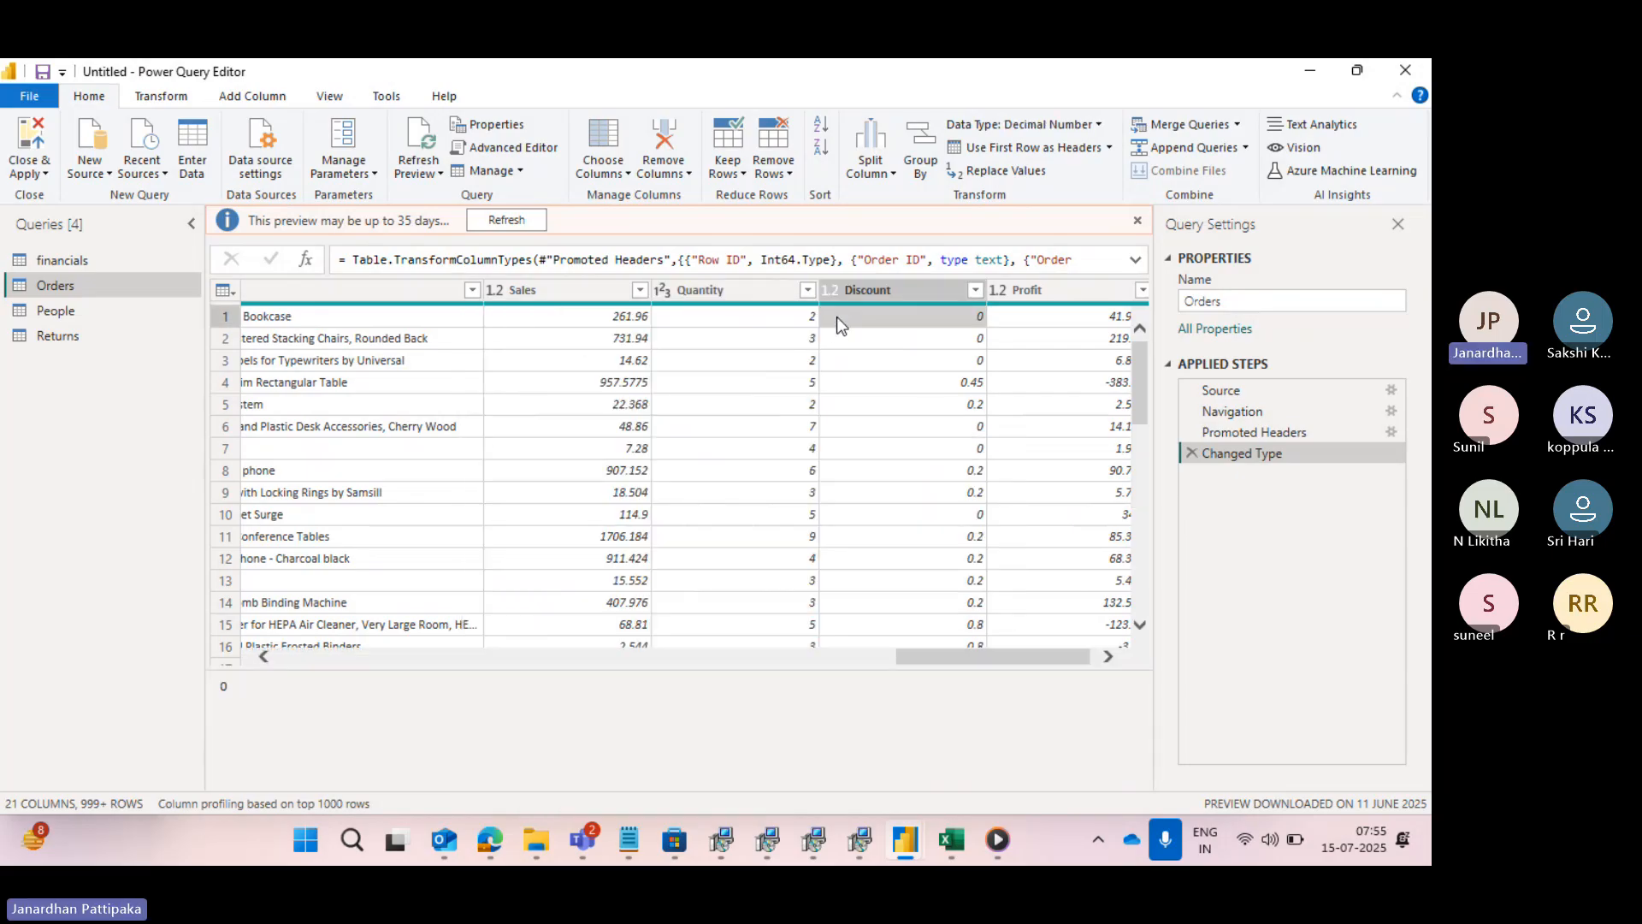
# - Show the date filter option available for the Order Date column, and close the list without filtering
pyautogui.hscroll(-15, 418, 434)
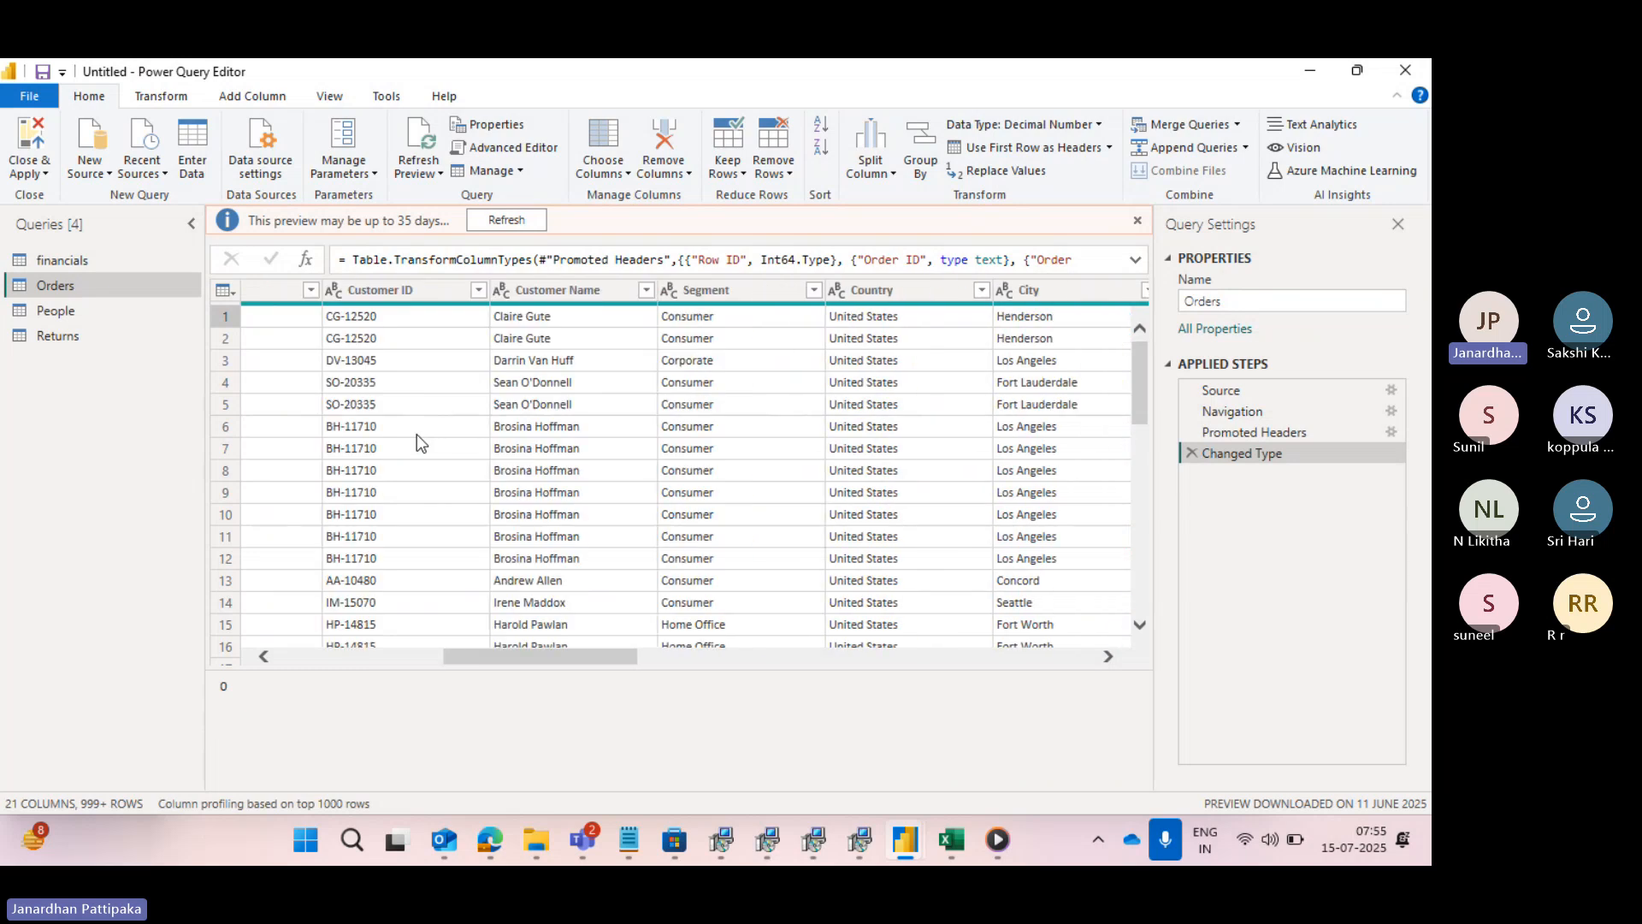
pyautogui.hscroll(-3, 417, 434)
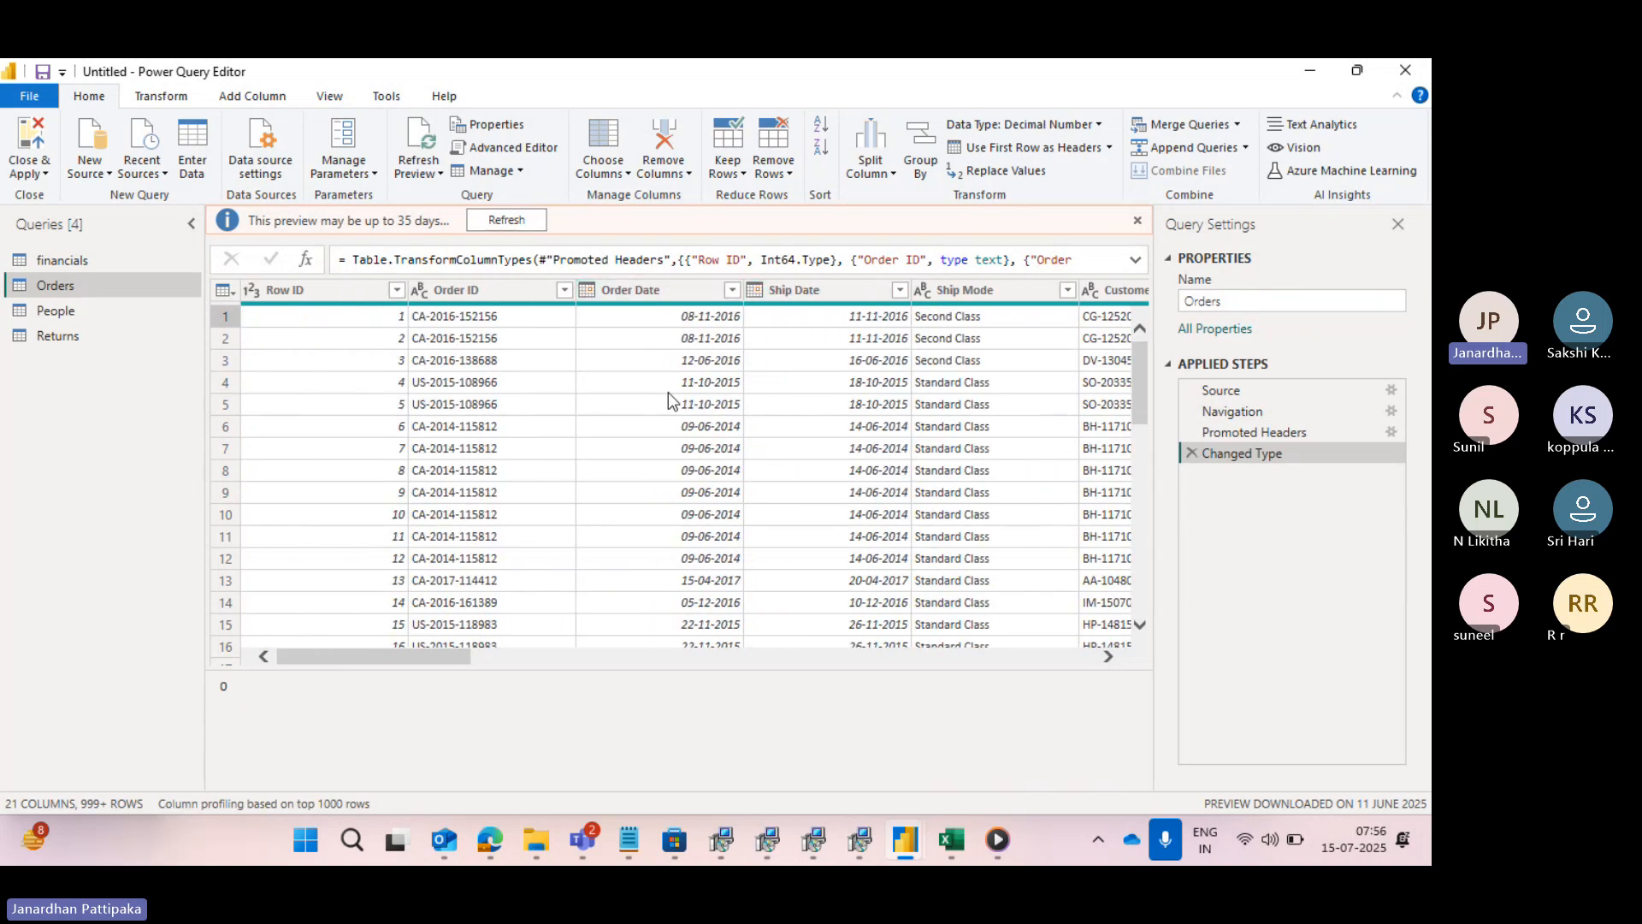
pyautogui.click(733, 291)
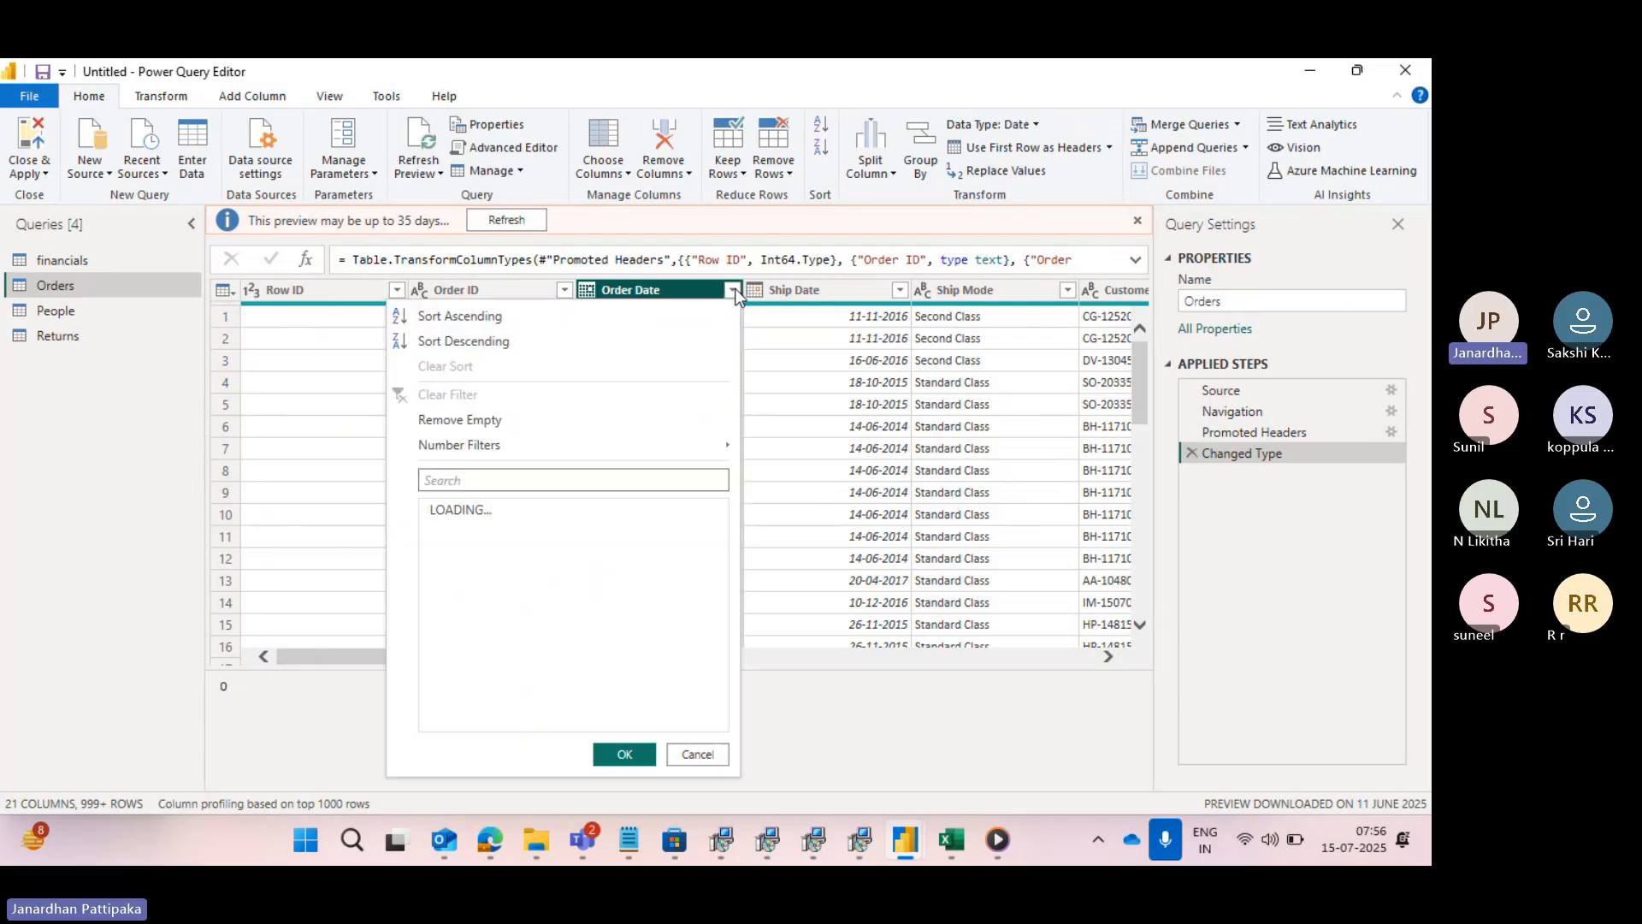
pyautogui.moveTo(452, 451)
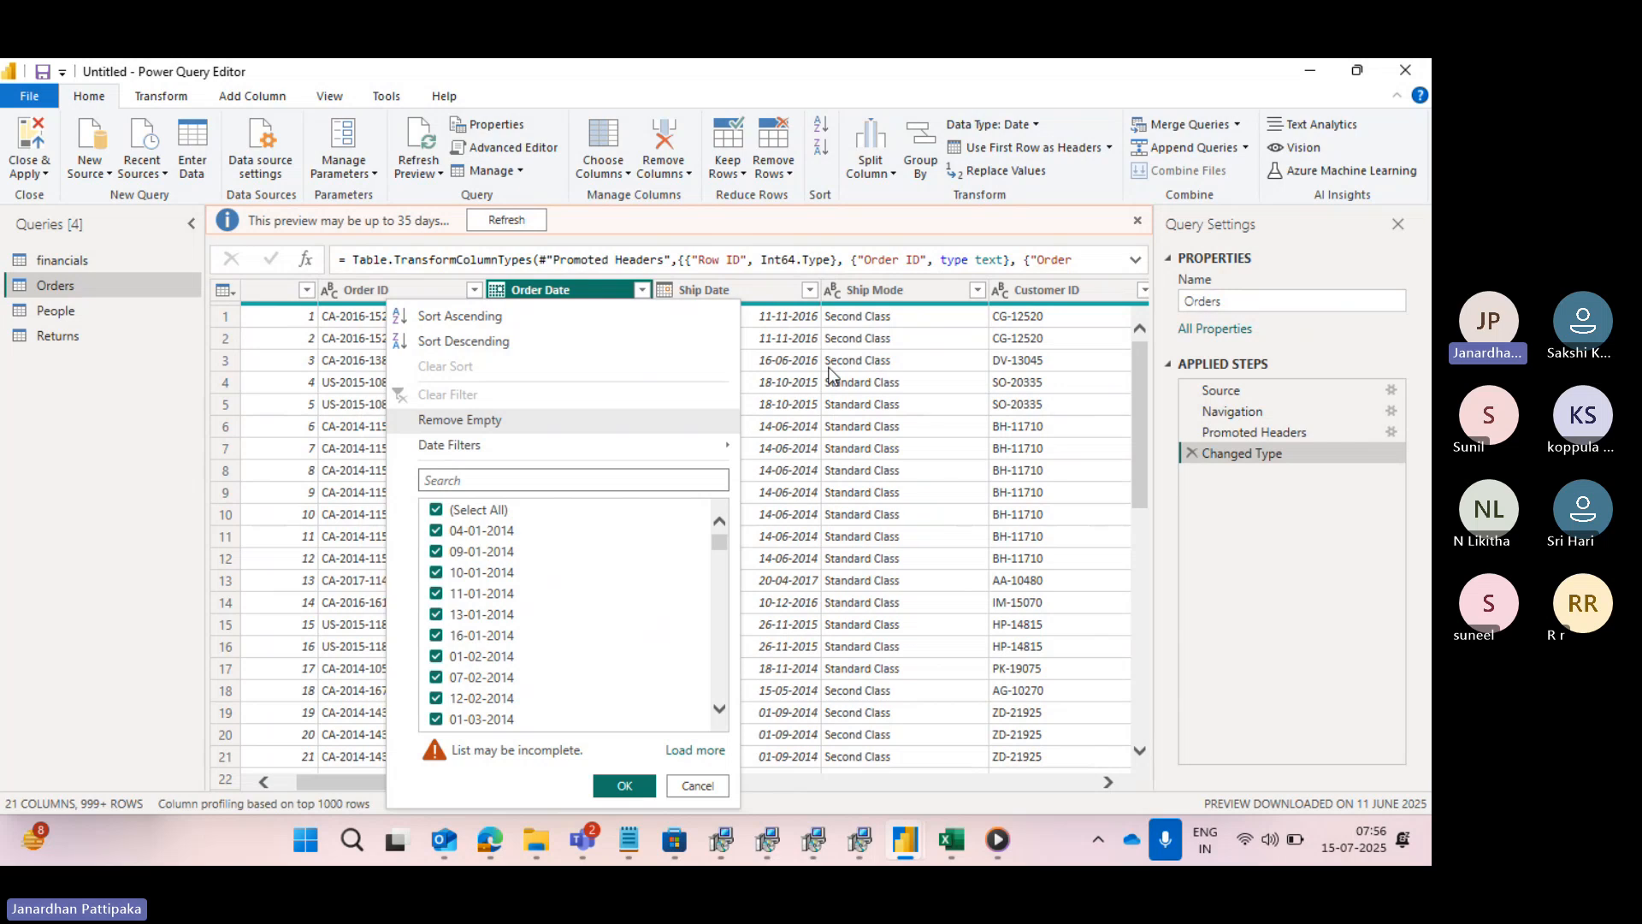
pyautogui.click(826, 366)
# - Filter the State column with a text filter to keep only rows where State equals California
pyautogui.hscroll(10, 690, 424)
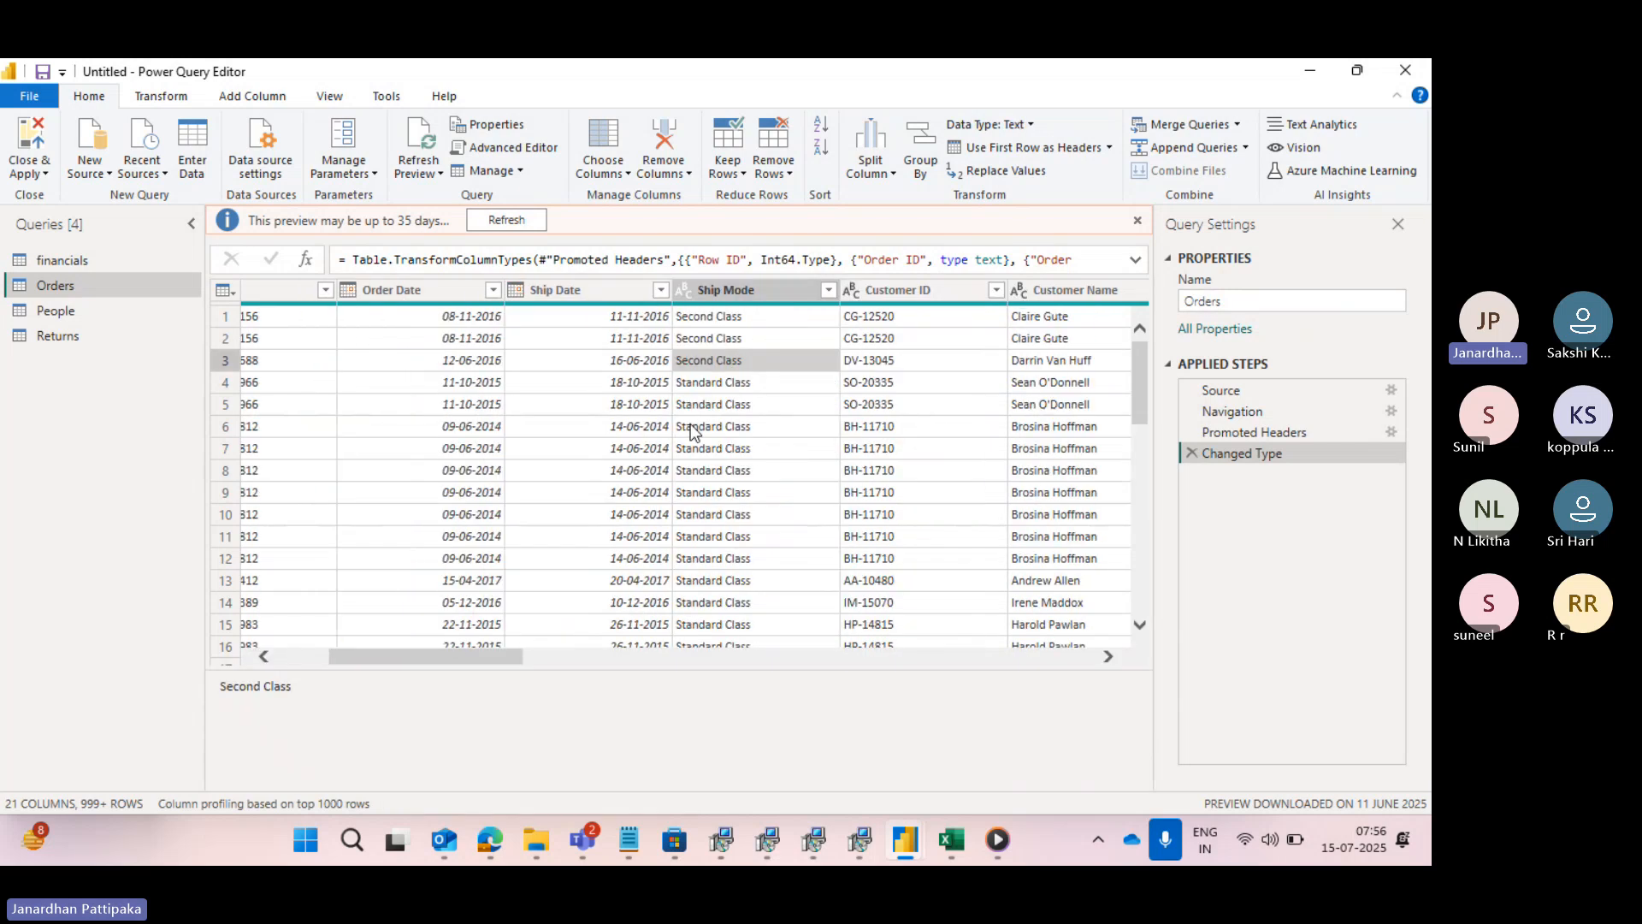
pyautogui.hscroll(5, 690, 423)
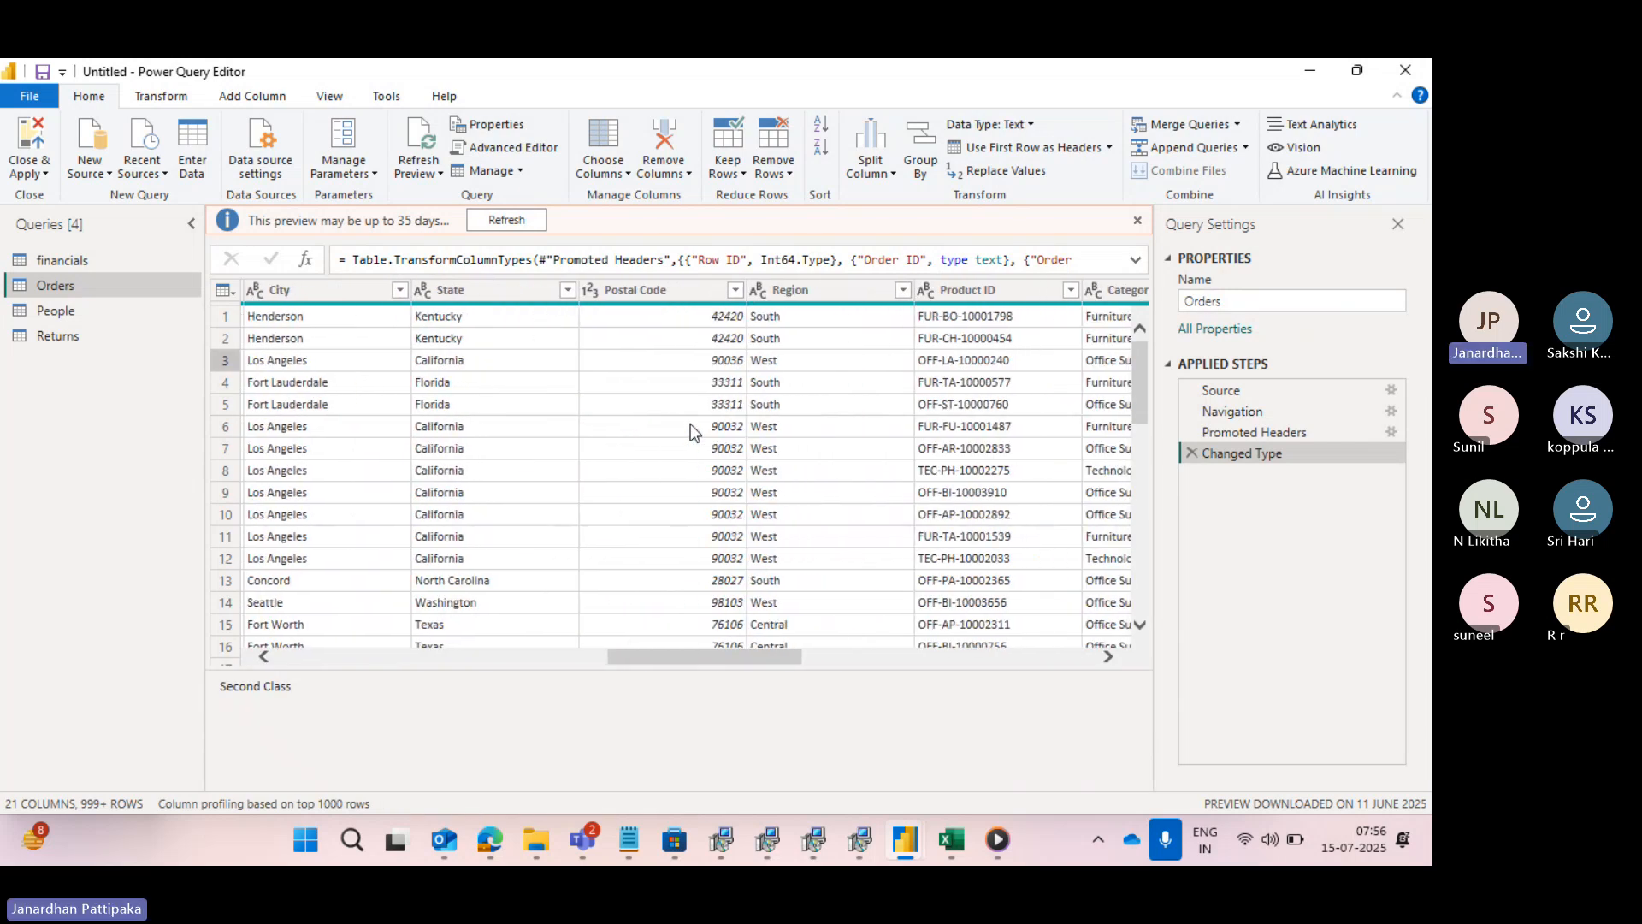
pyautogui.click(499, 289)
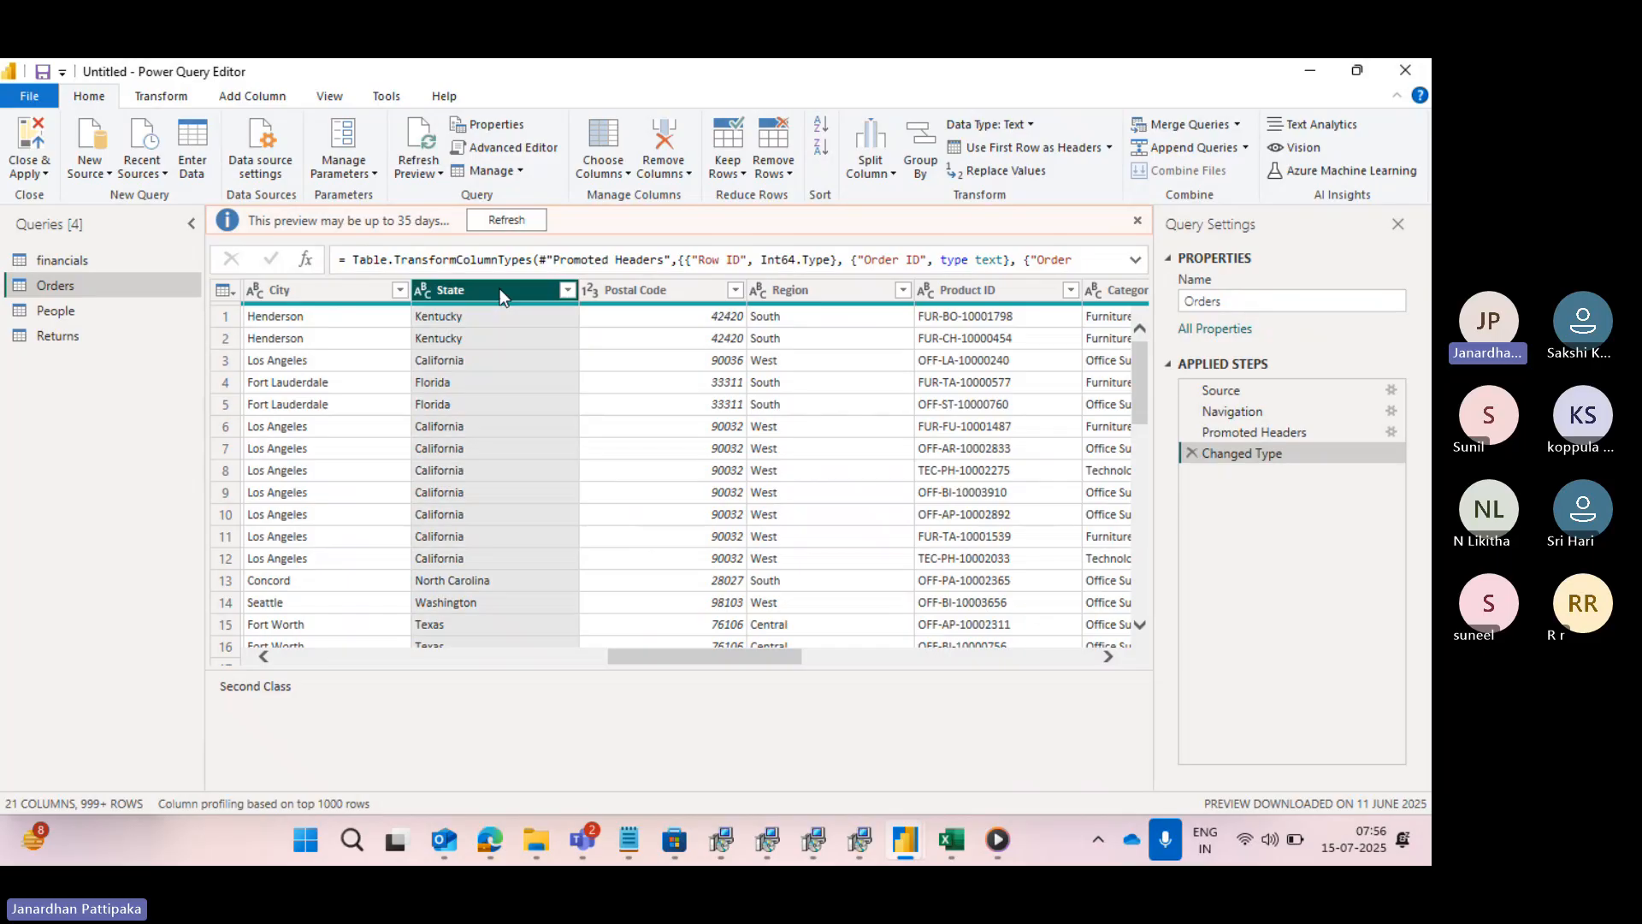
pyautogui.click(566, 290)
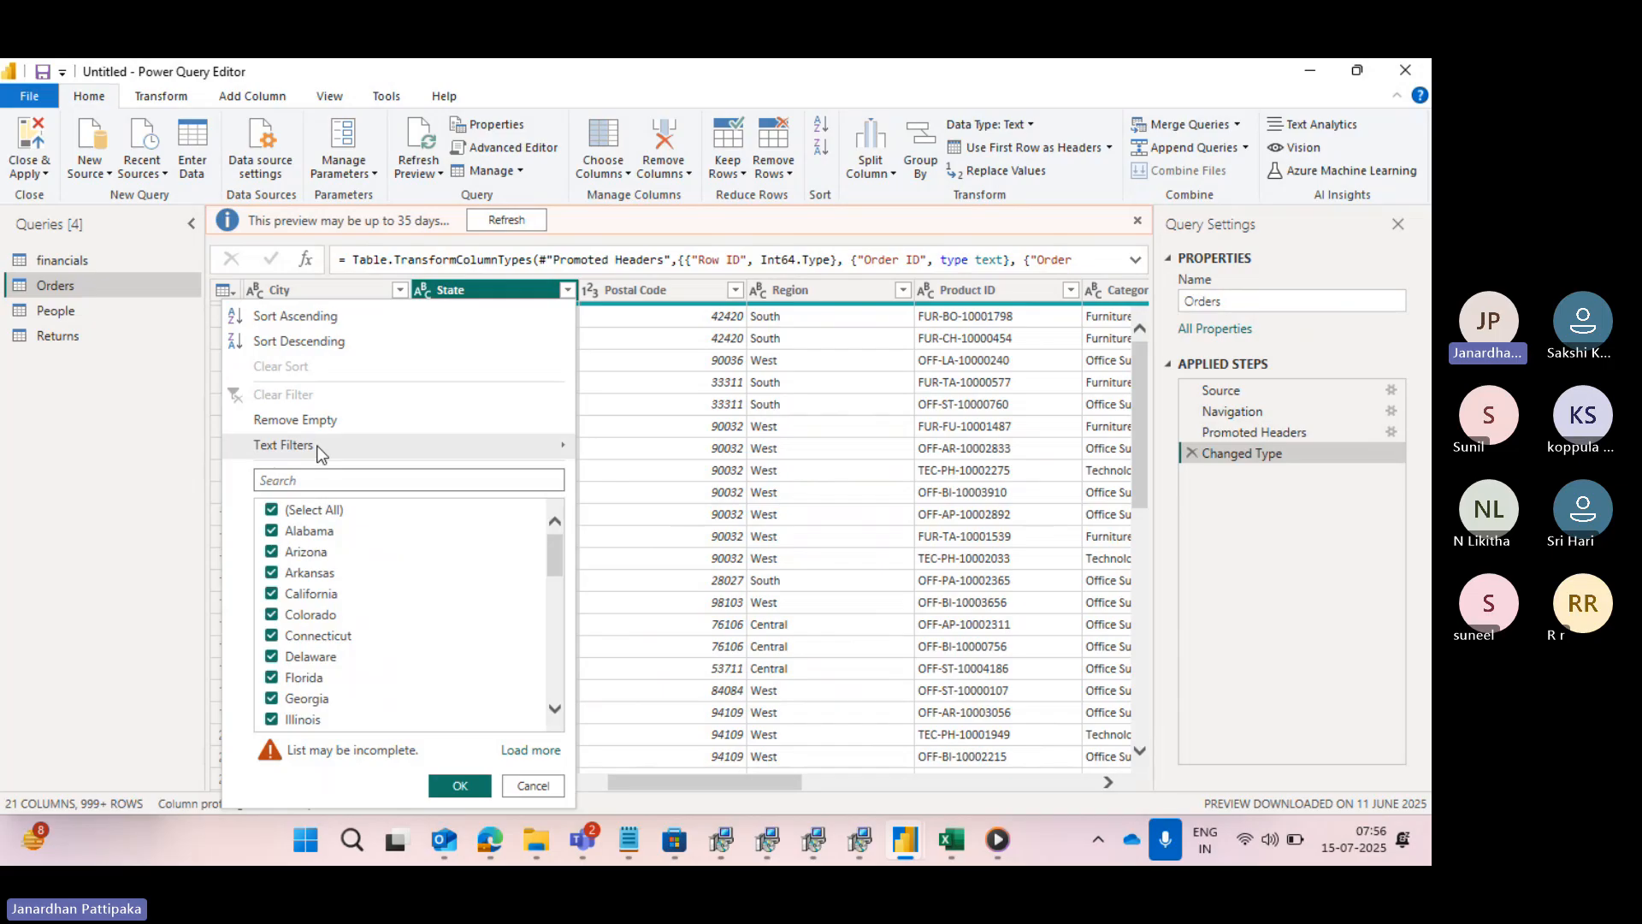
pyautogui.moveTo(318, 451)
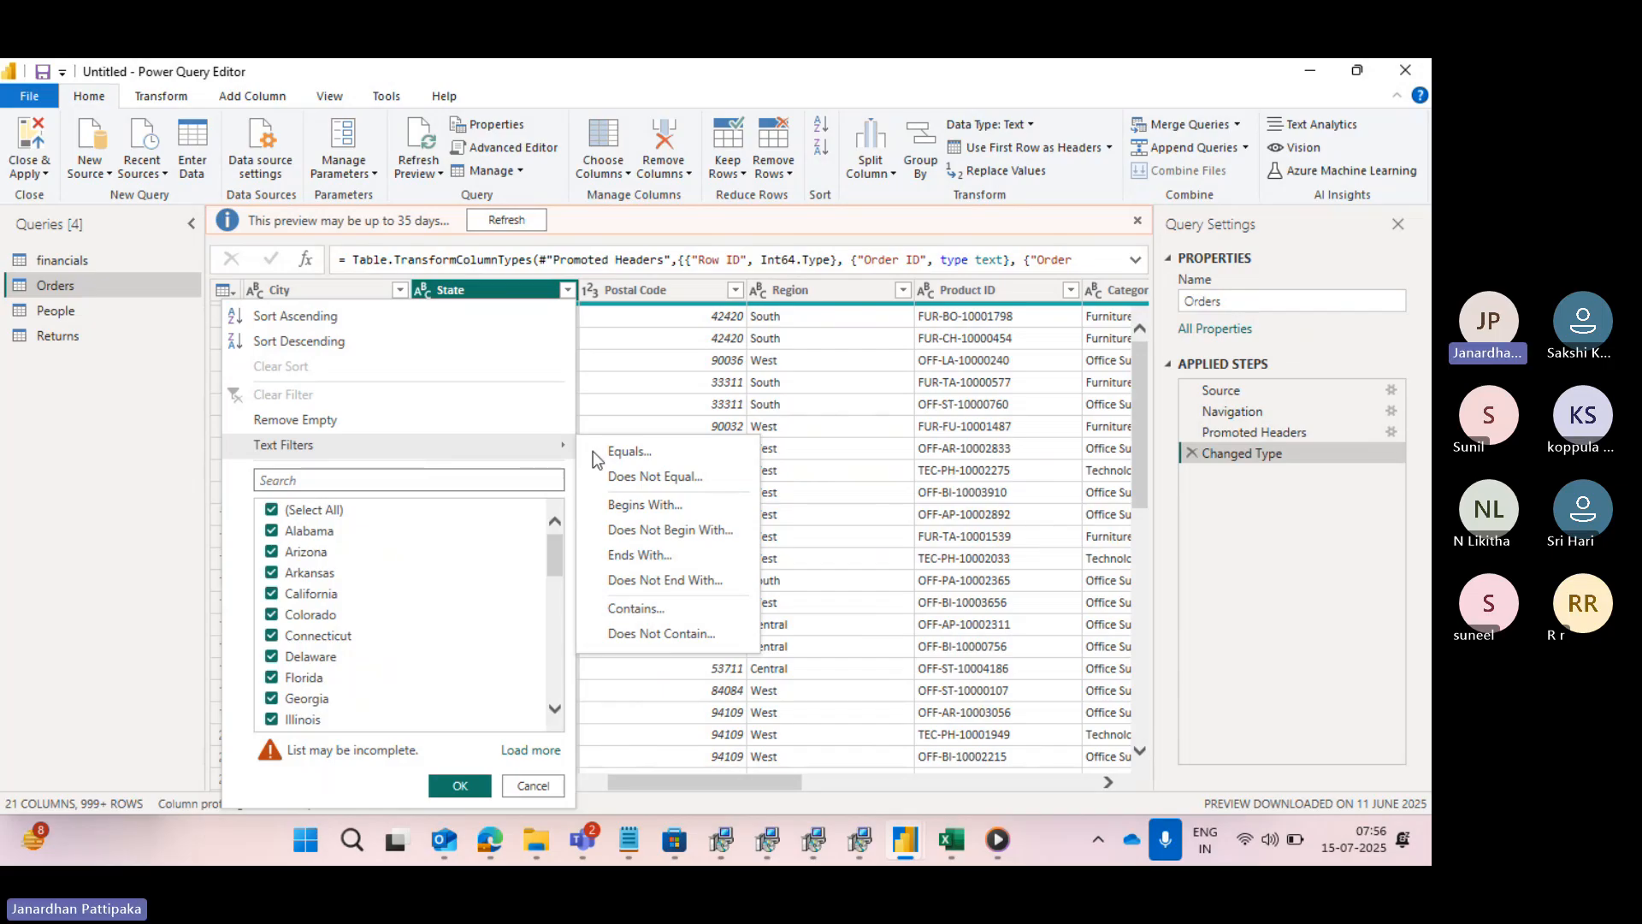
pyautogui.click(629, 454)
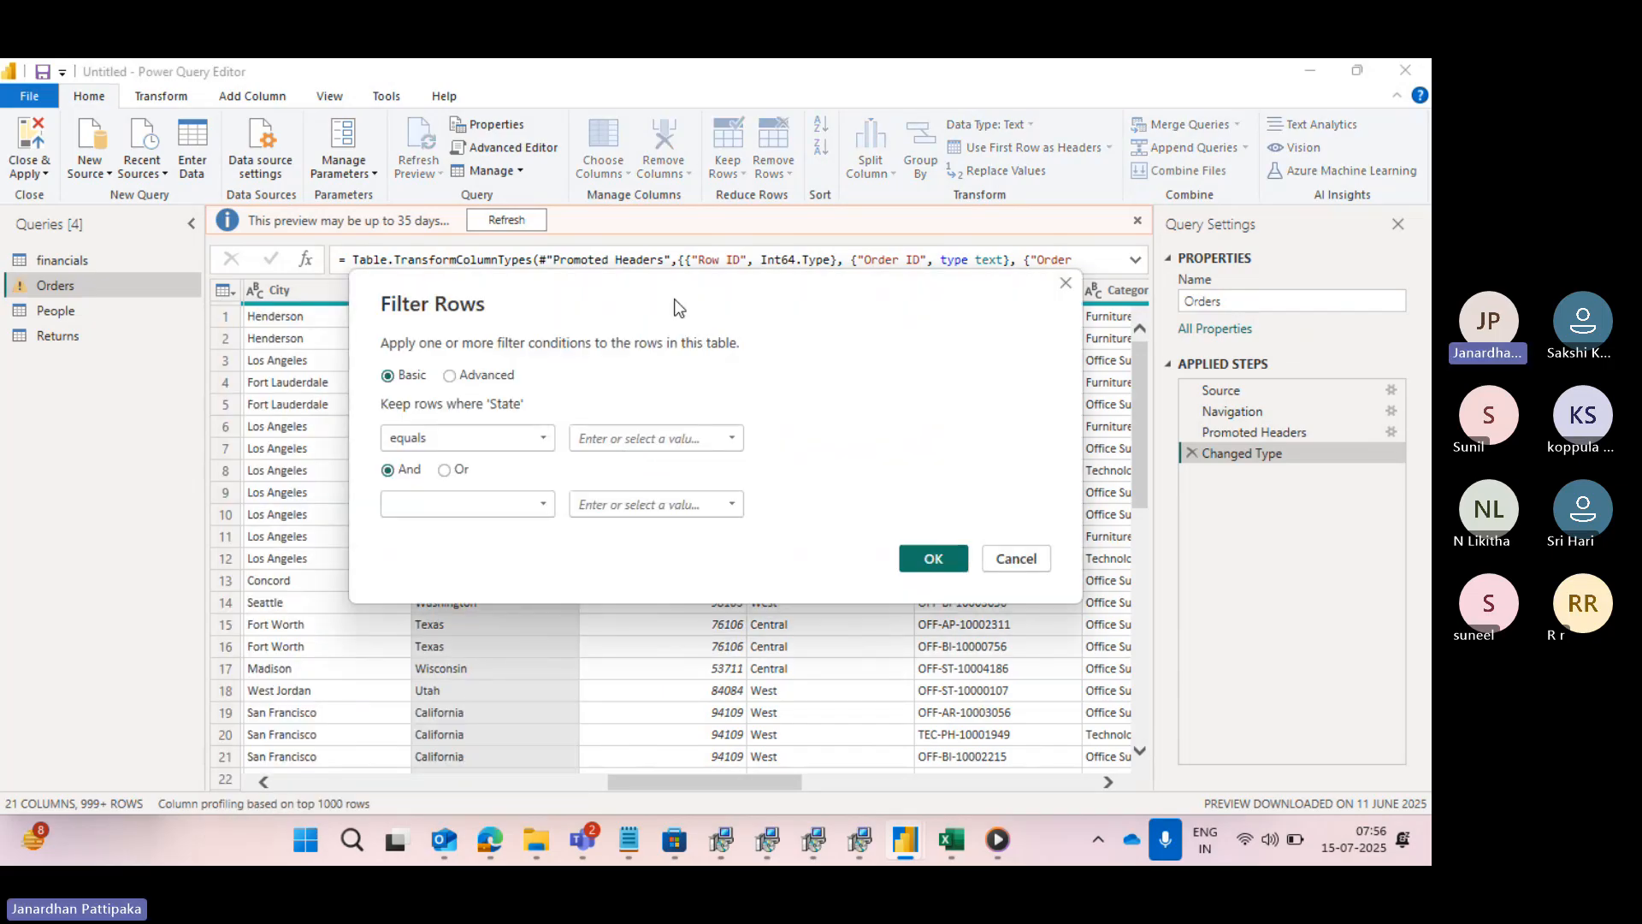
pyautogui.moveTo(678, 306); pyautogui.dragTo(530, 452)
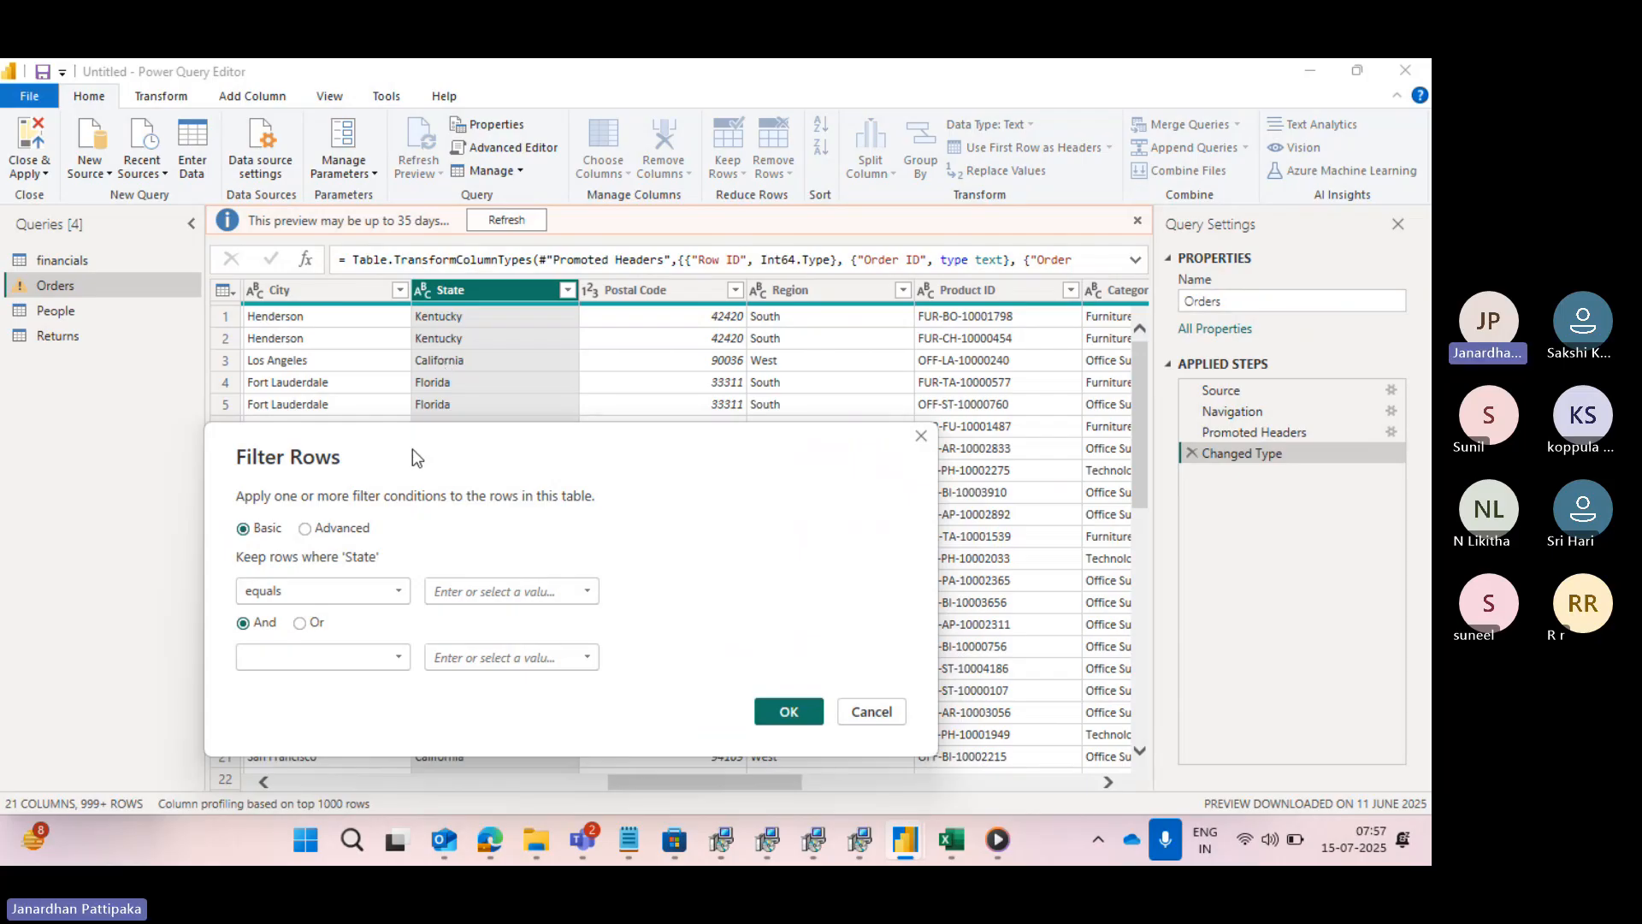
pyautogui.moveTo(412, 448); pyautogui.dragTo(423, 363)
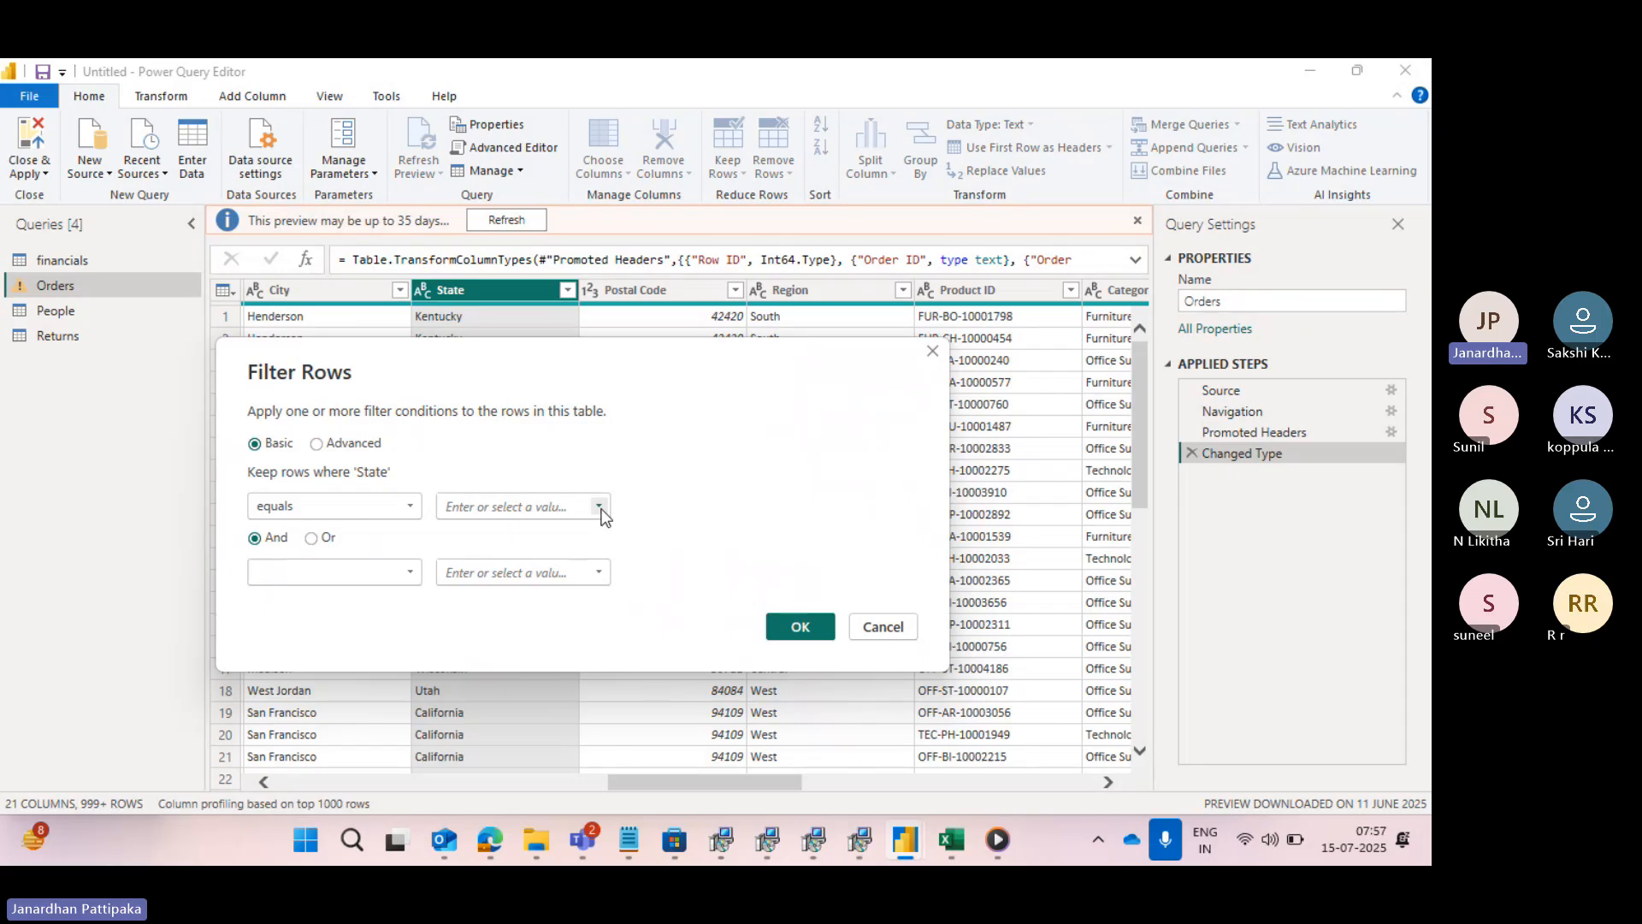
pyautogui.click(600, 507)
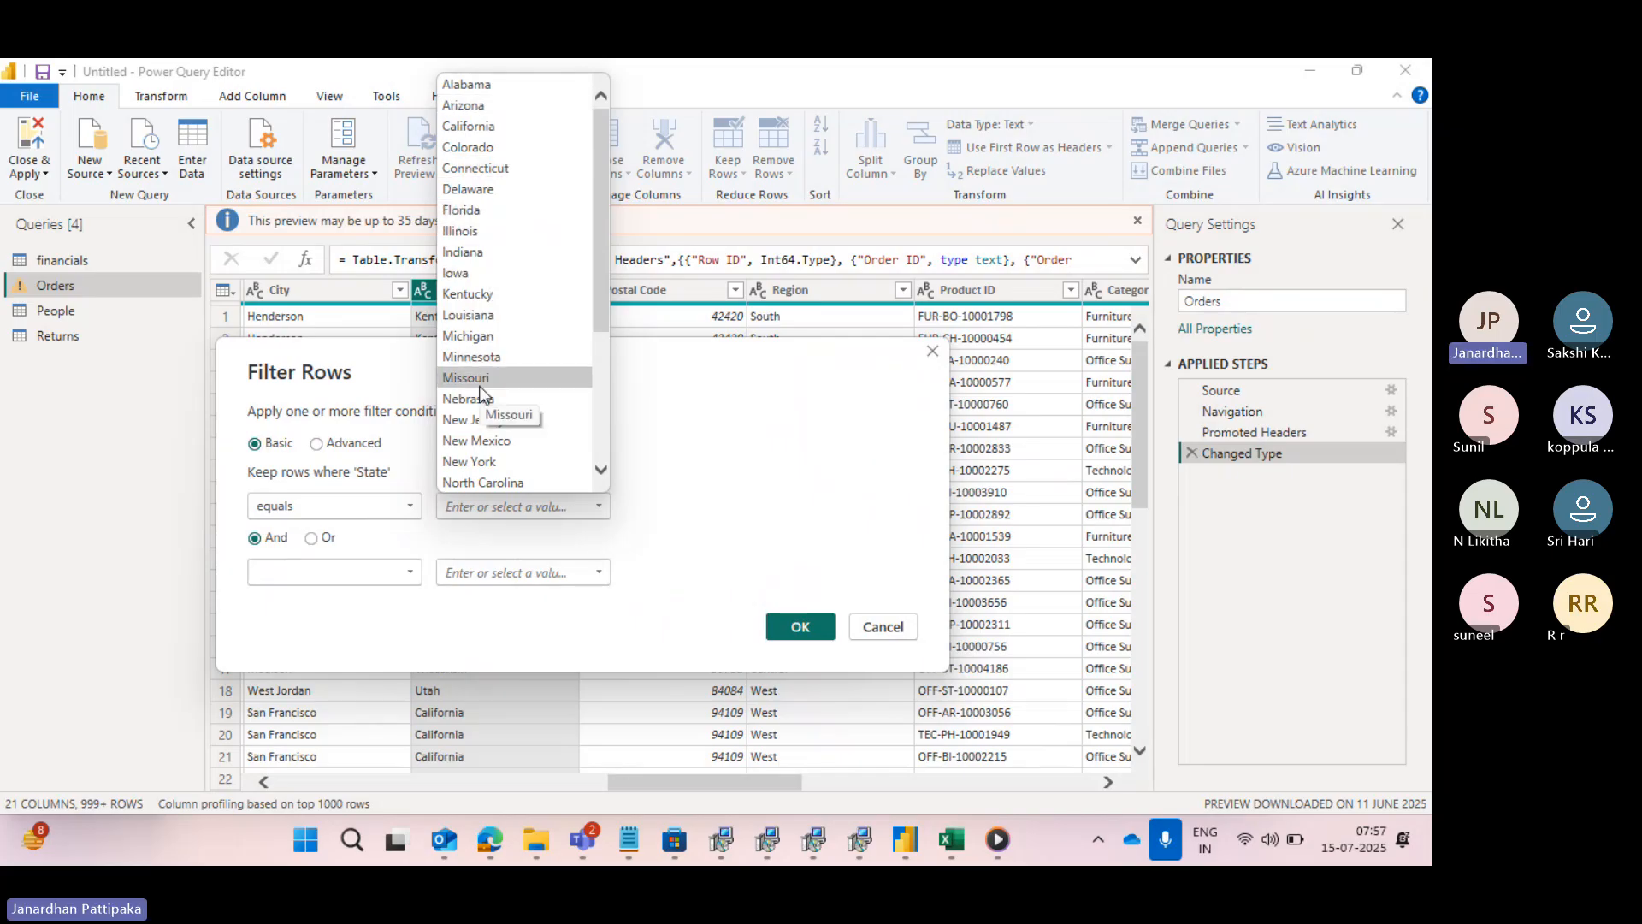
pyautogui.click(475, 129)
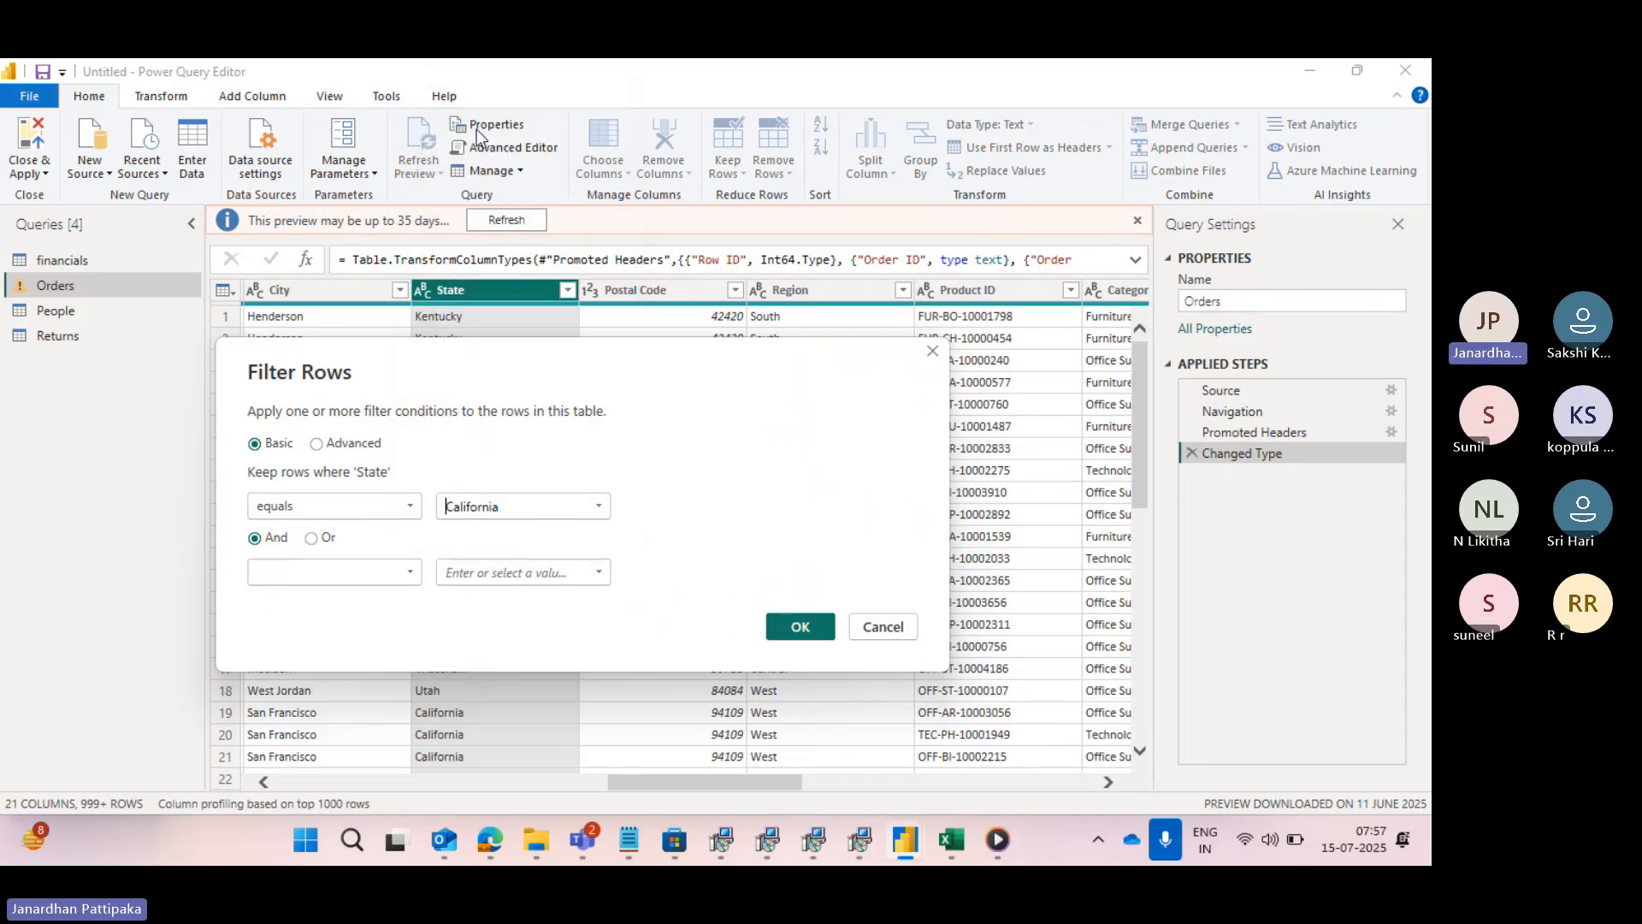
pyautogui.click(798, 627)
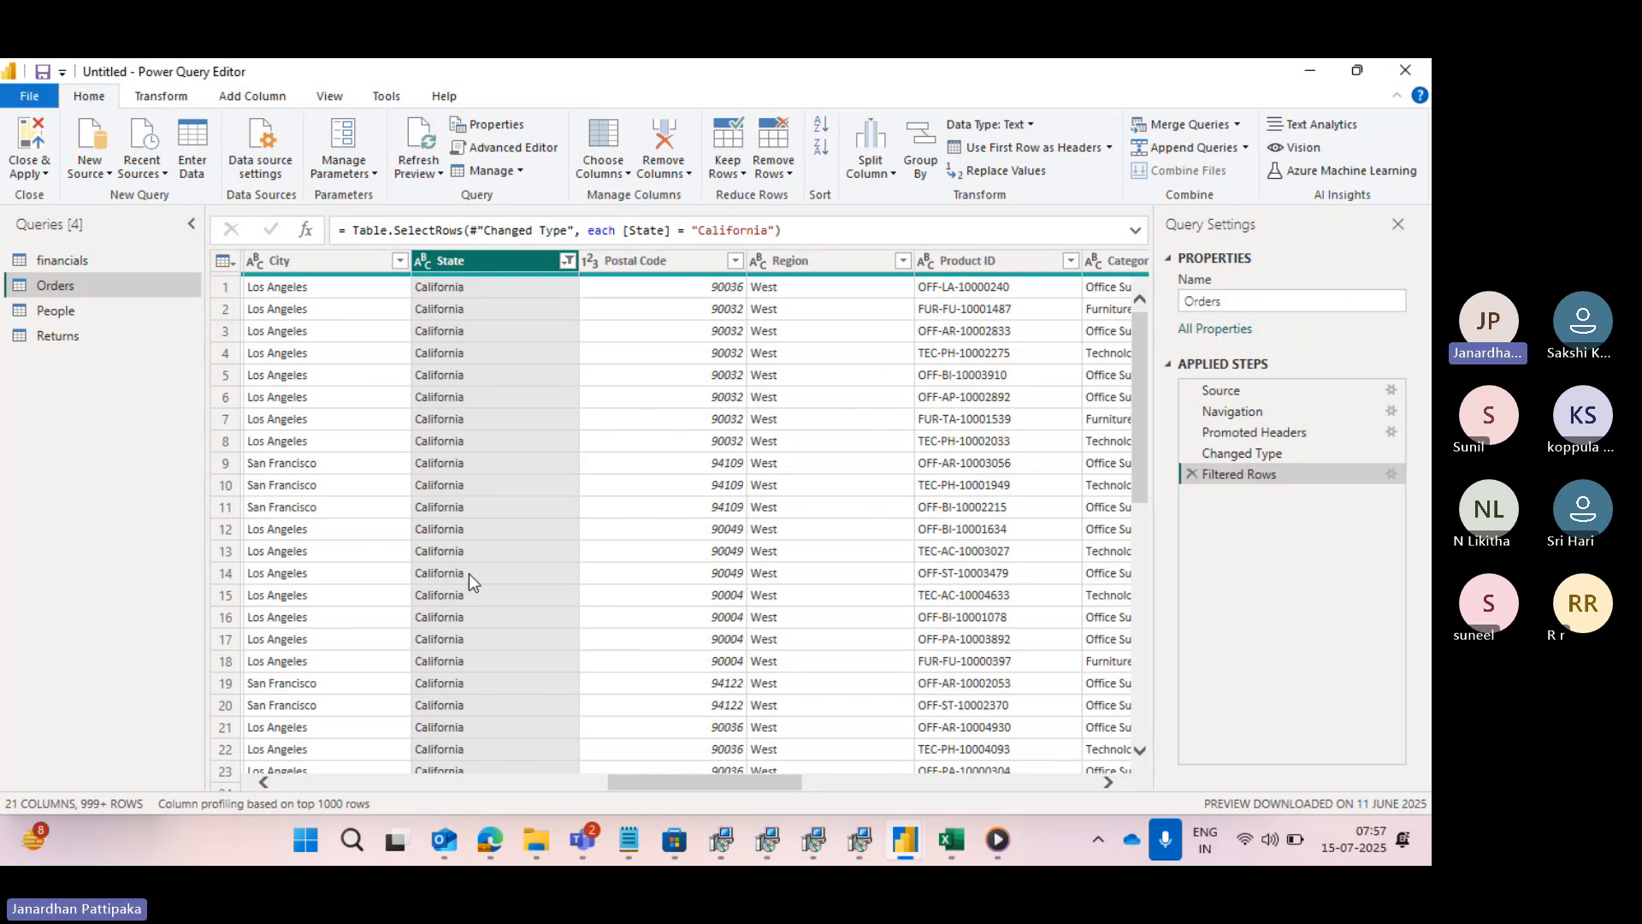
# - Review the filtered rows and the State column's filter list, and close the list without changes
pyautogui.scroll(-3, 468, 494)
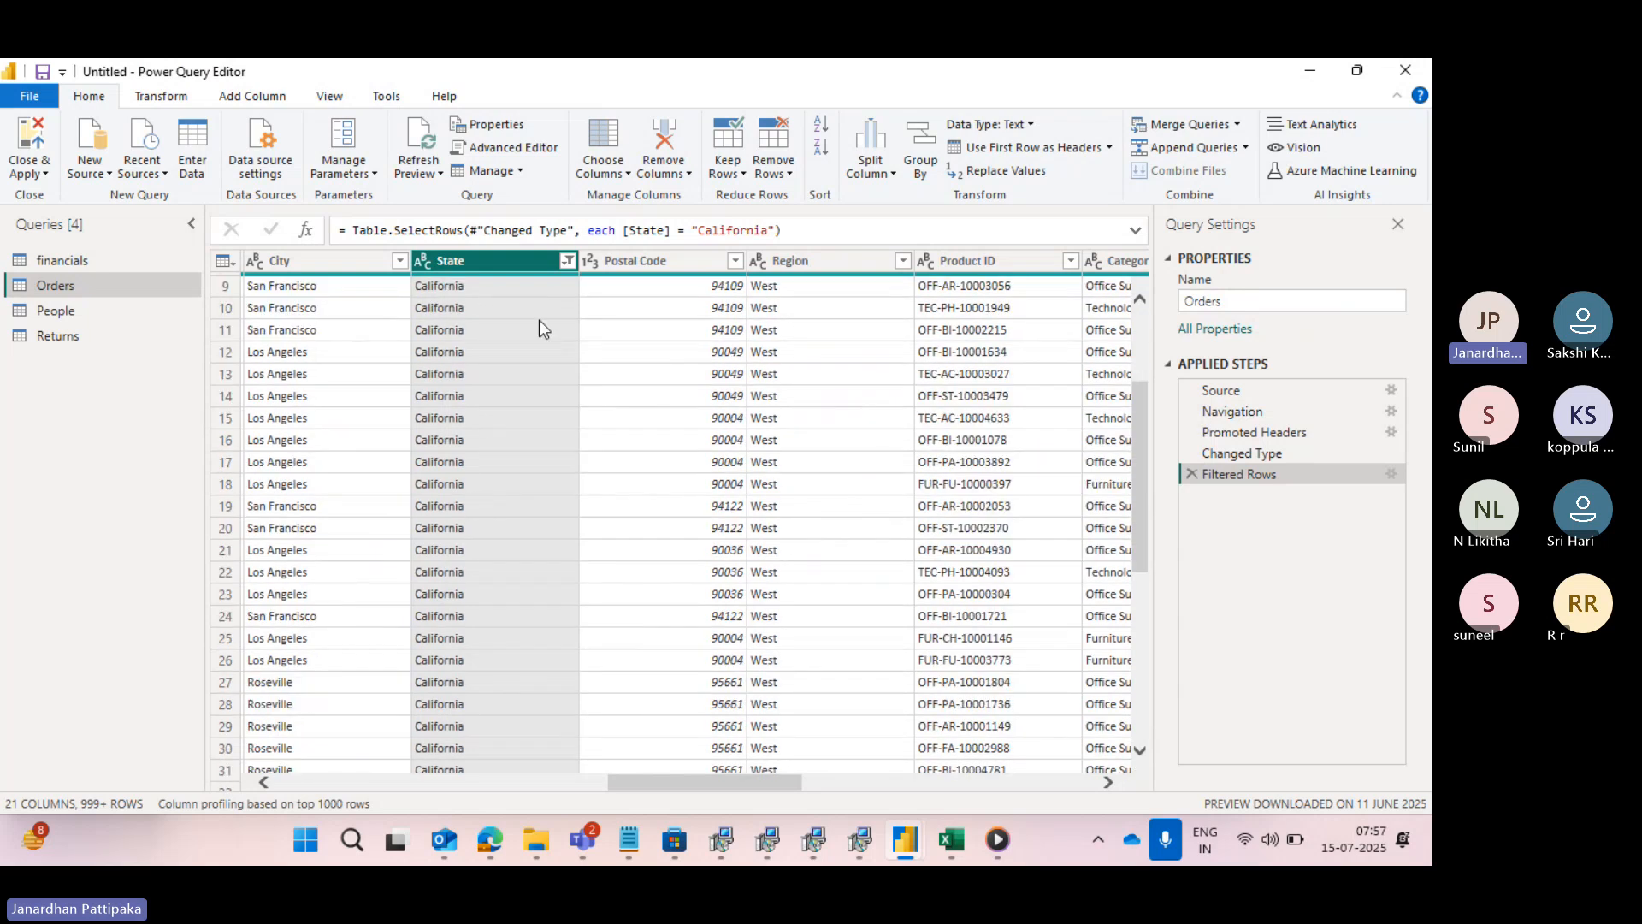
pyautogui.click(567, 260)
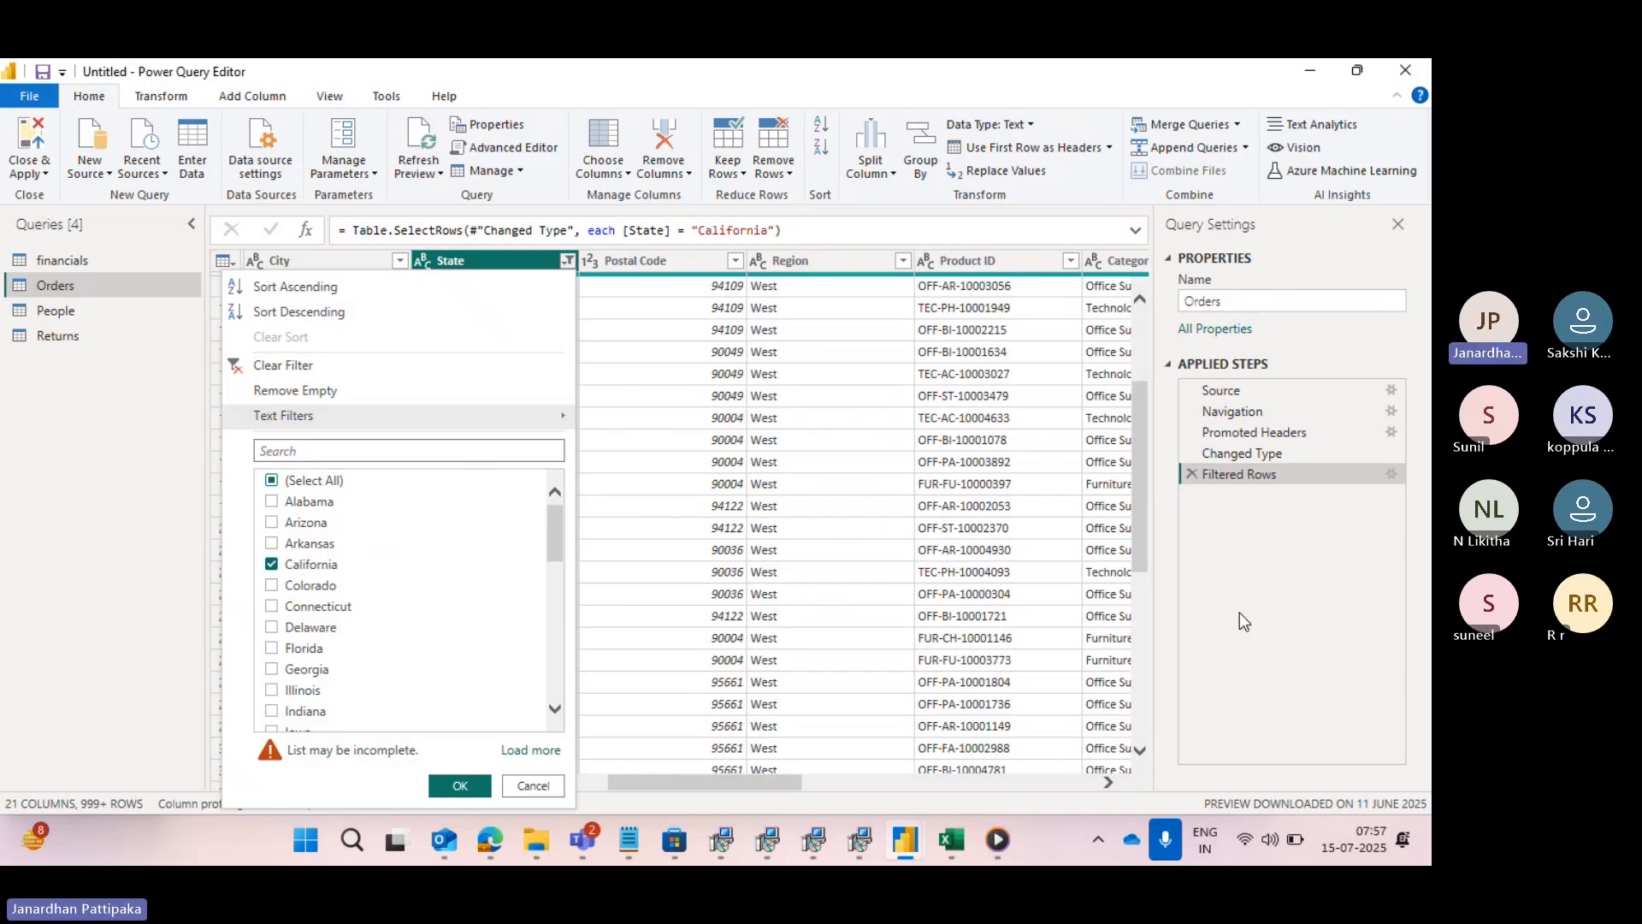
pyautogui.click(576, 654)
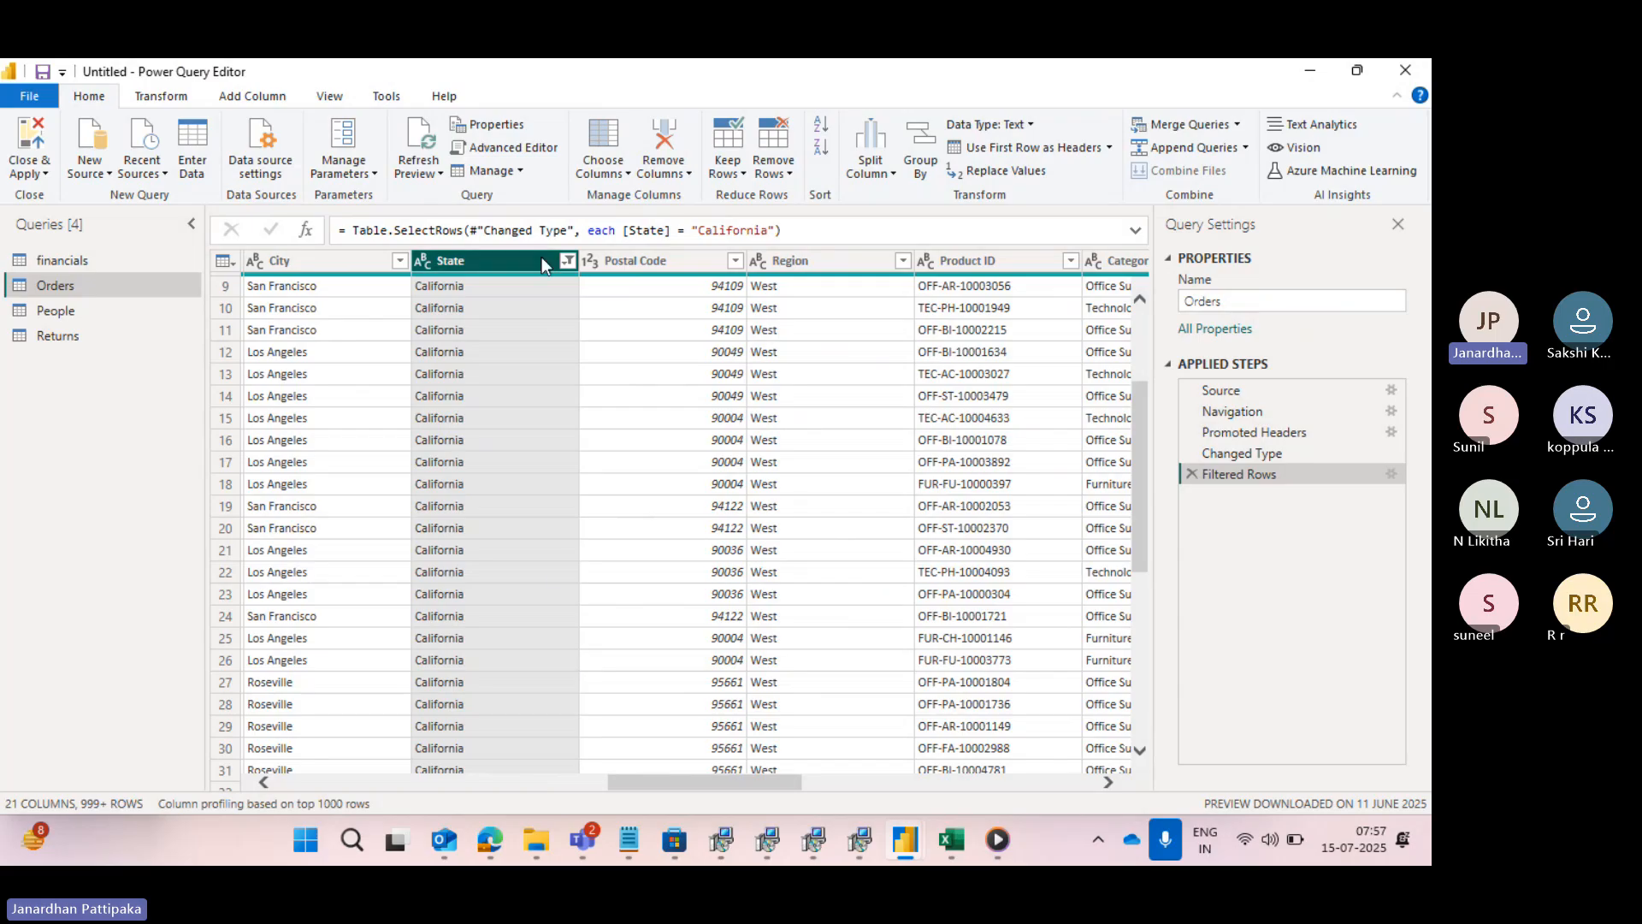
pyautogui.click(566, 260)
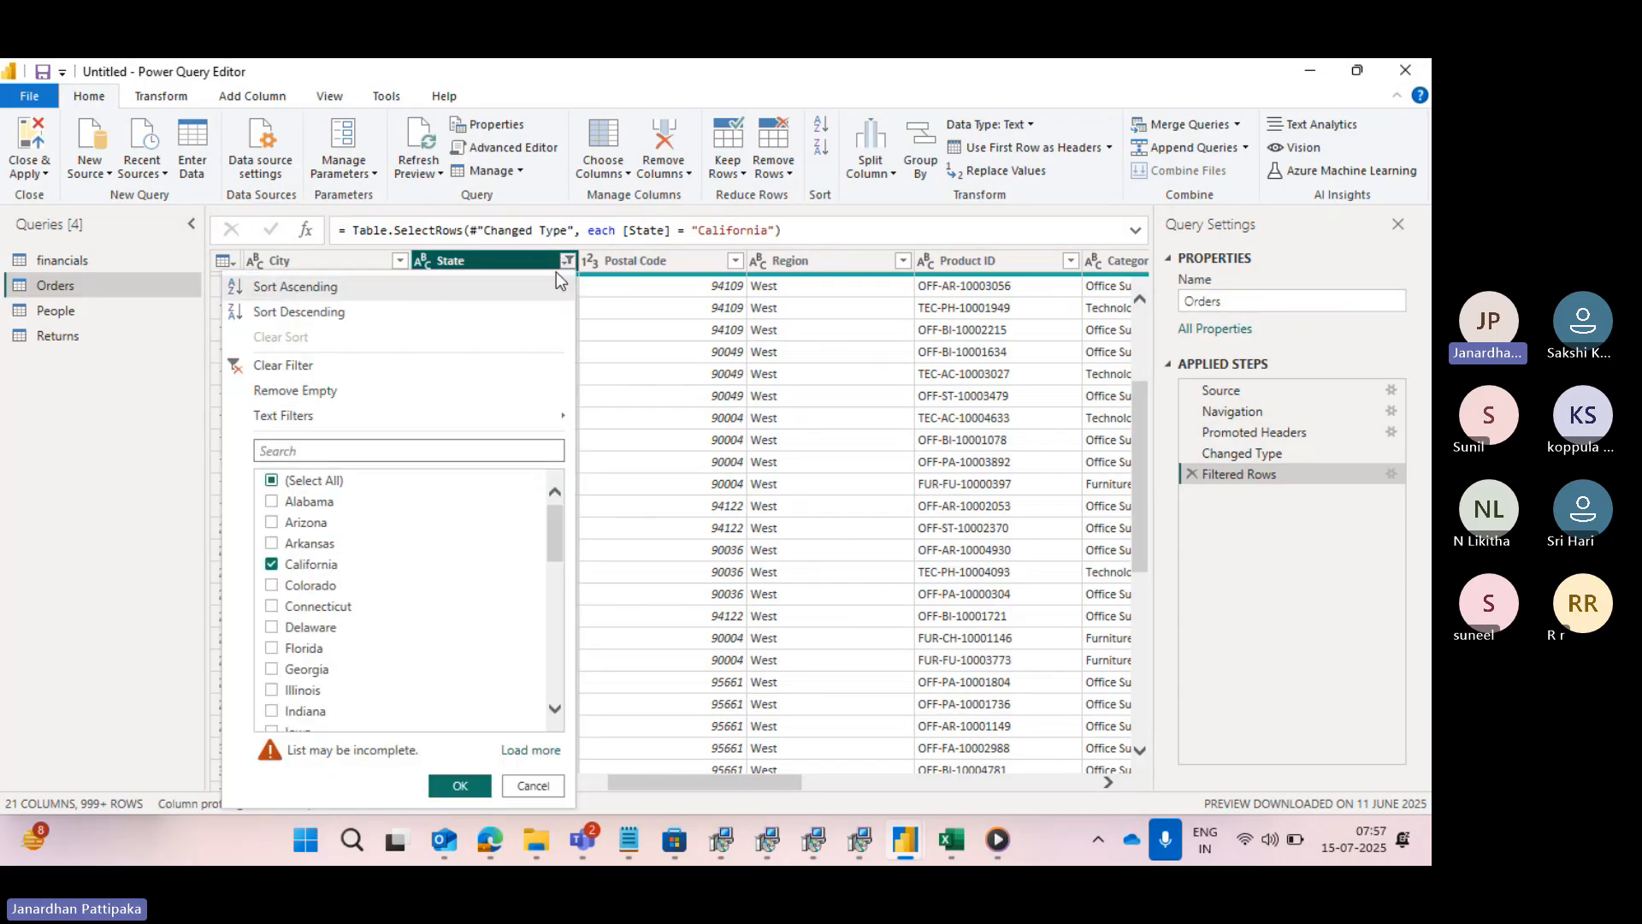
pyautogui.click(1312, 582)
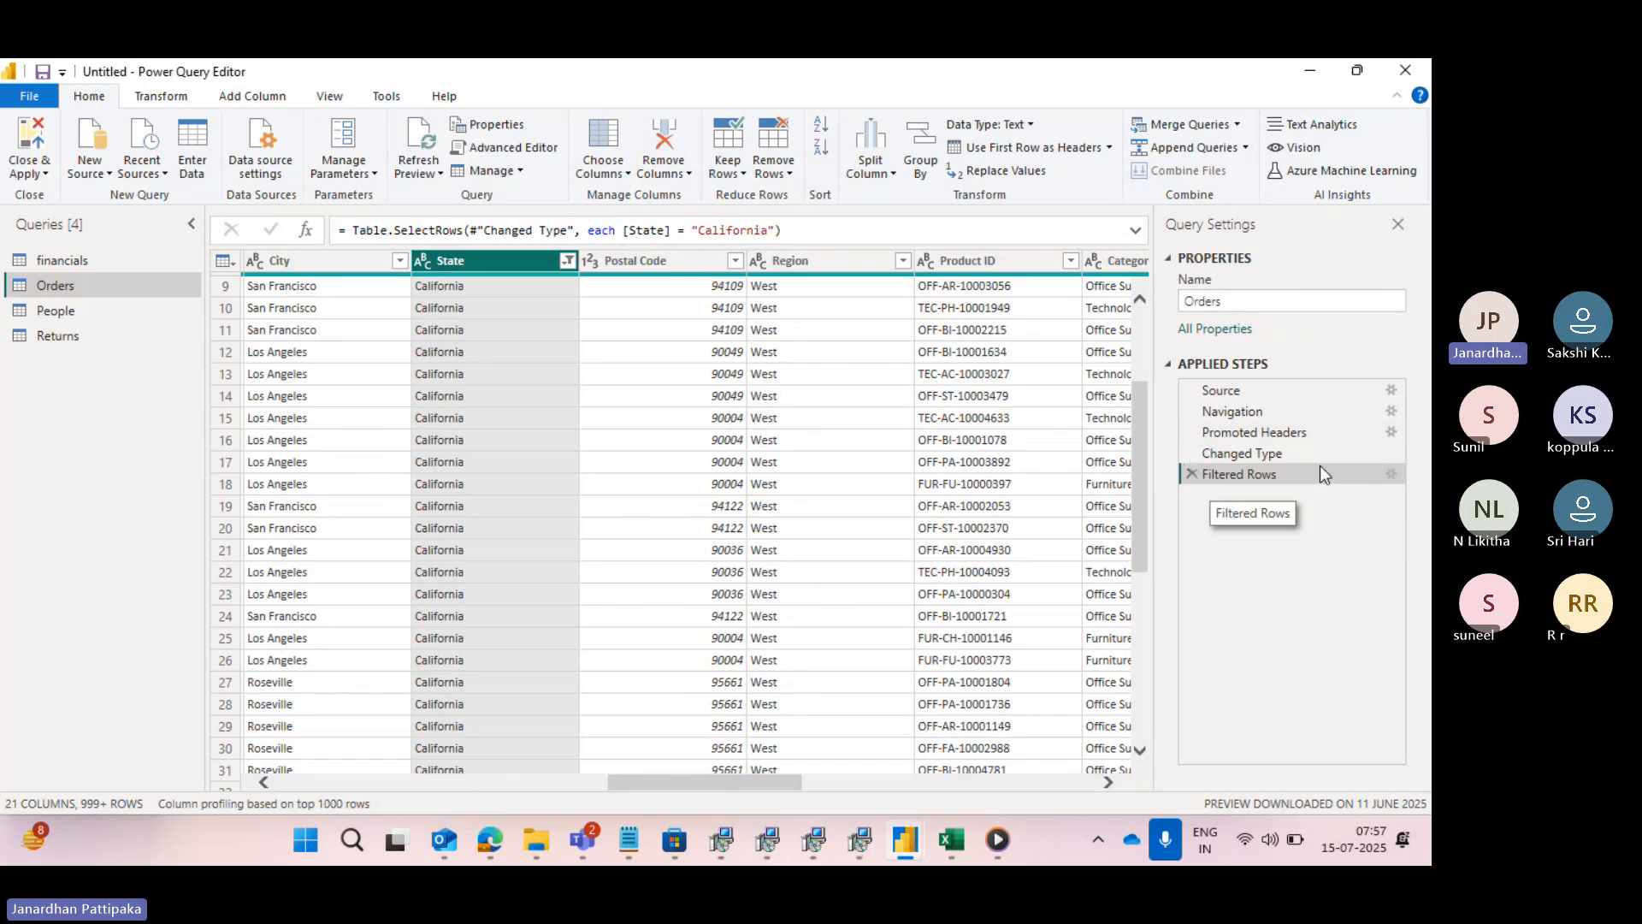
# - Edit the existing Filtered Rows step so that it keeps rows where State equals New York
pyautogui.click(1392, 474)
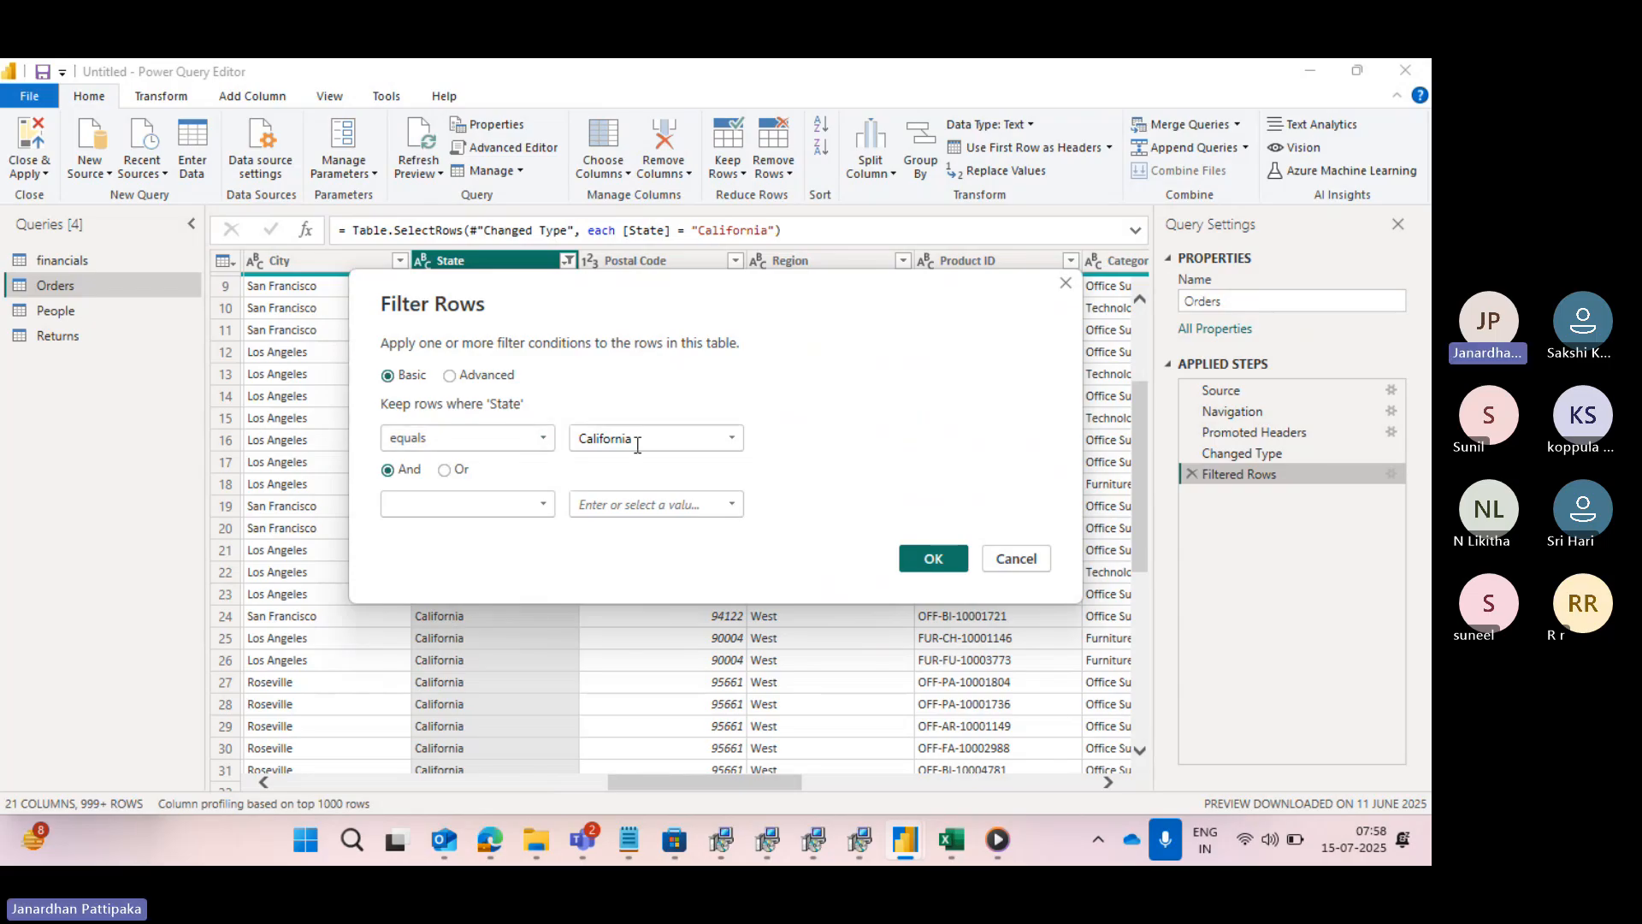
pyautogui.click(733, 438)
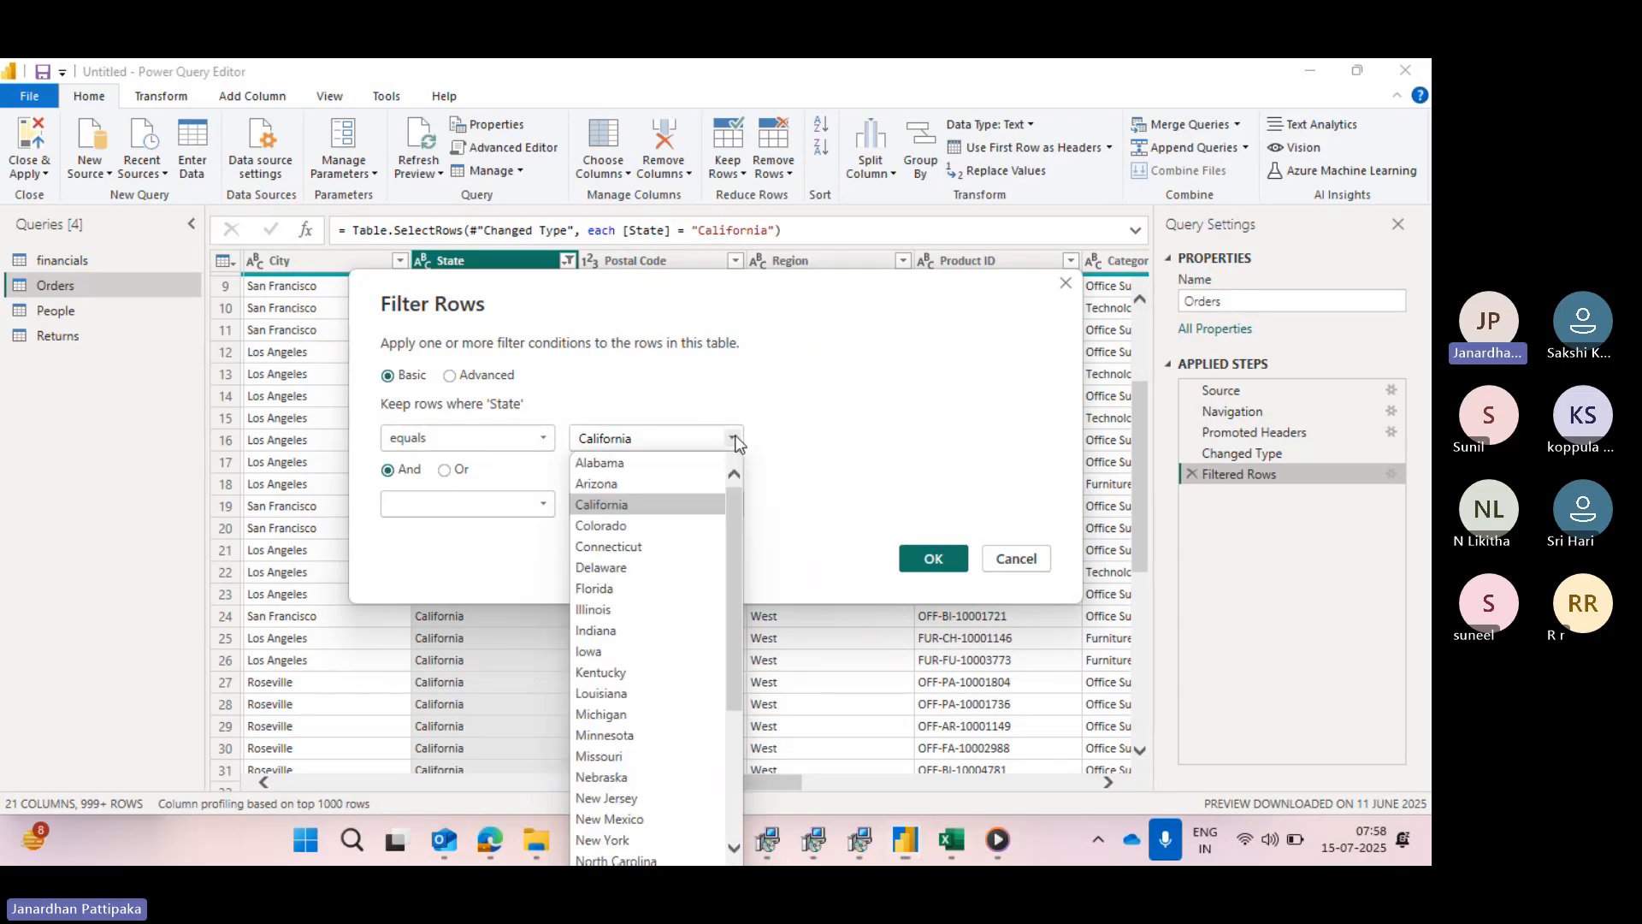
pyautogui.scroll(-1, 668, 632)
pyautogui.scroll(-3, 668, 632)
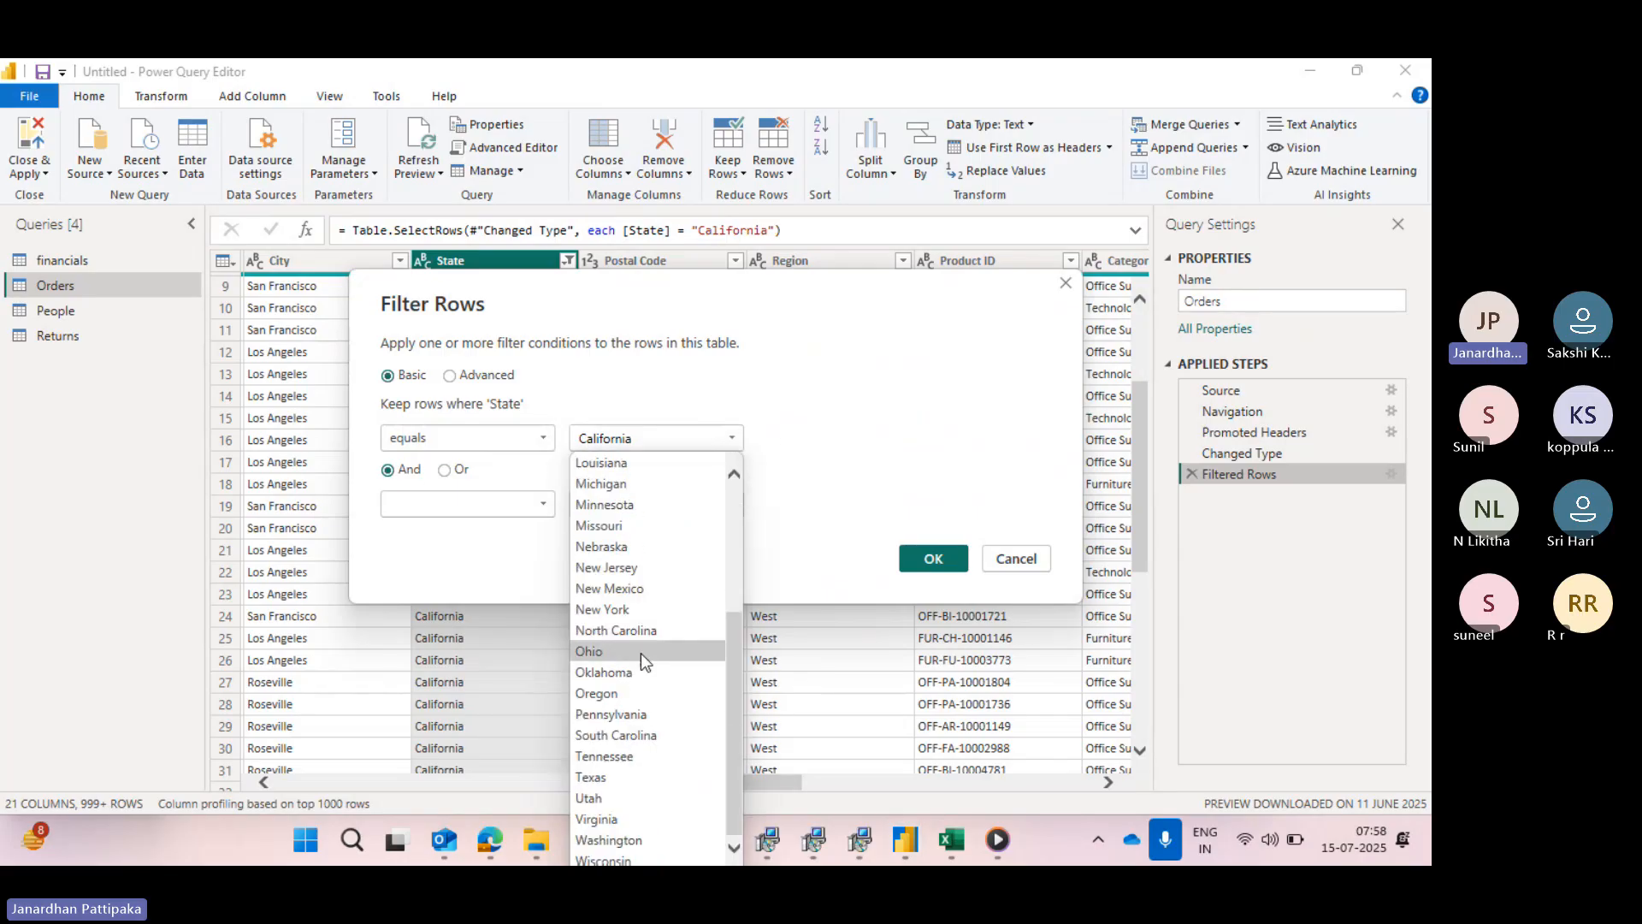
pyautogui.click(608, 609)
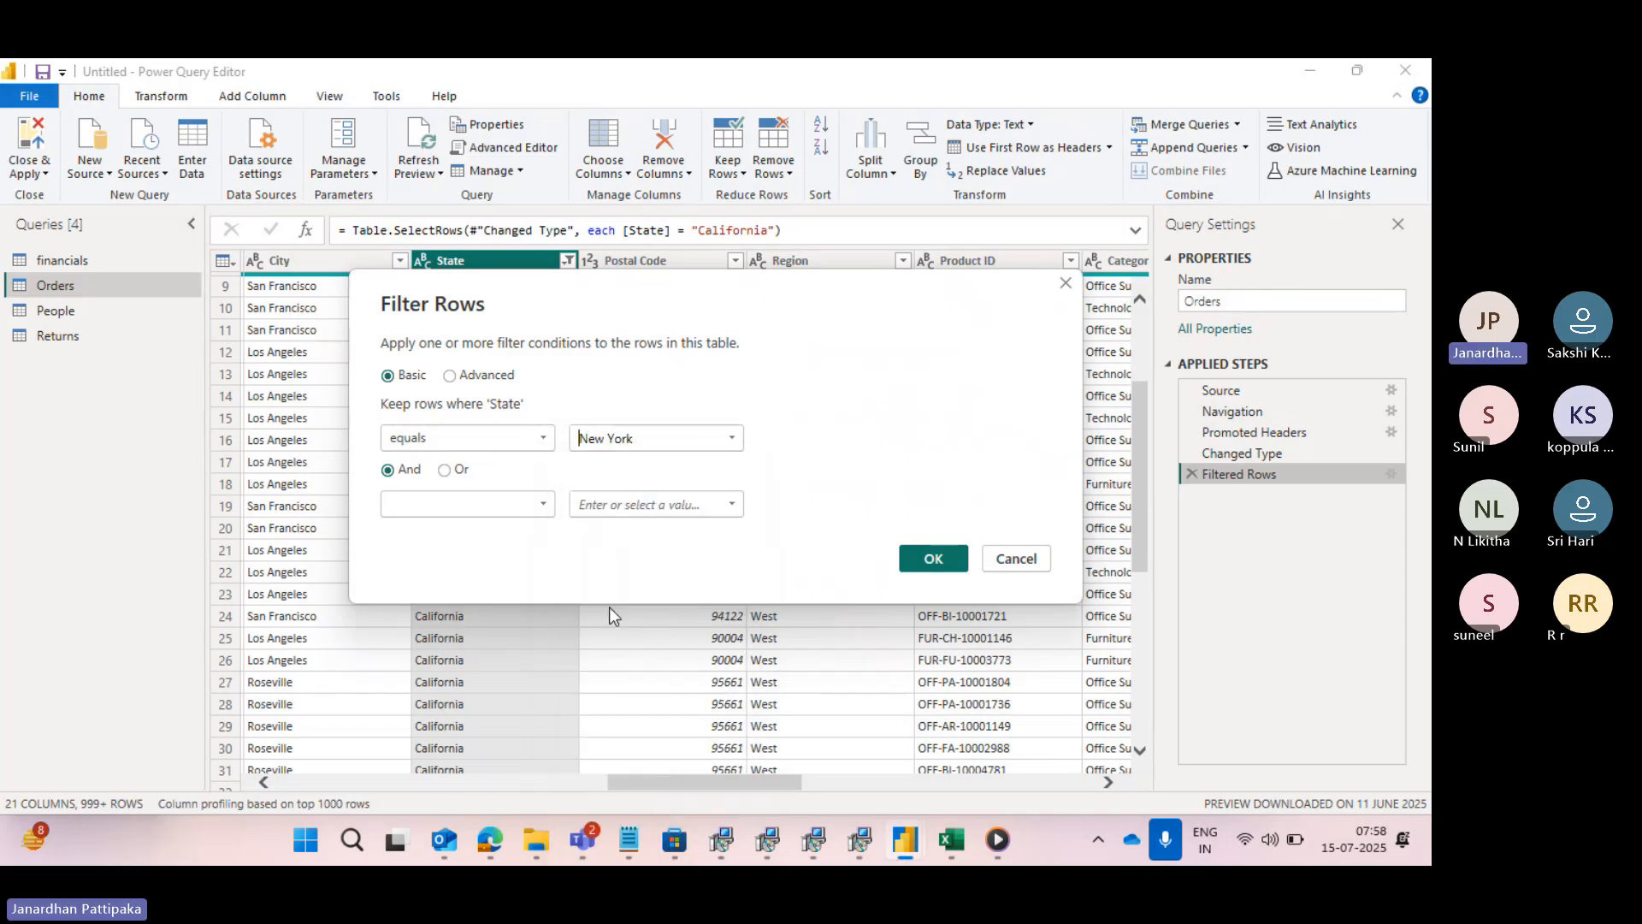
pyautogui.click(933, 557)
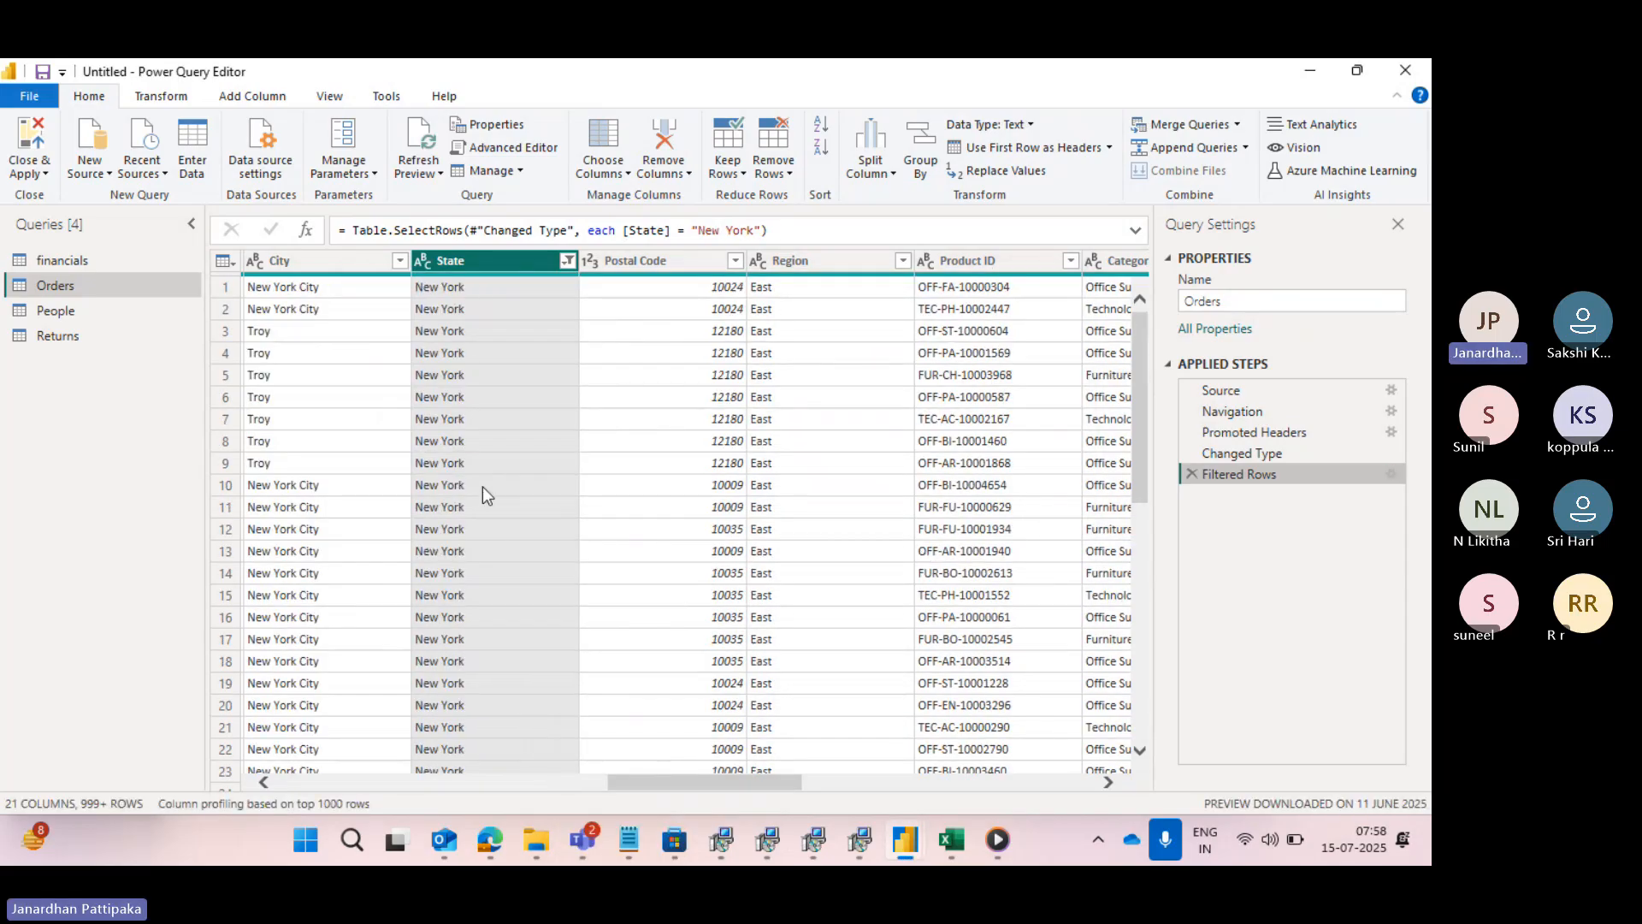
# - Check which states are ticked in the State column's filter list, and close it without changes
pyautogui.click(566, 261)
pyautogui.scroll(-5, 329, 608)
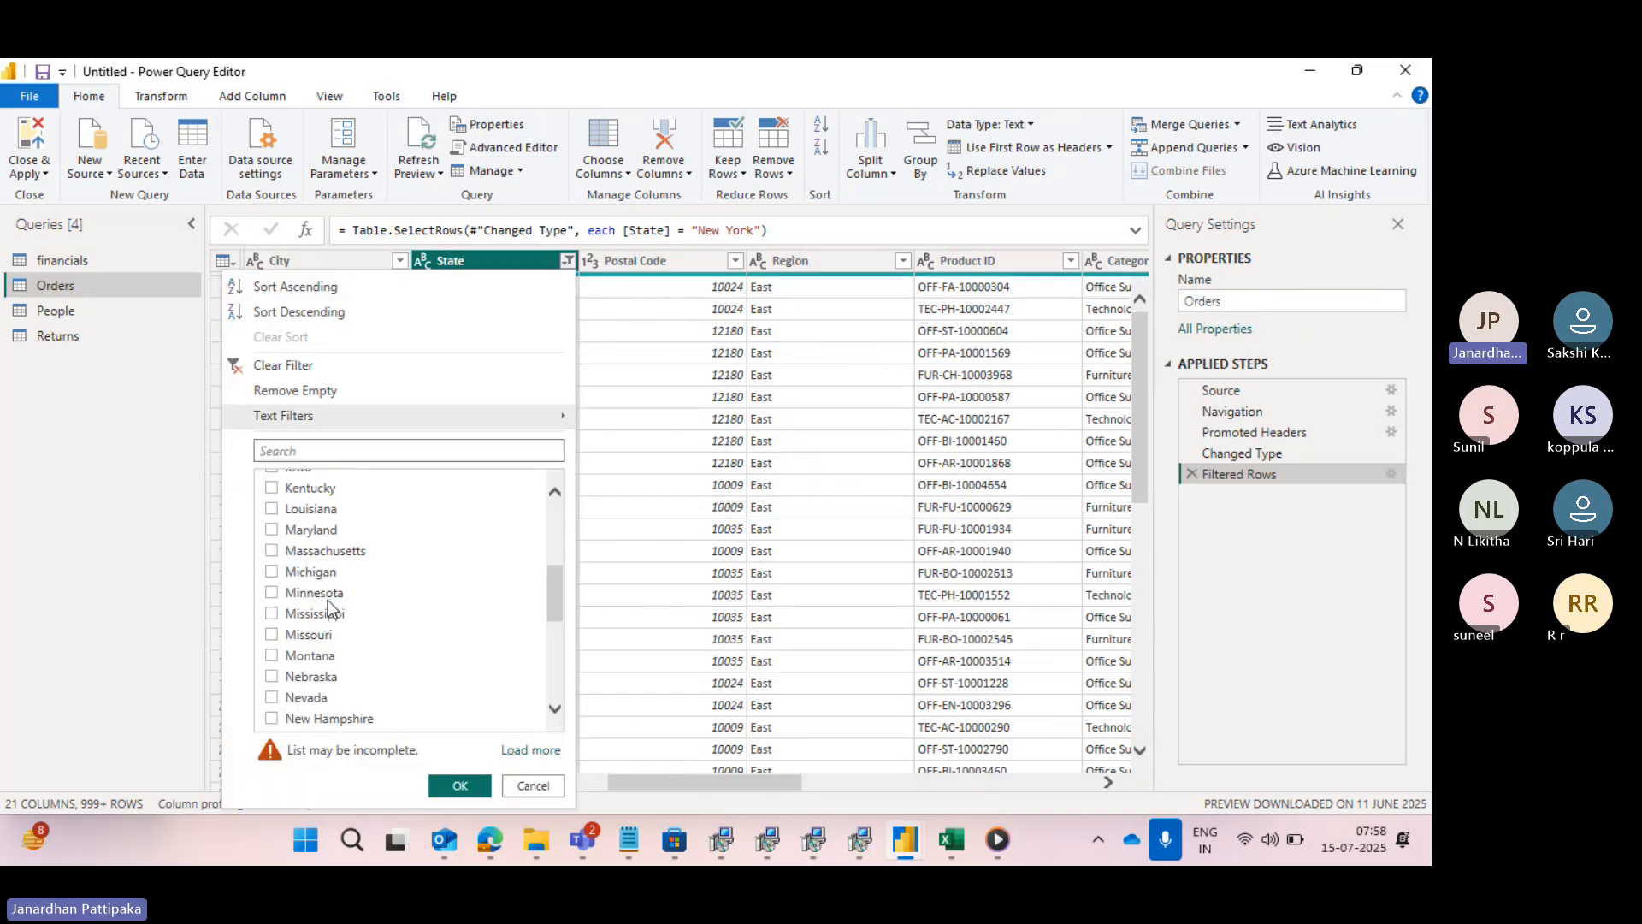
pyautogui.scroll(-3, 329, 607)
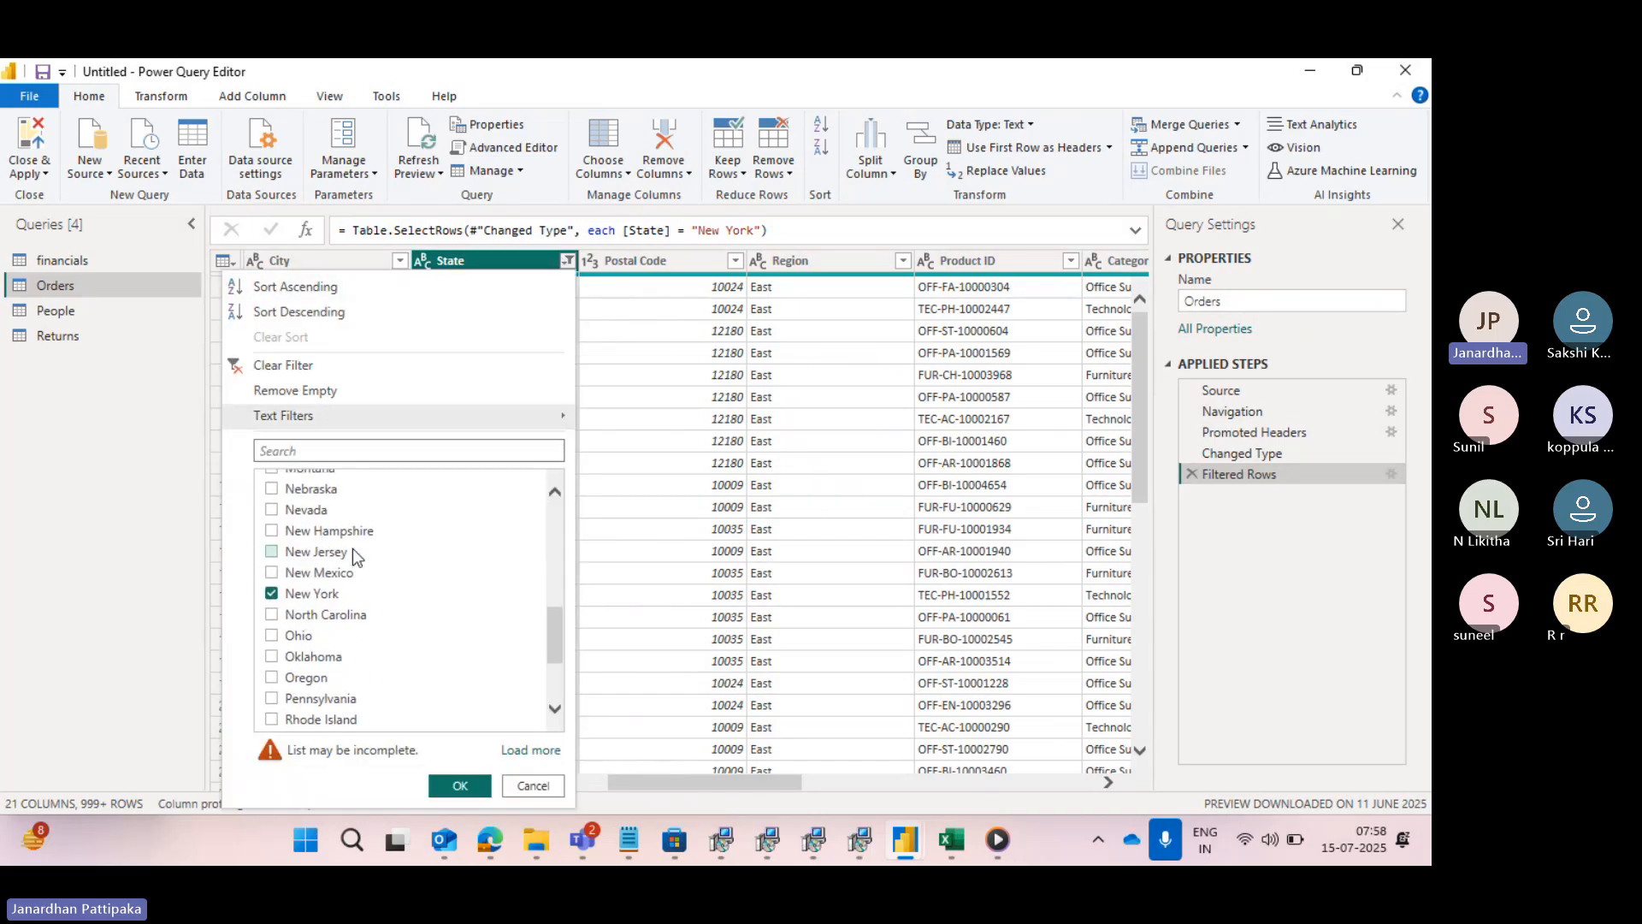
pyautogui.scroll(5, 352, 547)
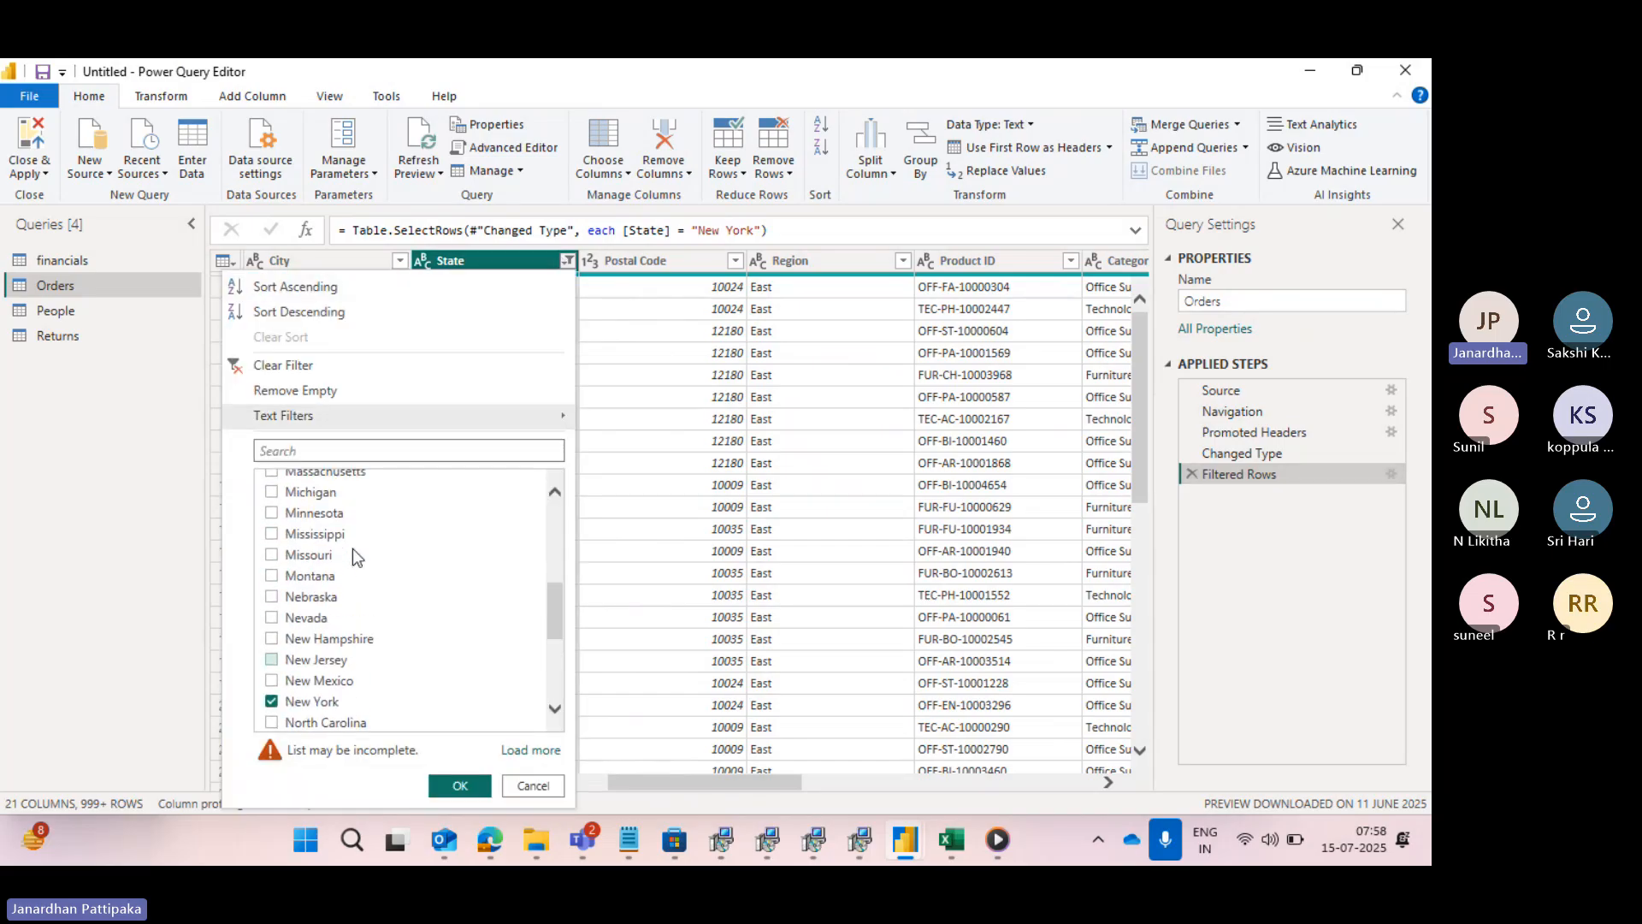
pyautogui.click(617, 286)
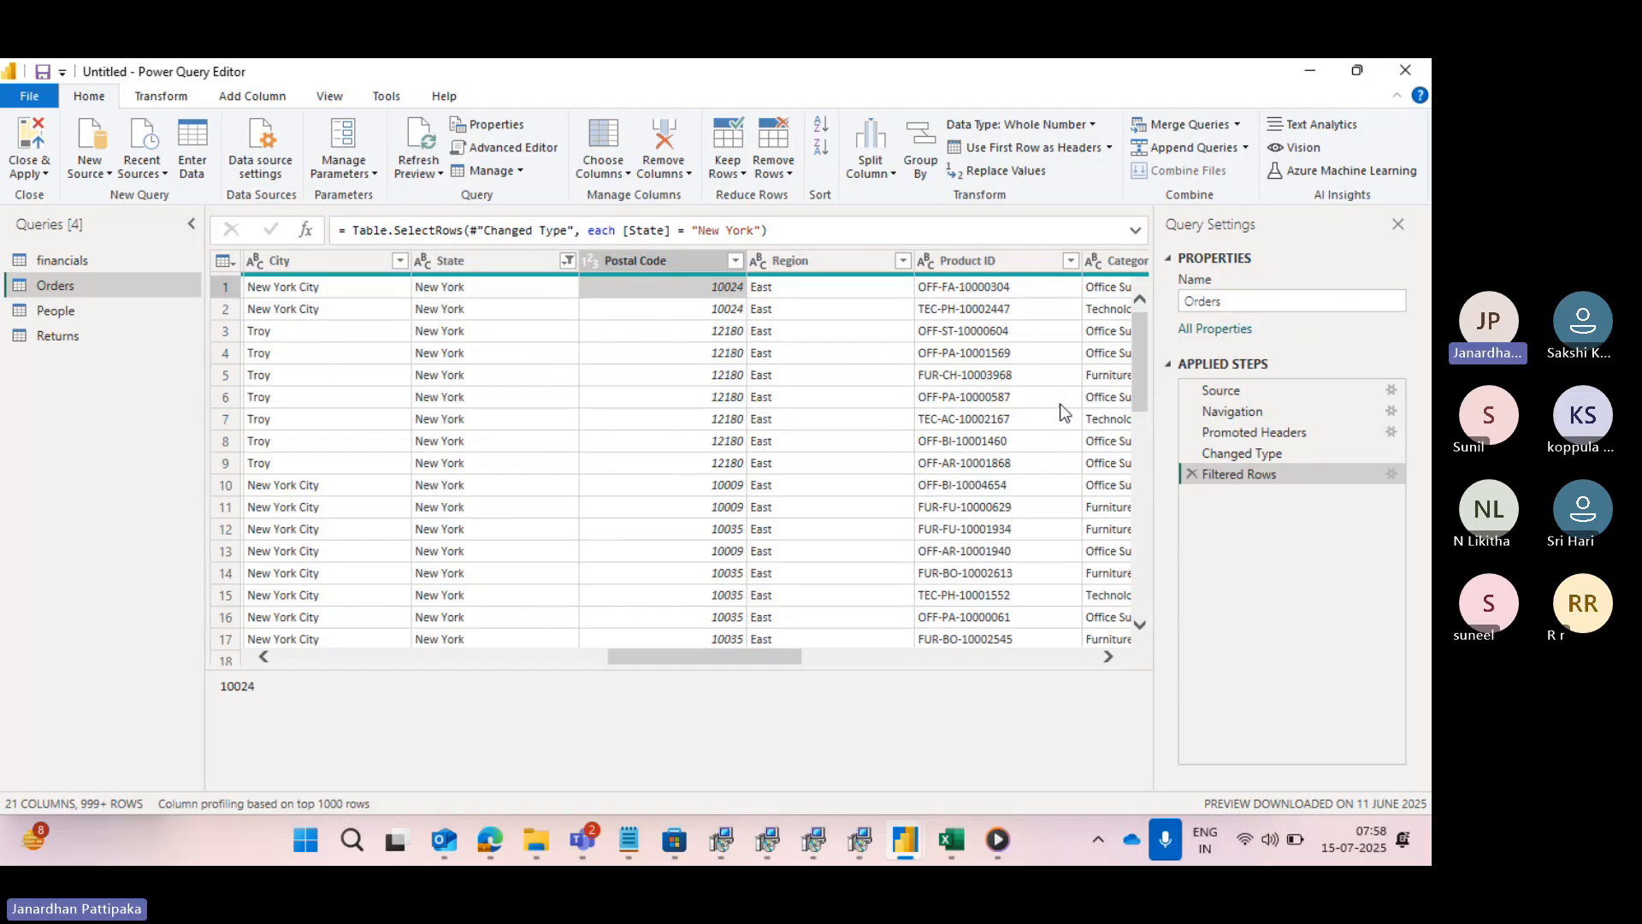
# - Change the Filtered Rows condition on State to "does not equal" New York
pyautogui.click(1389, 474)
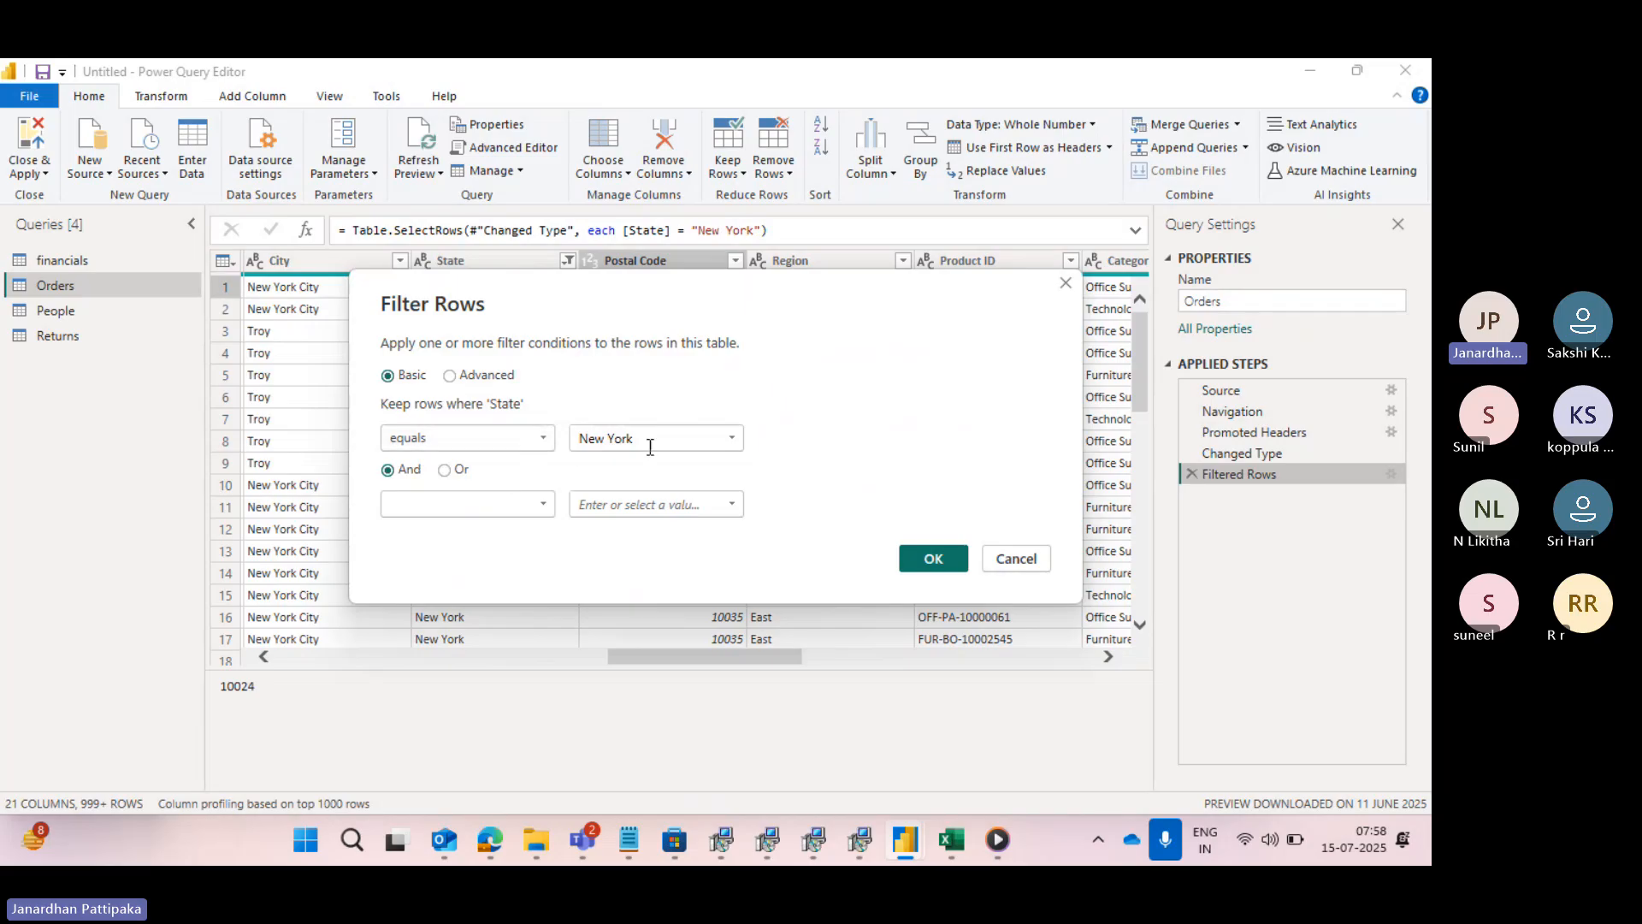
pyautogui.click(548, 439)
pyautogui.click(443, 486)
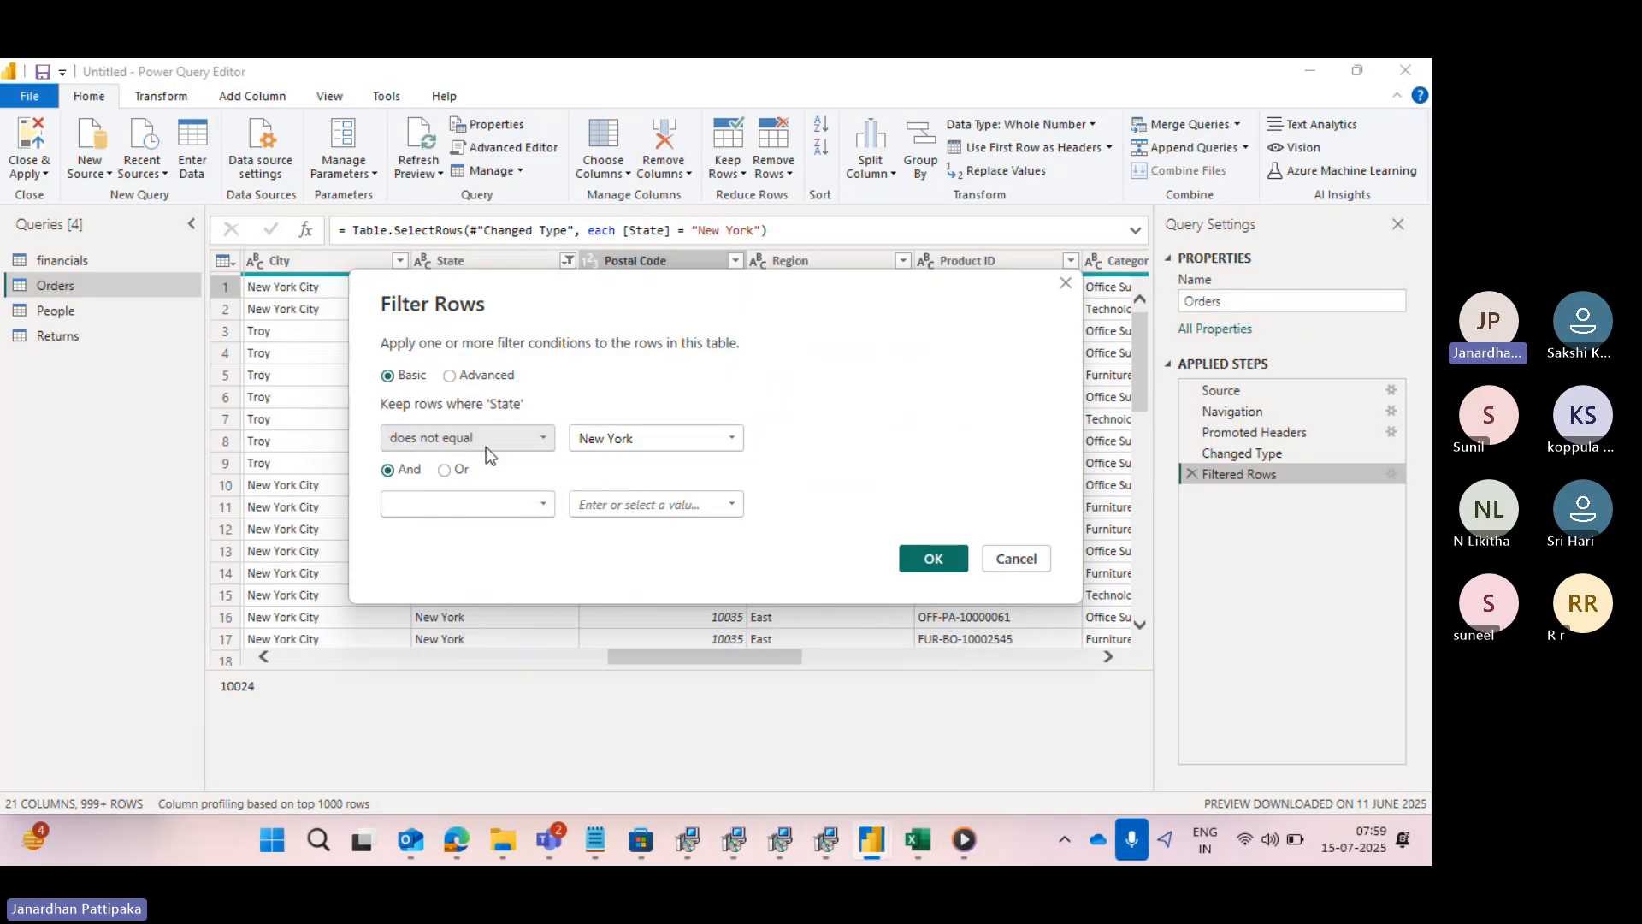
pyautogui.click(920, 565)
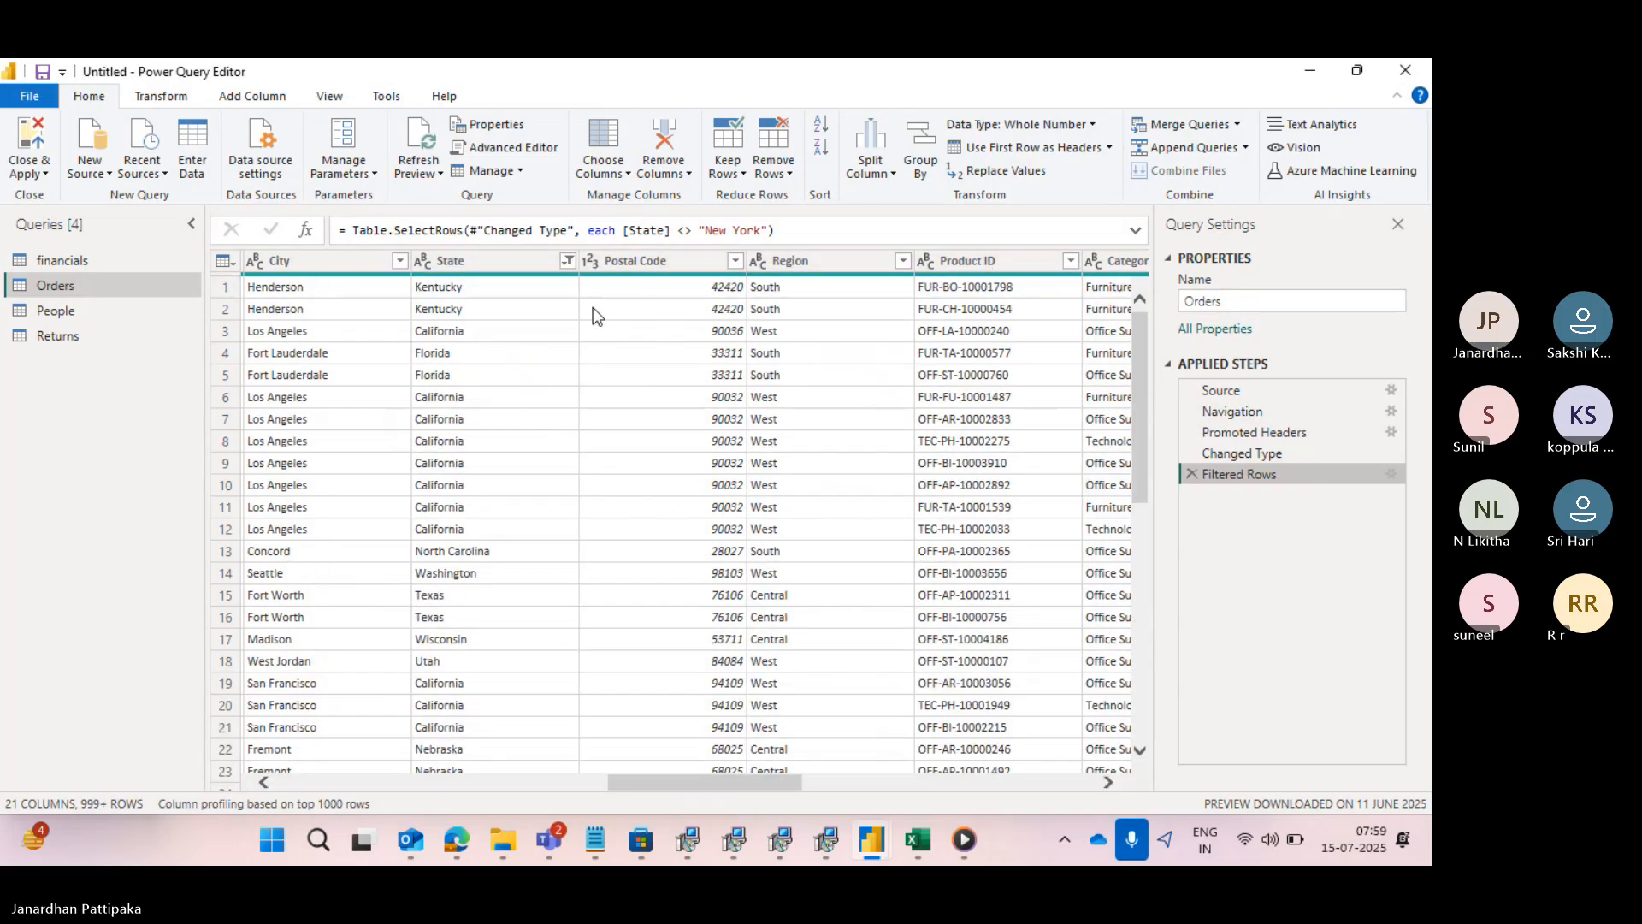
# - Check the New York entry in the State column's filter list, and close the list without changes
pyautogui.click(566, 263)
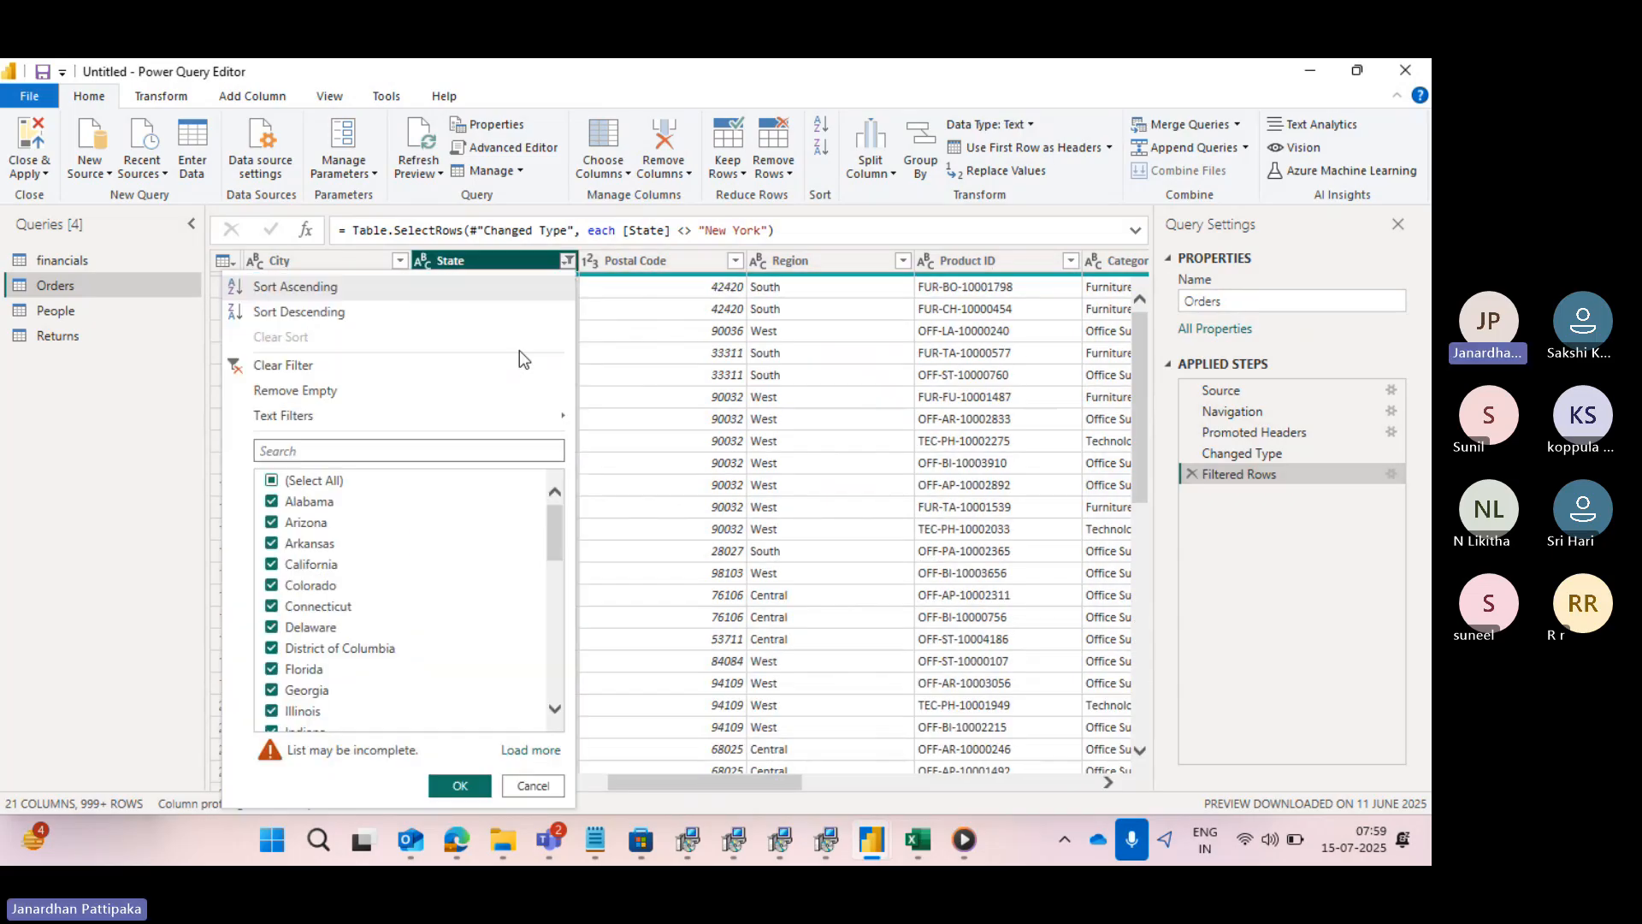
pyautogui.scroll(-4, 312, 637)
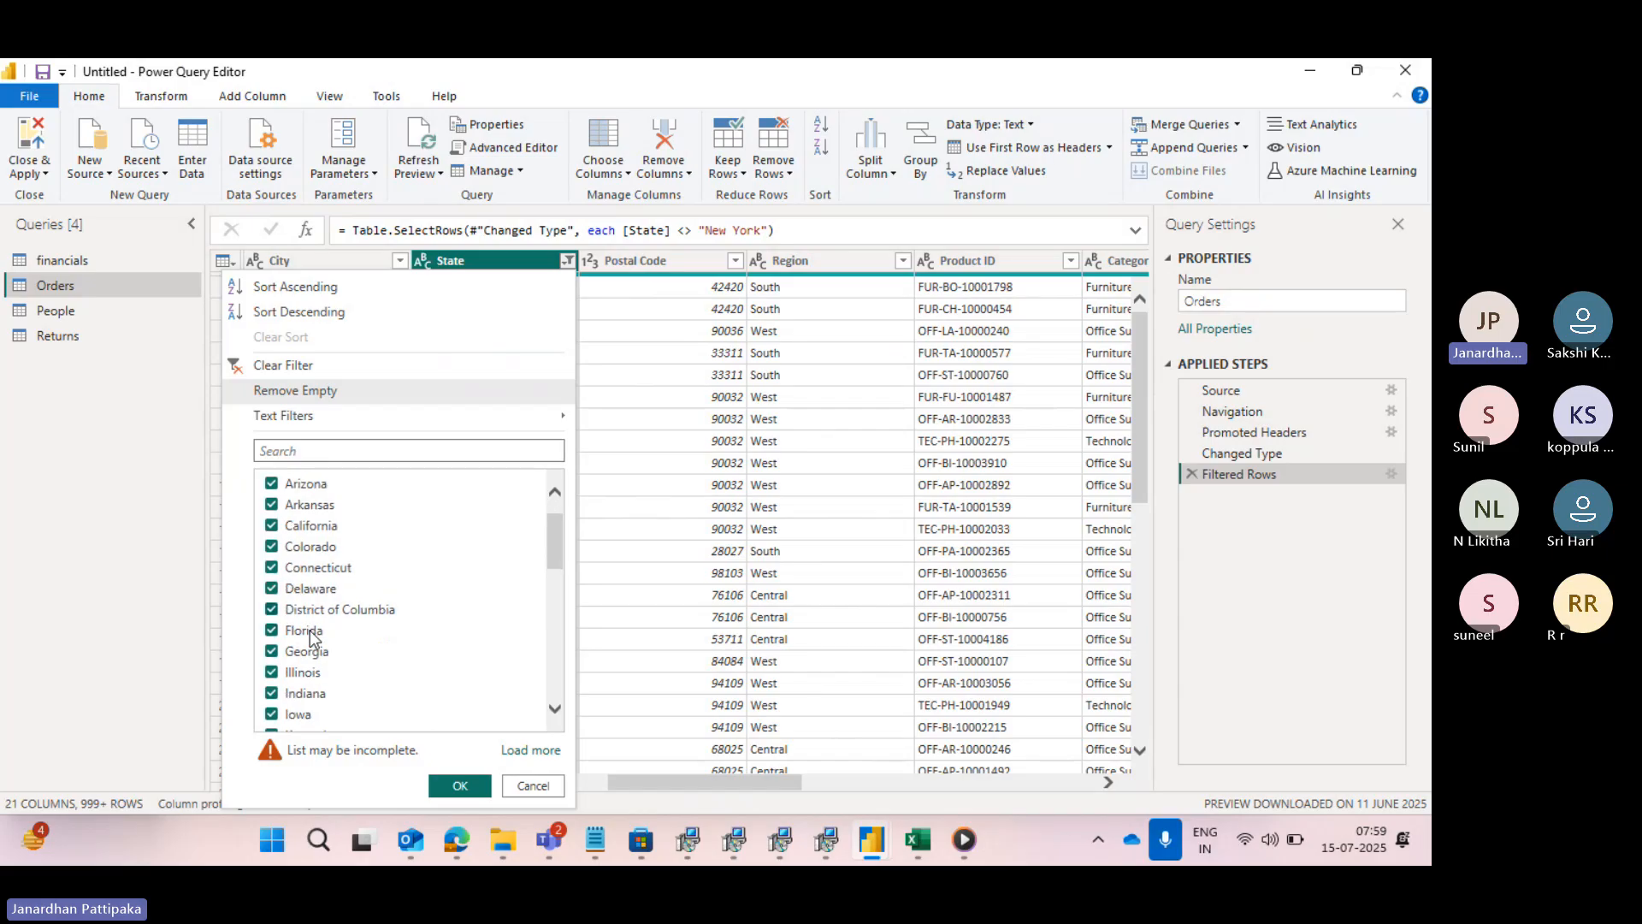
pyautogui.scroll(-3, 312, 637)
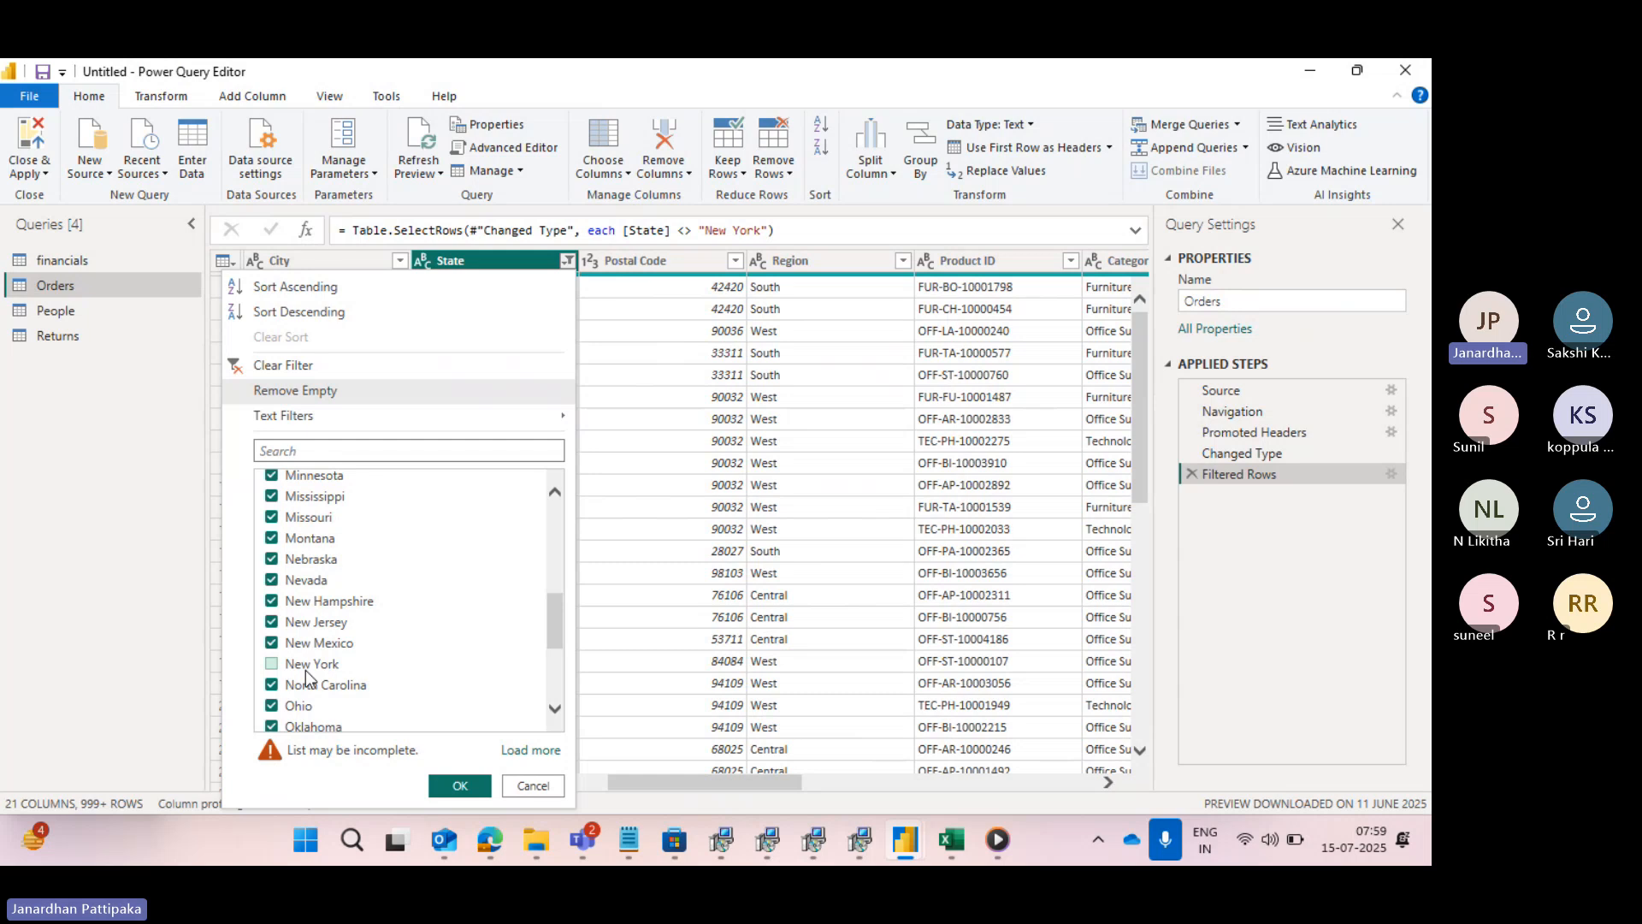
pyautogui.click(1336, 614)
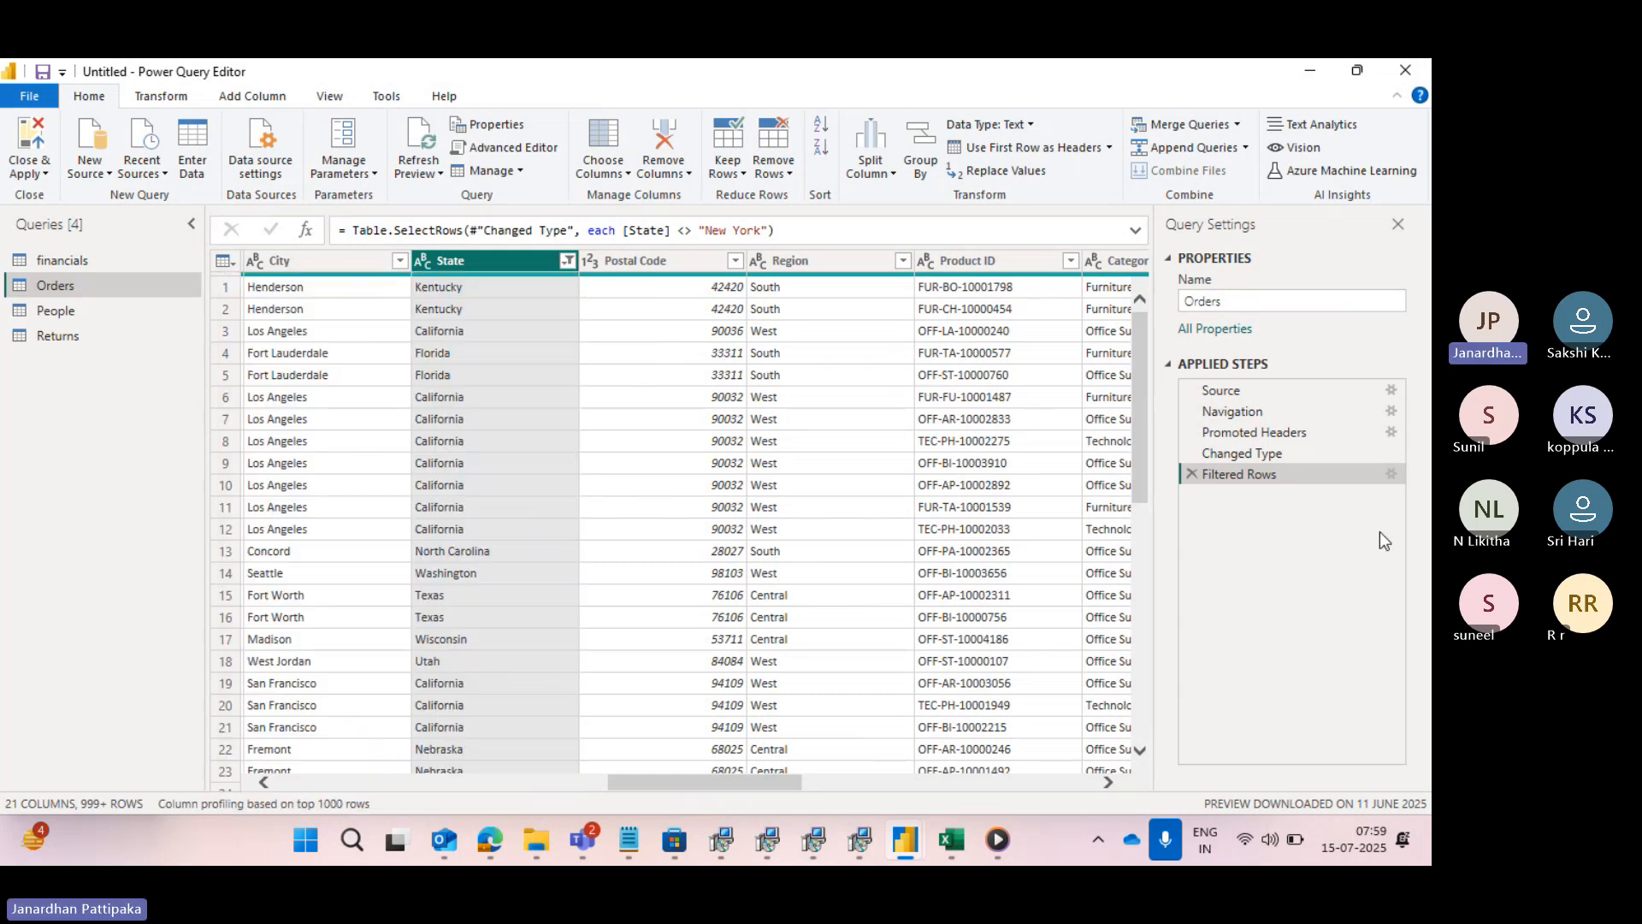
# - Change the Filtered Rows condition to keep rows where State begins with "A"
pyautogui.click(1391, 474)
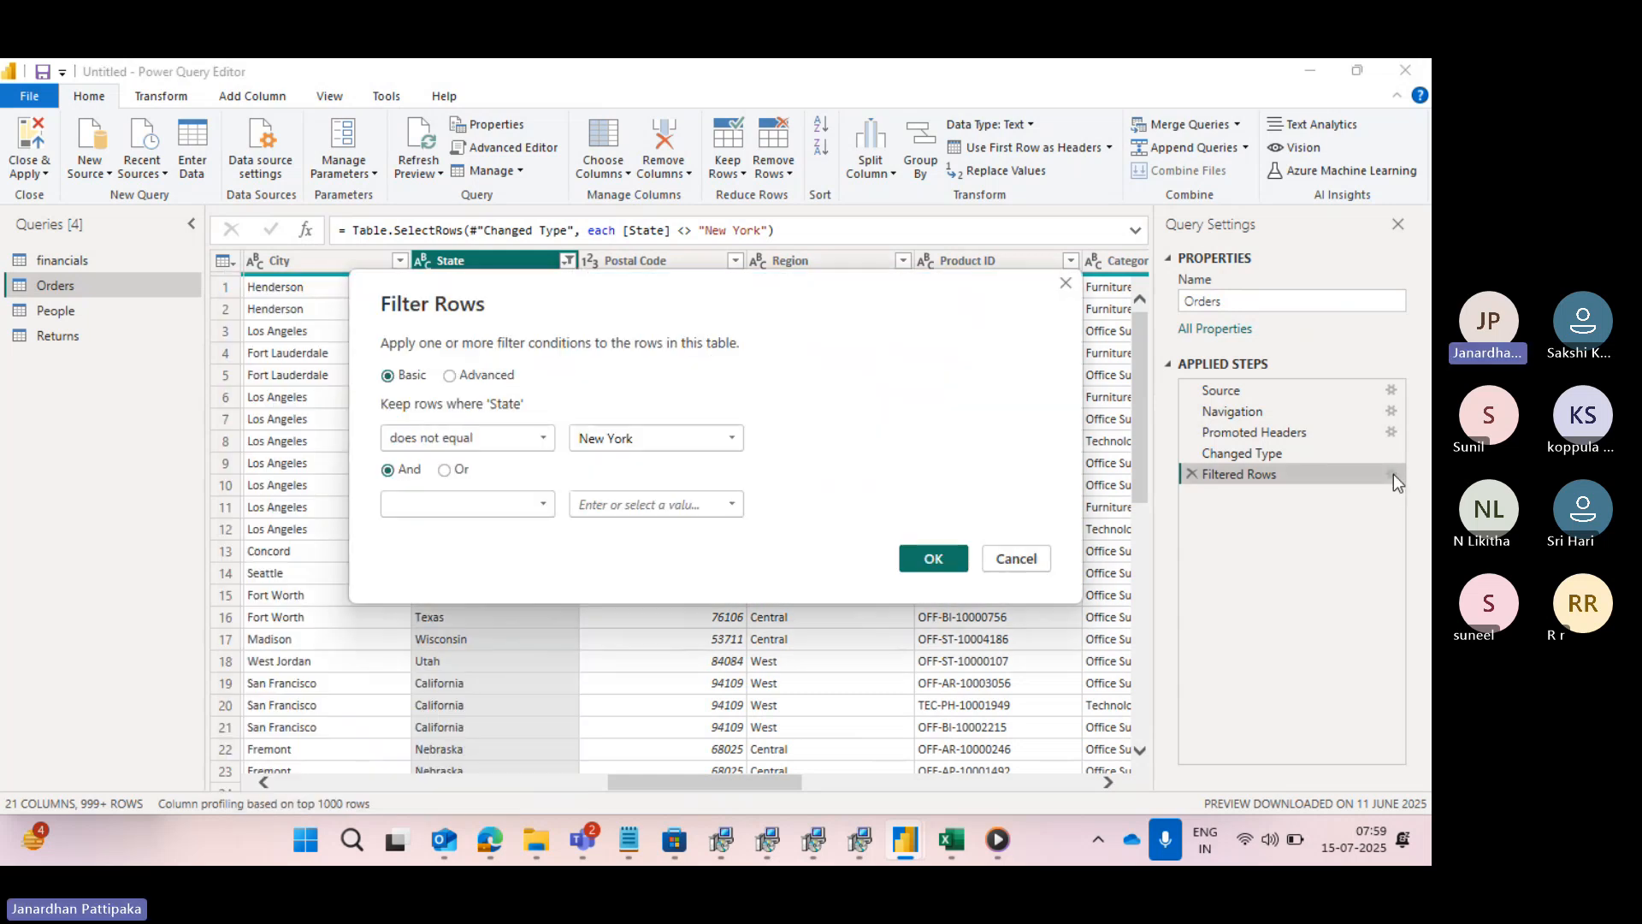
pyautogui.click(544, 438)
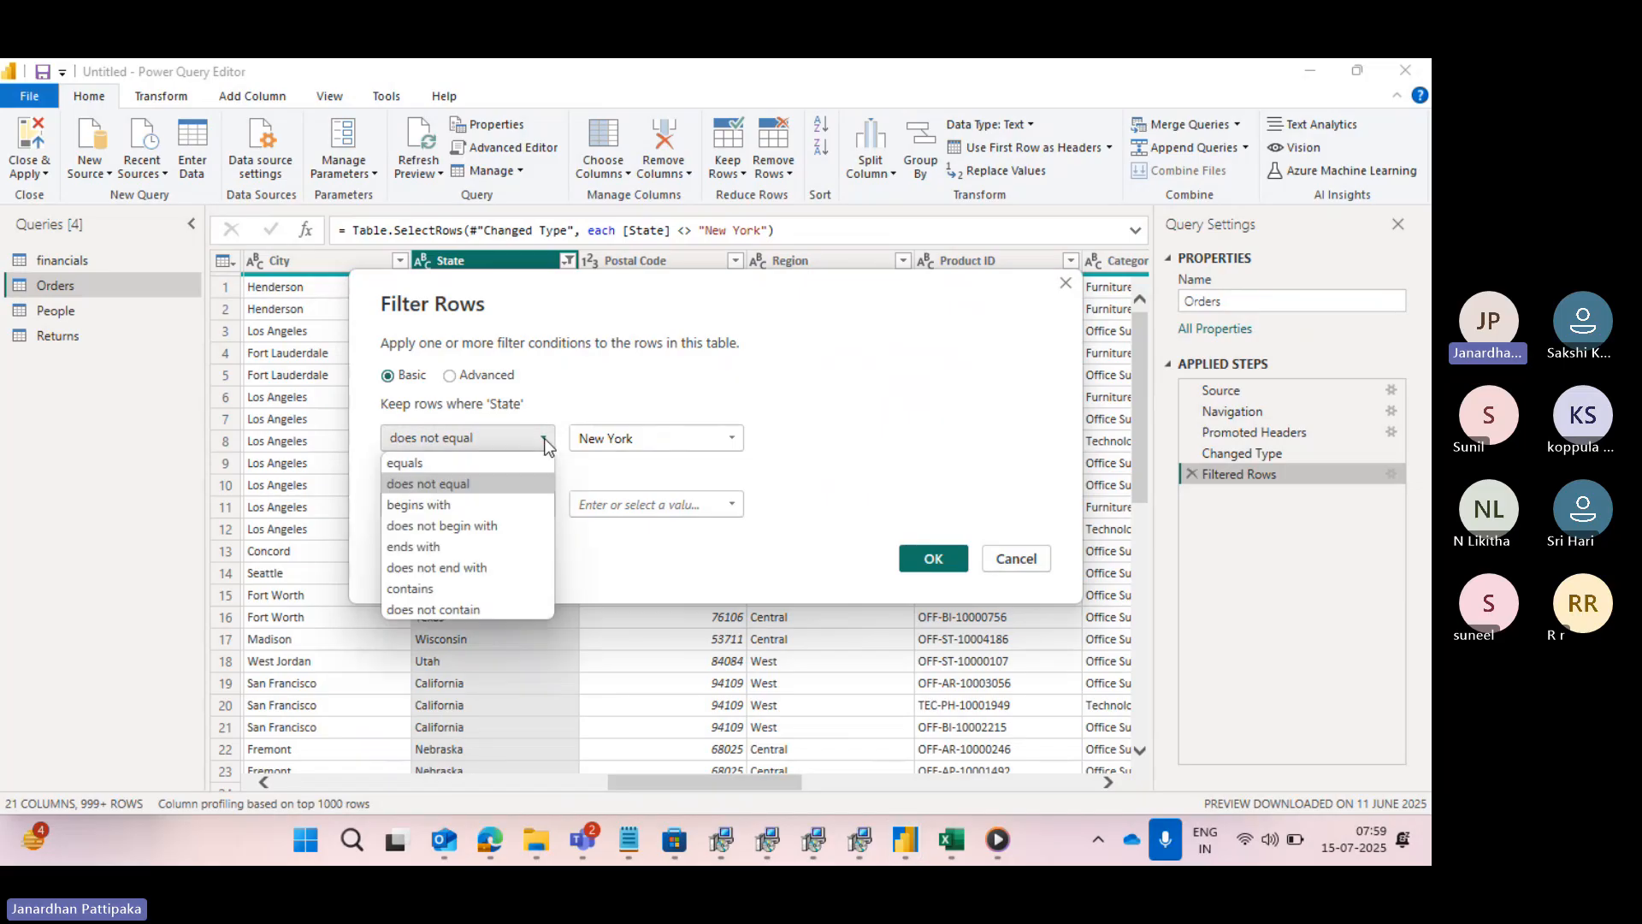
pyautogui.click(444, 511)
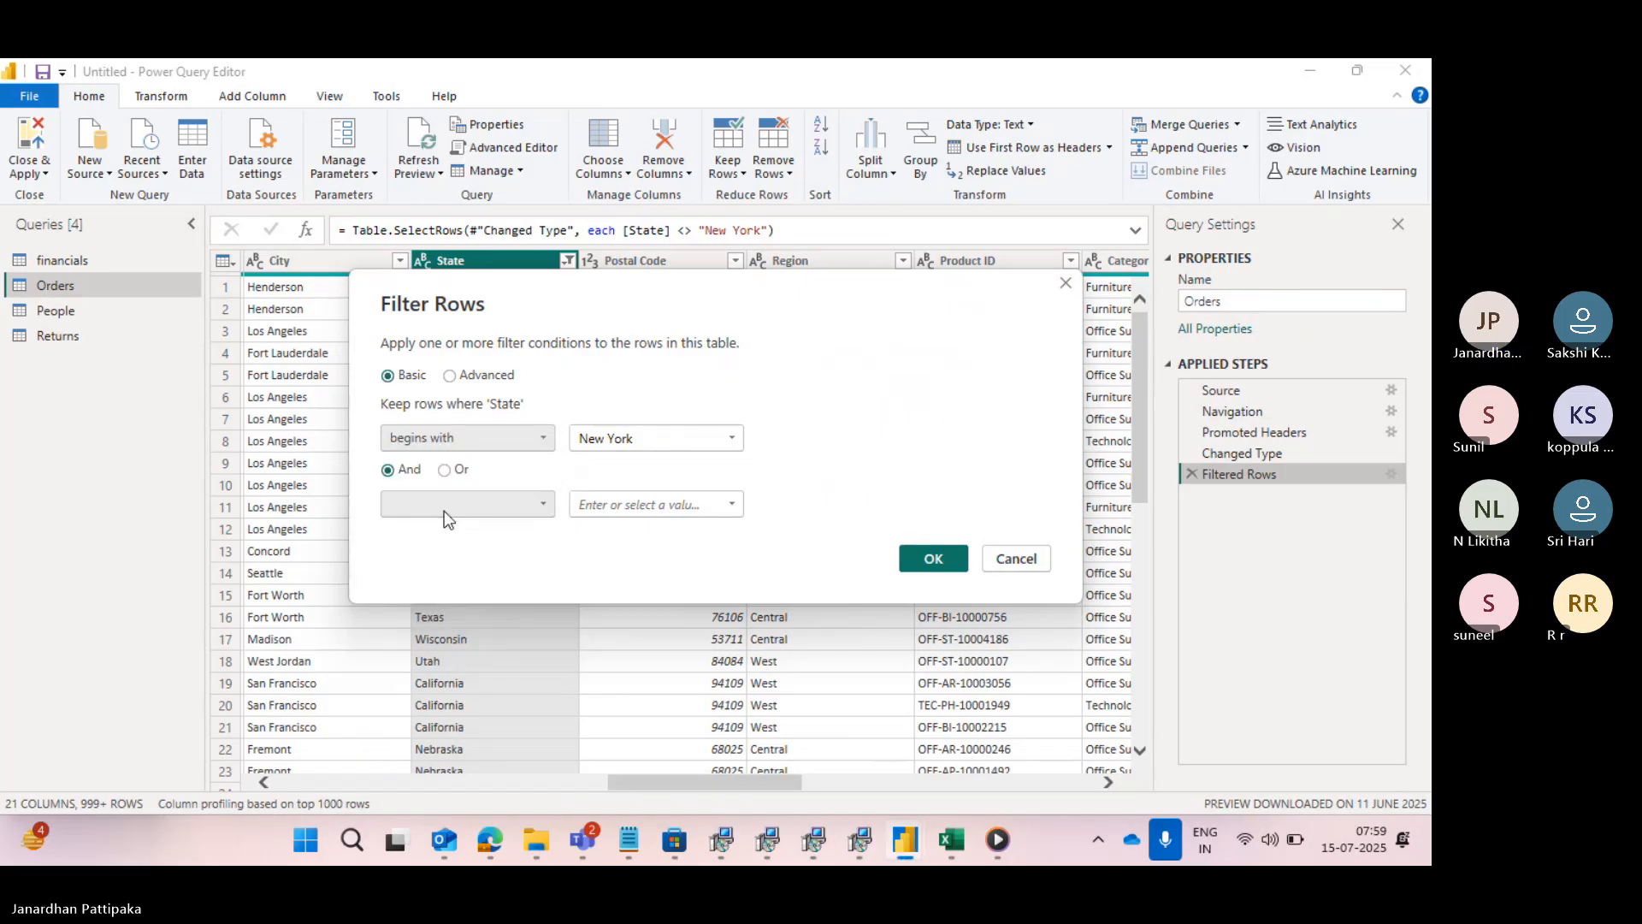
pyautogui.click(650, 441)
pyautogui.press('BackSpace')
pyautogui.press('BackSpace')
pyautogui.press('BackSpace')
pyautogui.press('BackSpace')
pyautogui.press('BackSpace')
pyautogui.press('BackSpace')
pyautogui.press('BackSpace')
pyautogui.press('BackSpace')
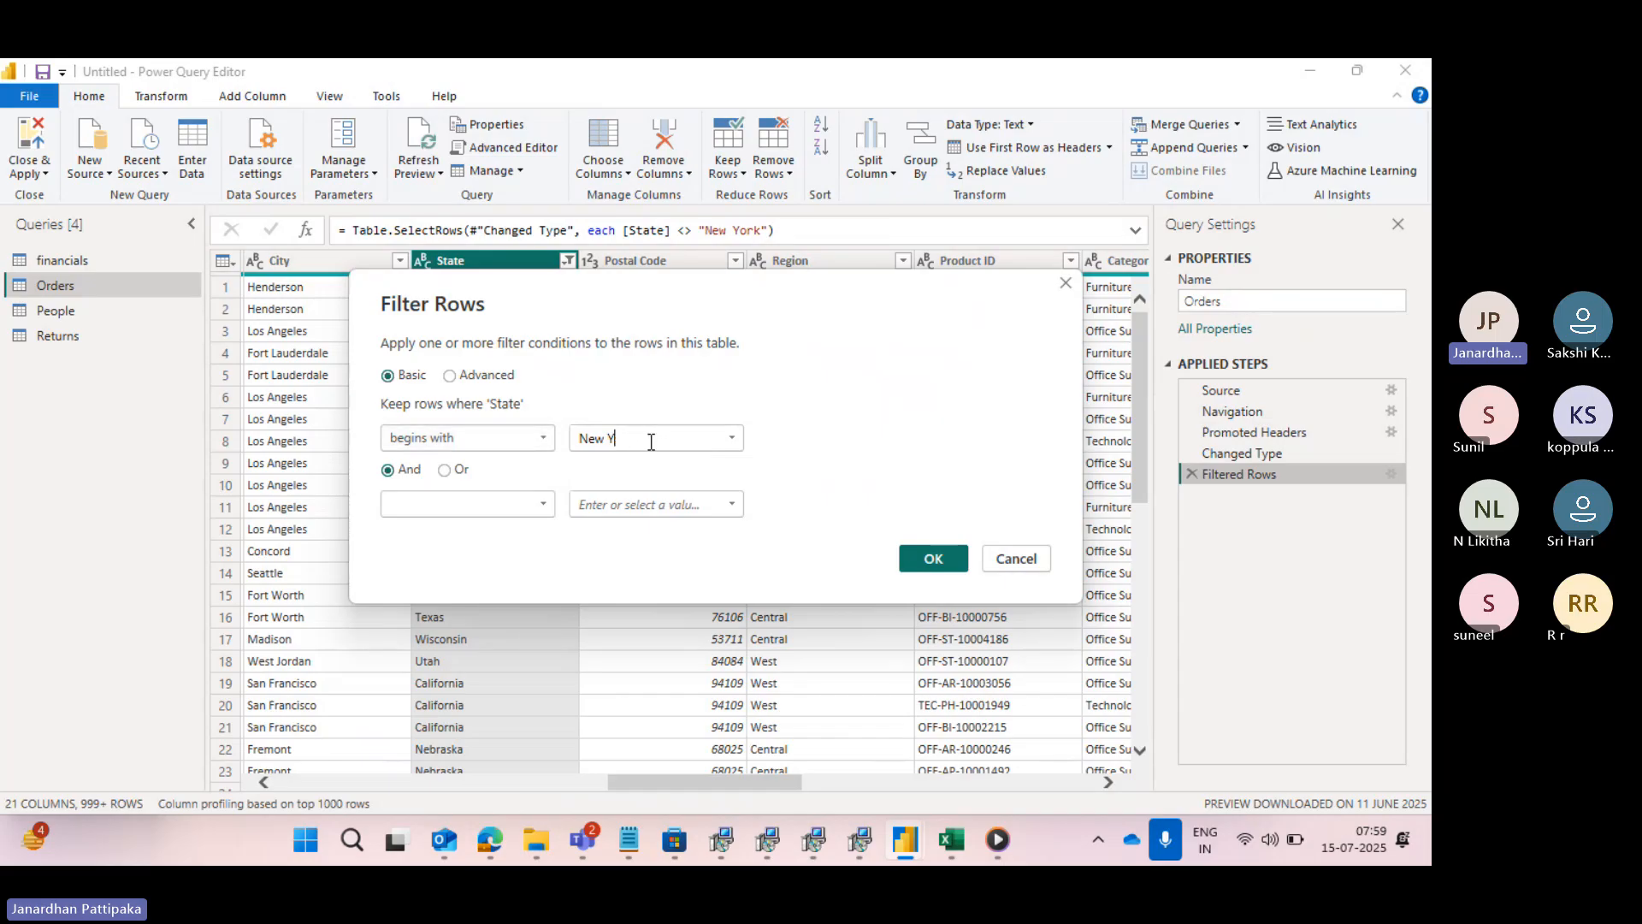
pyautogui.press('capslock')
pyautogui.write('c')
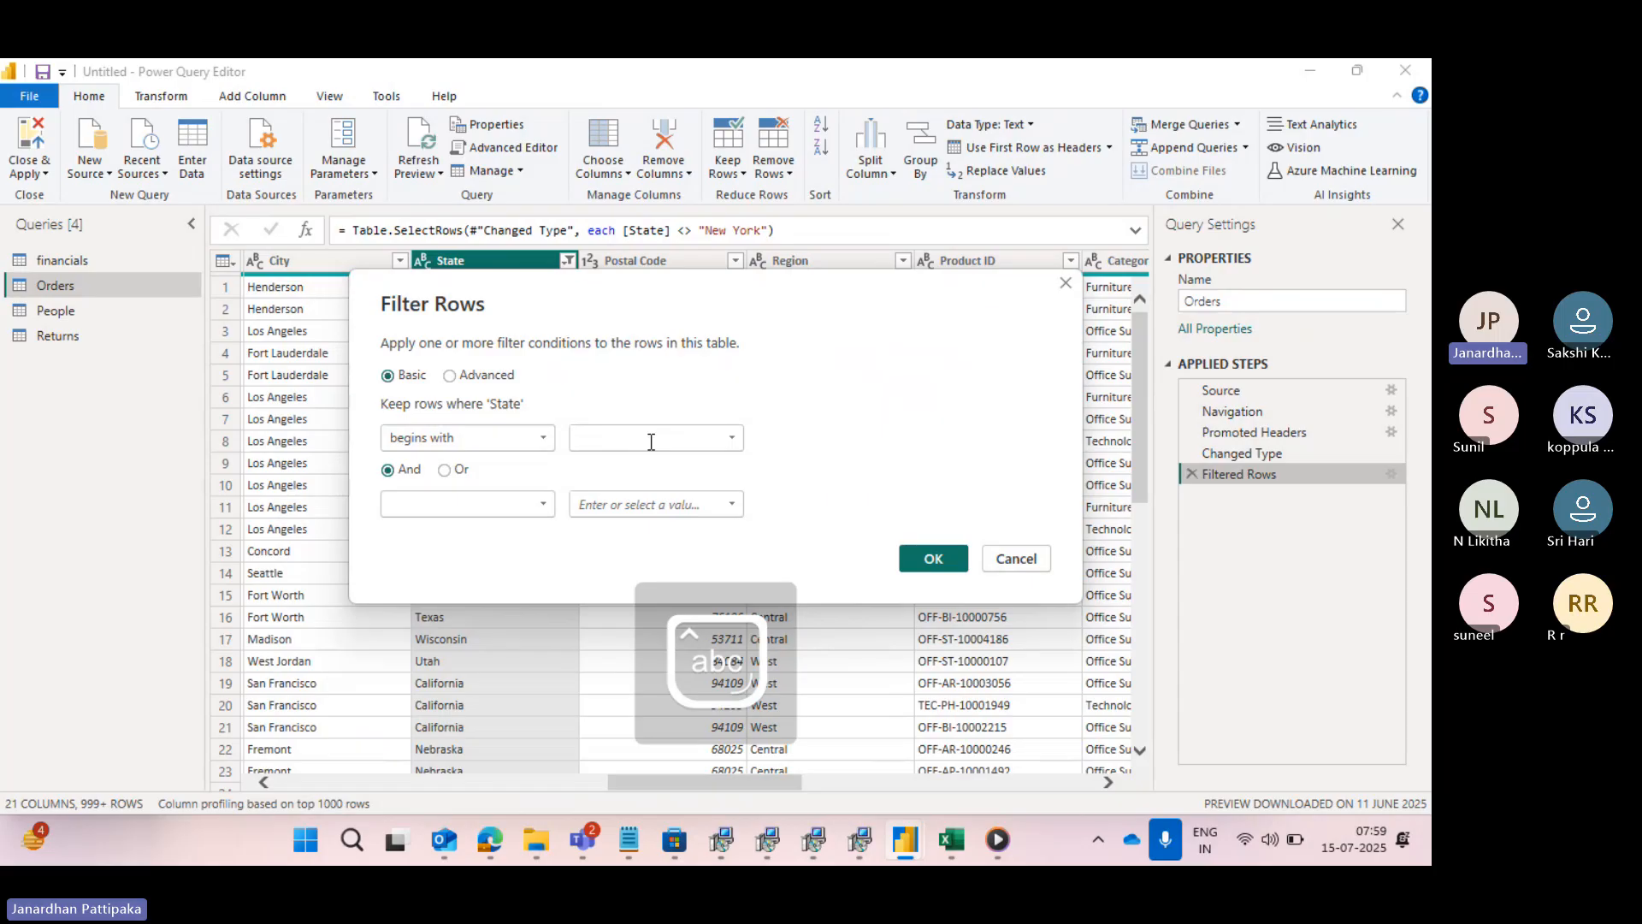
pyautogui.press('capslock')
pyautogui.write('A')
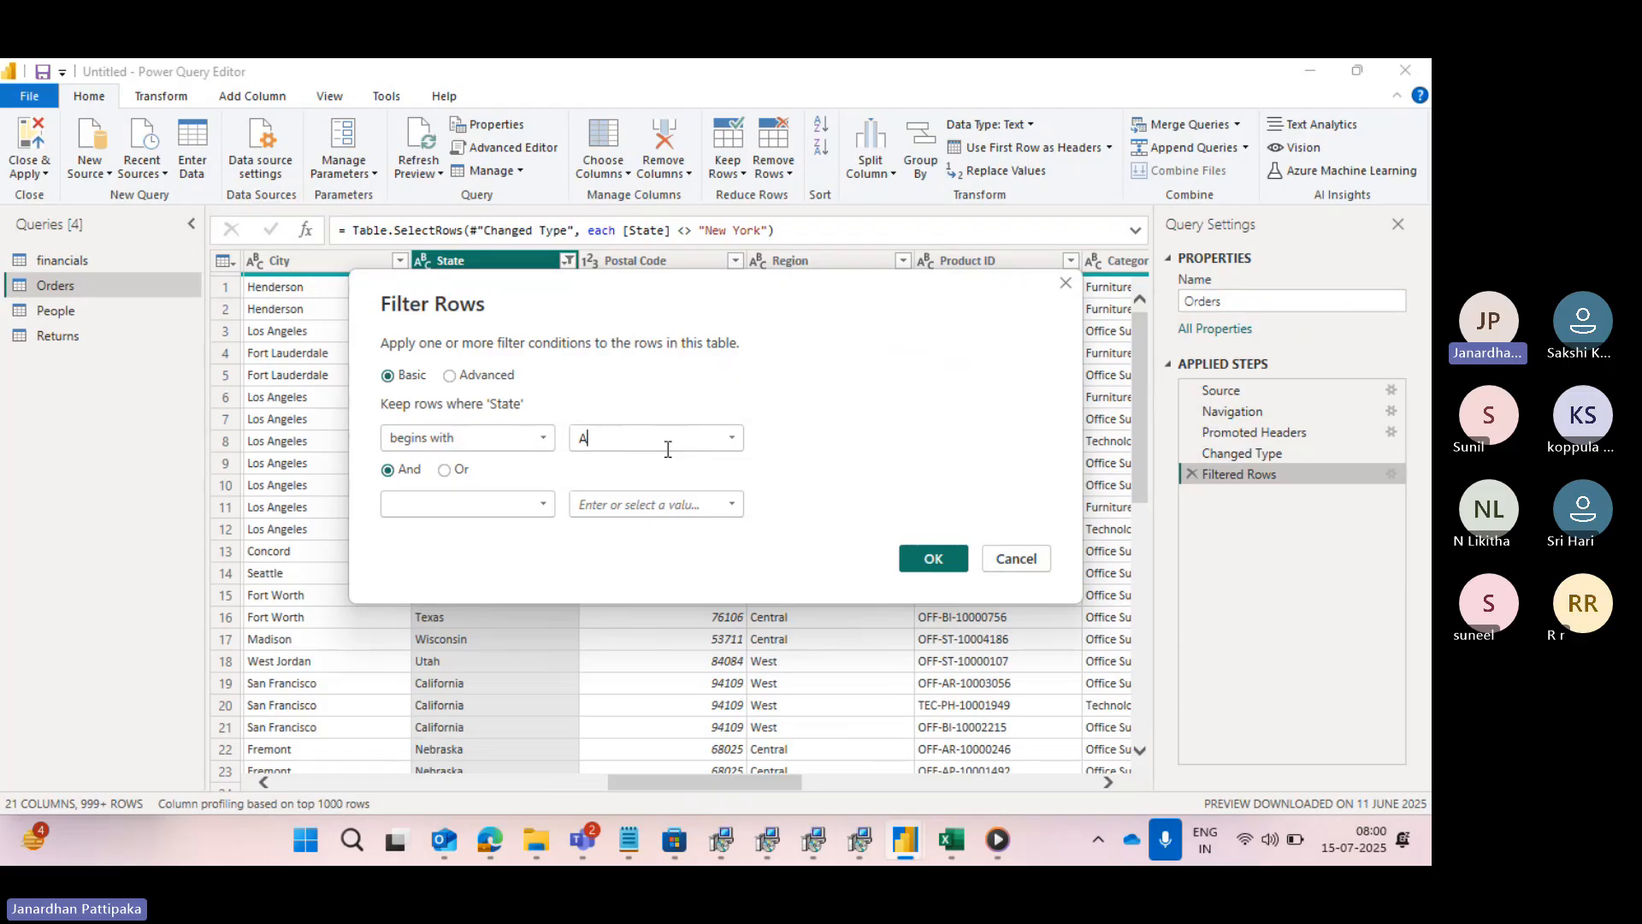
pyautogui.click(940, 556)
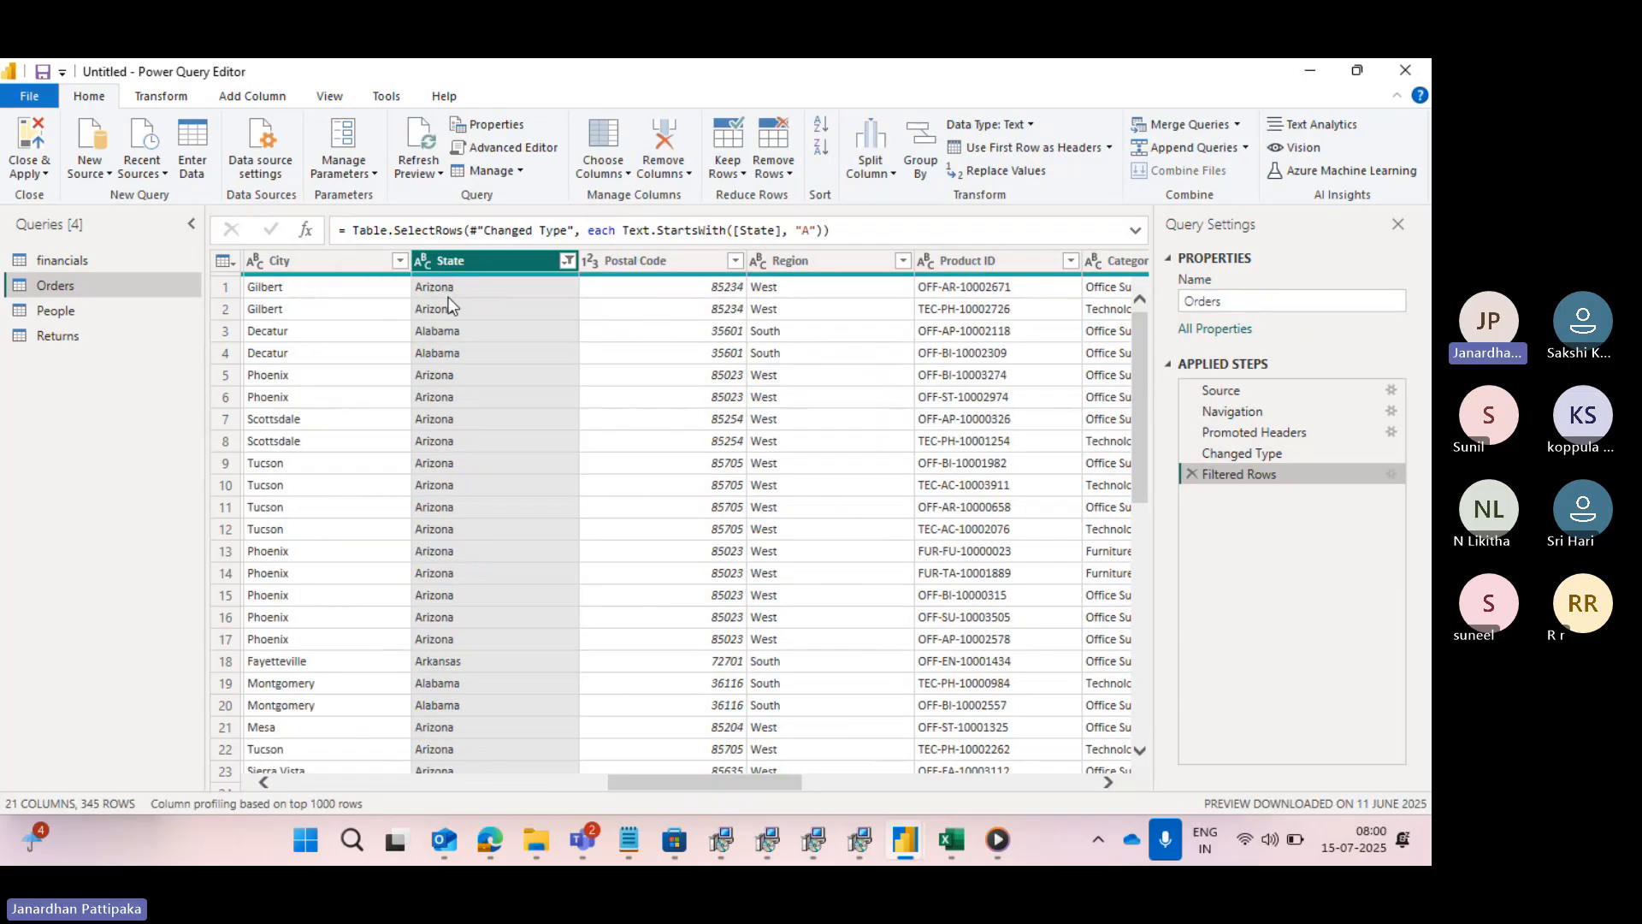
# - Look through the filtered State values in the table and in the column's filter list
pyautogui.scroll(-6, 459, 504)
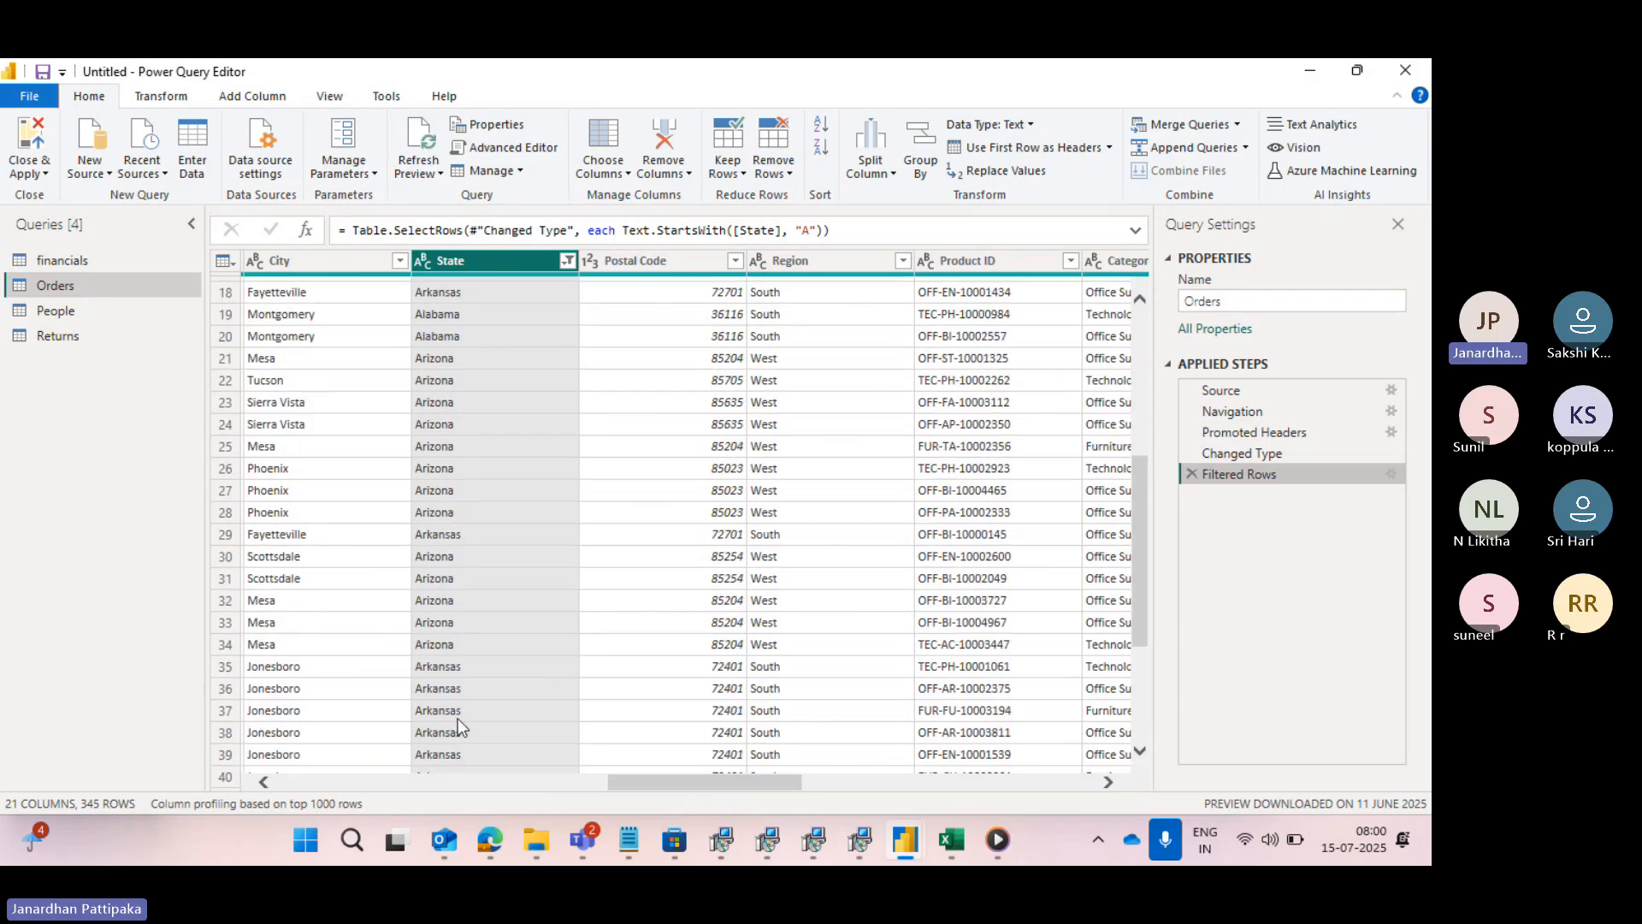
pyautogui.scroll(6, 474, 592)
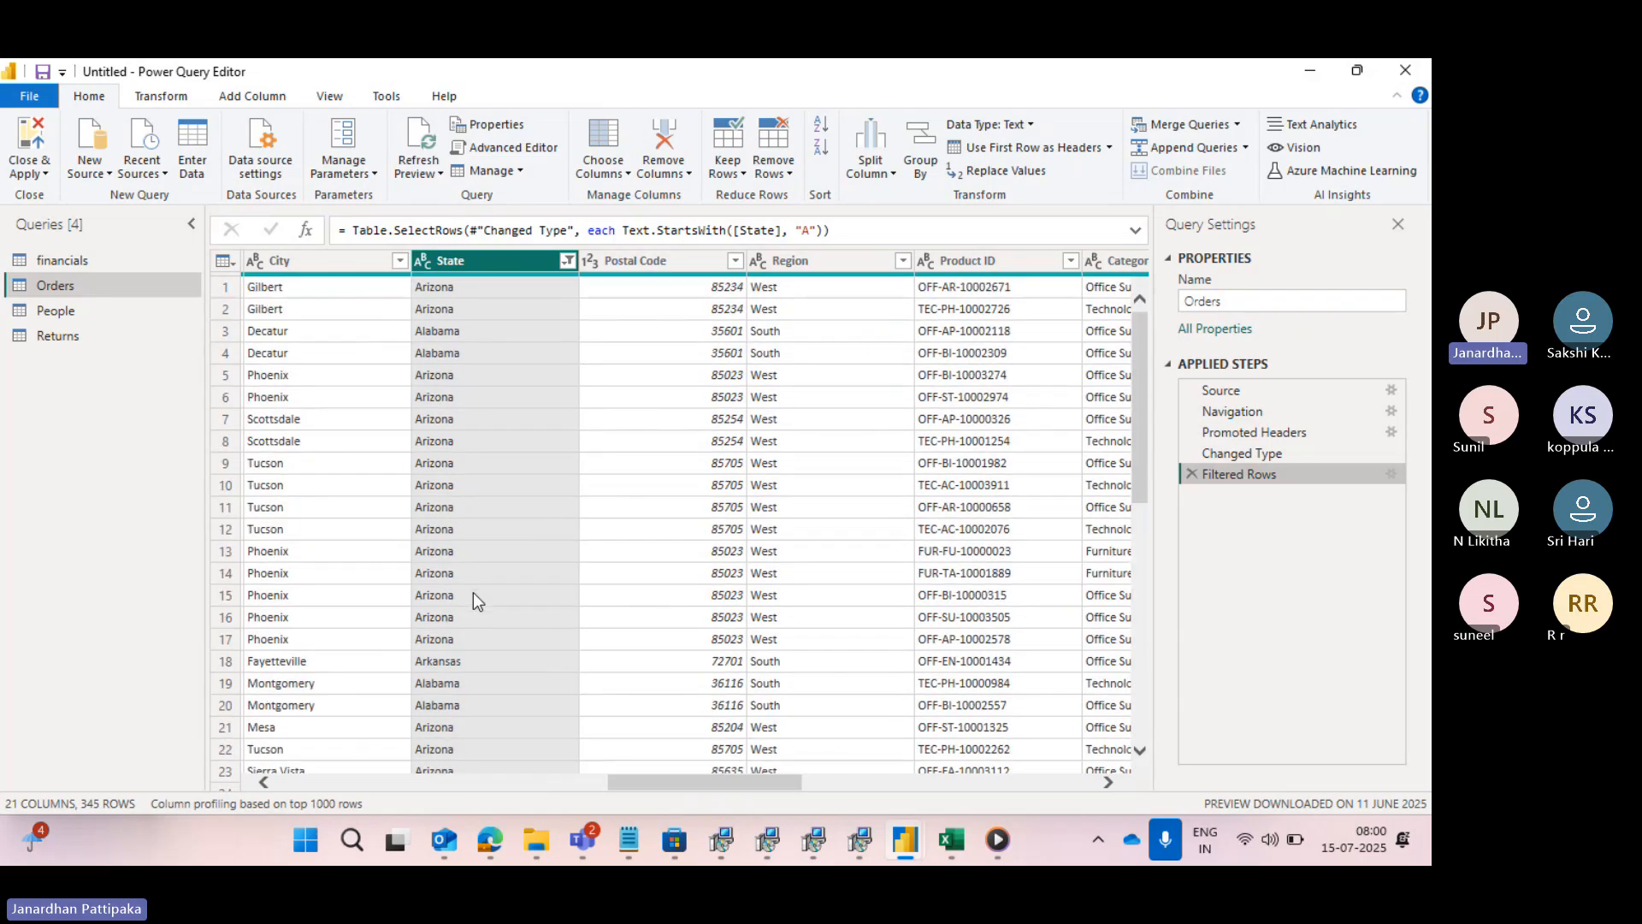
pyautogui.click(566, 261)
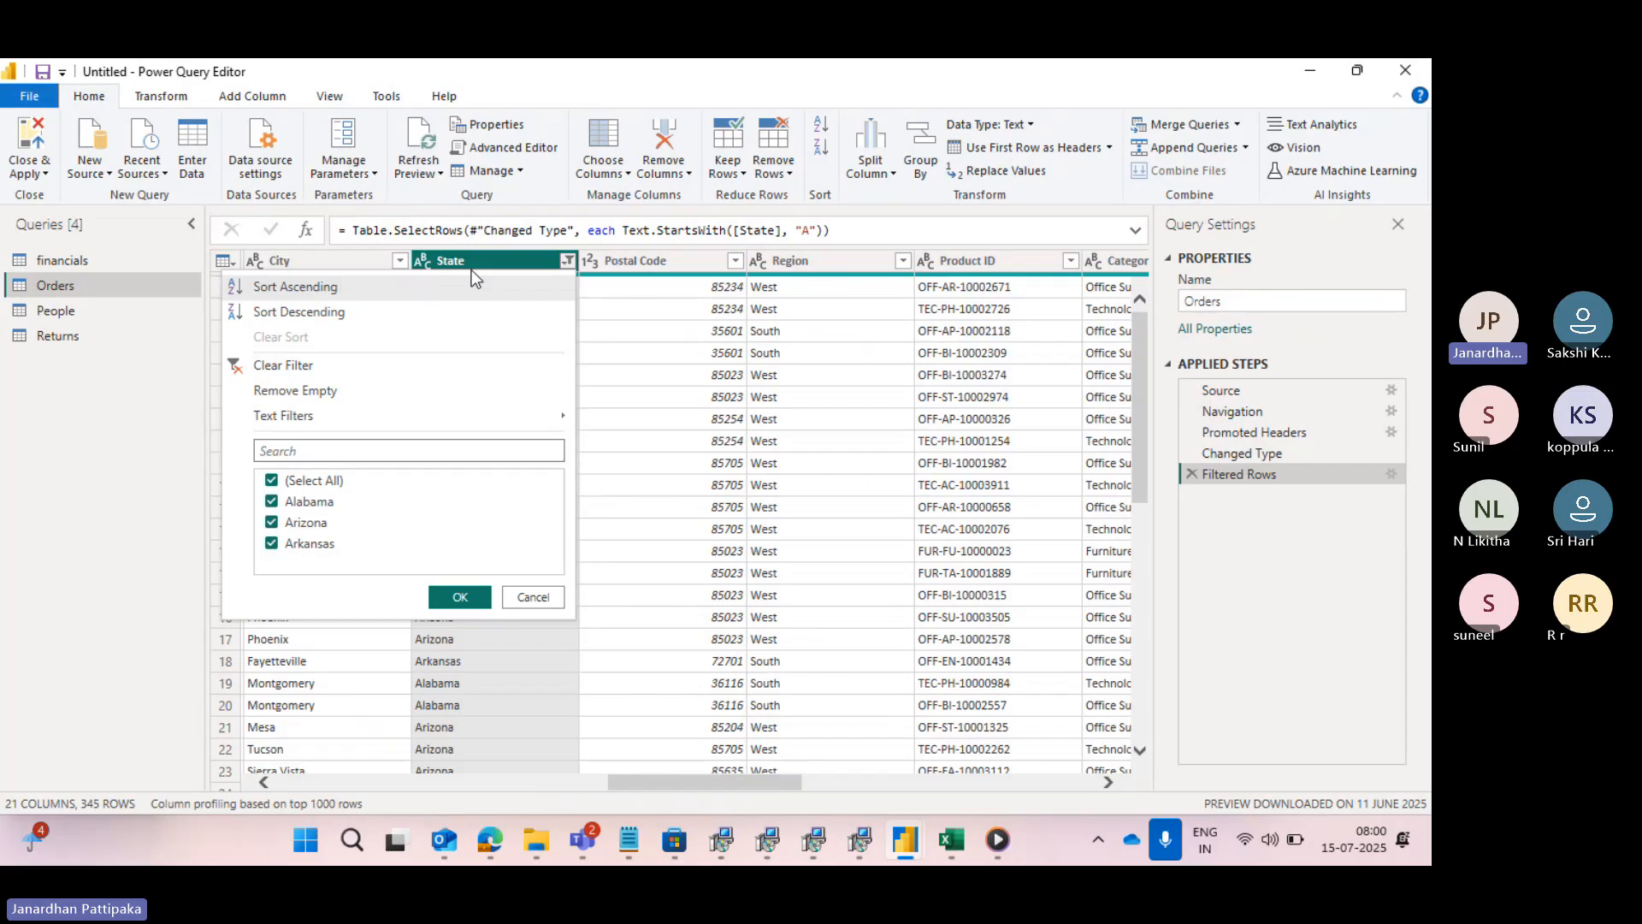
# - Edit the Filtered Rows condition so that State "does not begin with" A
pyautogui.click(1389, 473)
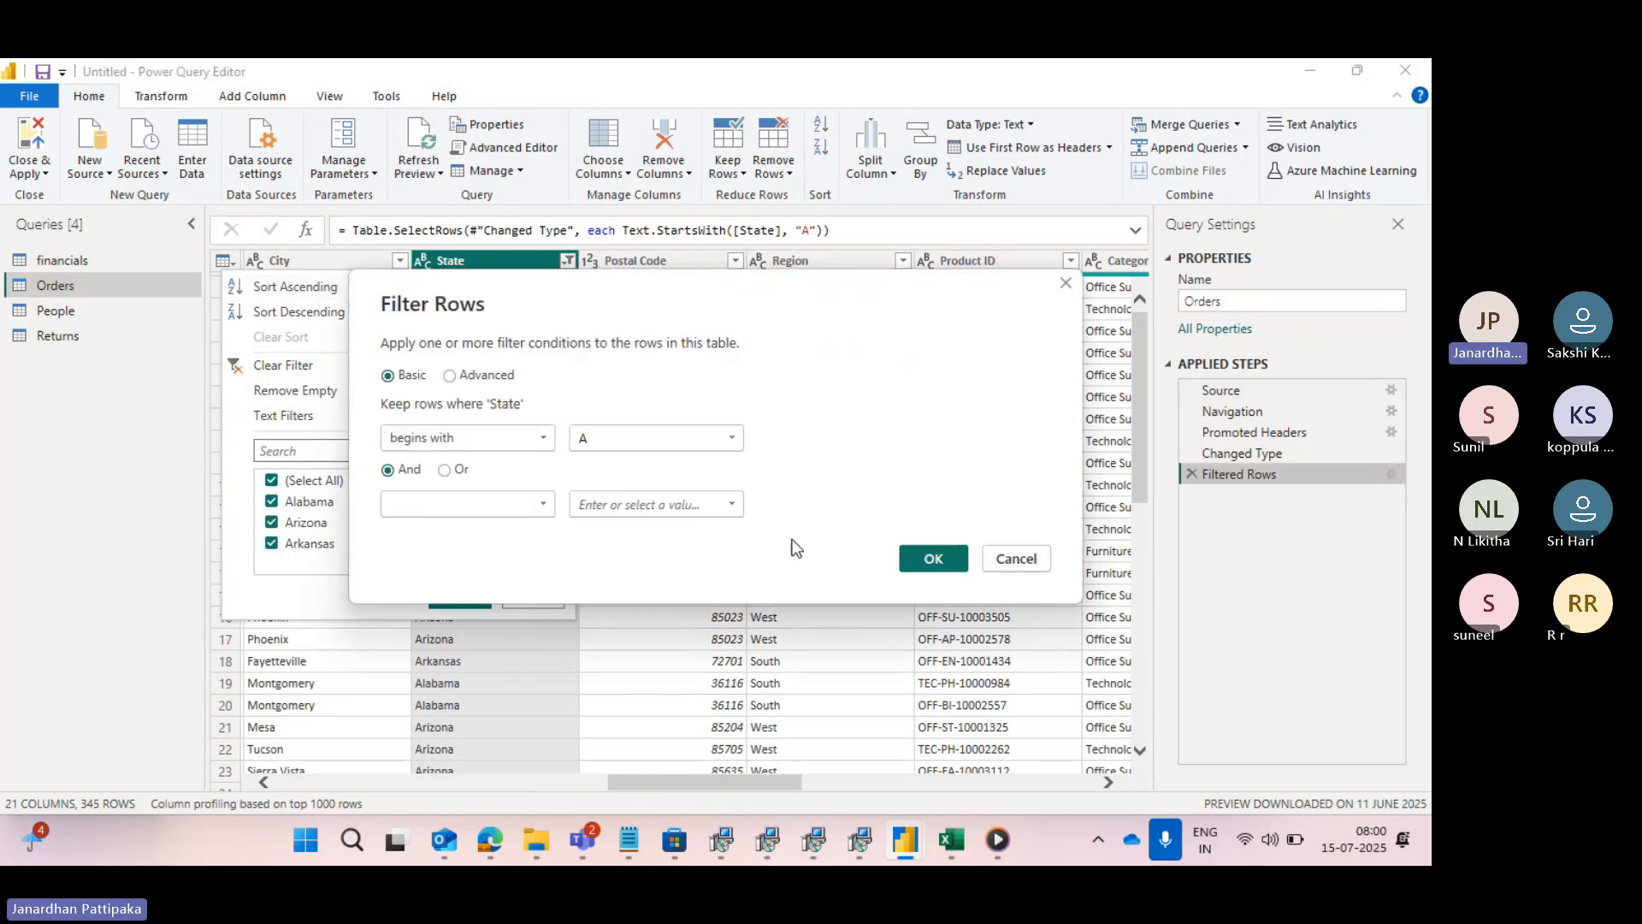
pyautogui.click(544, 440)
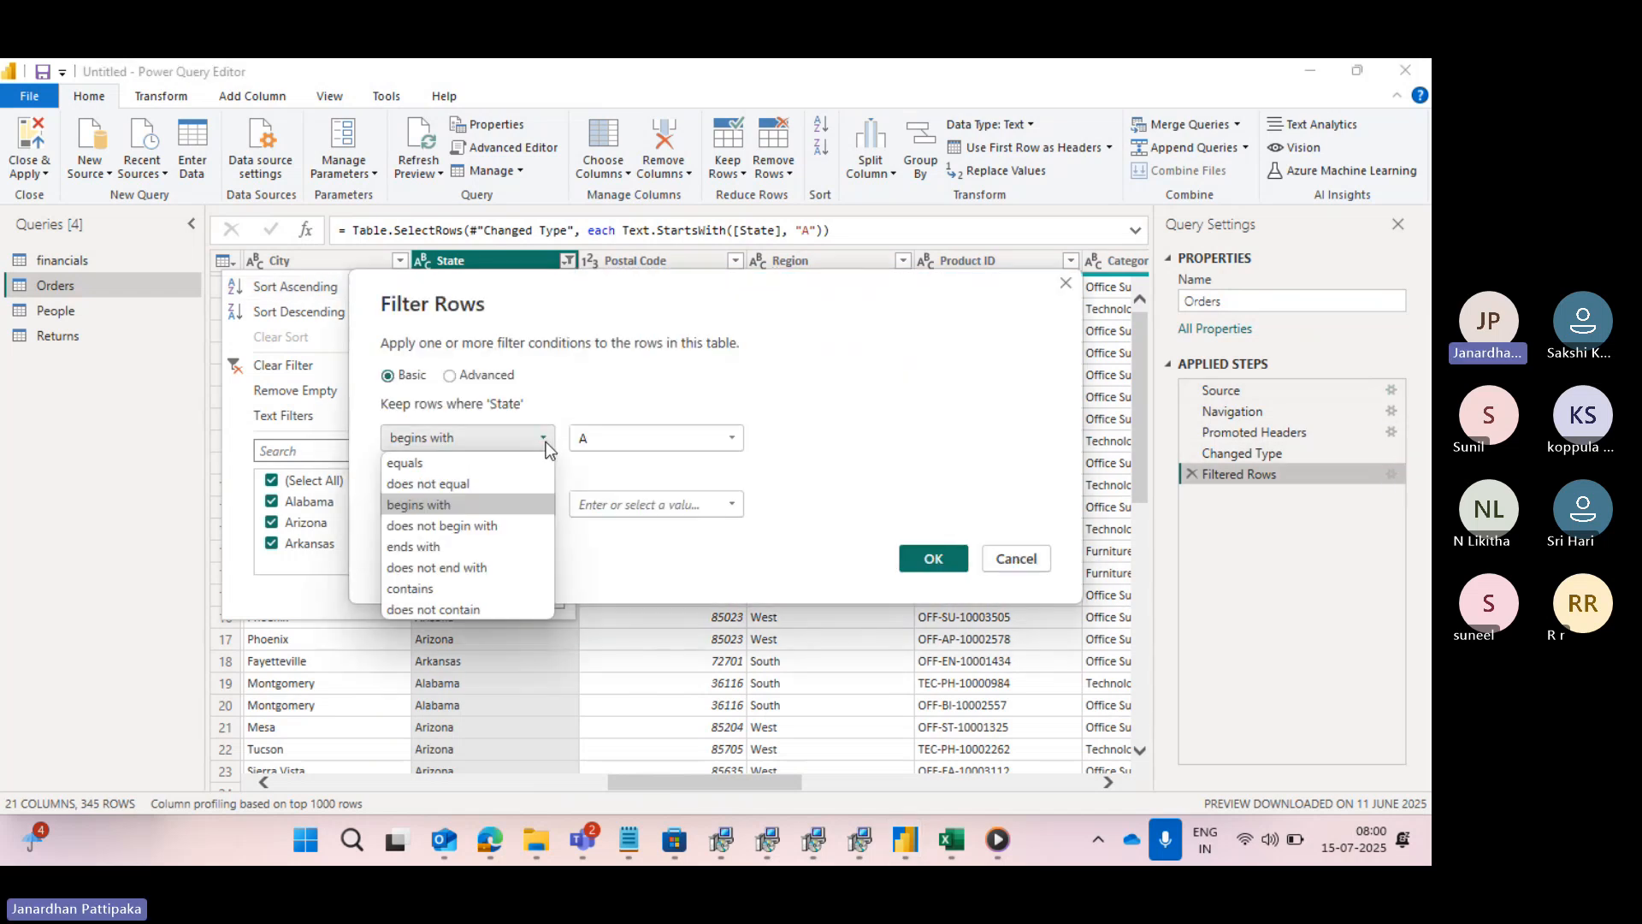
pyautogui.click(479, 525)
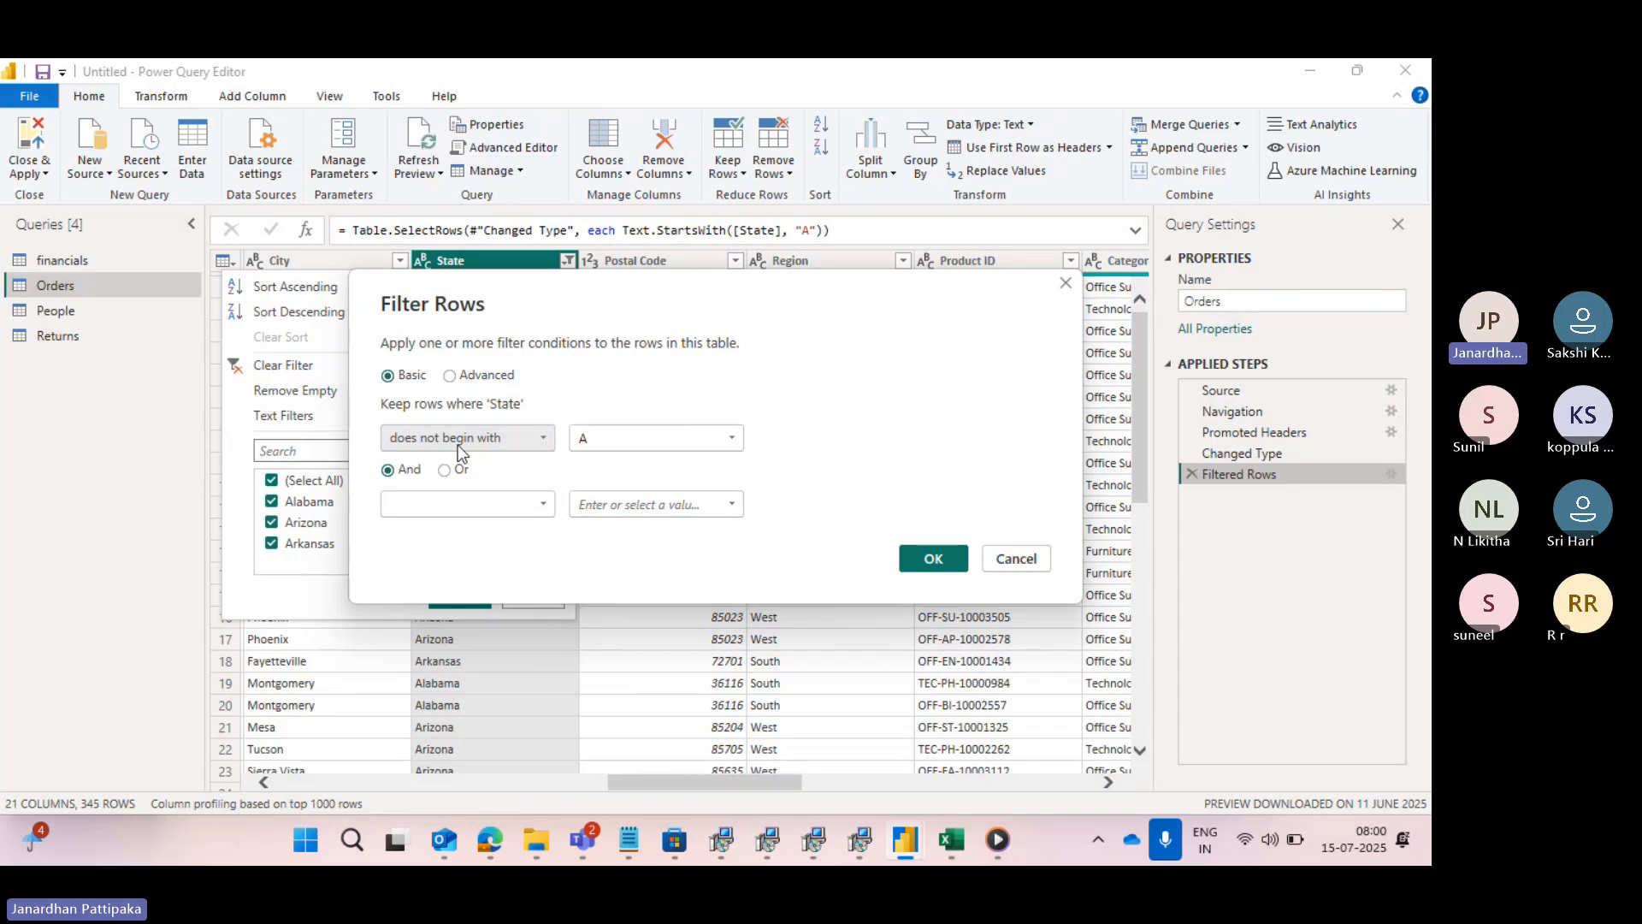
pyautogui.click(929, 558)
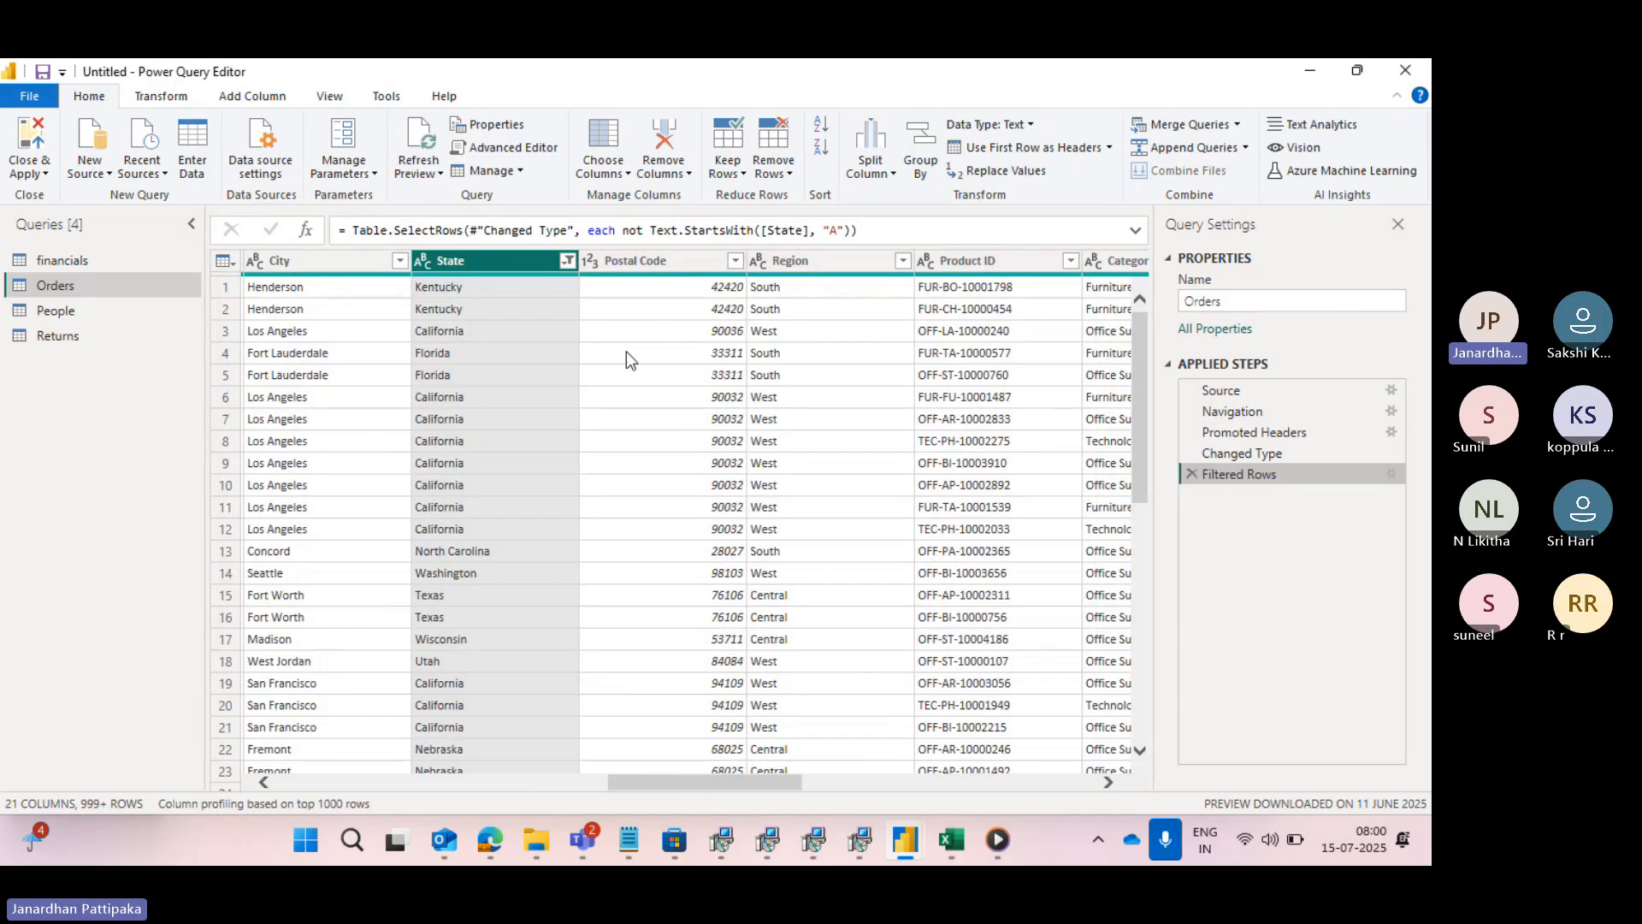
# - Look through the states in the State column's filter list for names starting with A, and close it without changes
pyautogui.click(566, 260)
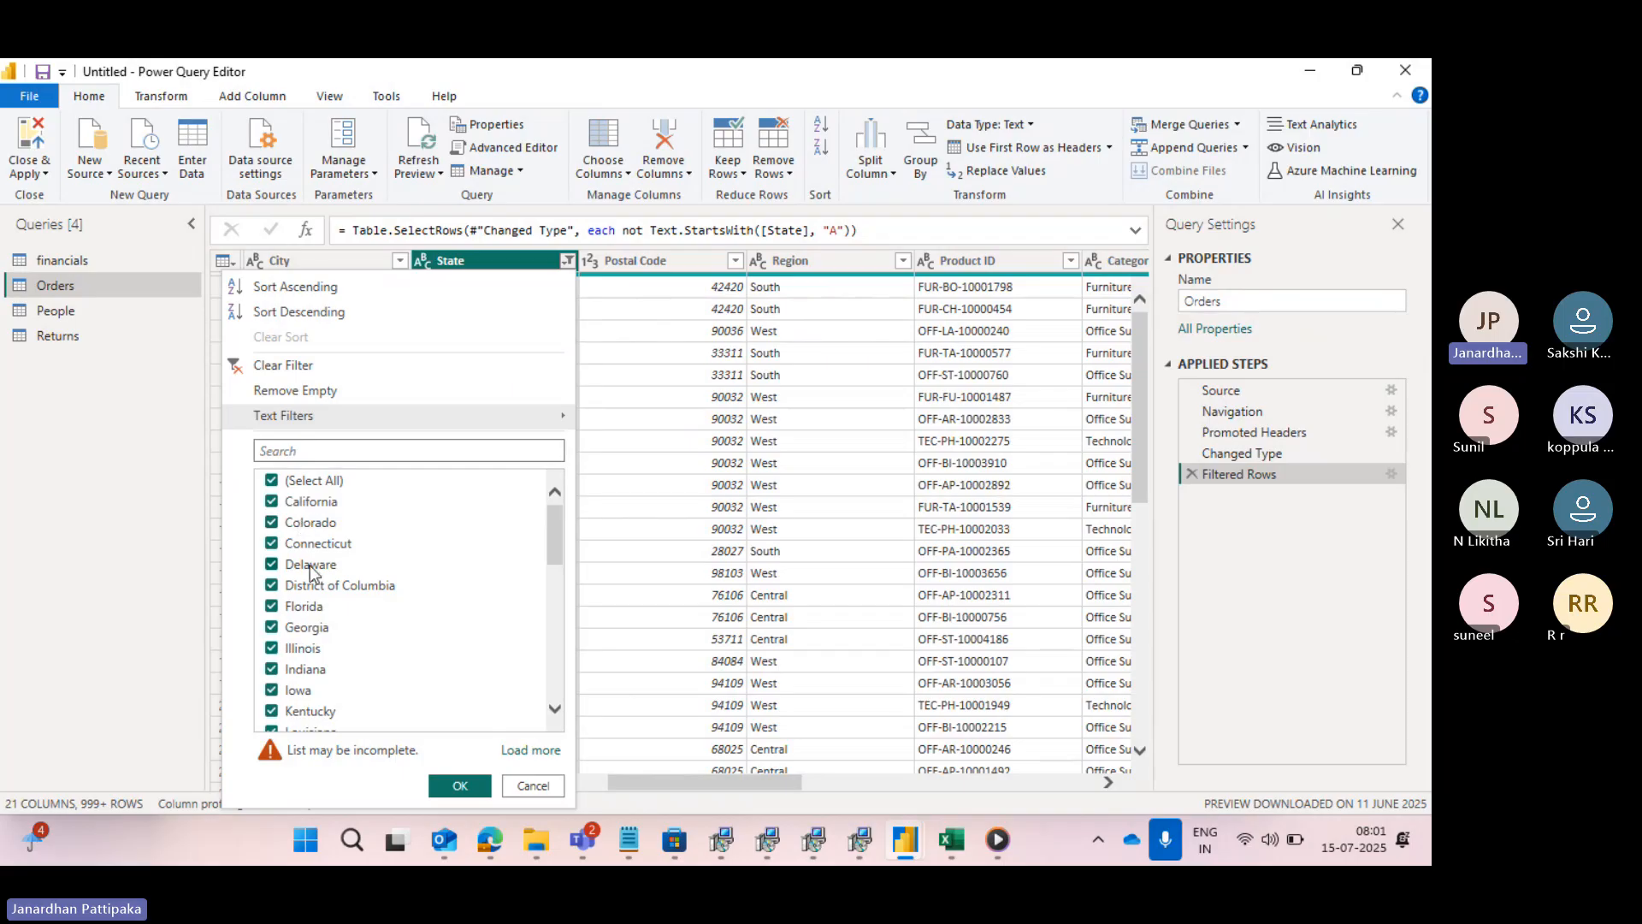
pyautogui.scroll(-2, 313, 574)
pyautogui.scroll(-3, 313, 574)
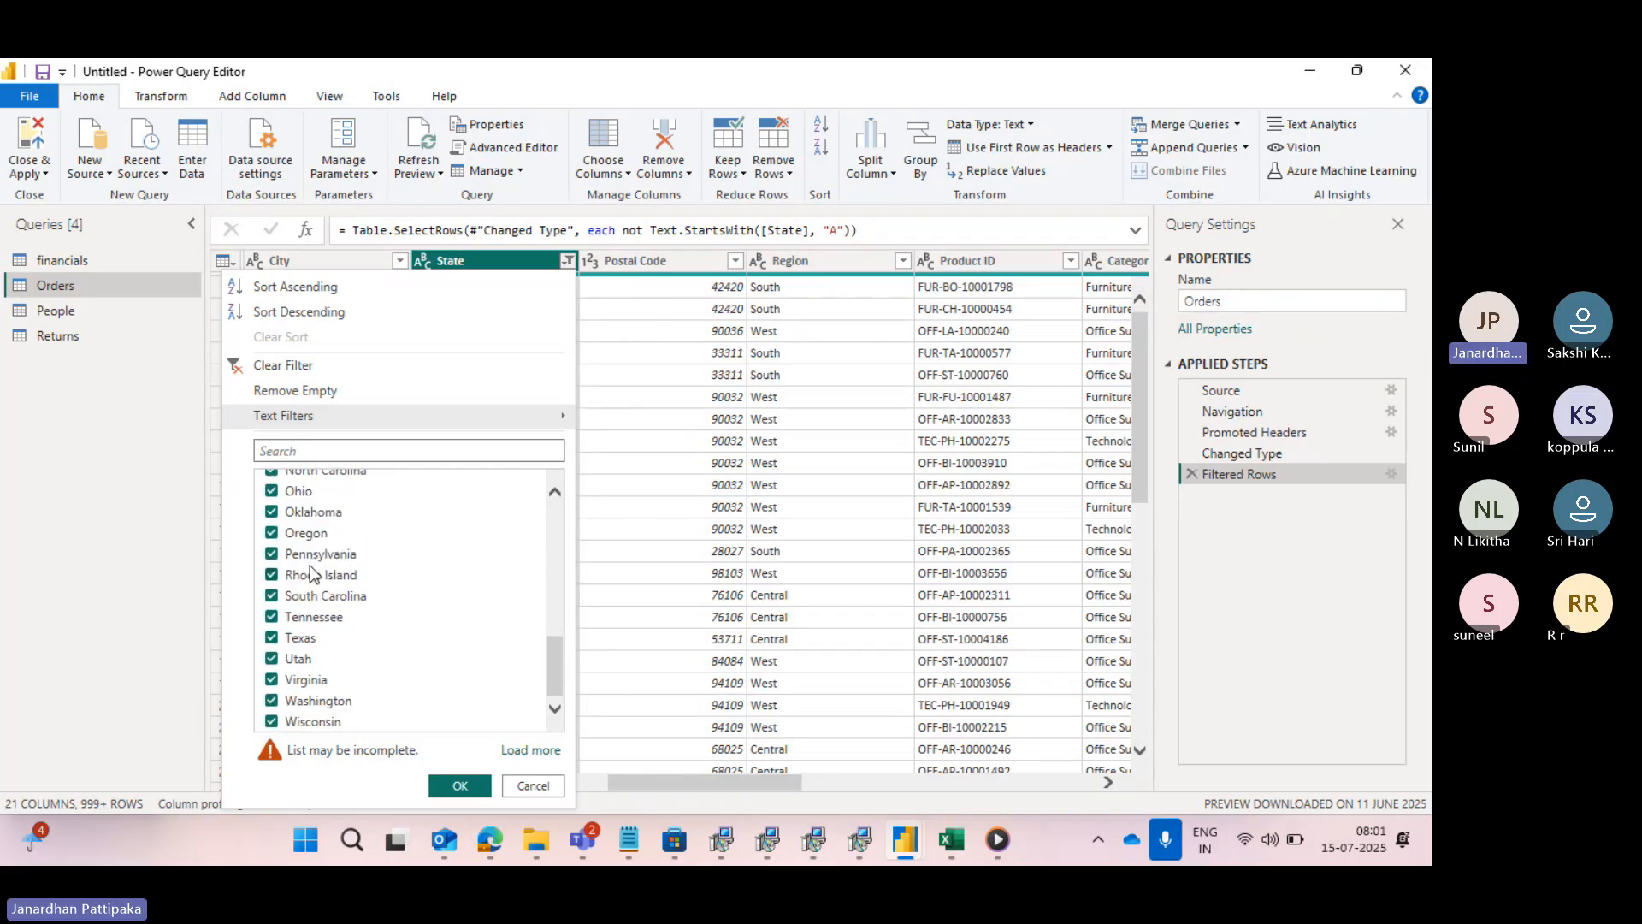
pyautogui.scroll(10, 313, 573)
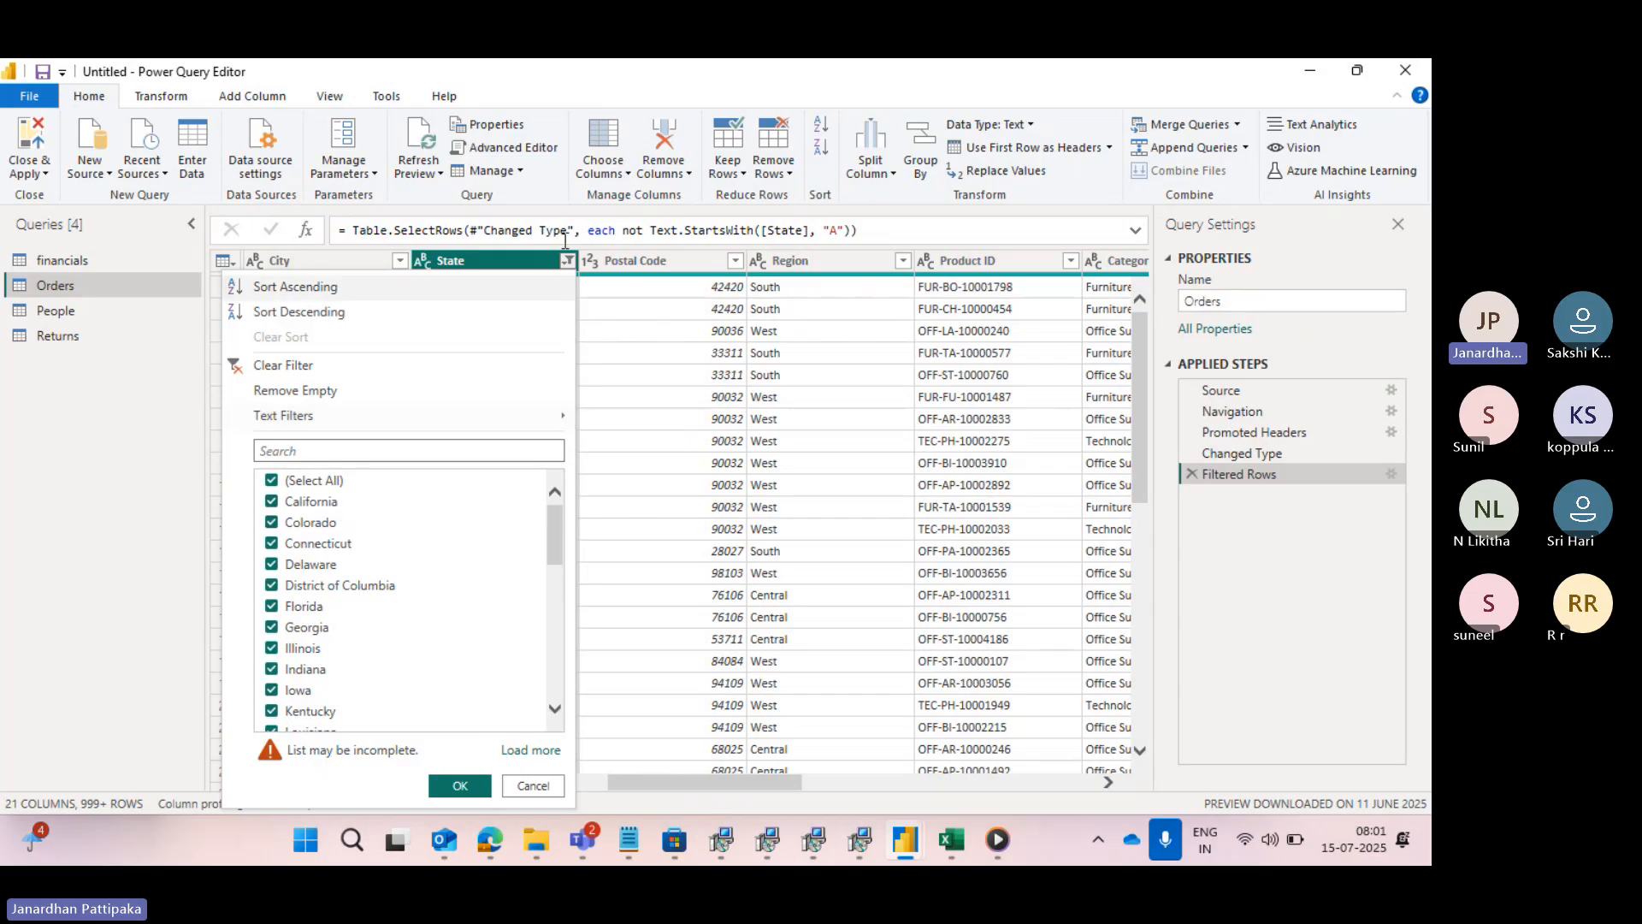
pyautogui.click(621, 286)
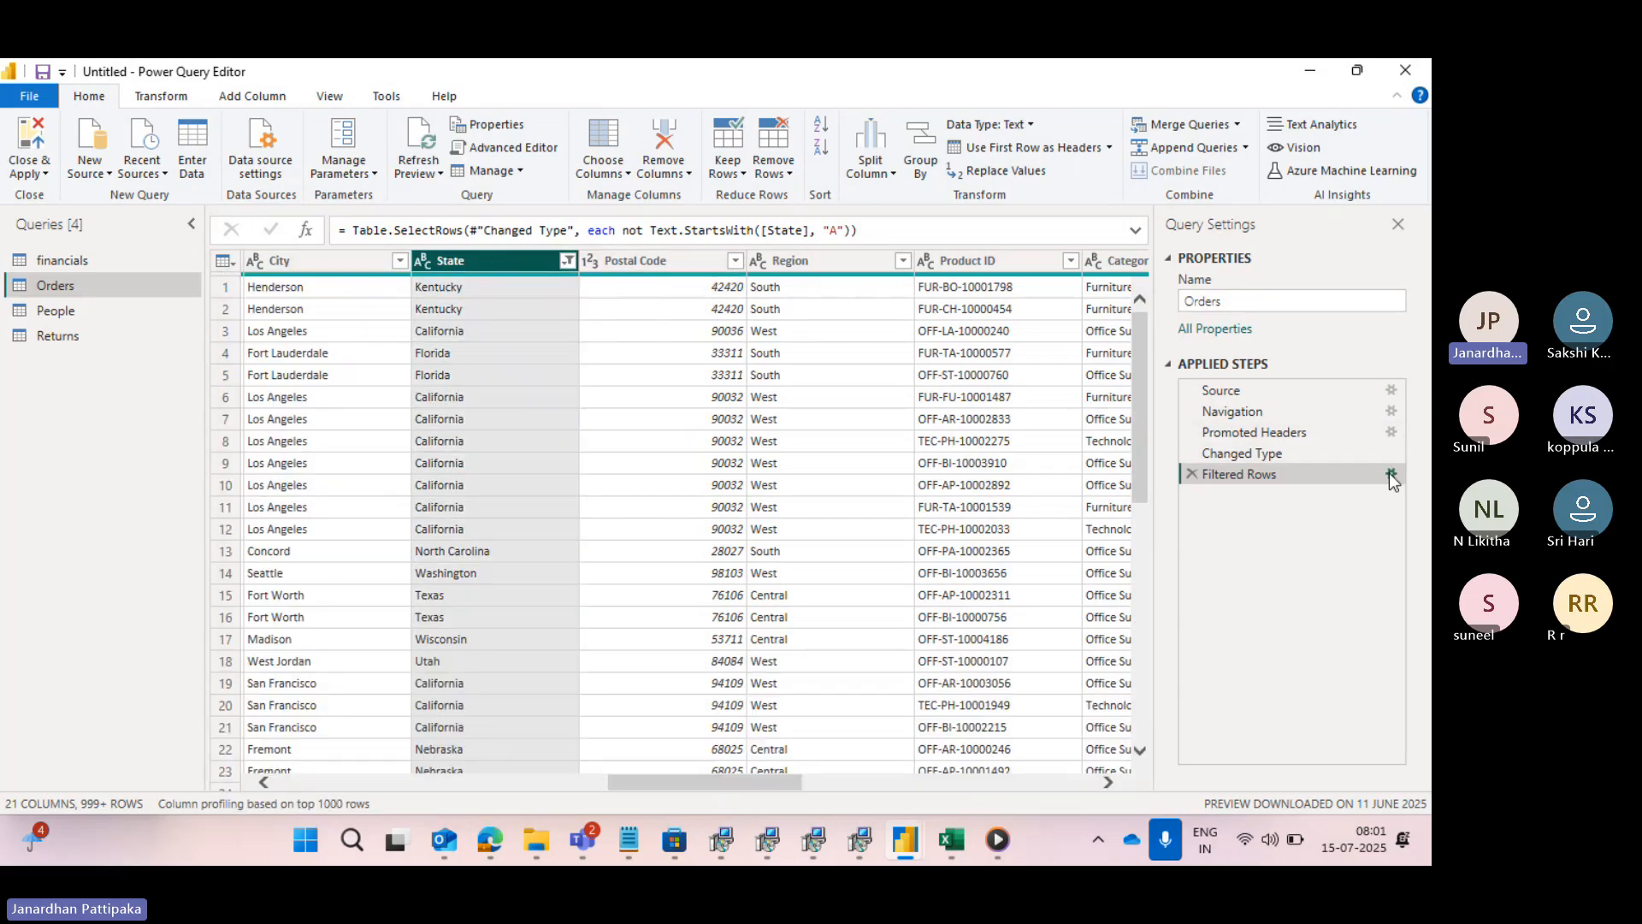
# - Change the Filtered Rows condition so that State "ends with" ia, and check the states in the column's filter list
pyautogui.click(1390, 472)
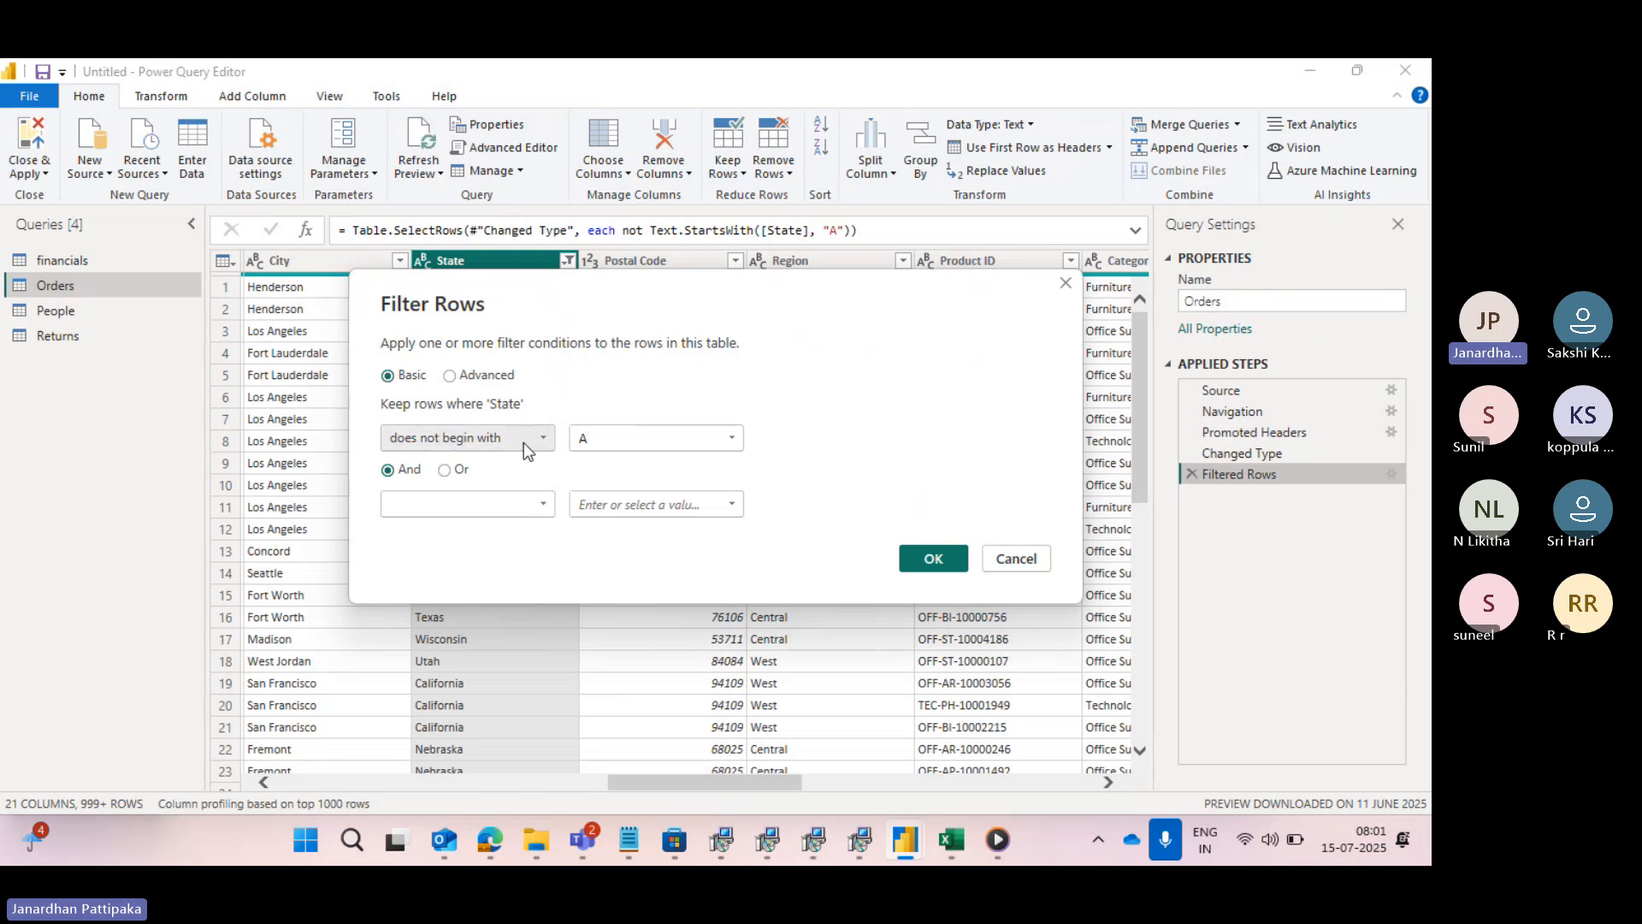
pyautogui.click(544, 437)
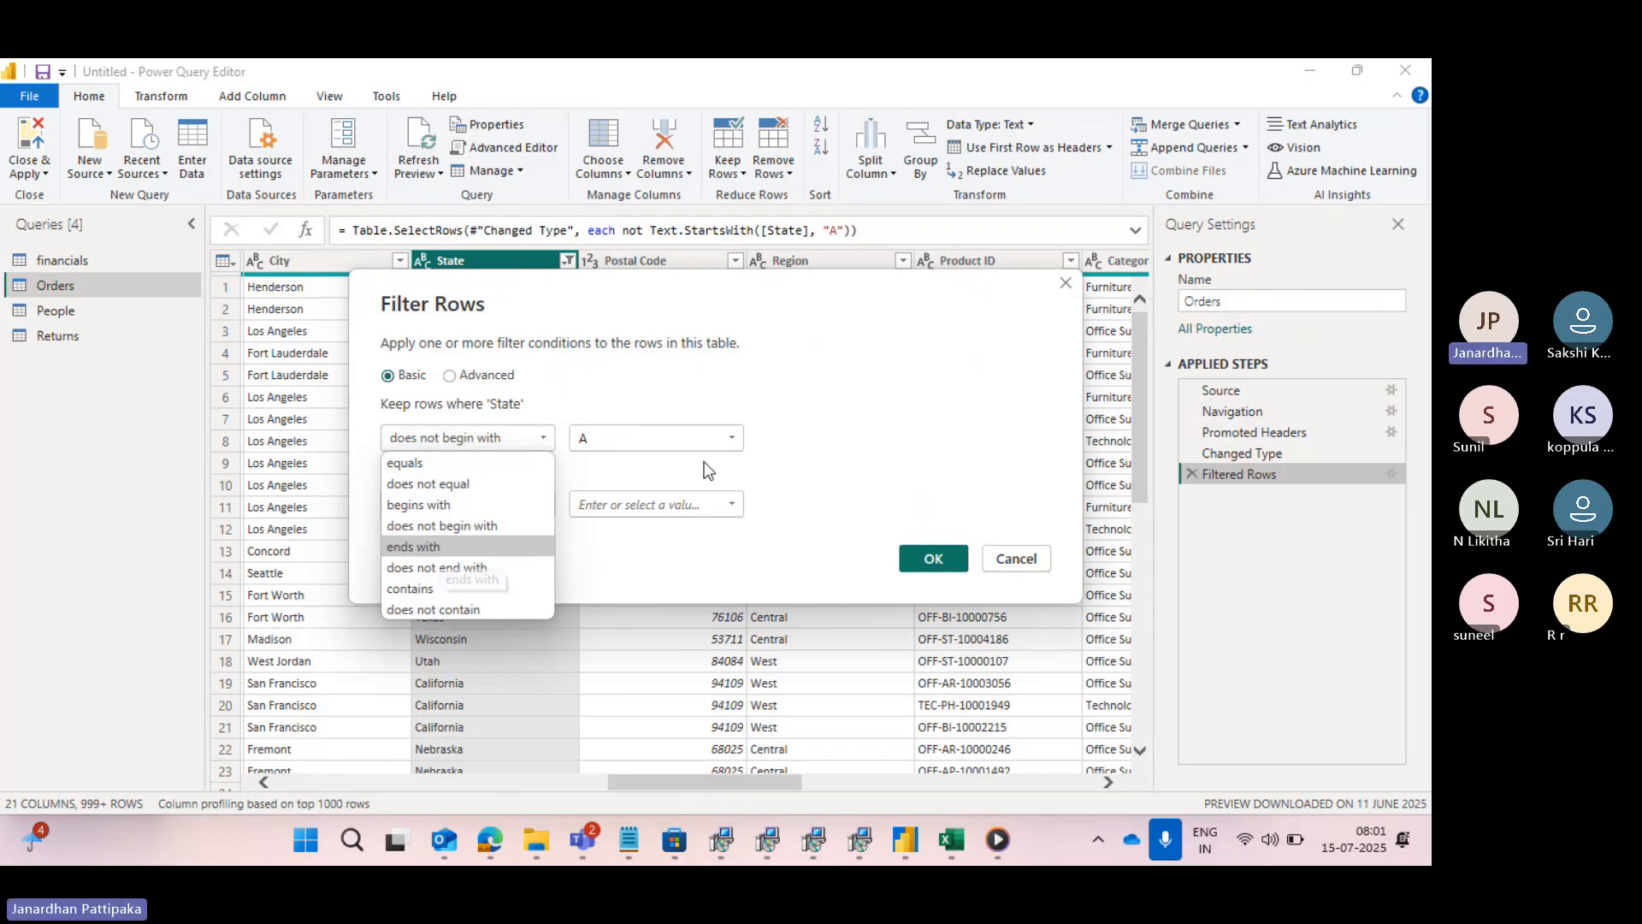
pyautogui.click(421, 549)
pyautogui.click(617, 438)
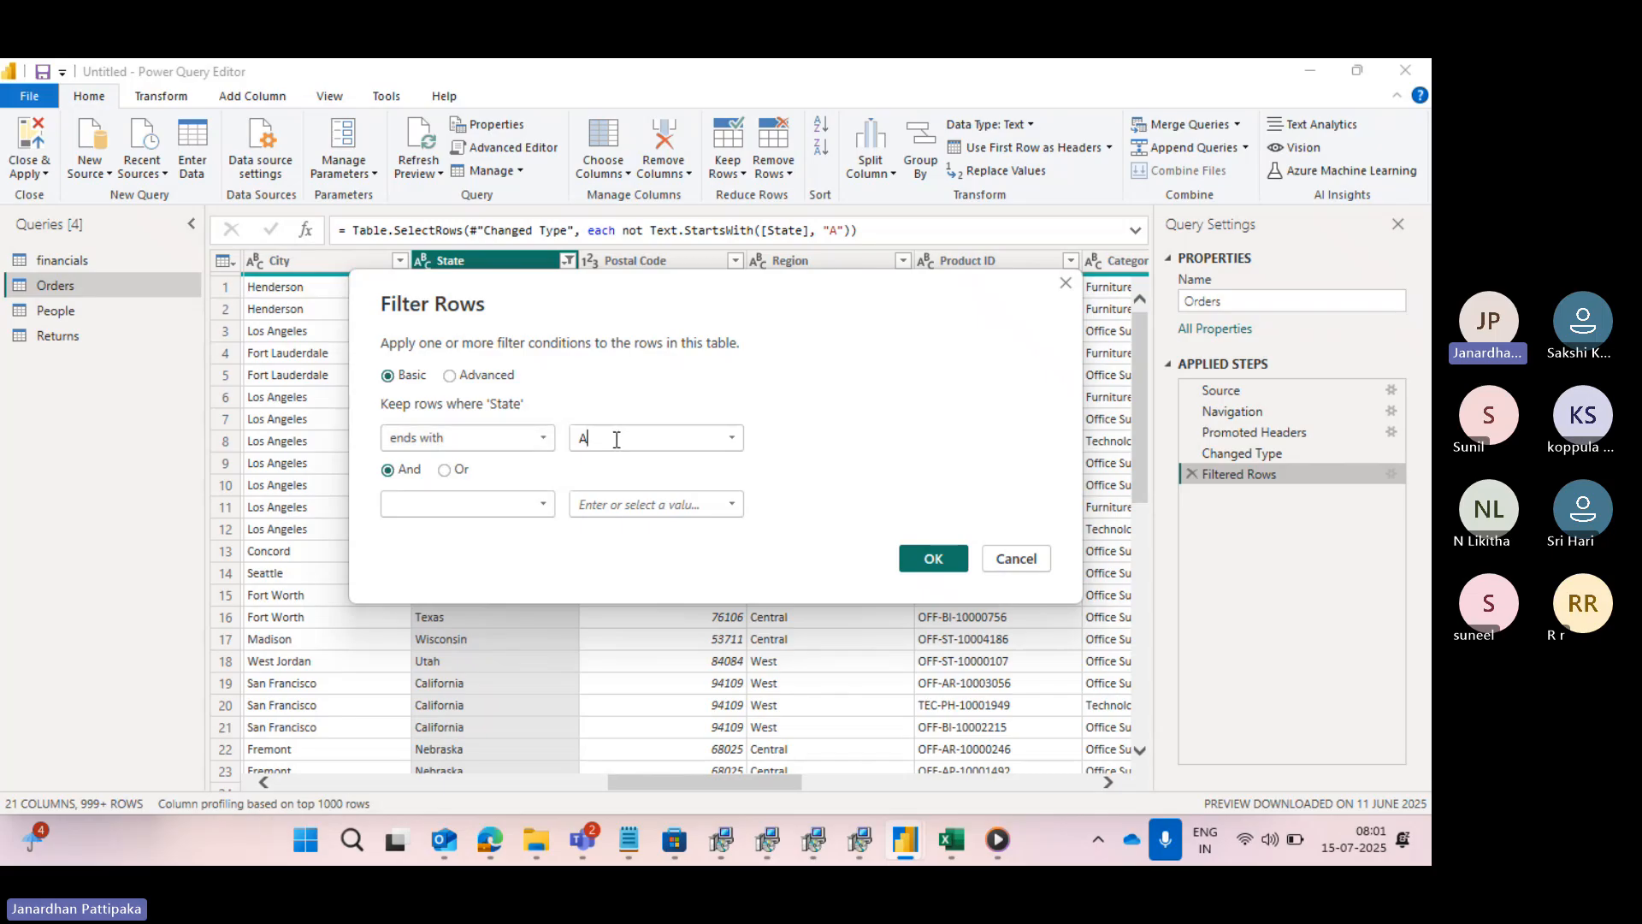
pyautogui.press('BackSpace')
pyautogui.write('ia')
pyautogui.press('BackSpace')
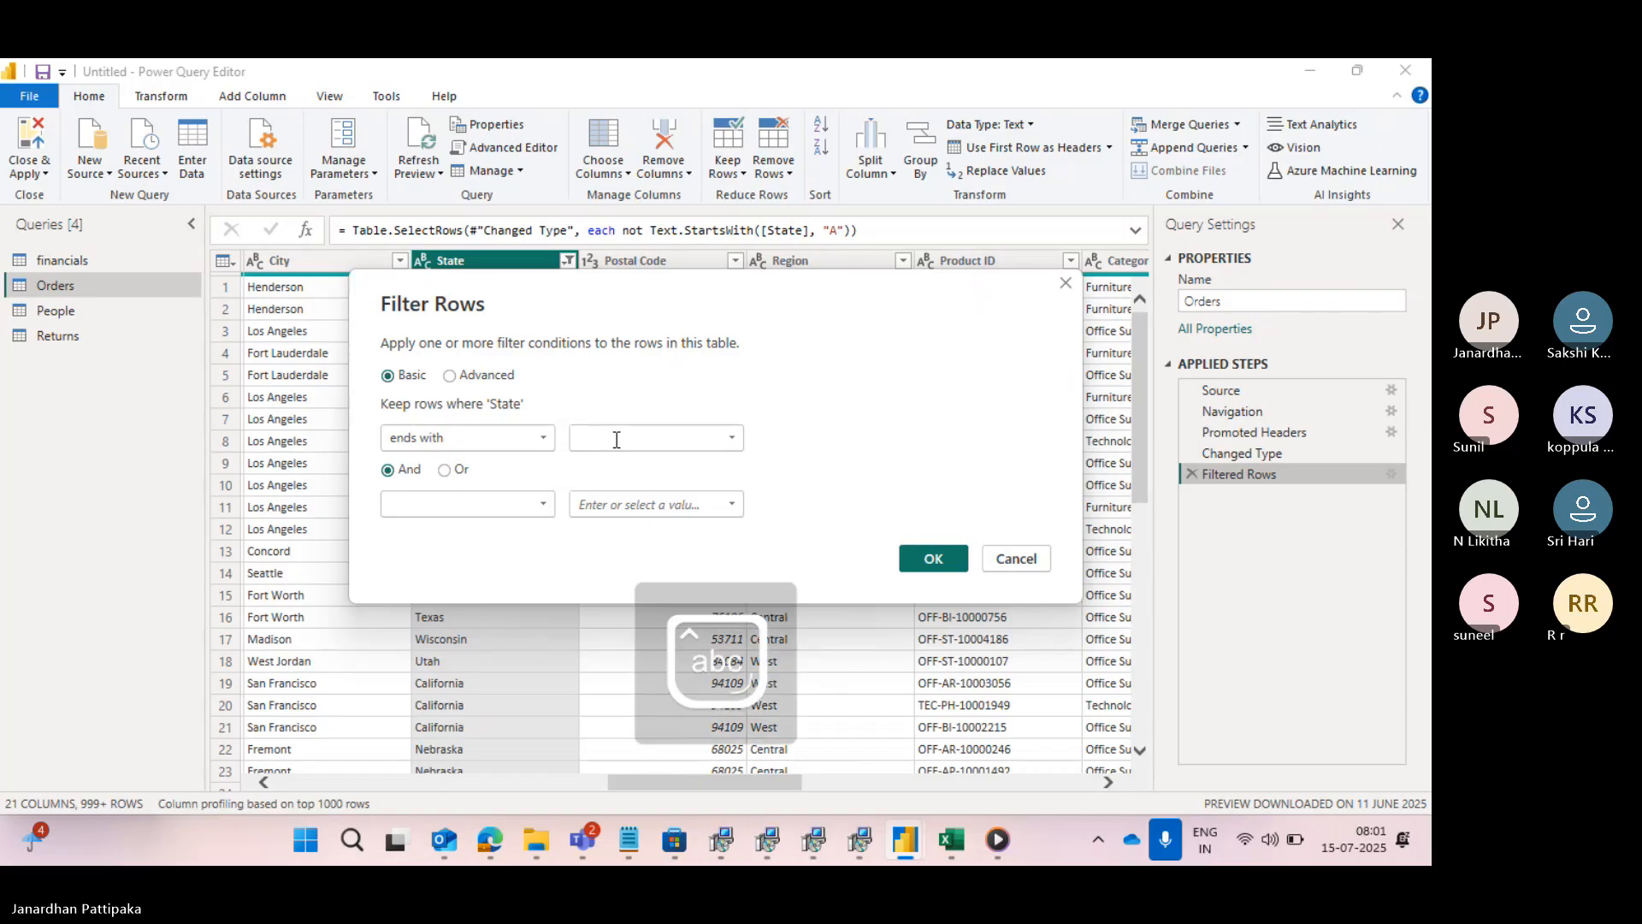
pyautogui.write('a')
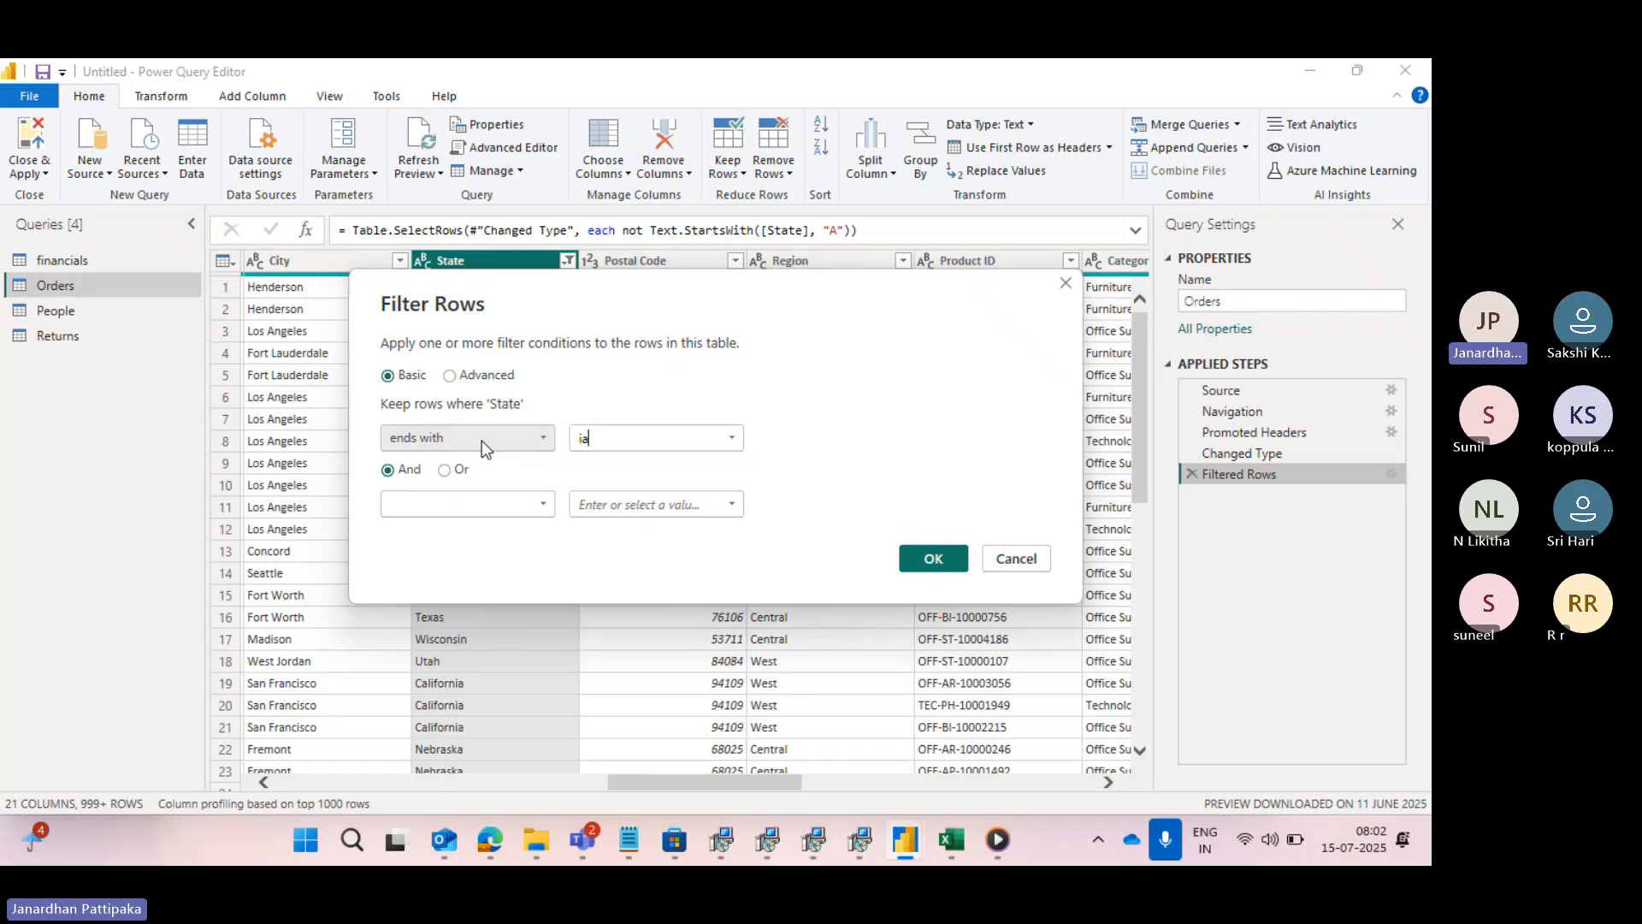
pyautogui.click(923, 558)
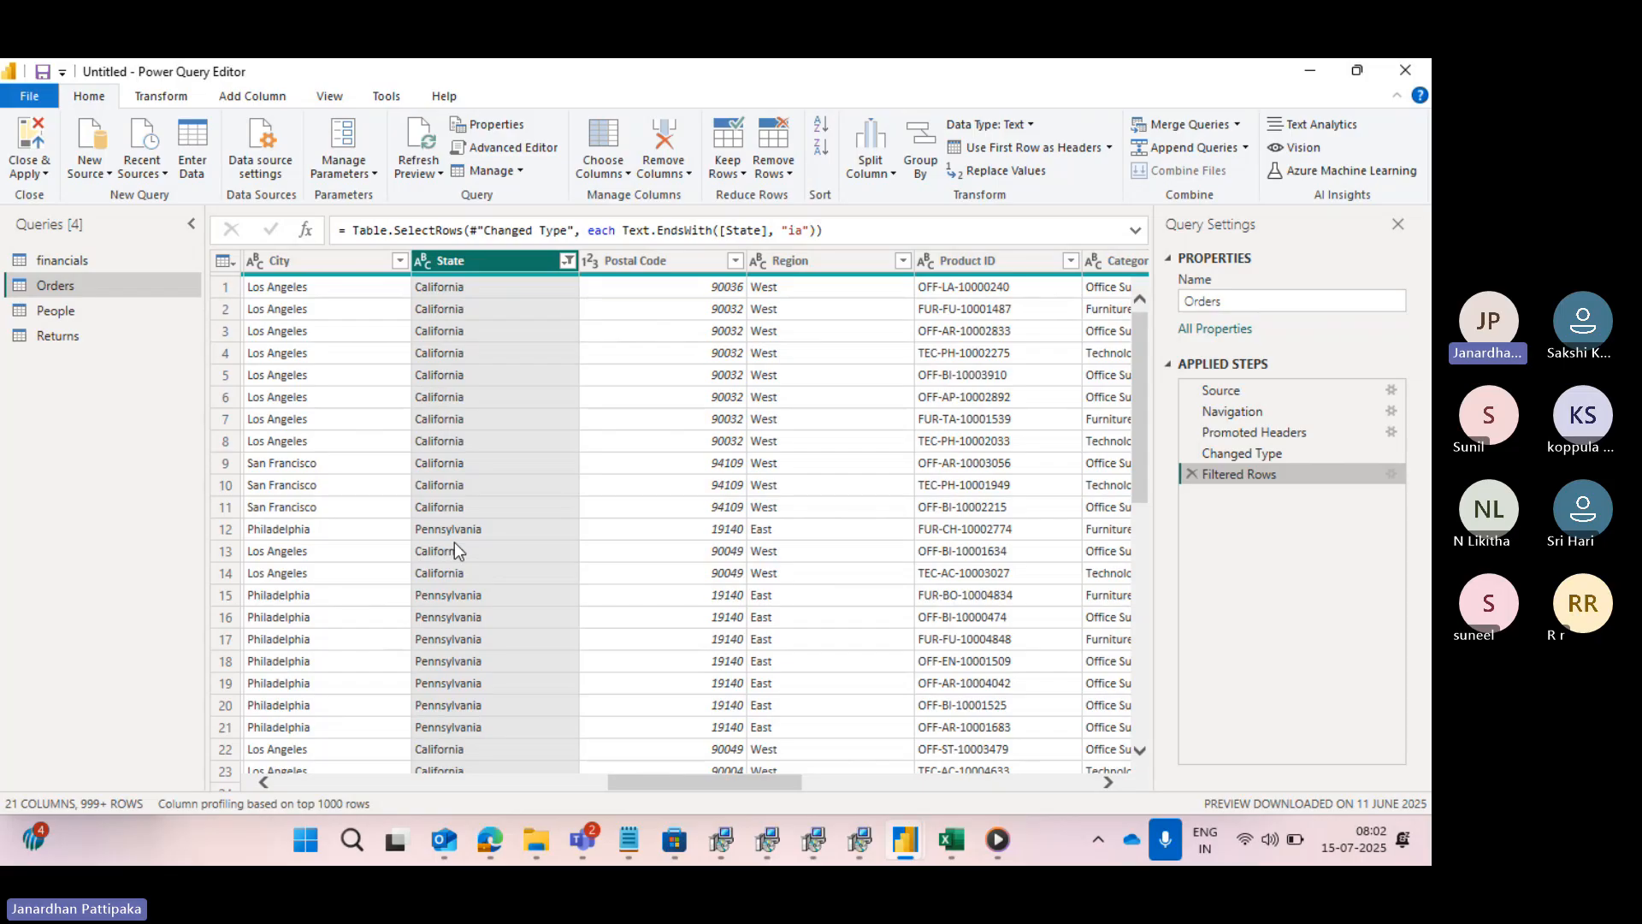
pyautogui.click(567, 262)
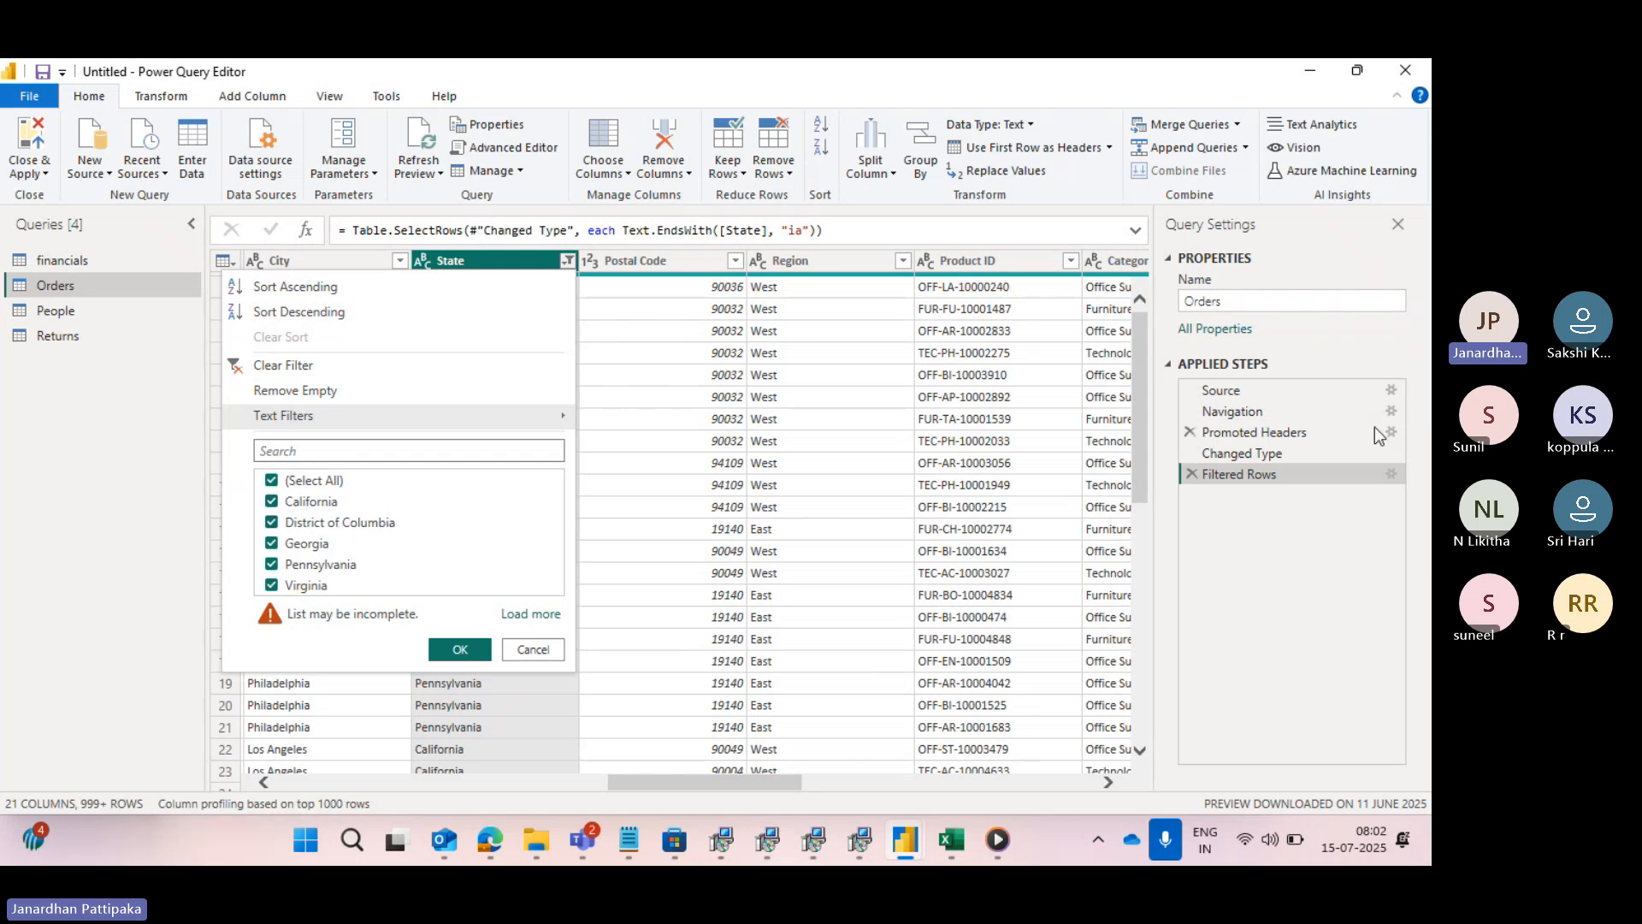
# - Change the State condition to "does not end with" ia, then check the column's filter list and close it without changes
pyautogui.click(1391, 475)
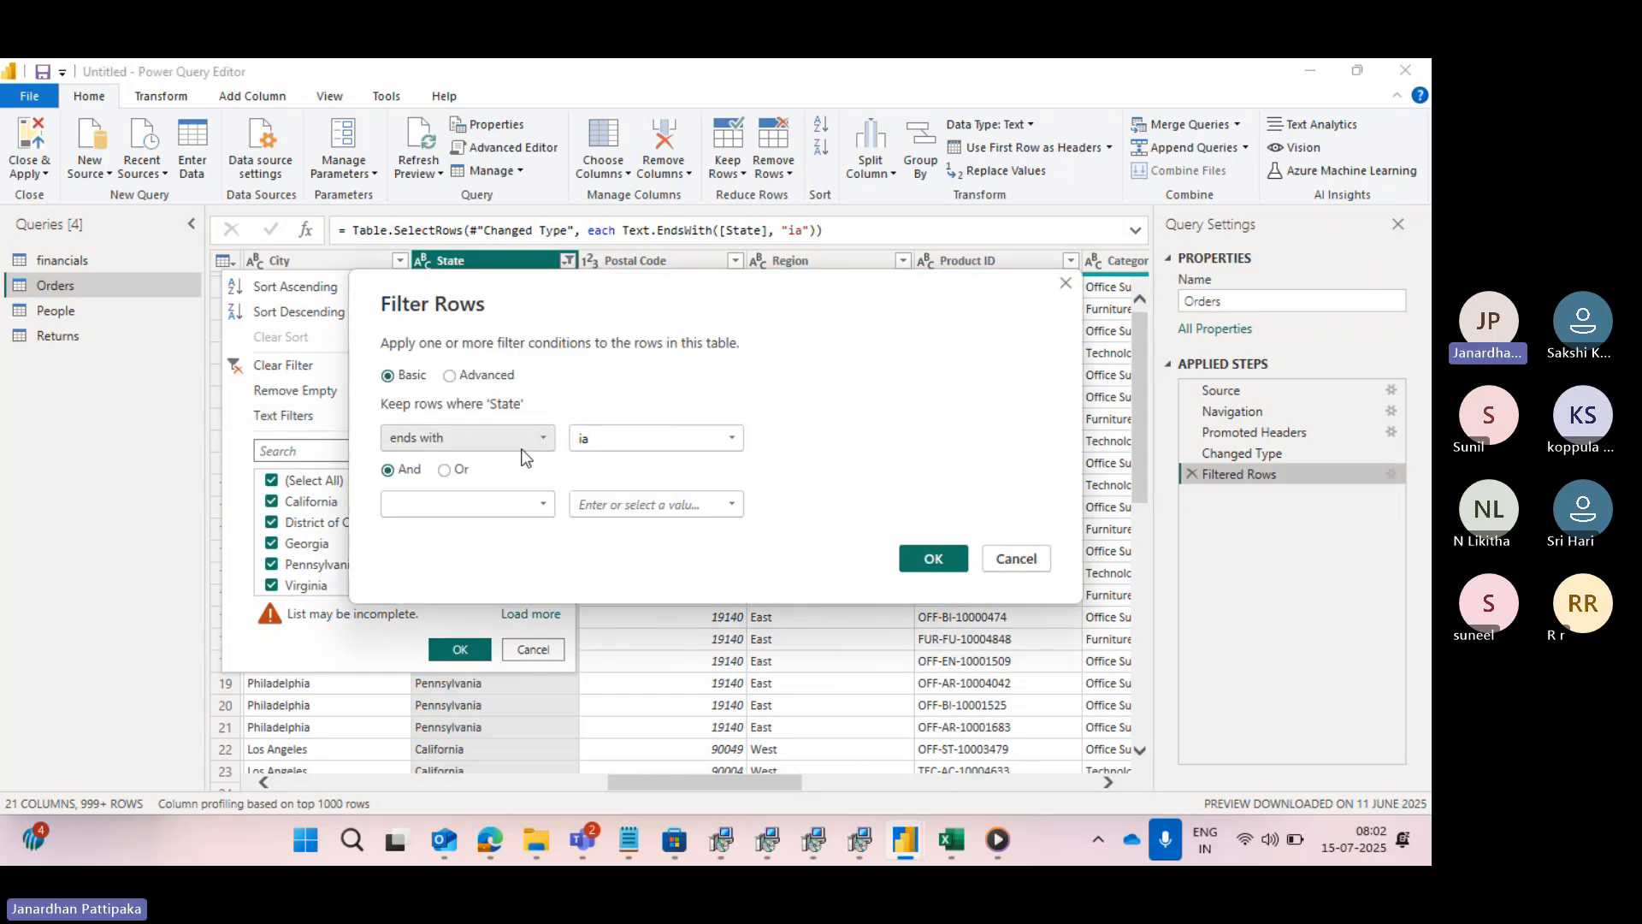
pyautogui.click(544, 438)
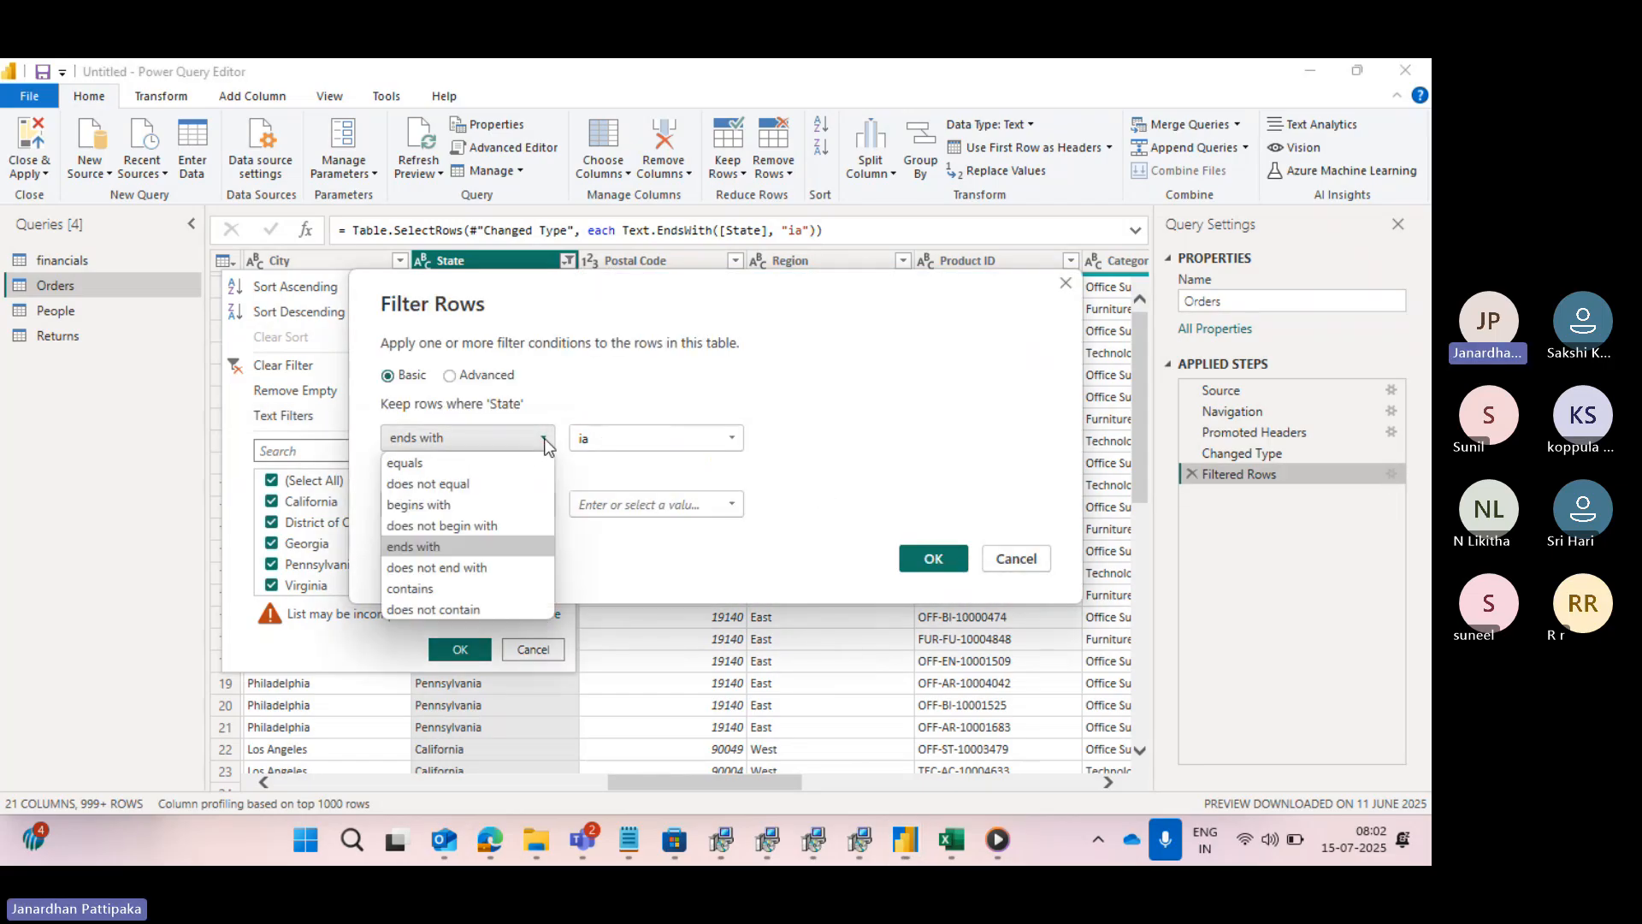
pyautogui.click(449, 567)
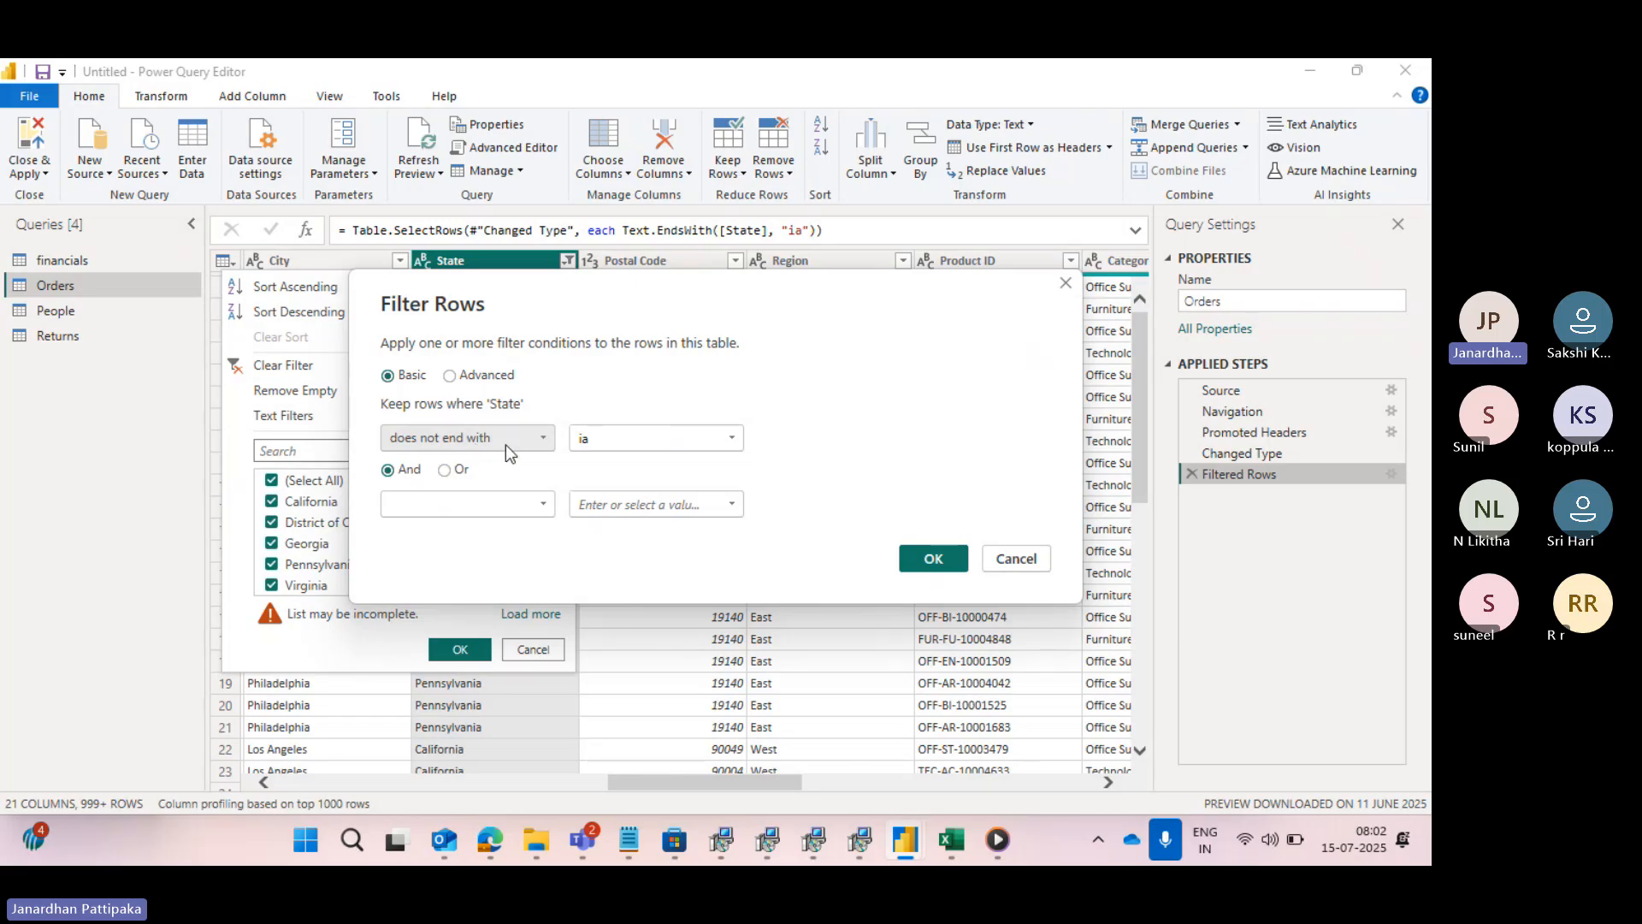
pyautogui.click(932, 561)
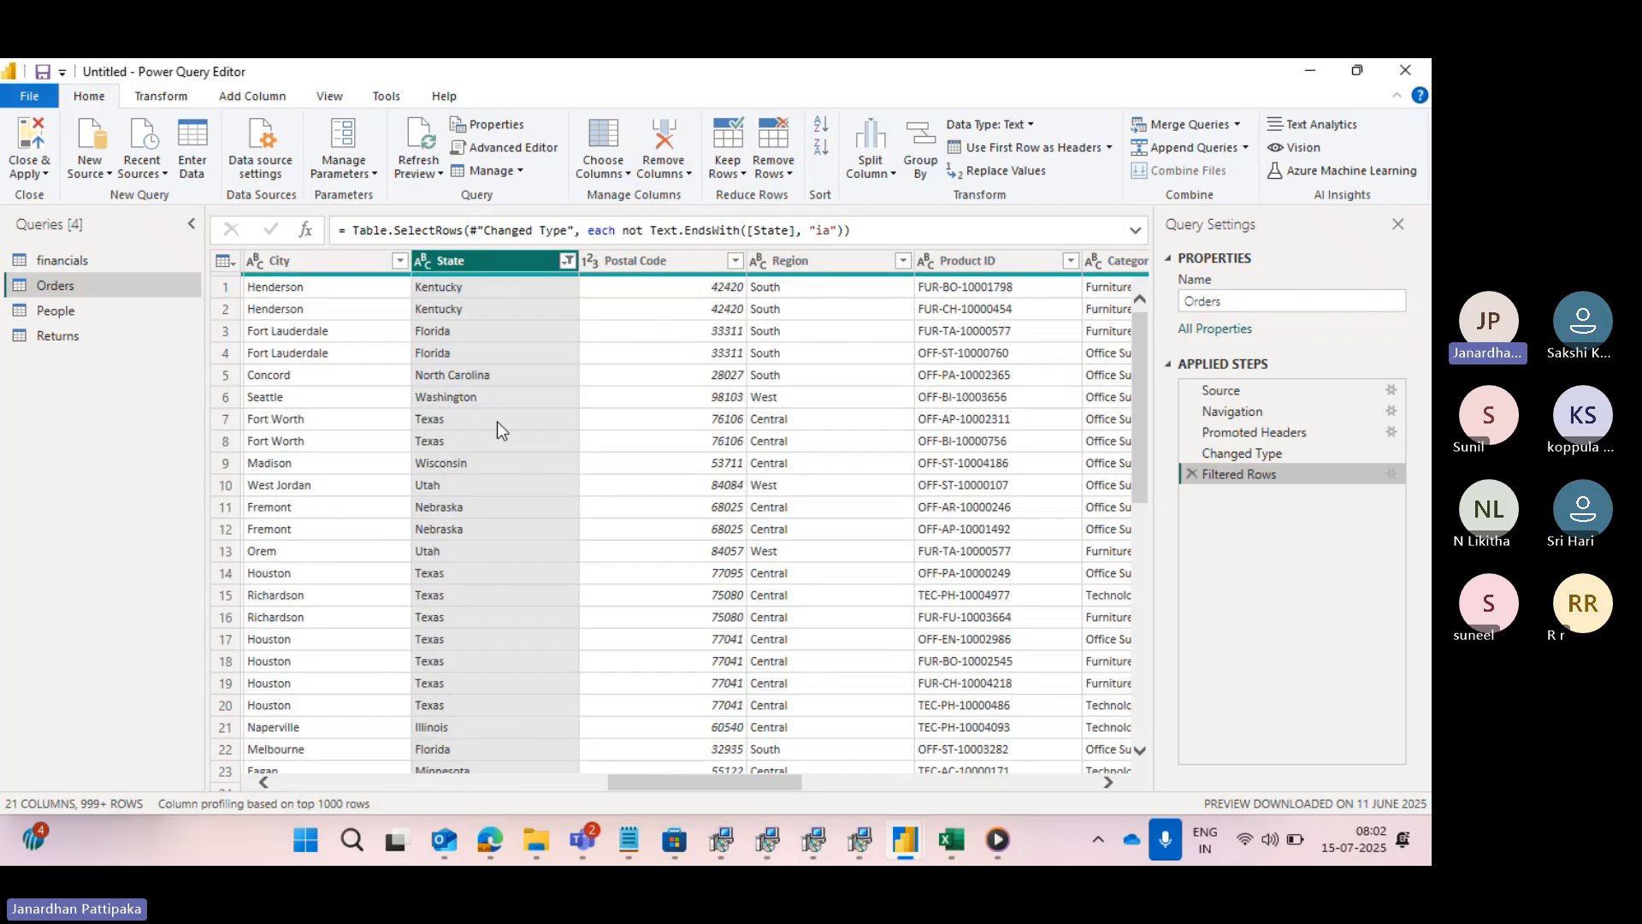
pyautogui.click(567, 261)
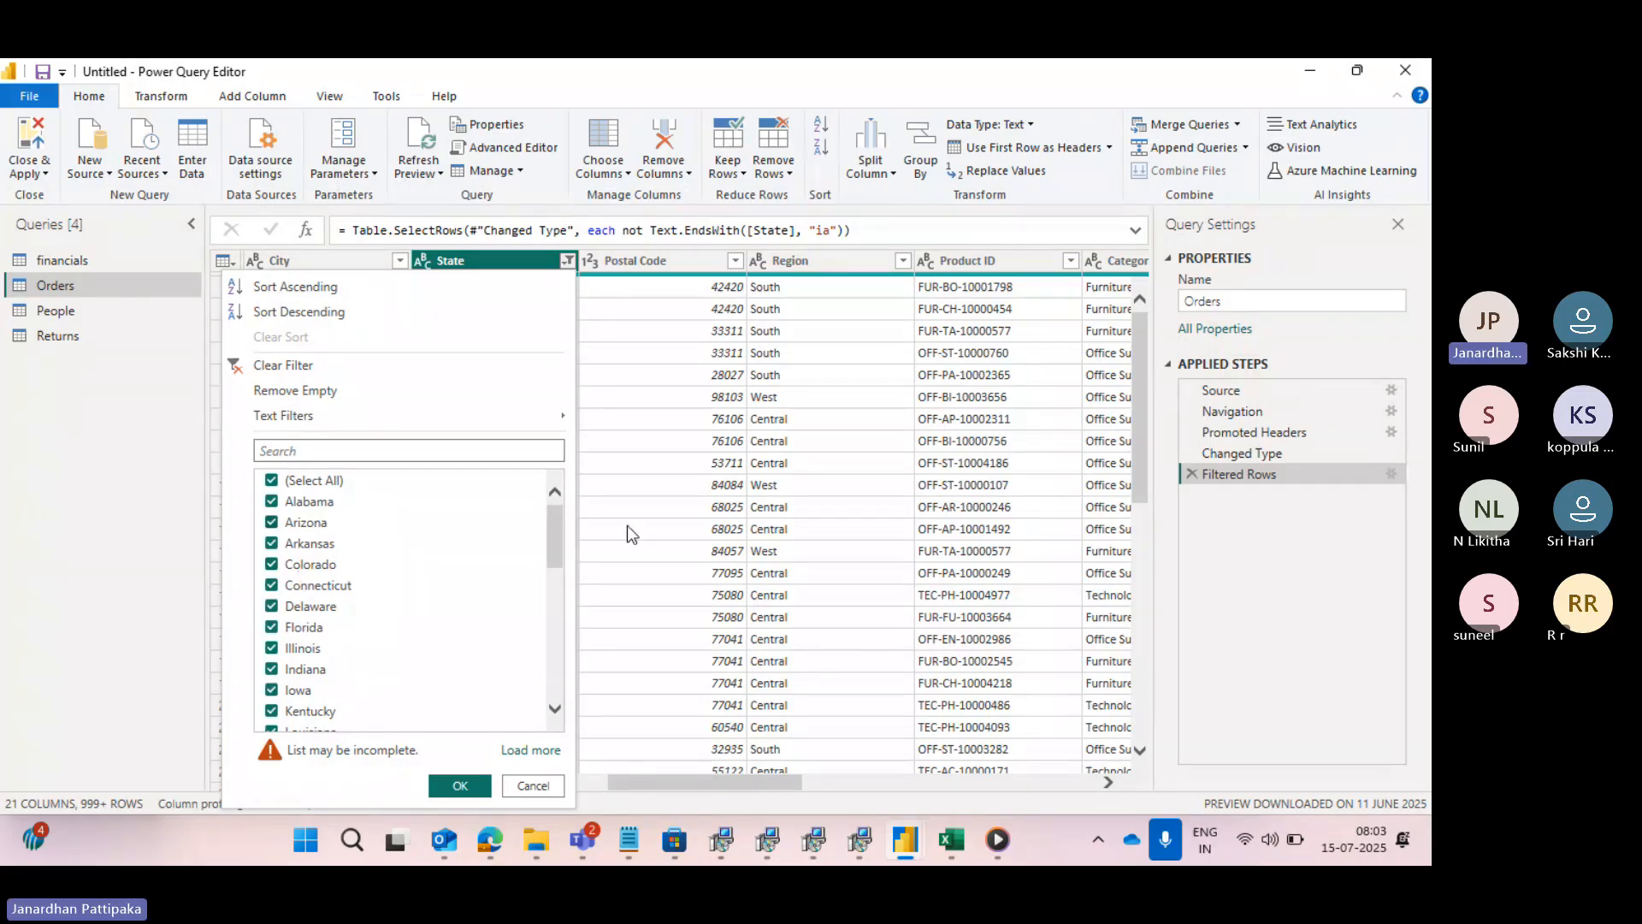
pyautogui.click(1229, 585)
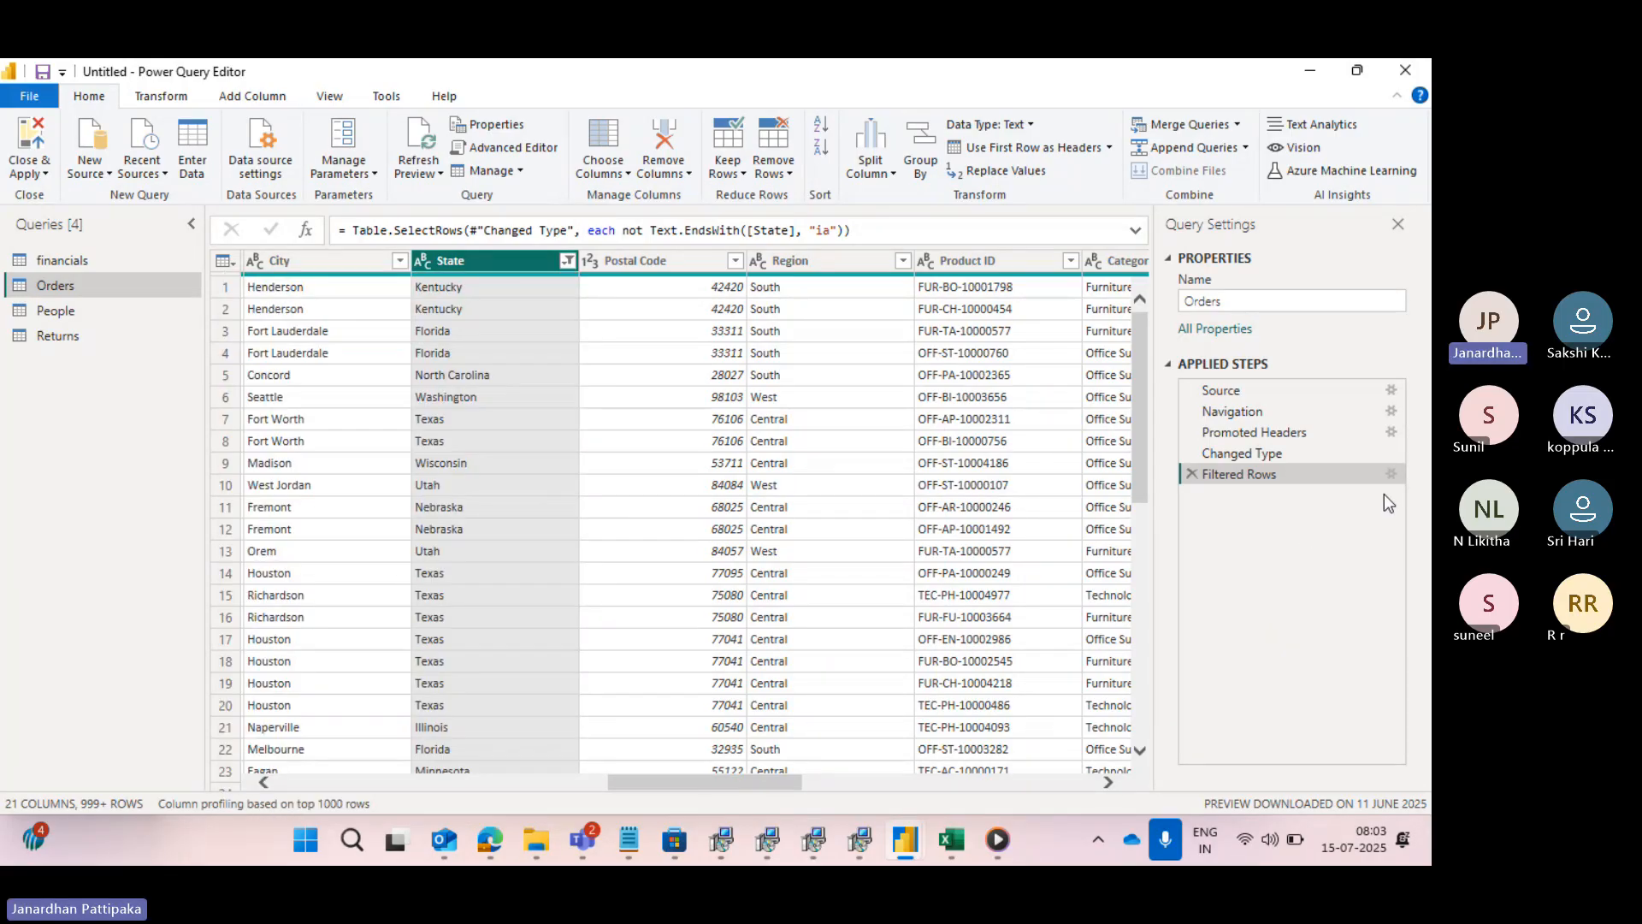
# - Reopen the Filtered Rows settings to review the available text operators, and accept the State condition without changes
pyautogui.doubleClick(1361, 480)
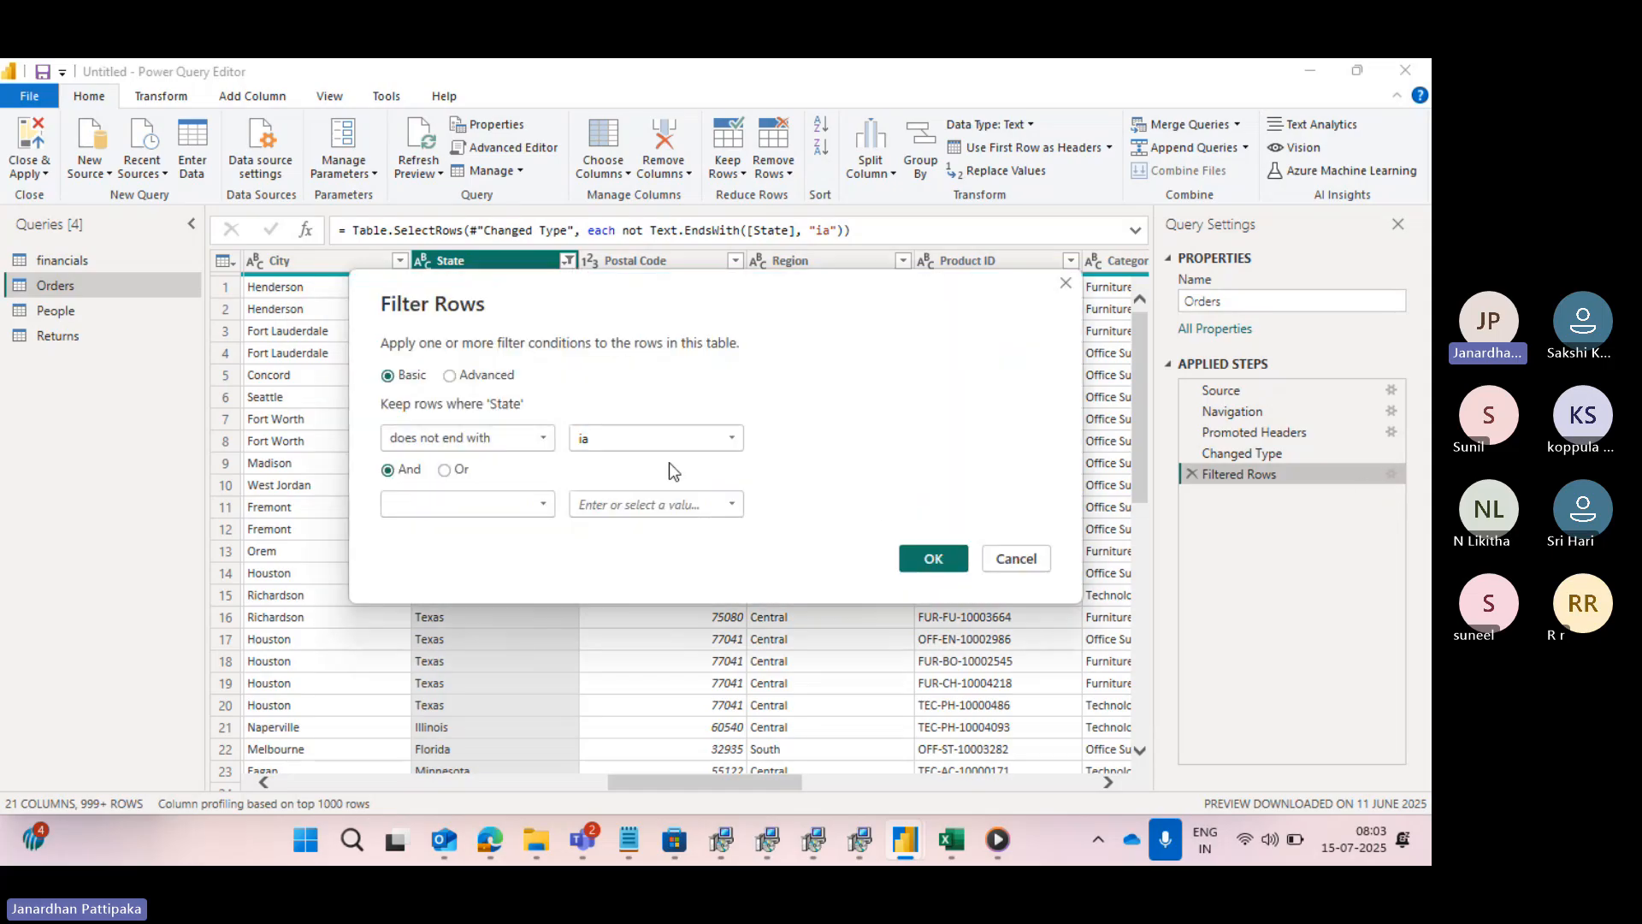
pyautogui.click(530, 437)
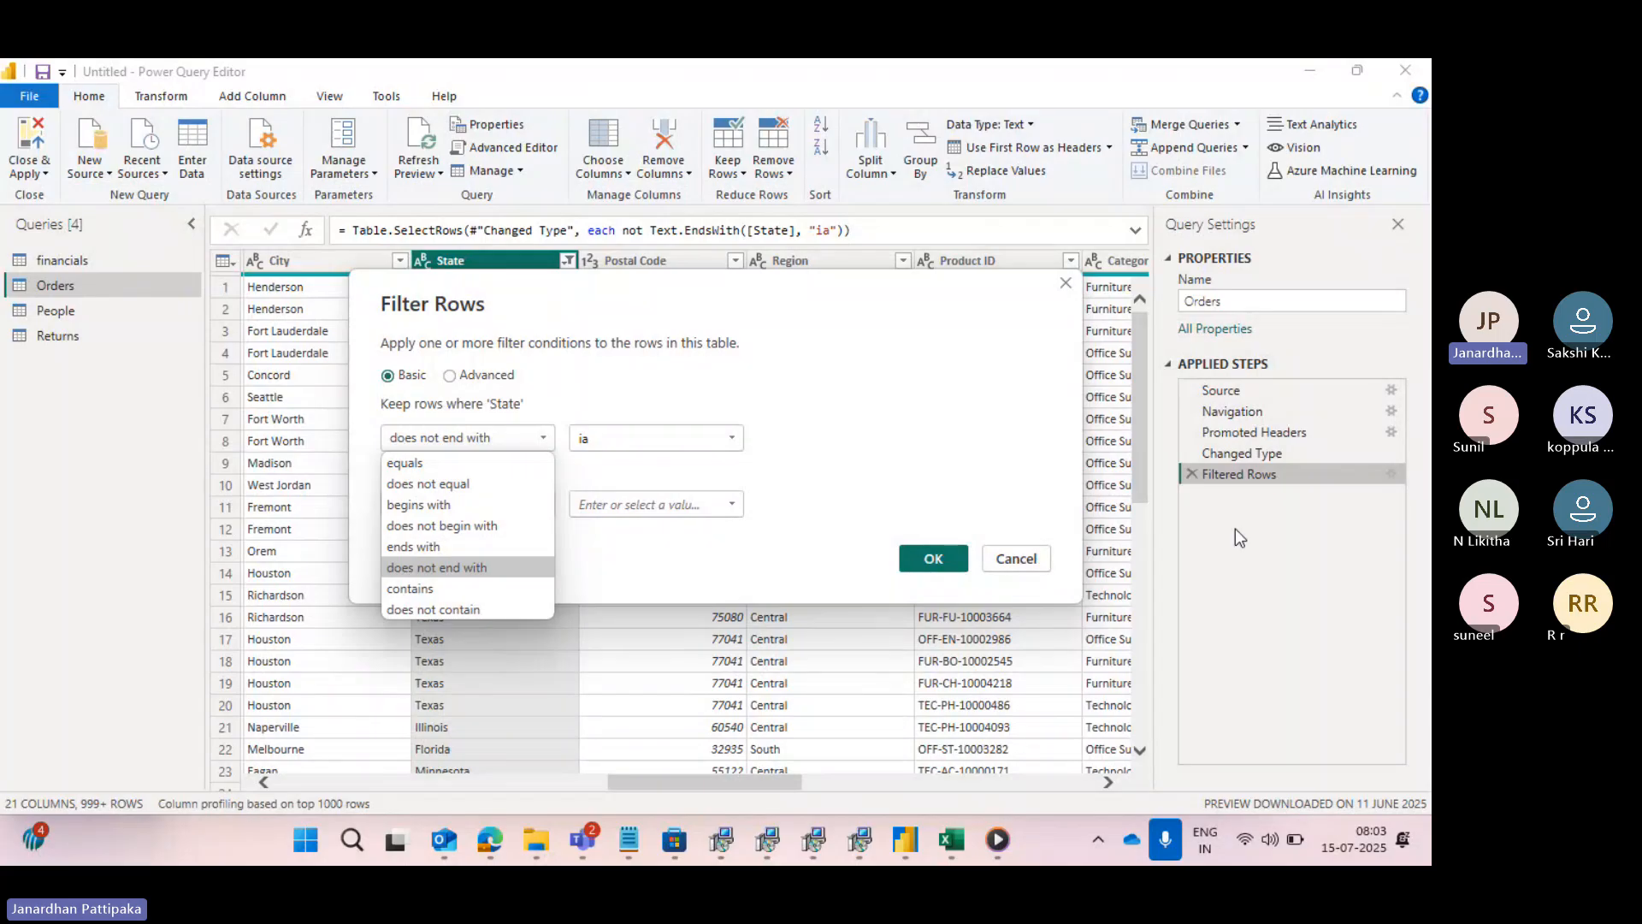
pyautogui.click(1223, 551)
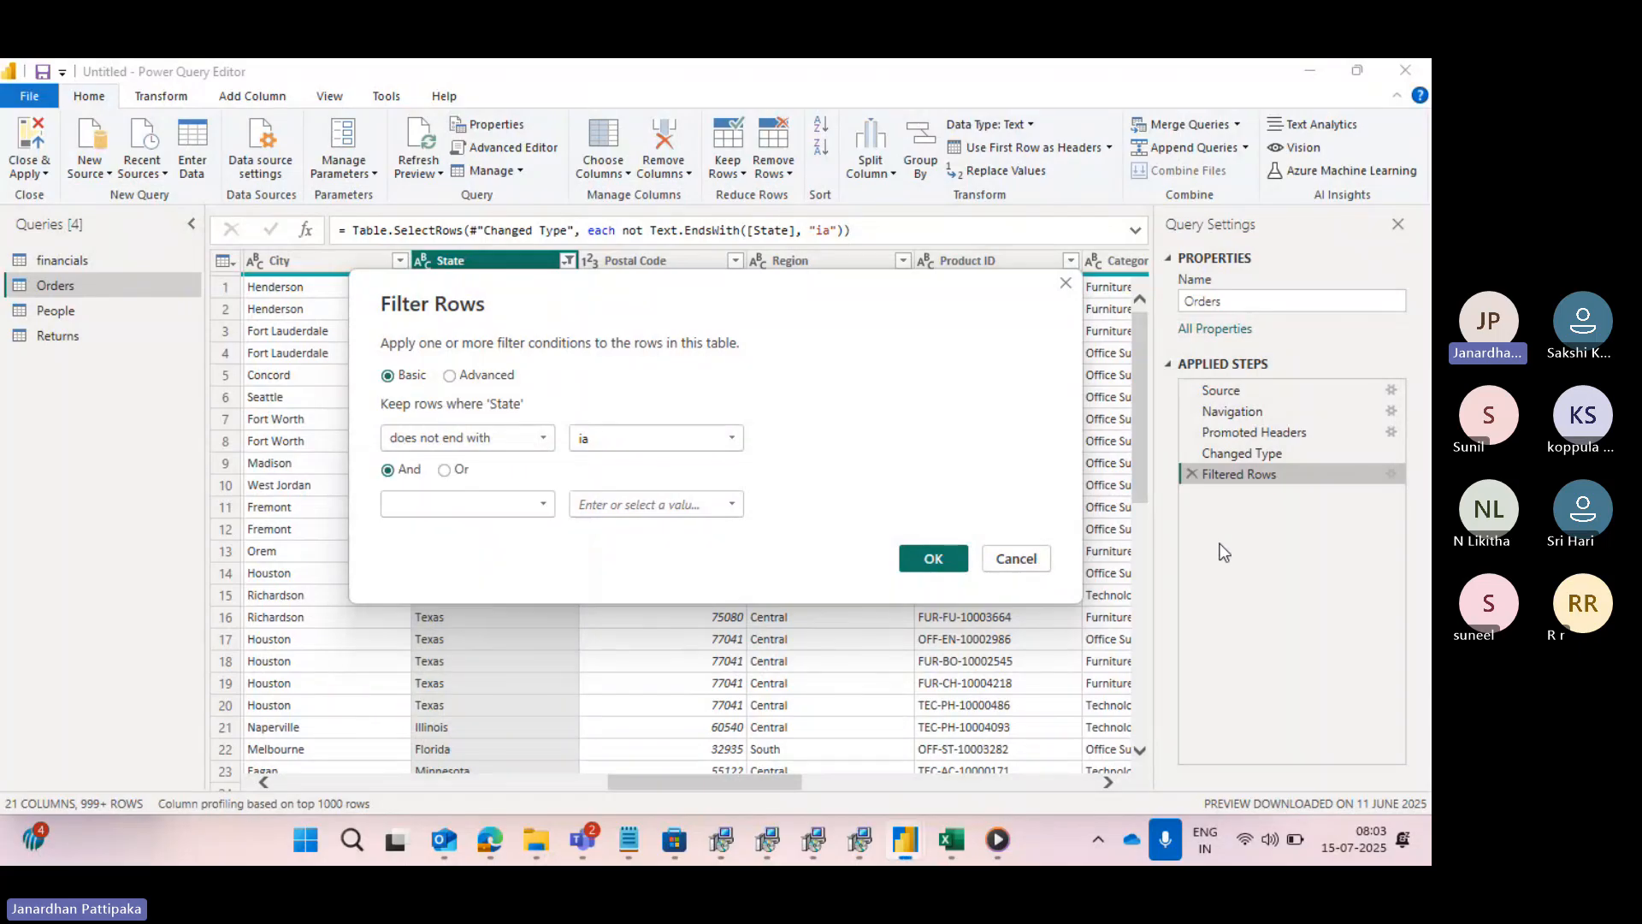
pyautogui.click(934, 558)
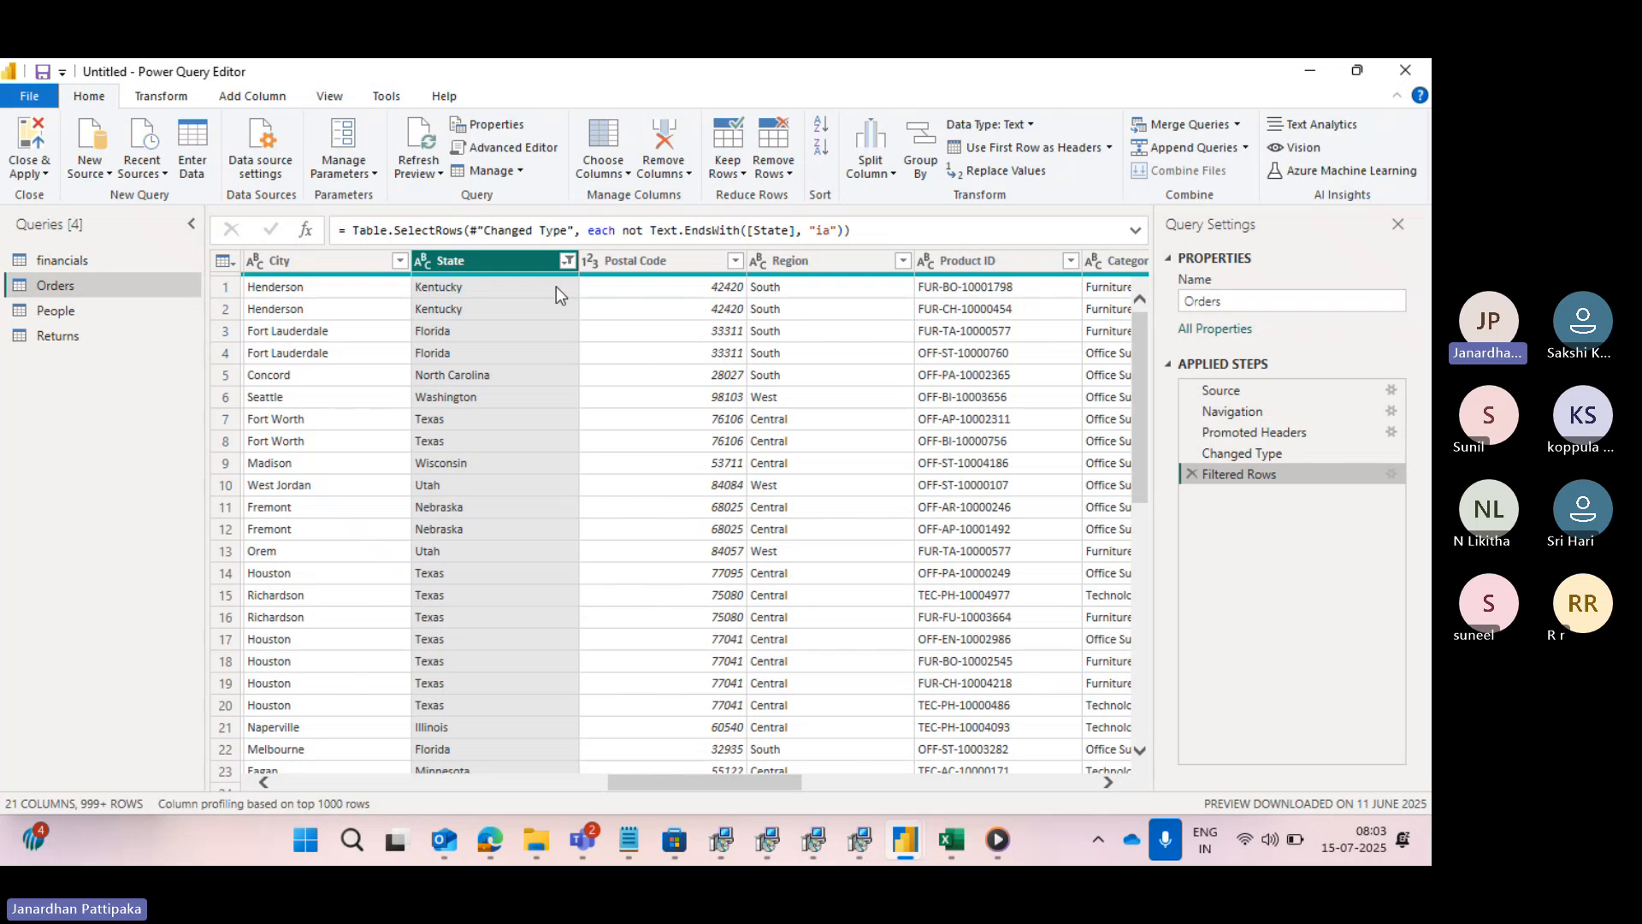
# - Clear the filter on the State column, then check its filter list and close it without changes
pyautogui.click(566, 263)
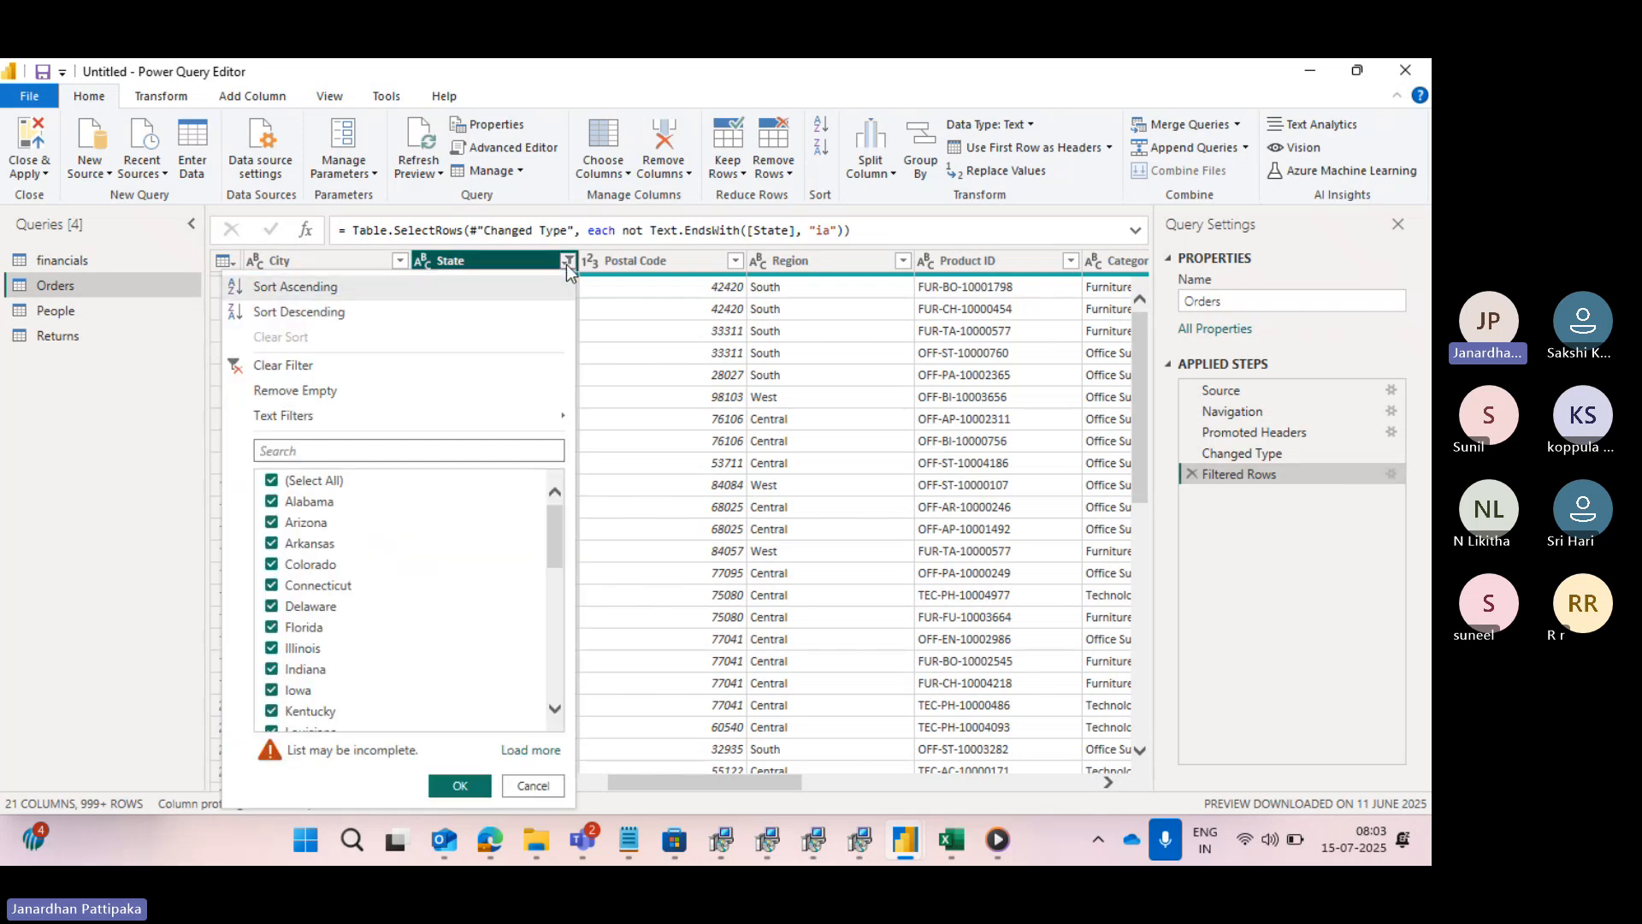
pyautogui.click(244, 368)
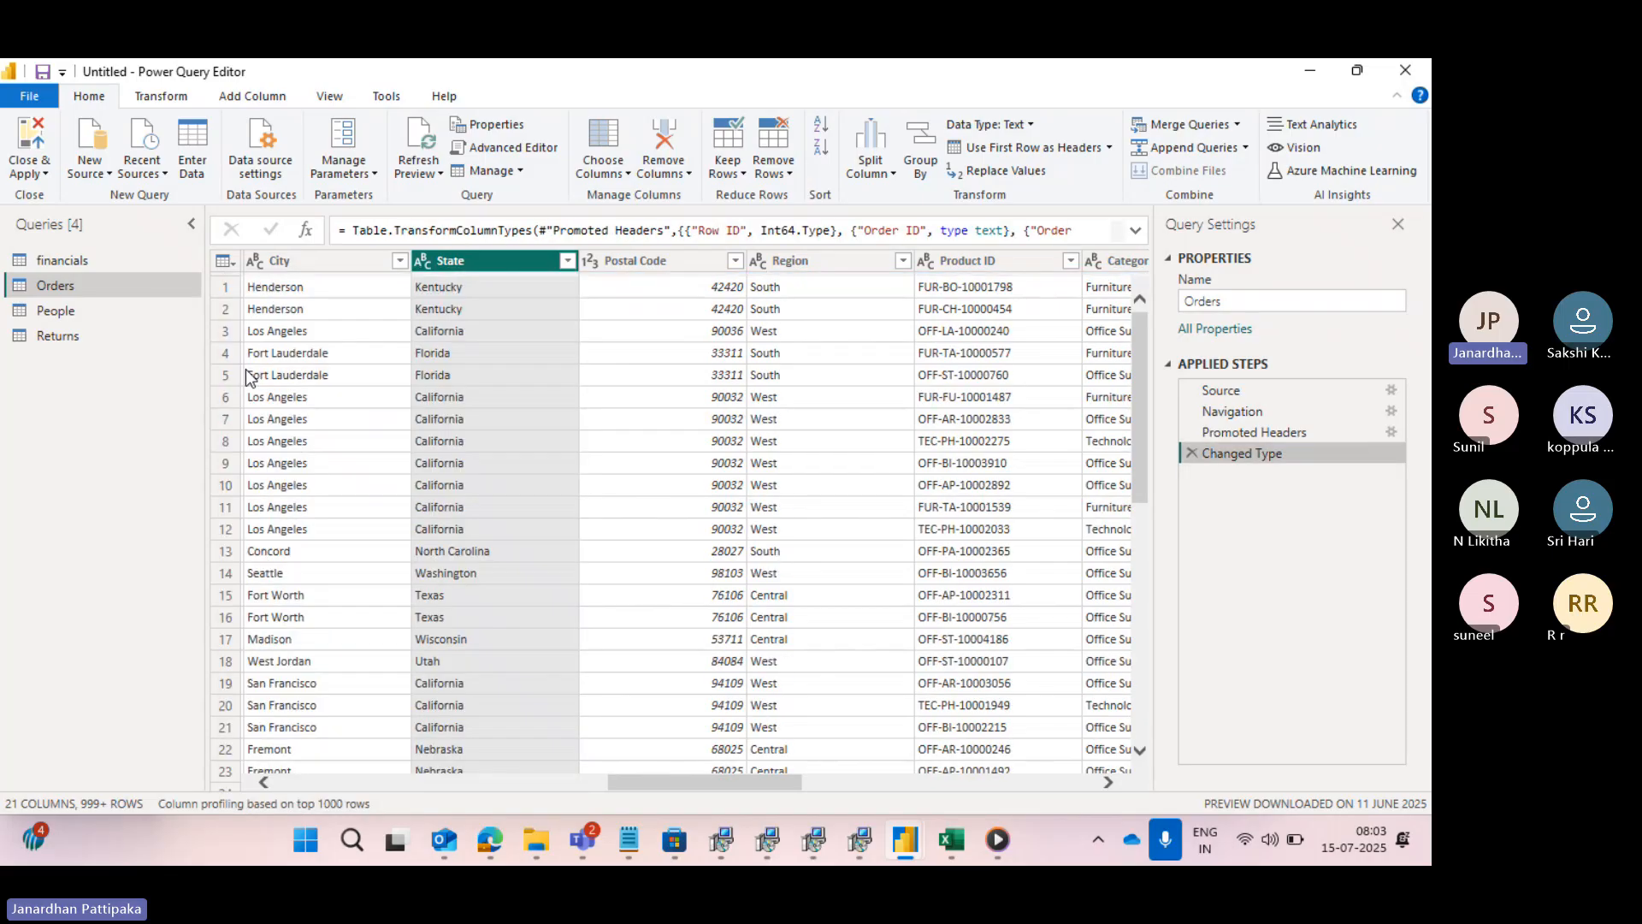
pyautogui.click(567, 261)
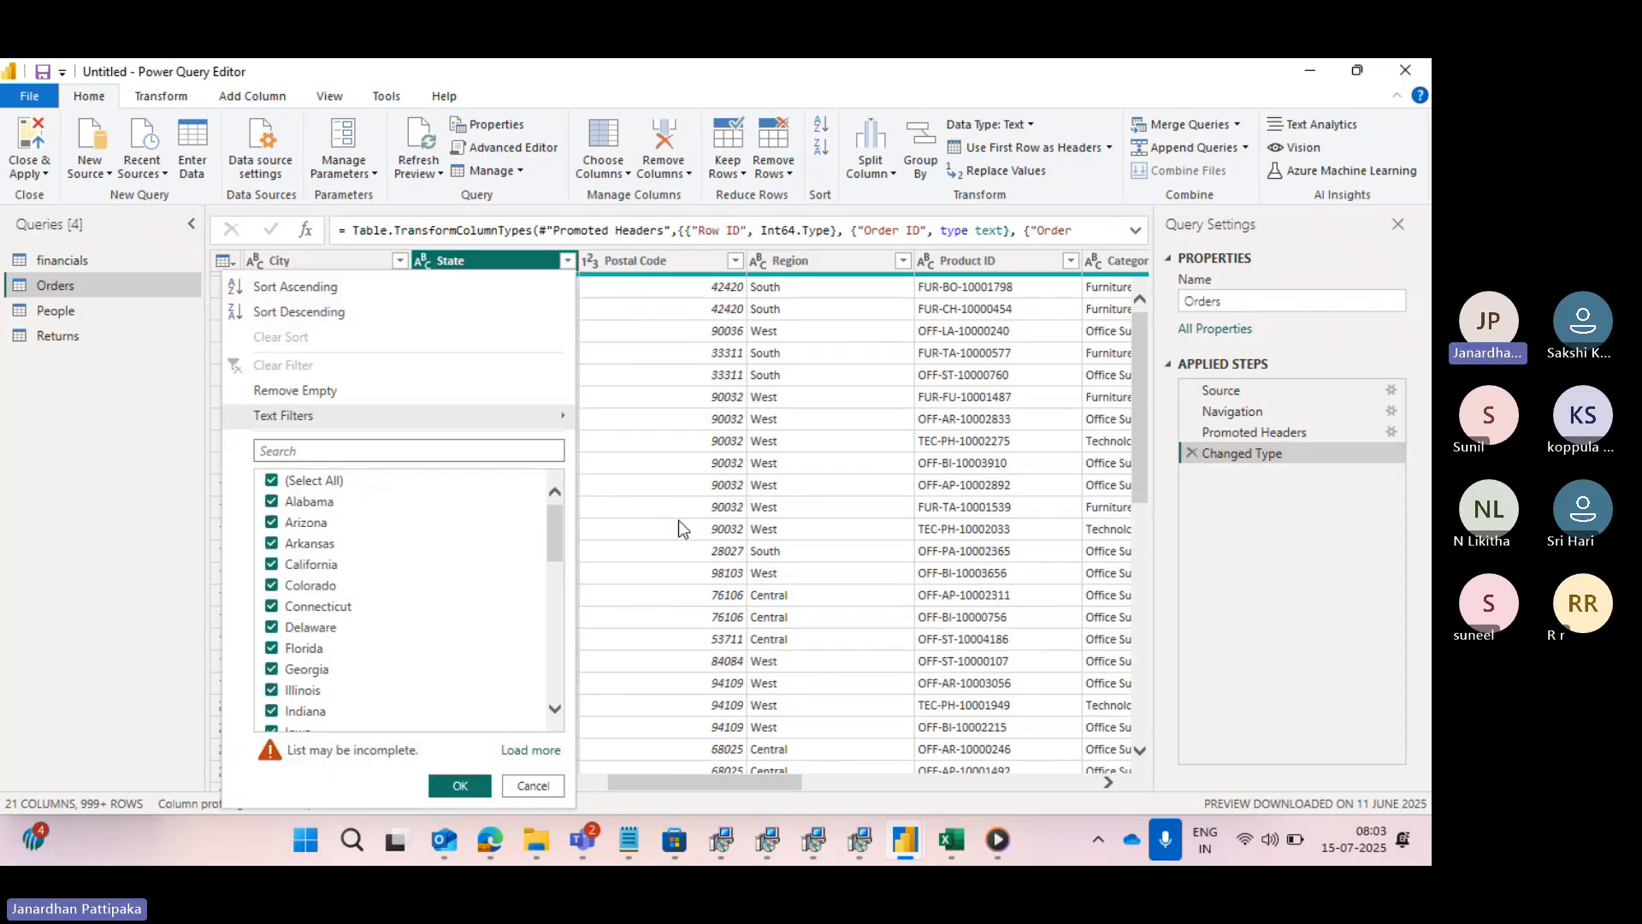
pyautogui.click(679, 520)
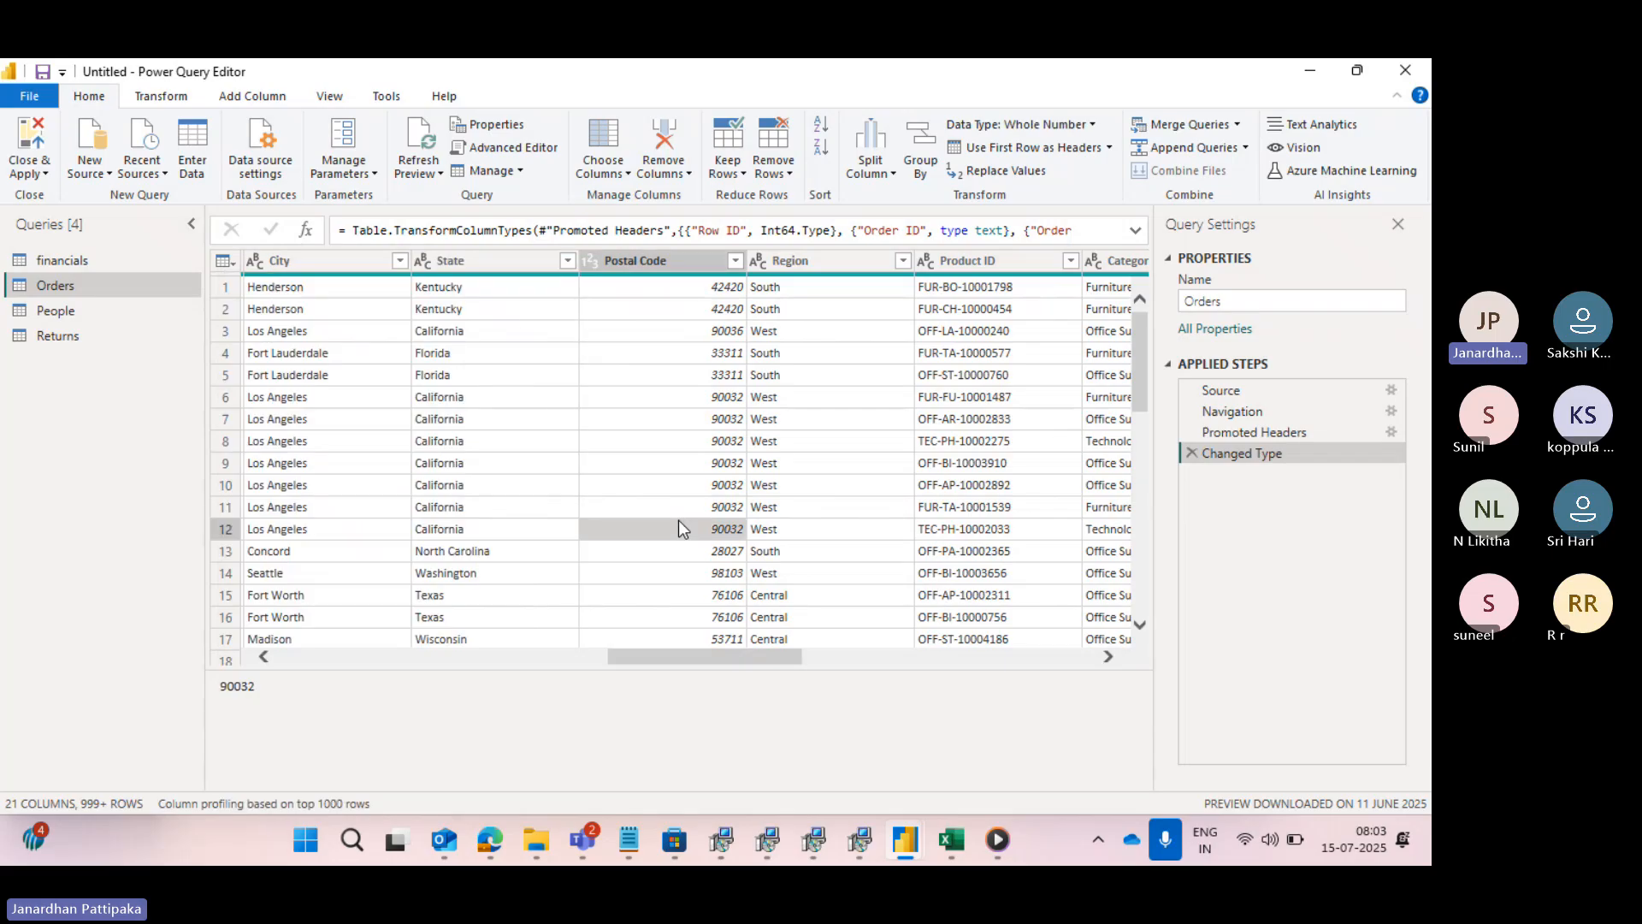
pyautogui.click(455, 258)
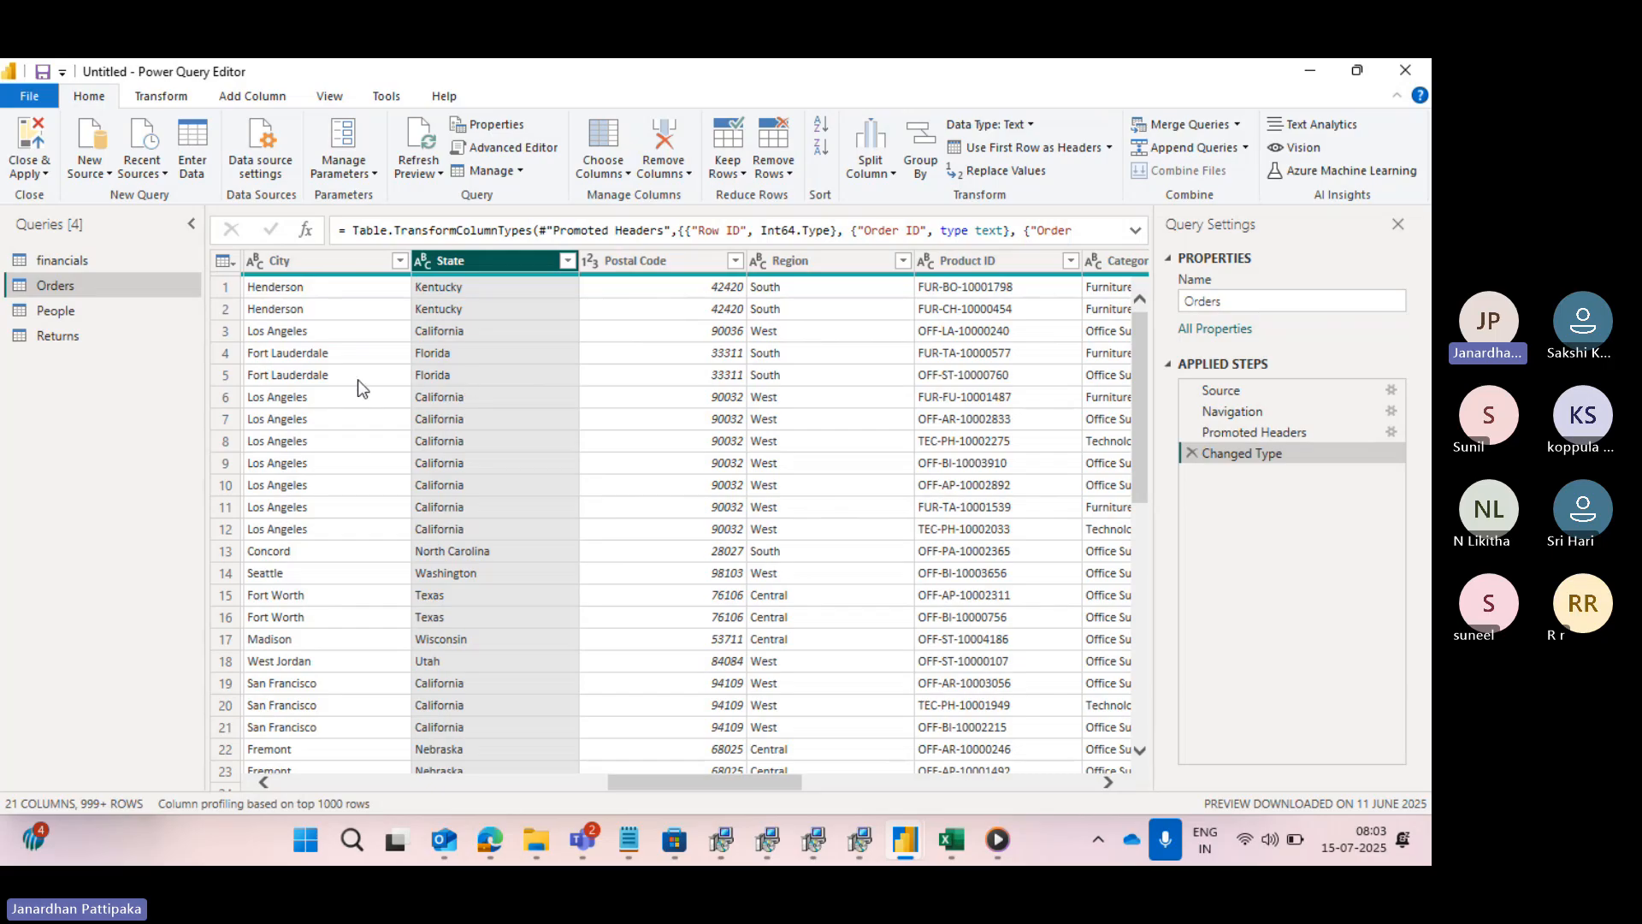
# - Filter the Customer Name column with a "contains" condition for a chosen name, and check the matching customers in the column's filter list
pyautogui.hscroll(-5, 363, 377)
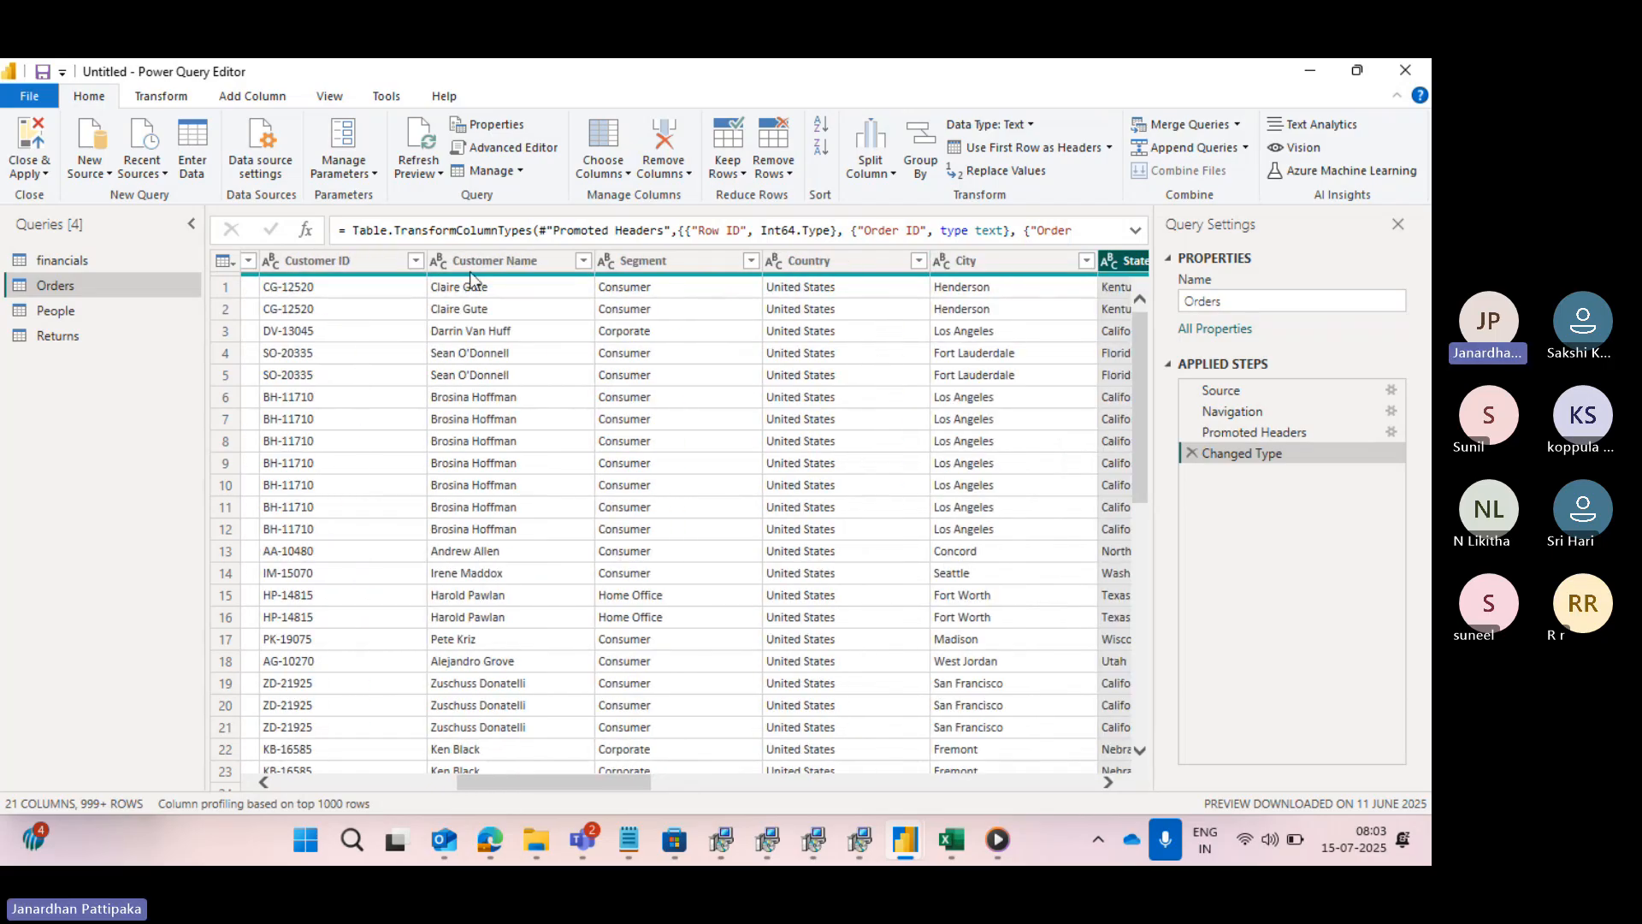
pyautogui.click(484, 264)
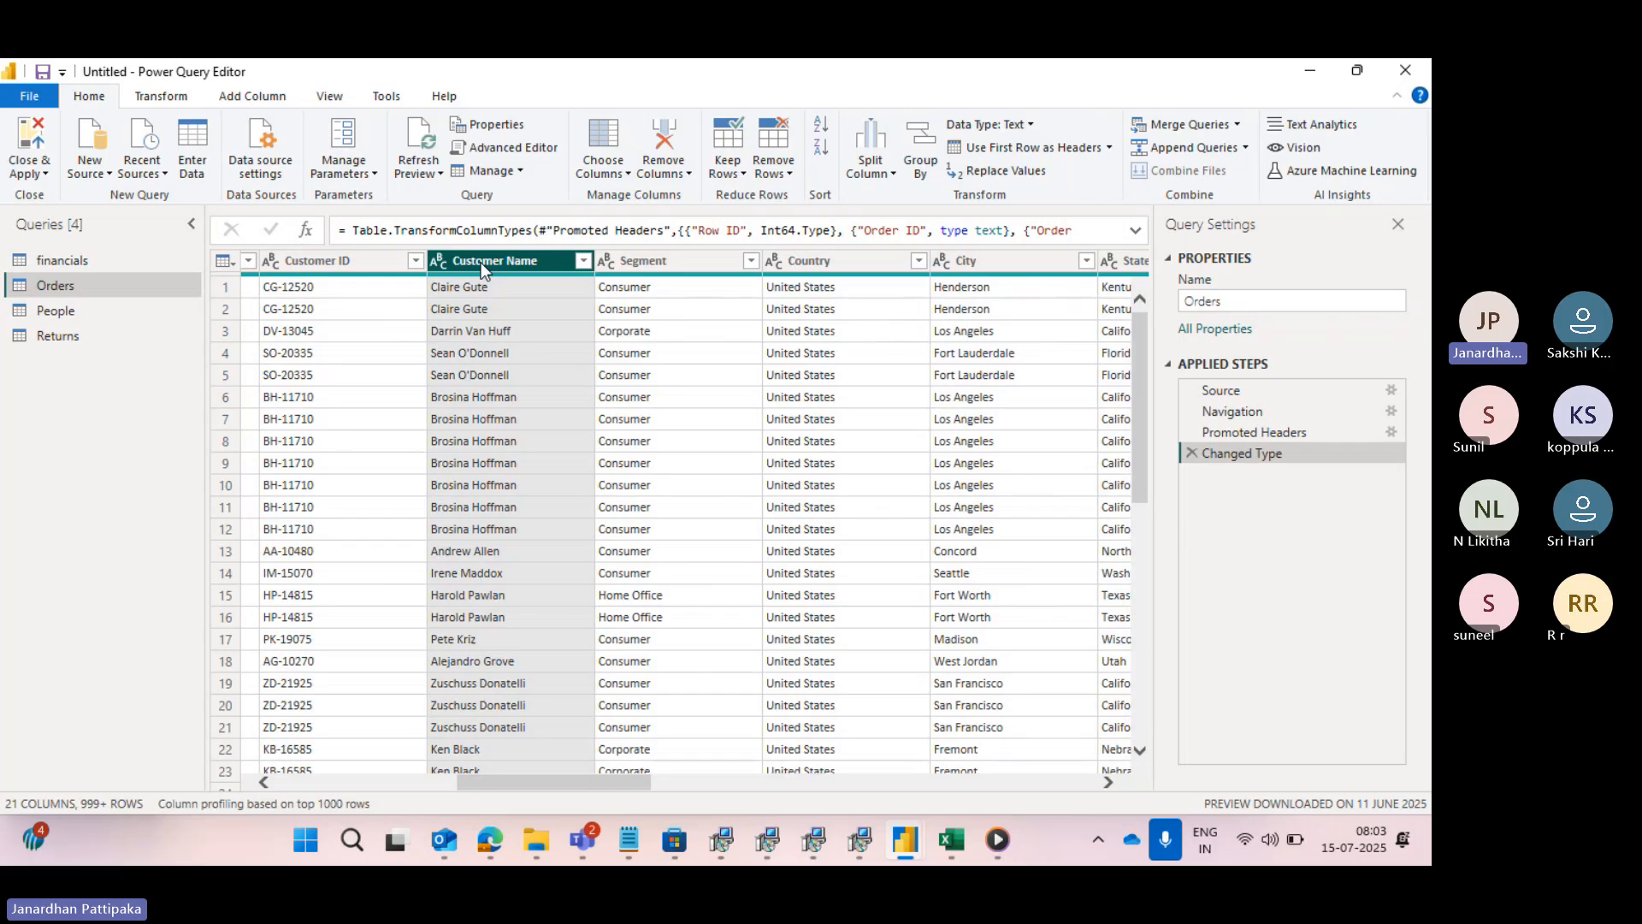
pyautogui.click(581, 262)
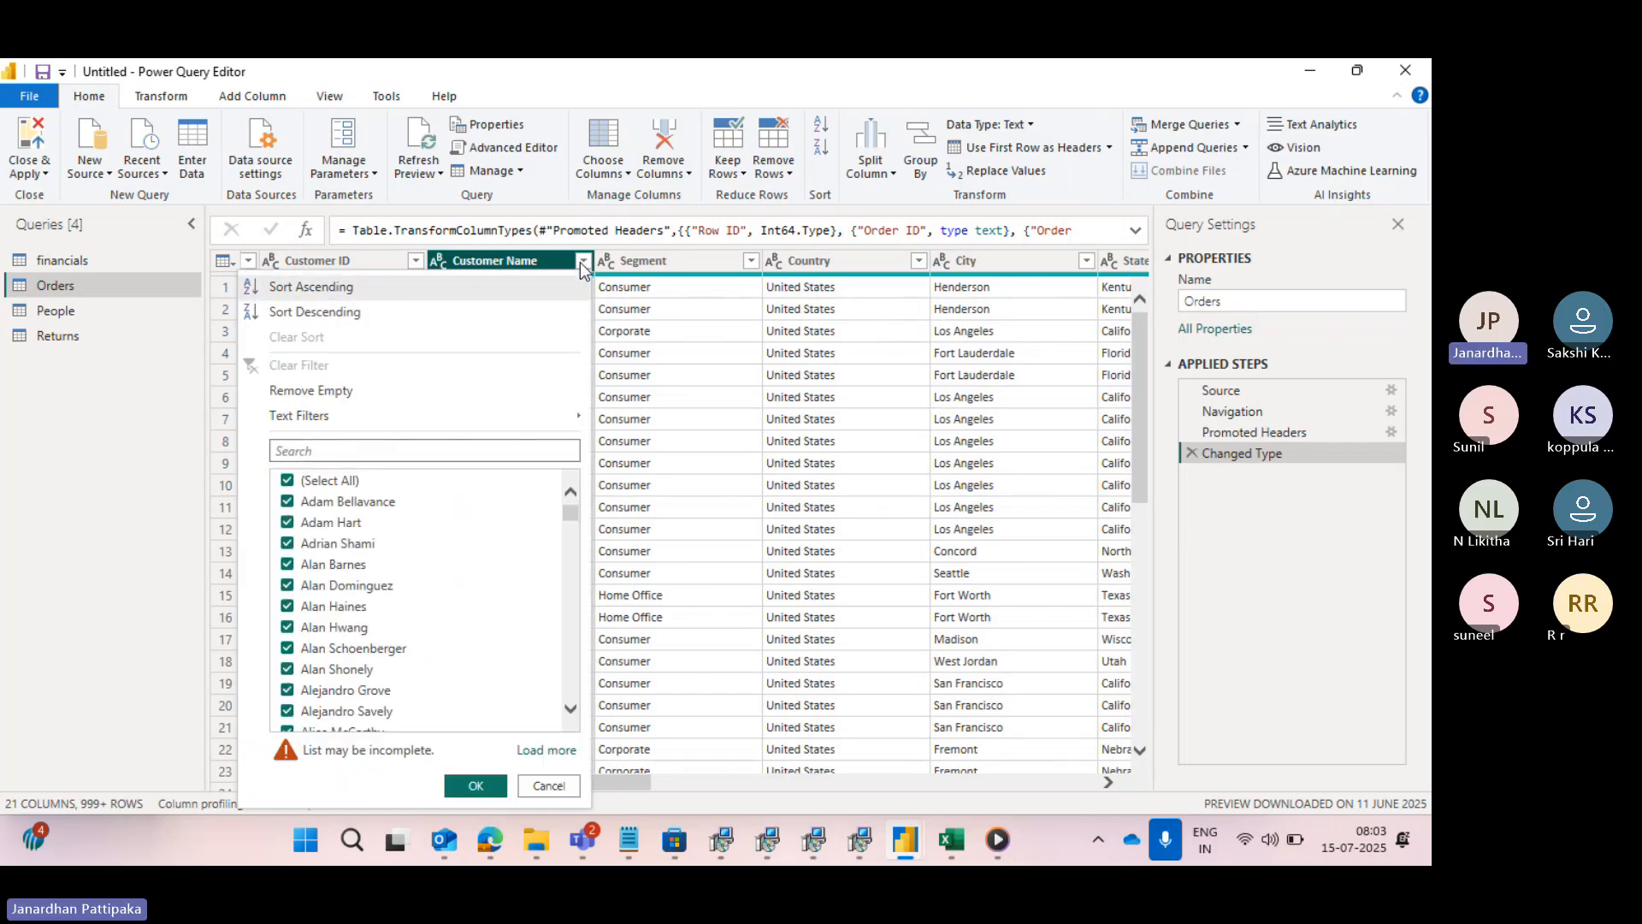
pyautogui.moveTo(382, 415)
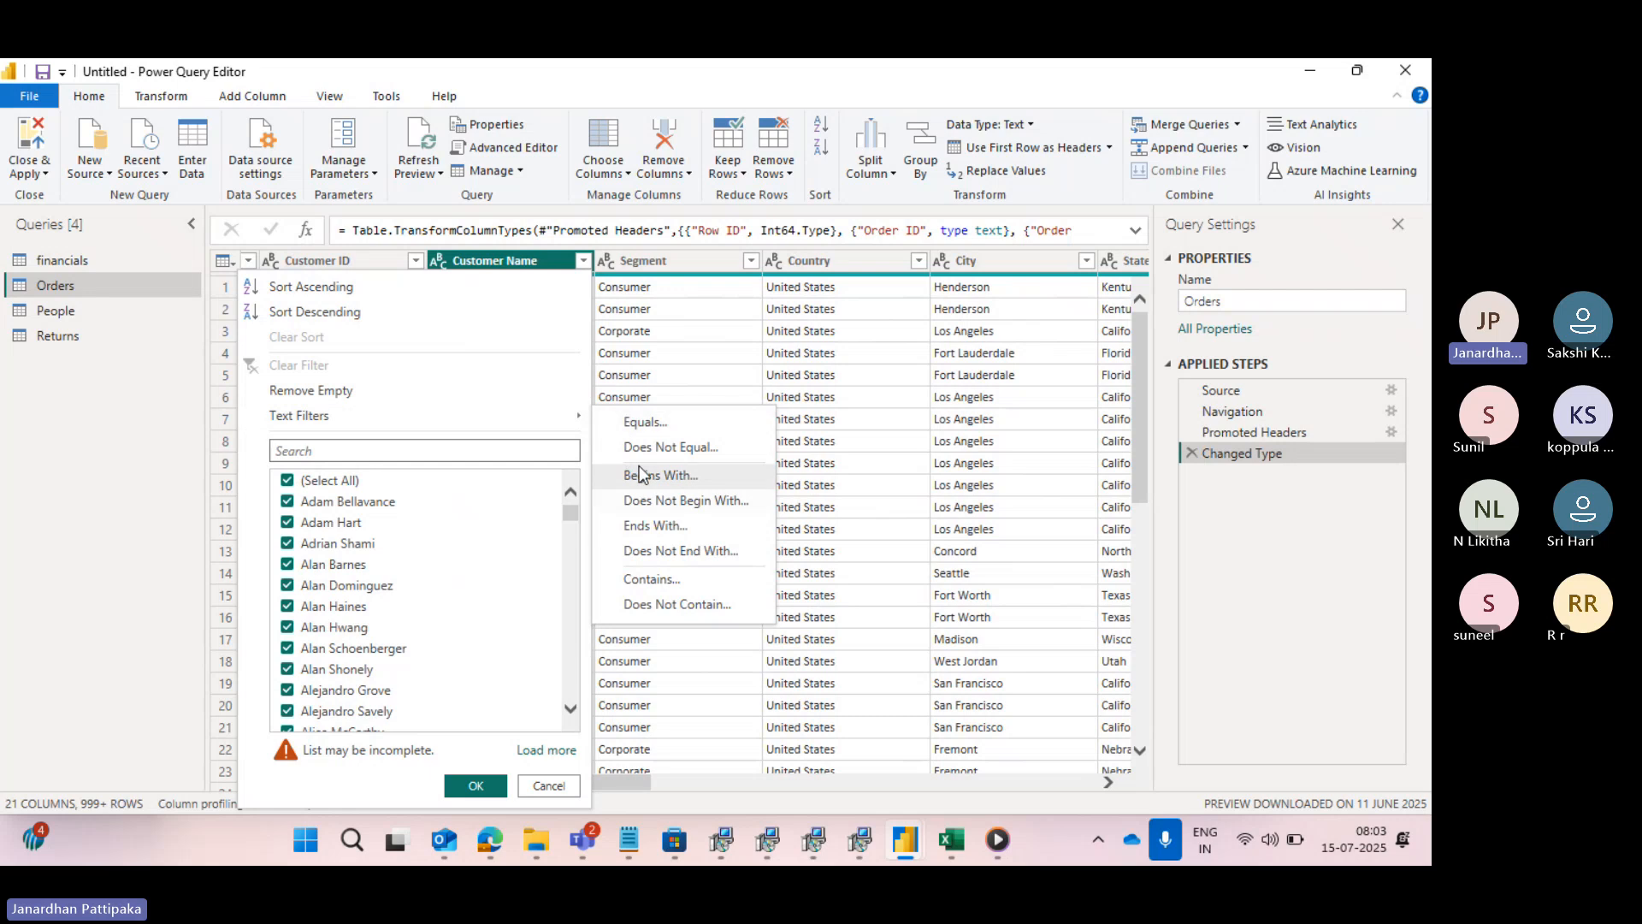
pyautogui.click(640, 576)
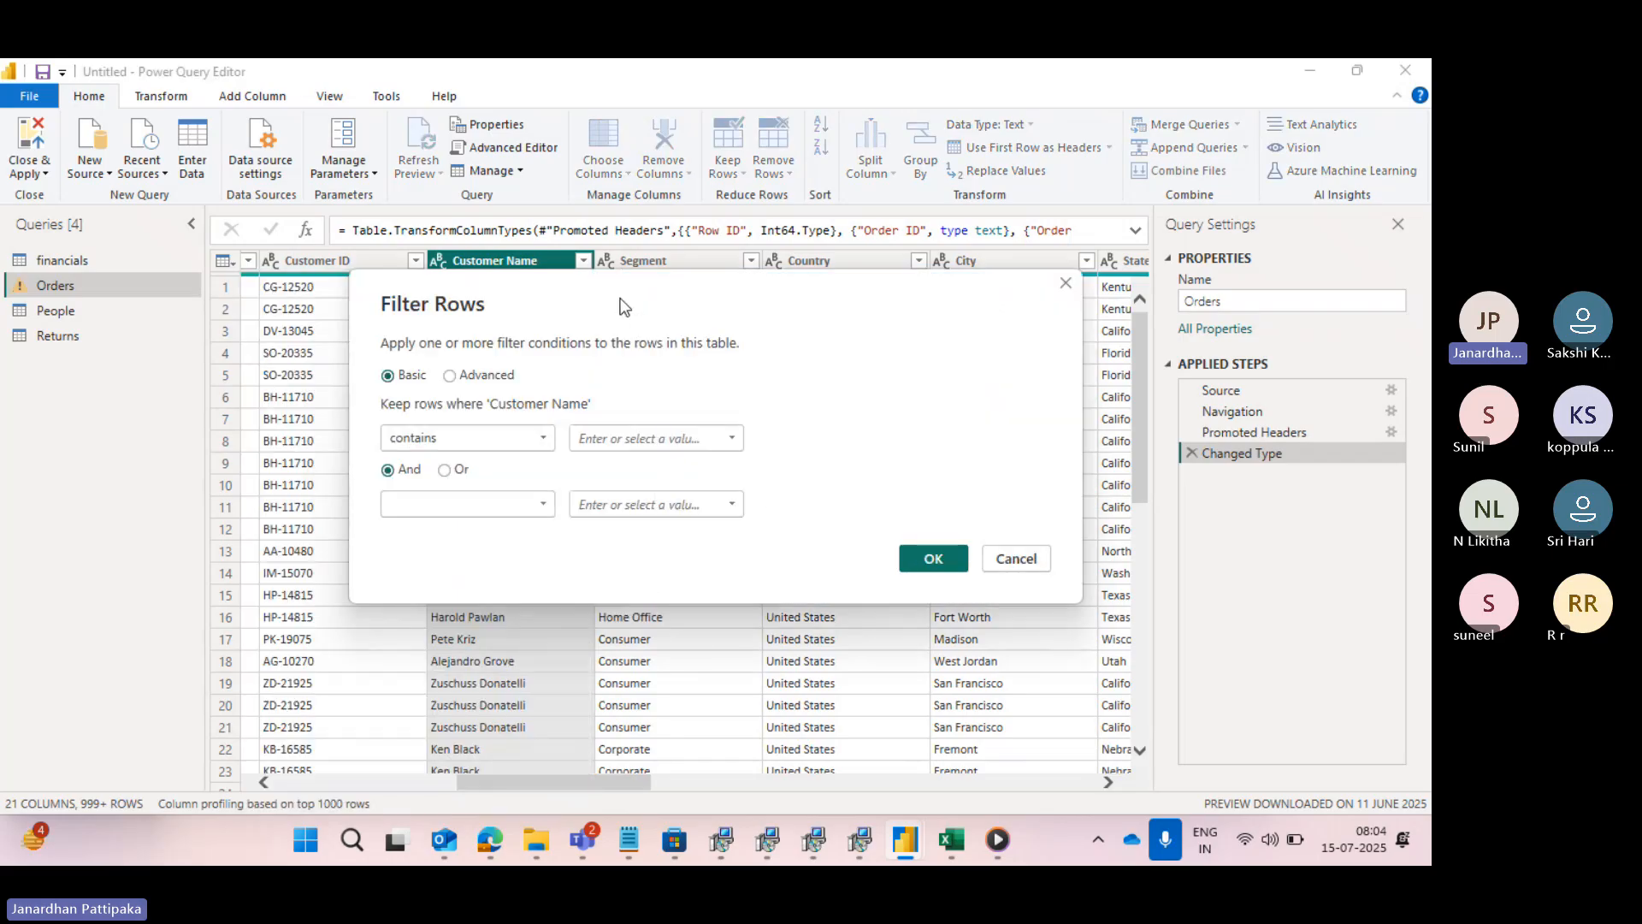
pyautogui.moveTo(623, 294); pyautogui.dragTo(752, 364)
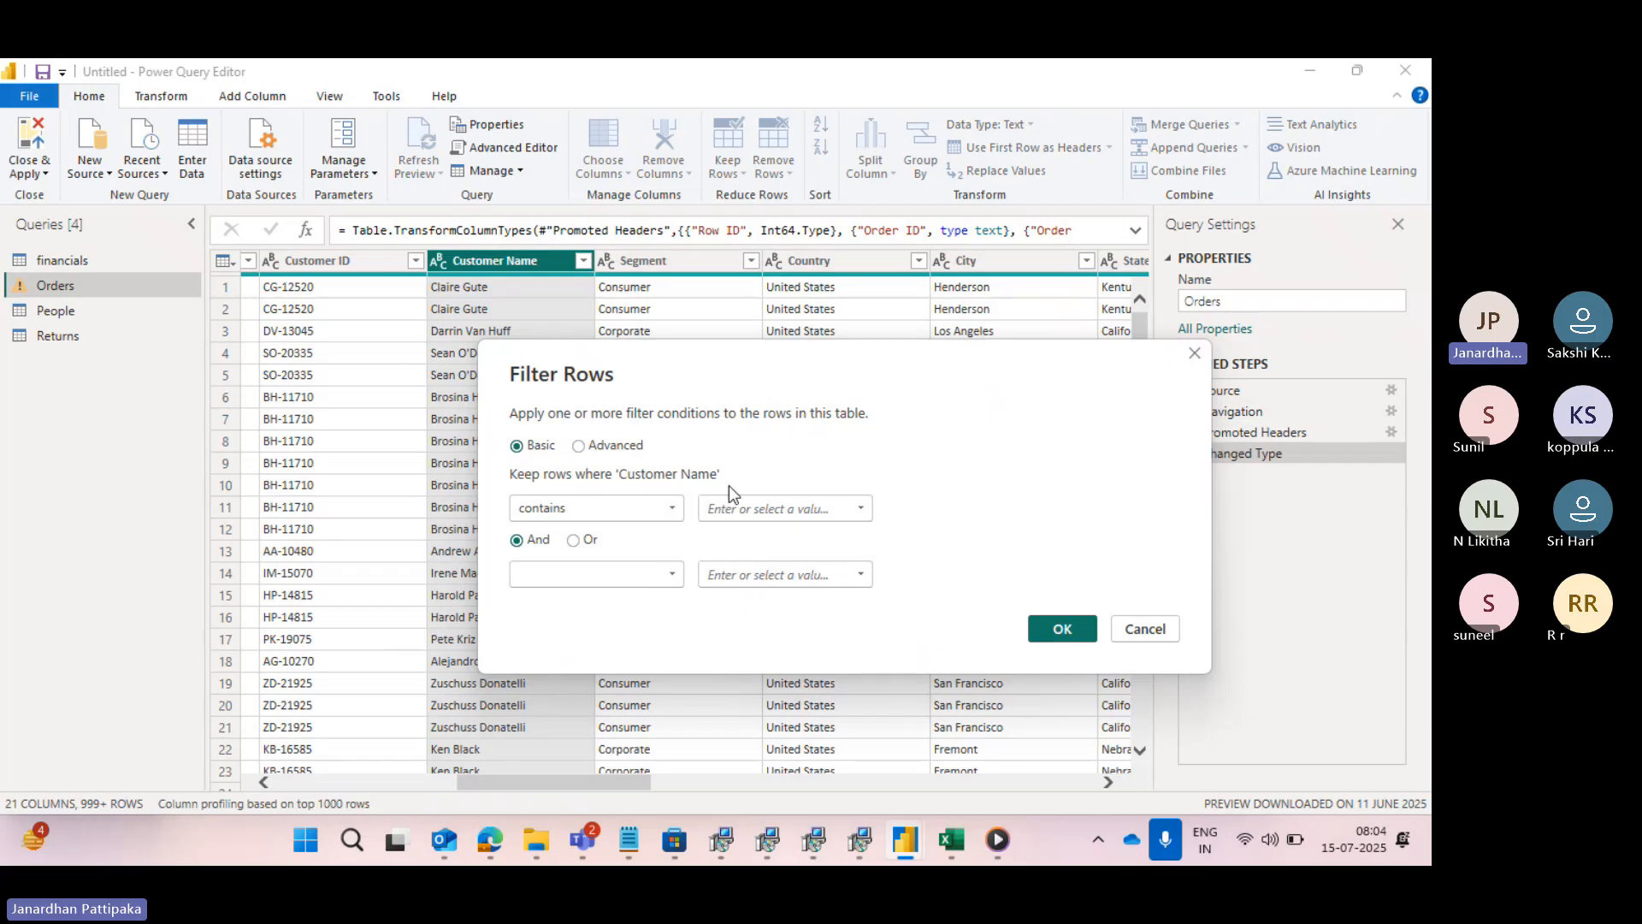
pyautogui.click(733, 510)
pyautogui.write('Allen')
pyautogui.moveTo(705, 363); pyautogui.dragTo(859, 382)
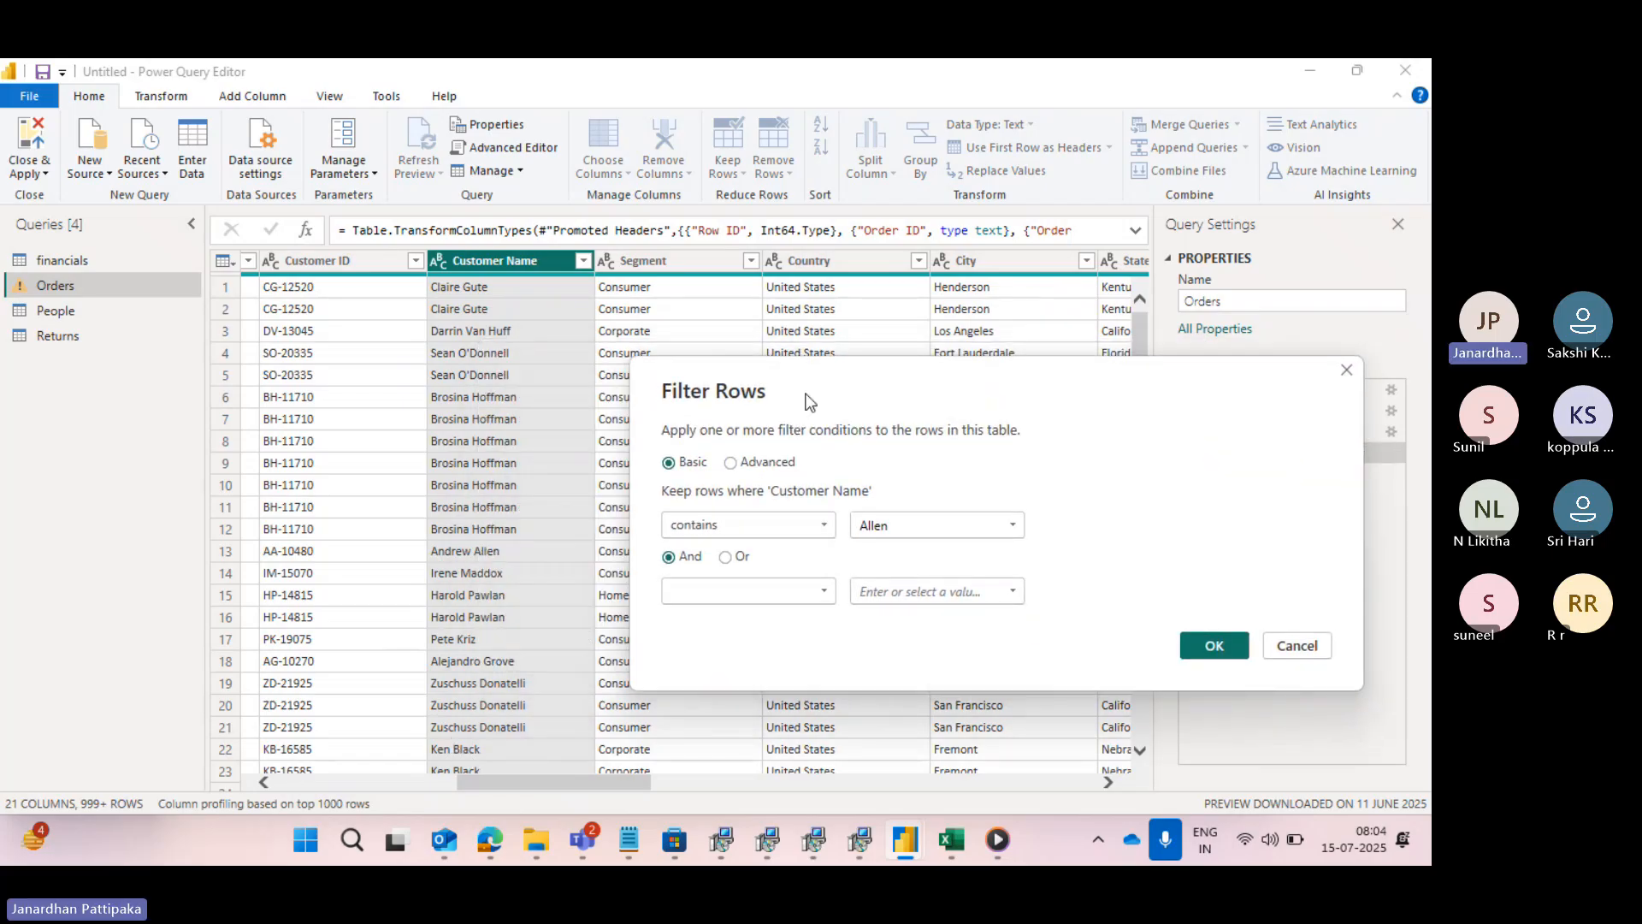
pyautogui.moveTo(803, 392); pyautogui.dragTo(439, 389)
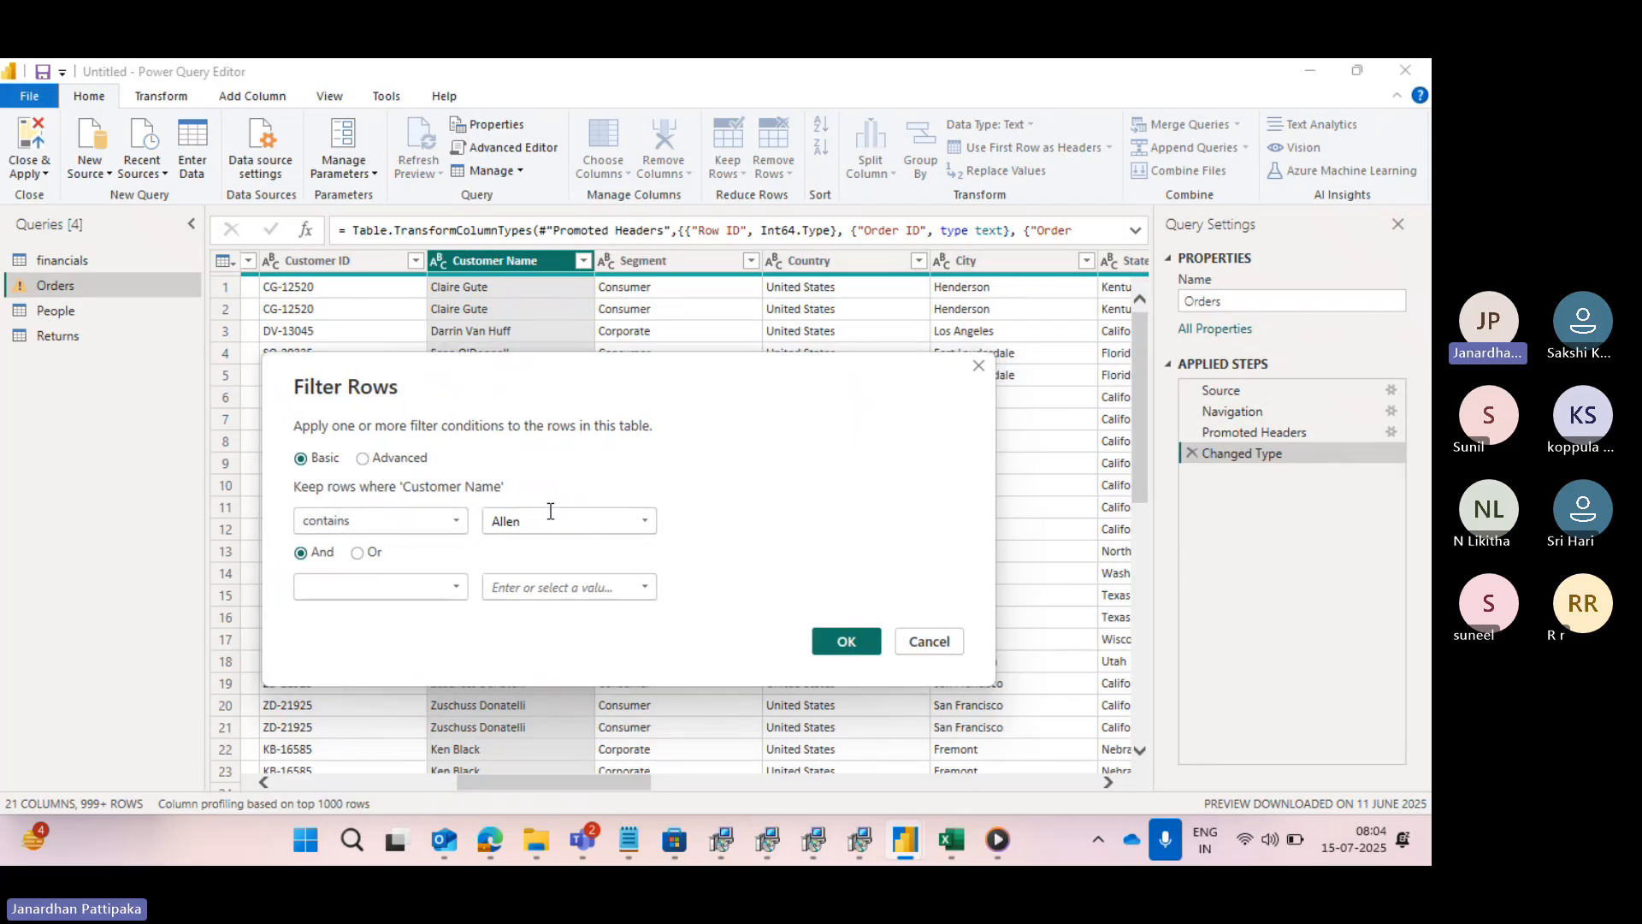
pyautogui.click(845, 640)
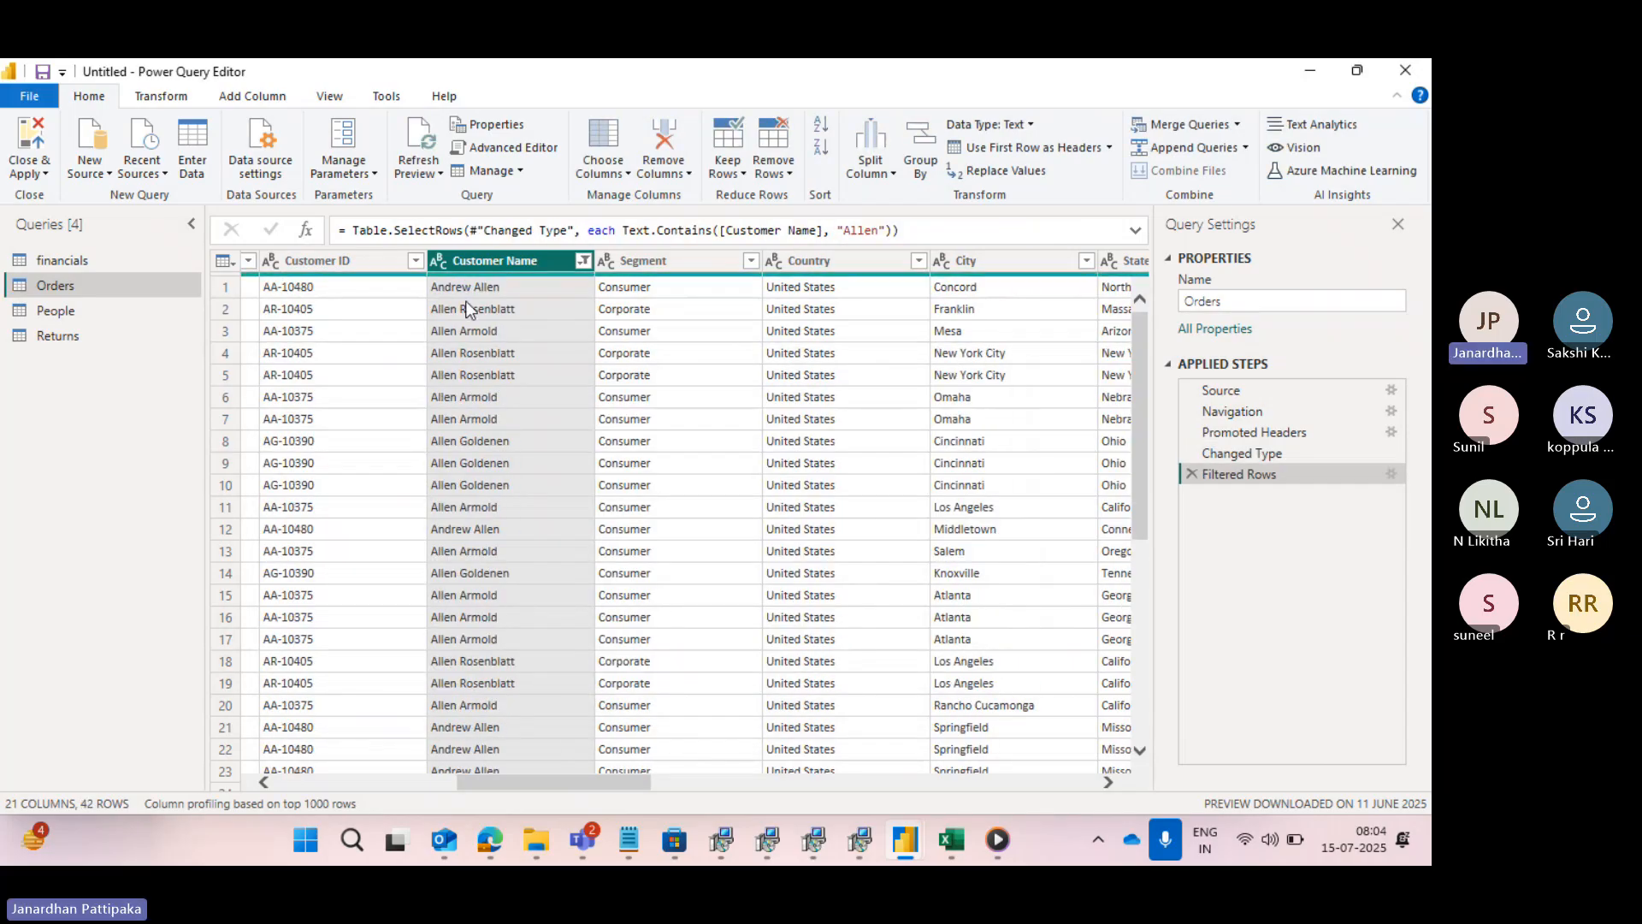
pyautogui.click(582, 260)
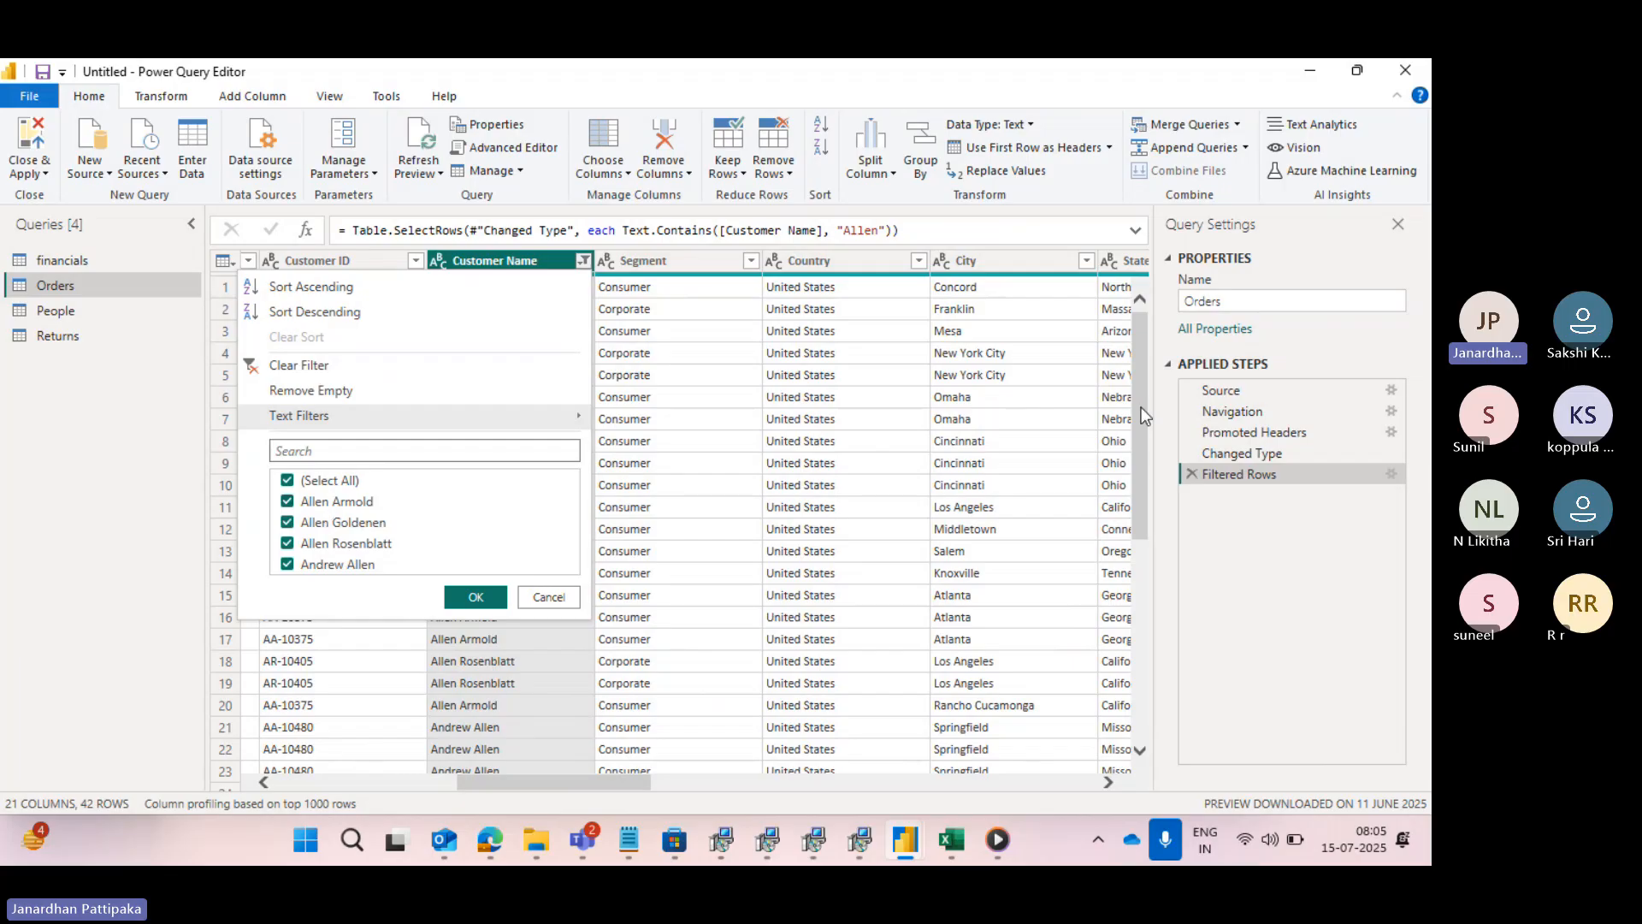
# - Change the Filtered Rows condition on Customer Name to "does not contain" the same name, and look through the column's filter list
pyautogui.click(1391, 475)
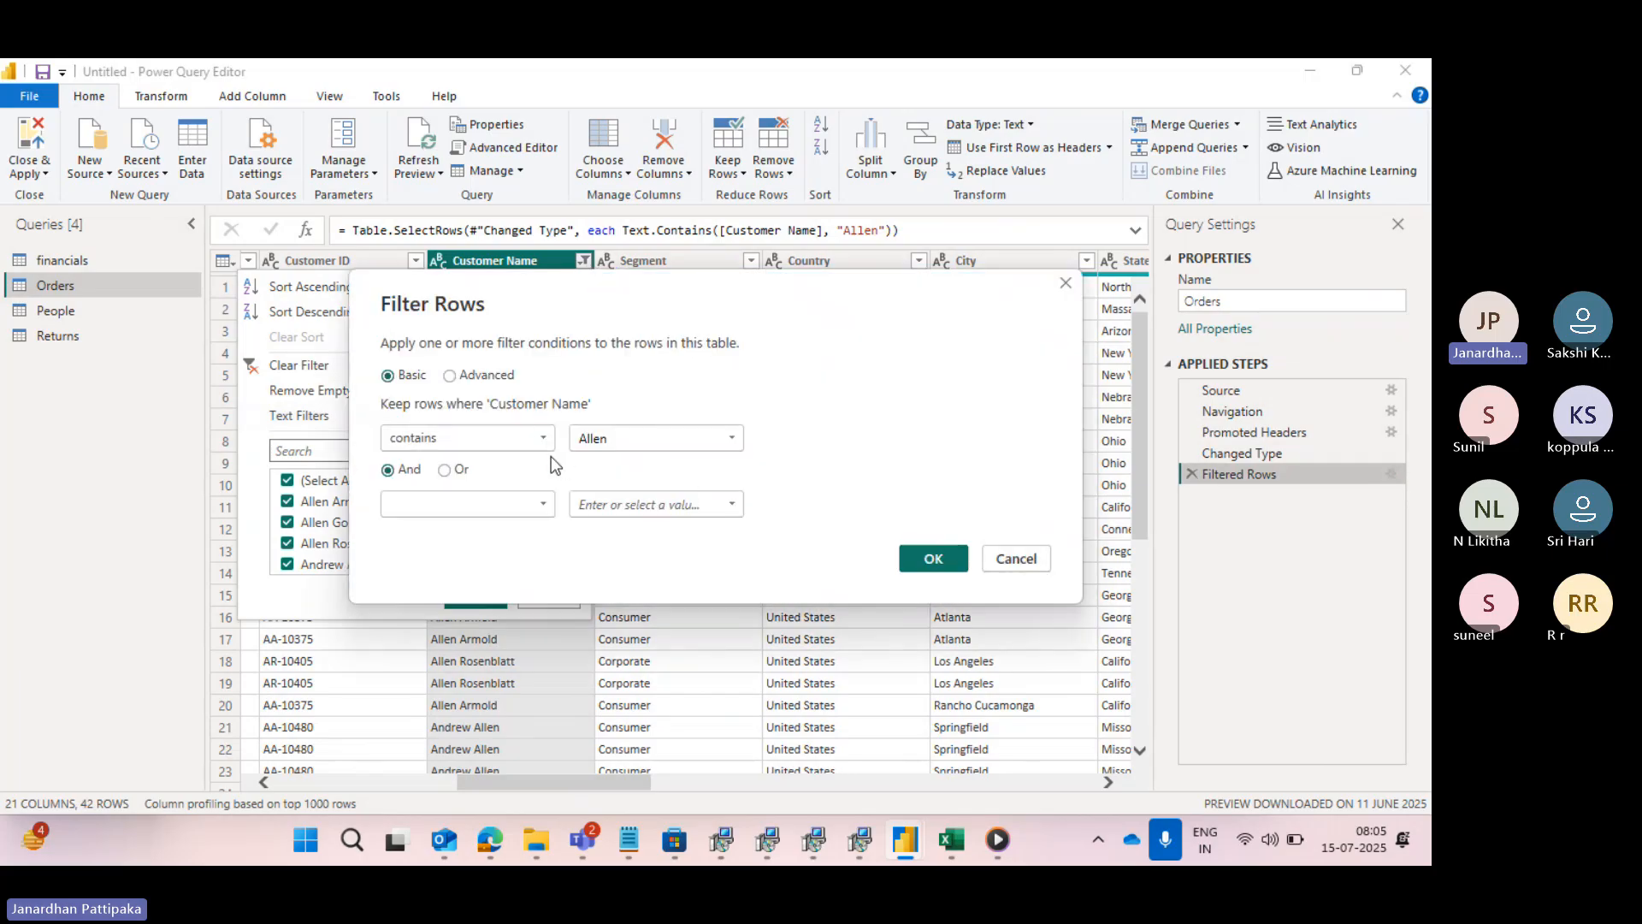
pyautogui.click(541, 439)
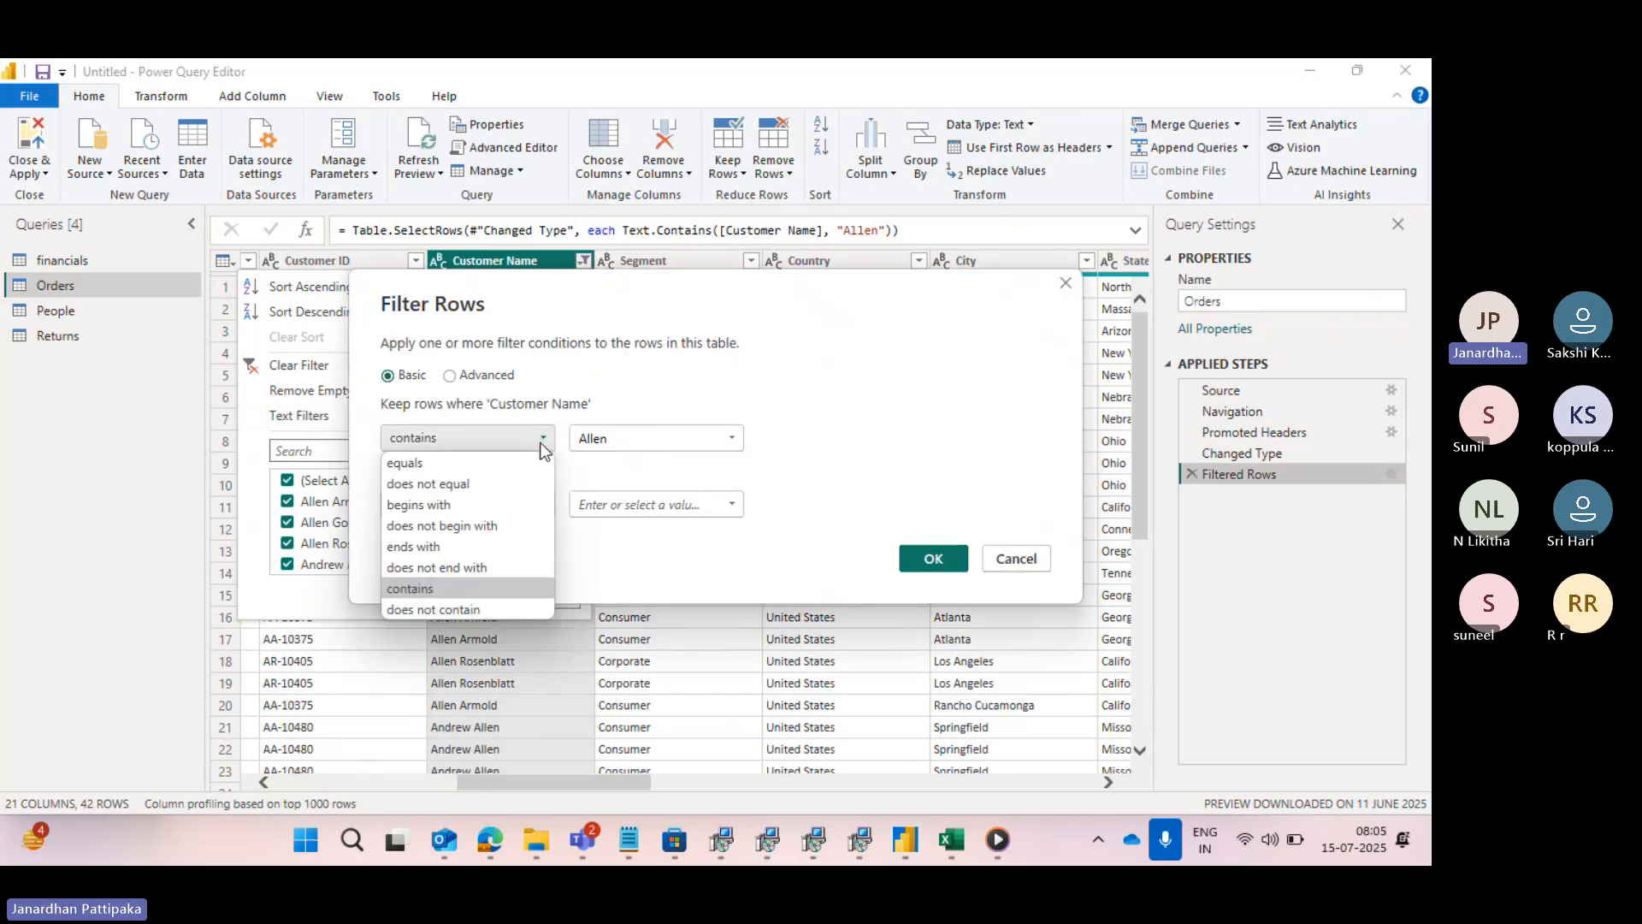
pyautogui.click(435, 611)
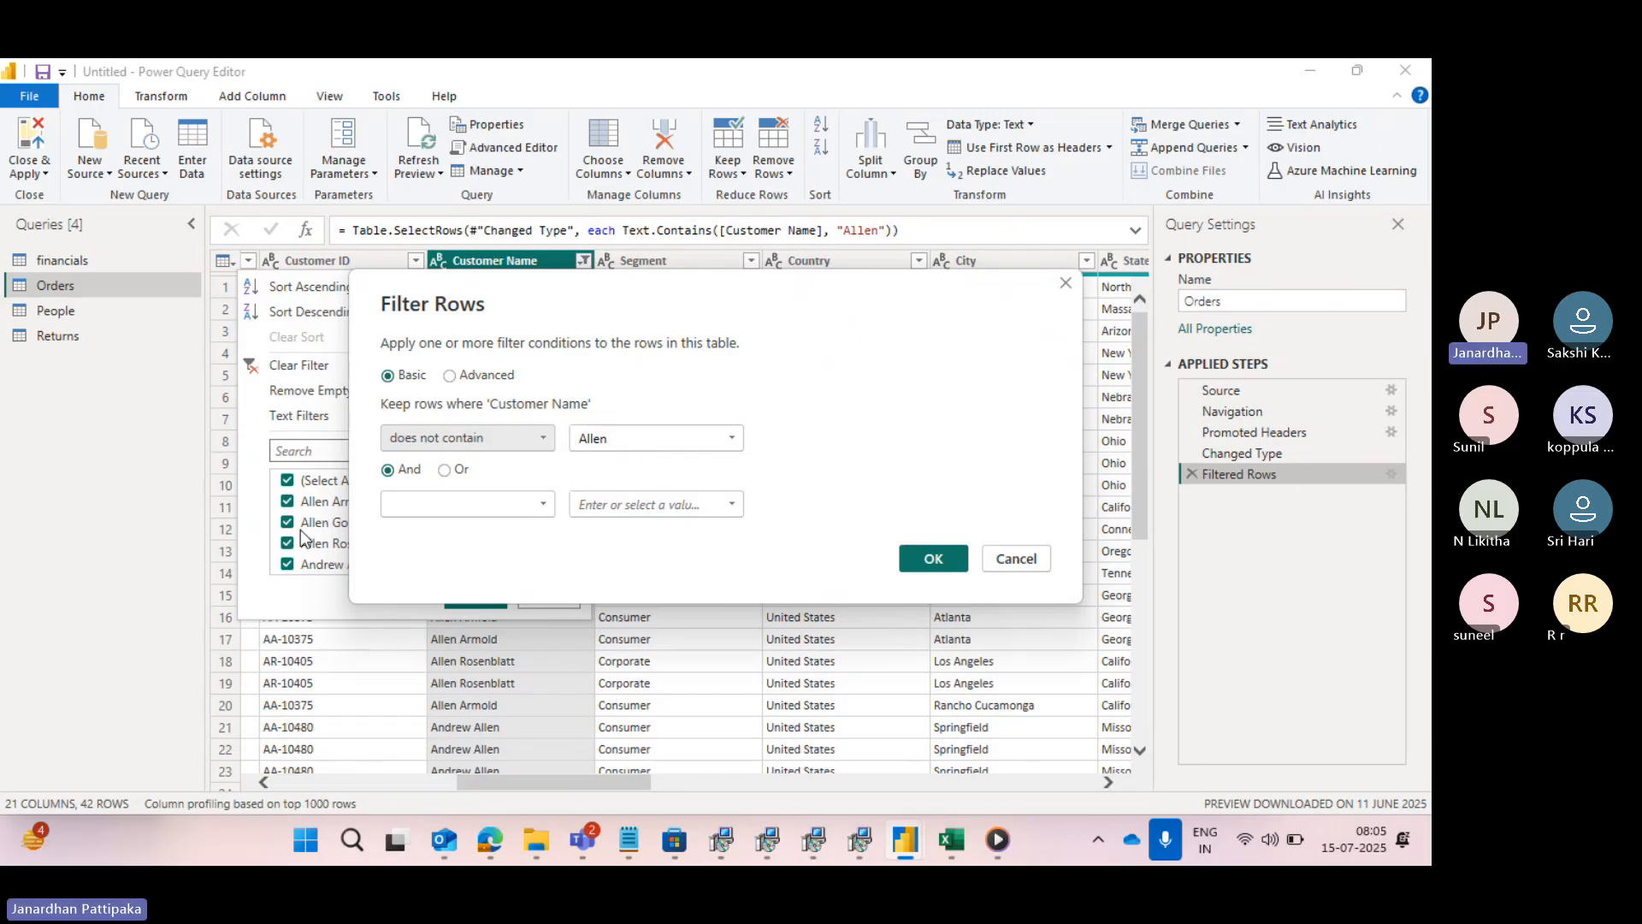
pyautogui.moveTo(654, 294); pyautogui.dragTo(783, 289)
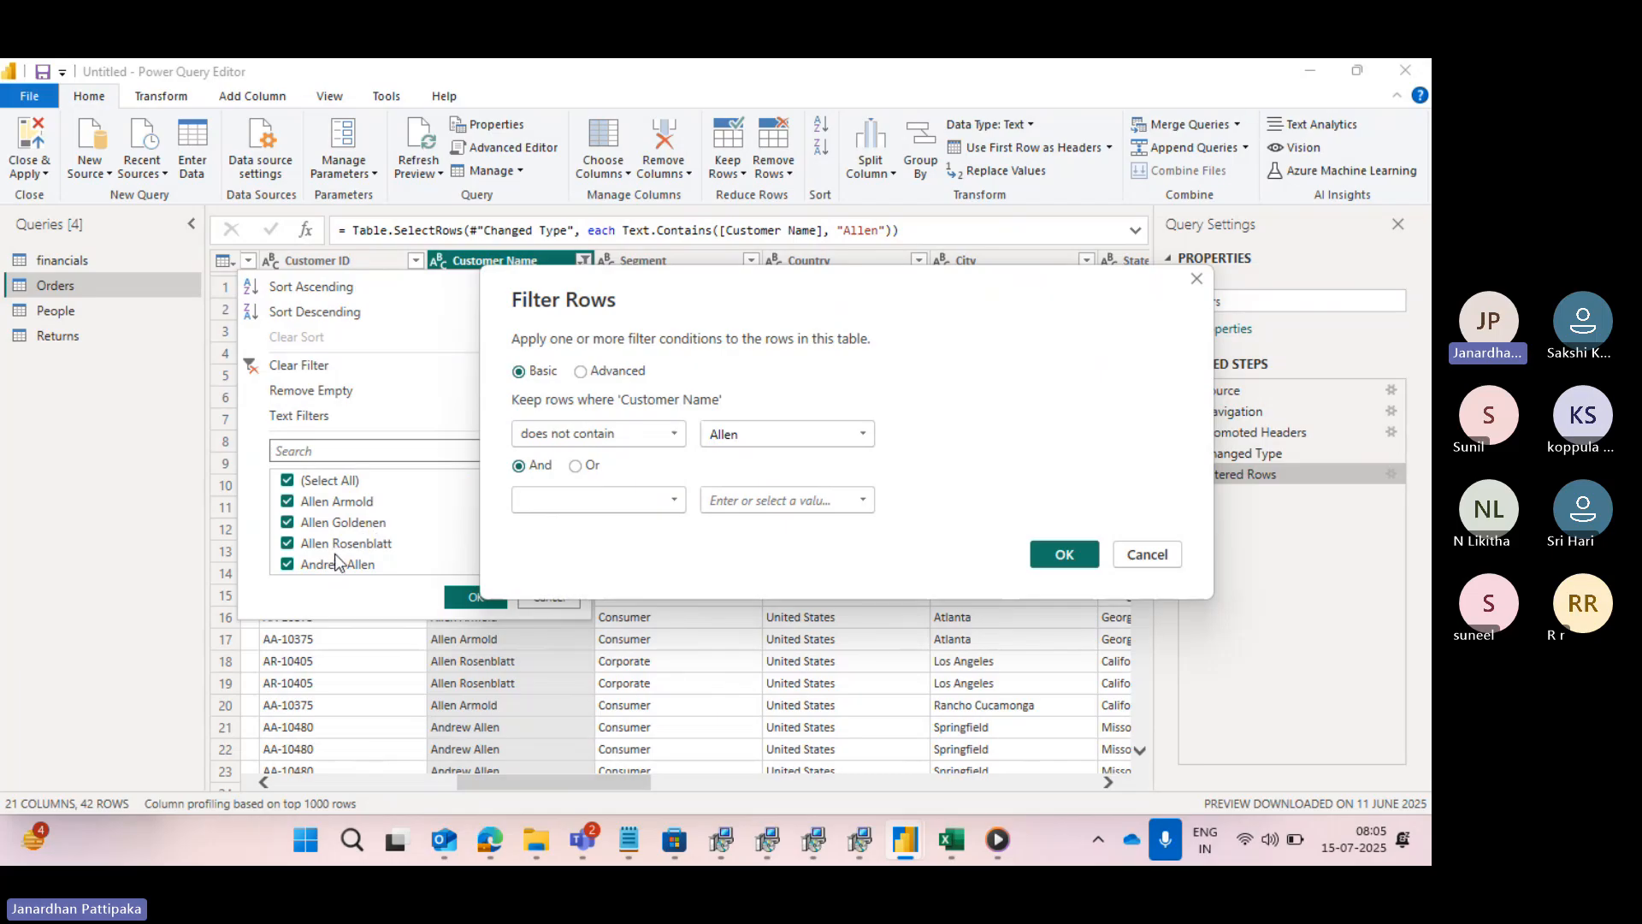
pyautogui.click(1051, 554)
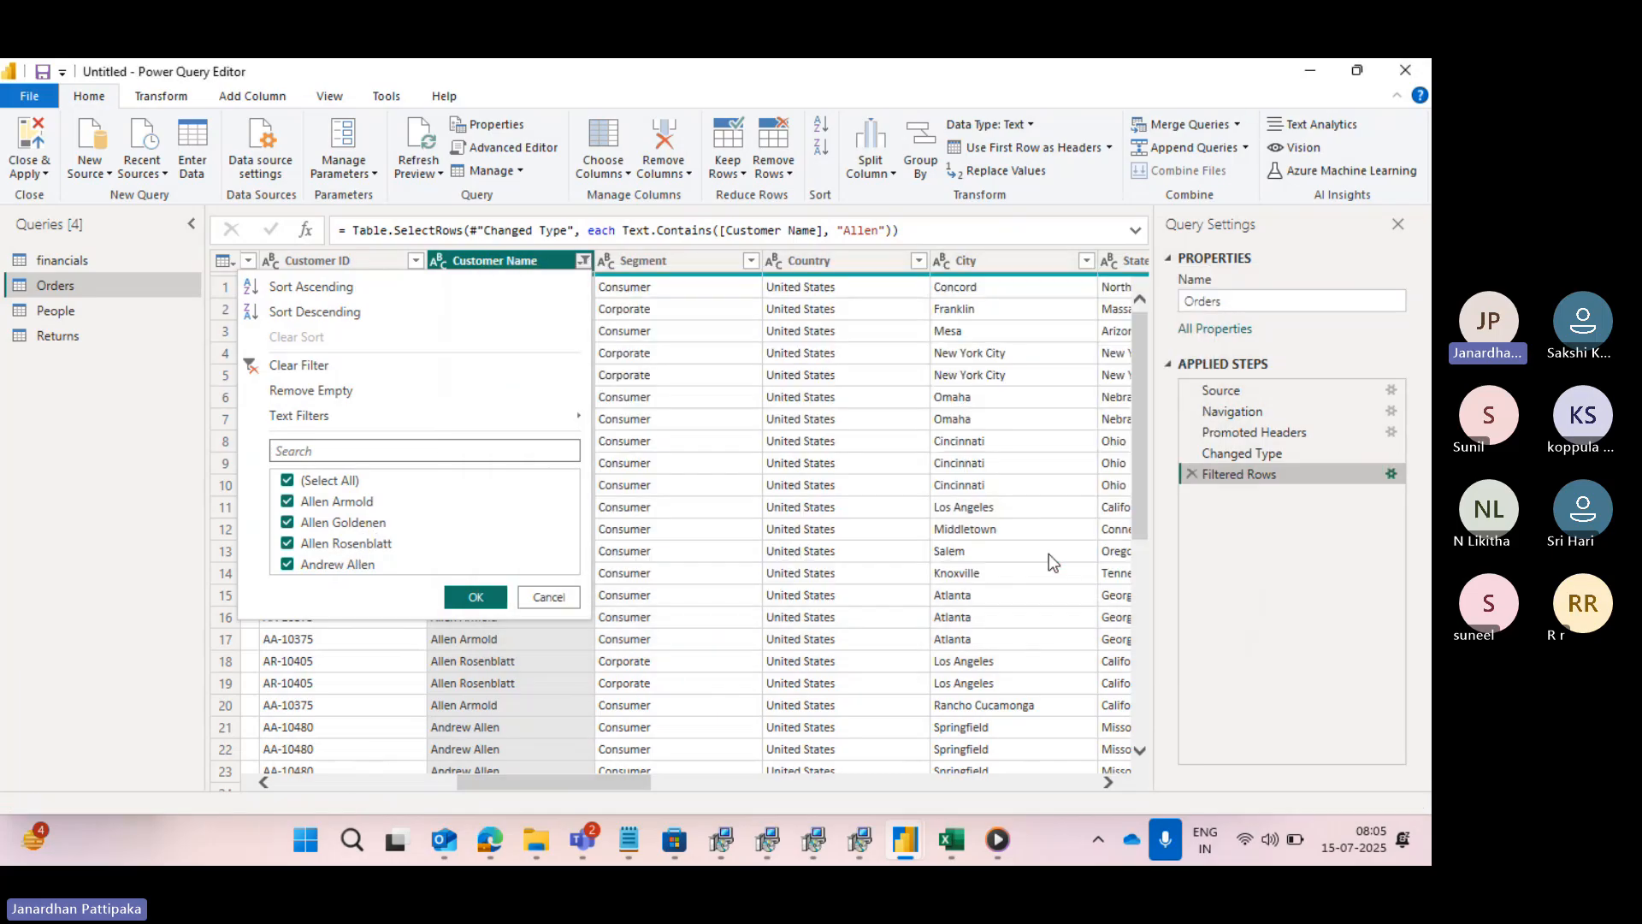
pyautogui.click(582, 261)
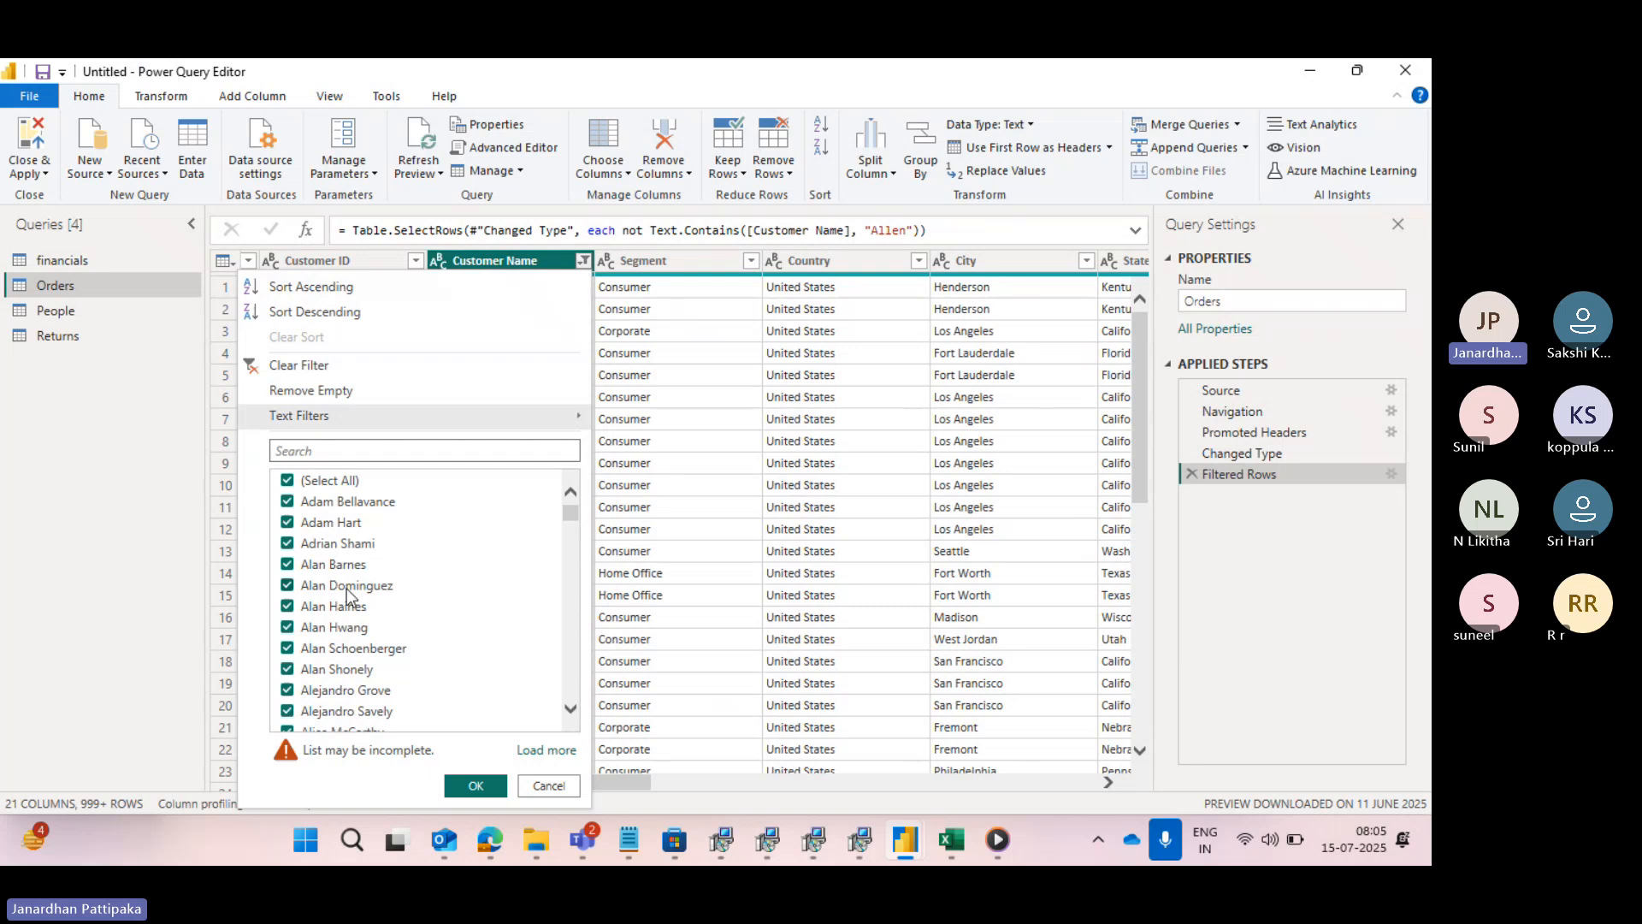
pyautogui.scroll(-2, 333, 616)
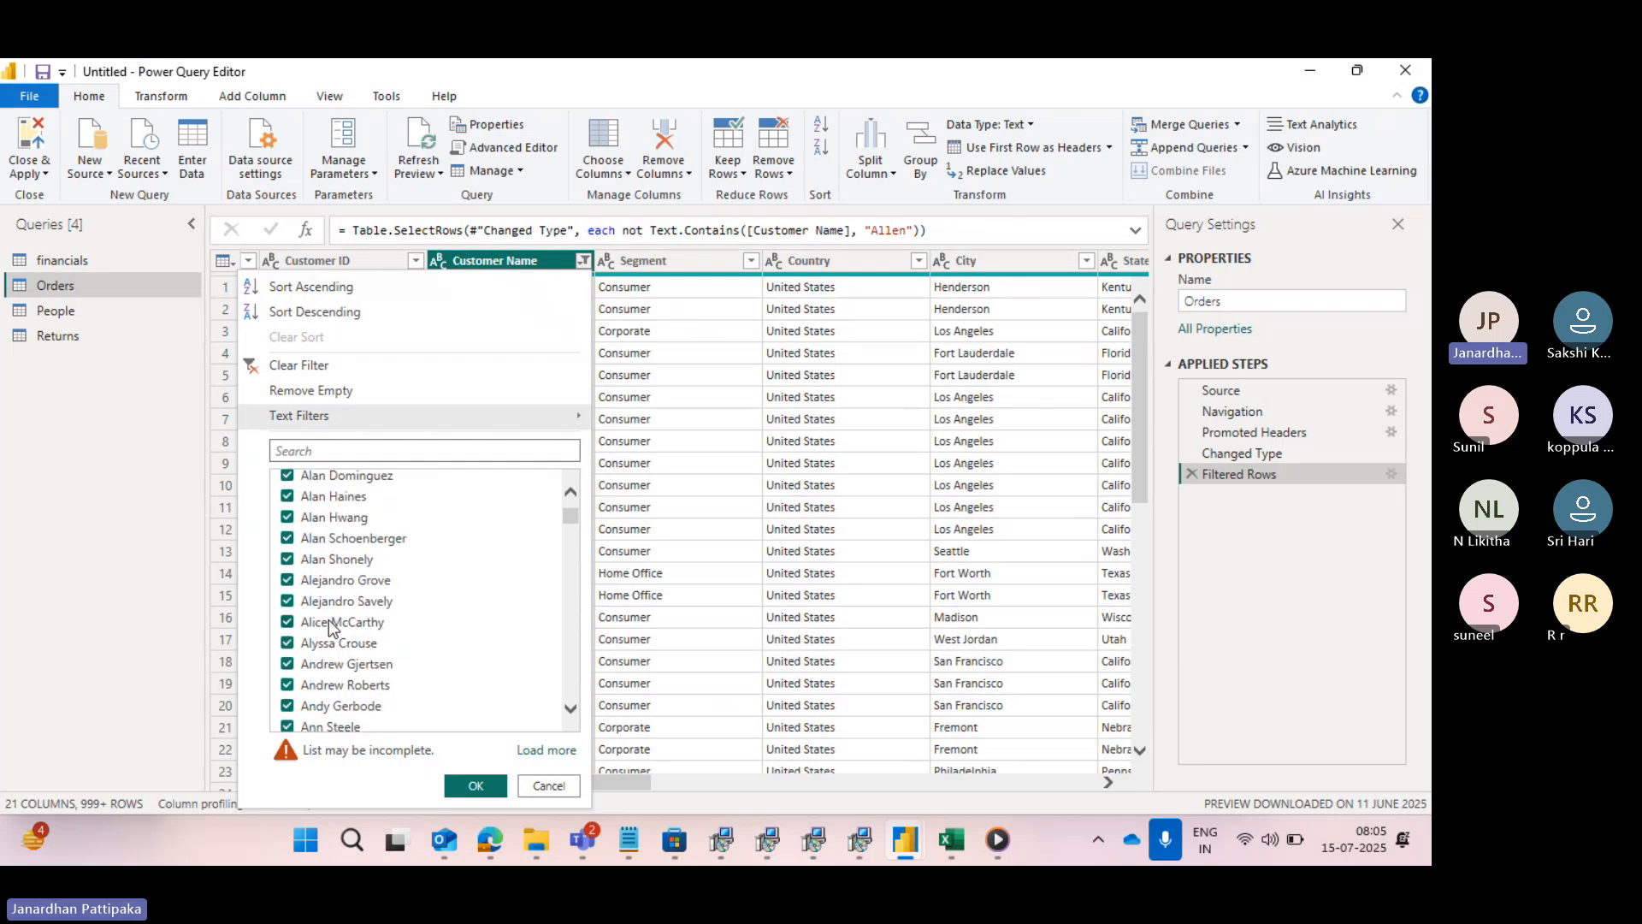
pyautogui.scroll(-3, 332, 629)
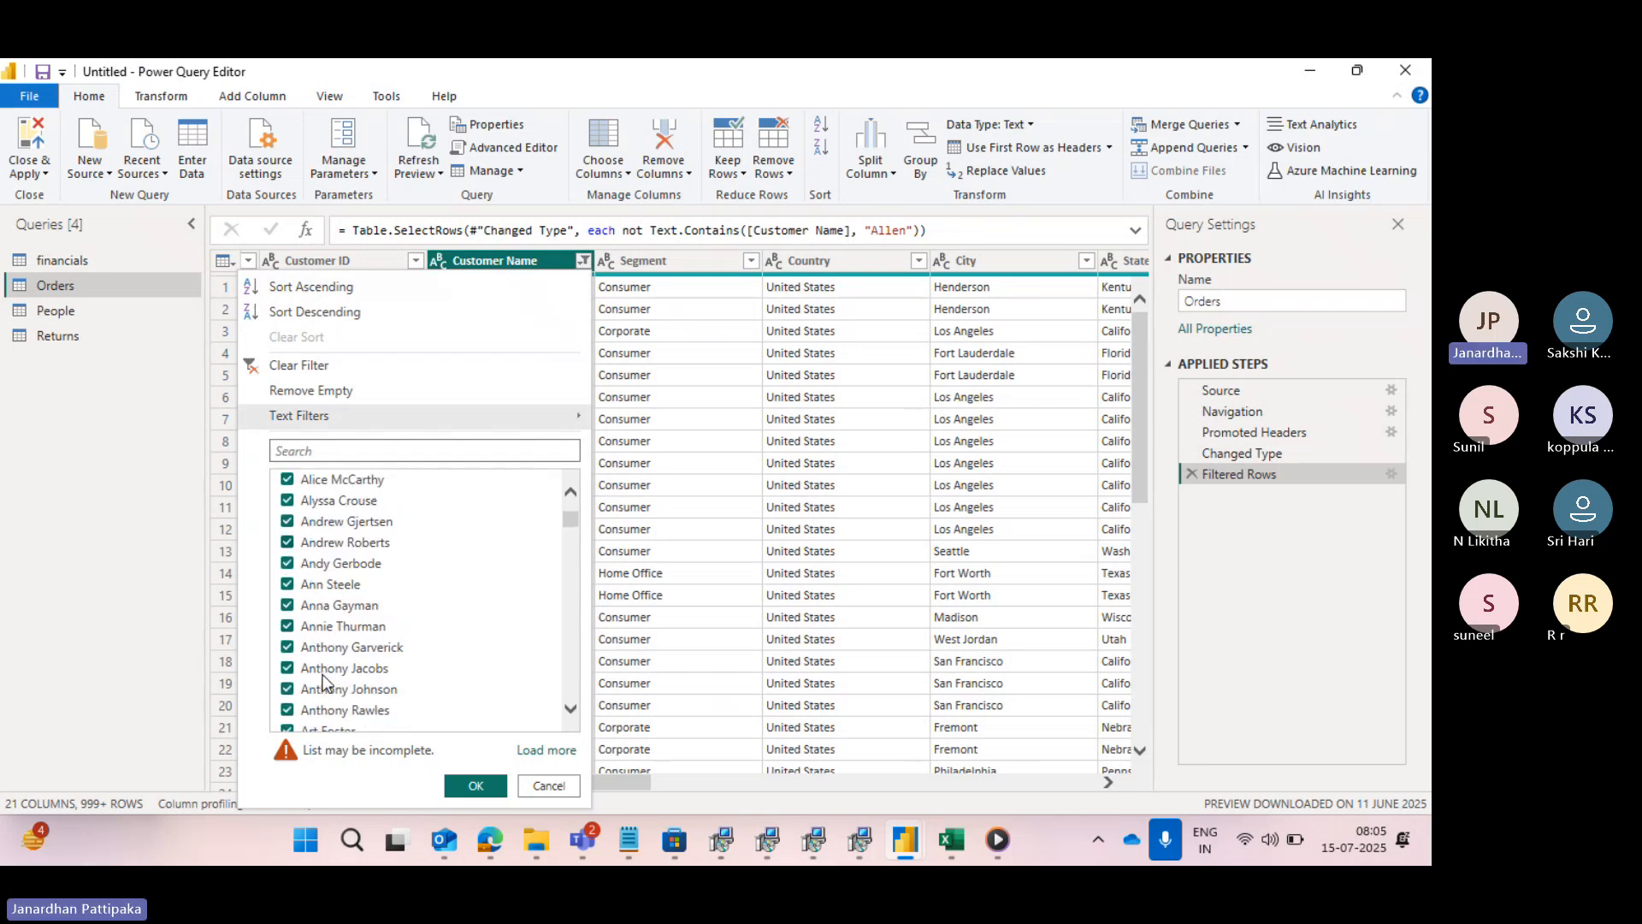
pyautogui.scroll(-5, 323, 682)
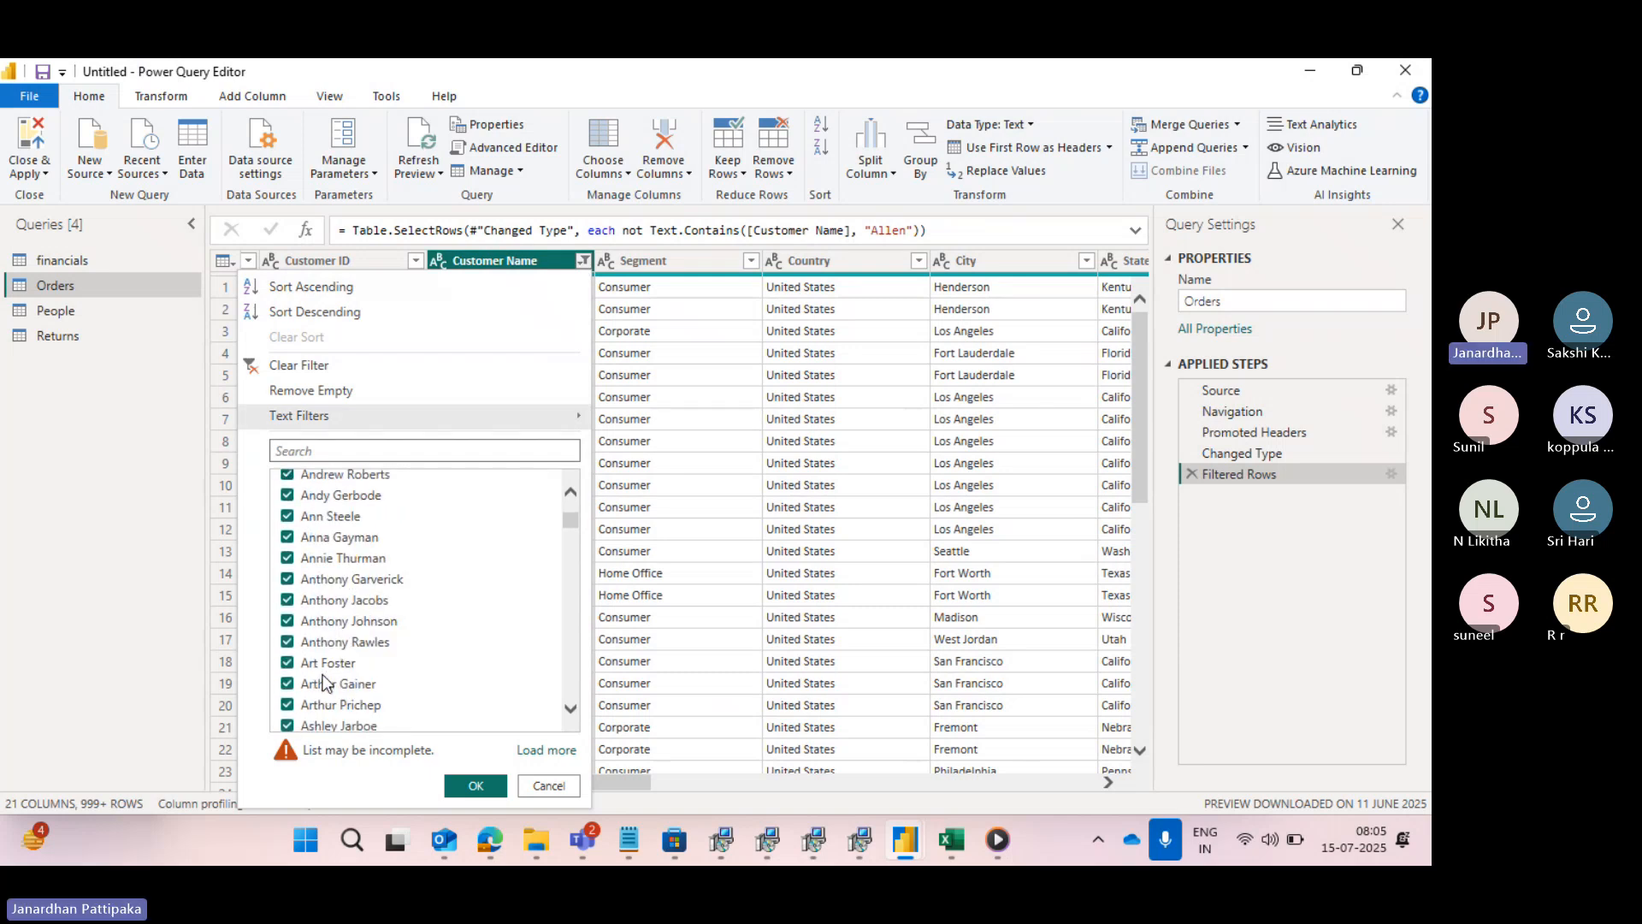
# - Change the Customer Name condition back to "contains" with a different surname, and check the customers in the column's filter list
pyautogui.click(1388, 472)
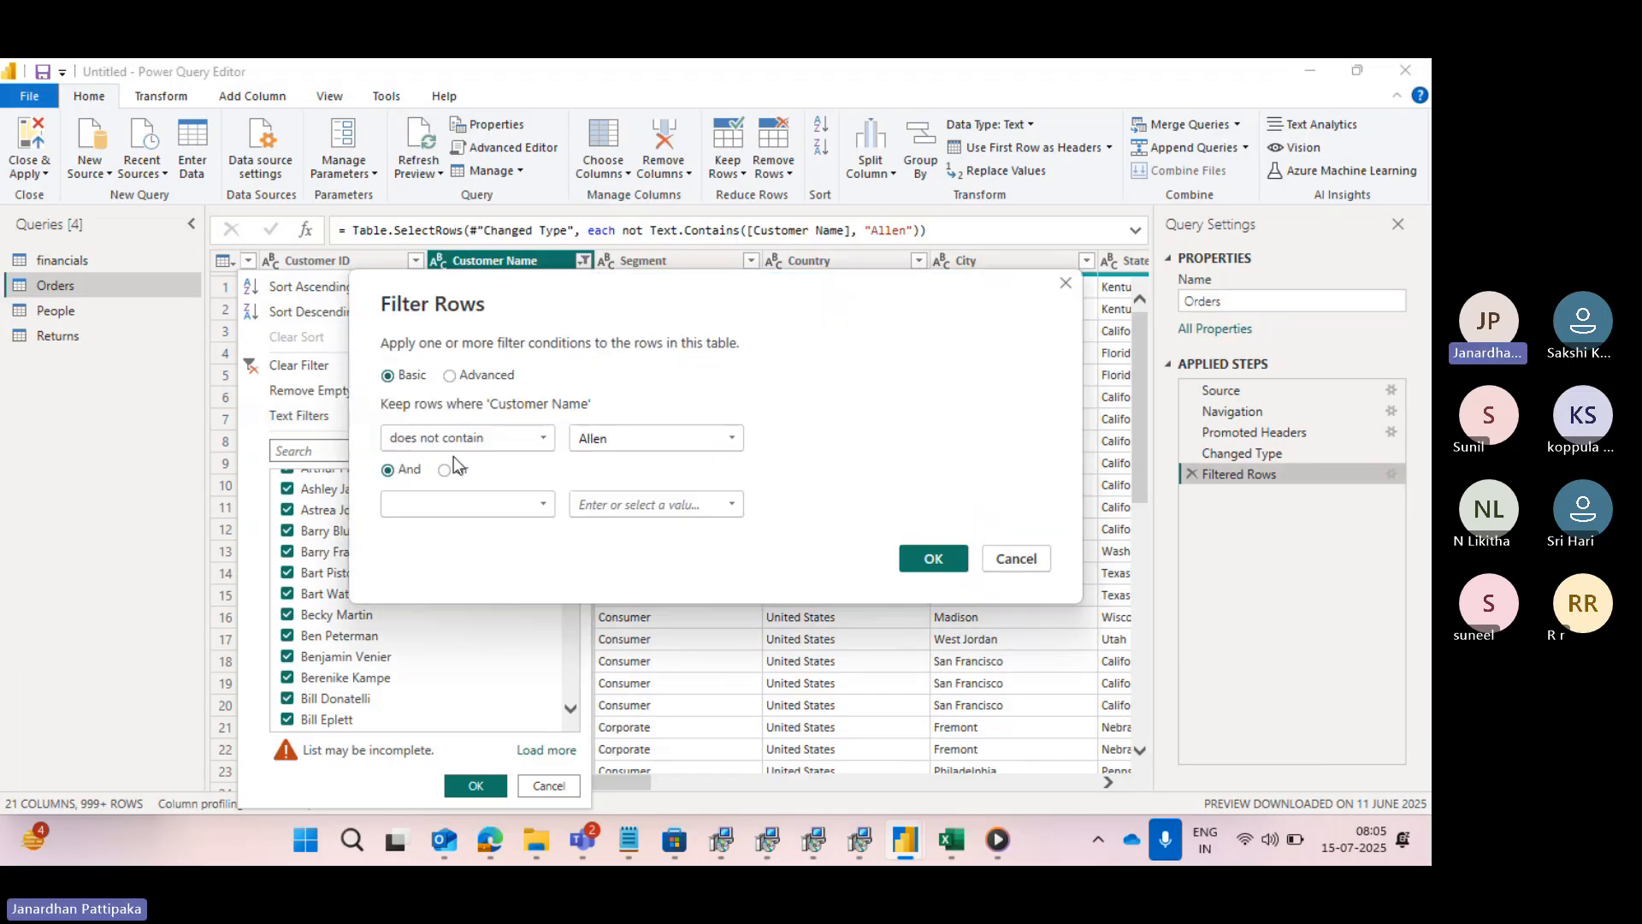
pyautogui.click(537, 438)
pyautogui.click(422, 590)
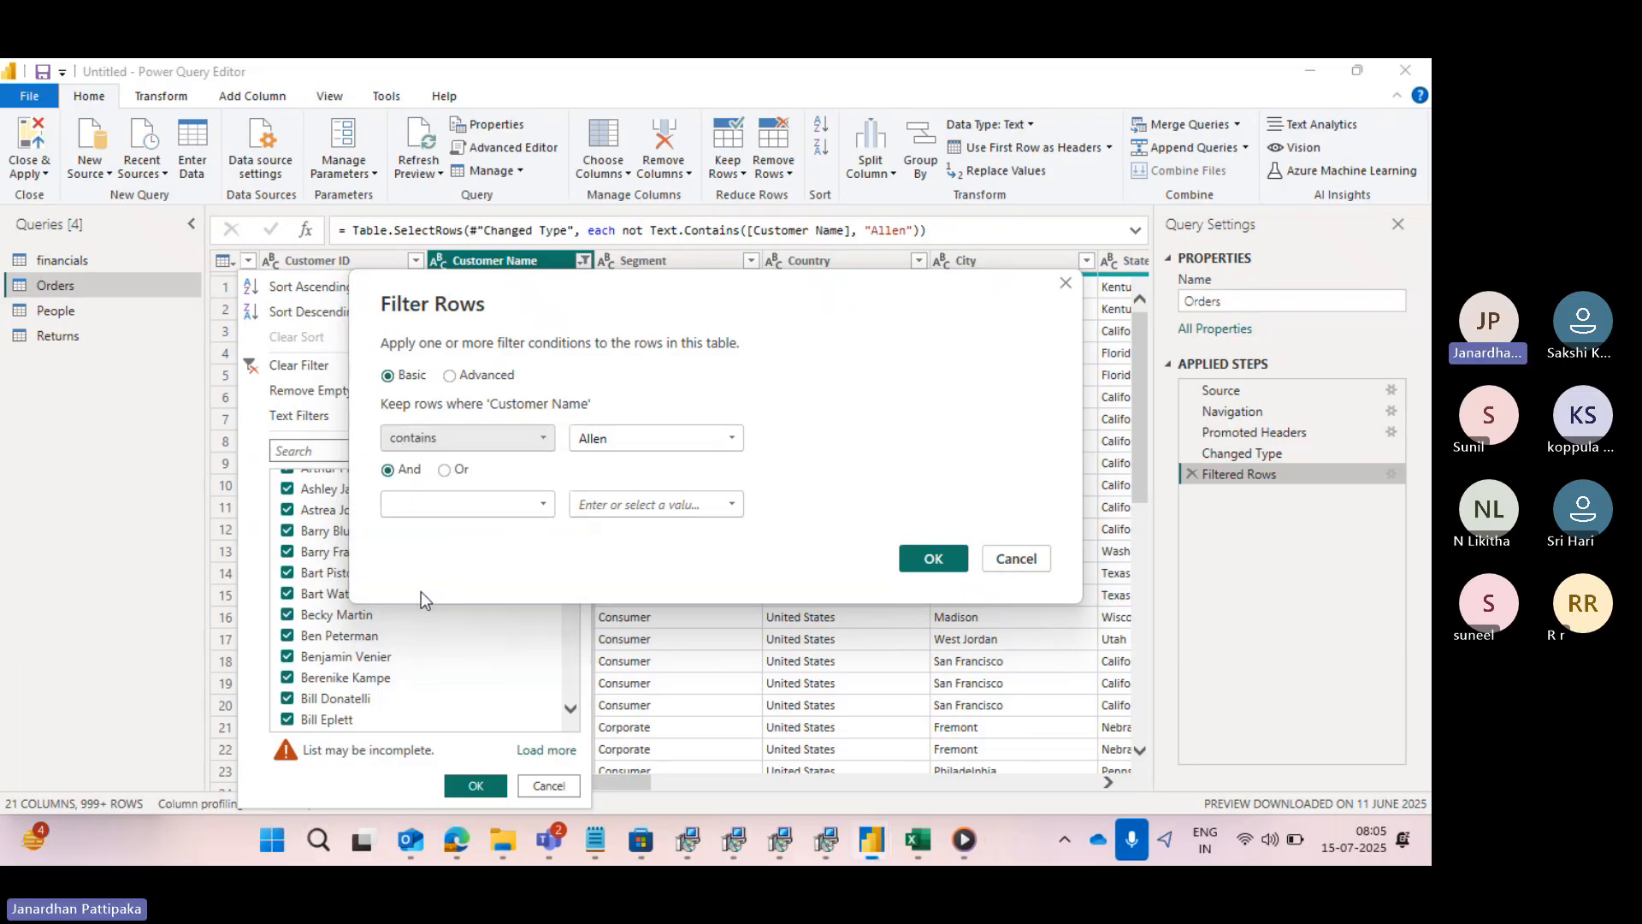
pyautogui.click(625, 440)
pyautogui.press('BackSpace')
pyautogui.press('BackSpace')
pyautogui.press('BackSpace')
pyautogui.press('BackSpace')
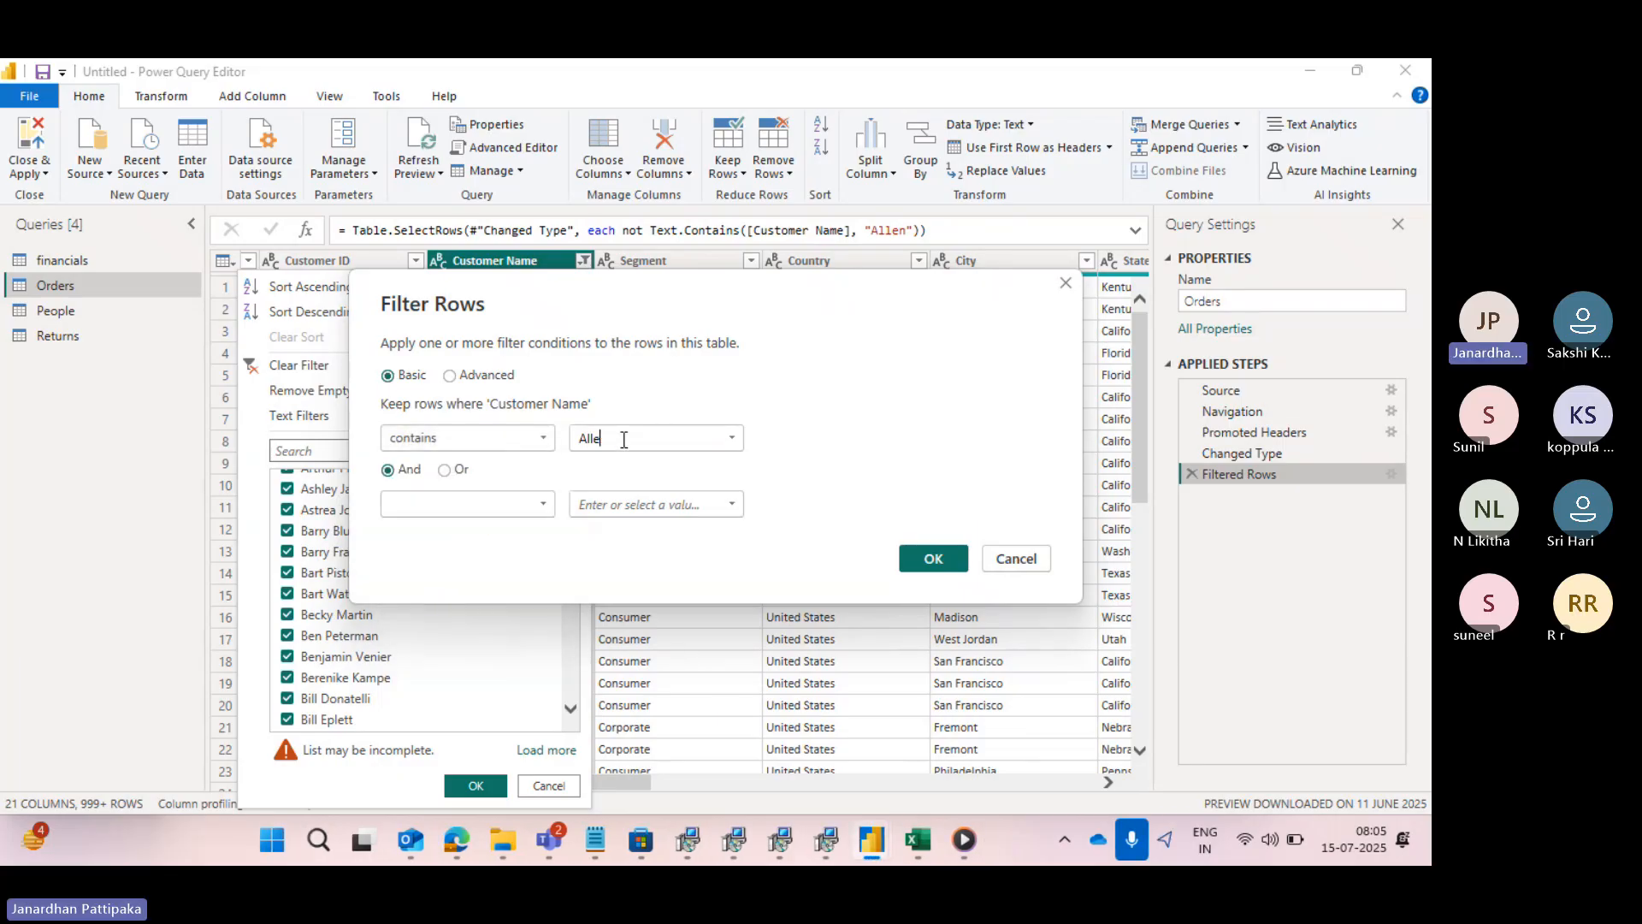
pyautogui.press('BackSpace')
pyautogui.write('Black')
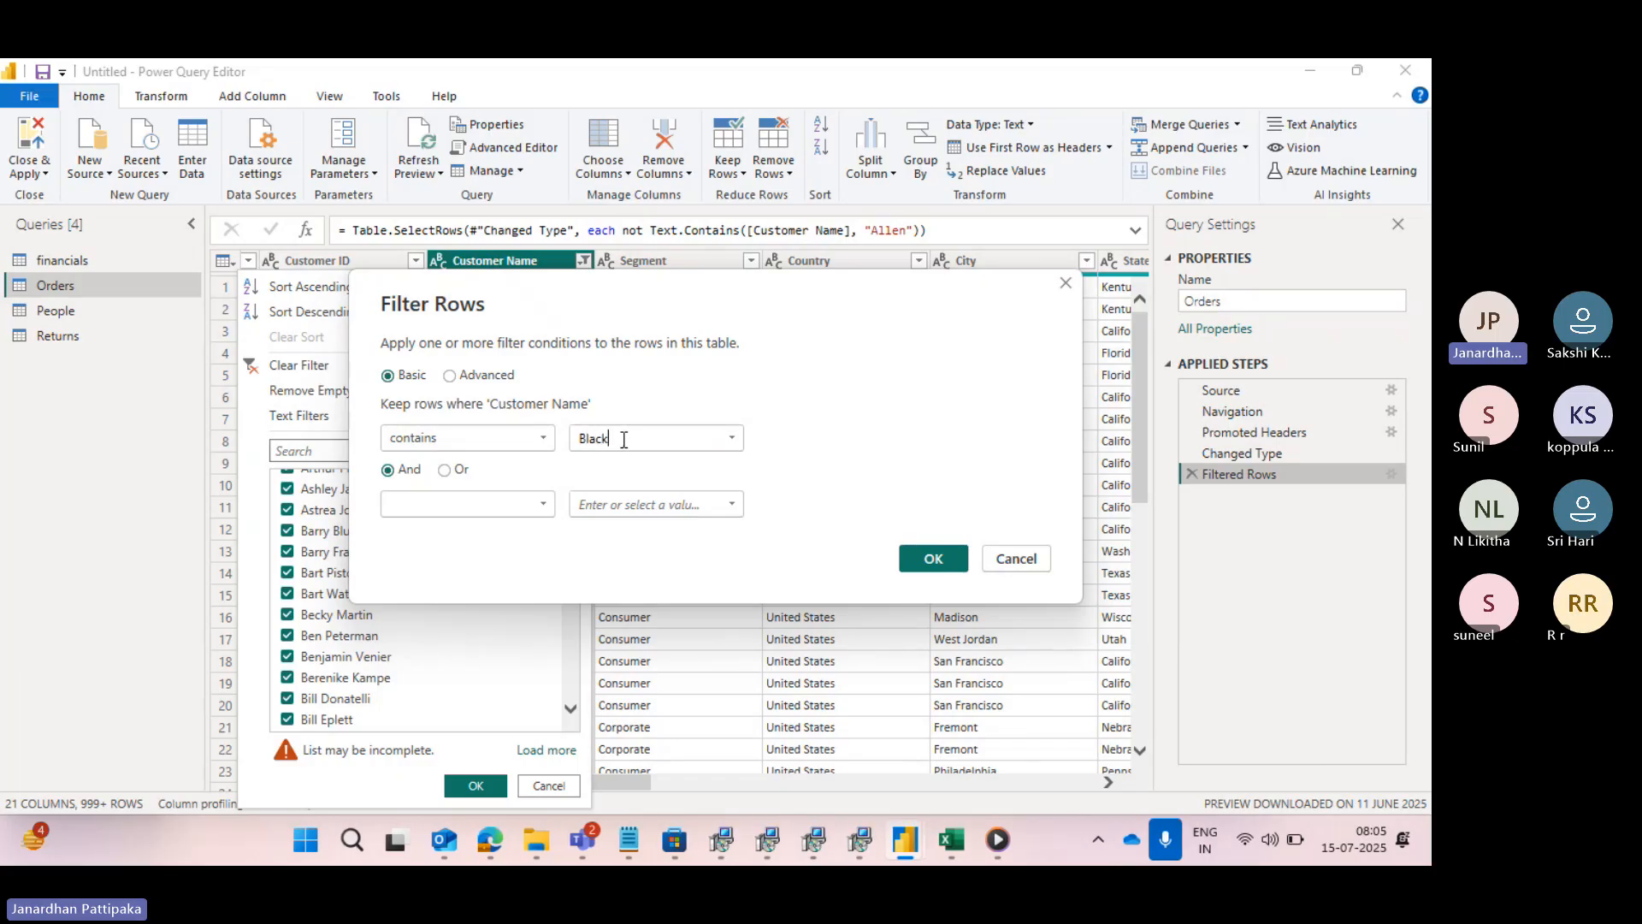
pyautogui.click(918, 555)
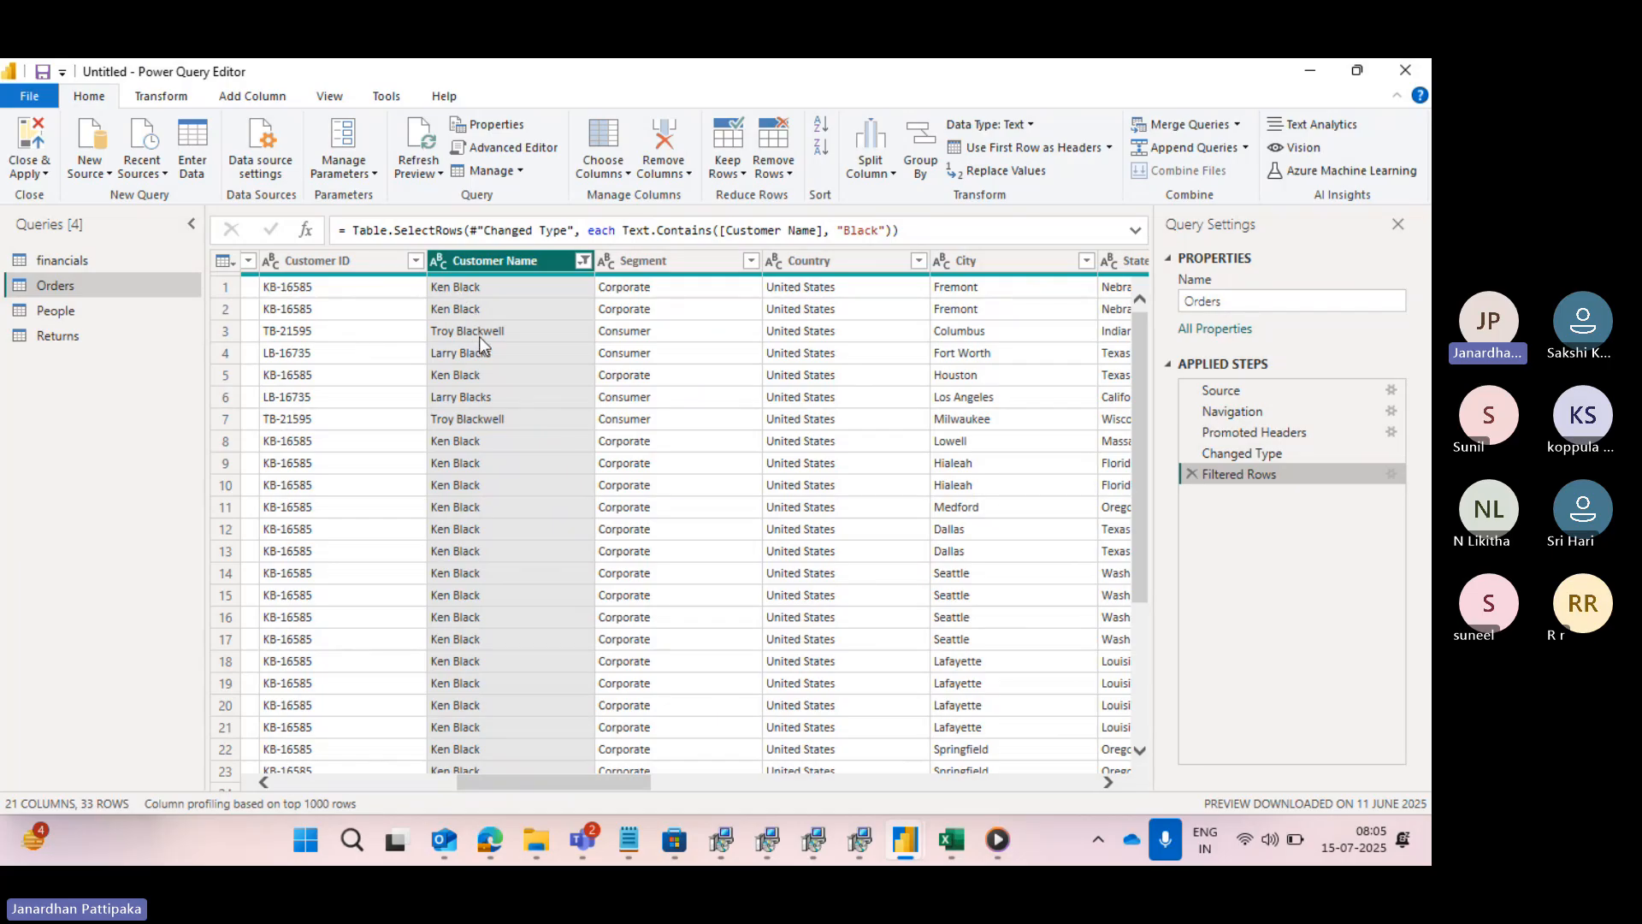
pyautogui.click(580, 264)
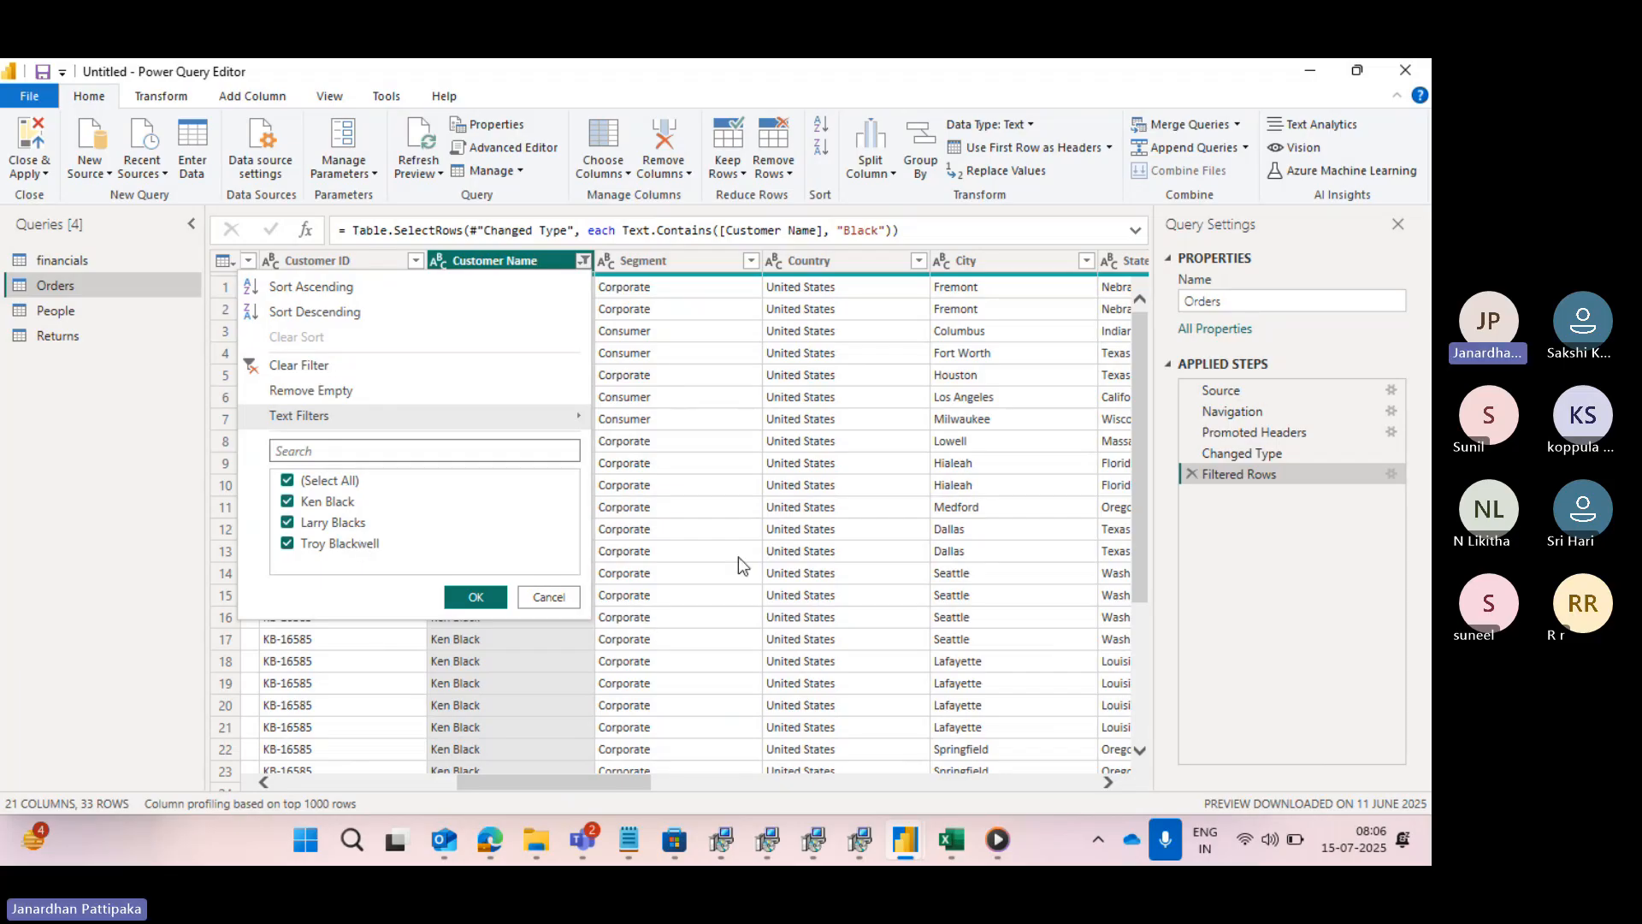
# - Review the Filtered Rows settings and accept them without changes, then clear the filter on the Customer Name column
pyautogui.click(1390, 476)
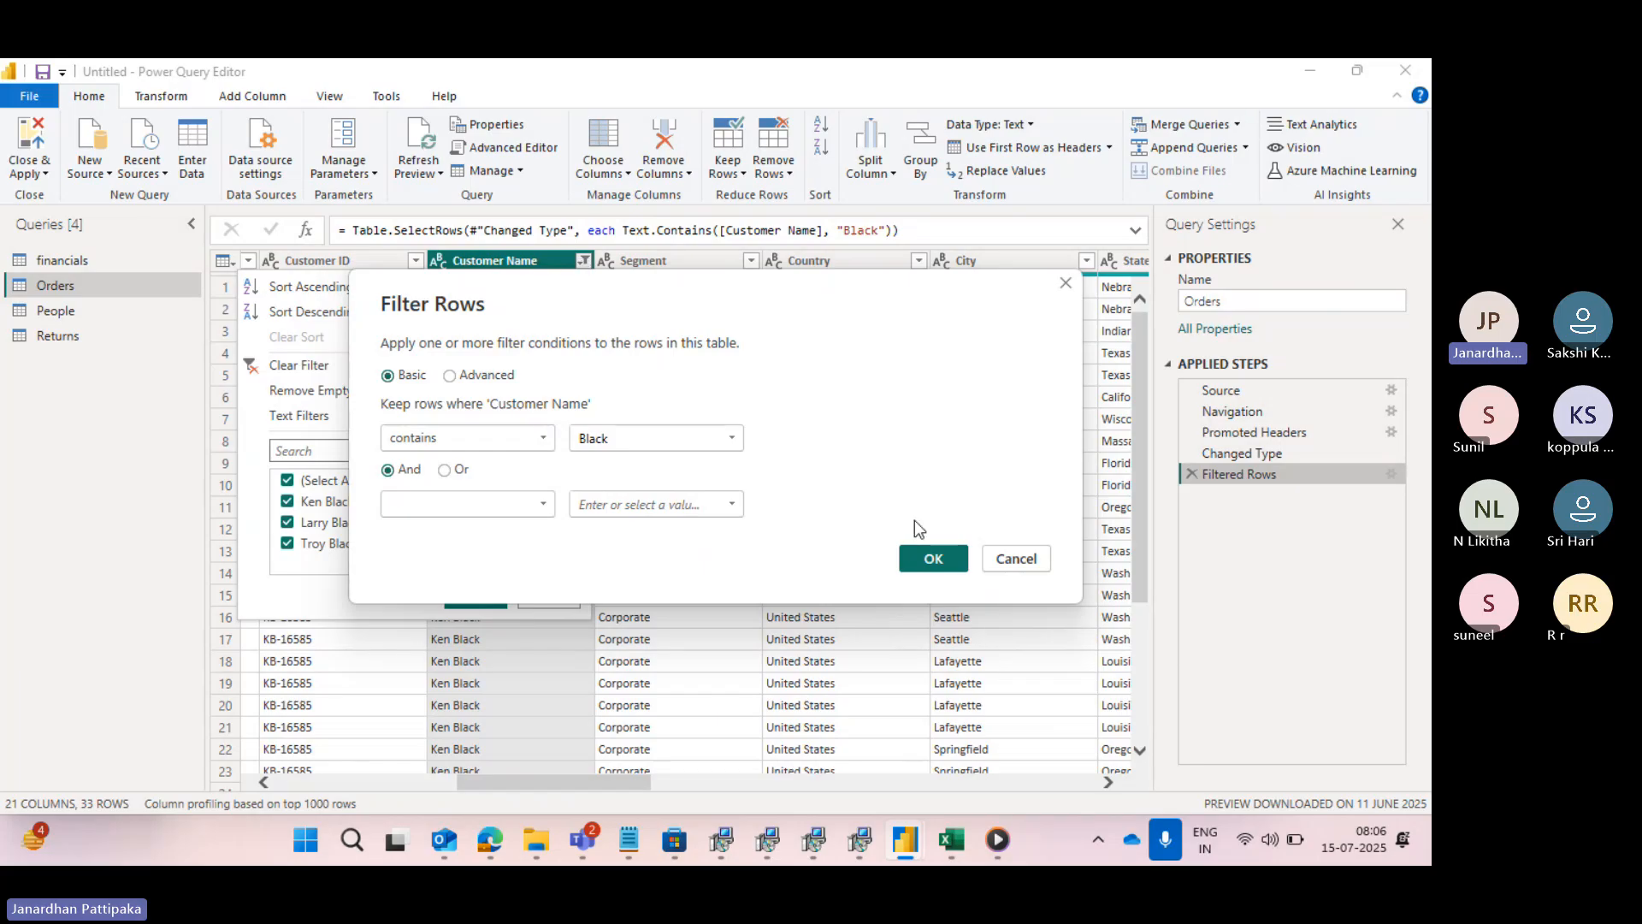
pyautogui.click(920, 558)
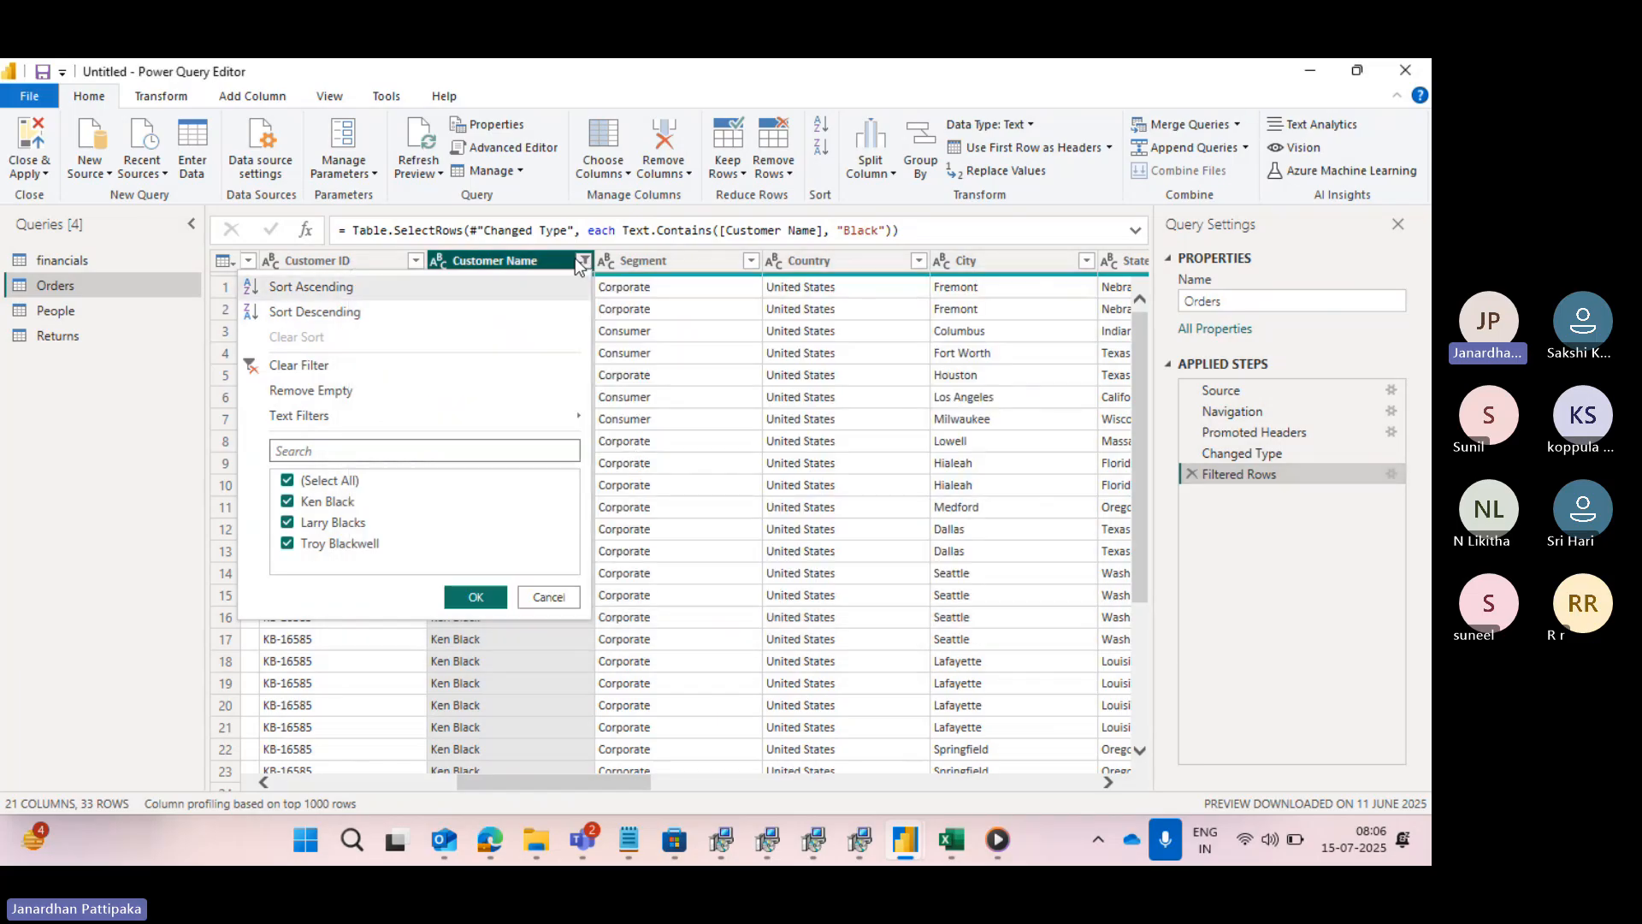
pyautogui.click(583, 260)
pyautogui.click(583, 260)
pyautogui.click(260, 371)
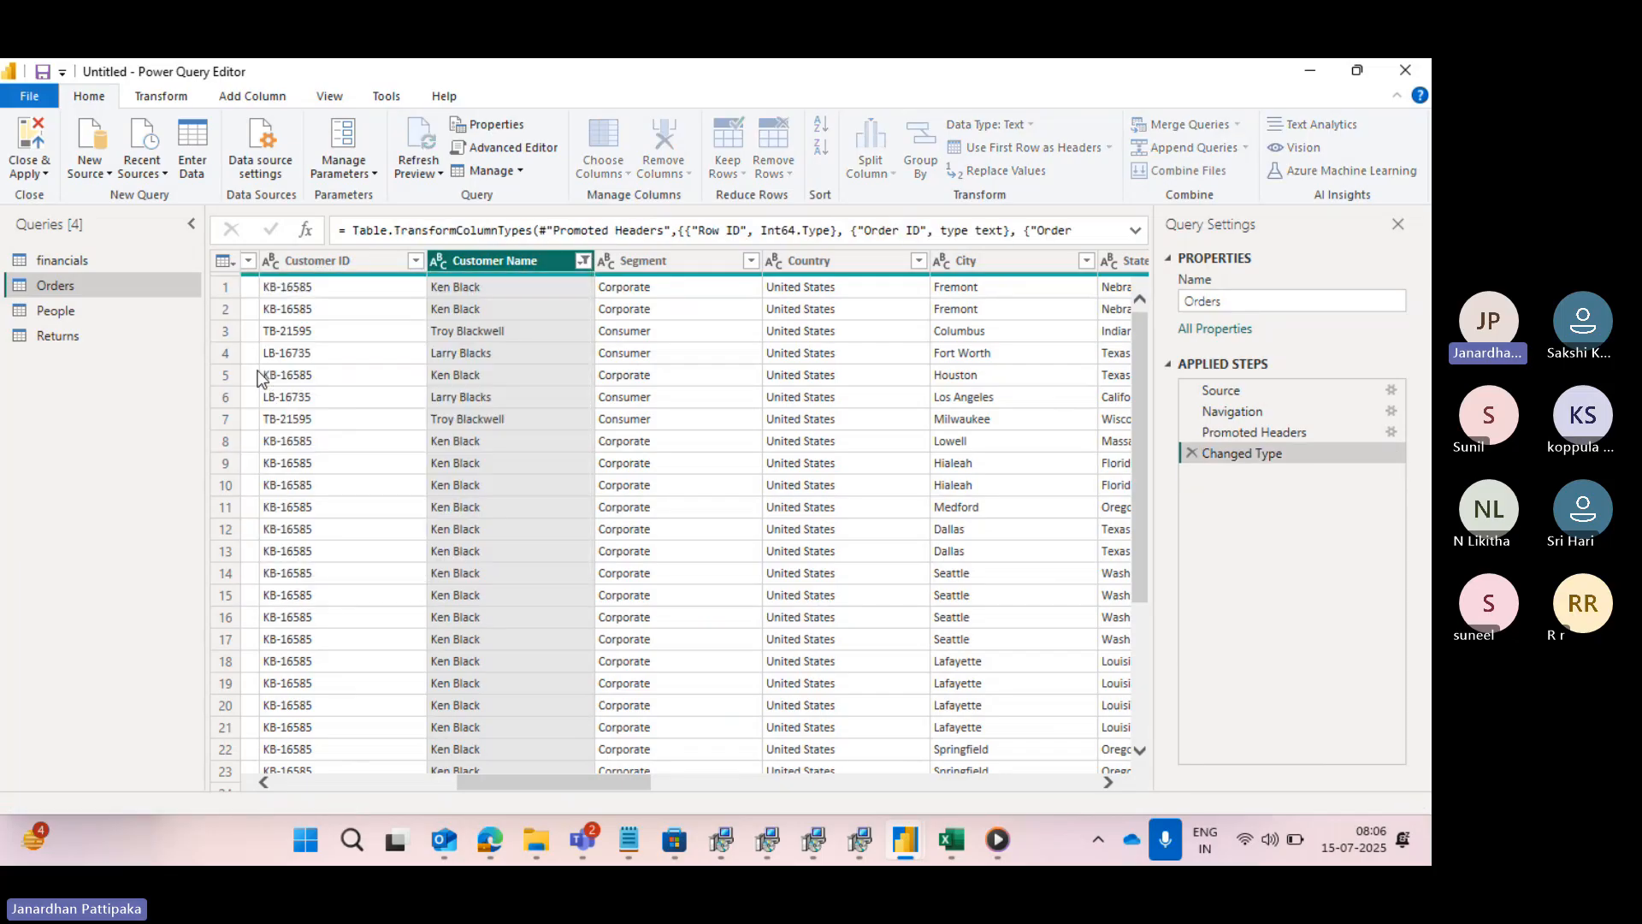
# - Start an "equals" text filter on the Customer Name column
pyautogui.click(583, 260)
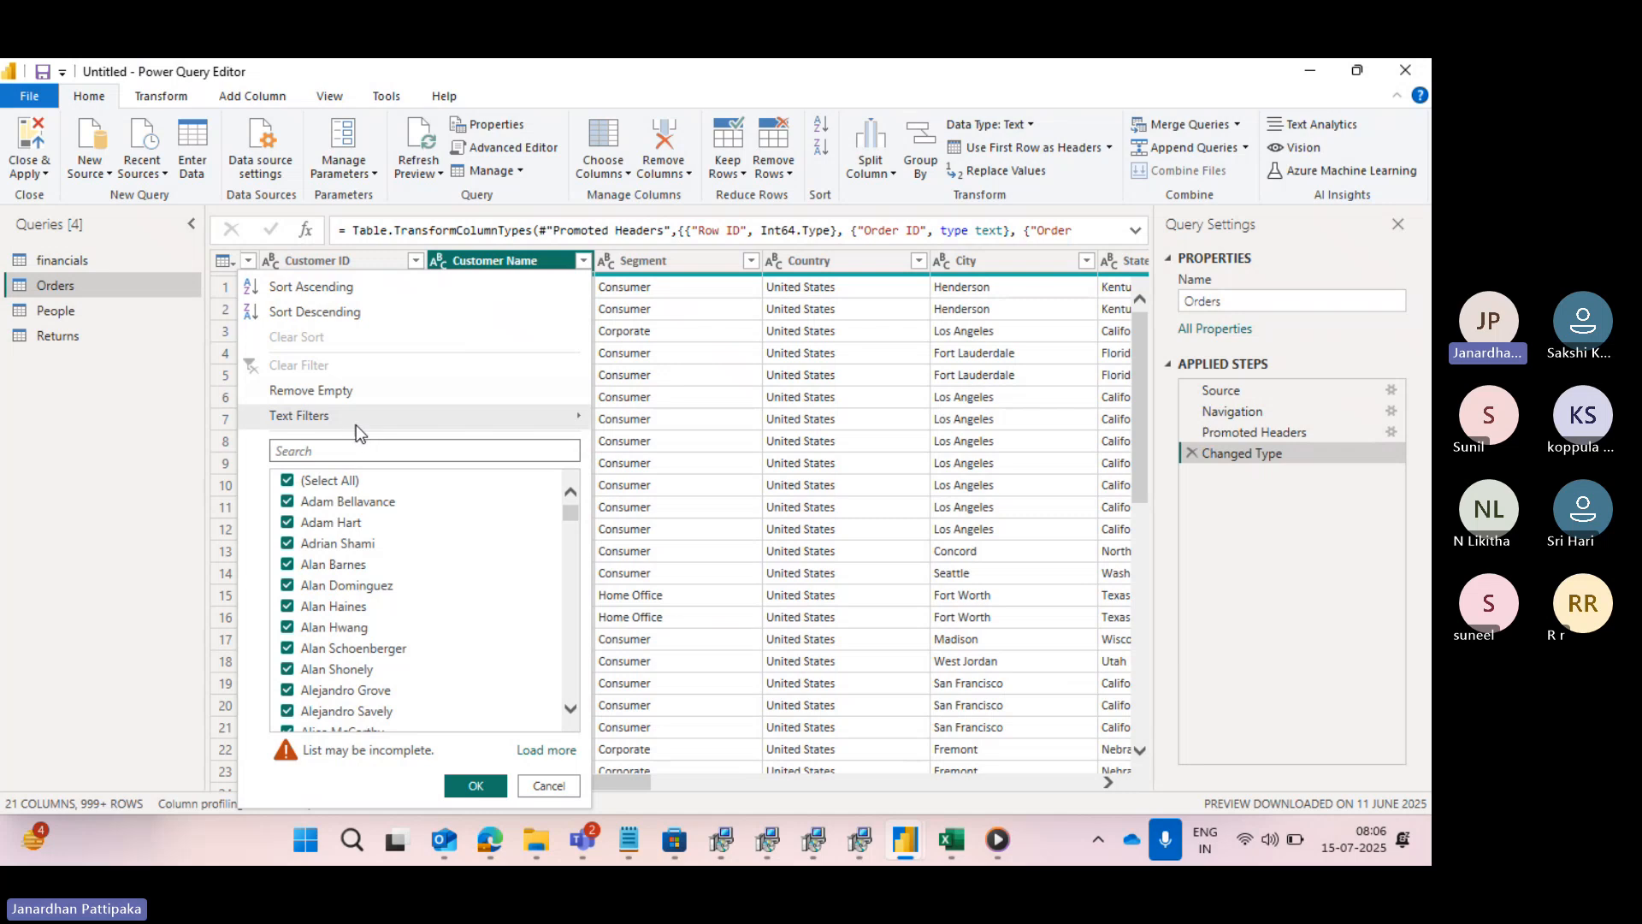
pyautogui.click(439, 422)
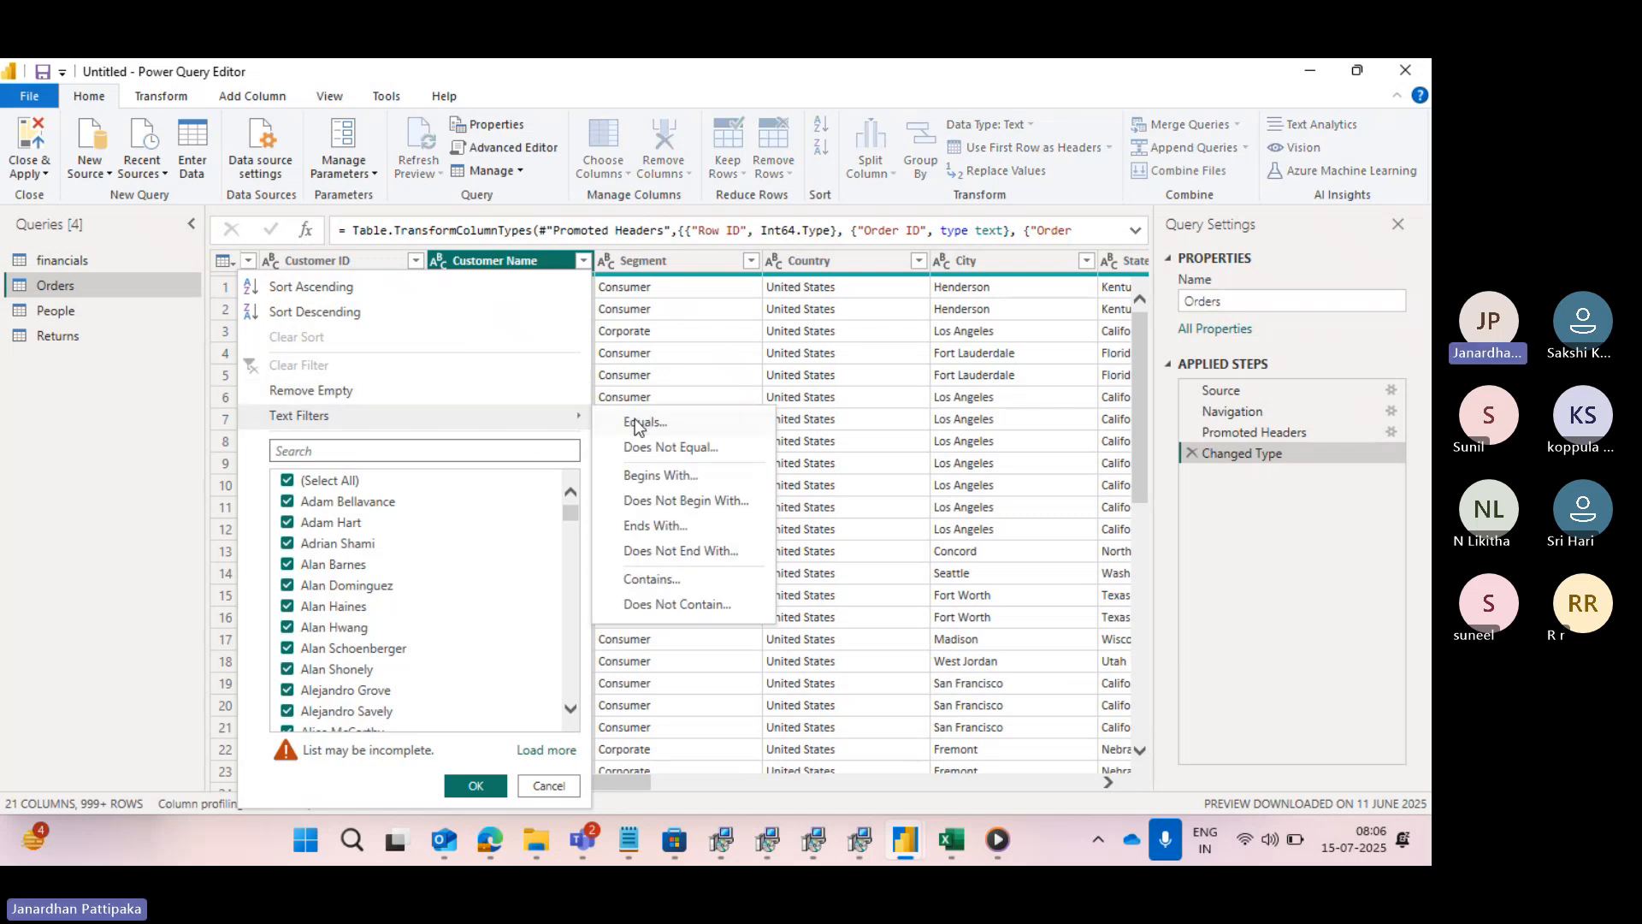
pyautogui.click(637, 422)
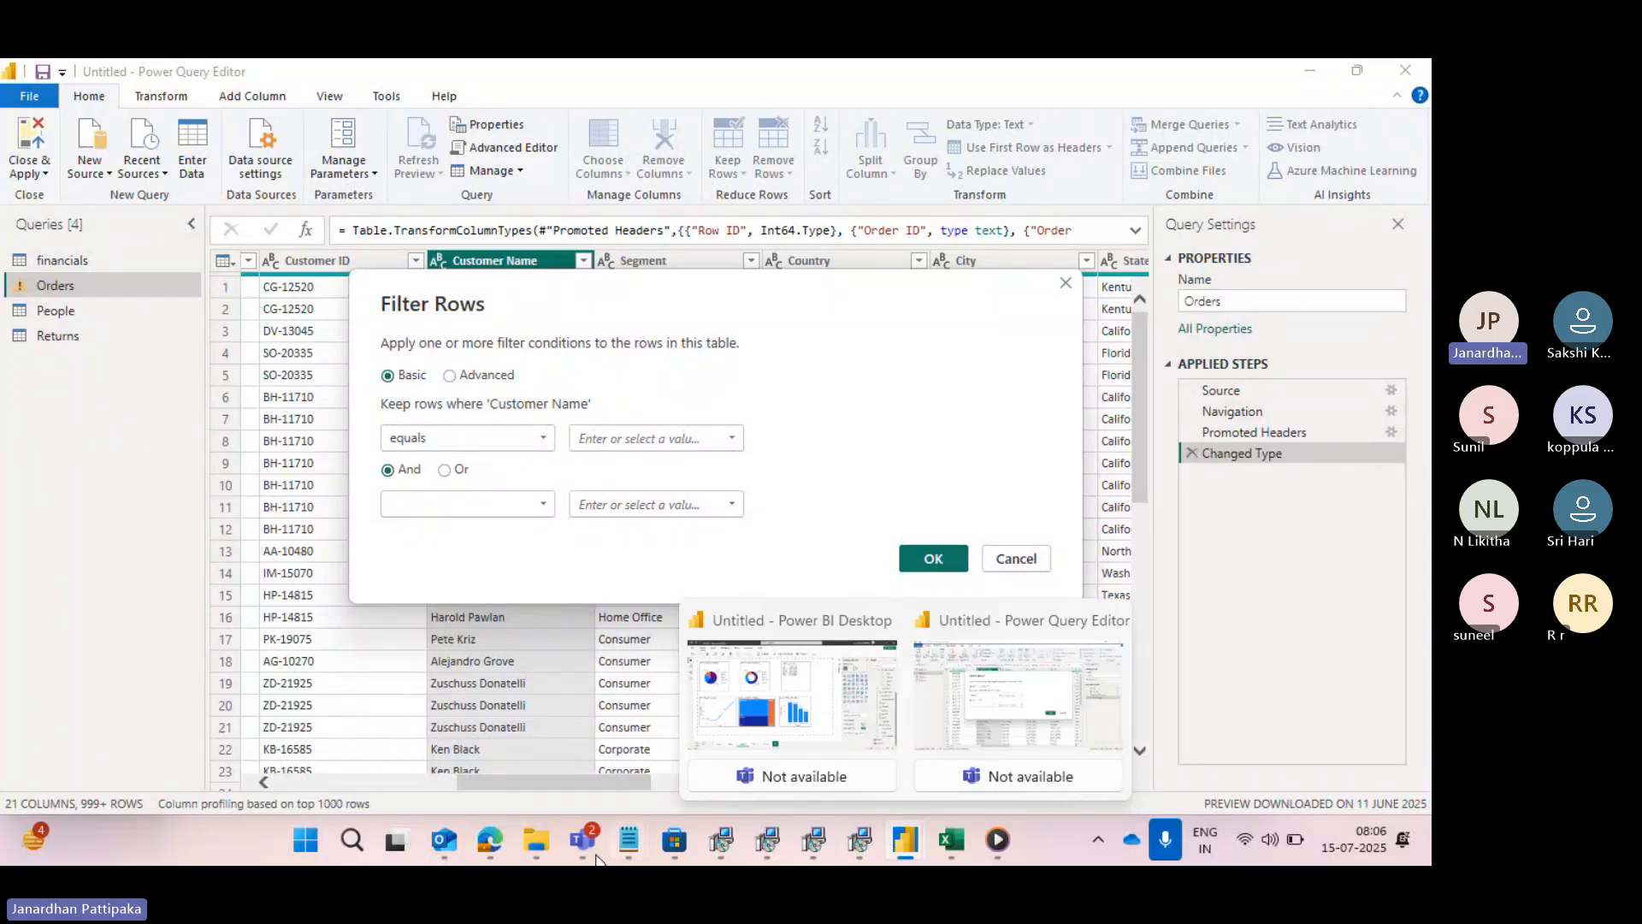
# - Switch to the data types notes in Notepad and add the heading "categories of filters:" below "3) DATE FILTERS"
pyautogui.moveTo(625, 844)
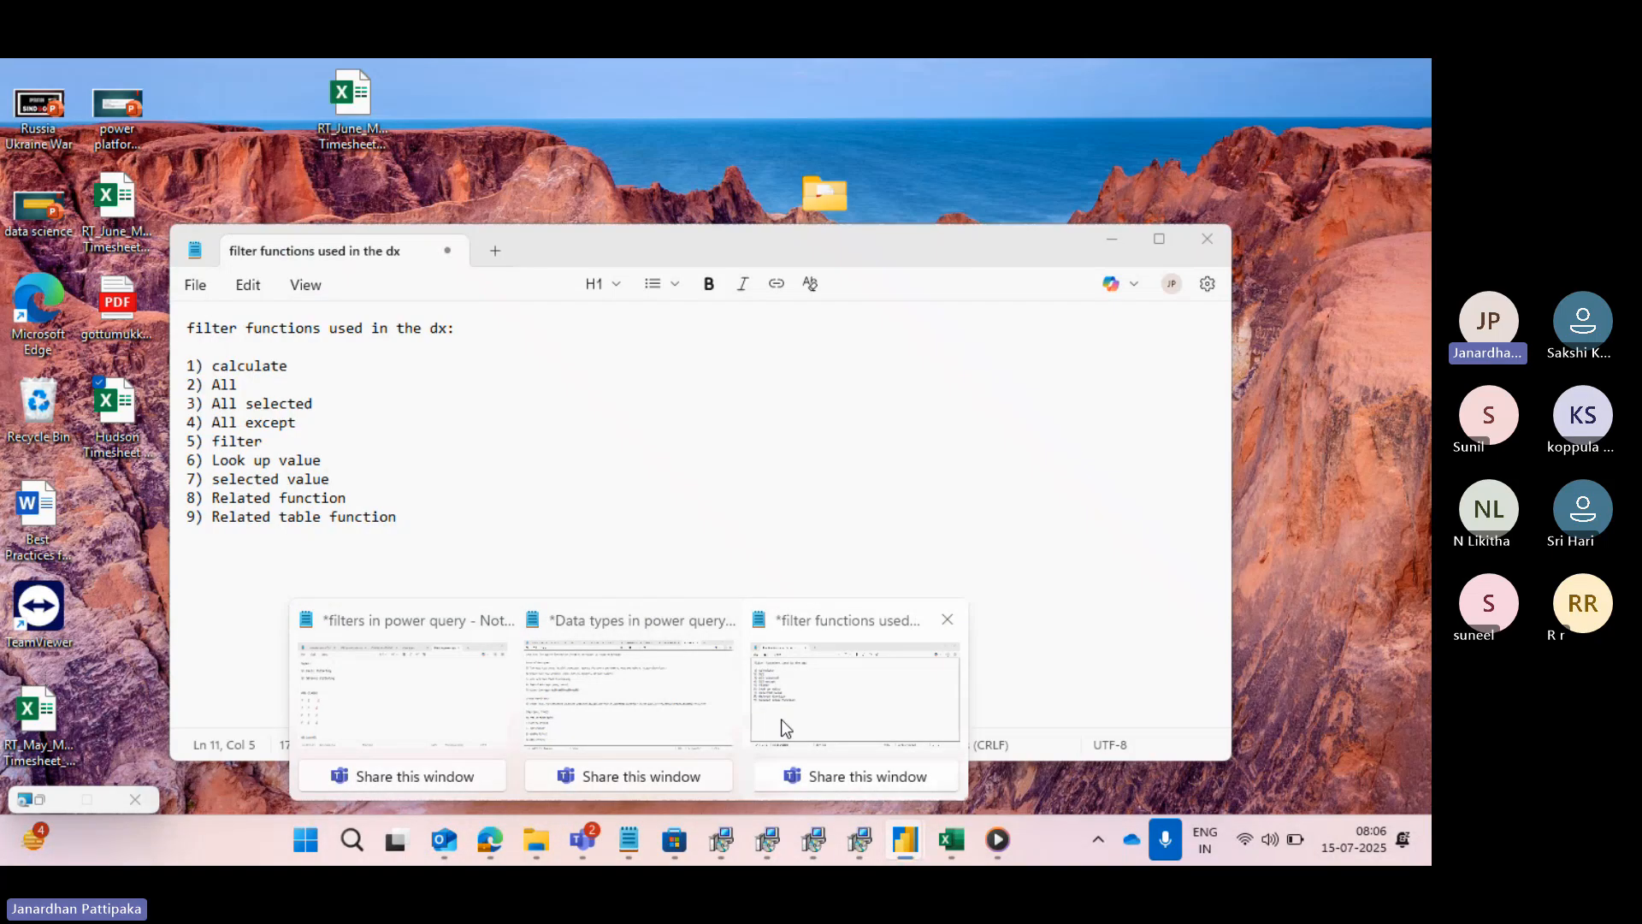
pyautogui.click(776, 721)
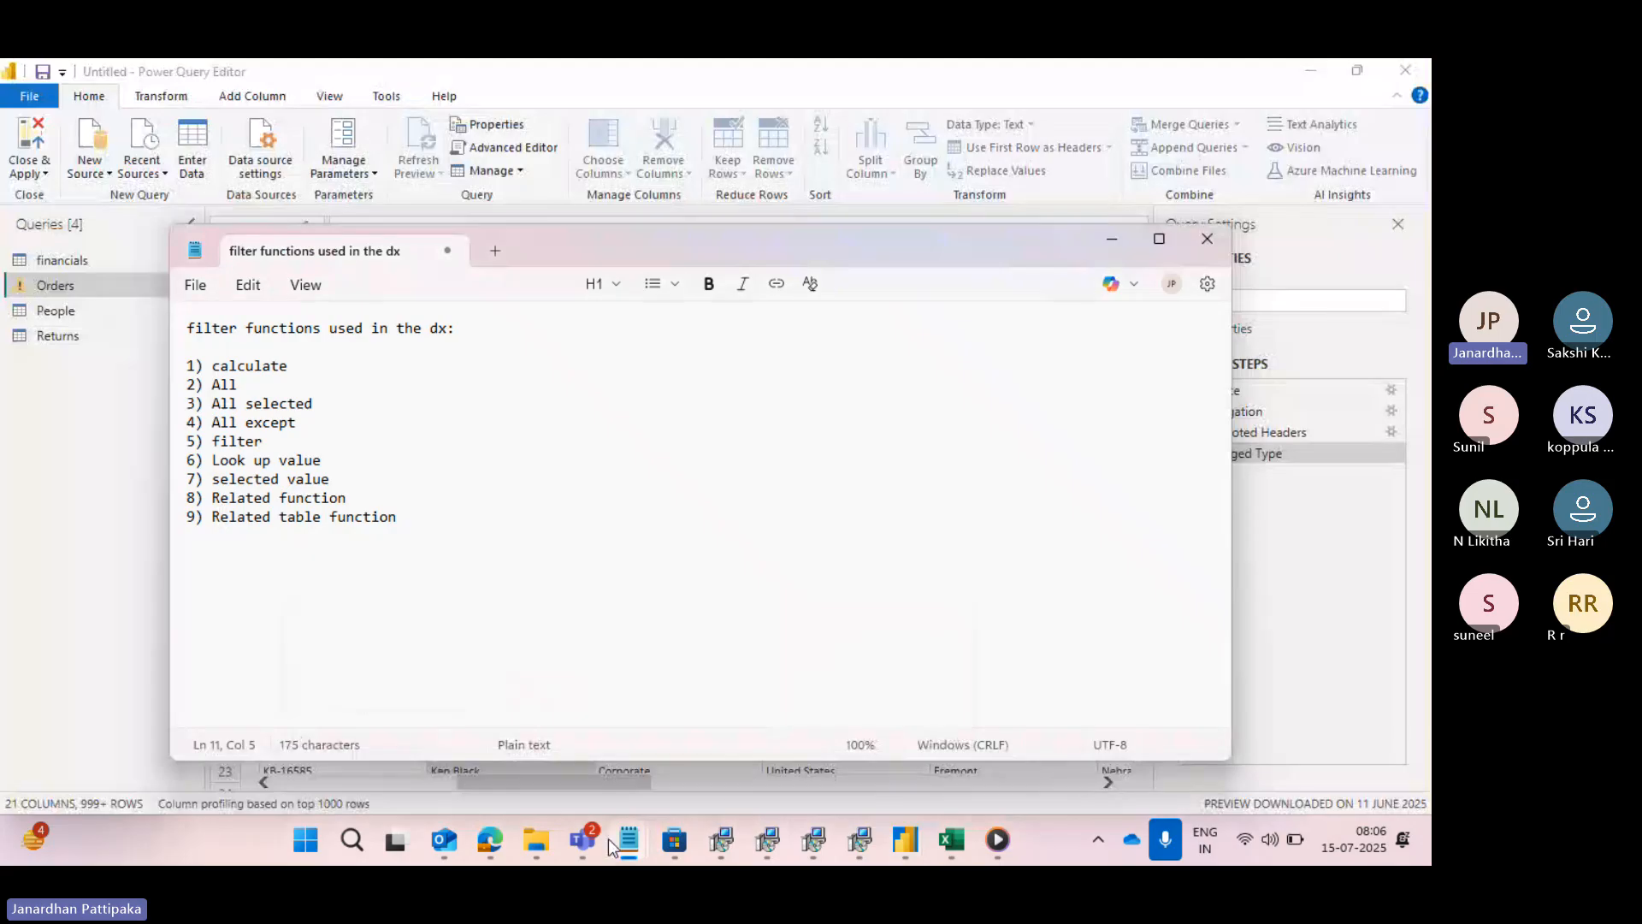
pyautogui.moveTo(610, 840)
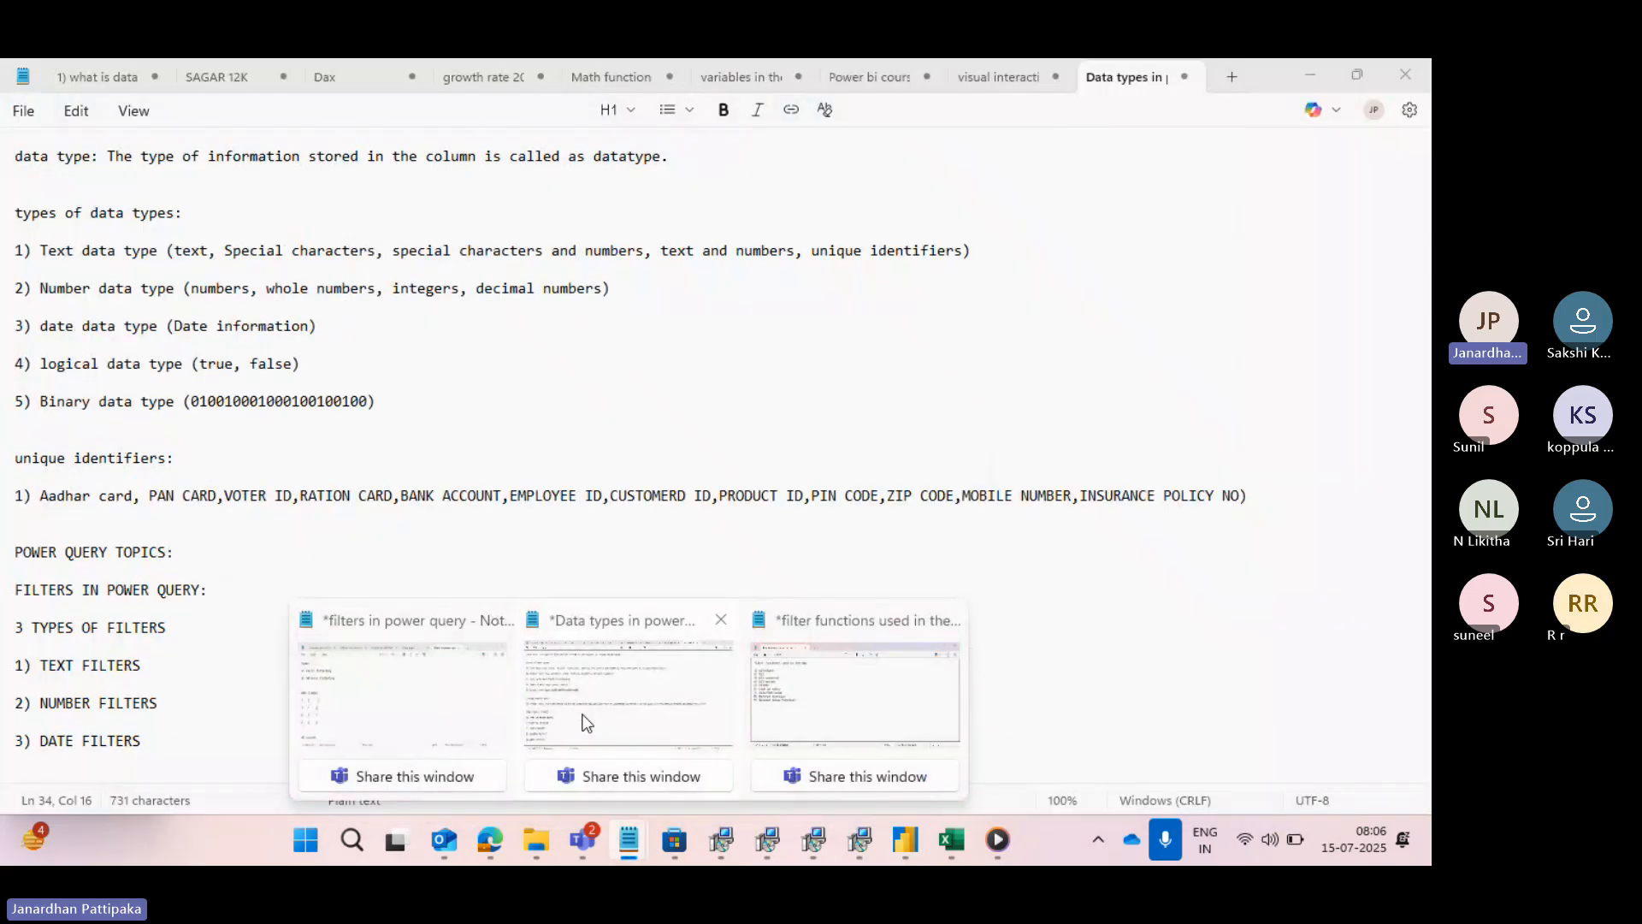
pyautogui.click(584, 718)
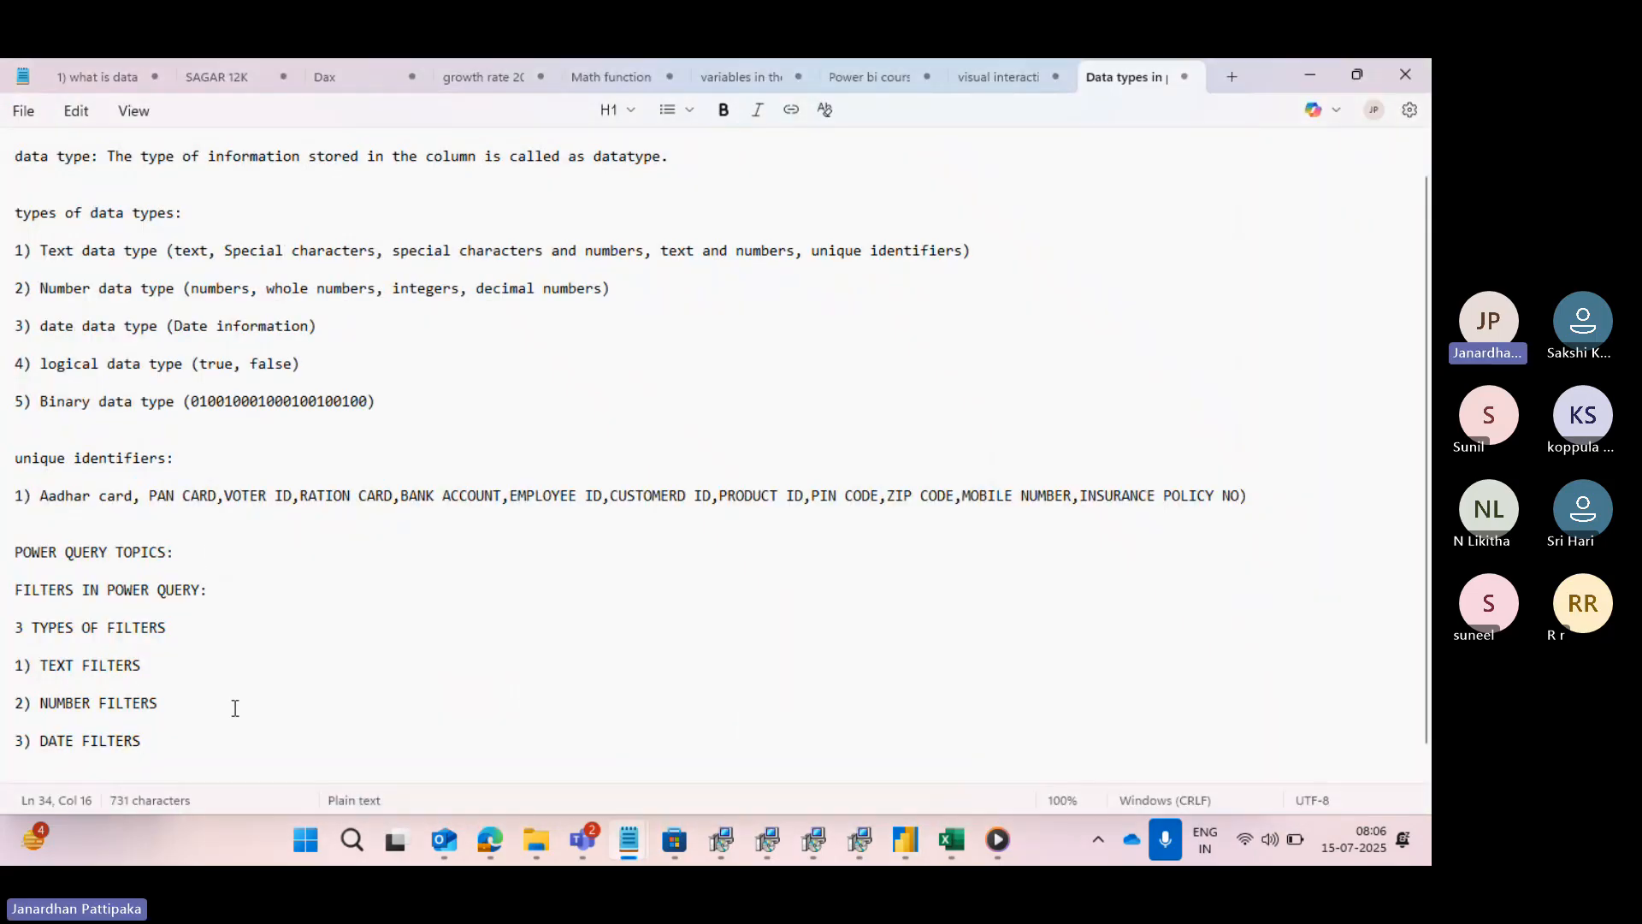
pyautogui.press('Return')
pyautogui.press('Return')
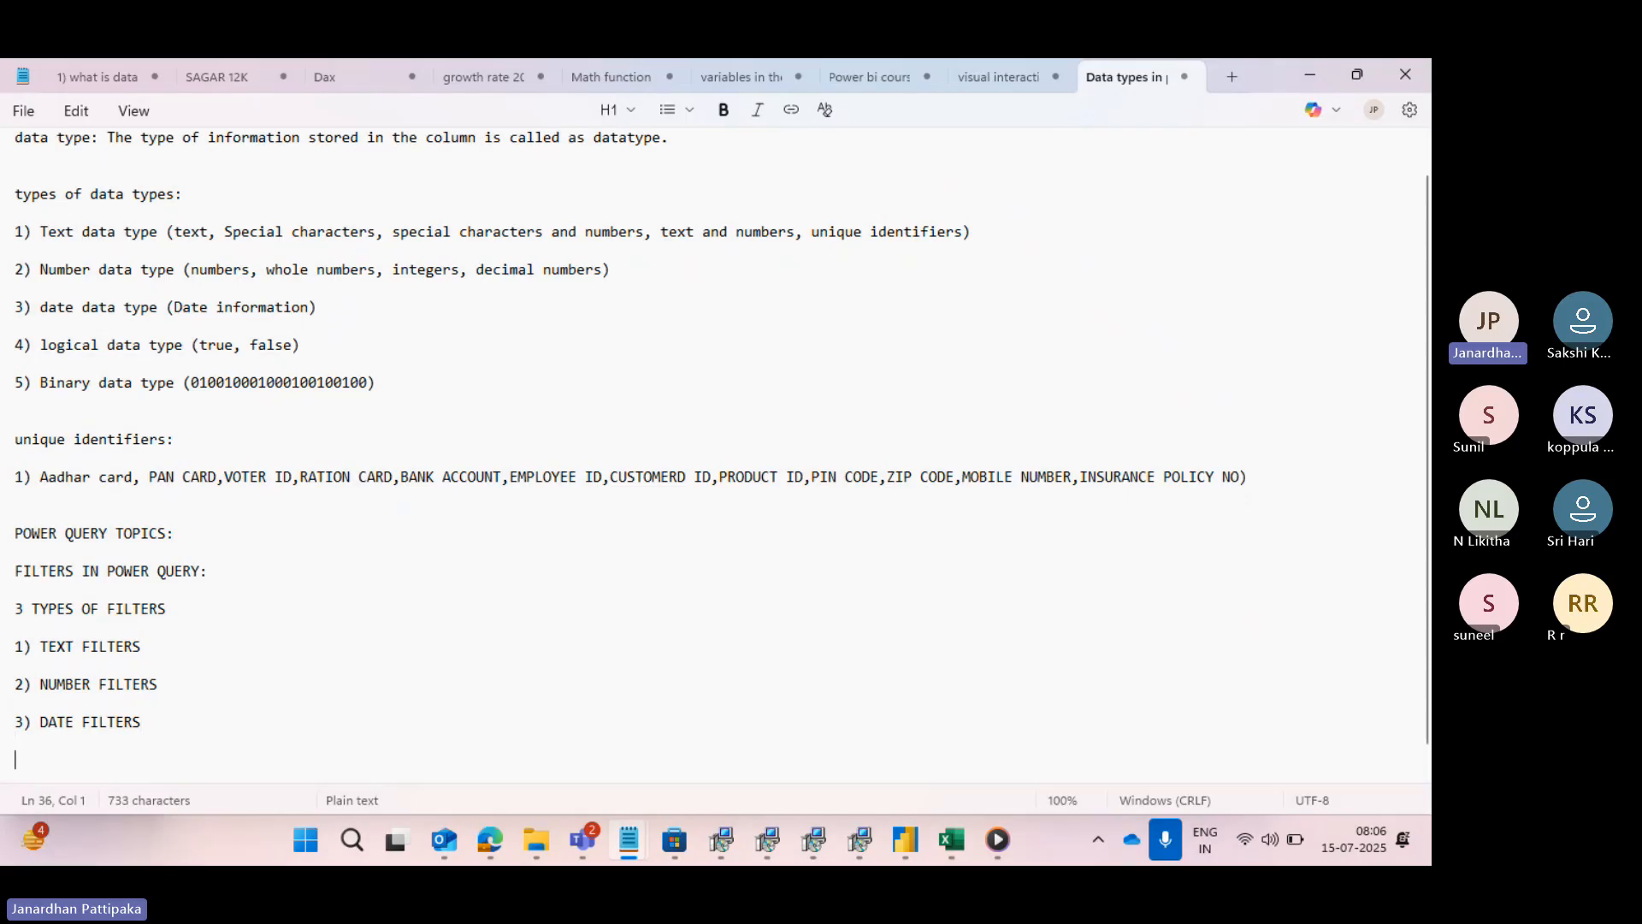
pyautogui.write('catr')
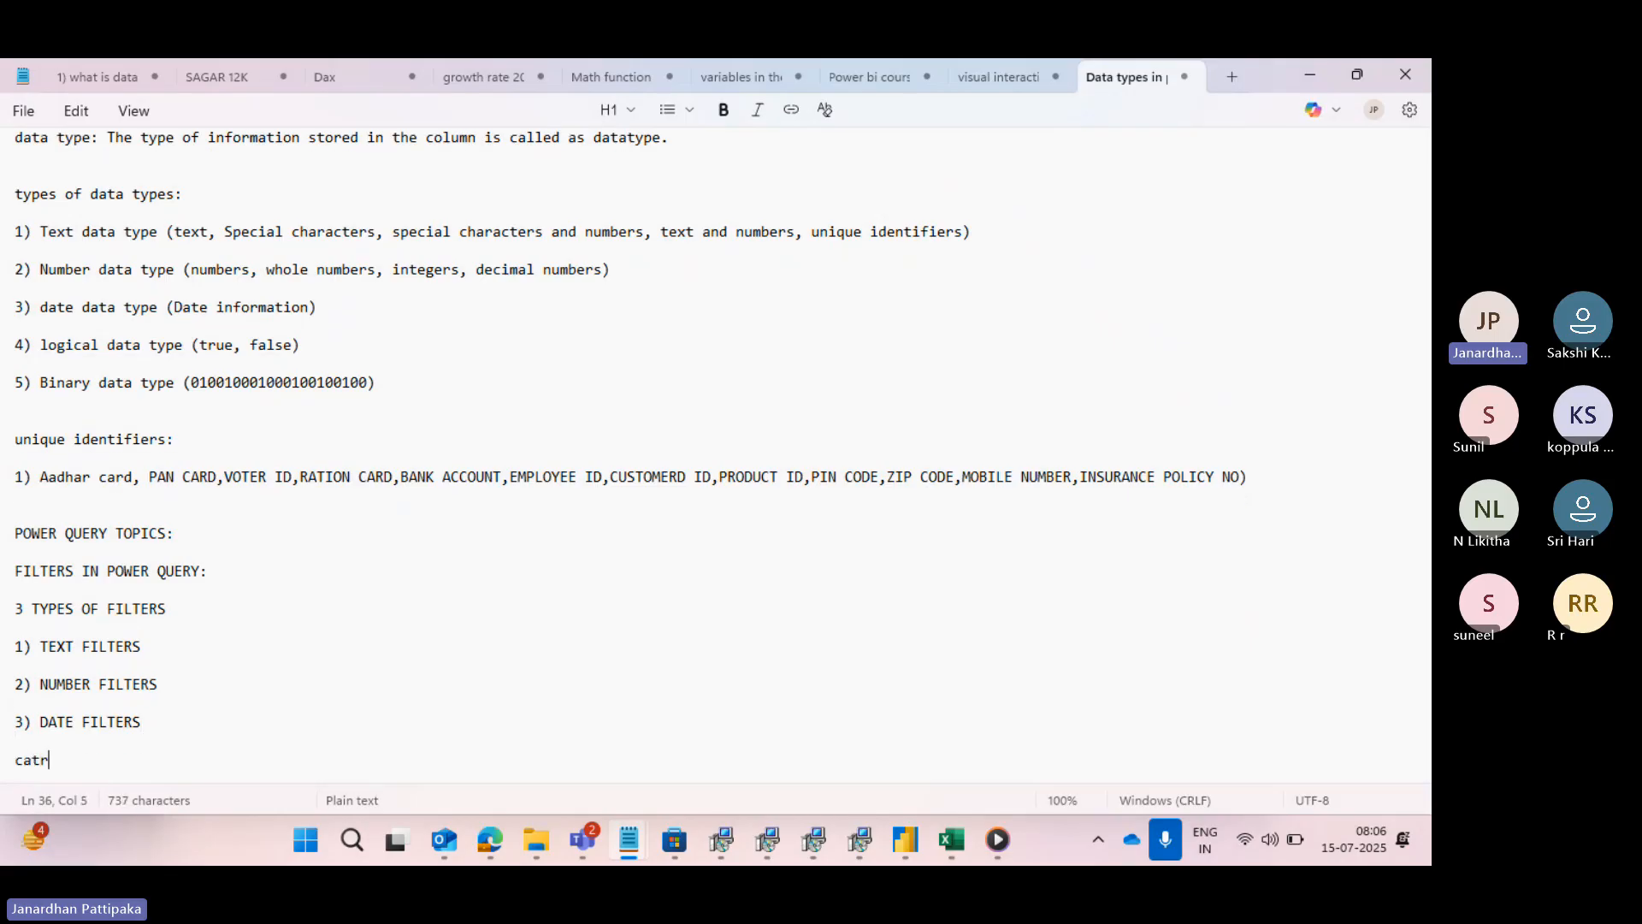
pyautogui.press('BackSpace')
pyautogui.press('BackSpace')
pyautogui.press('BackSpace')
pyautogui.write('categories of')
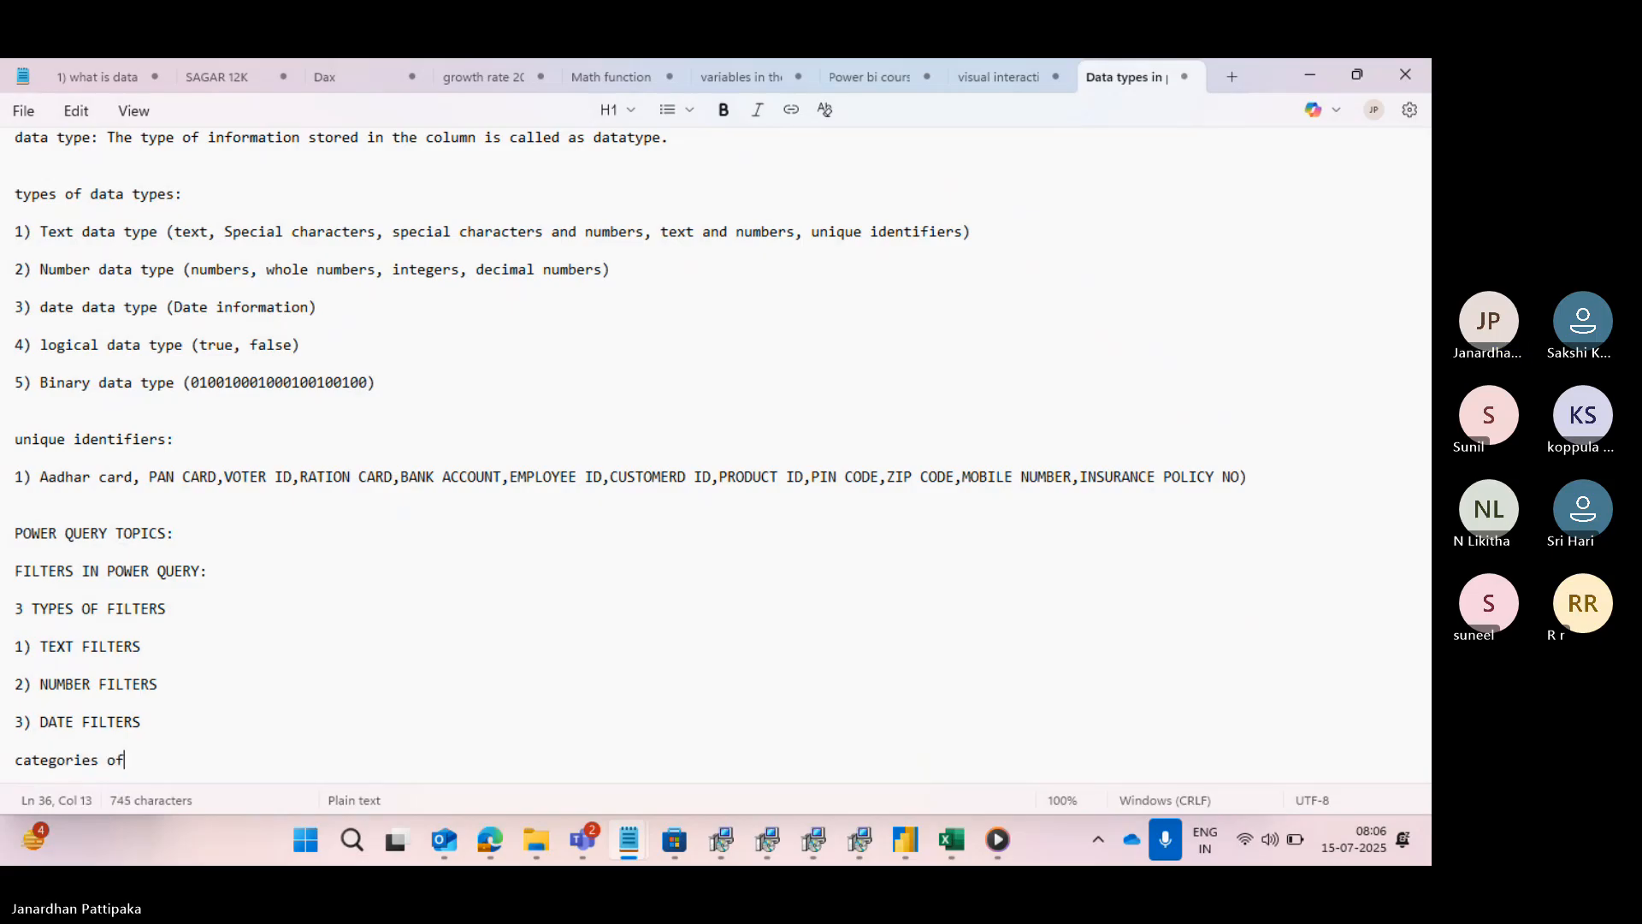
pyautogui.write(' filters')
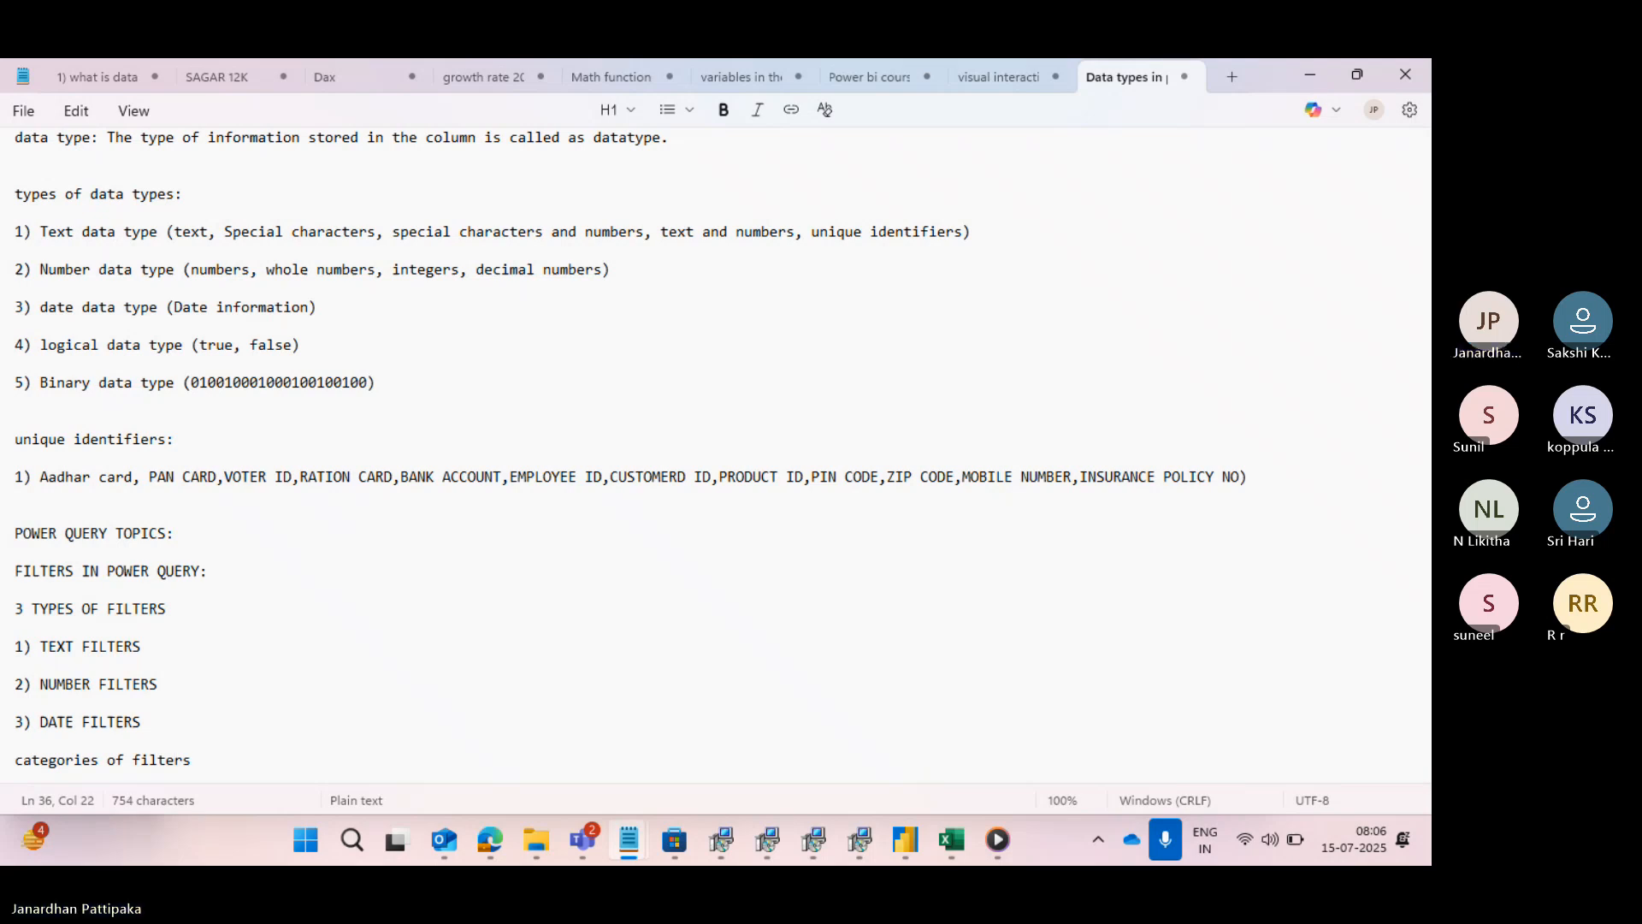
pyautogui.write(':')
pyautogui.press('Return')
pyautogui.press('Return')
pyautogui.press('Return')
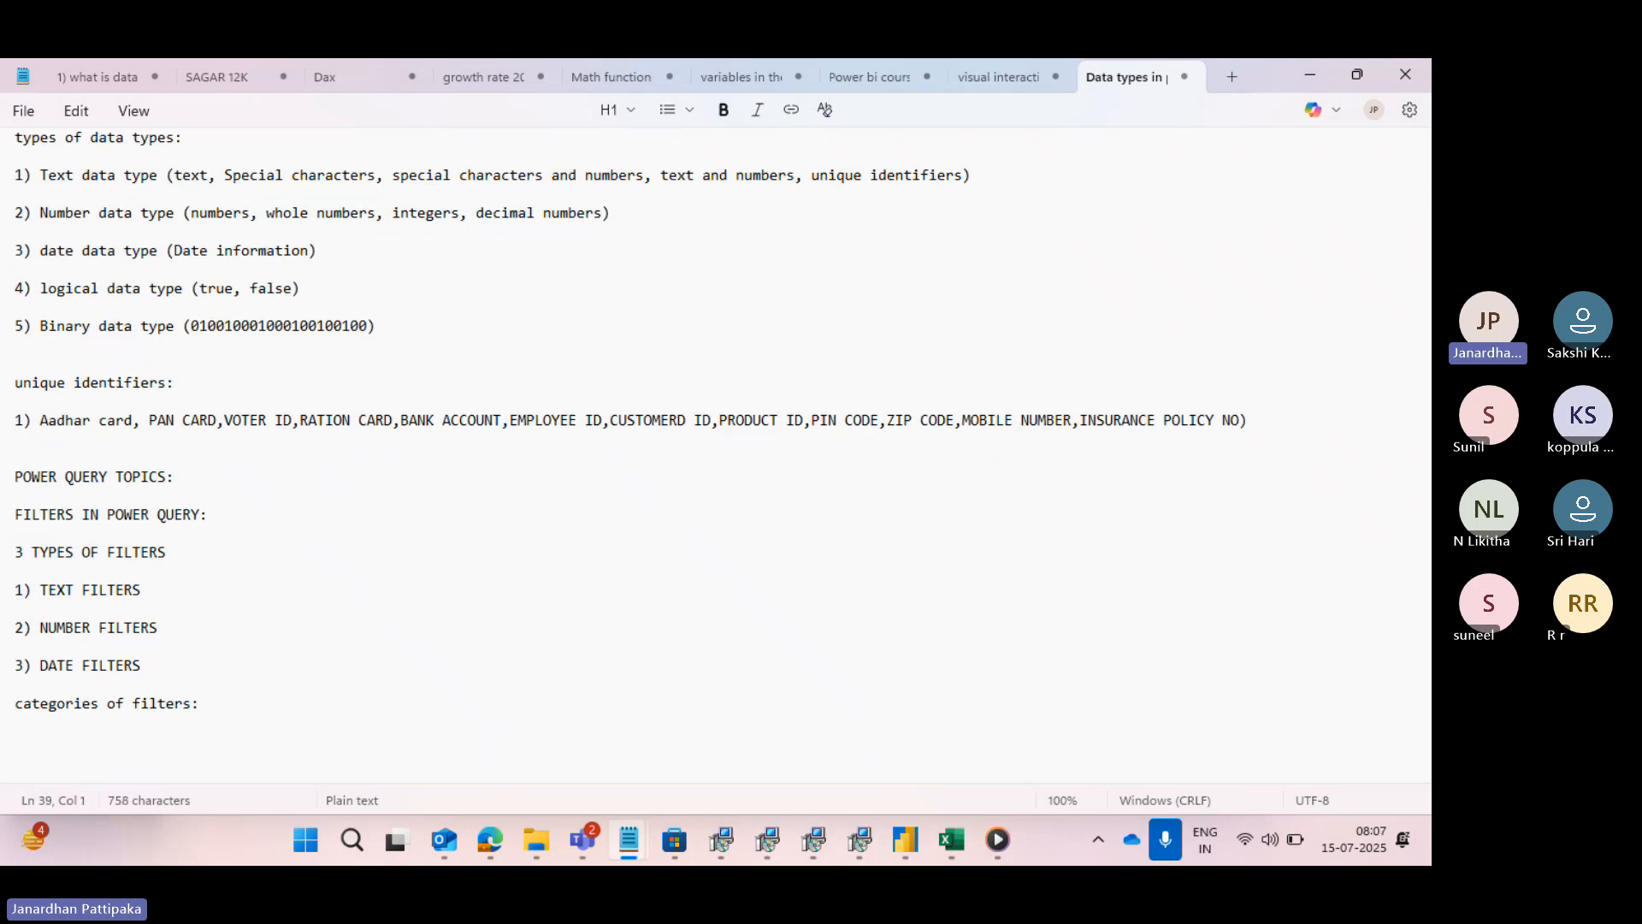
# - Add the first category line, "1) basic filtering (one or 2 attributes)", under the categories of filters heading
pyautogui.write('1) basic filter')
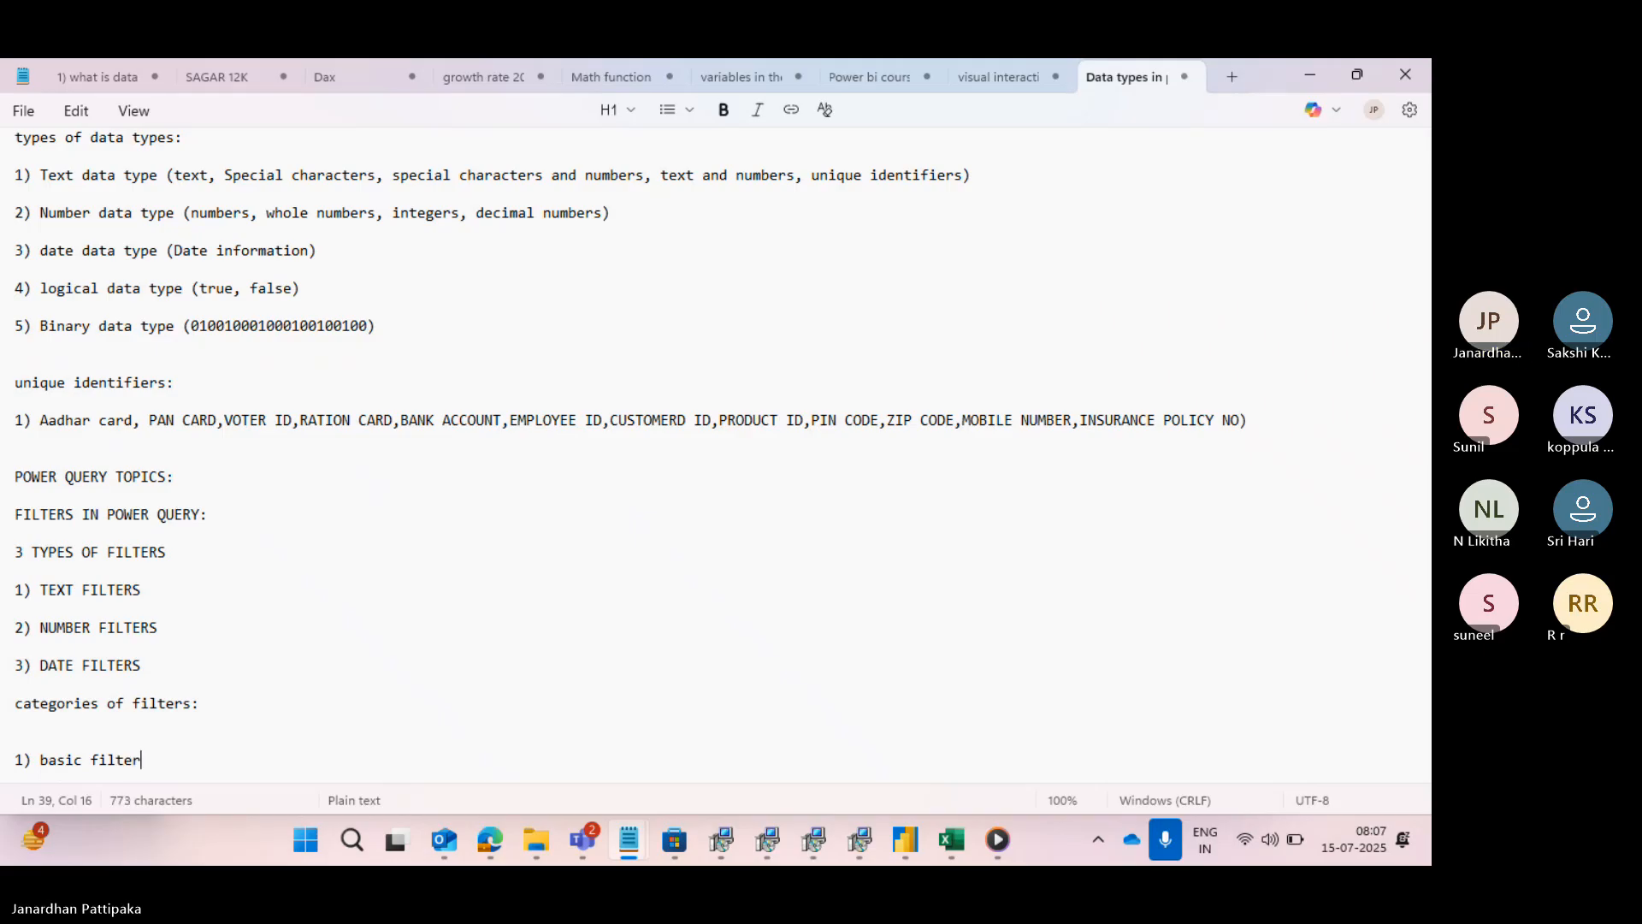
pyautogui.press('BackSpace')
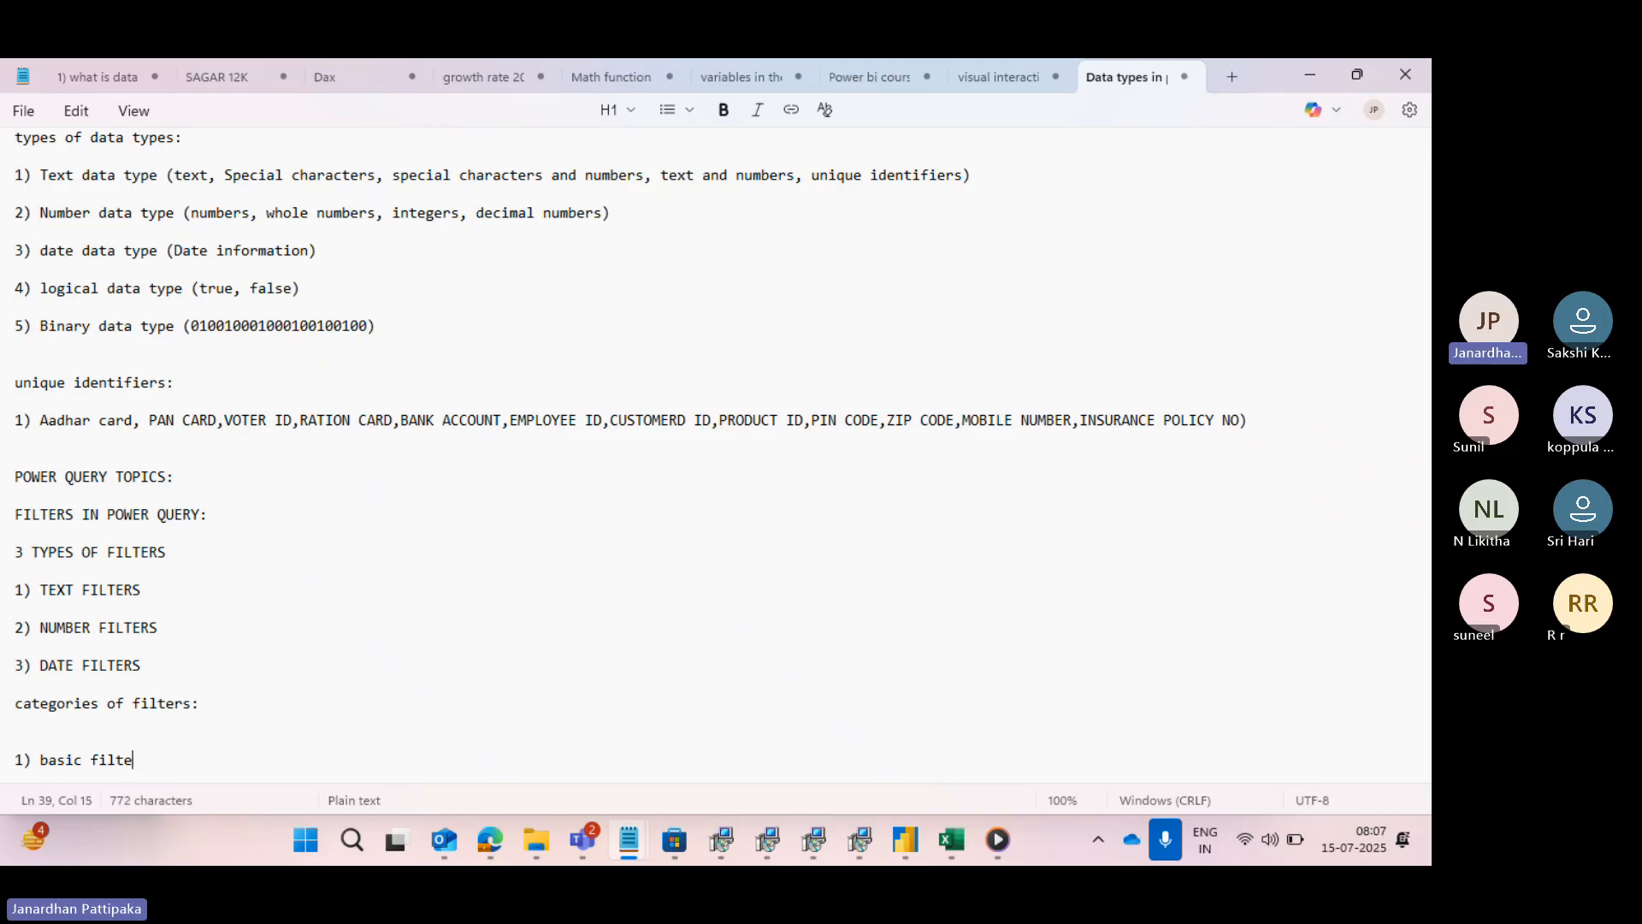
pyautogui.write('ring ')
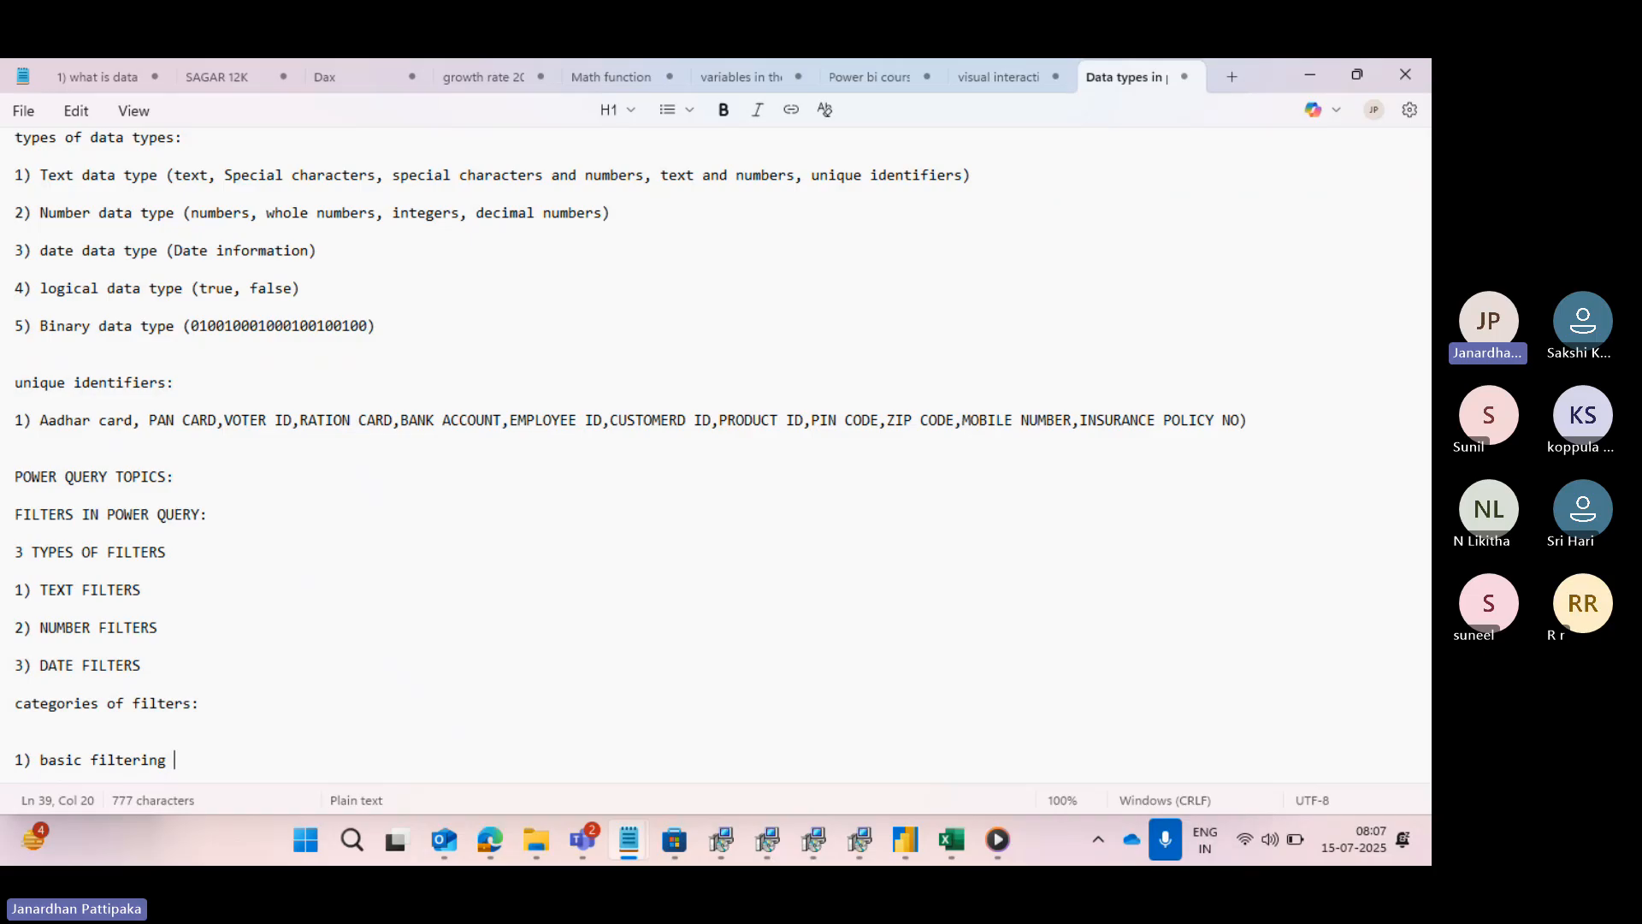
pyautogui.write('(on')
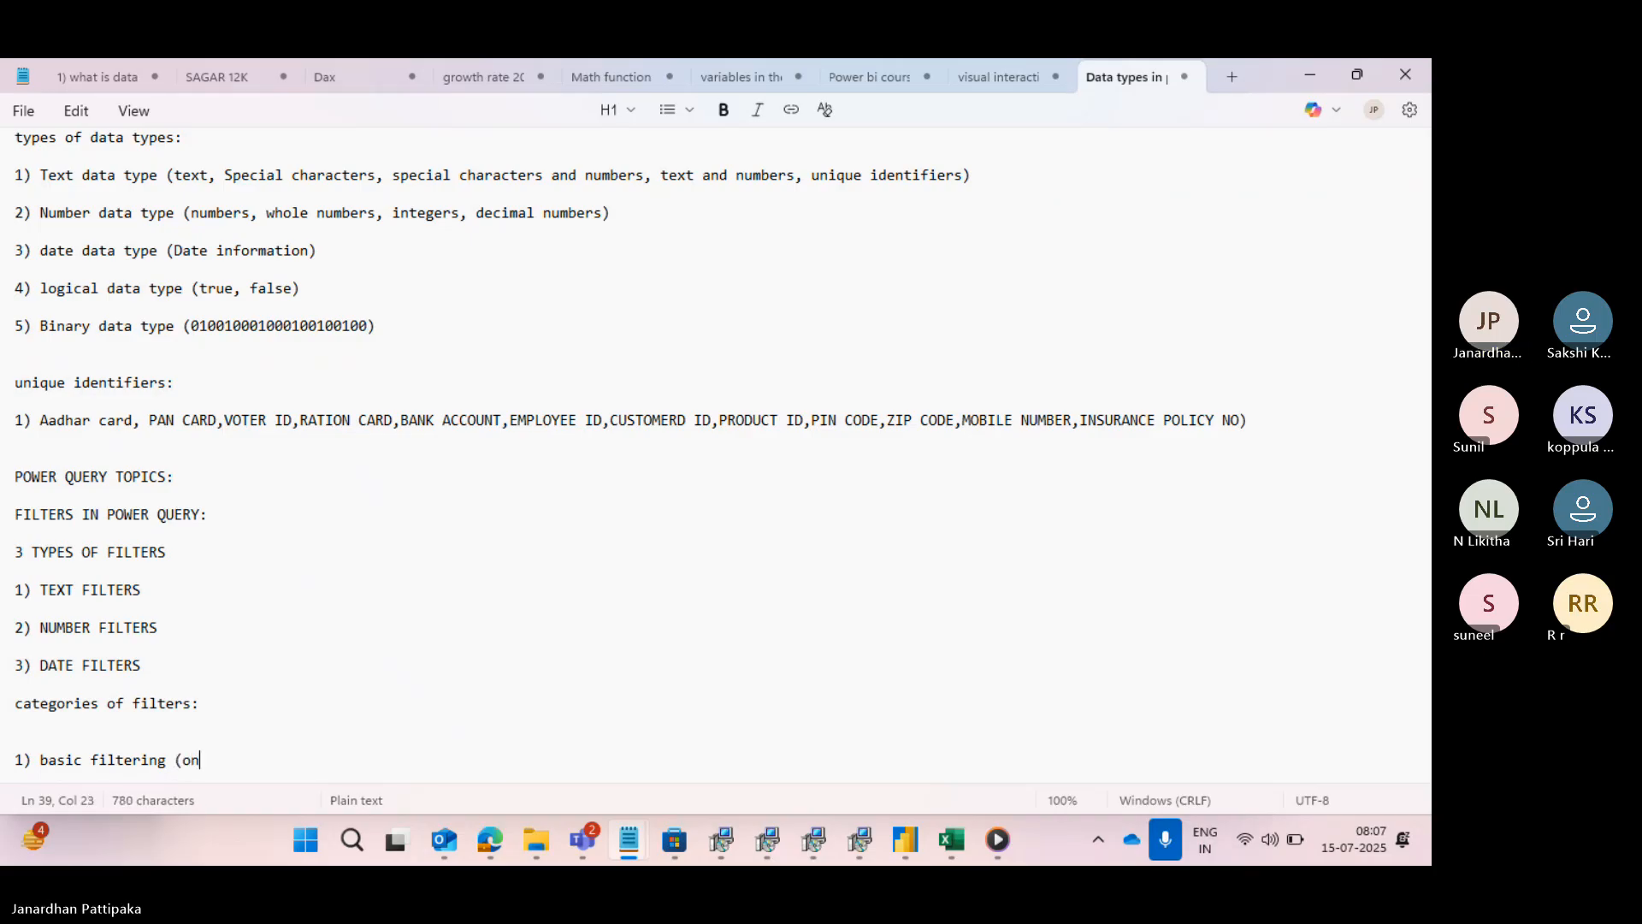
pyautogui.write('e or 2')
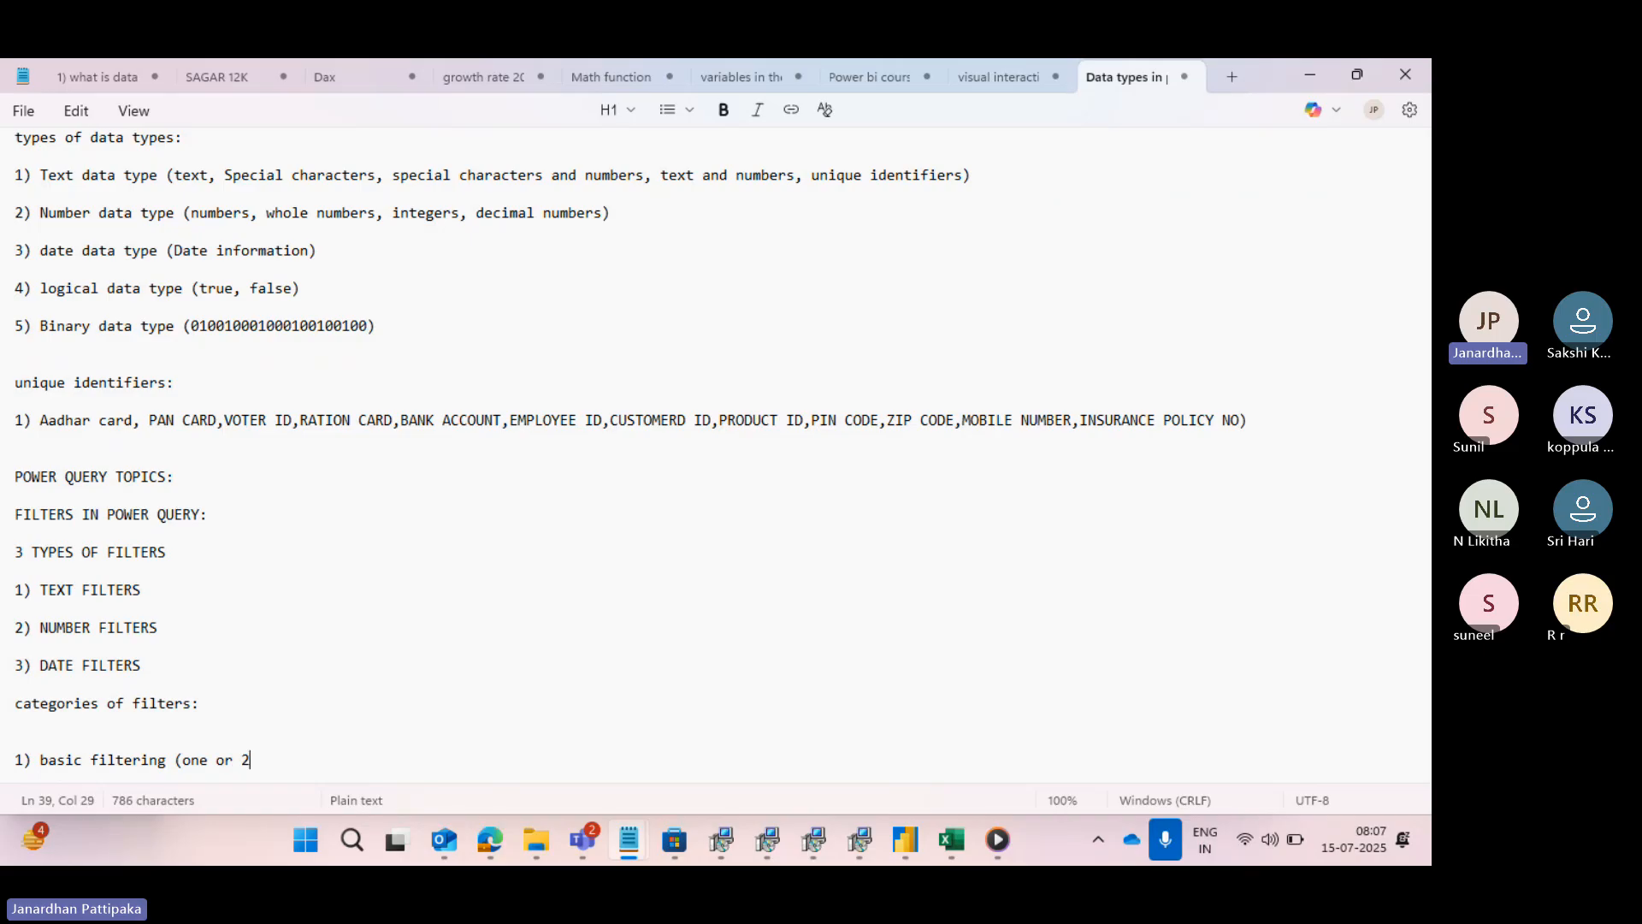
pyautogui.write(' attributes)')
pyautogui.press('Return')
pyautogui.press('Return')
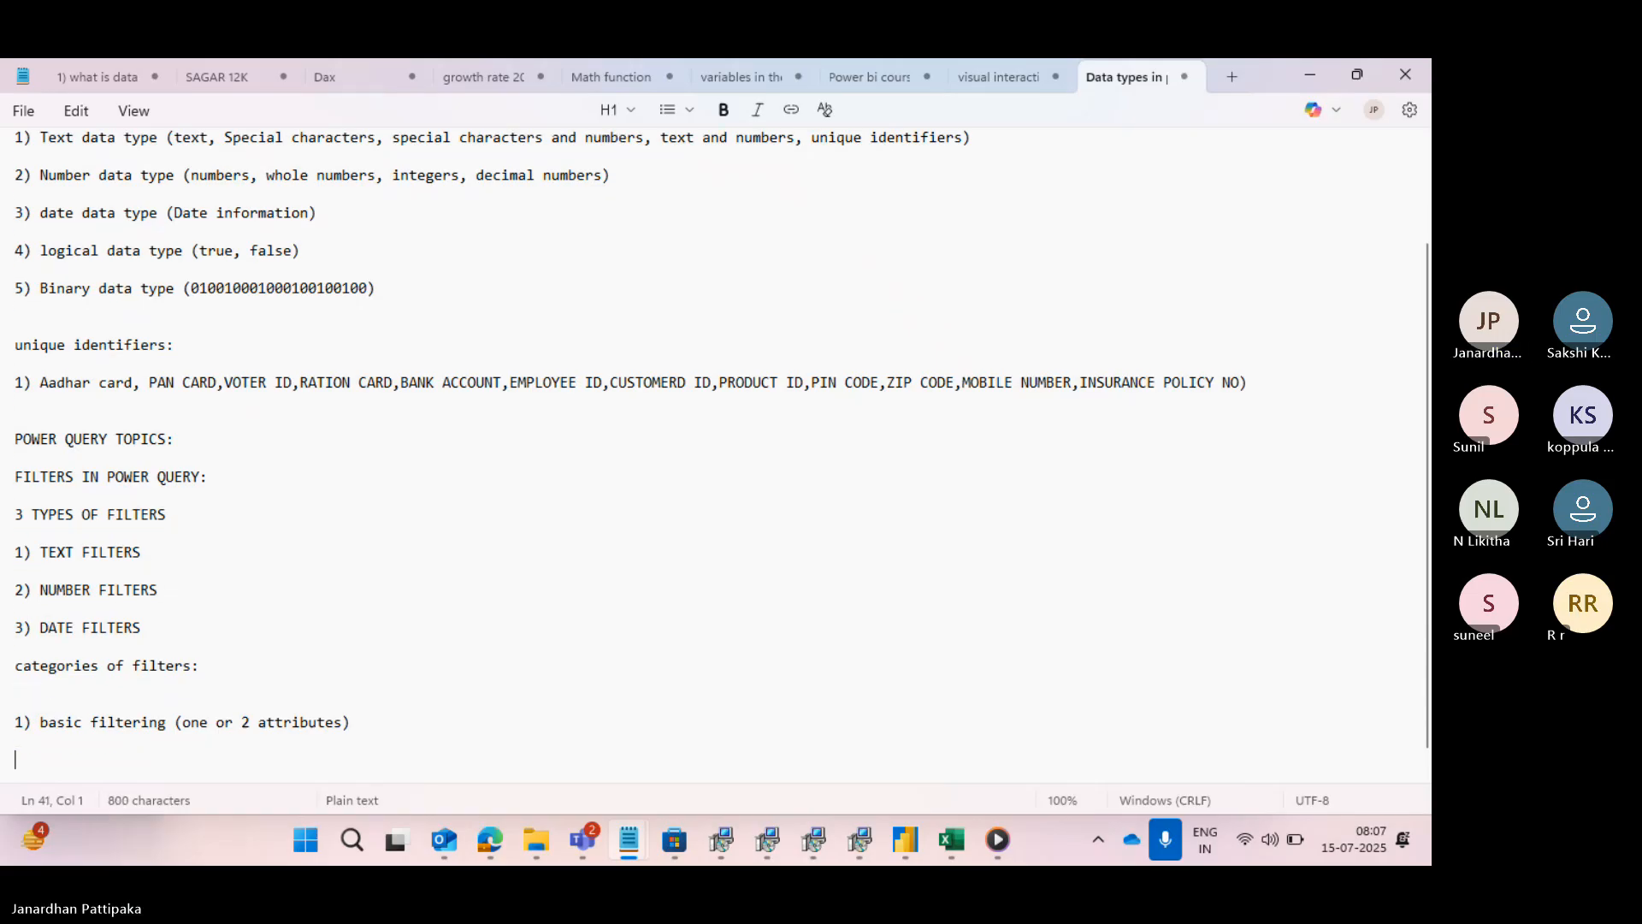
# - Add the second category line, "2) advance filters ( 2 or more attributes)"
pyautogui.write('2) ')
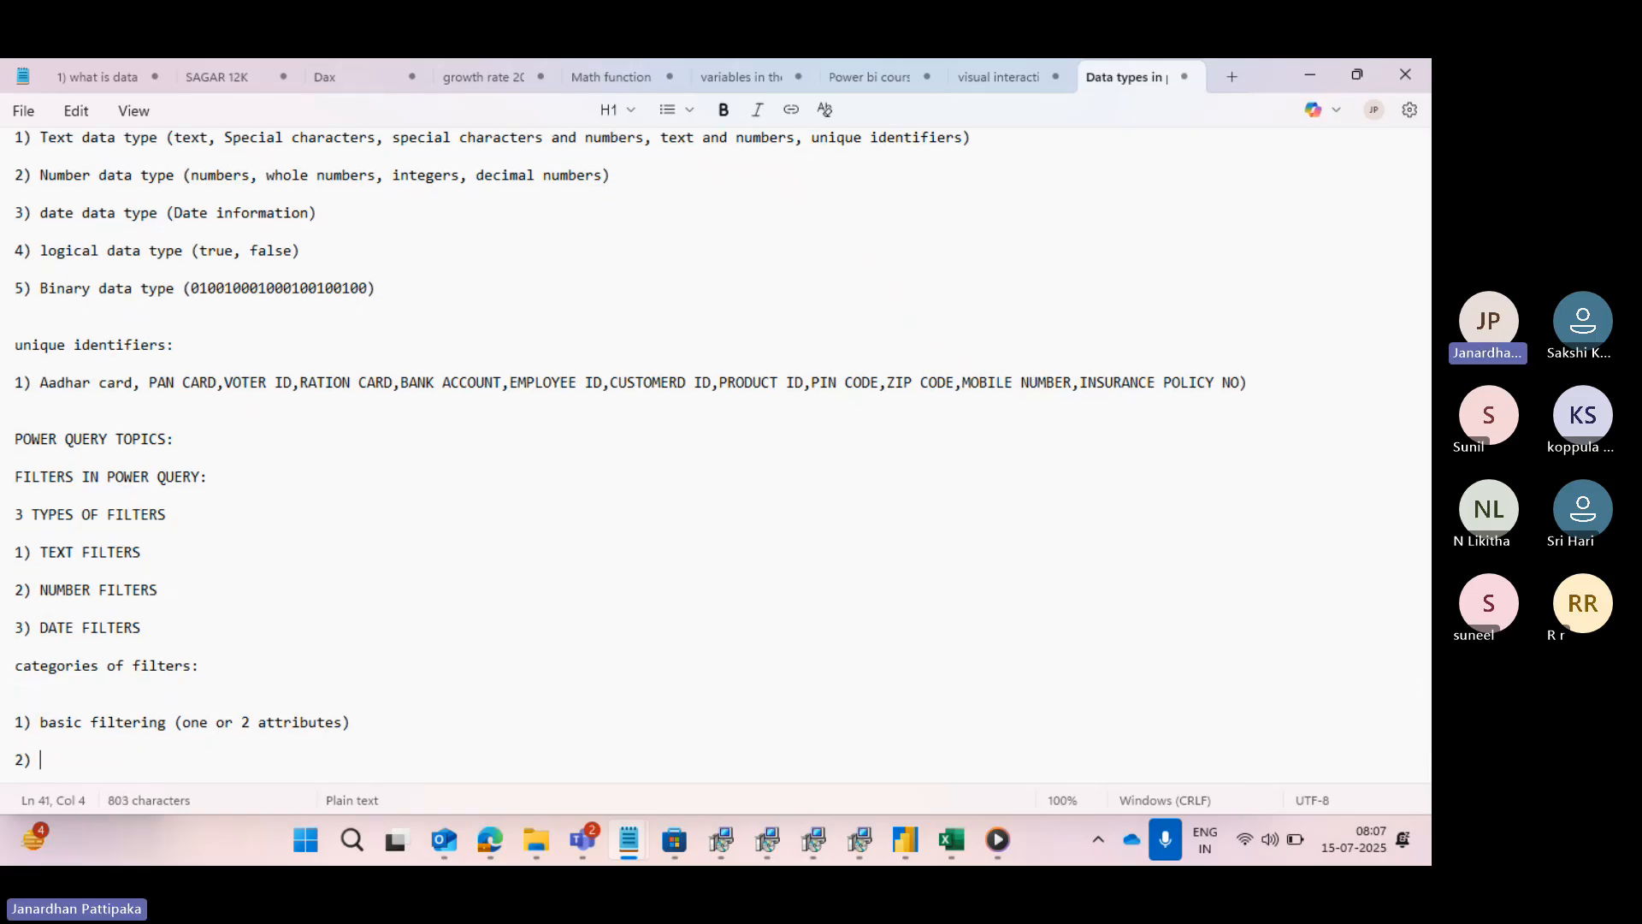
pyautogui.write('advance filter')
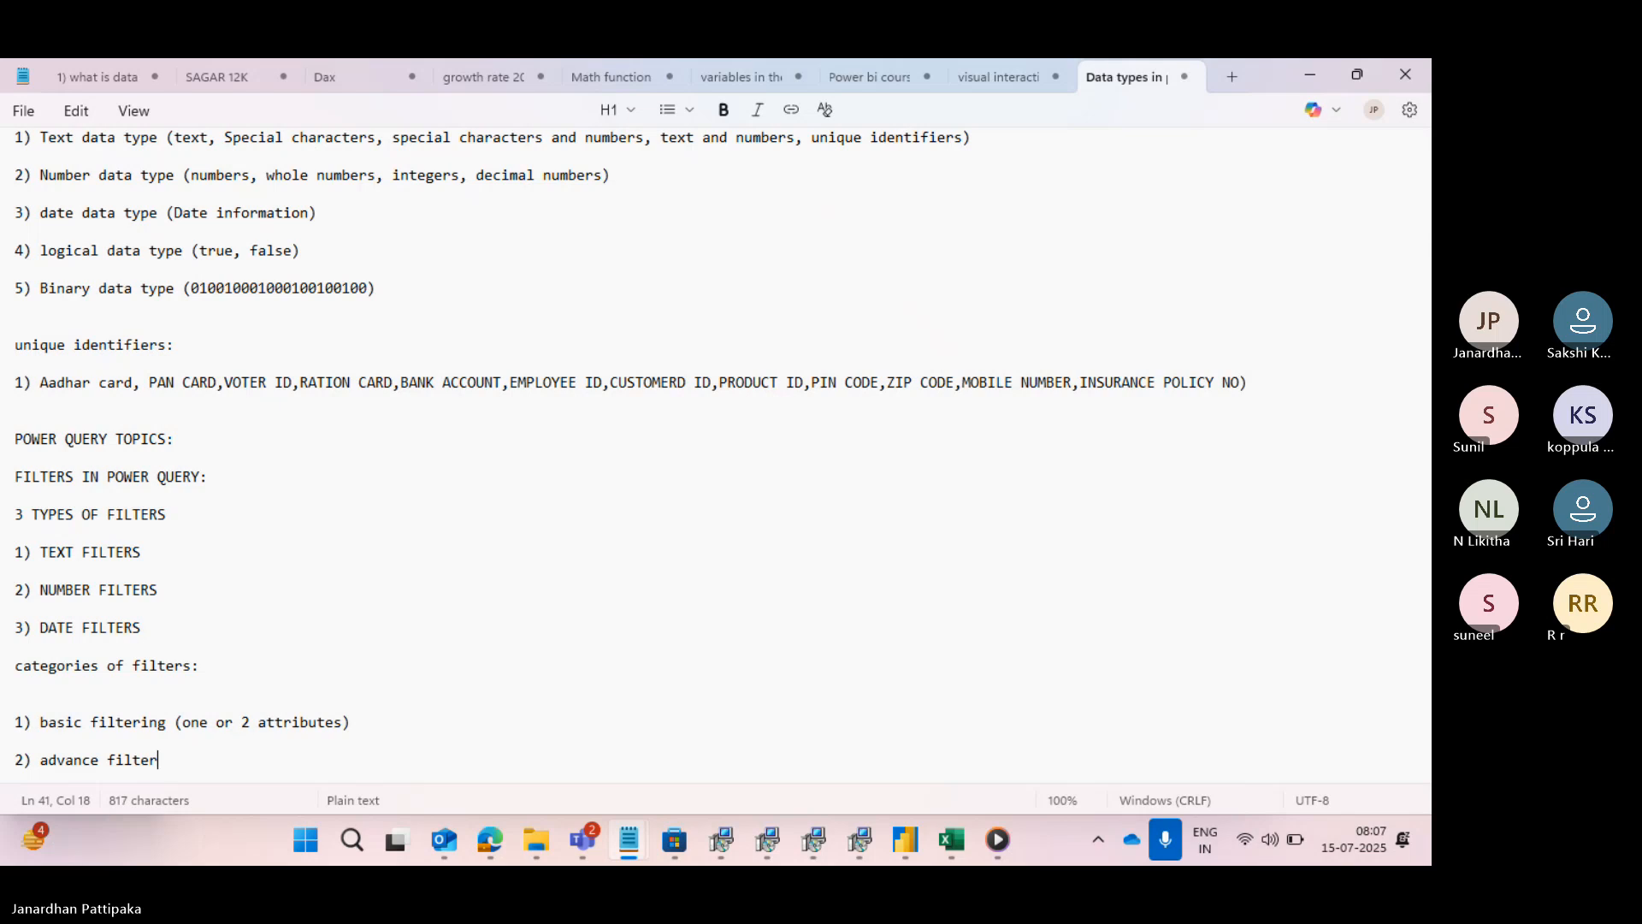
pyautogui.write('s ( ')
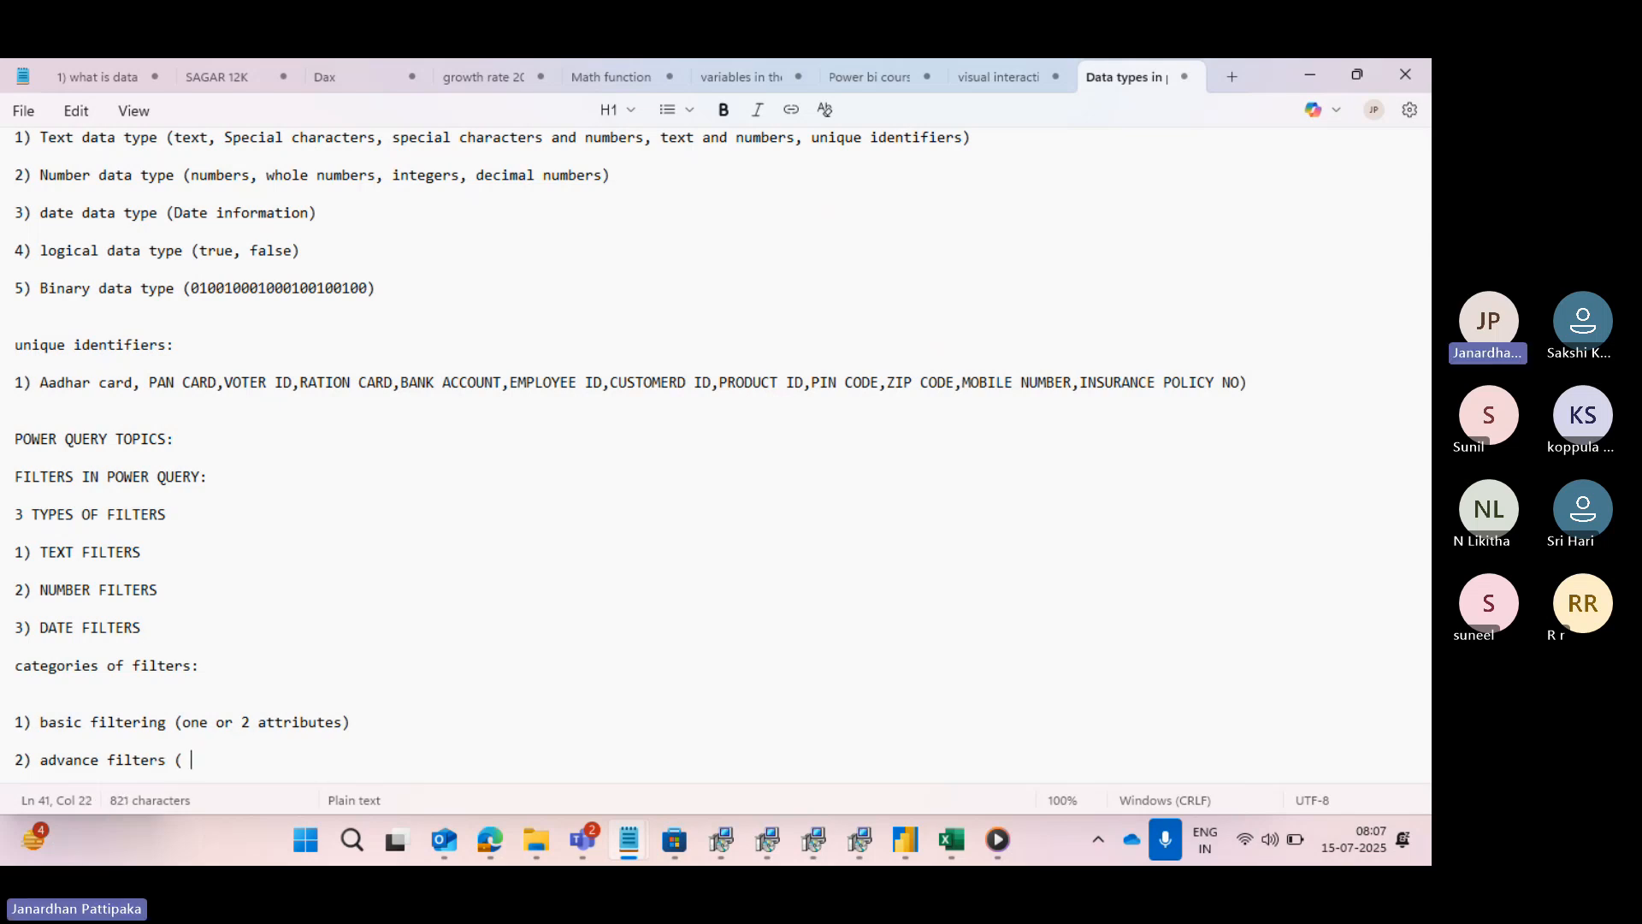
pyautogui.write('2 or more attr')
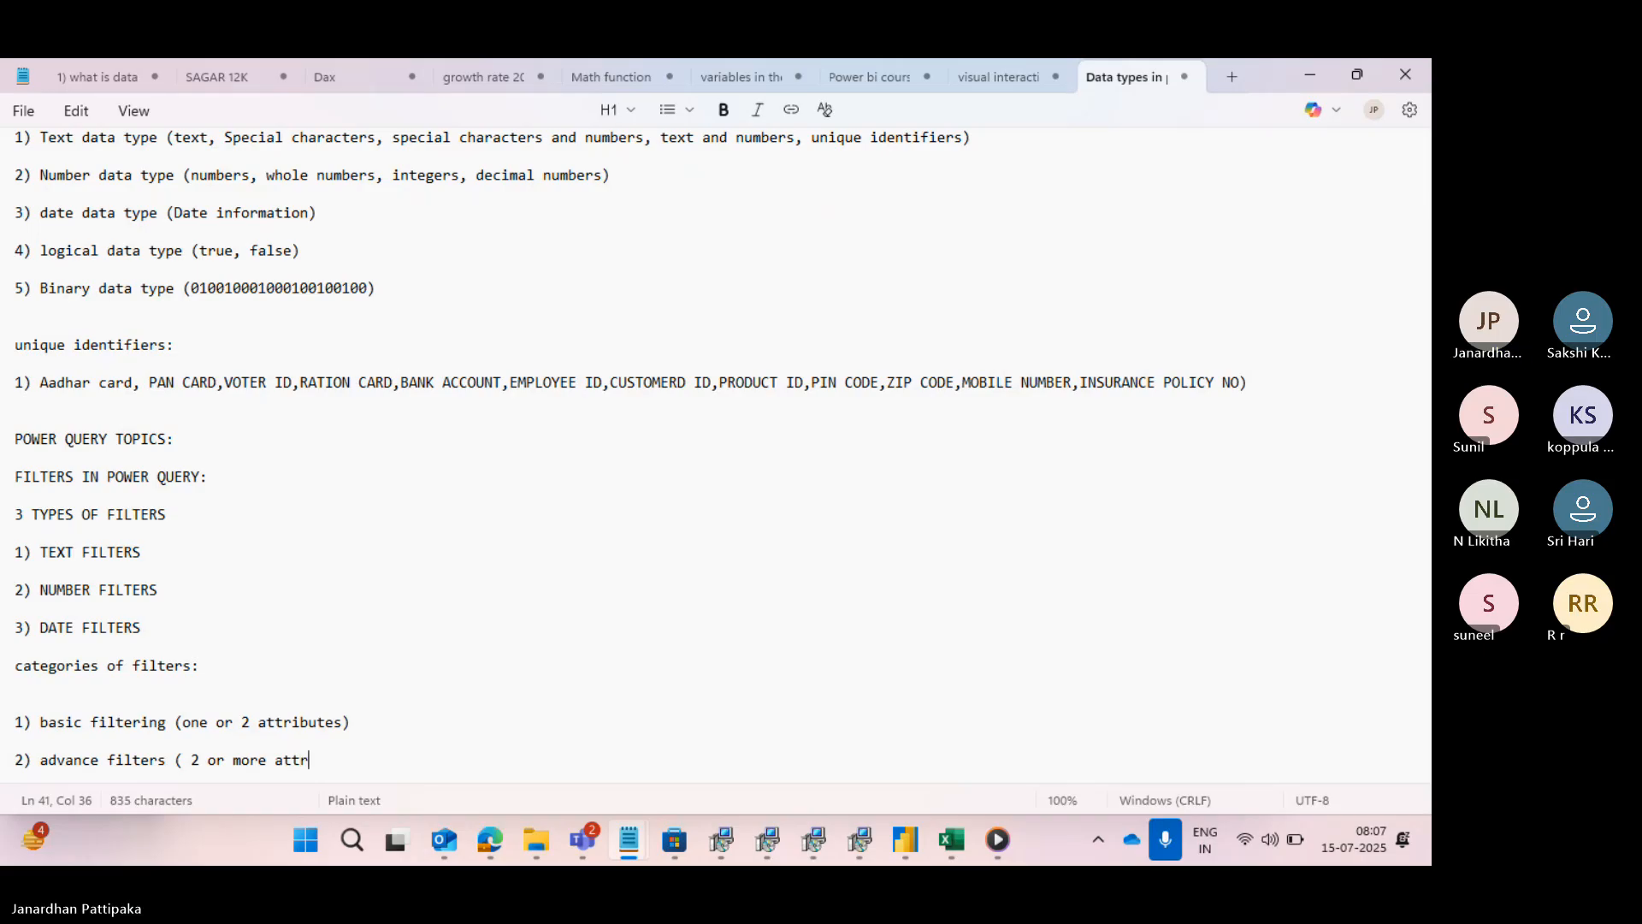
pyautogui.write('ibutes)')
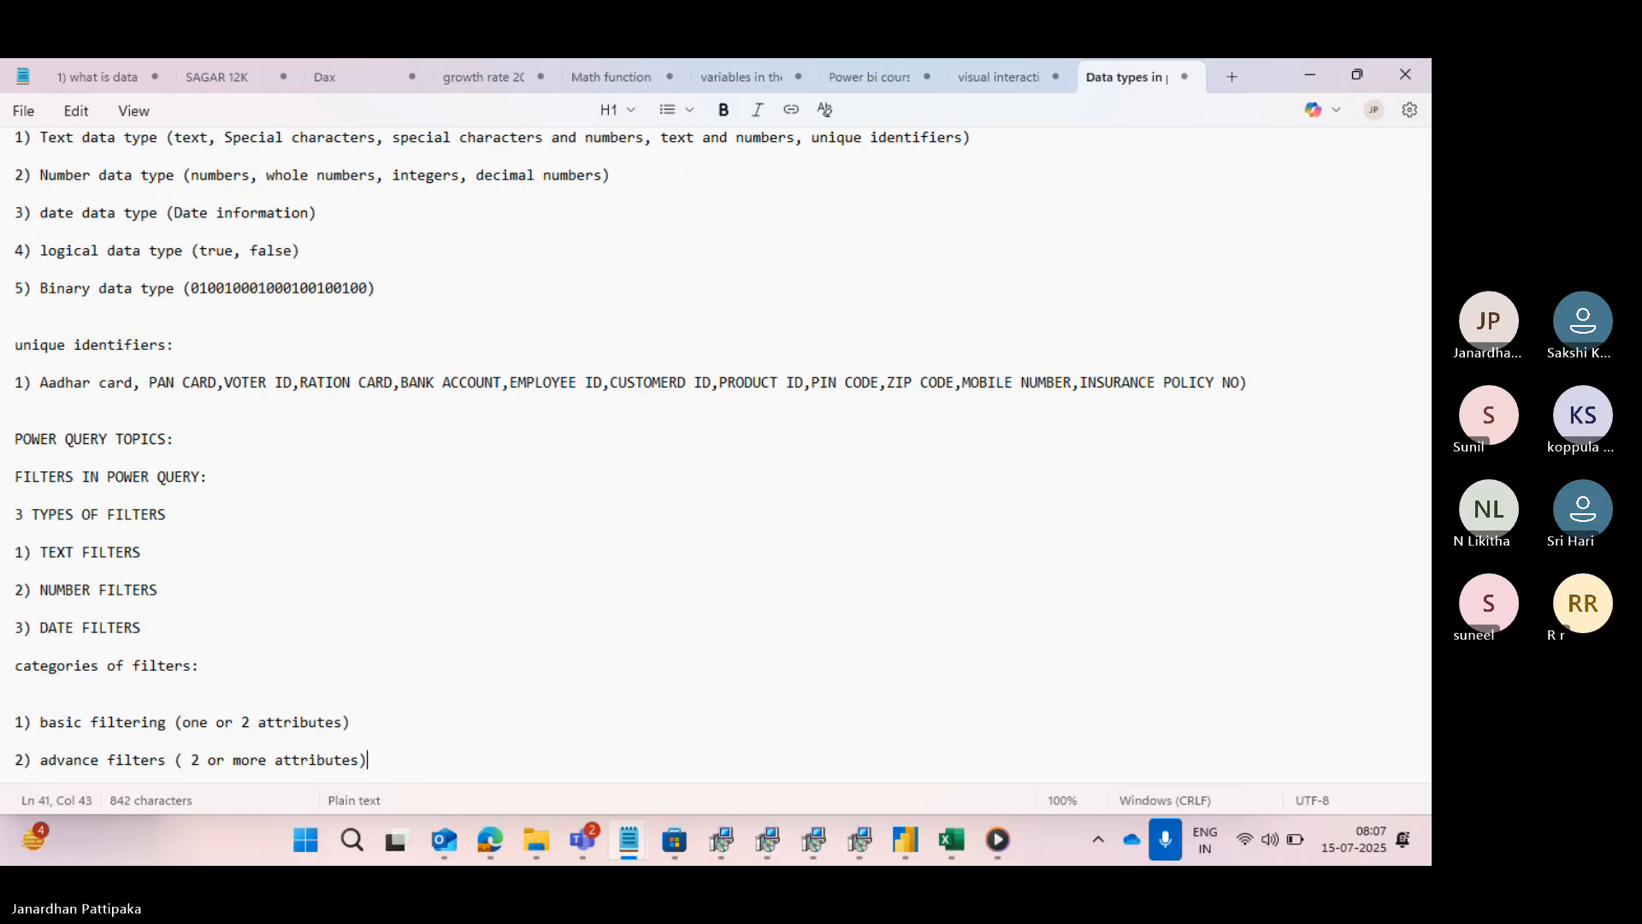
# - Remove the extra blank line below the "categories of filters:" heading and add blank lines between "3) DATE FILTERS" and the heading
pyautogui.click(25, 691)
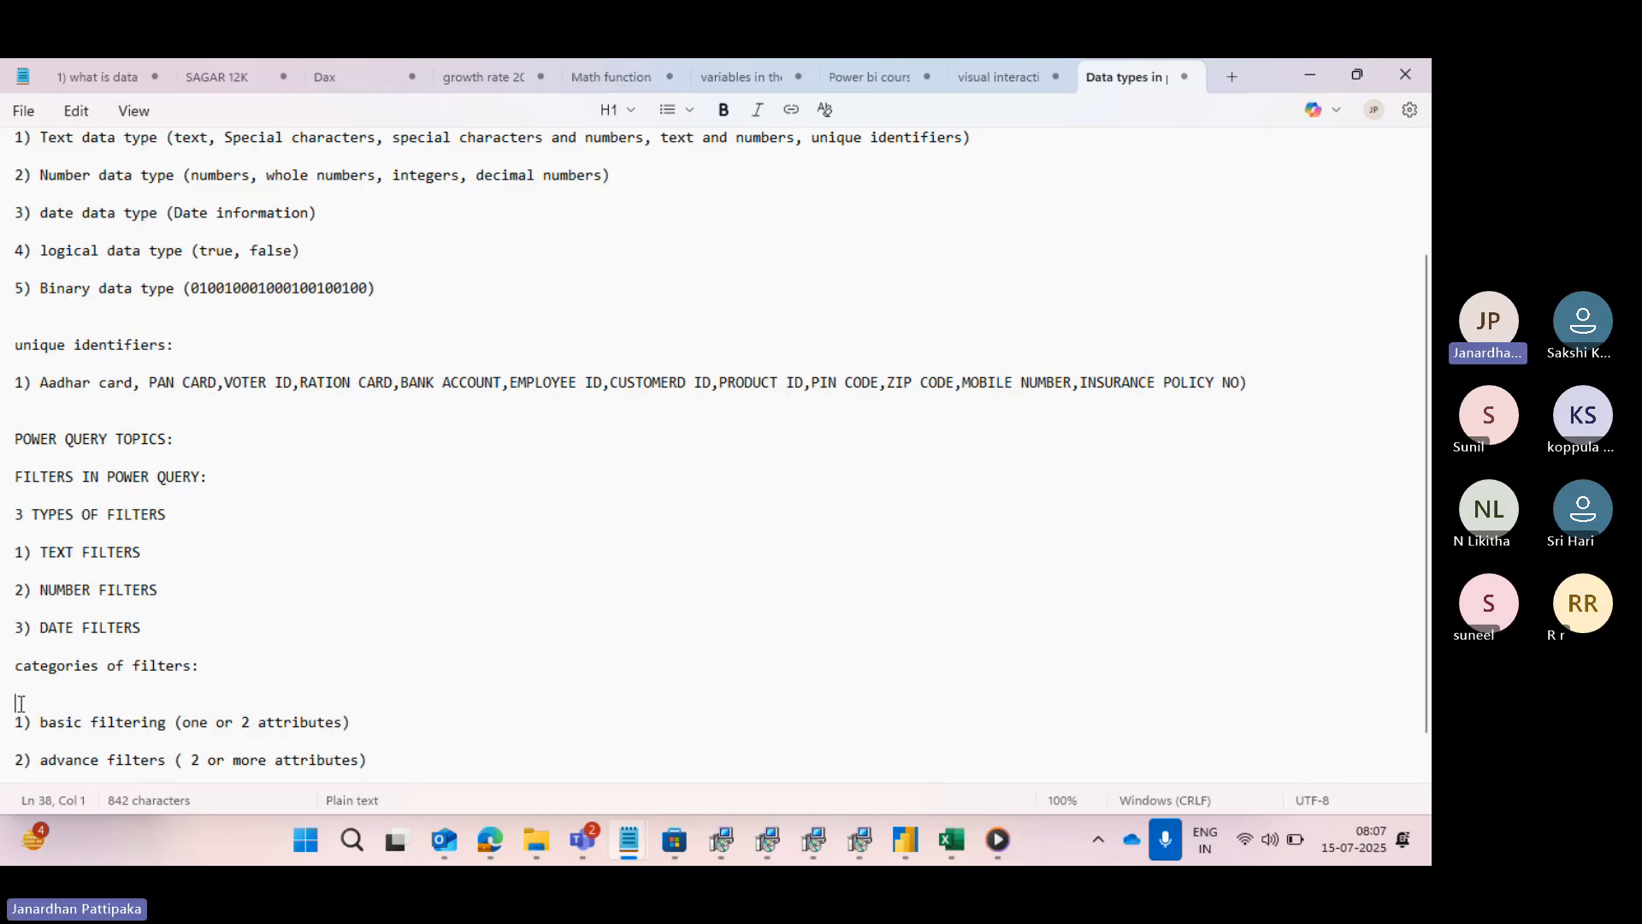
pyautogui.press('BackSpace')
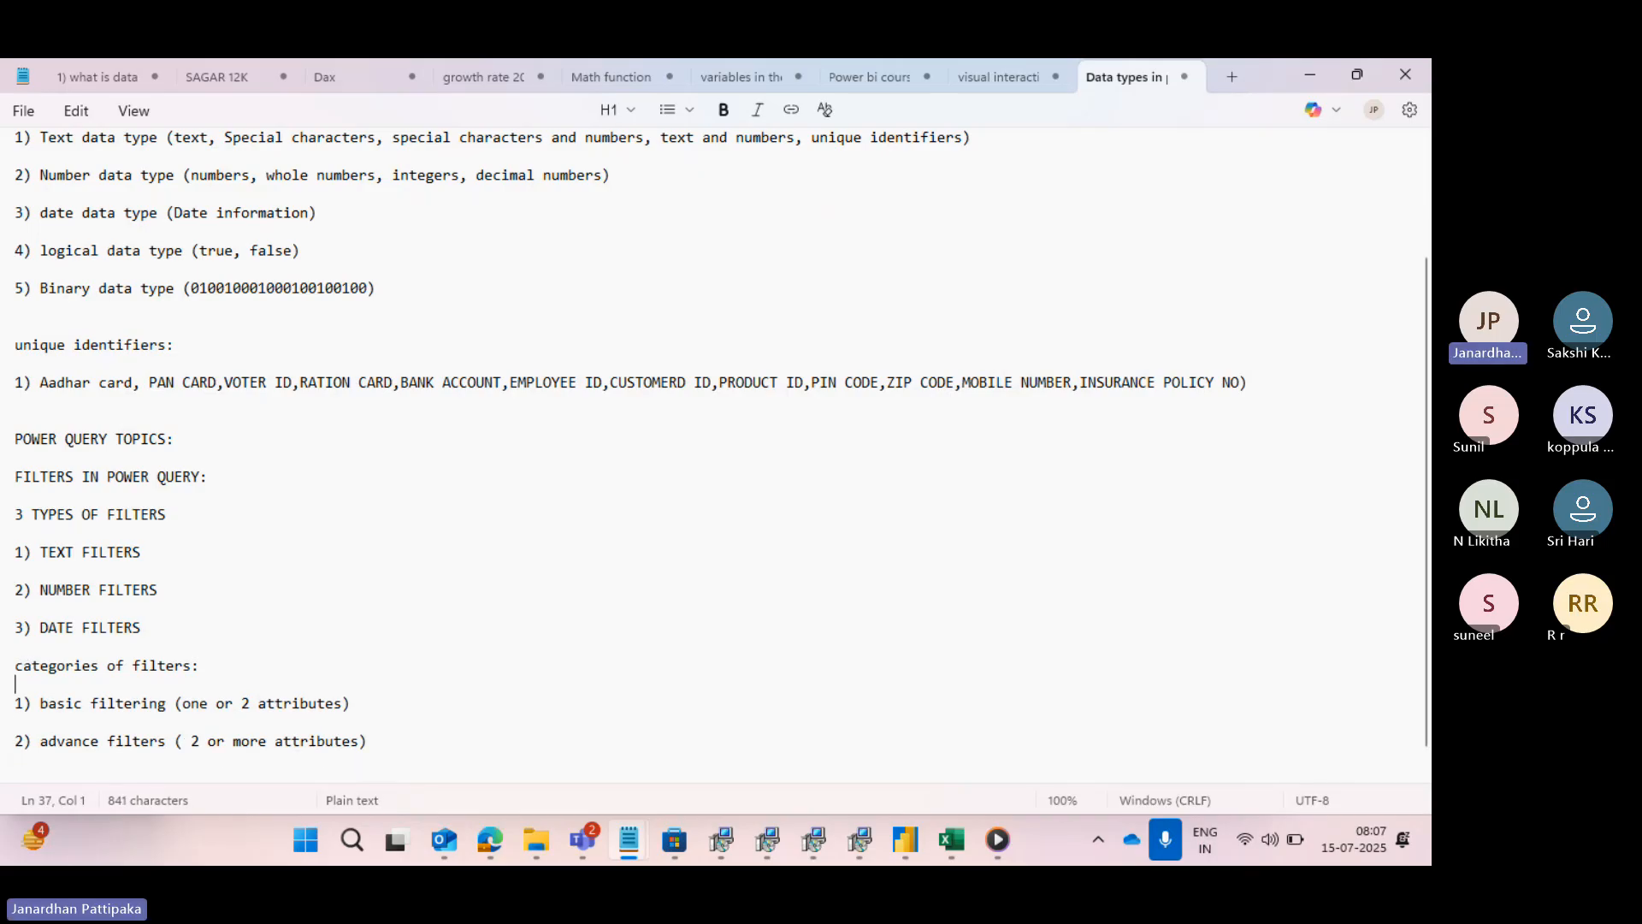
pyautogui.click(180, 634)
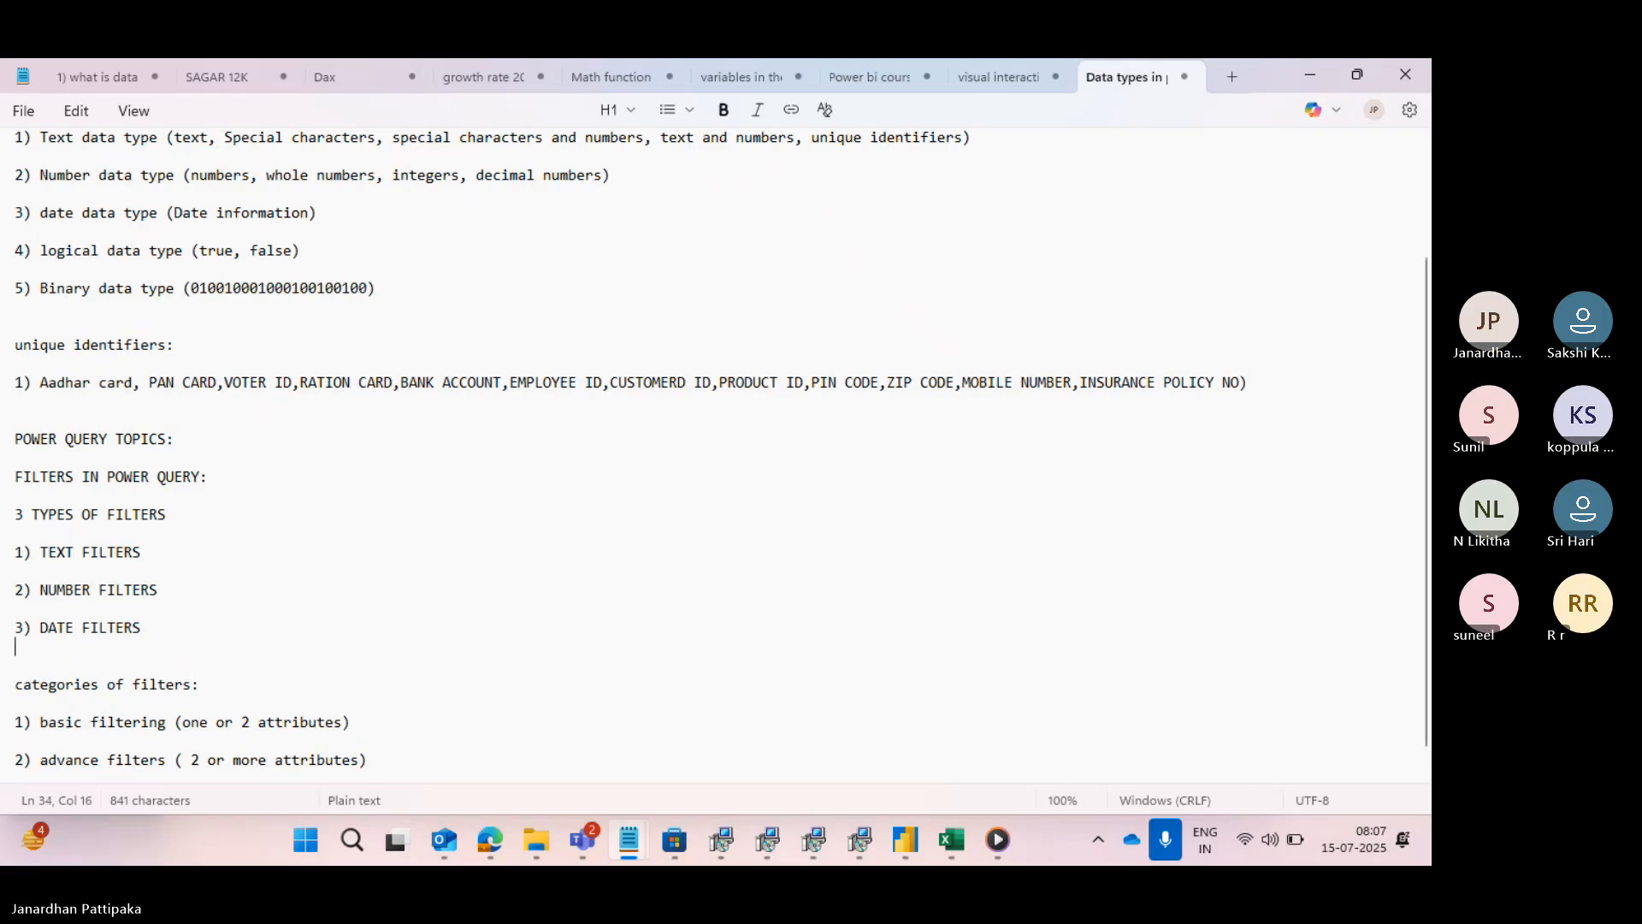
pyautogui.press('Return')
pyautogui.press('Return')
pyautogui.scroll(-2, 223, 680)
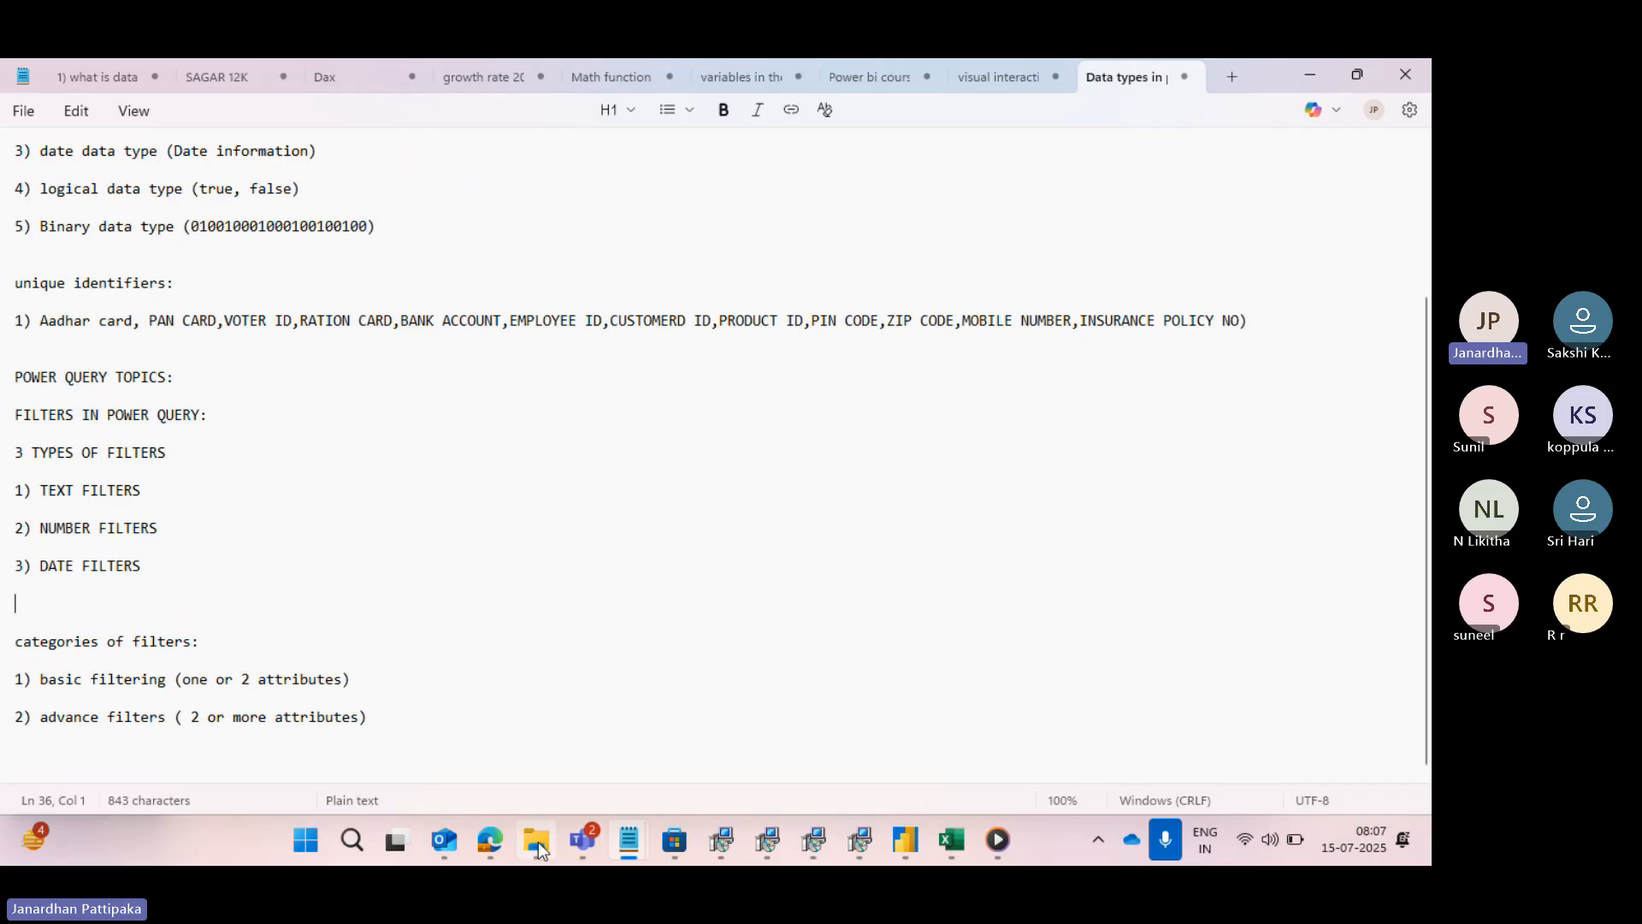
# - Switch back to the Power Query Editor and dismiss the Filter Rows dialog without applying a condition
pyautogui.moveTo(896, 849)
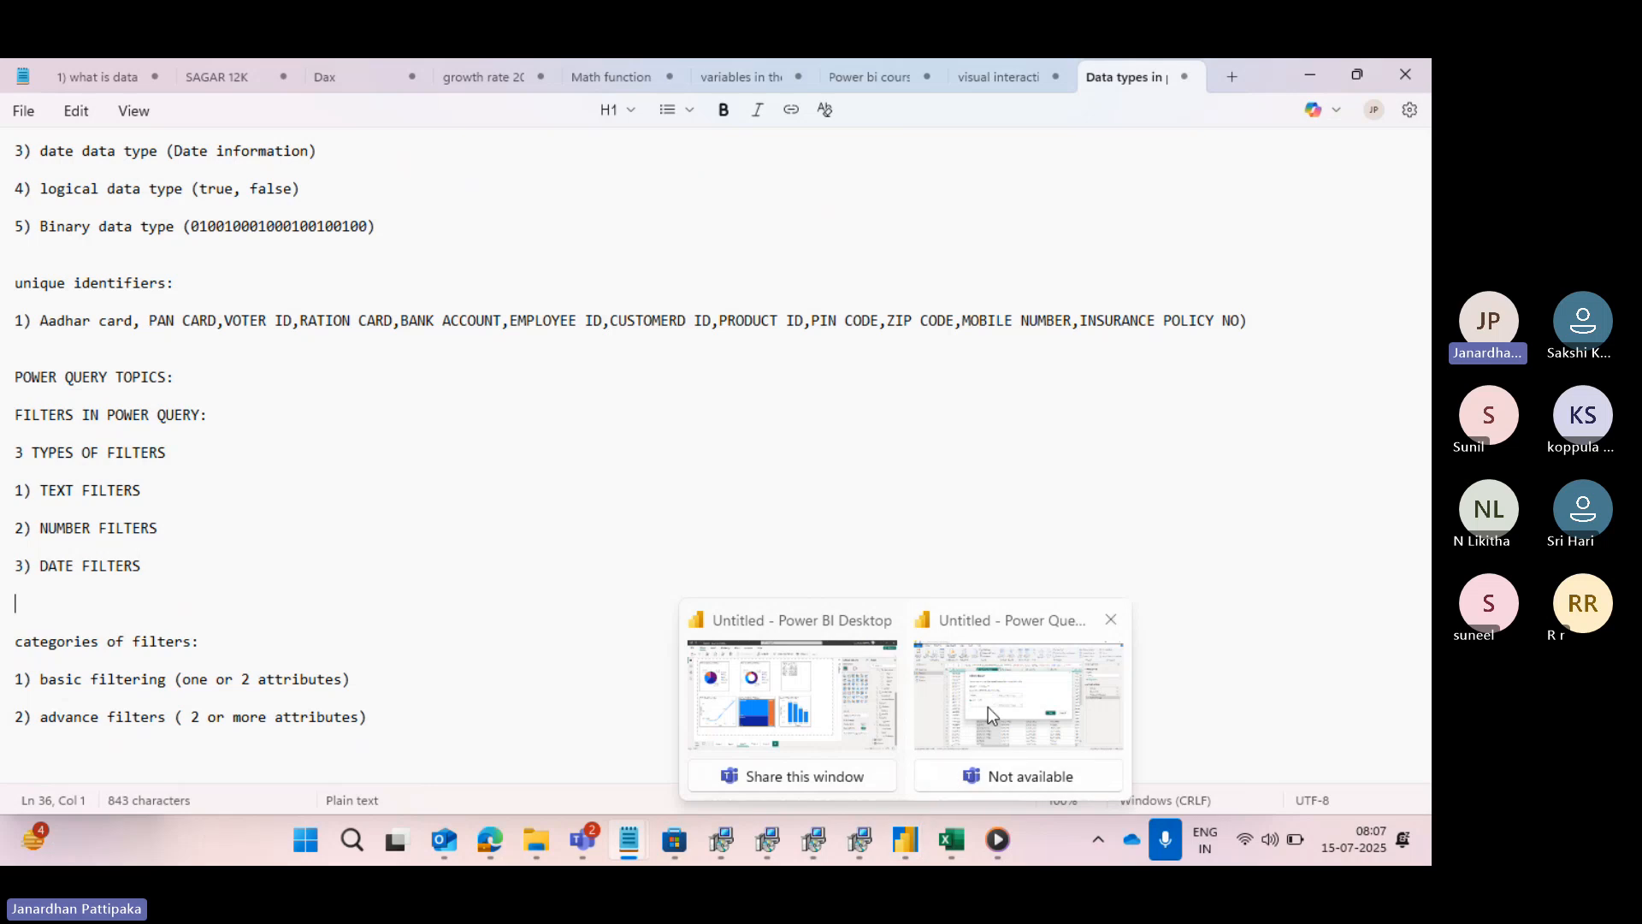
pyautogui.click(988, 707)
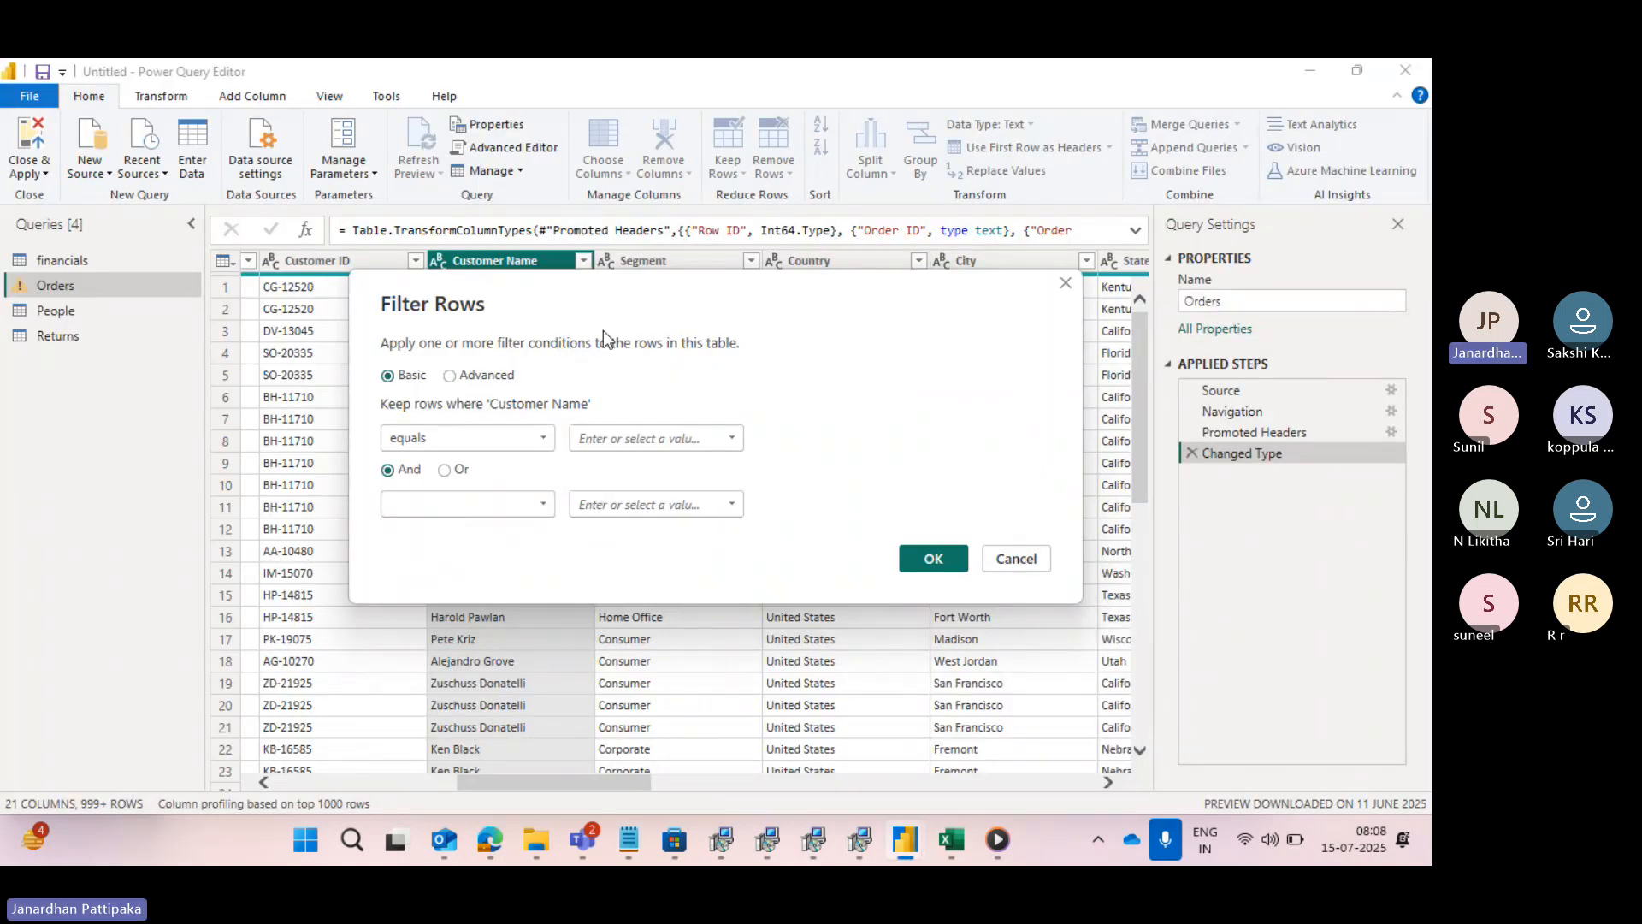
pyautogui.click(1061, 280)
# - Start an Equals text filter on the State column of Orders with California as the first condition's value
pyautogui.hscroll(2, 934, 397)
pyautogui.hscroll(7, 934, 397)
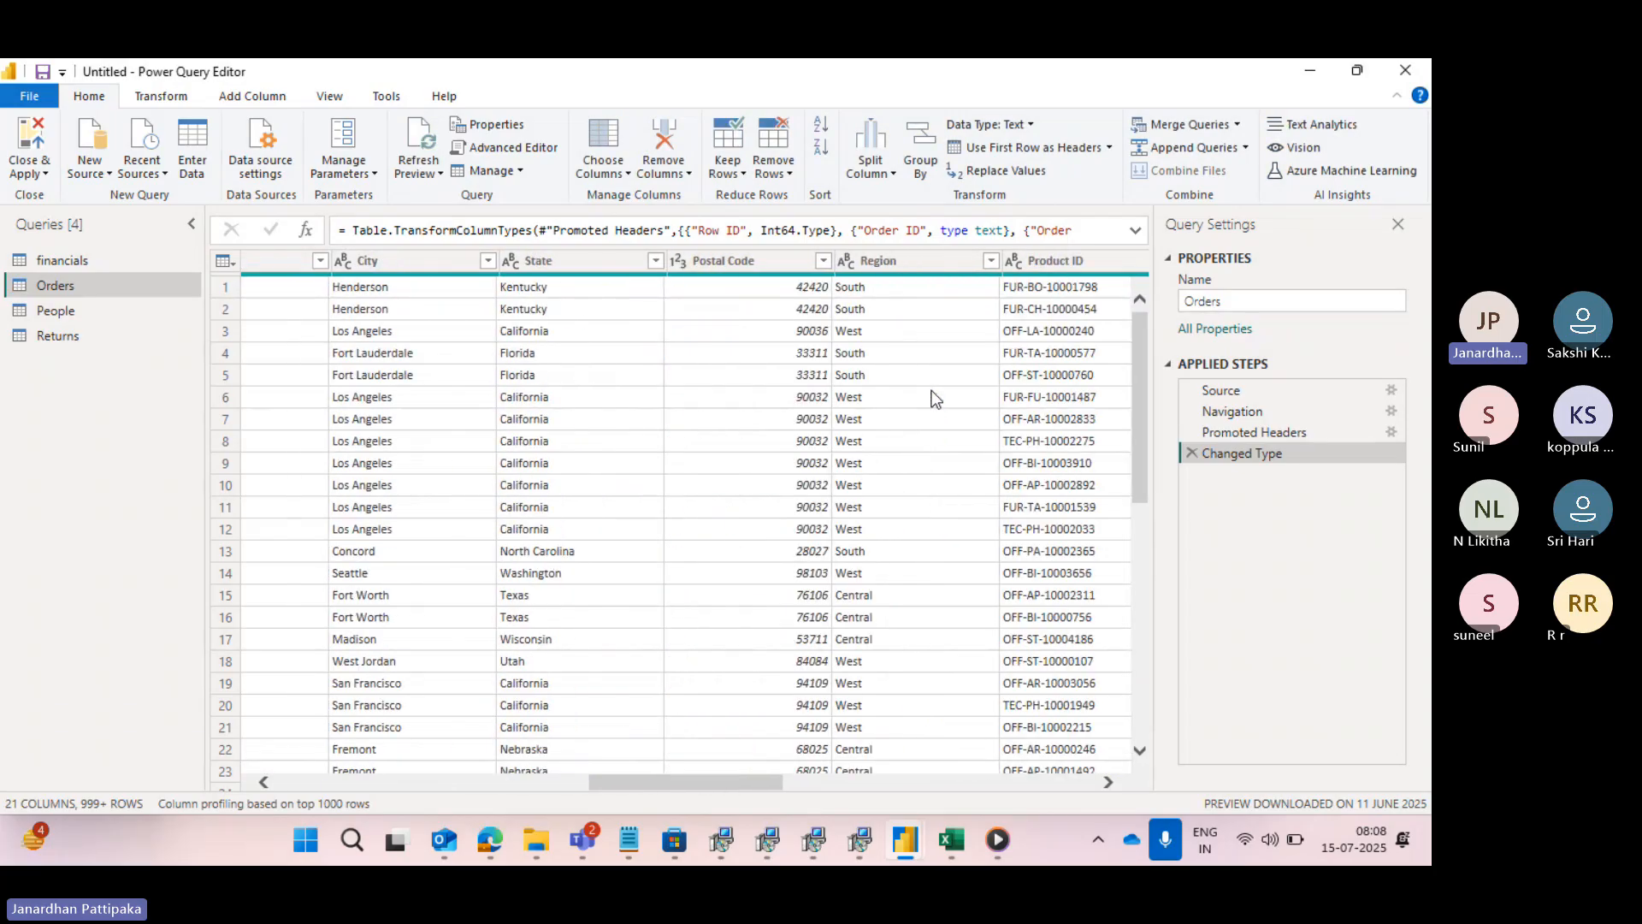
pyautogui.hscroll(4, 934, 398)
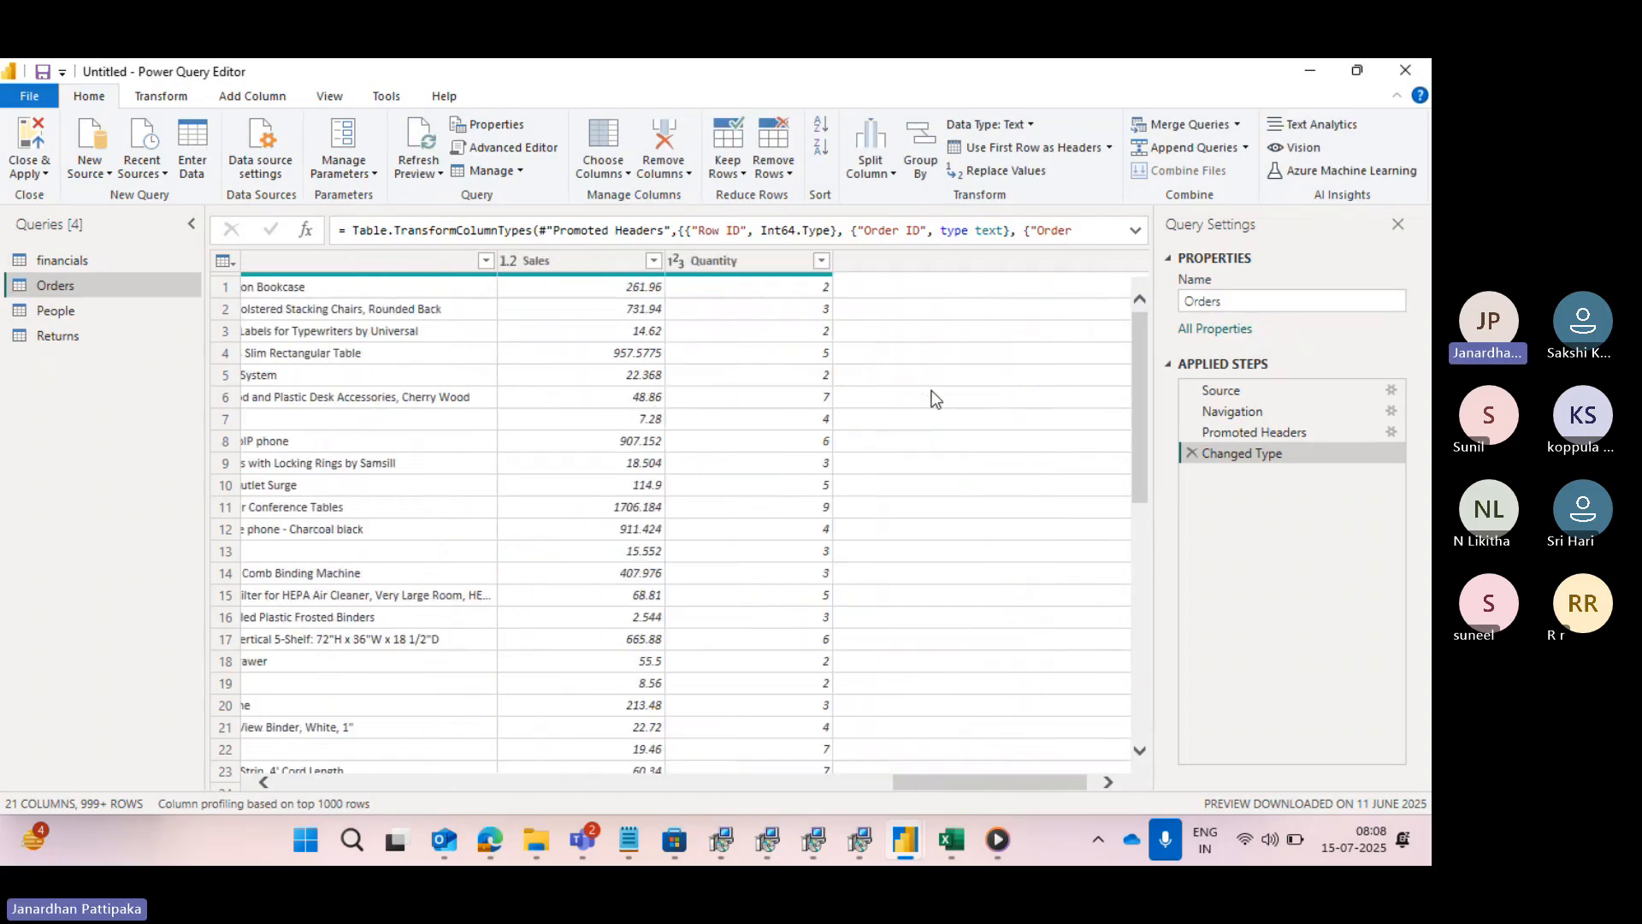
pyautogui.hscroll(-4, 934, 397)
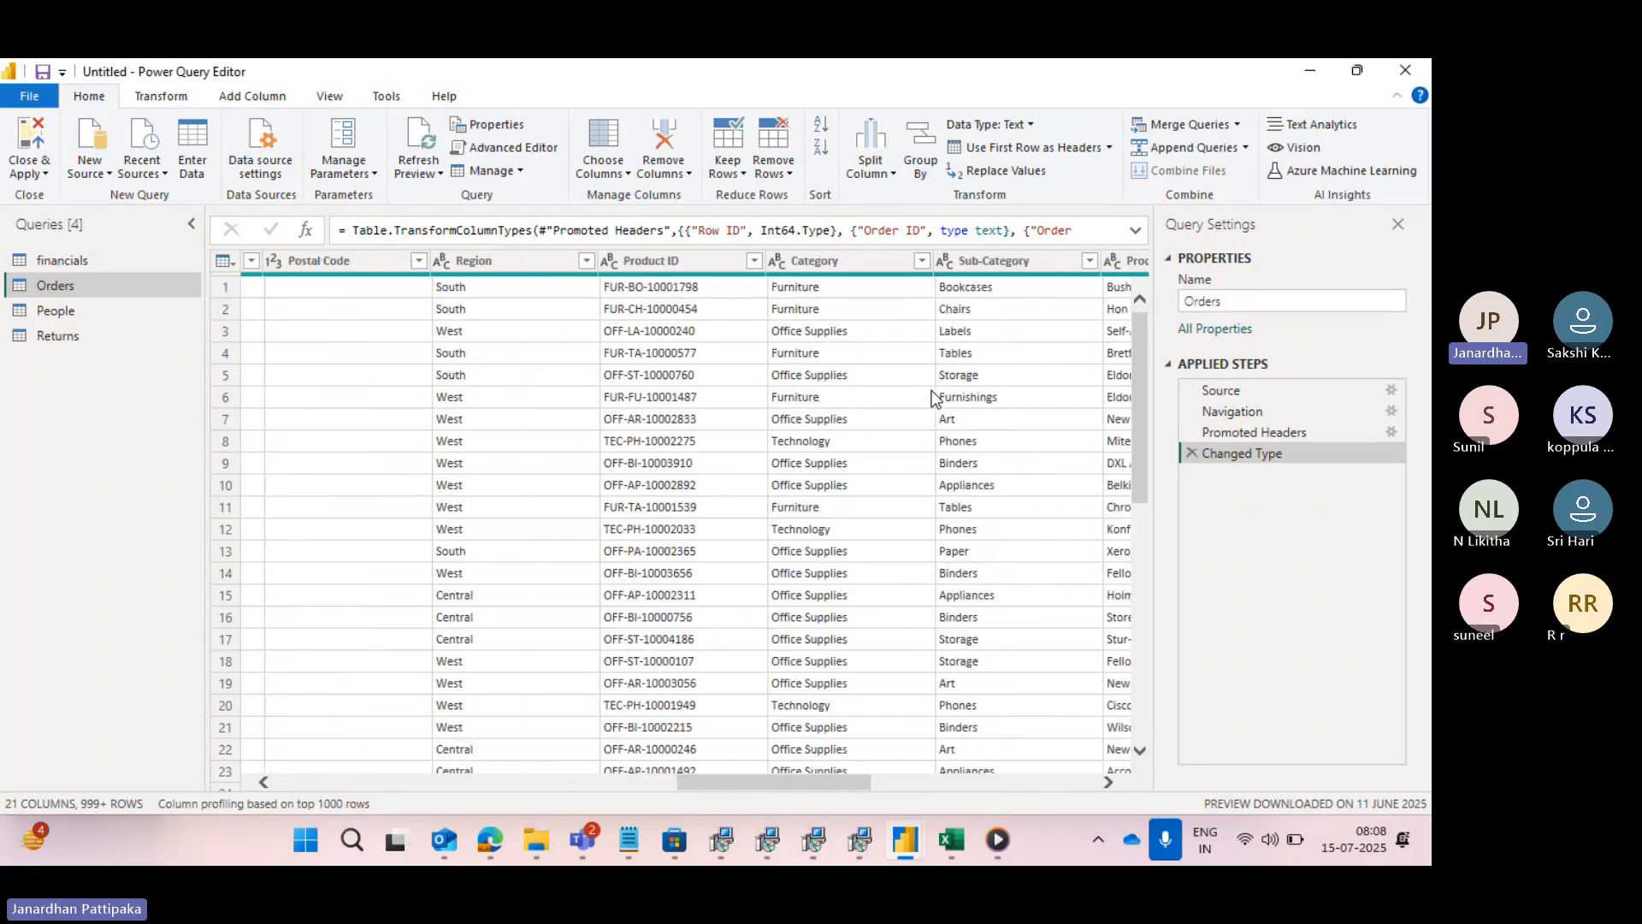
pyautogui.hscroll(-4, 934, 398)
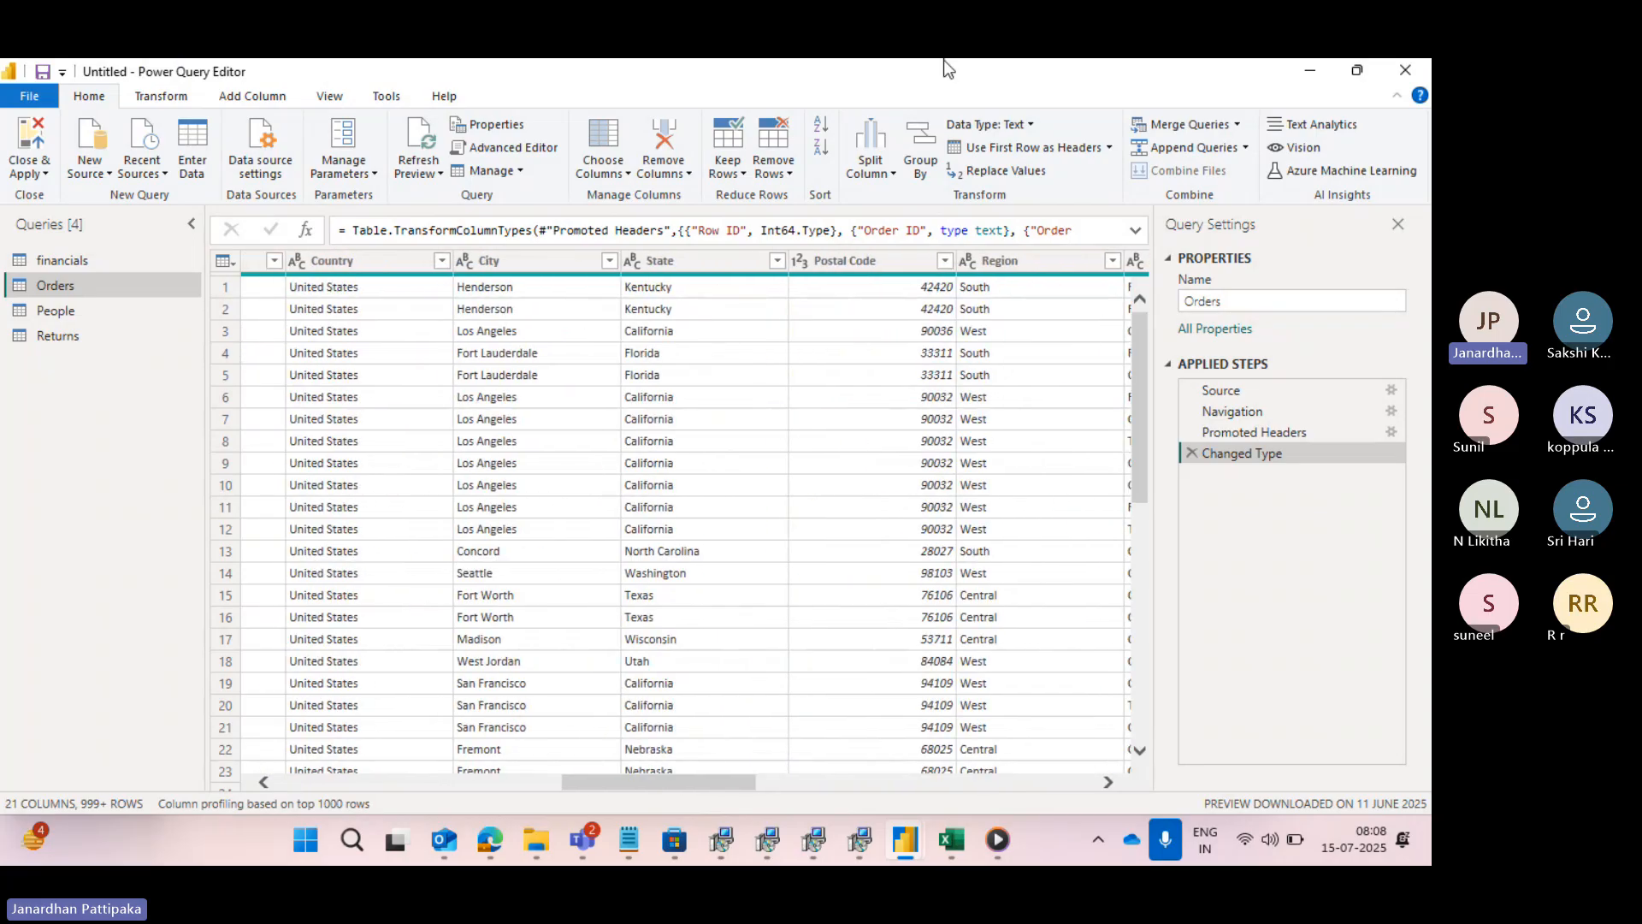
pyautogui.click(680, 259)
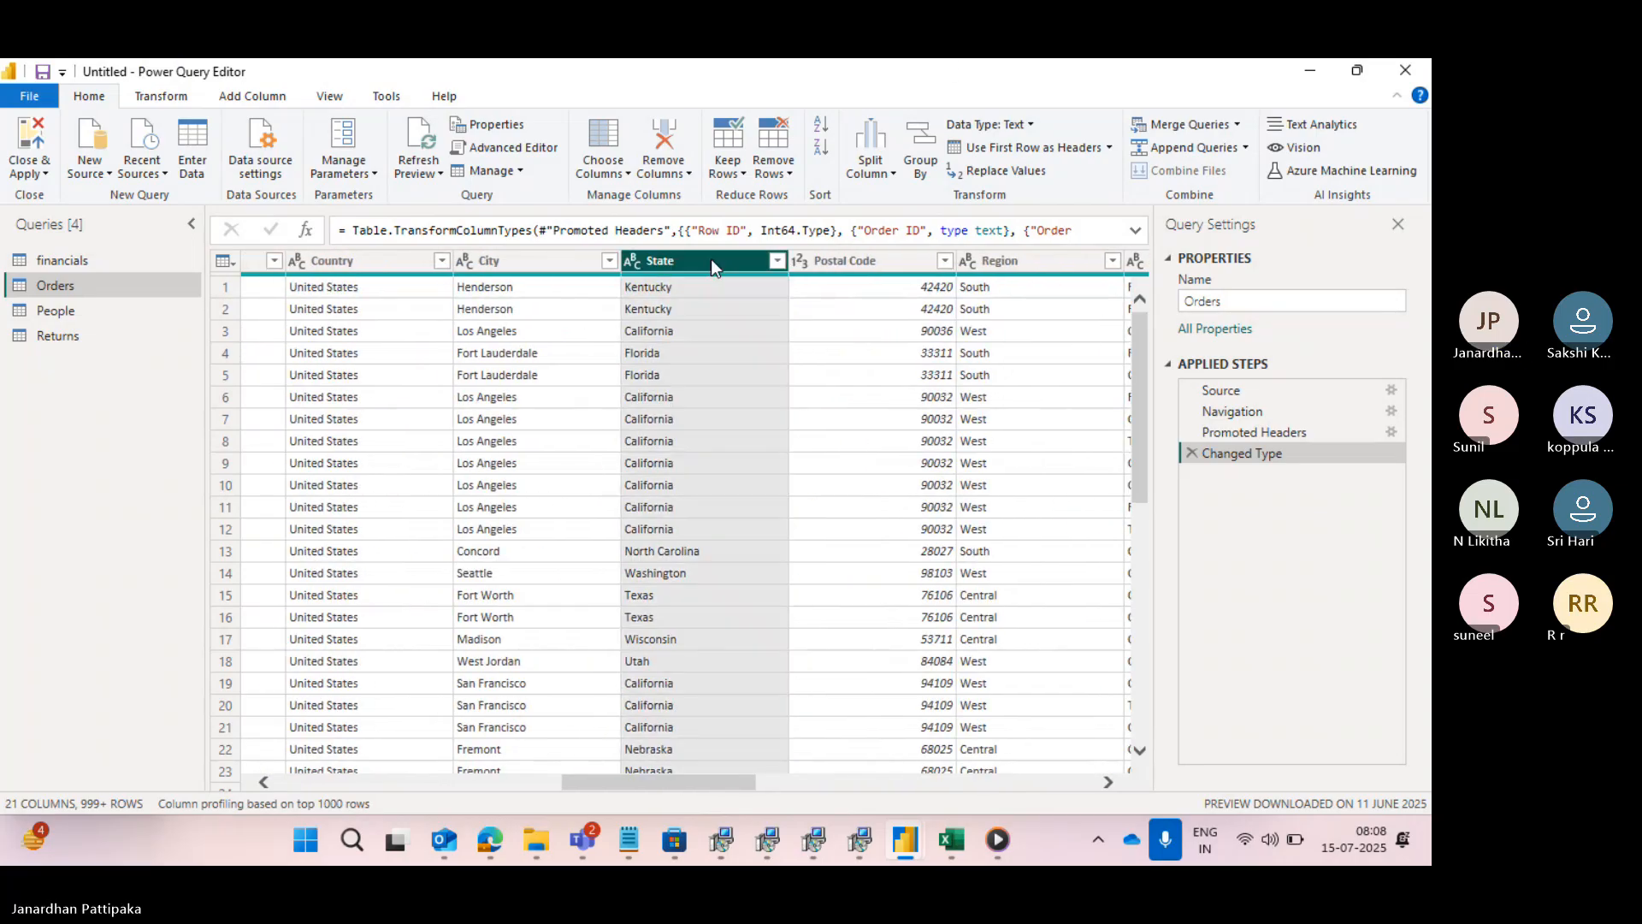
pyautogui.click(776, 261)
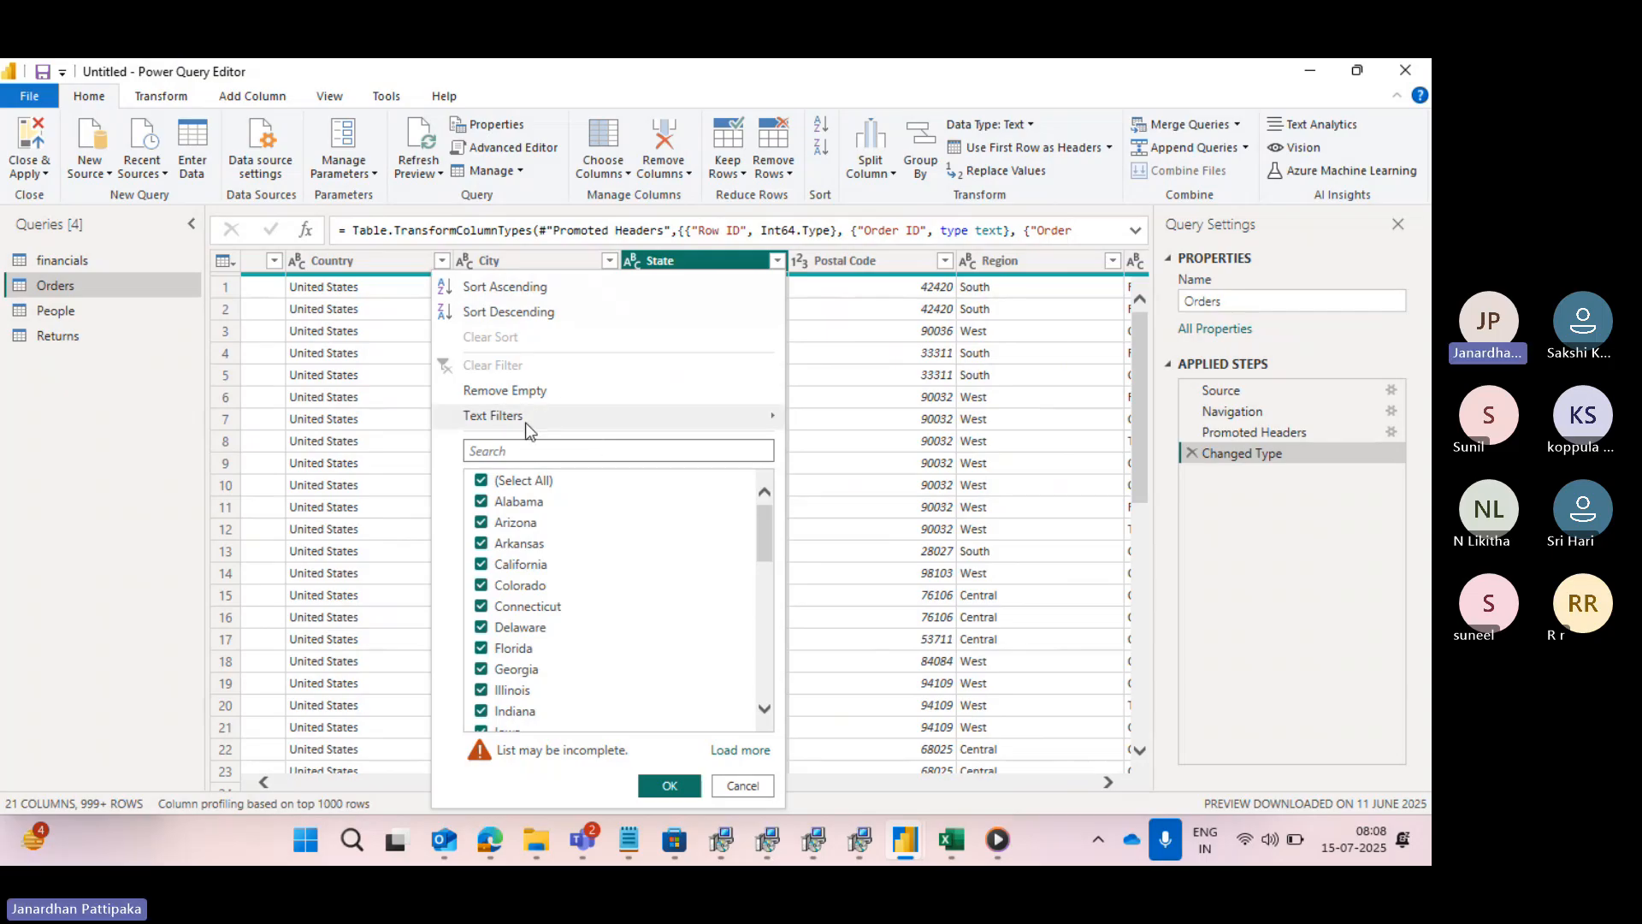
pyautogui.moveTo(525, 422)
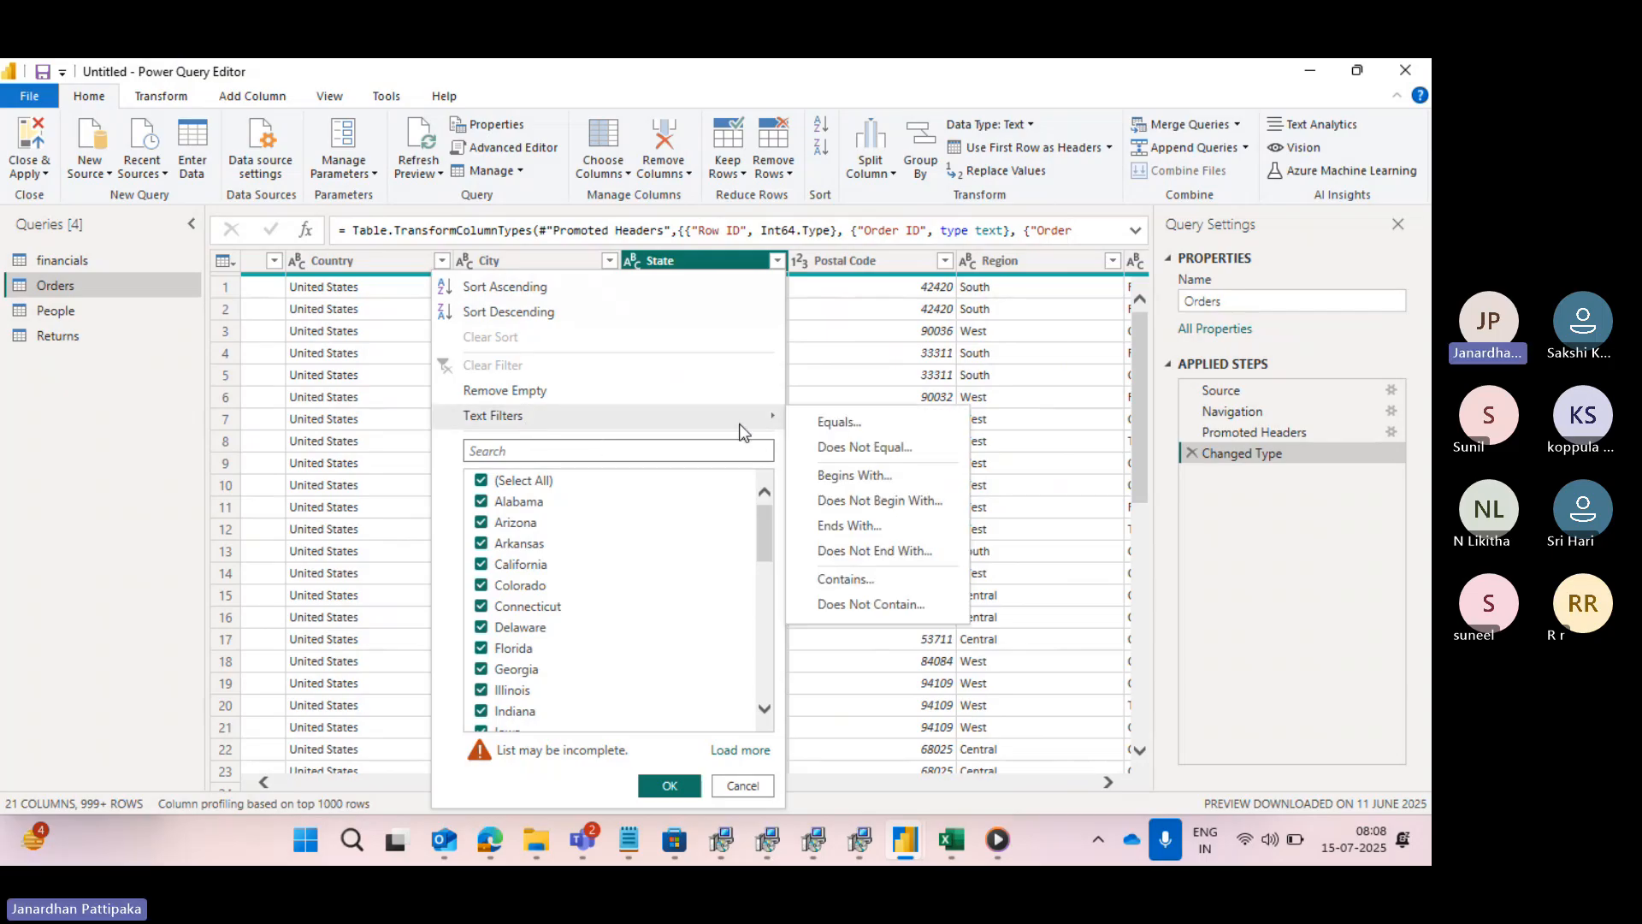
pyautogui.click(826, 421)
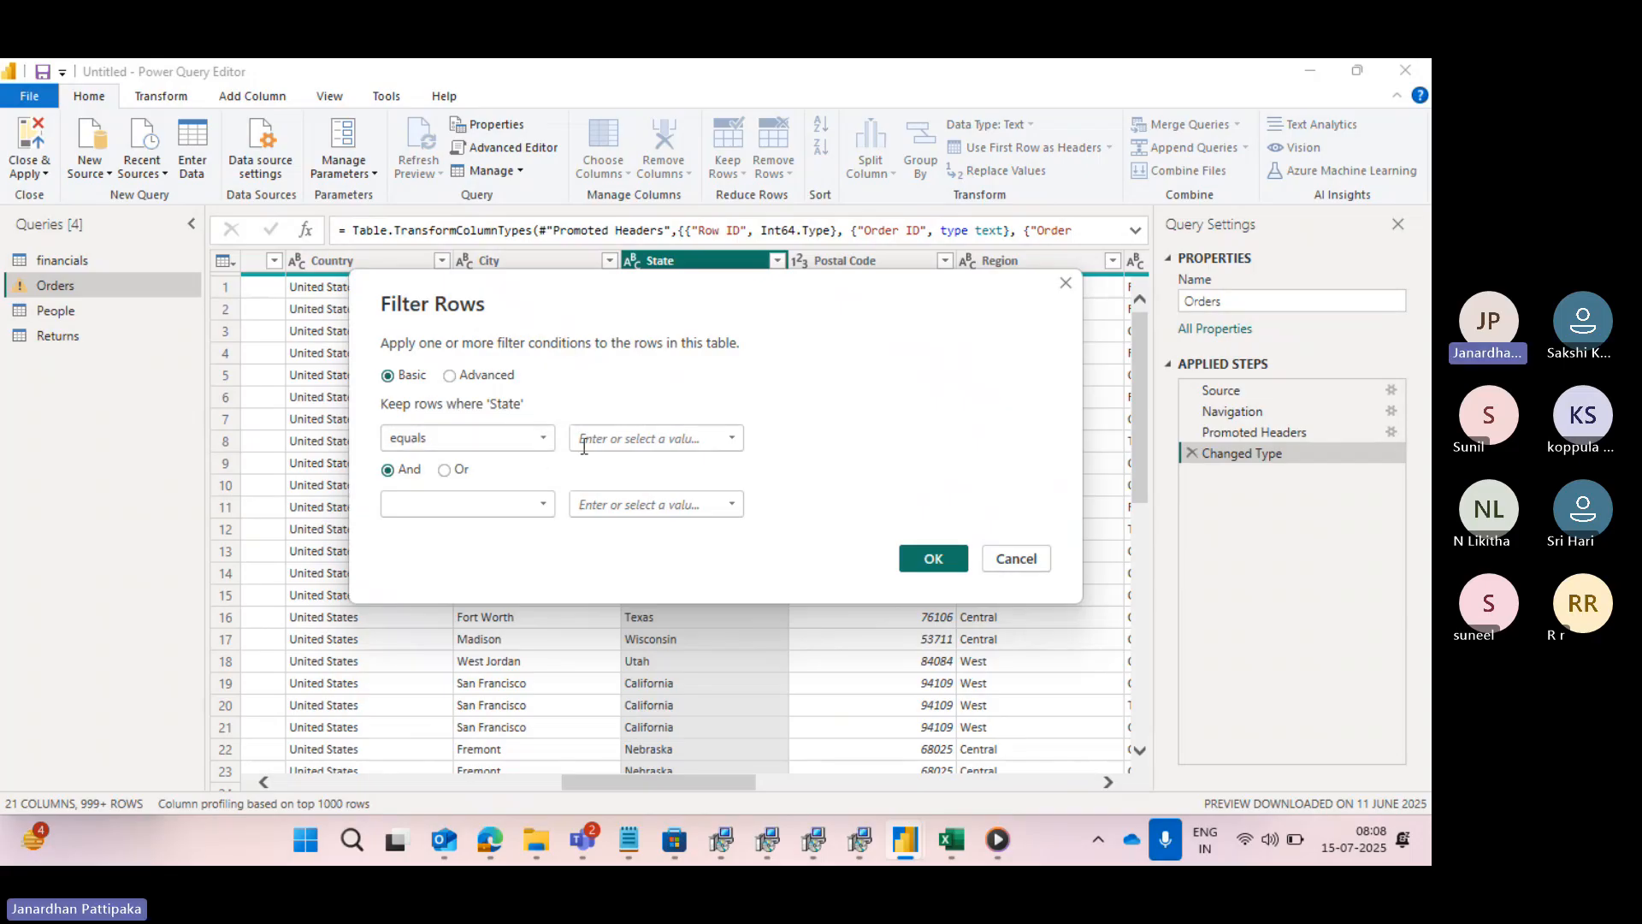
pyautogui.click(730, 439)
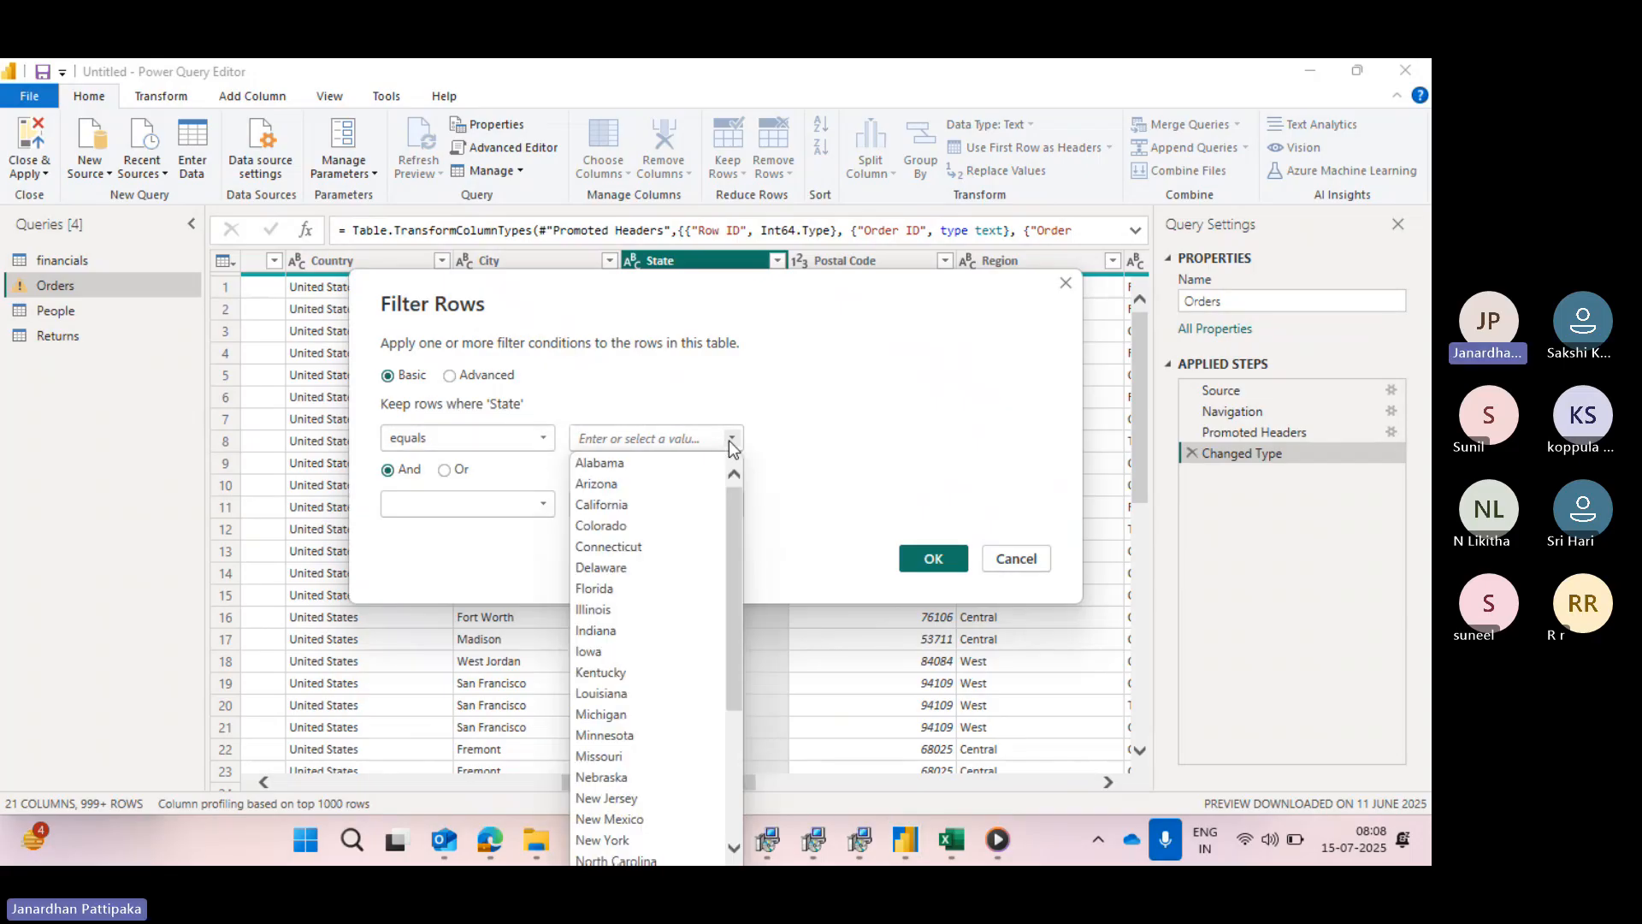
pyautogui.click(602, 509)
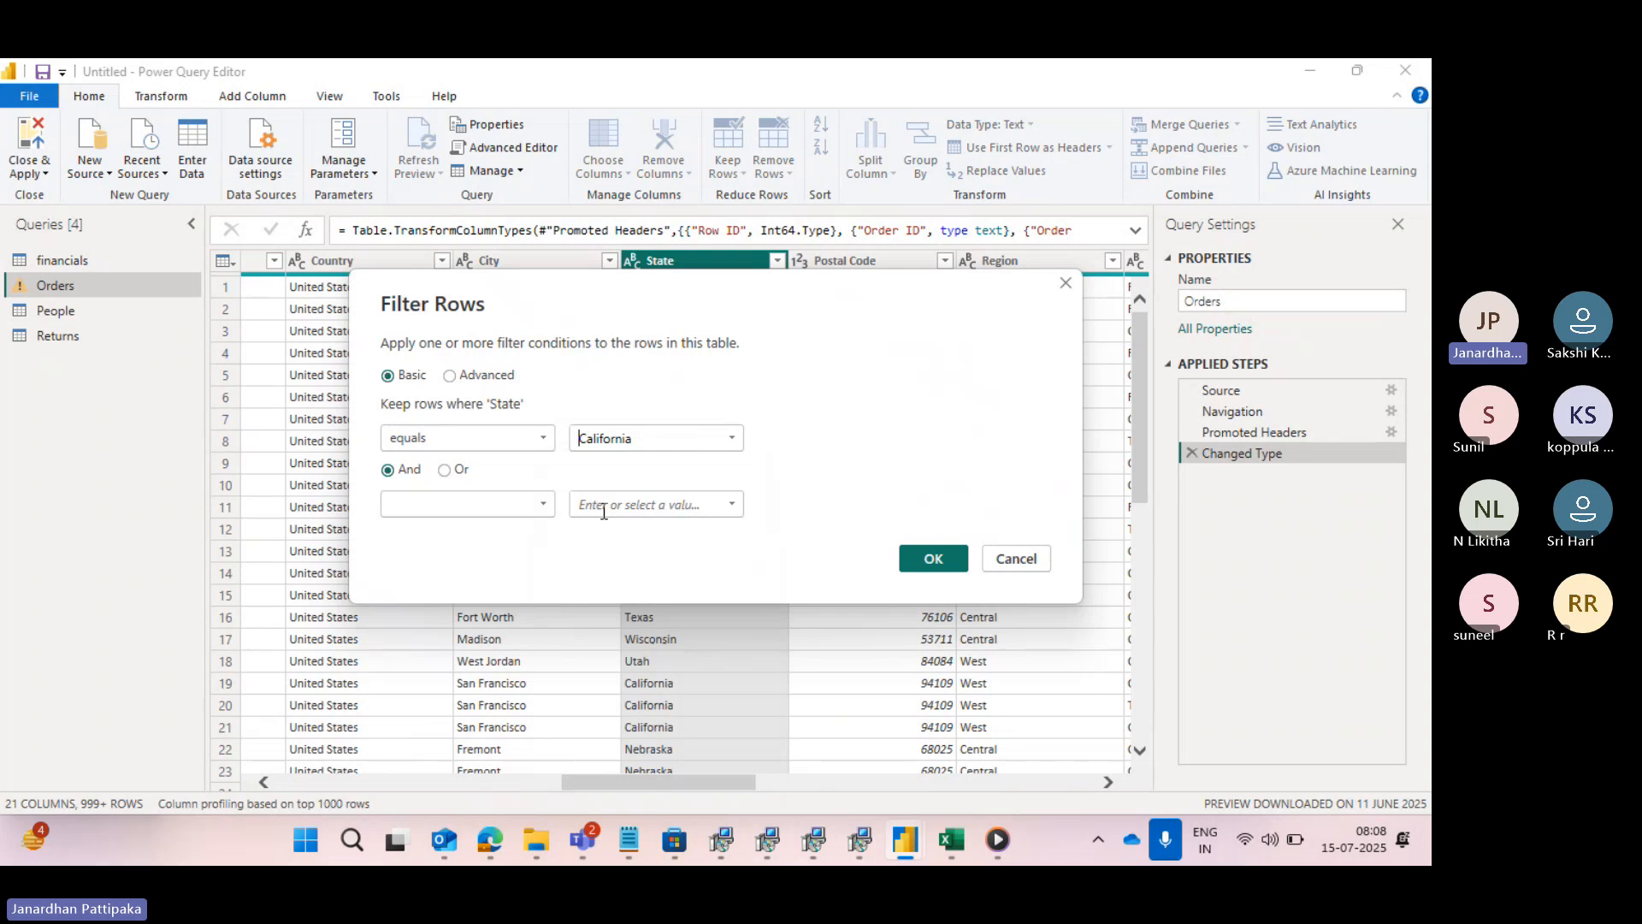
# - Add a second And condition requiring State to equal New York and apply the filter
pyautogui.click(542, 504)
pyautogui.click(412, 552)
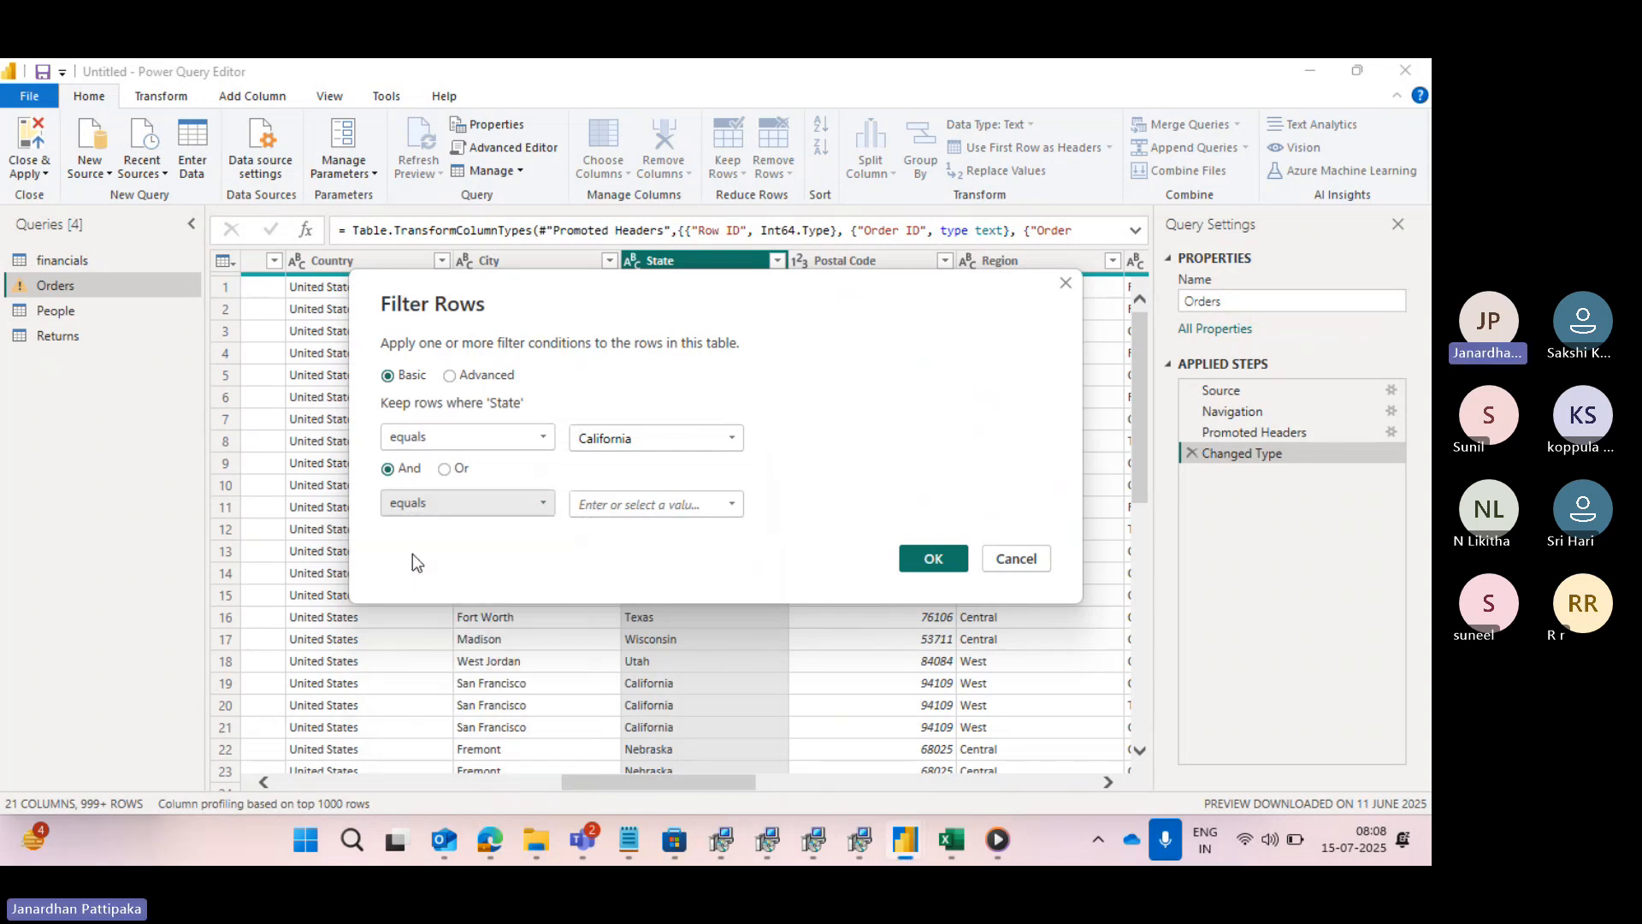
pyautogui.click(732, 503)
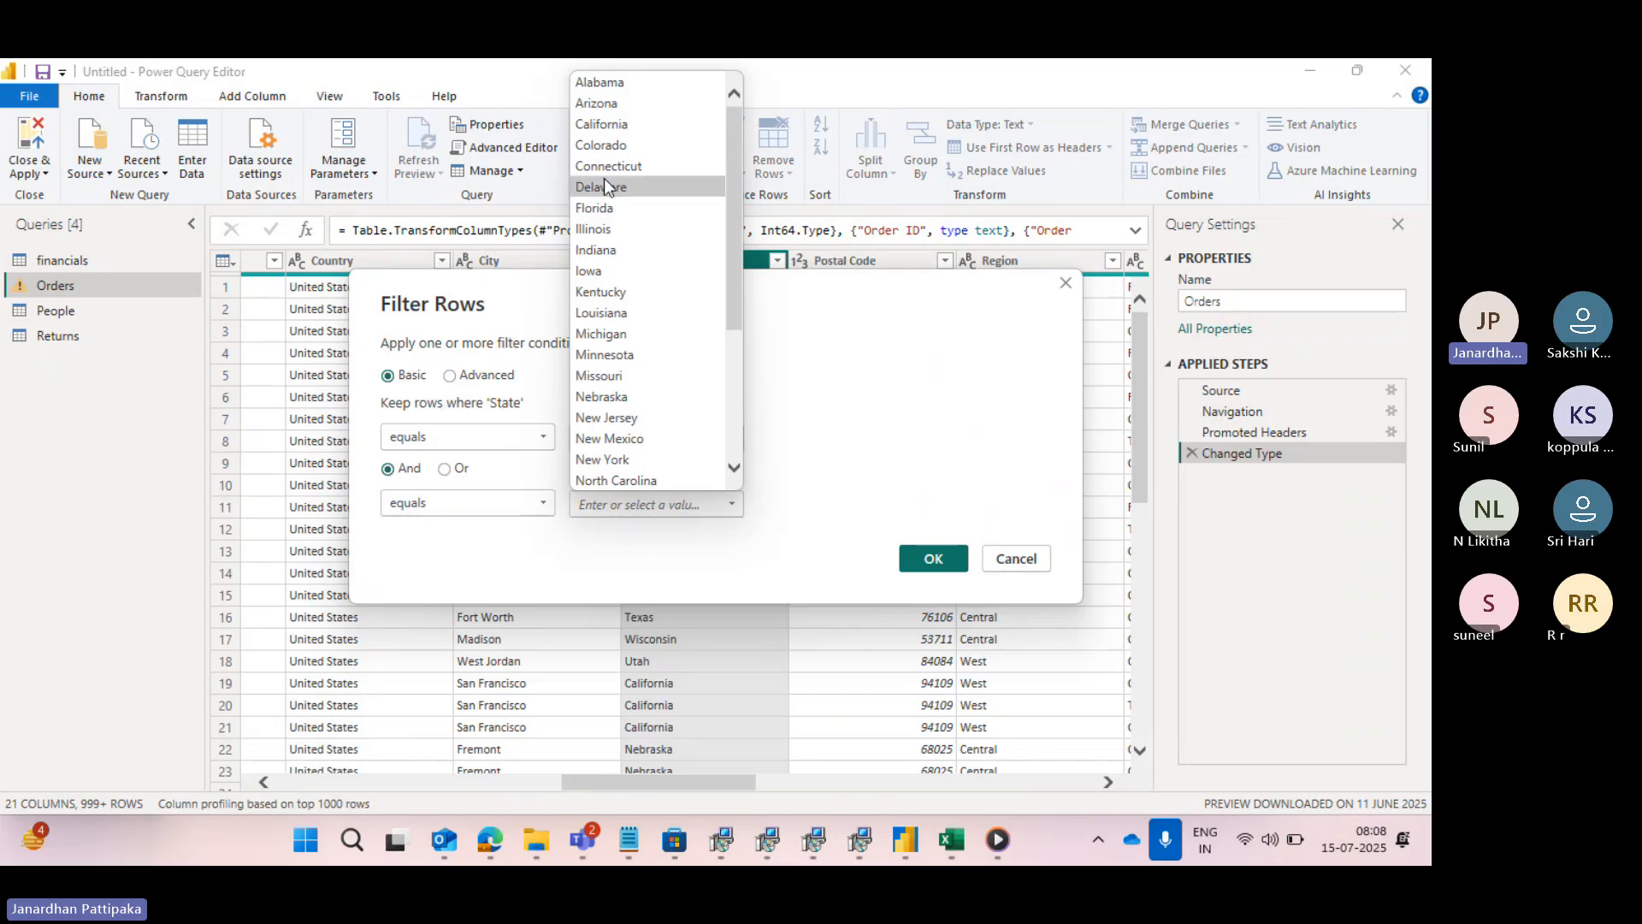
pyautogui.scroll(-1, 622, 322)
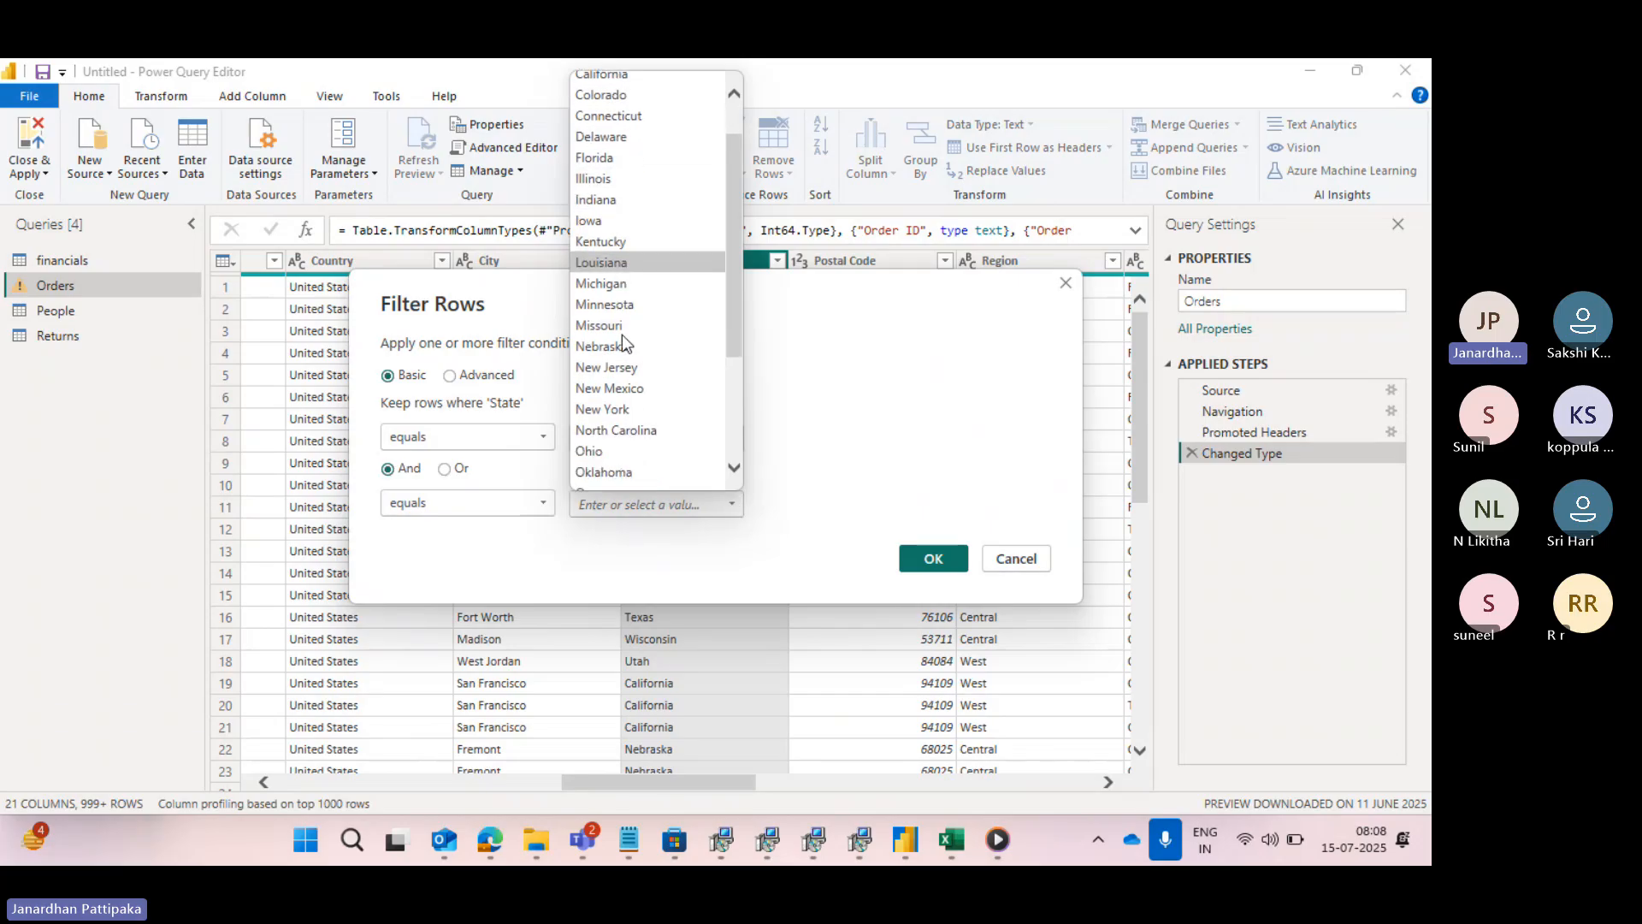
pyautogui.click(618, 411)
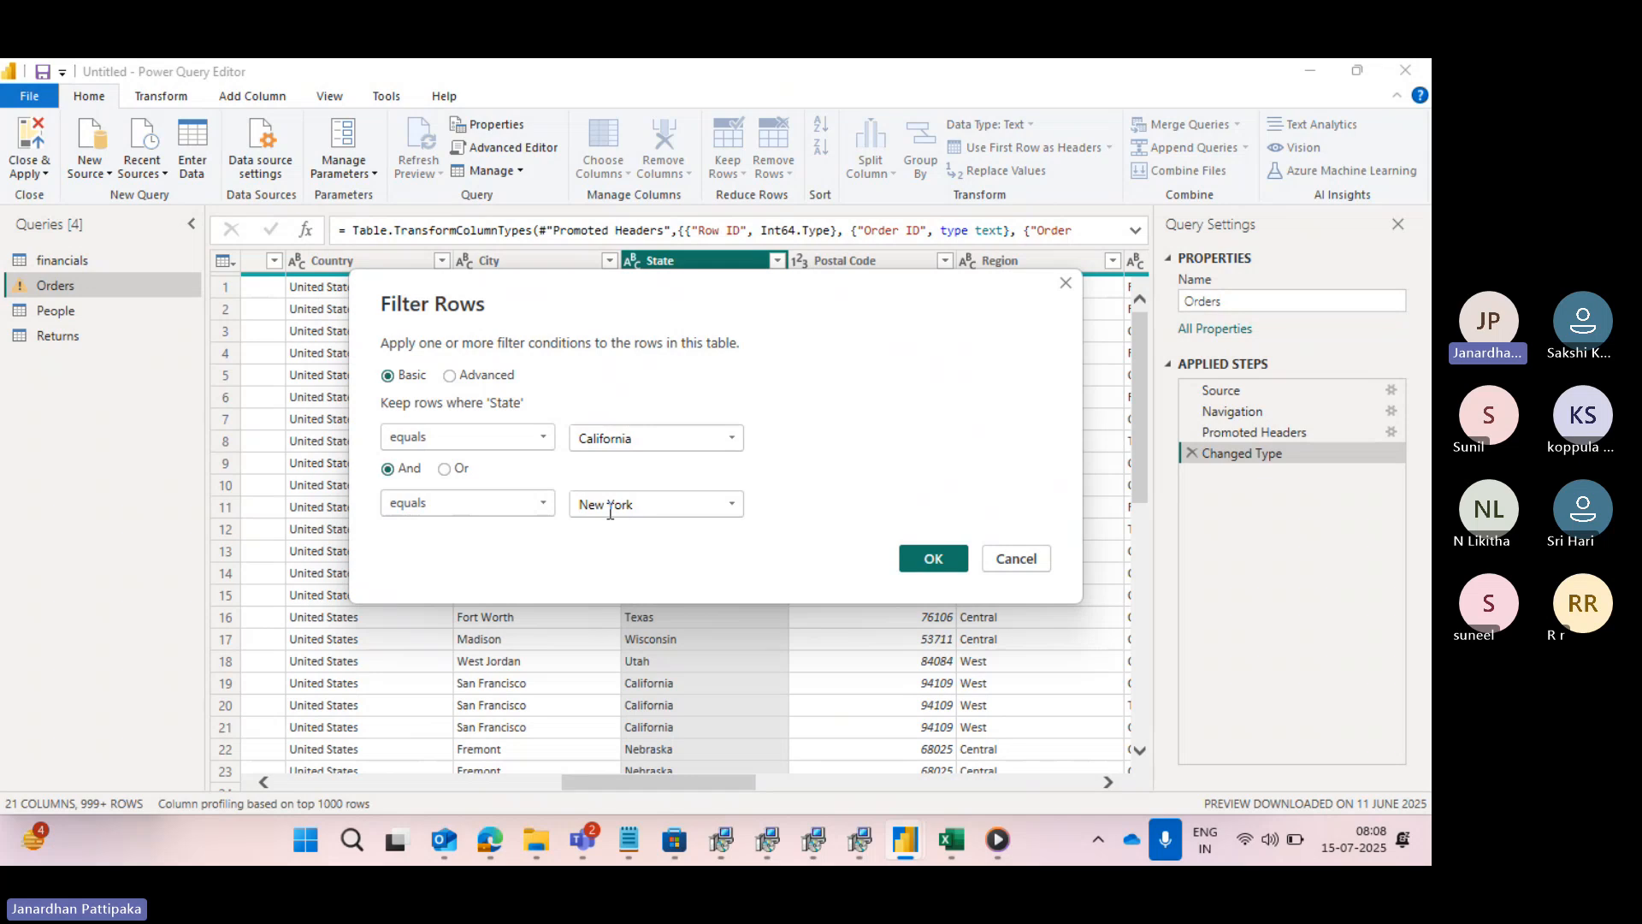
pyautogui.click(929, 559)
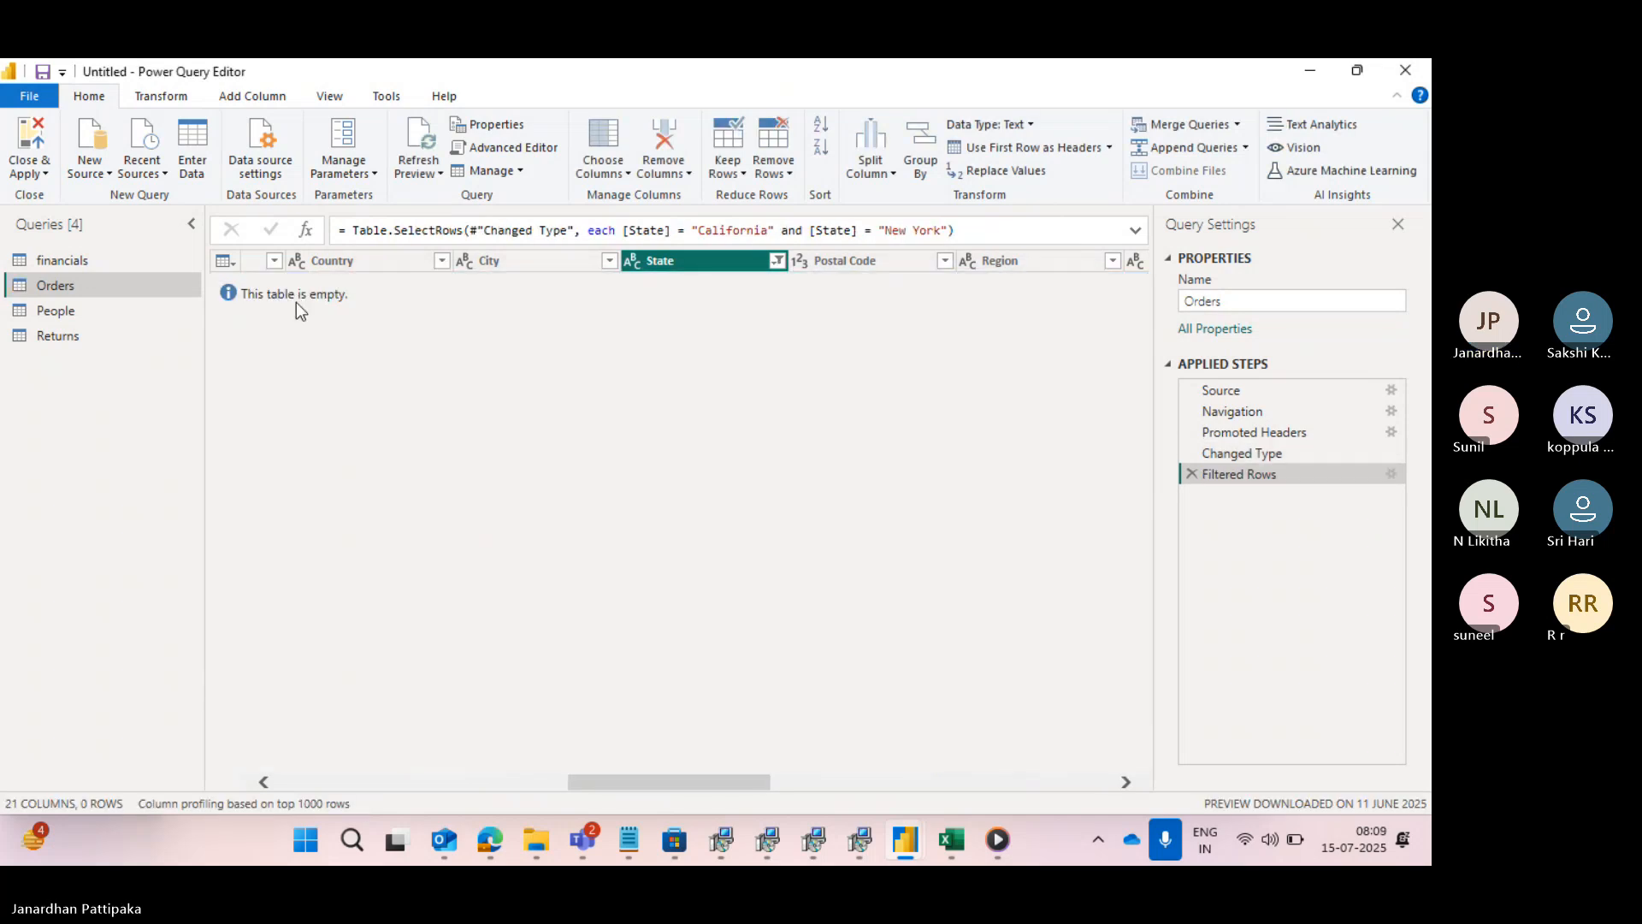
# - Open the settings of the Filtered Rows applied step for editing
pyautogui.click(774, 263)
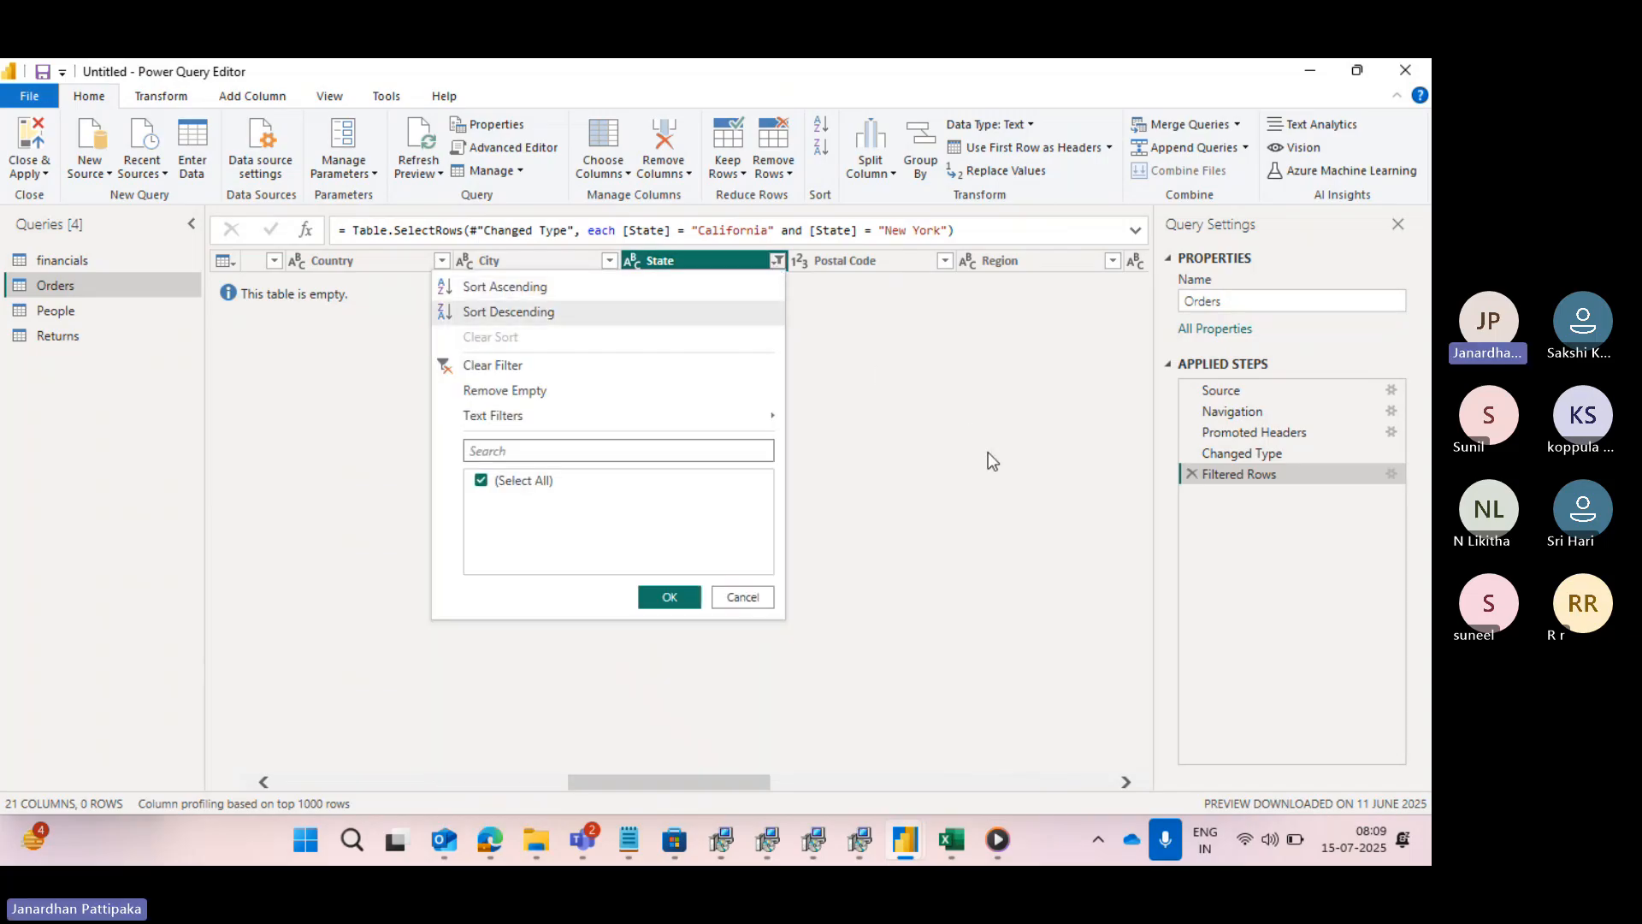
pyautogui.click(988, 454)
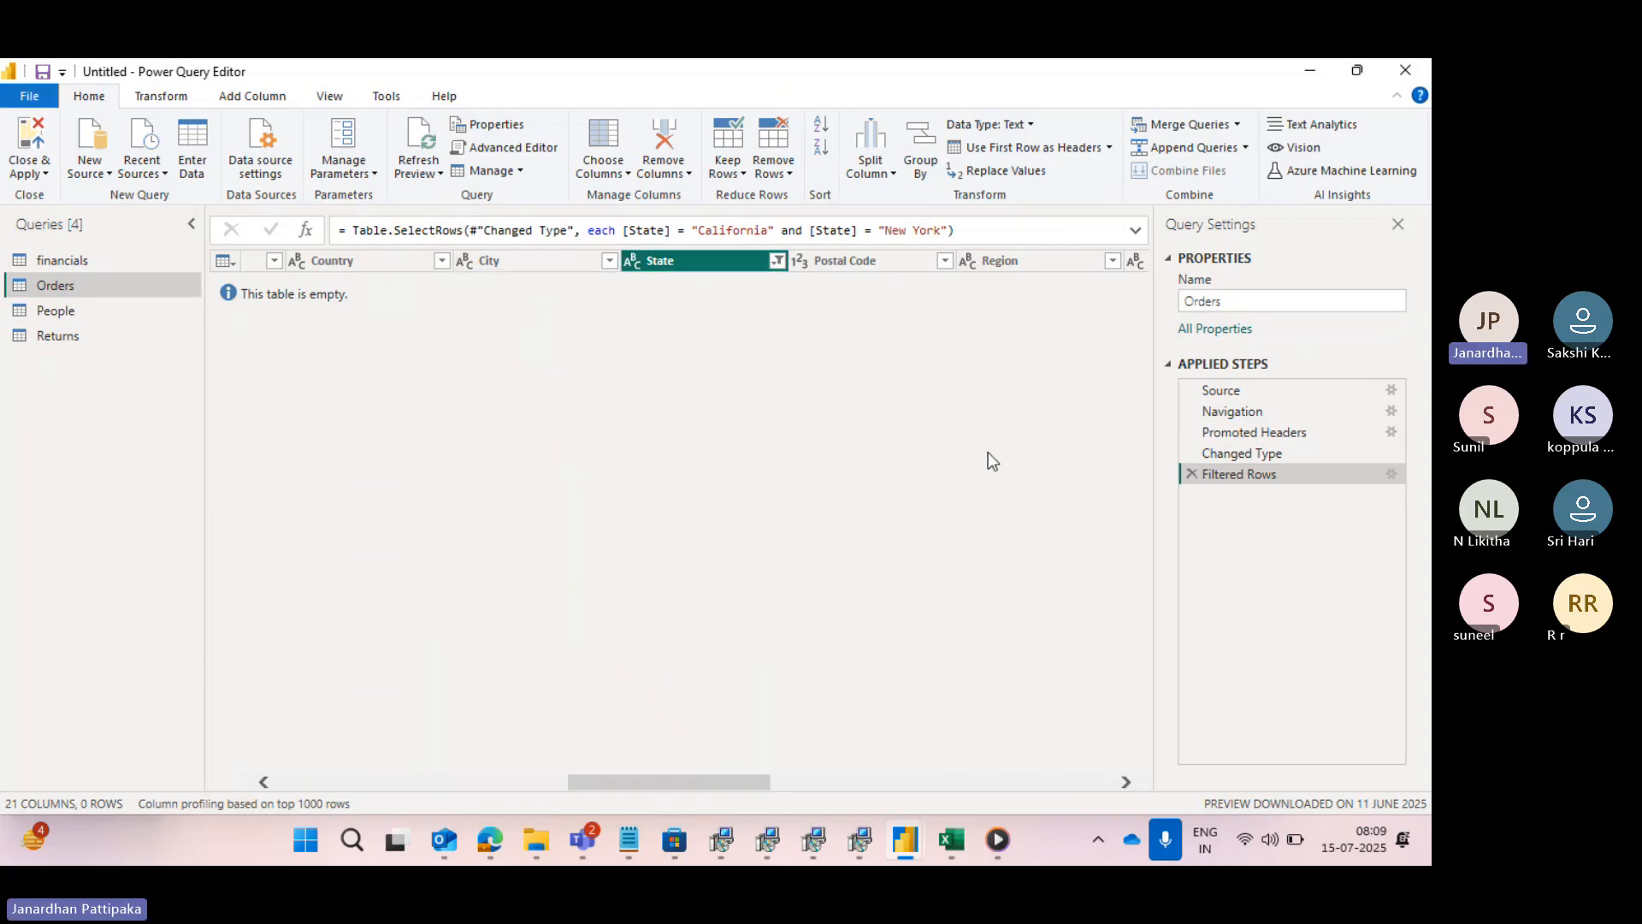
pyautogui.click(1391, 474)
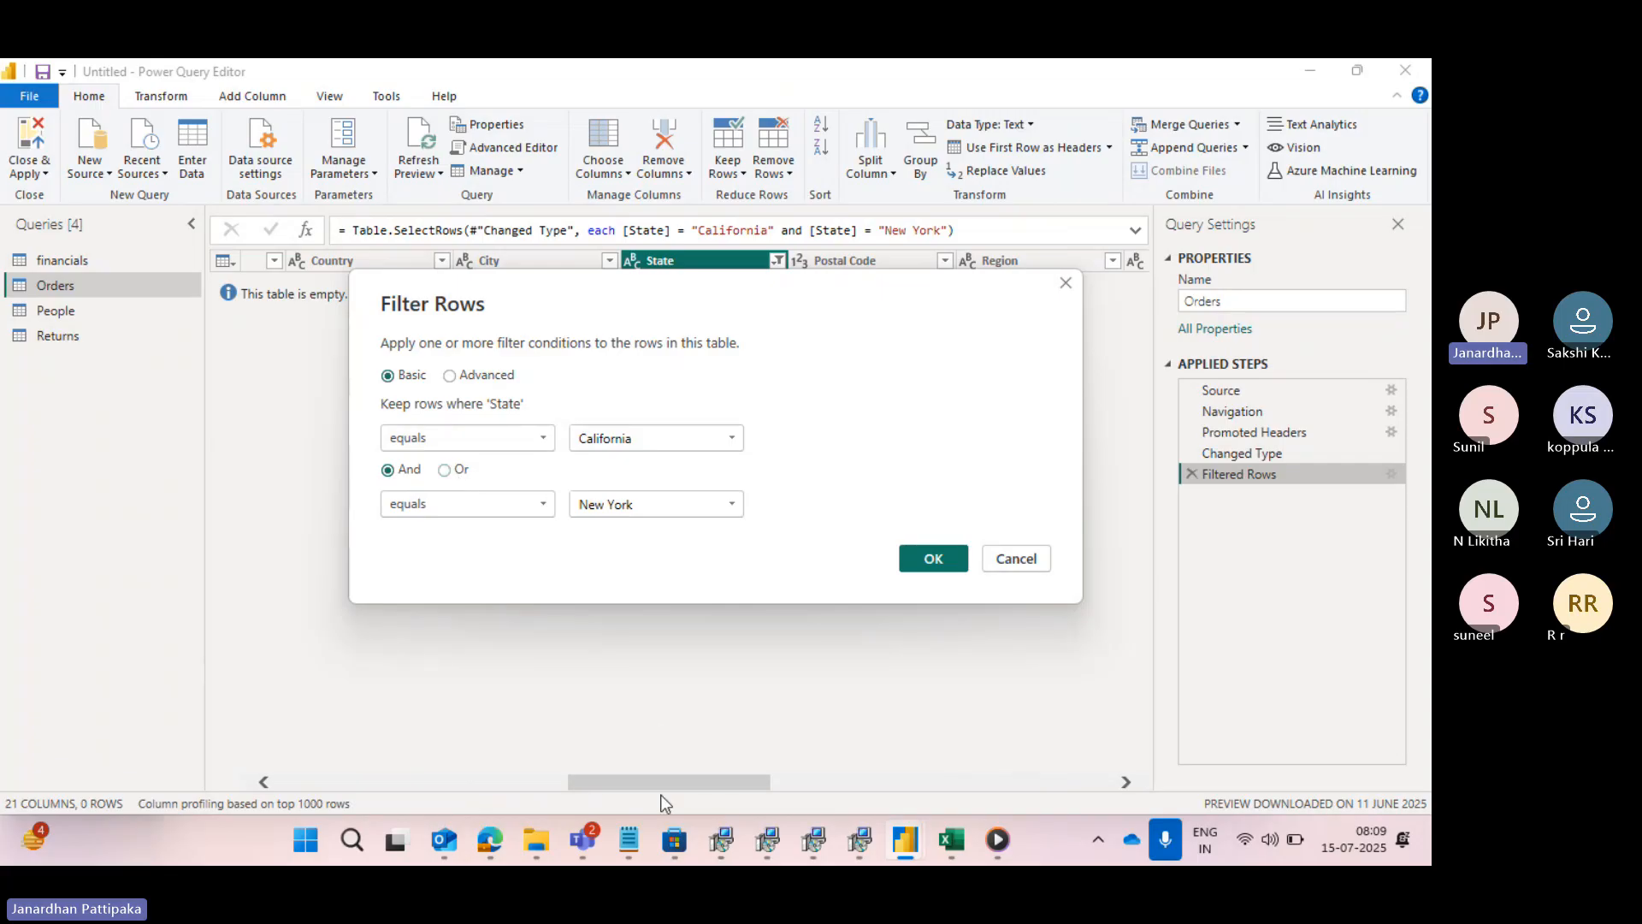
# - Switch to the data types notes in Notepad and add three line breaks after the advance filters line
pyautogui.moveTo(622, 839)
pyautogui.moveTo(550, 717)
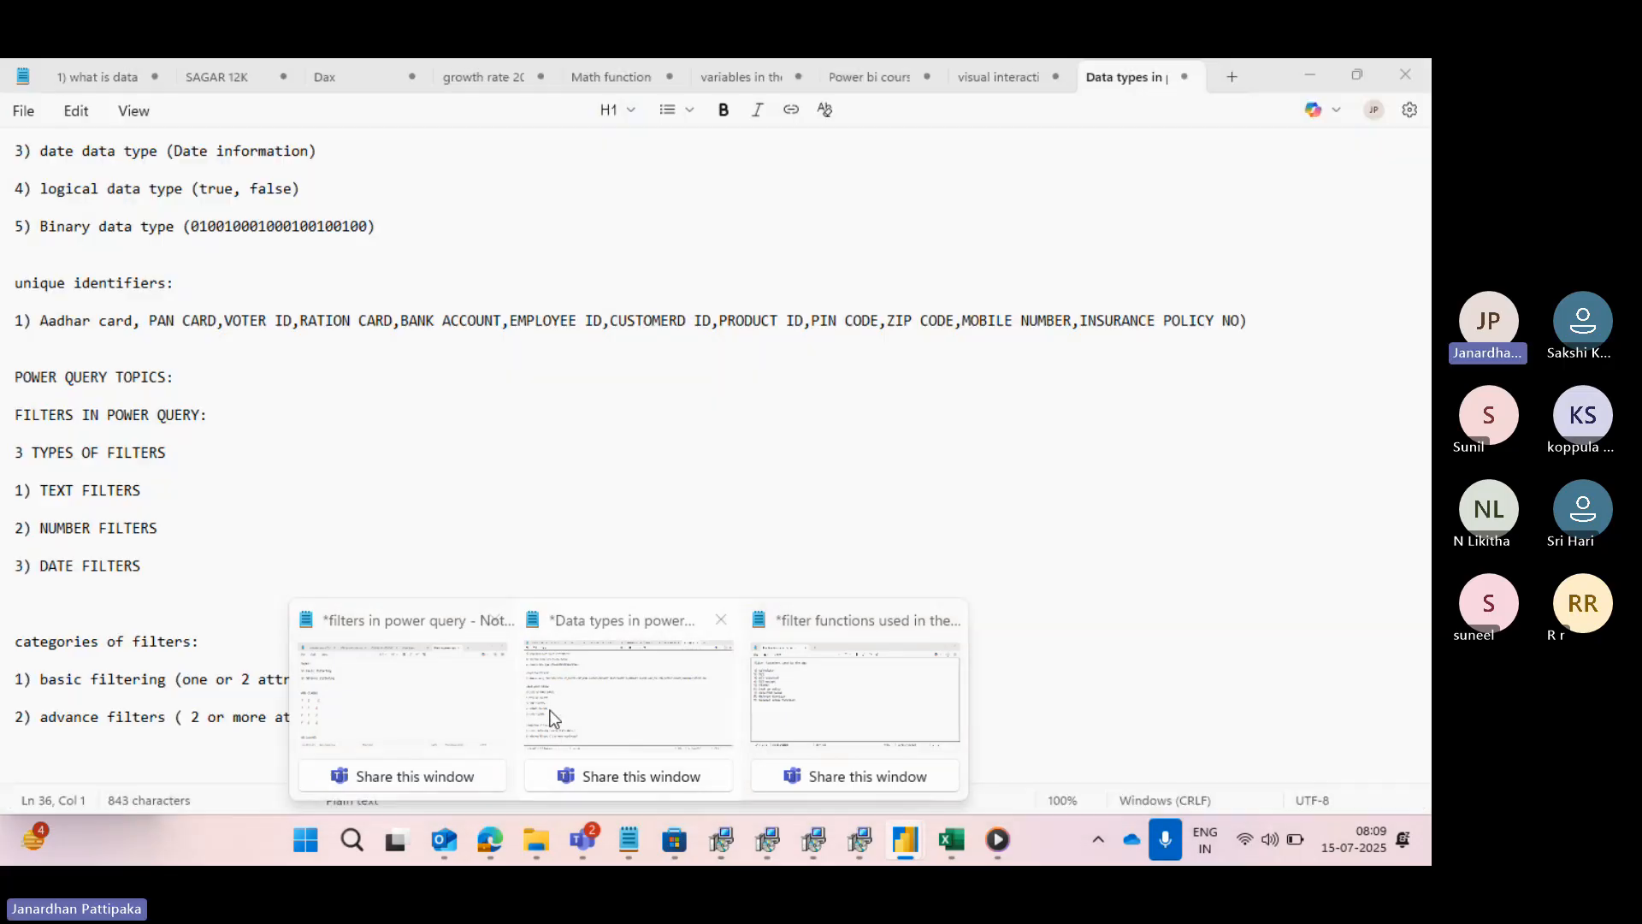
pyautogui.click(593, 715)
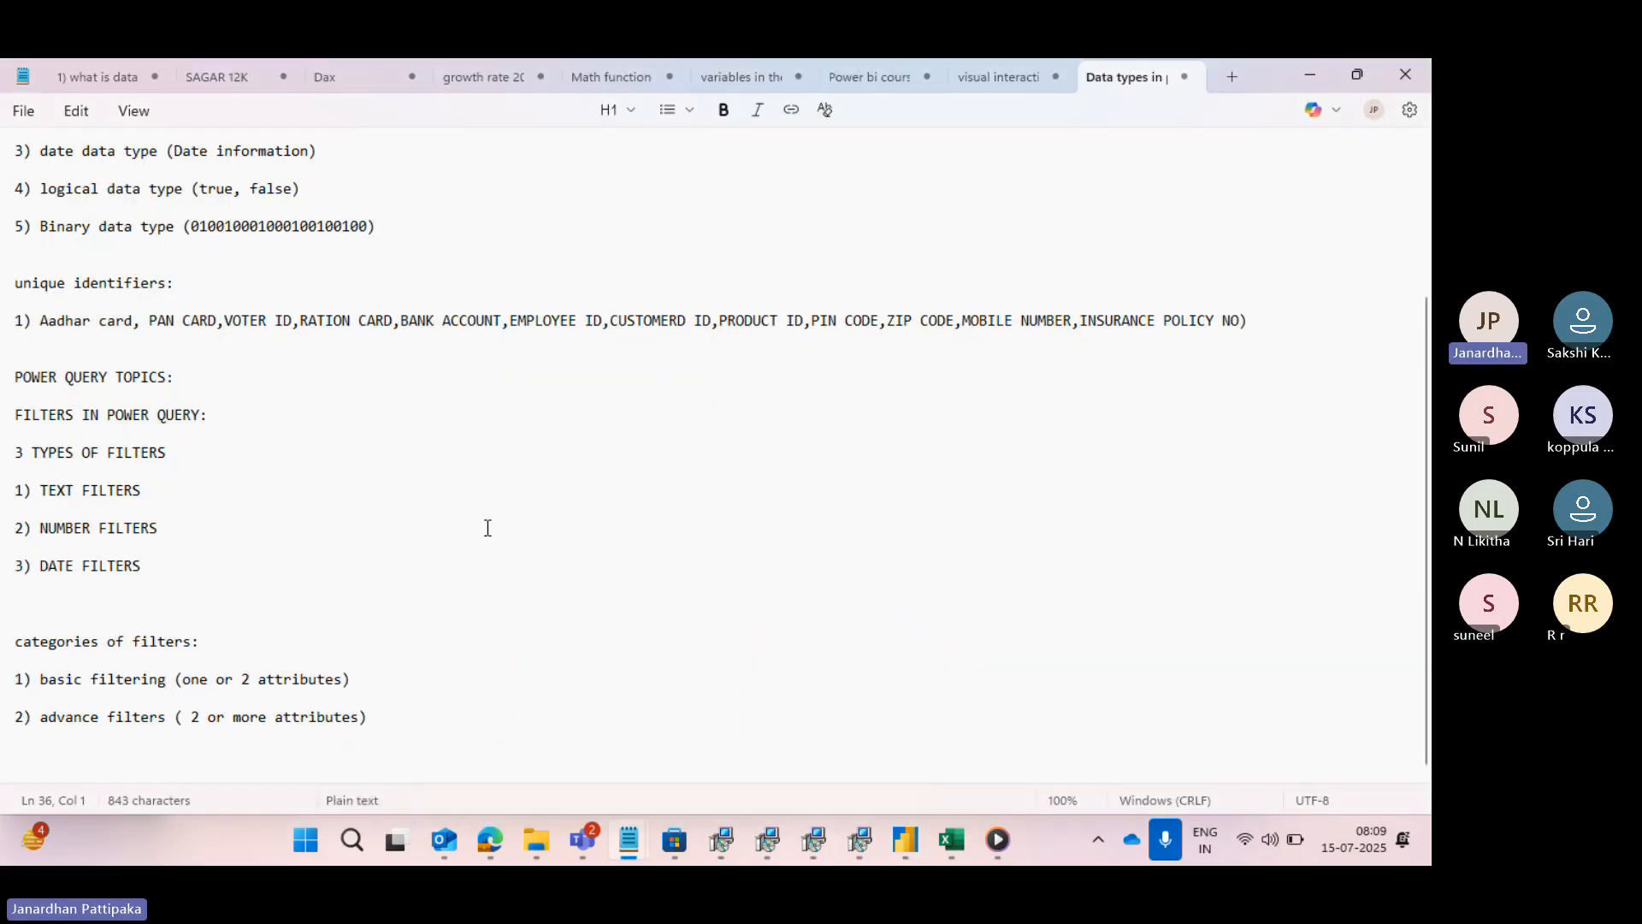
pyautogui.click(400, 715)
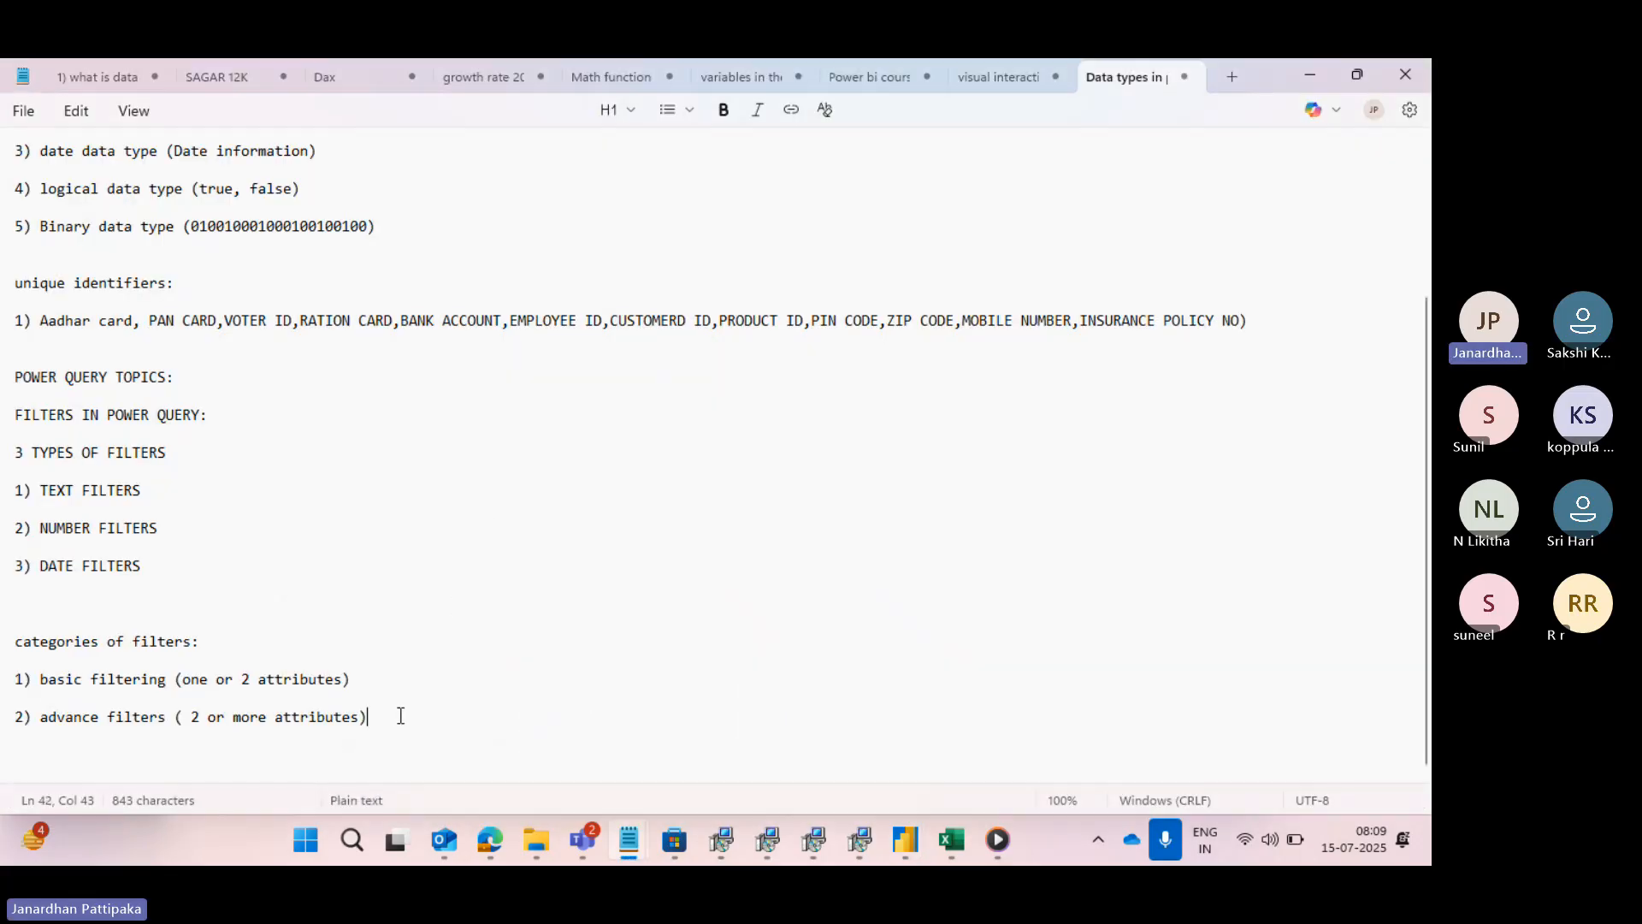
pyautogui.press('Return')
pyautogui.press('Return')
pyautogui.press('Return')
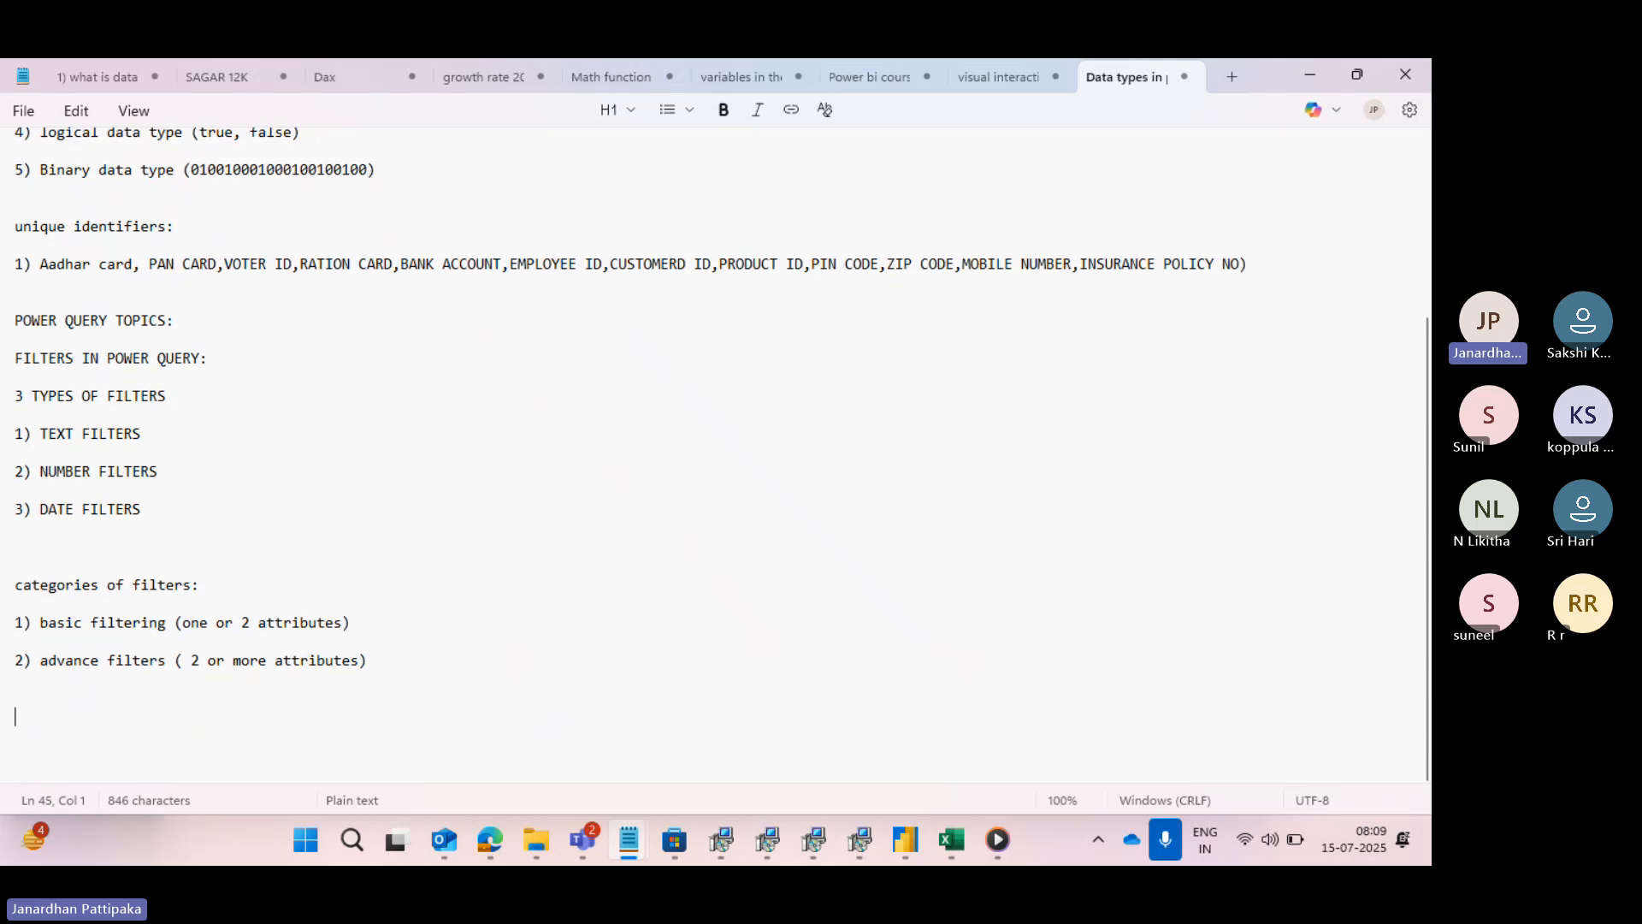
pyautogui.scroll(5, 649, 348)
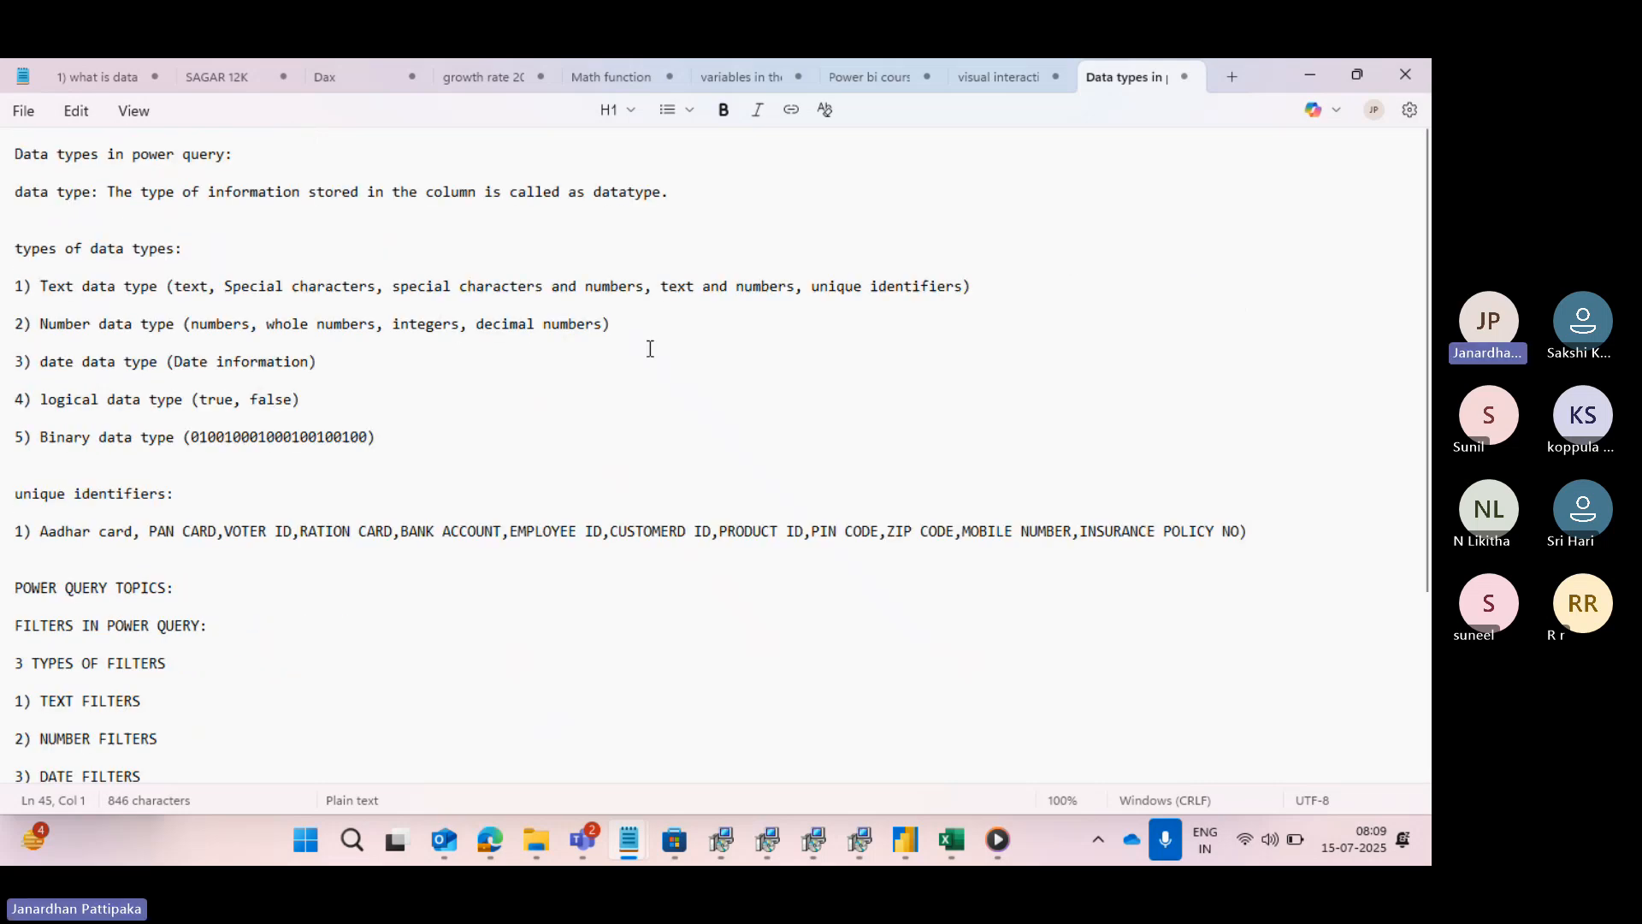
# - Create a new blank note and add the heading "AND:" in capitals with blank lines below it
pyautogui.click(1230, 76)
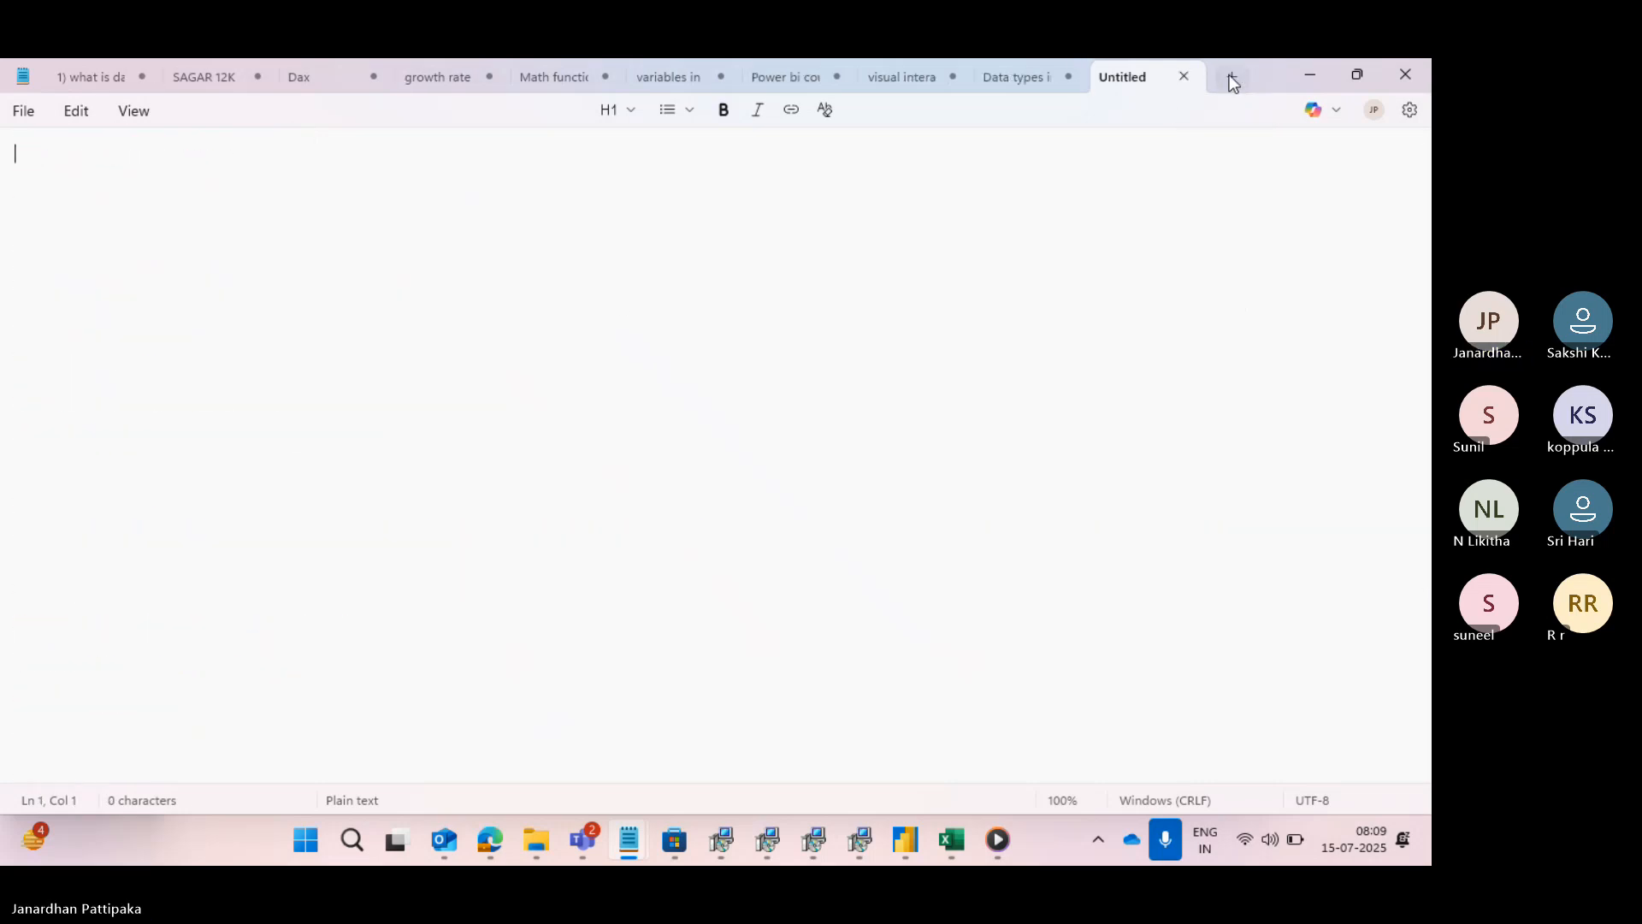
pyautogui.write('and')
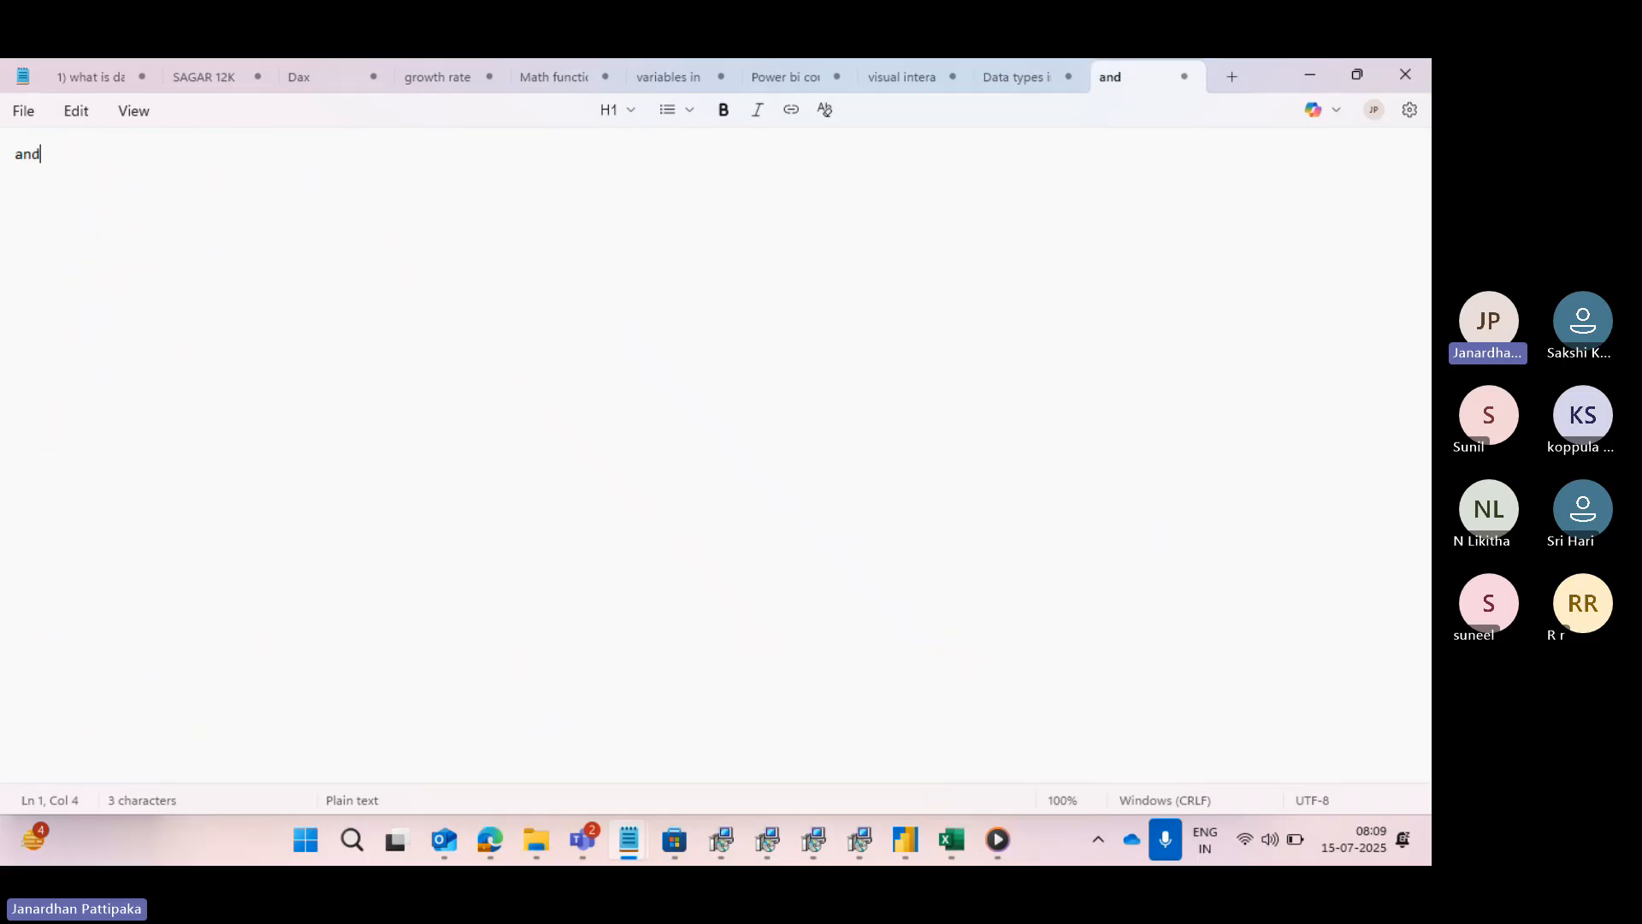
pyautogui.press('BackSpace')
pyautogui.press('BackSpace')
pyautogui.press('BackSpace')
pyautogui.press('capslock')
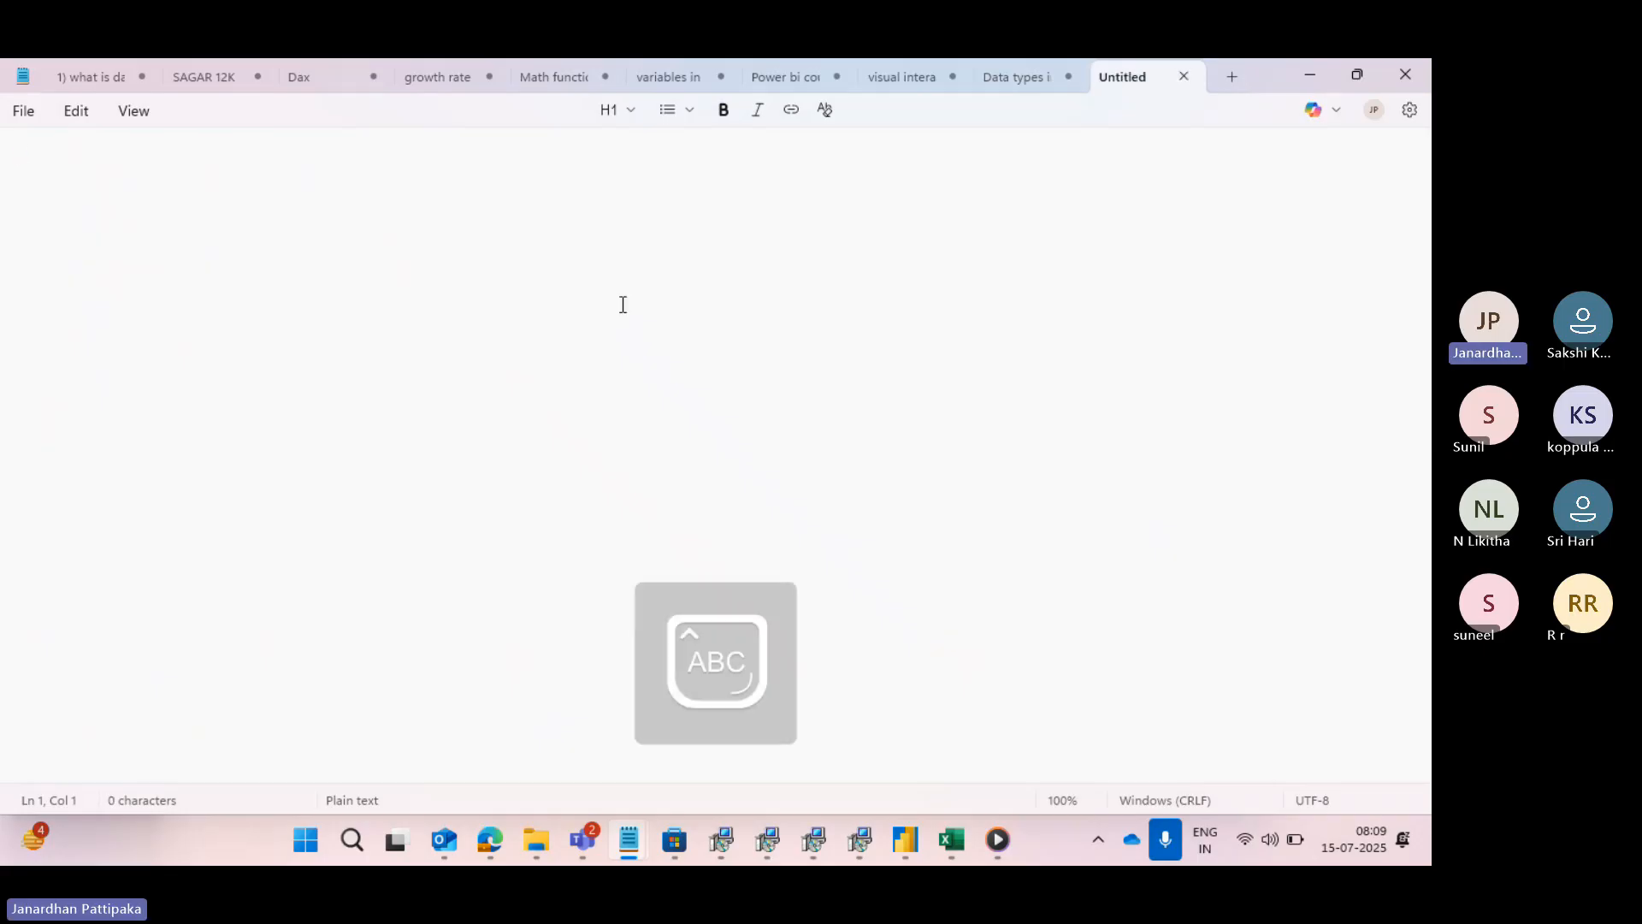
pyautogui.write('AND:')
pyautogui.press('Return')
pyautogui.press('Return')
pyautogui.press('Return')
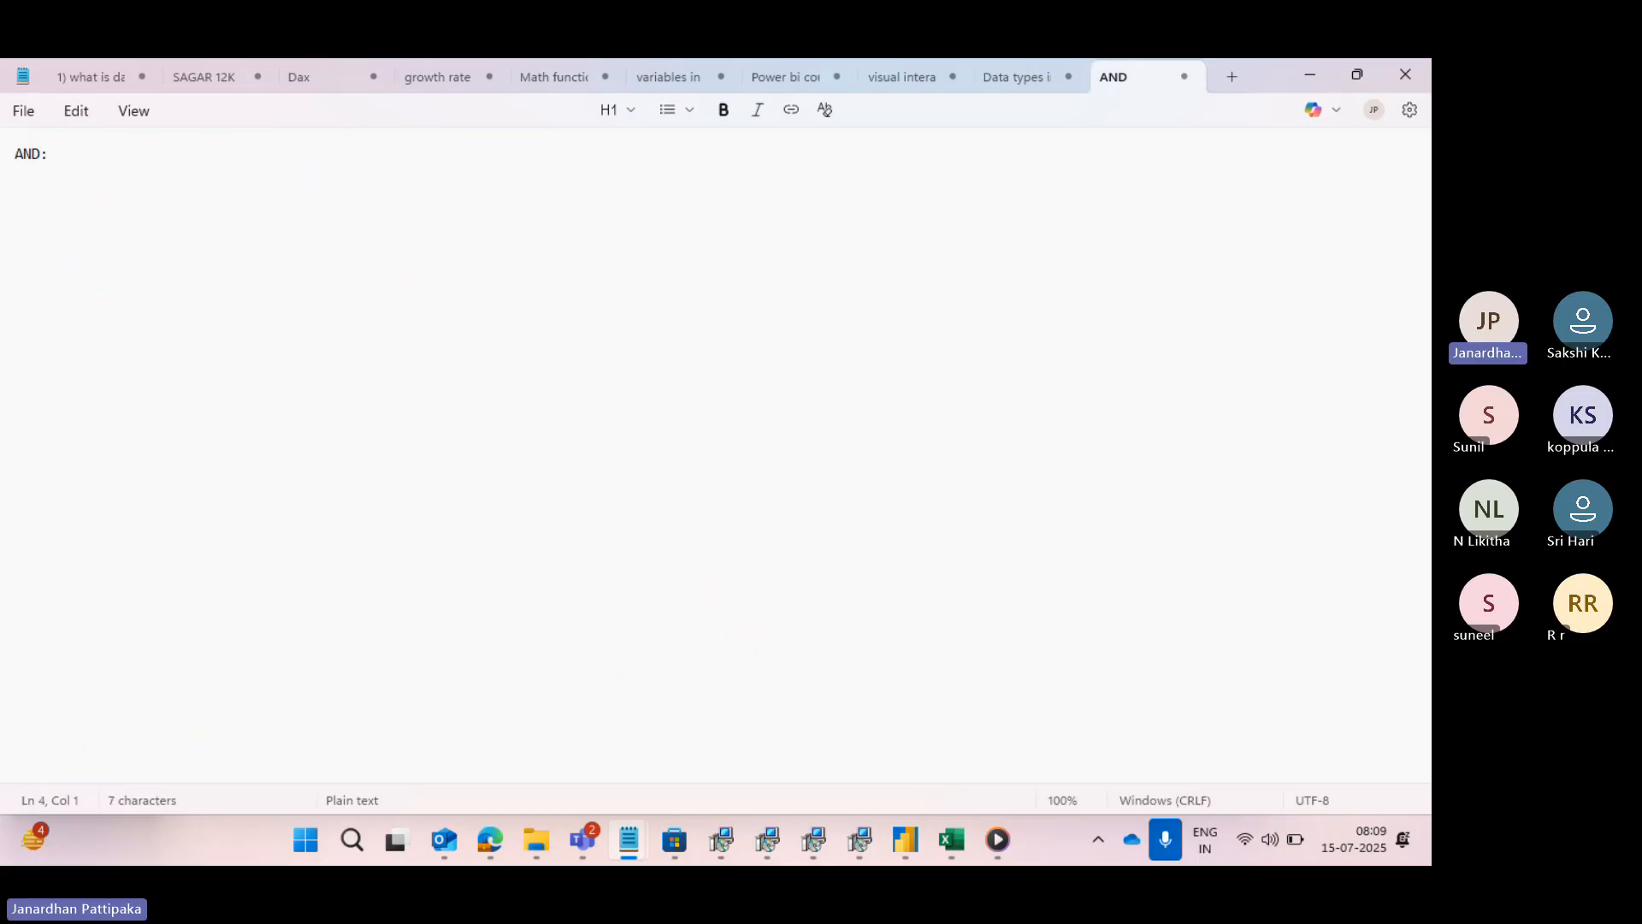
# - Write the first two rows of the AND truth table, "T T T" and "T F F"
pyautogui.write('T')
pyautogui.press('BackSpace')
pyautogui.press('BackSpace')
pyautogui.write('T')
pyautogui.press('Return')
pyautogui.press('Return')
pyautogui.write('T')
pyautogui.write('    F     ')
pyautogui.write('F')
# - Complete the AND truth table with rows "F T F" and "F F F", and highlight its "T T T" row
pyautogui.press('Return')
pyautogui.press('Return')
pyautogui.write('F   T      F')
pyautogui.press('Return')
pyautogui.press('Return')
pyautogui.write('F  ')
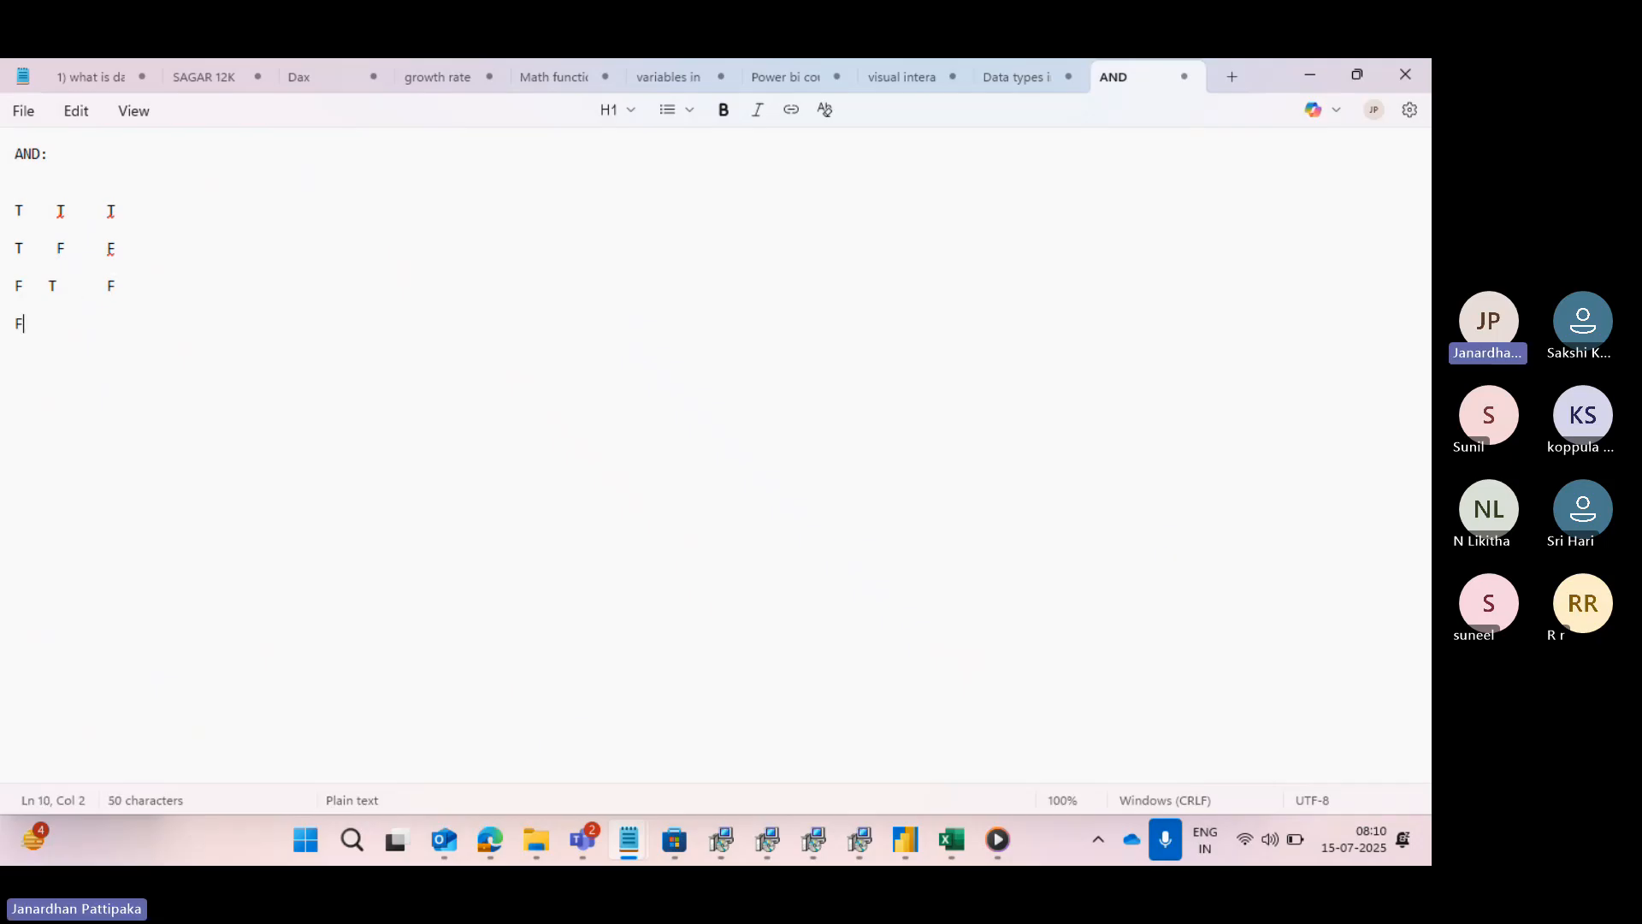
pyautogui.write(' F      F')
pyautogui.moveTo(19, 210); pyautogui.dragTo(134, 218)
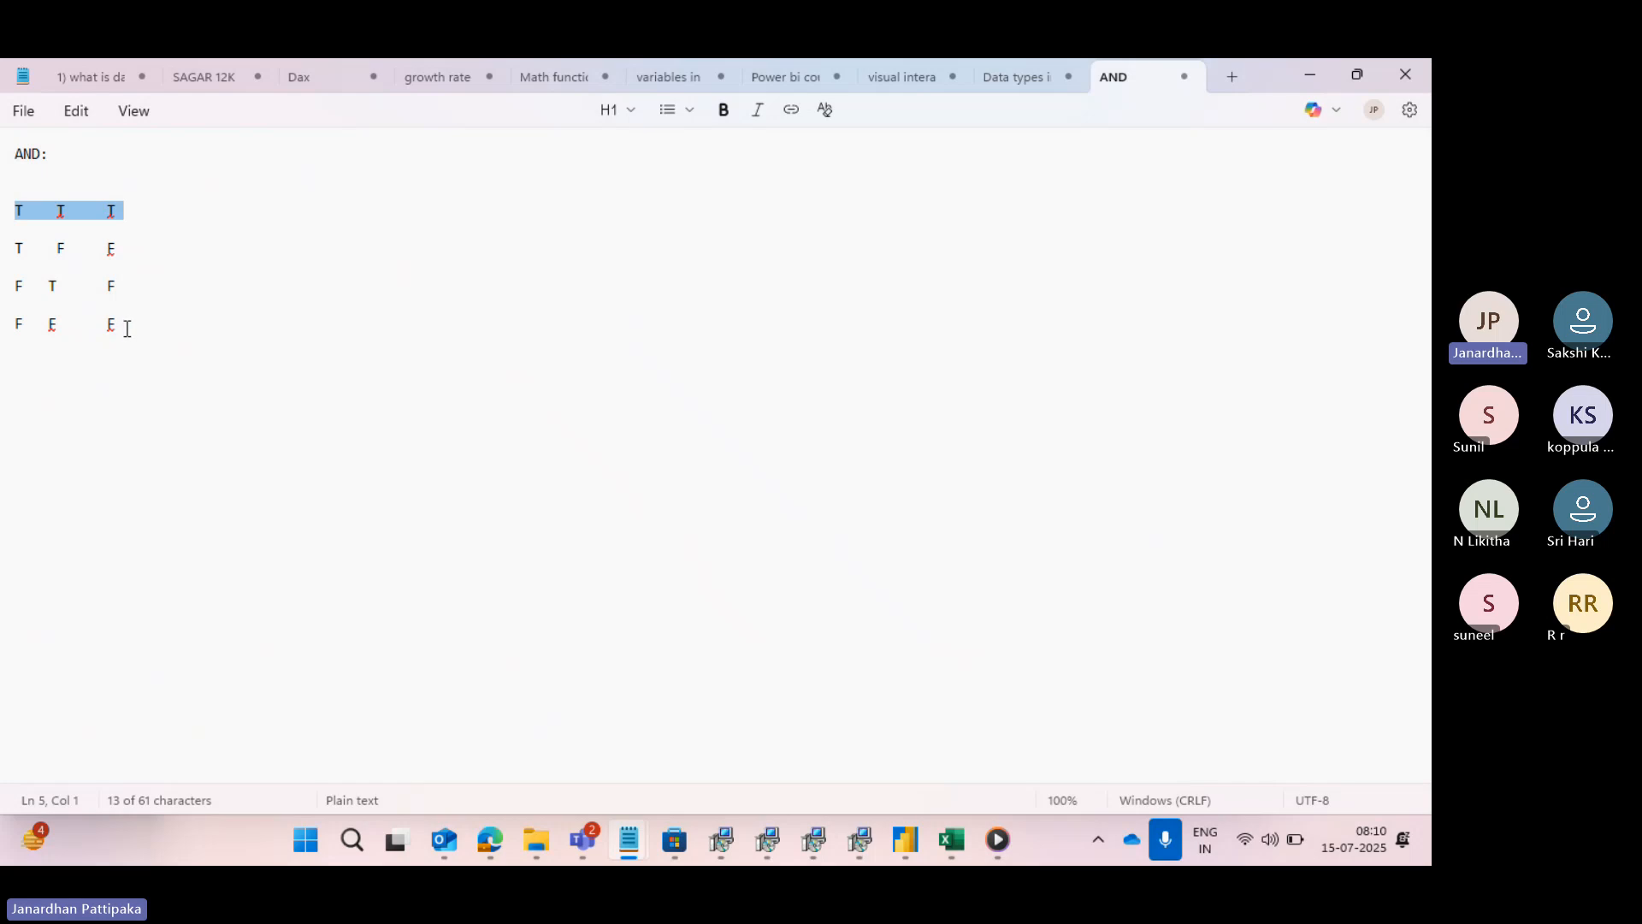
# - Add the heading "OR" below the AND truth table, separated by blank lines
pyautogui.click(154, 333)
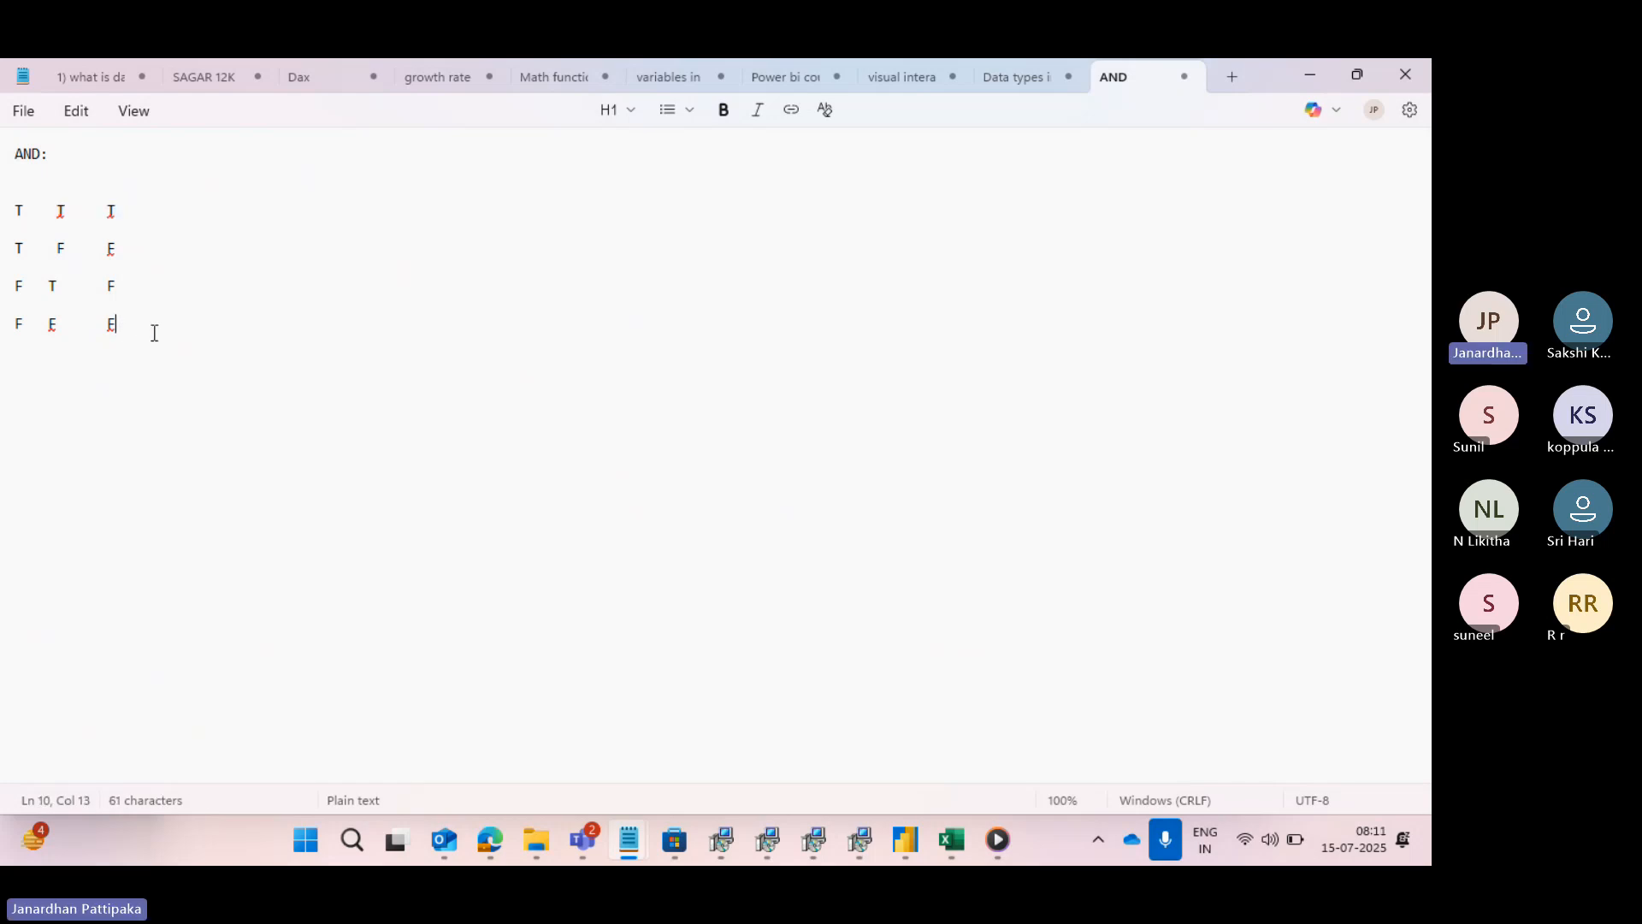
pyautogui.press('Return')
pyautogui.press('Return')
pyautogui.press('Return')
pyautogui.press('Return')
pyautogui.press('Return')
pyautogui.write('OR')
pyautogui.press('Return')
pyautogui.press('Return')
# - Write the first two rows of the OR truth table, "T T T" and "T F T"
pyautogui.write('T    T    T')
pyautogui.press('Return')
pyautogui.press('Return')
pyautogui.press('Return')
pyautogui.write('T   F     T')
pyautogui.press('Return')
pyautogui.press('Return')
pyautogui.press('Return')
# - Complete the OR truth table with rows "F T T" and "F F F"
pyautogui.write('F    ')
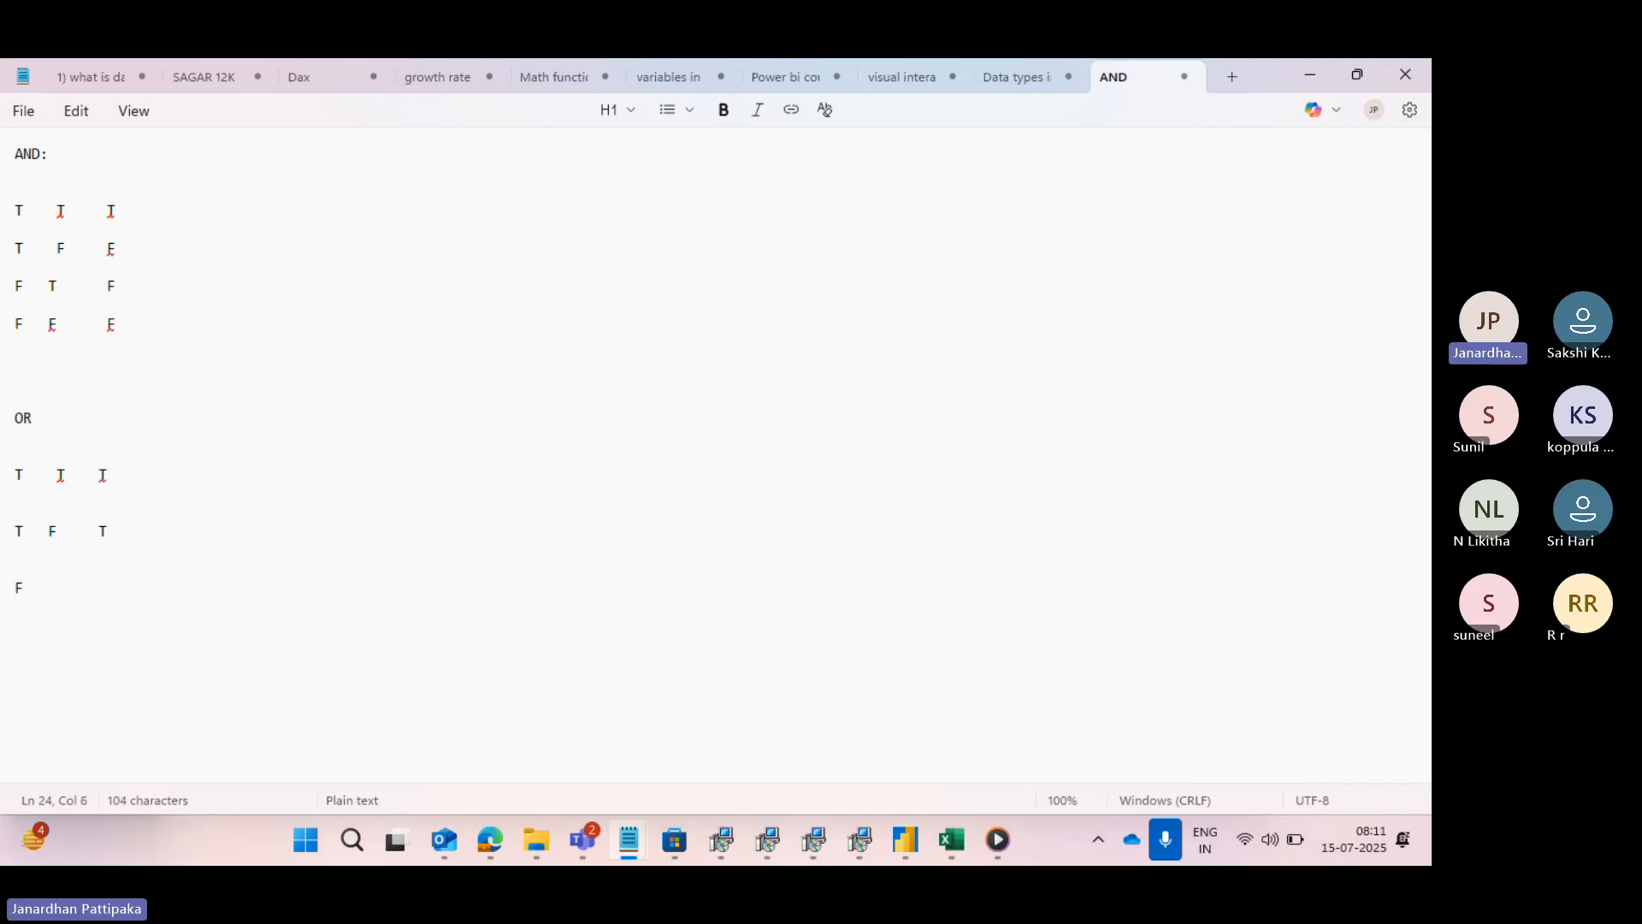
pyautogui.write('T    T')
pyautogui.press('Return')
pyautogui.press('Return')
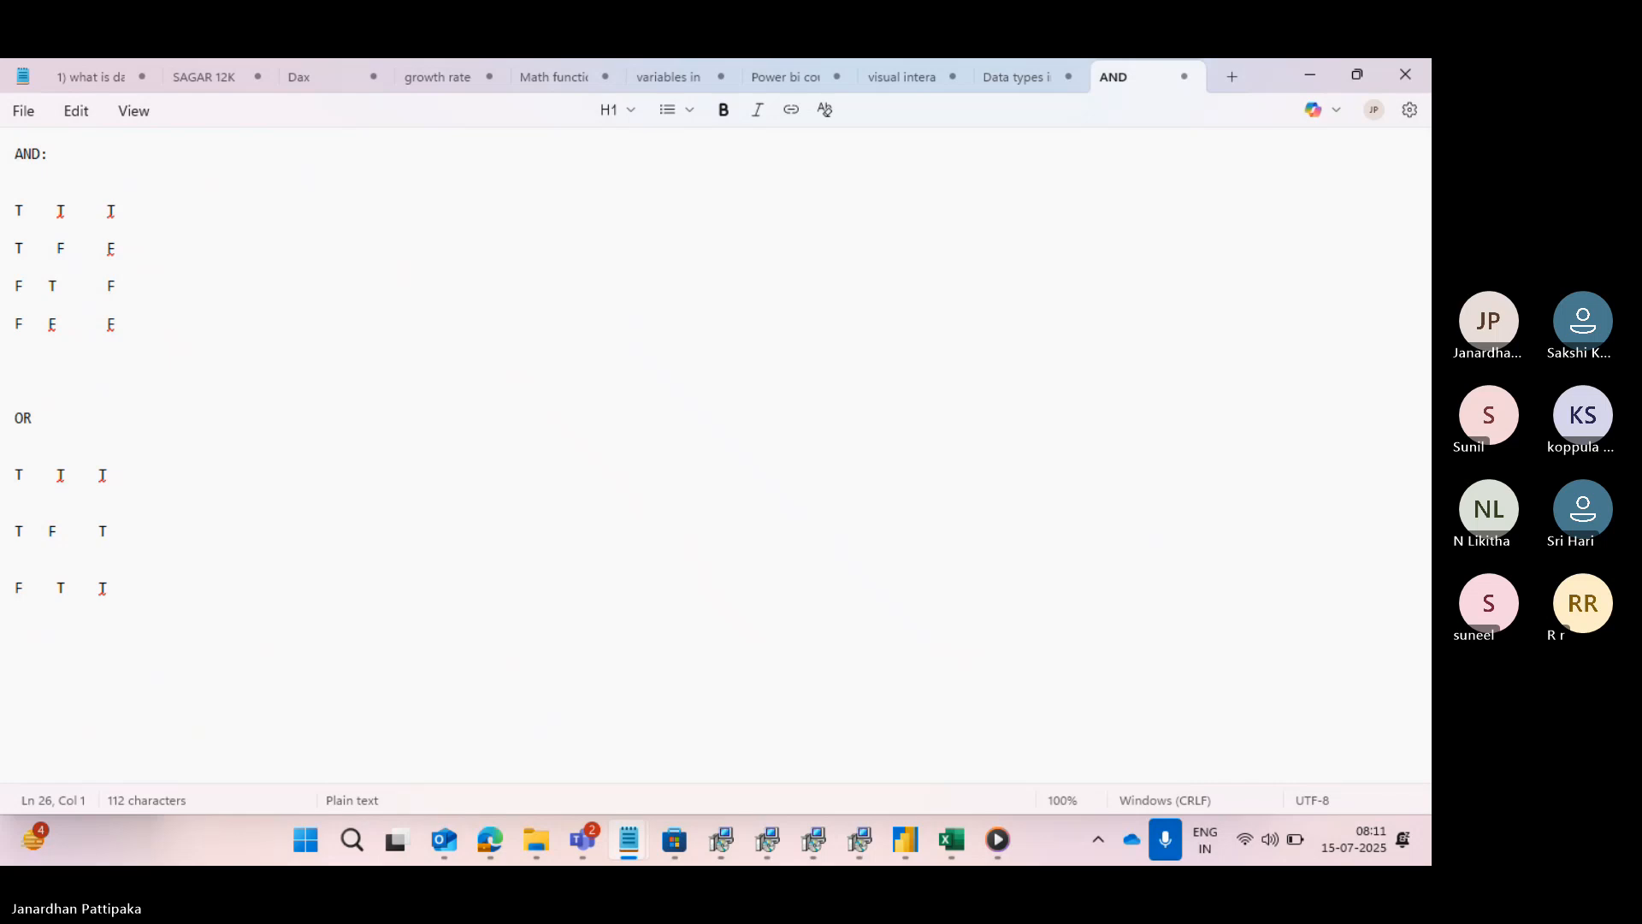
pyautogui.write('F  ')
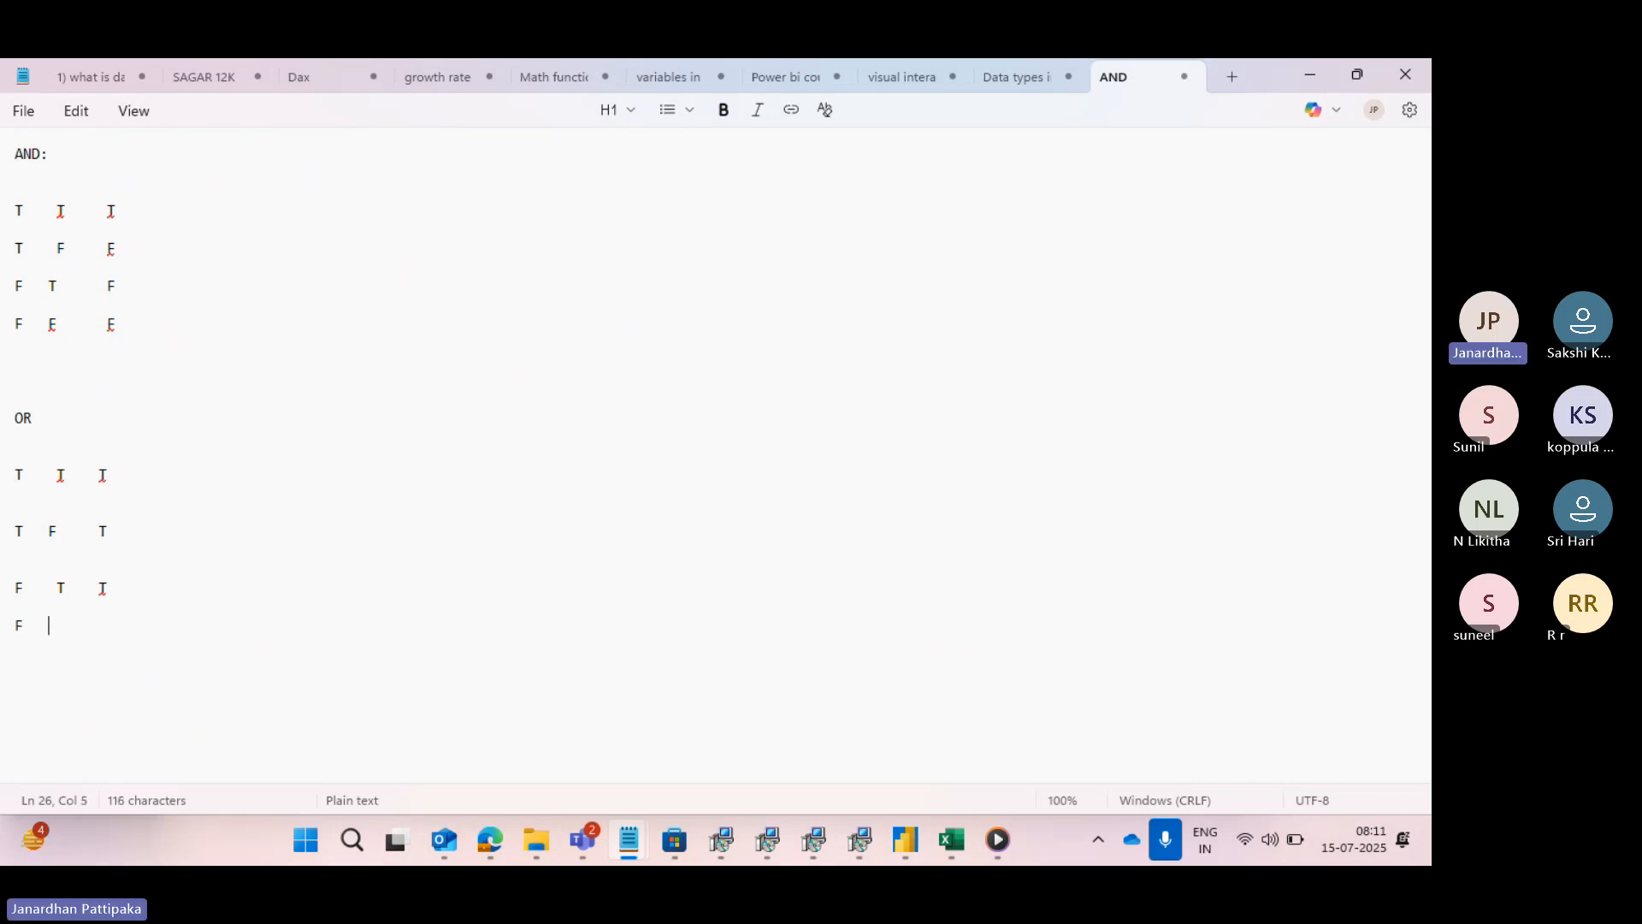
pyautogui.write('  F    F')
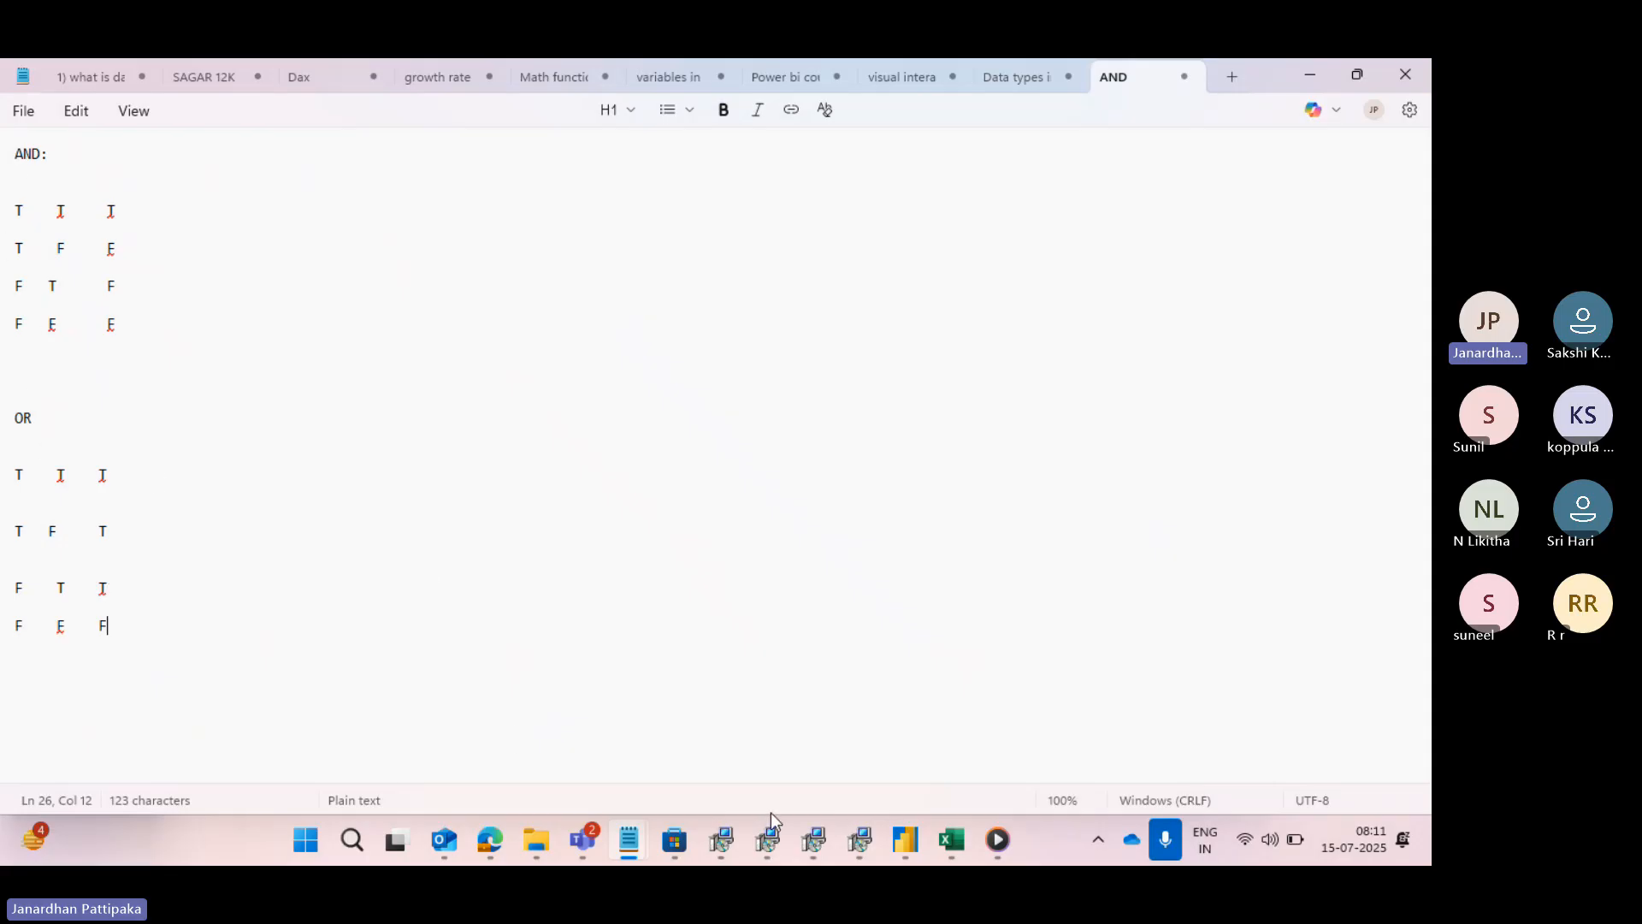
# - Switch to Power Query Editor, combine the State conditions California and New York with Or, and check the selected states
pyautogui.moveTo(902, 840)
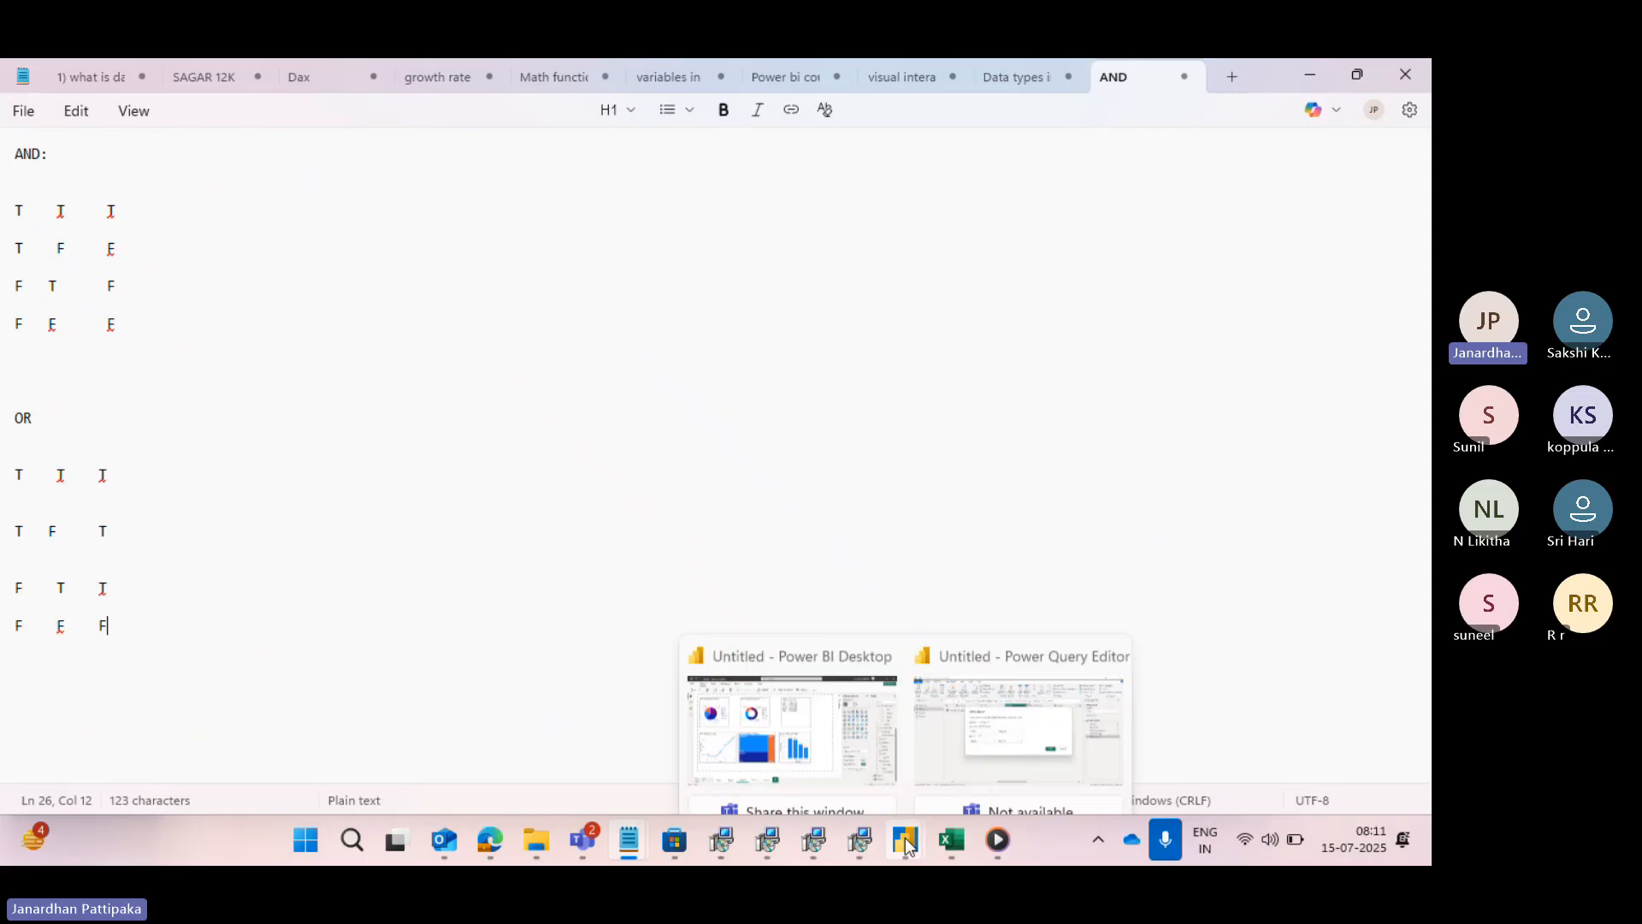
pyautogui.click(952, 730)
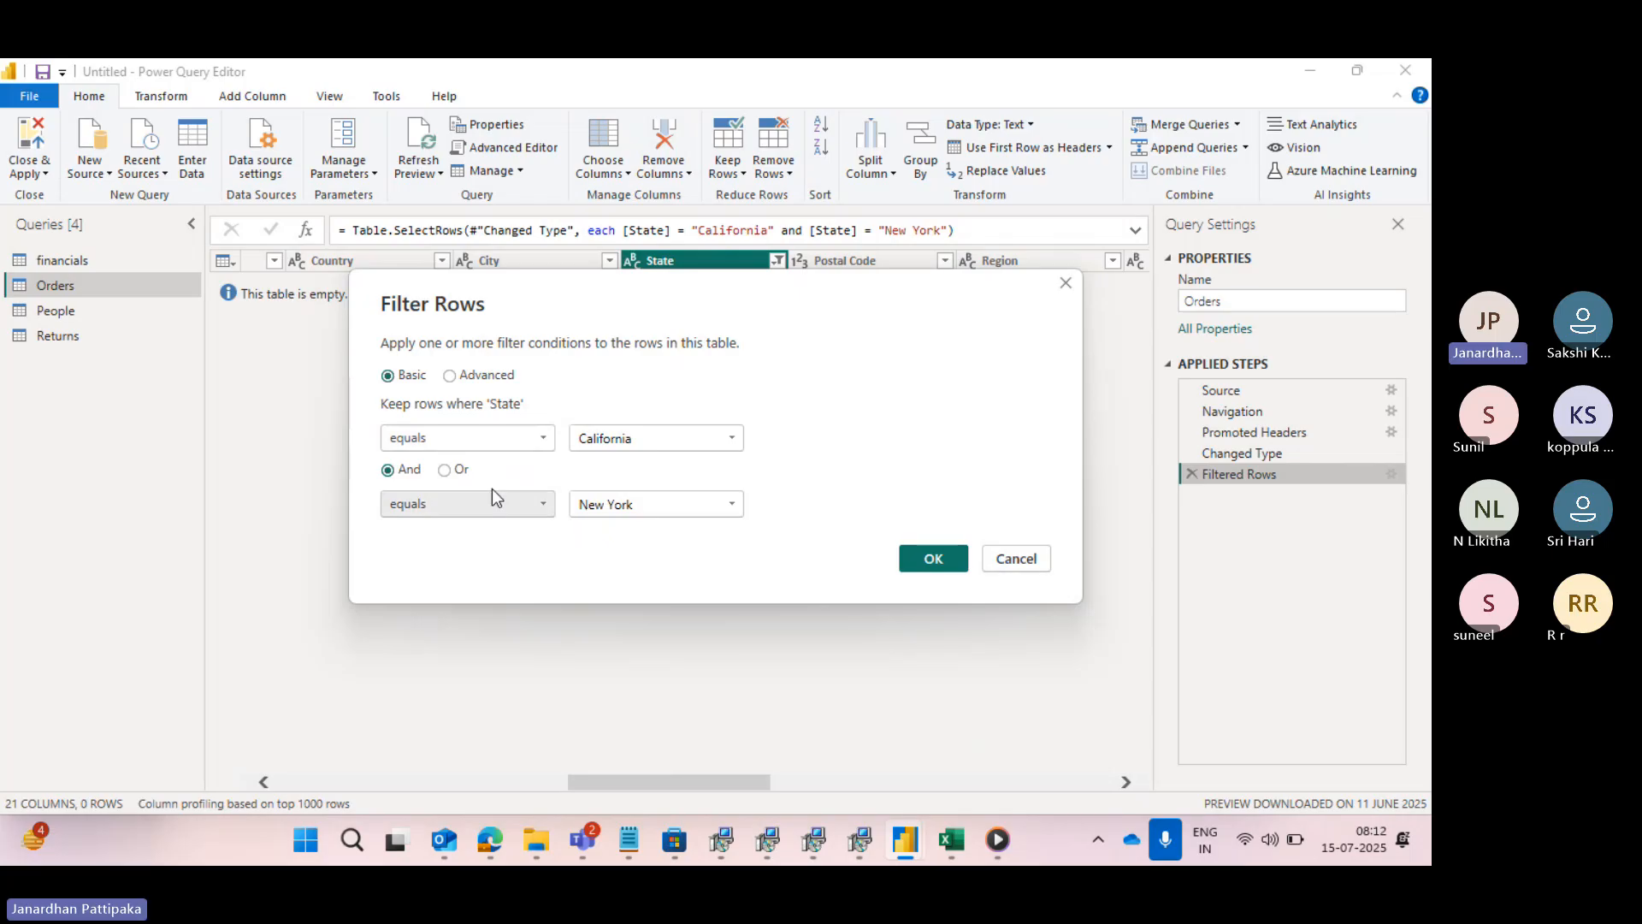
pyautogui.click(443, 471)
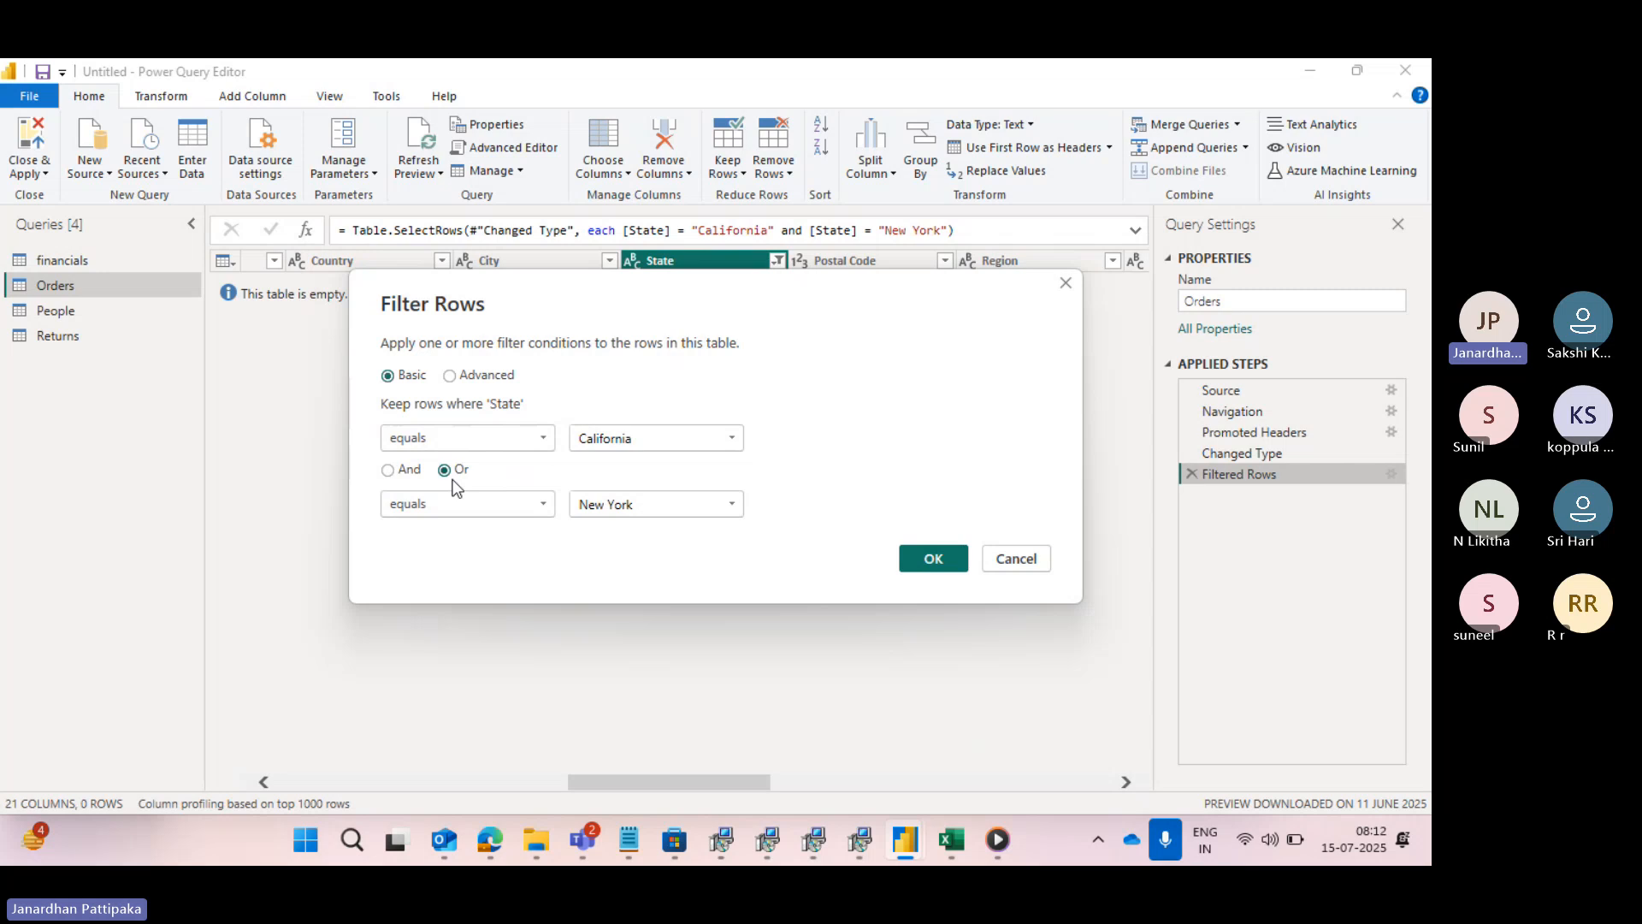
pyautogui.click(929, 558)
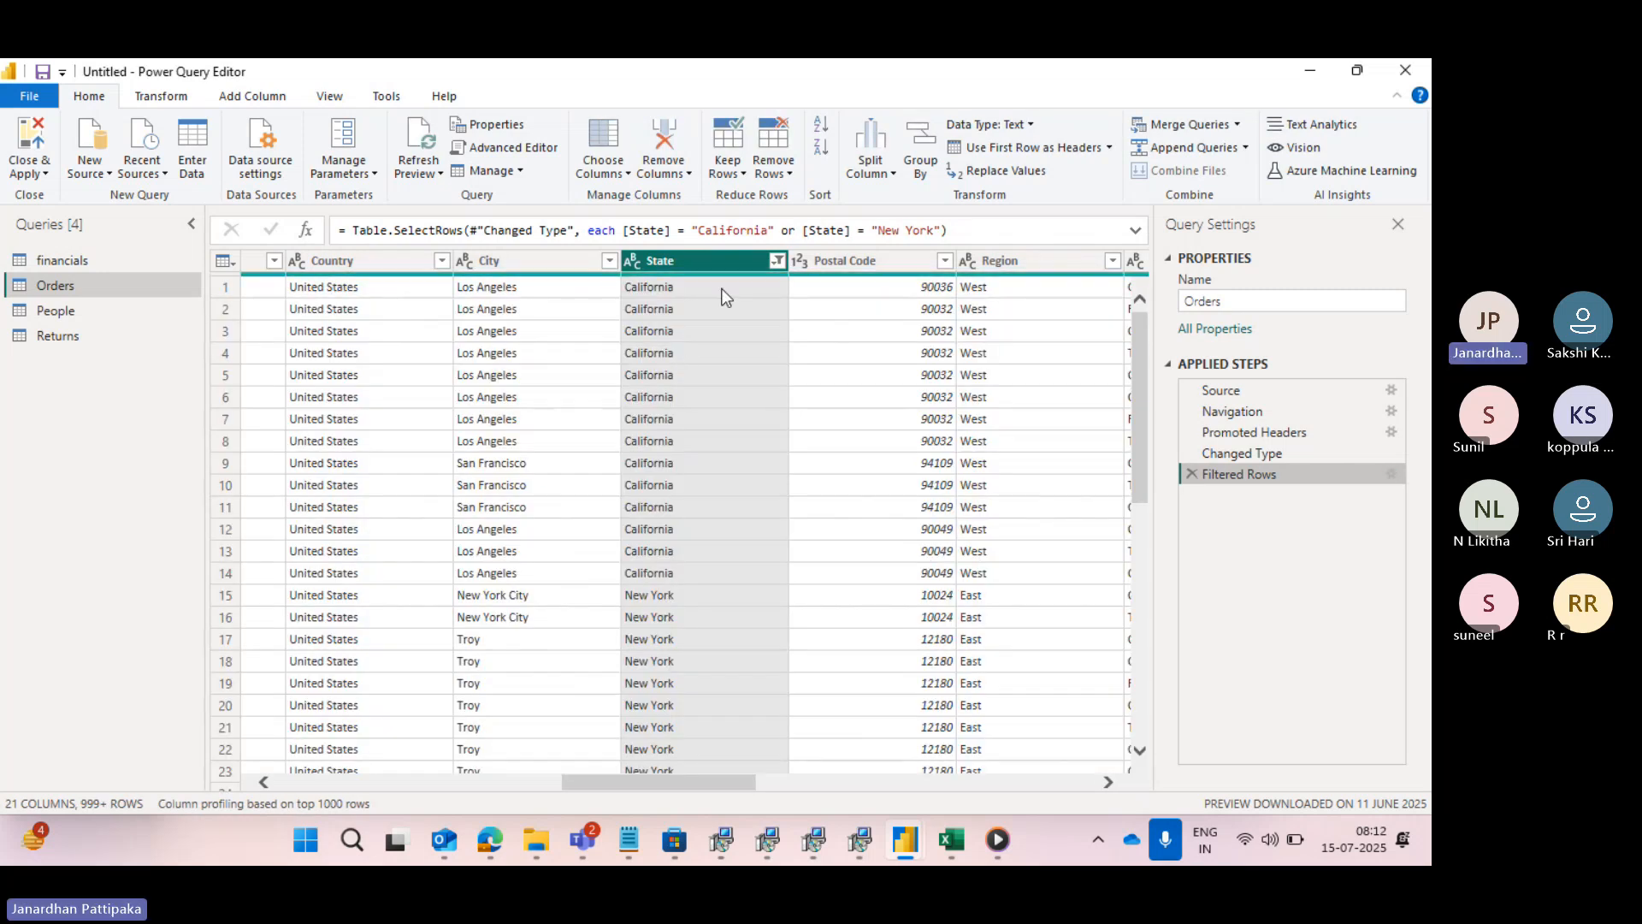
pyautogui.click(777, 261)
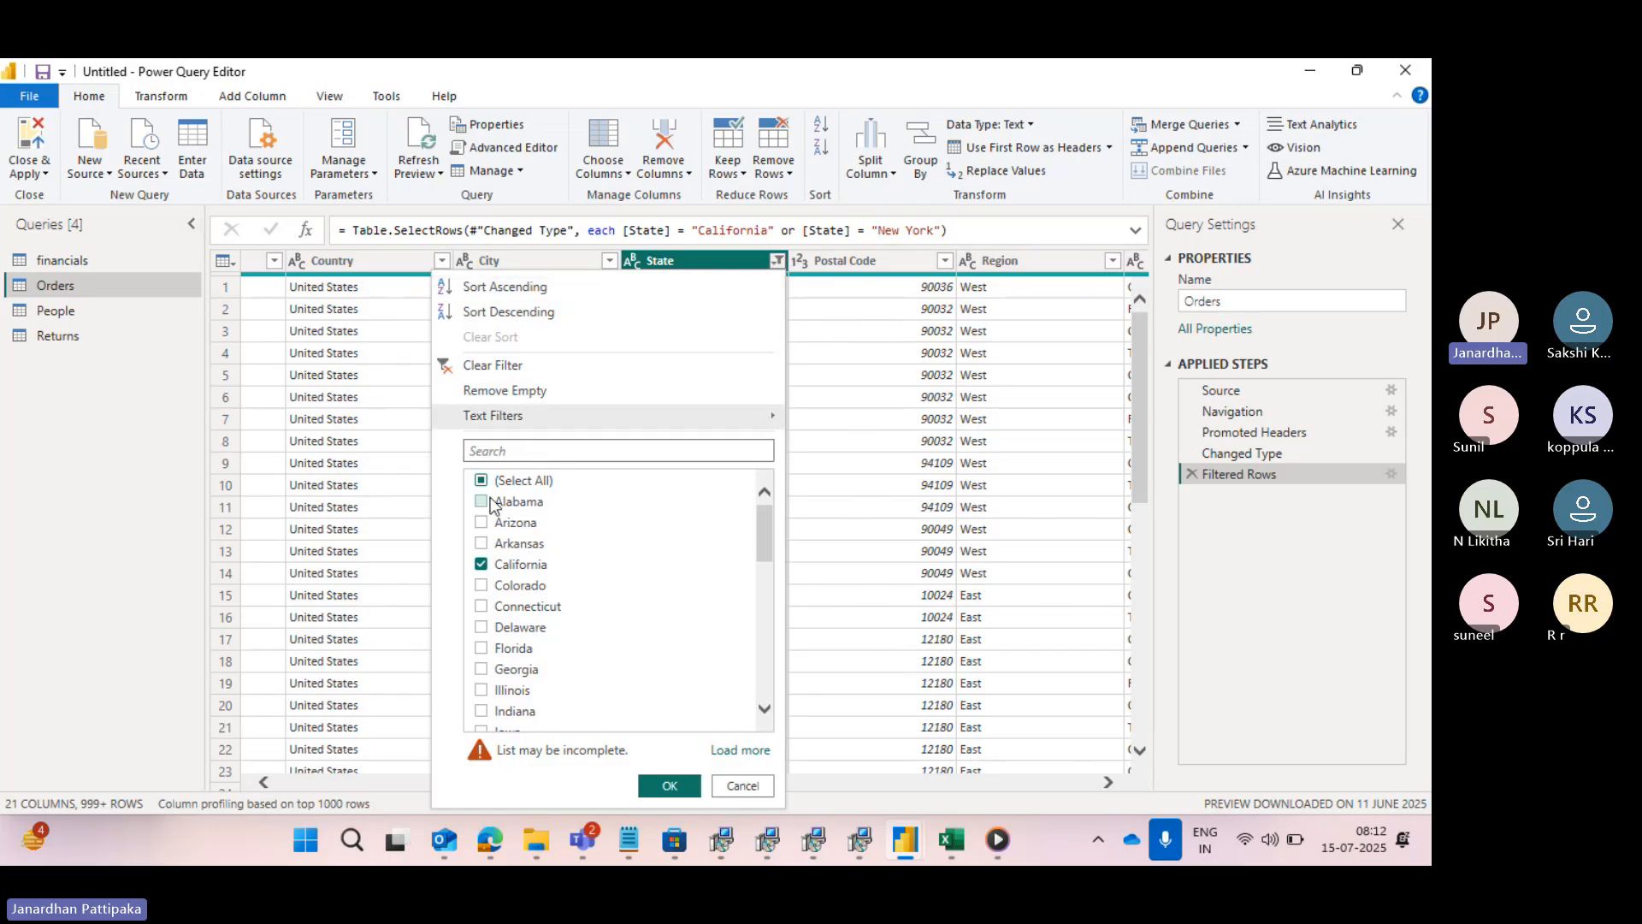
pyautogui.scroll(-5, 552, 603)
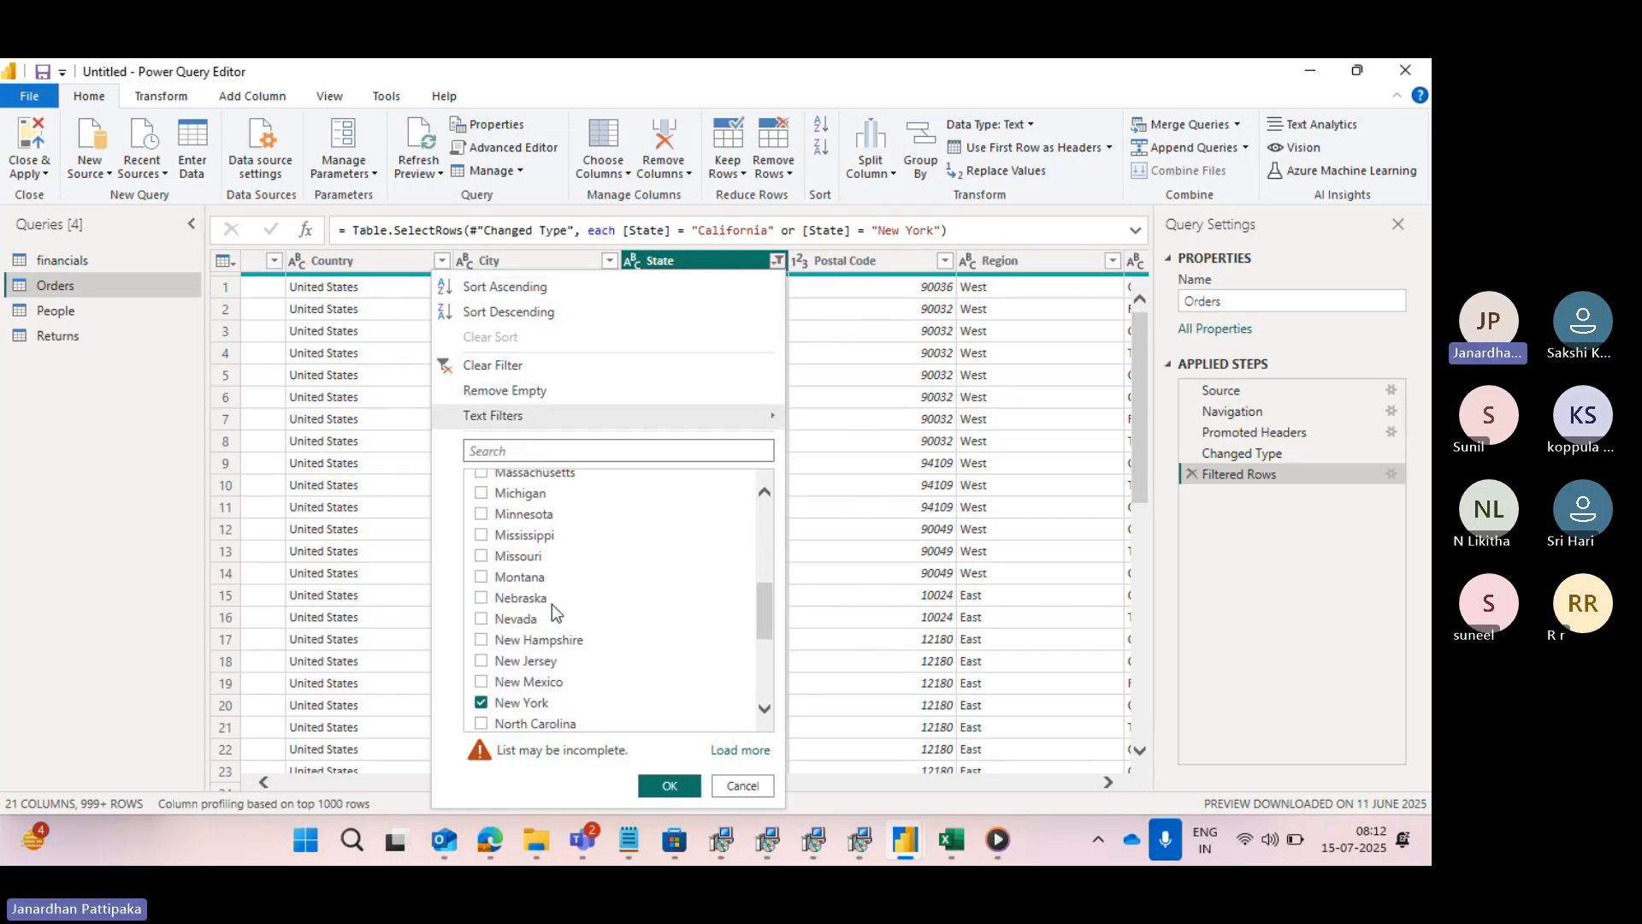
pyautogui.scroll(-2, 551, 604)
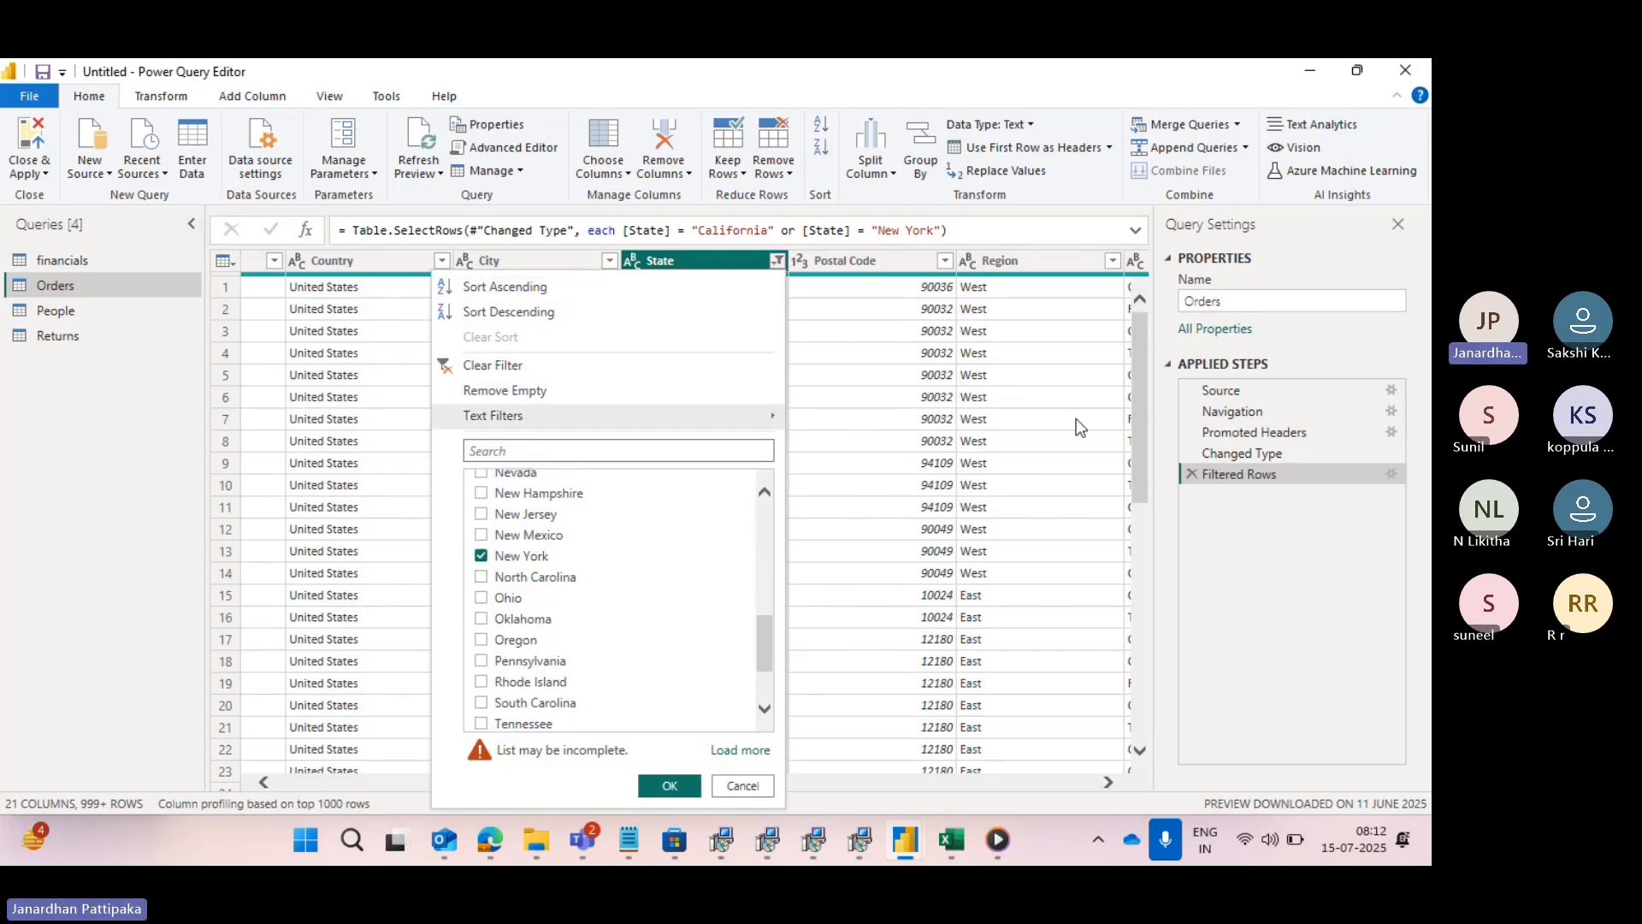
# - Change the State row filter to Advanced mode and add a third clause where State equals Alabama
pyautogui.click(1389, 470)
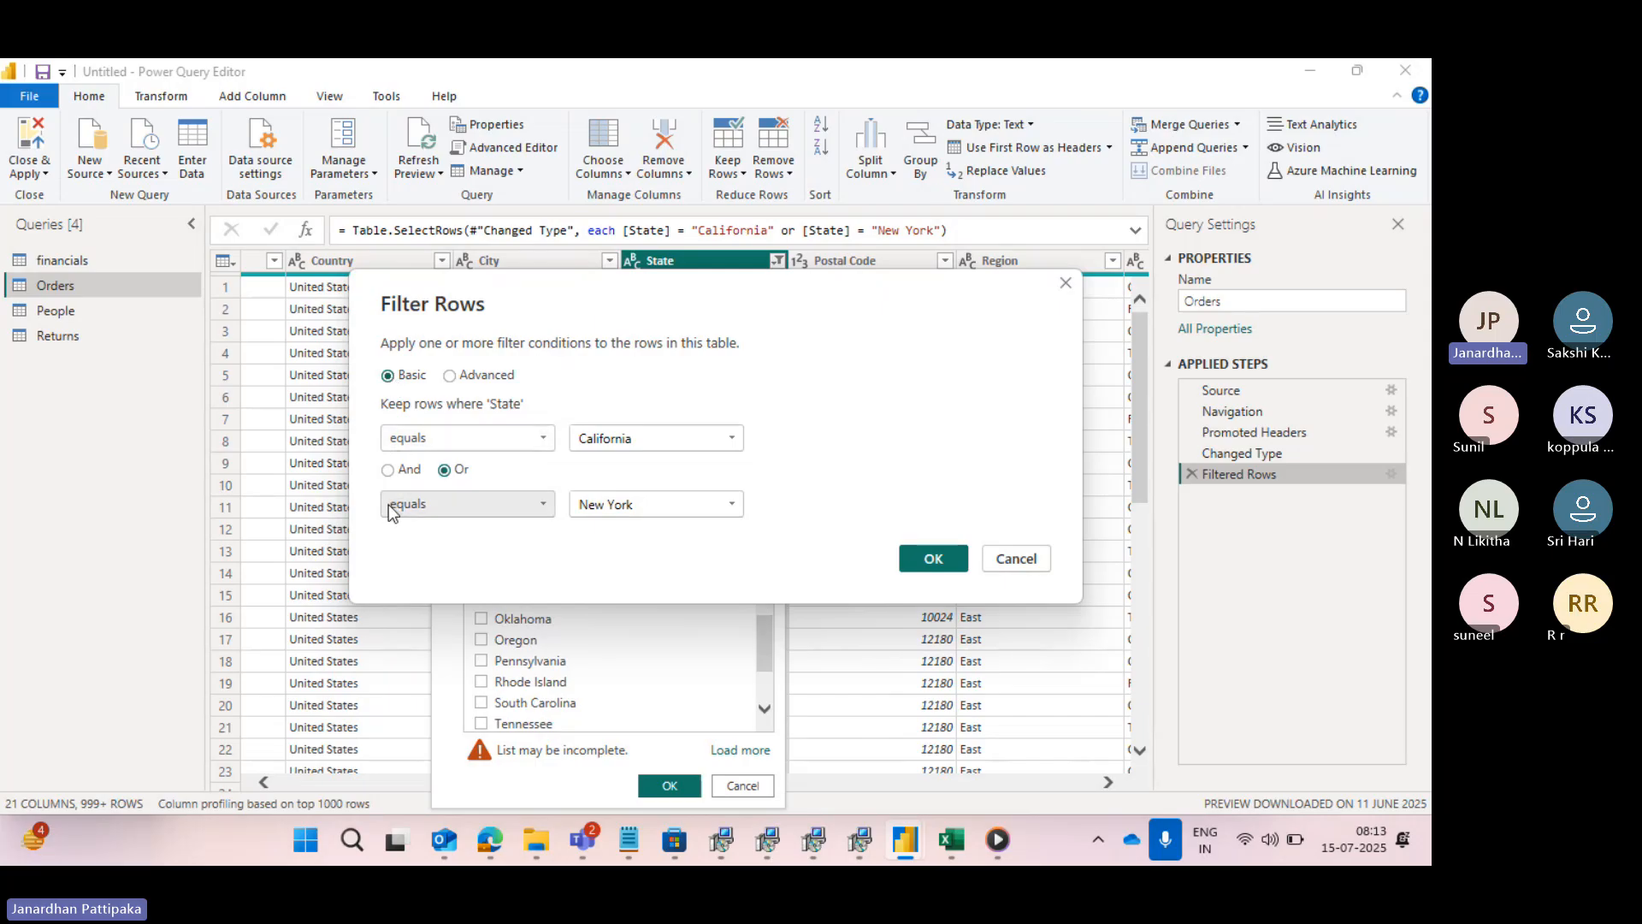
pyautogui.click(449, 376)
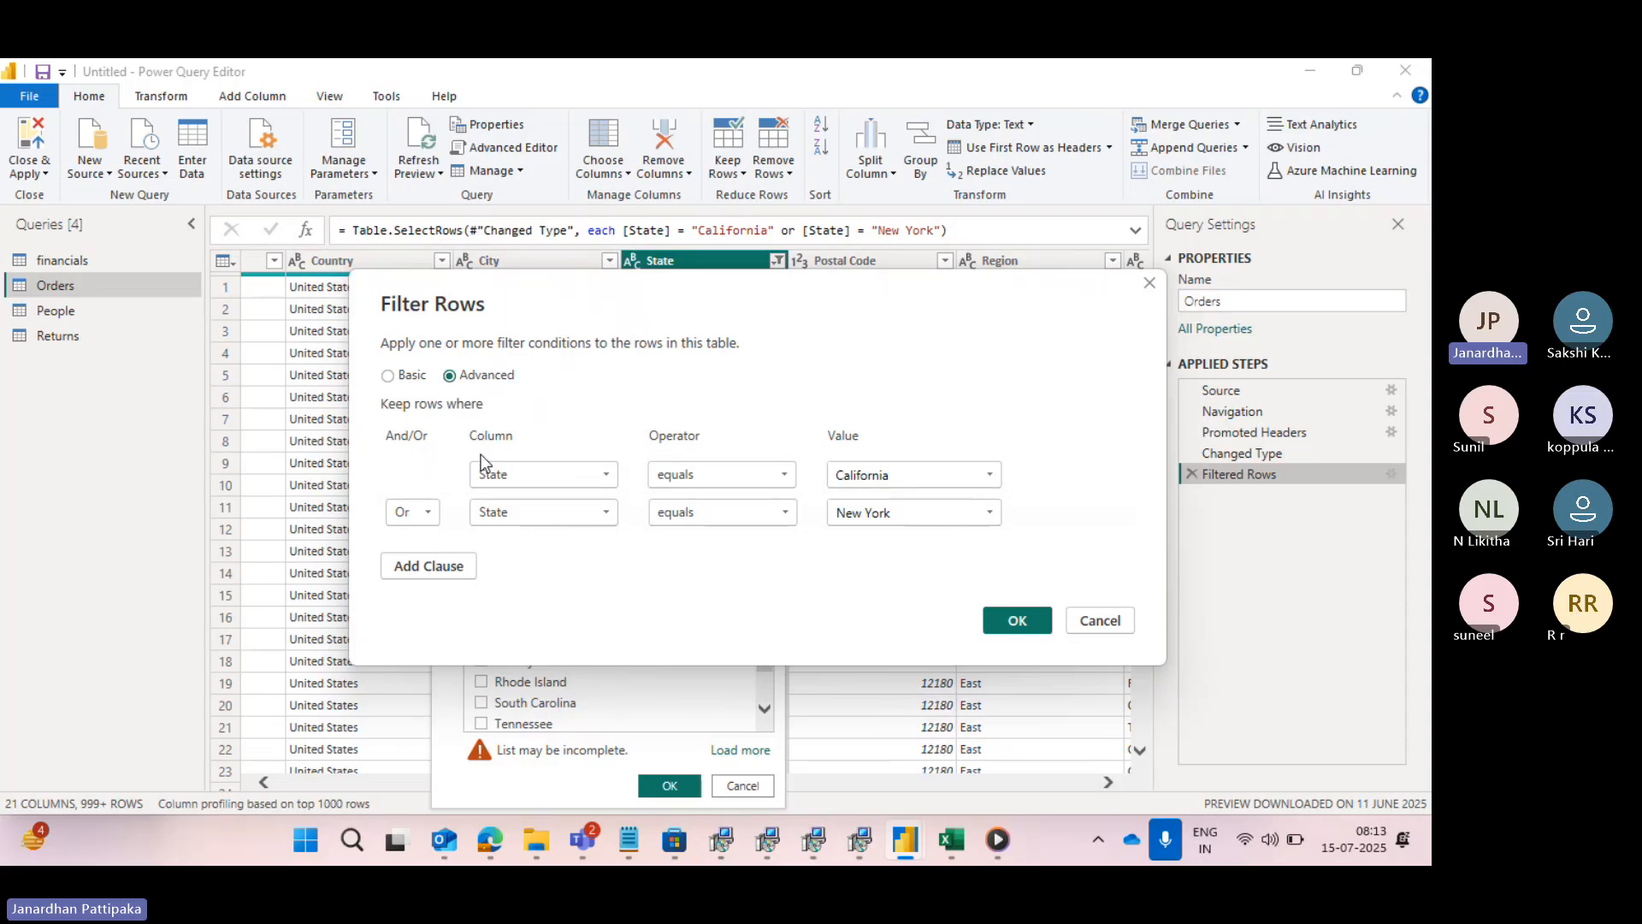
pyautogui.click(427, 566)
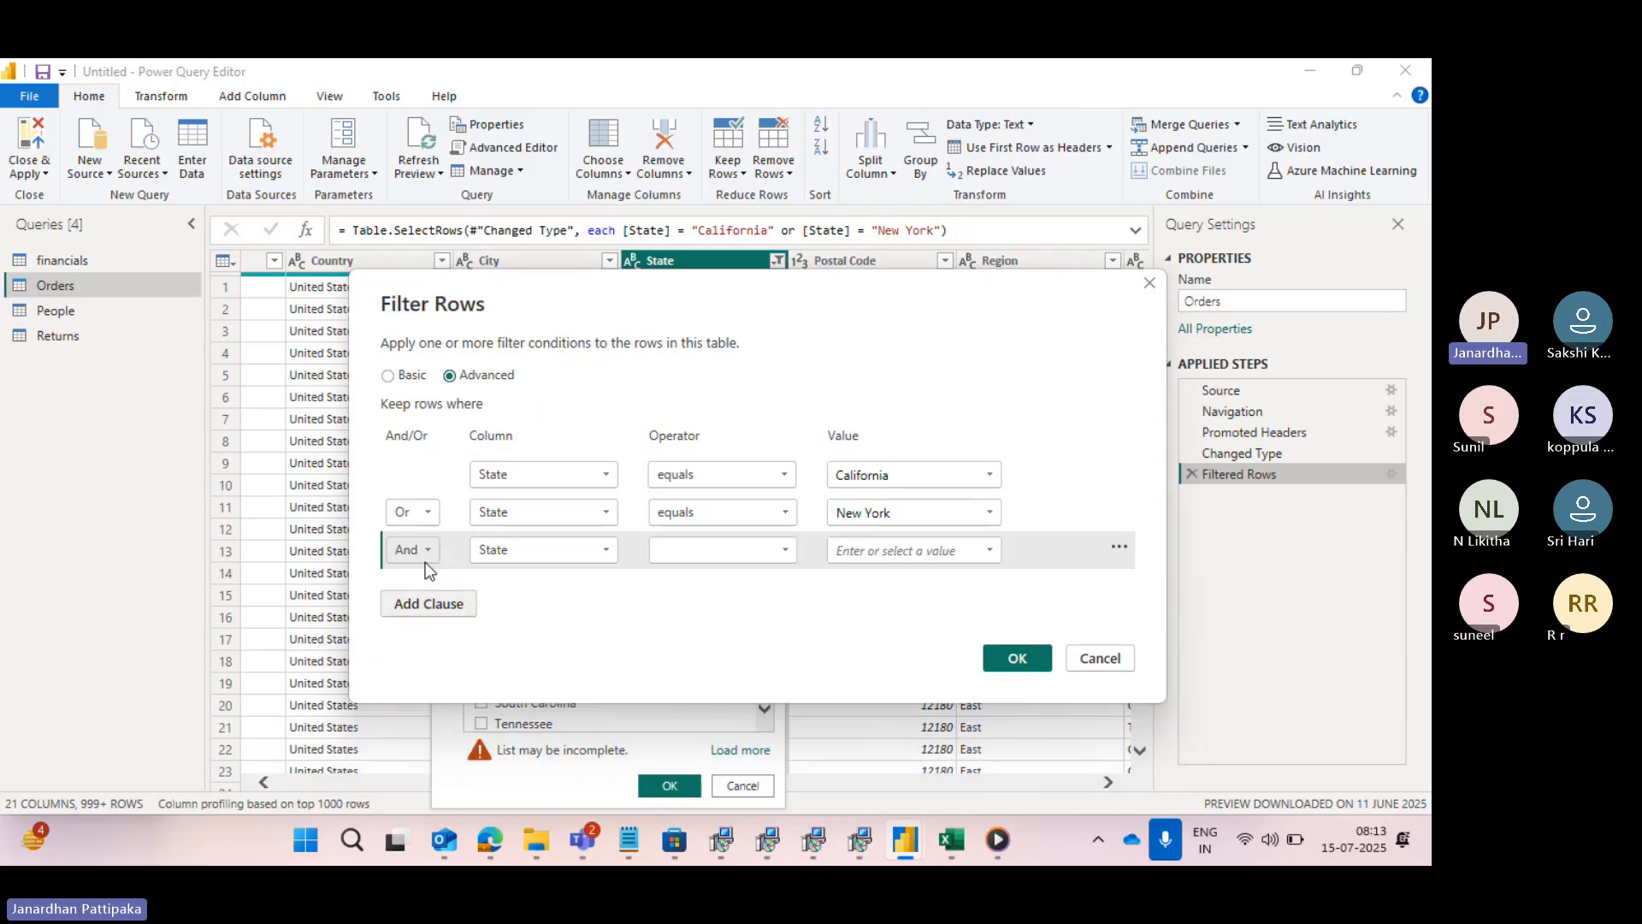
pyautogui.click(786, 549)
pyautogui.click(701, 573)
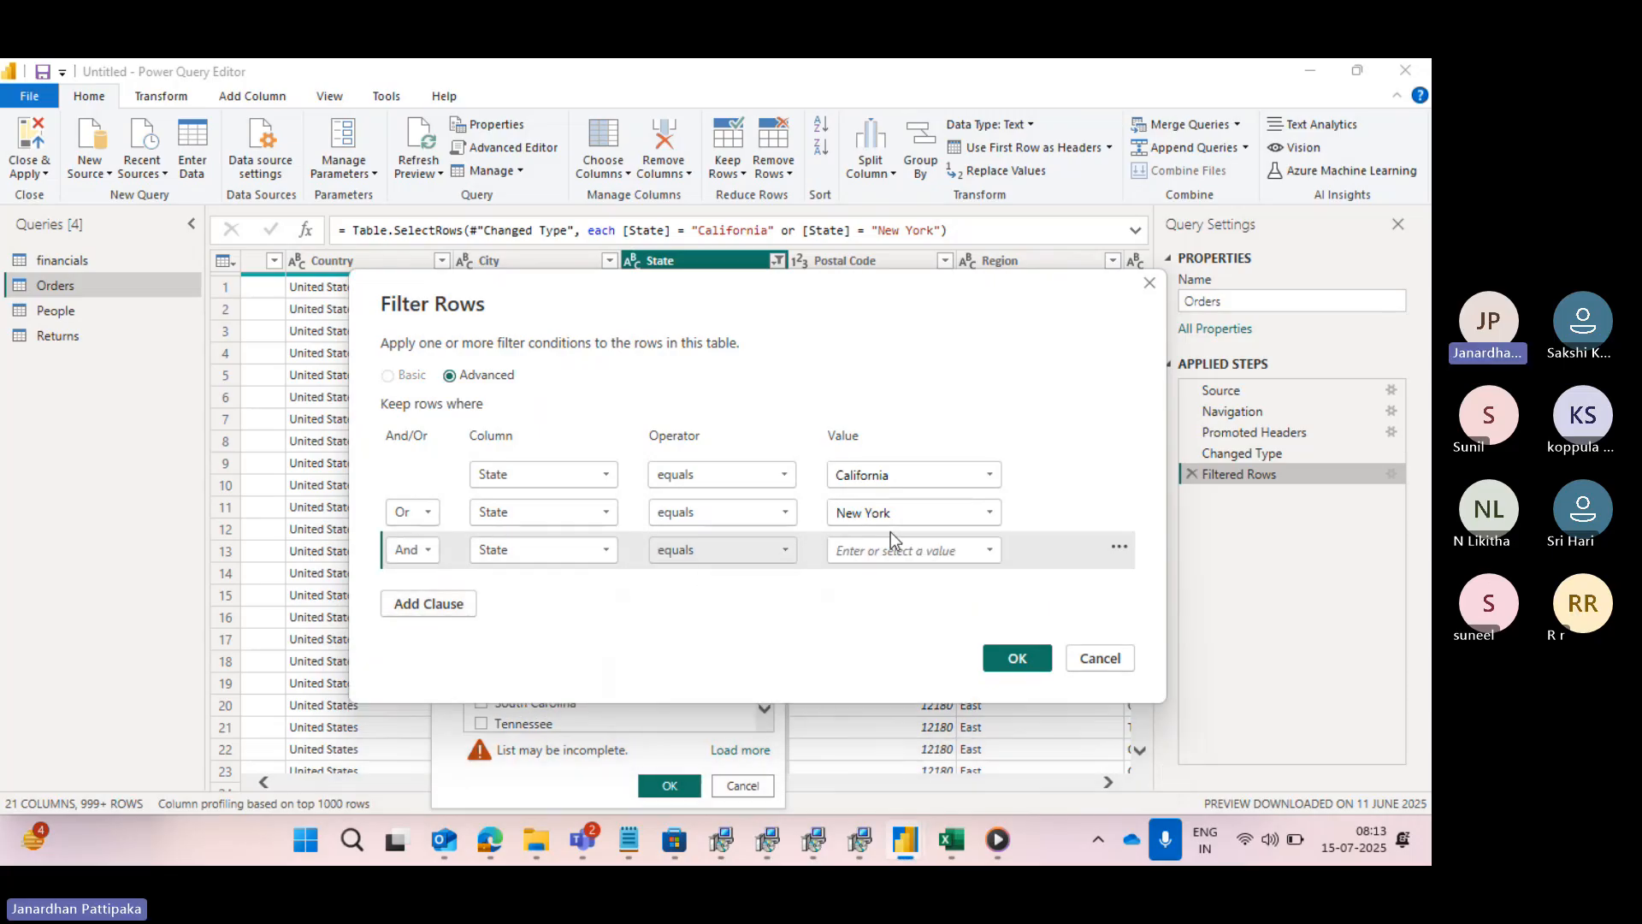
pyautogui.click(990, 550)
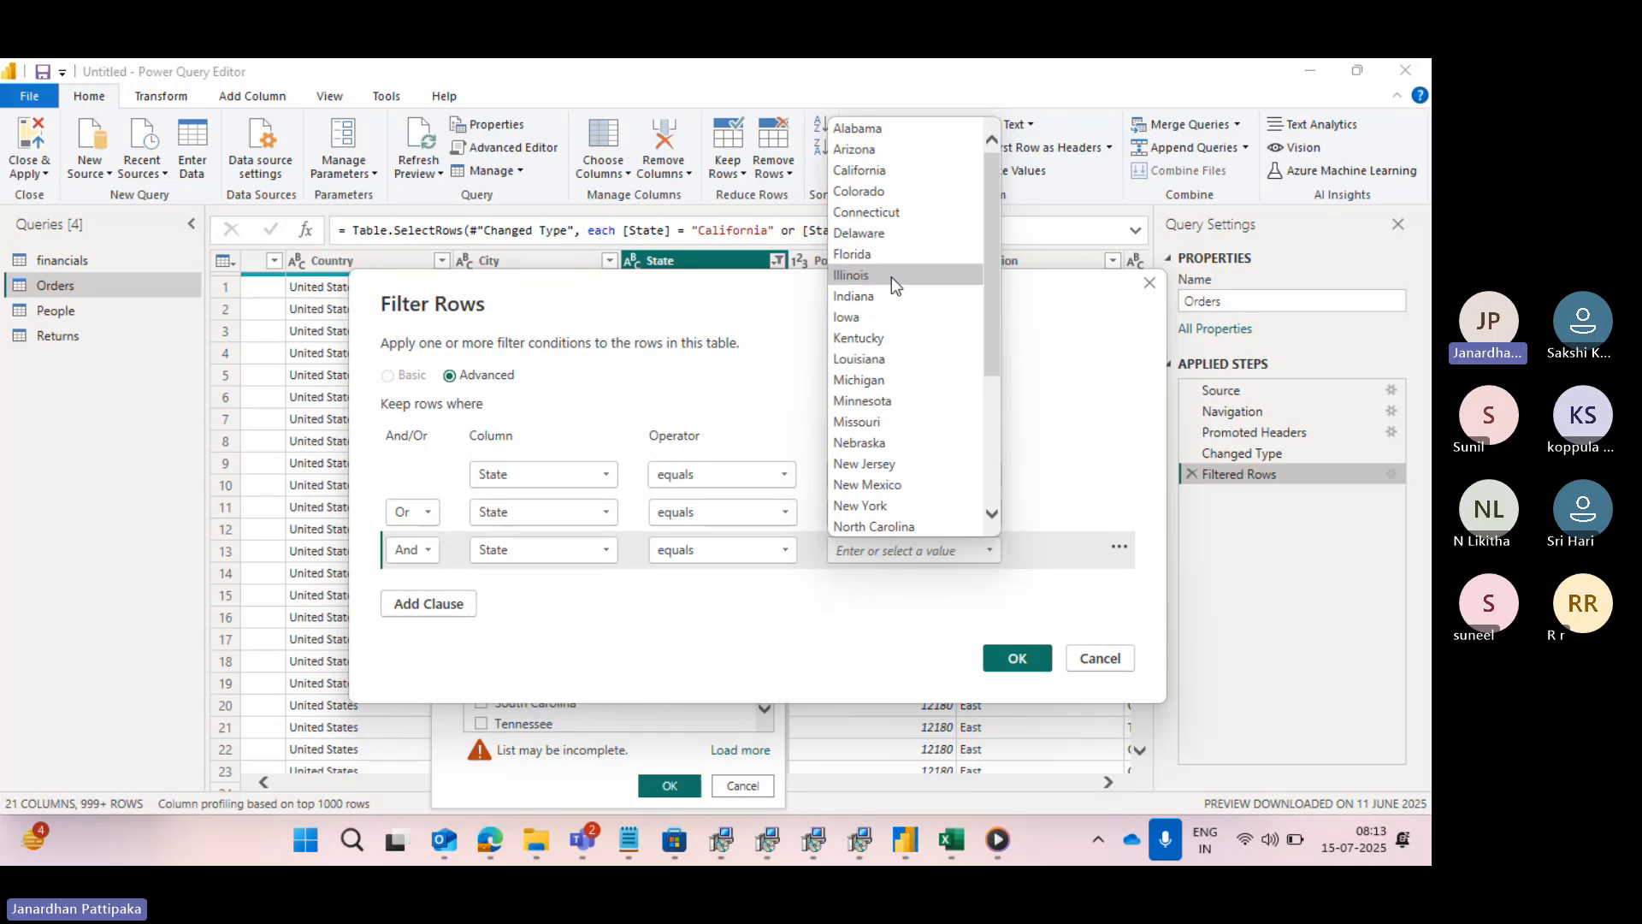
pyautogui.click(853, 129)
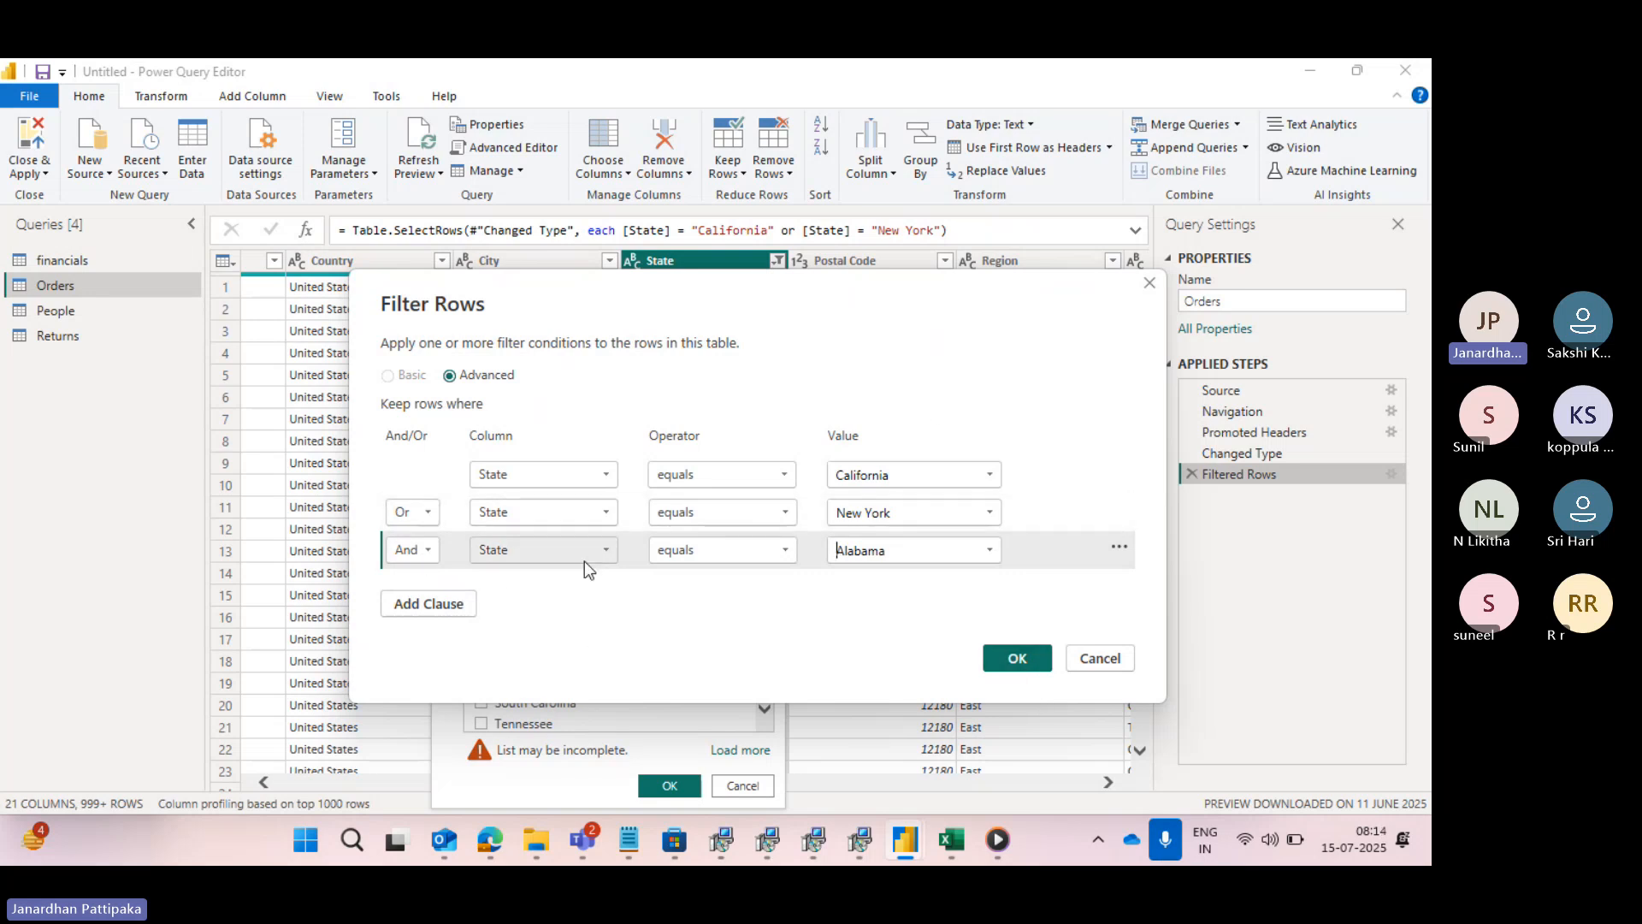
# - Join the Alabama clause with Or, apply the filter, and check the selected states in the State column's filter list
pyautogui.click(426, 551)
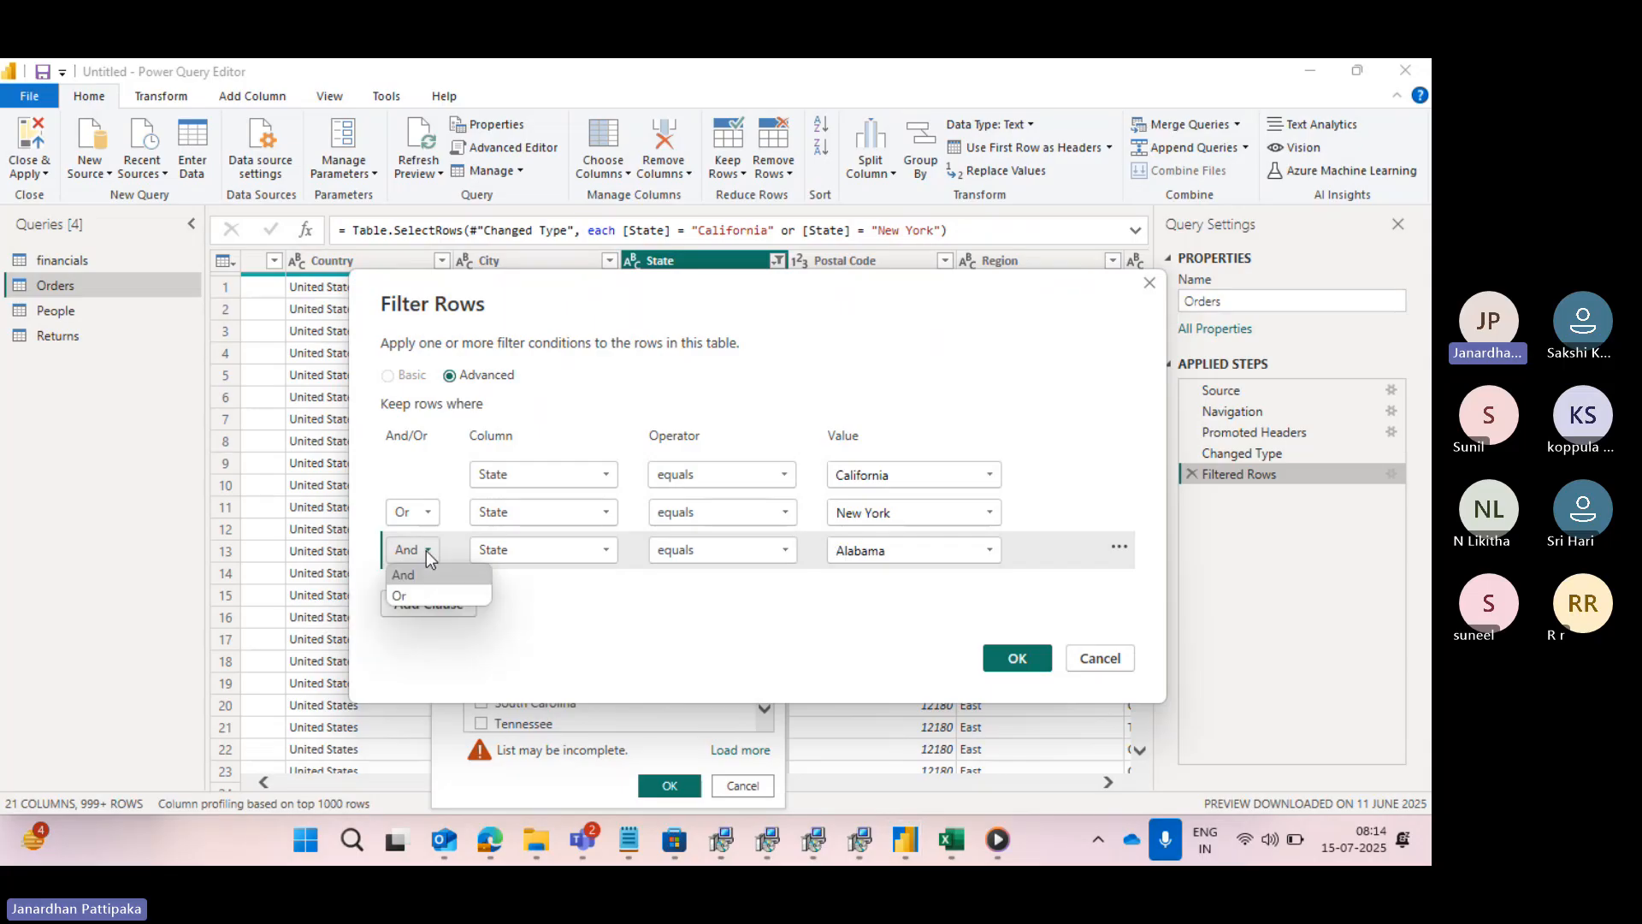
pyautogui.click(403, 596)
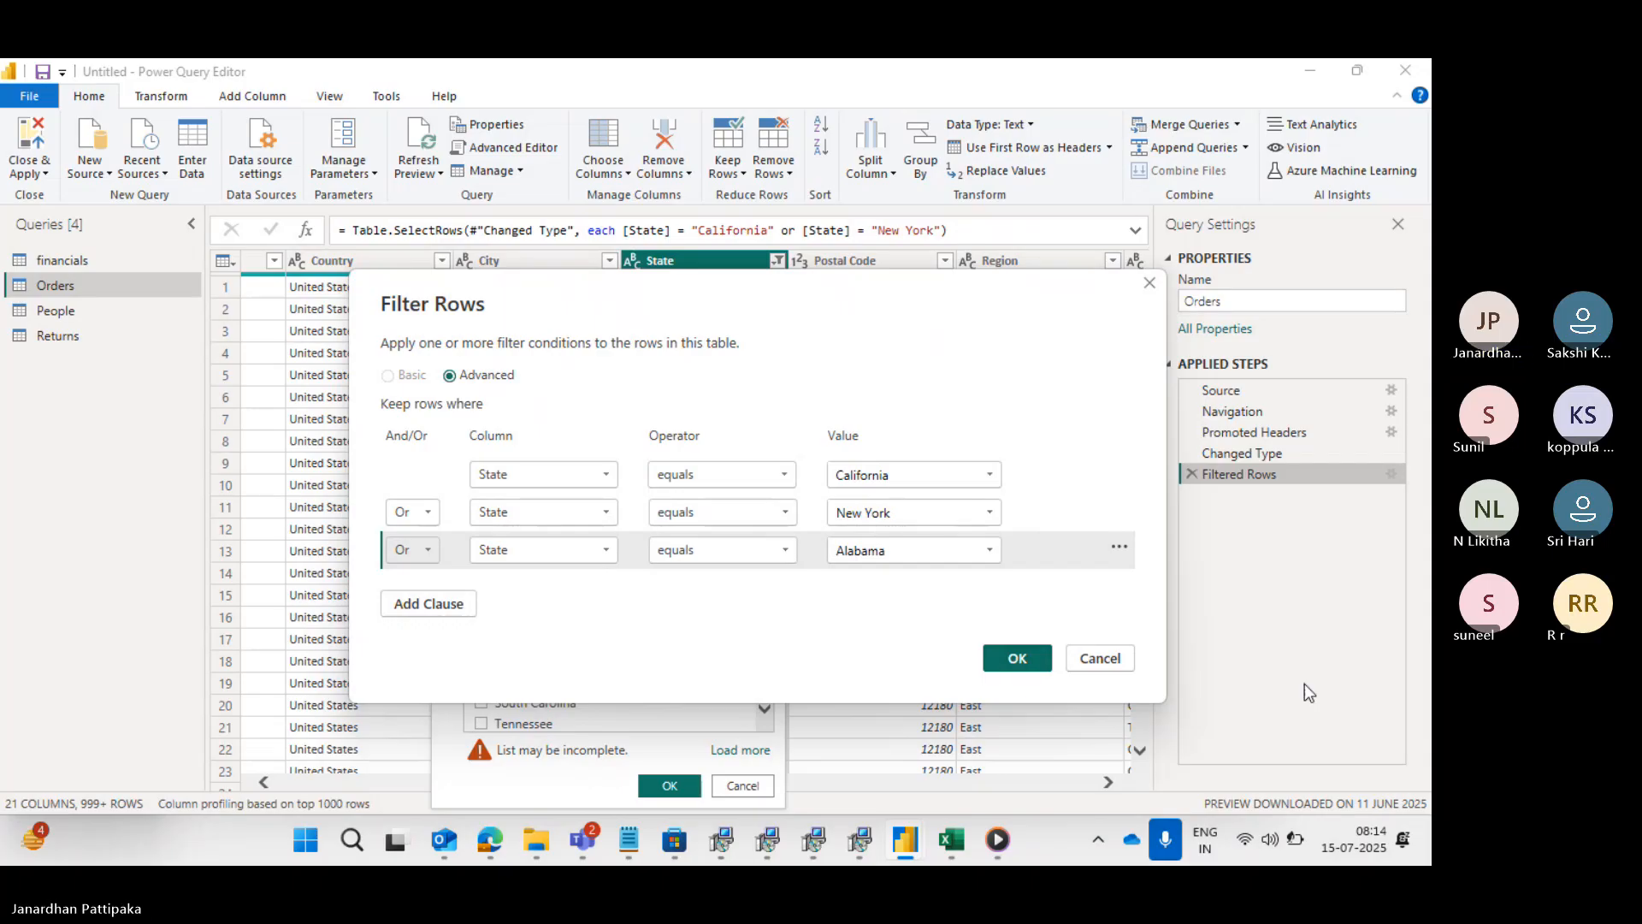
pyautogui.click(1012, 659)
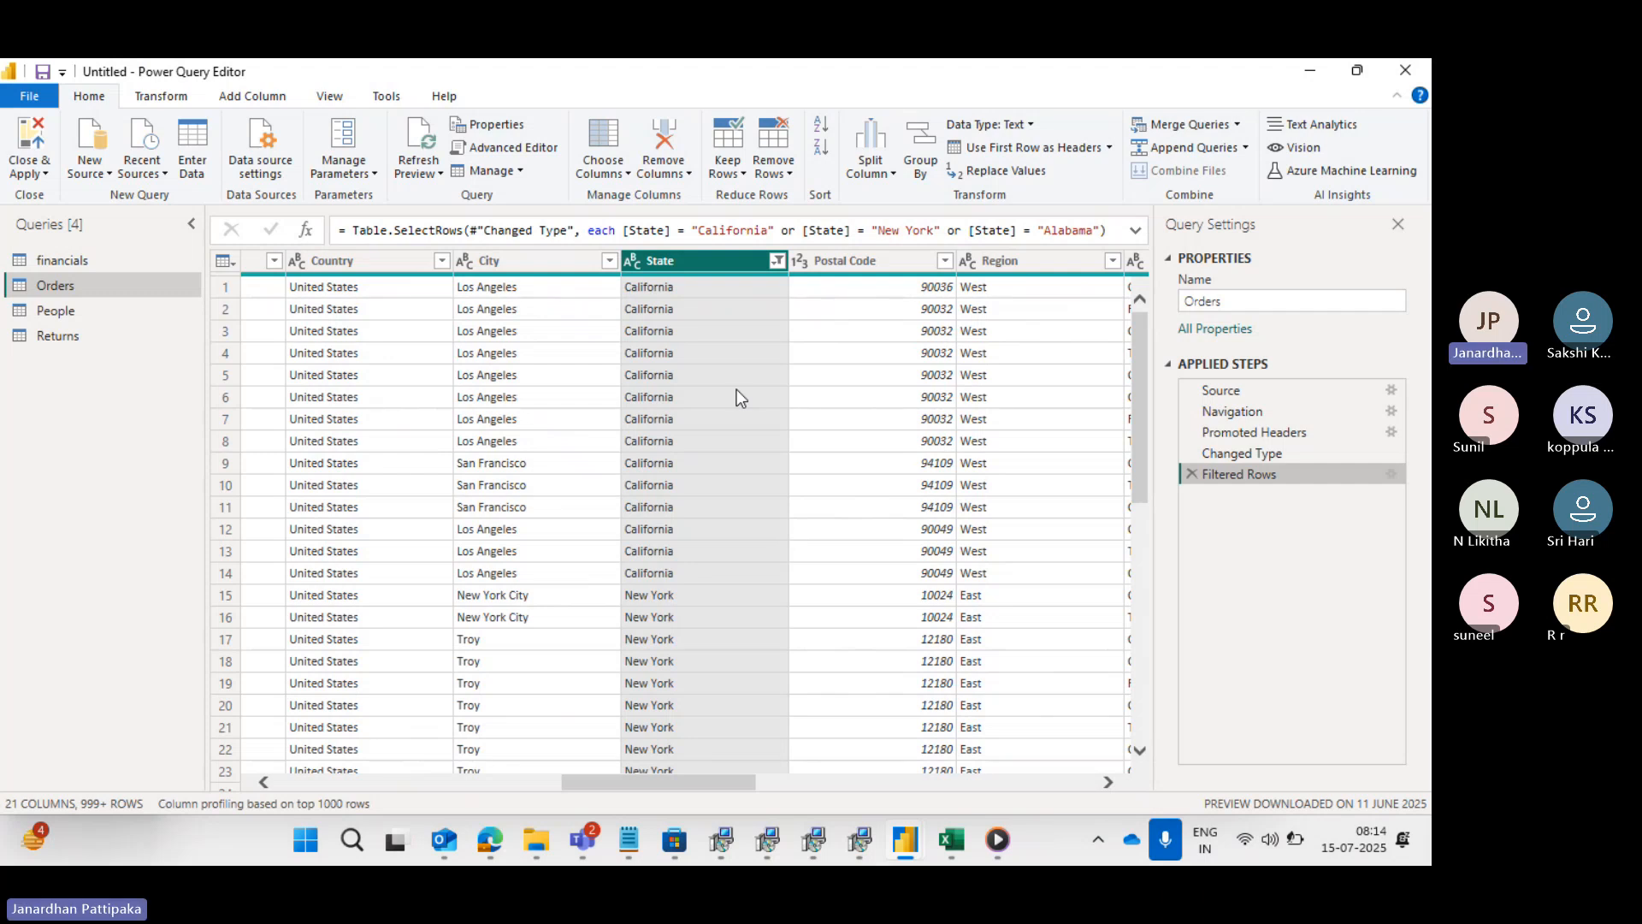
pyautogui.click(778, 262)
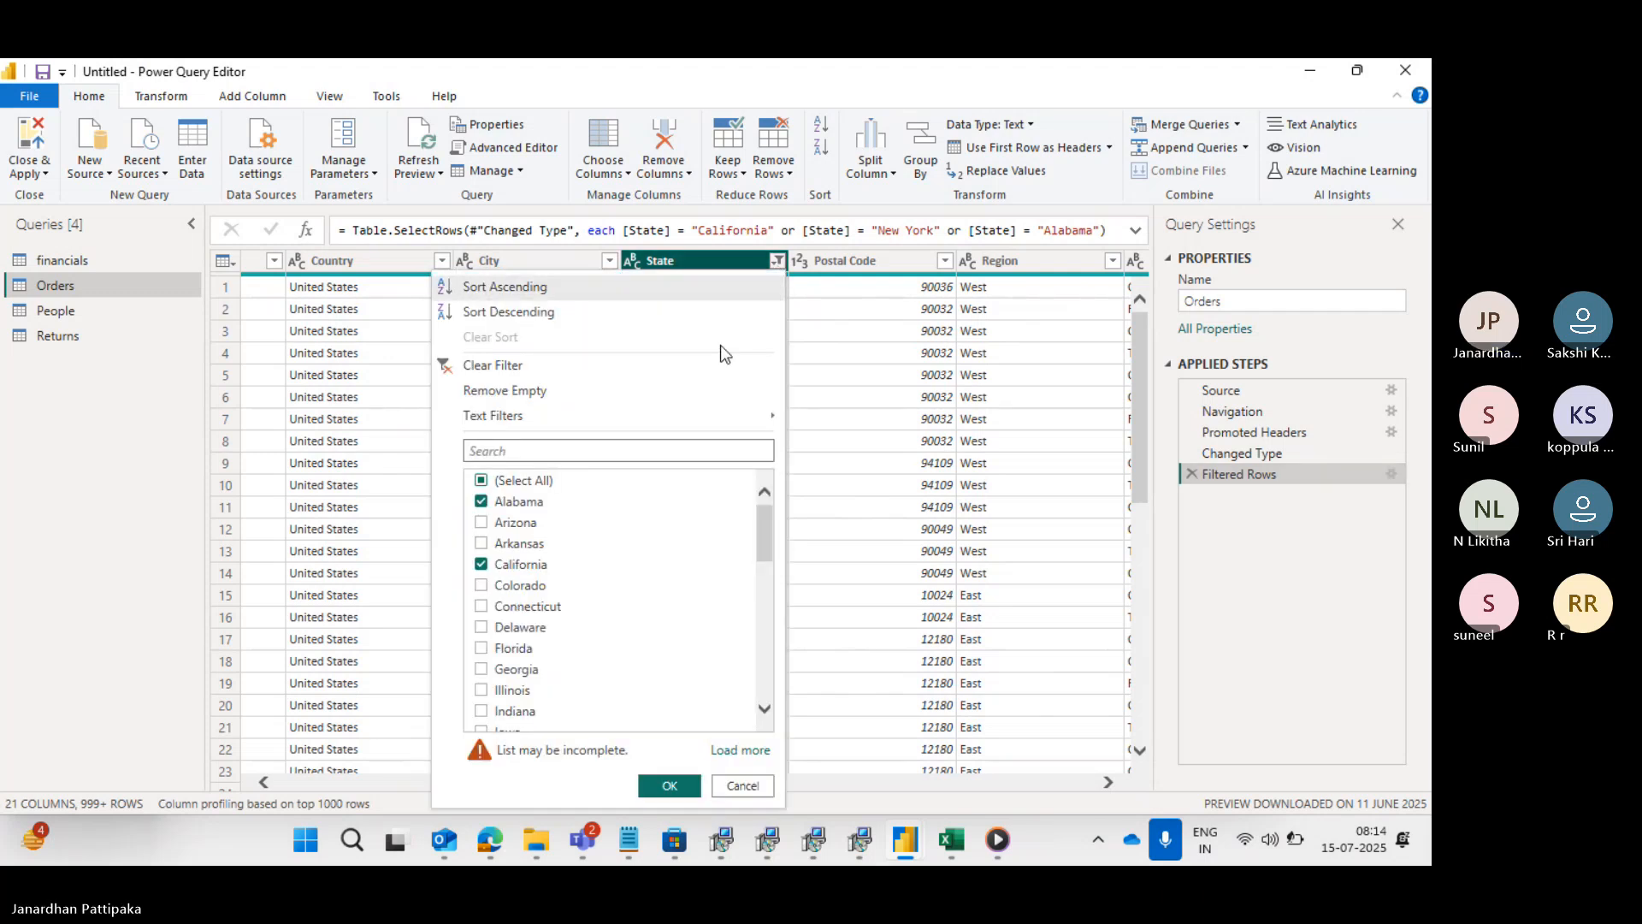
pyautogui.scroll(-8, 519, 598)
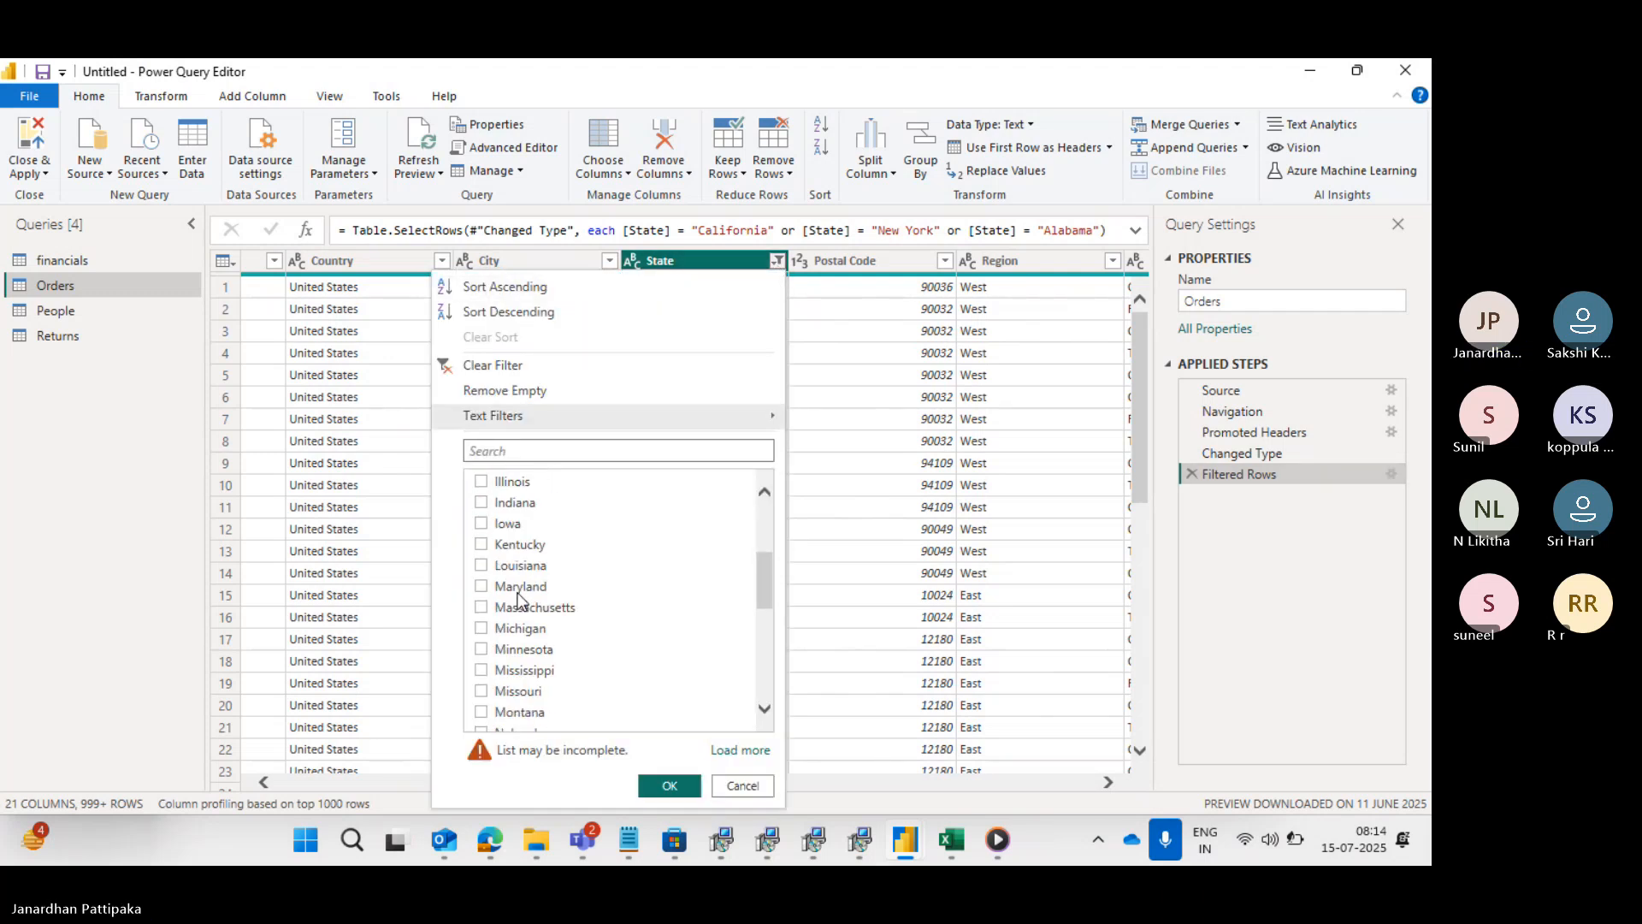
pyautogui.scroll(2, 496, 589)
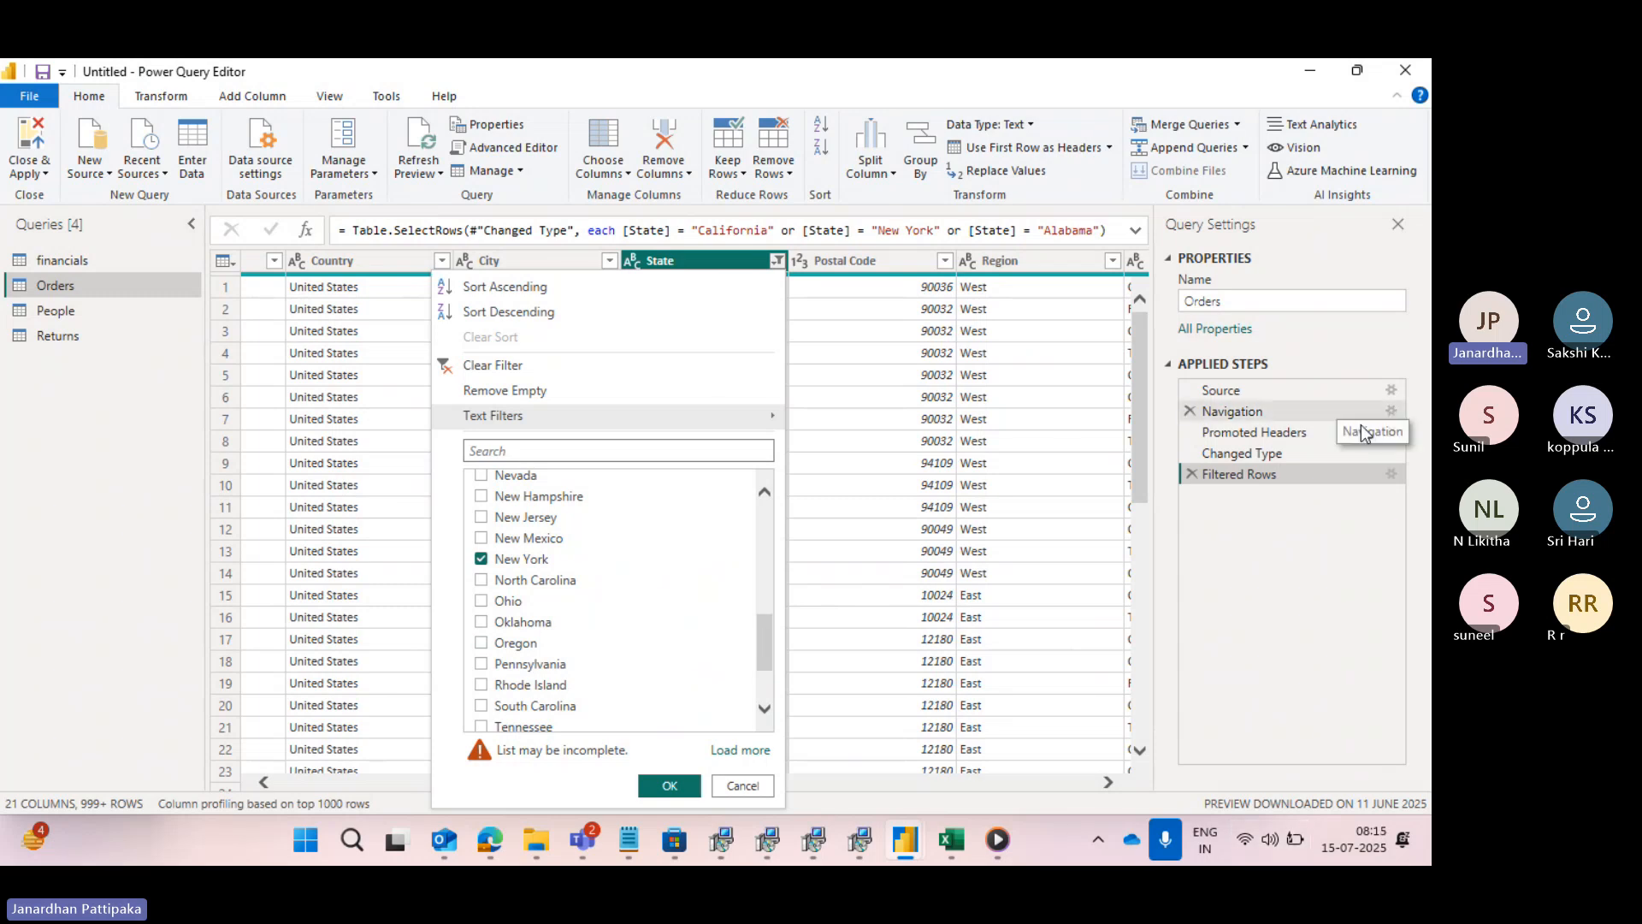
# - Add a fourth filter clause, Or State equals Arizona, and check the selected states in the State column's filter list
pyautogui.click(1389, 472)
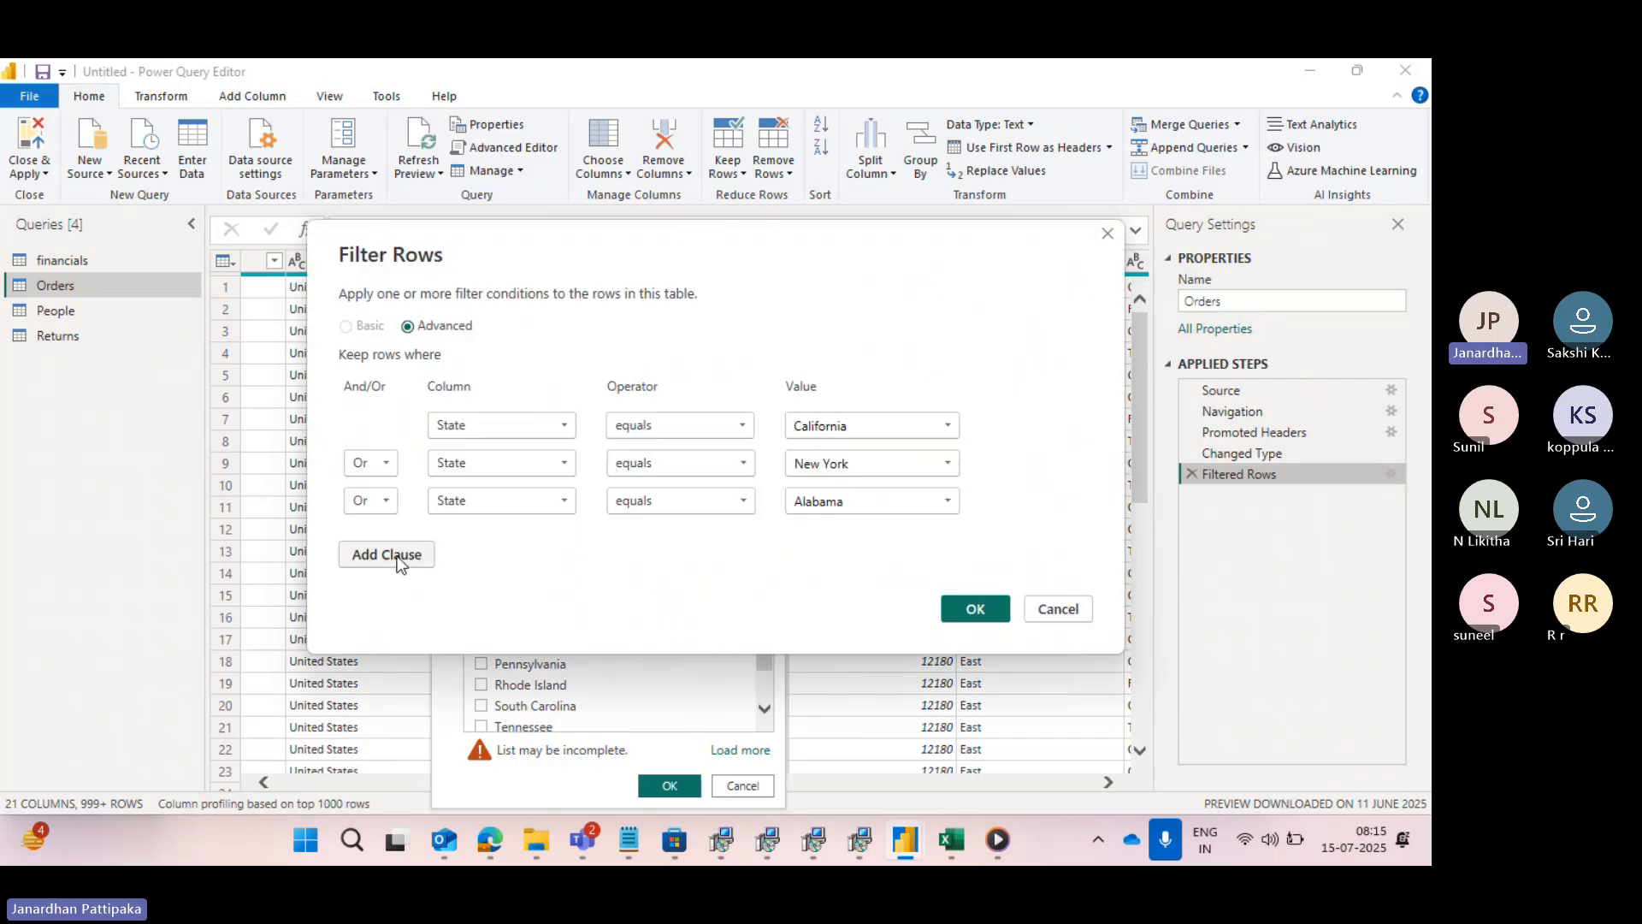
pyautogui.click(395, 555)
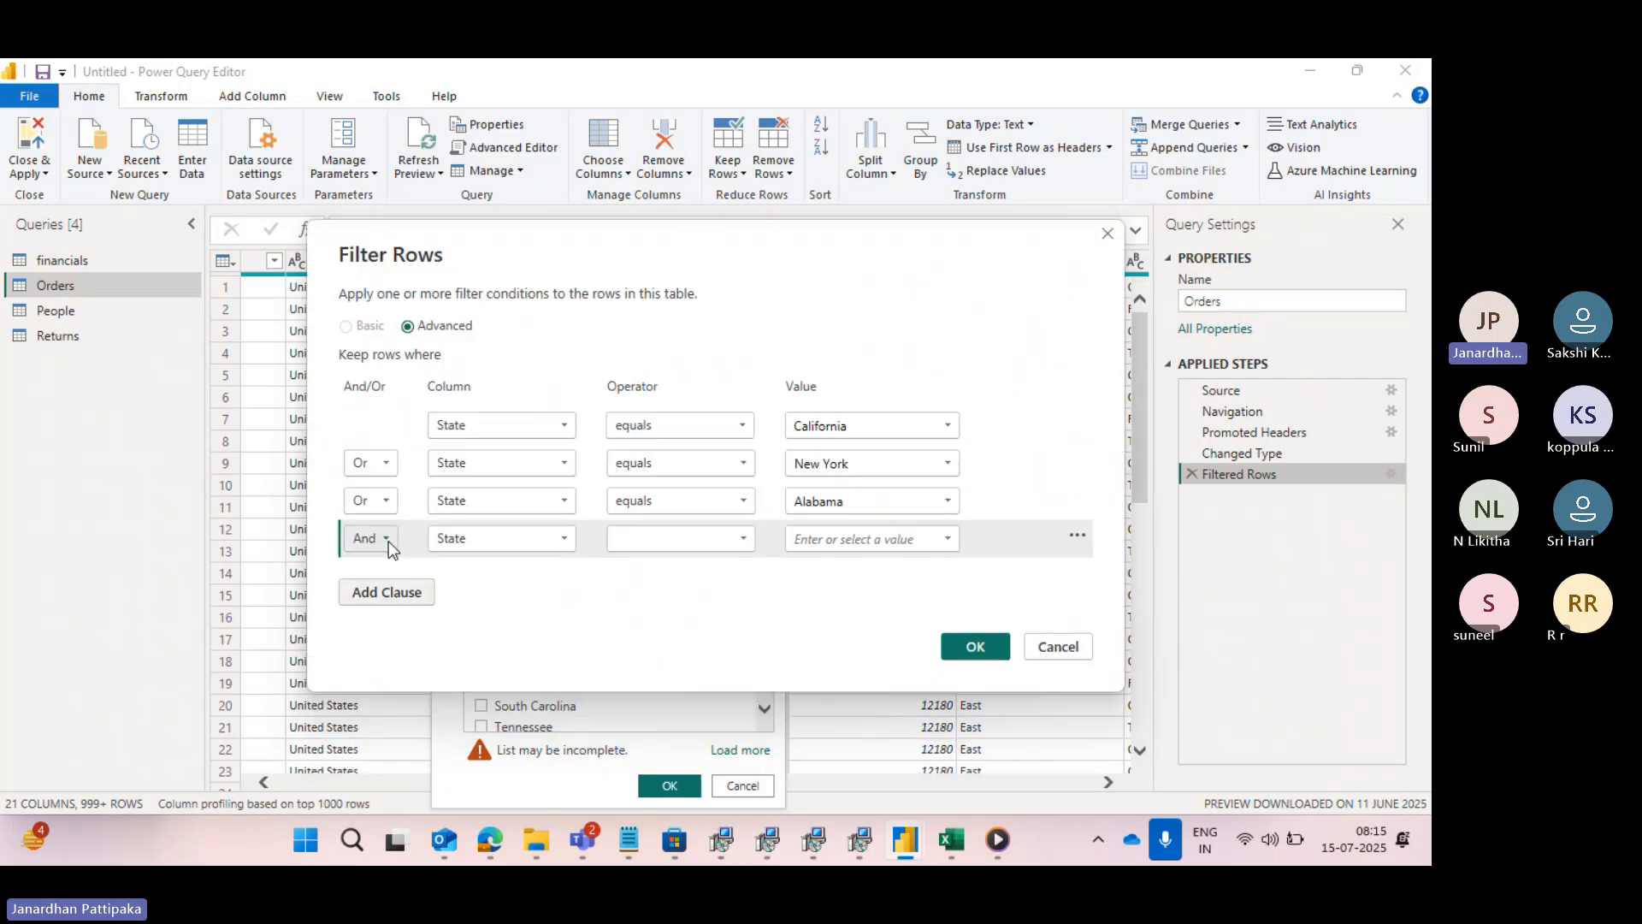
pyautogui.click(388, 541)
pyautogui.click(366, 586)
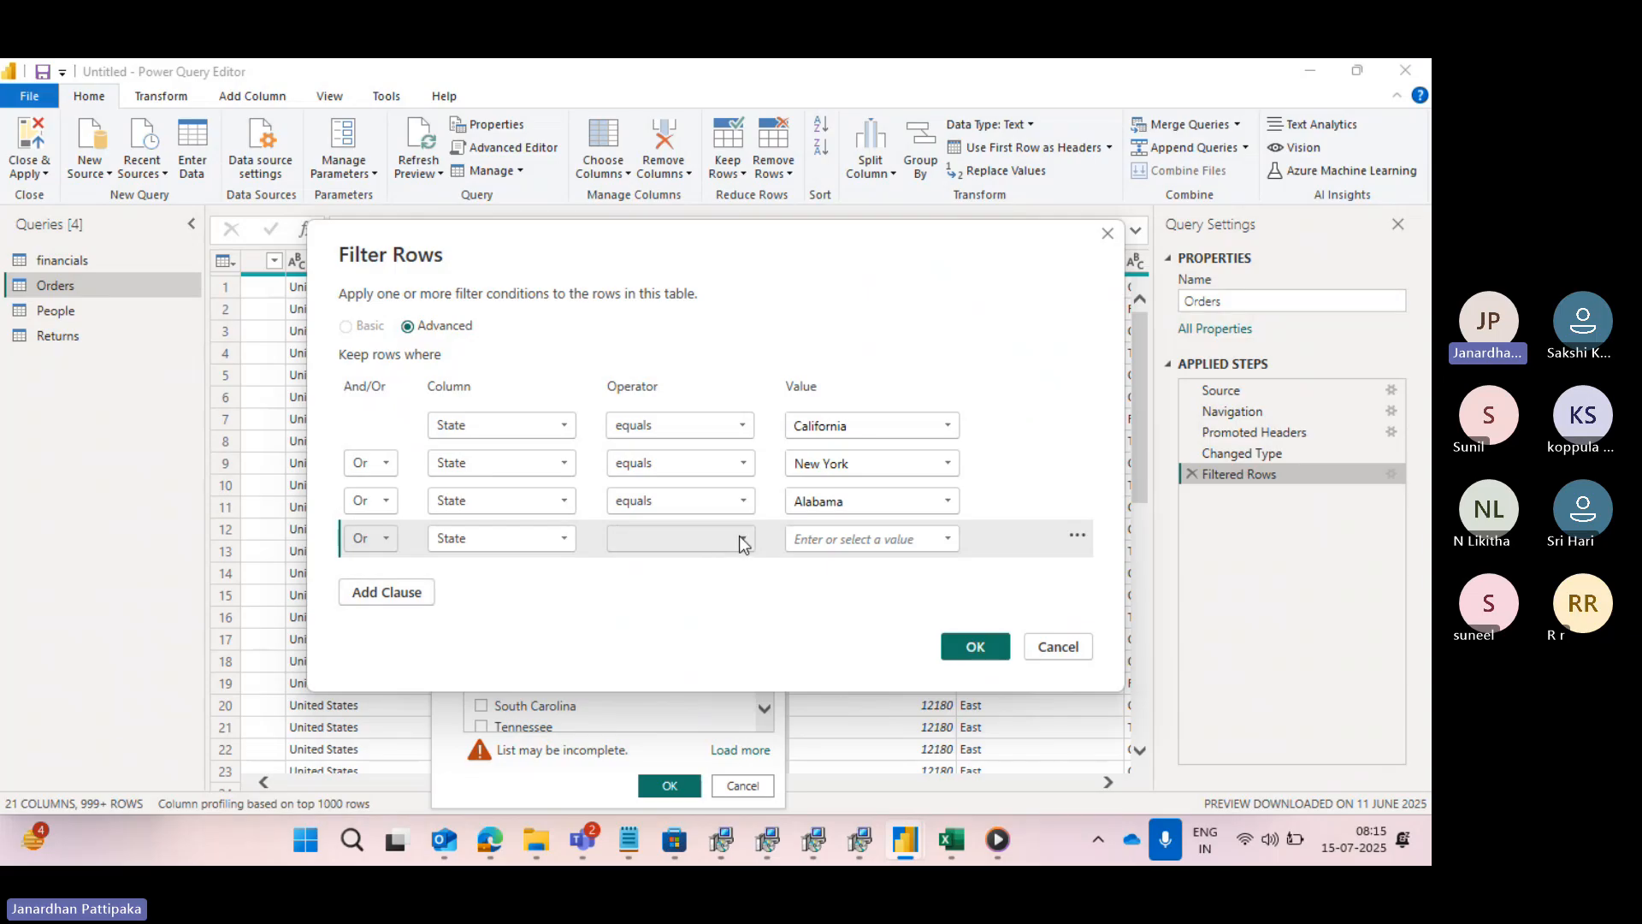
pyautogui.click(744, 537)
pyautogui.click(653, 563)
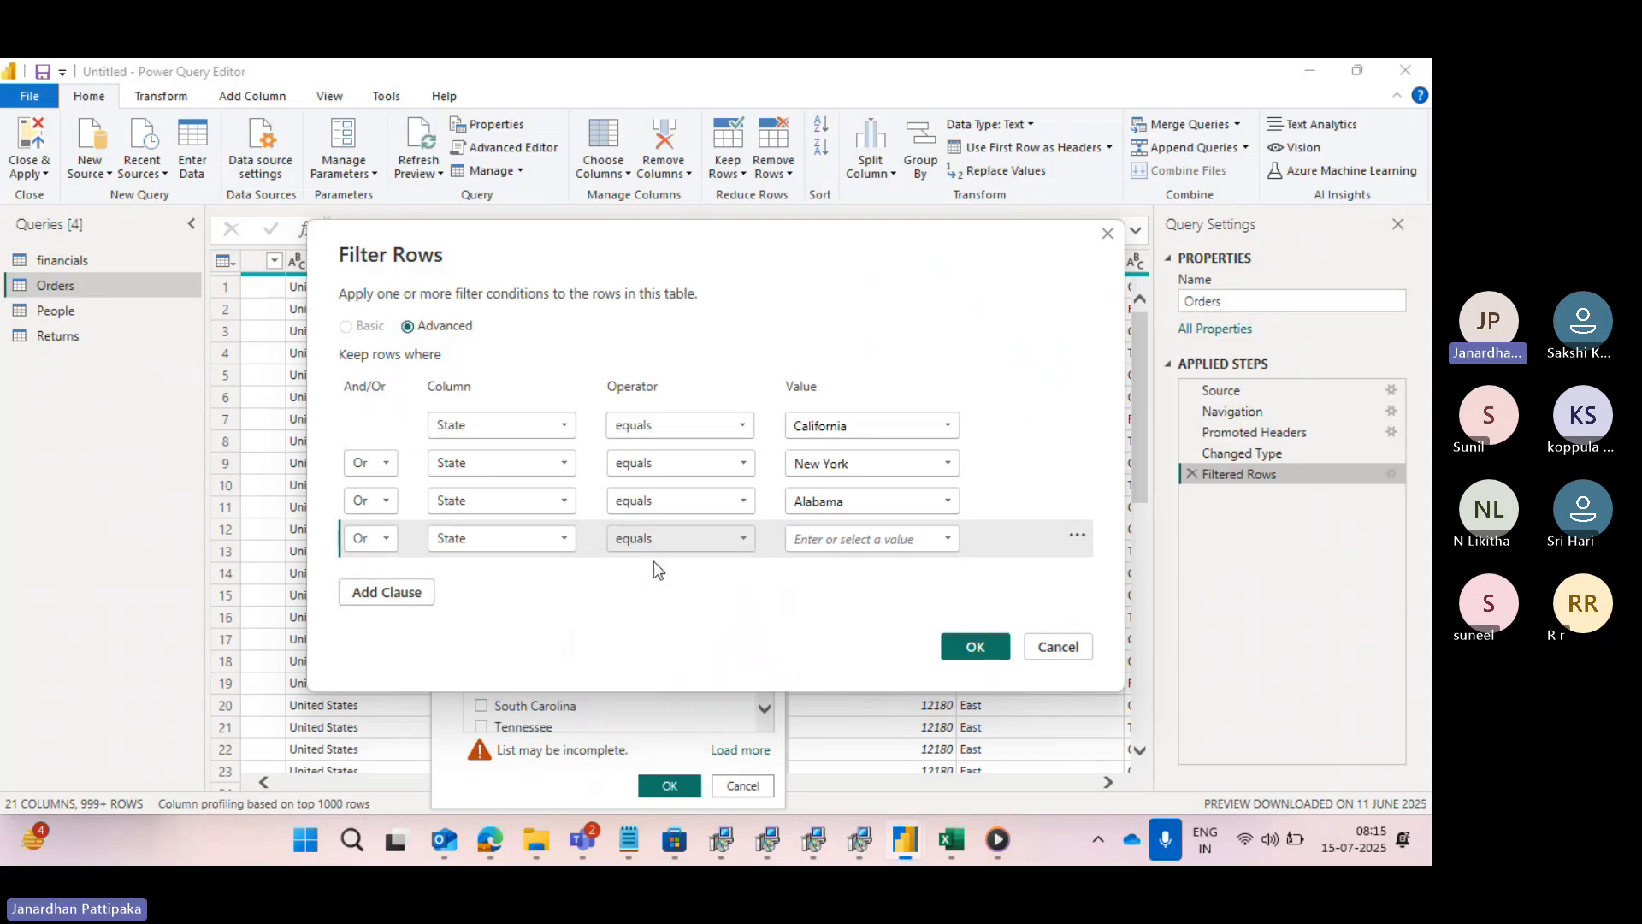
pyautogui.click(947, 538)
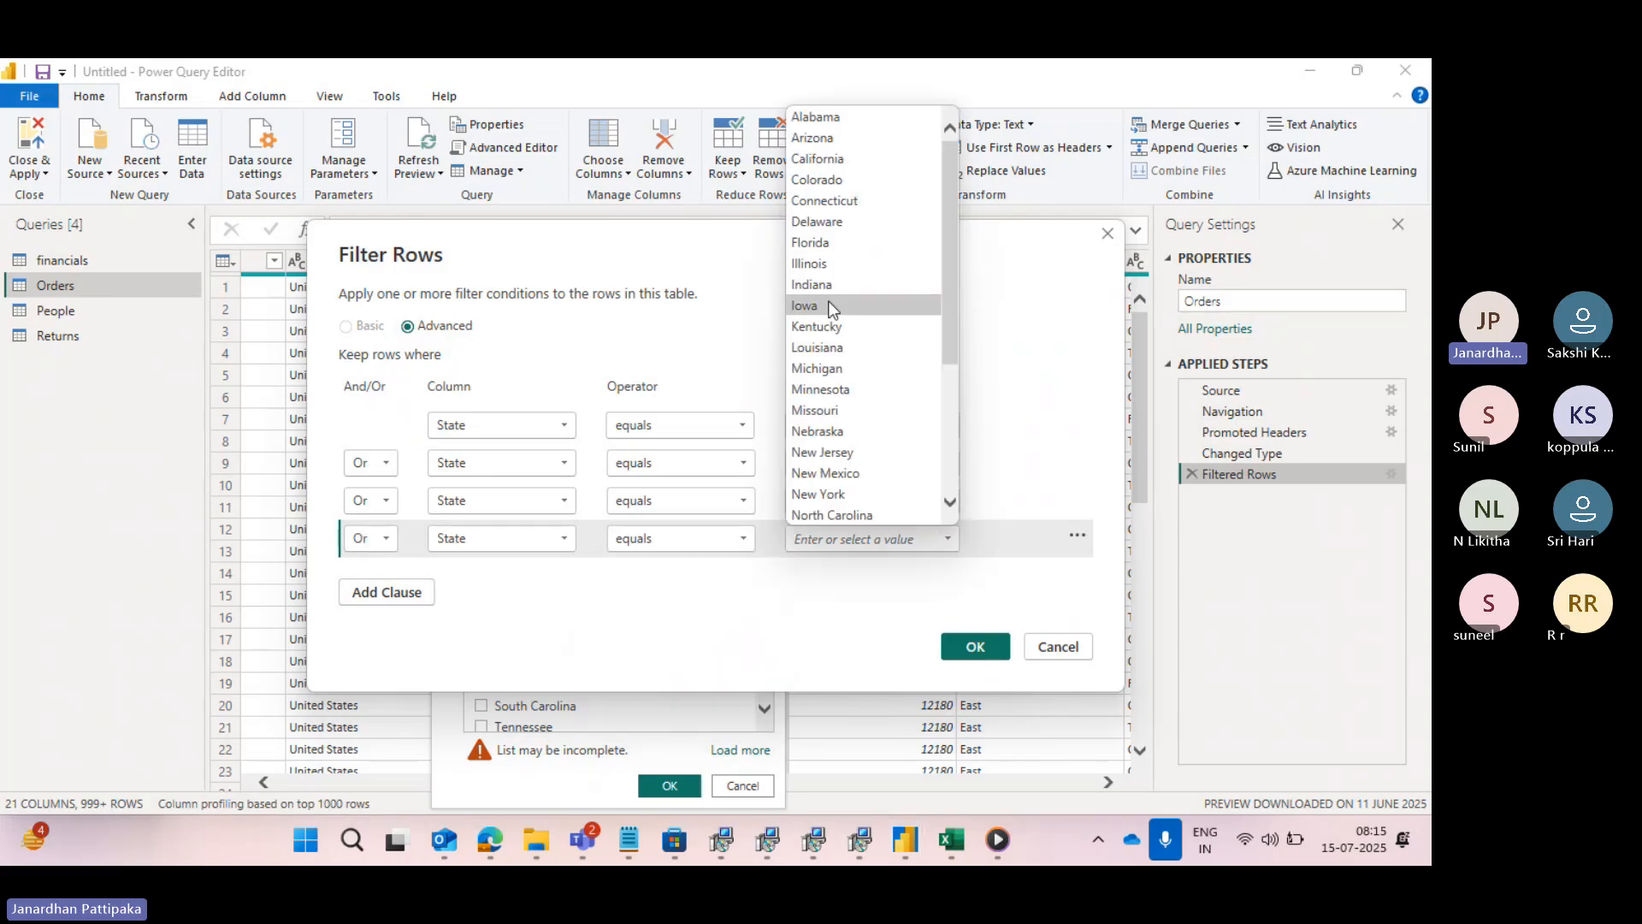
pyautogui.click(814, 138)
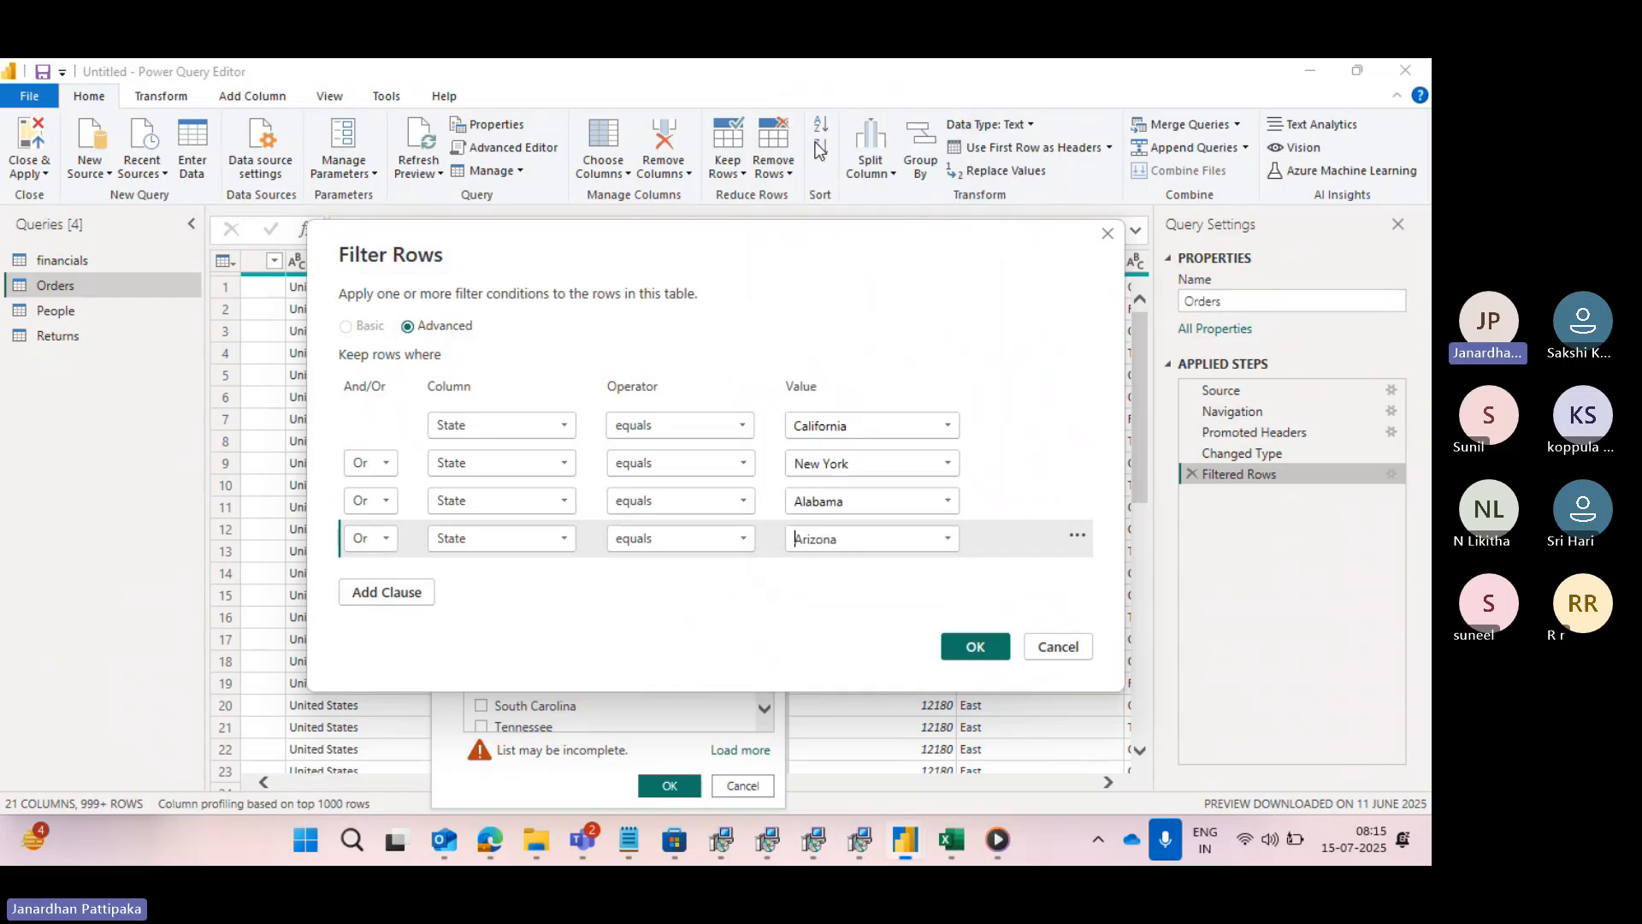
pyautogui.click(973, 645)
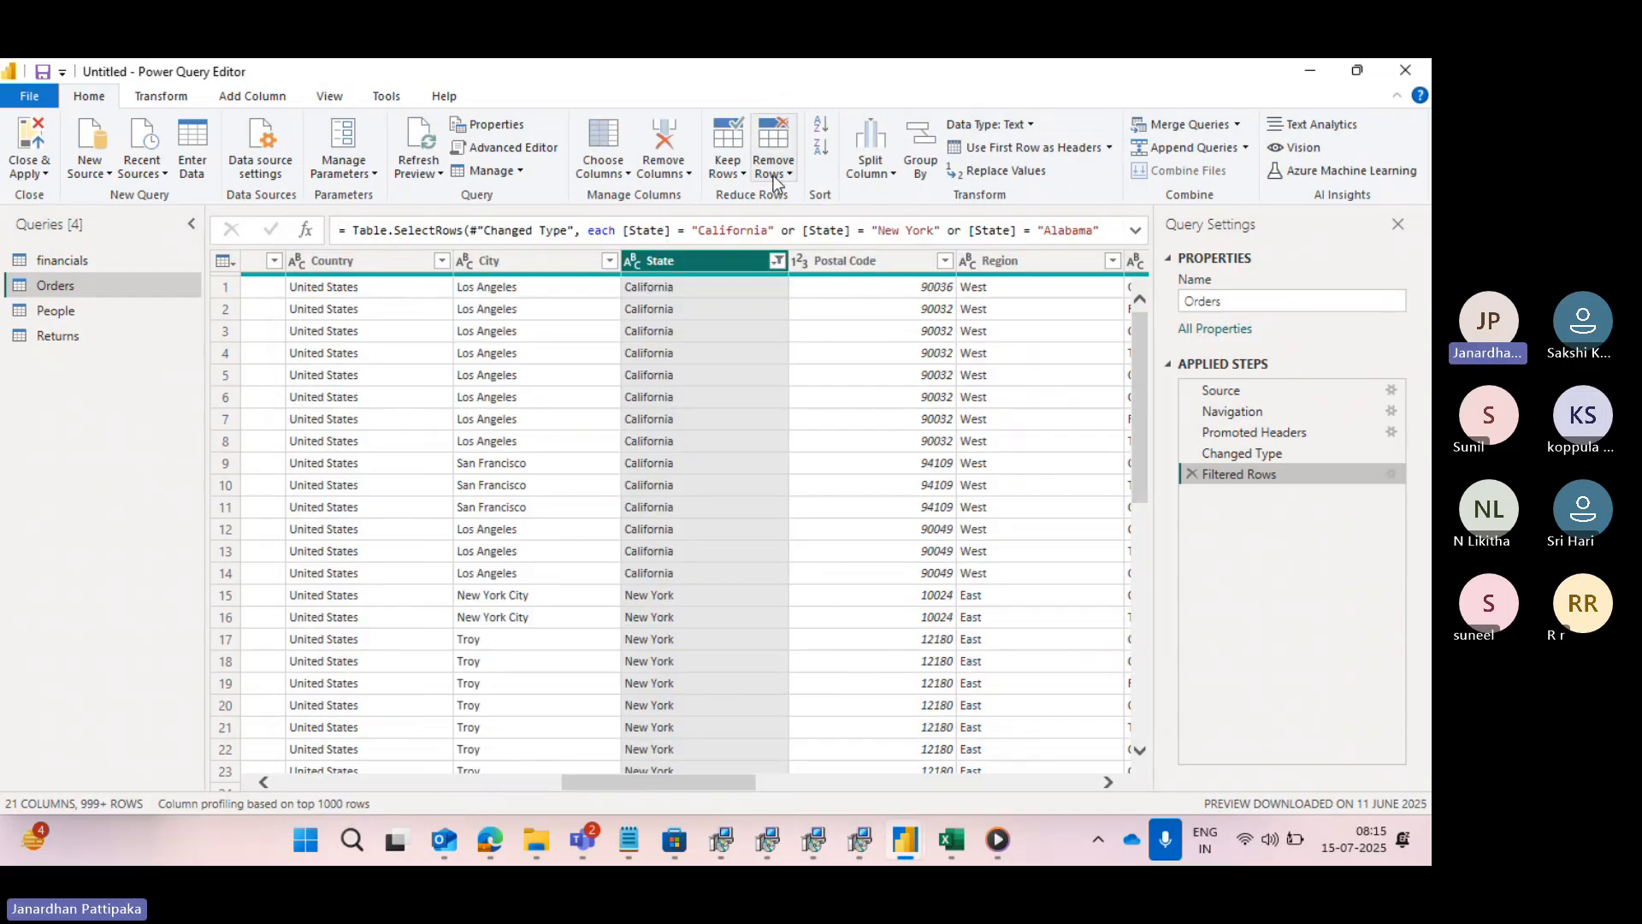
pyautogui.click(775, 262)
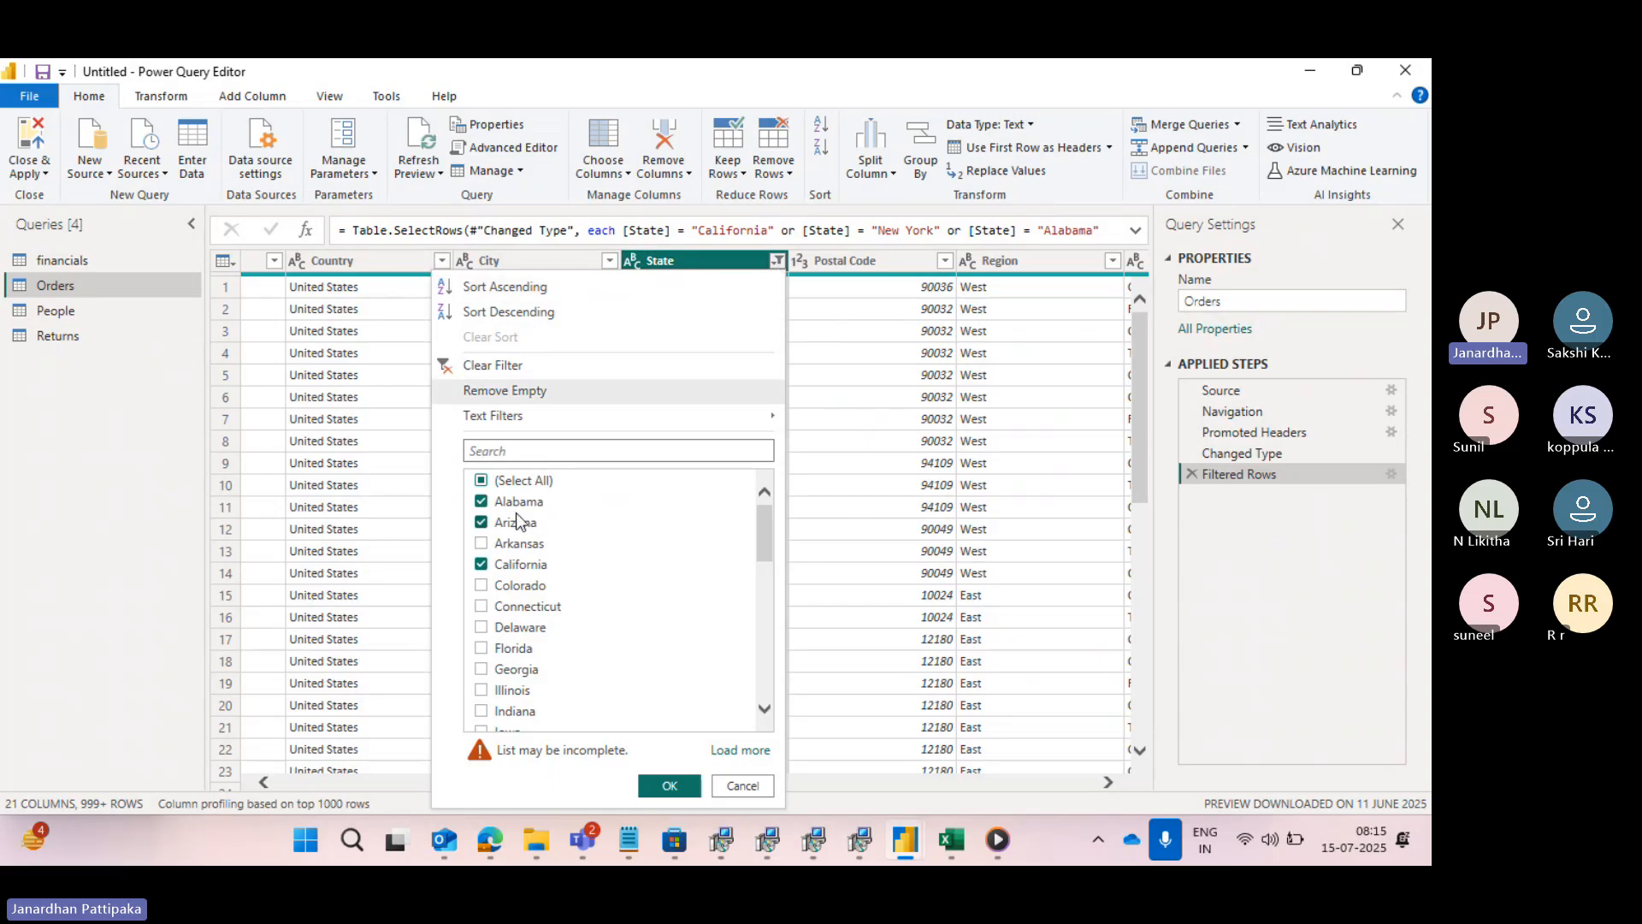
pyautogui.scroll(-10, 510, 584)
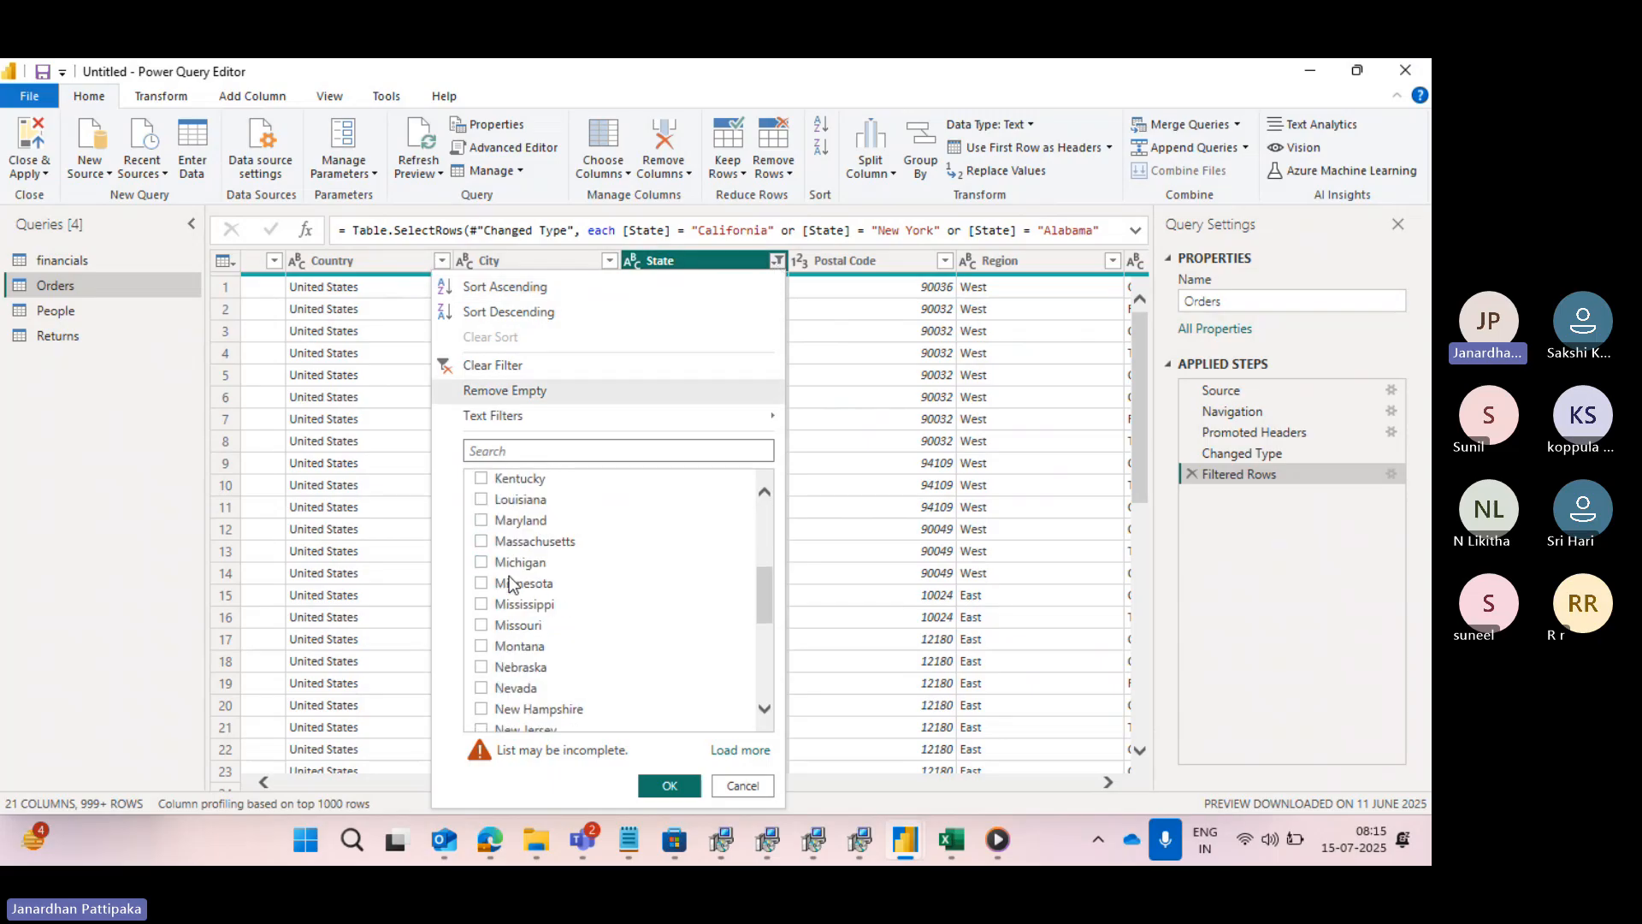
pyautogui.scroll(2, 518, 547)
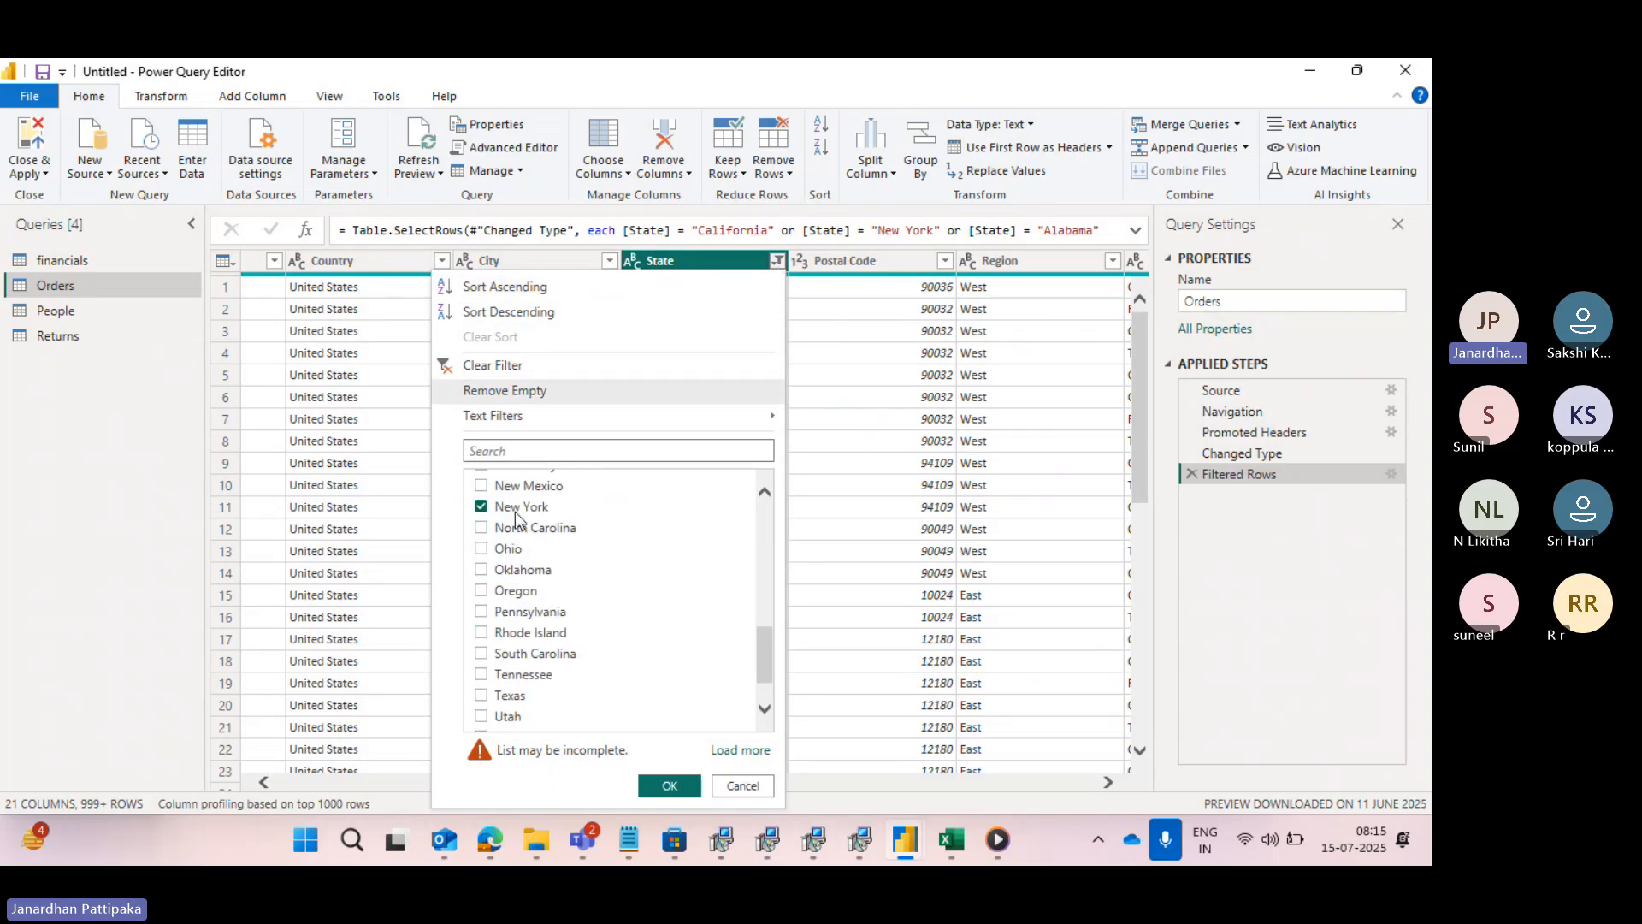
# - Review the clauses of the Filtered Rows step without changing them, and look over the text filter options for State
pyautogui.click(1388, 479)
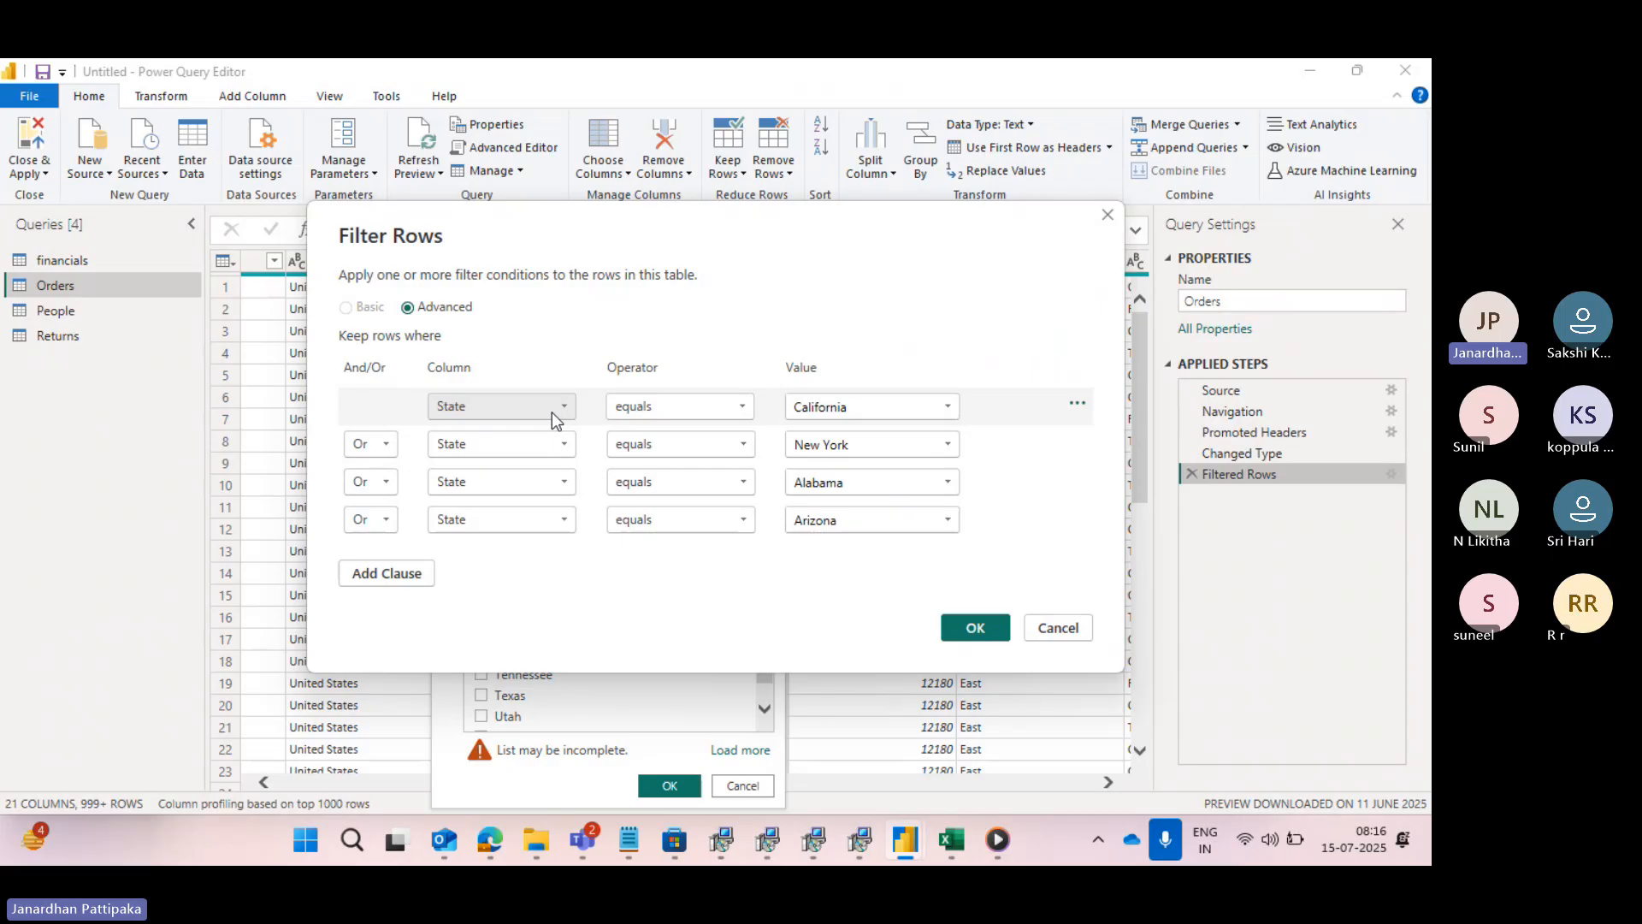
pyautogui.click(1106, 216)
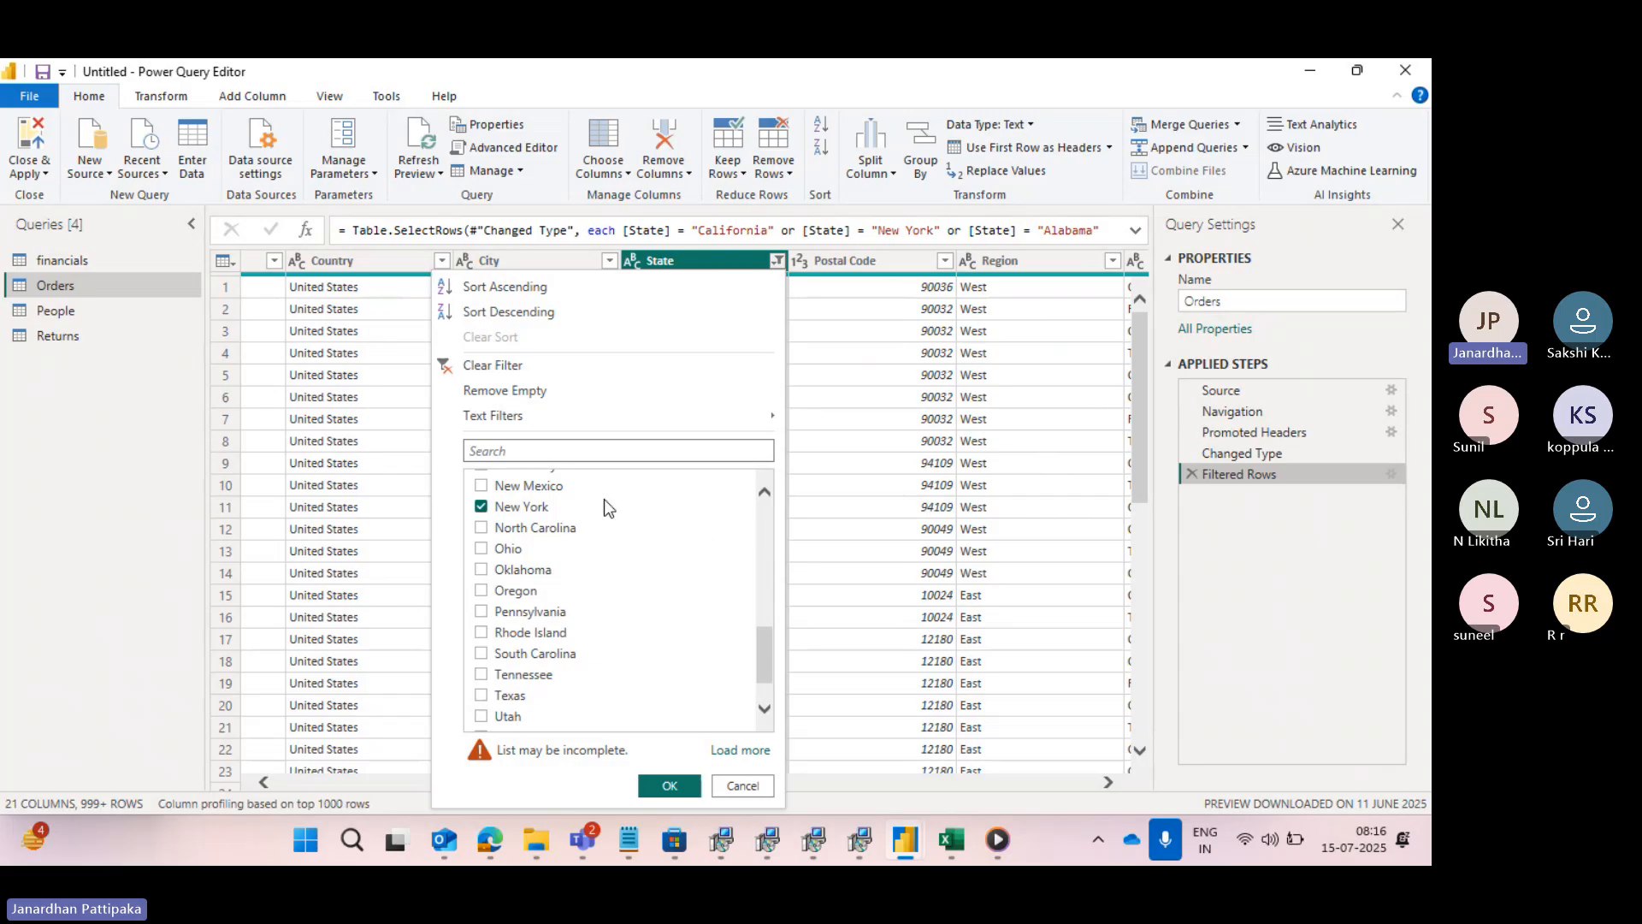
pyautogui.moveTo(542, 419)
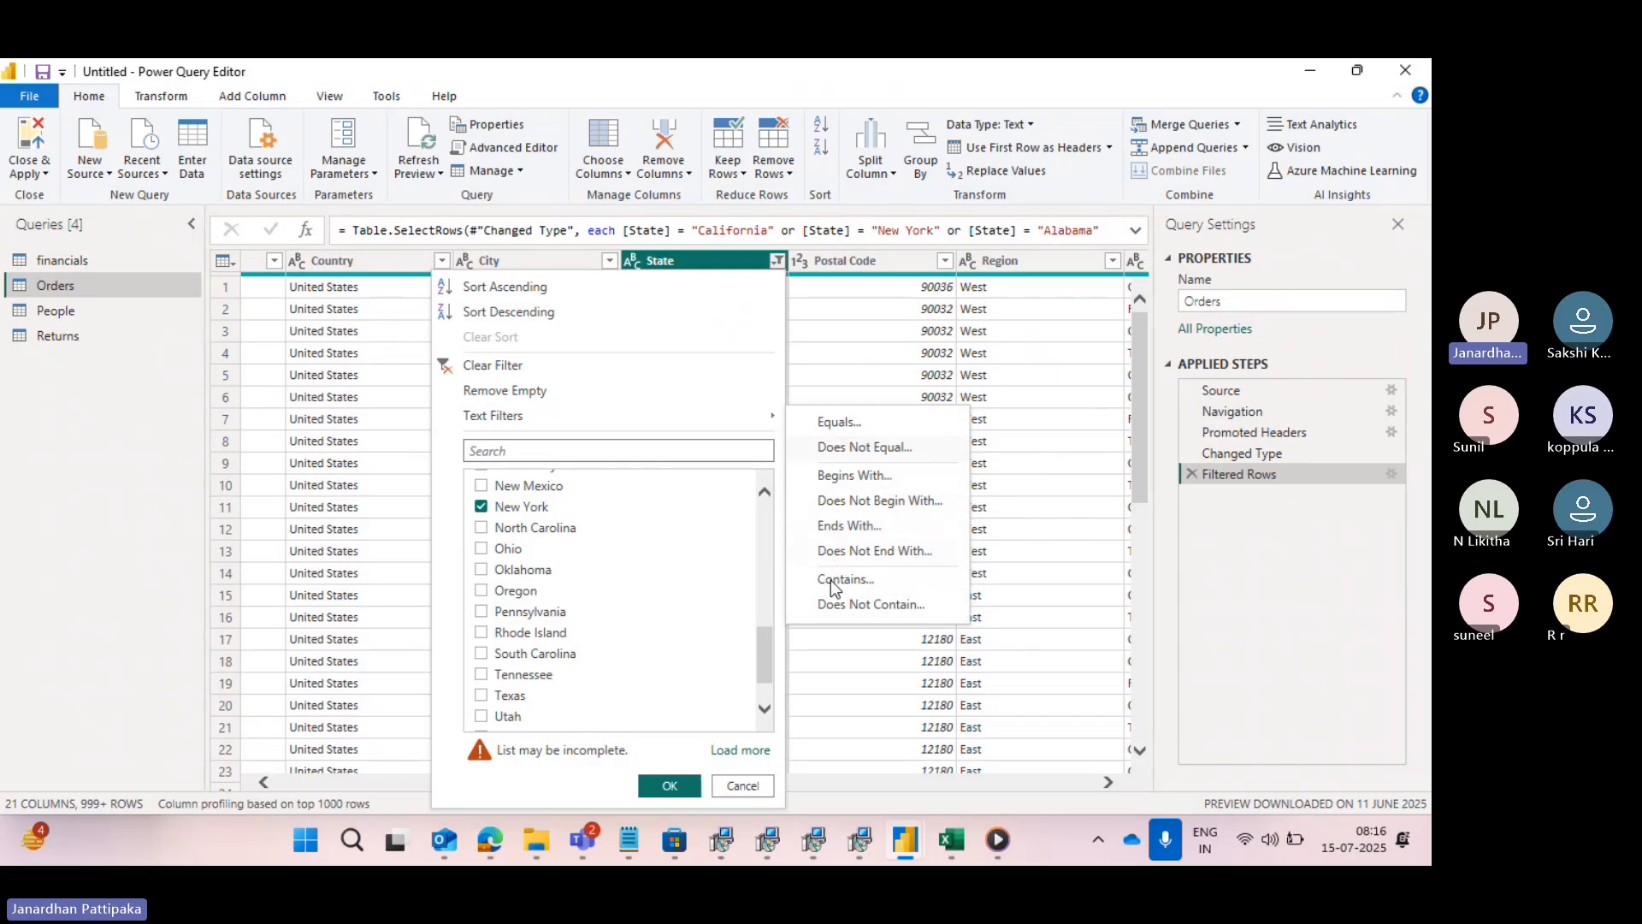
pyautogui.click(824, 612)
pyautogui.moveTo(760, 414)
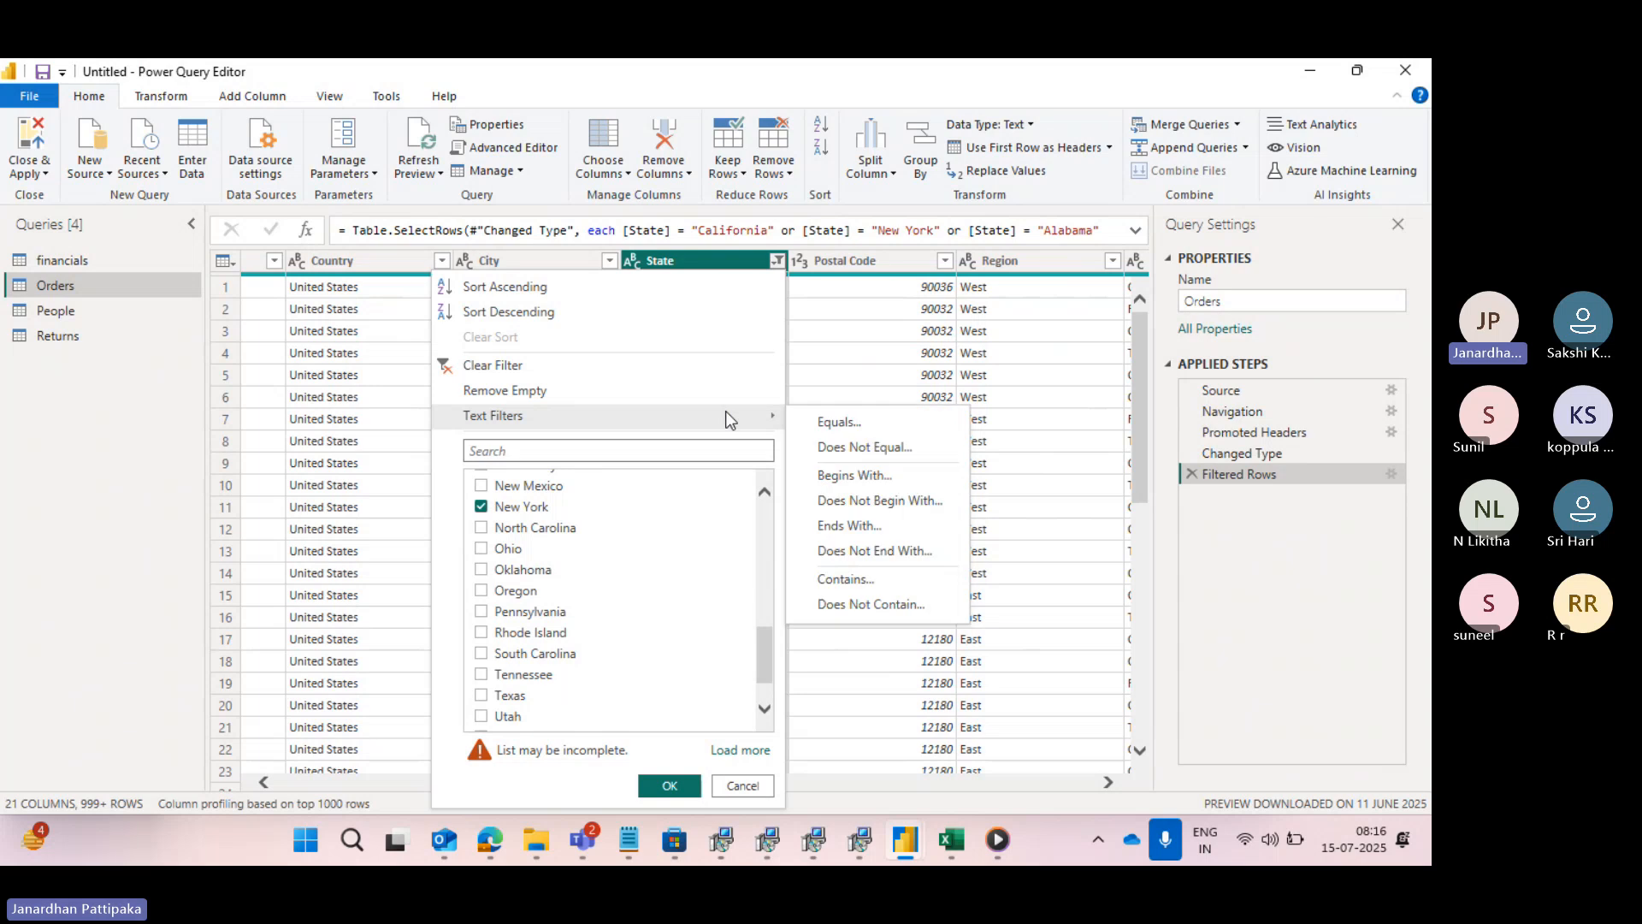
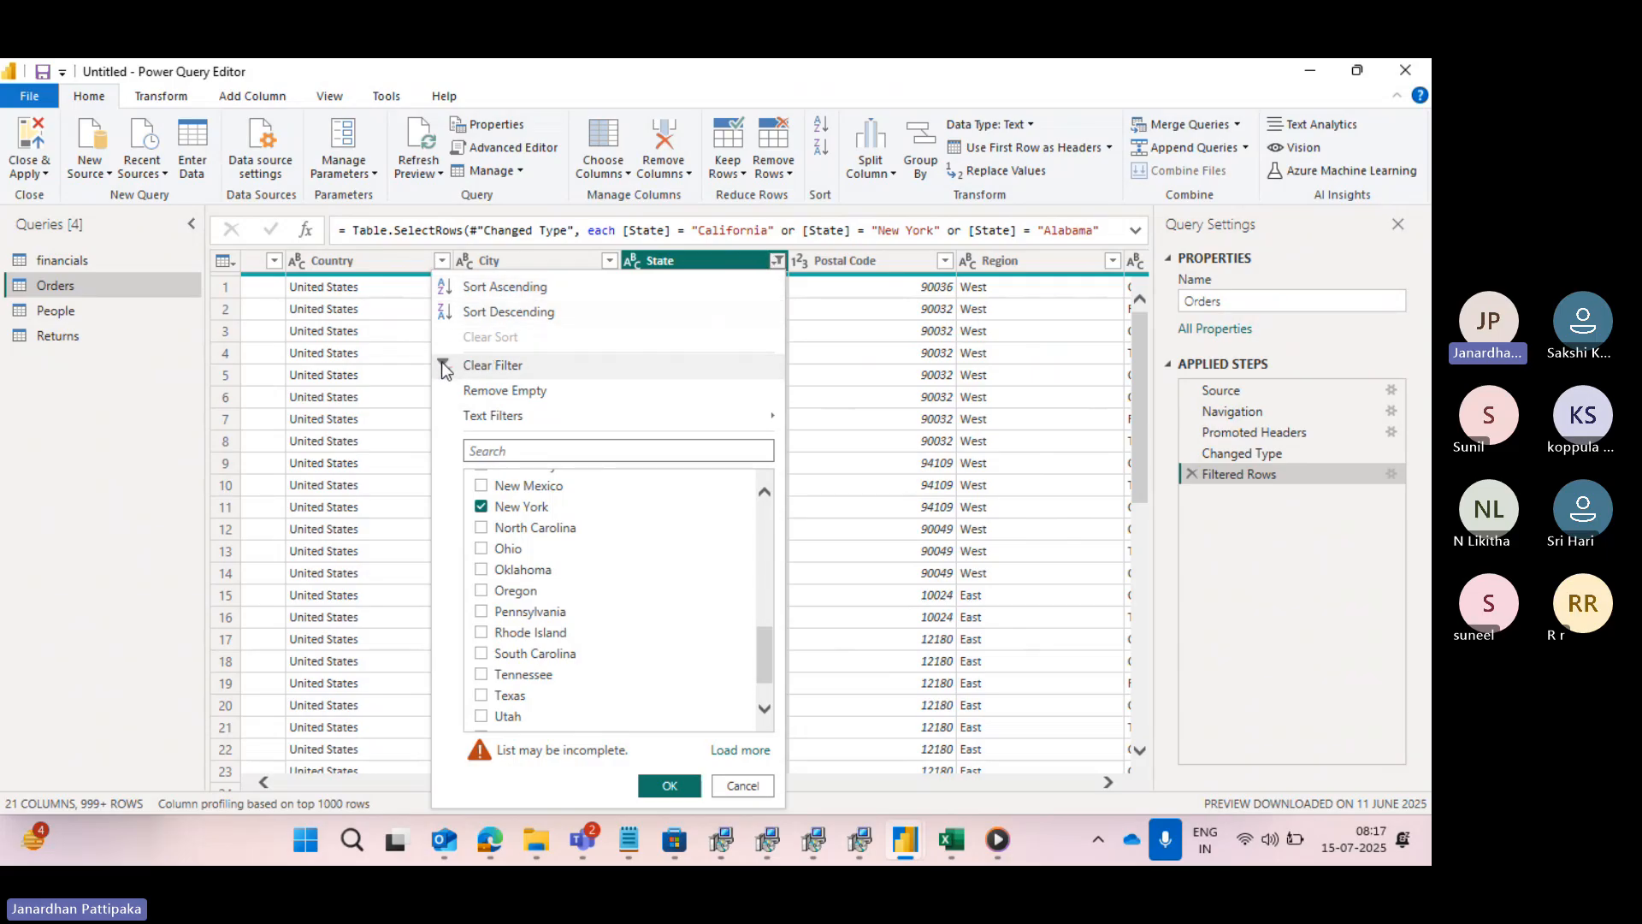
# - Clear the filter on the State column of Orders, look over the remaining columns, and close the Power Query Editor applying the changes
pyautogui.click(492, 365)
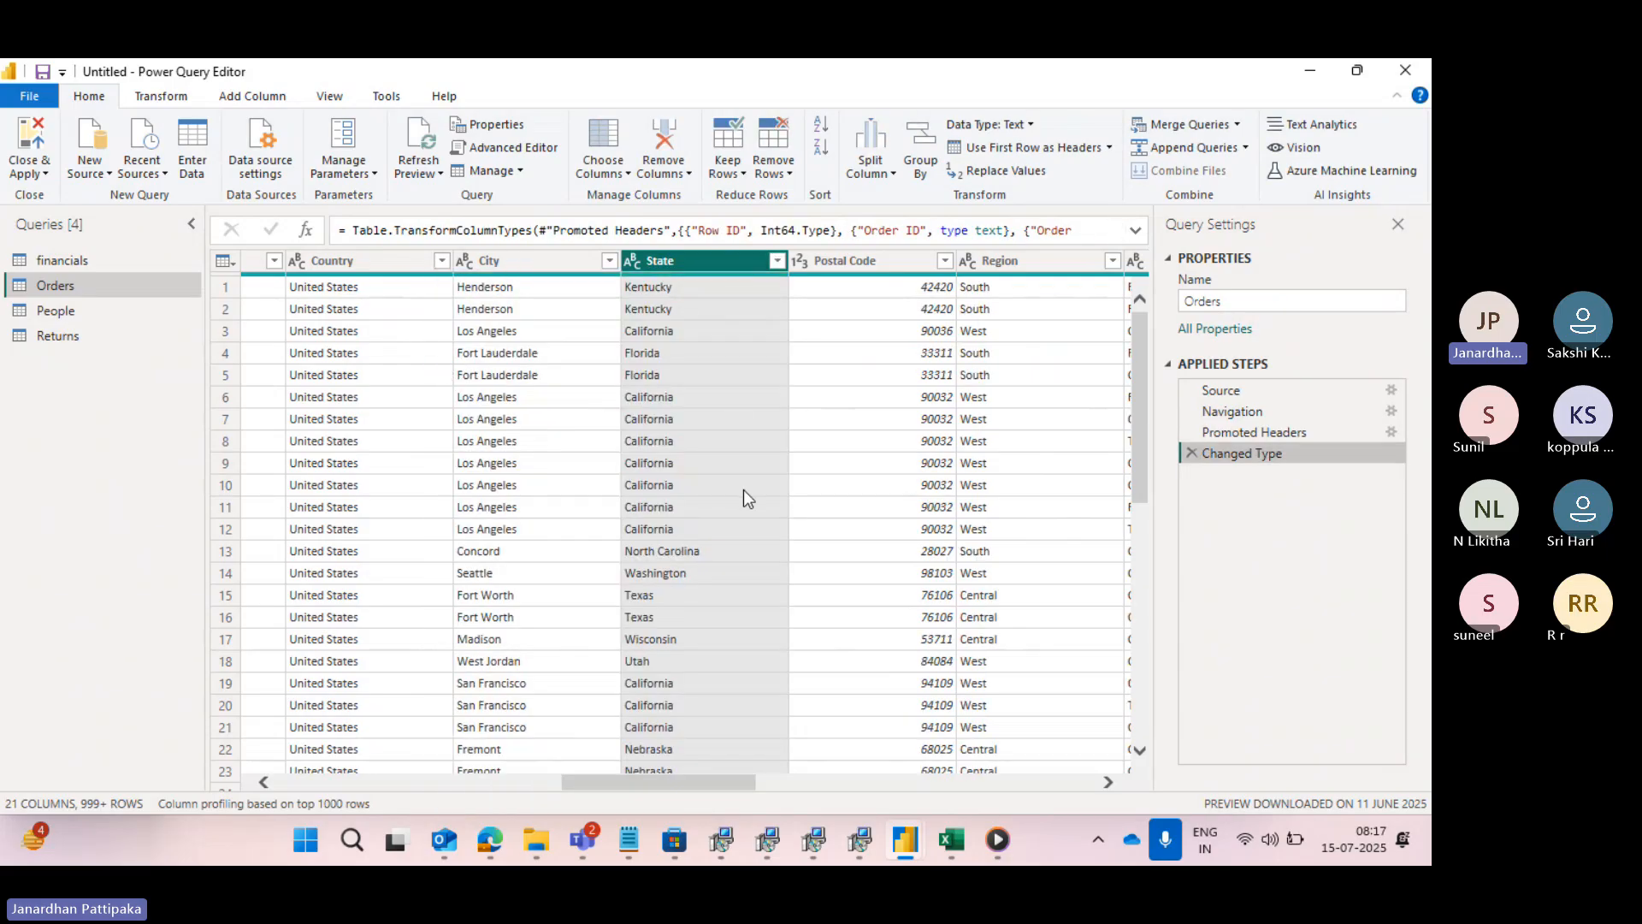
pyautogui.hscroll(3, 973, 462)
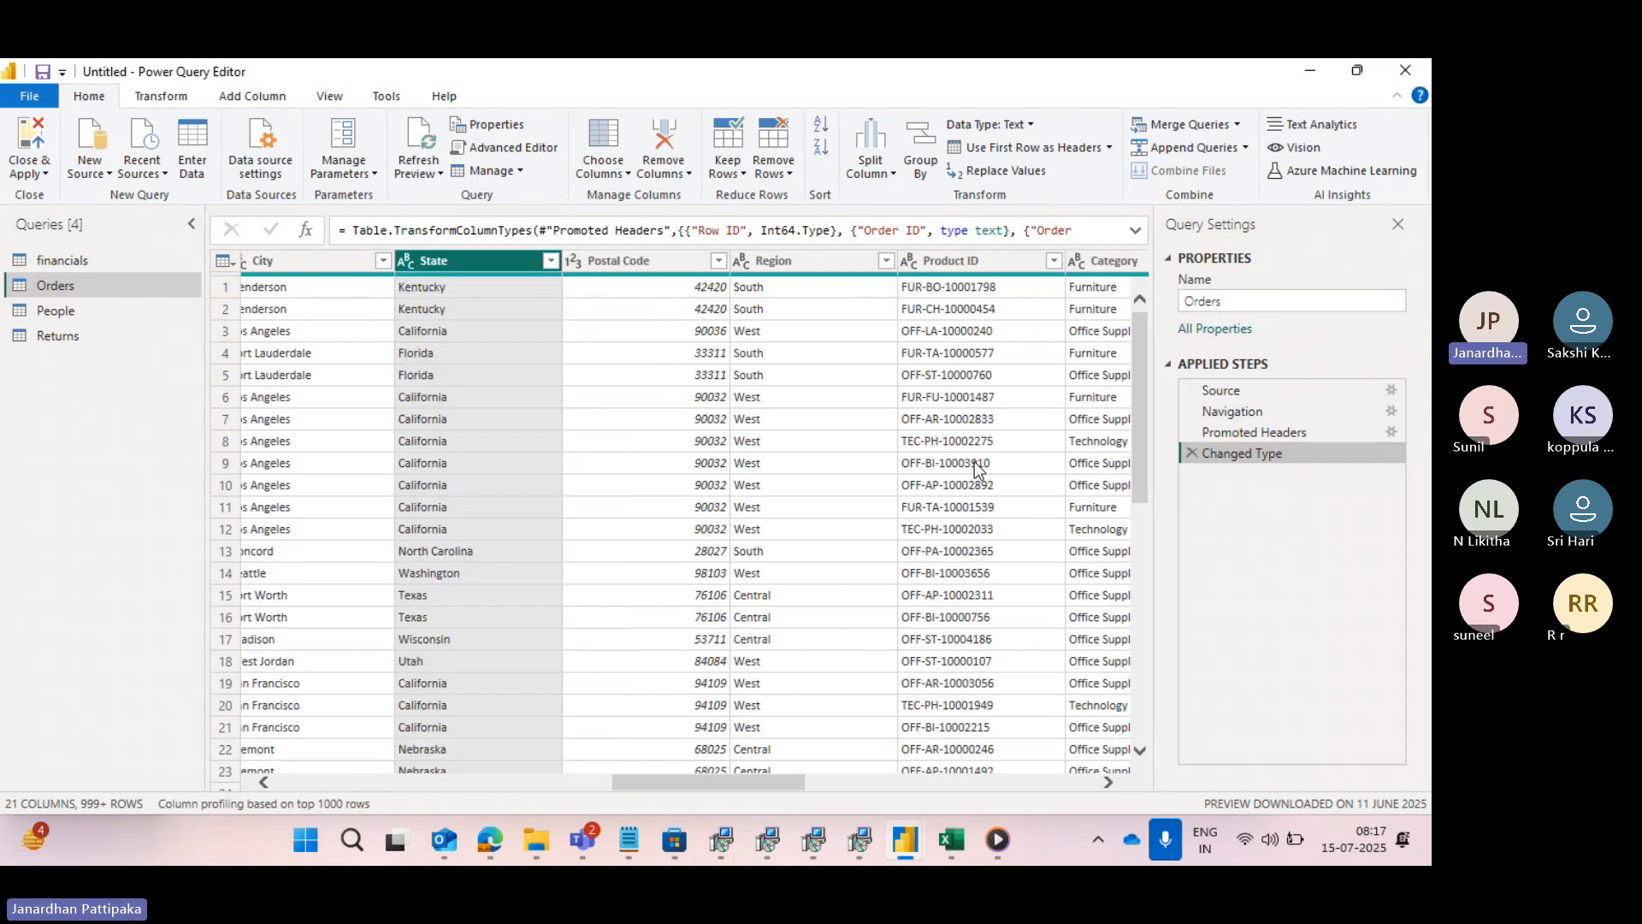
pyautogui.hscroll(8, 975, 466)
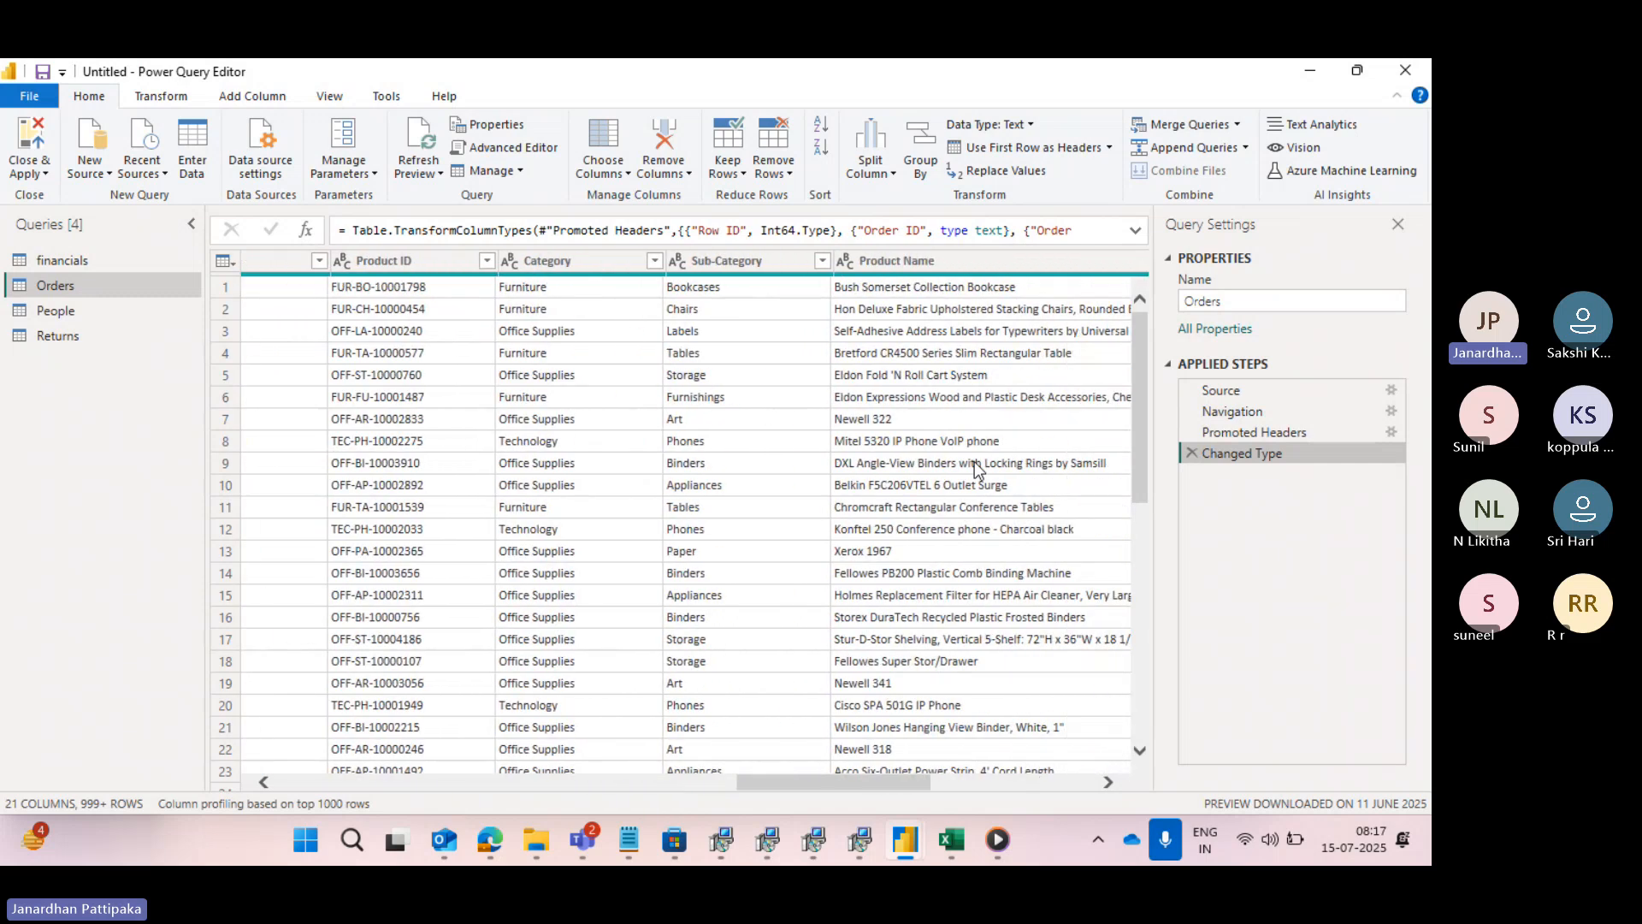
pyautogui.hscroll(3, 976, 468)
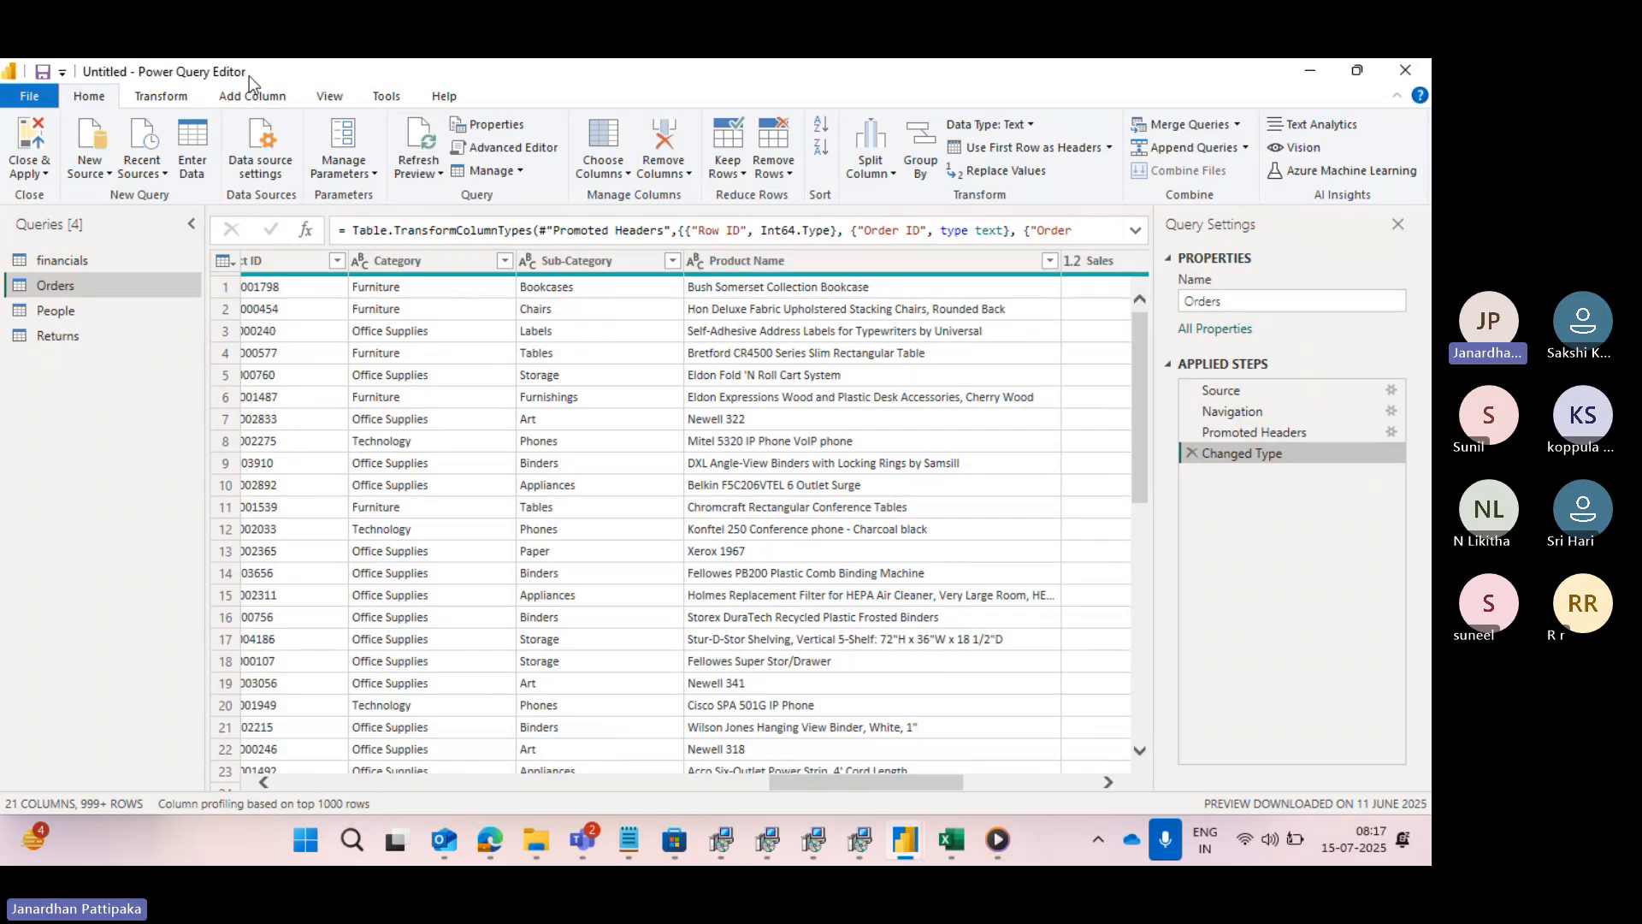
pyautogui.click(296, 305)
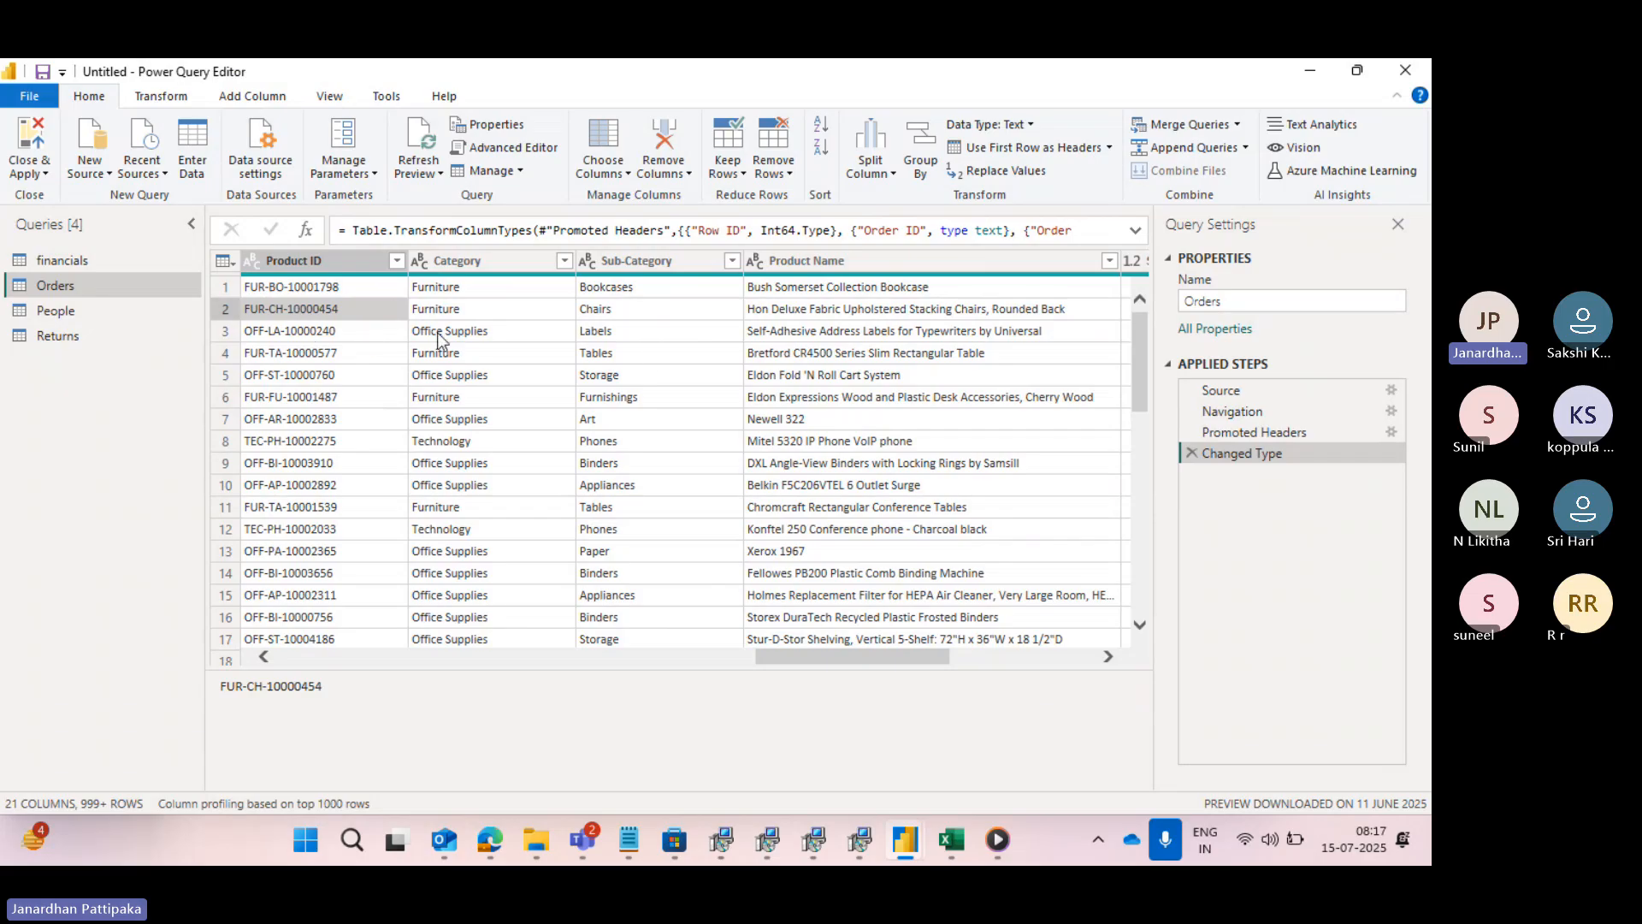
pyautogui.click(44, 174)
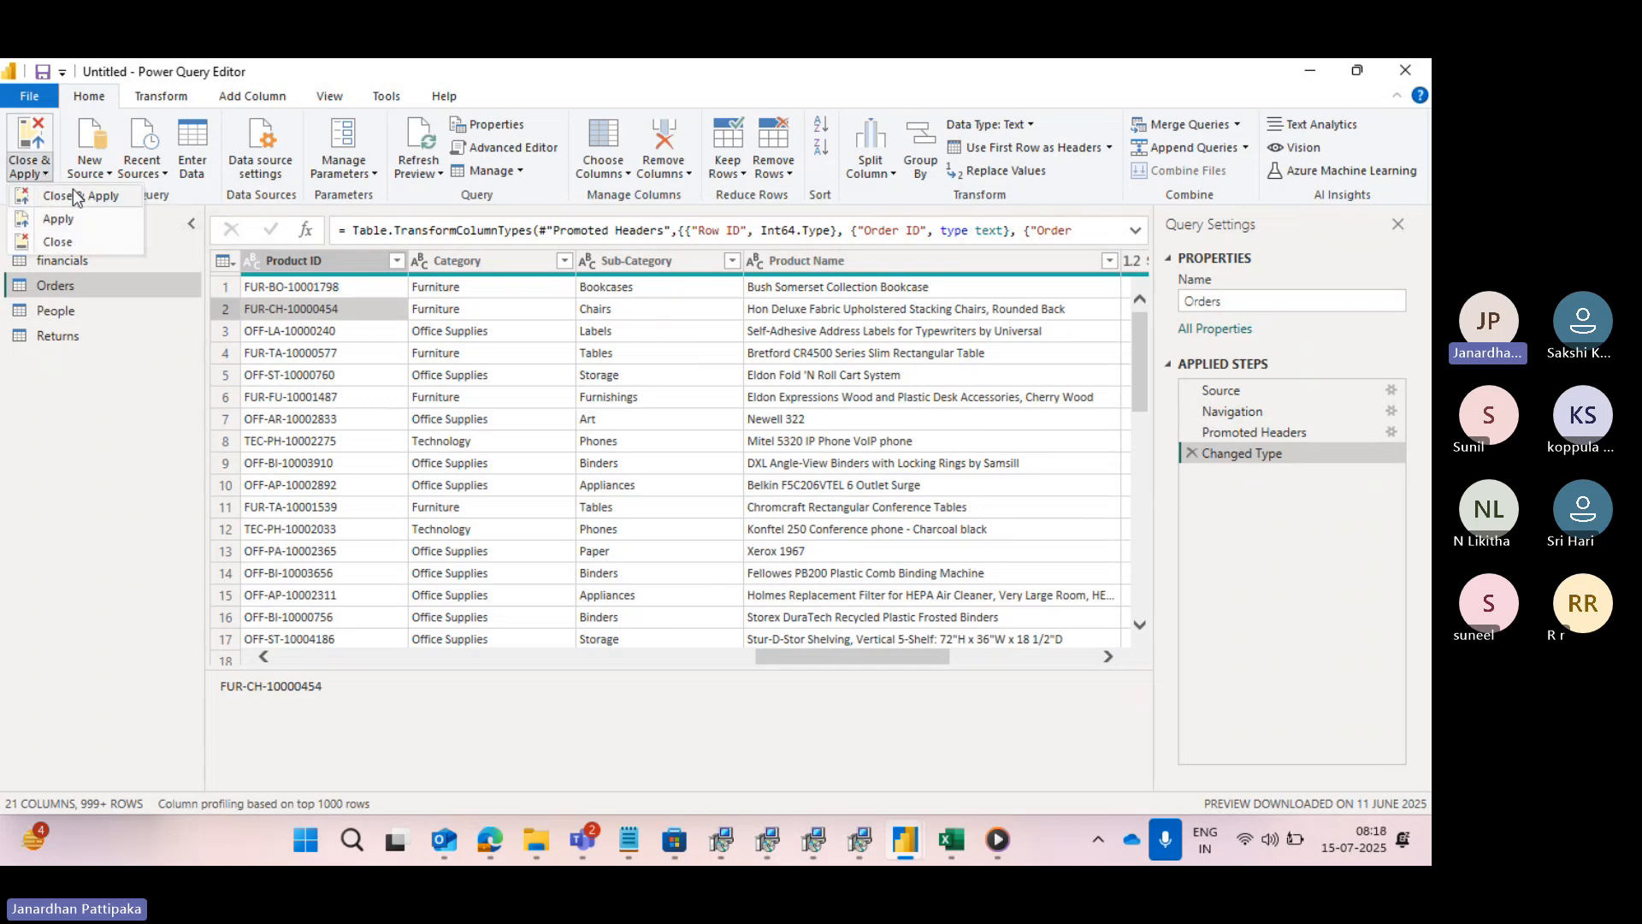
pyautogui.click(76, 196)
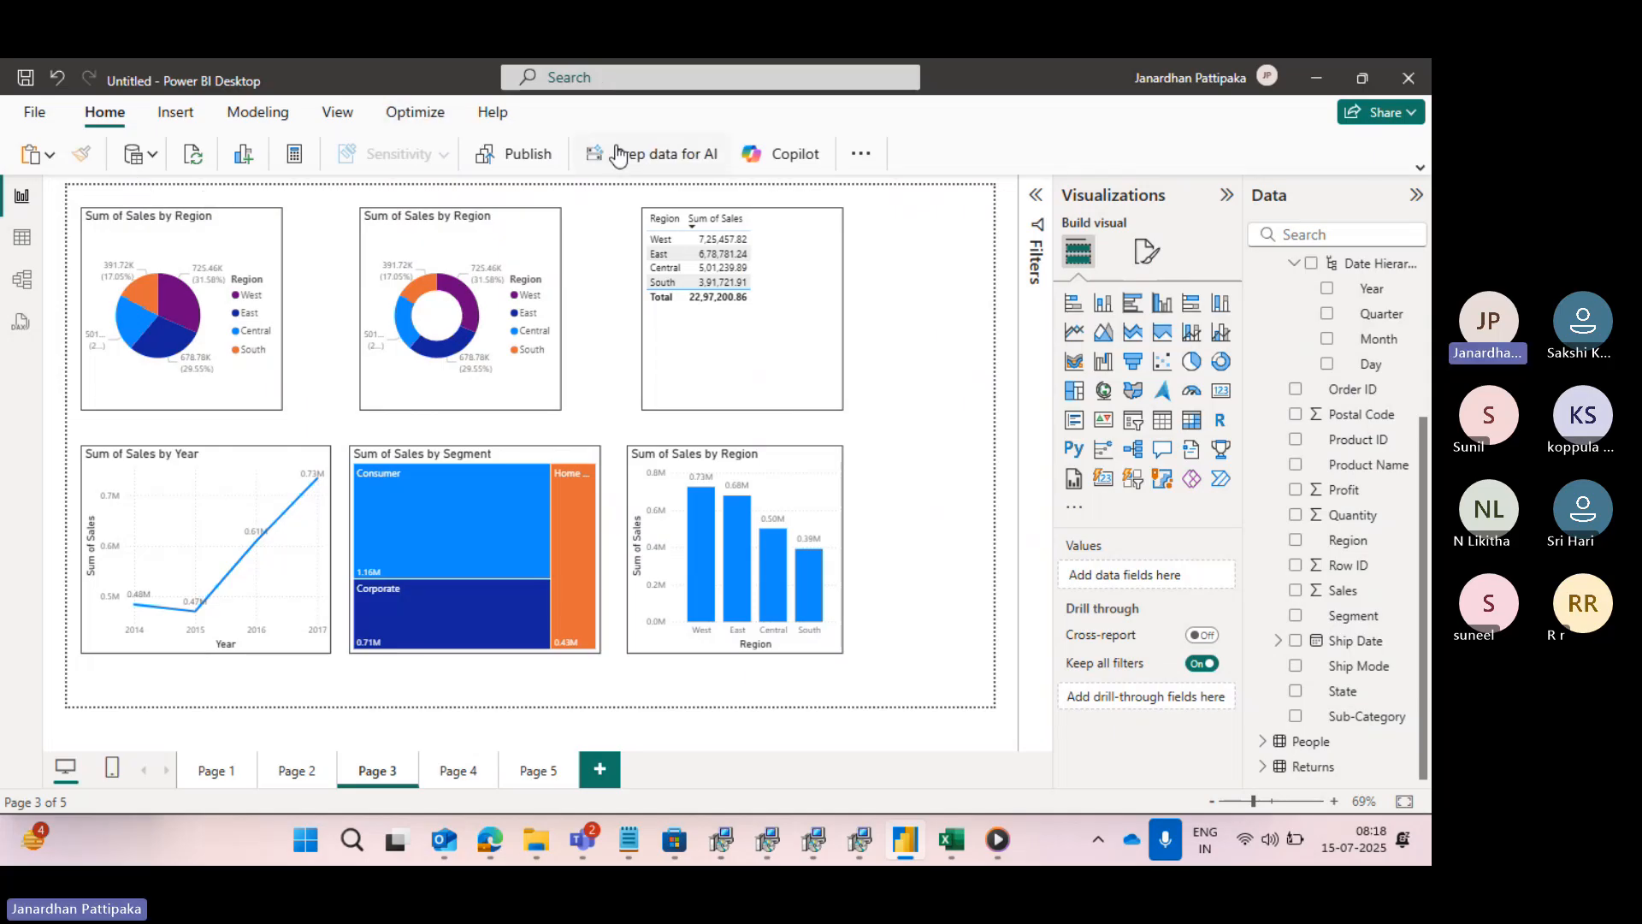
# - Reopen the Power Query Editor through Transform data, and return to the report with Close & Apply
pyautogui.click(862, 154)
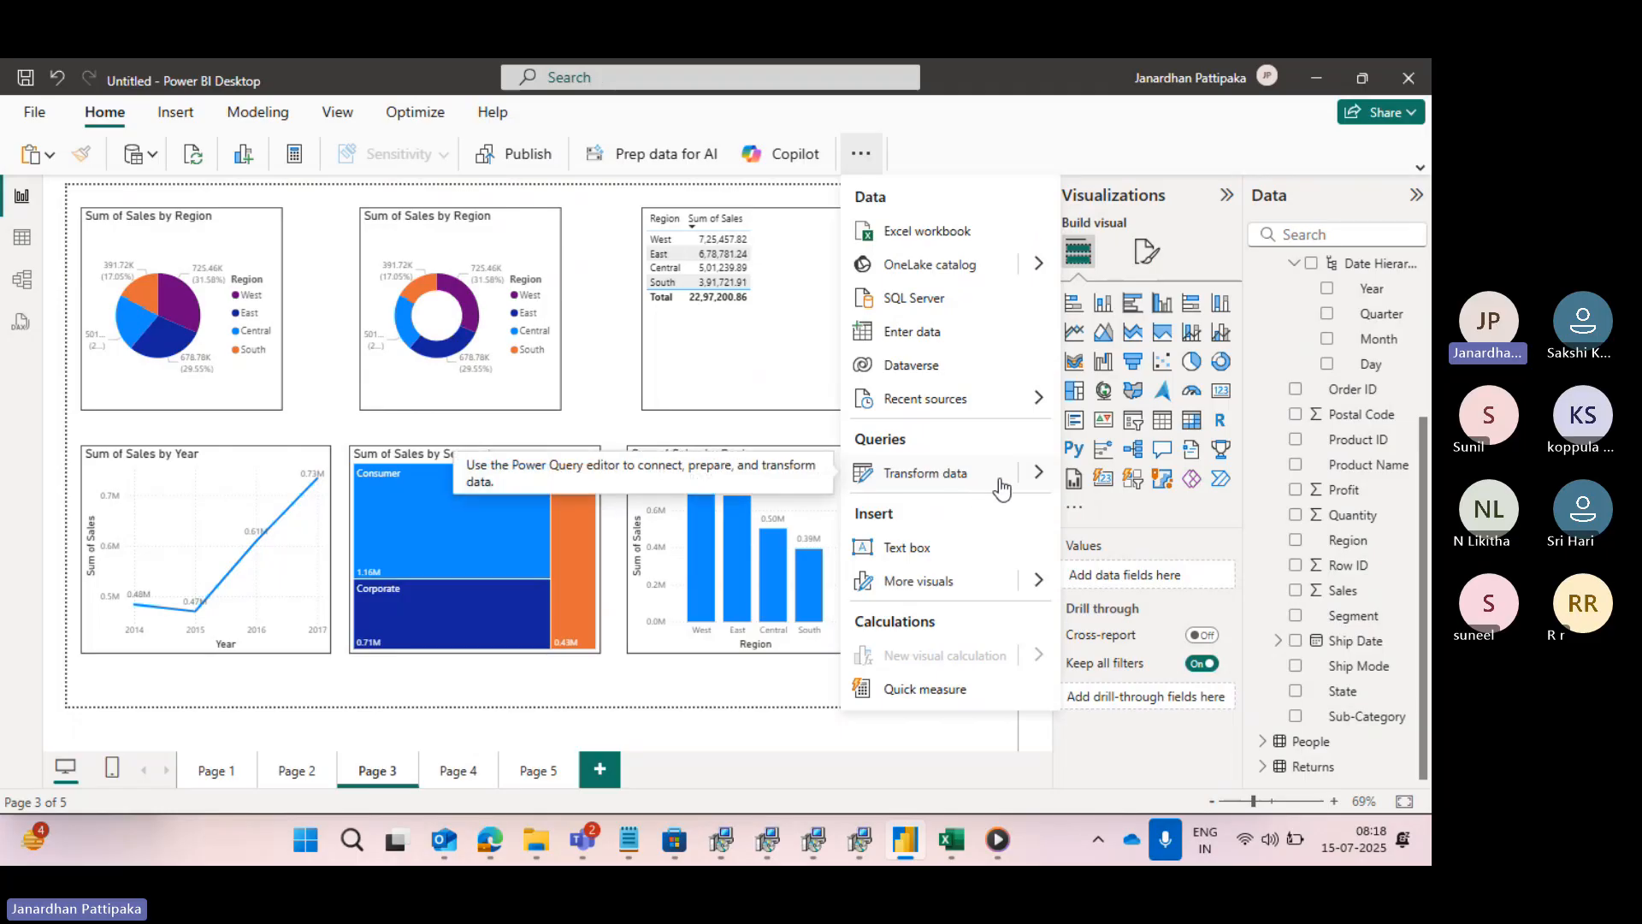
pyautogui.moveTo(1002, 487)
pyautogui.click(1128, 479)
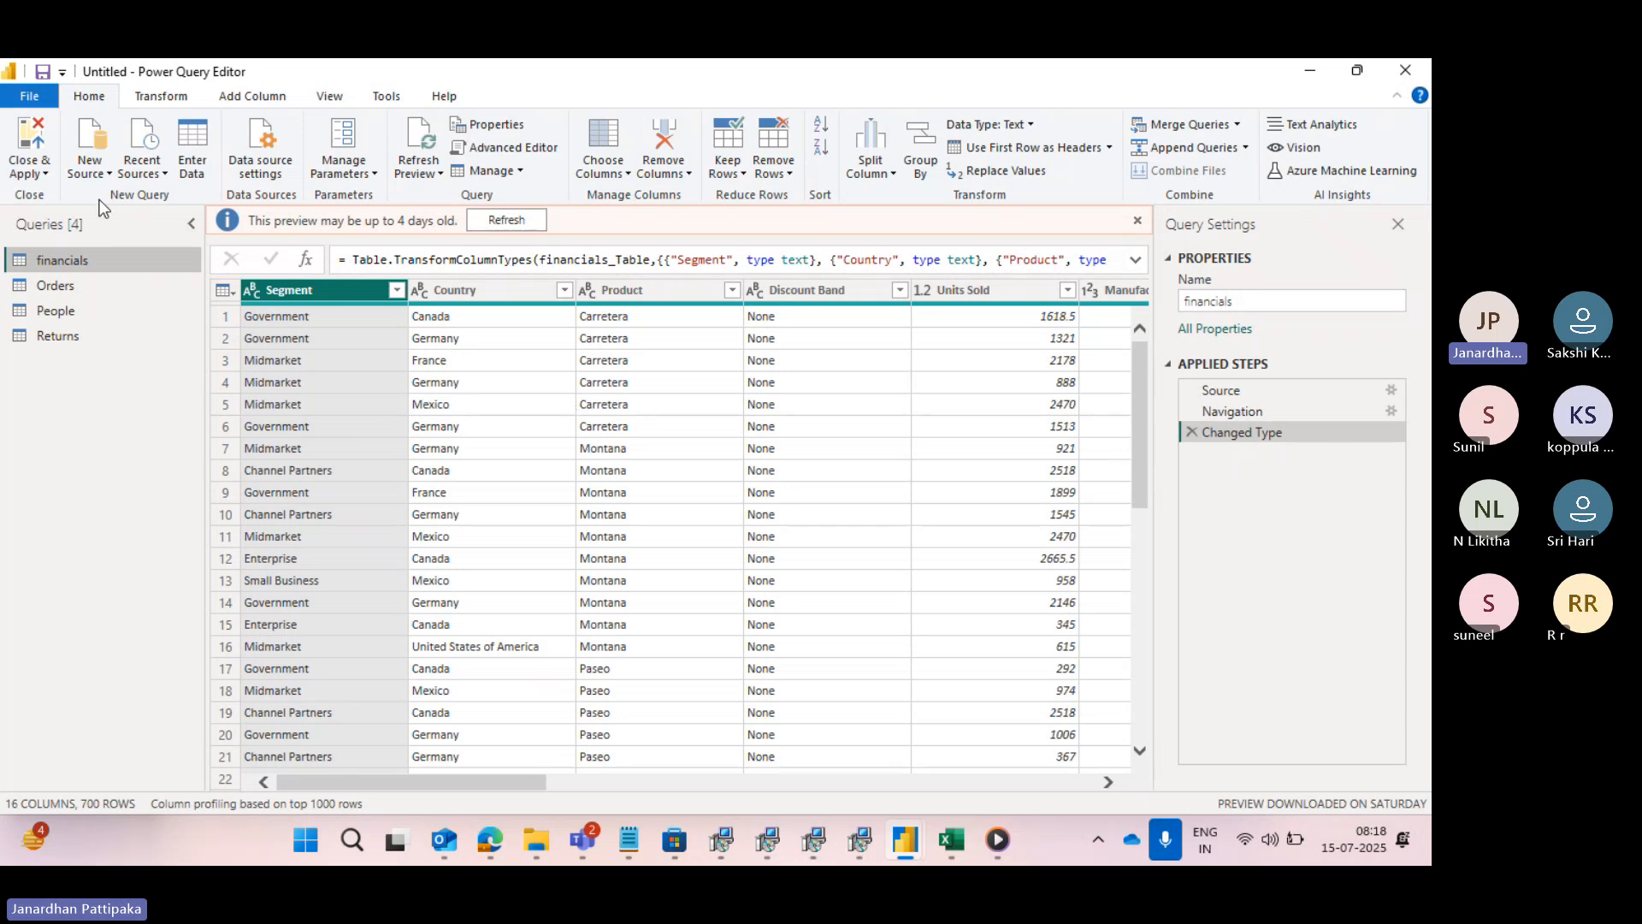
pyautogui.click(44, 176)
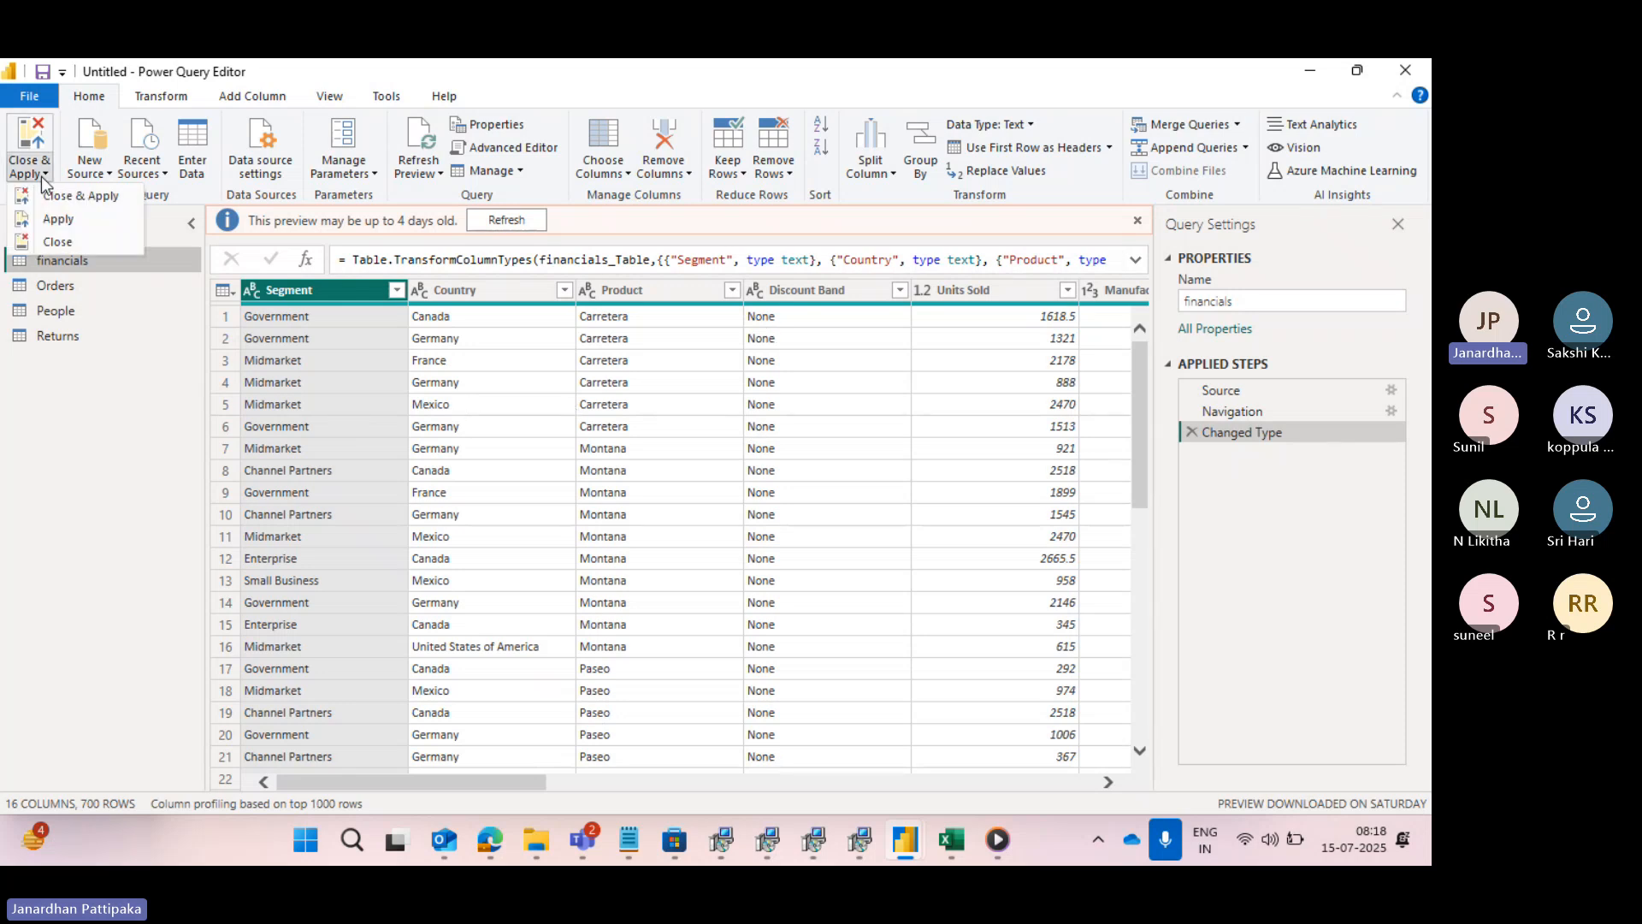
pyautogui.click(57, 197)
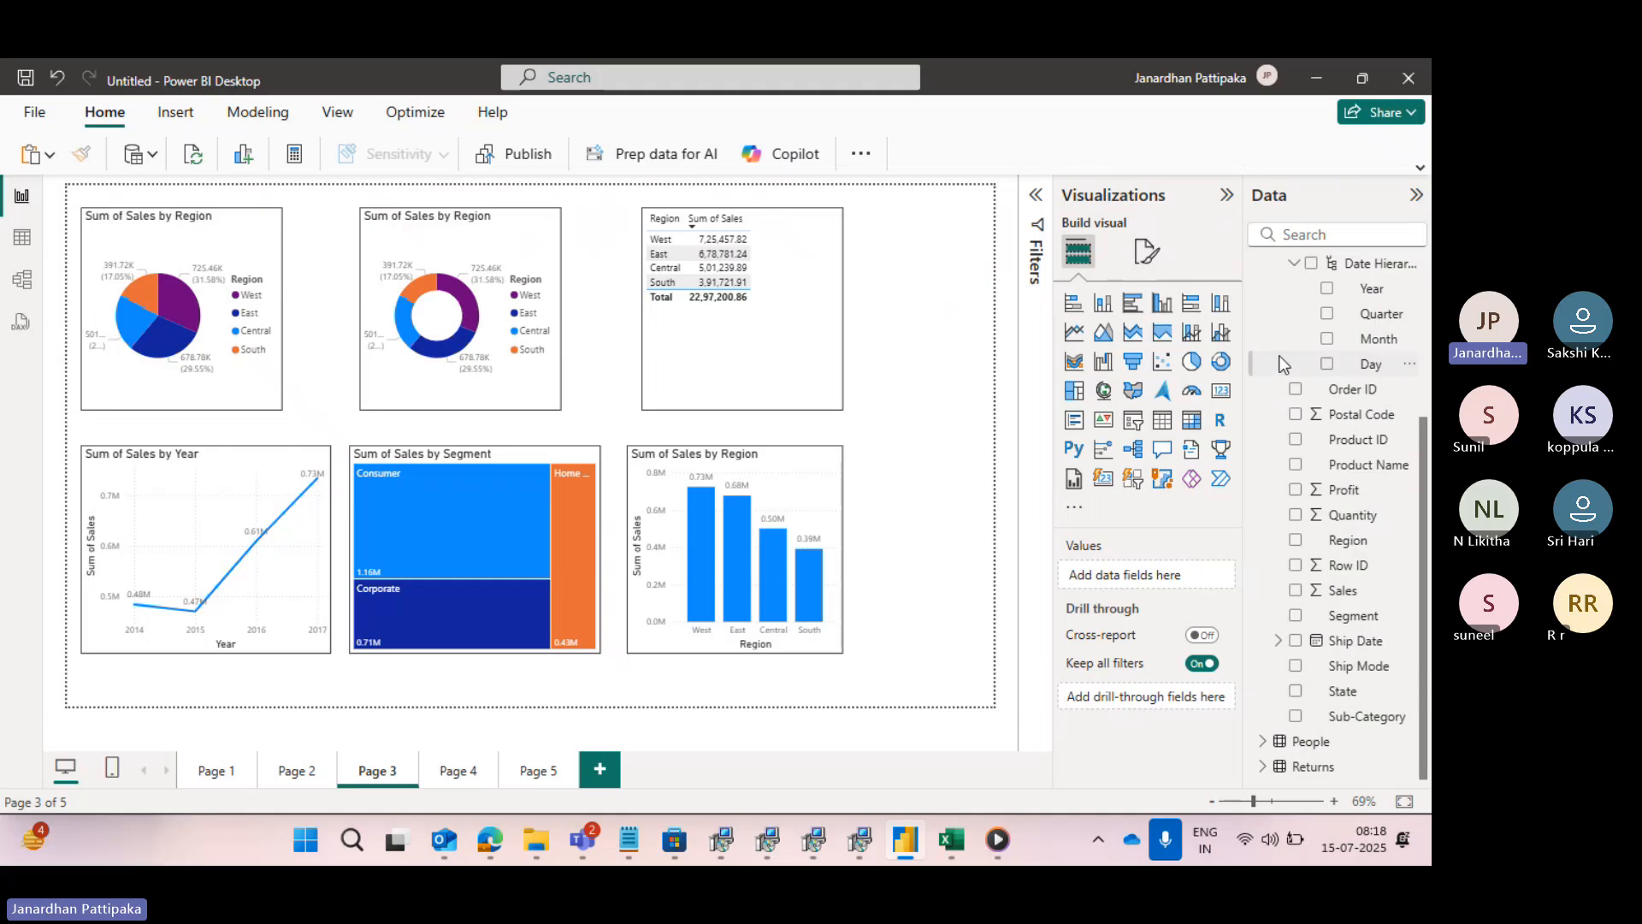
# - Look over the fields of the financials table and collapse the field lists of financials and Orders
pyautogui.scroll(5, 1283, 363)
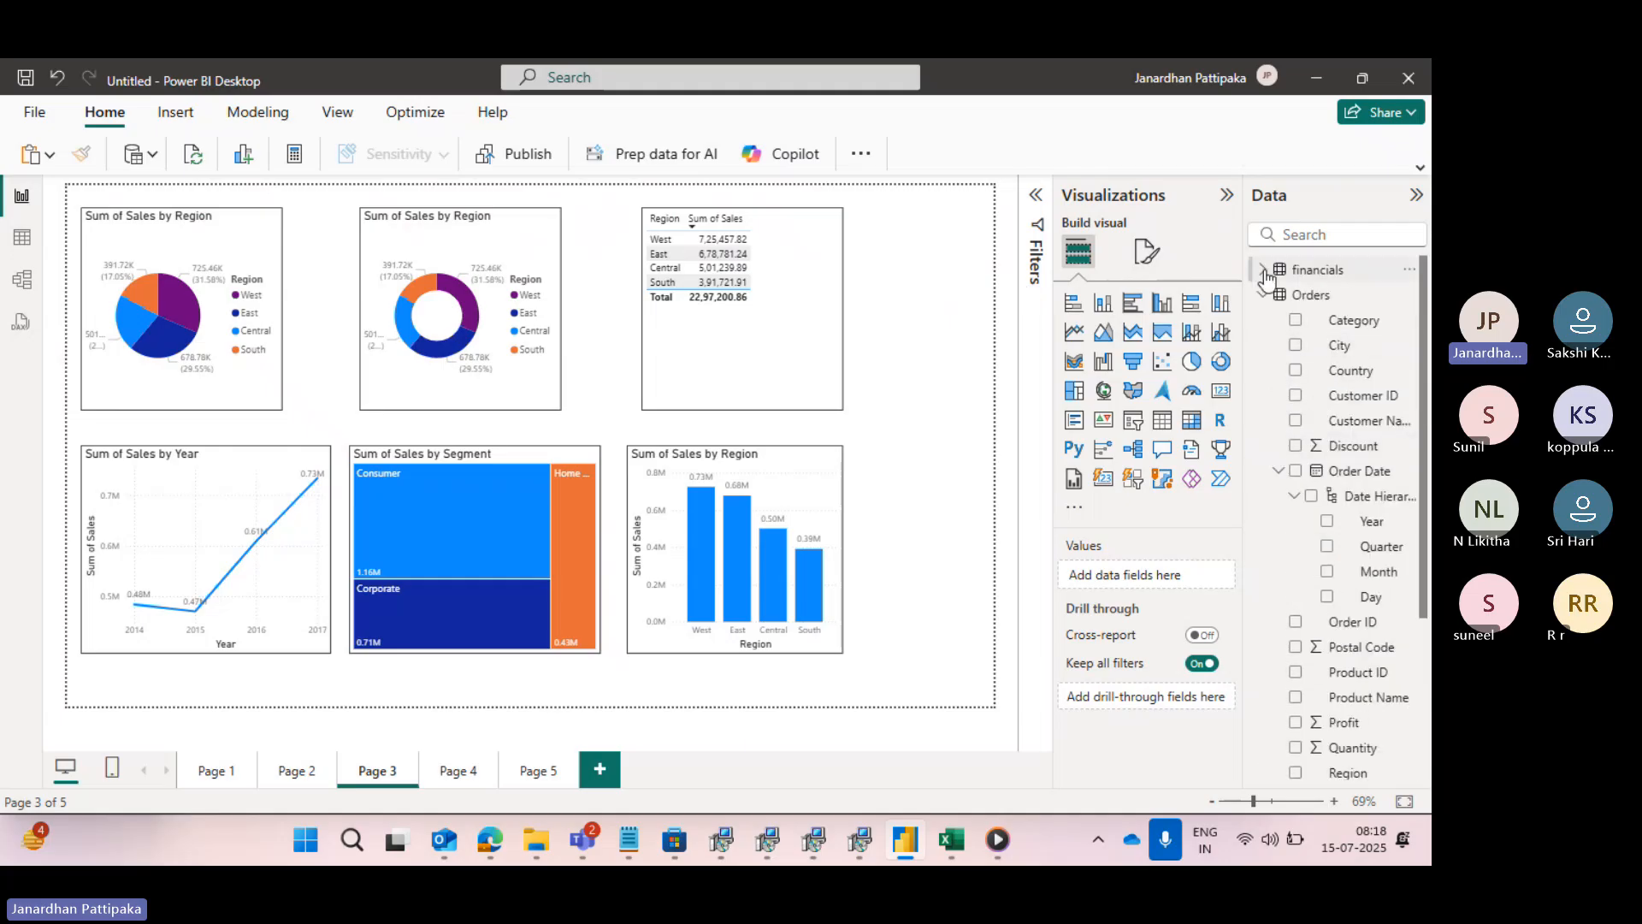
pyautogui.click(1264, 270)
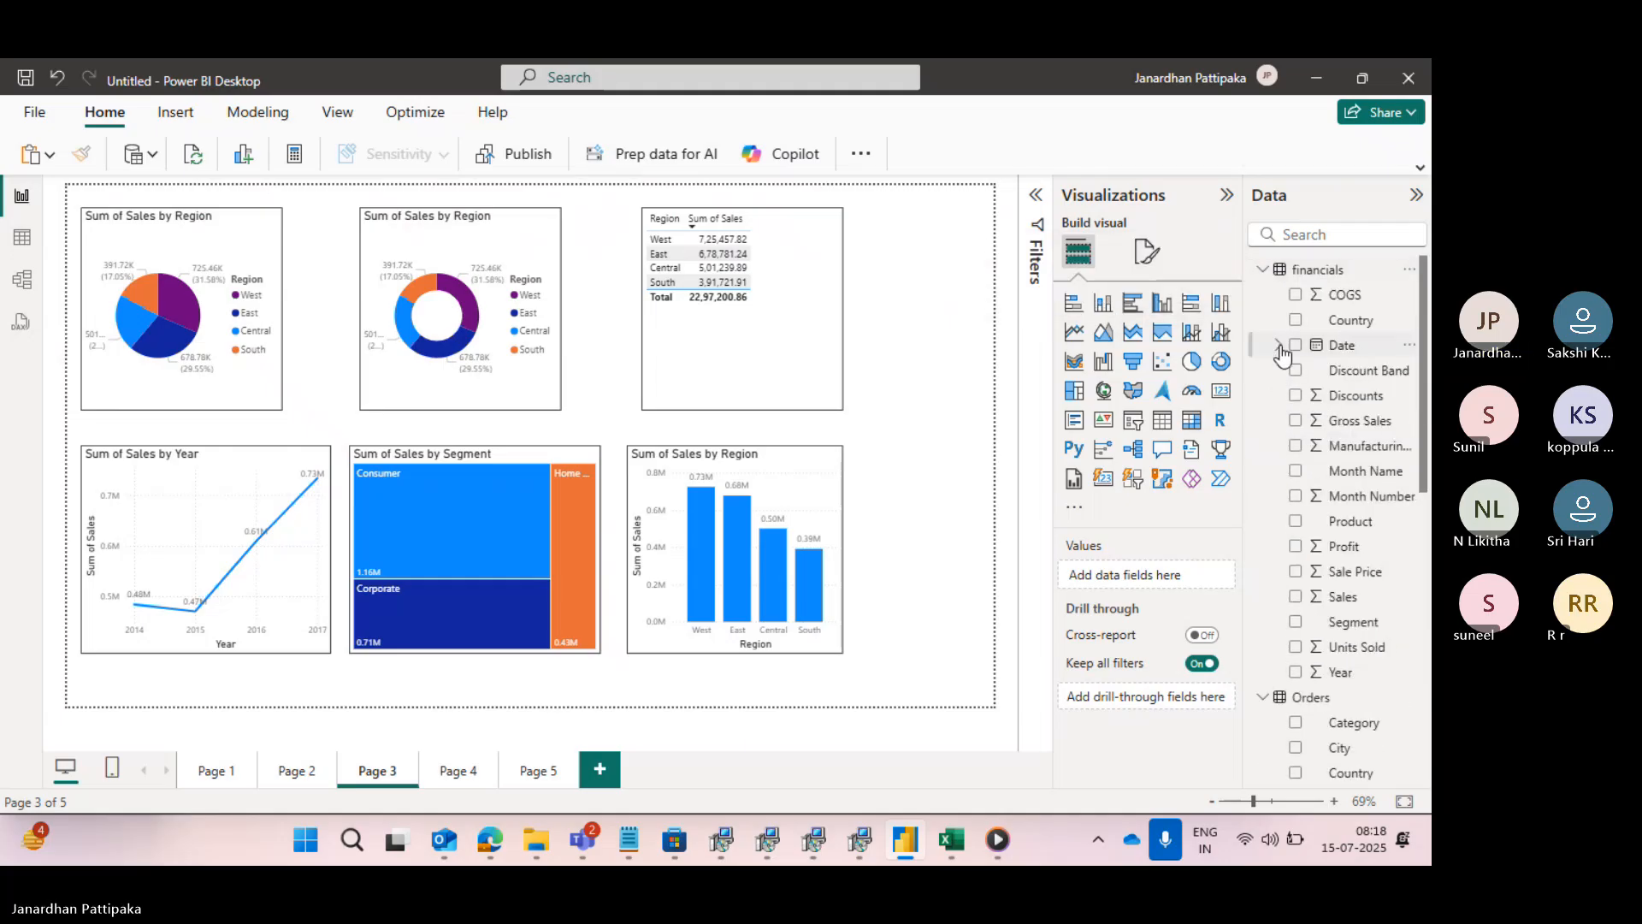
pyautogui.click(1263, 270)
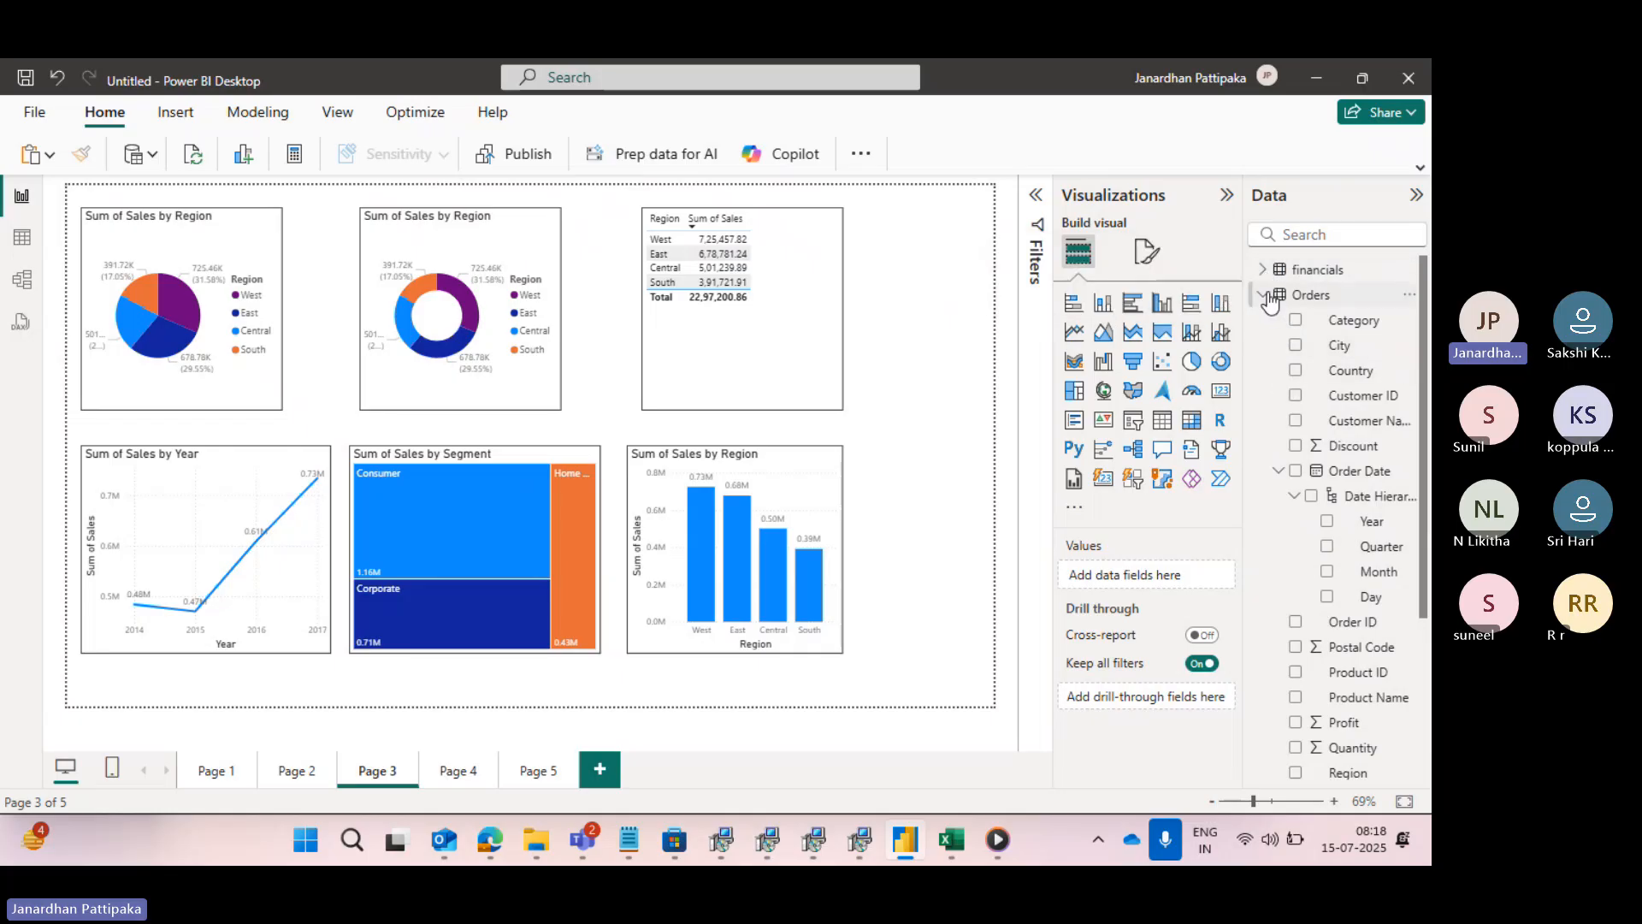
pyautogui.click(1263, 295)
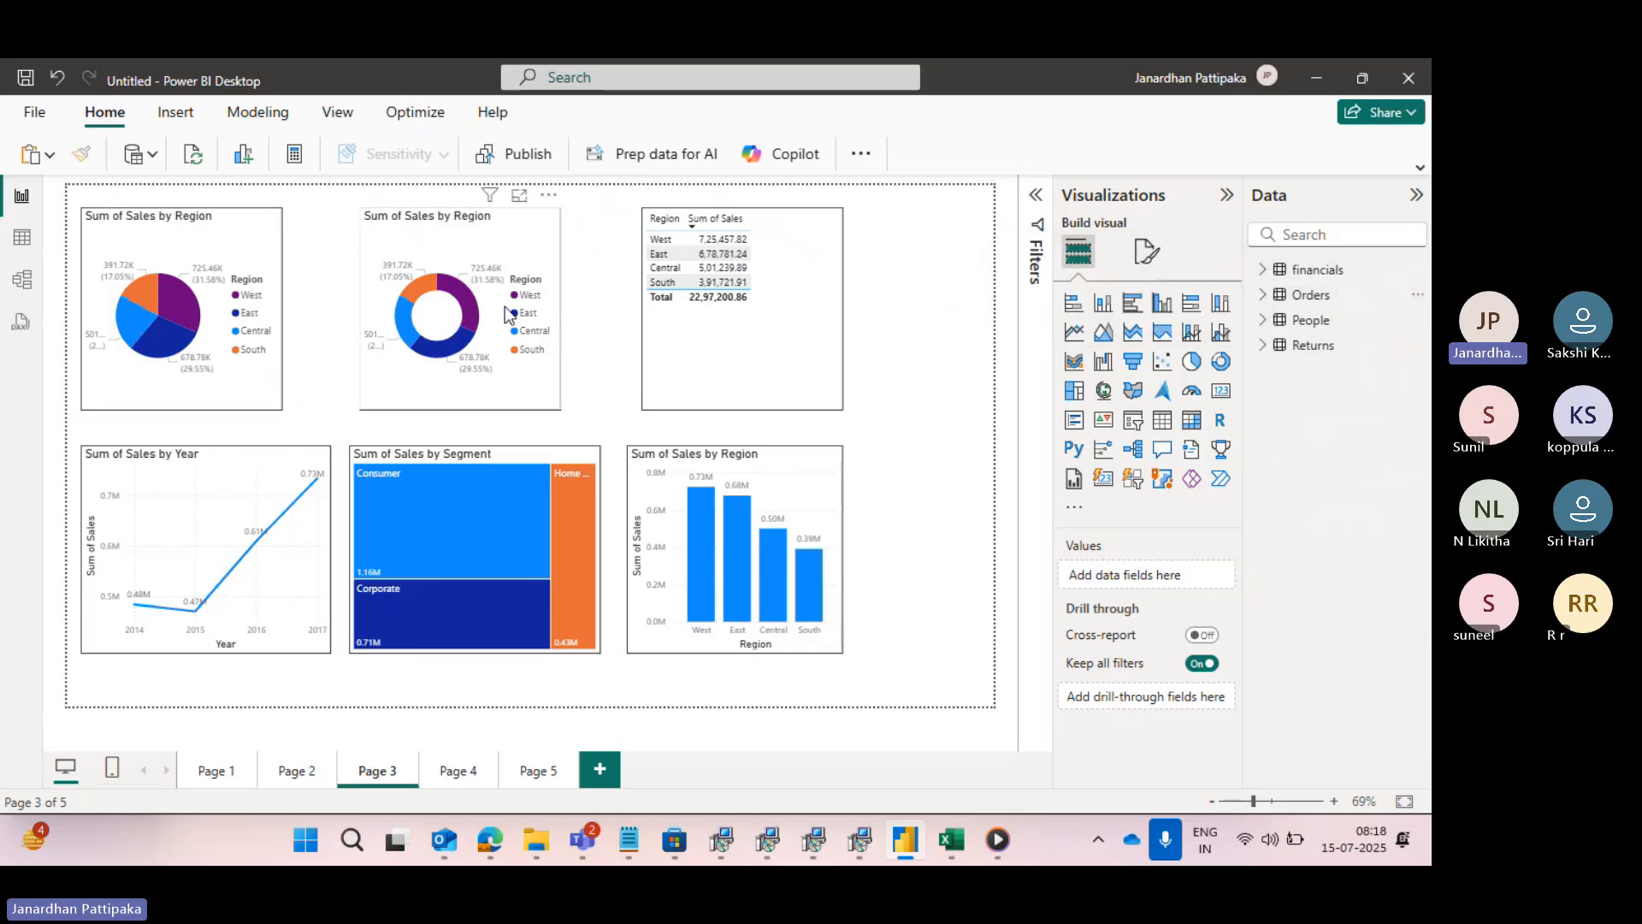
# - Connect to the Excel workbook EMP_DEPT.xls from the downloads folder as a new data source
pyautogui.click(153, 159)
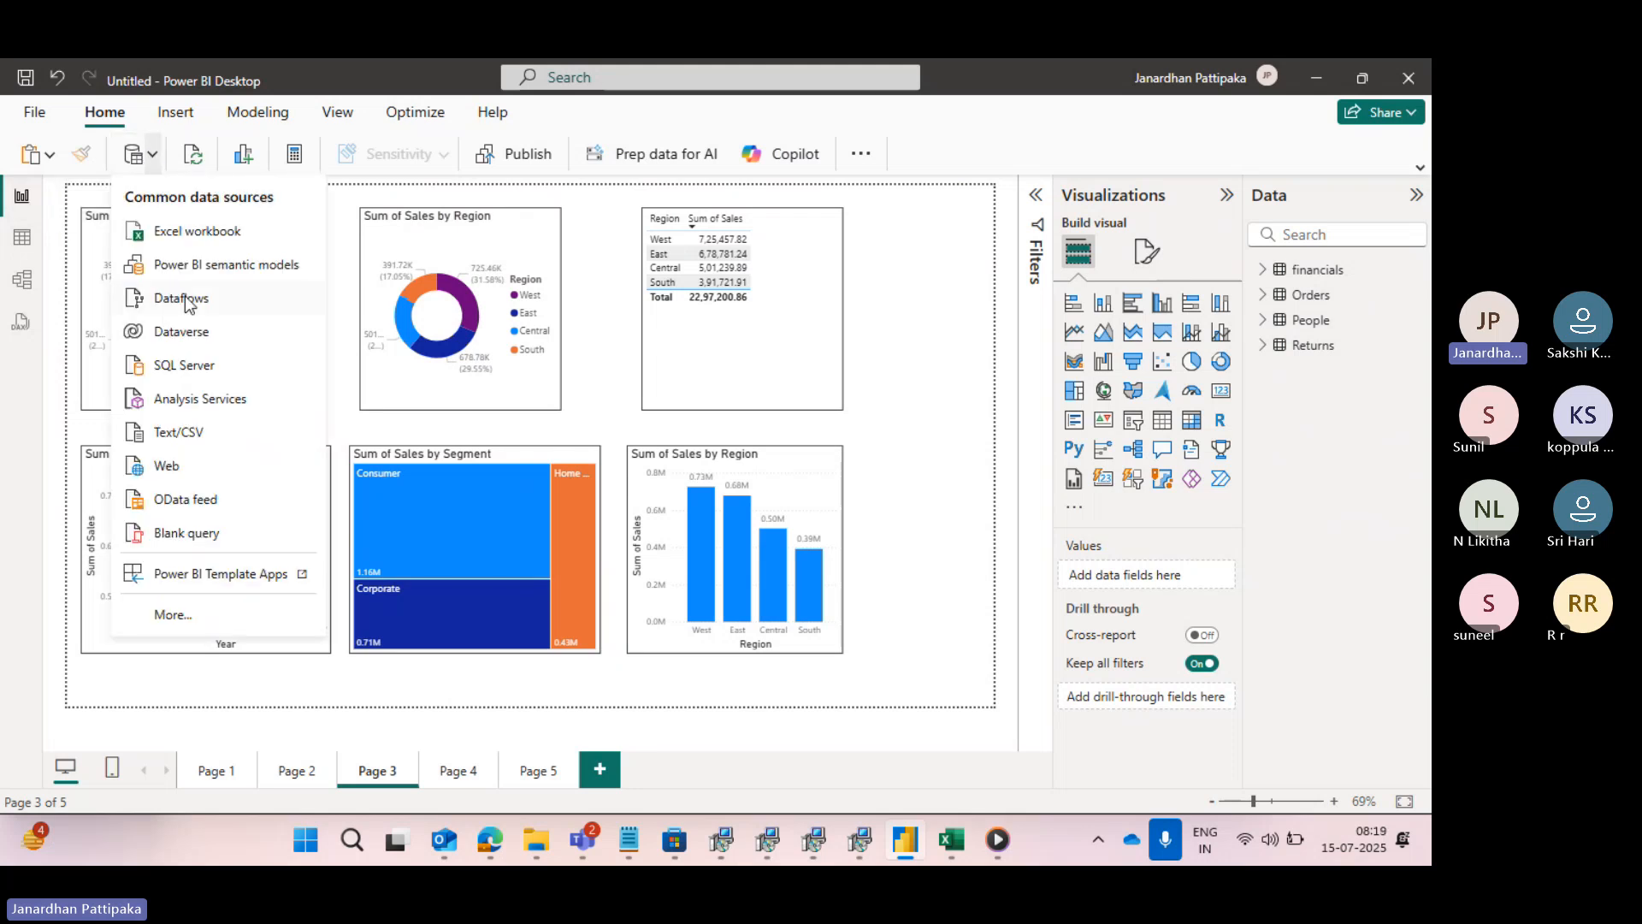
pyautogui.click(188, 231)
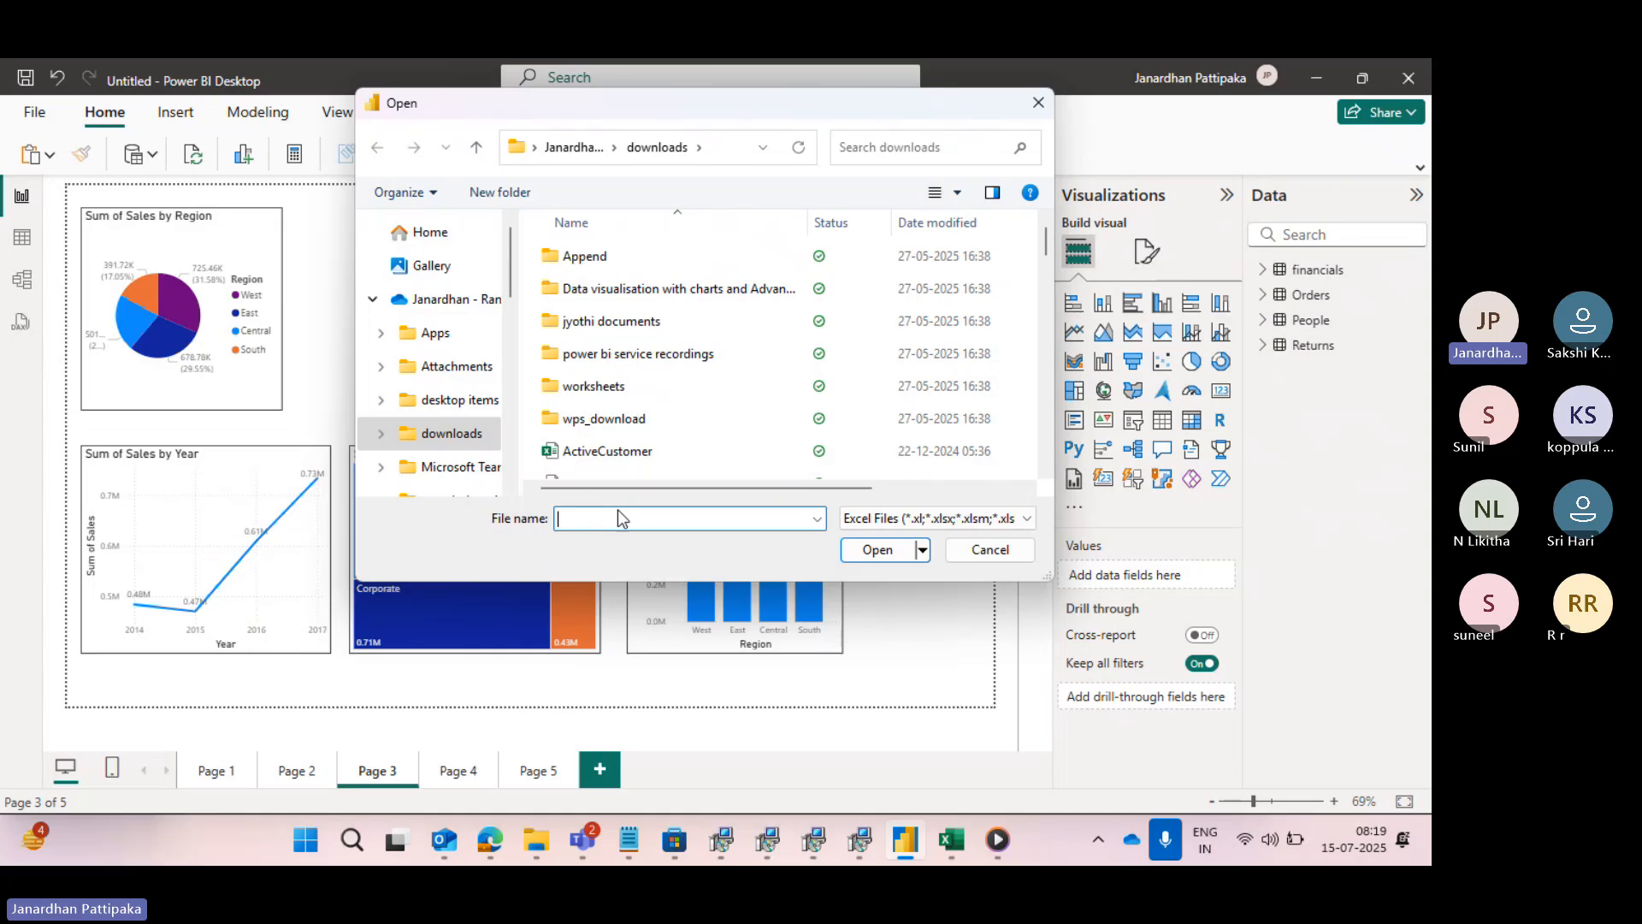
pyautogui.write('EMP')
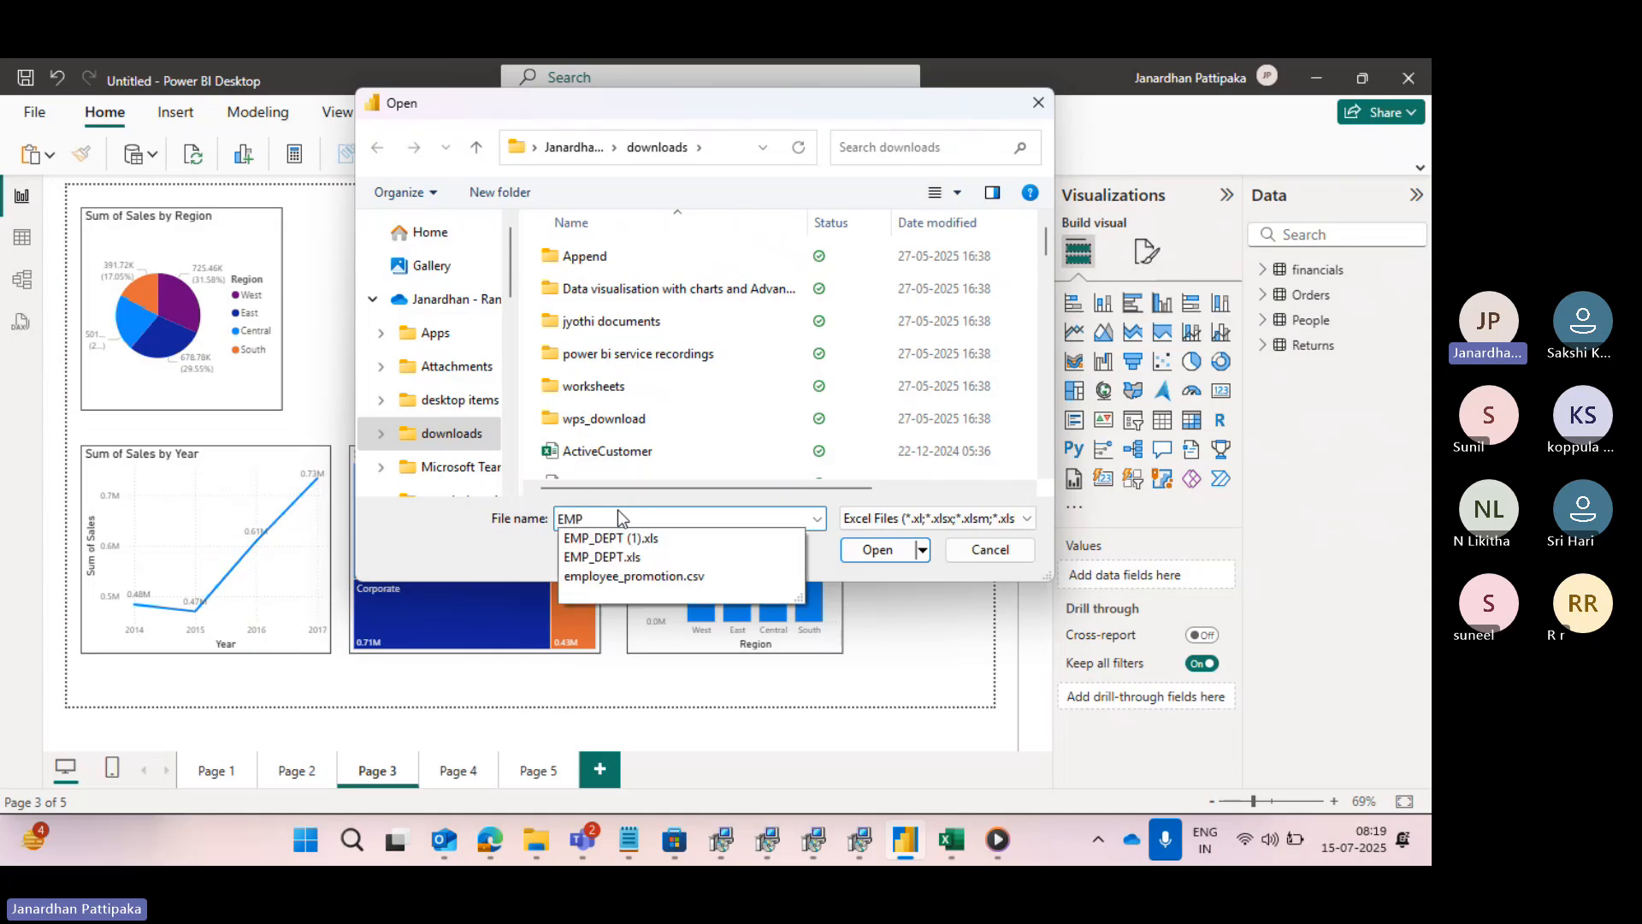
pyautogui.click(608, 558)
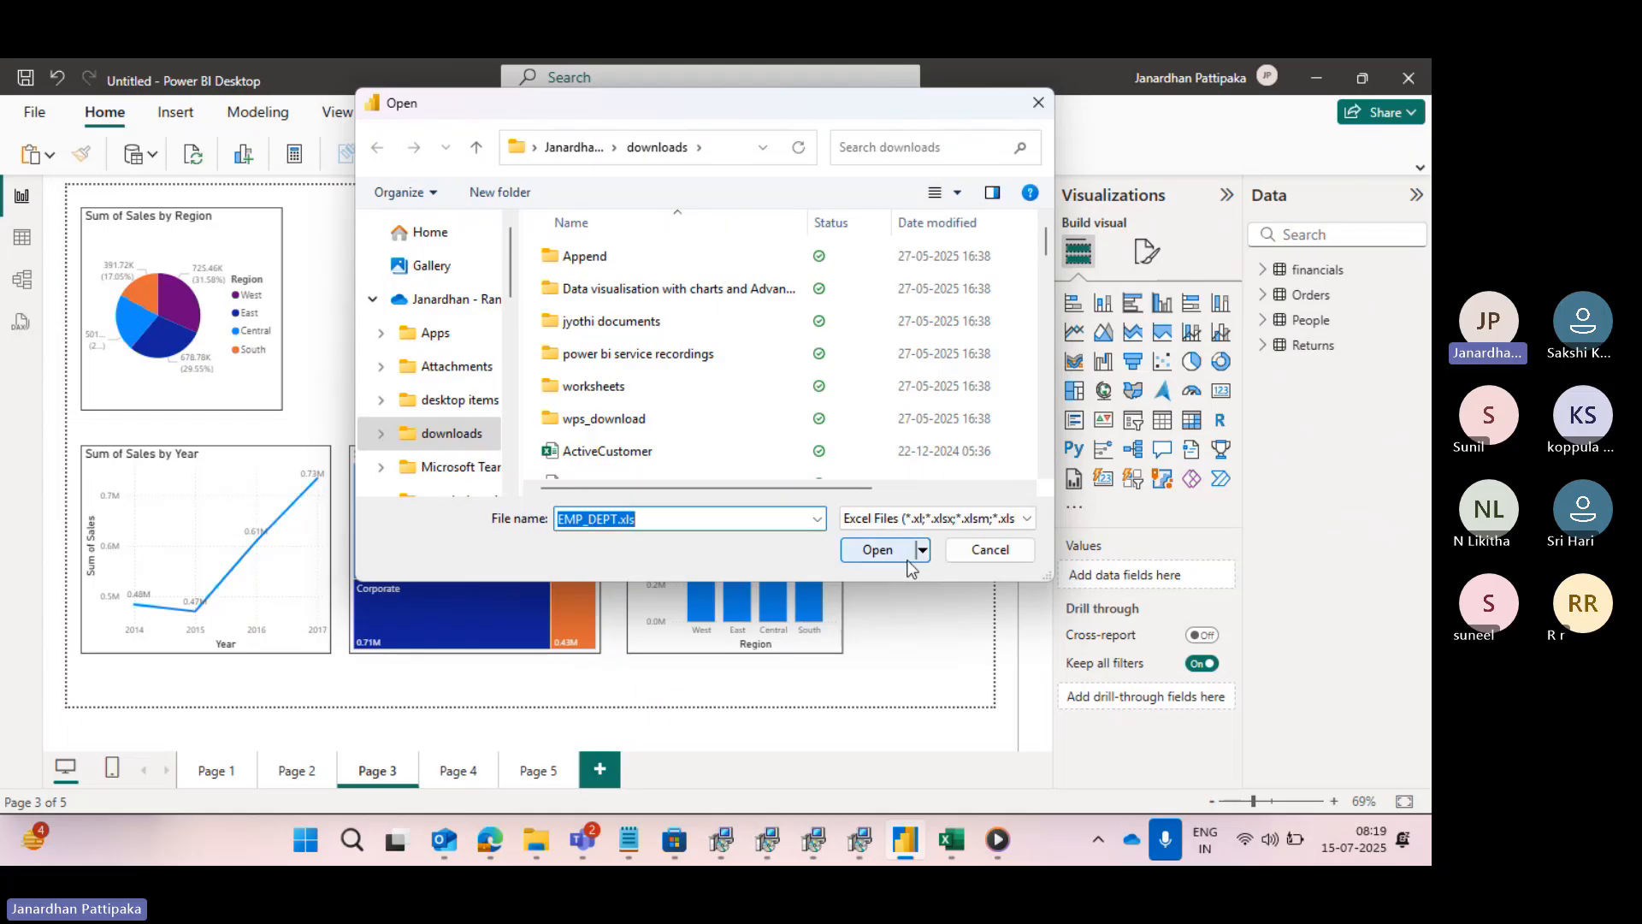
pyautogui.click(880, 550)
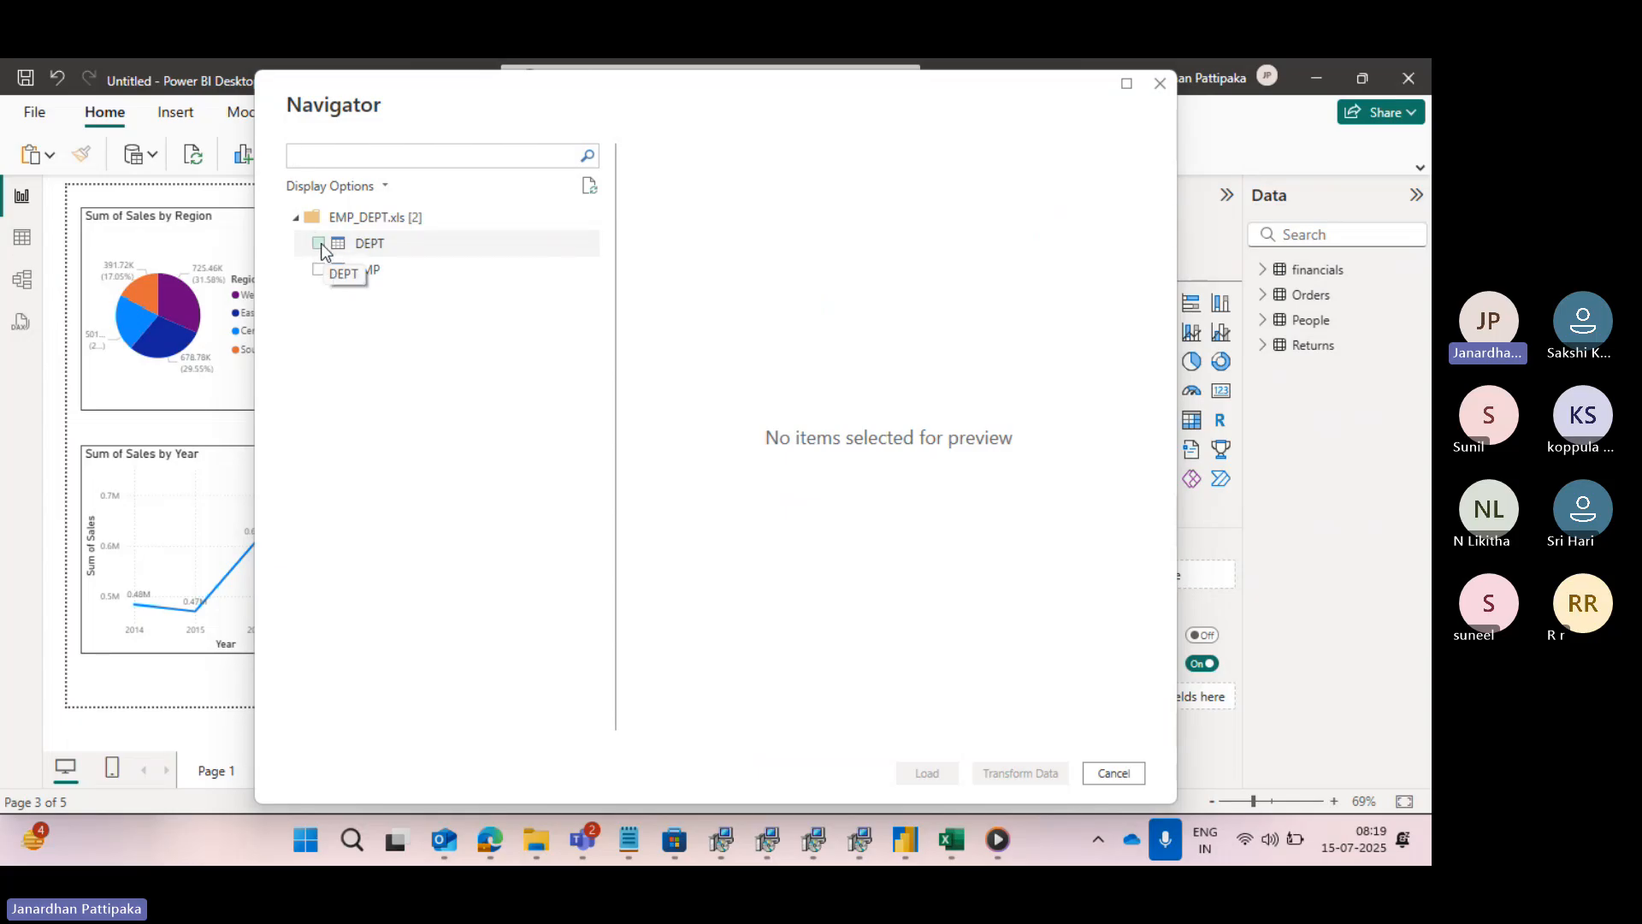
# - Select the DEPT and EMP tables of EMP_DEPT.xls, preview their columns, and load both into the model
pyautogui.click(320, 243)
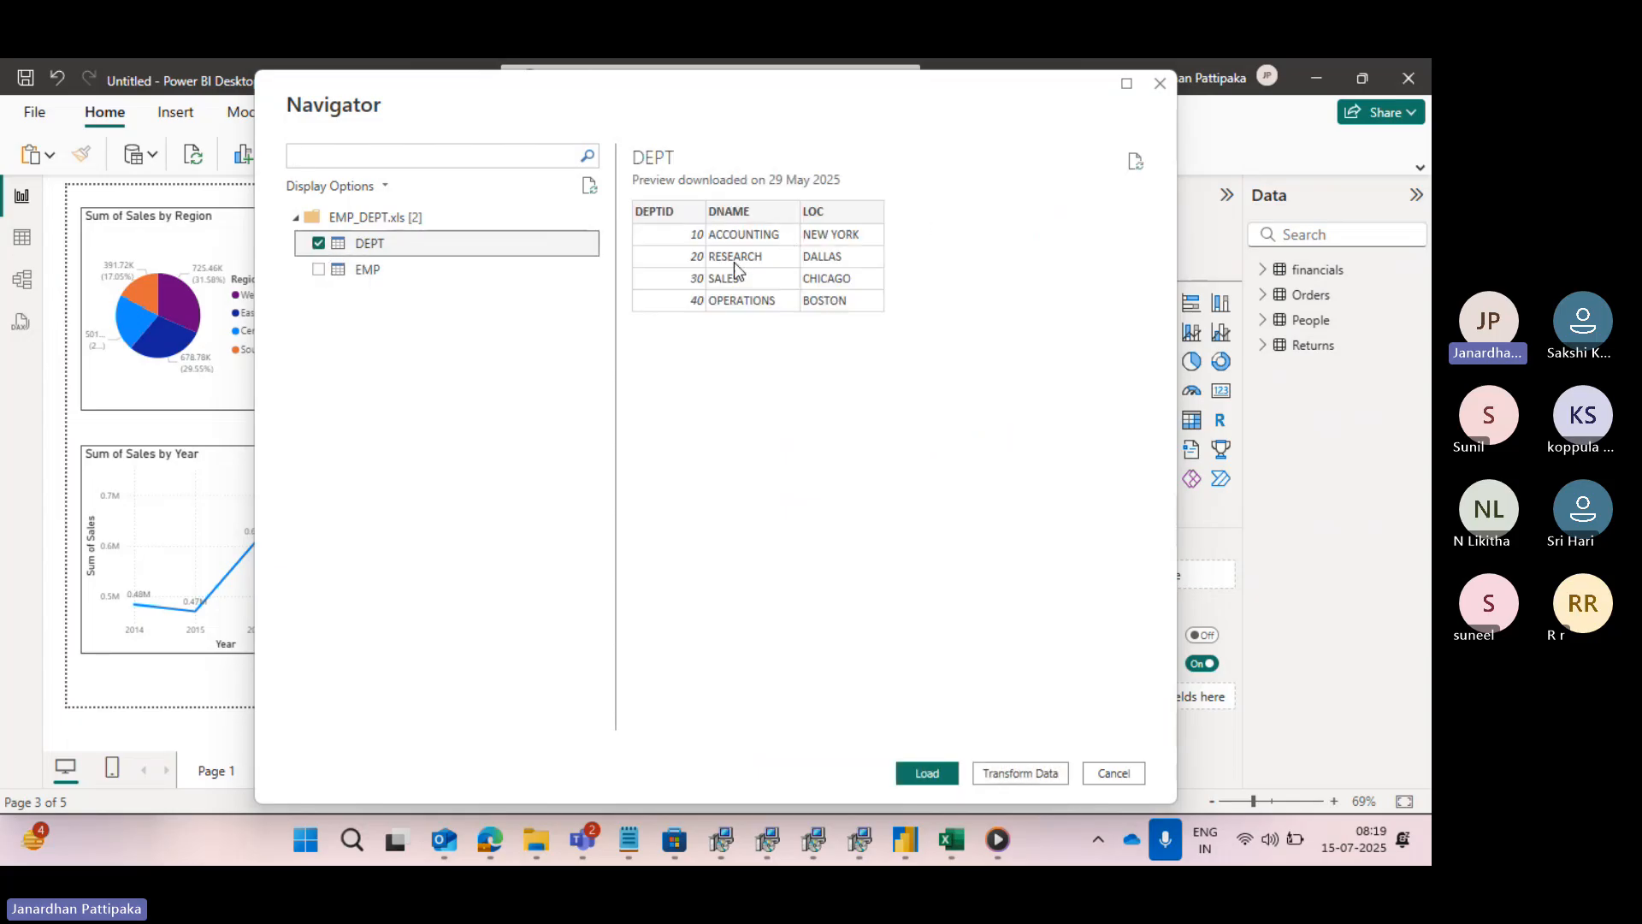
pyautogui.click(317, 269)
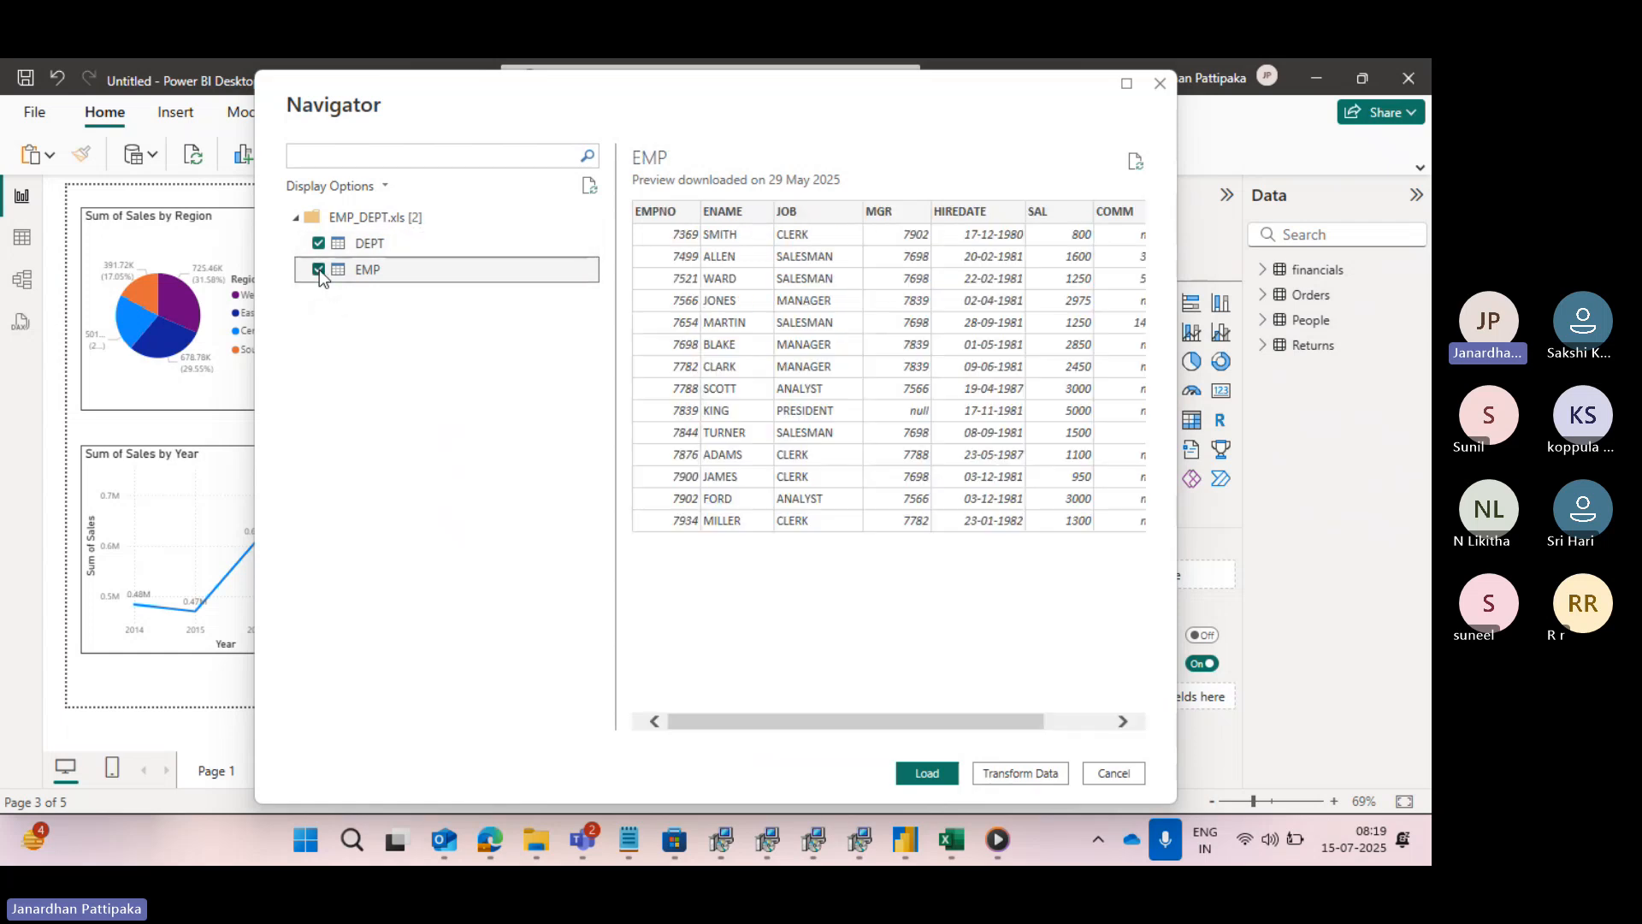
pyautogui.hscroll(3, 878, 290)
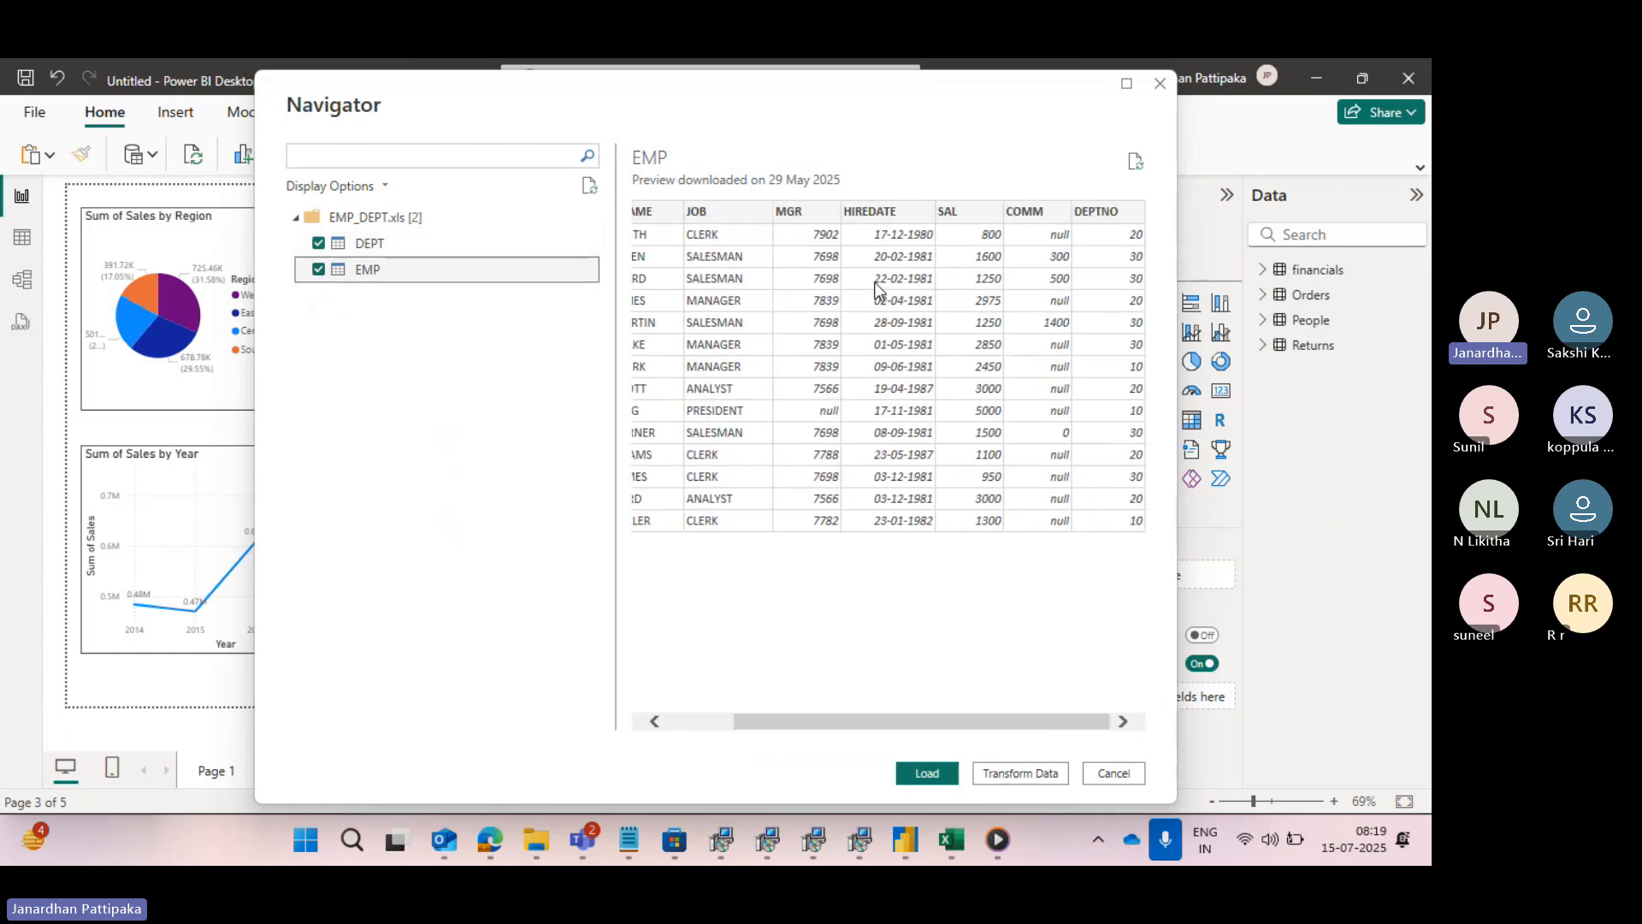
pyautogui.hscroll(-3, 879, 291)
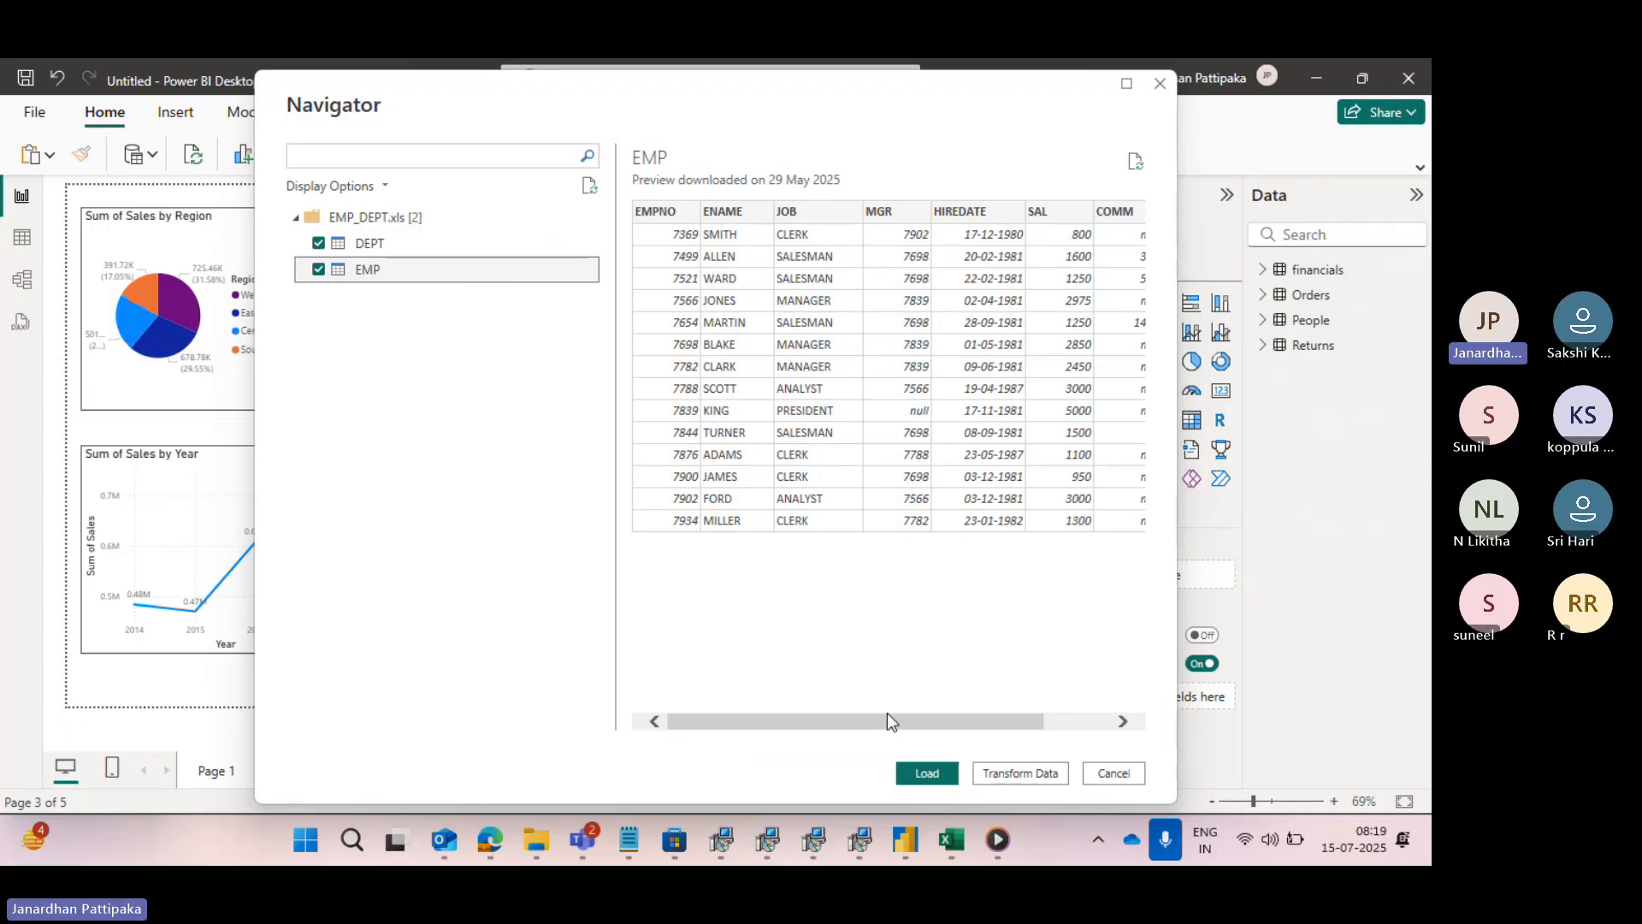
pyautogui.hotkey('alt', 'Tab')
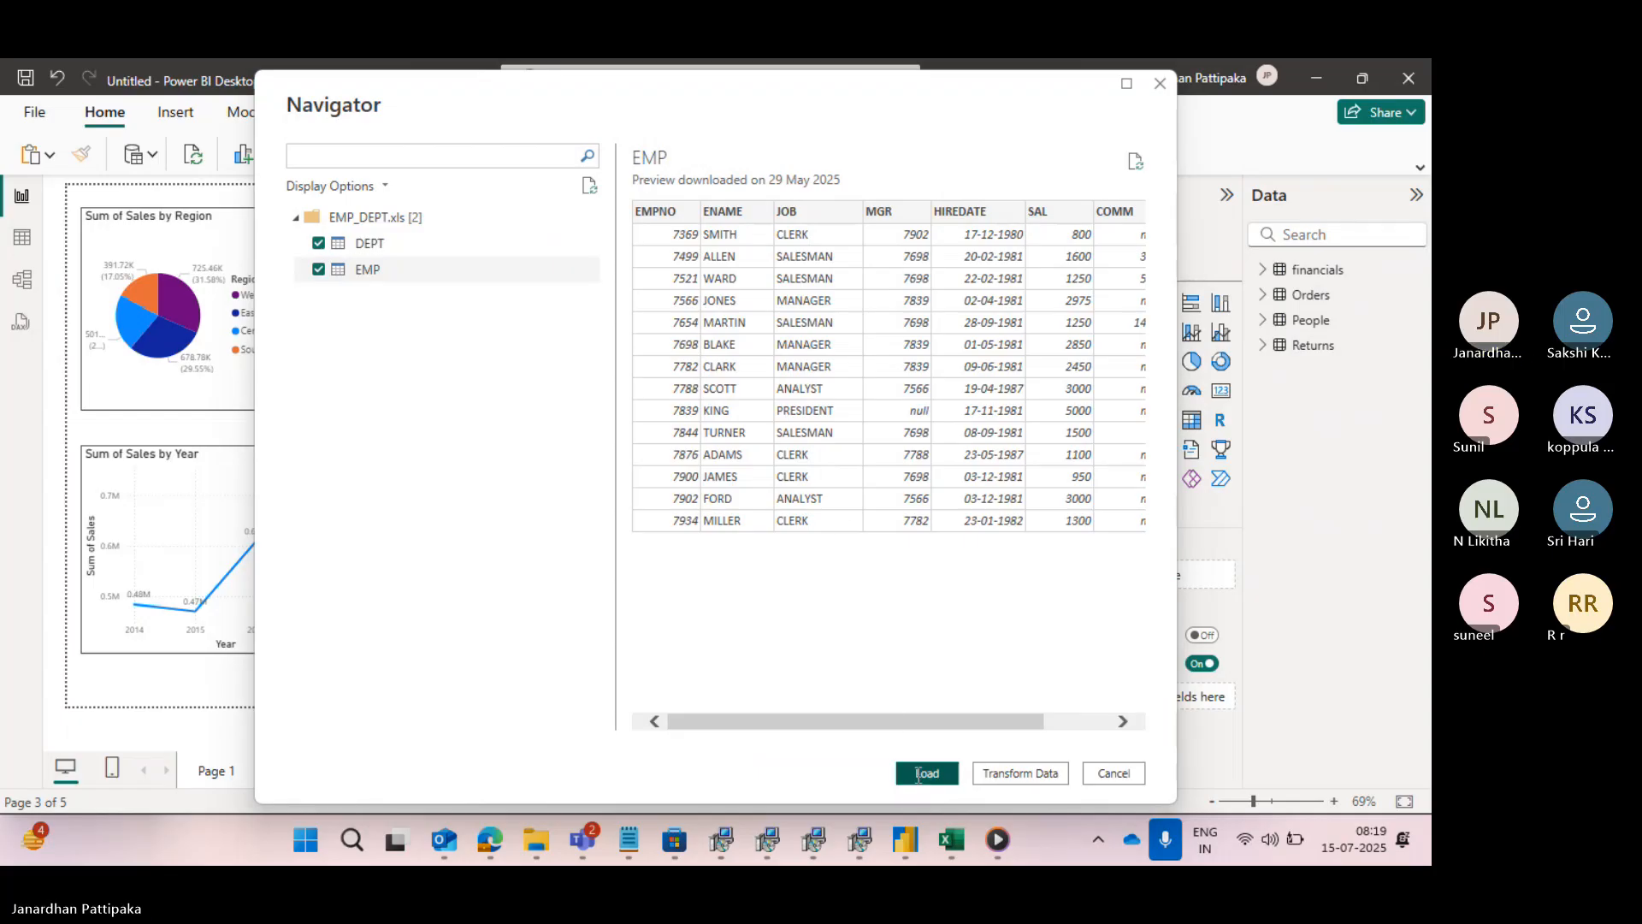
pyautogui.hotkey('alt', 'Tab')
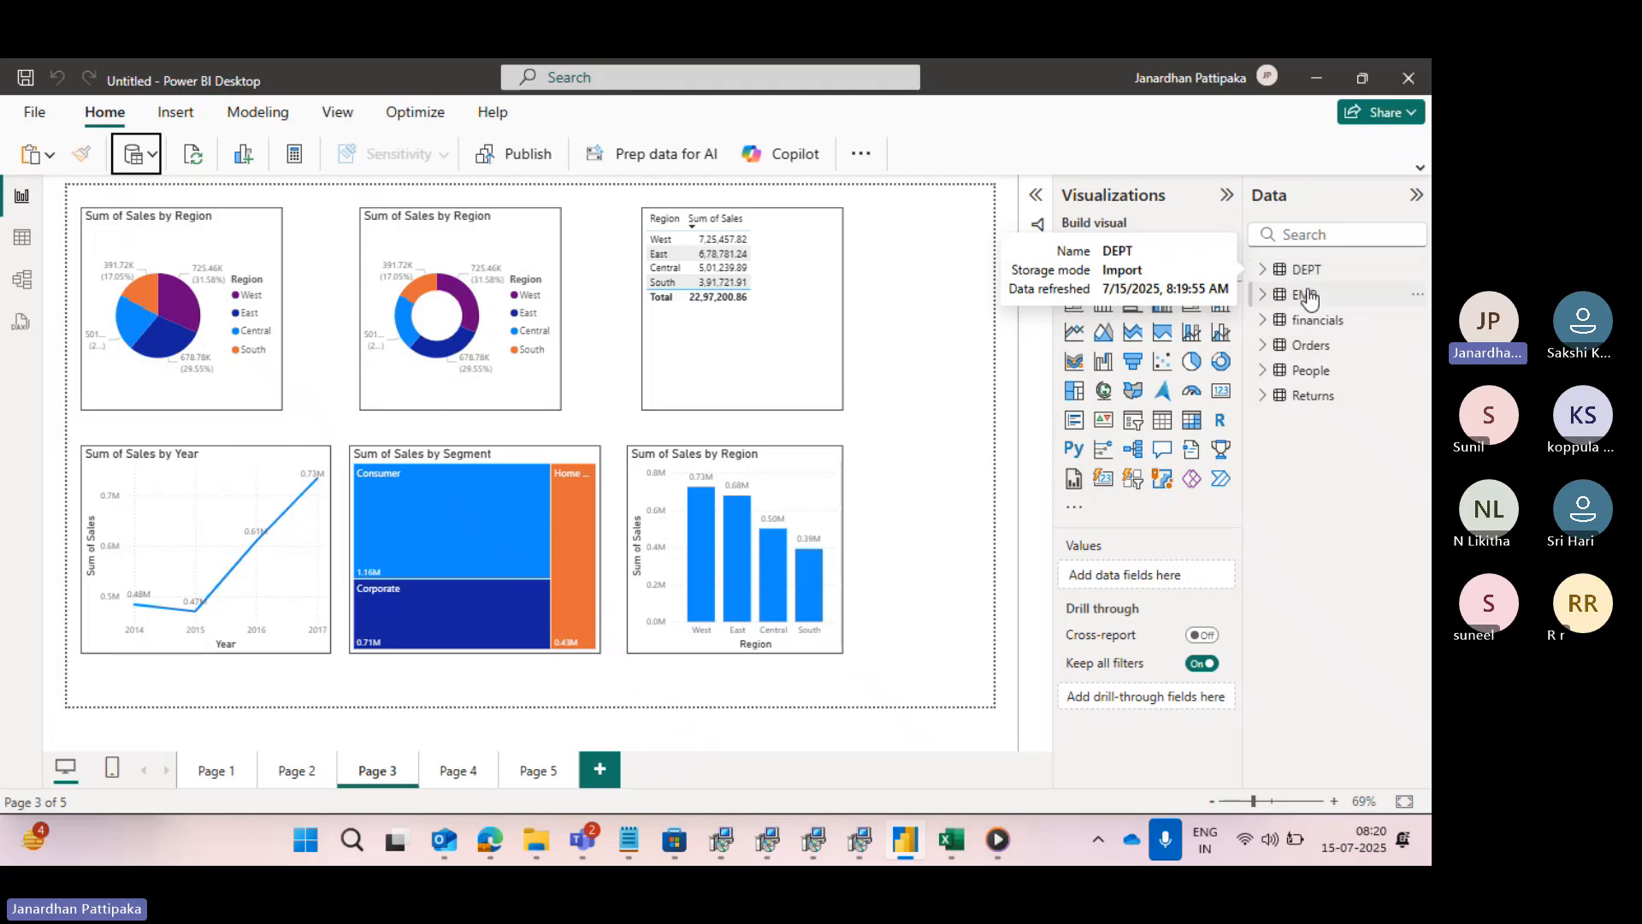
# - Expand the fields of DEPT and EMP and examine the rows of both tables in Table view
pyautogui.click(1264, 272)
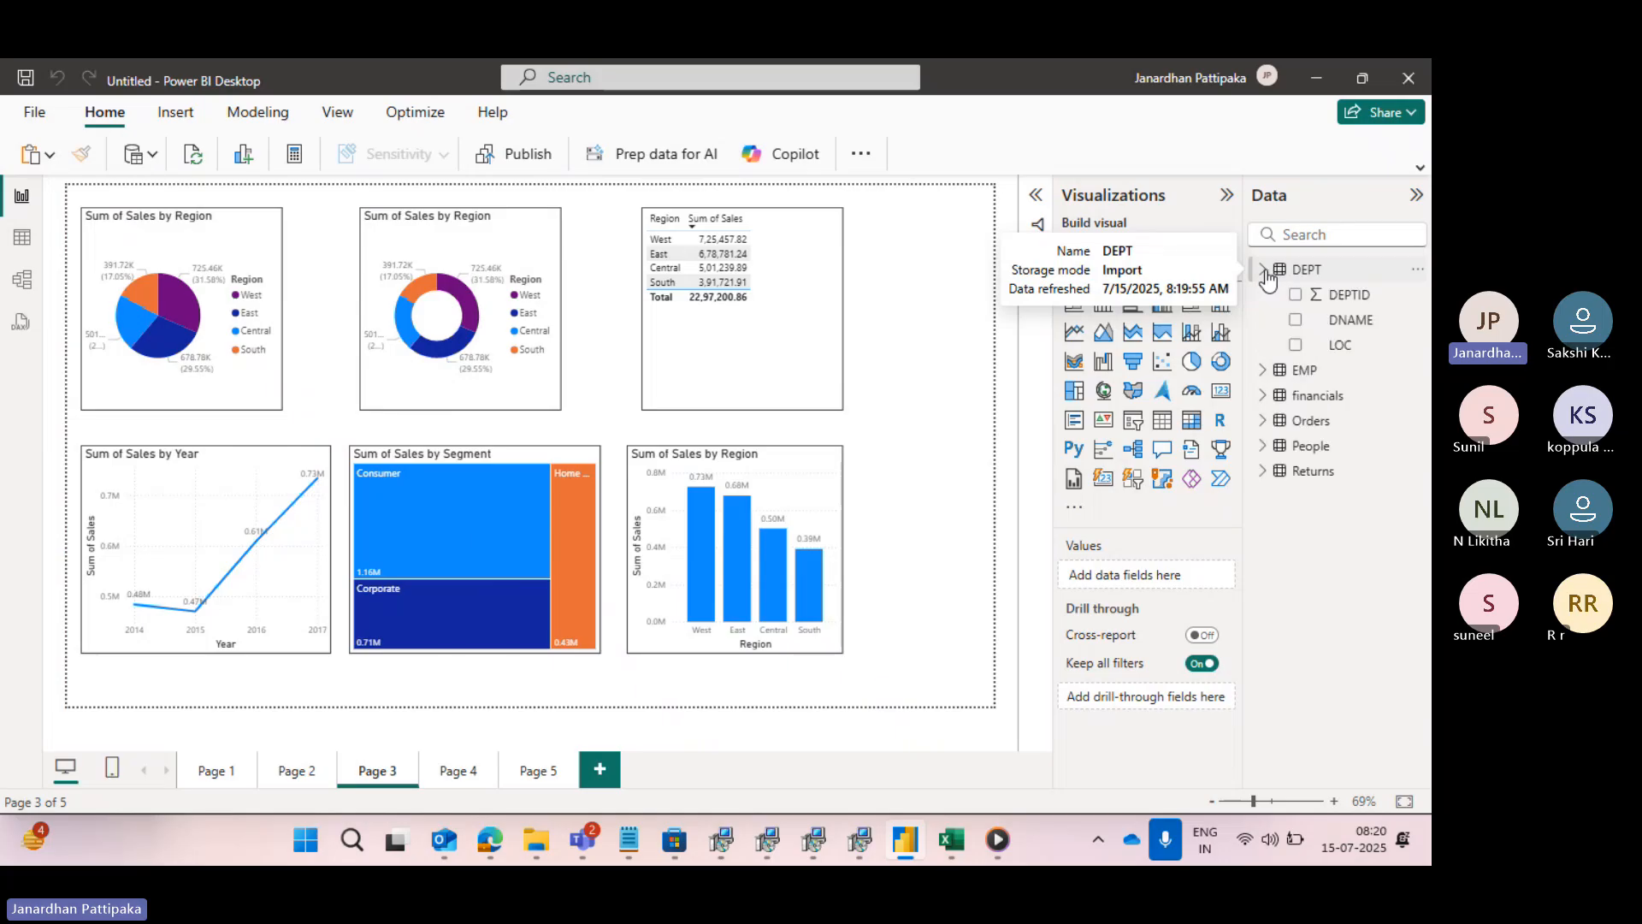
pyautogui.click(1264, 374)
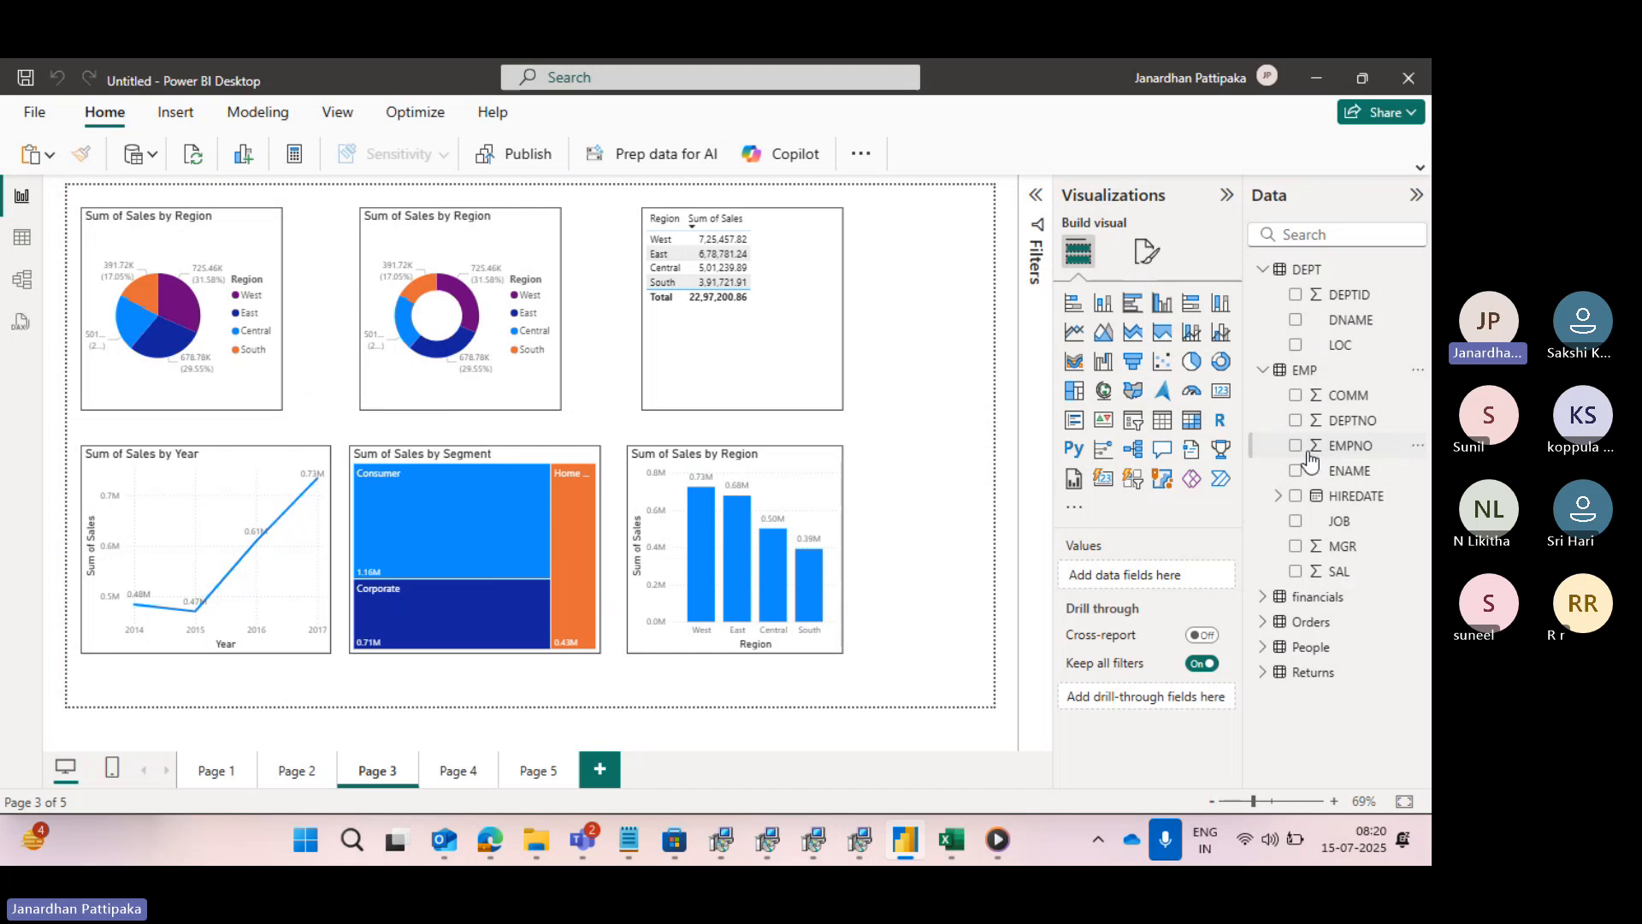
pyautogui.click(19, 236)
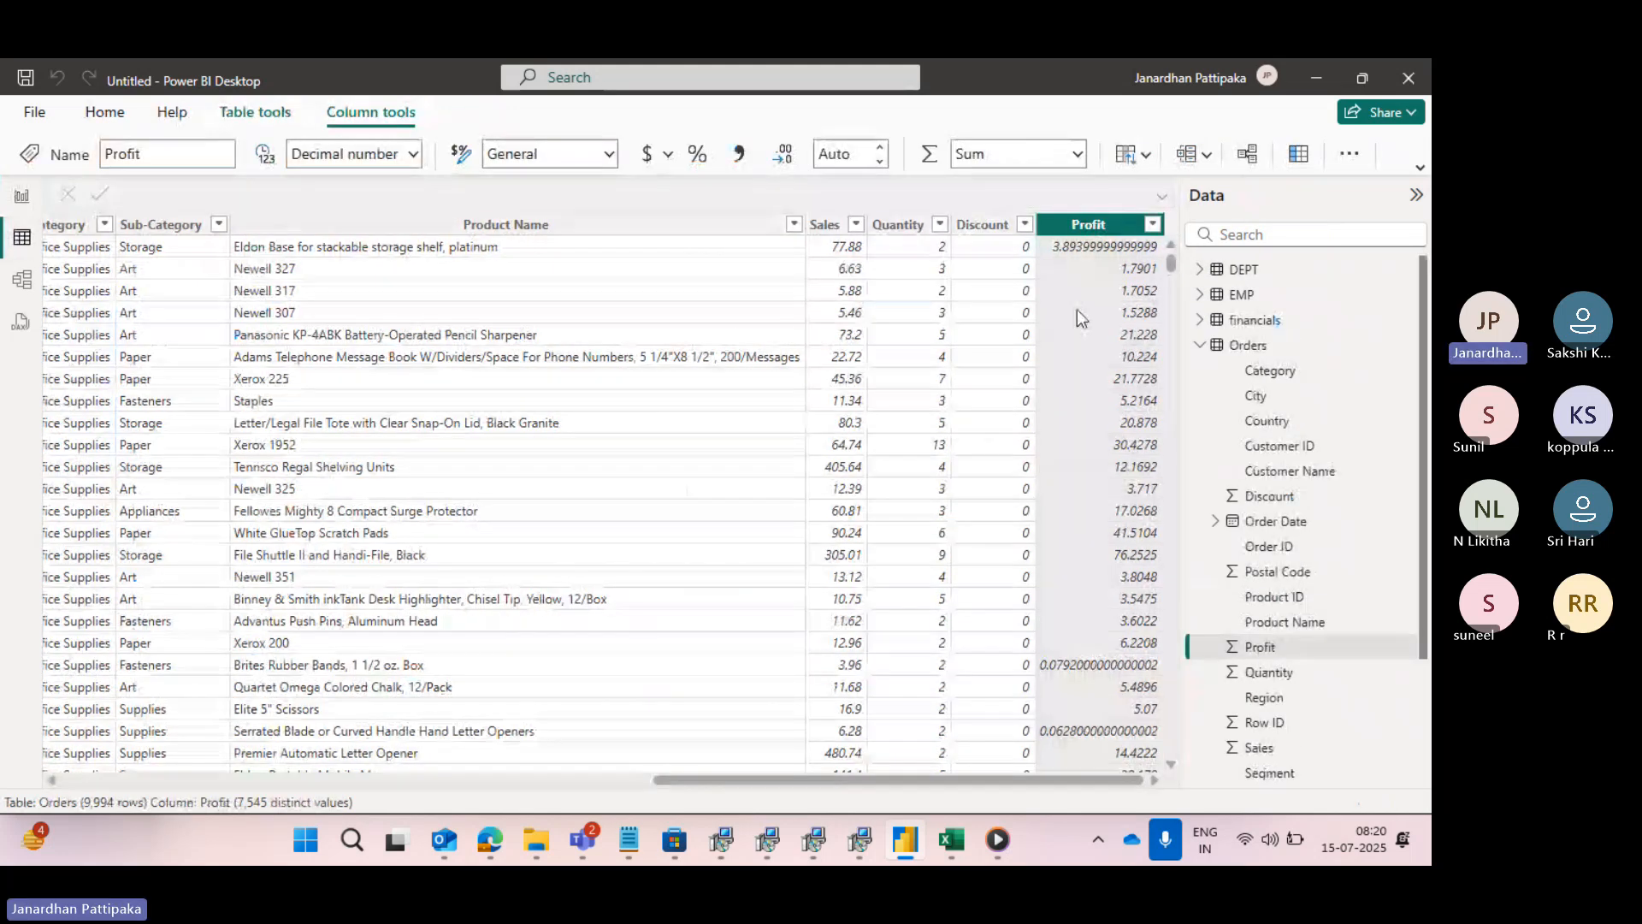
pyautogui.click(1200, 269)
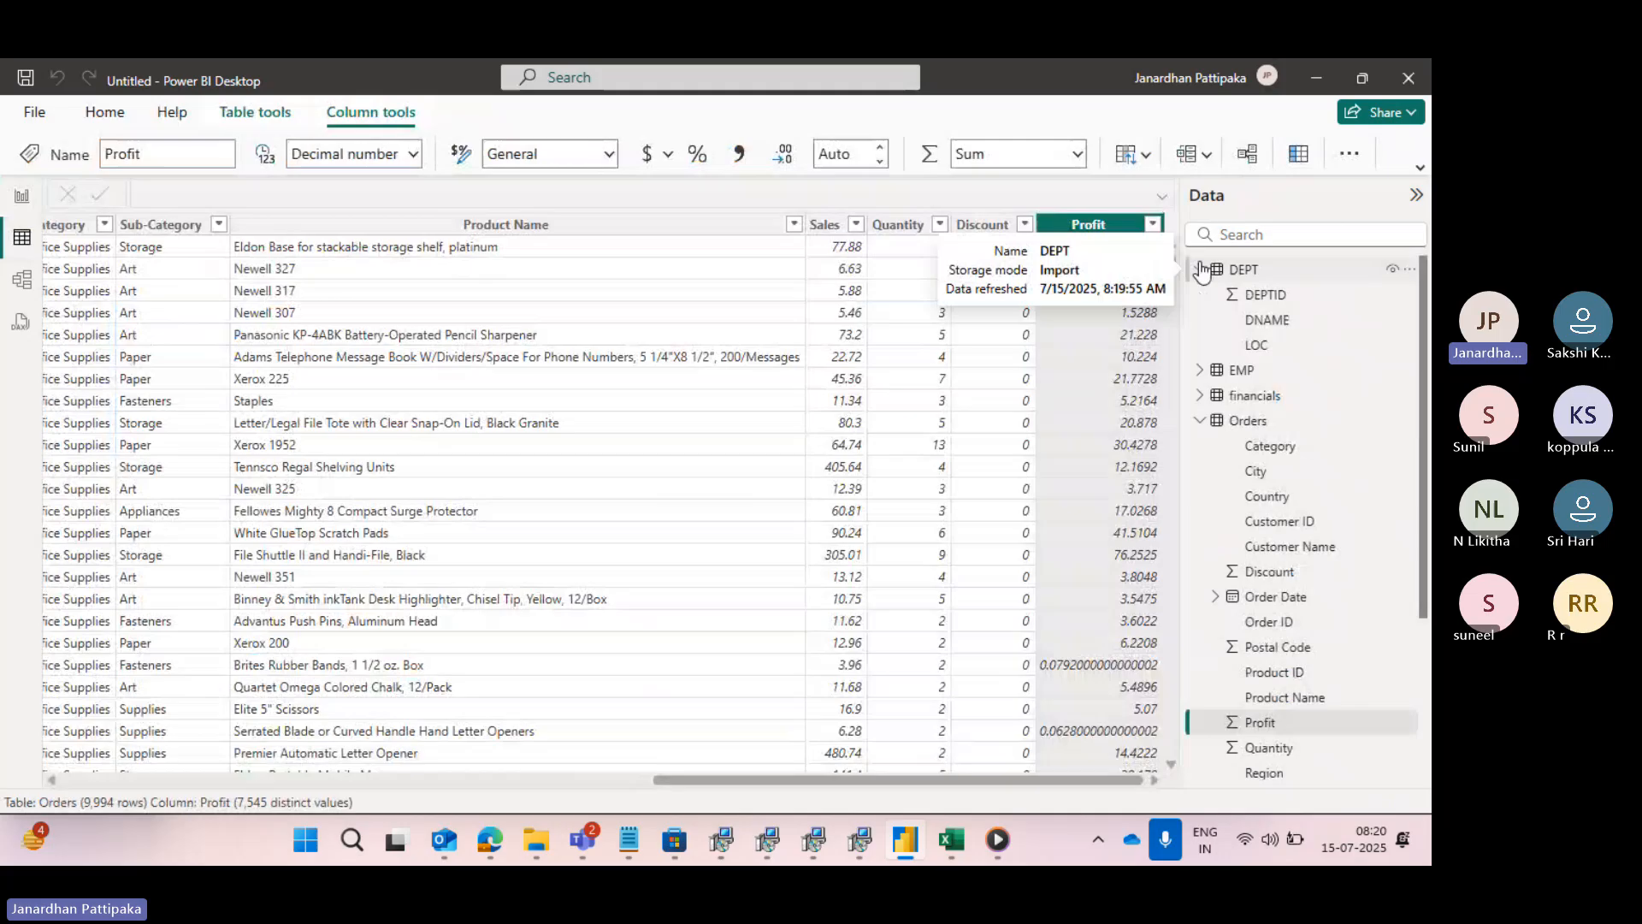
pyautogui.click(1269, 296)
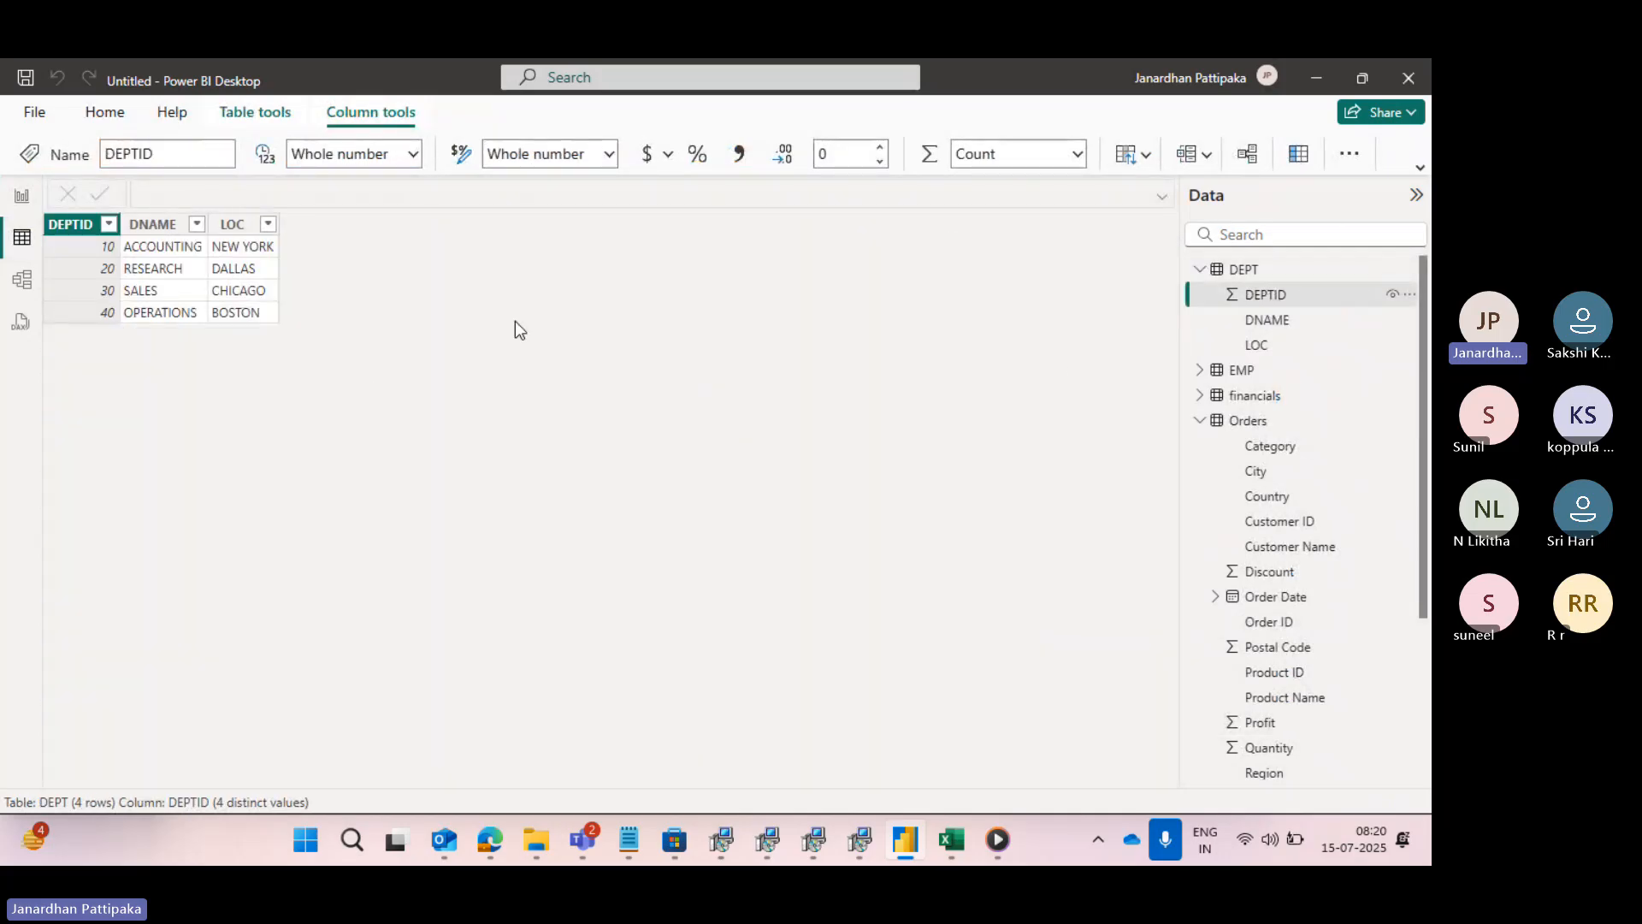
pyautogui.click(1200, 370)
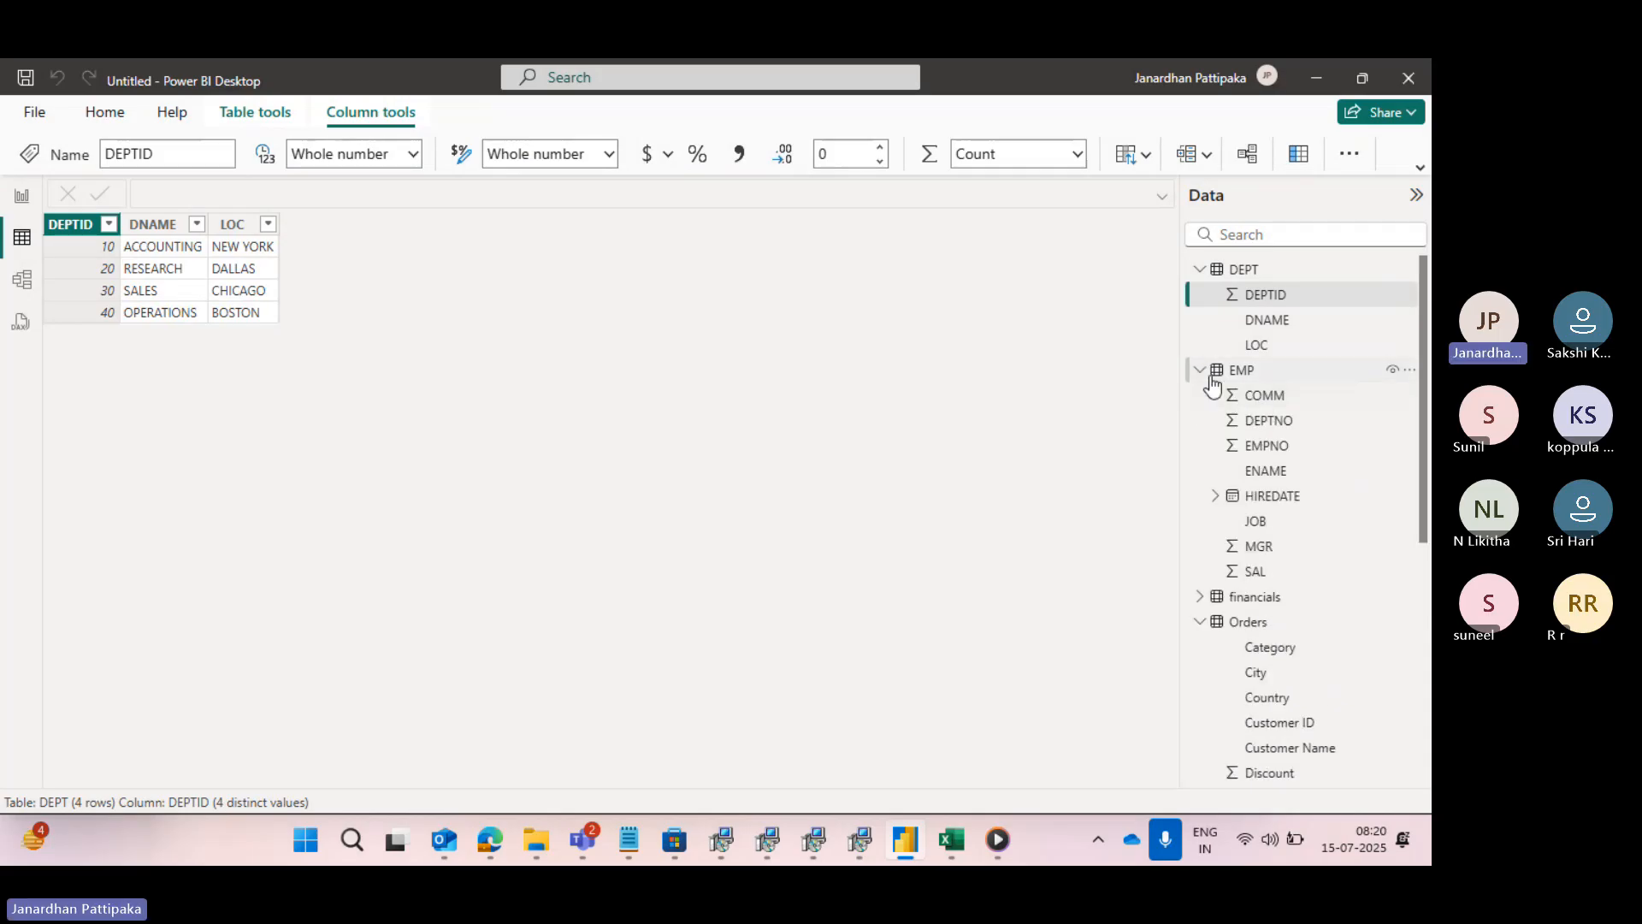
pyautogui.click(1257, 419)
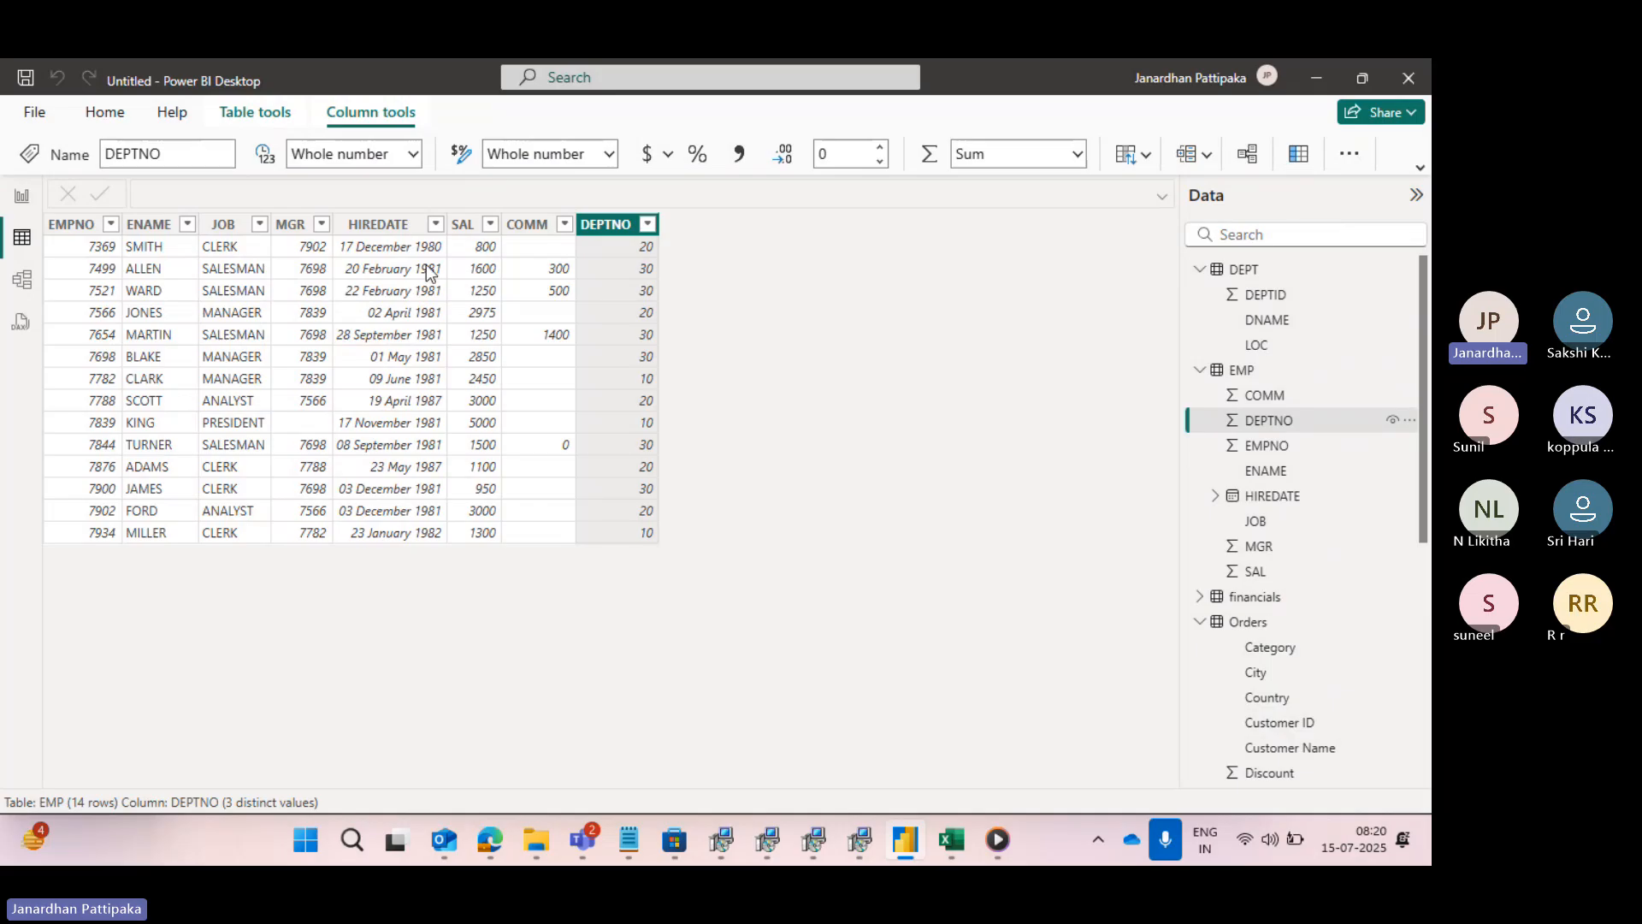
# - Return to Report view and open the Power Query Editor to transform the loaded tables
pyautogui.click(29, 198)
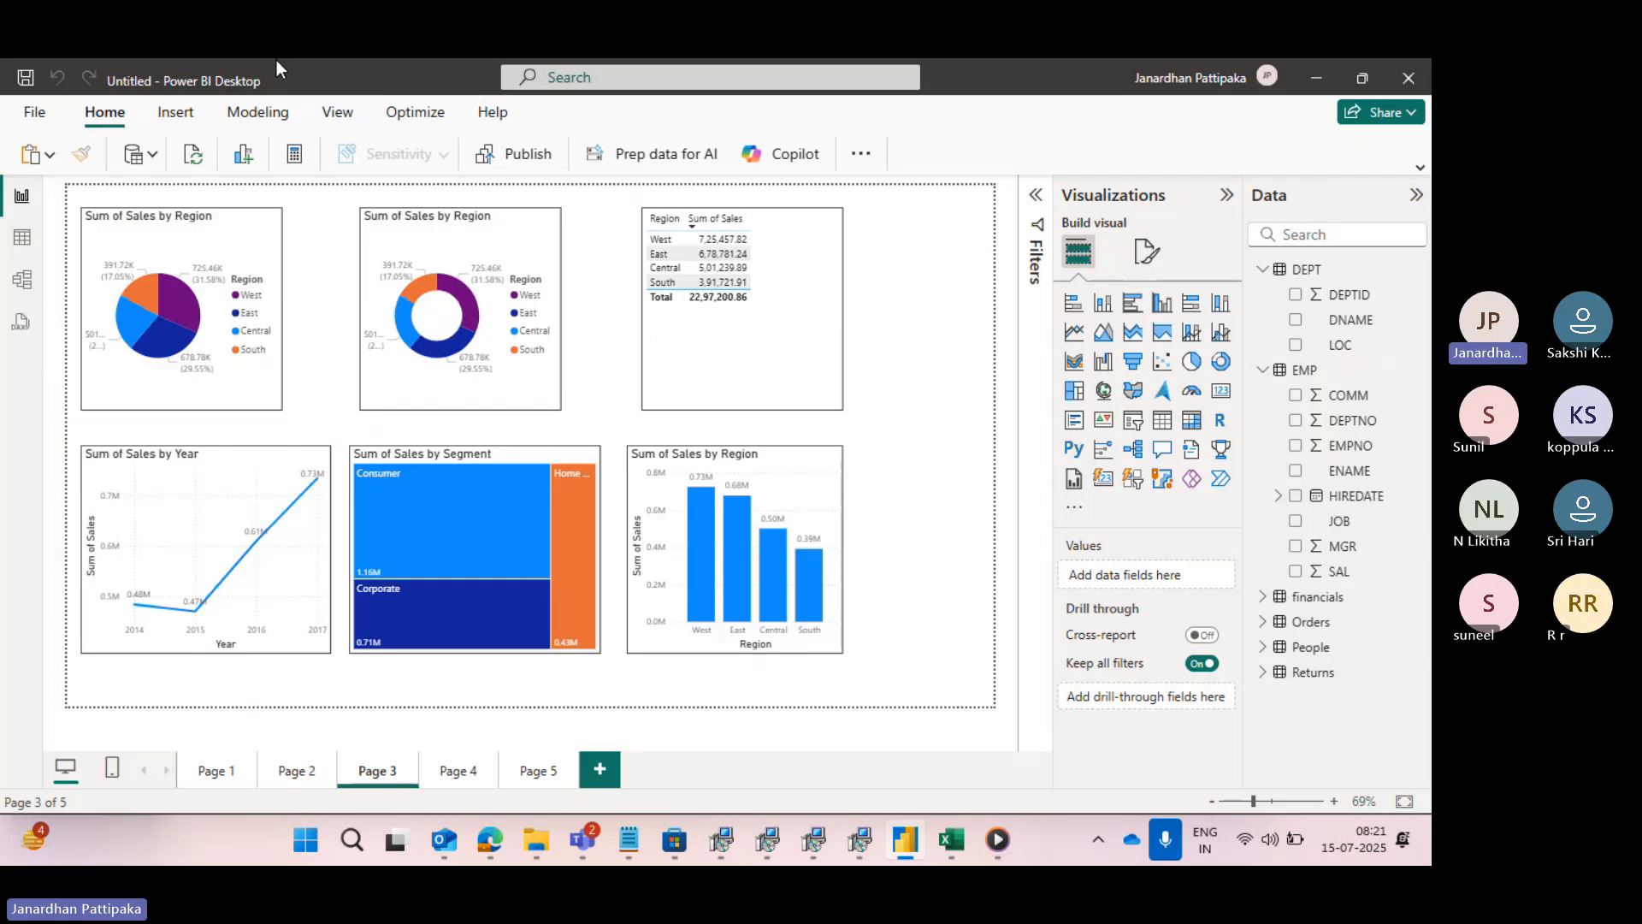
pyautogui.click(865, 159)
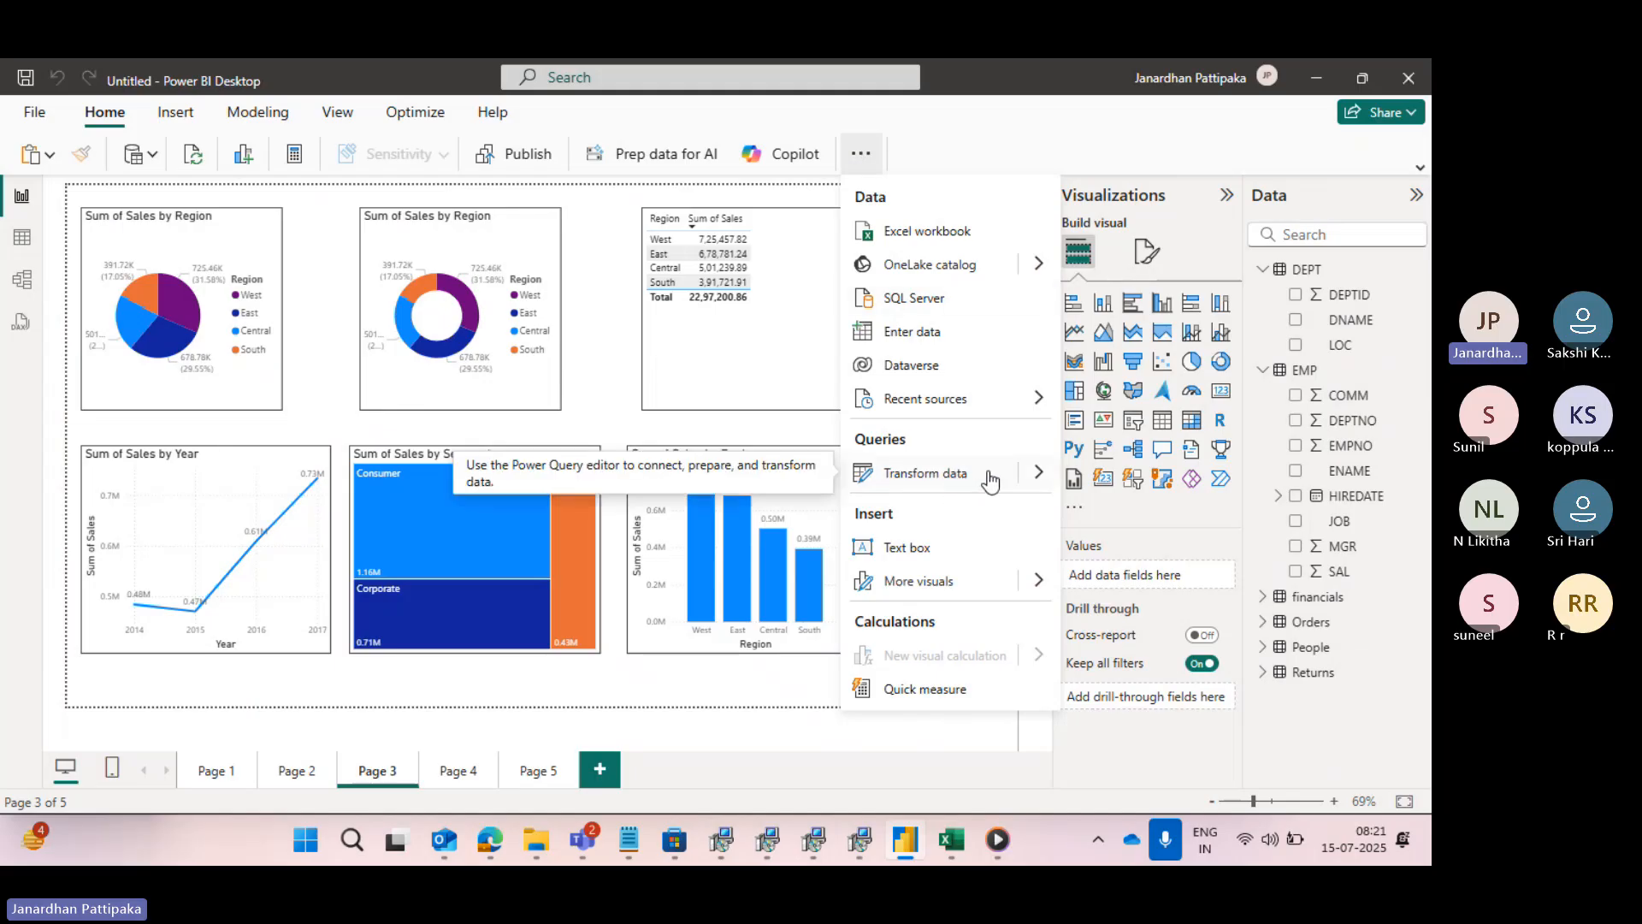
pyautogui.moveTo(1037, 473)
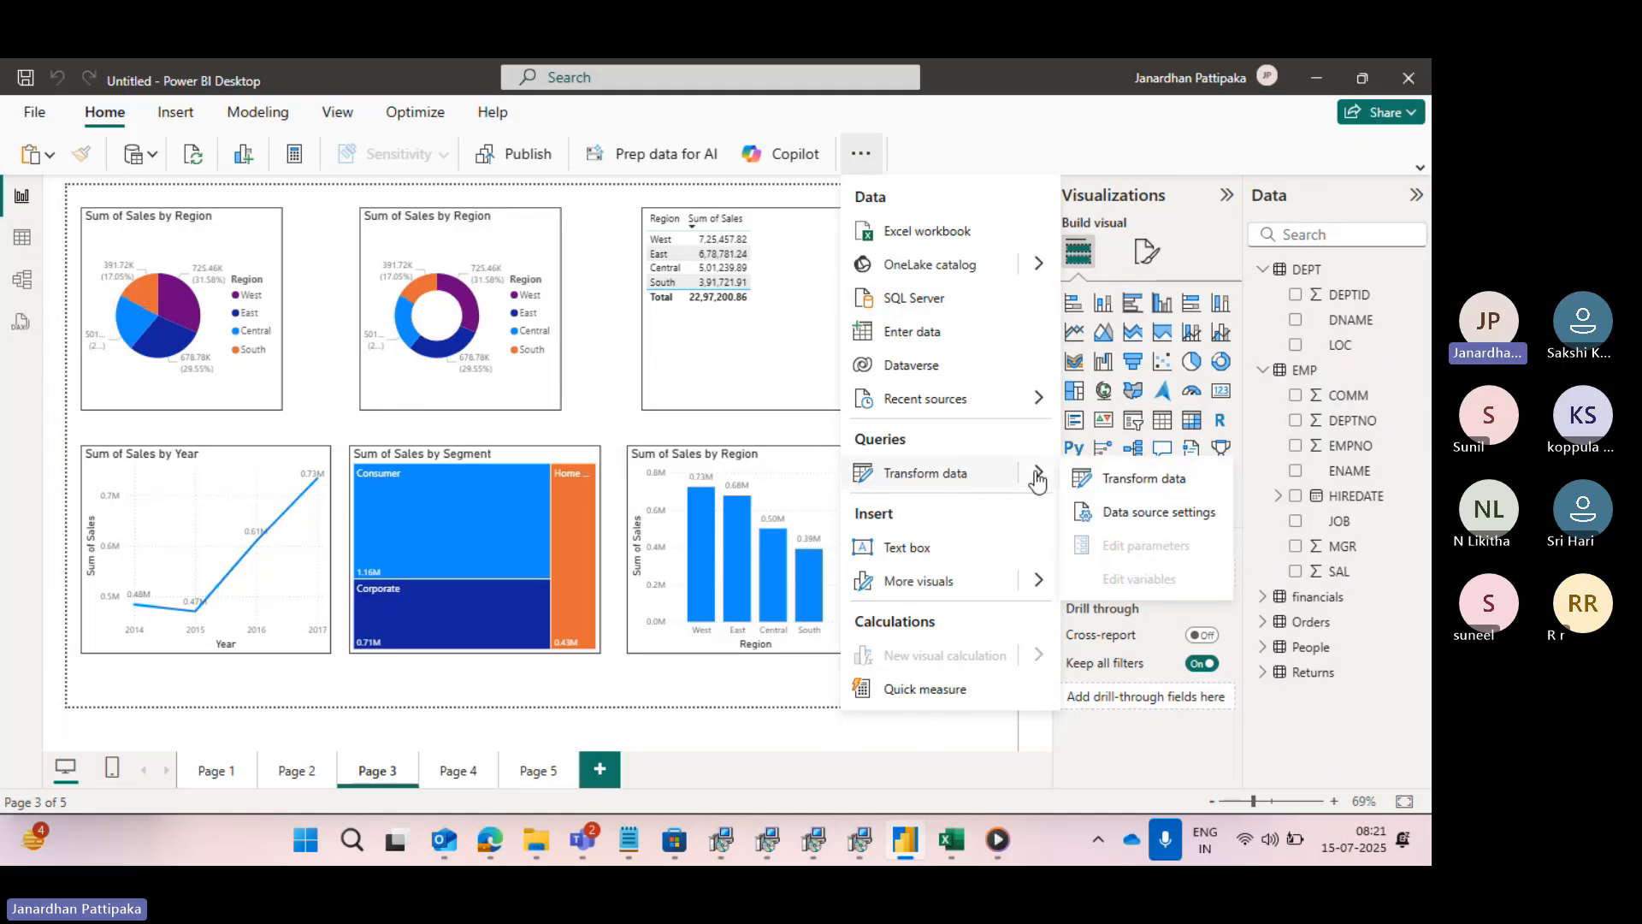
pyautogui.click(1120, 480)
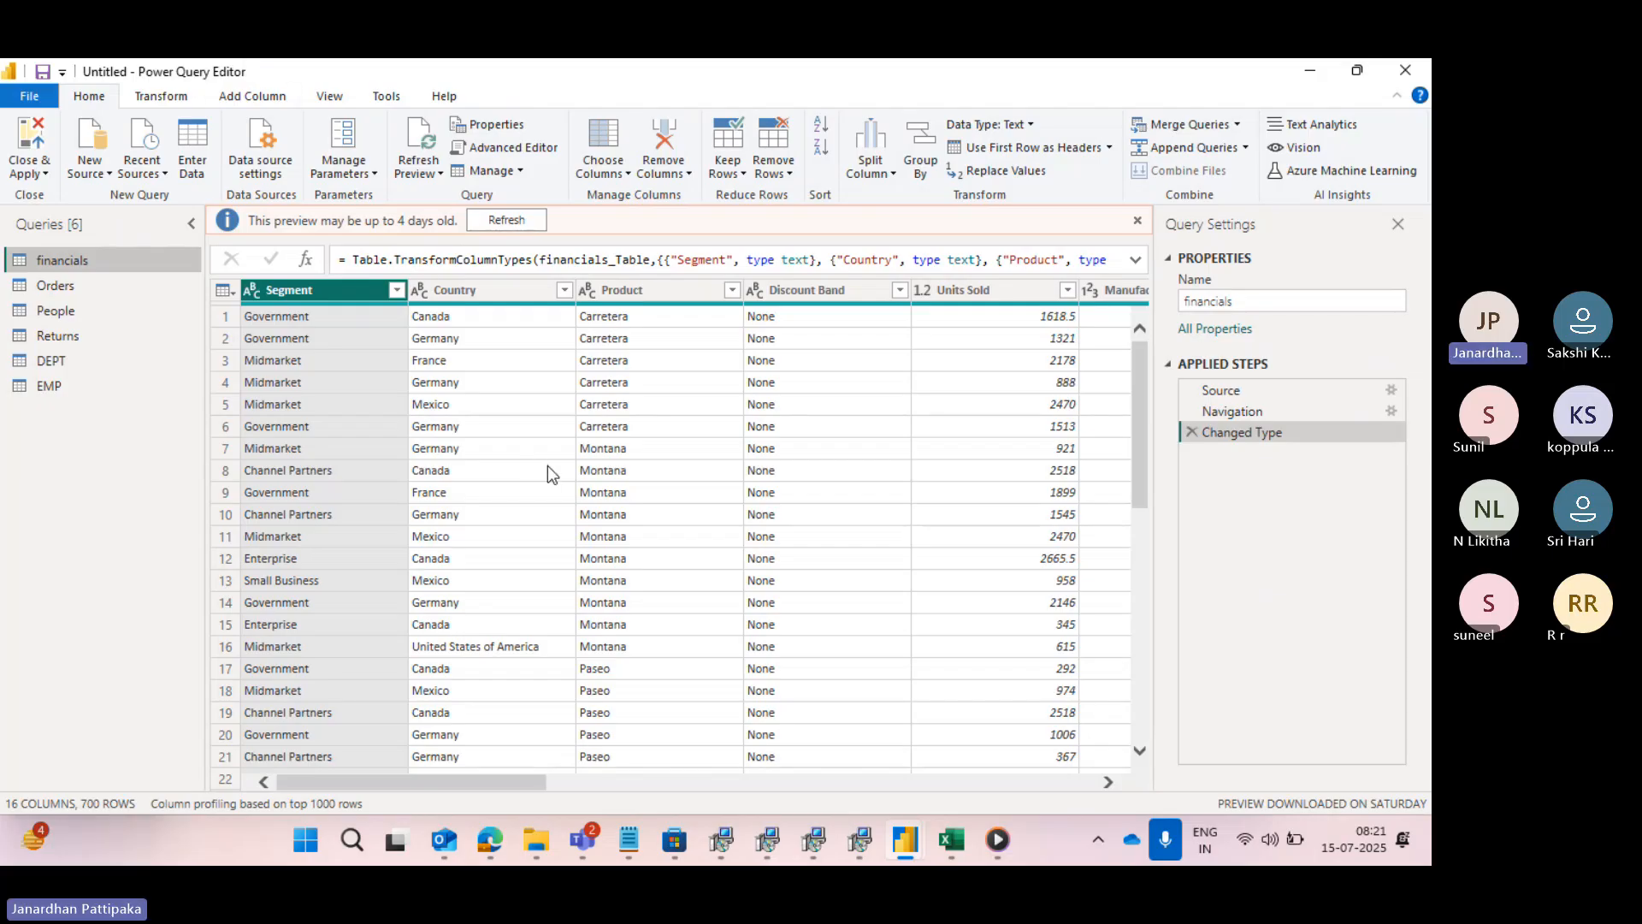
pyautogui.hscroll(5, 548, 467)
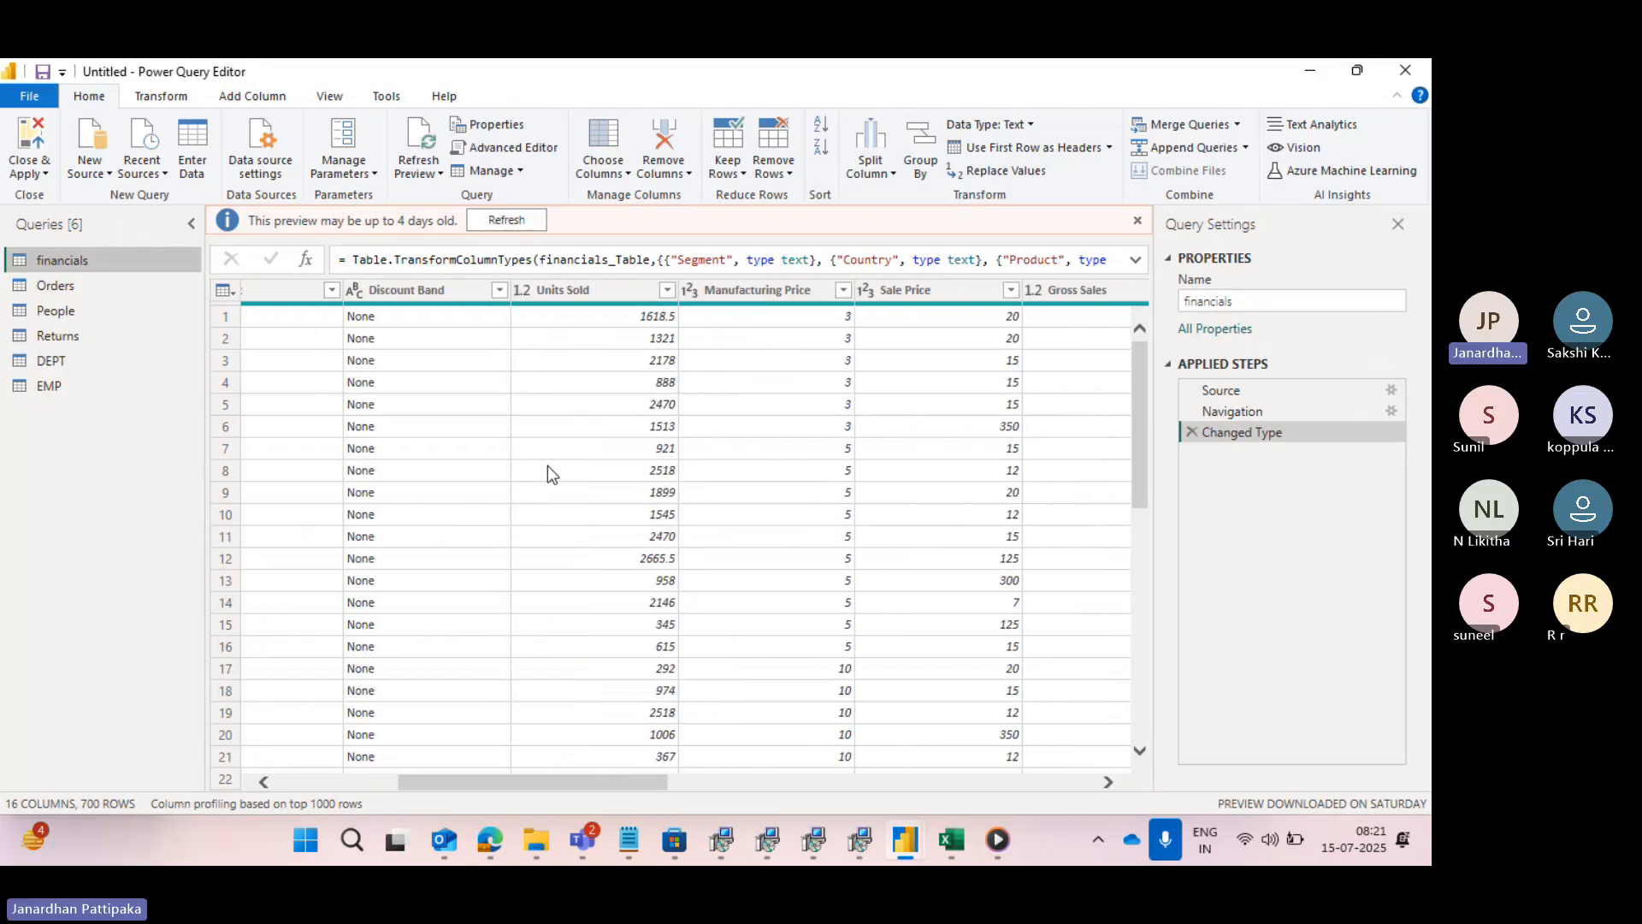
# - Open the EMP query, look over its columns, and review the number filter options available for SAL
pyautogui.click(82, 382)
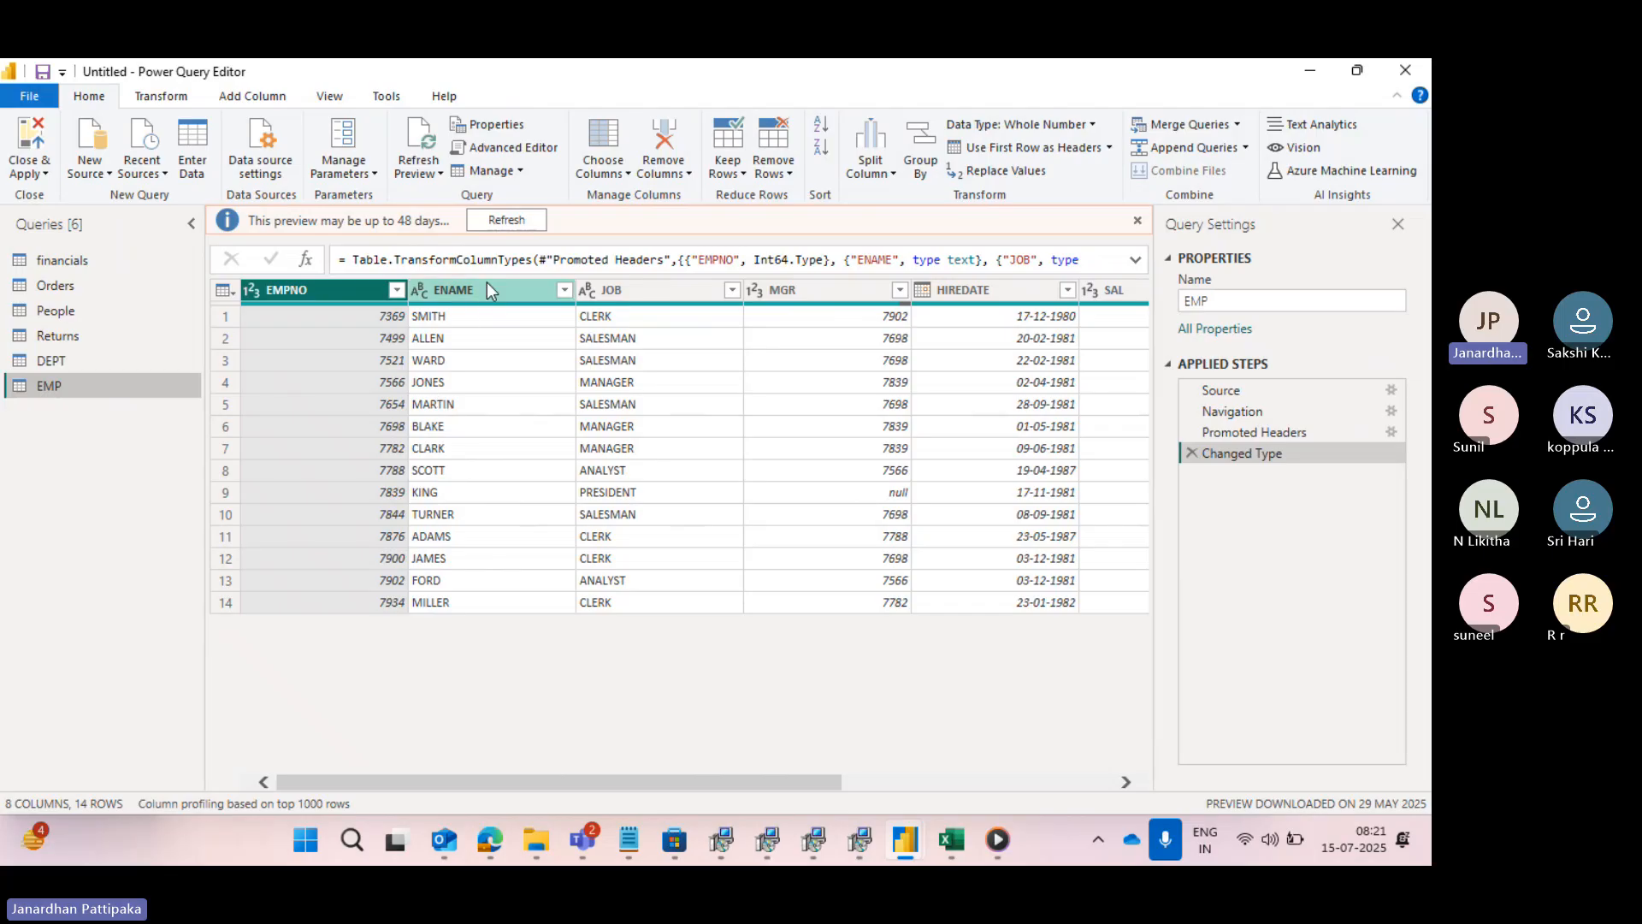
pyautogui.hscroll(5, 648, 417)
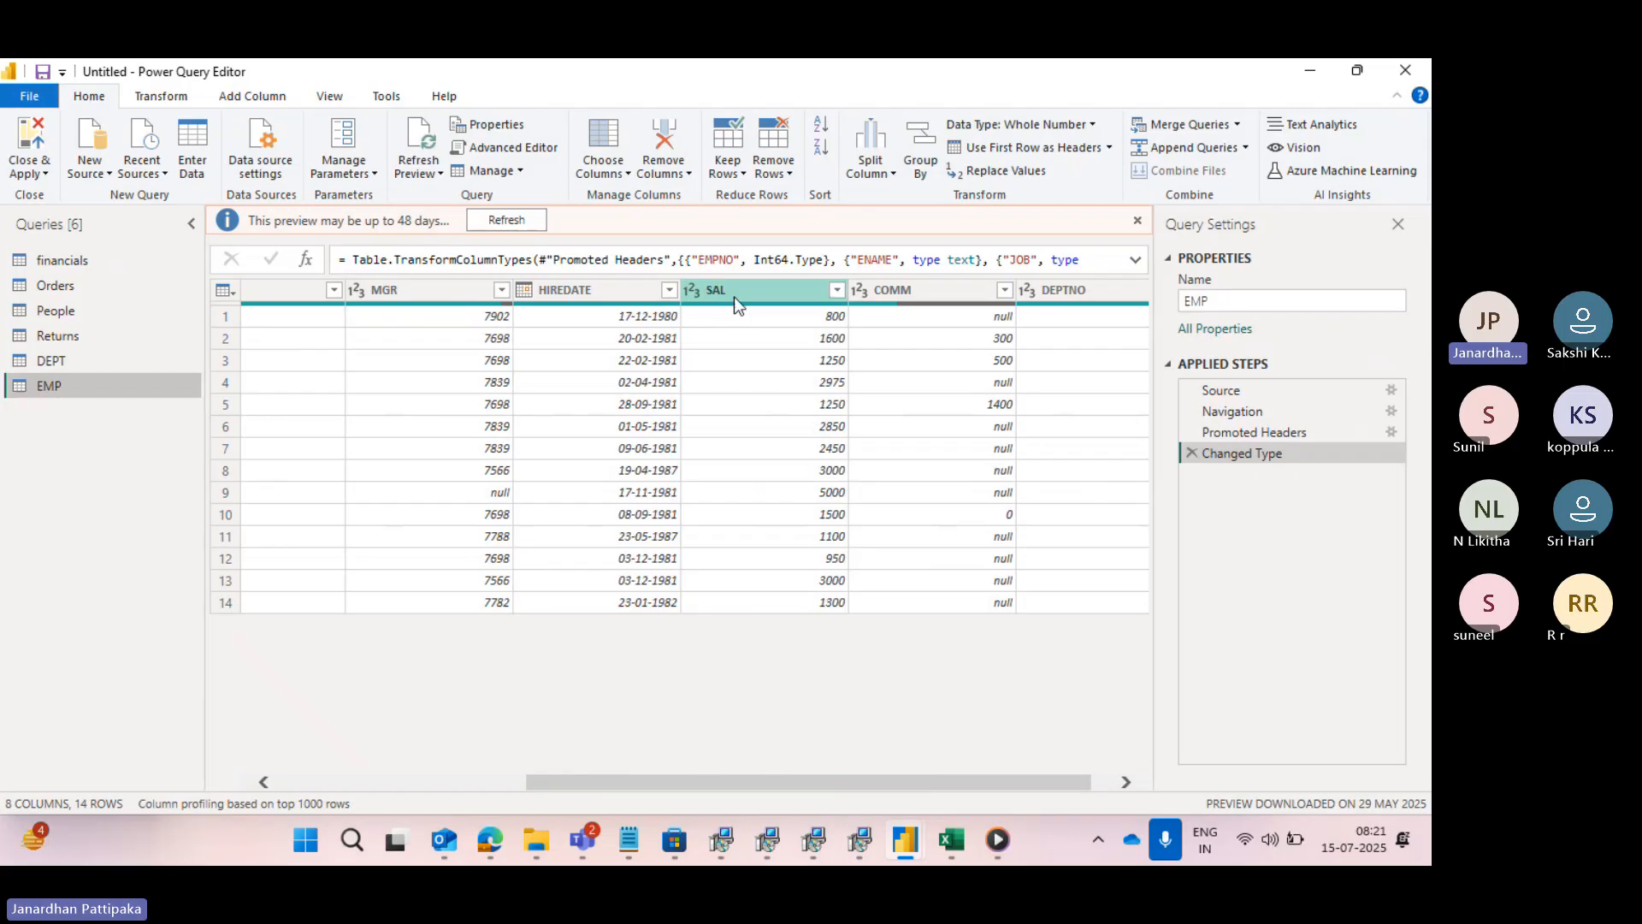
pyautogui.hscroll(1, 734, 295)
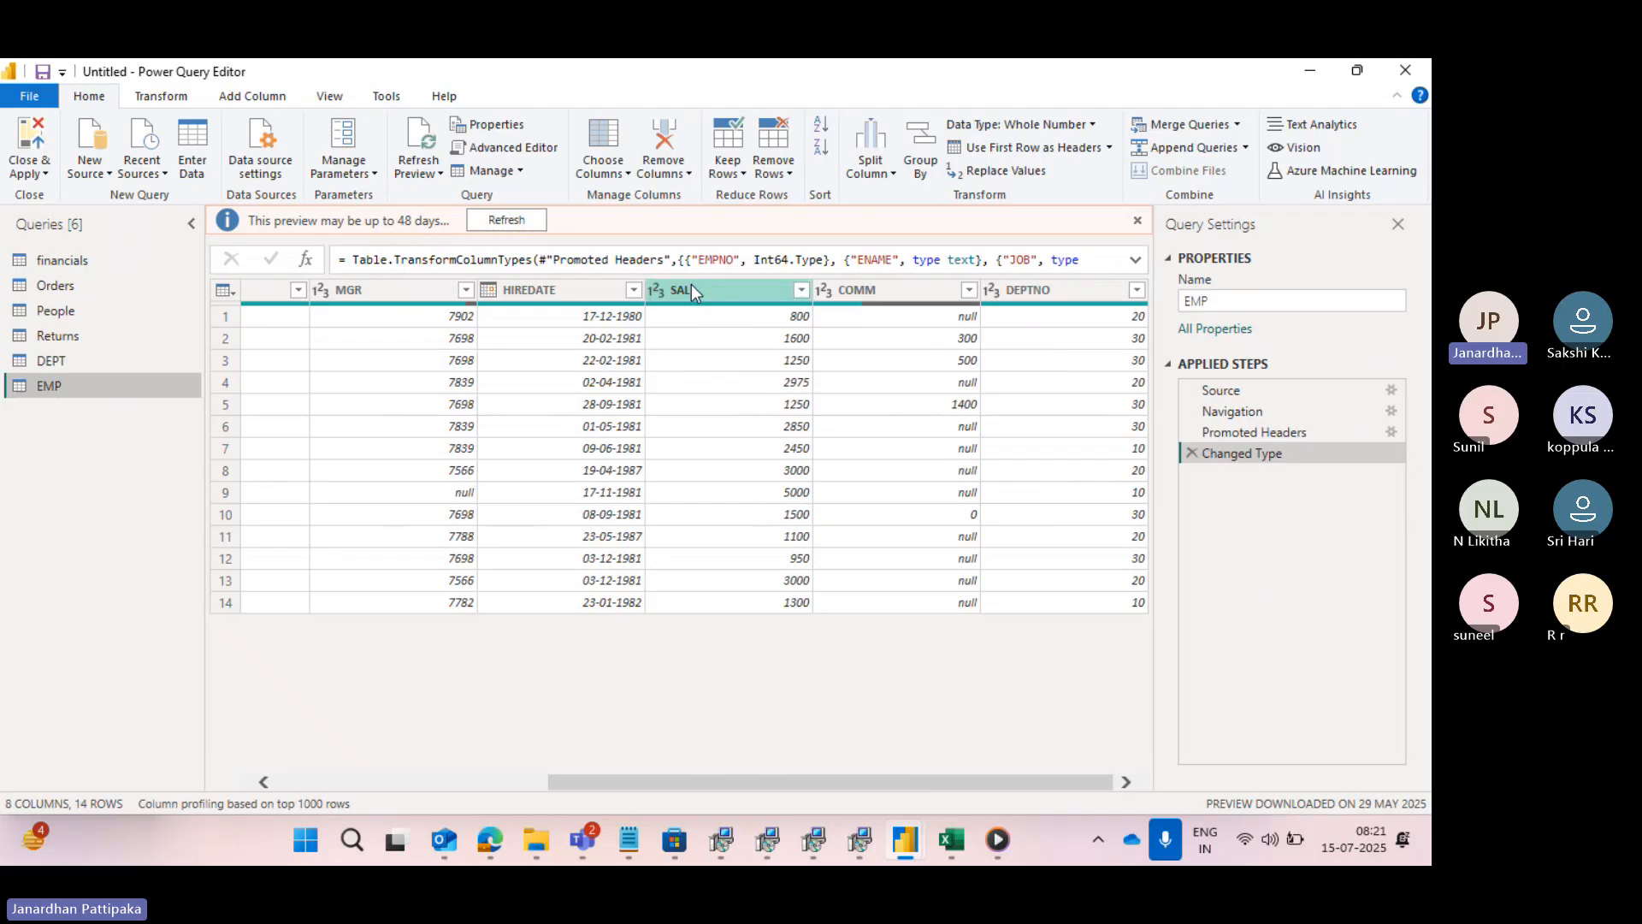
pyautogui.click(800, 291)
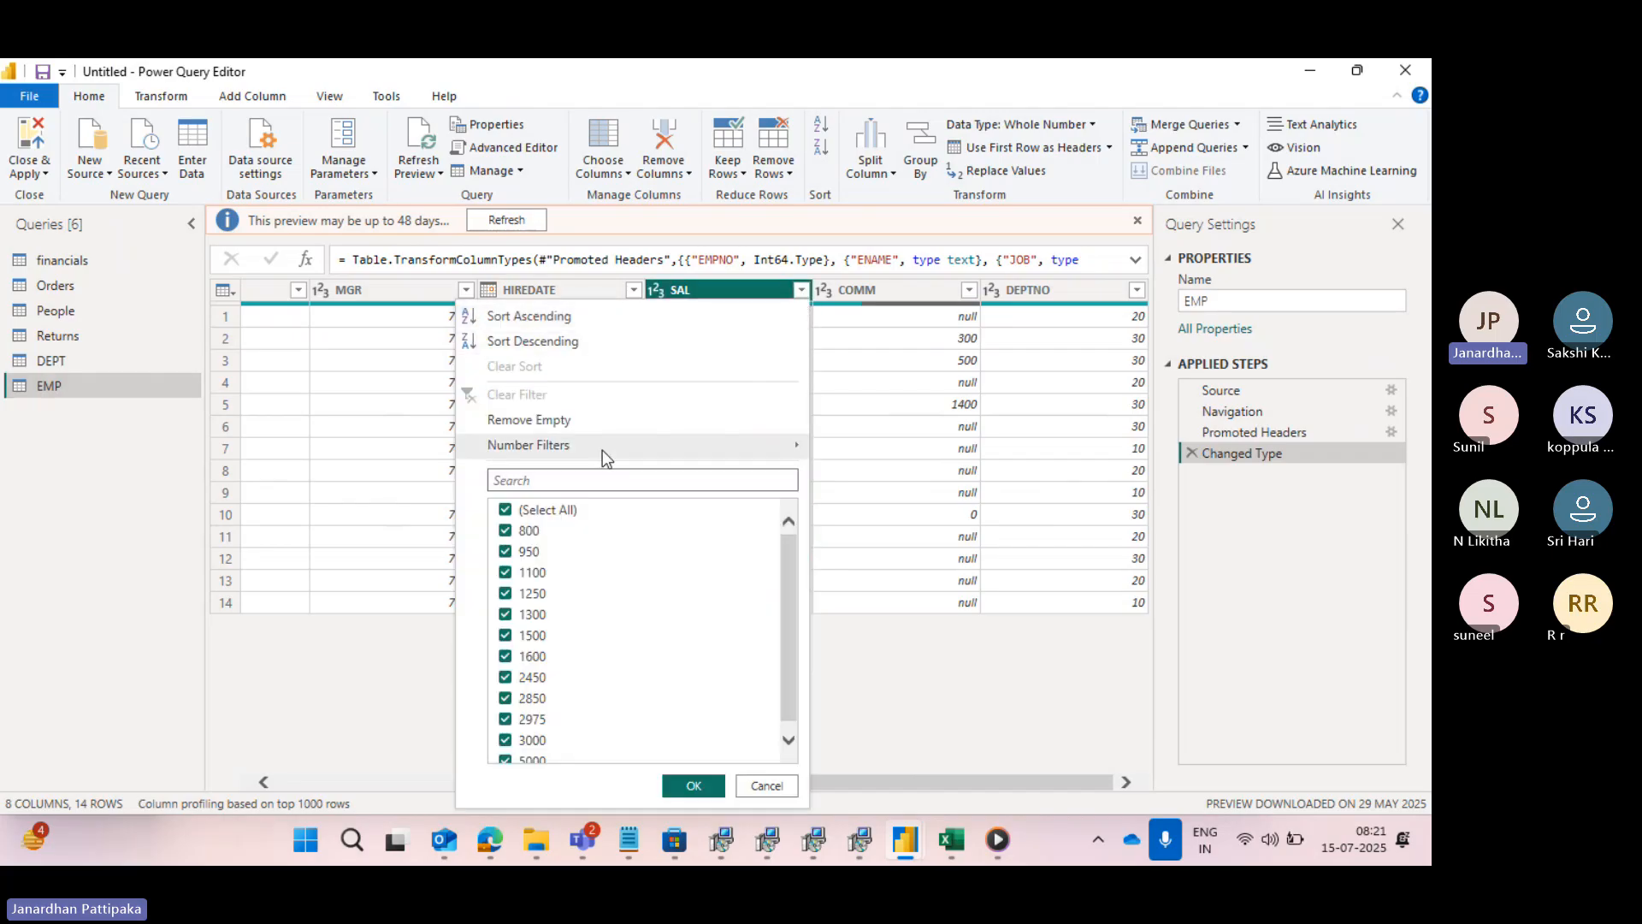
pyautogui.moveTo(567, 453)
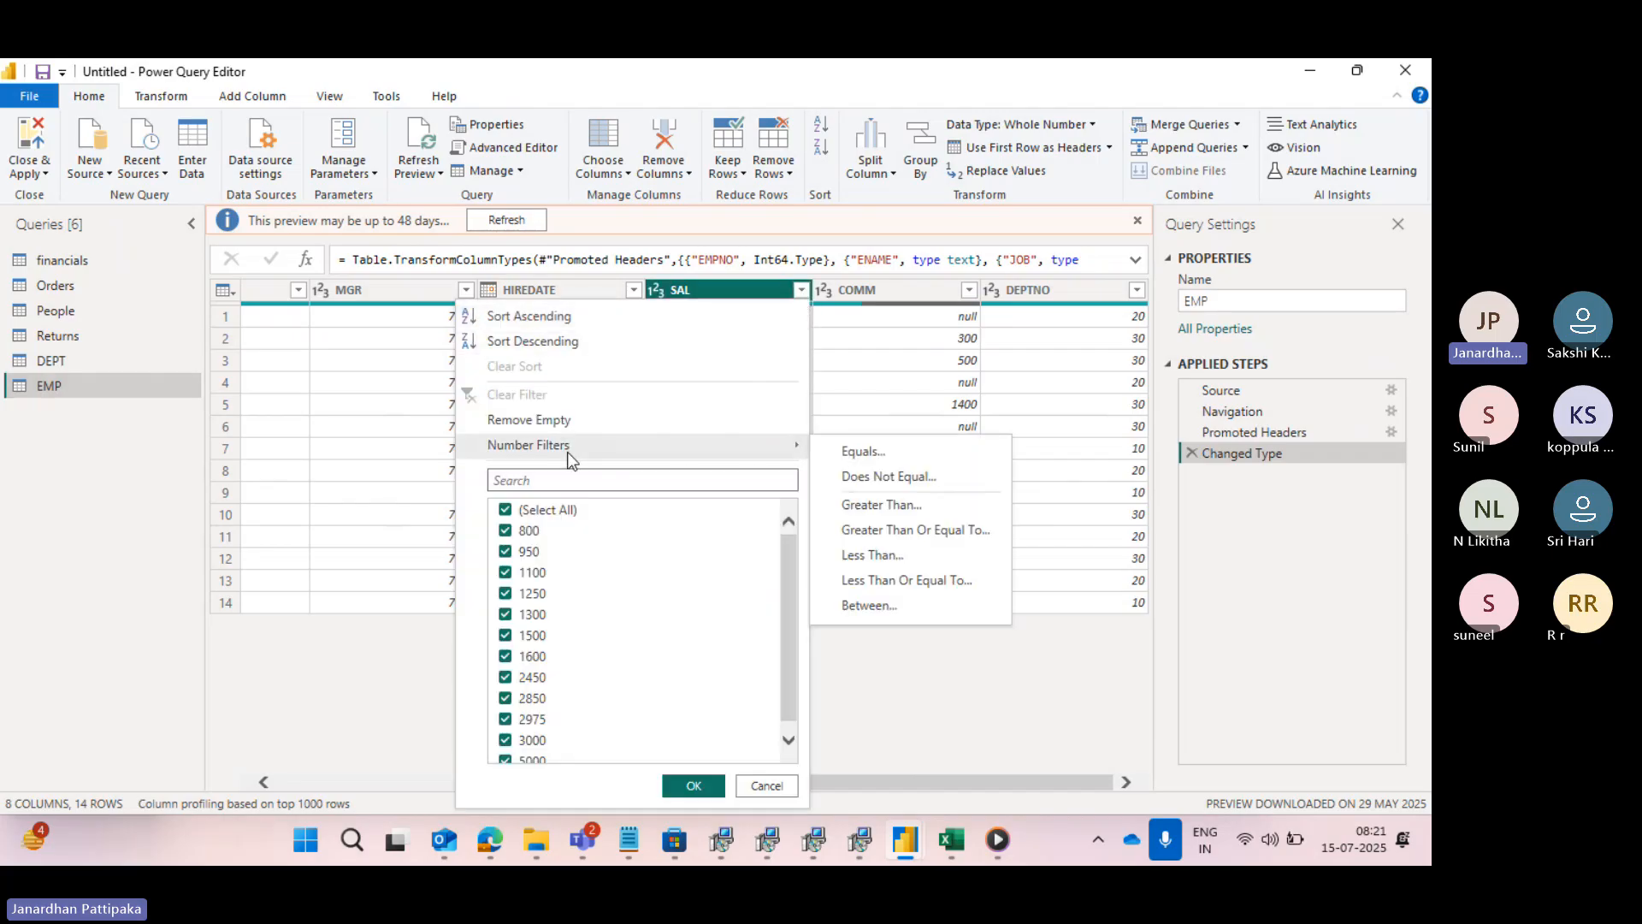
pyautogui.click(925, 711)
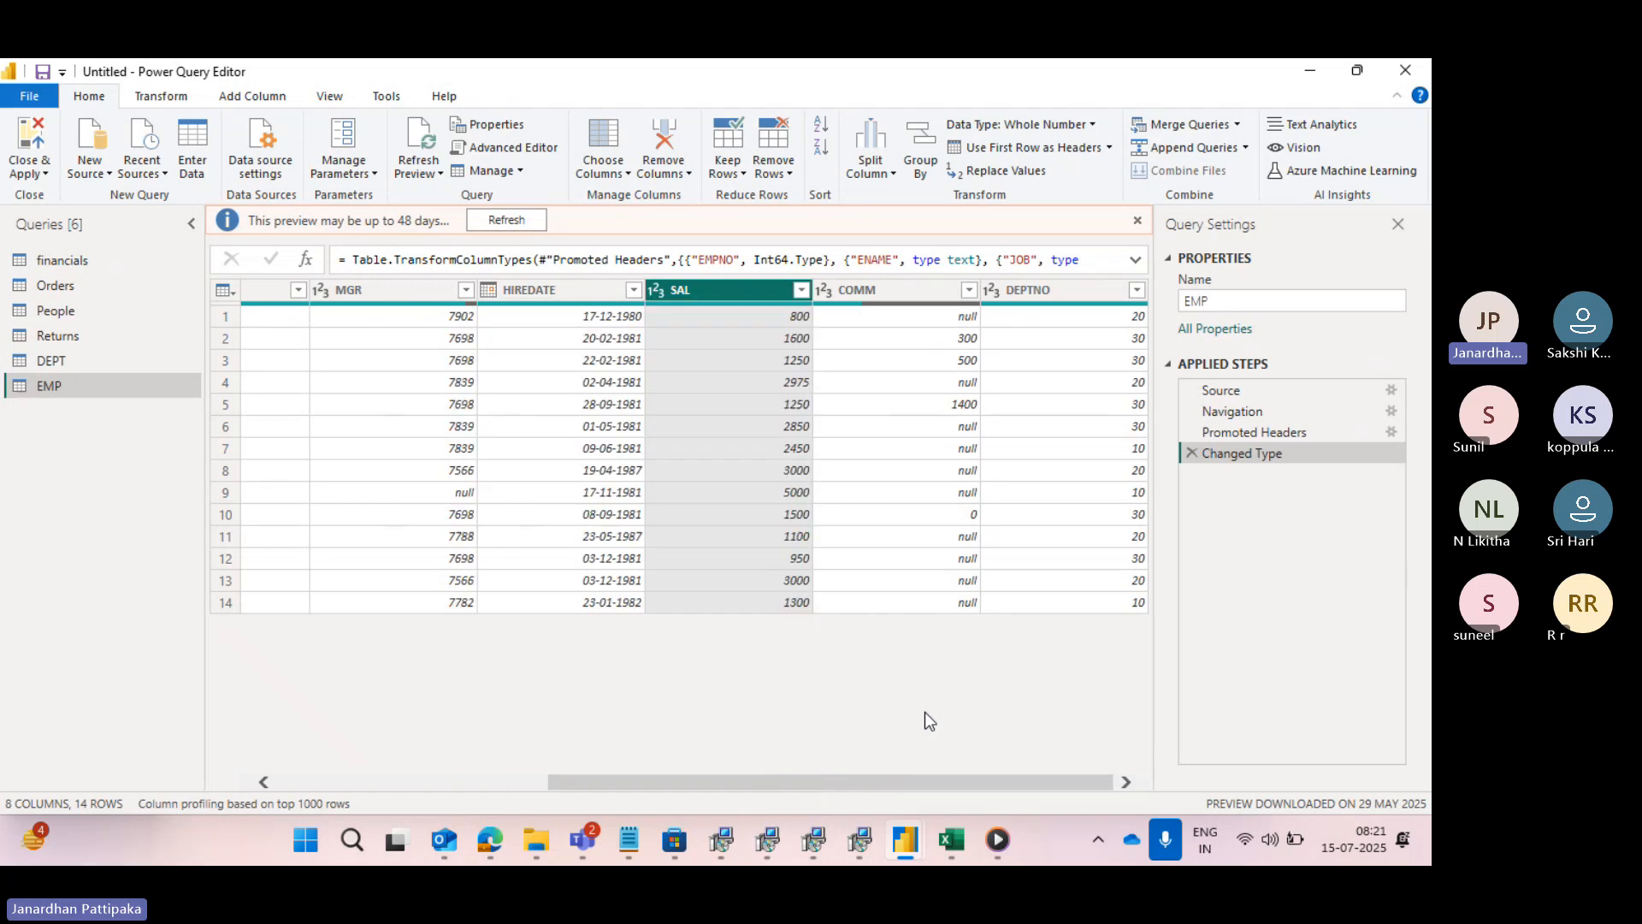
# - Sort the EMP rows by SAL in ascending order and review the column's number filter options
pyautogui.click(802, 290)
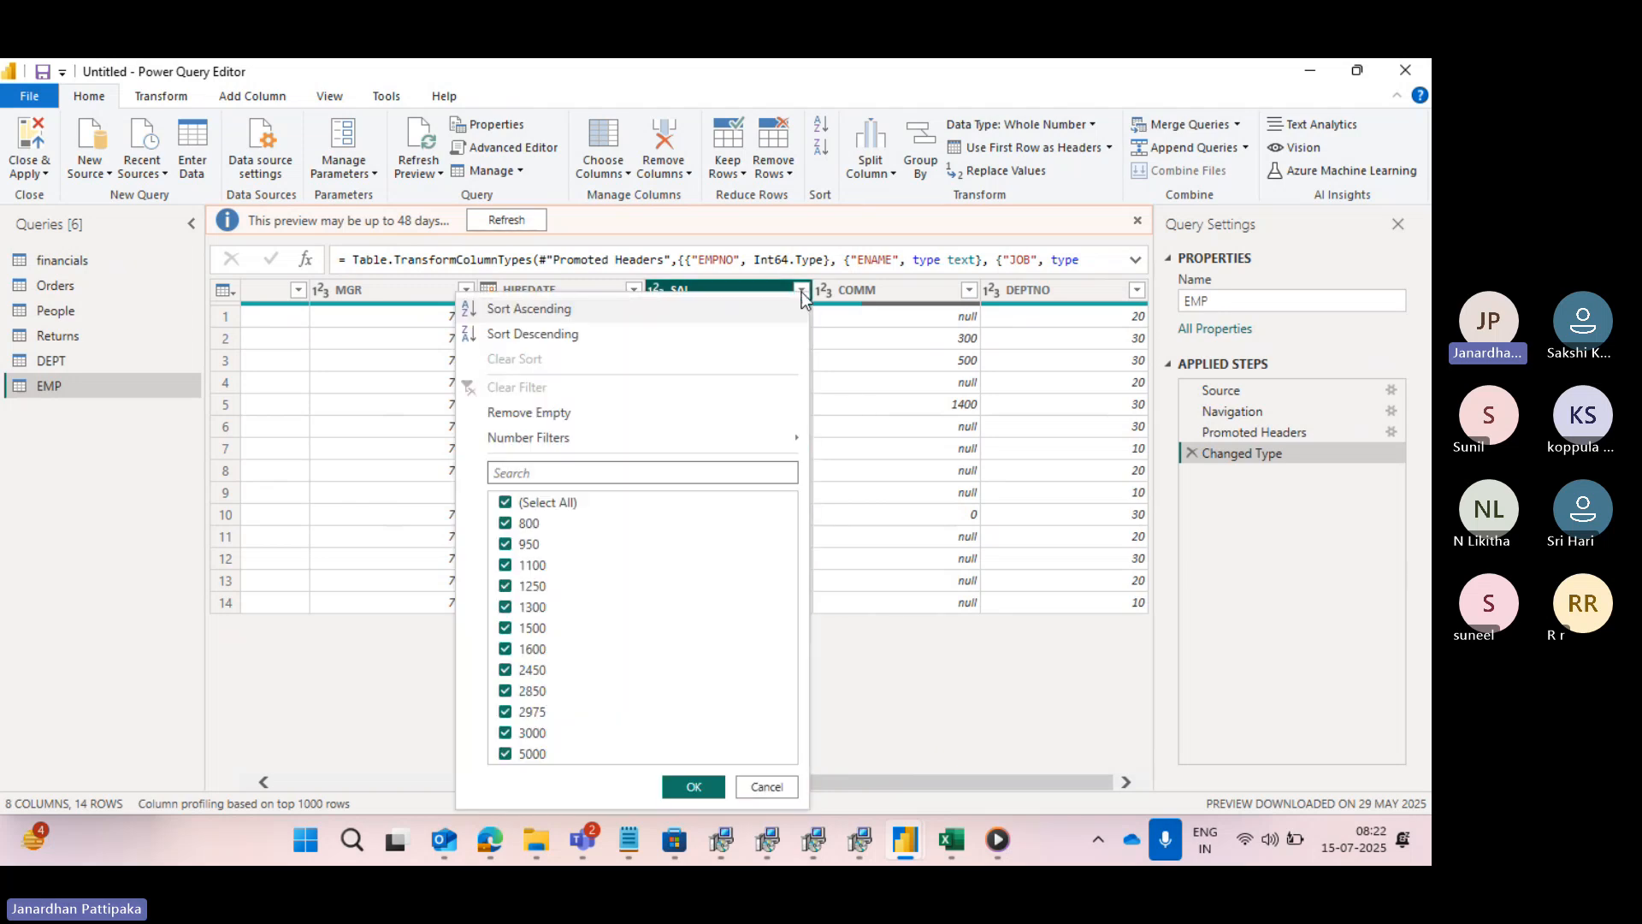
pyautogui.click(551, 311)
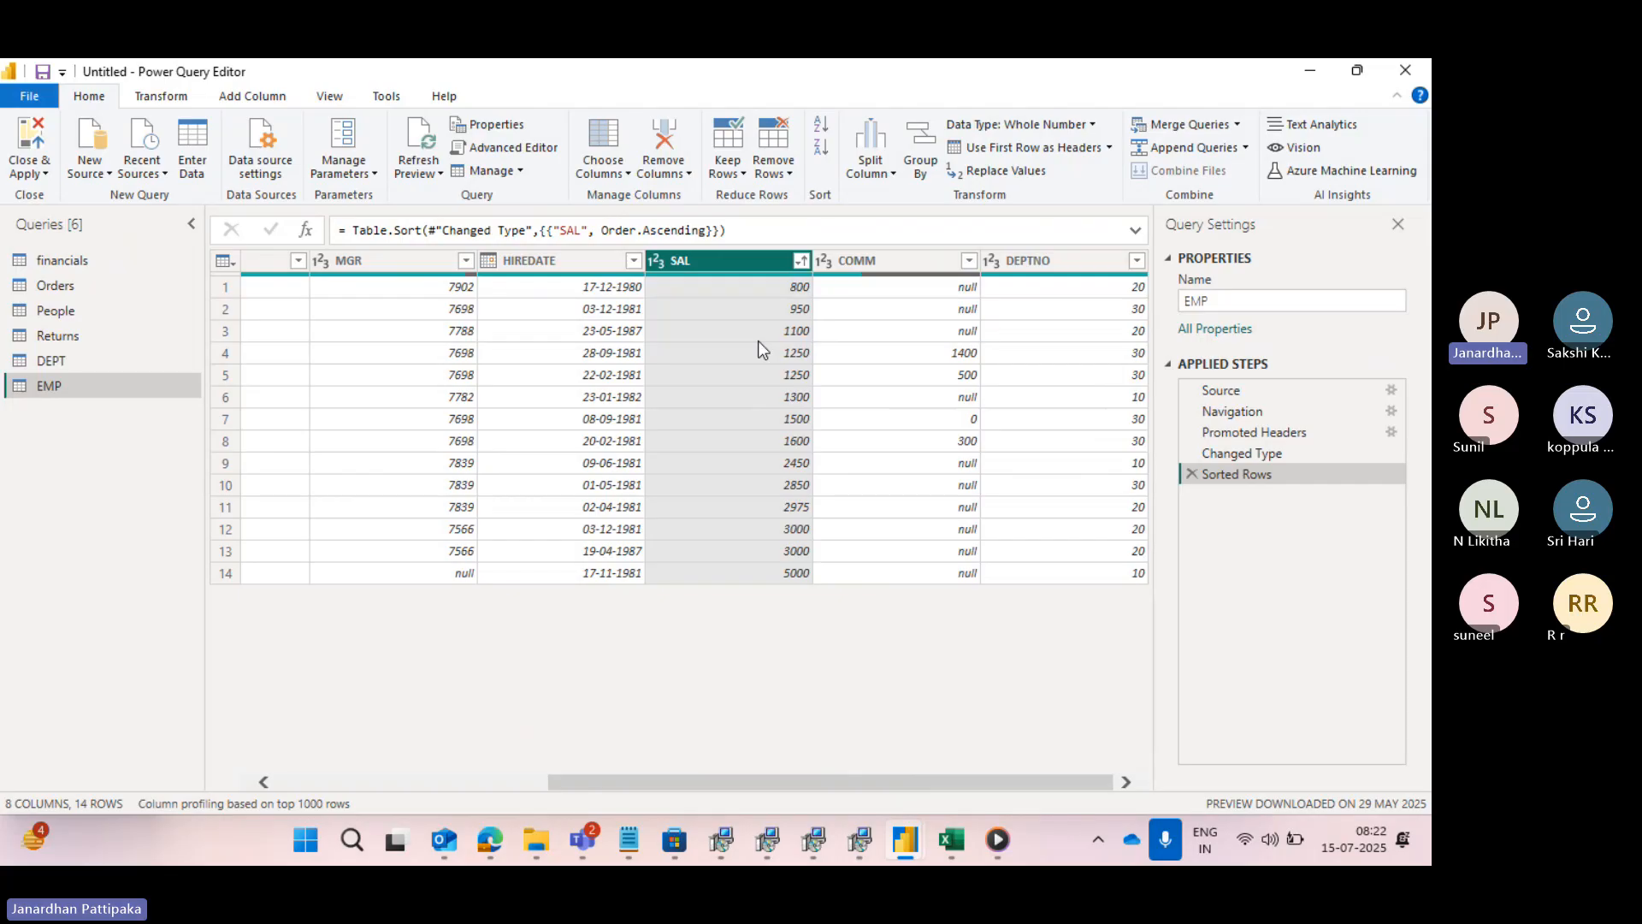
pyautogui.click(802, 262)
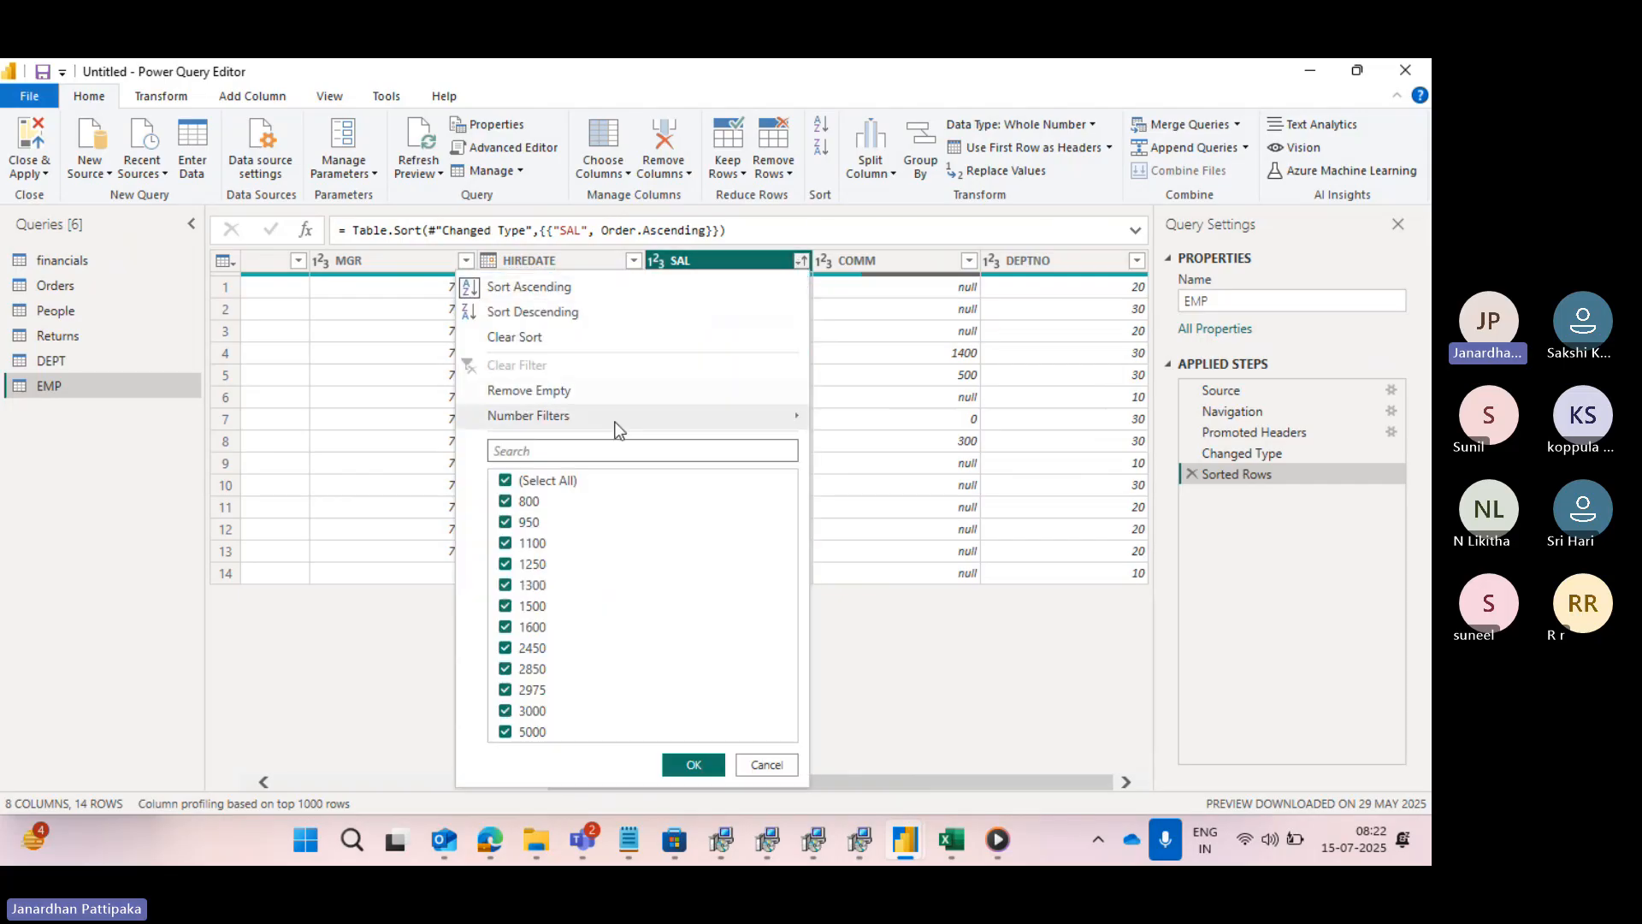
pyautogui.moveTo(547, 421)
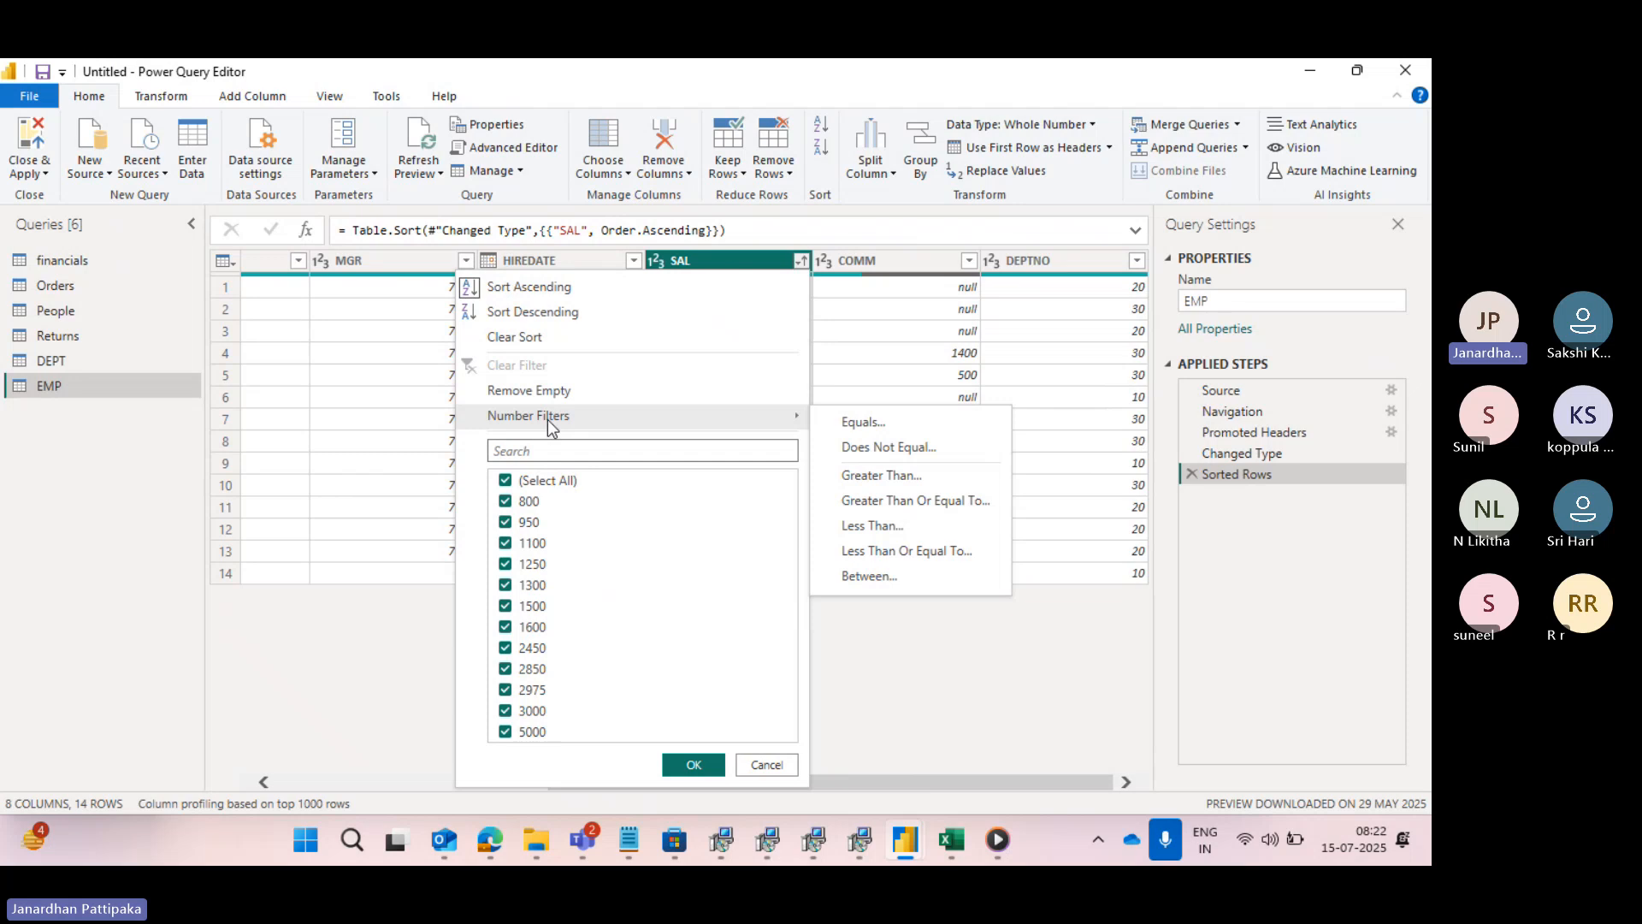
pyautogui.click(931, 705)
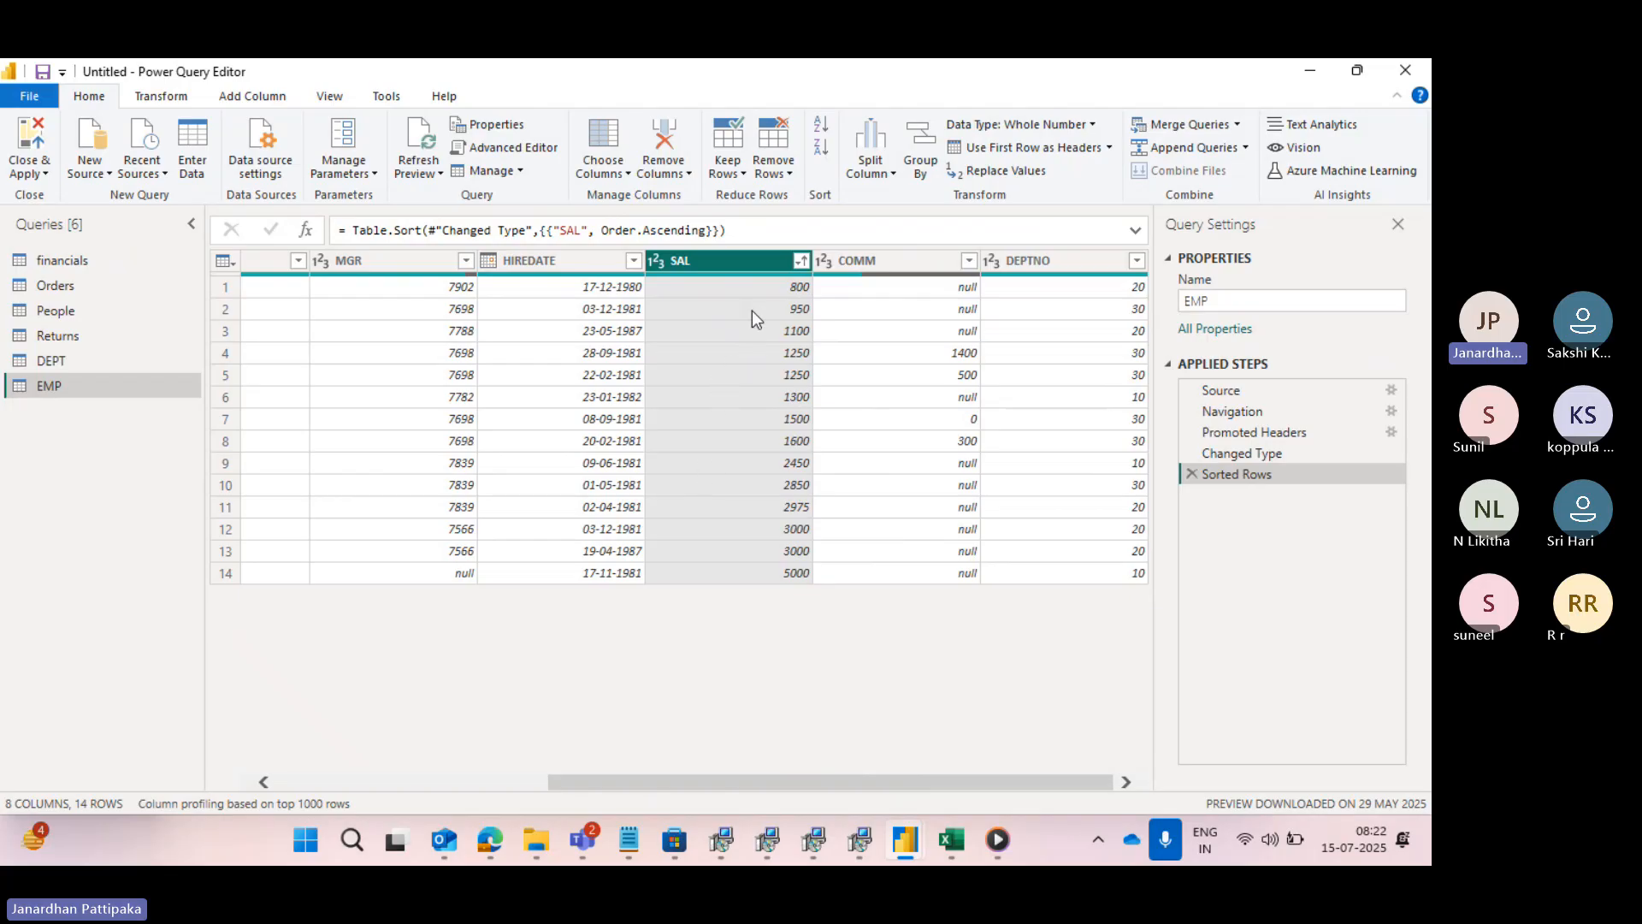
# - Filter the EMP rows to keep only those where SAL equals 800
pyautogui.click(801, 264)
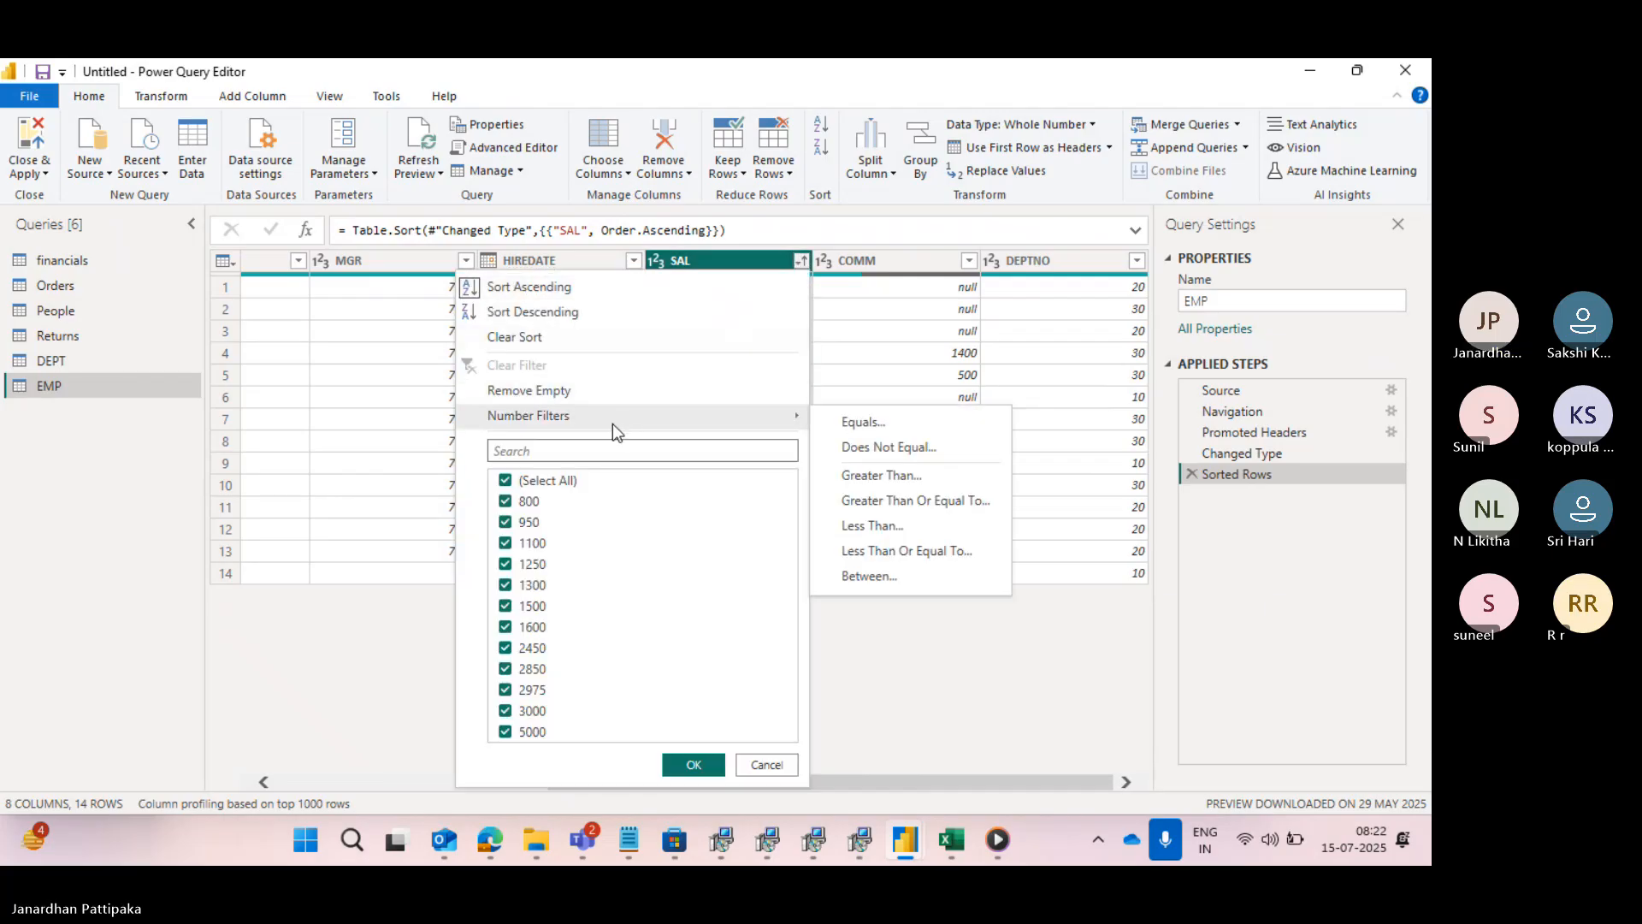
pyautogui.moveTo(749, 419)
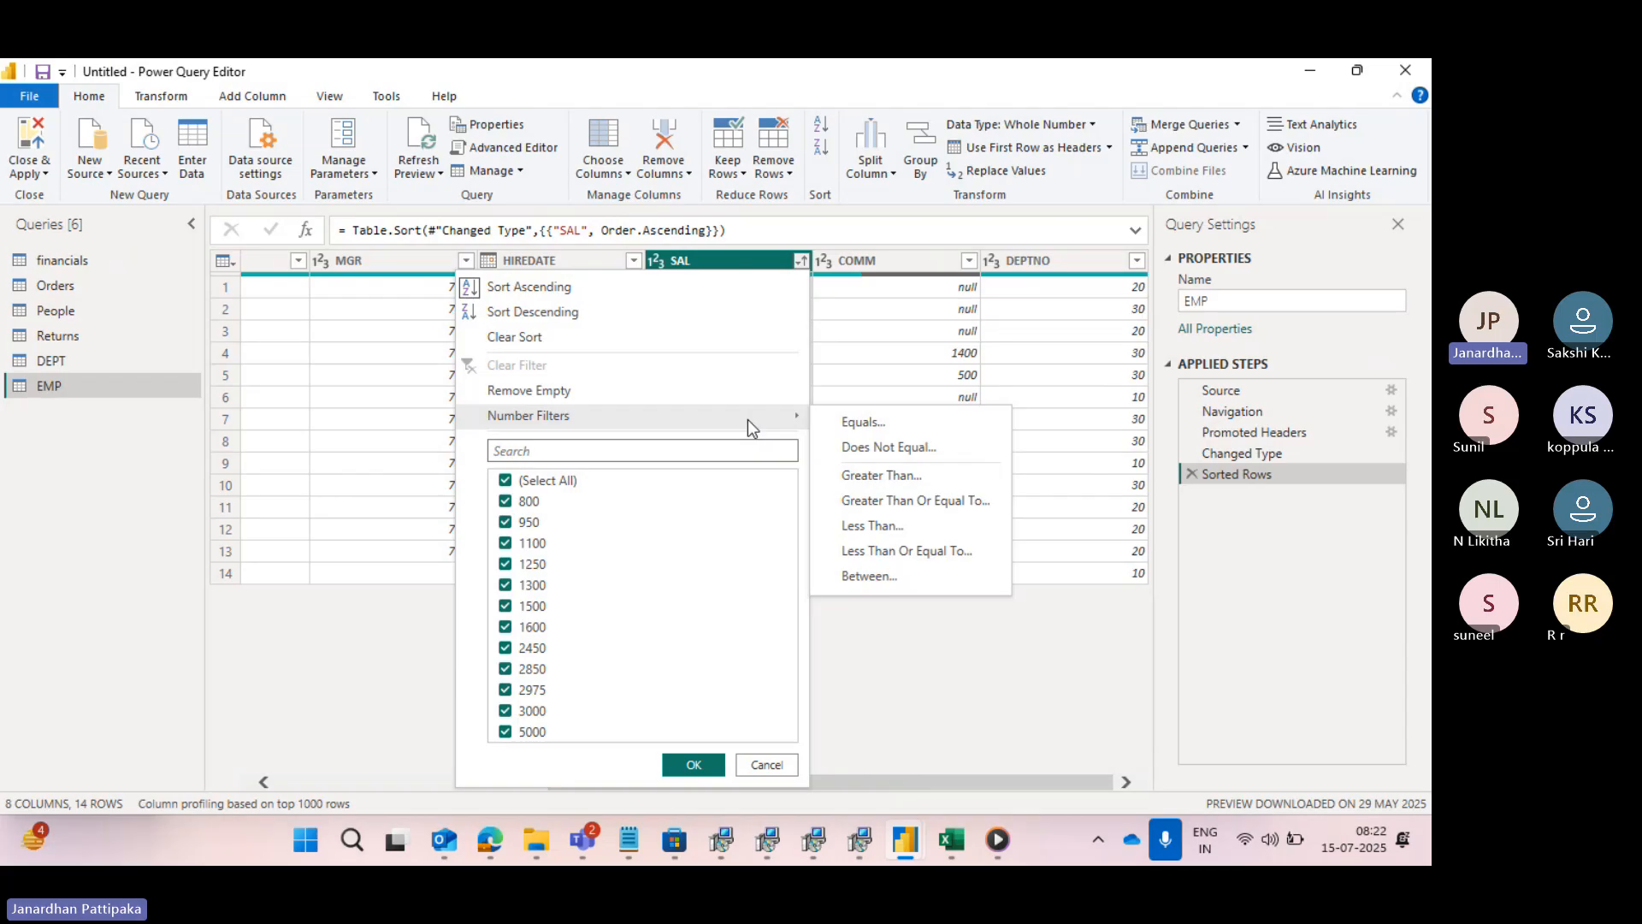
pyautogui.click(862, 423)
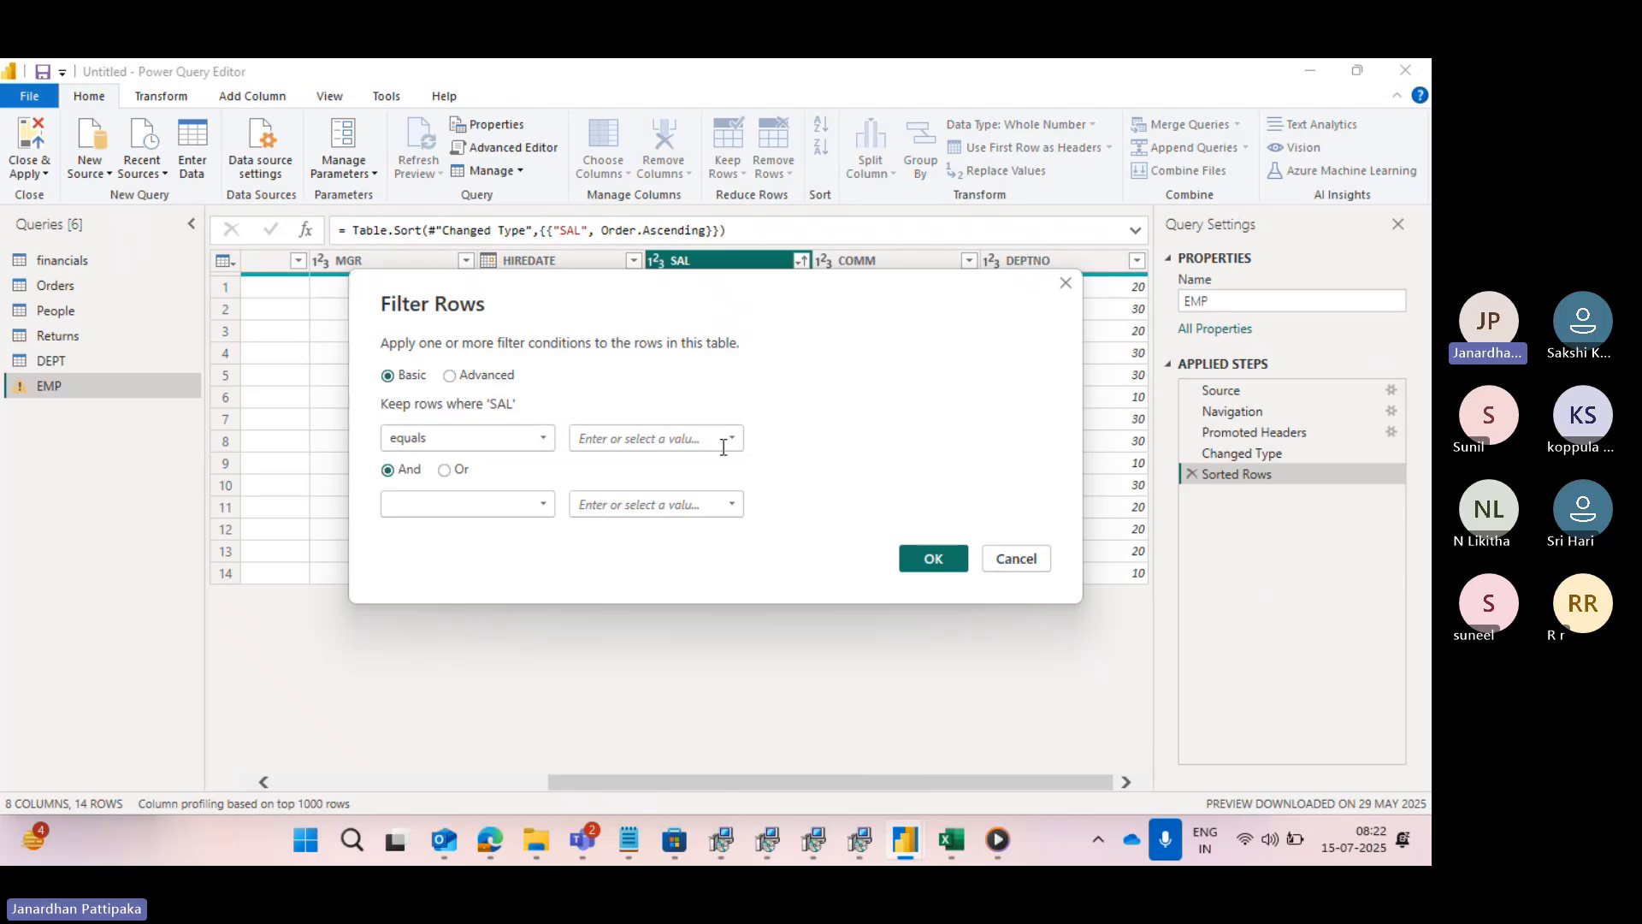
pyautogui.click(685, 445)
pyautogui.click(732, 437)
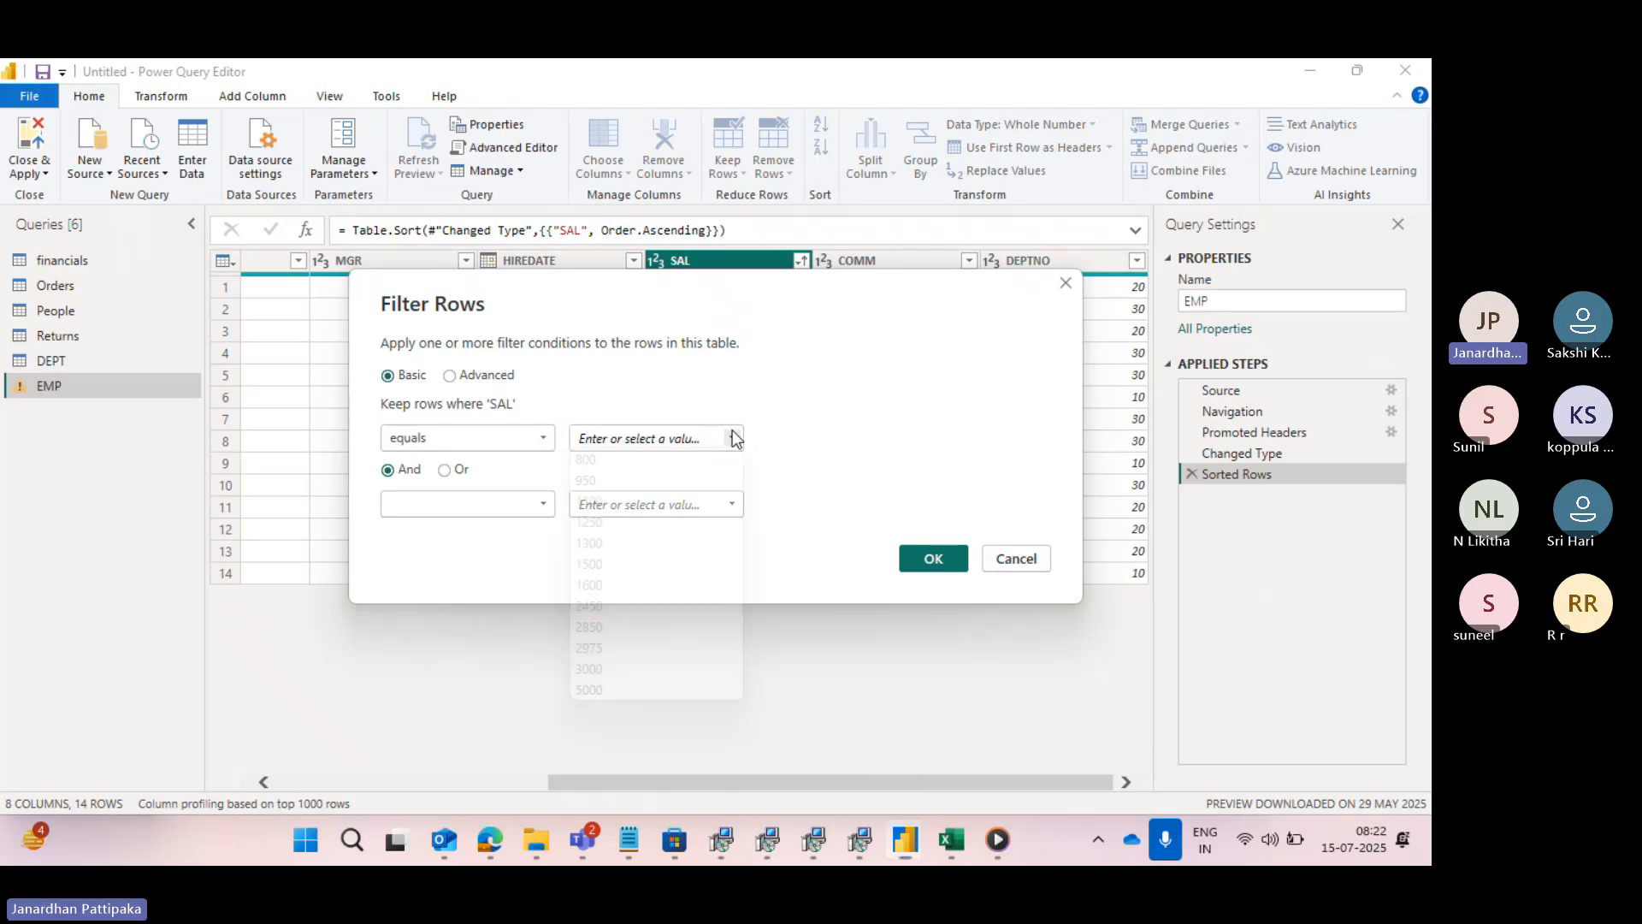
pyautogui.click(603, 463)
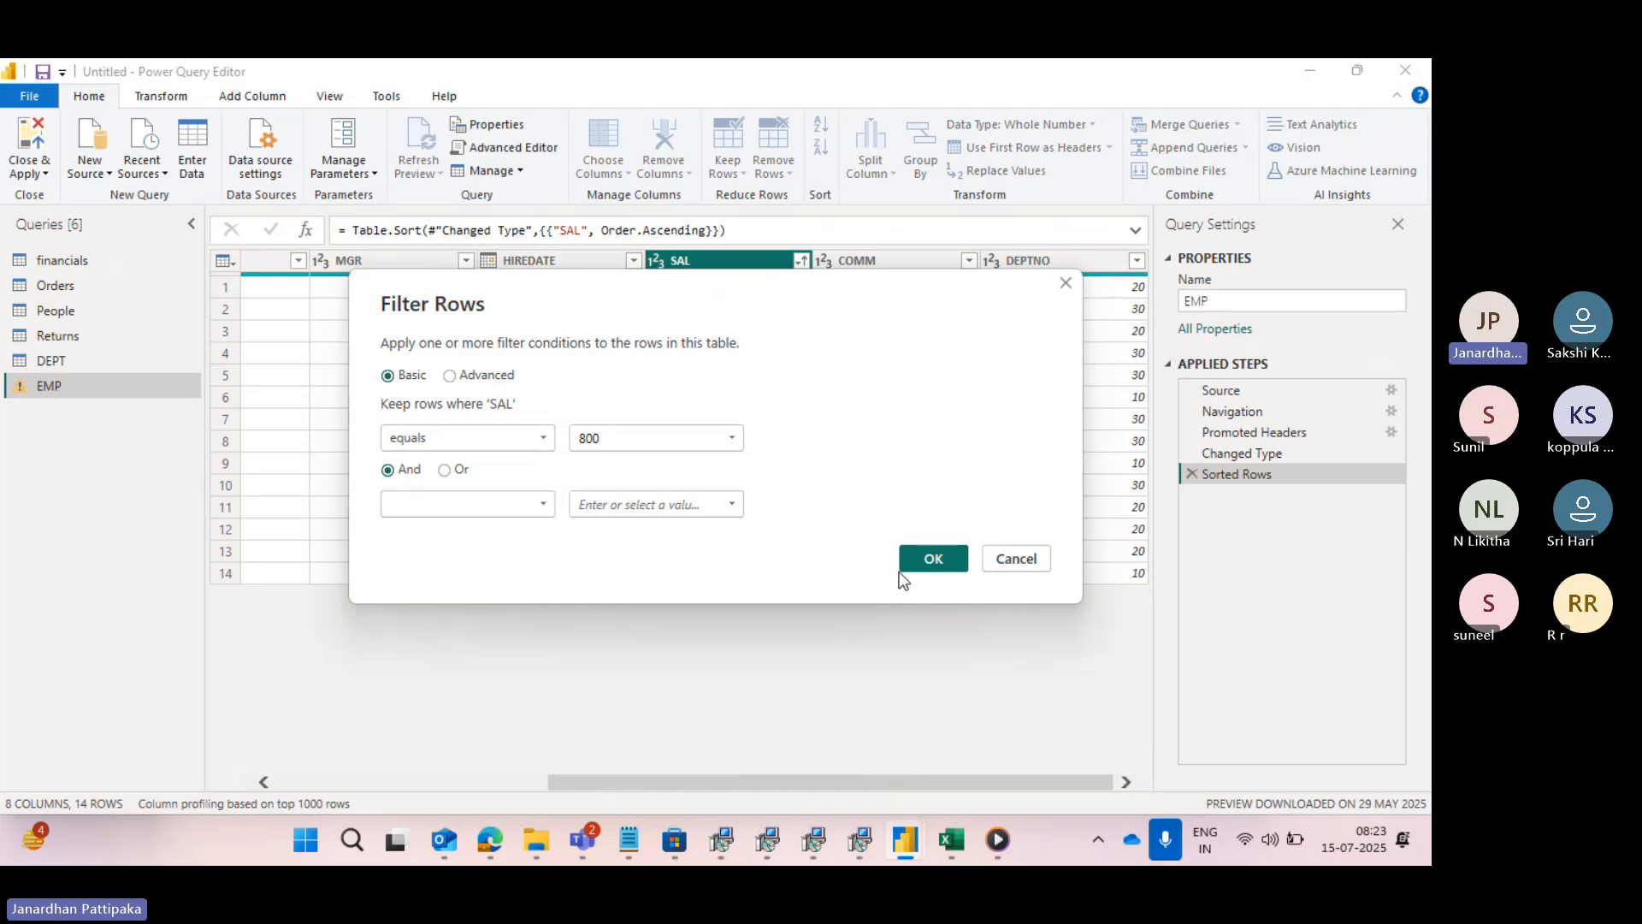
pyautogui.click(921, 557)
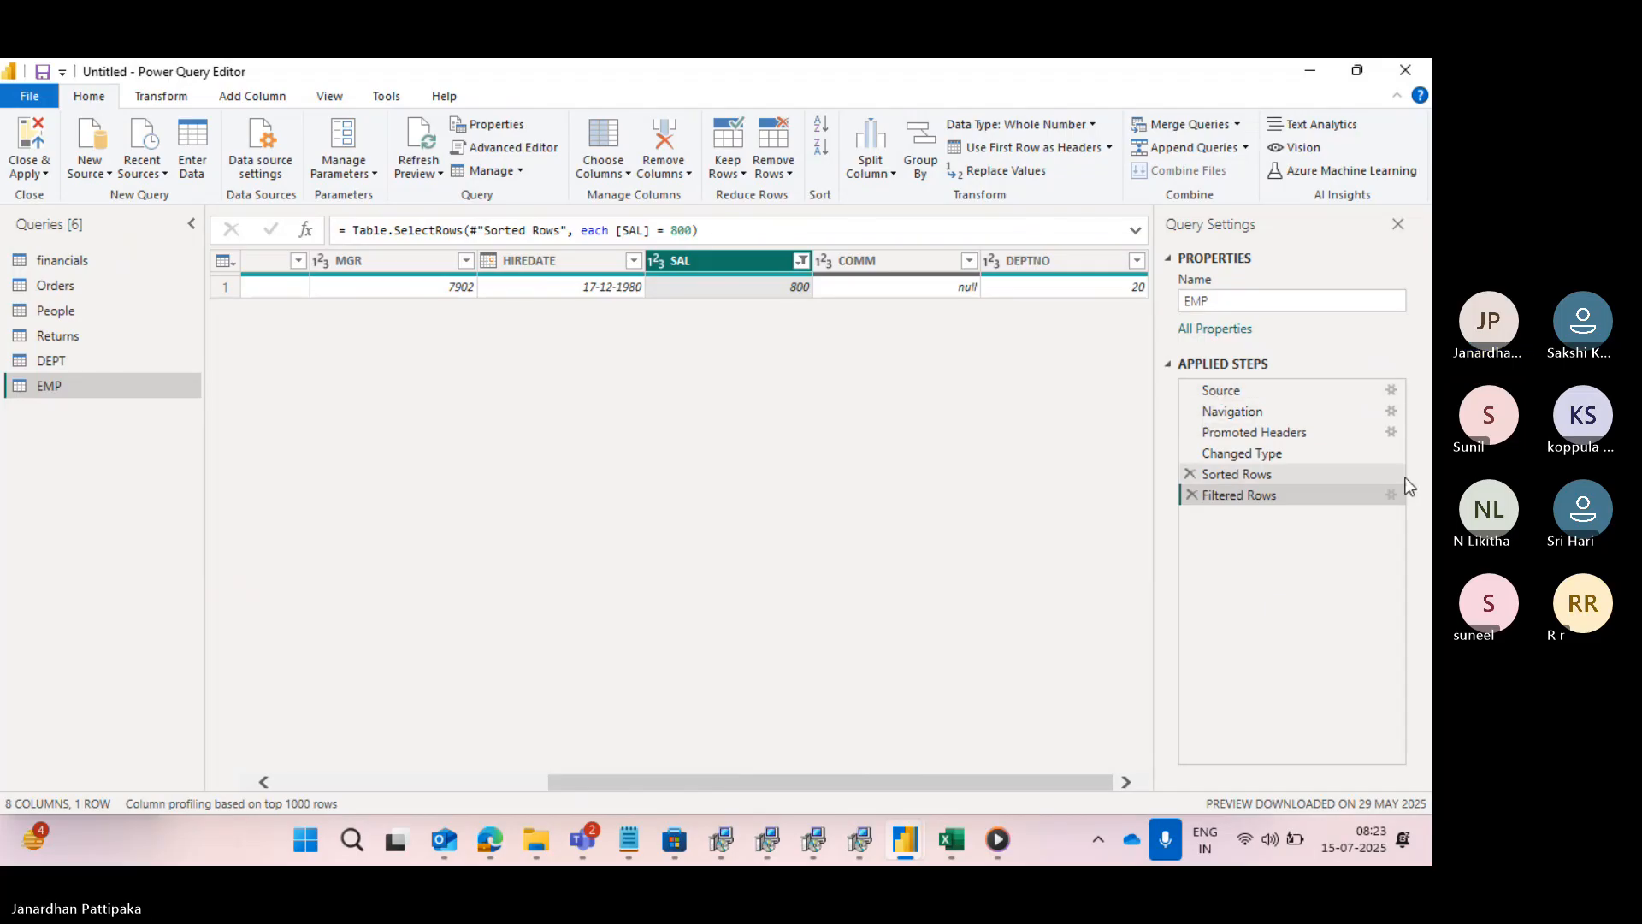
# - Edit the Filtered Rows step to add a second And condition where SAL equals 1500
pyautogui.click(1390, 496)
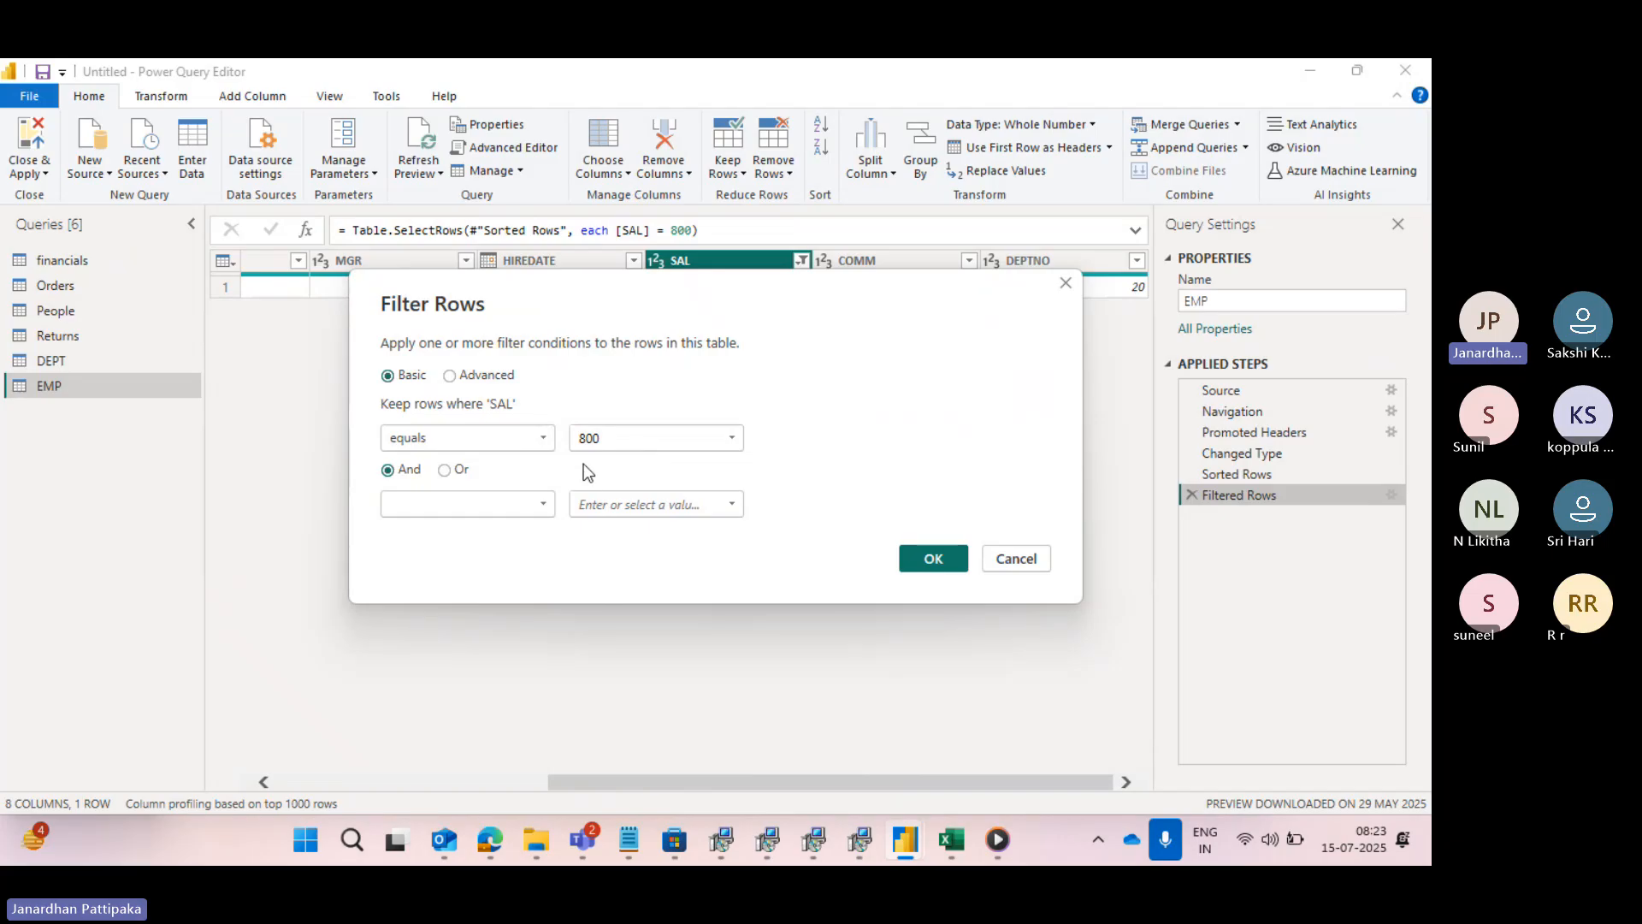
pyautogui.click(542, 506)
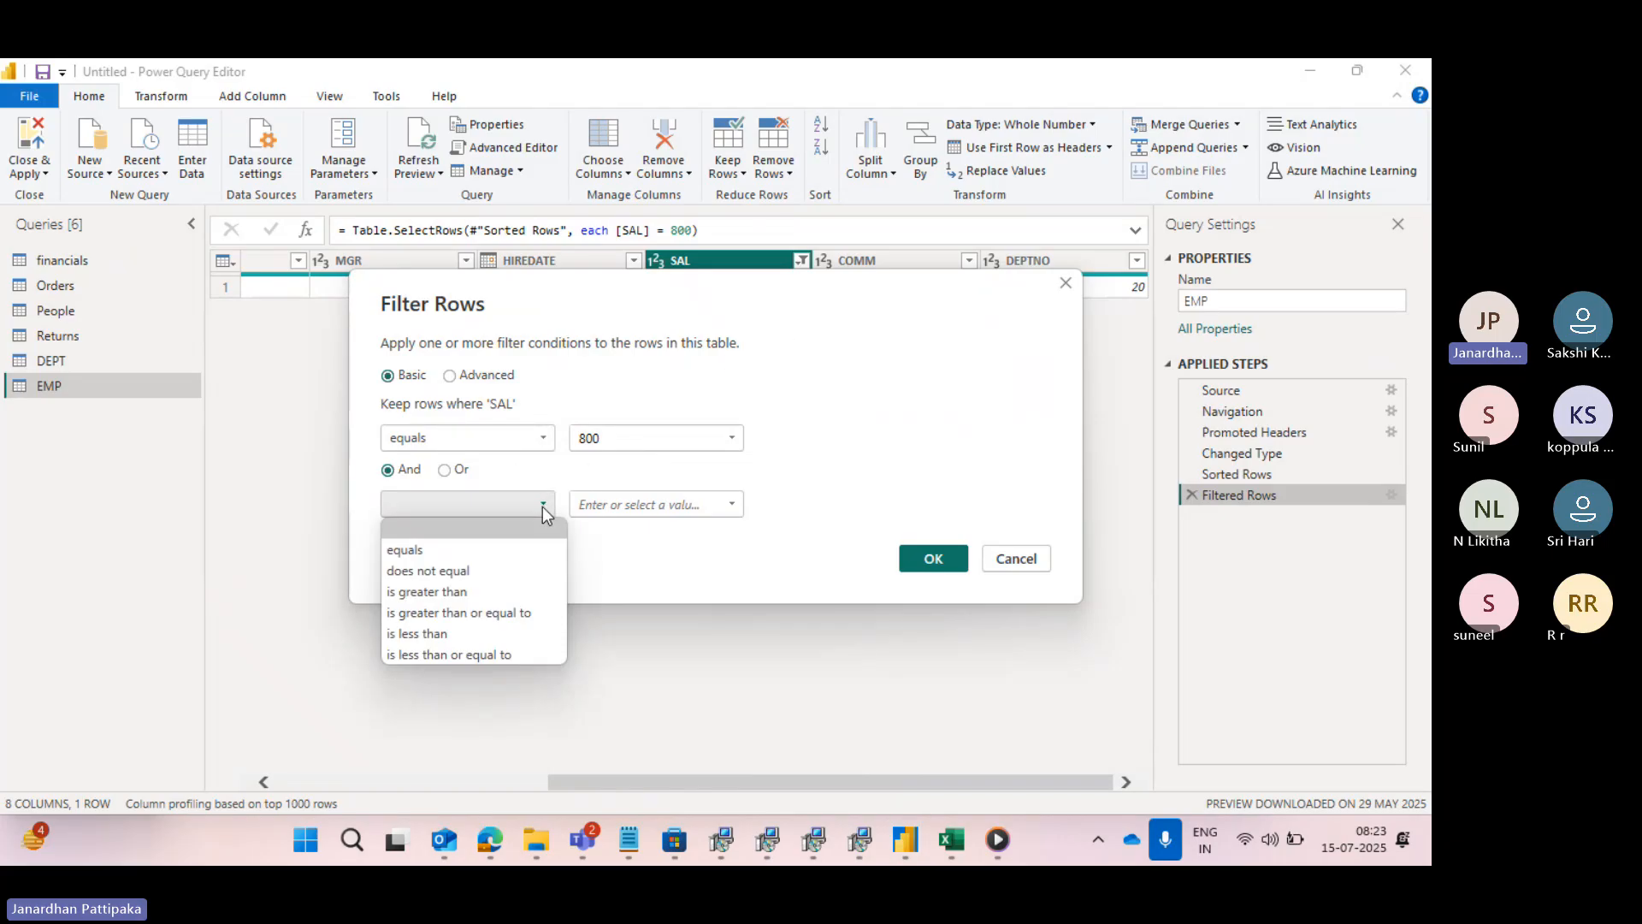
pyautogui.click(404, 551)
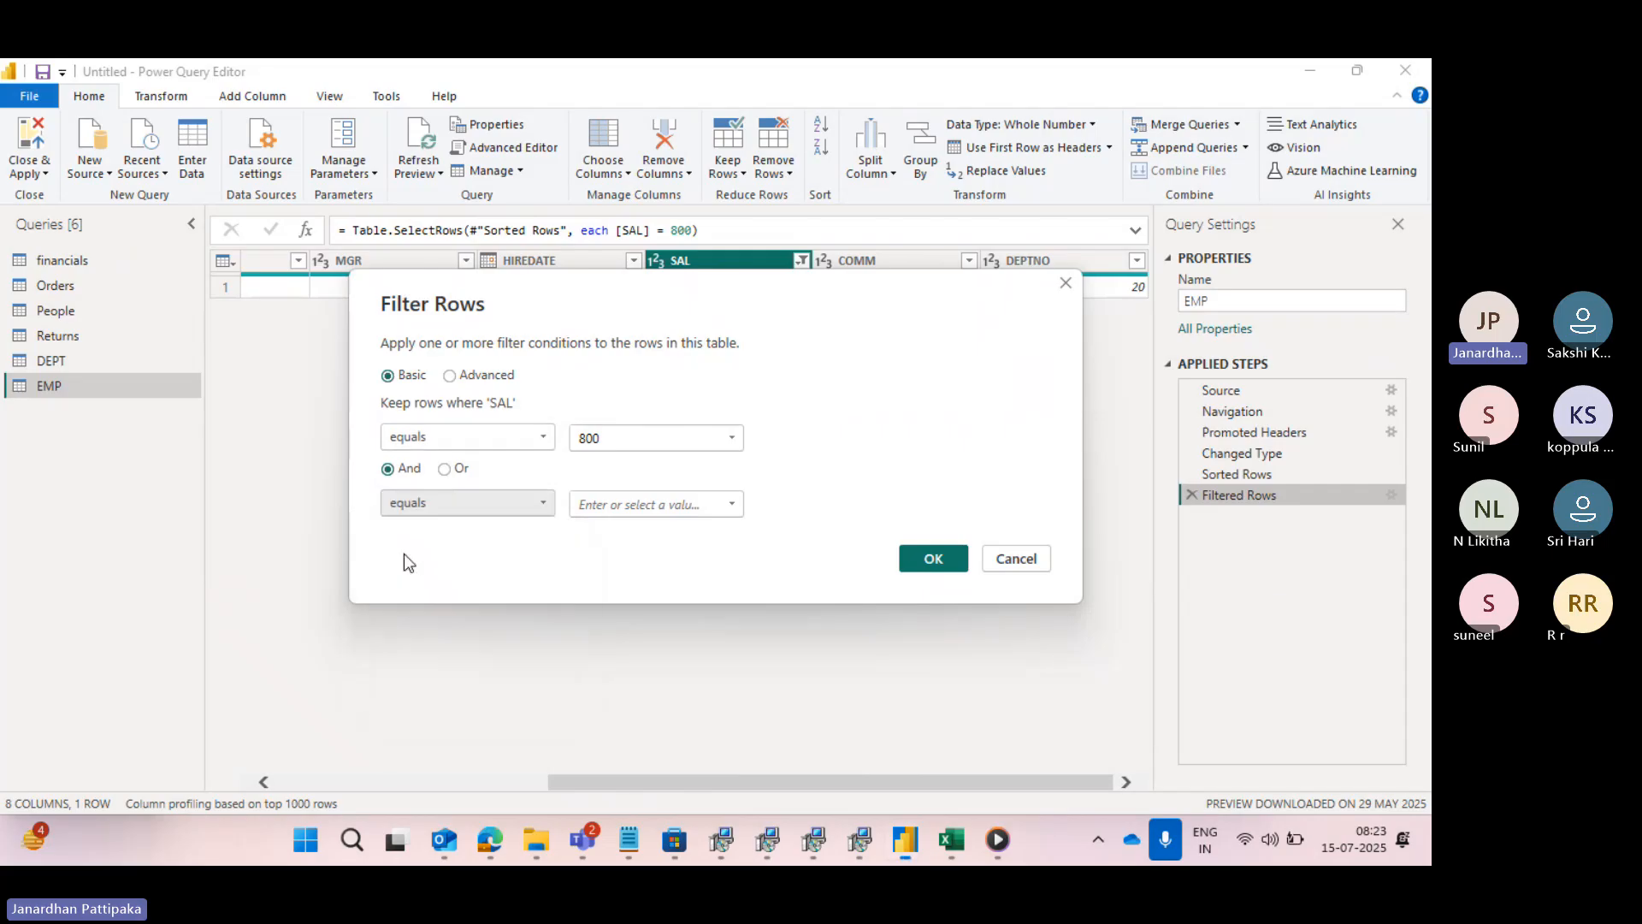
pyautogui.click(731, 504)
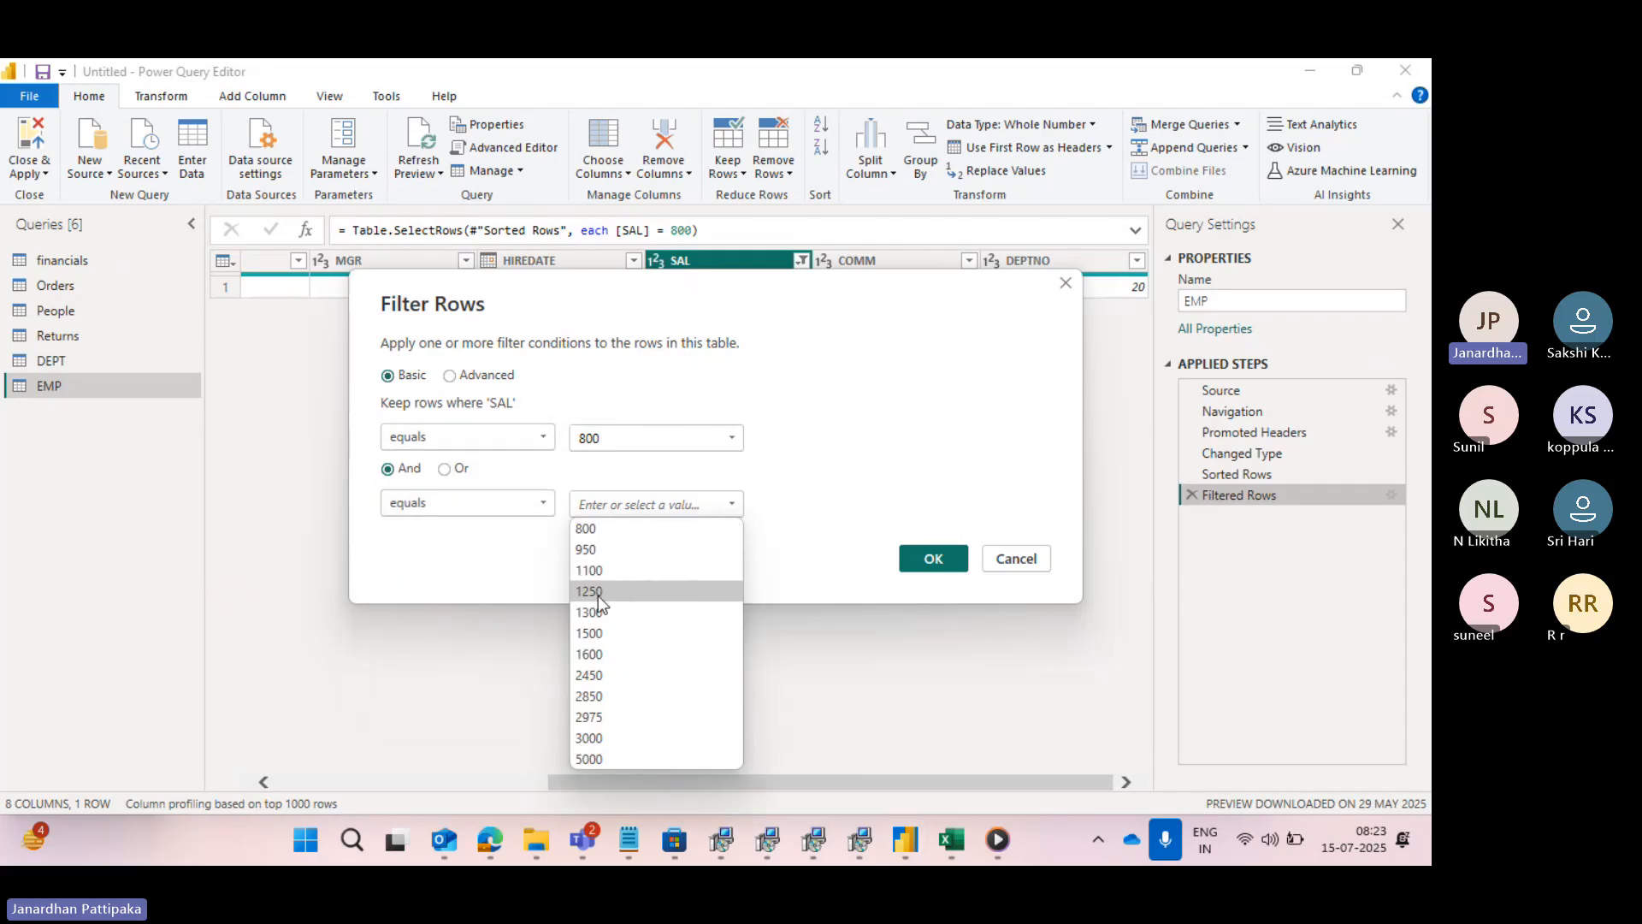
pyautogui.click(574, 634)
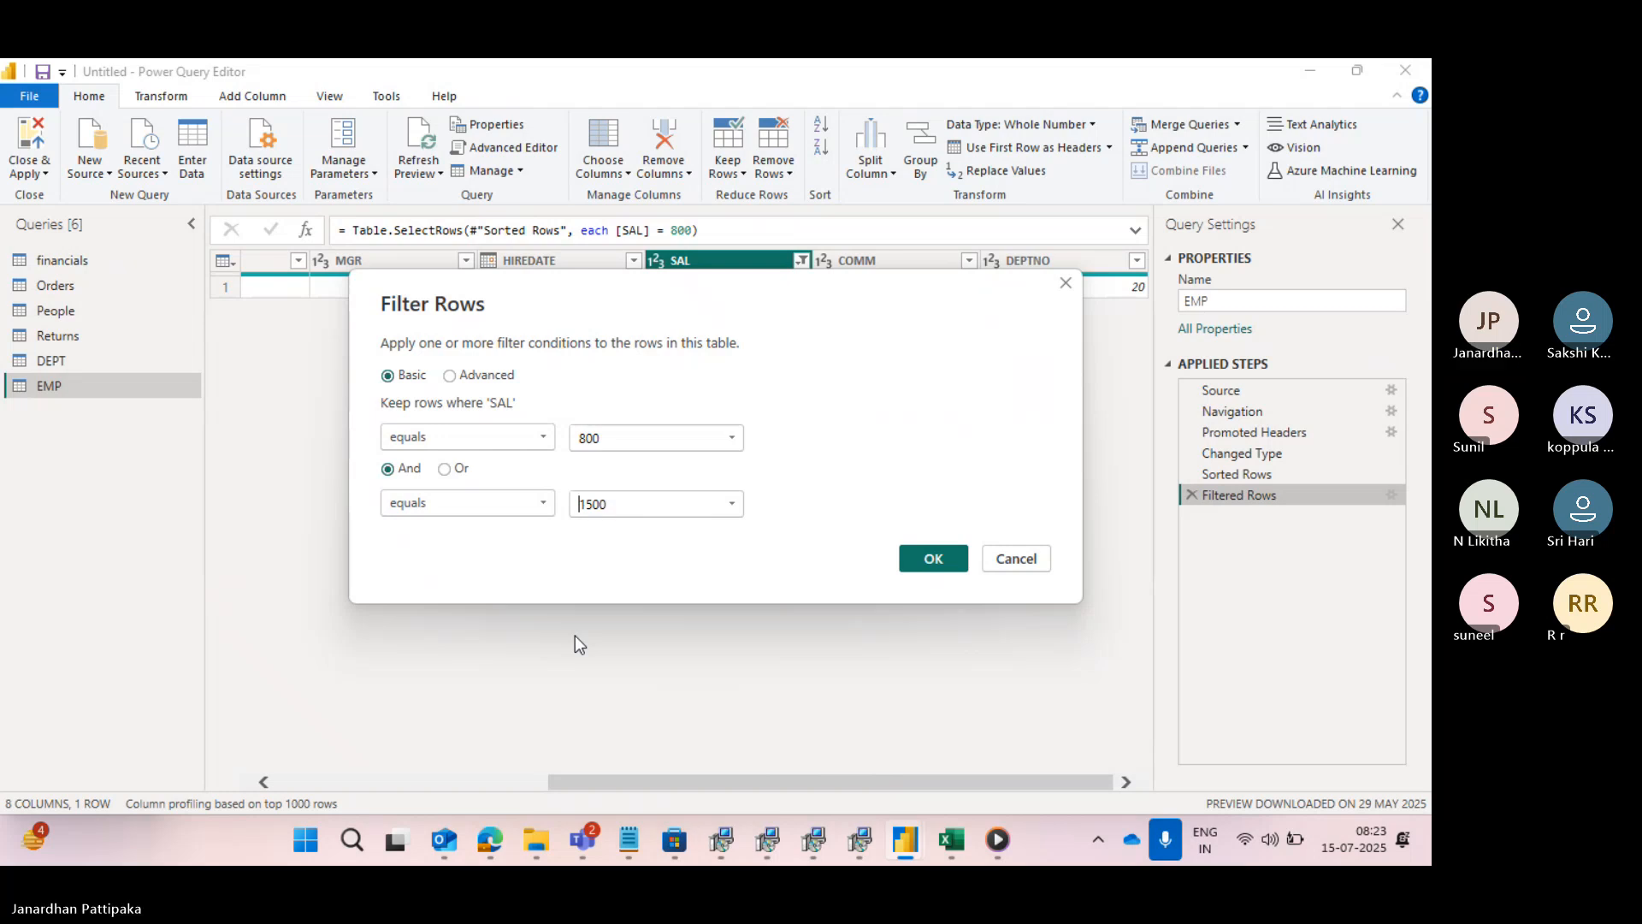
pyautogui.click(927, 560)
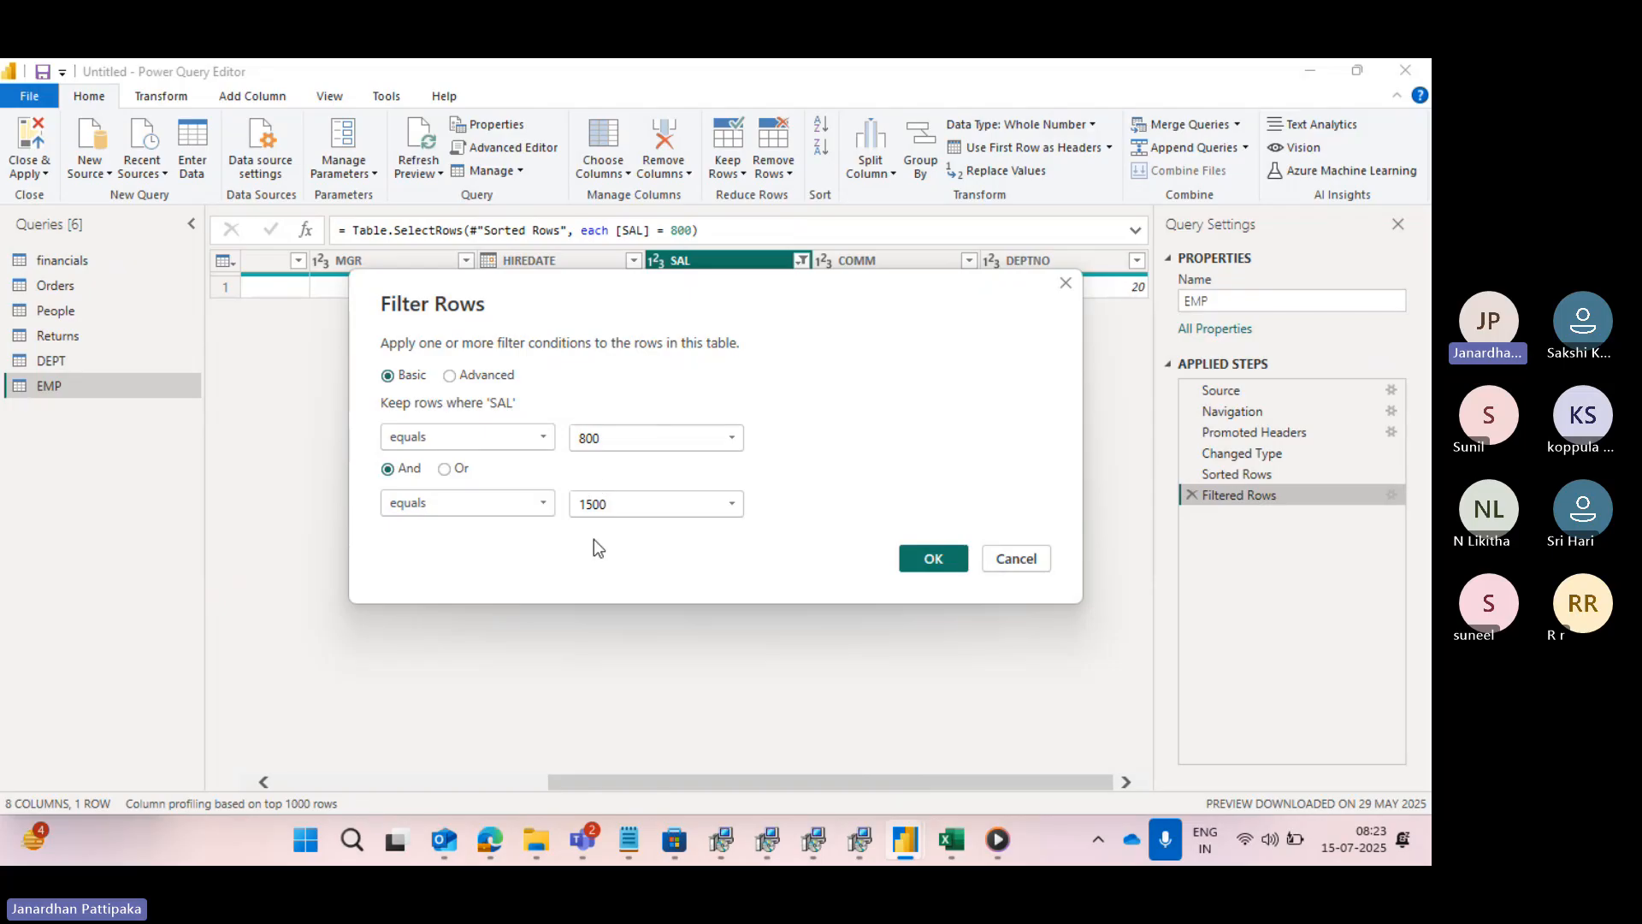
pyautogui.click(922, 547)
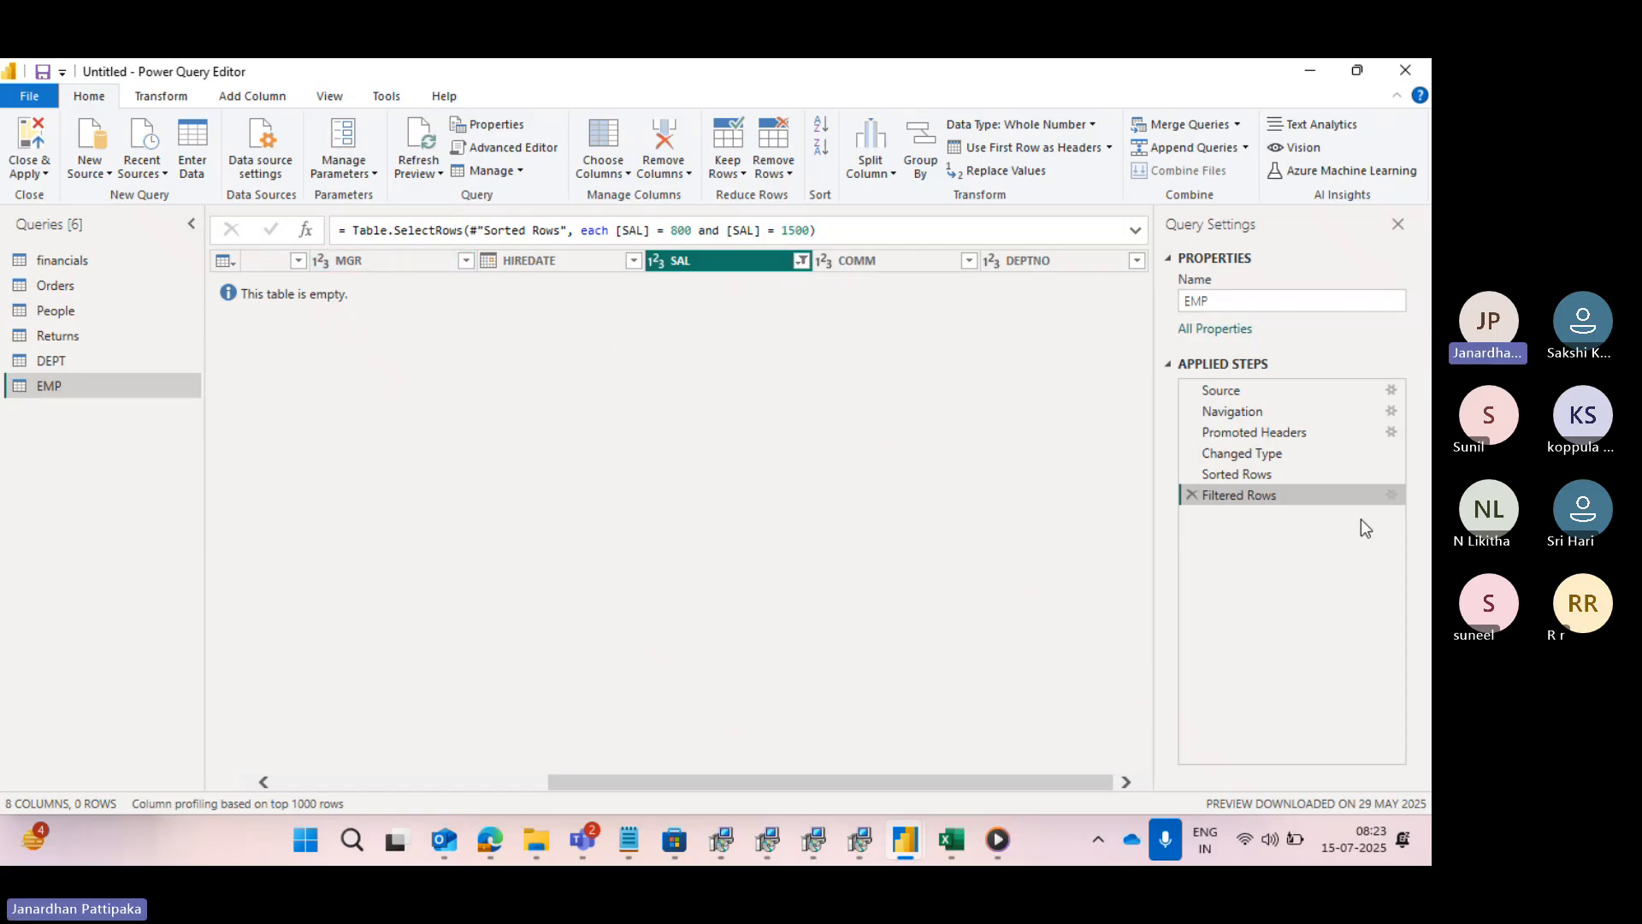
# - Change the operator joining the two SAL conditions of the Filtered Rows step from And to Or
pyautogui.click(1390, 495)
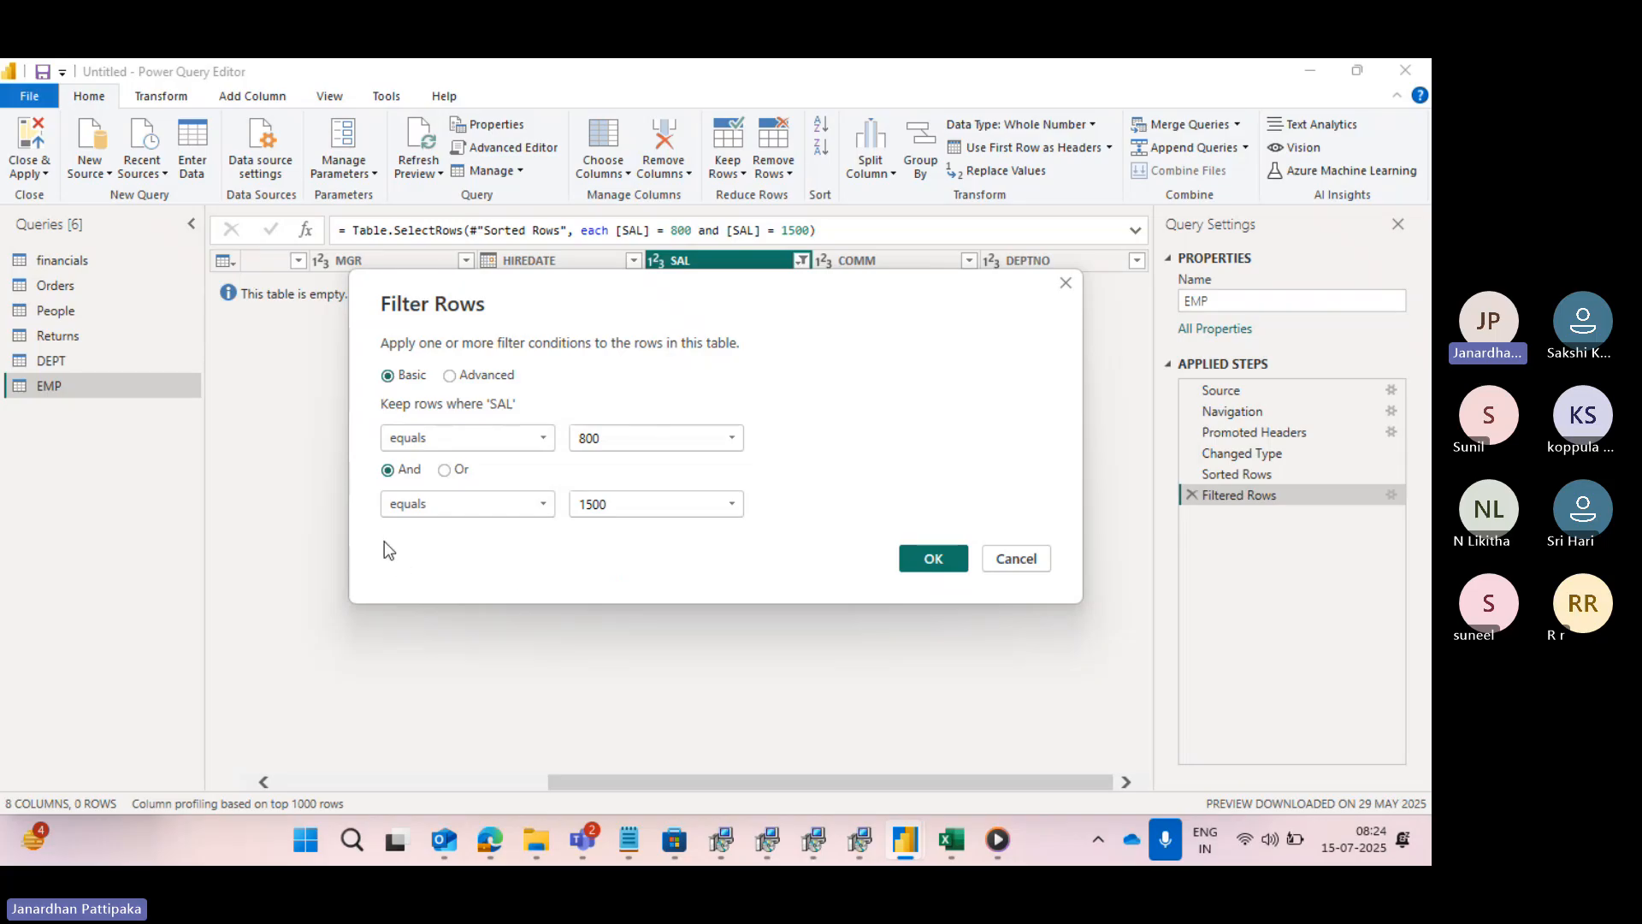
pyautogui.click(440, 470)
pyautogui.click(956, 556)
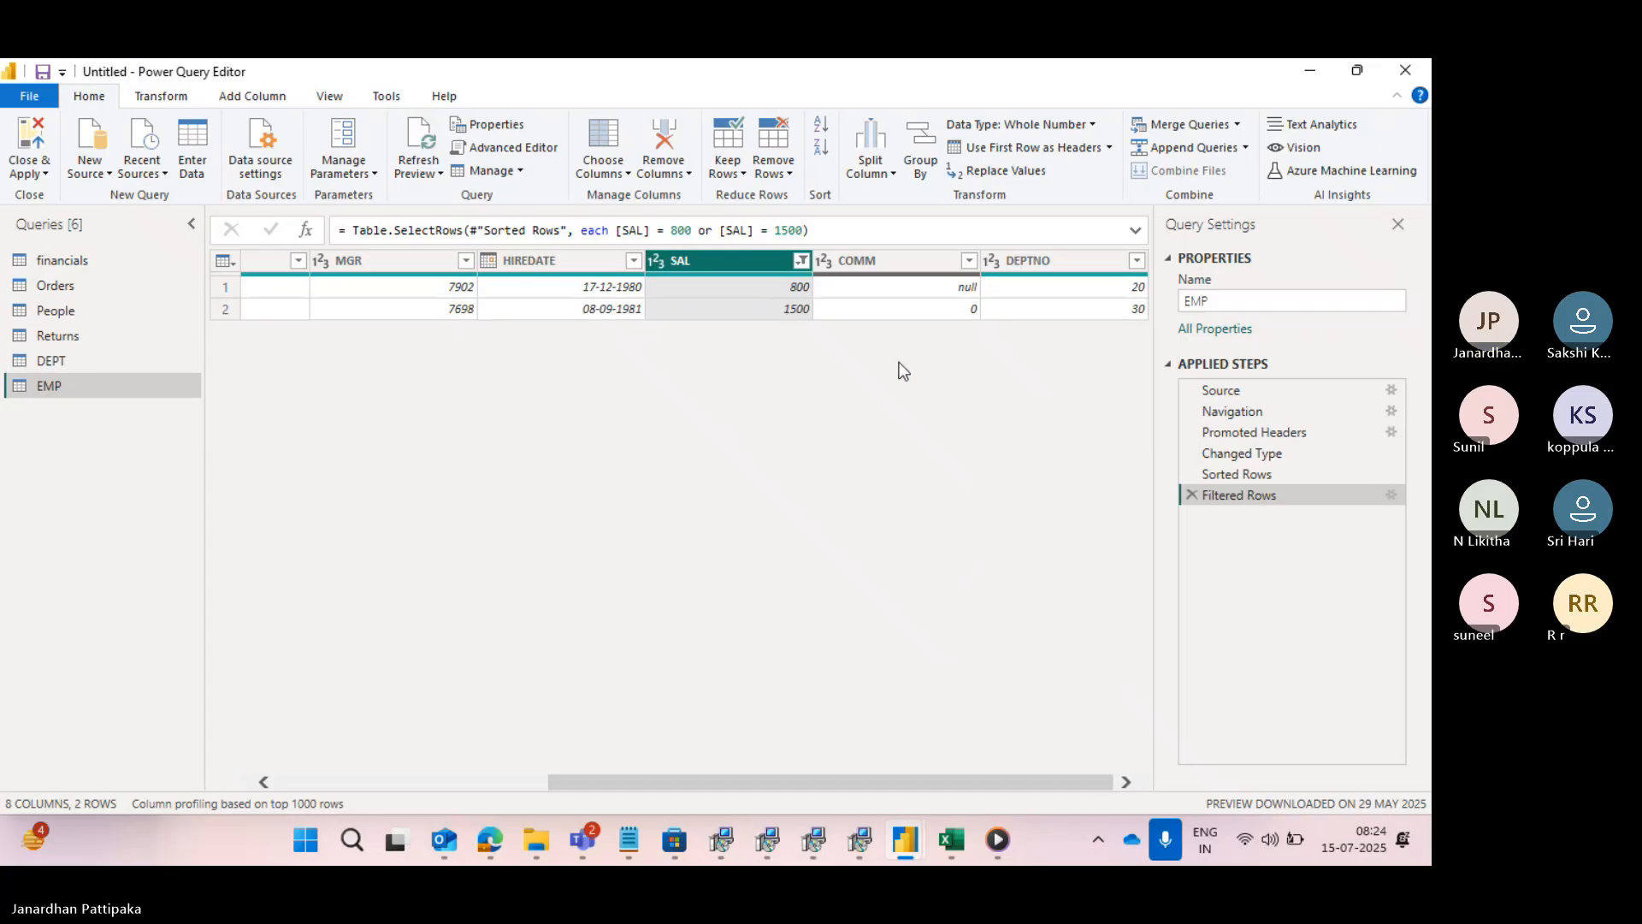
# - Switch the Filtered Rows step to advanced conditions and add a third clause, Or SAL equals 3000
pyautogui.click(1387, 496)
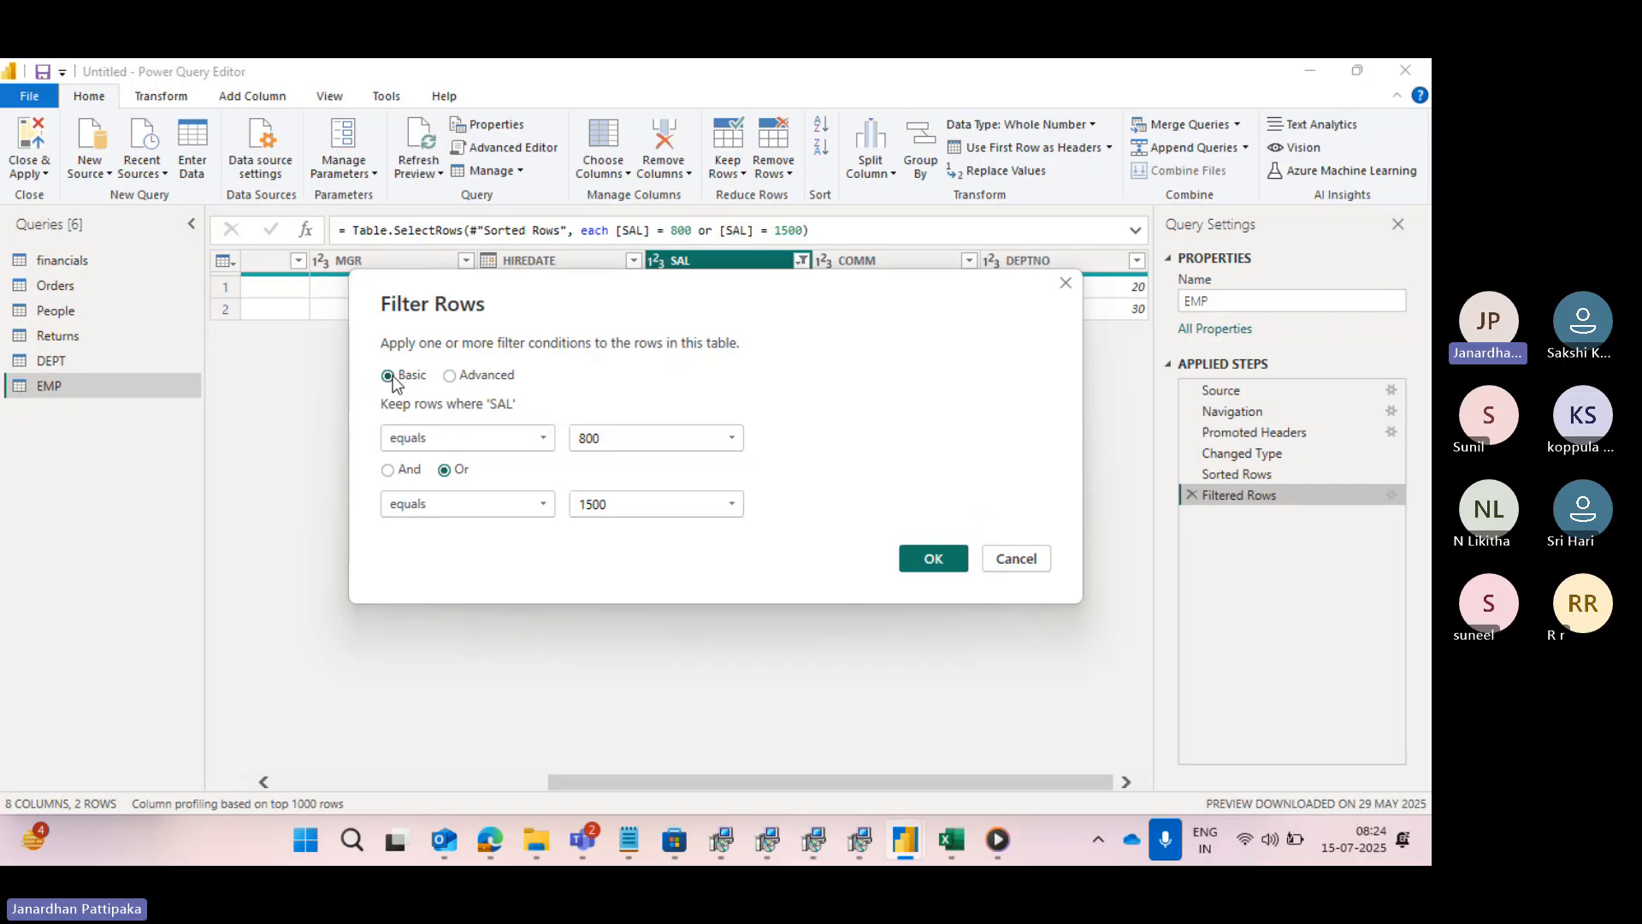
pyautogui.click(454, 378)
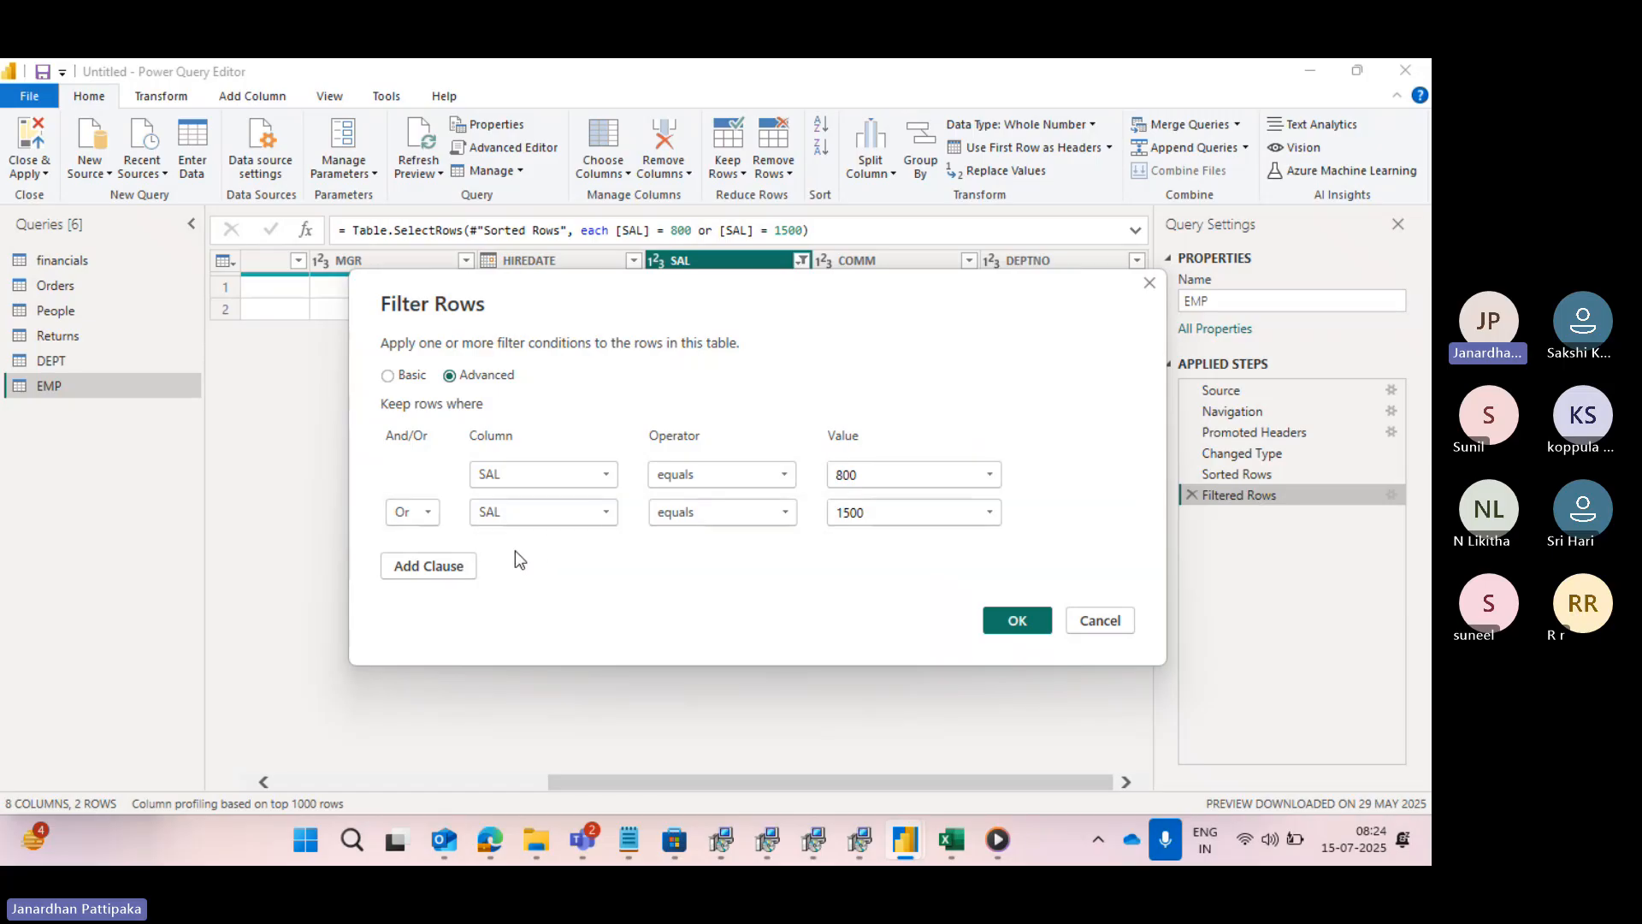
pyautogui.click(450, 567)
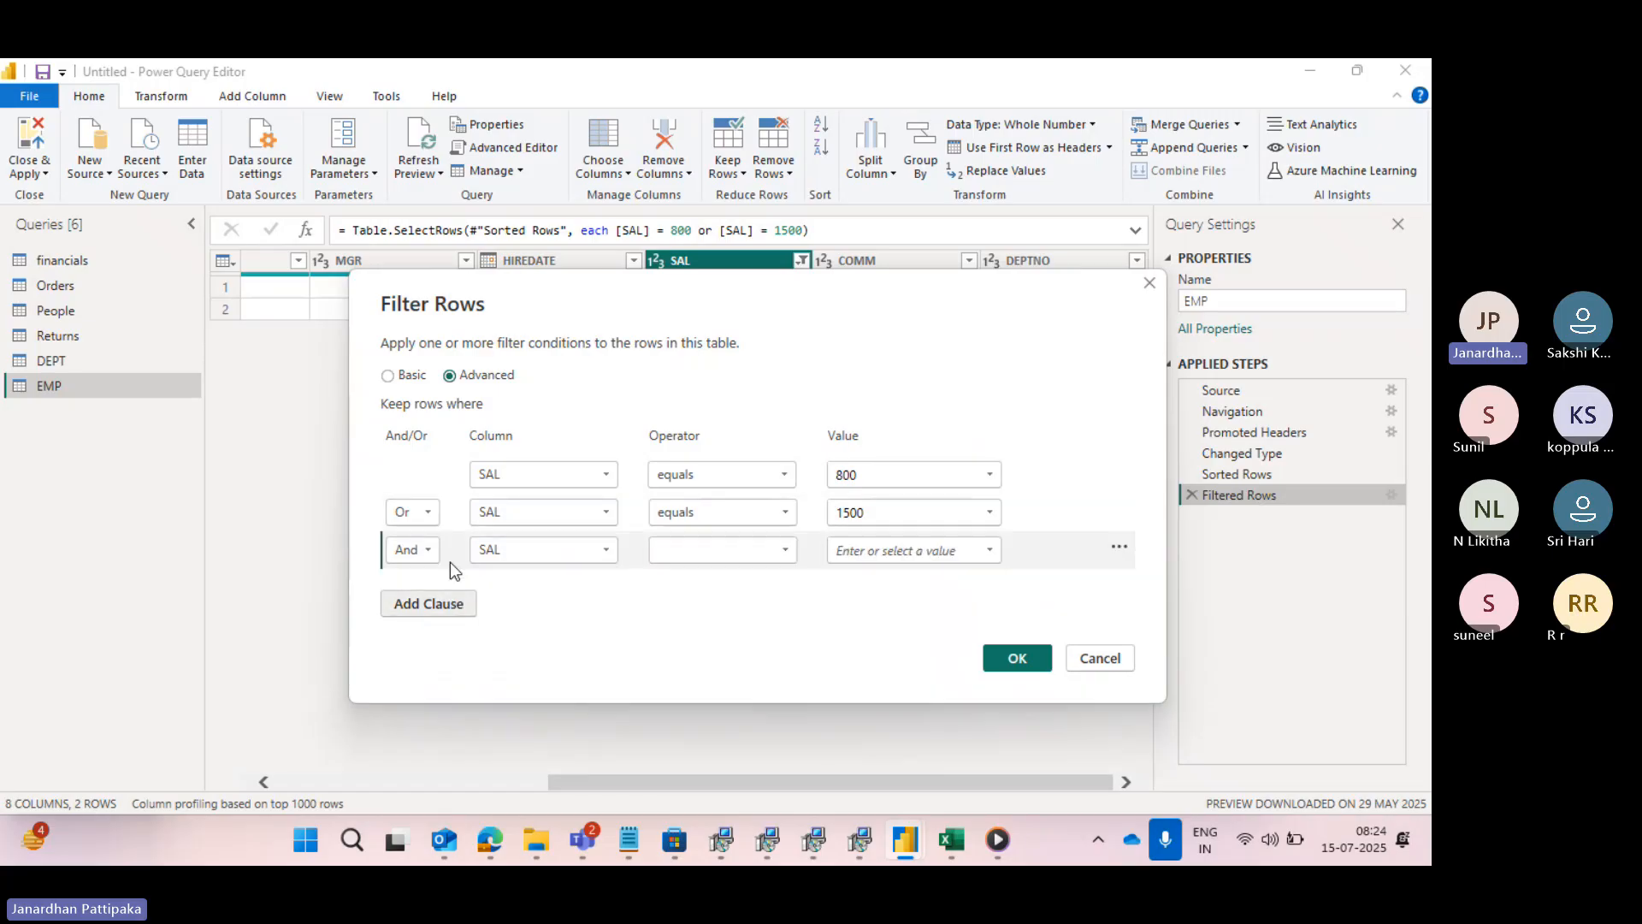
pyautogui.click(793, 549)
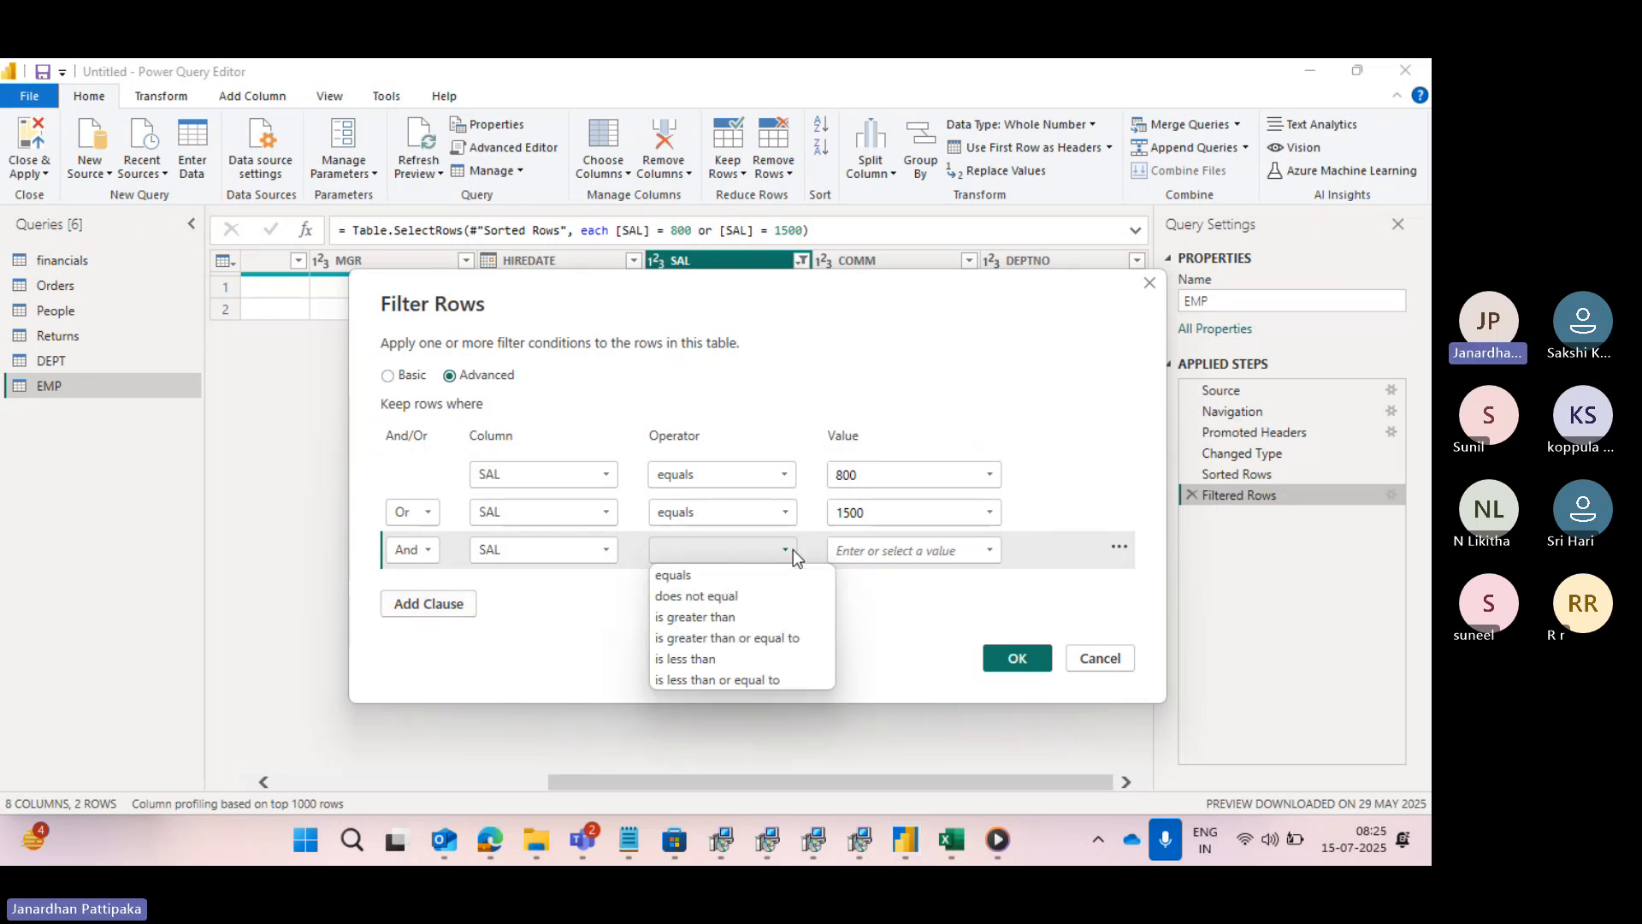
pyautogui.click(700, 576)
pyautogui.click(991, 550)
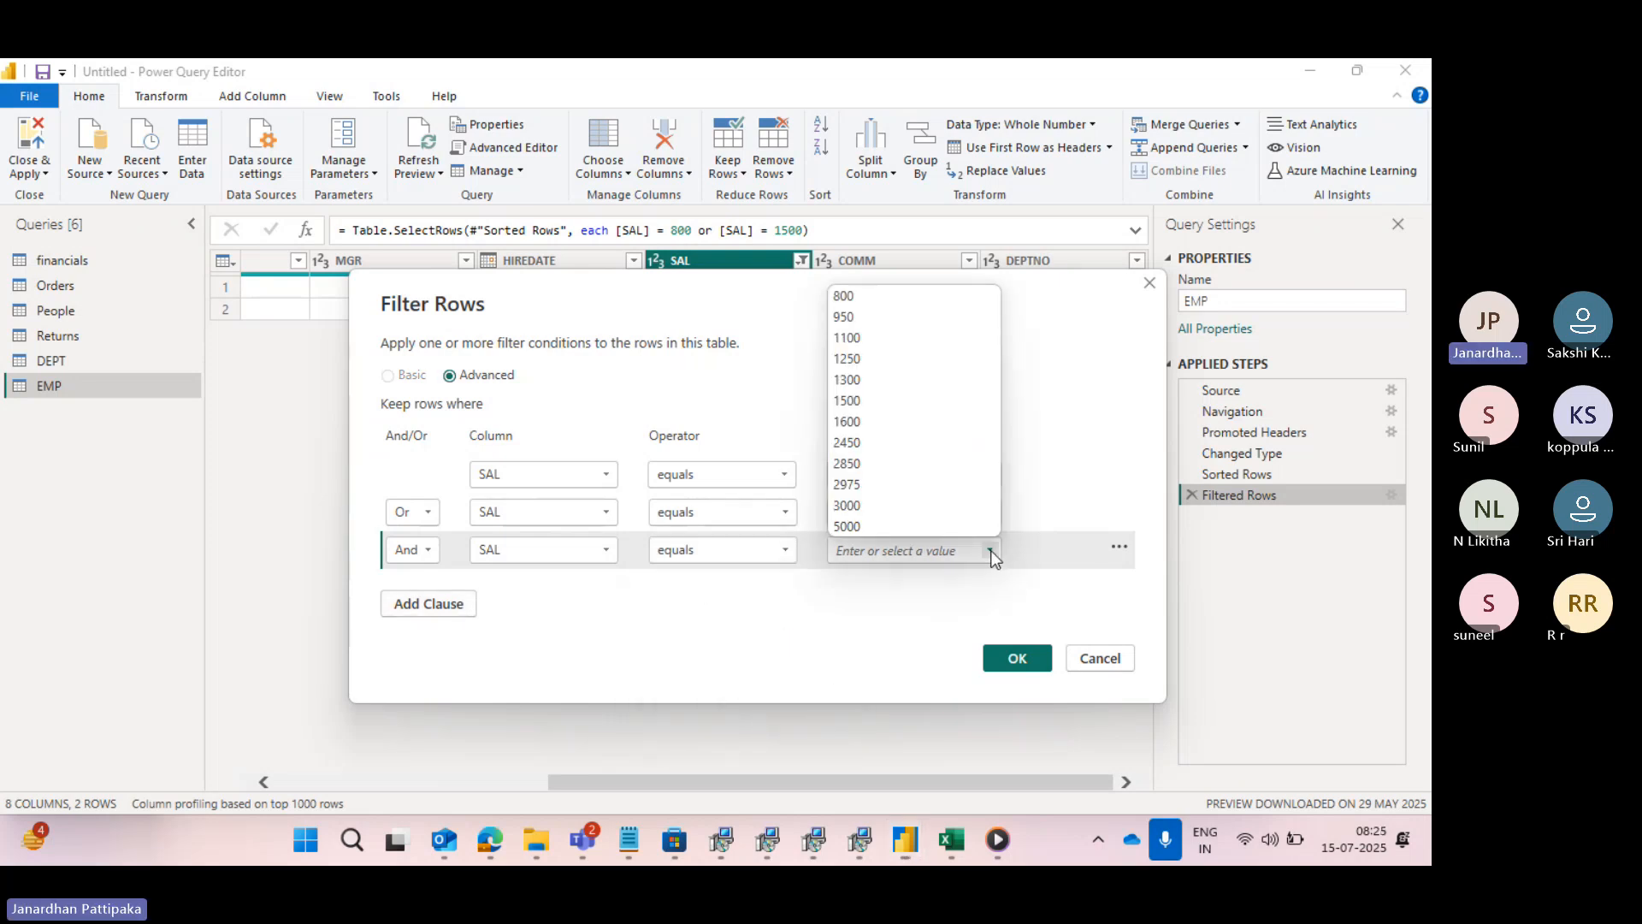
pyautogui.click(843, 505)
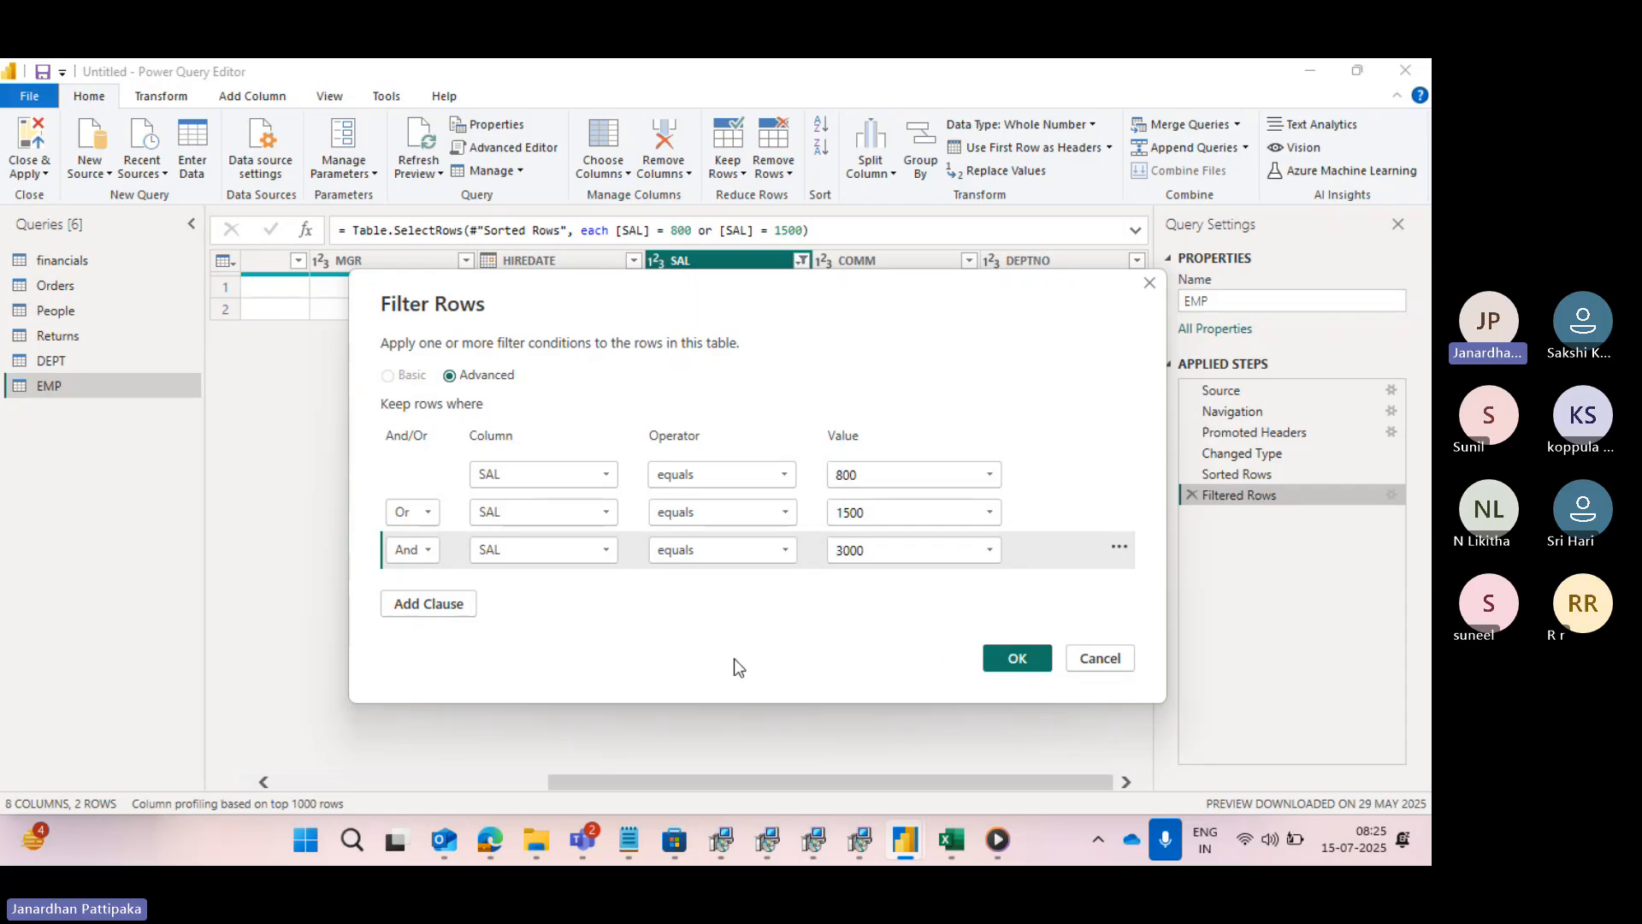
pyautogui.click(431, 549)
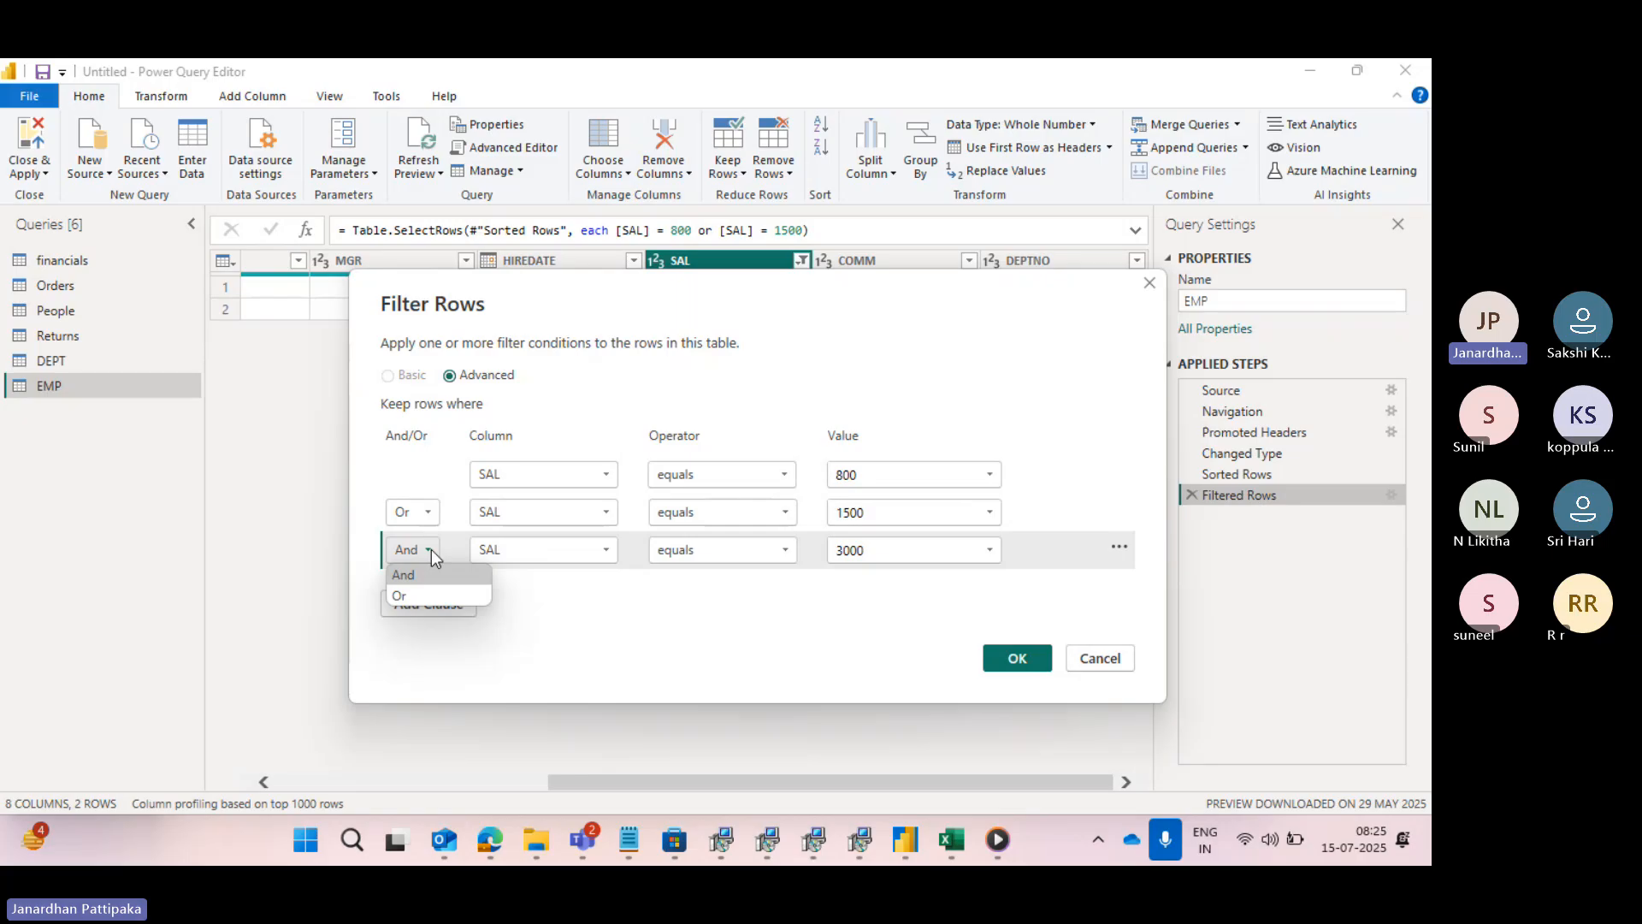
pyautogui.click(403, 597)
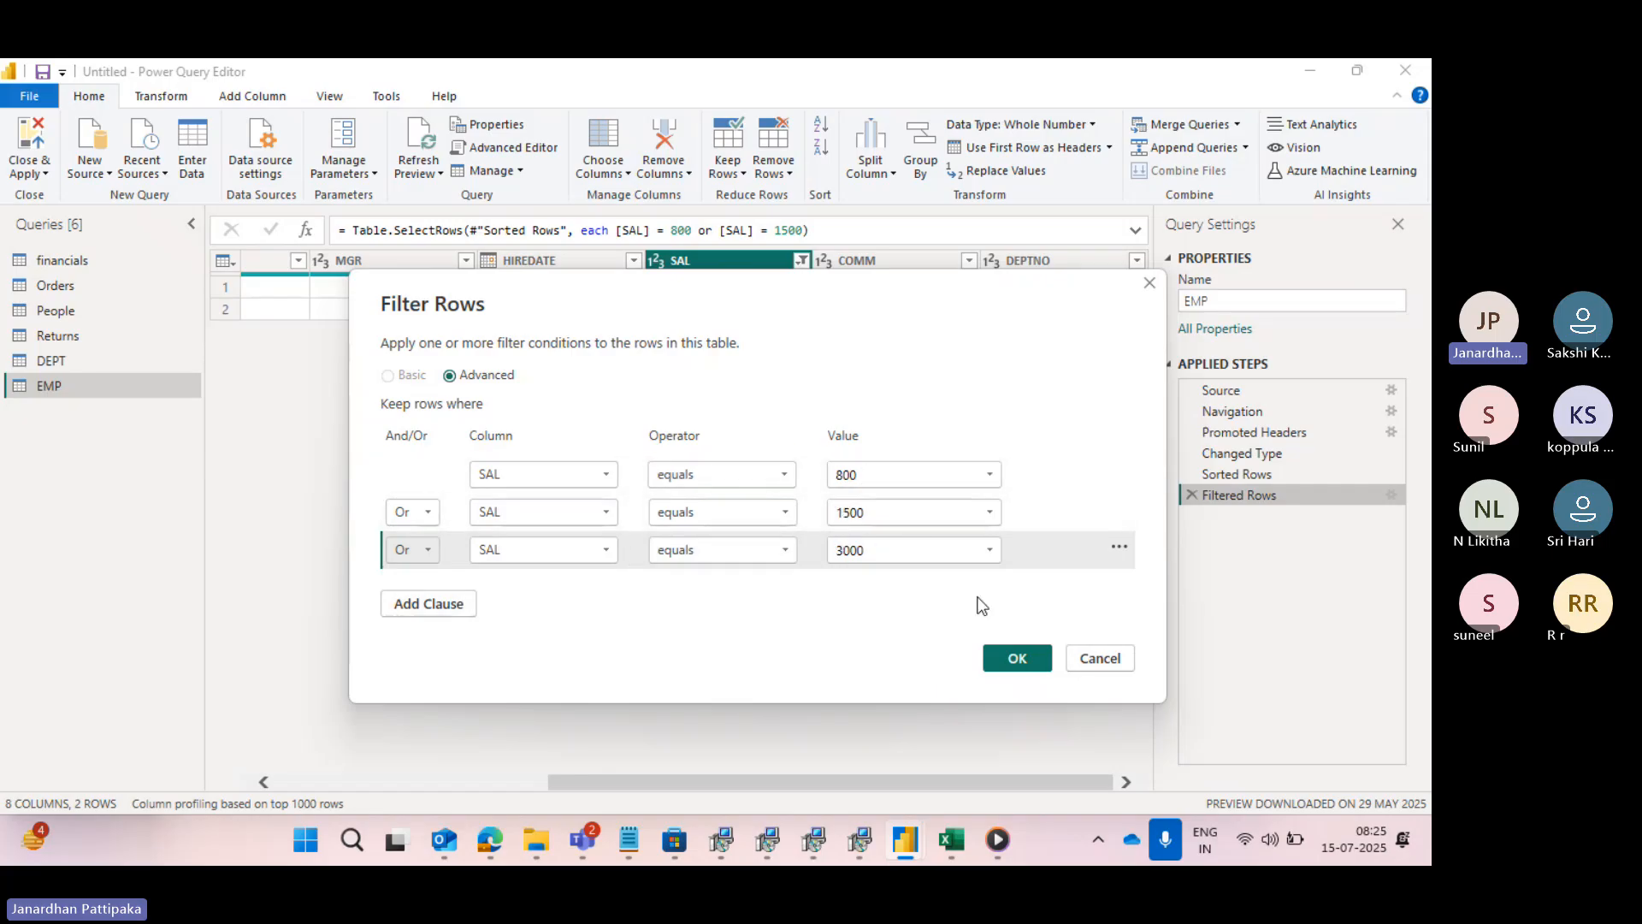
pyautogui.click(1018, 658)
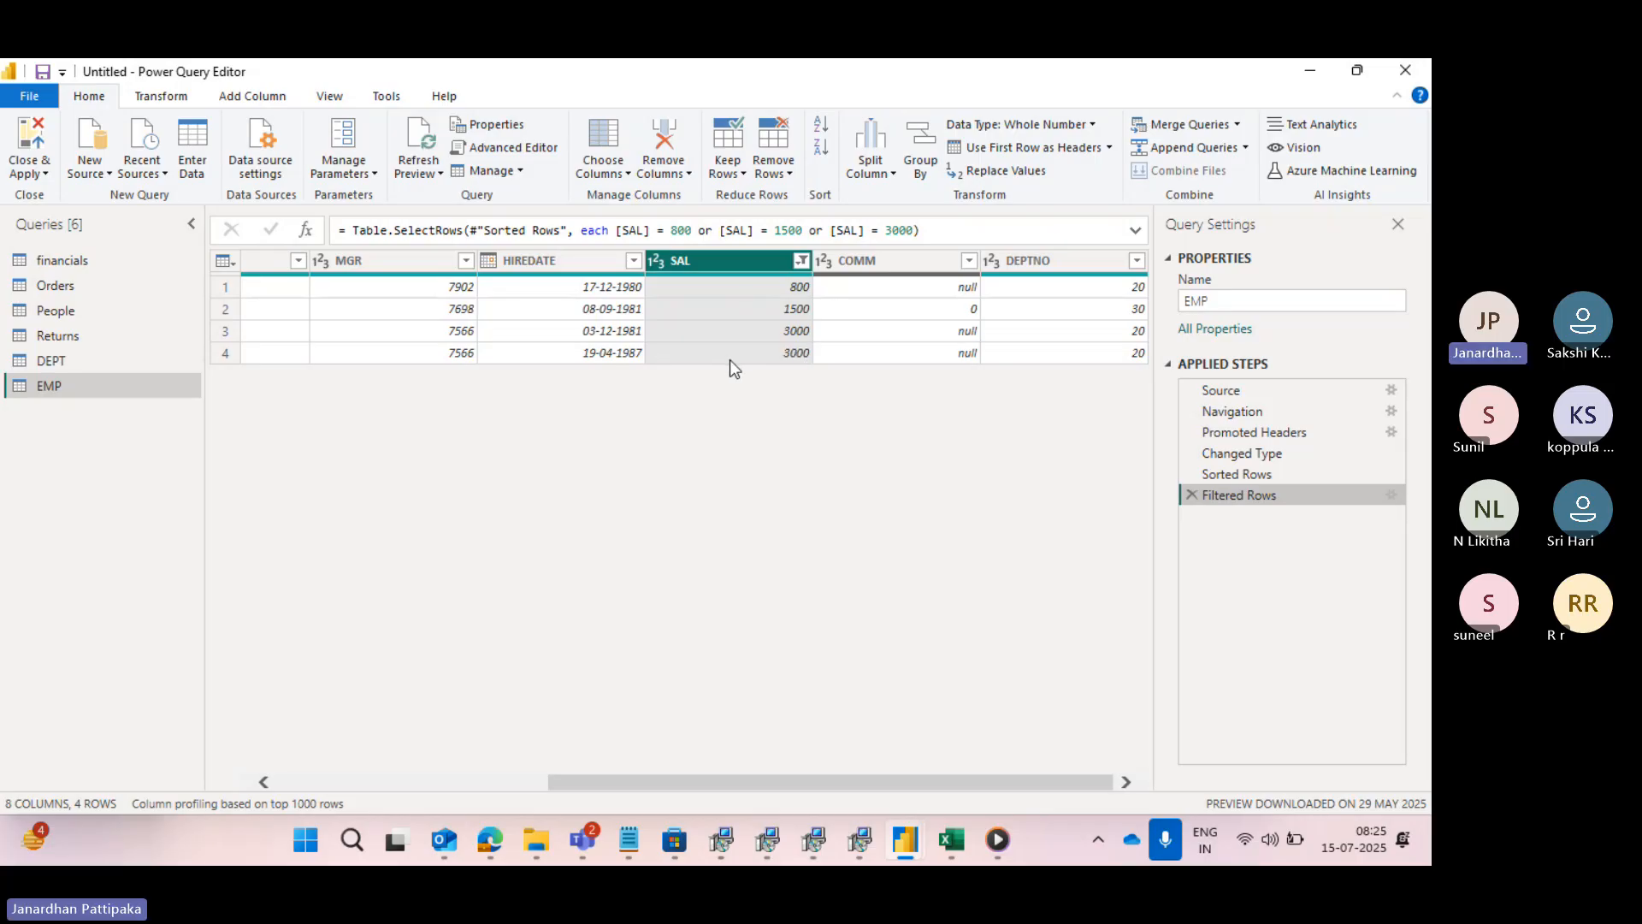
# - Review the Filtered Rows conditions without changing them and clear the filter from the SAL column
pyautogui.click(1391, 496)
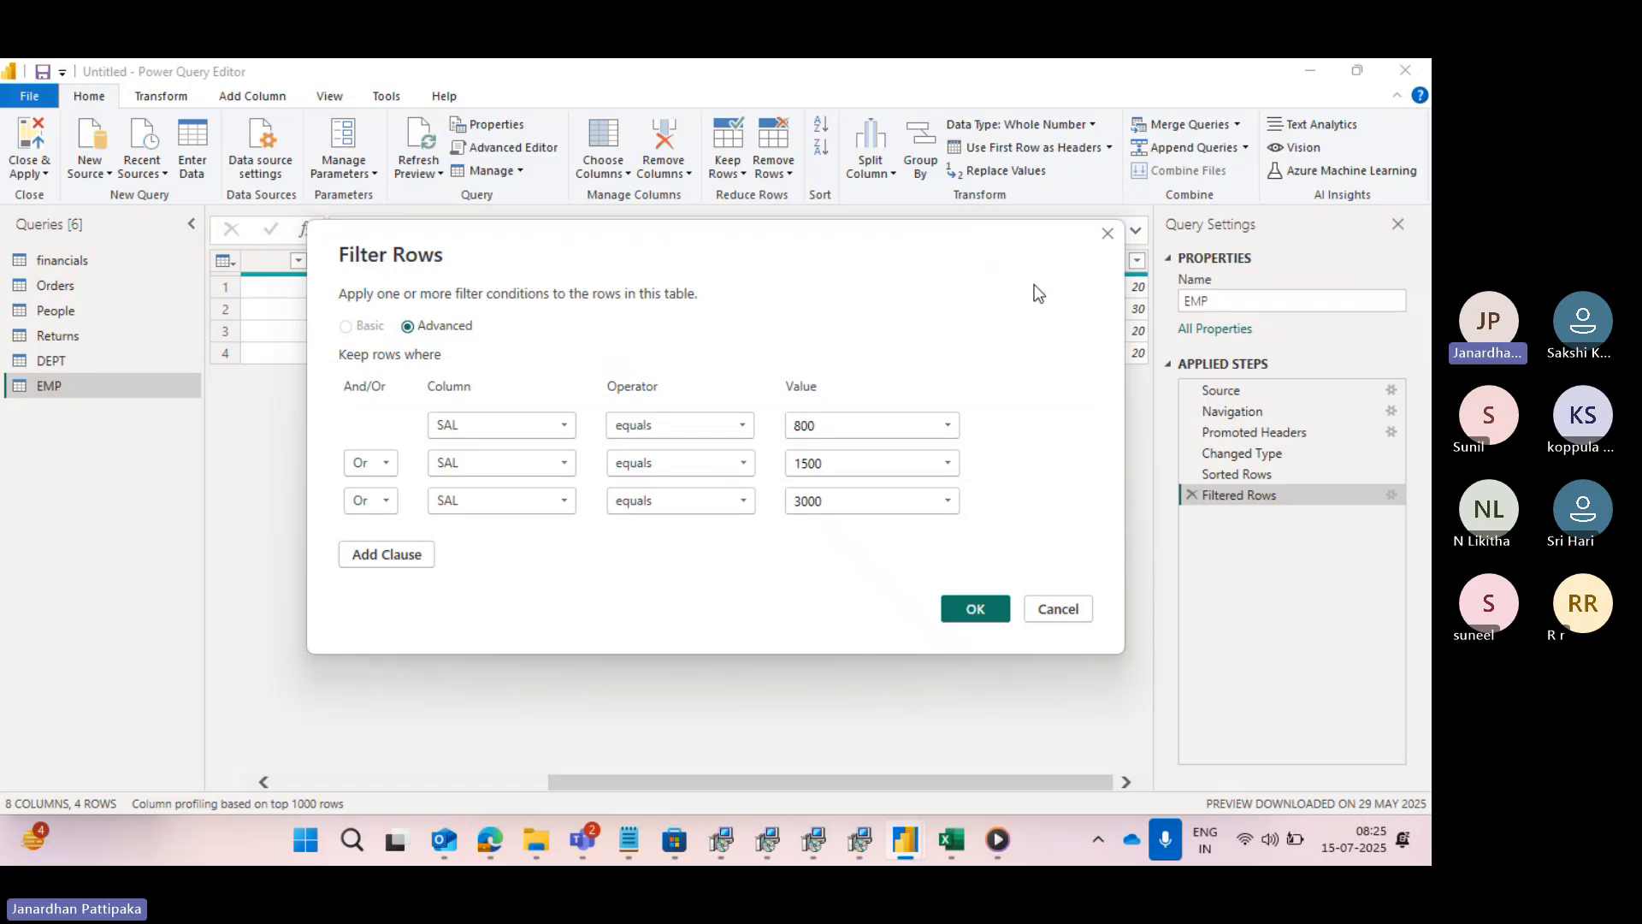
pyautogui.click(1103, 235)
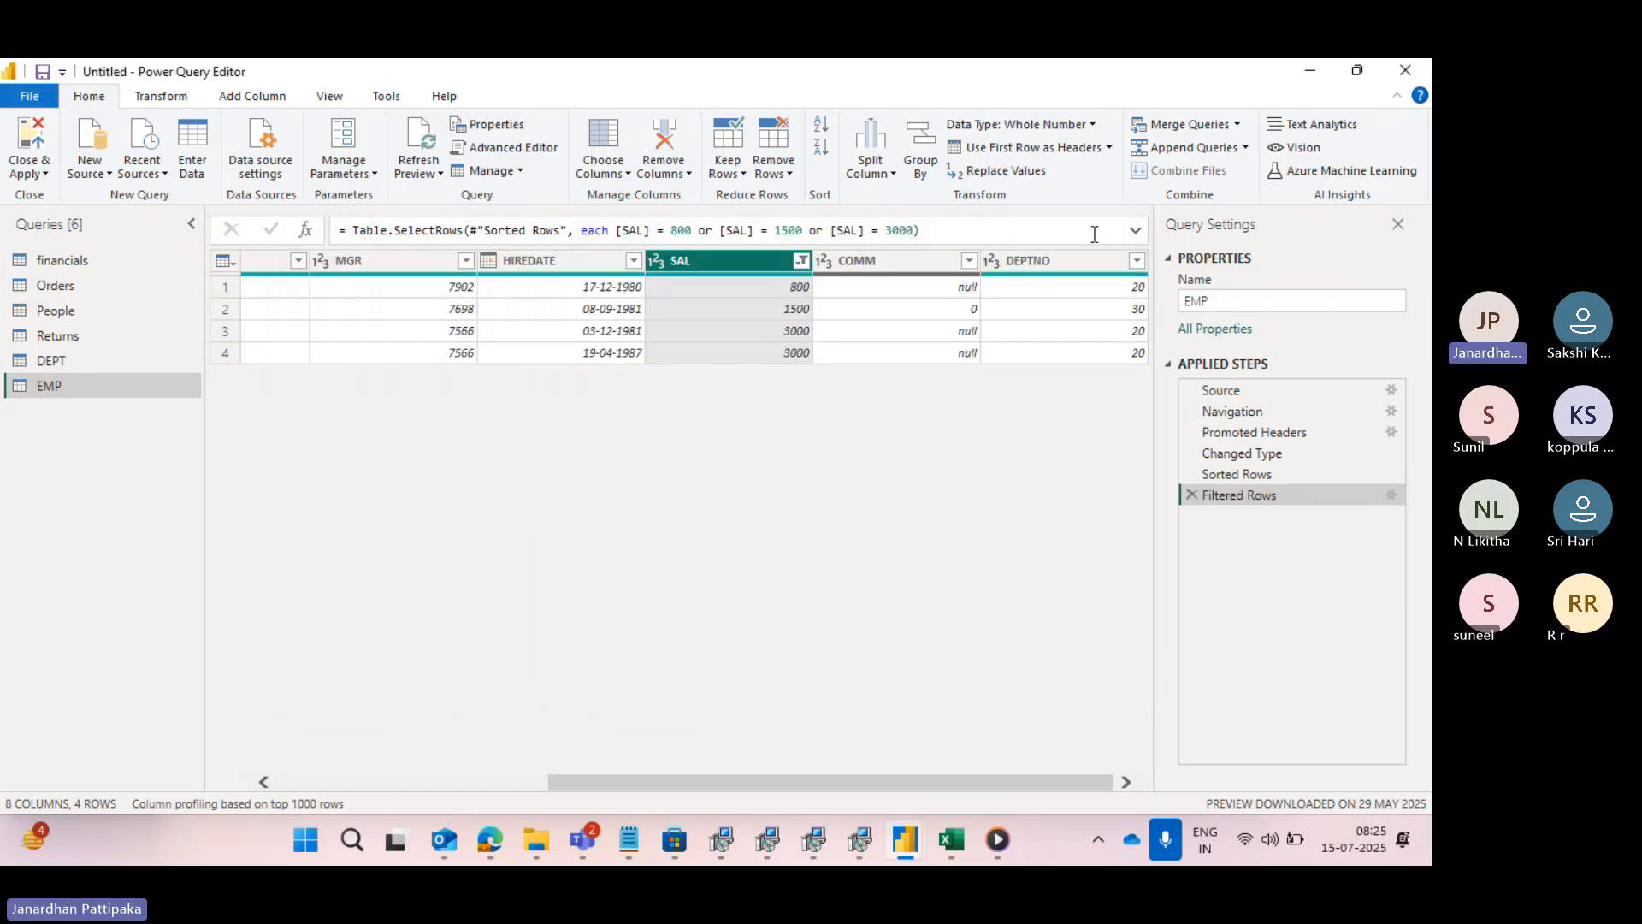
pyautogui.click(801, 260)
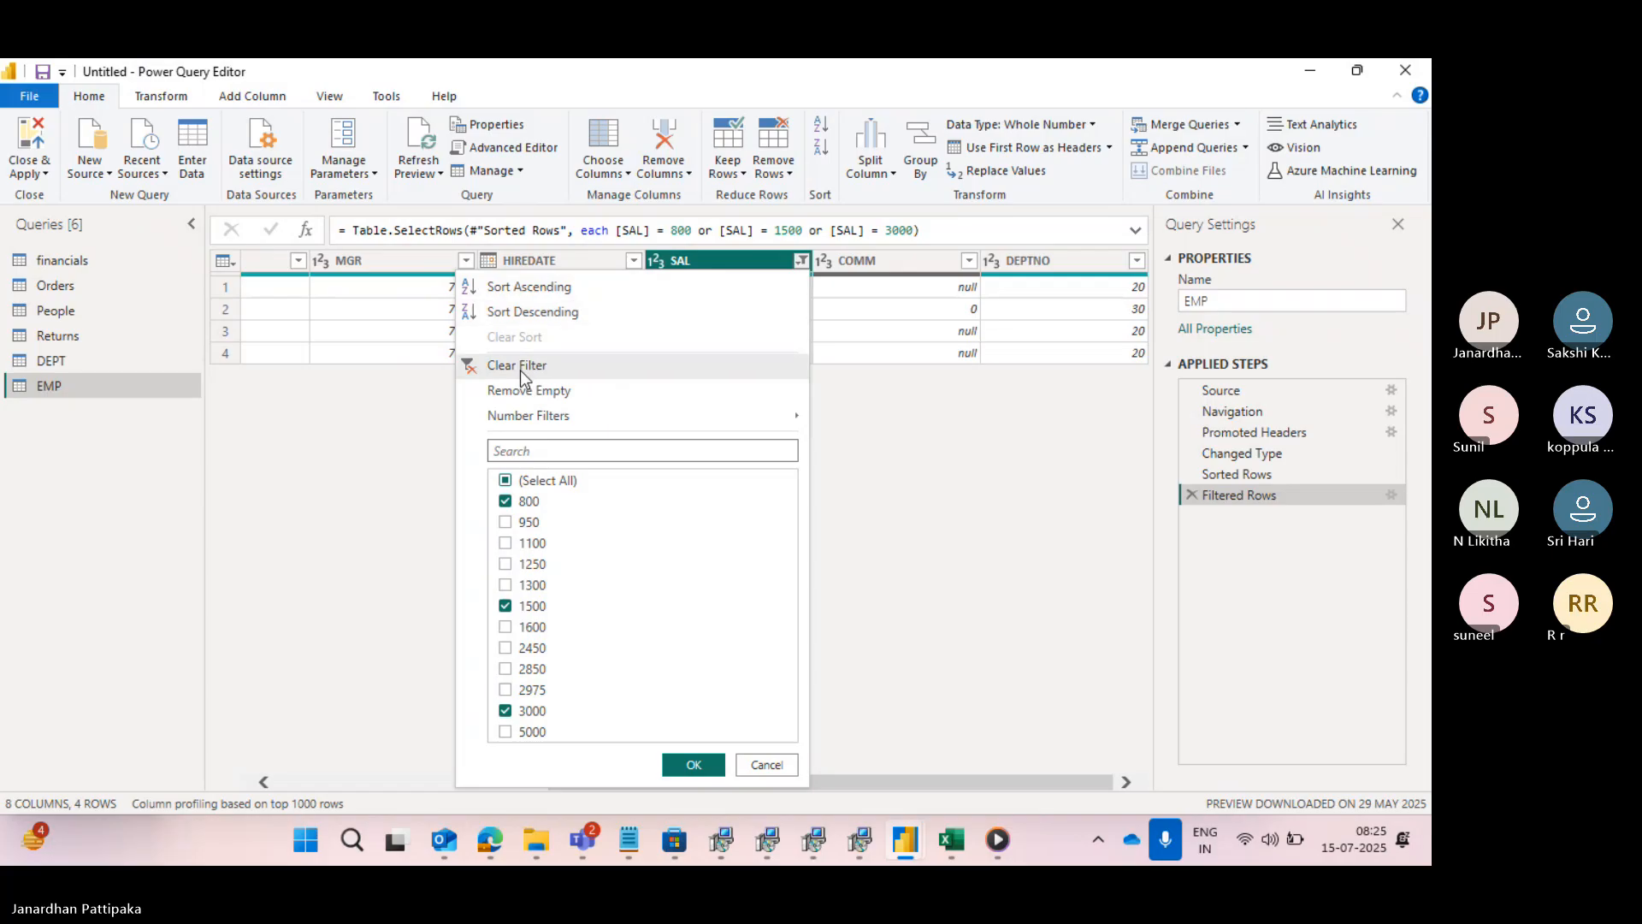
pyautogui.click(469, 367)
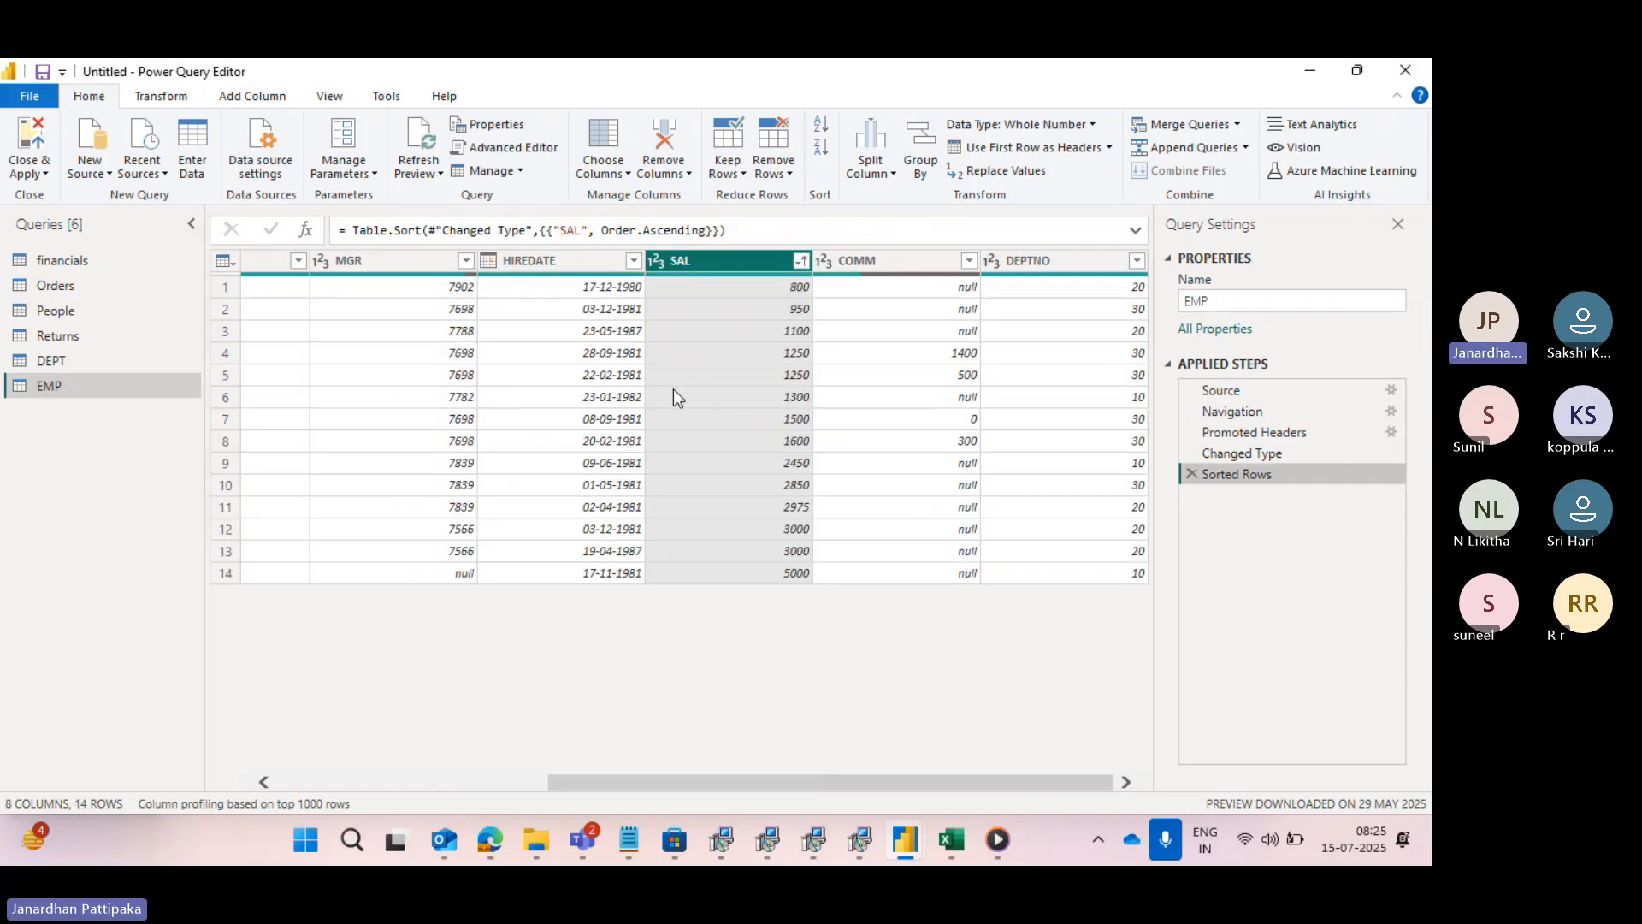
# - Filter the EMP rows to keep only those where SAL does not equal 800
pyautogui.click(800, 265)
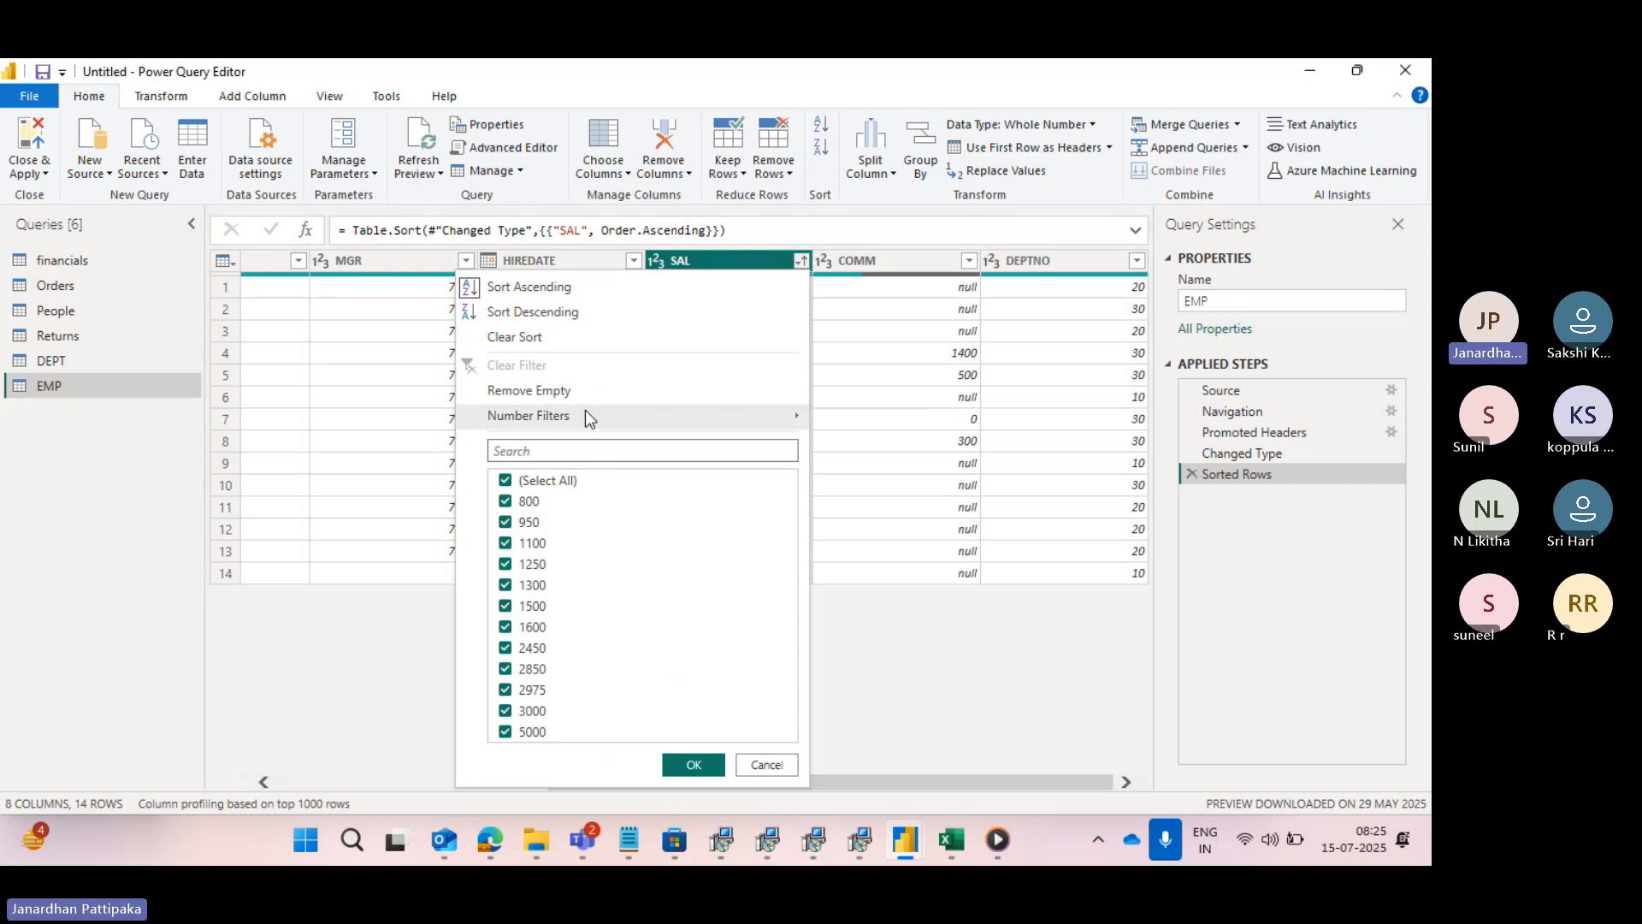
pyautogui.moveTo(586, 414)
pyautogui.moveTo(732, 420)
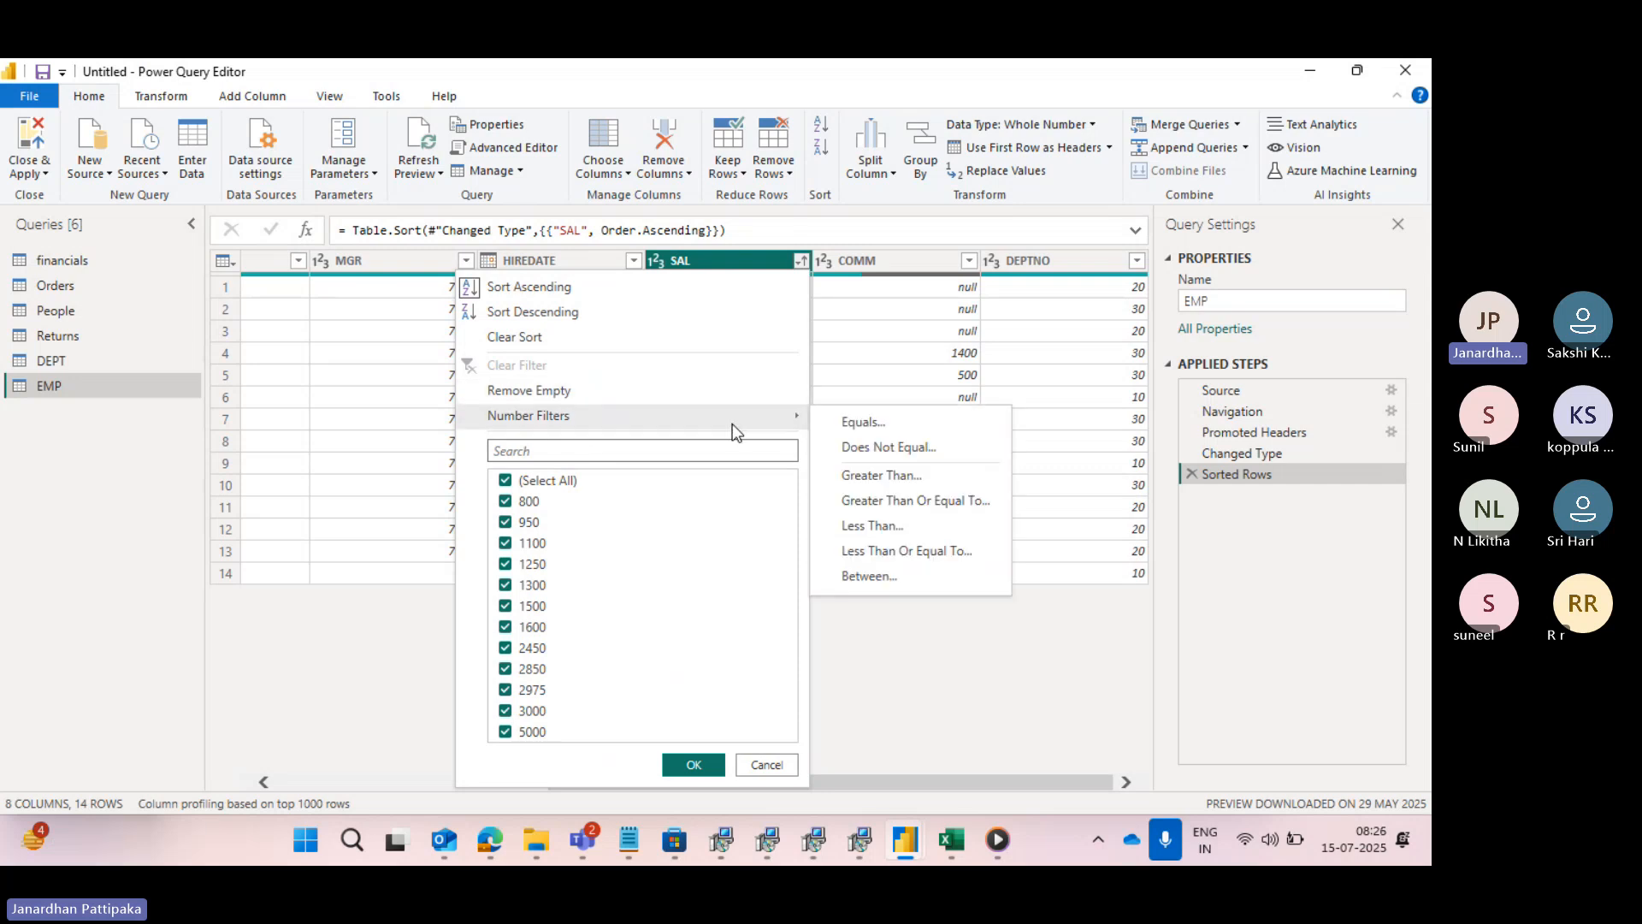
pyautogui.click(868, 445)
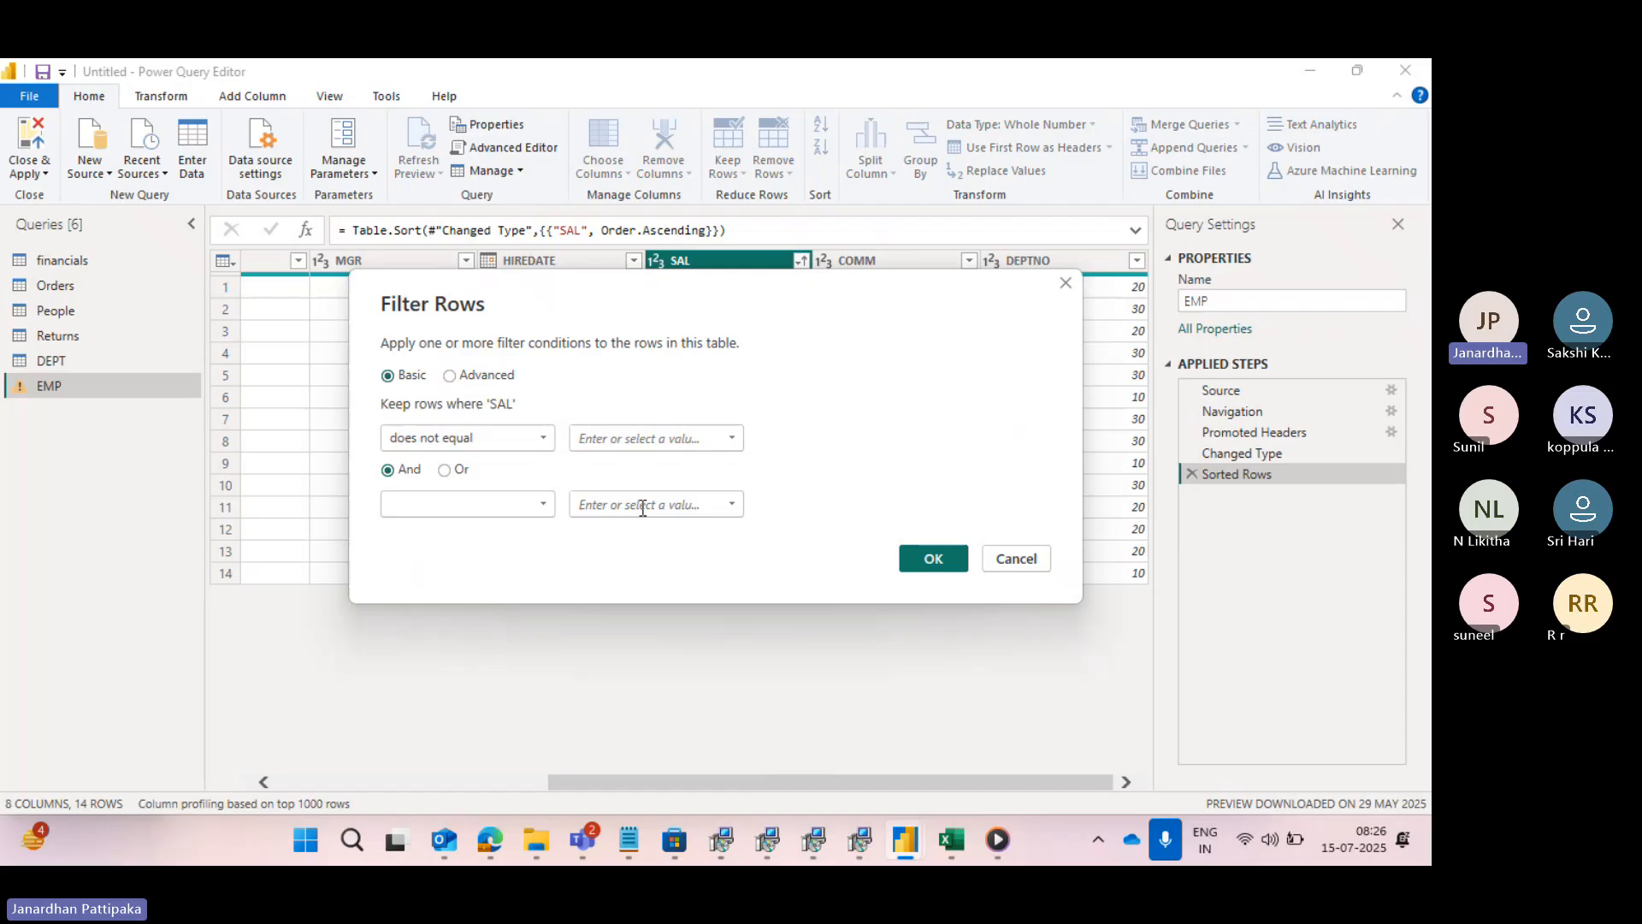
pyautogui.click(731, 438)
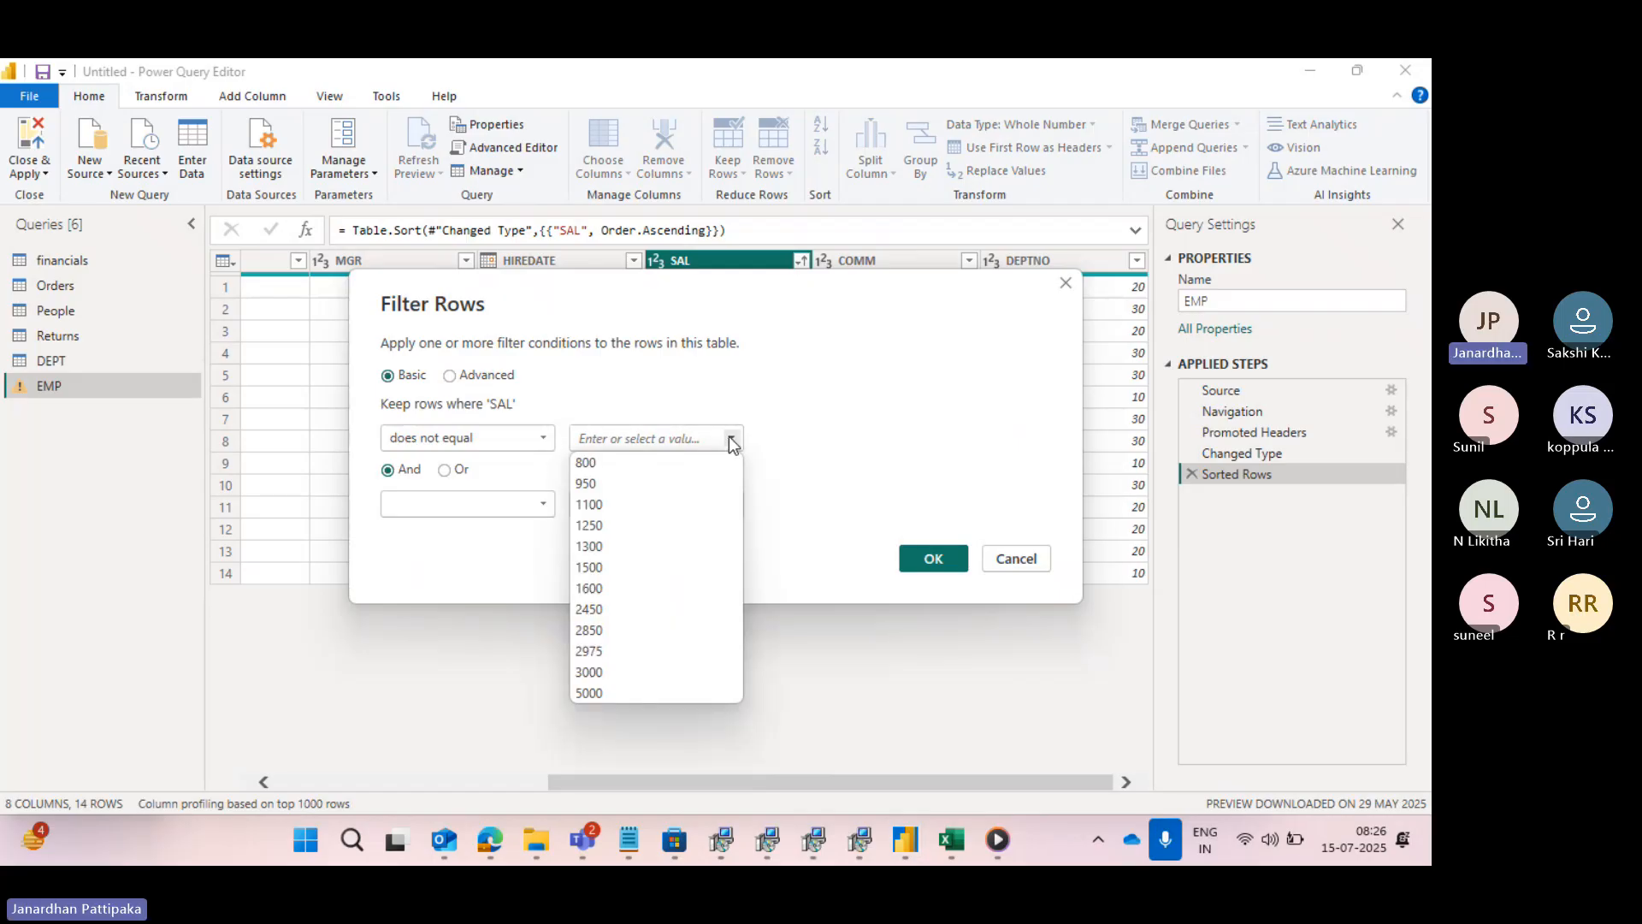
pyautogui.click(593, 466)
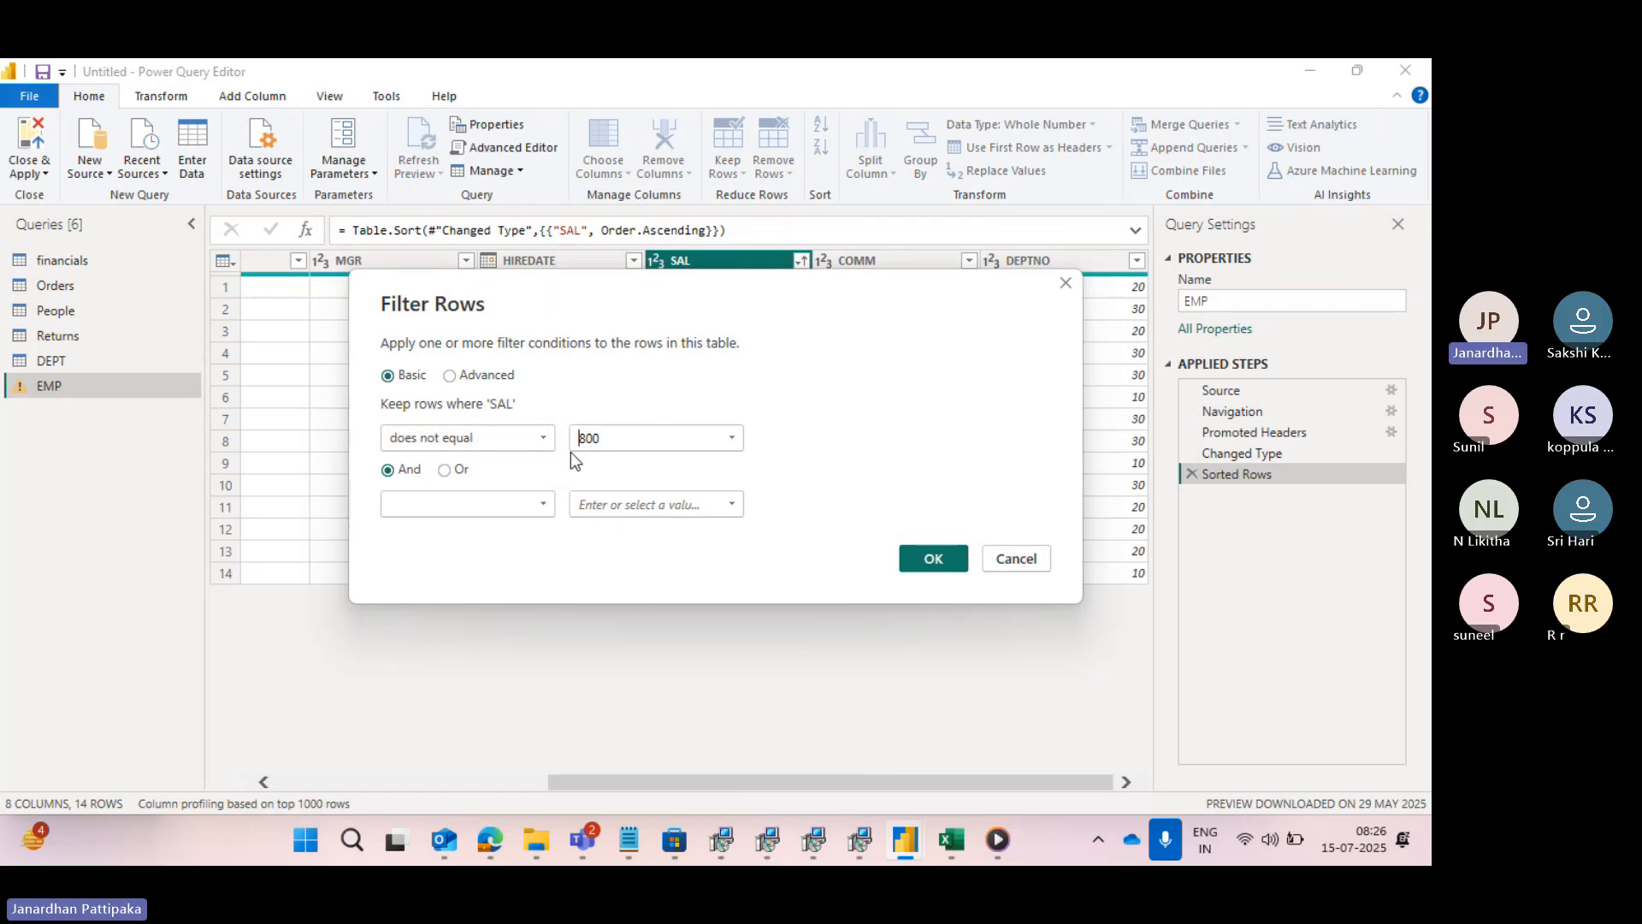
pyautogui.click(931, 560)
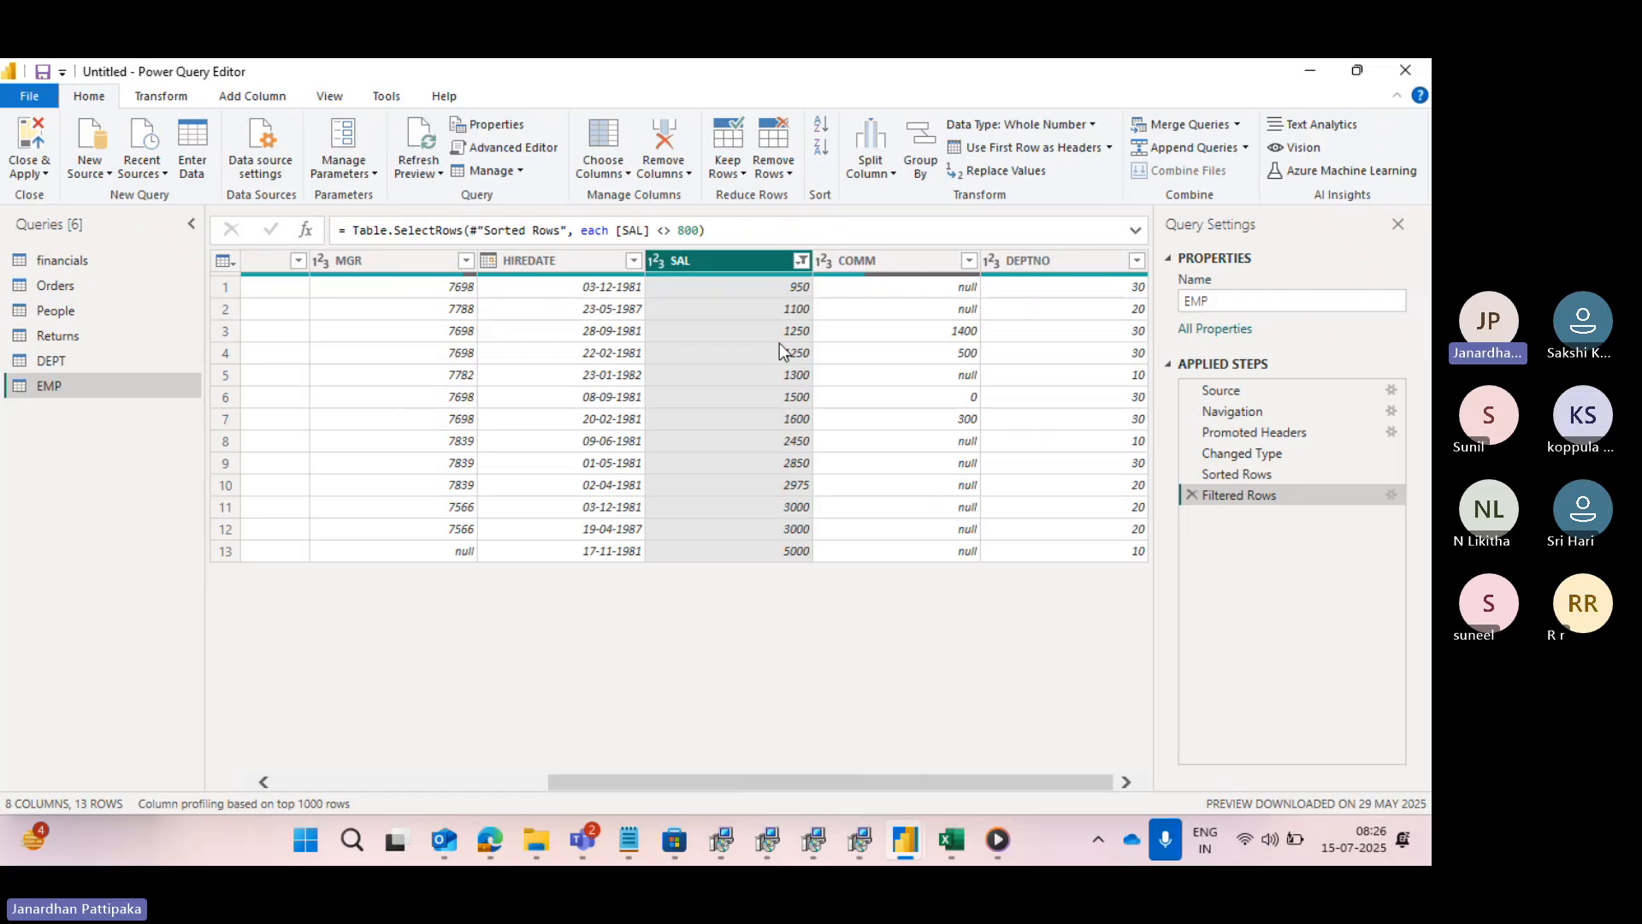
# - Edit the Filtered Rows step to keep rows where SAL is greater than 800
pyautogui.click(1391, 495)
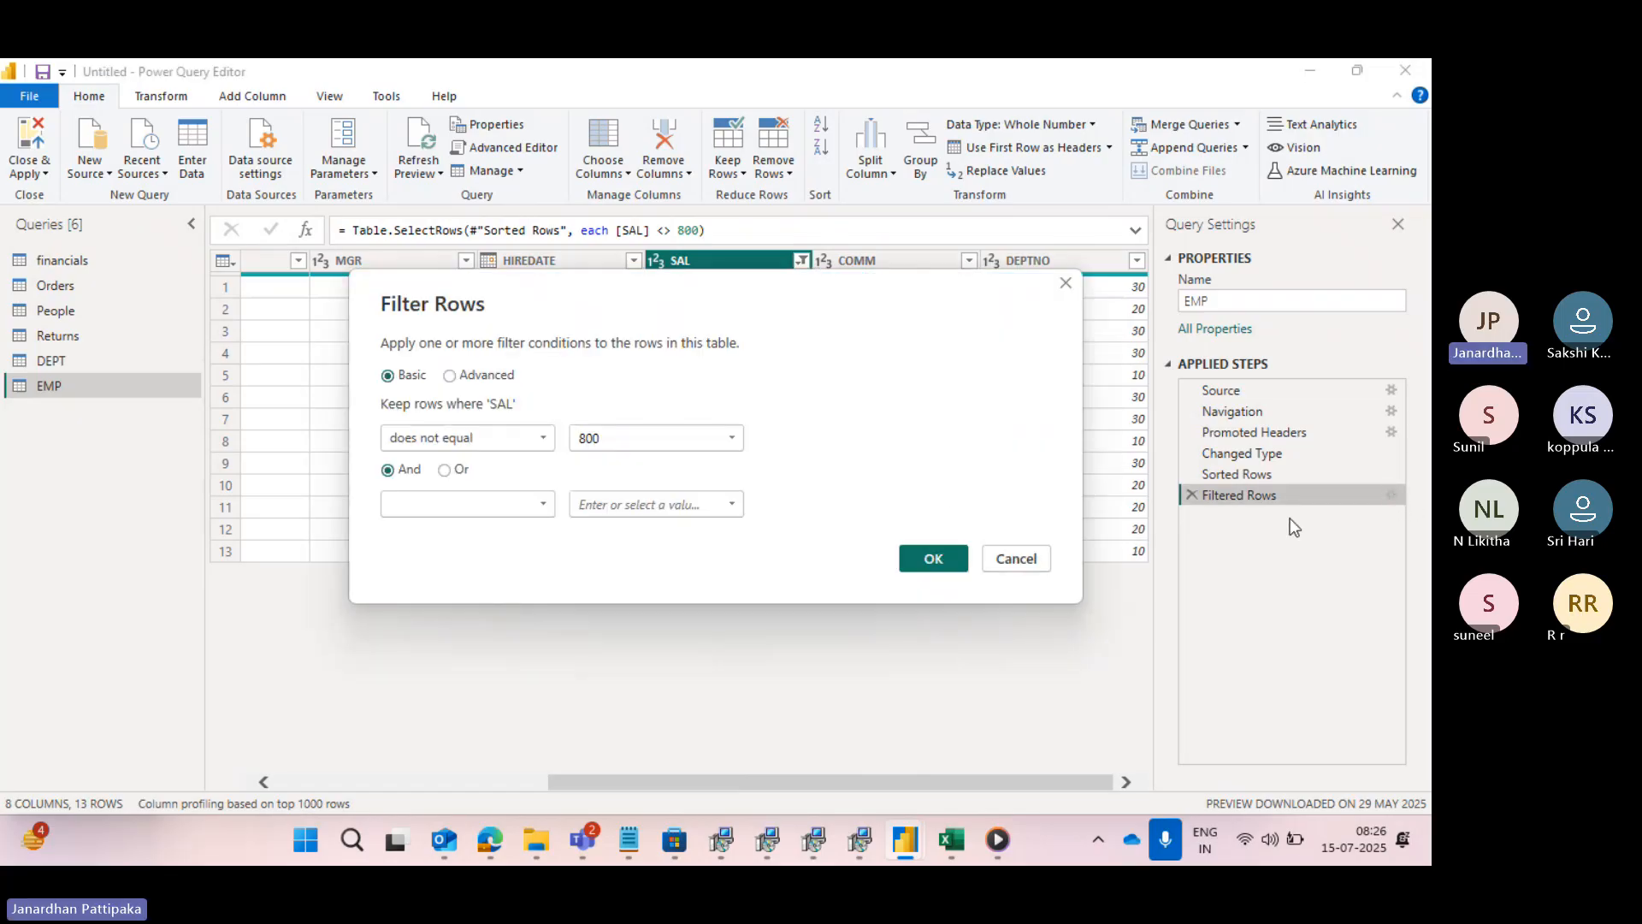
pyautogui.click(548, 449)
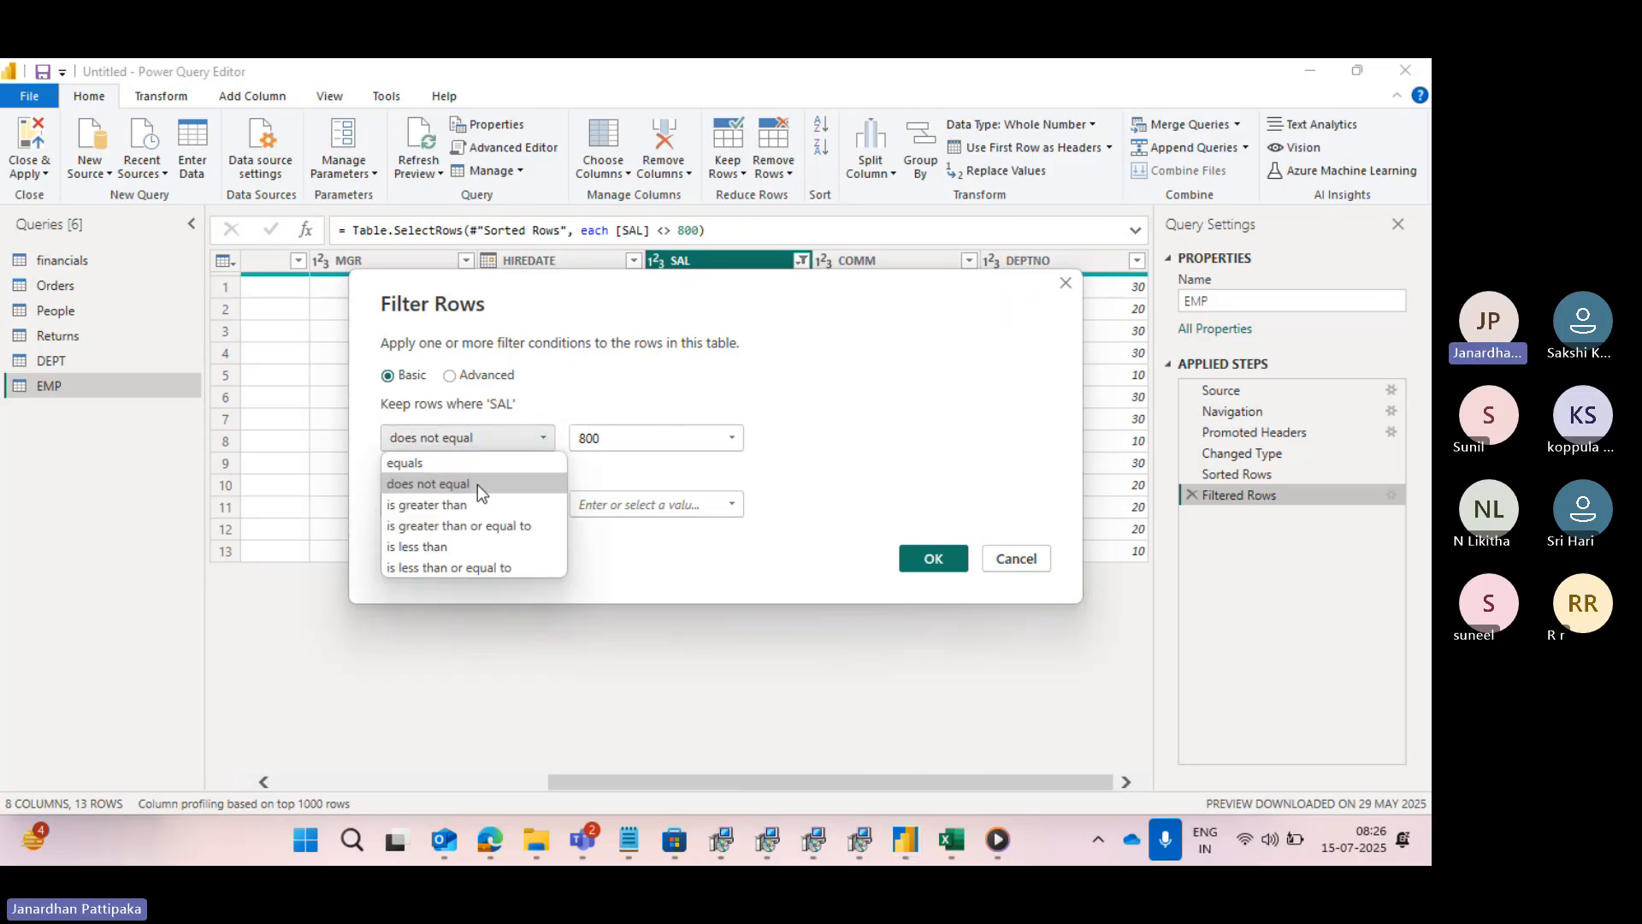
pyautogui.click(442, 503)
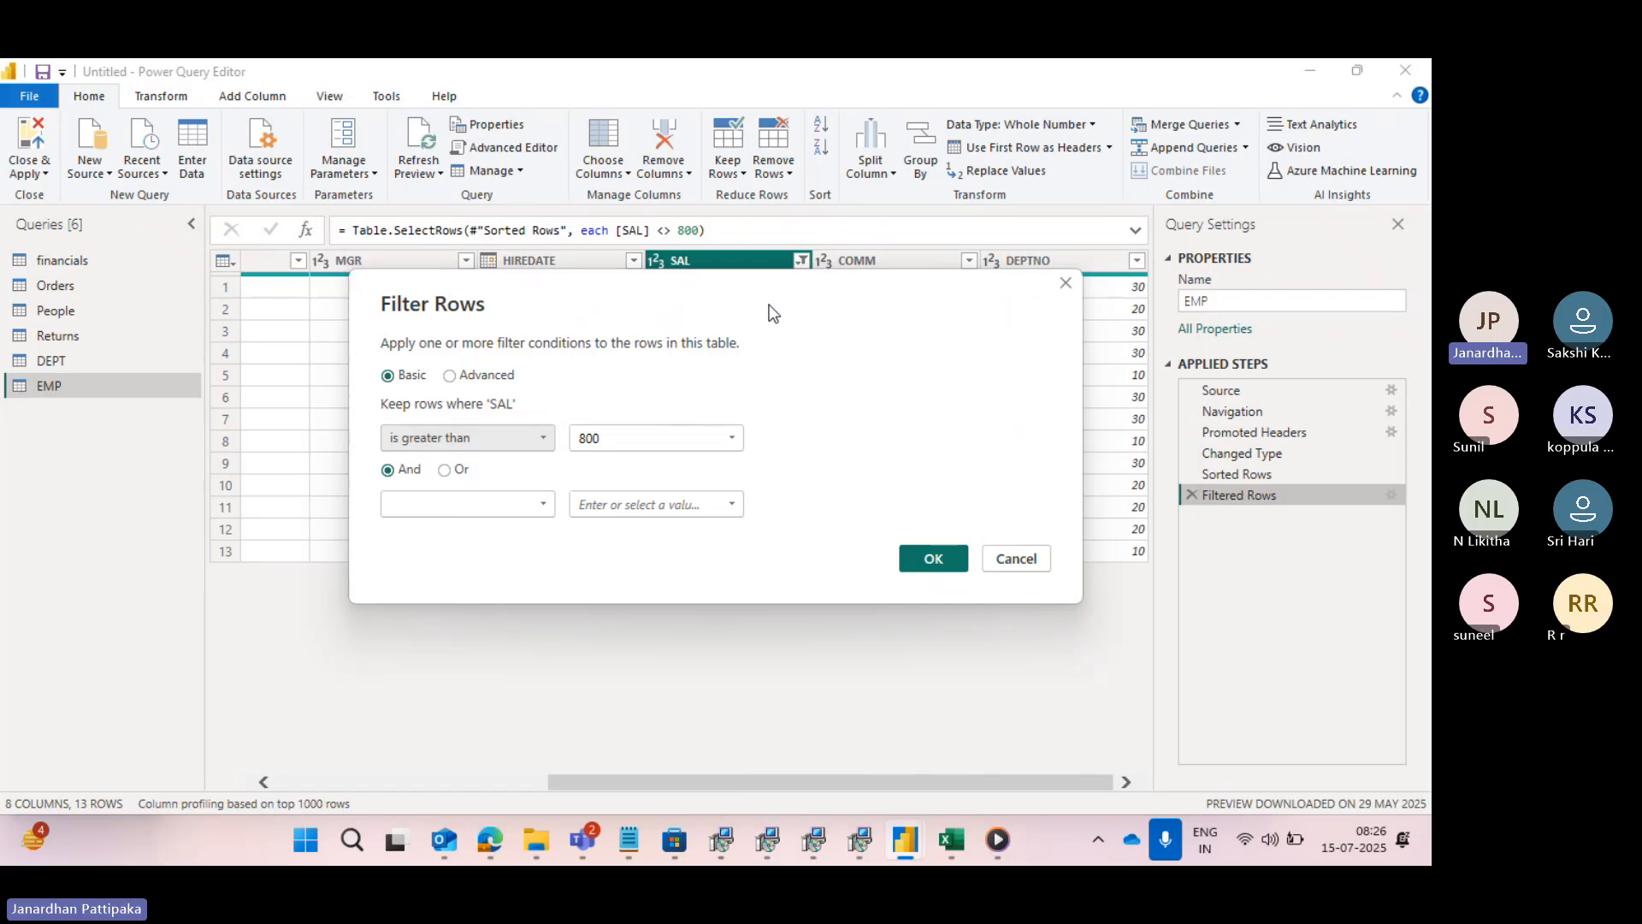
pyautogui.moveTo(774, 316); pyautogui.dragTo(769, 568)
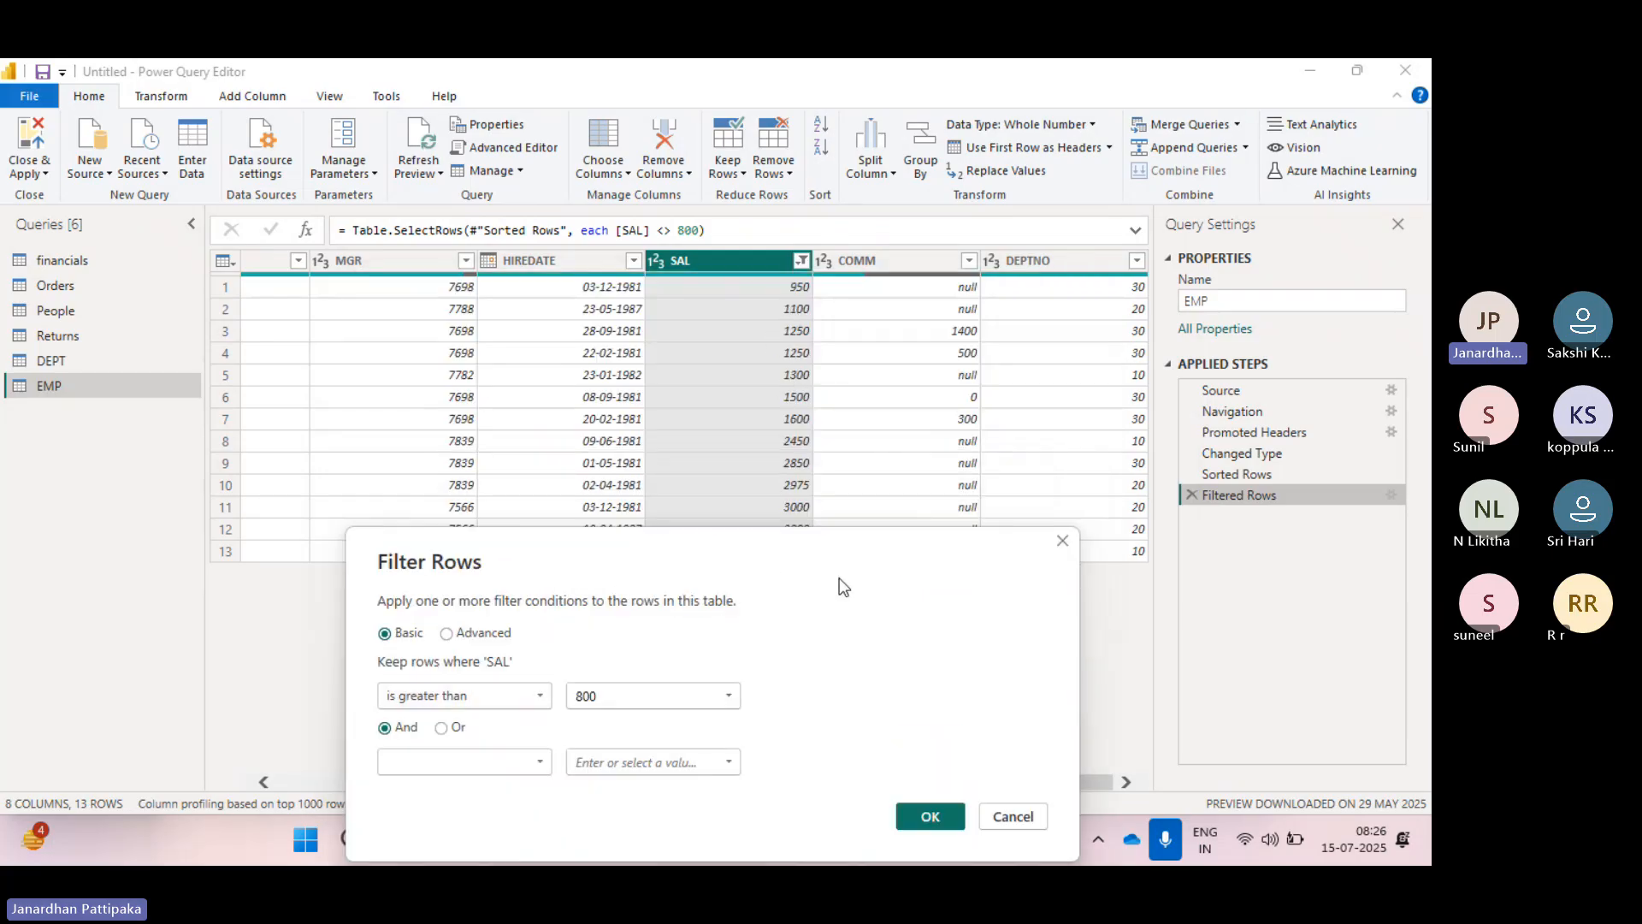
pyautogui.moveTo(839, 577); pyautogui.dragTo(844, 274)
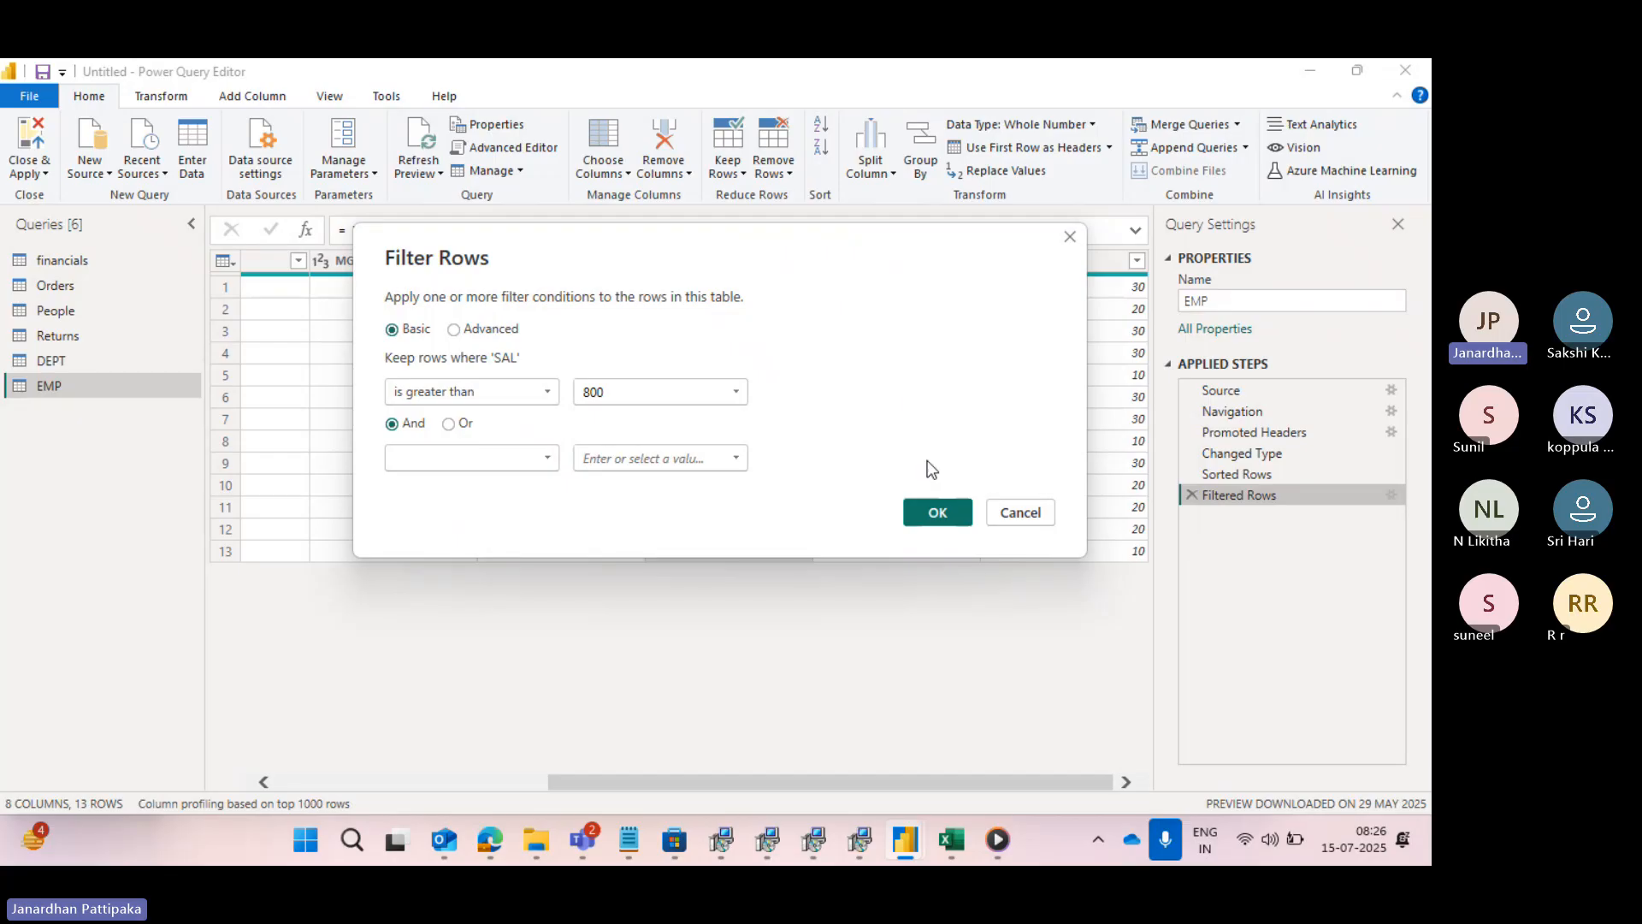
pyautogui.click(932, 512)
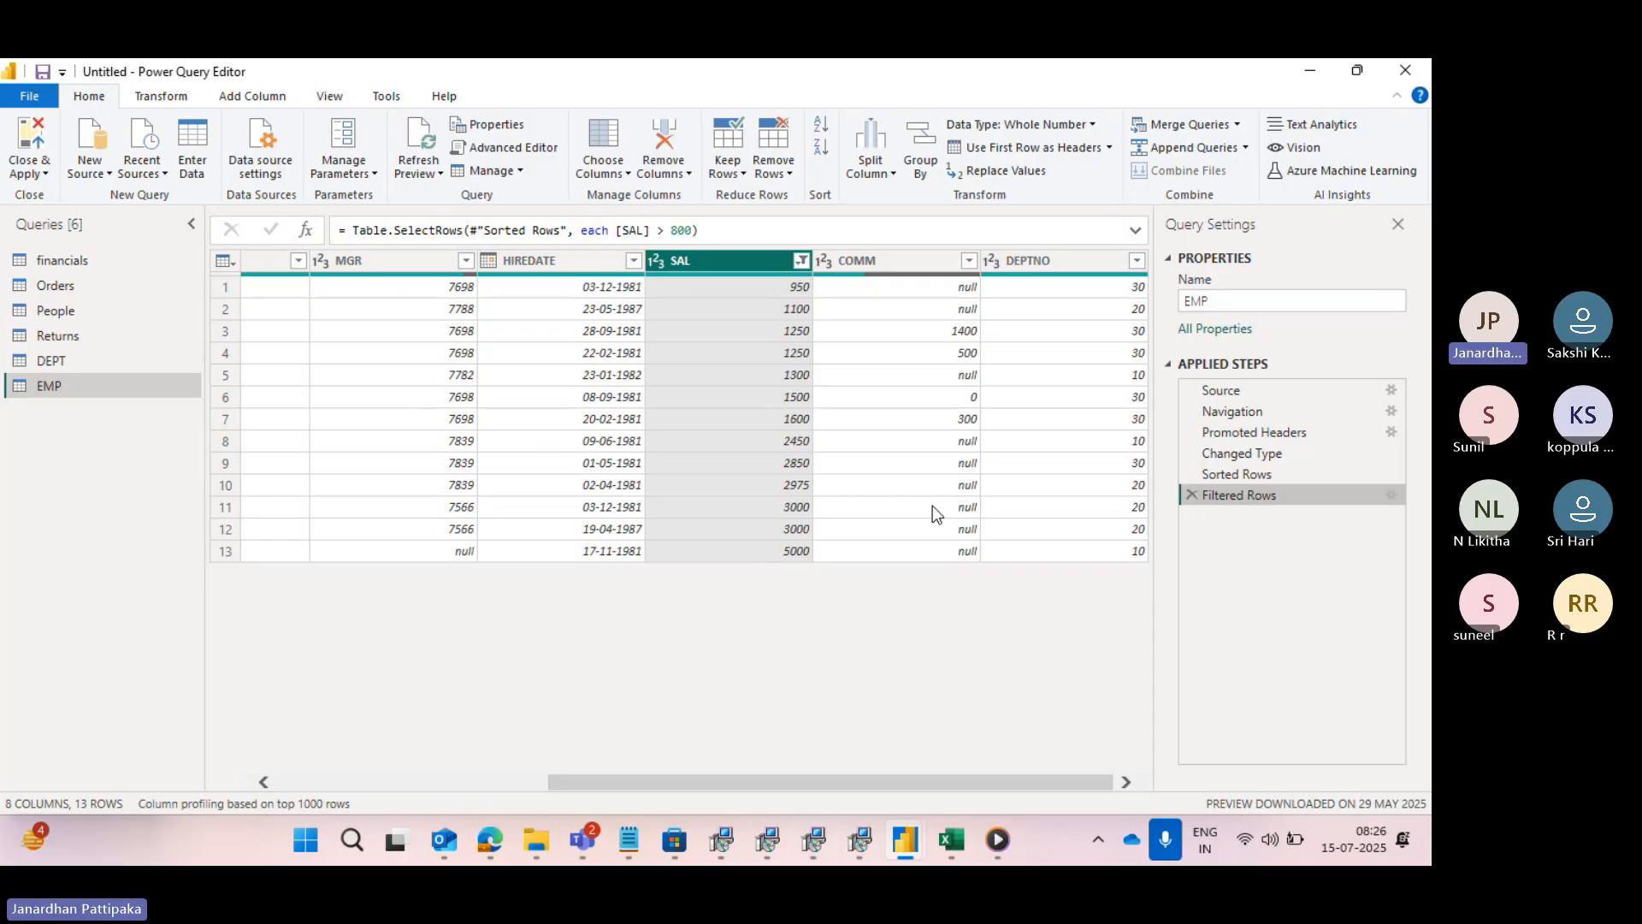
# - Change the SAL condition's operator in the Filtered Rows step to is greater than or equal to
pyautogui.click(1391, 495)
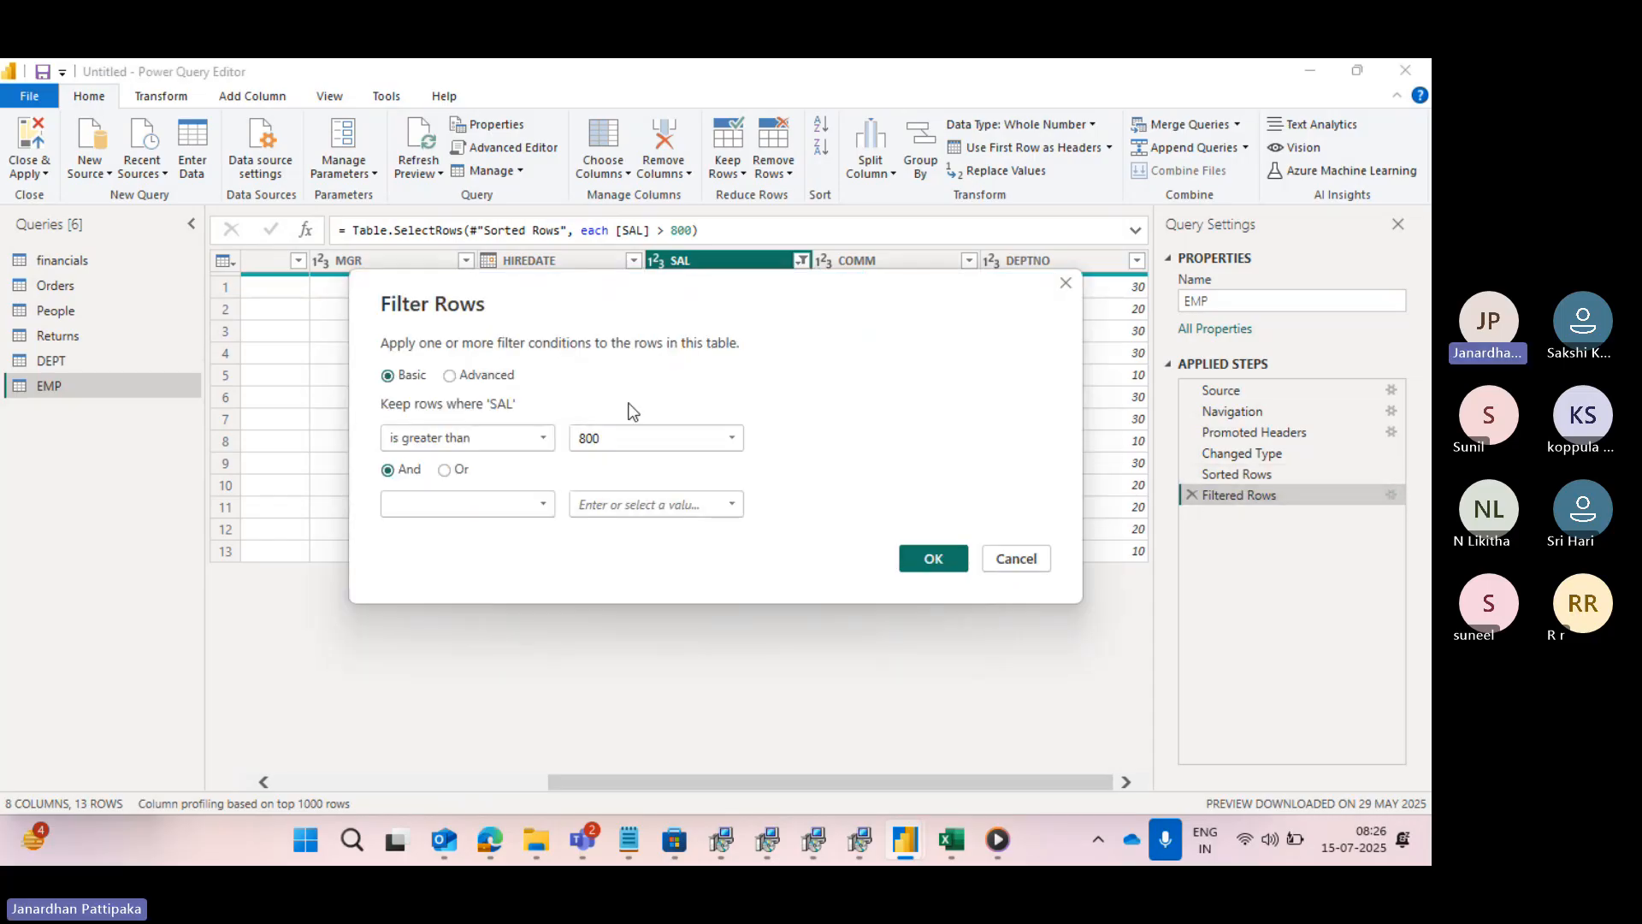
pyautogui.click(544, 434)
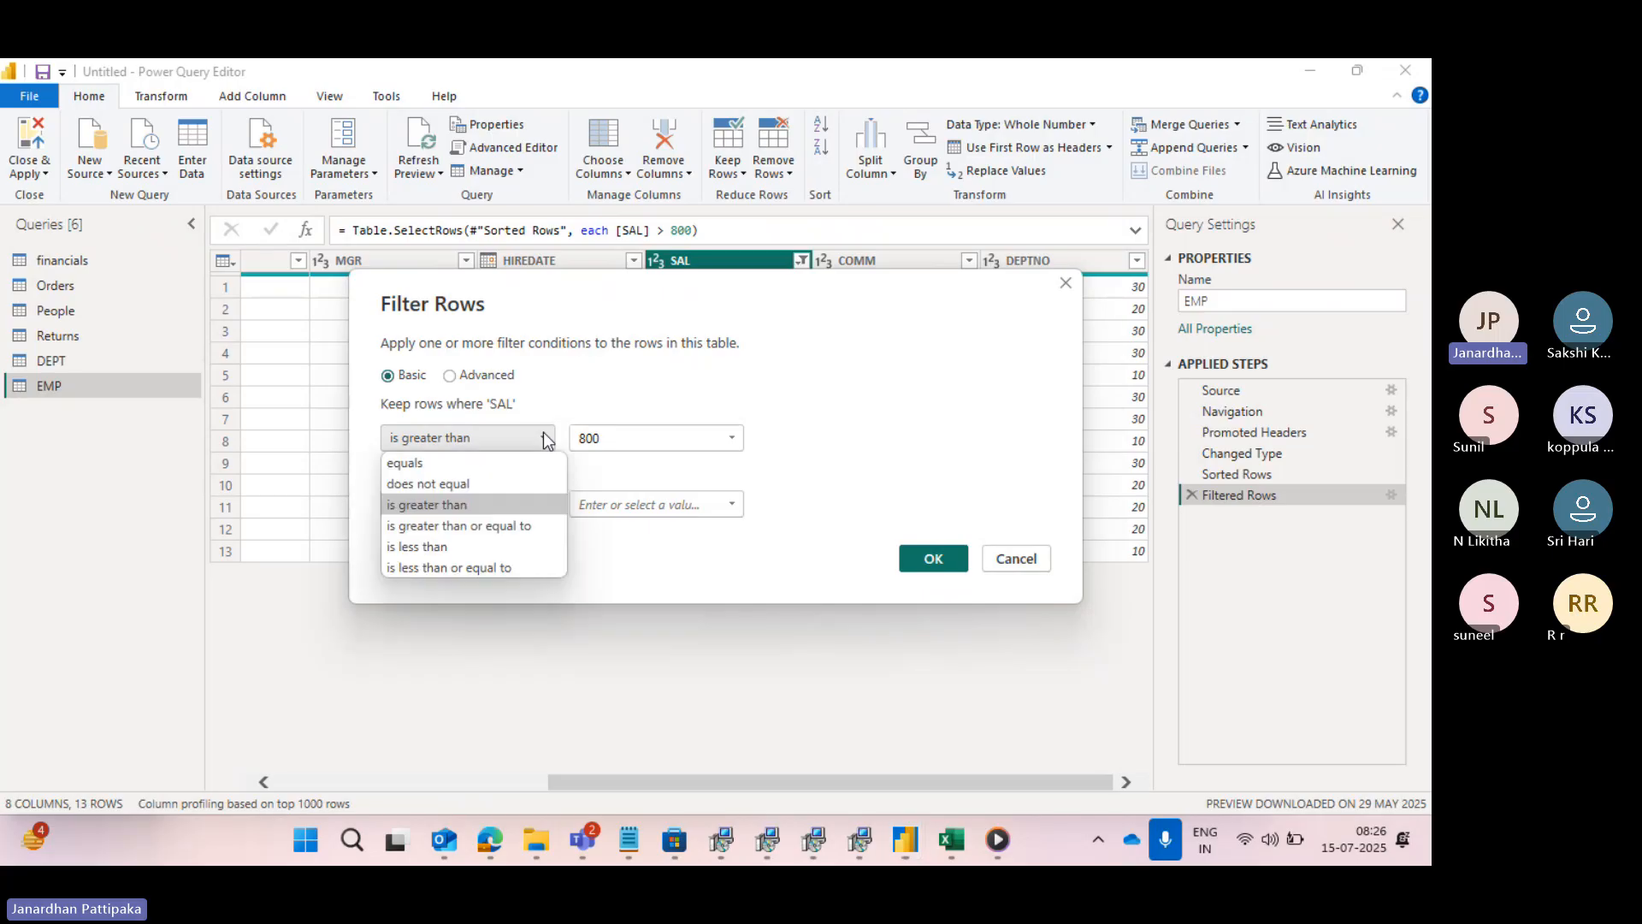
pyautogui.click(461, 525)
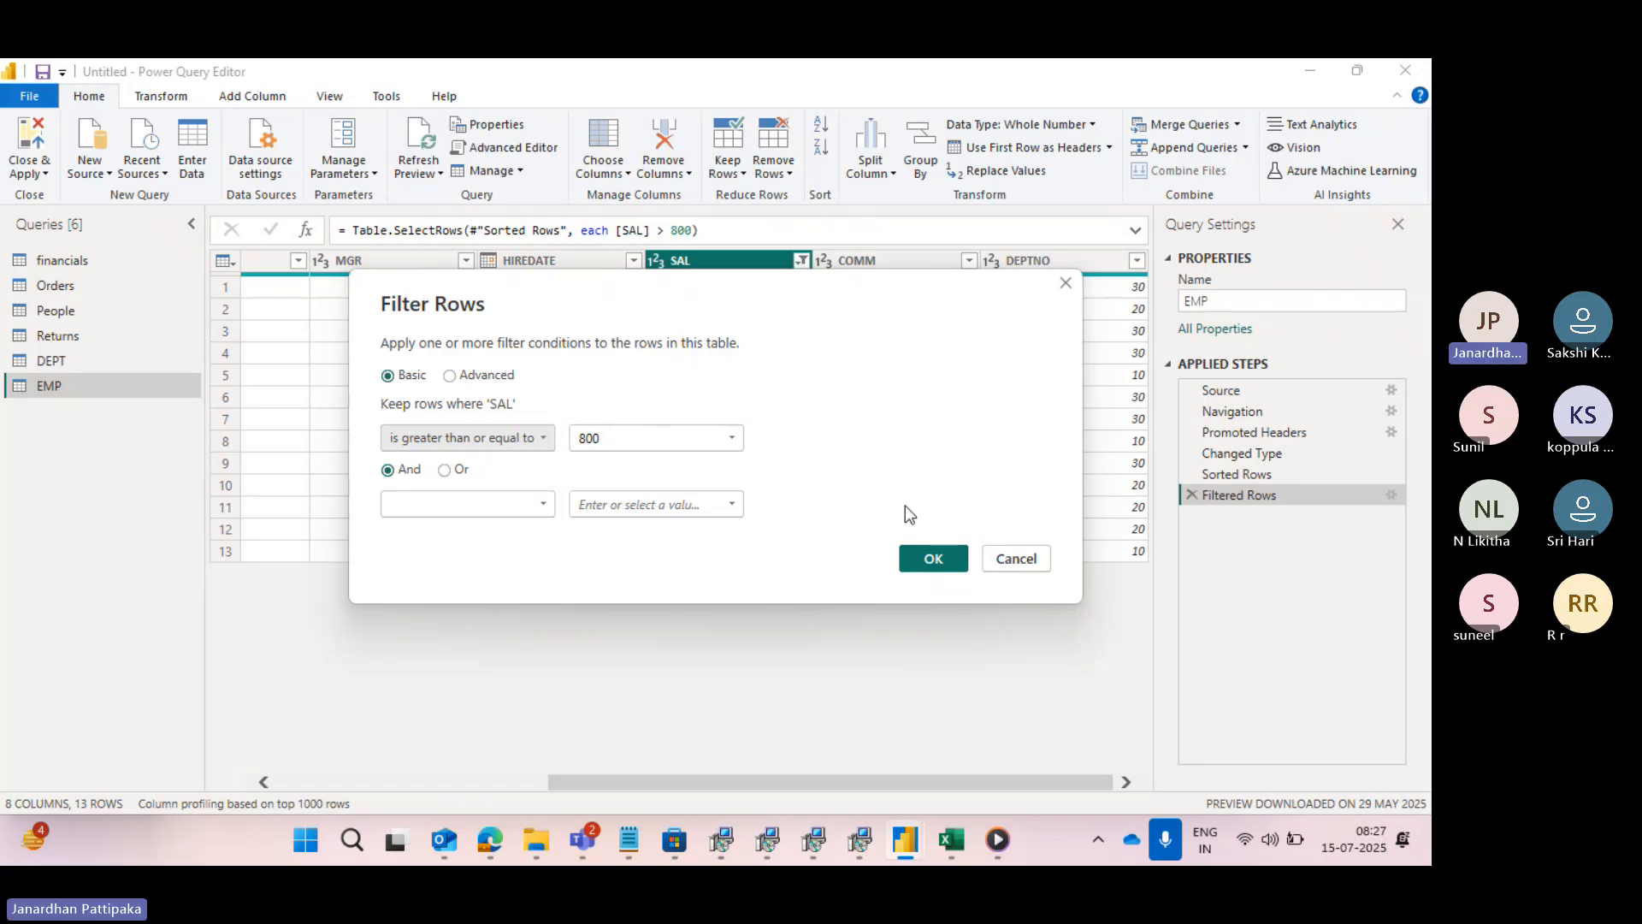
pyautogui.click(937, 558)
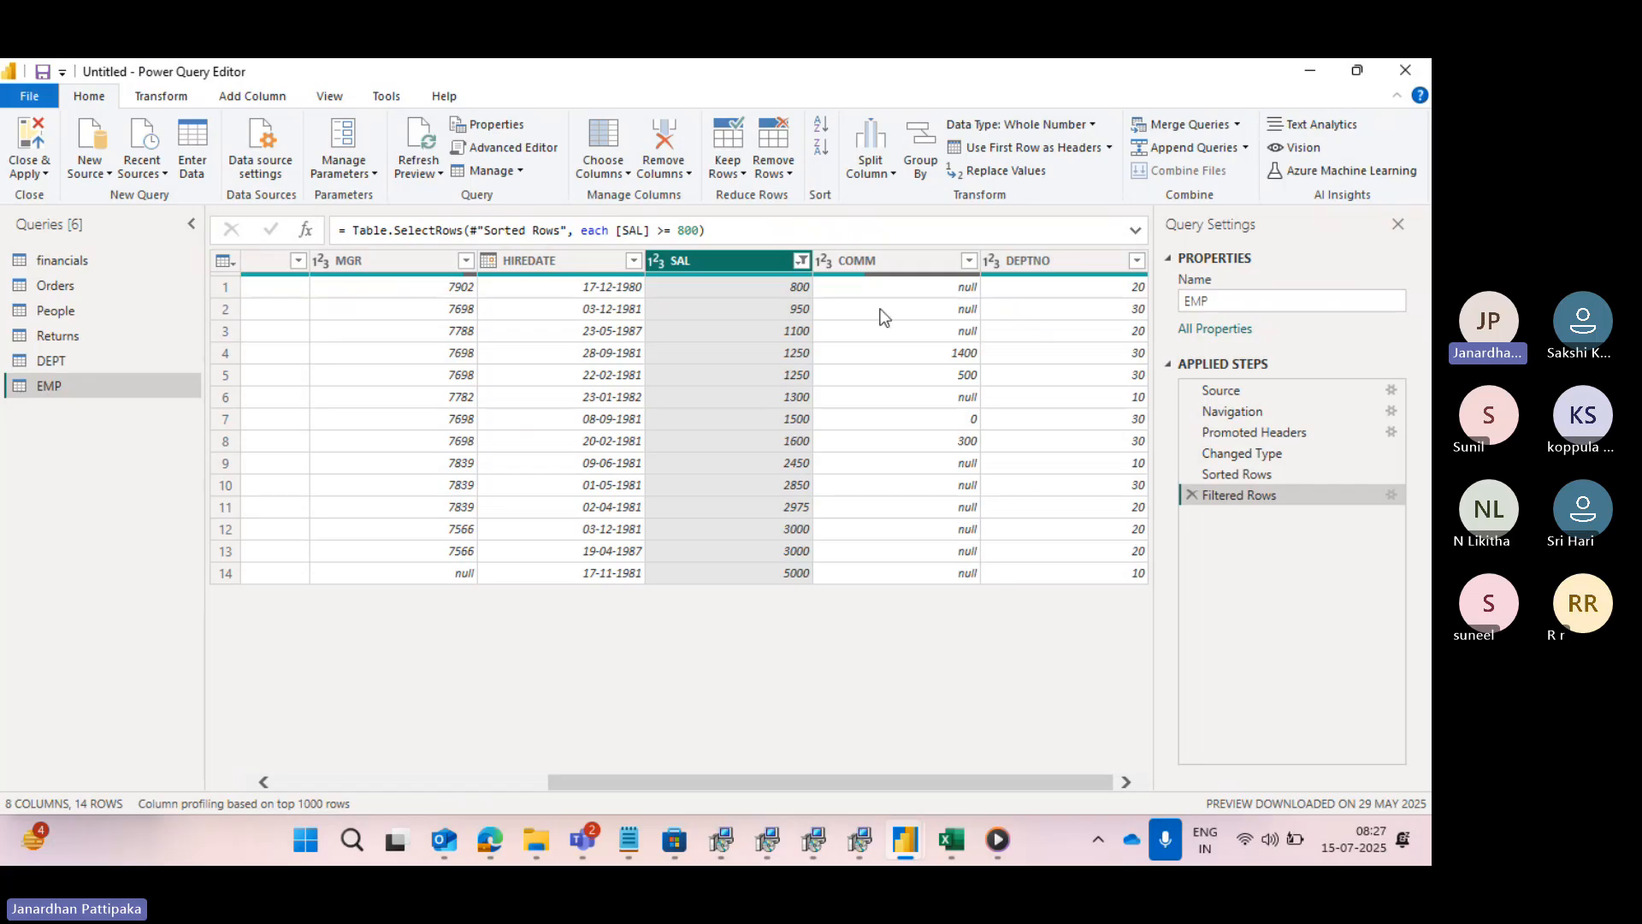
# - Edit the Filtered Rows step to keep rows where SAL is less than 1500
pyautogui.click(1389, 493)
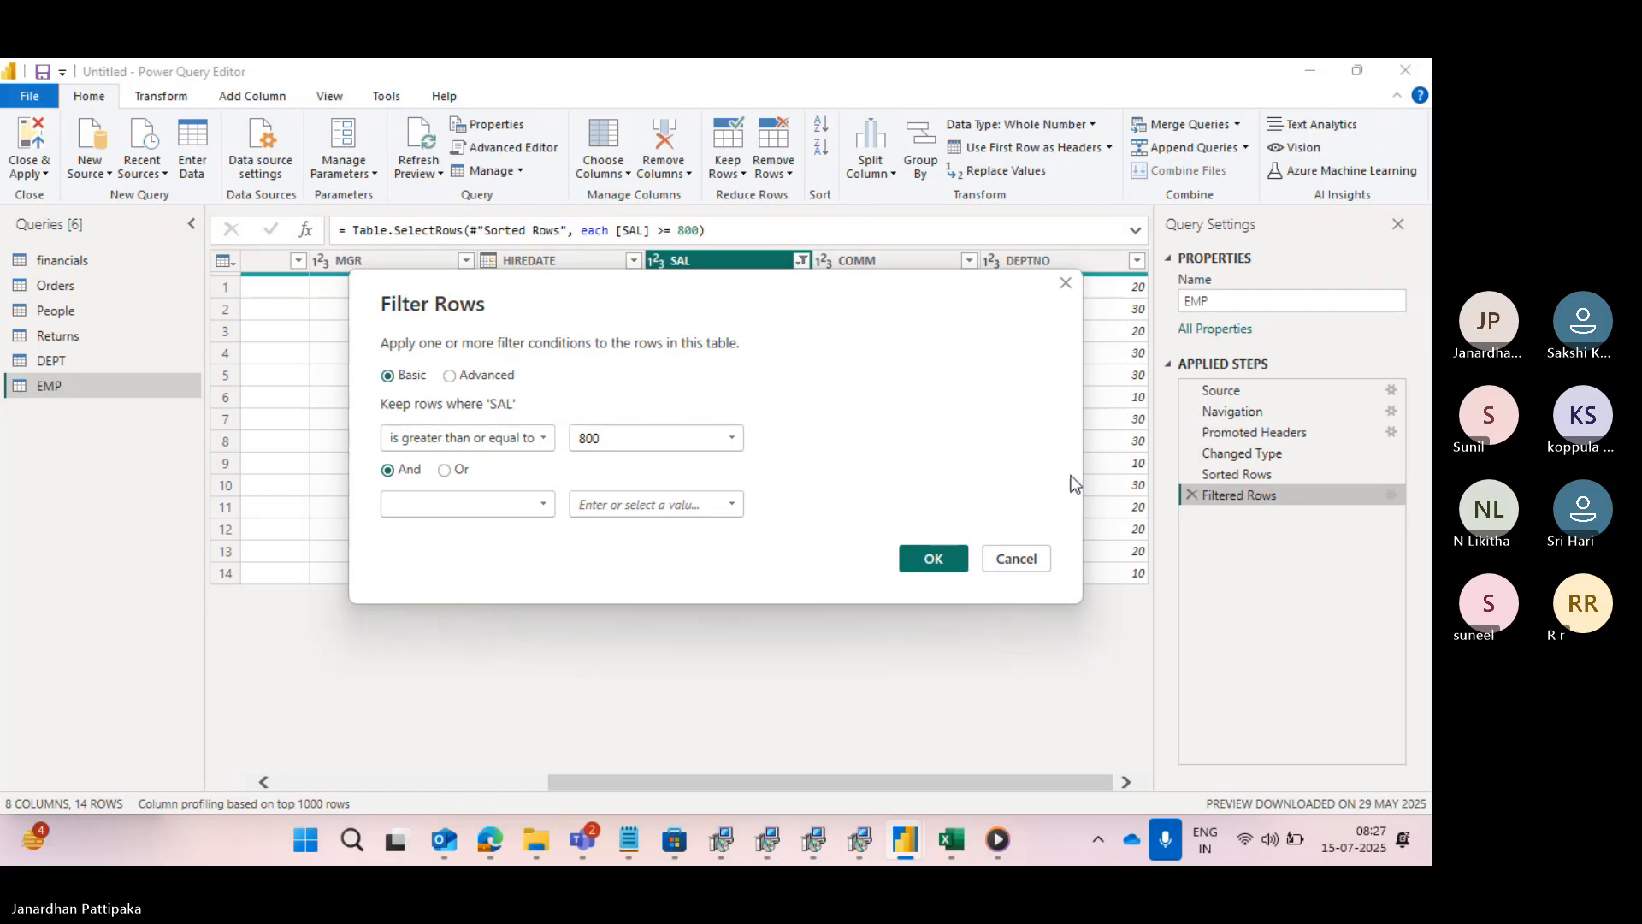
pyautogui.click(542, 438)
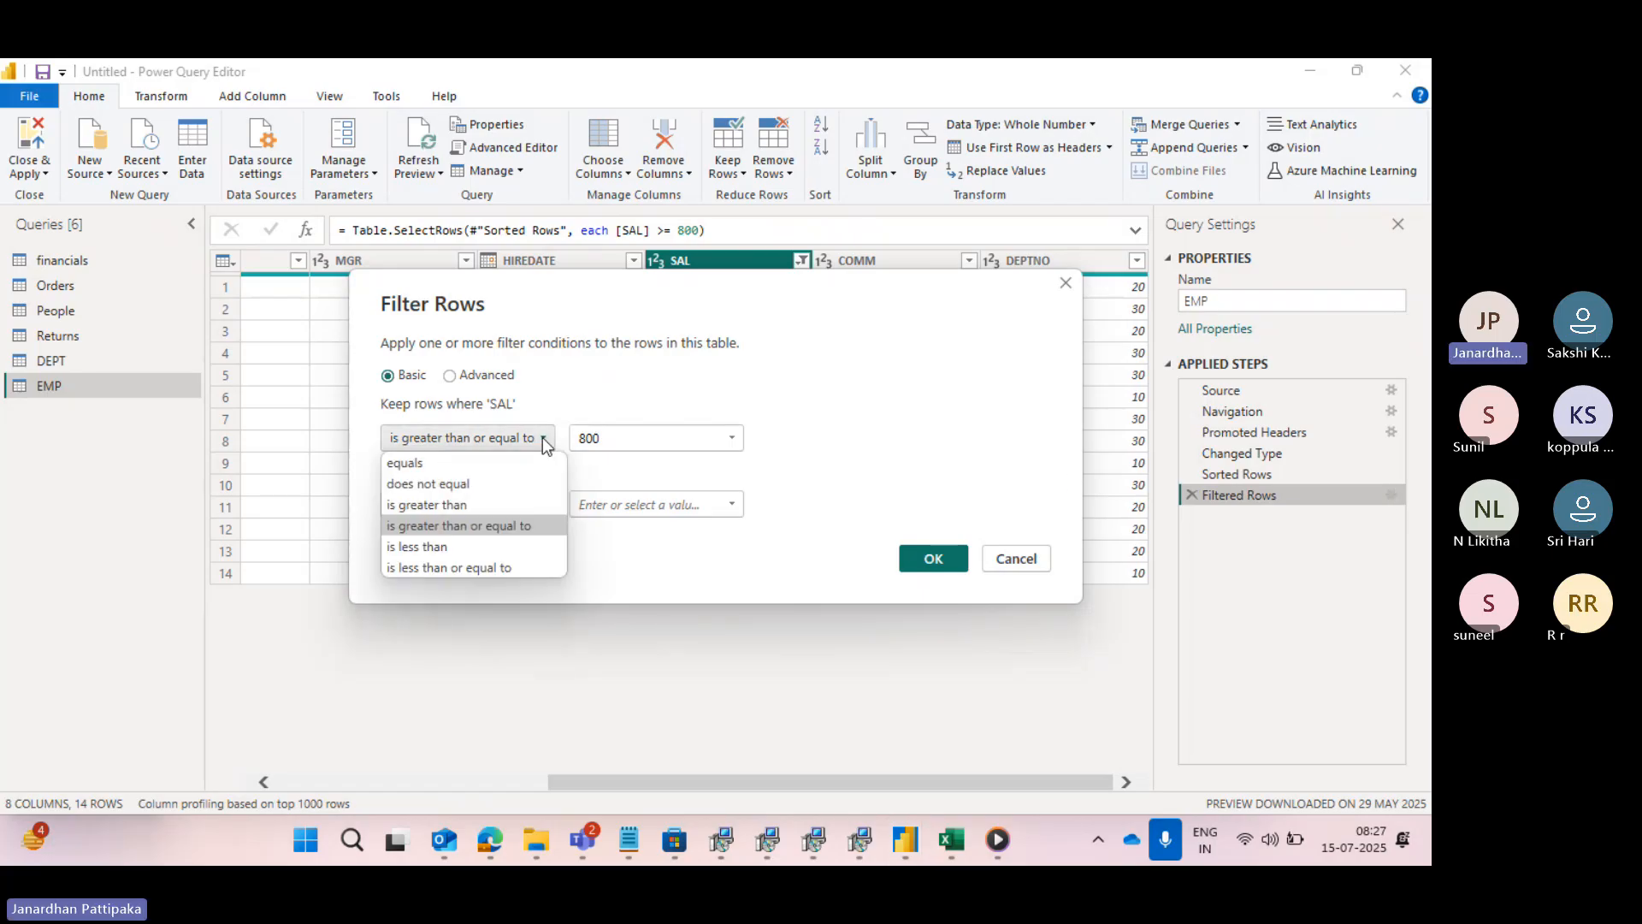
pyautogui.click(428, 546)
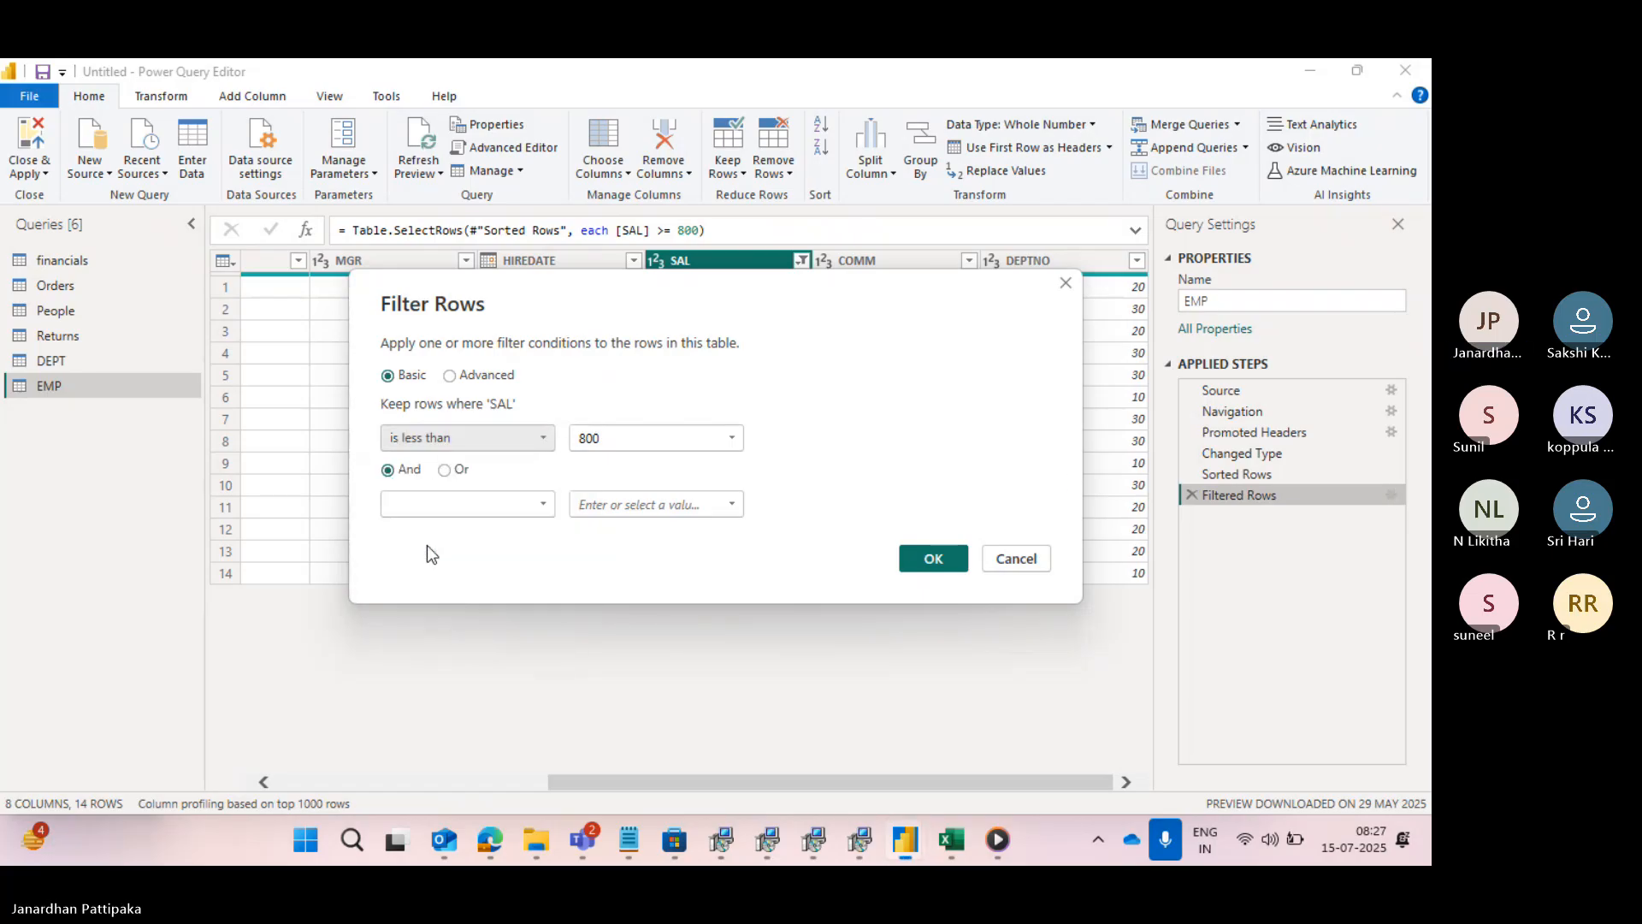
pyautogui.click(732, 438)
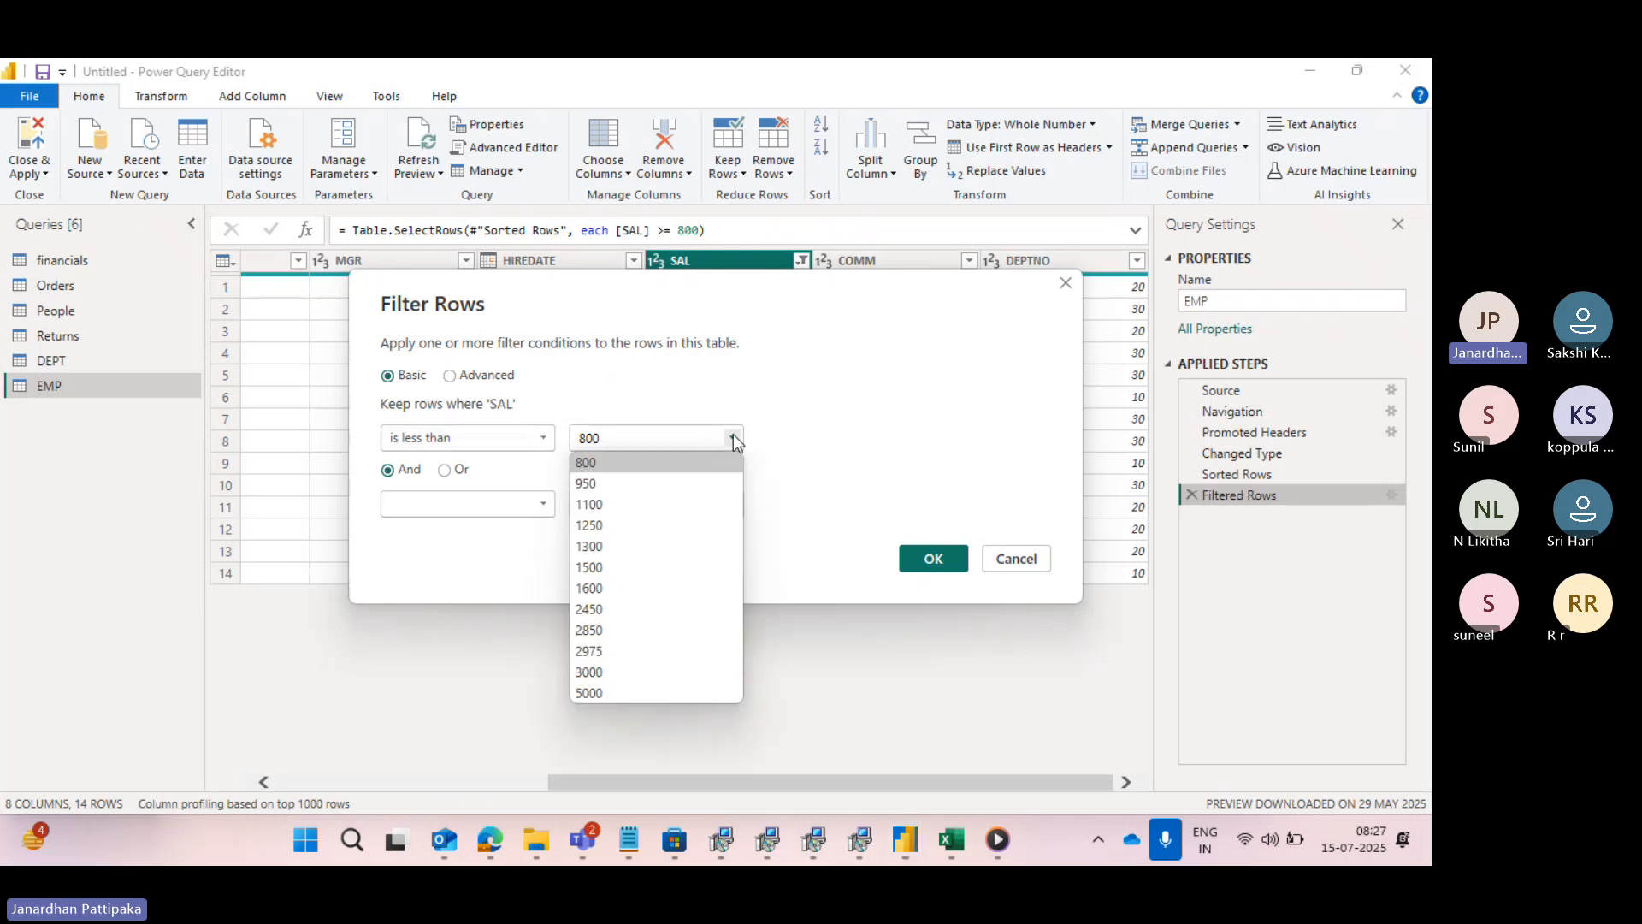
pyautogui.click(588, 569)
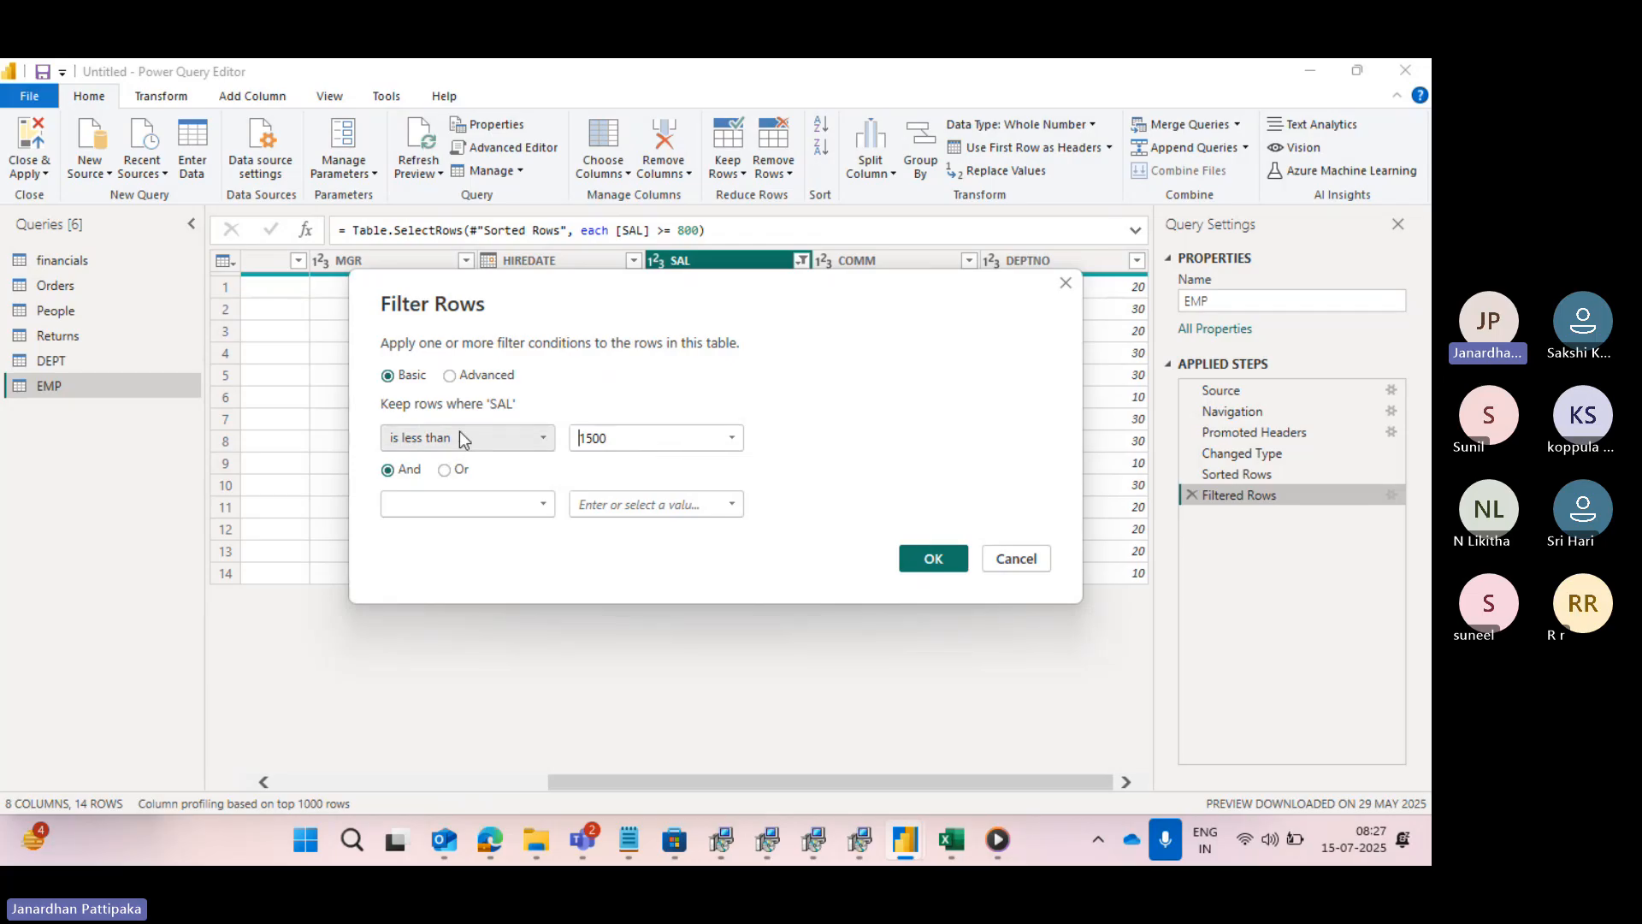
pyautogui.click(927, 556)
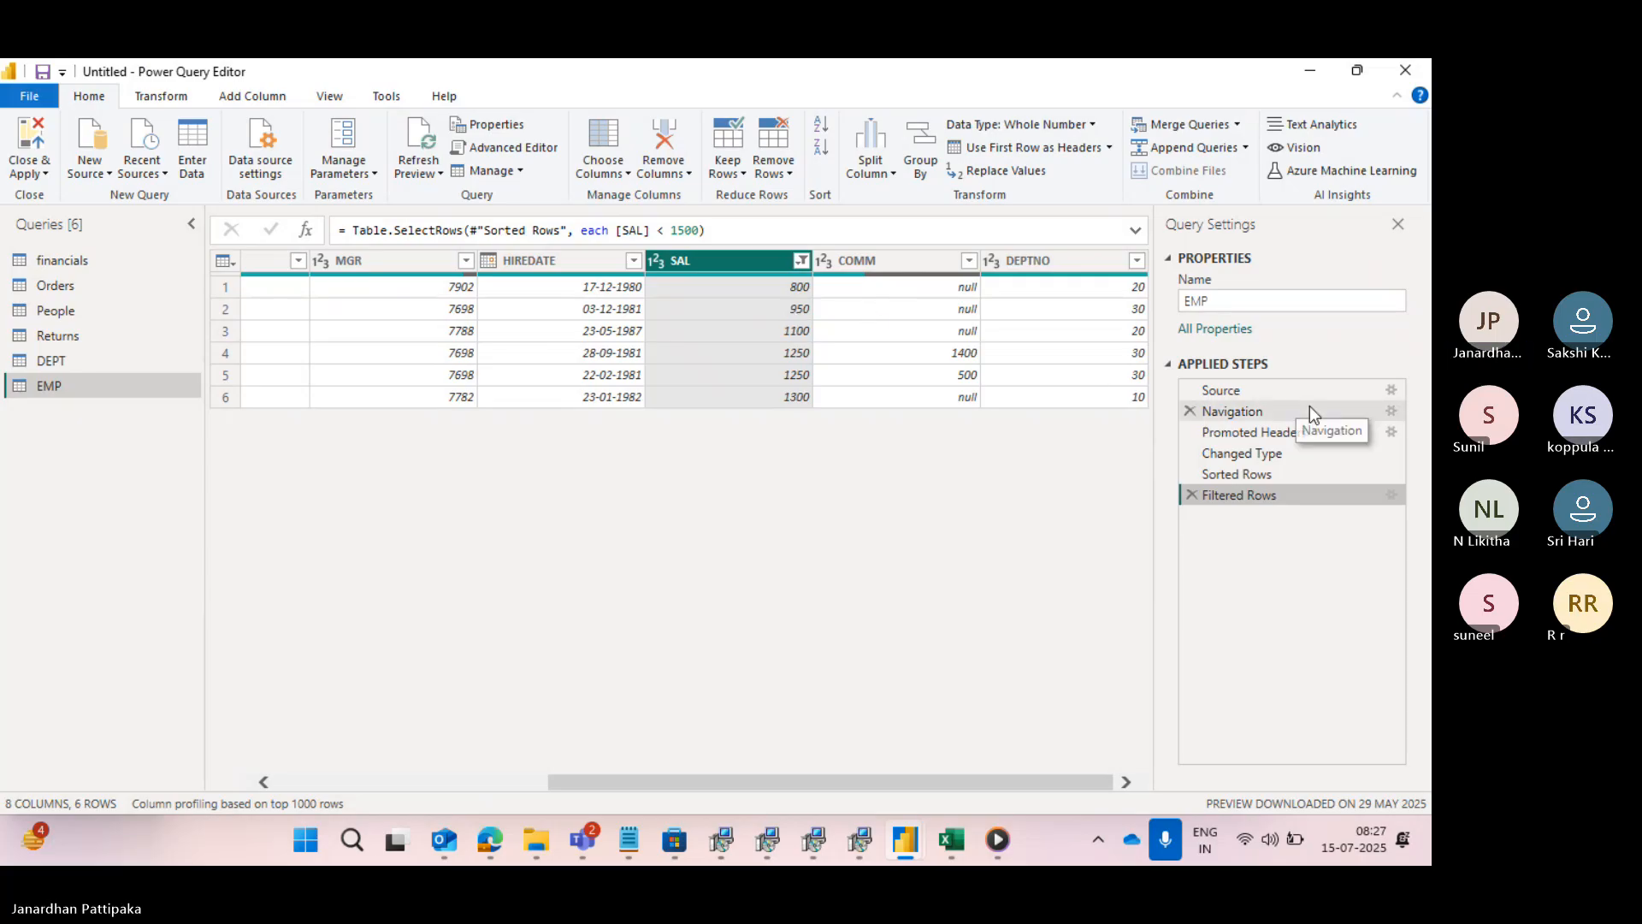
# - Change the SAL condition in the Filtered Rows step to is less than or equal to 1500
pyautogui.click(1391, 495)
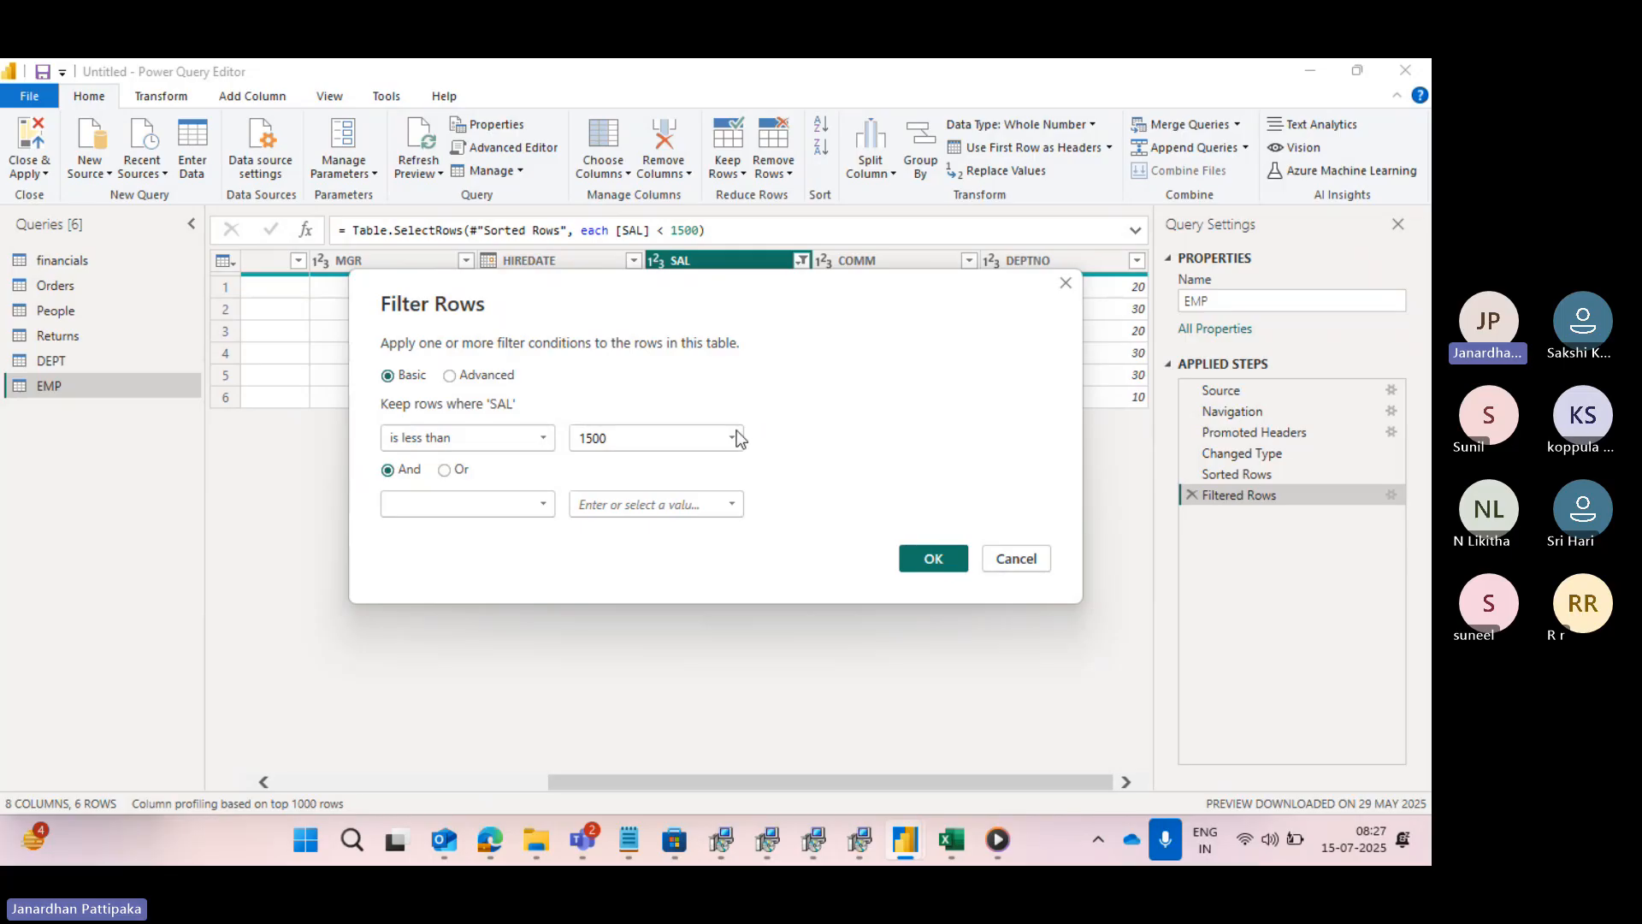
pyautogui.click(546, 440)
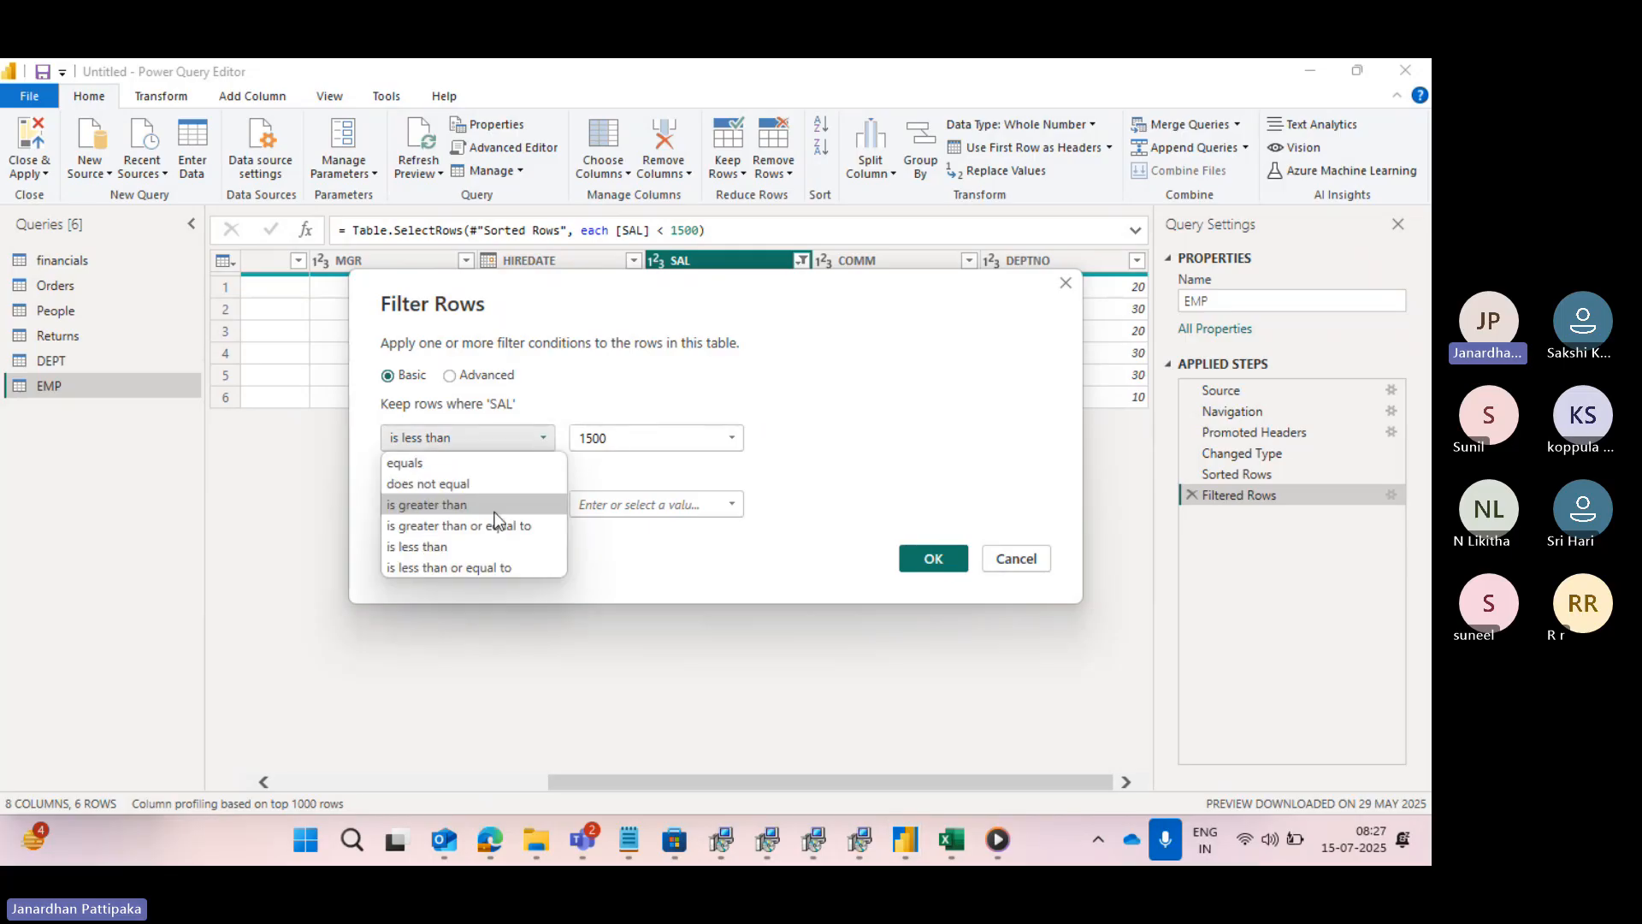
pyautogui.click(462, 566)
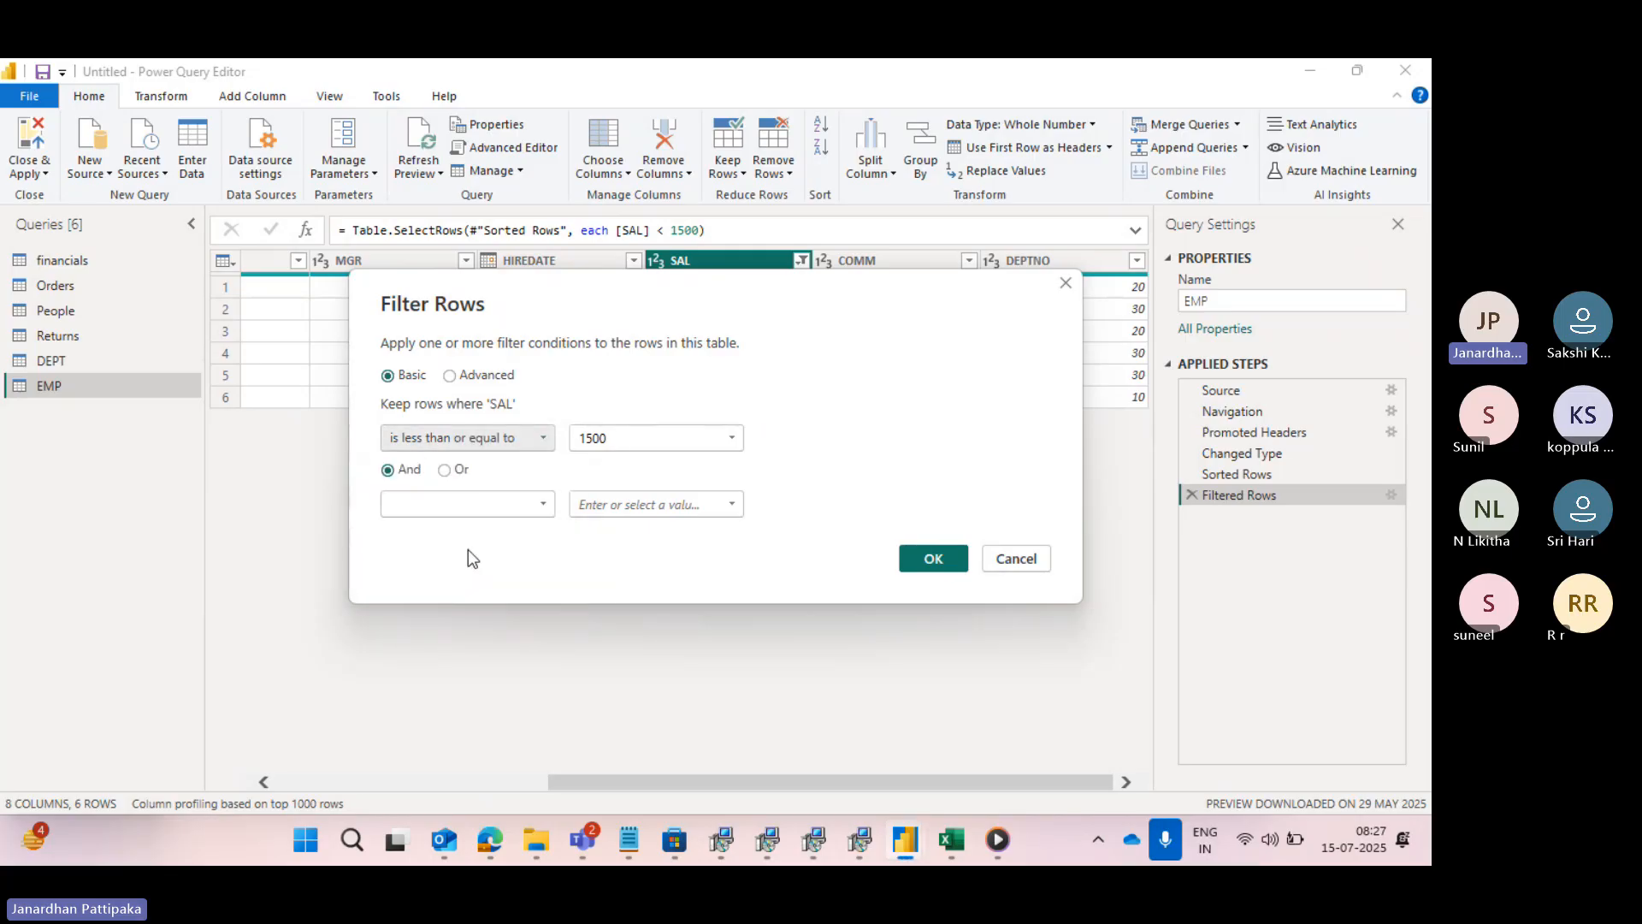
pyautogui.click(945, 565)
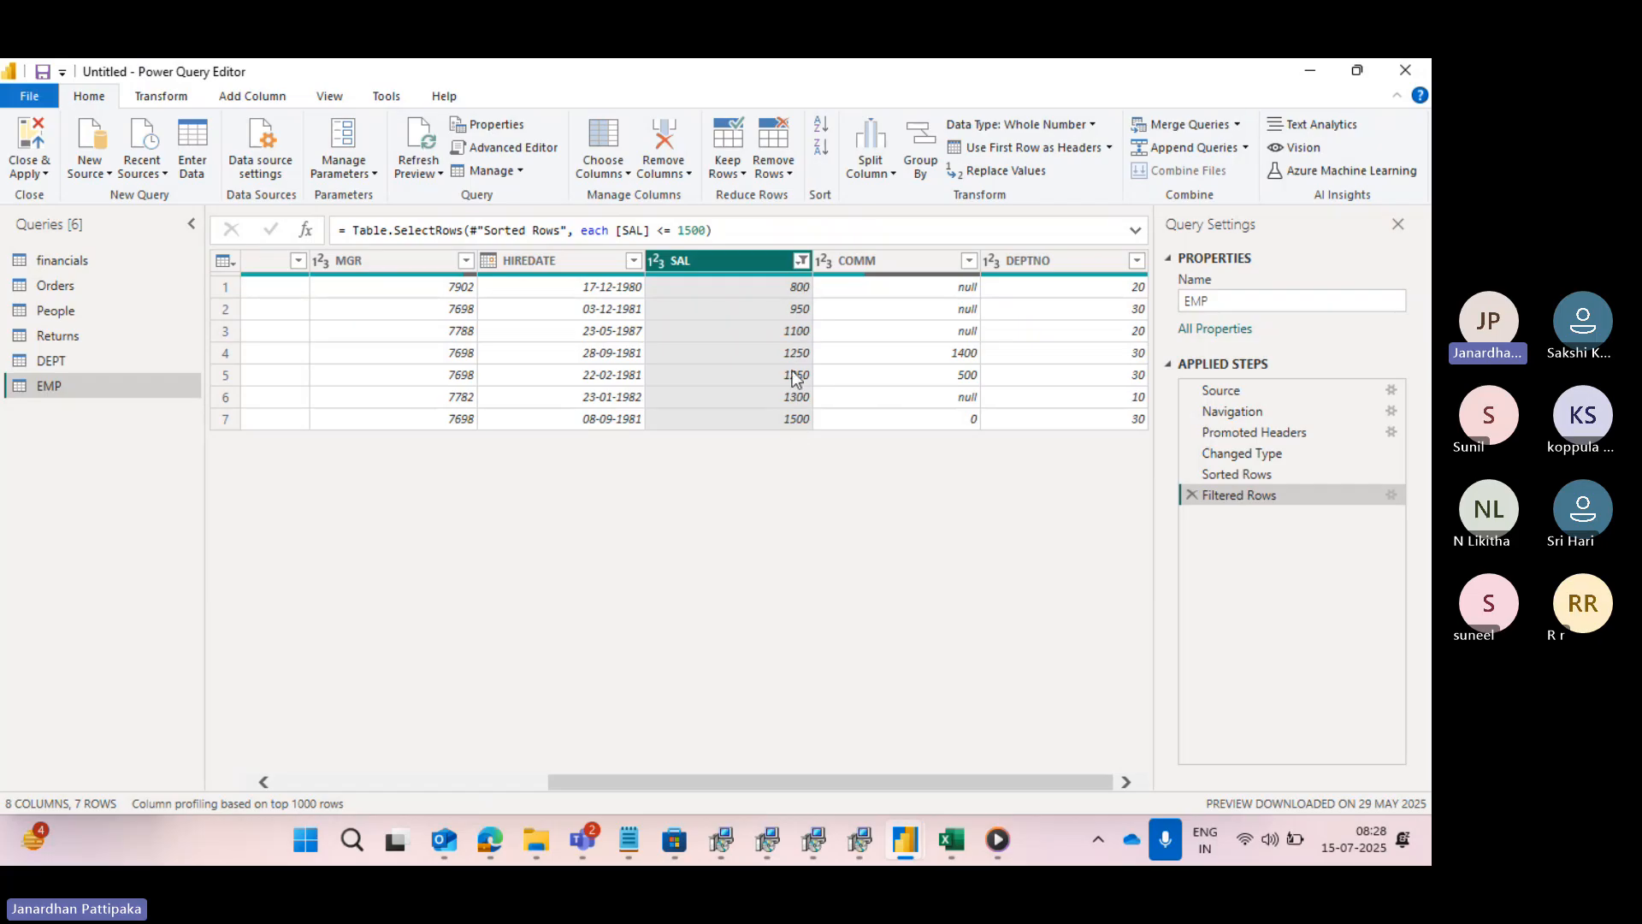
pyautogui.click(1391, 495)
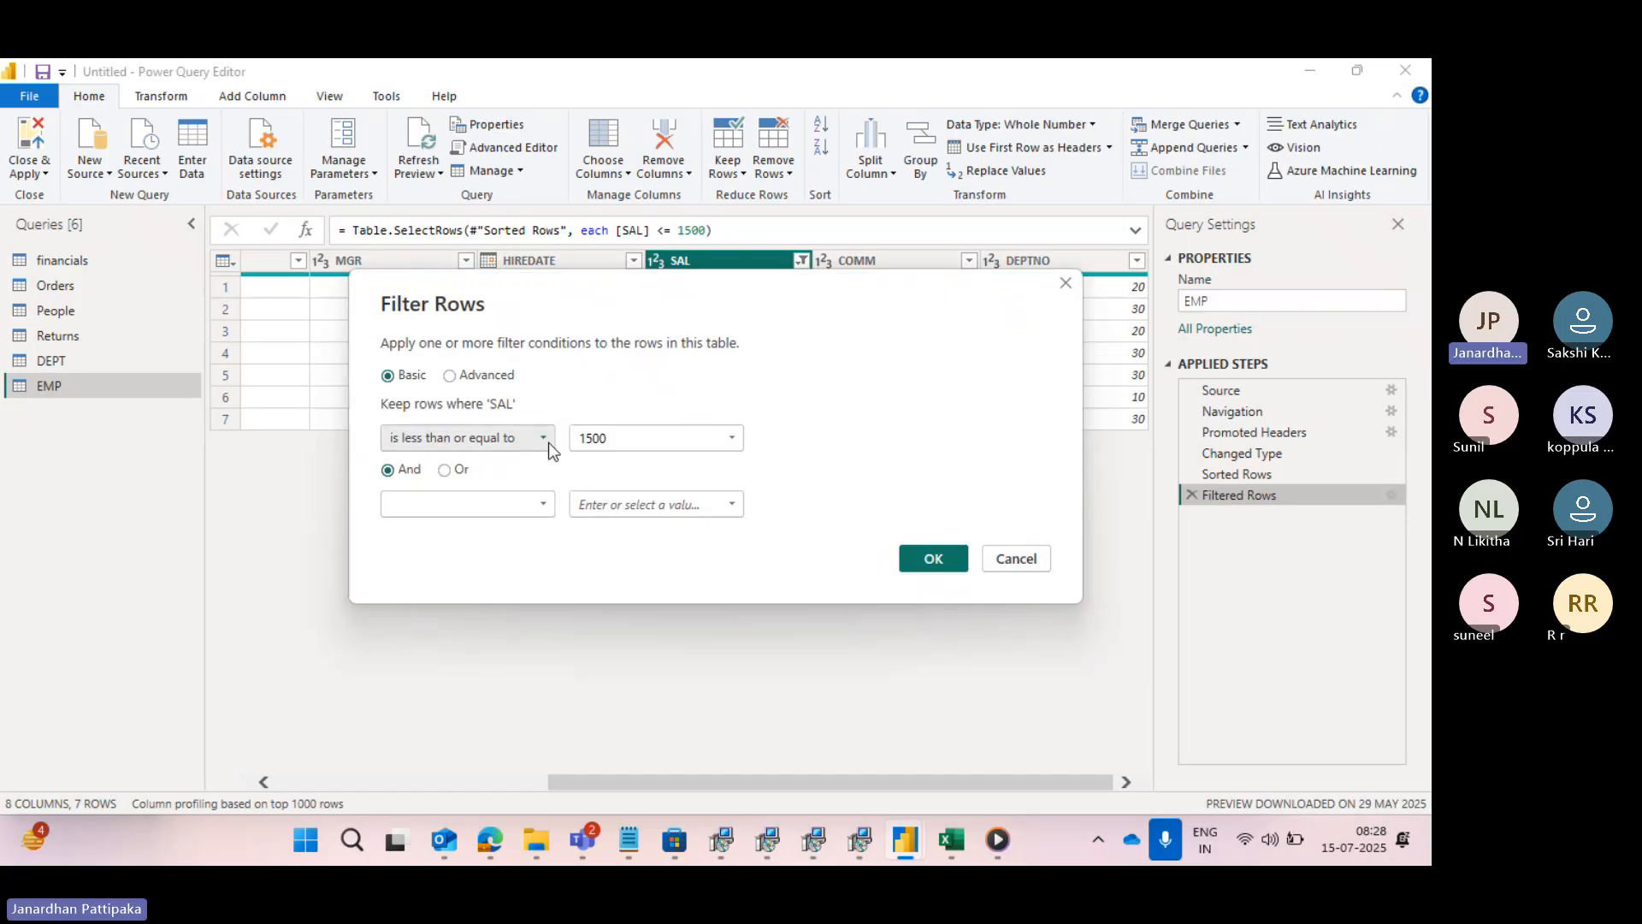
pyautogui.click(933, 559)
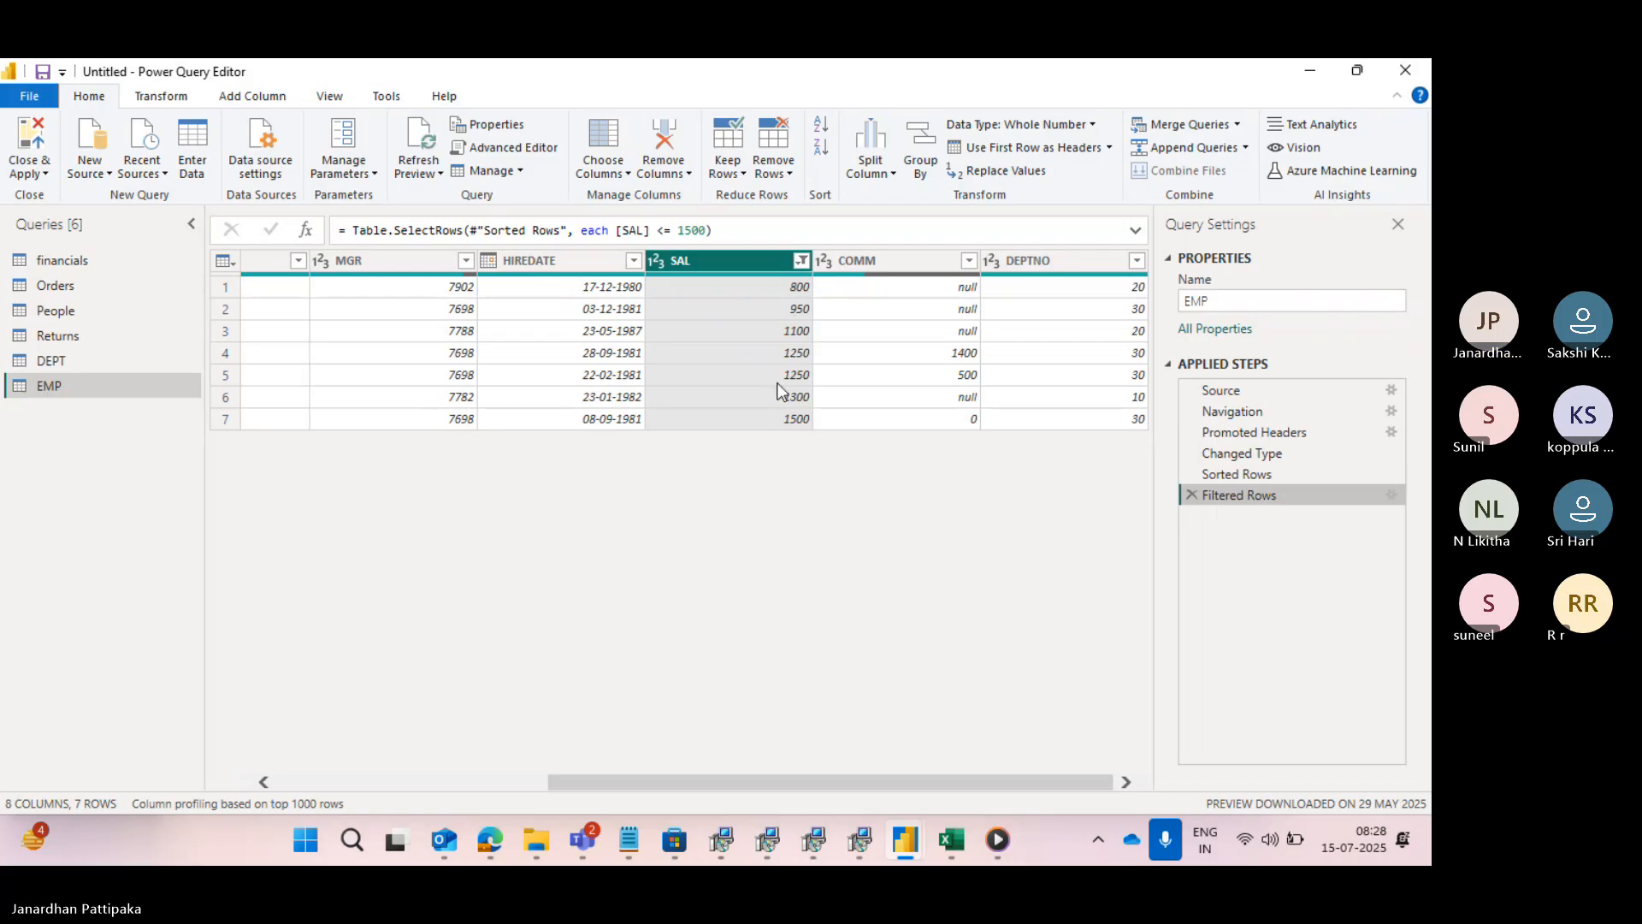
# - Clear the SAL filter and apply a Between number filter keeping rows where SAL is at least 1100 and at most 3000
pyautogui.click(800, 261)
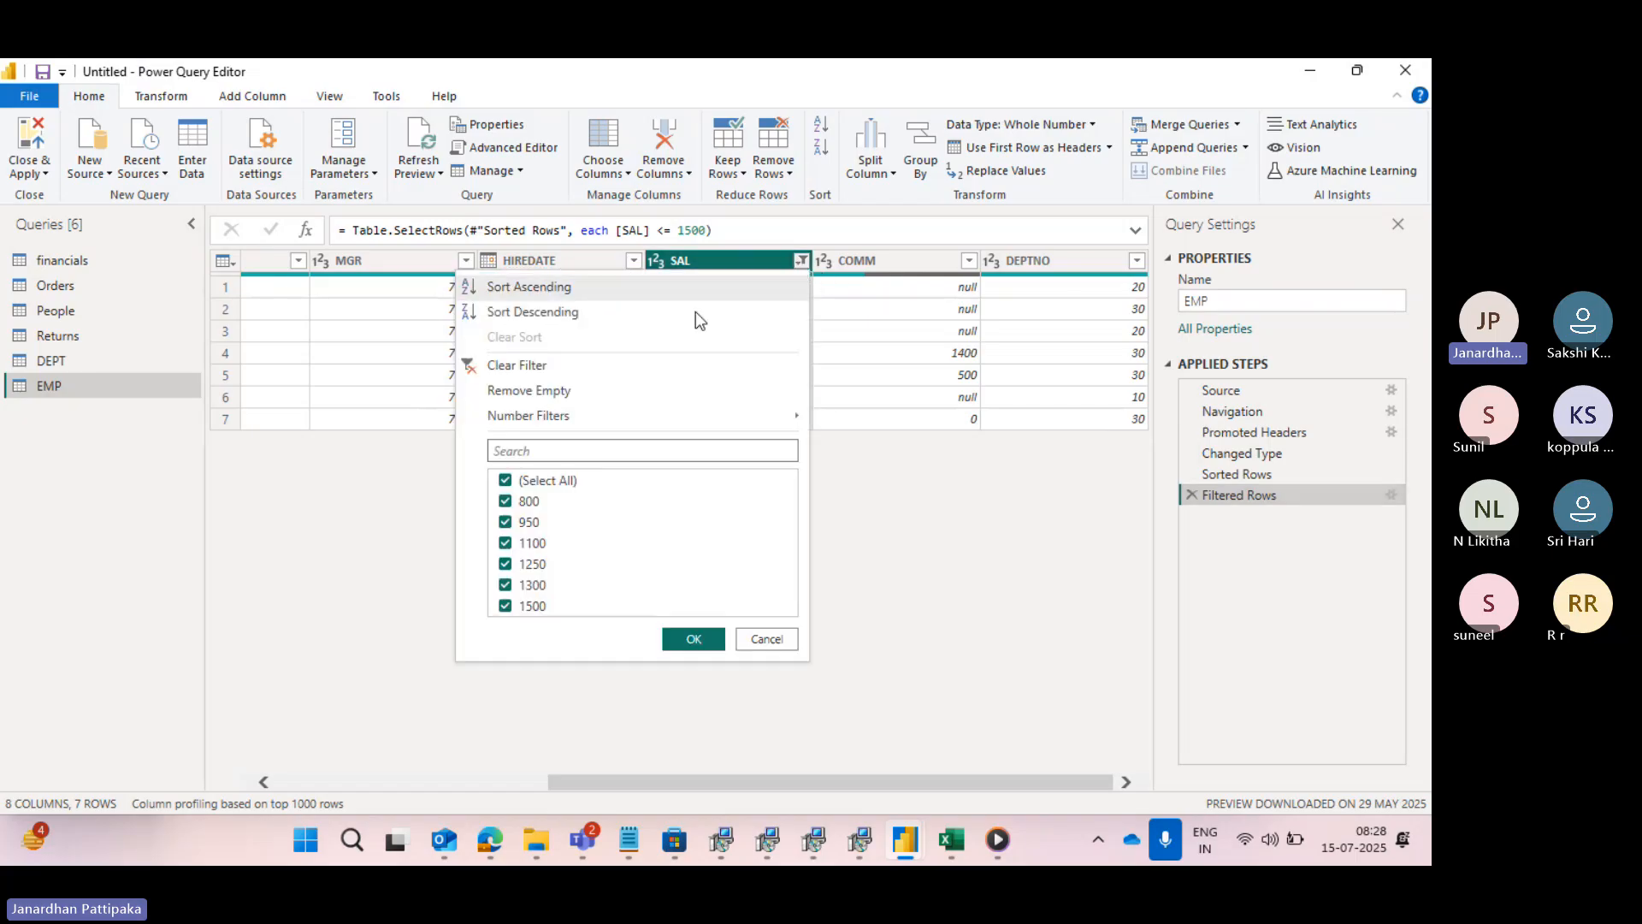
pyautogui.click(470, 368)
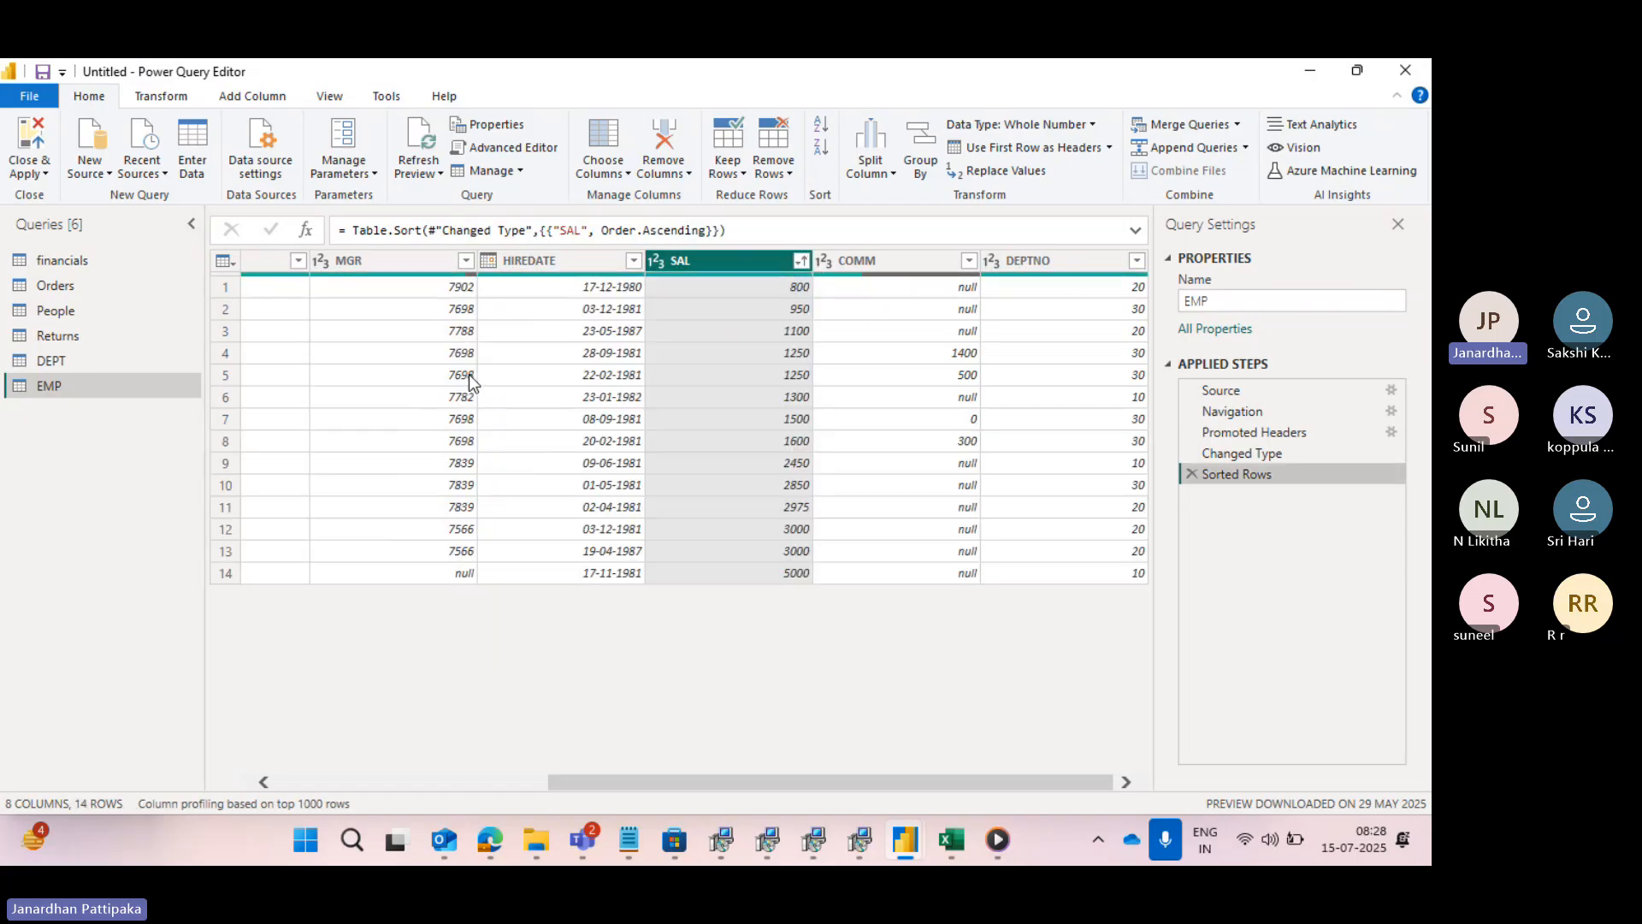
pyautogui.click(800, 261)
pyautogui.moveTo(541, 419)
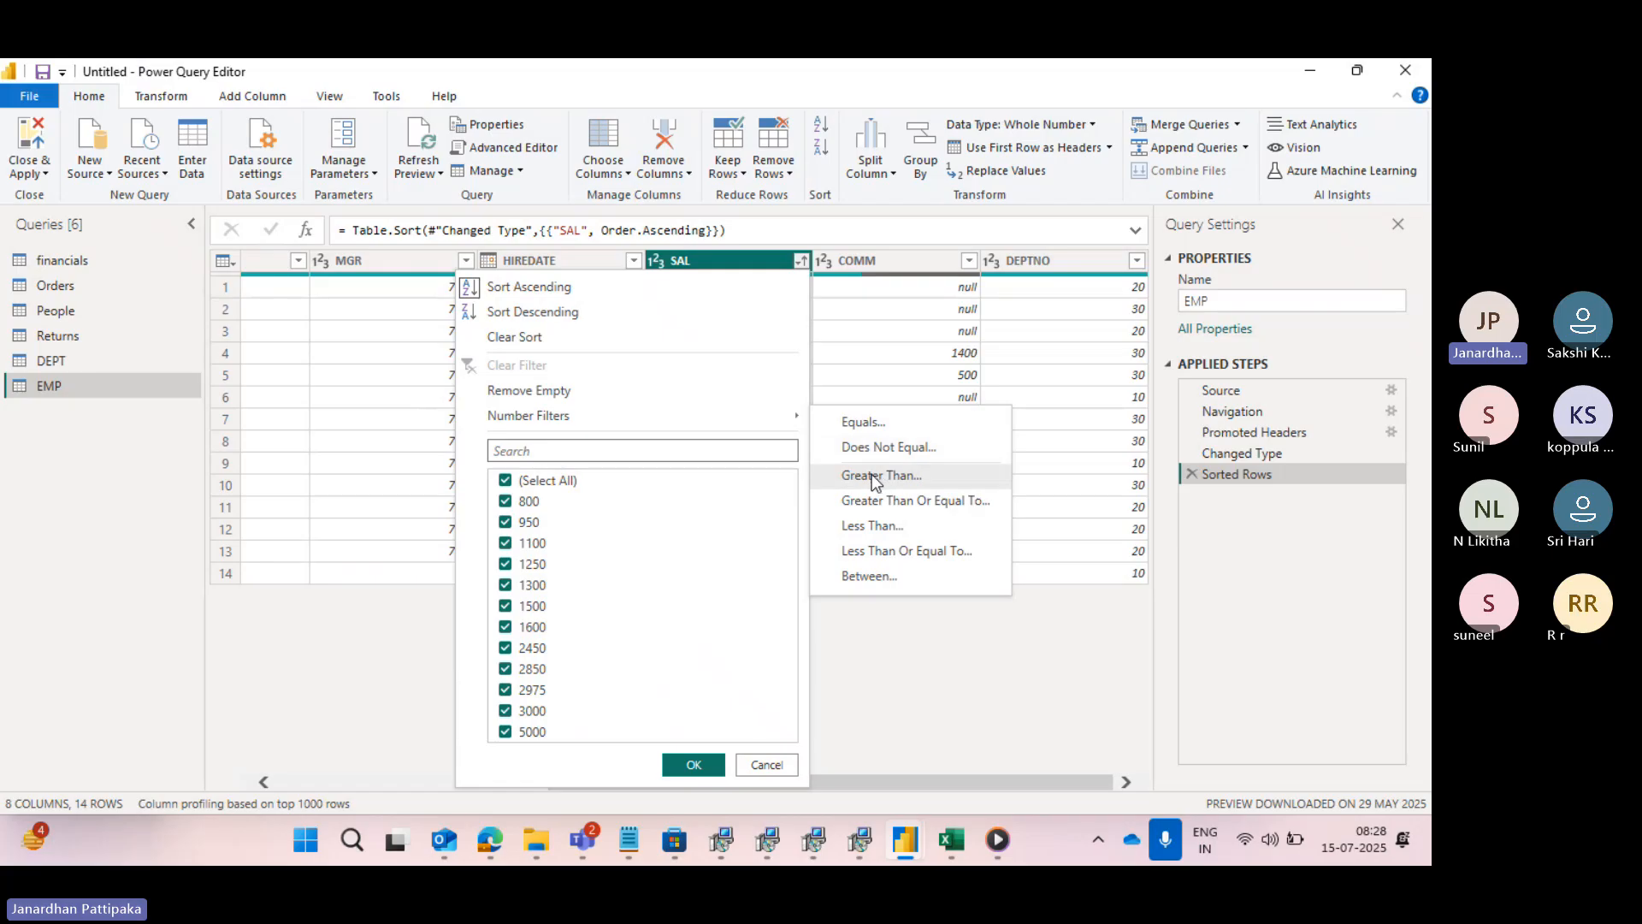
pyautogui.click(869, 571)
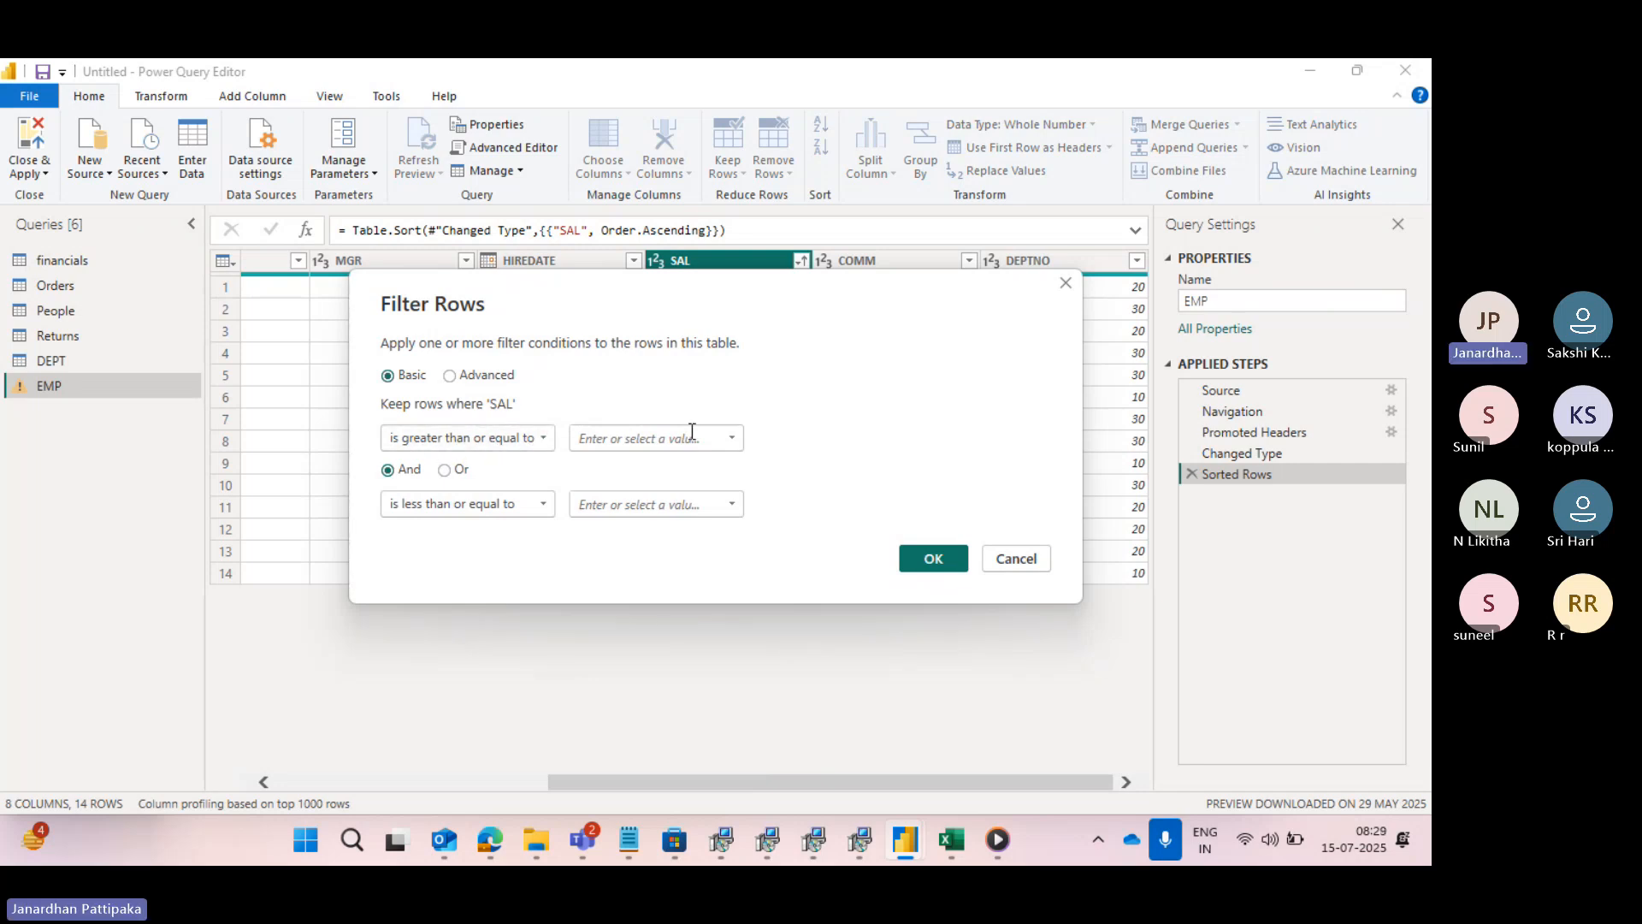
pyautogui.click(731, 439)
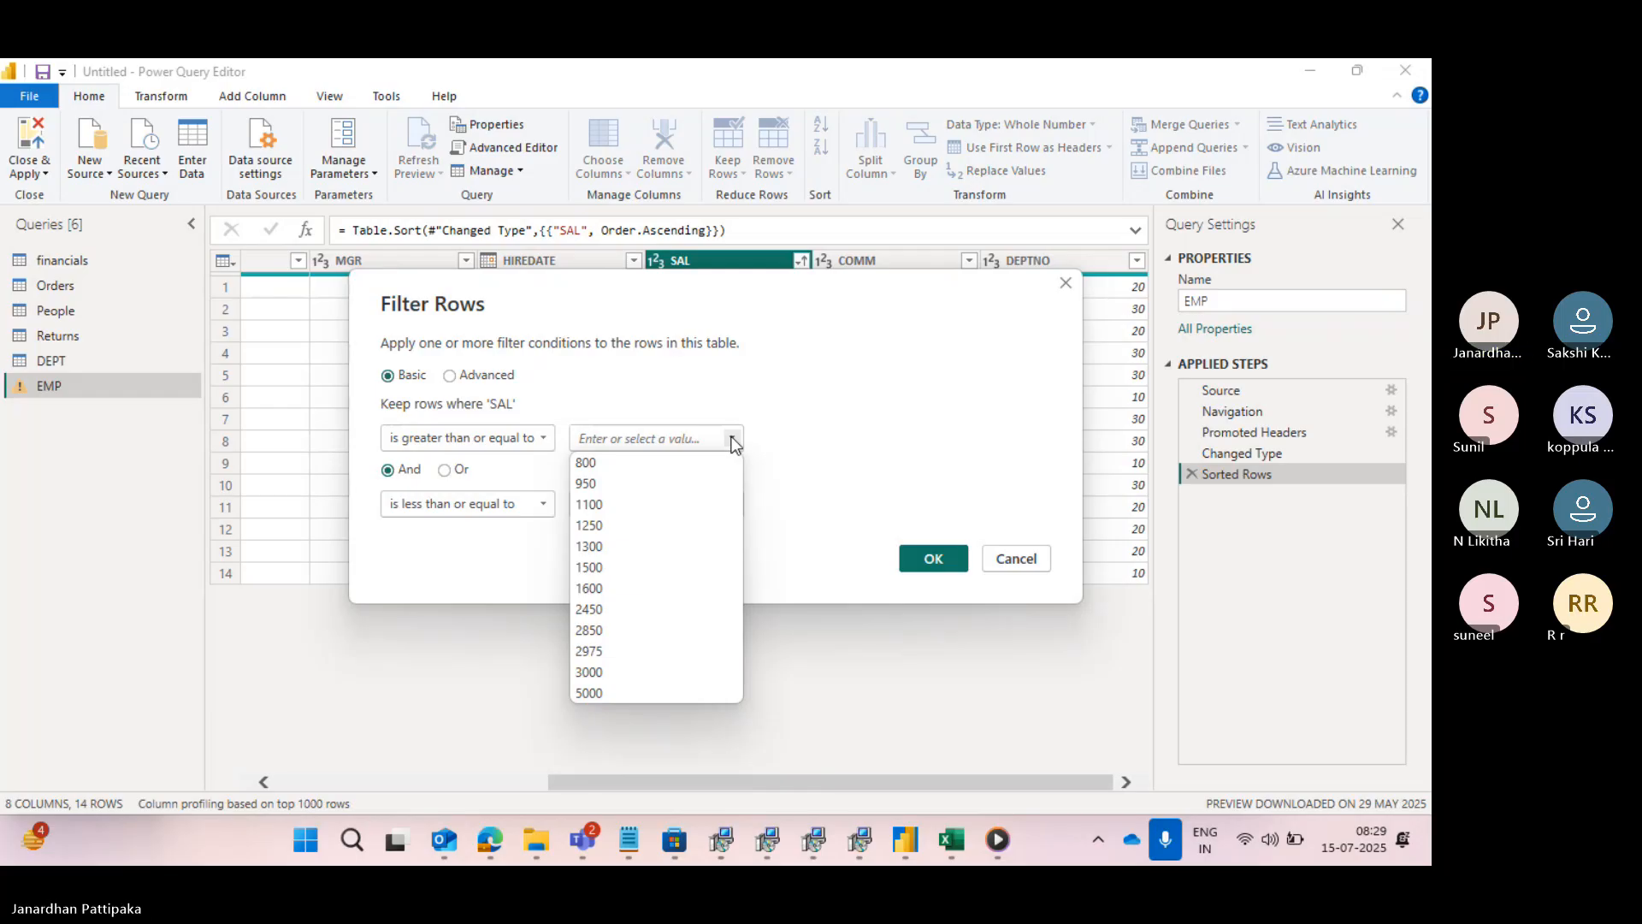
pyautogui.click(603, 506)
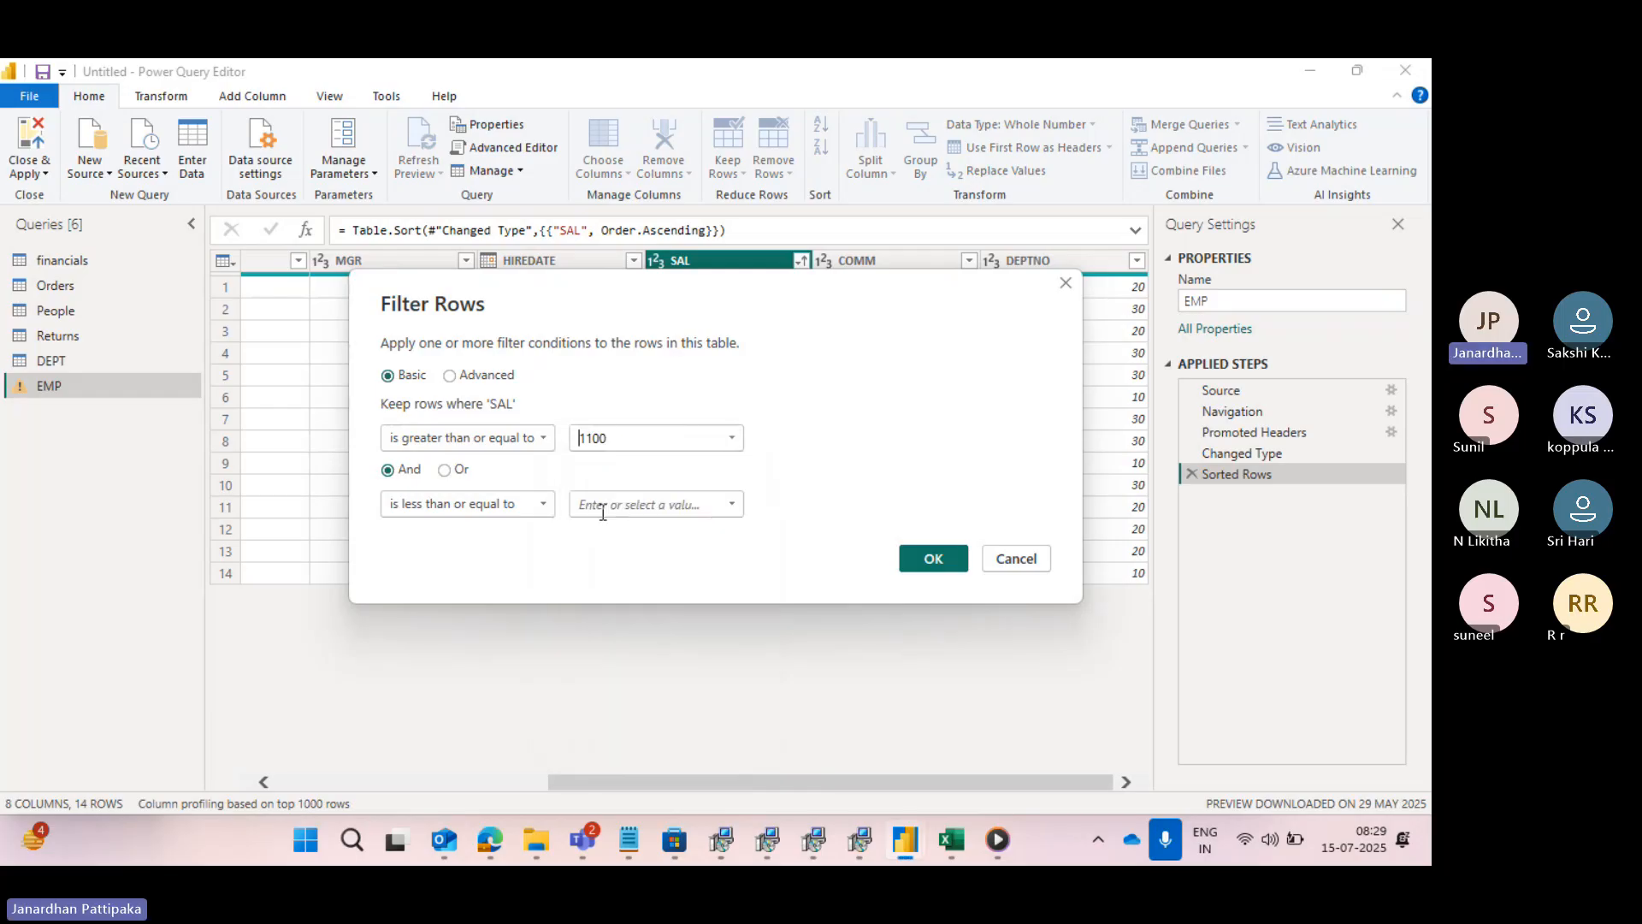
pyautogui.click(733, 505)
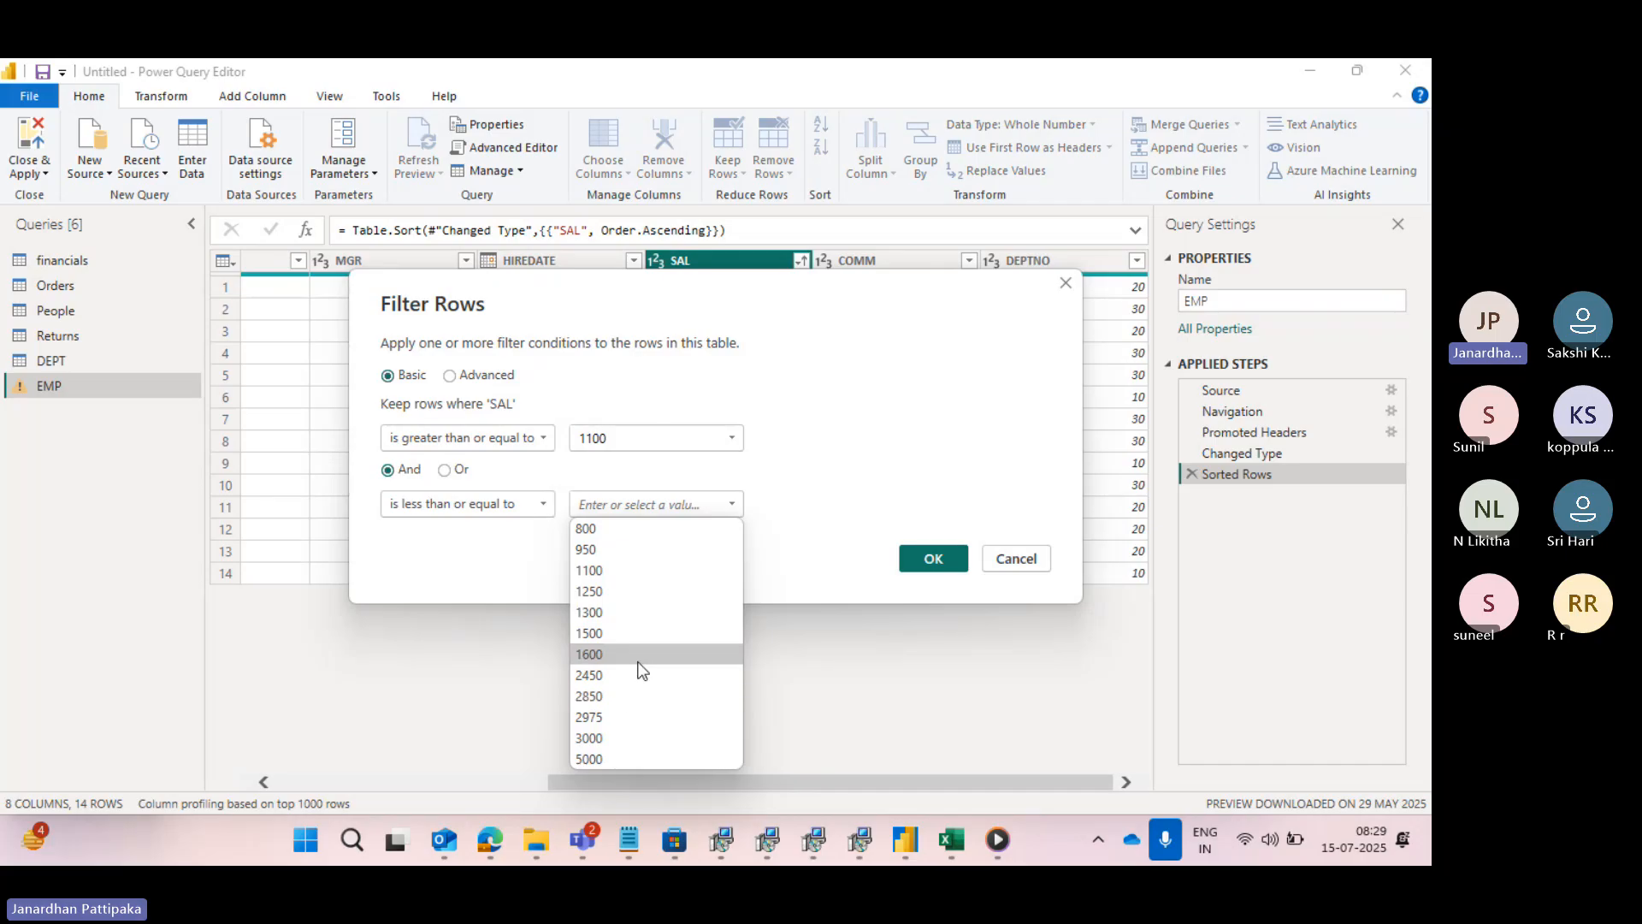
pyautogui.click(588, 732)
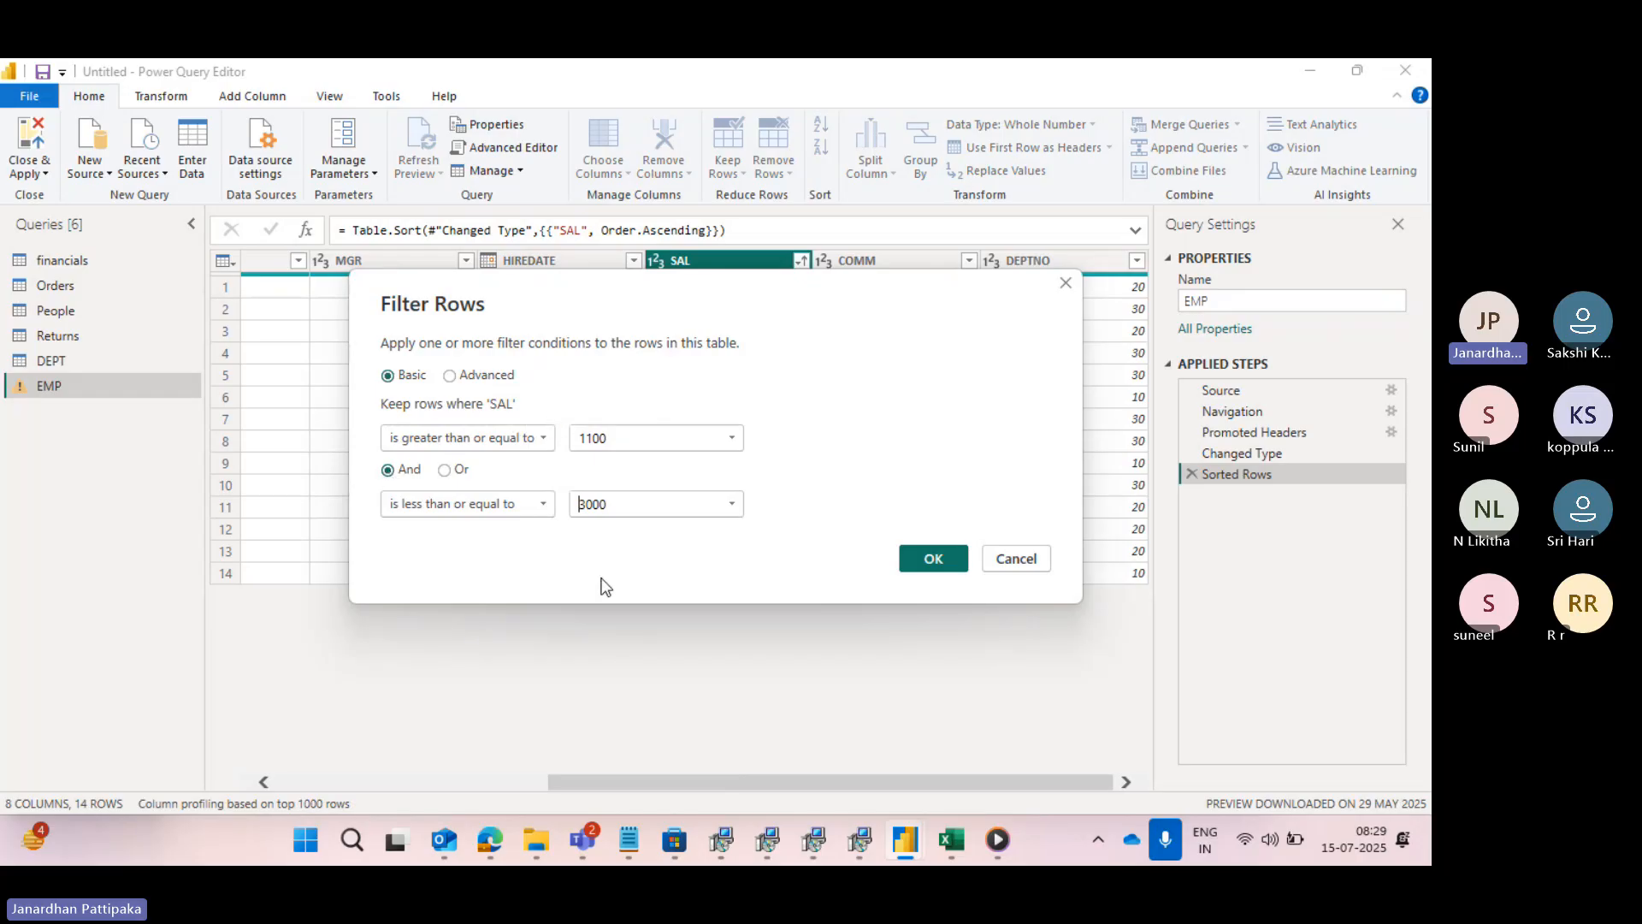
pyautogui.click(936, 561)
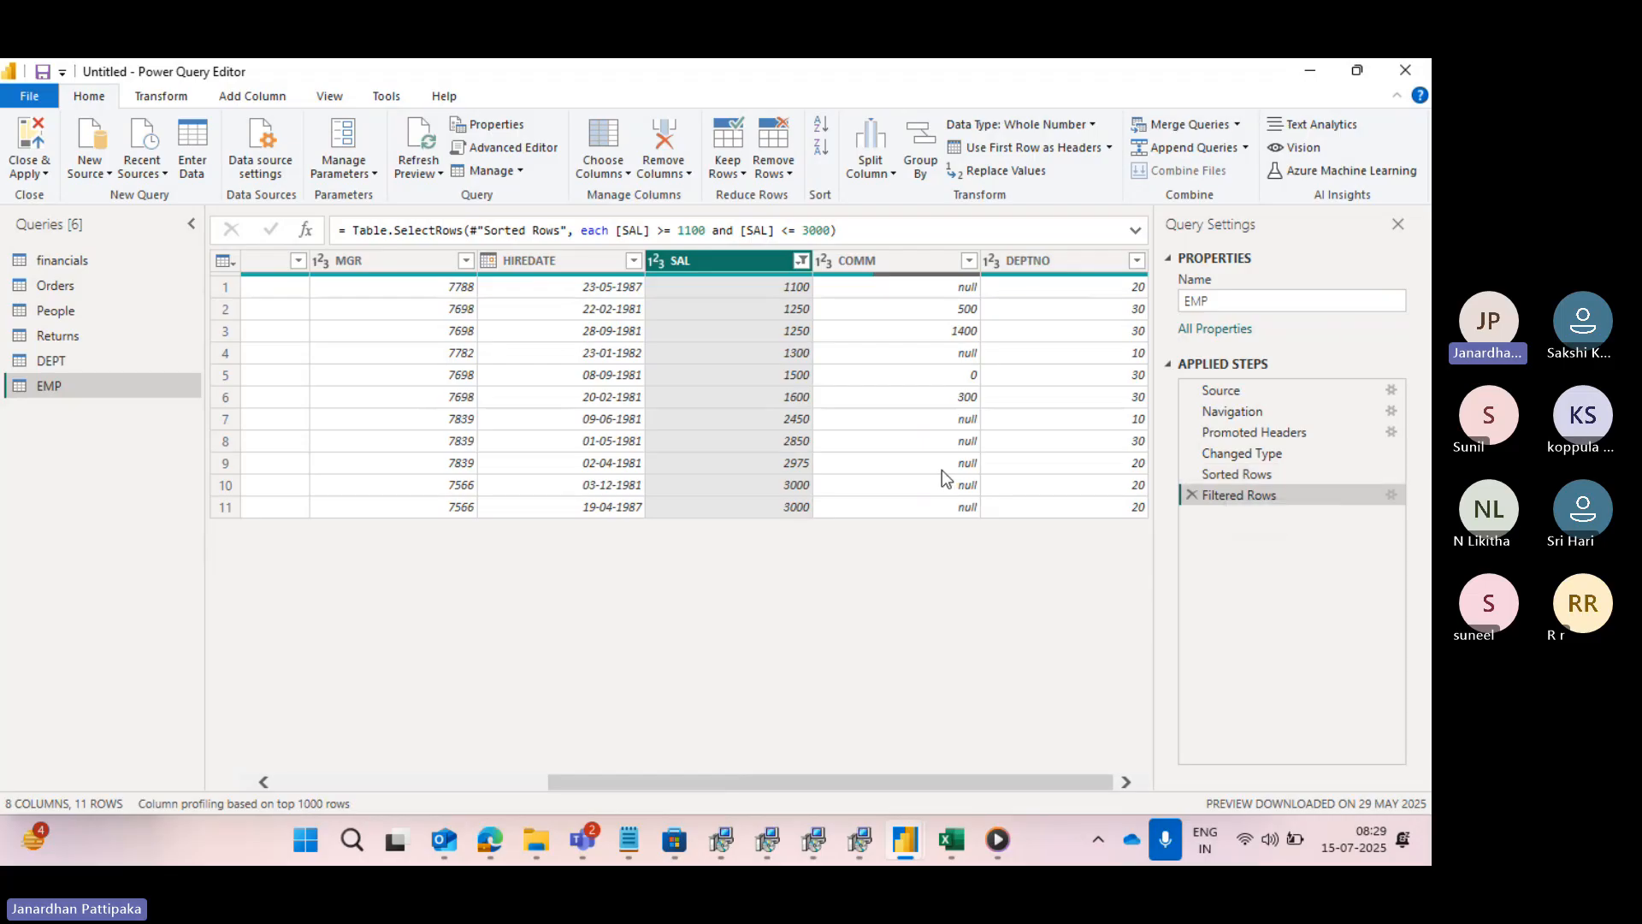
# - Reopen the Filtered Rows settings and compare both SAL conditions with the filtered EMP rows
pyautogui.click(1392, 496)
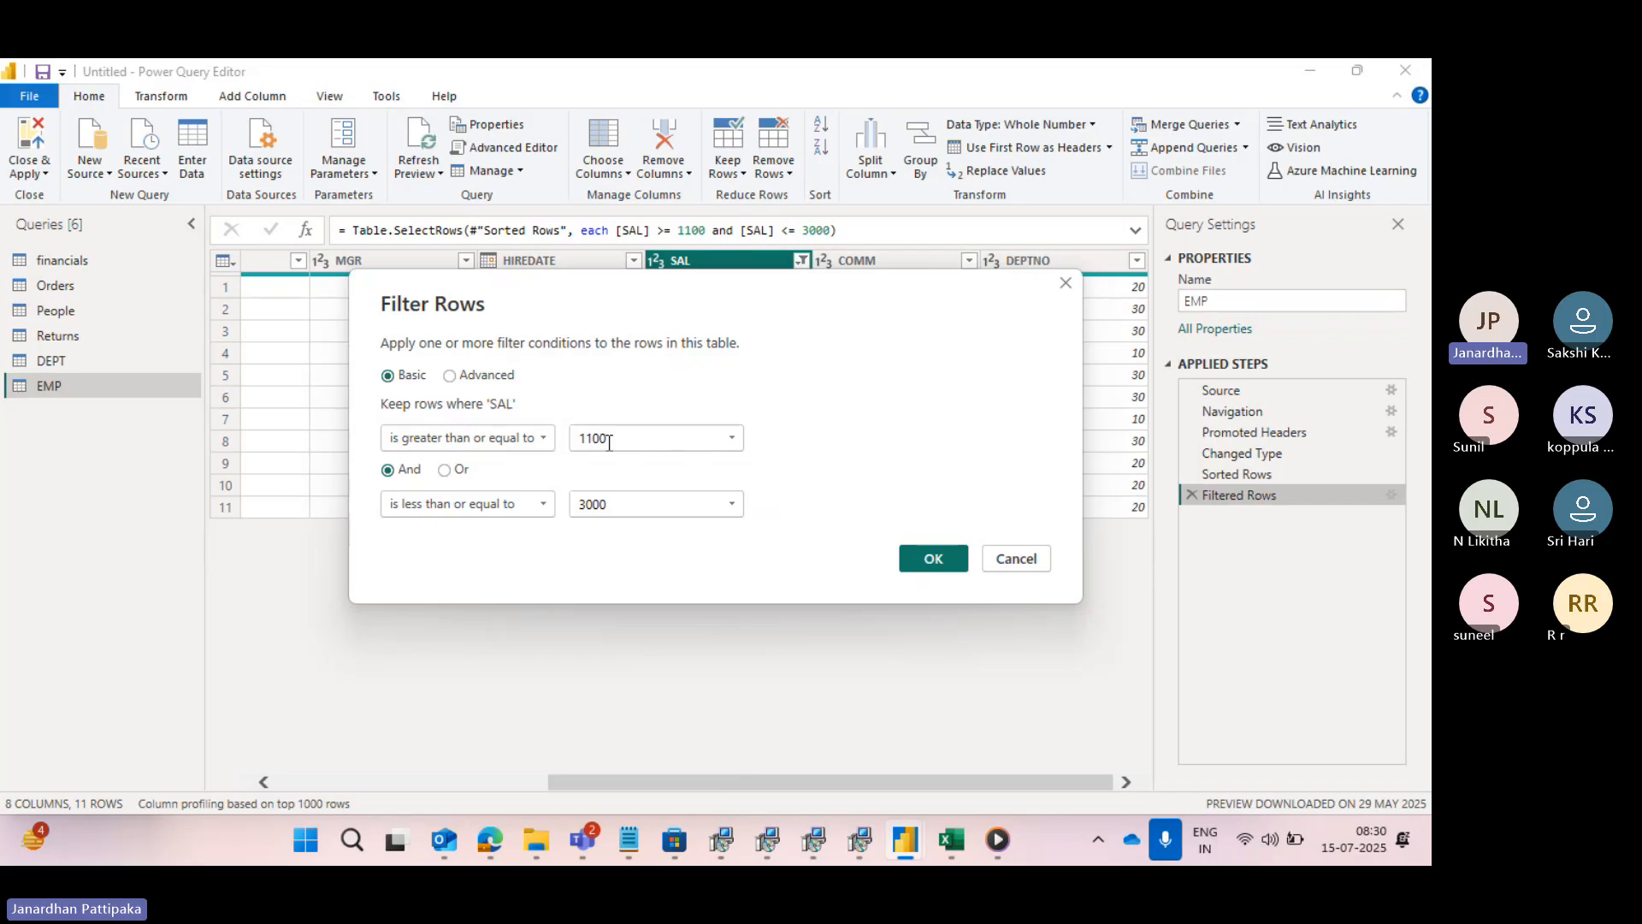
pyautogui.moveTo(767, 315); pyautogui.dragTo(752, 505)
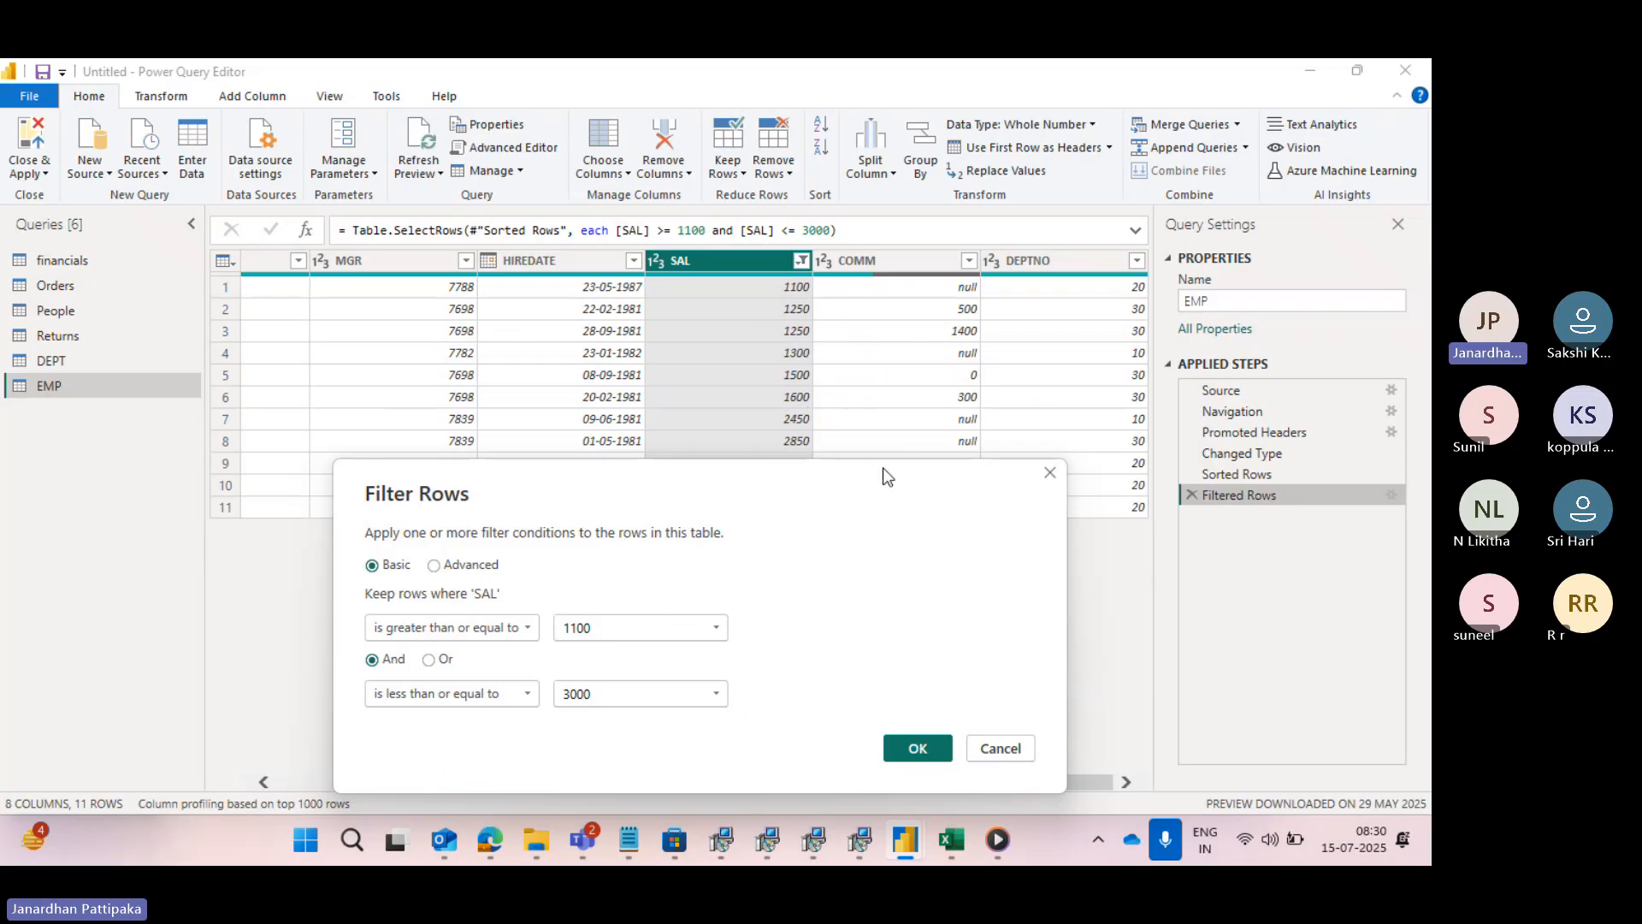
pyautogui.moveTo(877, 468); pyautogui.dragTo(875, 608)
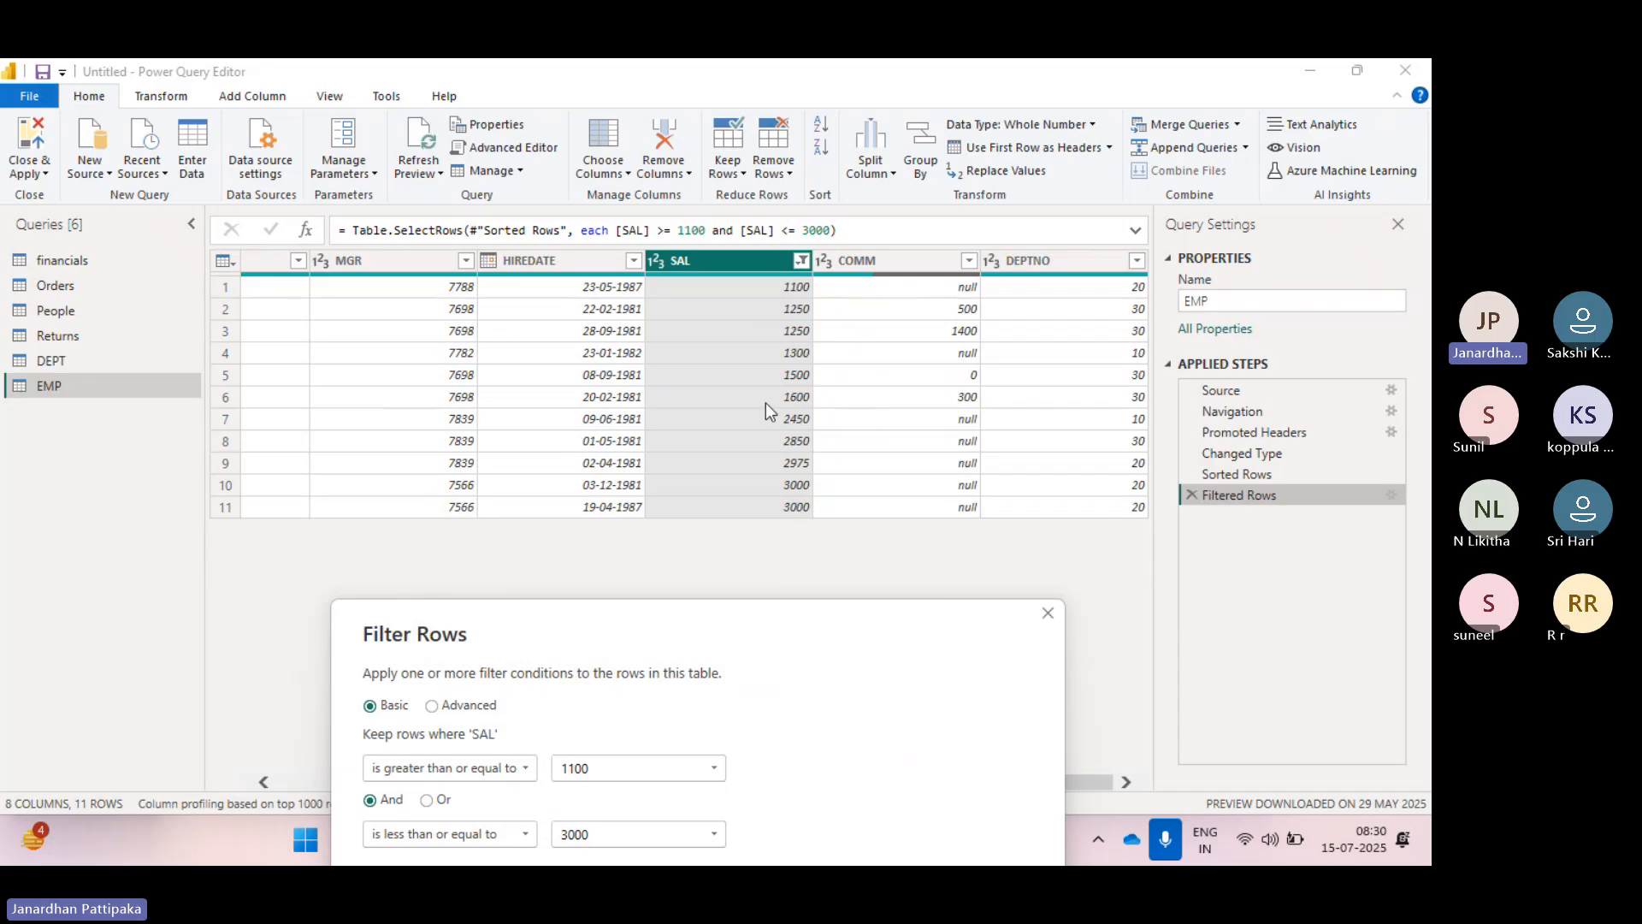
pyautogui.moveTo(659, 630); pyautogui.dragTo(649, 417)
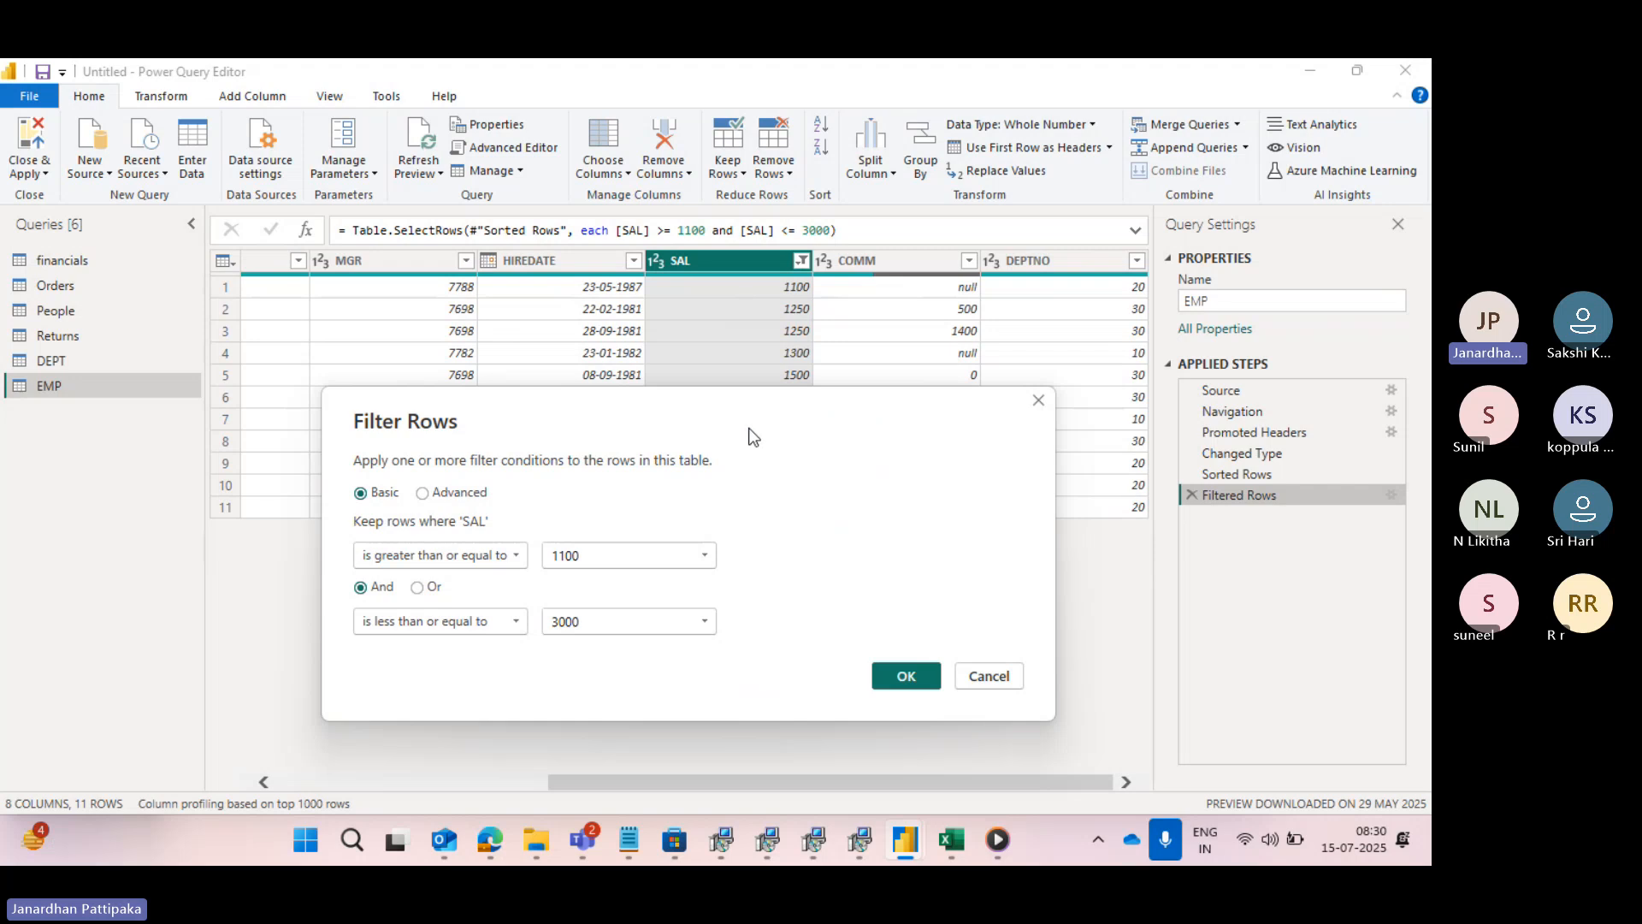
pyautogui.moveTo(752, 433); pyautogui.dragTo(742, 372)
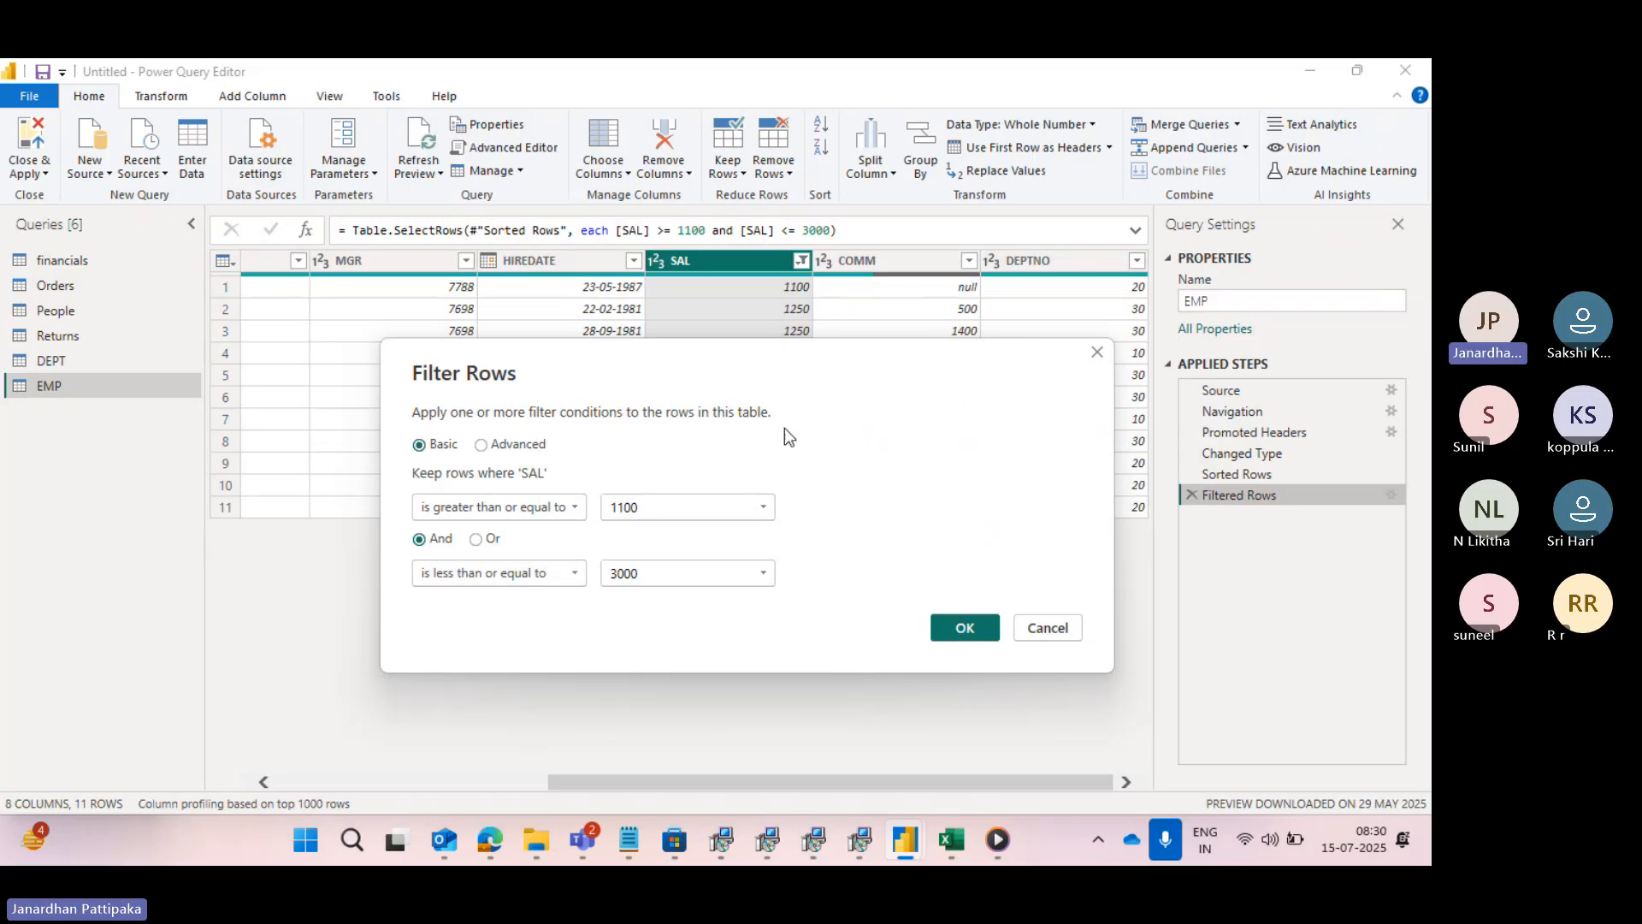
pyautogui.moveTo(815, 380); pyautogui.dragTo(771, 729)
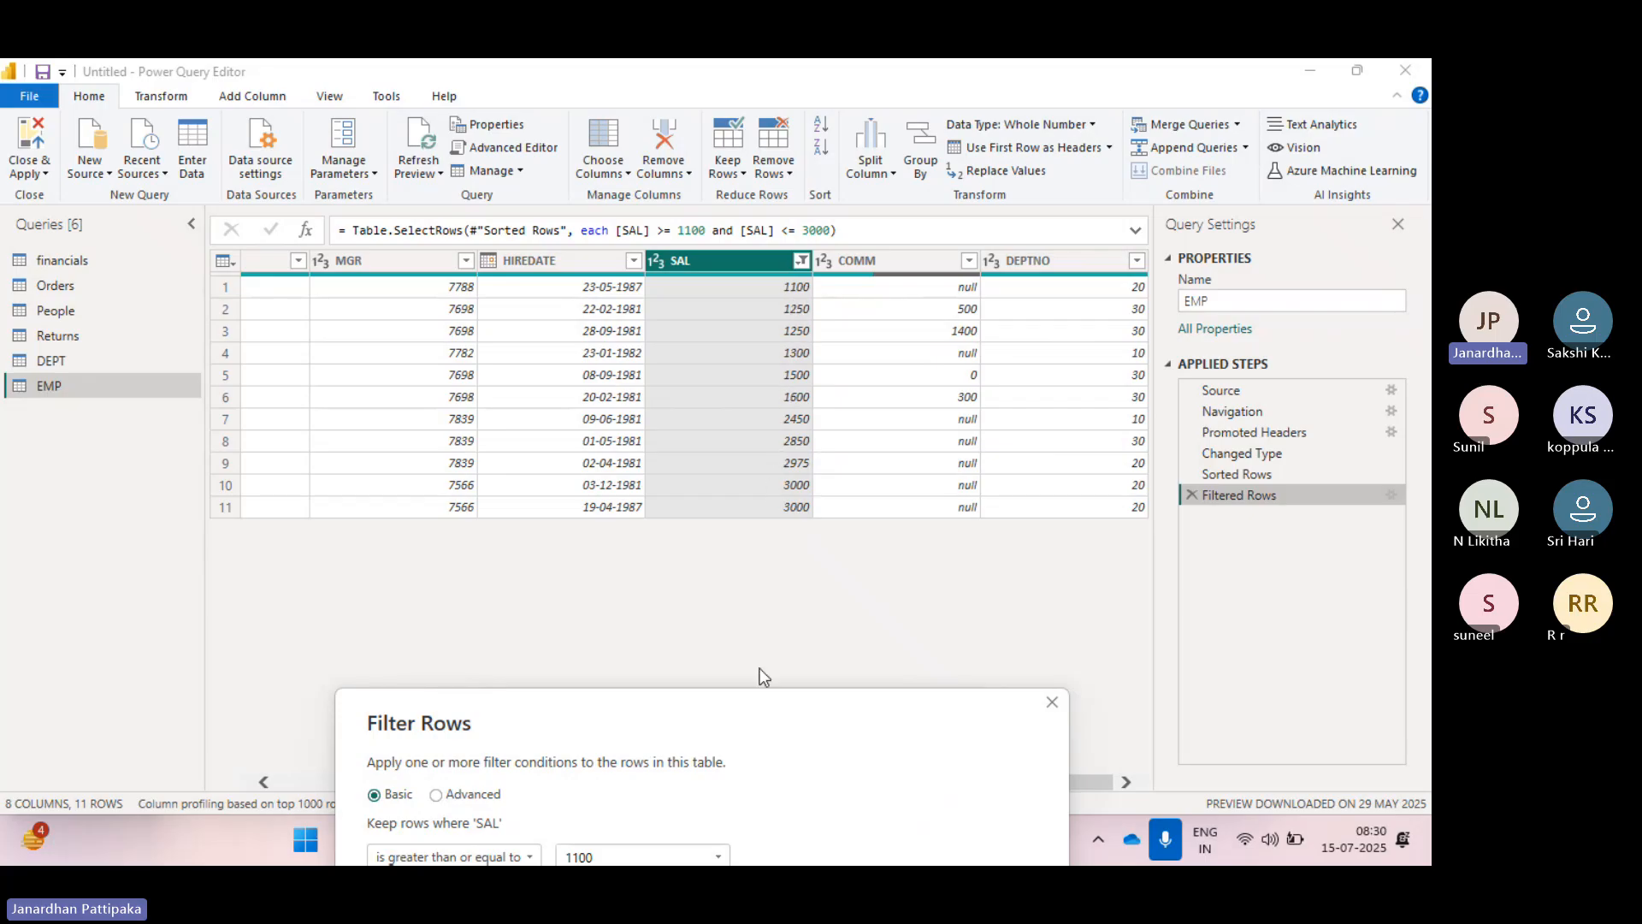
pyautogui.moveTo(738, 720); pyautogui.dragTo(713, 397)
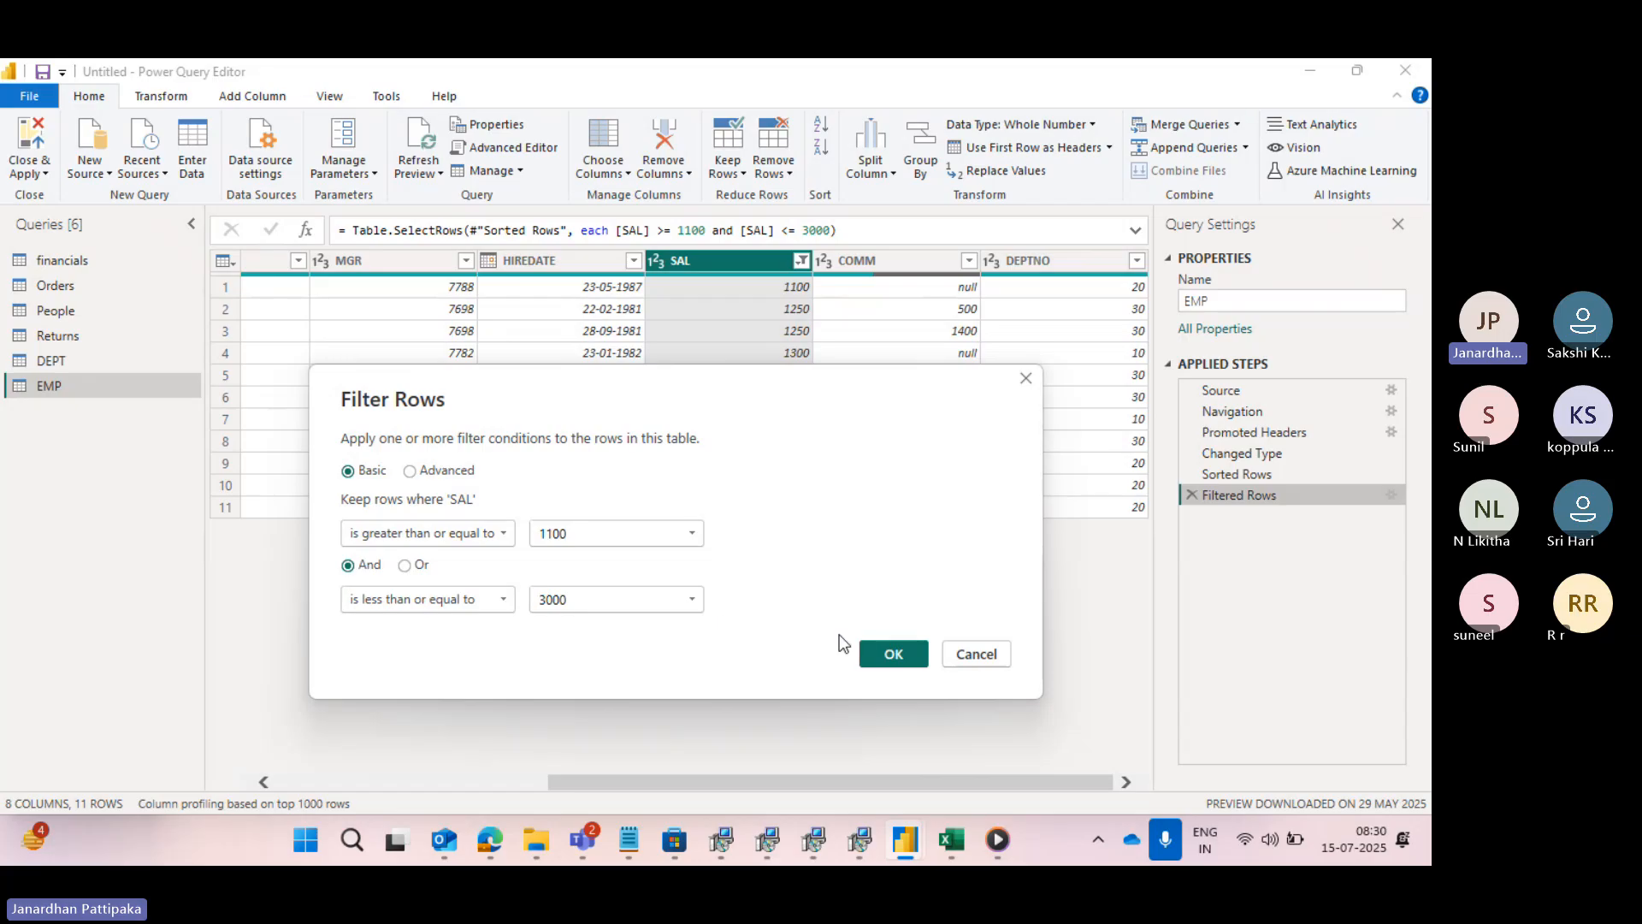
pyautogui.click(890, 653)
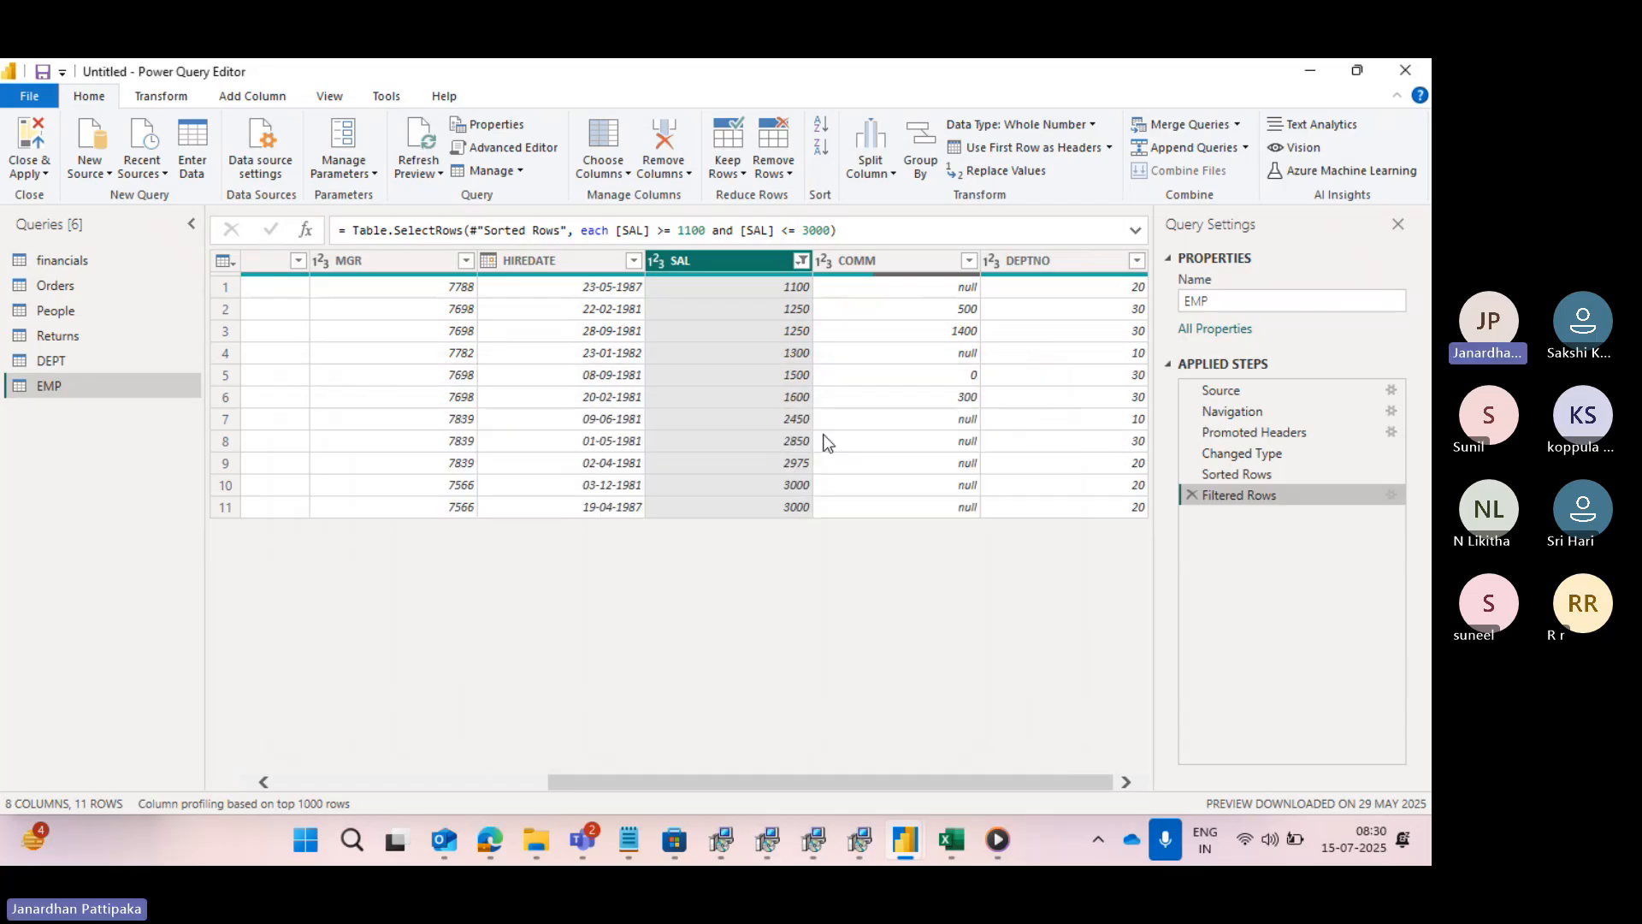
# - Look over the SAL filter options, and switch to Notepad to review the AND and OR truth tables
pyautogui.click(802, 260)
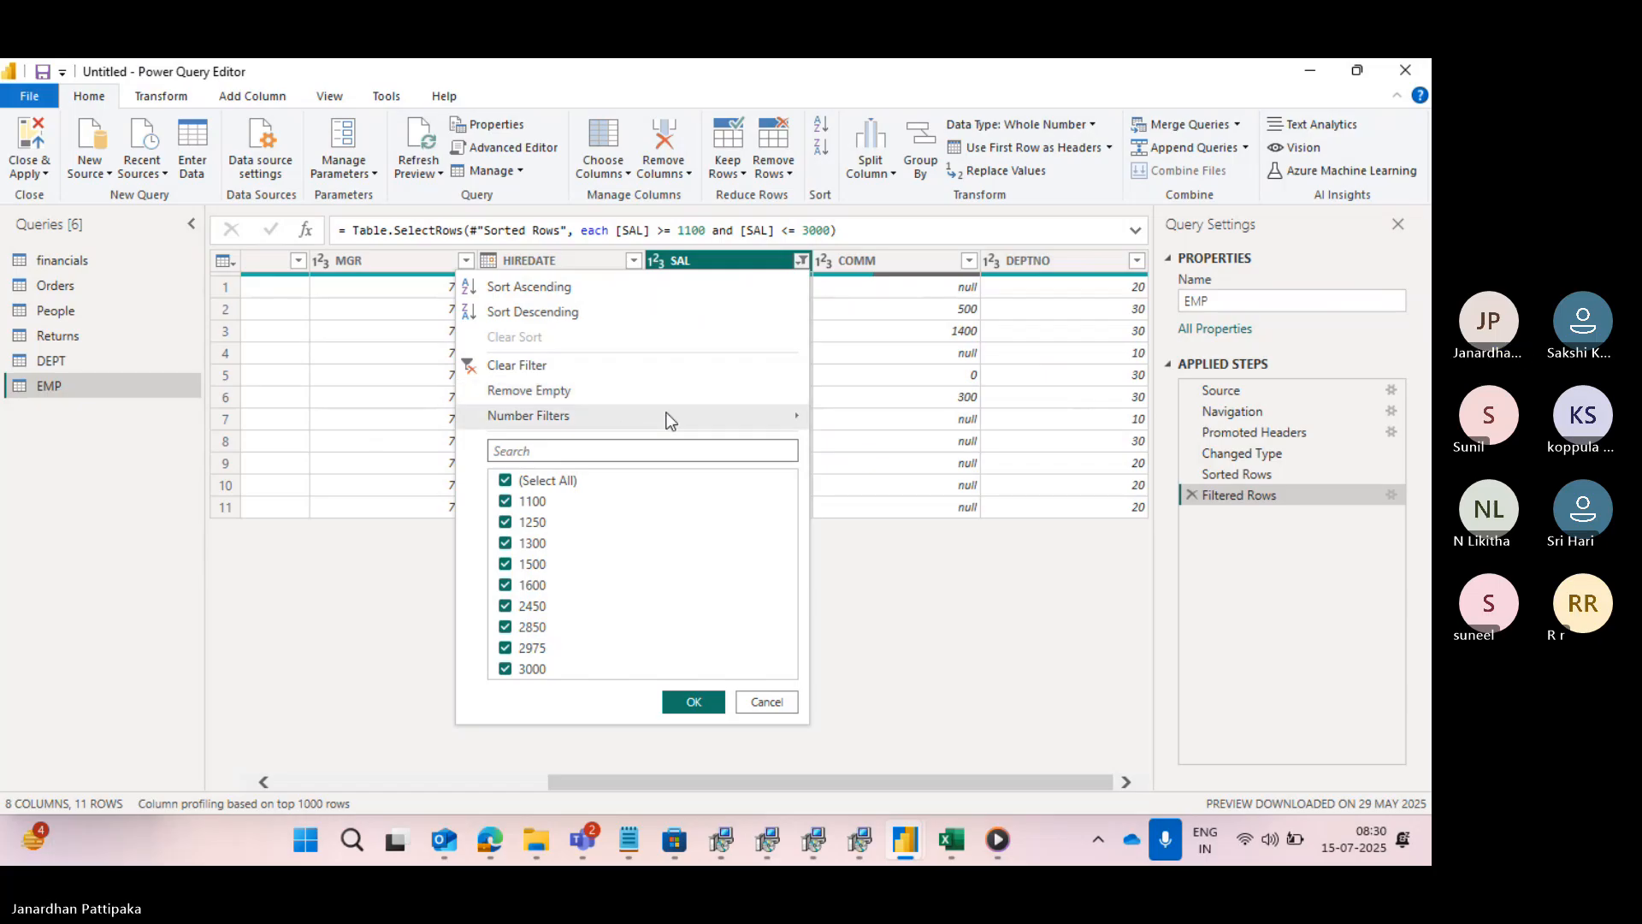
pyautogui.moveTo(670, 420)
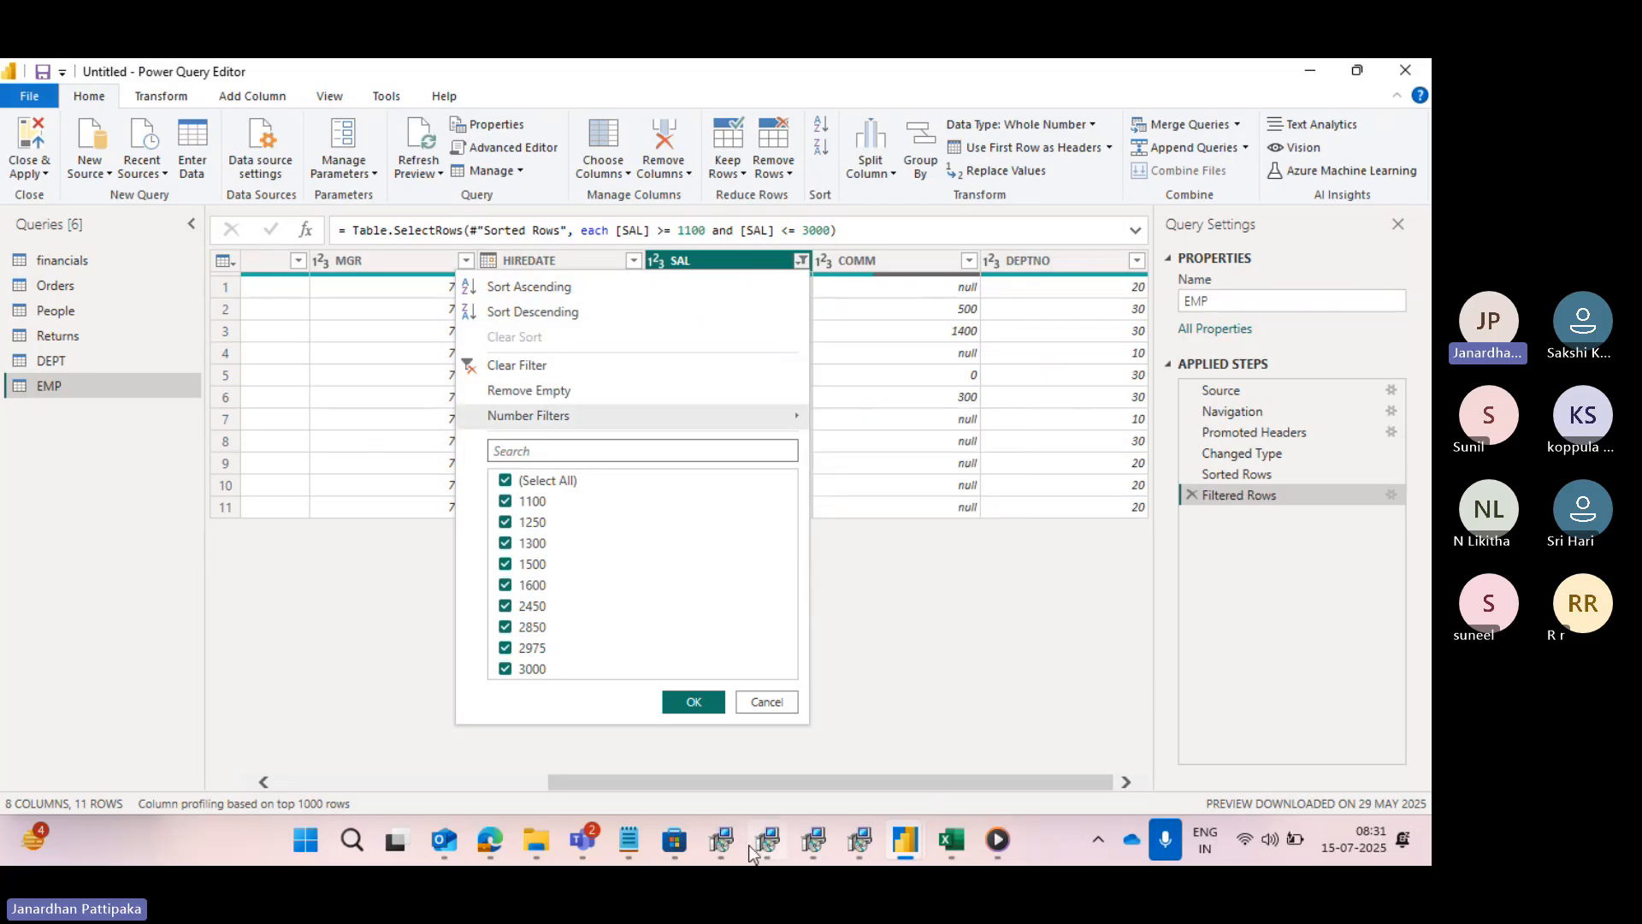
pyautogui.moveTo(613, 838)
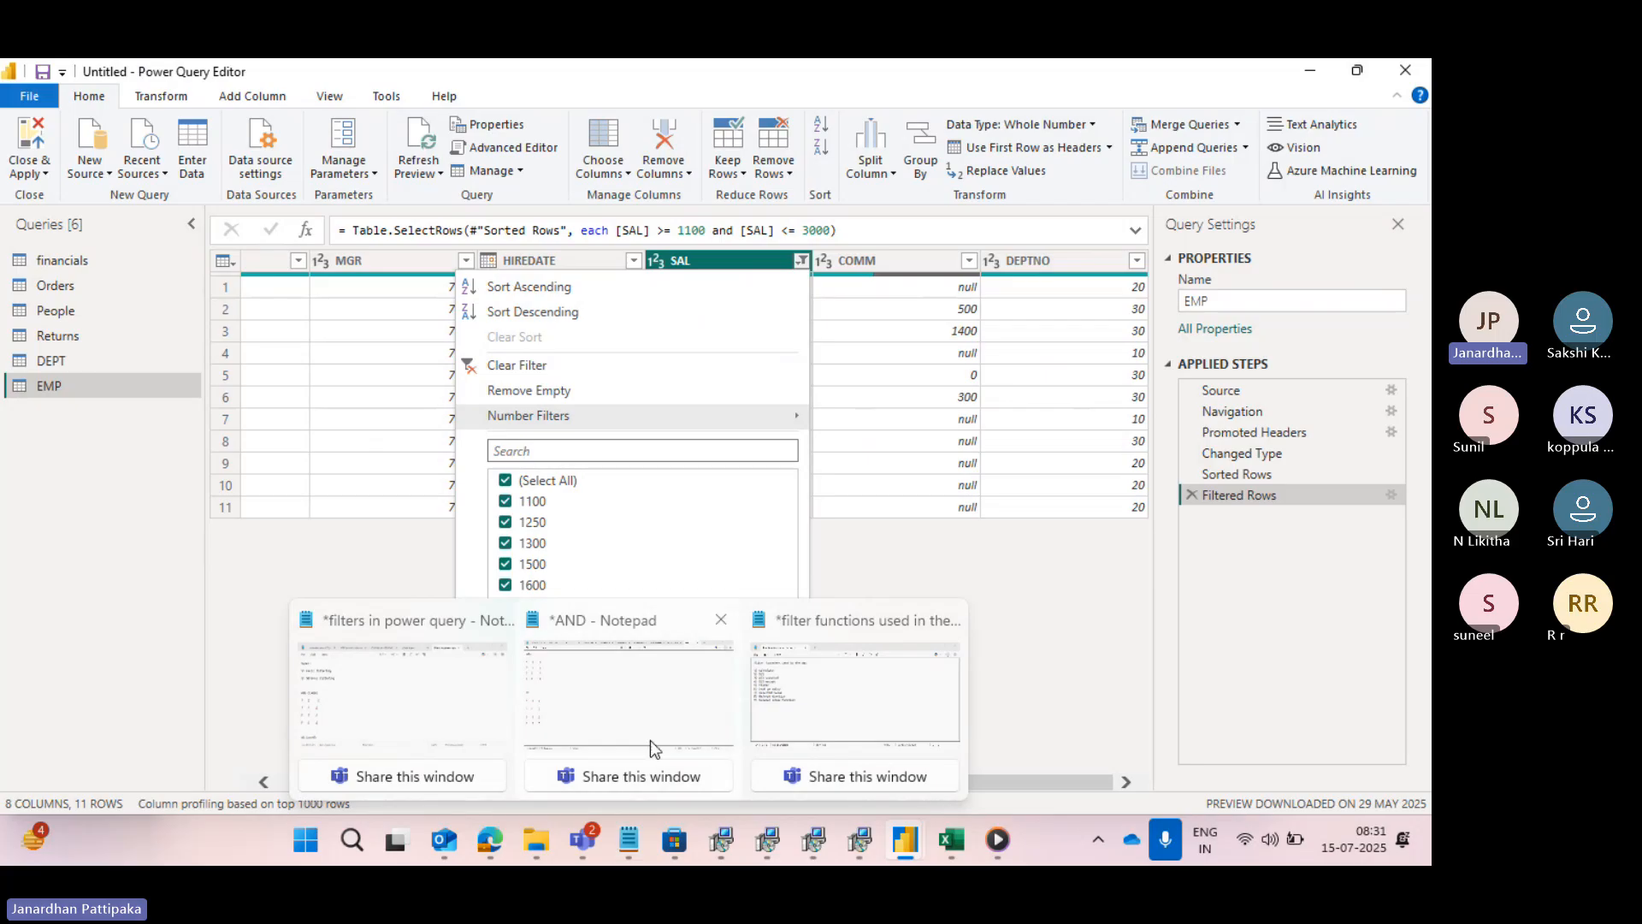
pyautogui.moveTo(408, 713)
pyautogui.moveTo(695, 723)
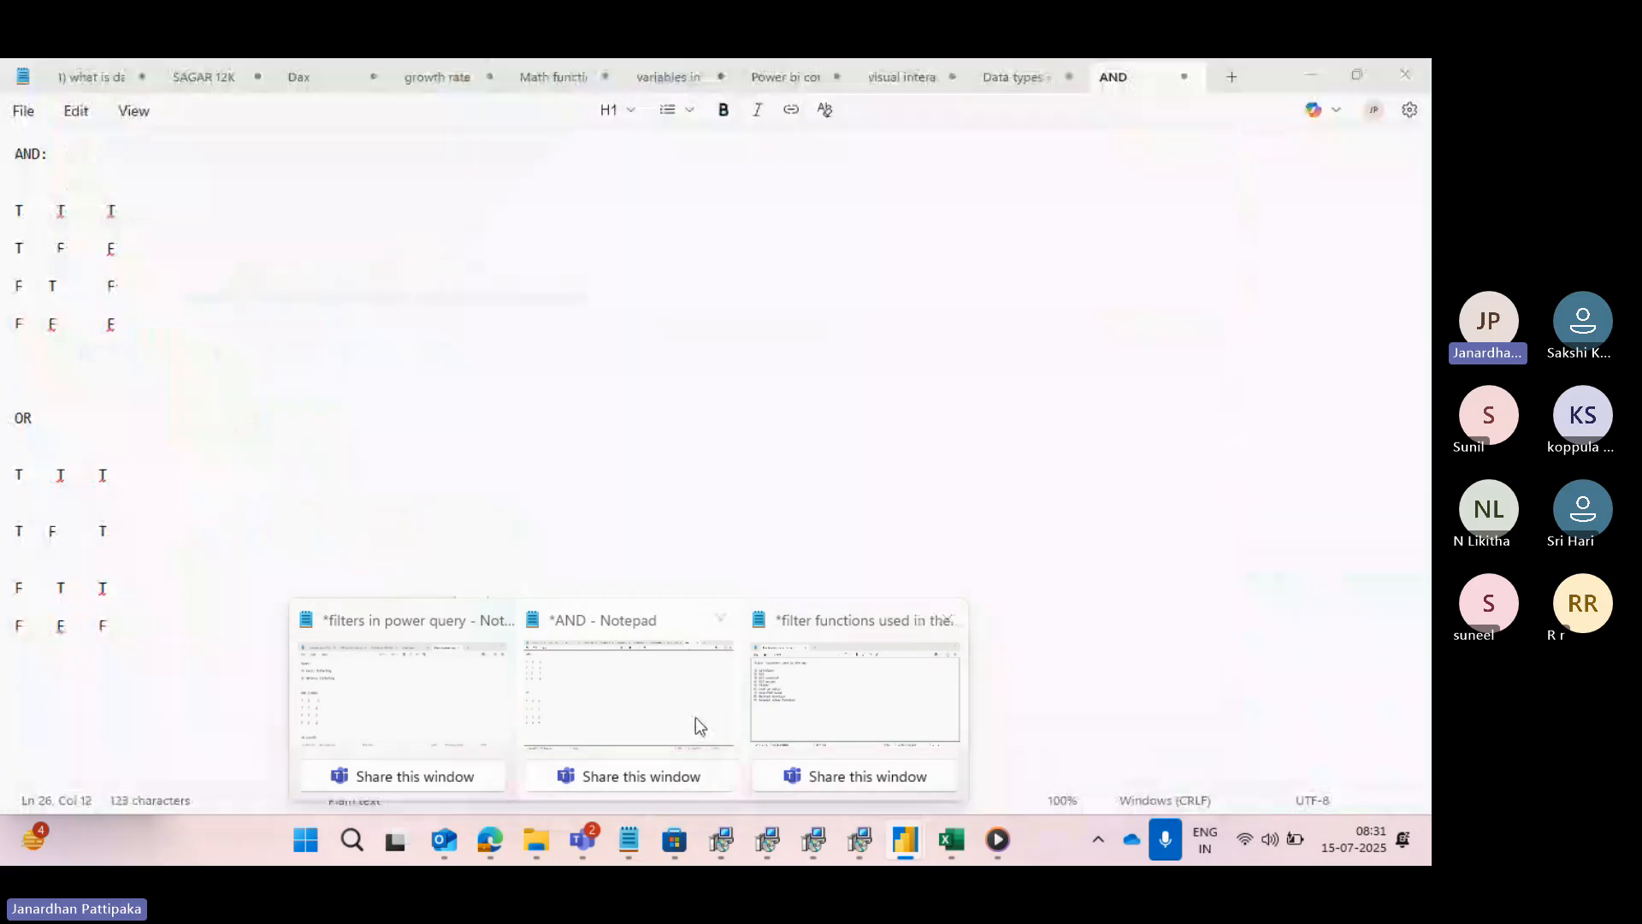
pyautogui.click(666, 723)
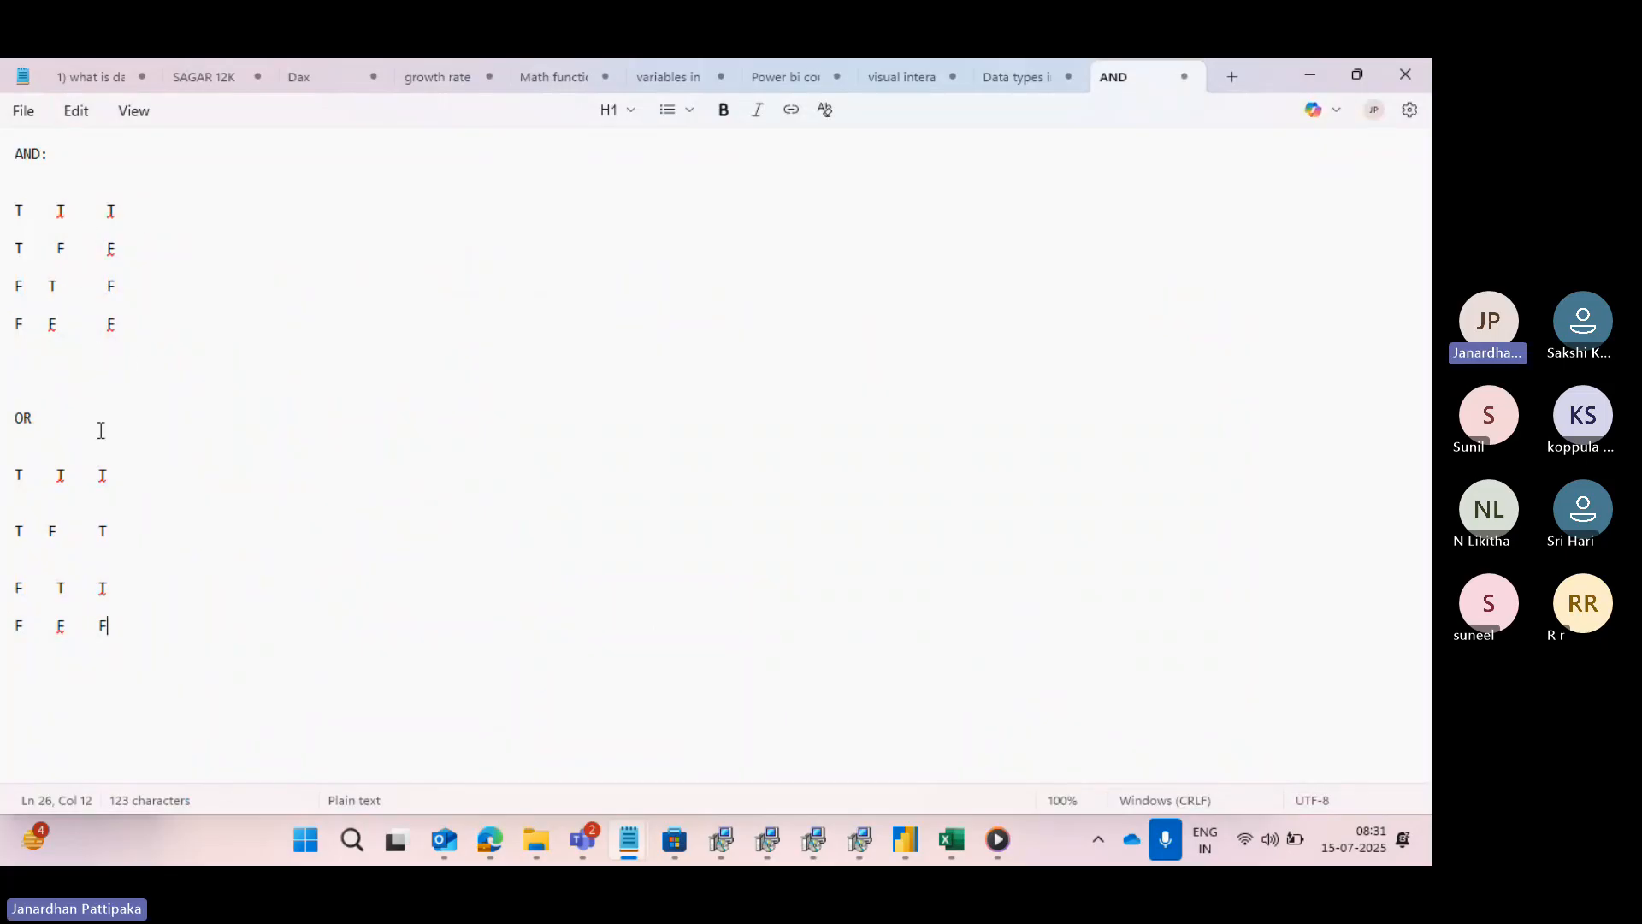
# - Review the data types note and highlight the DATE FILTERS line in its list of filter types
pyautogui.click(1012, 73)
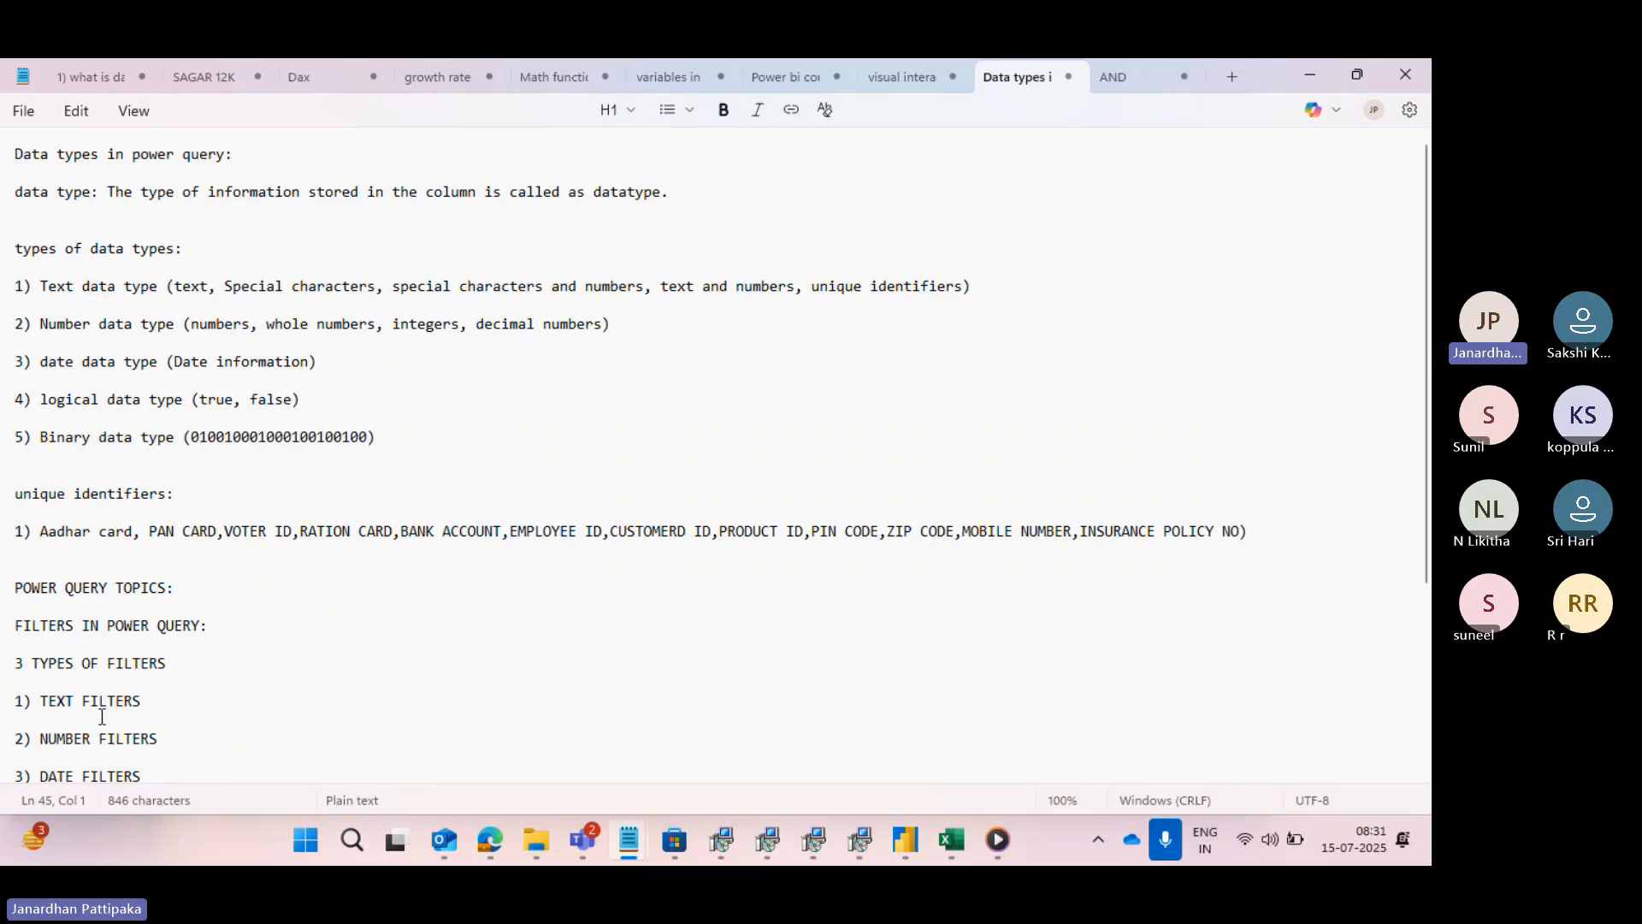
pyautogui.click(151, 763)
pyautogui.moveTo(152, 768); pyautogui.dragTo(2, 744)
pyautogui.click(183, 728)
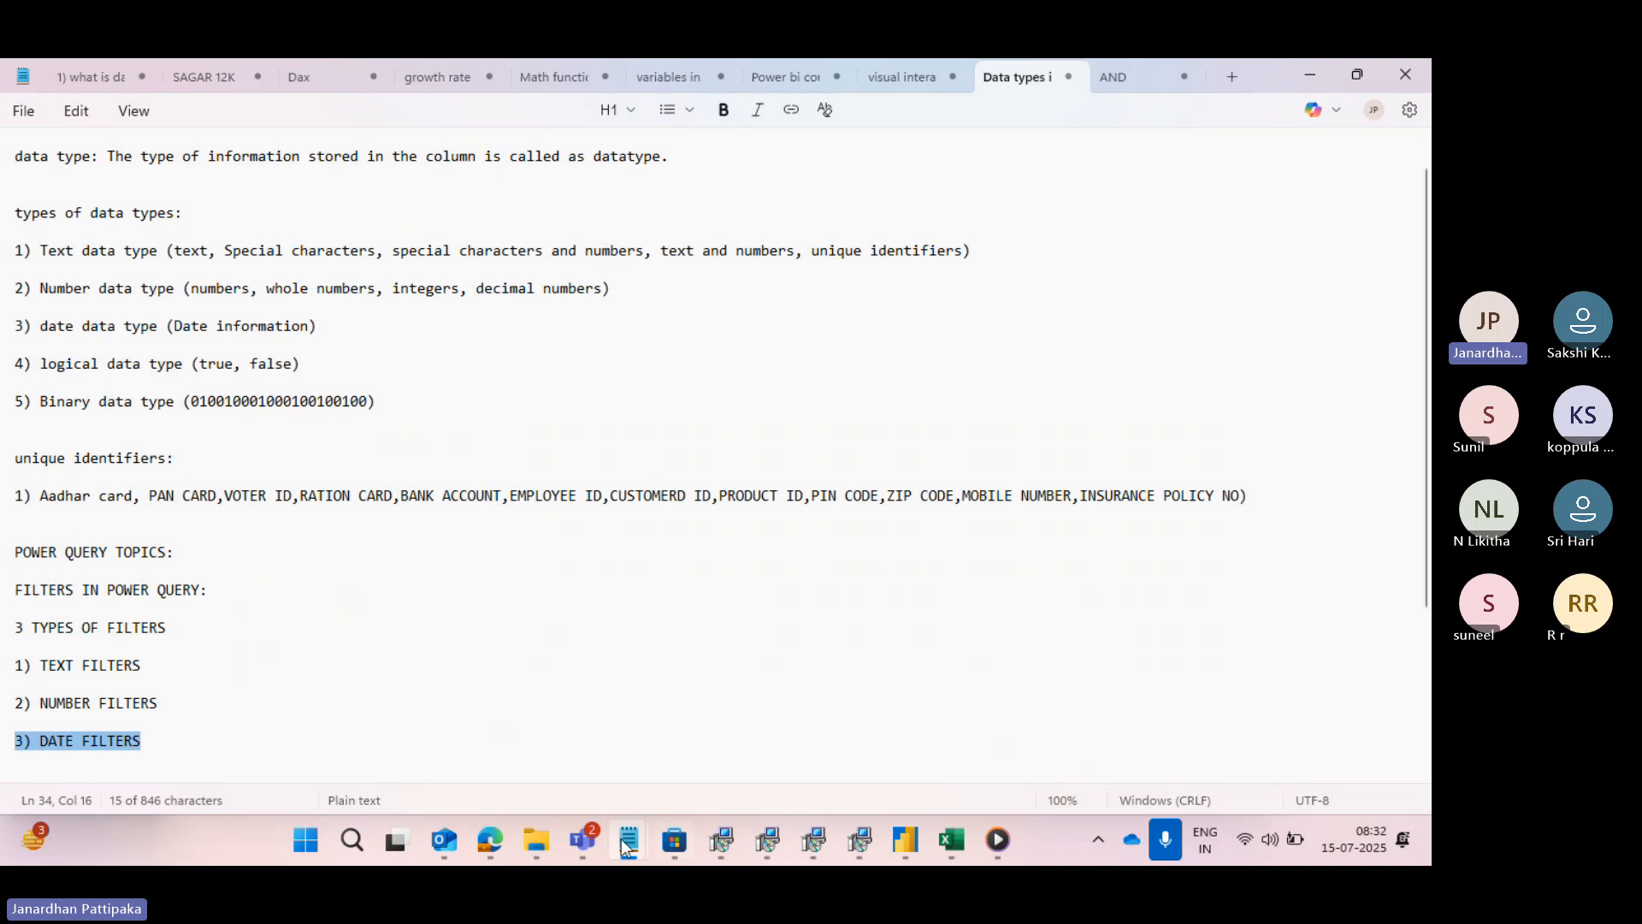
# - Switch to the Microsoft Teams meeting and stop its recording and transcription
pyautogui.moveTo(585, 838)
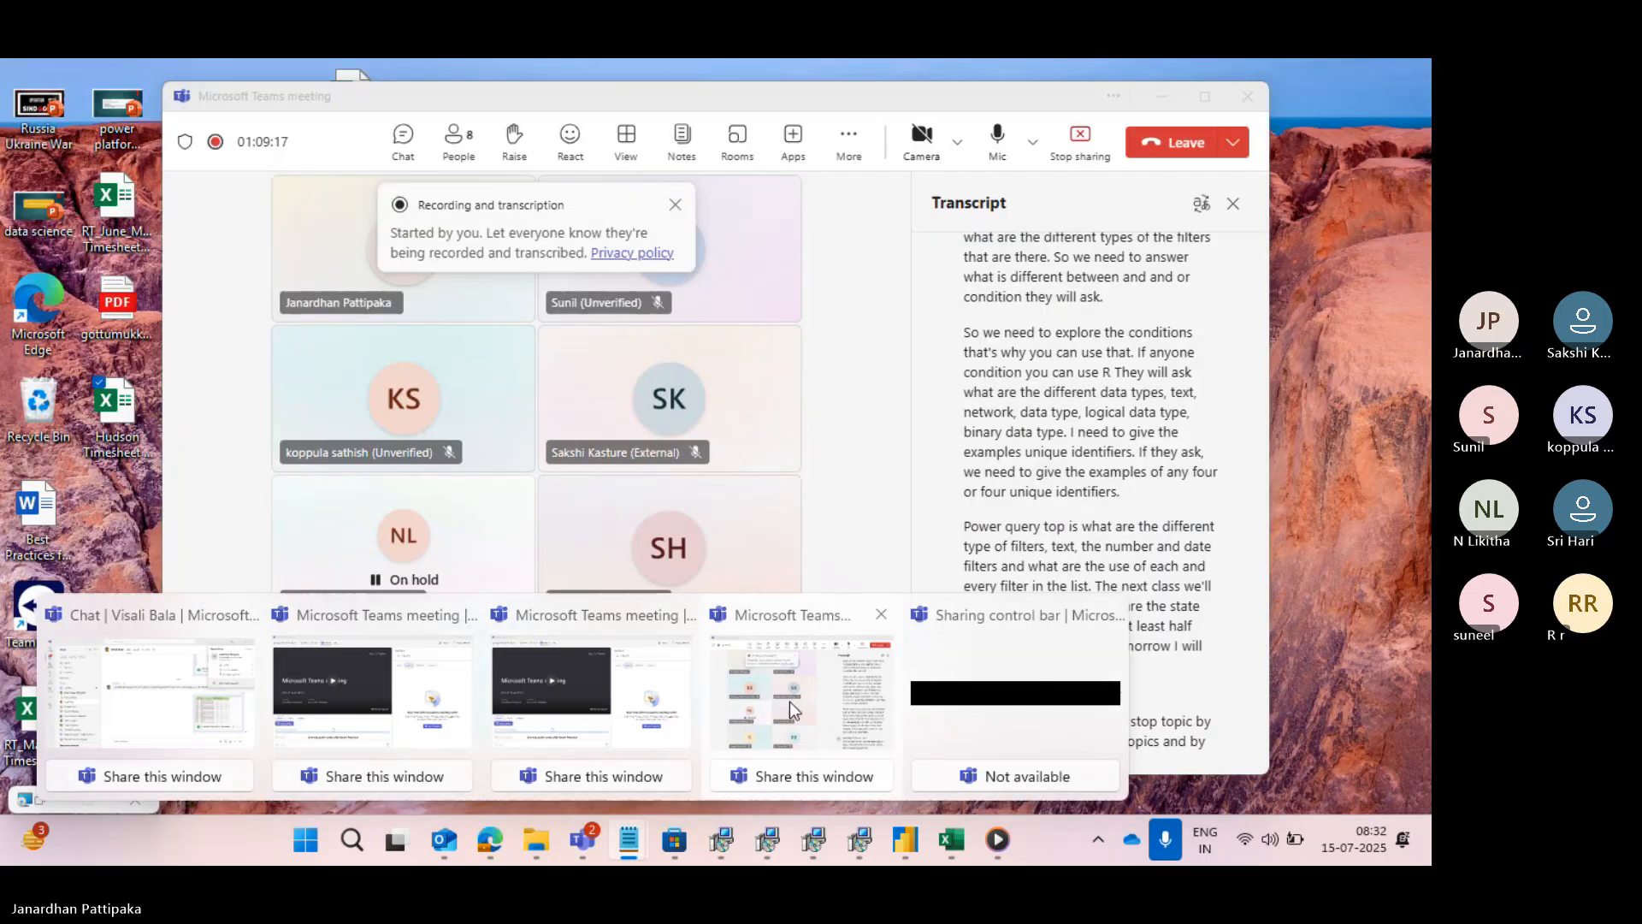
pyautogui.click(793, 709)
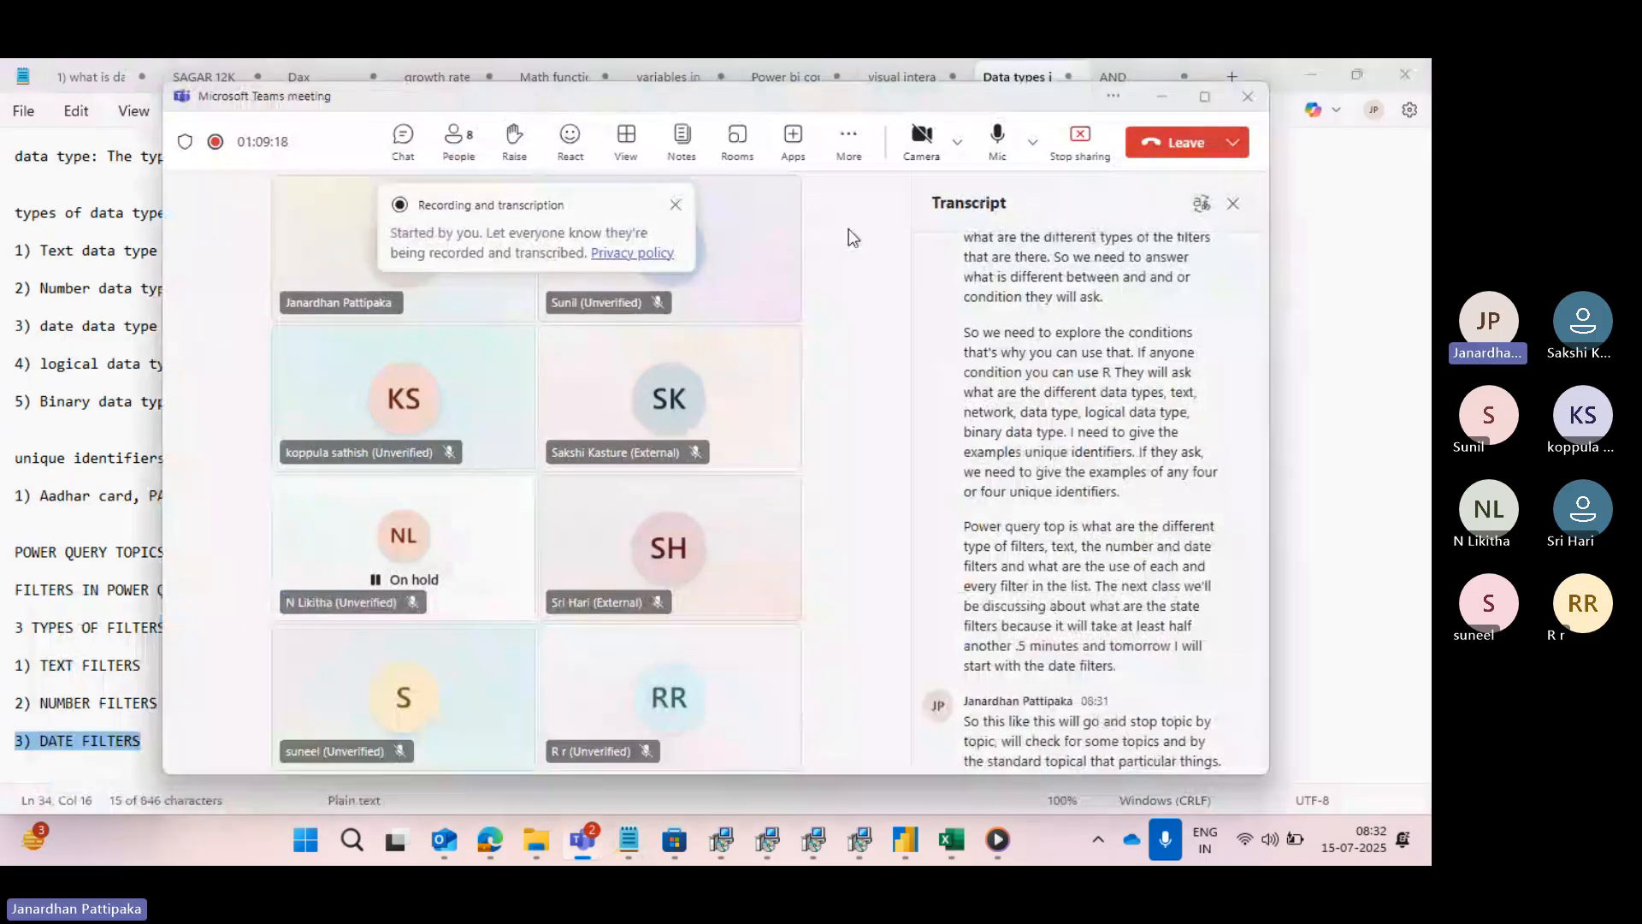
pyautogui.click(863, 142)
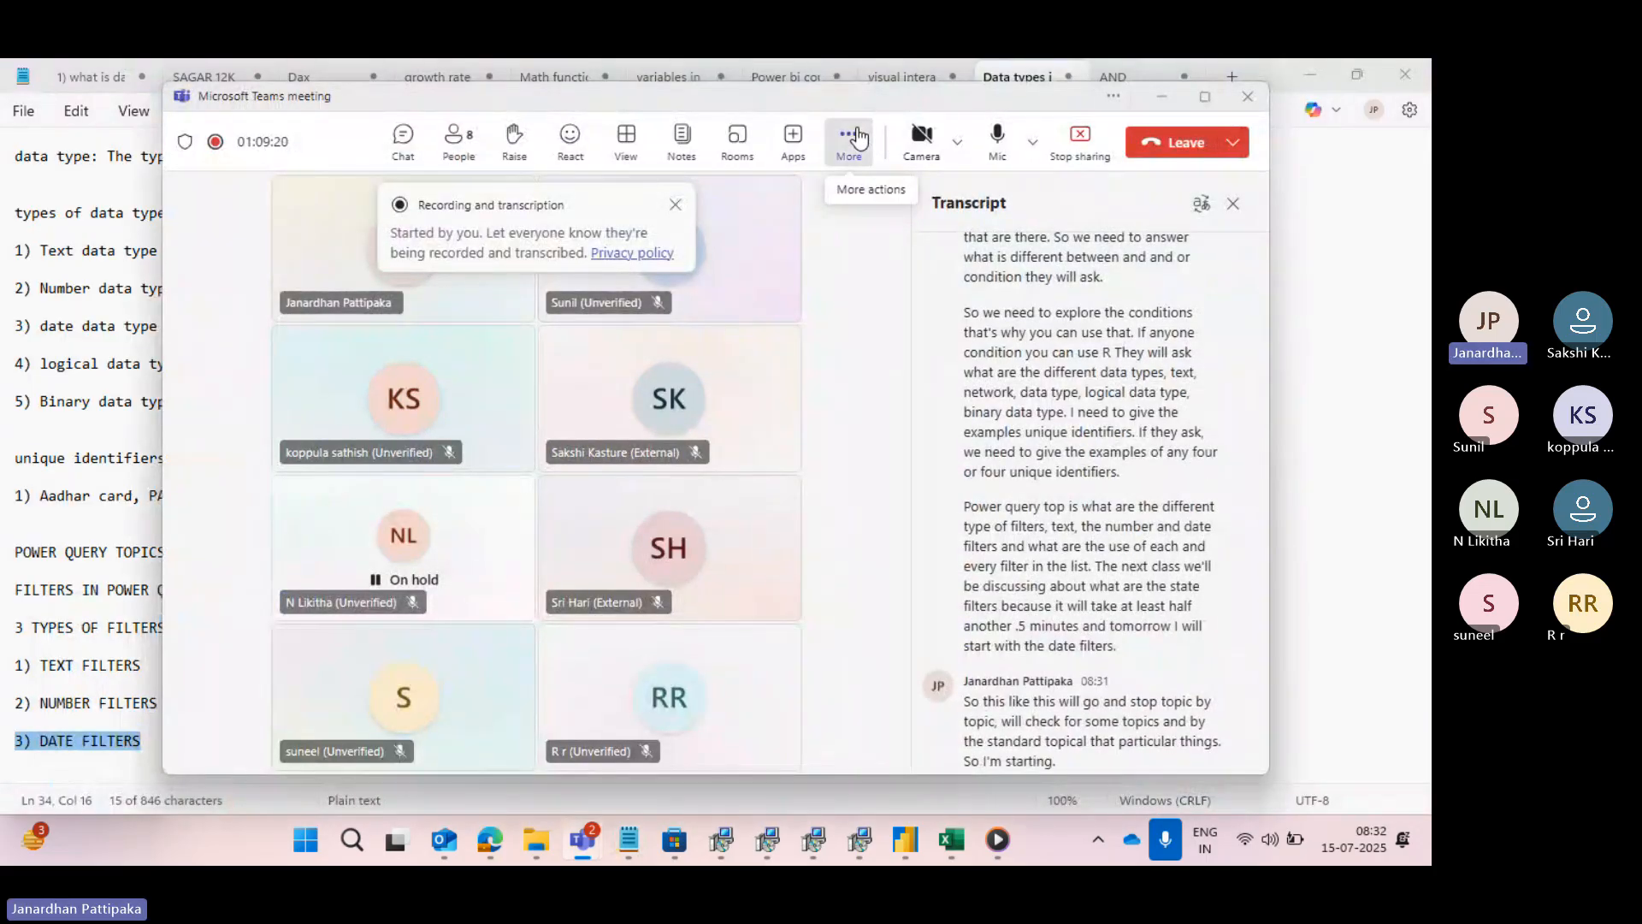
pyautogui.moveTo(846, 204)
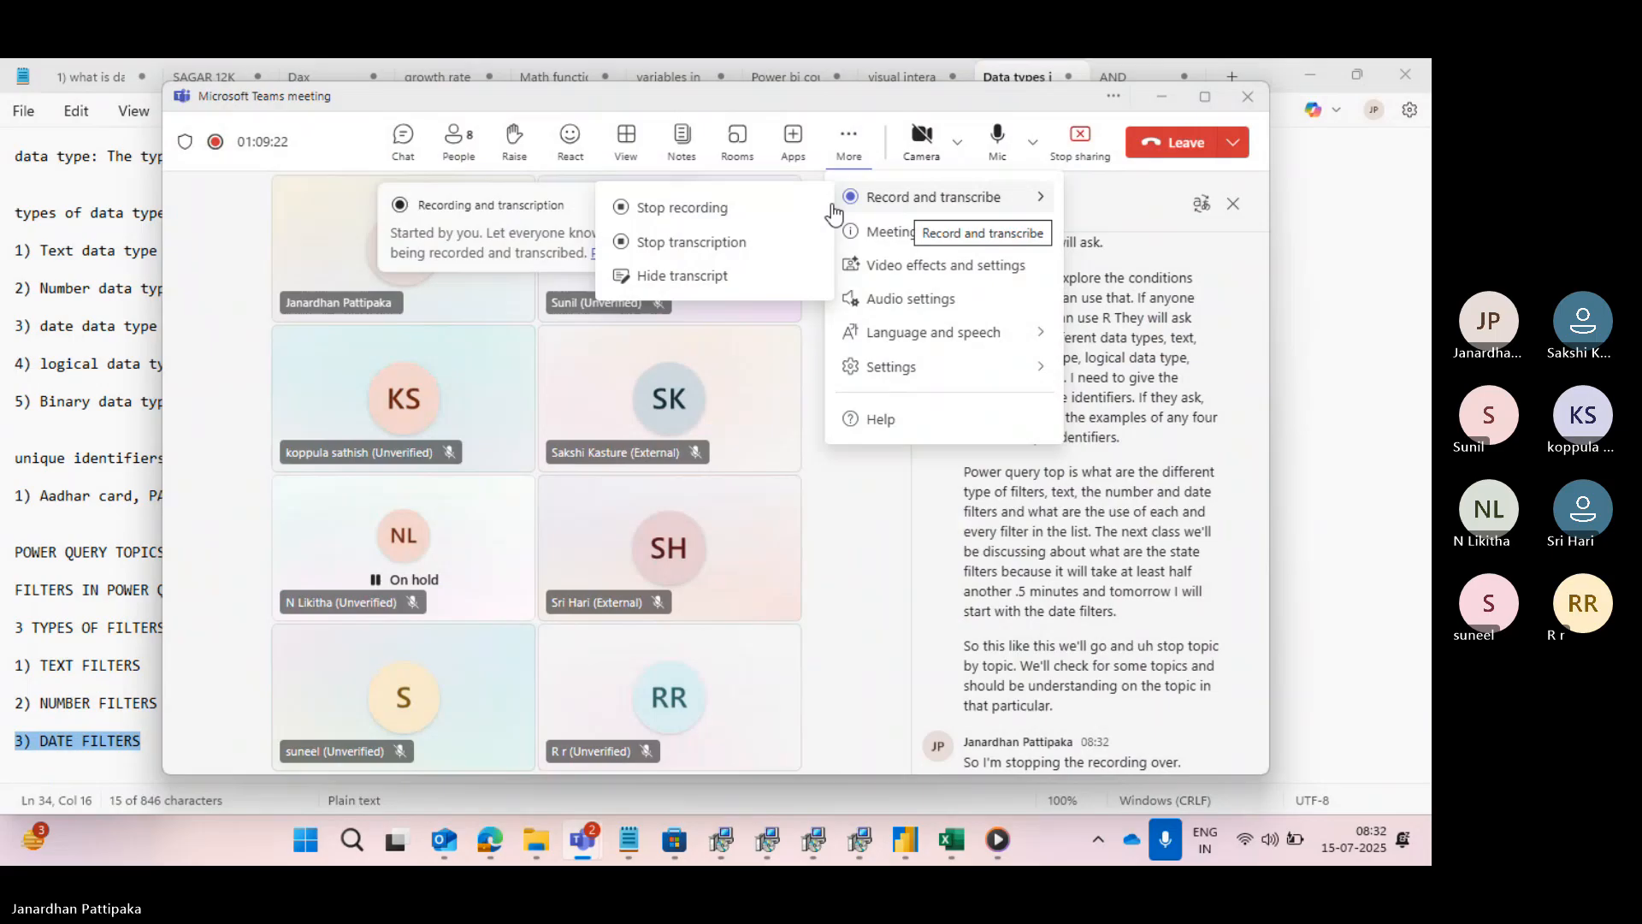
pyautogui.click(650, 211)
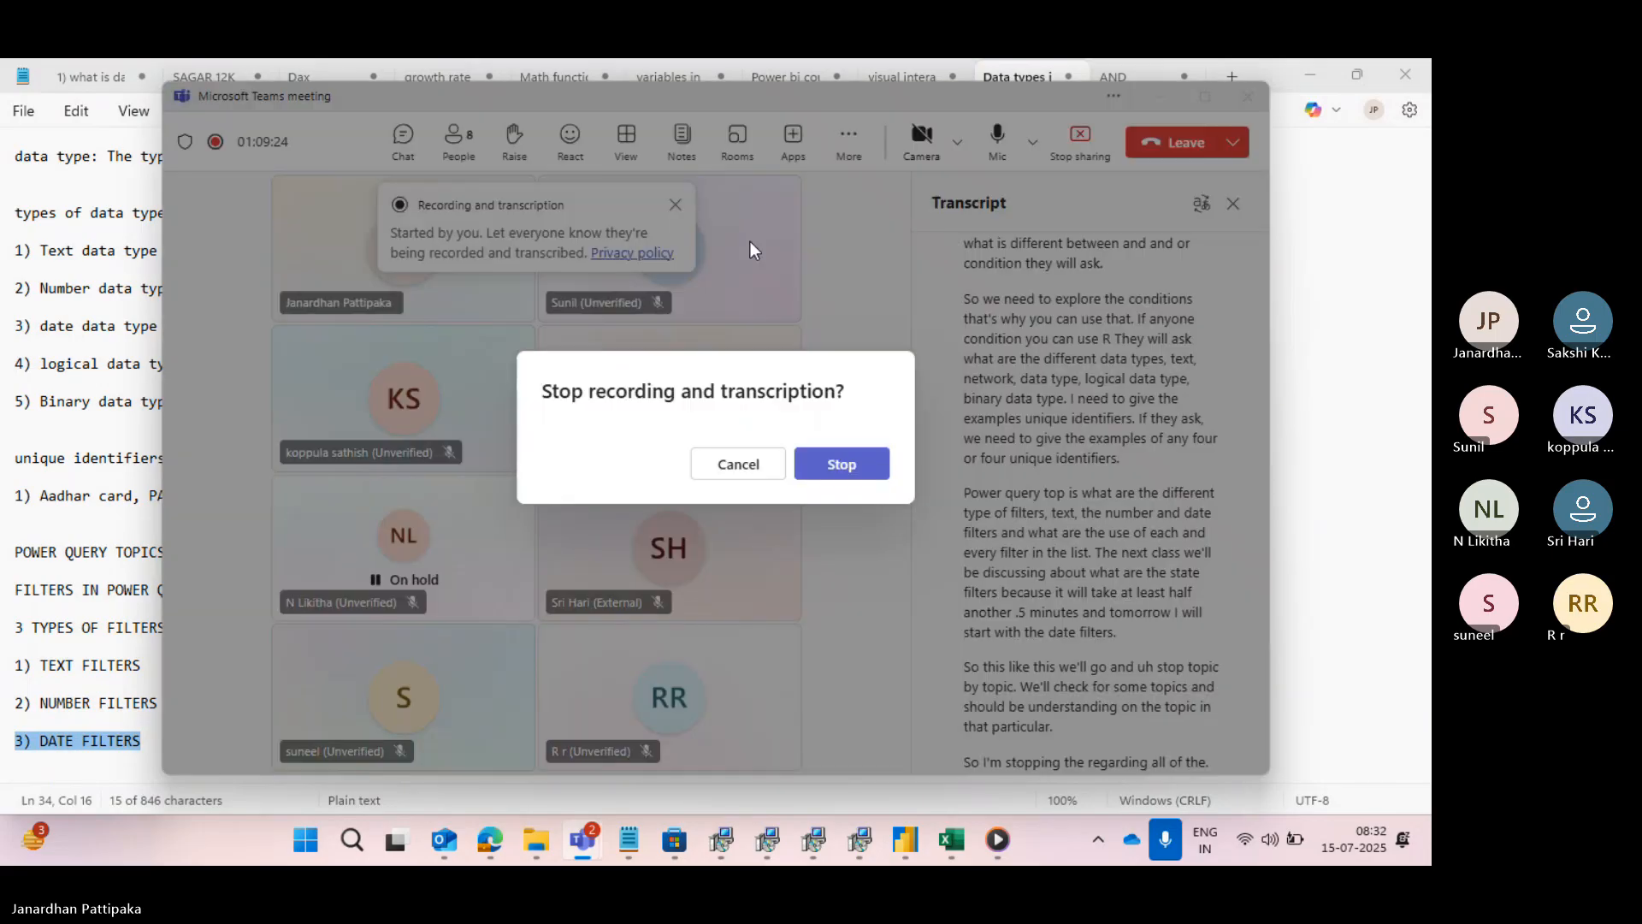
pyautogui.click(825, 466)
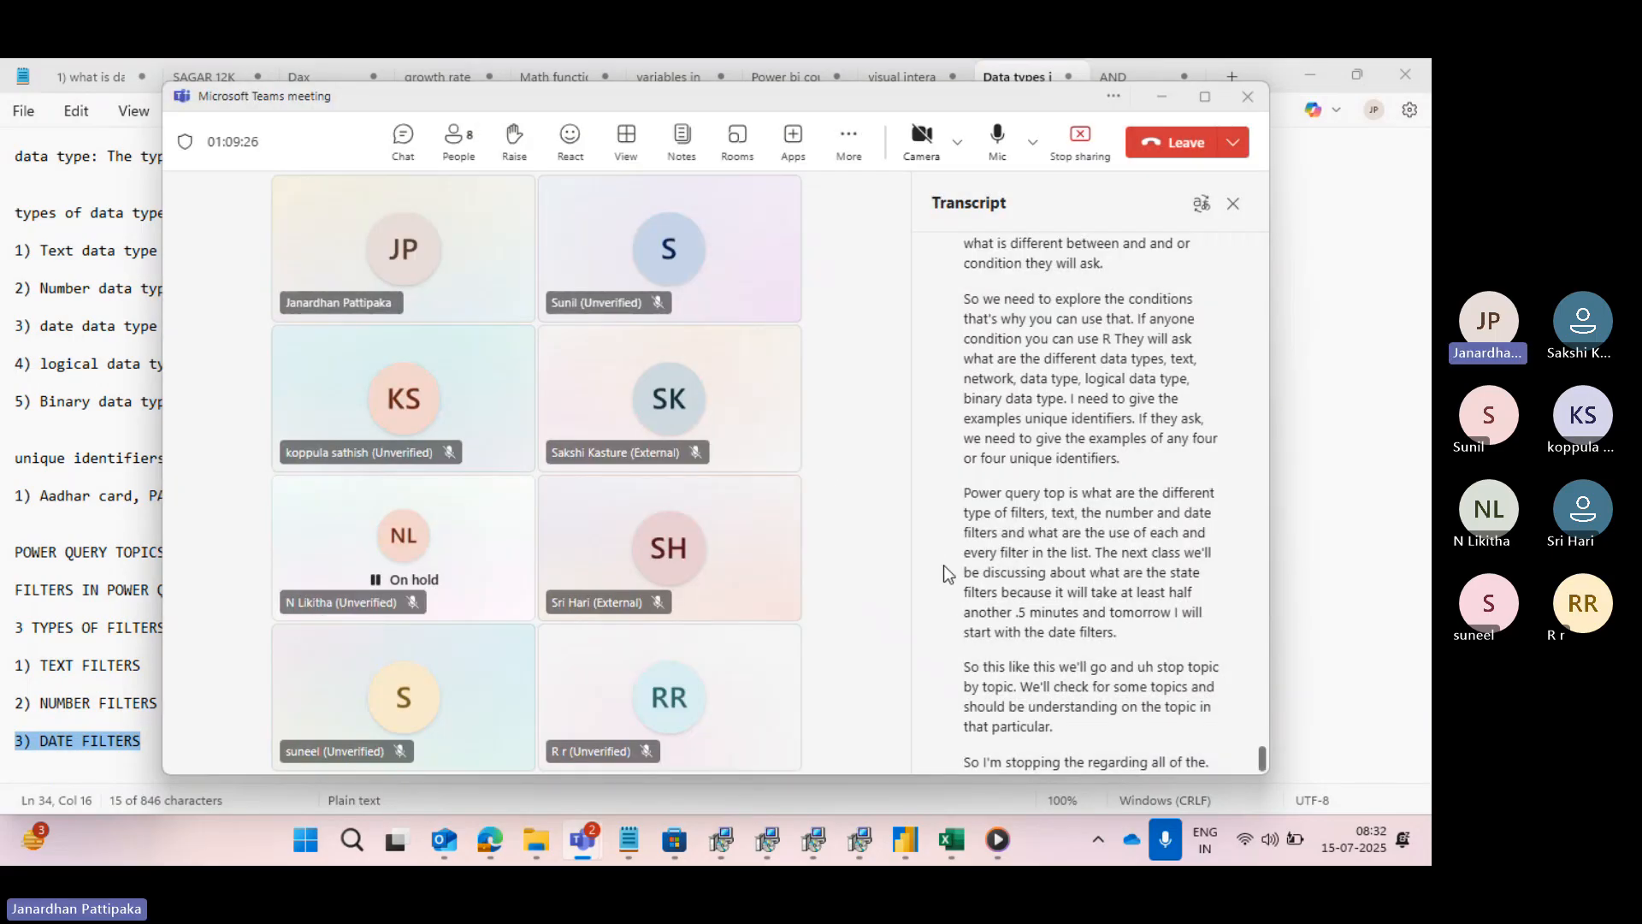